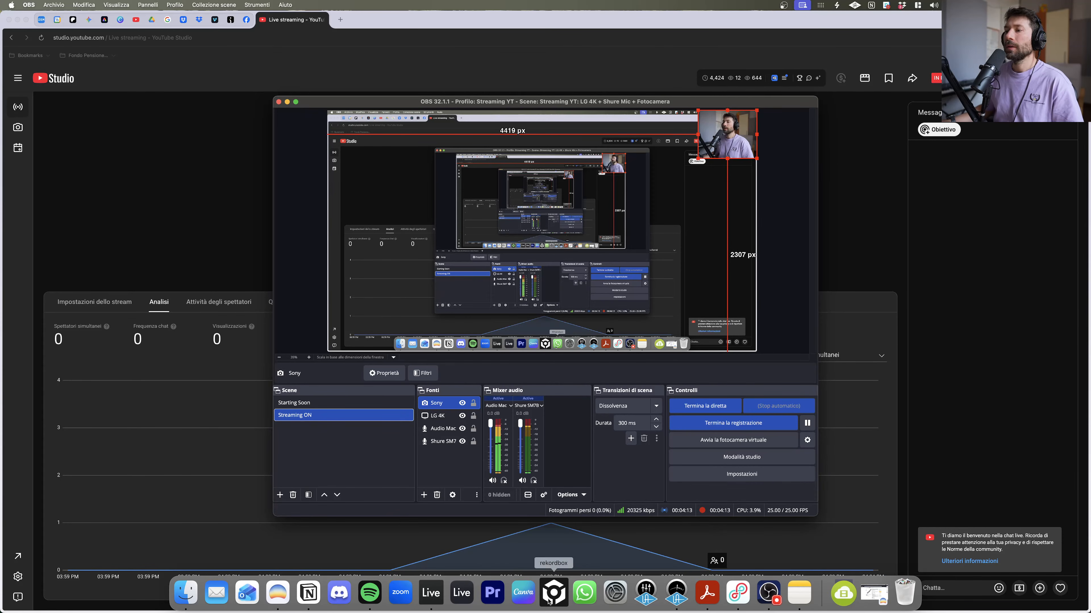
Step: Open Spotify, lower its playback volume, and pause the playing song
left_click(369, 593)
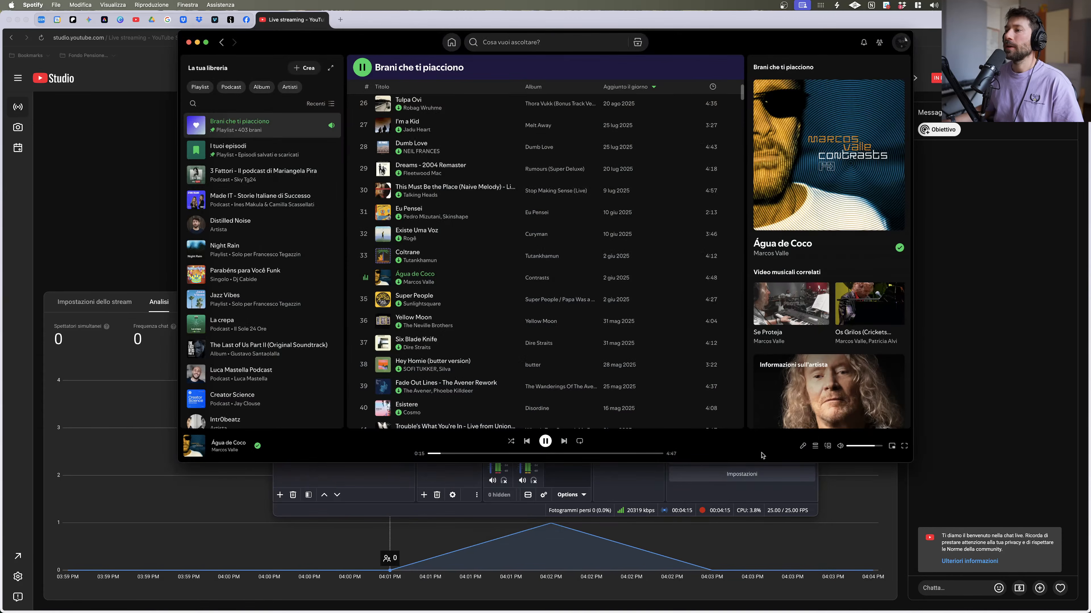
left_click_drag(875, 447, 856, 449)
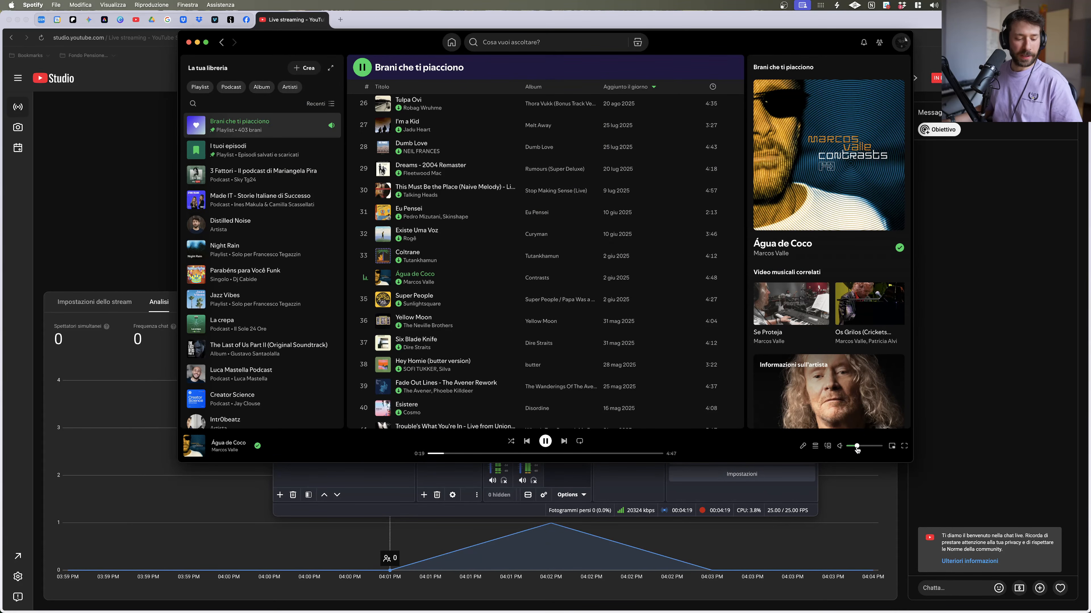
left_click_drag(857, 449, 853, 450)
left_click(544, 441)
Step: Return to YouTube Studio and open the live chat in a separate window
left_click(1001, 99)
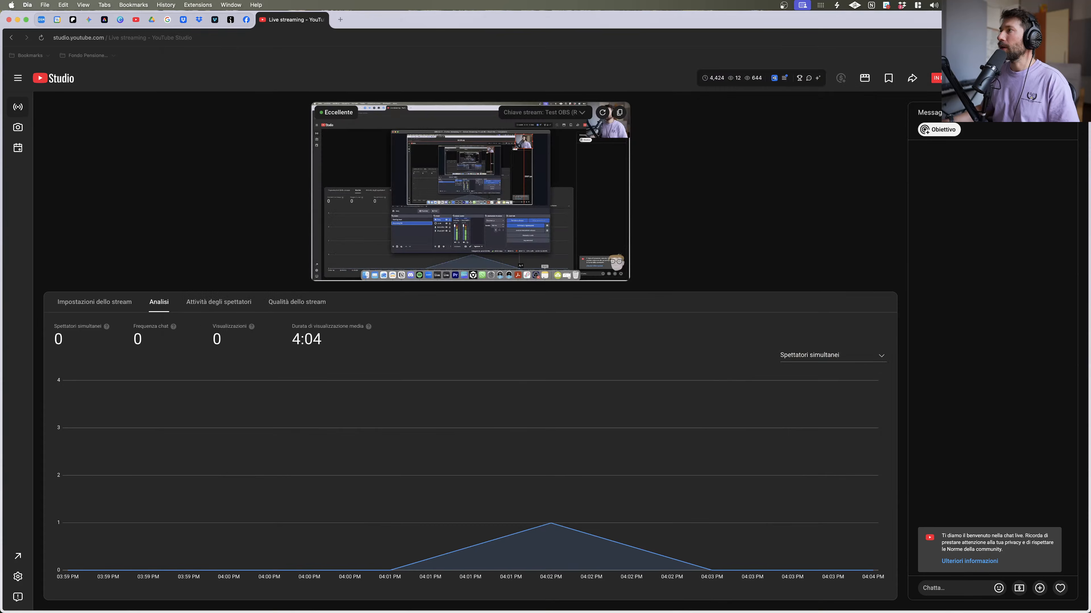
left_click(1067, 113)
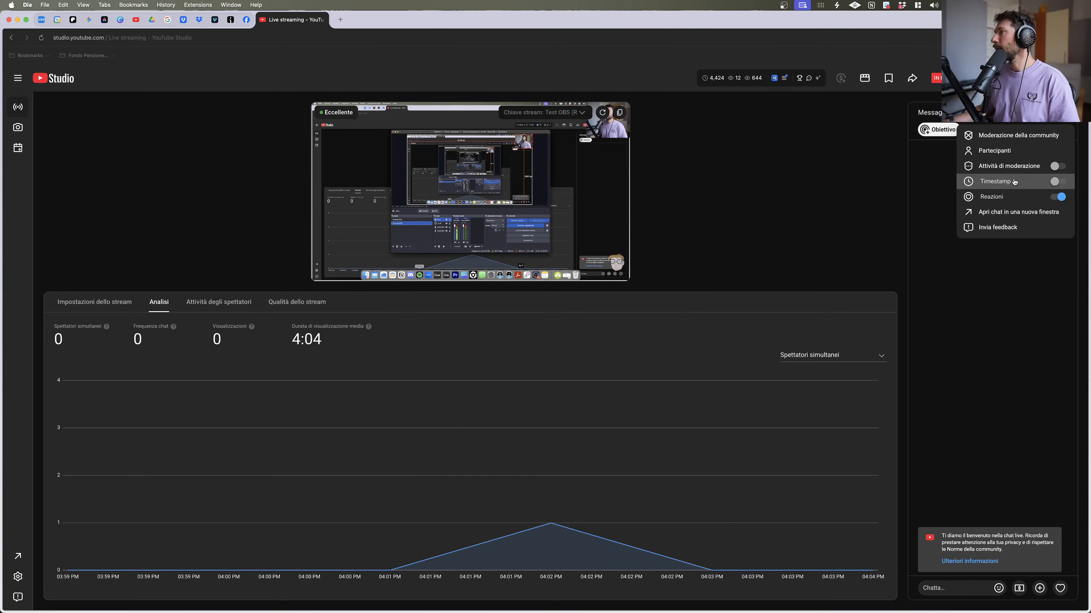
left_click(980, 206)
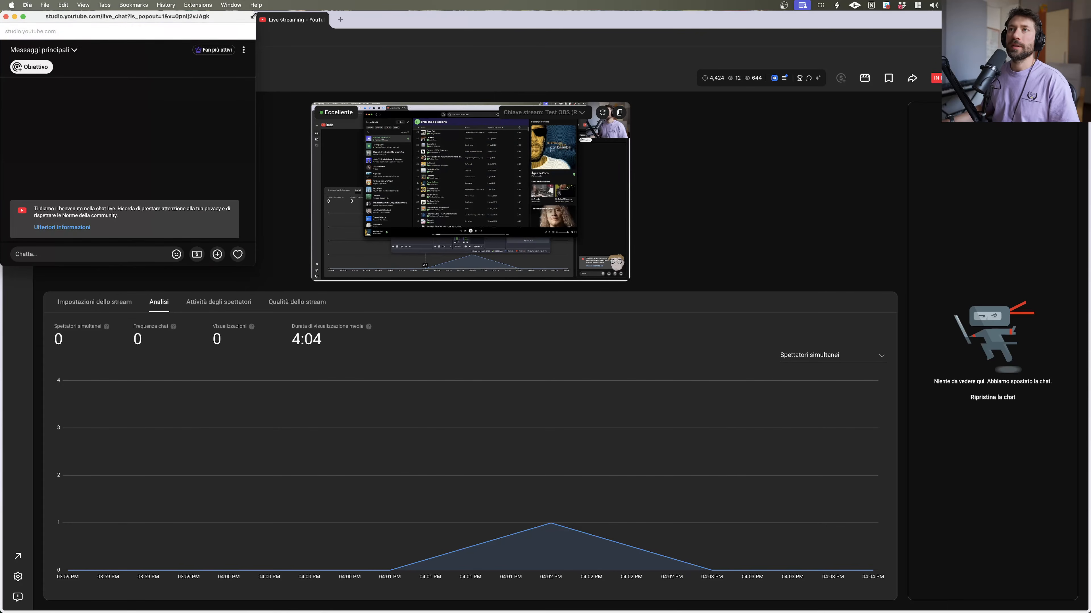
Step: Resize the popped-out chat window to full screen height and a narrower width
left_click_drag(214, 267, 214, 609)
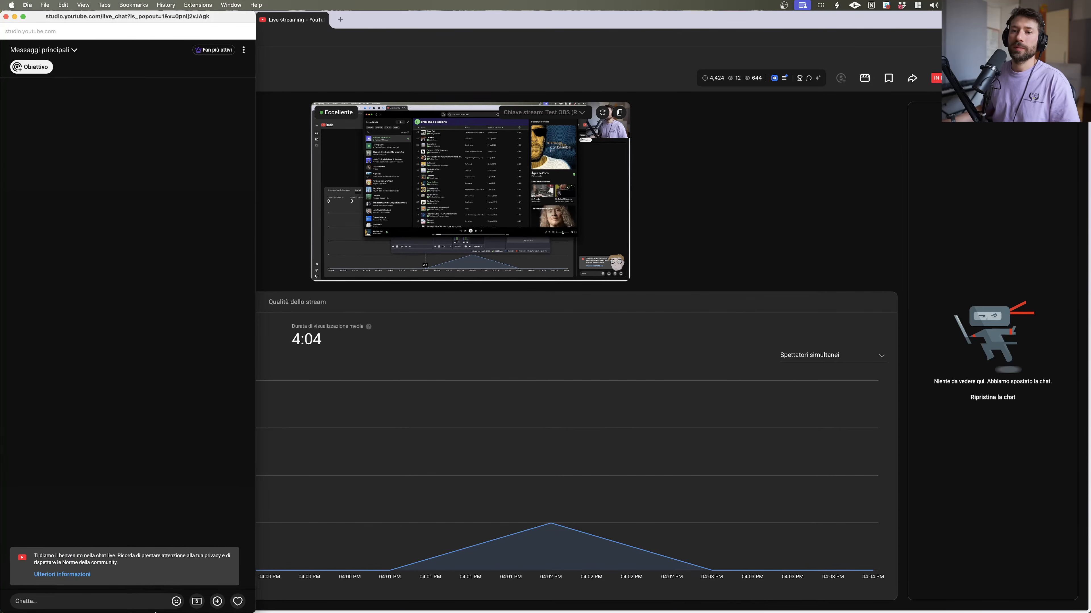
left_click_drag(256, 443, 189, 433)
Step: Switch to Ableton Live and resize its window so it sits beside the chat window
mouse_move(905, 599)
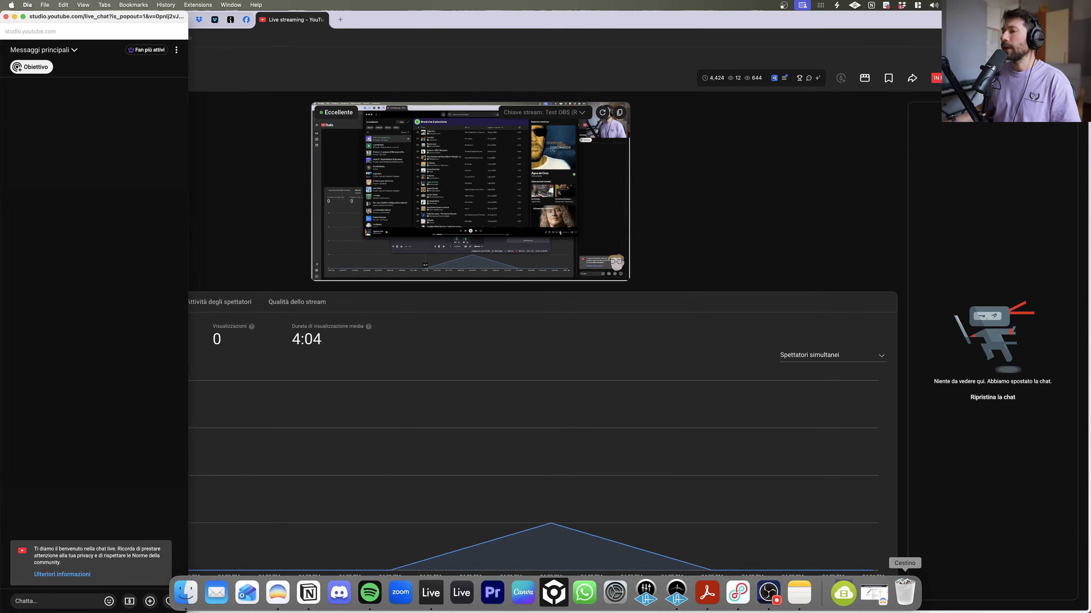
left_click(431, 593)
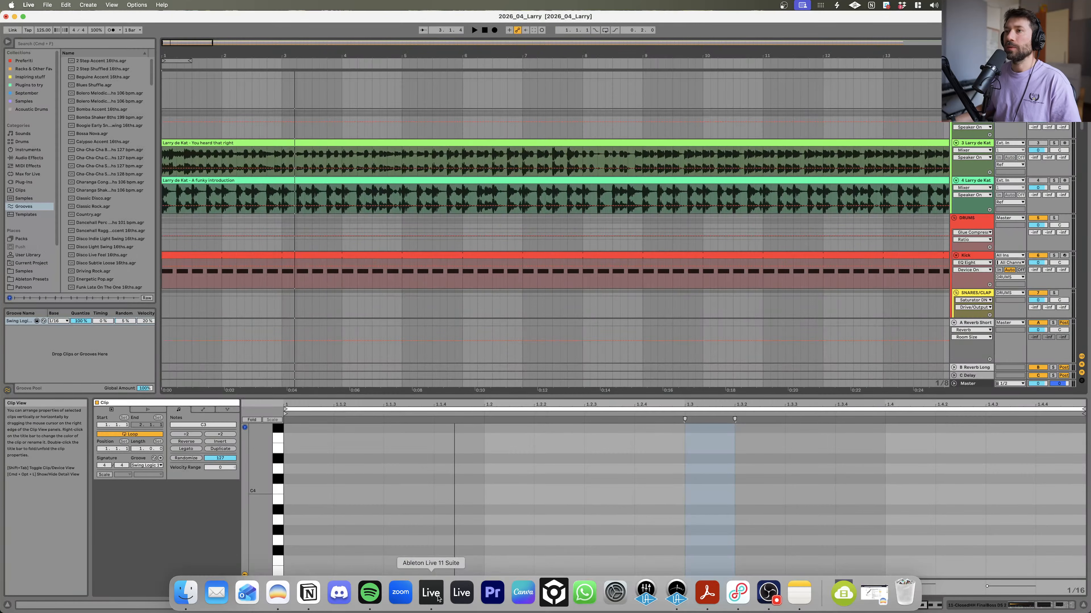
left_click_drag(2, 23, 189, 28)
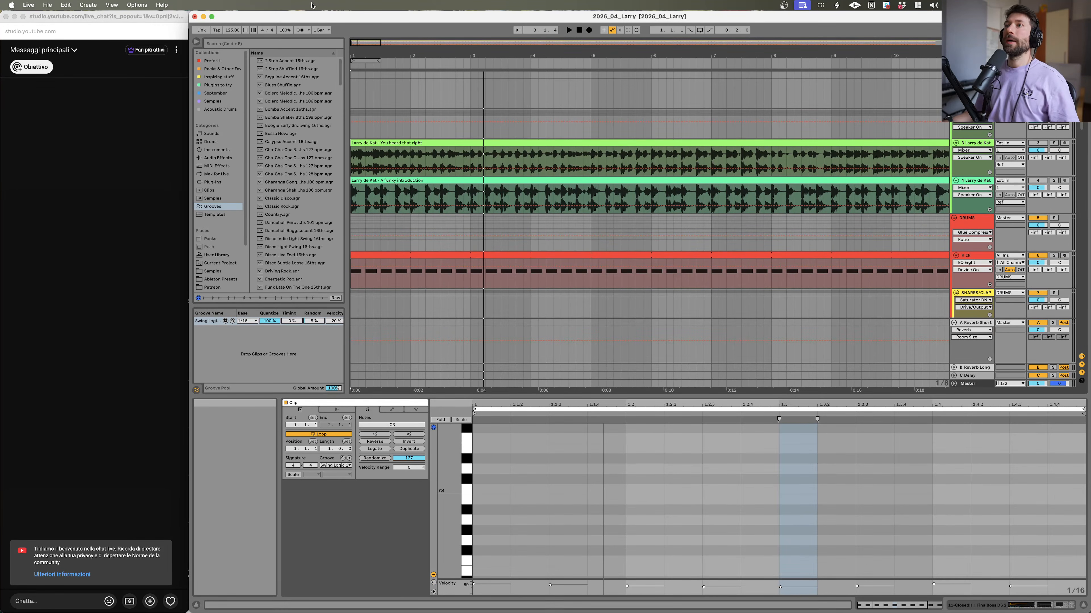
Step: Hide the Live browser panel and look over the arrangement's tracks
left_click(195, 41)
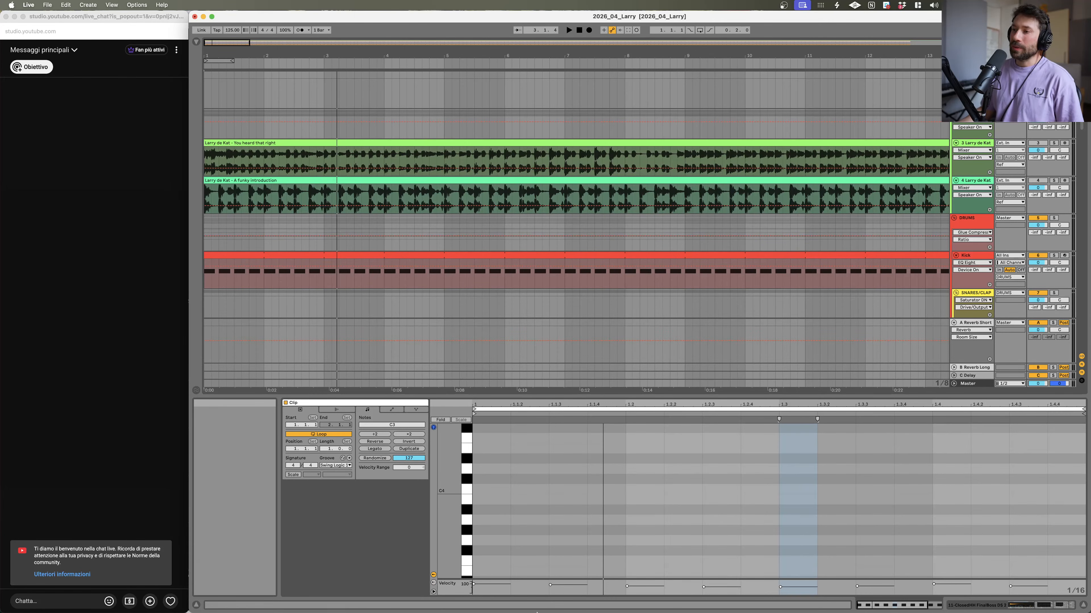
mouse_move(614, 612)
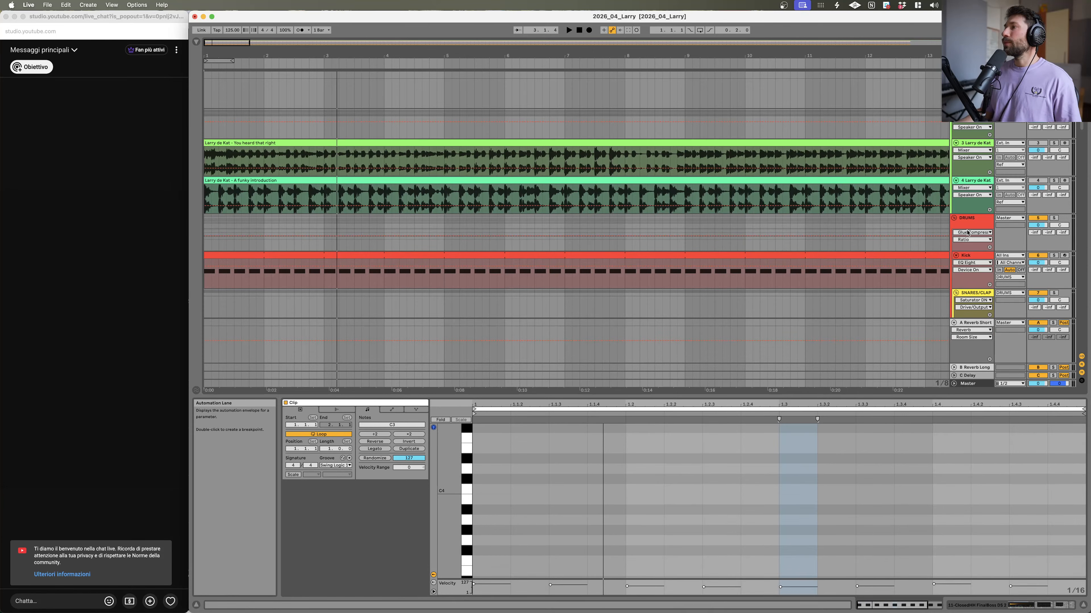
left_click(973, 221)
scroll(352, 150, "down", 5)
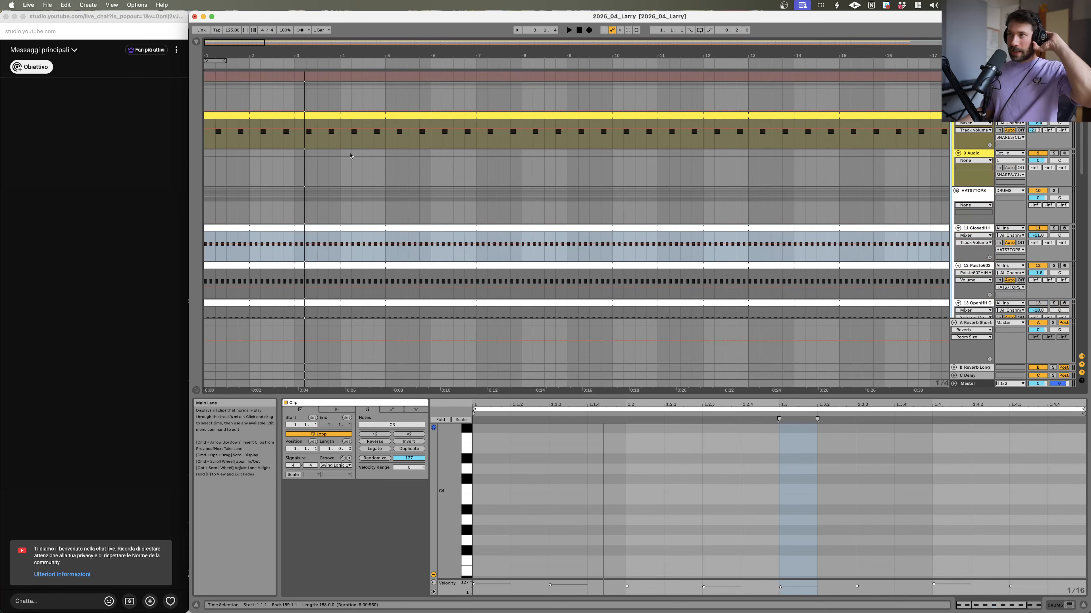
scroll(347, 144, "up", 5)
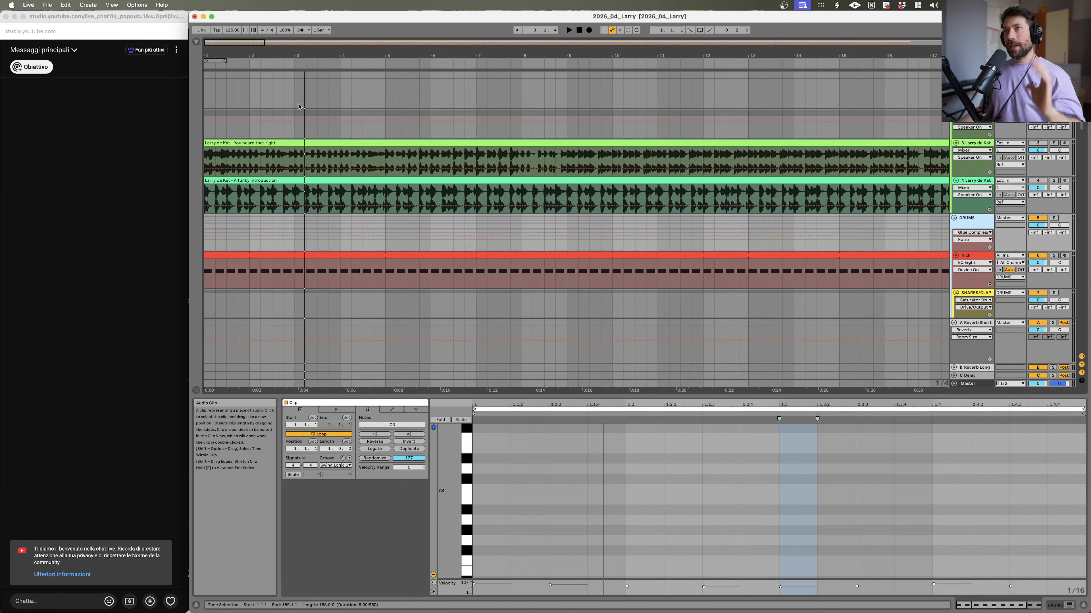
Step: Start arrangement playback from the beginning of the song
left_click(578, 30)
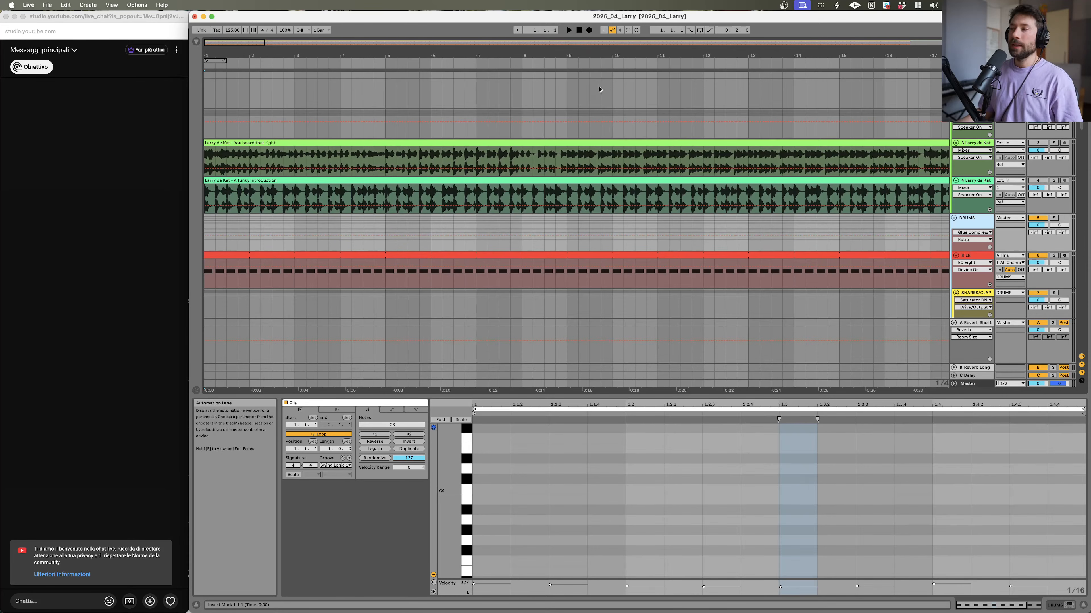
key("space")
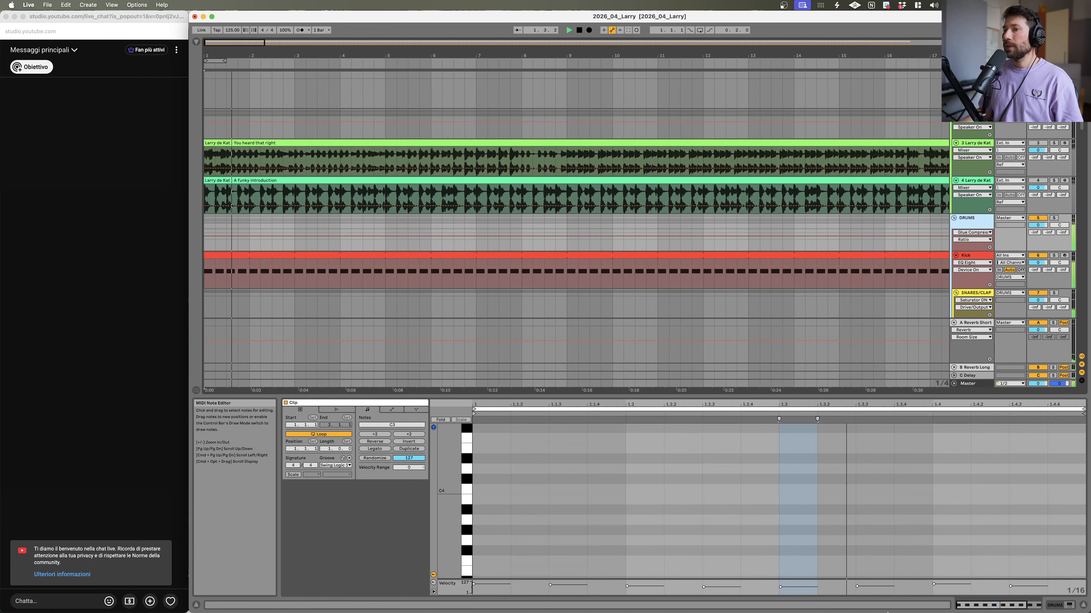
Step: Check the OBS window and return to the Live arrangement
mouse_move(815, 607)
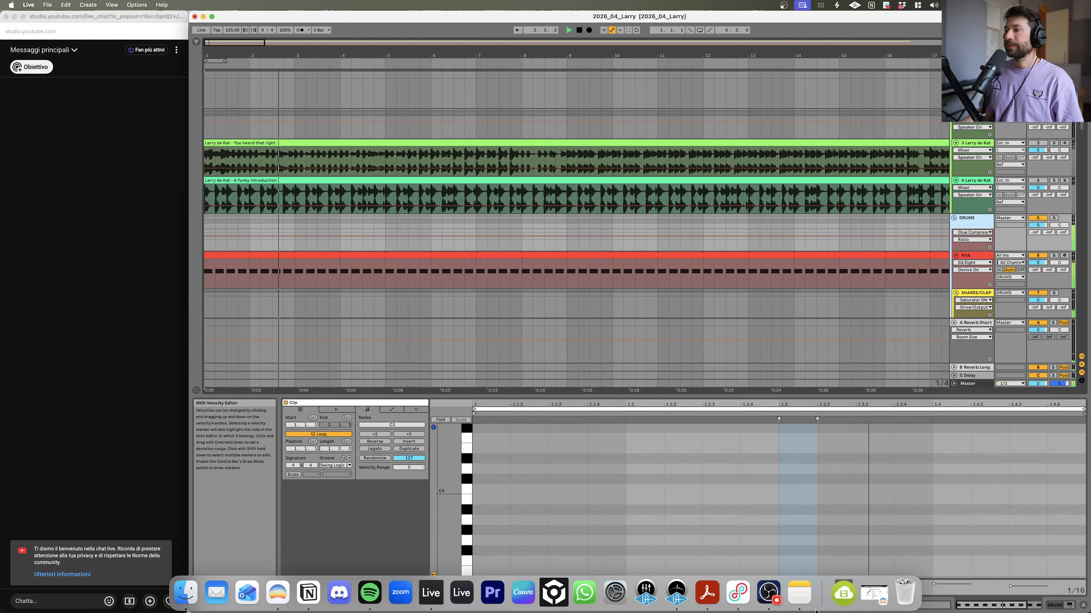
left_click(769, 598)
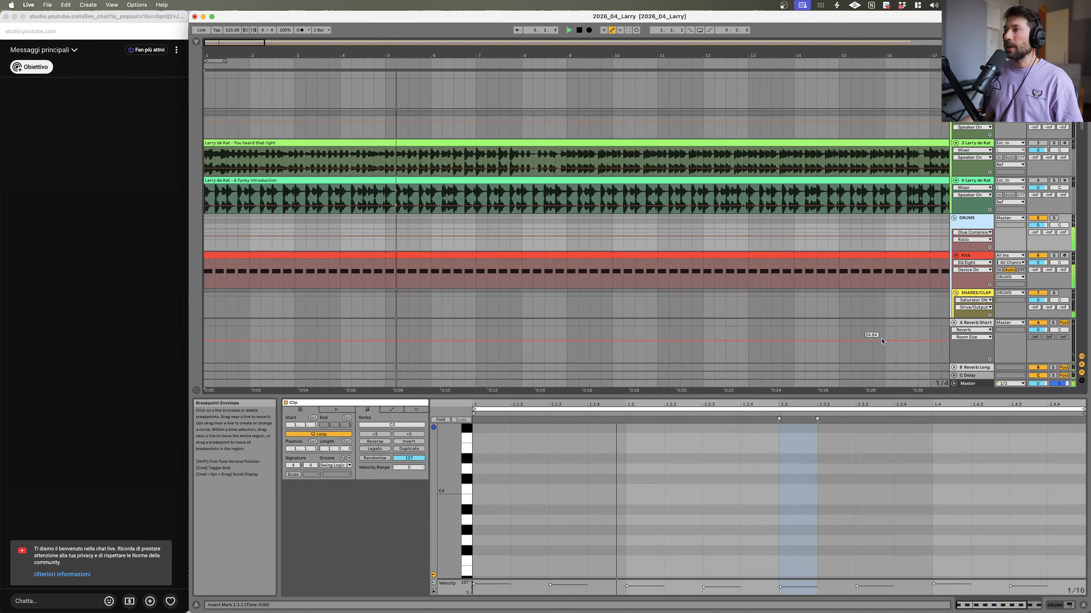
left_click(873, 334)
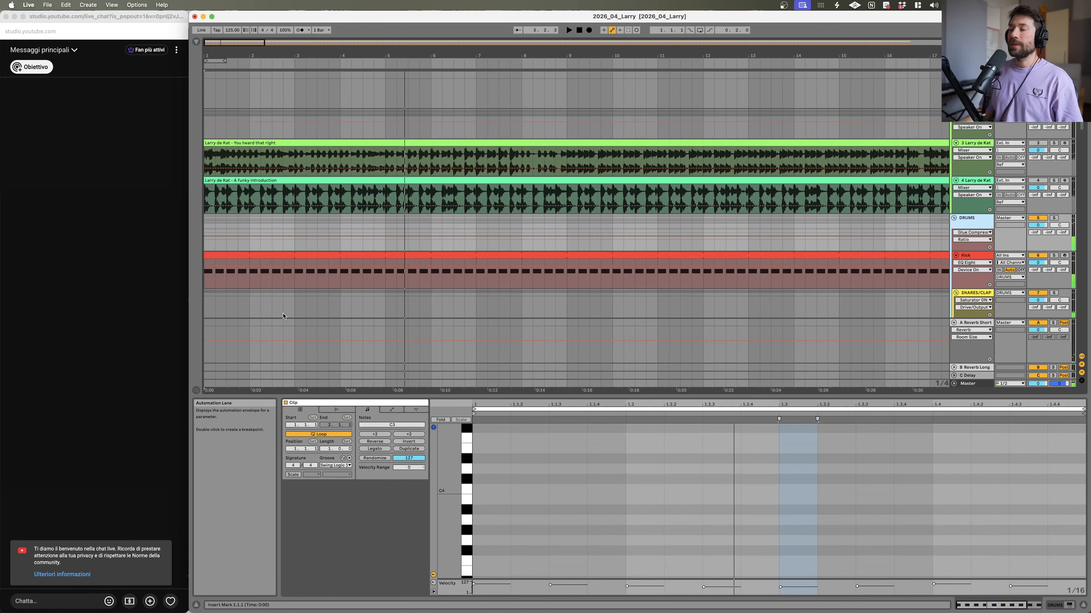
Step: Show the full length of the reference clips and select 'You heard that right' and 'A funky introduction' in turn
mouse_move(713, 611)
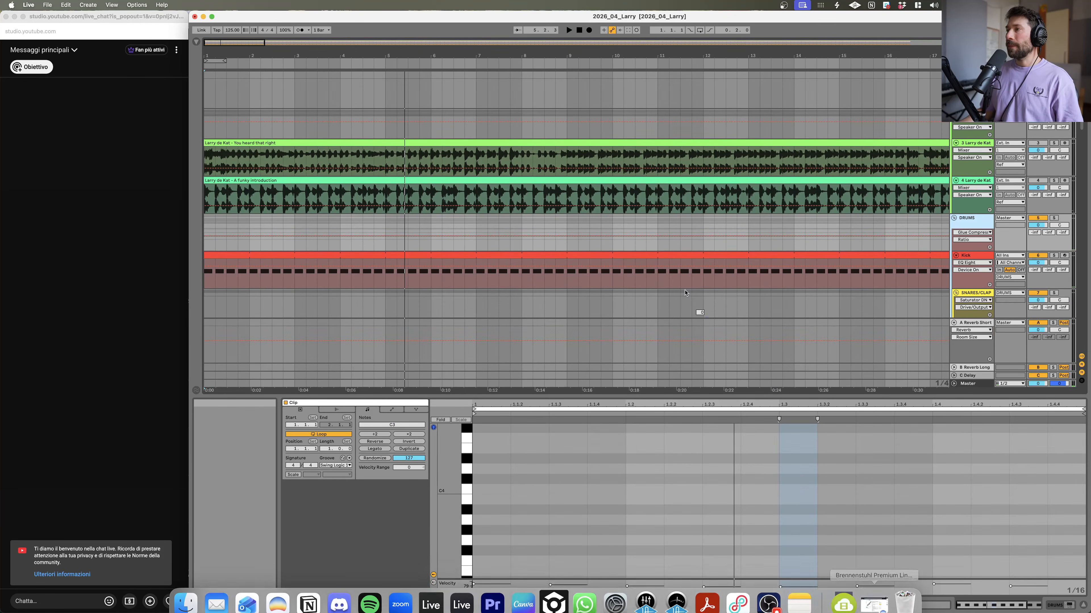
left_click_drag(547, 54, 547, 13)
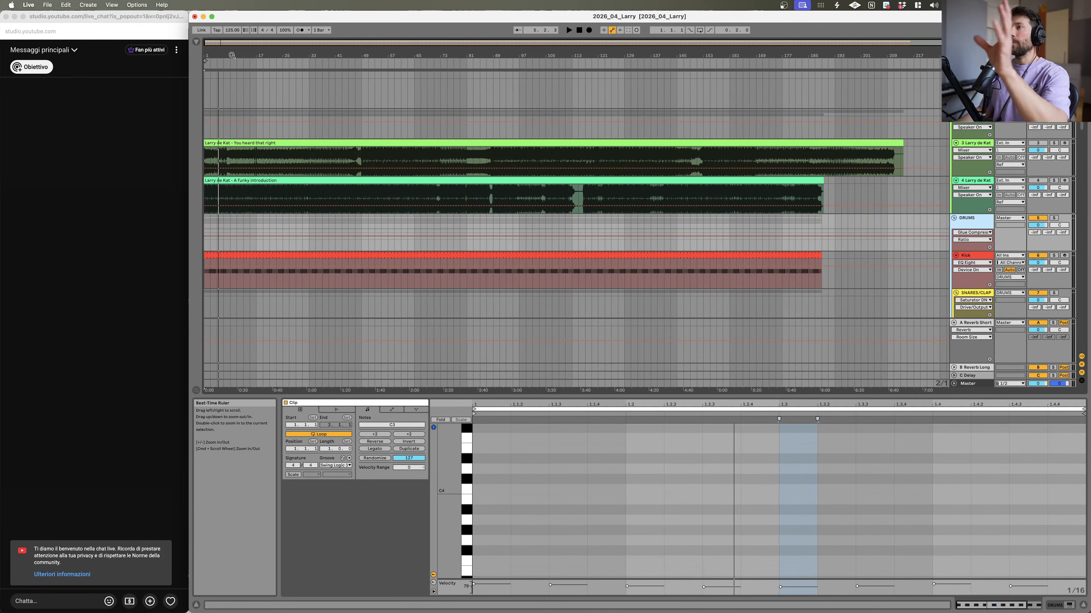
left_click(281, 161)
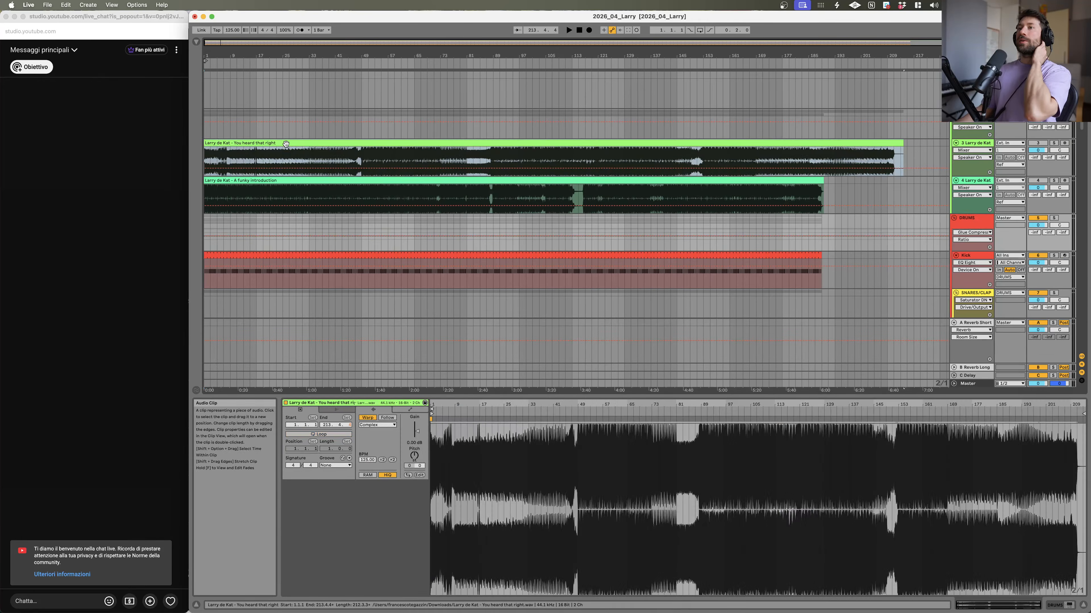
left_click(275, 180)
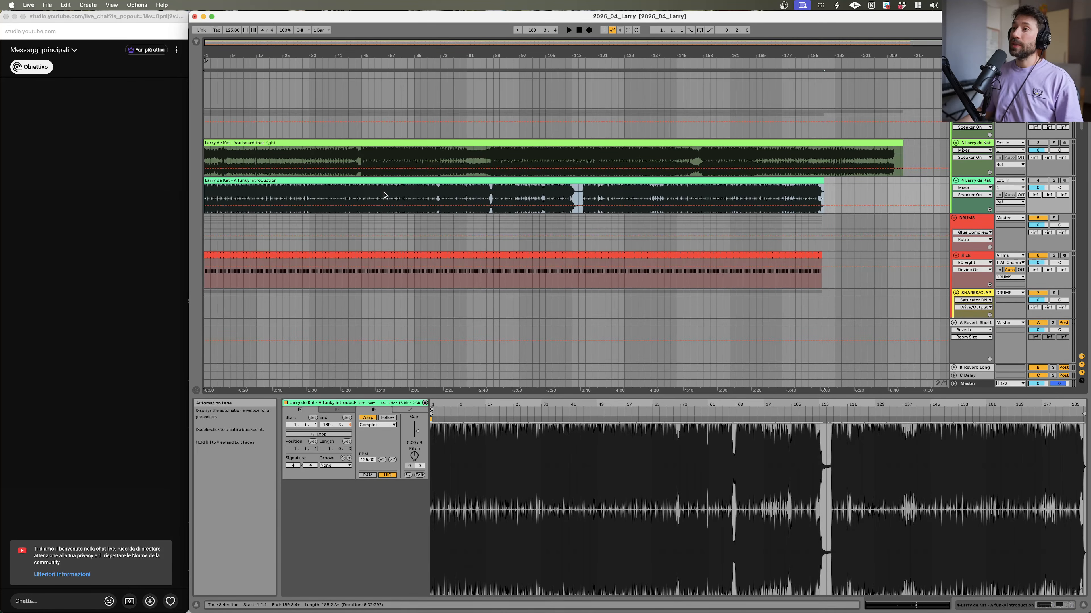
Step: Switch back and forth between the two reference clips at the same point to compare them
left_click_drag(221, 56, 302, 56)
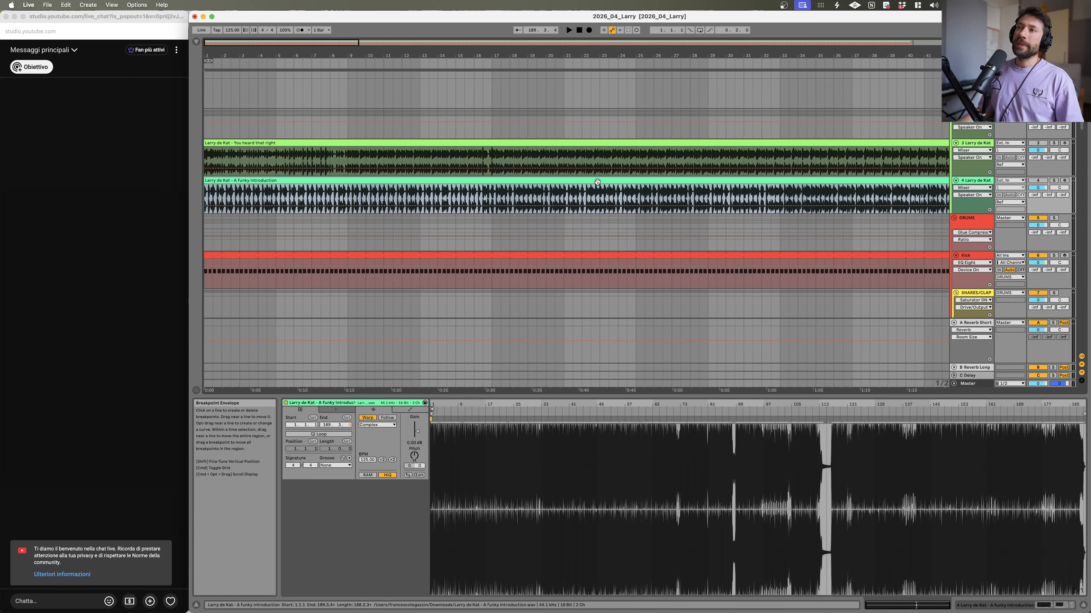
left_click(602, 143)
left_click(599, 180)
left_click(594, 144)
left_click(588, 180)
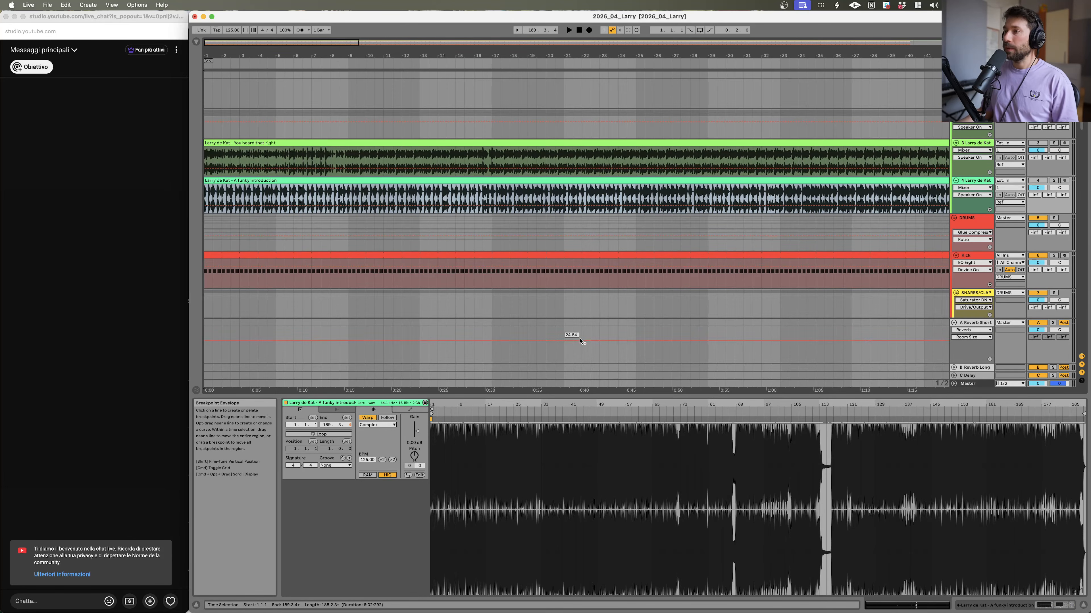
left_click_drag(579, 55, 387, 43)
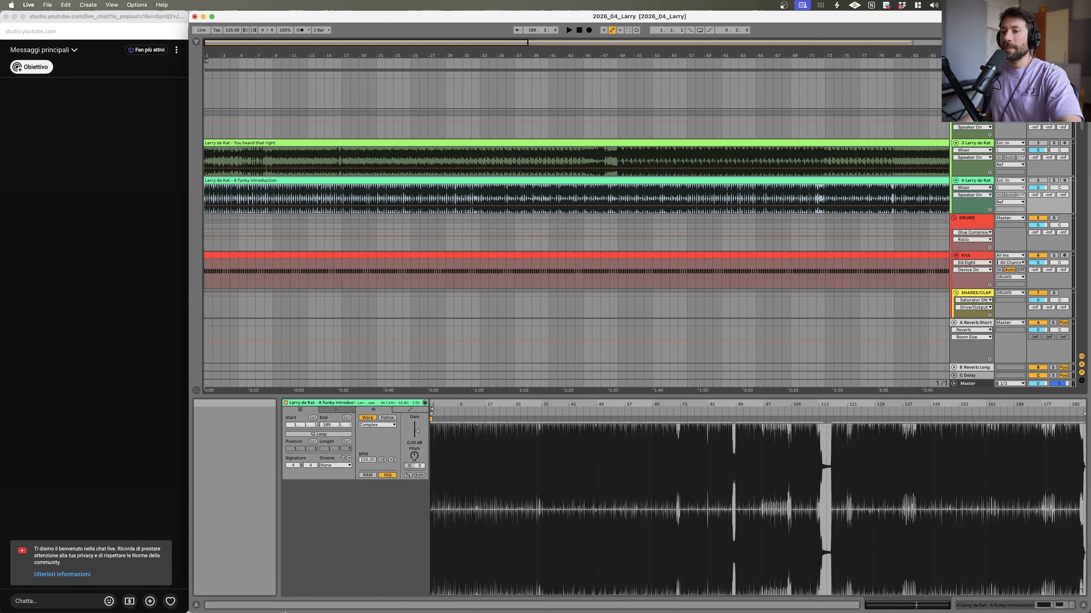
Step: Open Finder and browse the Extreme Pro drive into the Music Production folder
mouse_move(278, 601)
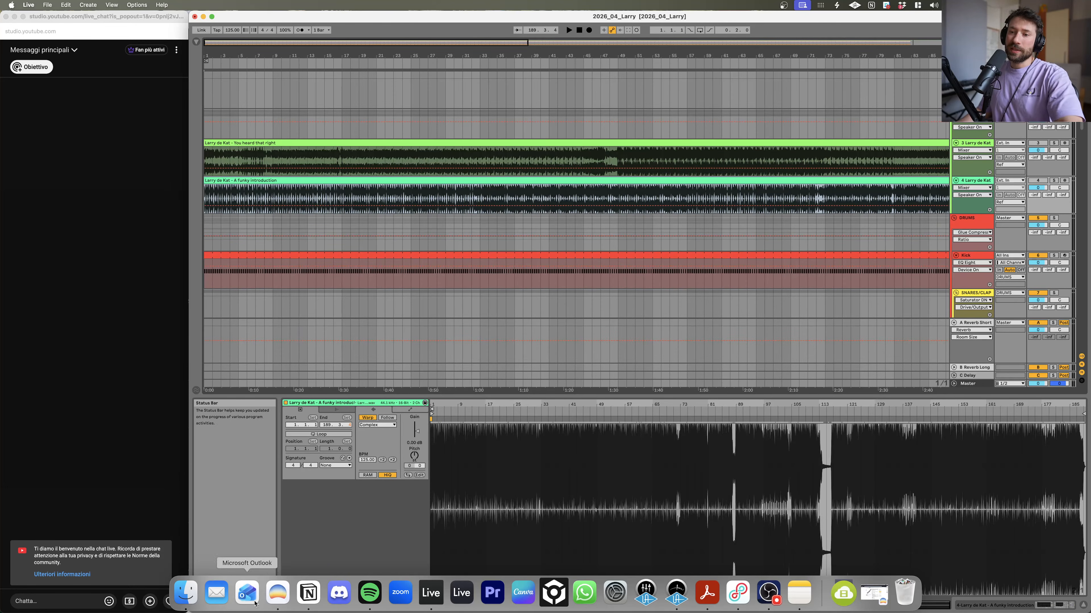
left_click(186, 595)
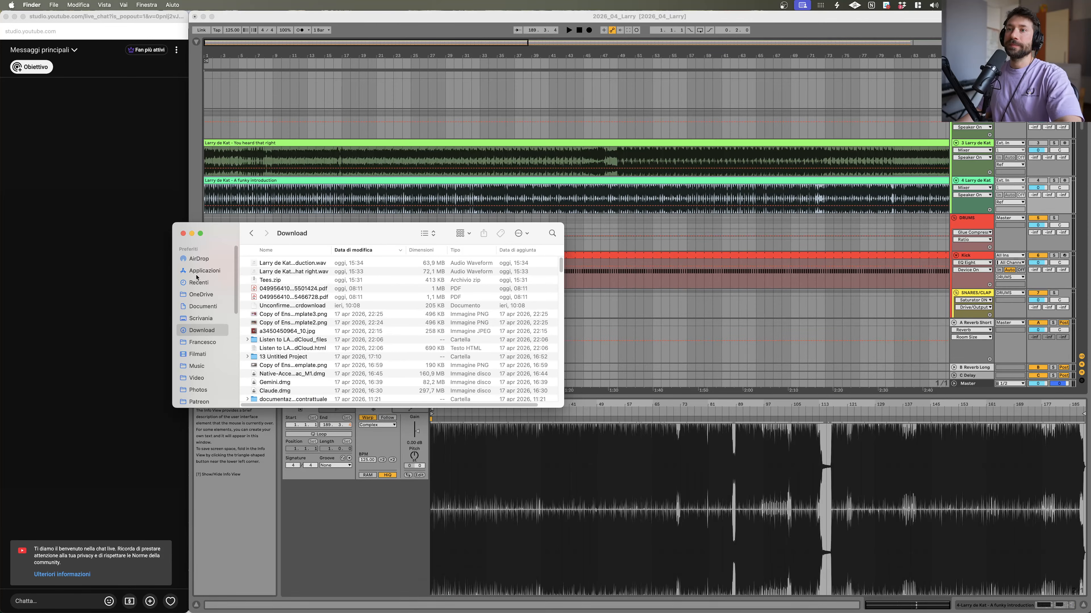
scroll(191, 365, "down", 5)
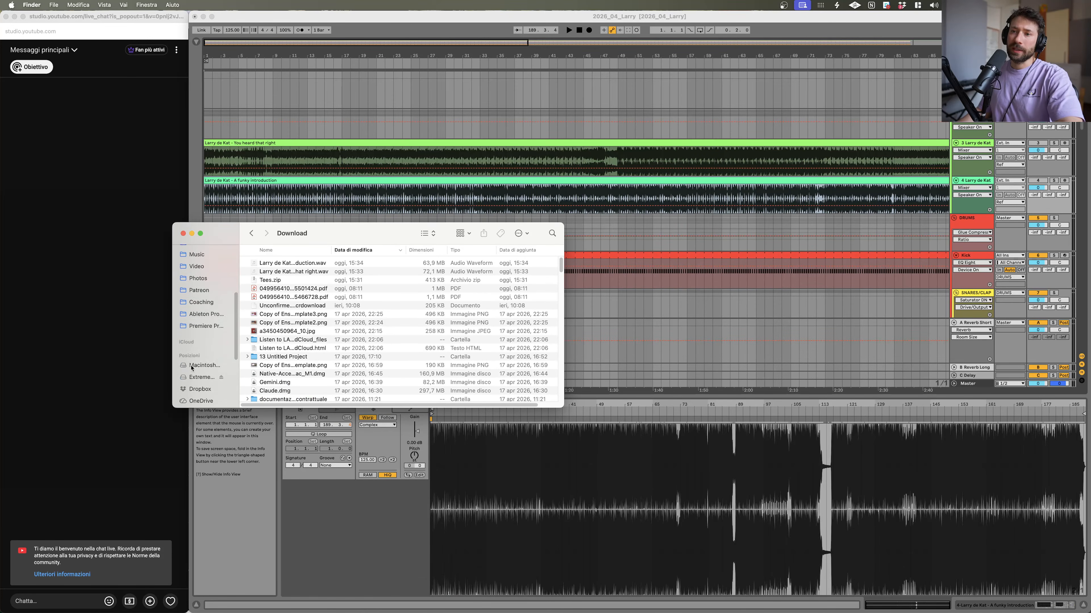
left_click(203, 366)
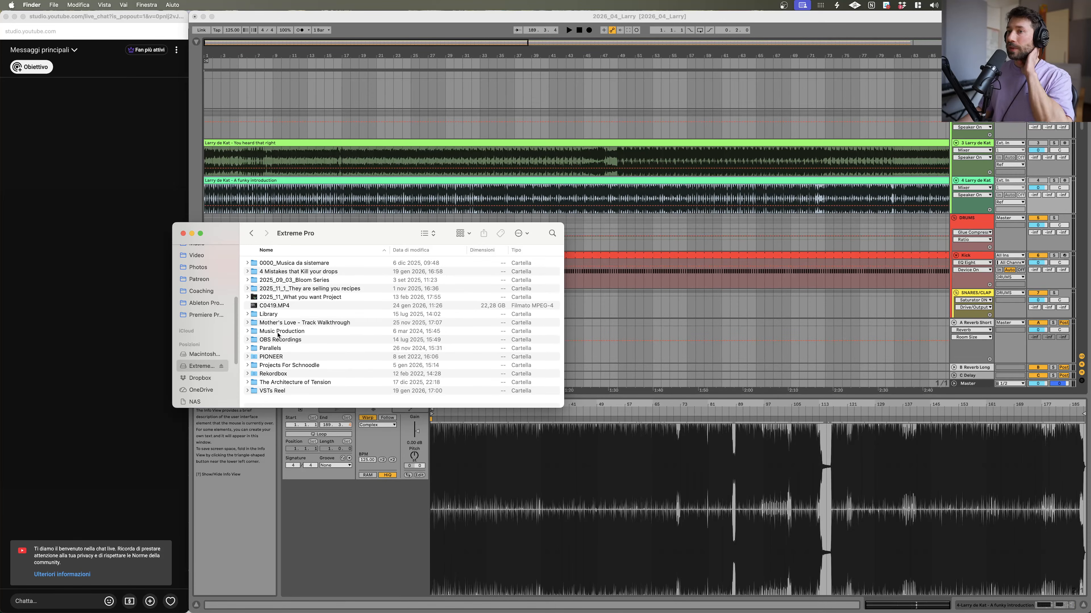
left_click(278, 332)
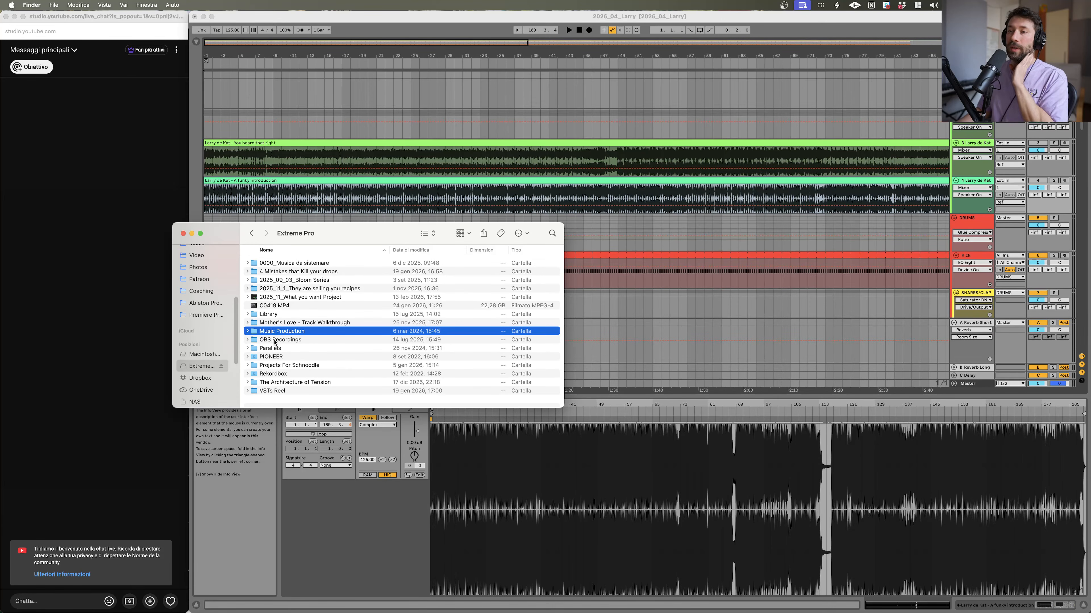
left_click(275, 340)
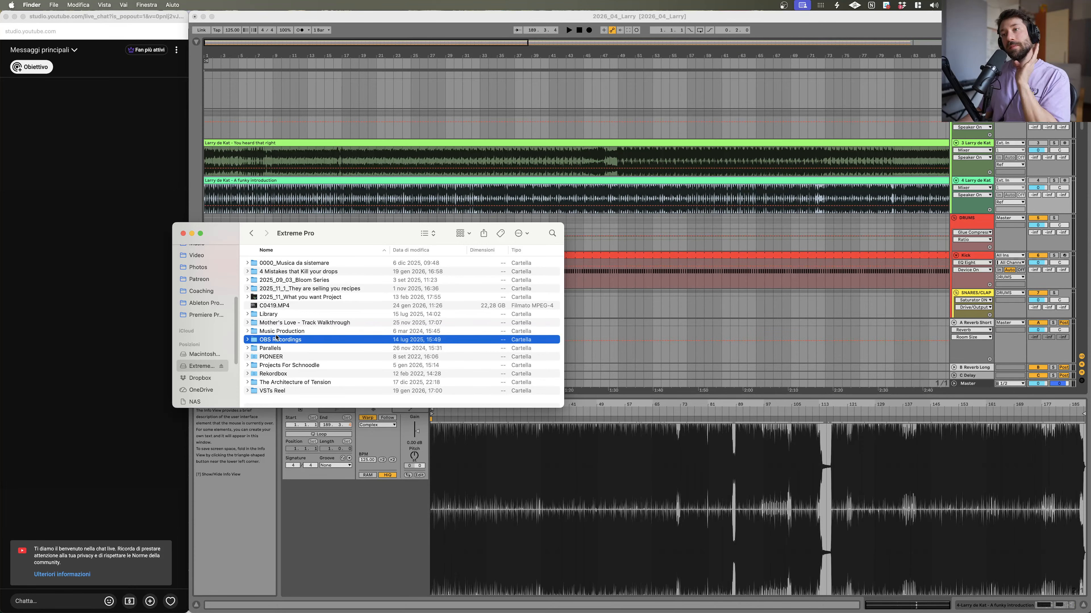
double_click(276, 335)
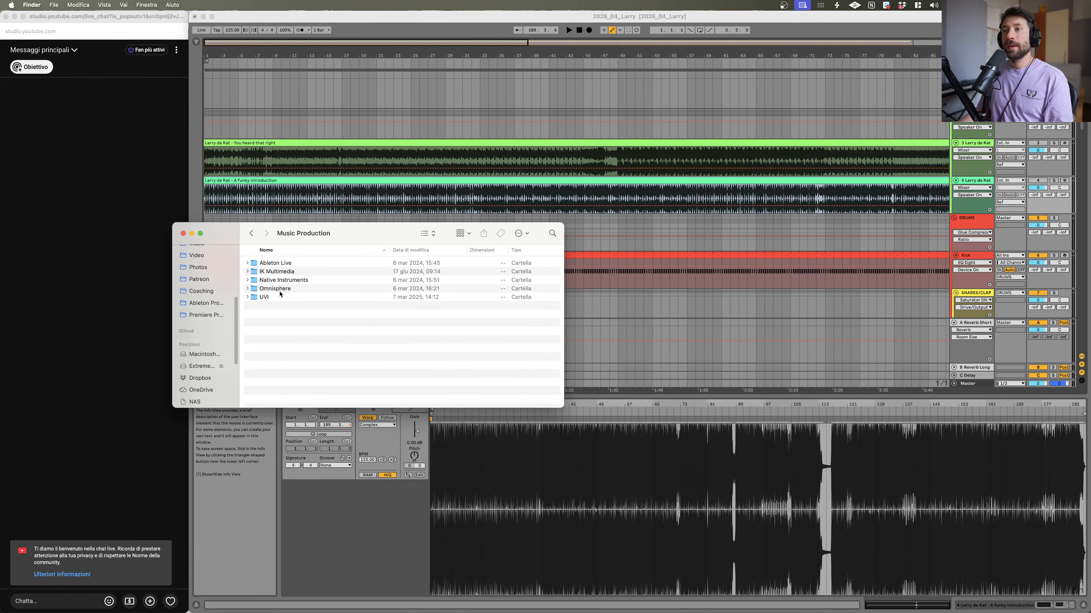
Step: Go back to the Extreme Pro drive and move the Finder window toward the centre of the screen
left_click(251, 234)
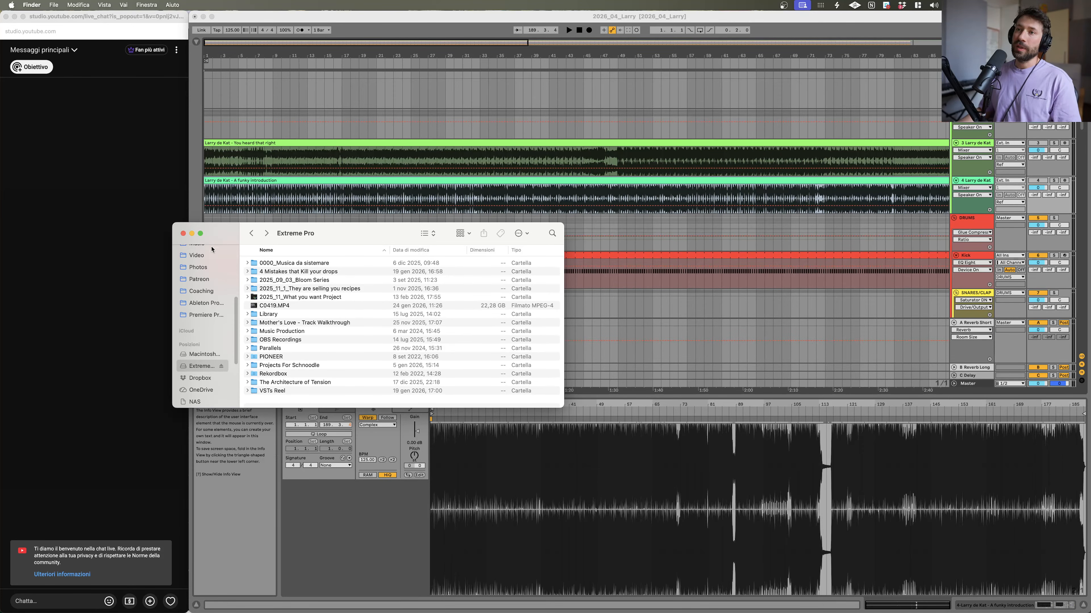
left_click_drag(216, 235, 420, 239)
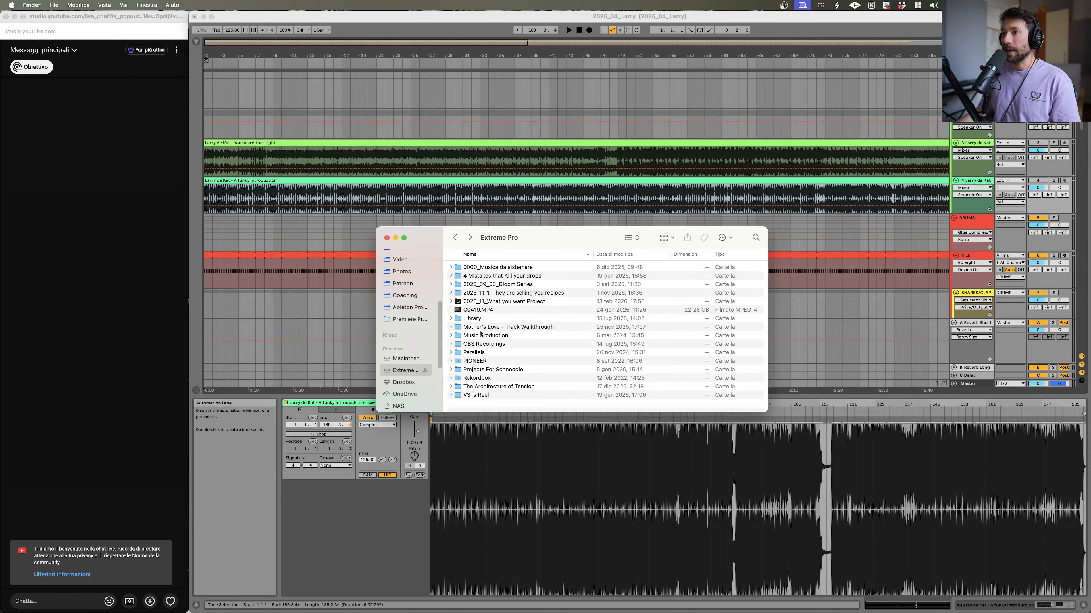
double_click(478, 319)
left_click(455, 237)
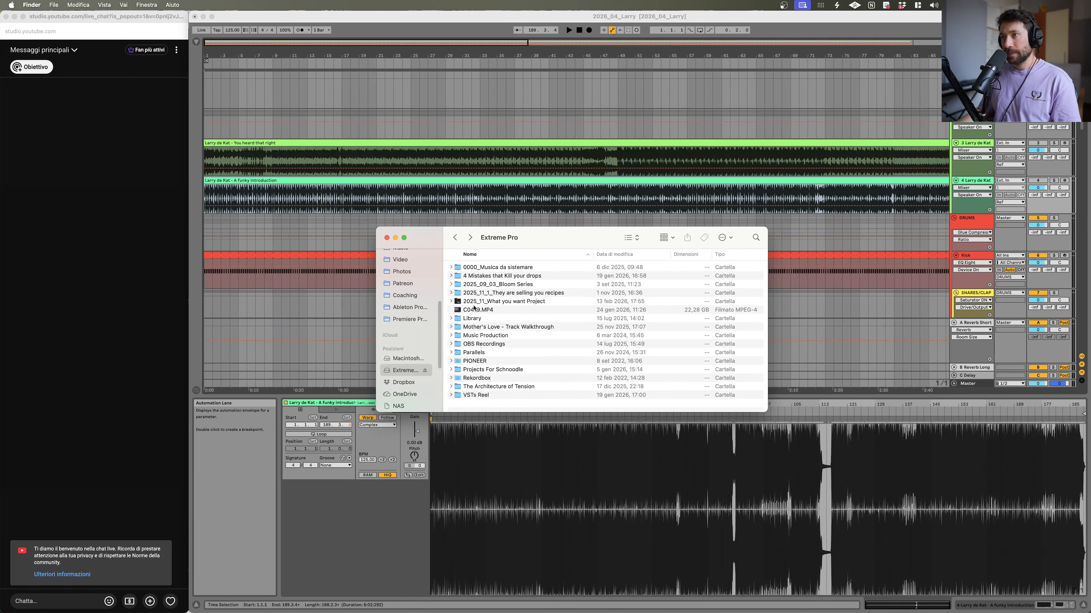
Step: Expand the Music Production folder and browse the Ableton Live Factory Packs folder, then return to Ableton Live
left_click(489, 336)
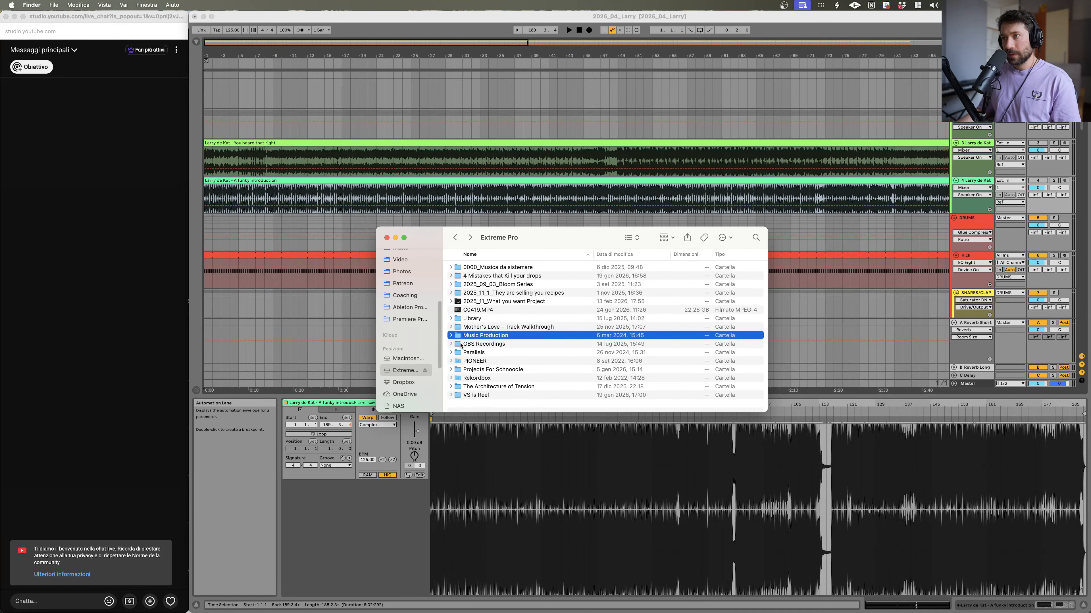
left_click(451, 336)
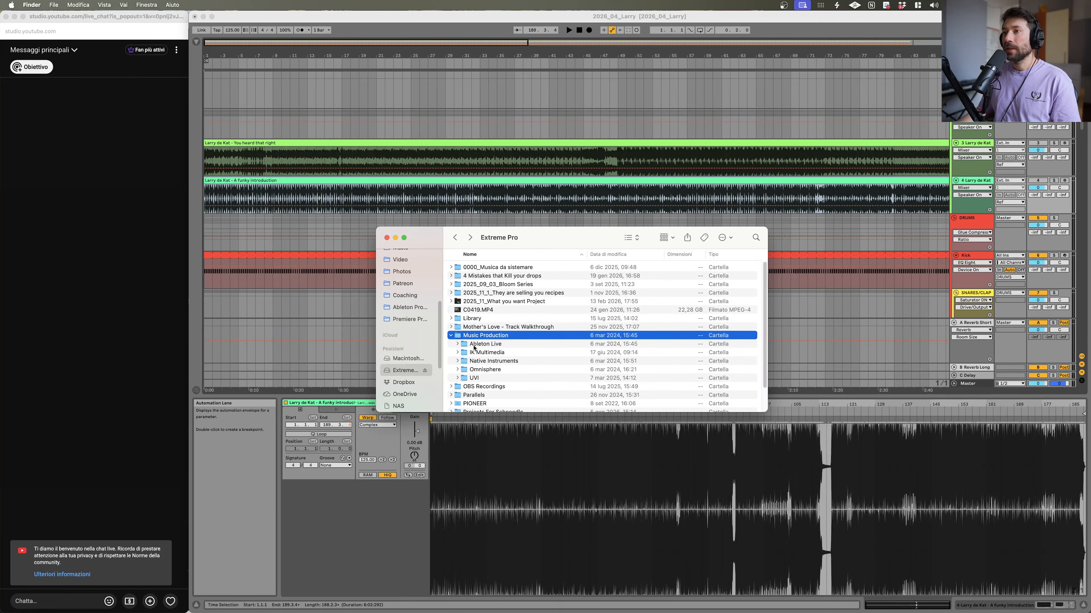
double_click(474, 345)
double_click(464, 268)
scroll(495, 358, "down", 5)
scroll(494, 358, "up", 5)
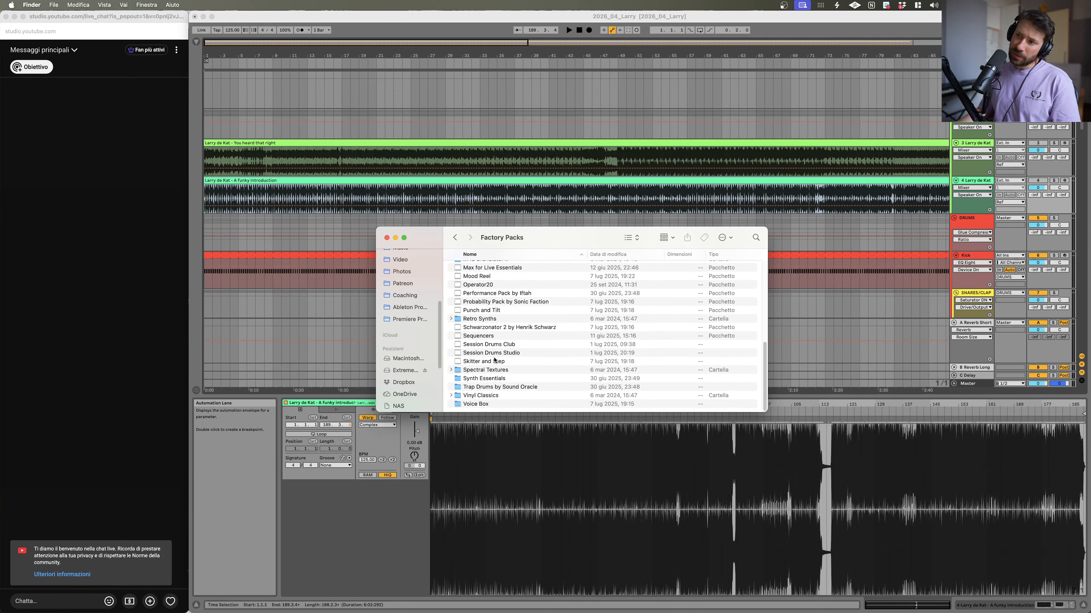
left_click(456, 238)
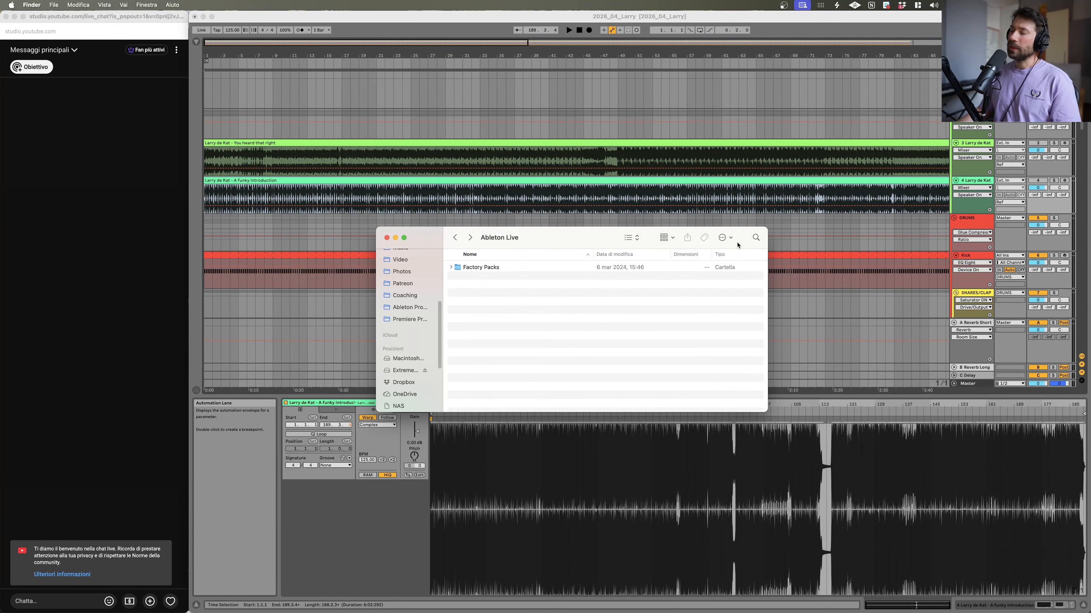
Step: Search the Ableton Live folder for midi
left_click(755, 237)
type("midi")
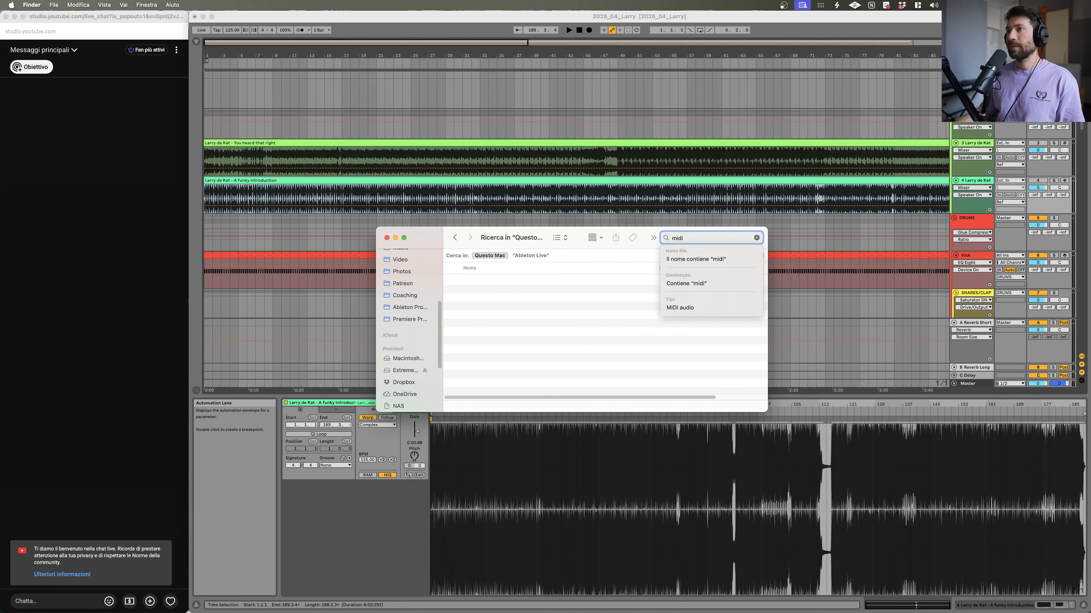
left_click(575, 277)
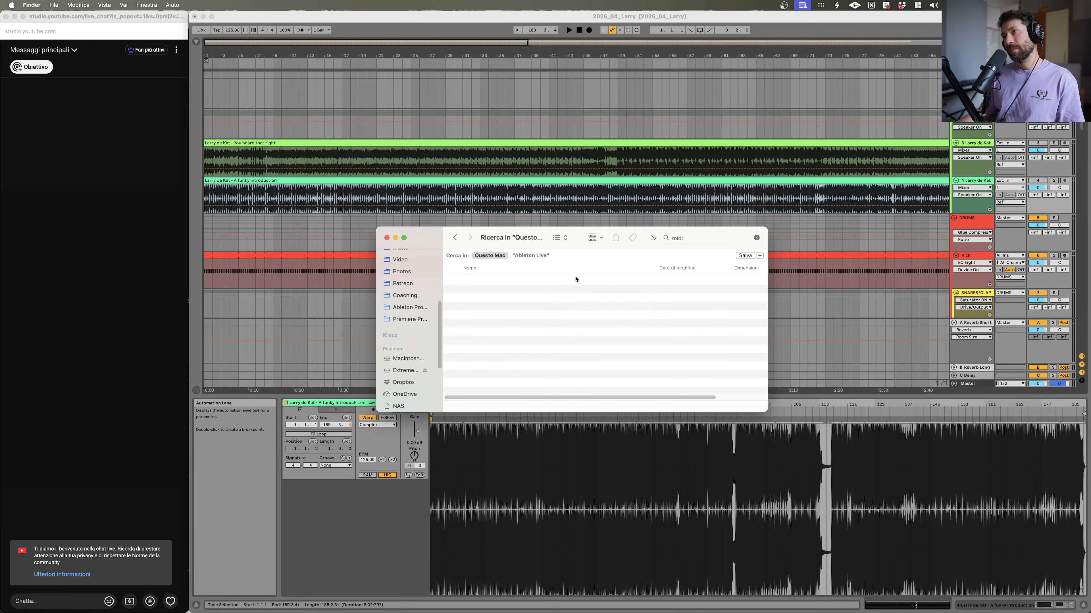
Step: Search for musician paradise and select the file that is found
left_click(724, 241)
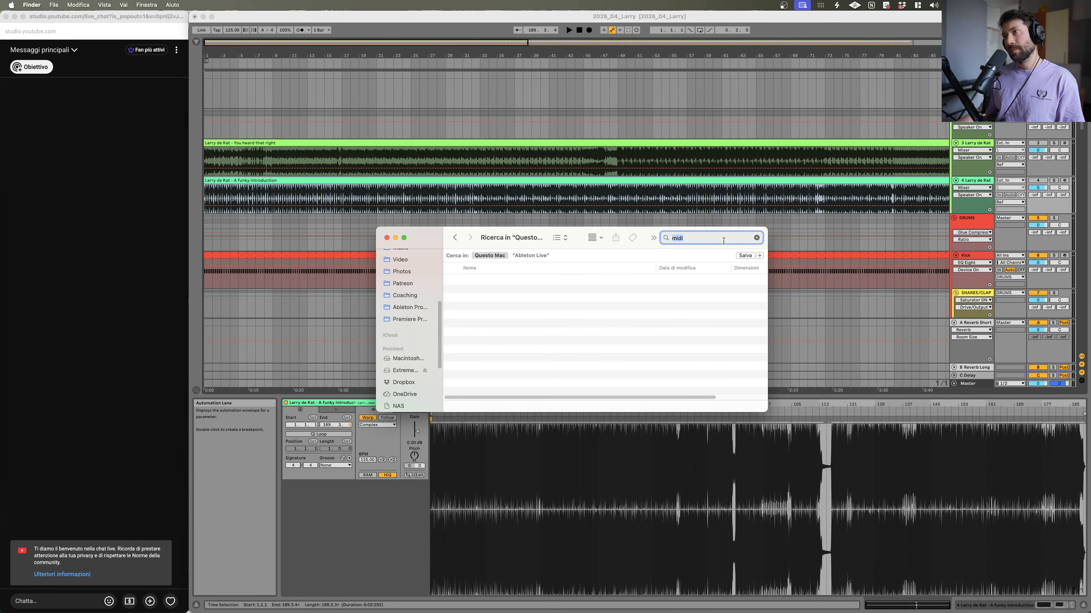
type("musician")
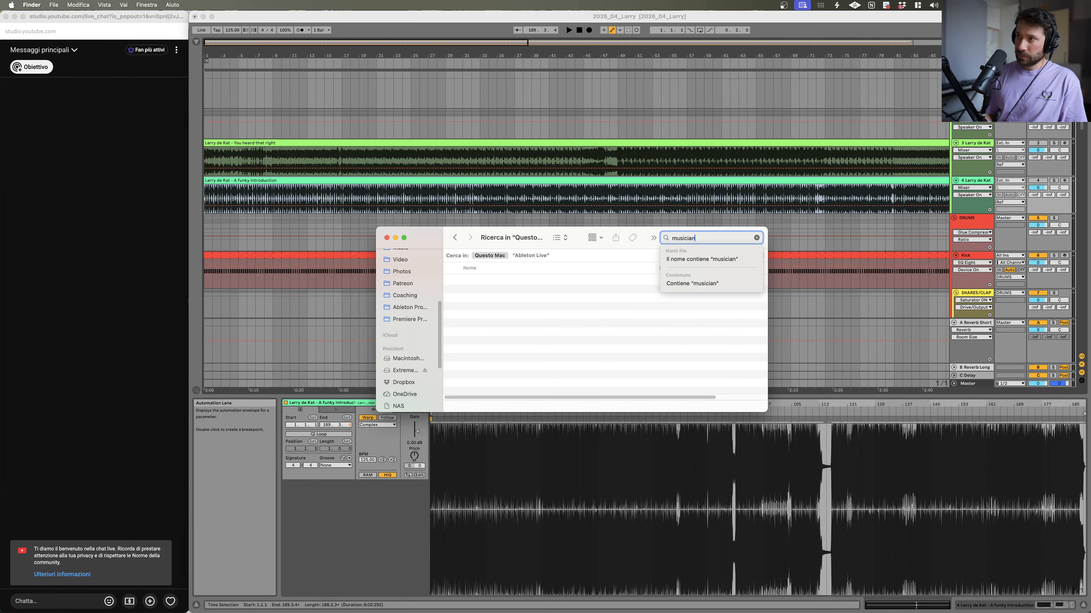
type(" paradise")
key("Return")
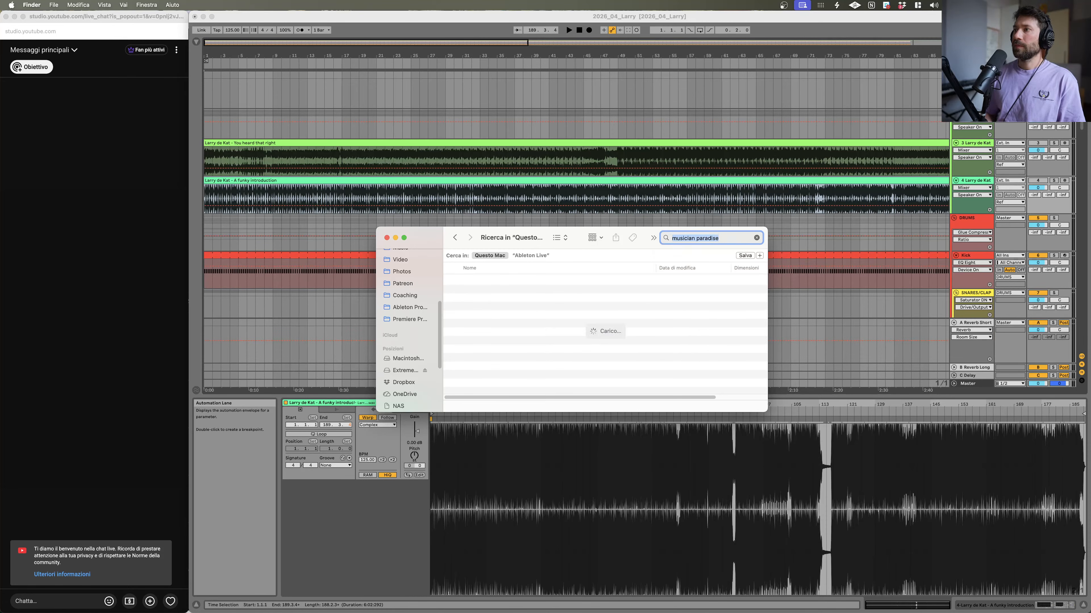
left_click(510, 280)
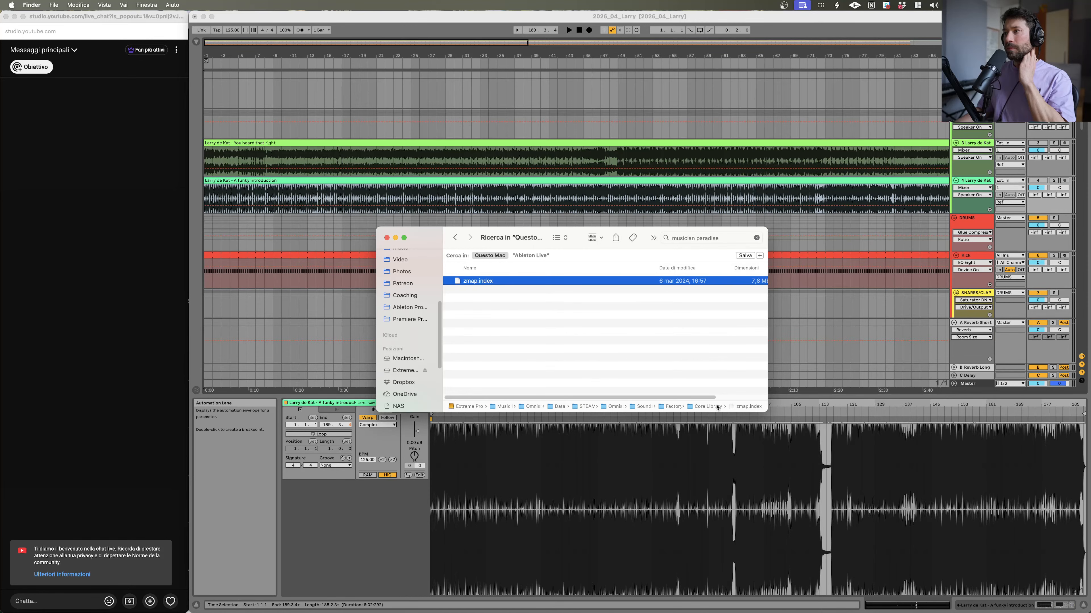
scroll(404, 352, "up", 5)
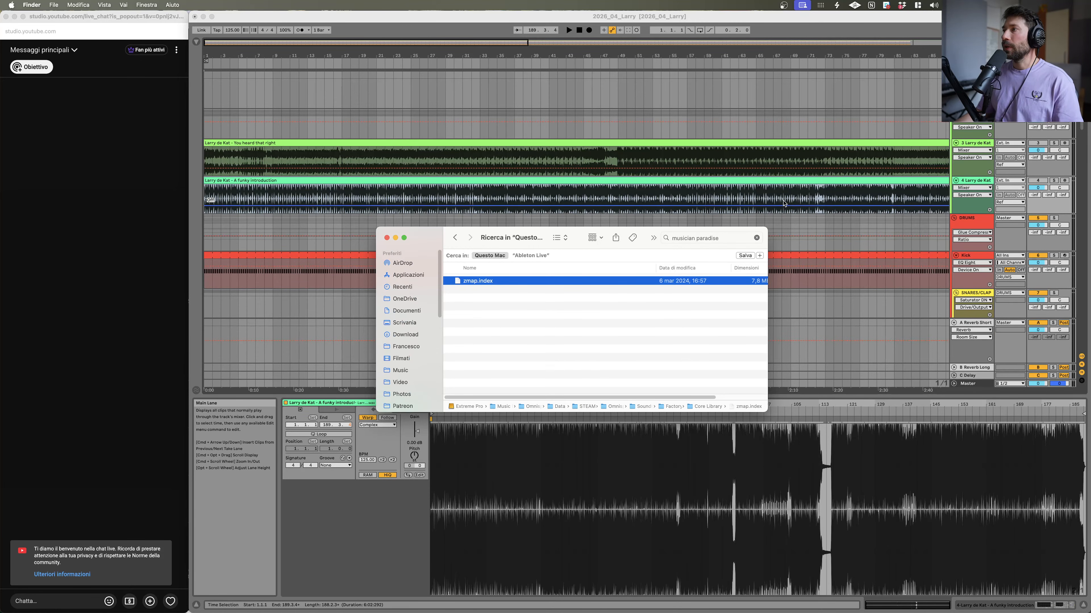
Step: Bring Live to the front and toggle playback
left_click(421, 18)
key("space")
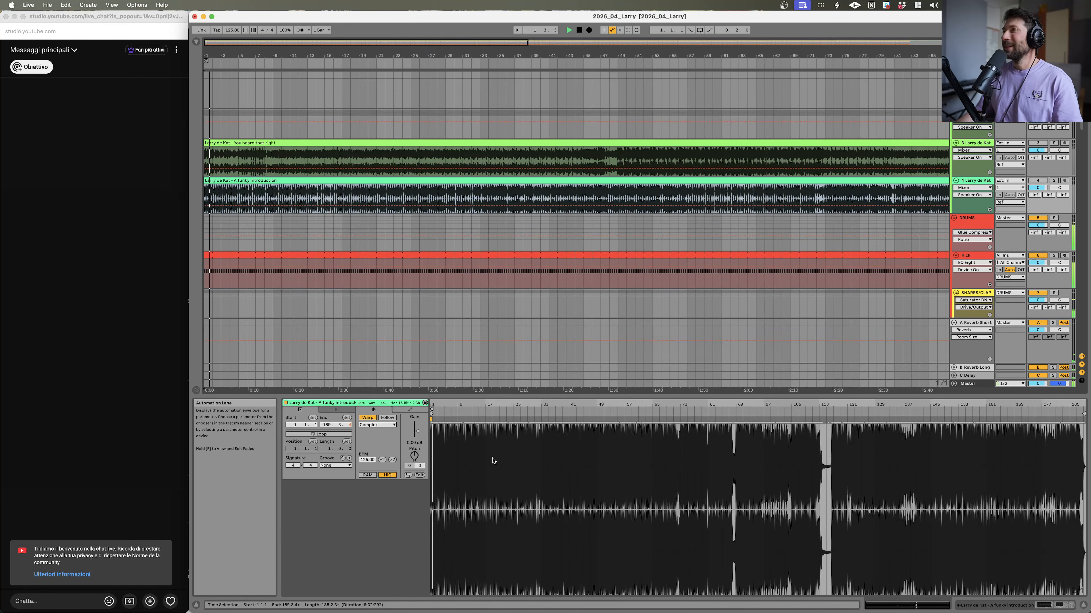
Step: Check the stream preview on the YouTube Studio livestream page, then return to Live
mouse_move(451, 610)
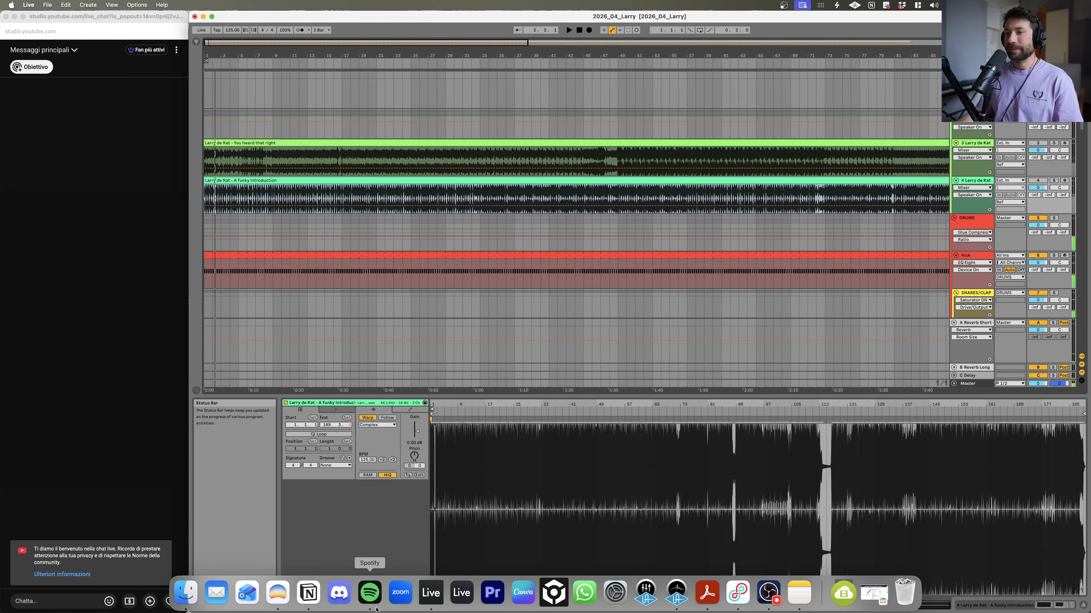
mouse_move(308, 608)
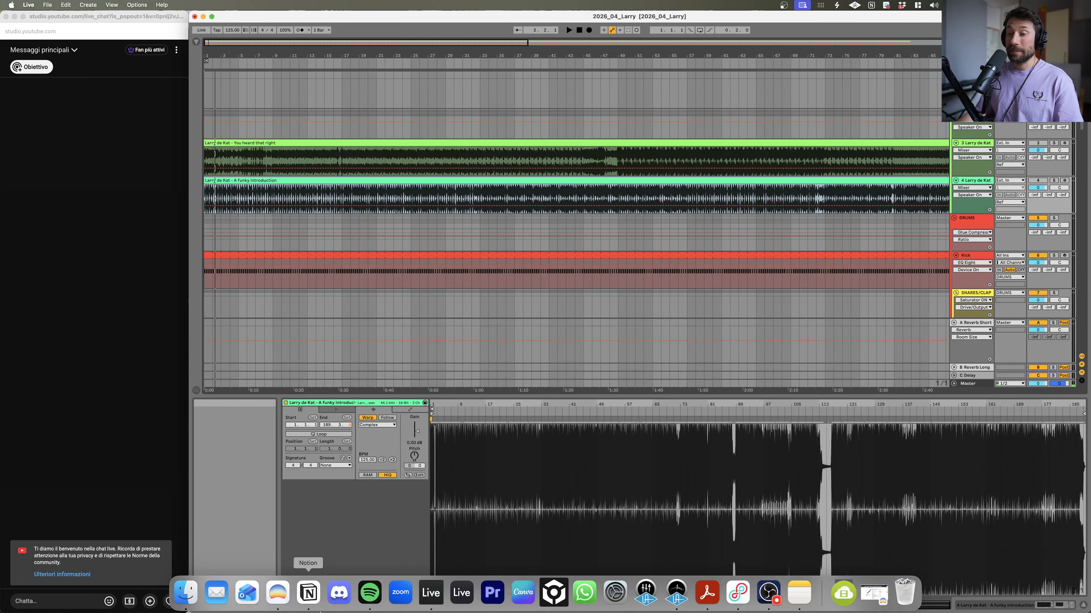
left_click(277, 593)
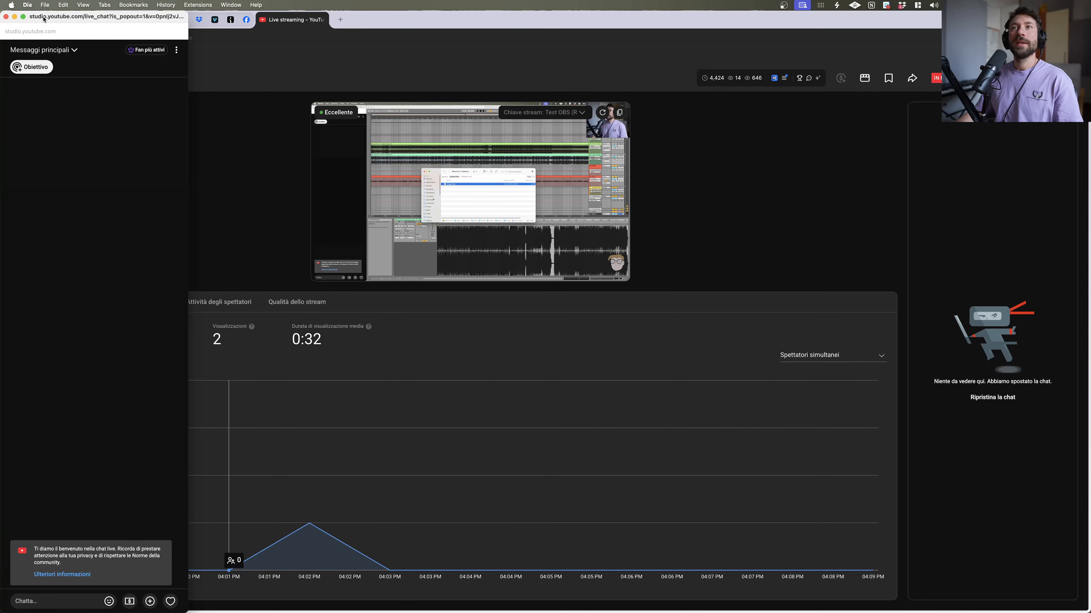
mouse_move(768, 603)
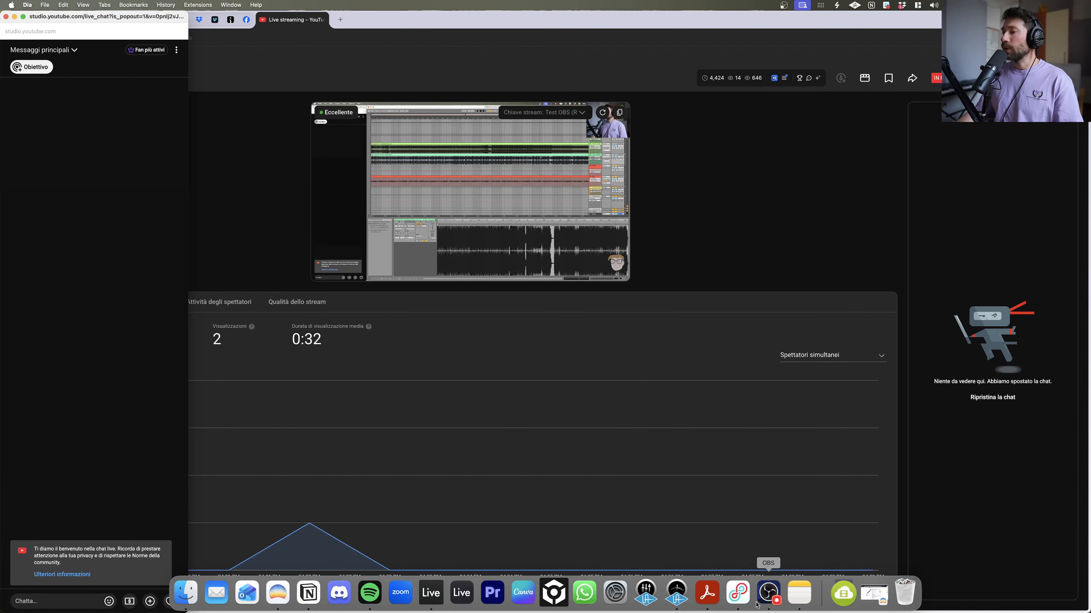
left_click(471, 603)
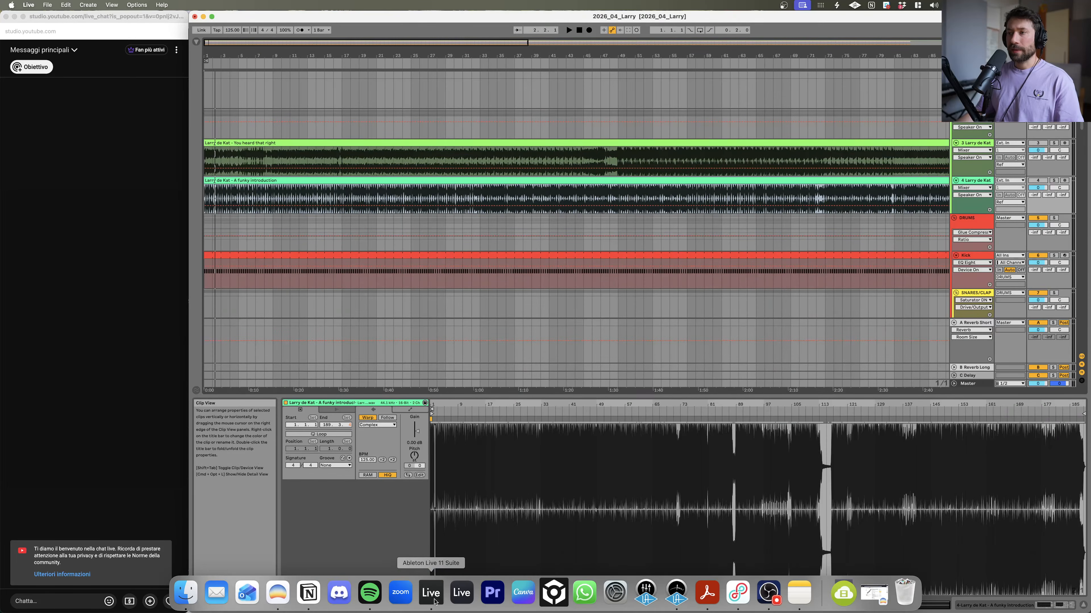
Step: Zoom in on the start of the arrangement and audition it with the selected reference track soloed
left_click_drag(357, 54, 388, 64)
key("space")
key("space")
scroll(614, 212, "down", 5)
scroll(619, 207, "up", 5)
key("s")
key("space")
left_click_drag(212, 55, 211, 107)
key("space")
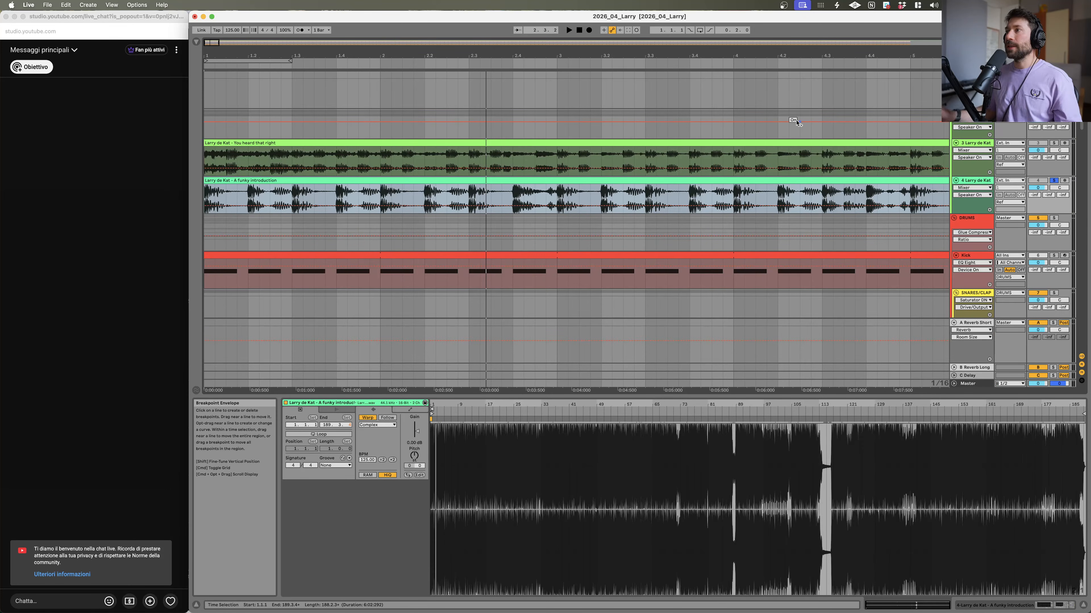
Step: Zoom further into the clip start and place the insert marker in 'A funky introduction' at 1.1.3
left_click_drag(212, 55, 212, 108)
left_click_drag(470, 191, 877, 202)
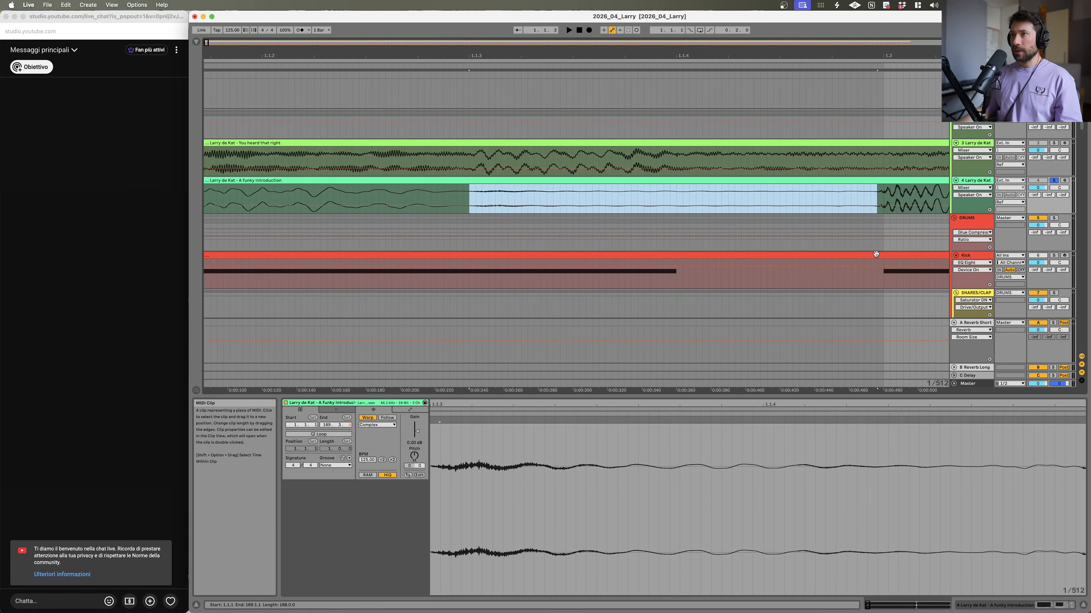
left_click(474, 194)
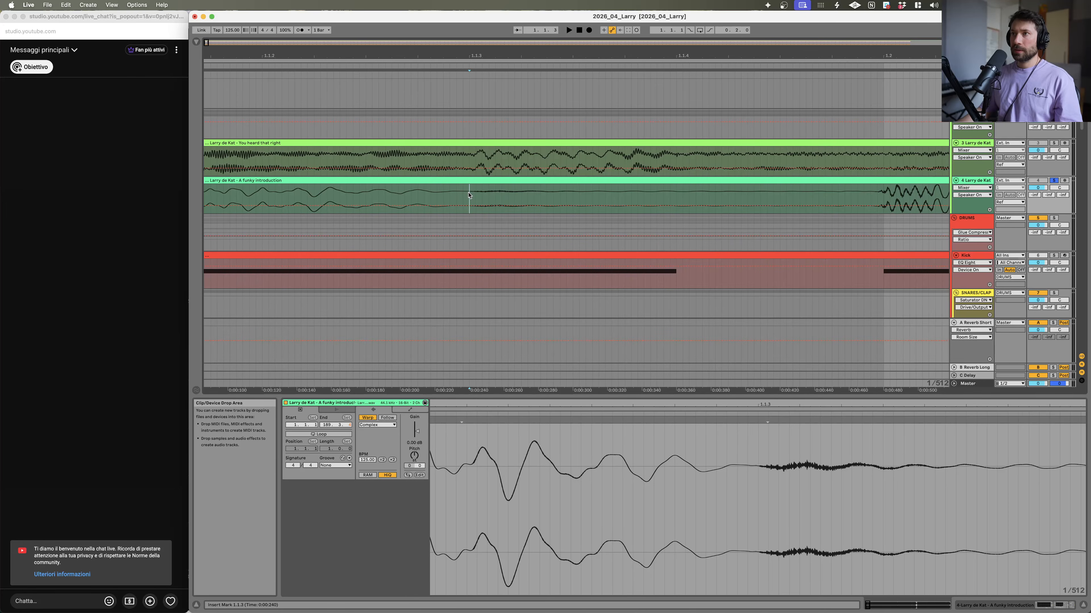
Step: Try to quit Gemini from its dock icon
key("alt+space")
key("alt+space")
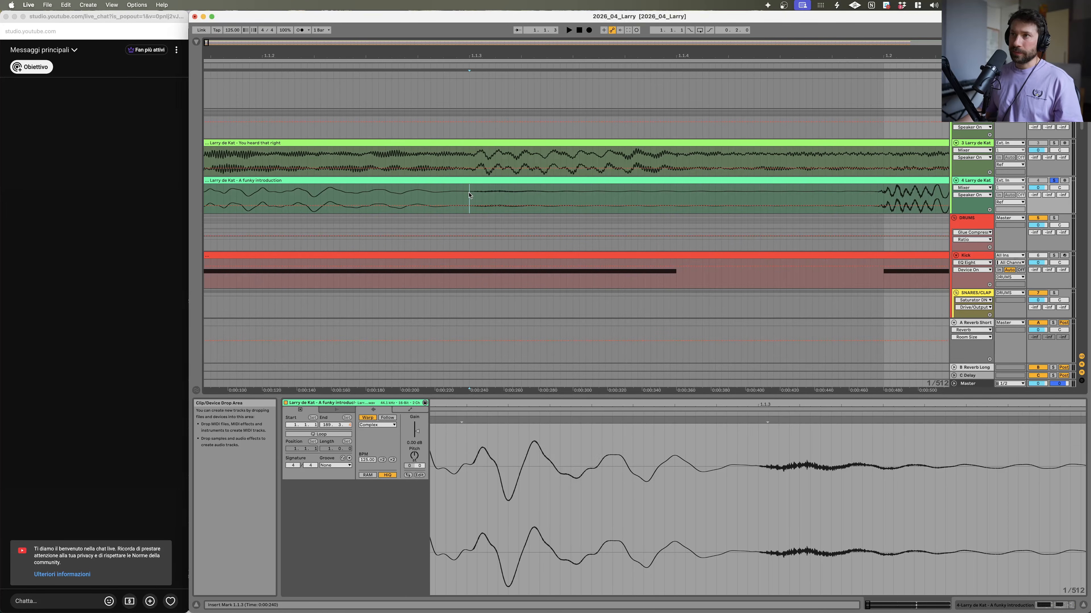
mouse_move(724, 605)
right_click(824, 593)
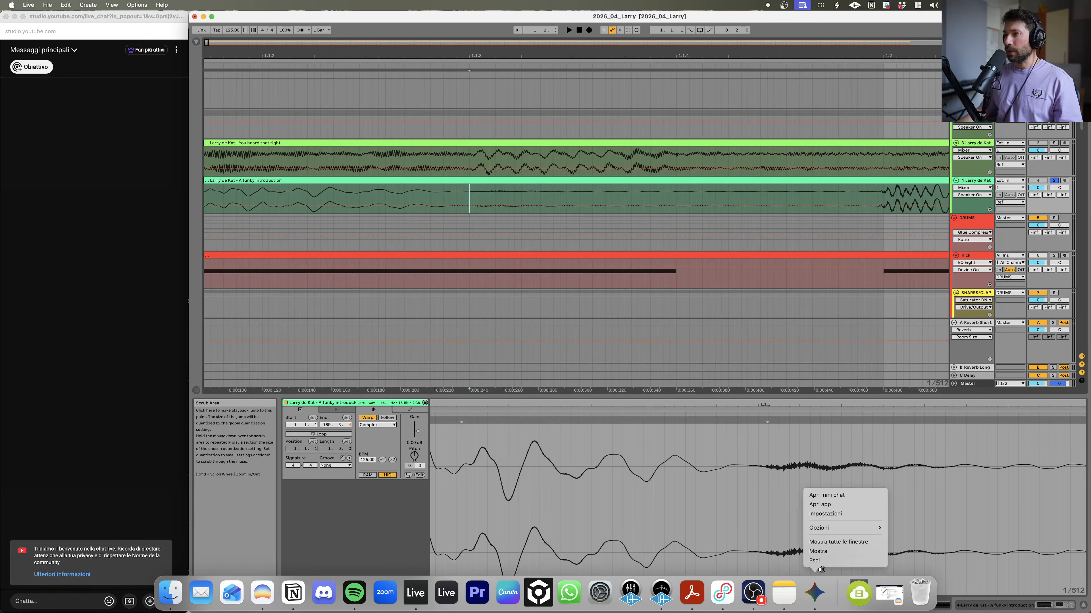
left_click(819, 560)
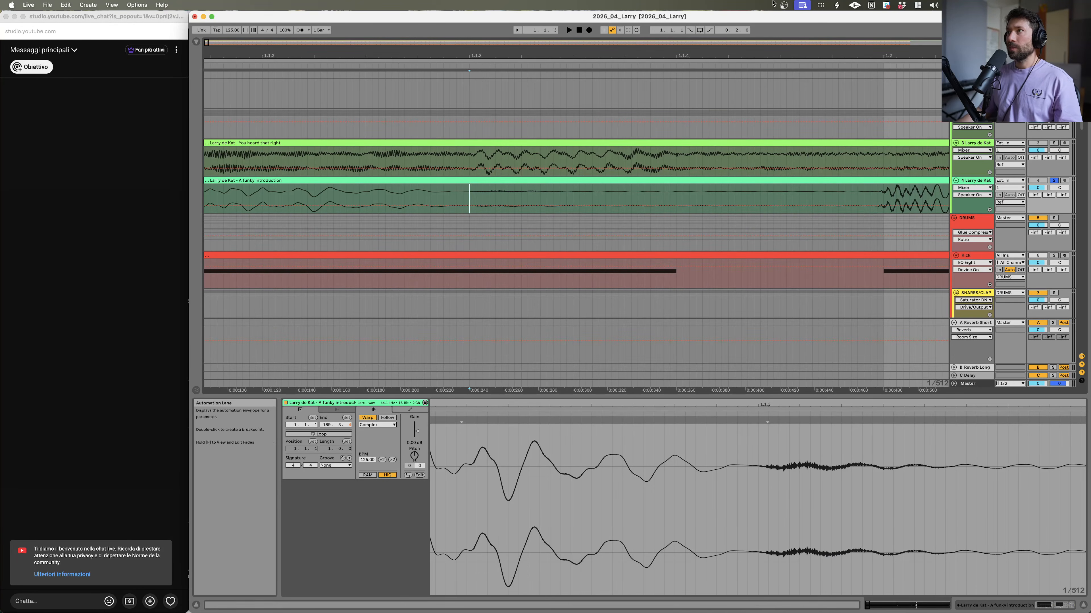
Step: Open the Gemini app from its menu-bar icon and dismiss it
key("alt+space")
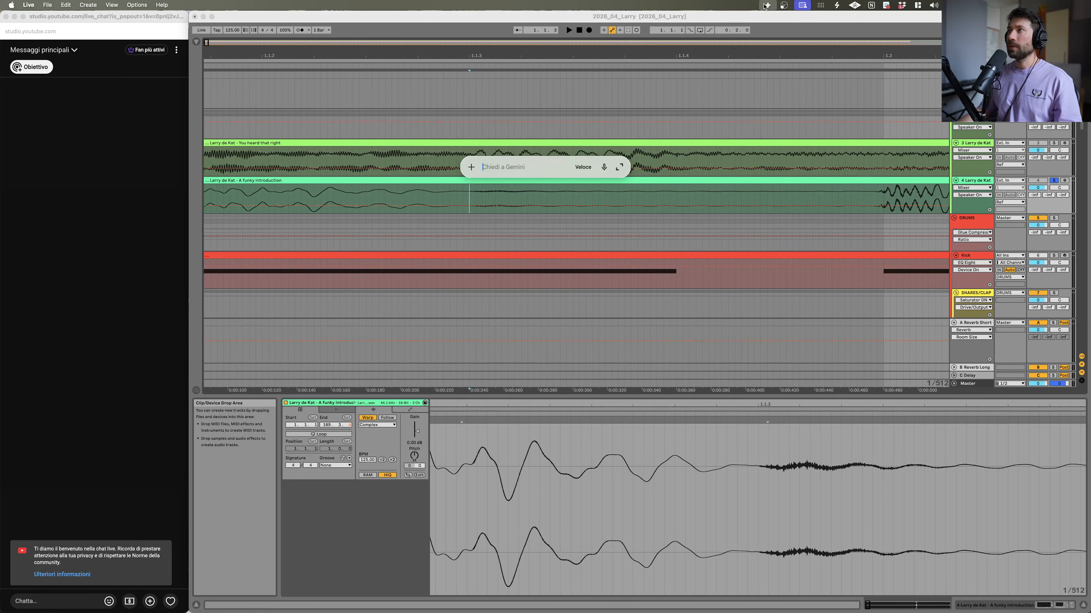
left_click(767, 5)
left_click(777, 65)
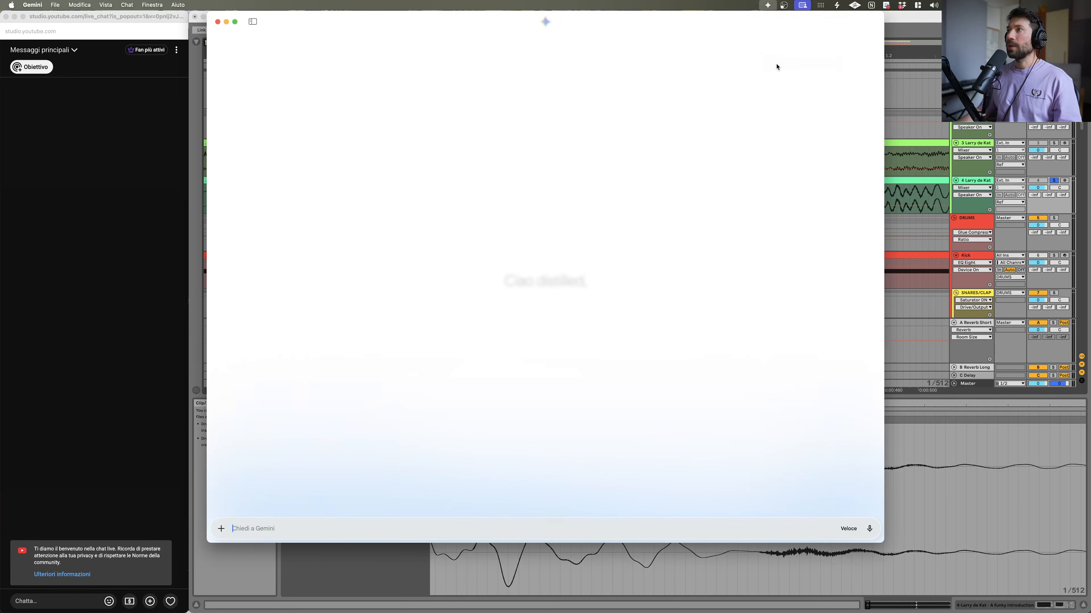
key("alt+space")
key("Escape")
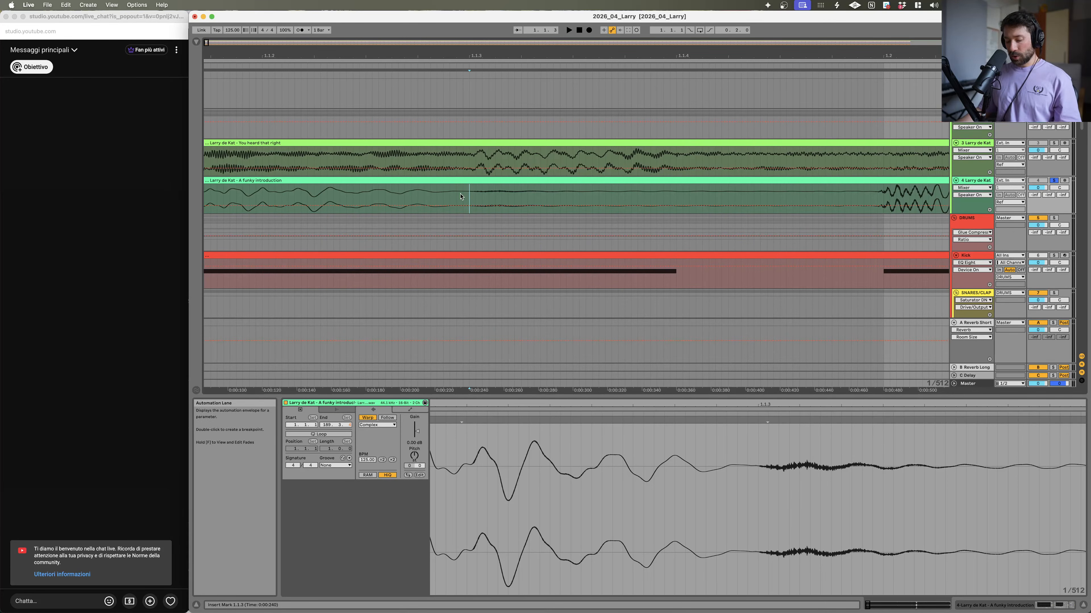
Step: Reposition the insert marker at the first transient of 'A funky introduction'
left_click(476, 192)
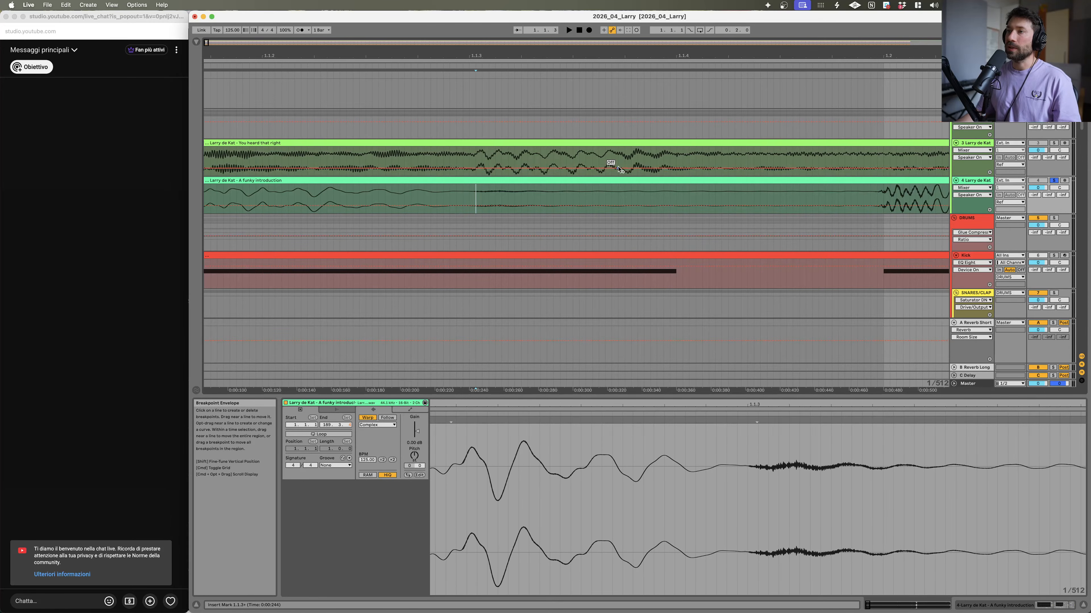
left_click_drag(468, 194, 759, 198)
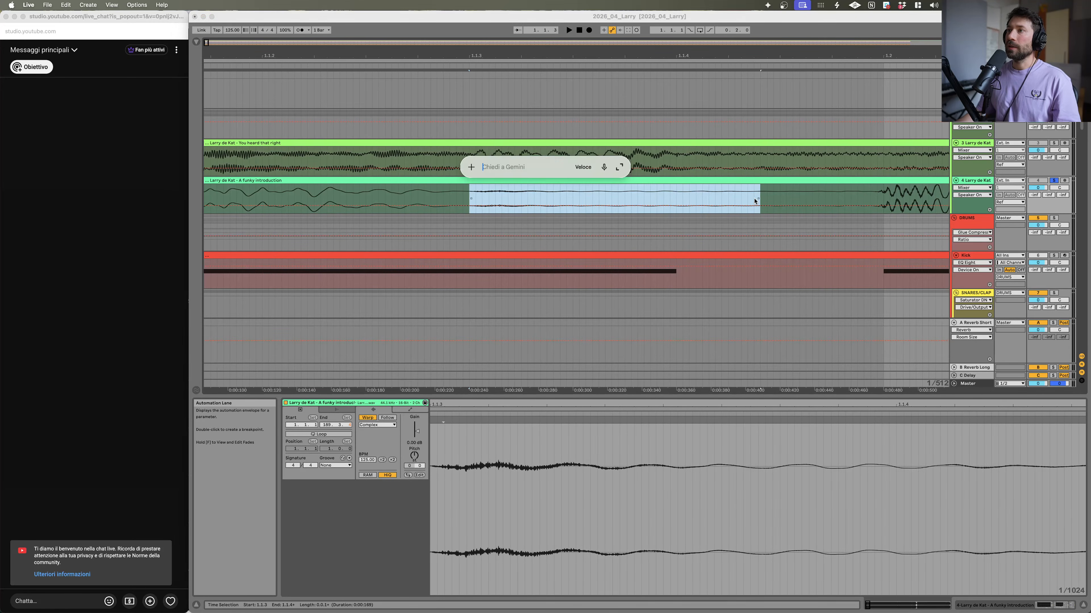
left_click(572, 194)
left_click(469, 191)
key("alt+space")
key("Escape")
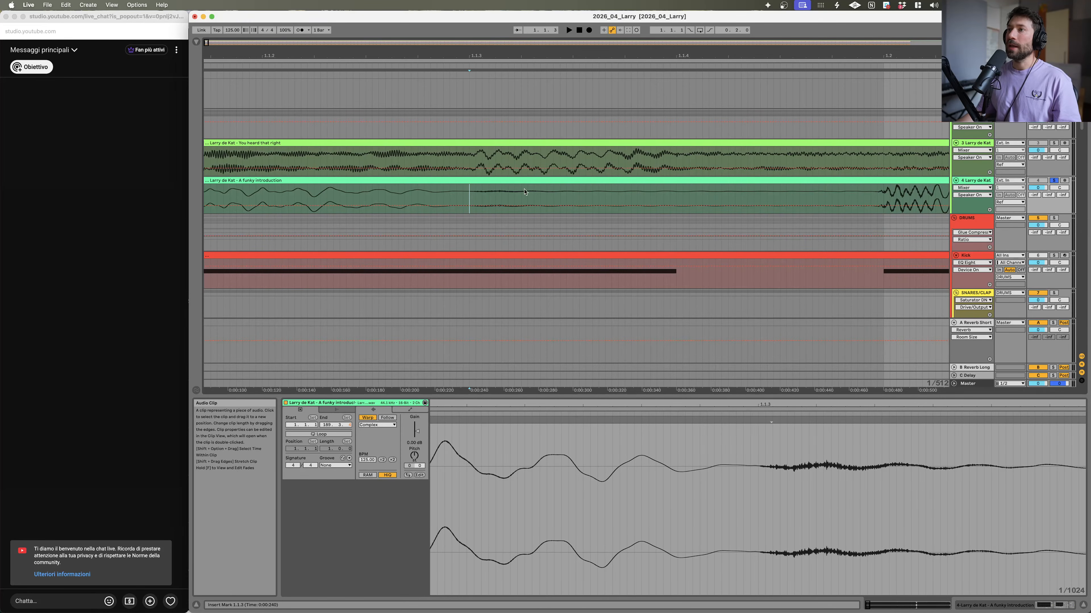
Step: Open the Gemini app window from the menu bar and close it
key("alt+space")
left_click(767, 5)
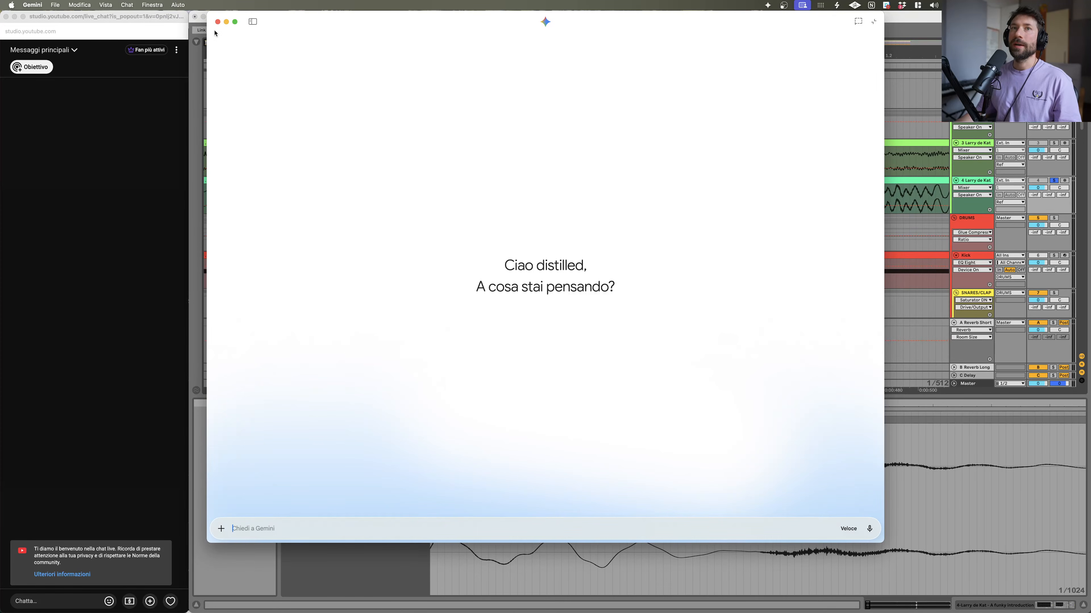
left_click(218, 23)
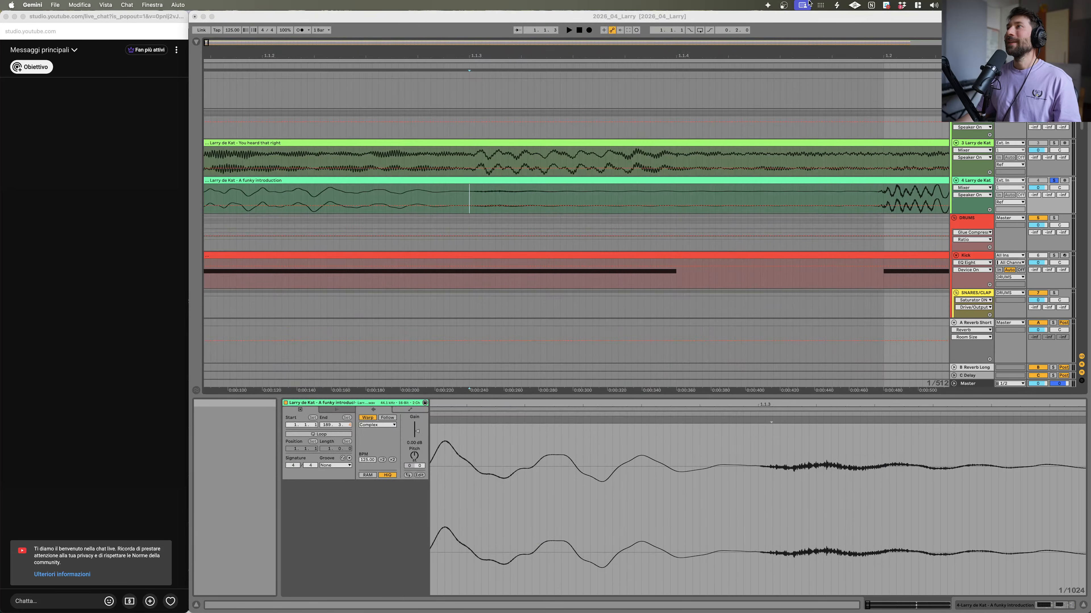
Step: Open the Gemini settings window from its menu-bar icon
key("alt+space")
left_click(767, 6)
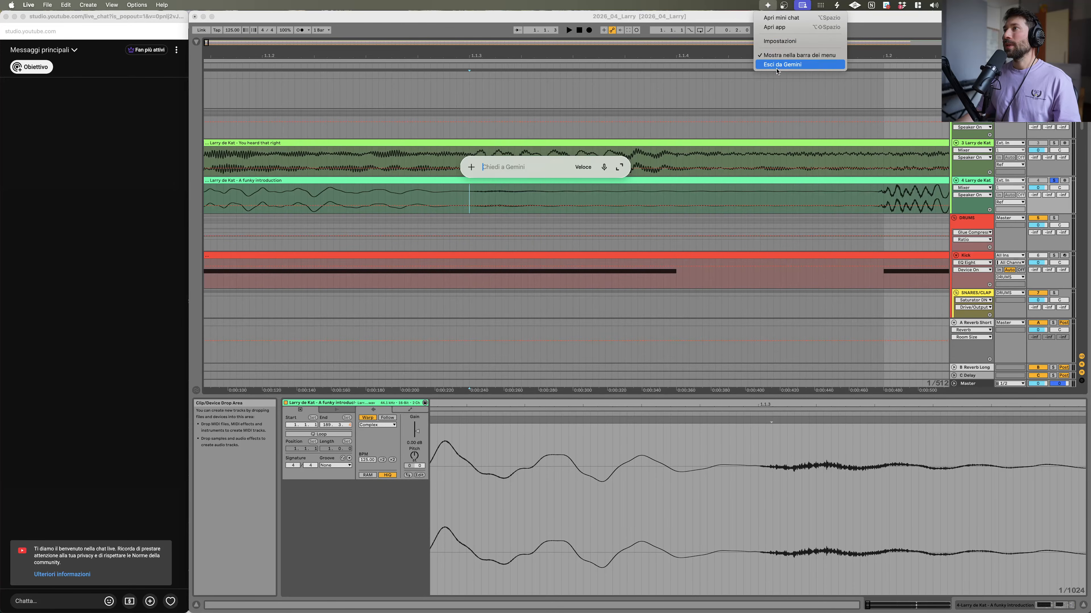
left_click(197, 294)
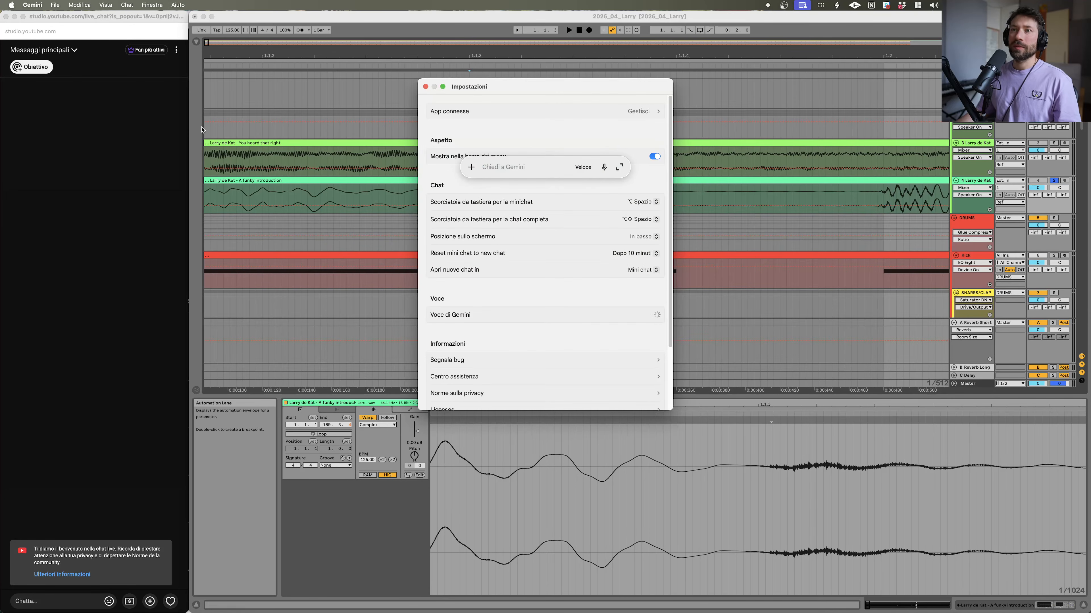
Step: Set Gemini's mini-chat keyboard shortcut to Nessuna
left_click(640, 201)
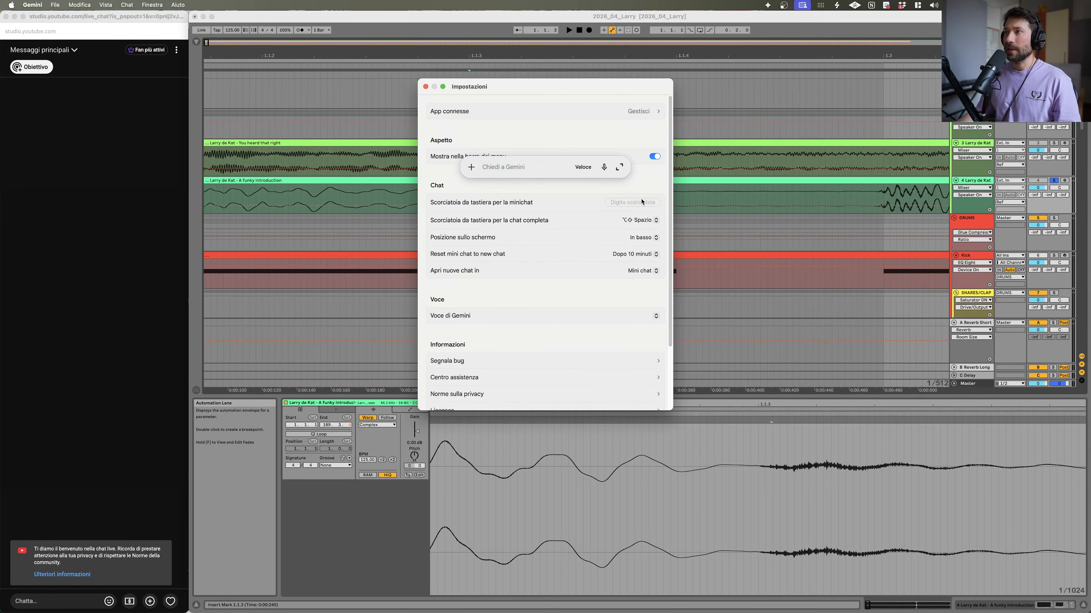
left_click(636, 222)
left_click(655, 202)
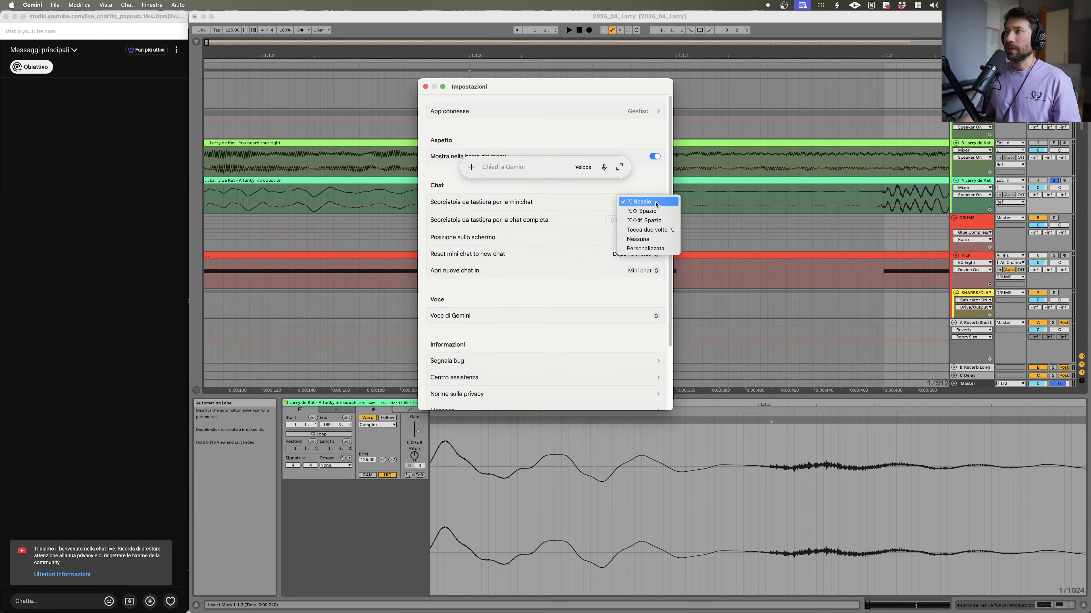
left_click(655, 239)
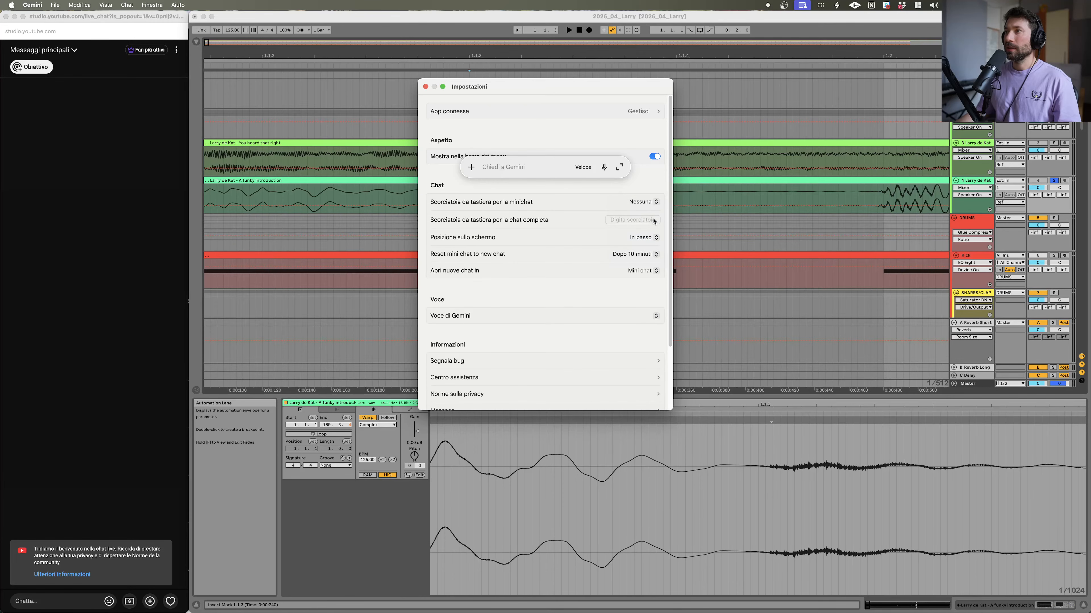
Step: Try to change the full-chat keyboard shortcut, then close the settings window
left_click(654, 238)
left_click(615, 221)
left_click(655, 239)
left_click(660, 244)
left_click(656, 237)
left_click(596, 239)
left_click(610, 222)
key("super+w")
key("Return")
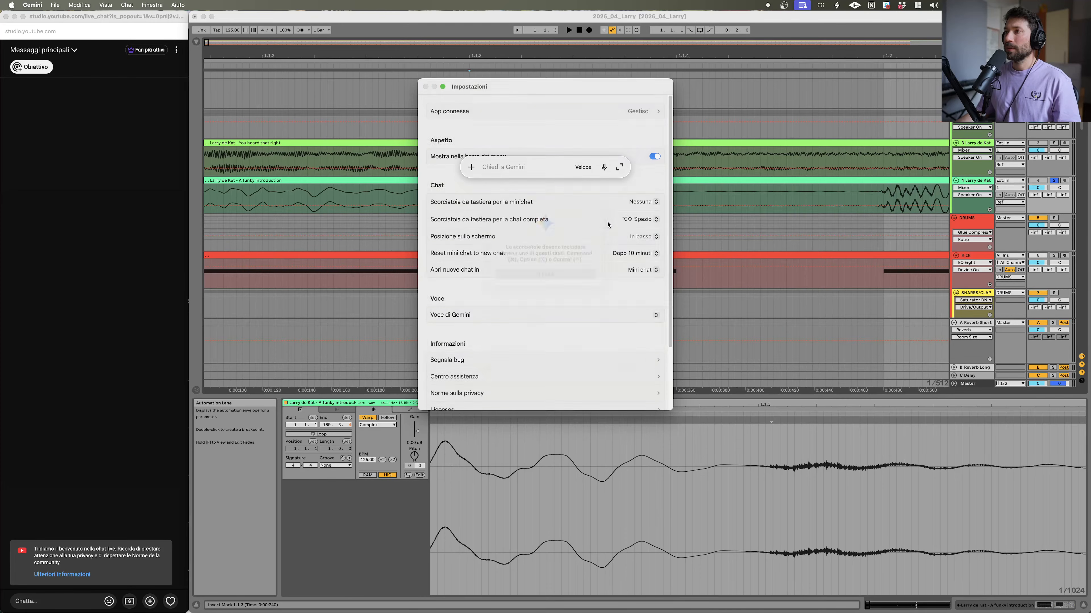
key("super+w")
Step: Open the Gemini app window from its menu-bar icon and dismiss it
left_click(768, 5)
left_click(718, 50)
left_click(769, 6)
left_click(768, 5)
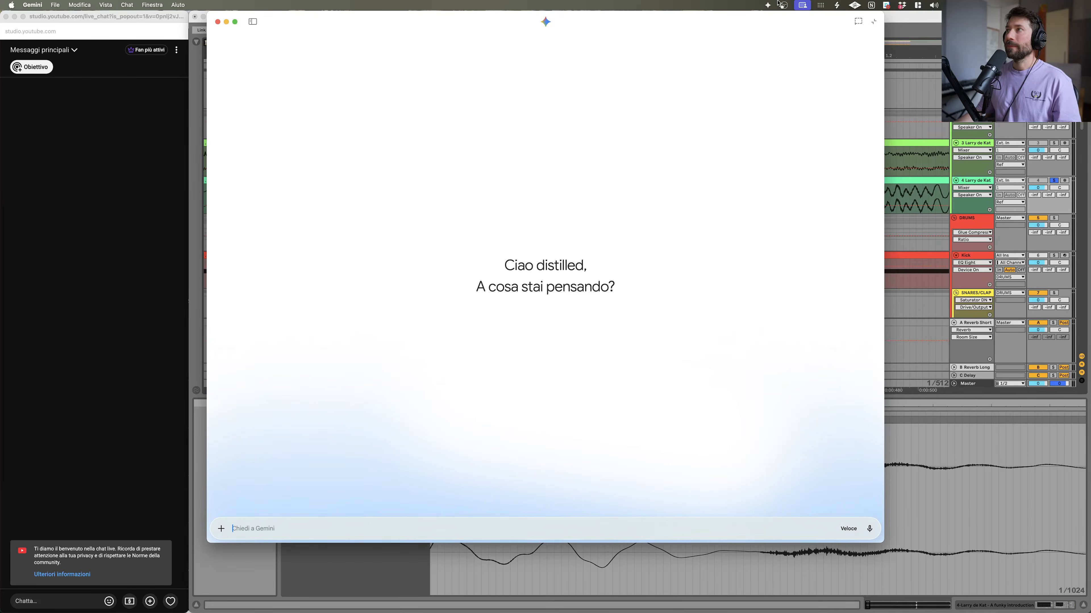
left_click(769, 5)
Step: Reopen Gemini settings, set the full-chat keyboard shortcut to Nessuna, and close the settings window
right_click(768, 6)
left_click(778, 42)
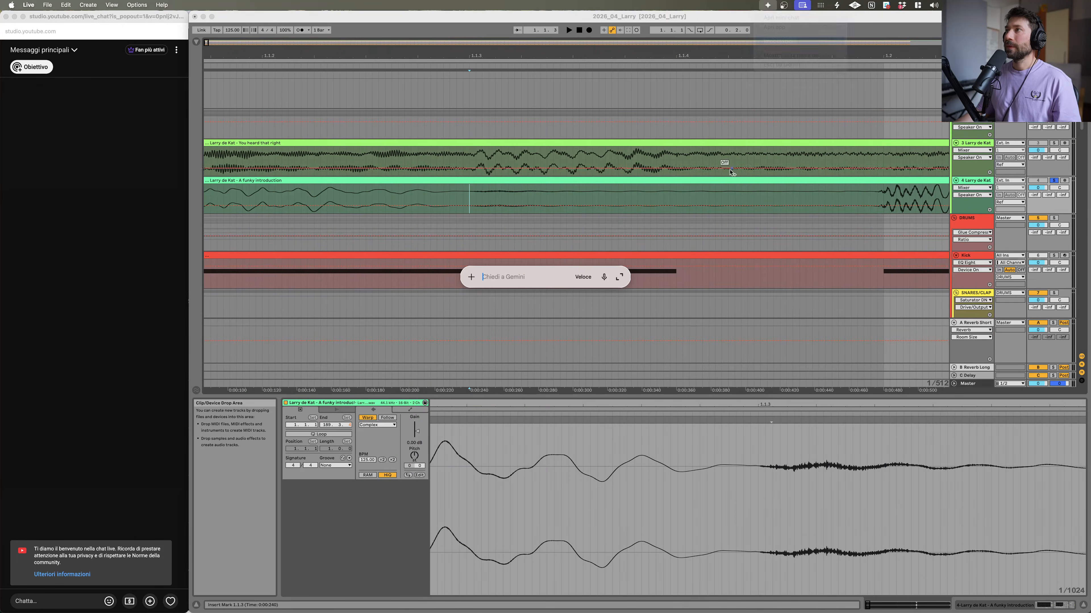
left_click(655, 220)
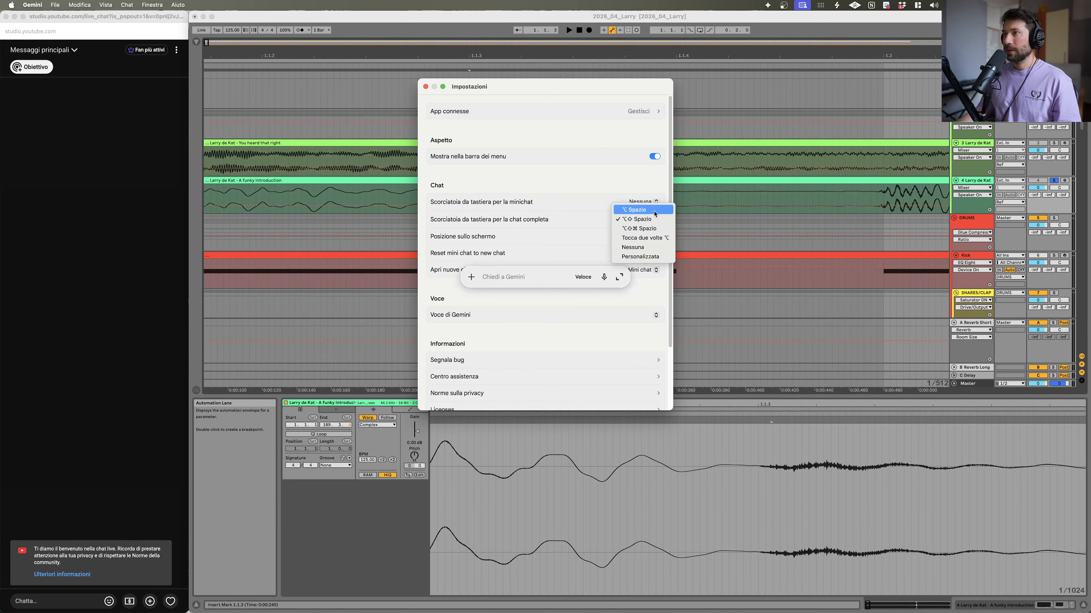
left_click(649, 248)
left_click(643, 237)
left_click(555, 247)
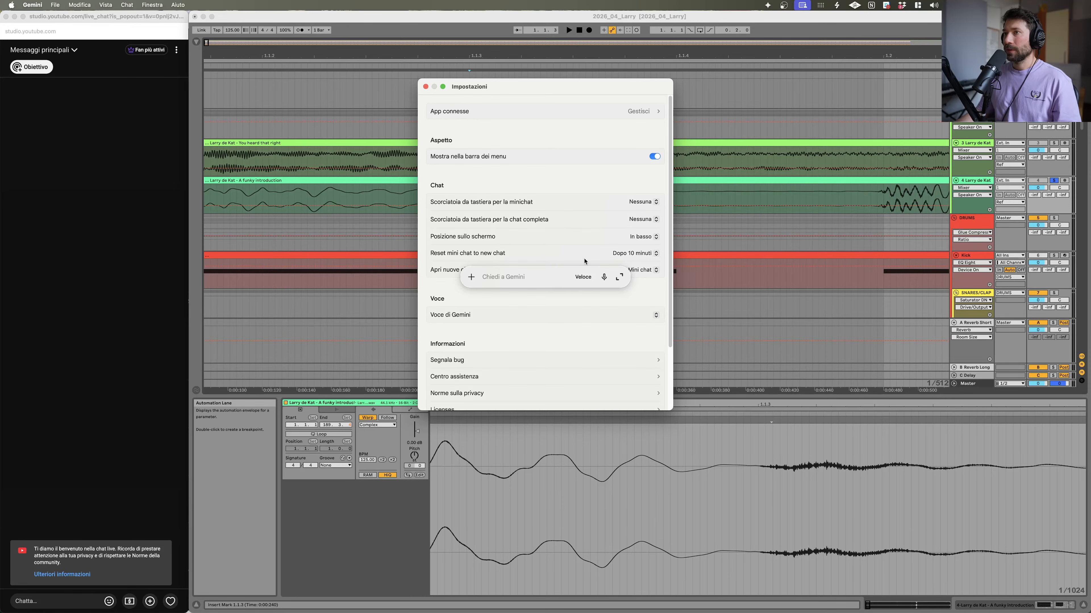
left_click(425, 87)
Step: Place the insert marker in 'A funky introduction' and start and stop playback to test the spacebar
left_click(469, 196)
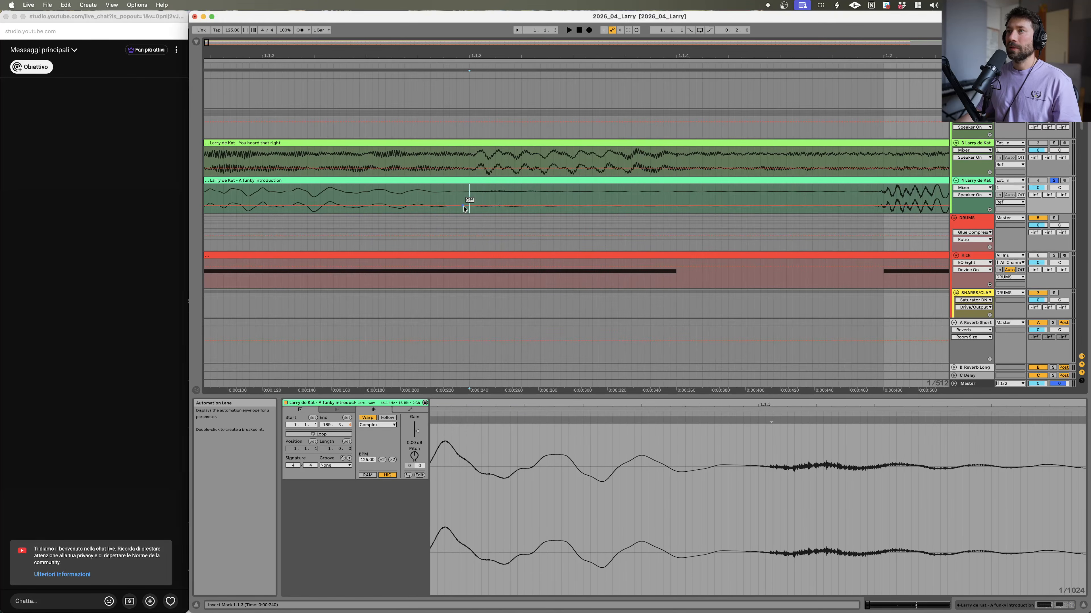
key("space")
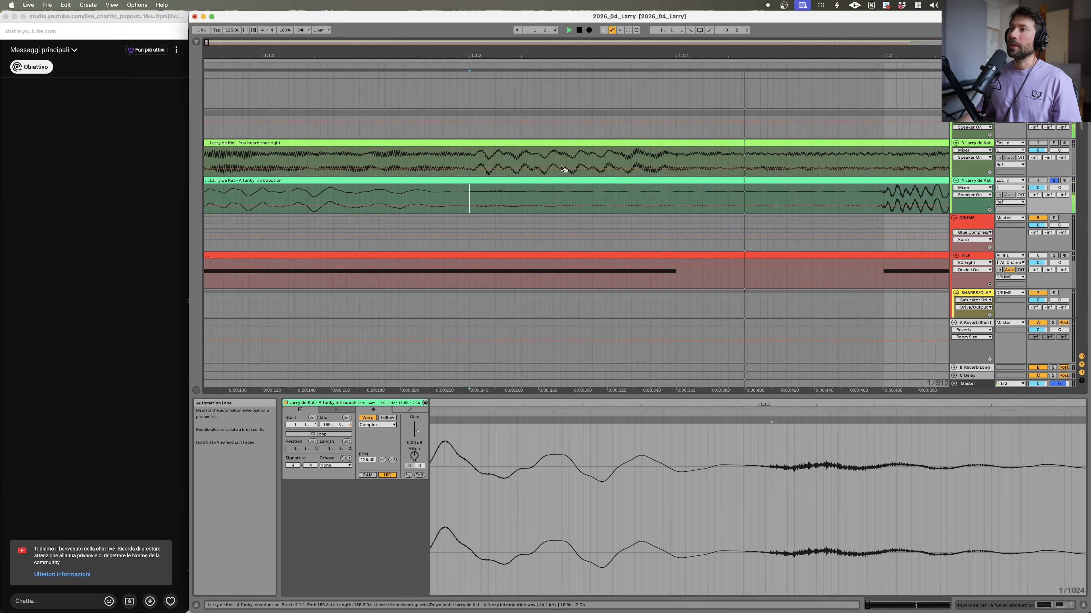
key("space")
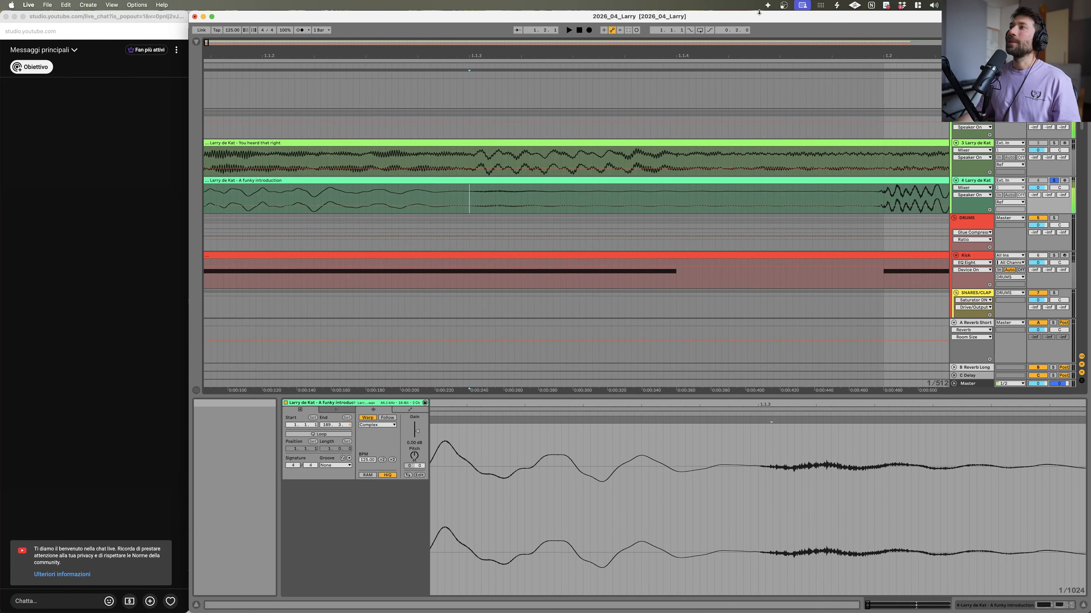
Step: Quit Gemini from its menu-bar icon
left_click(767, 5)
right_click(768, 5)
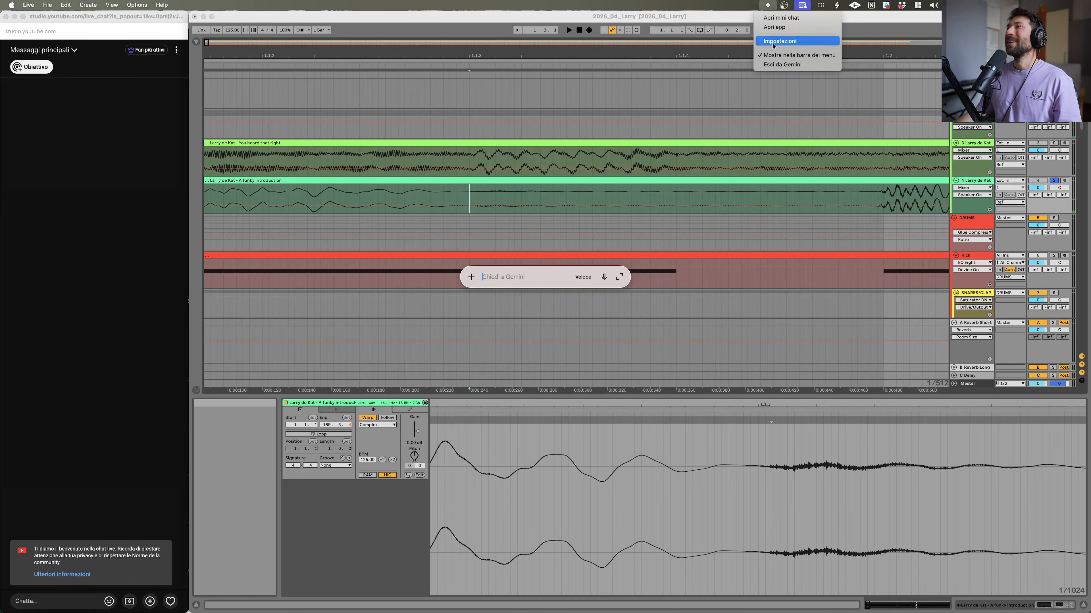
left_click(775, 65)
Step: Zoom into the start of 'A funky introduction' and audition it from the insert marker
left_click(463, 197)
key("space")
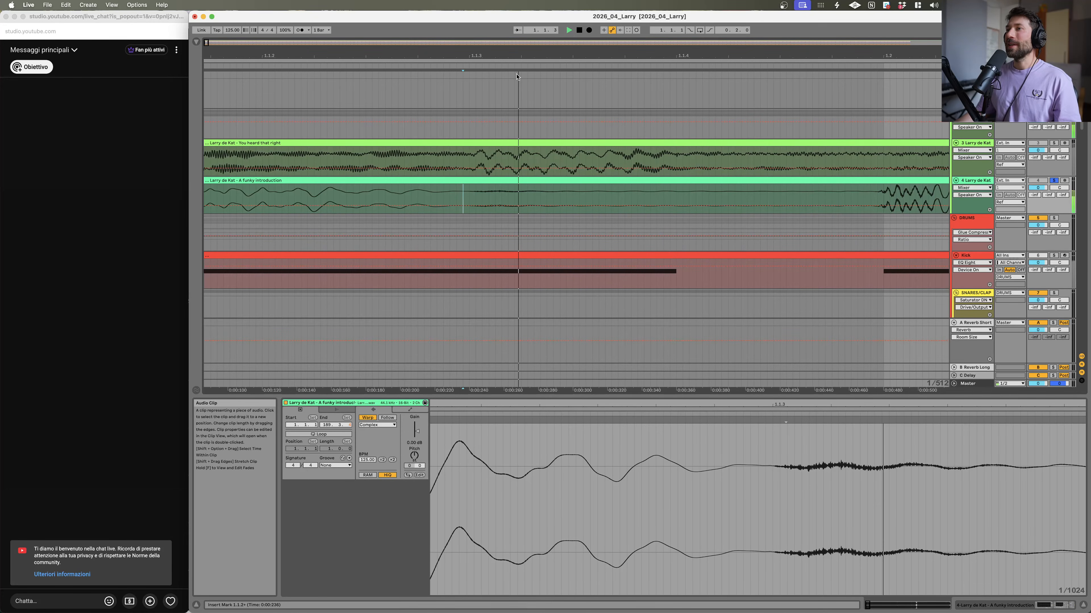
left_click_drag(627, 57, 419, 98)
left_click(509, 194)
key("space")
key("space")
key("space")
key("space")
key("space")
key("space")
key("space")
key("space")
key("space")
key("space")
key("space")
key("space")
key("space")
key("space")
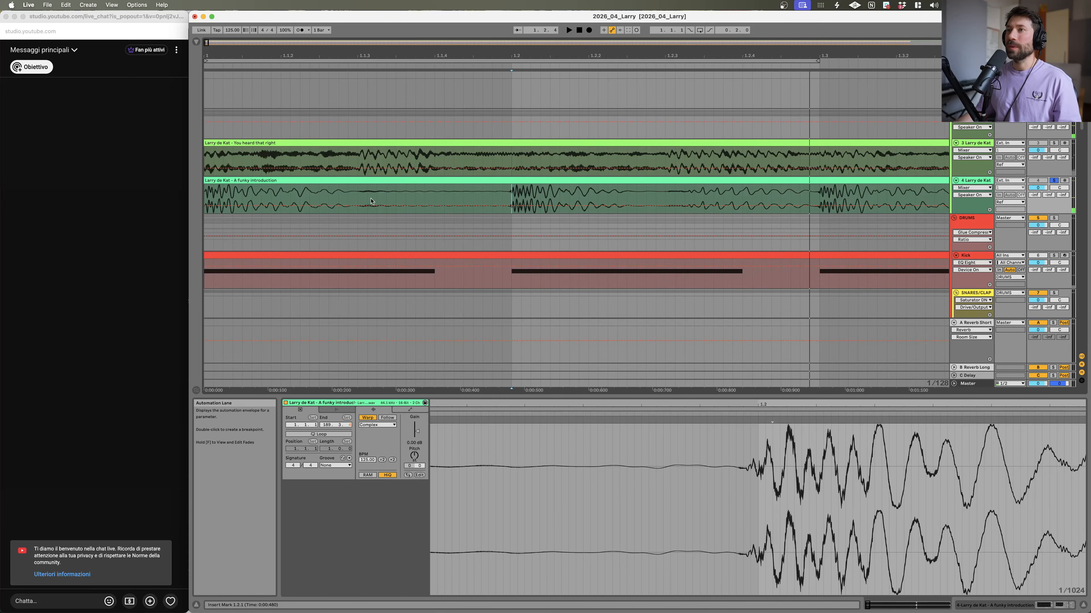
Step: Audition 'A funky introduction' from two different insert-marker positions
left_click(358, 194)
key("space")
key("space")
key("space")
key("space")
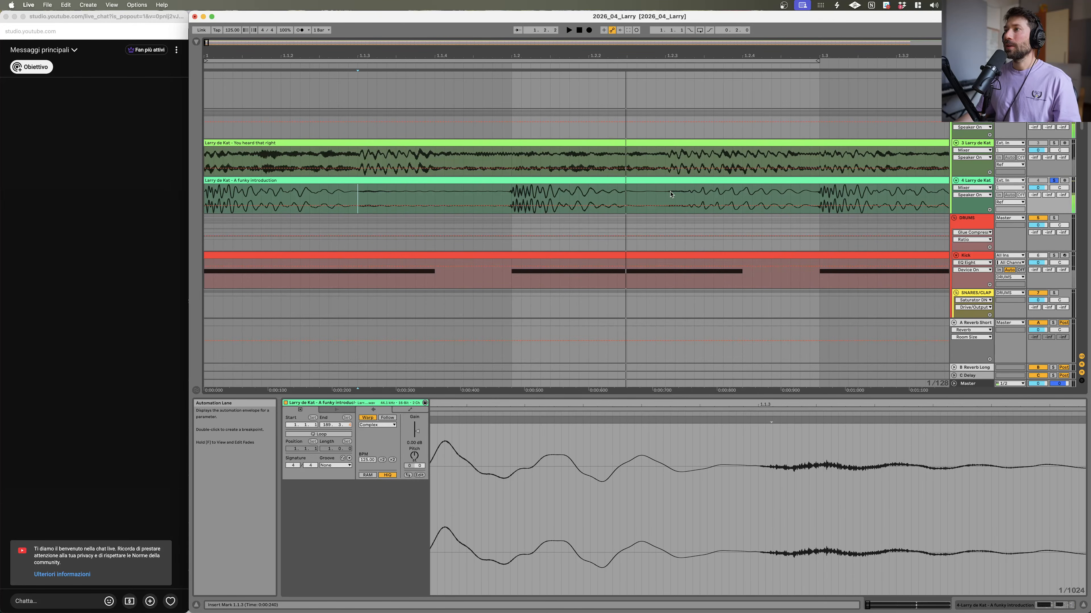
key("space")
left_click(511, 191)
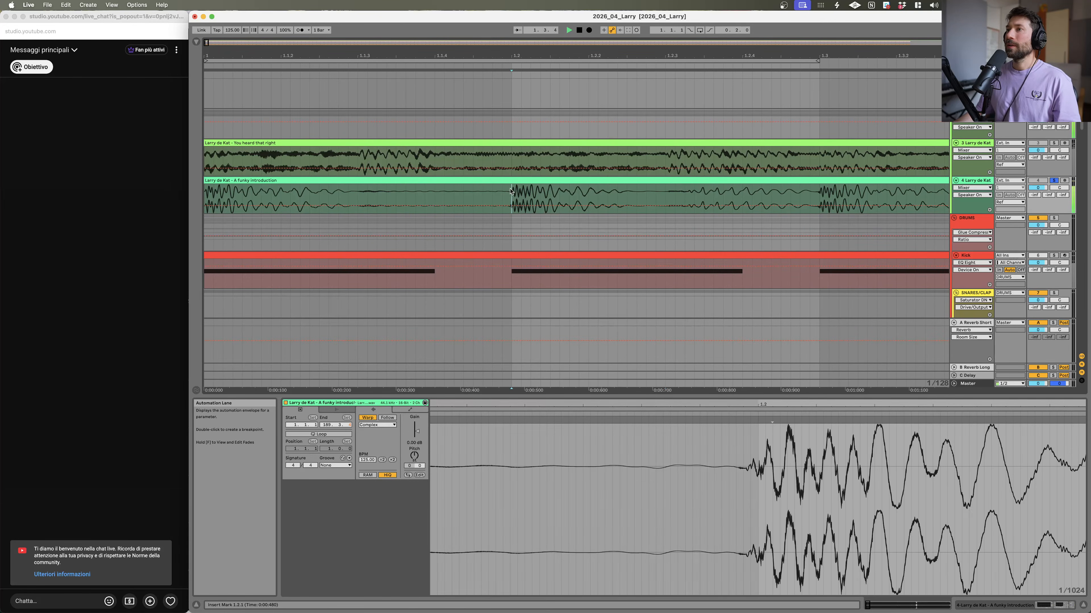
key("space")
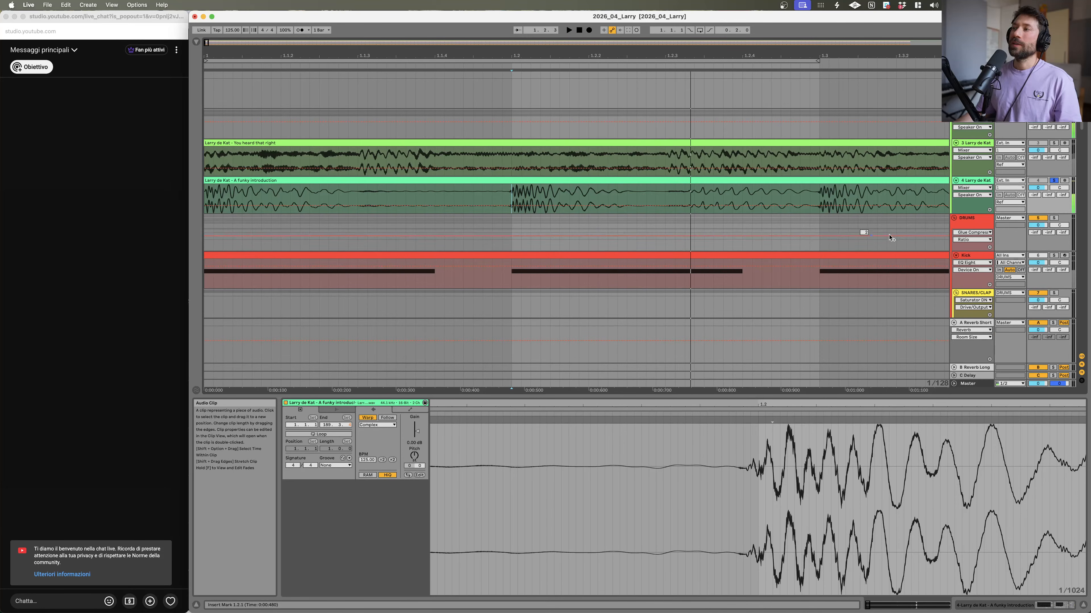
Step: Zoom out the arrangement, show the browser and widen it
left_click_drag(464, 50, 464, 22)
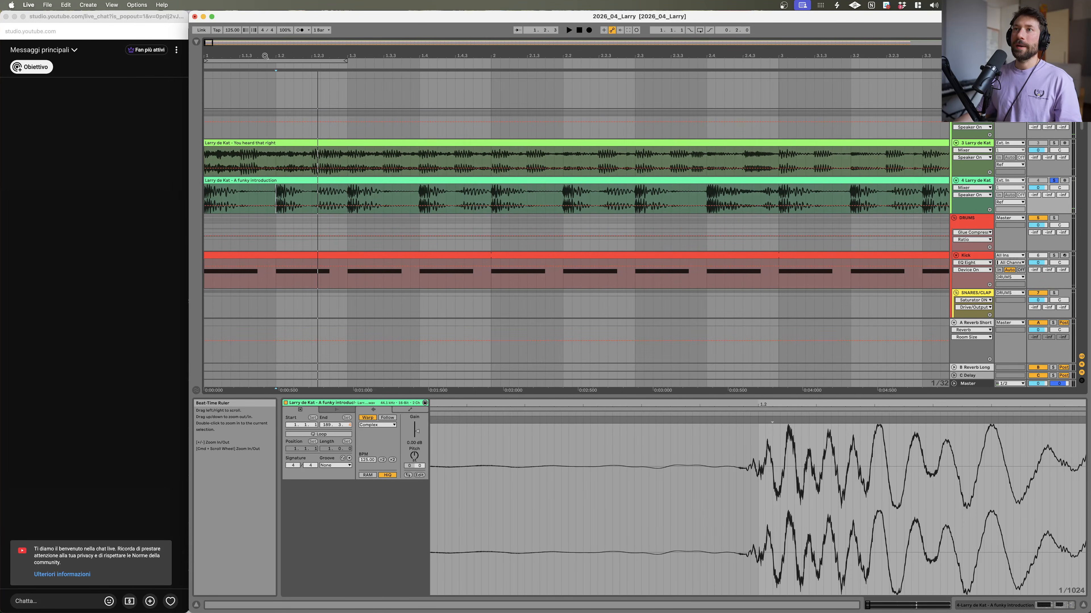
left_click(195, 42)
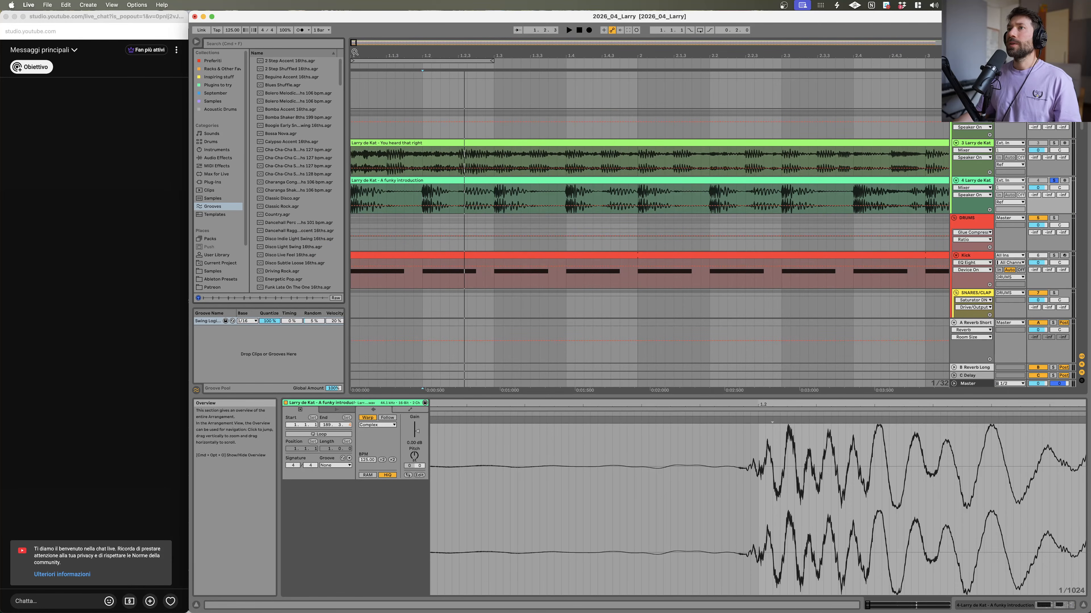
key("plus")
key("plus")
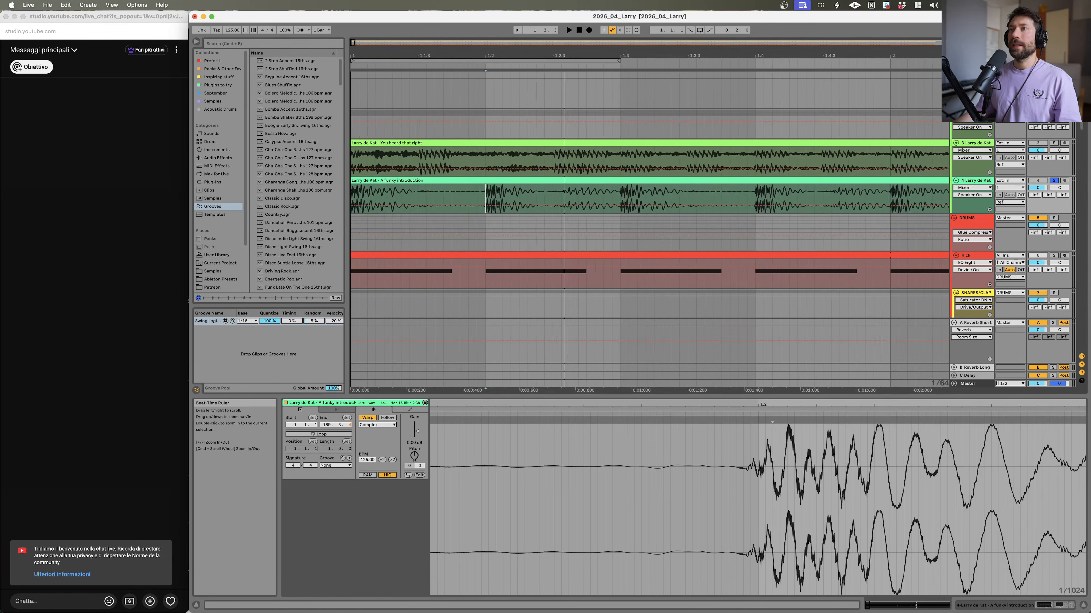
left_click_drag(347, 86, 452, 100)
Step: Browse the Grooves, Audio Effects and Samples categories in the browser
scroll(326, 161, "down", 20)
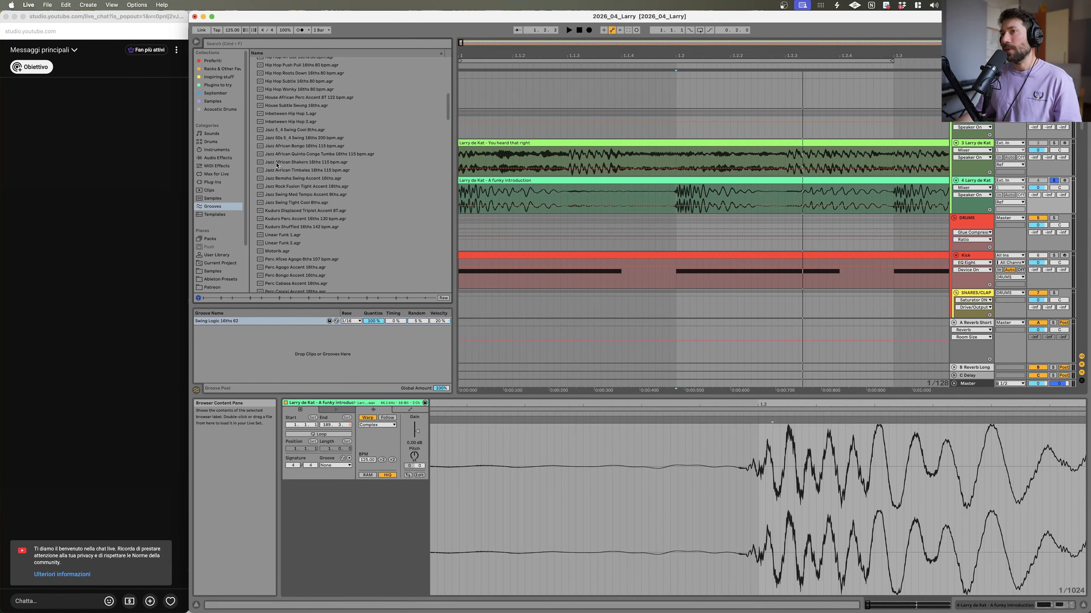
scroll(323, 206, "up", 20)
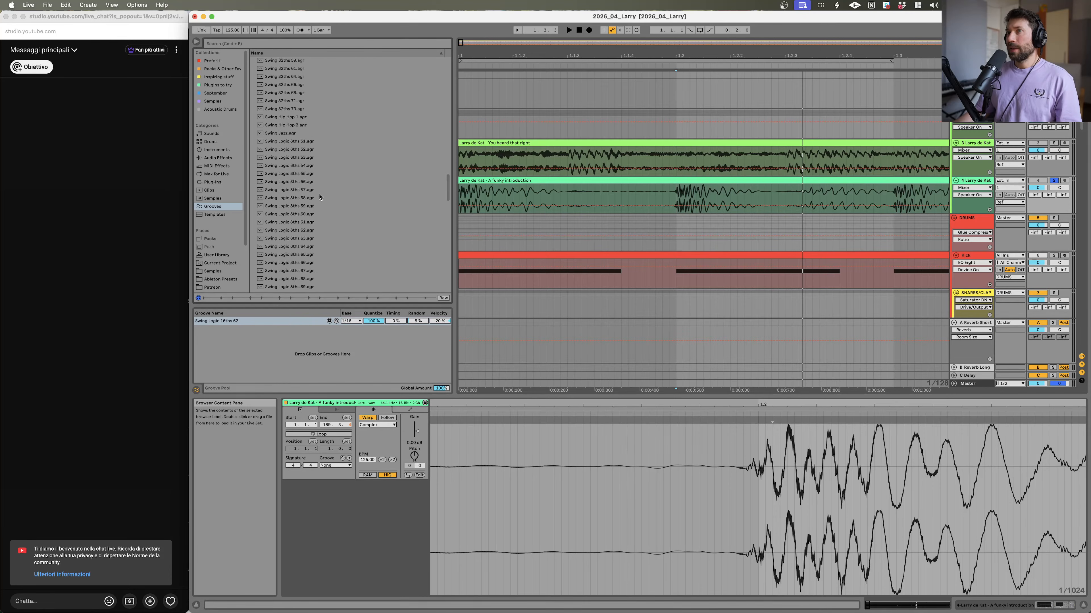
left_click(289, 43)
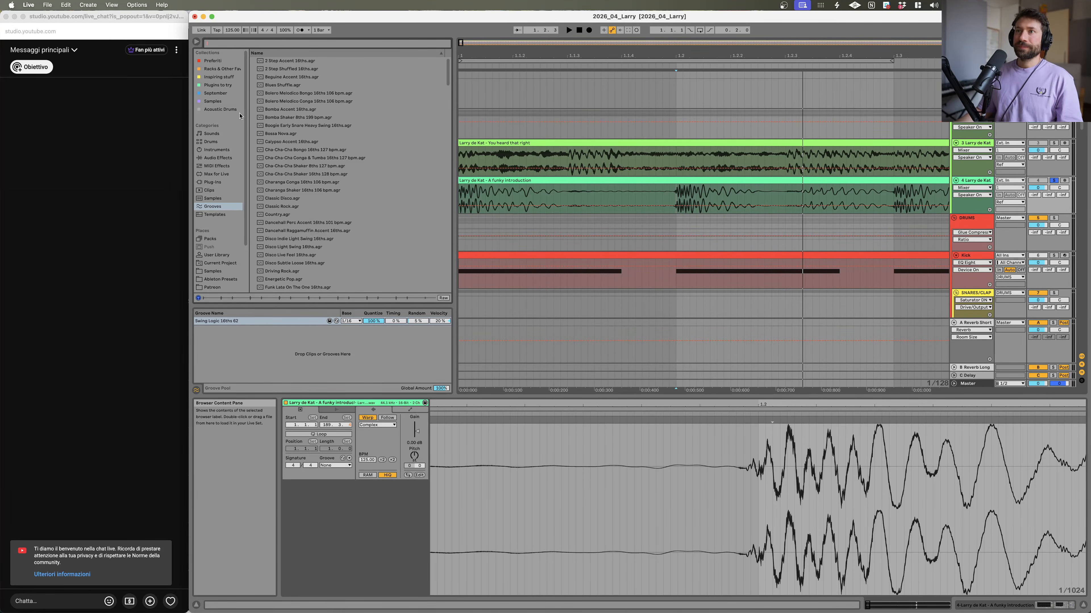
left_click(216, 158)
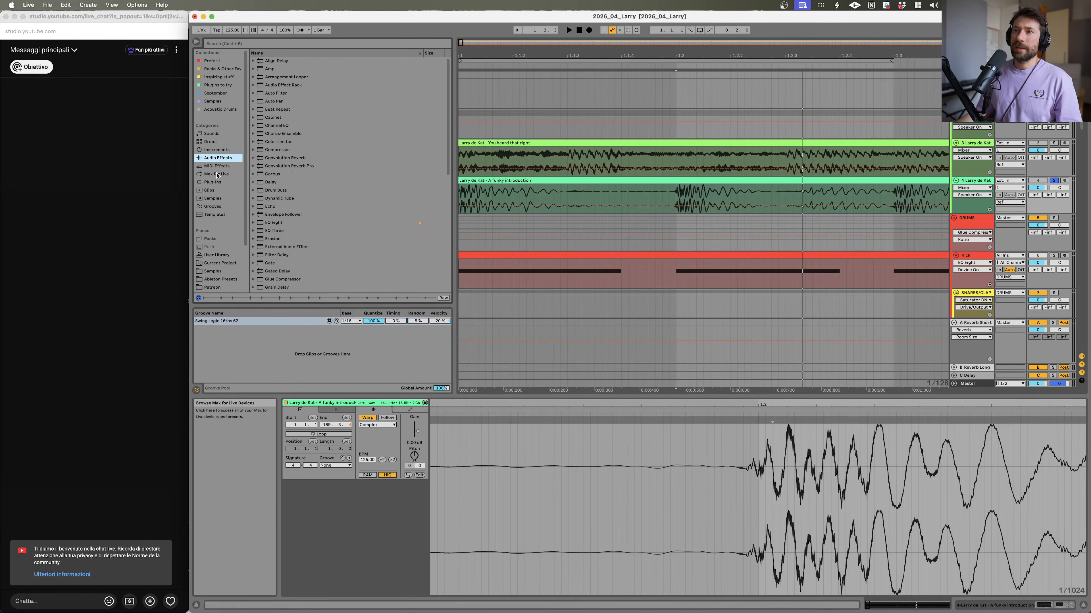
scroll(216, 236, "down", 2)
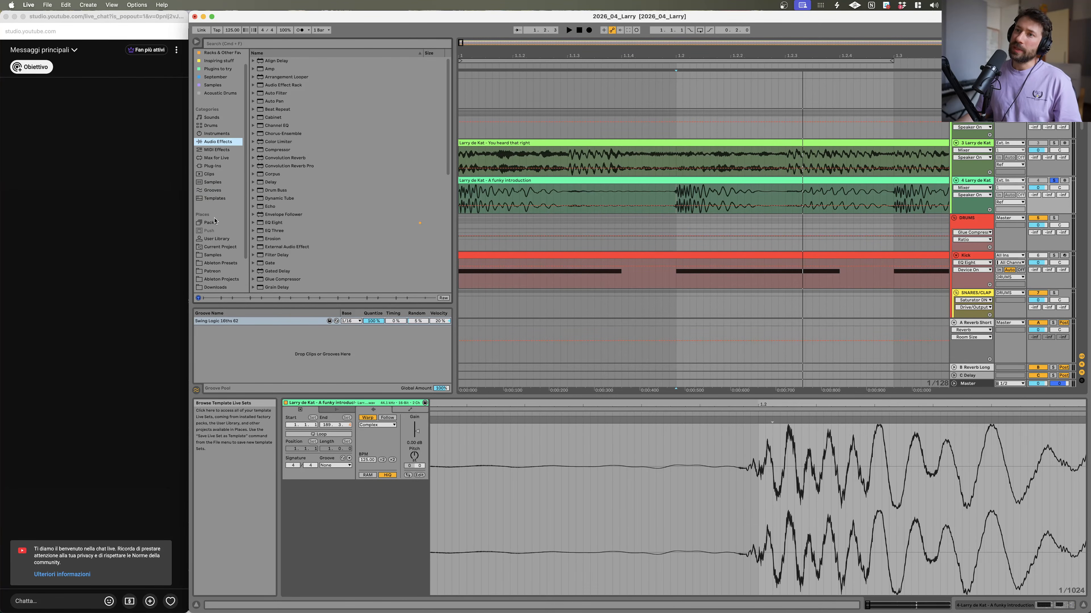
left_click(213, 255)
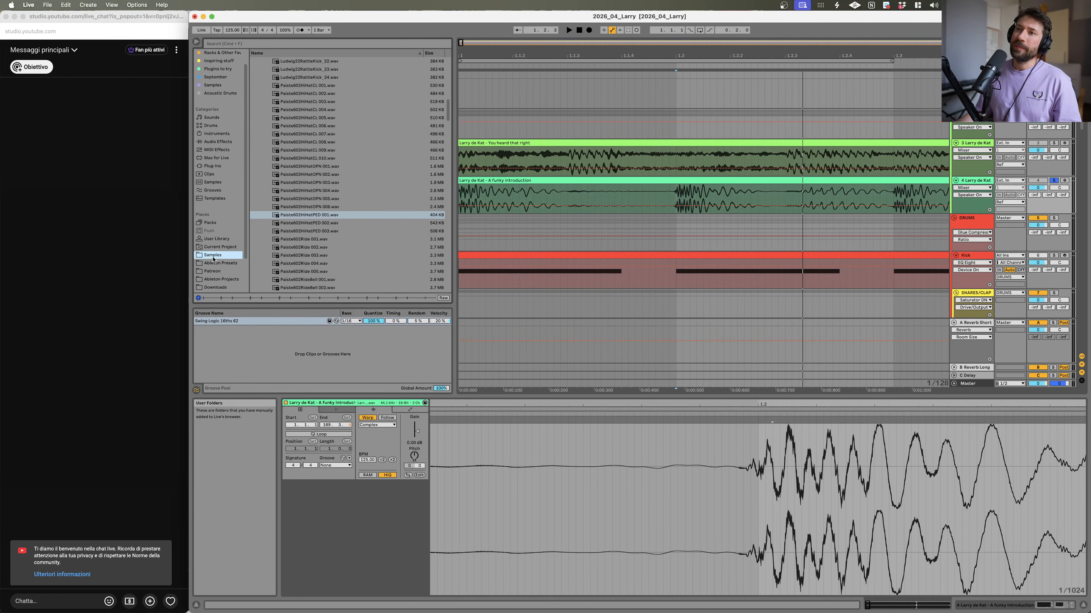
Step: Preview several Paiste hi-hat samples, then play the arrangement from 'A funky introduction'
left_click(323, 218)
left_click(315, 158)
left_click(312, 126)
left_click(312, 93)
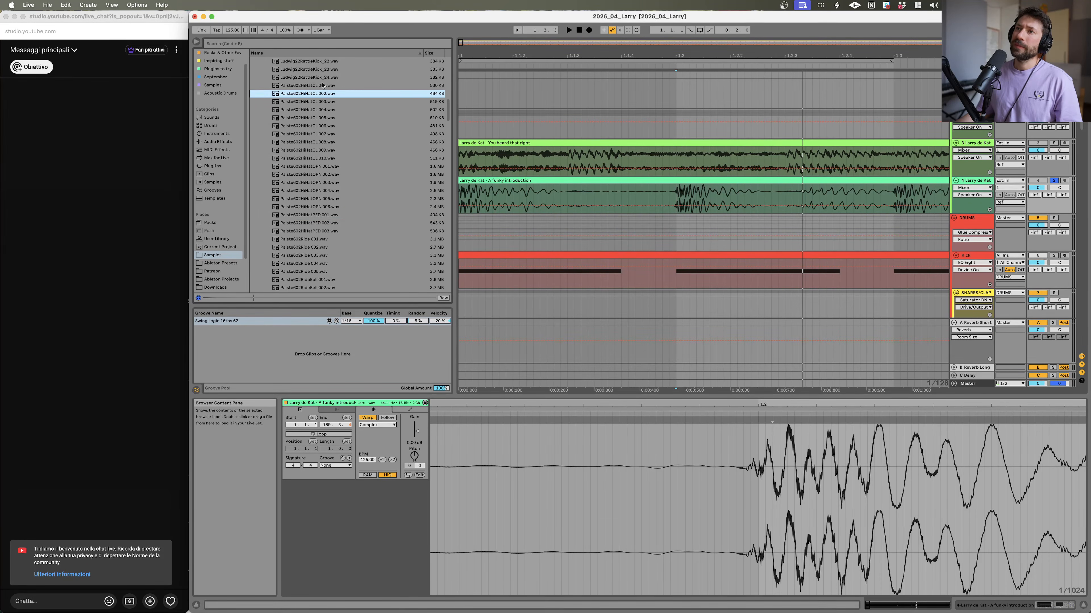
left_click(566, 194)
key("space")
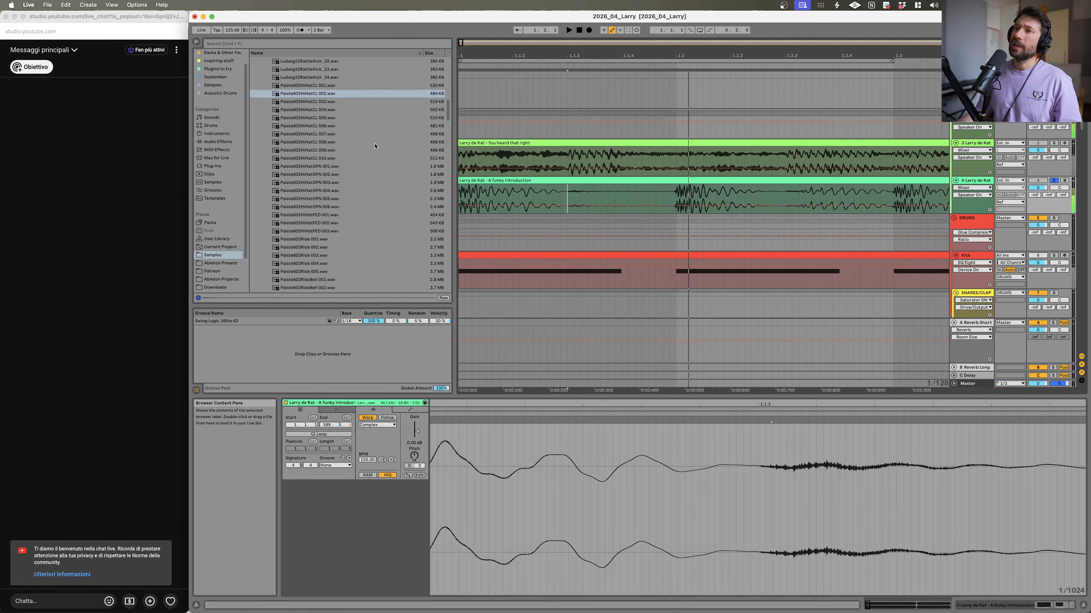
Step: Browse the Ludwig Drums sample folders and collapse them back to the Samples folder list
scroll(365, 147, "up", 10)
left_click(310, 159)
left_click(310, 110)
left_click(308, 69)
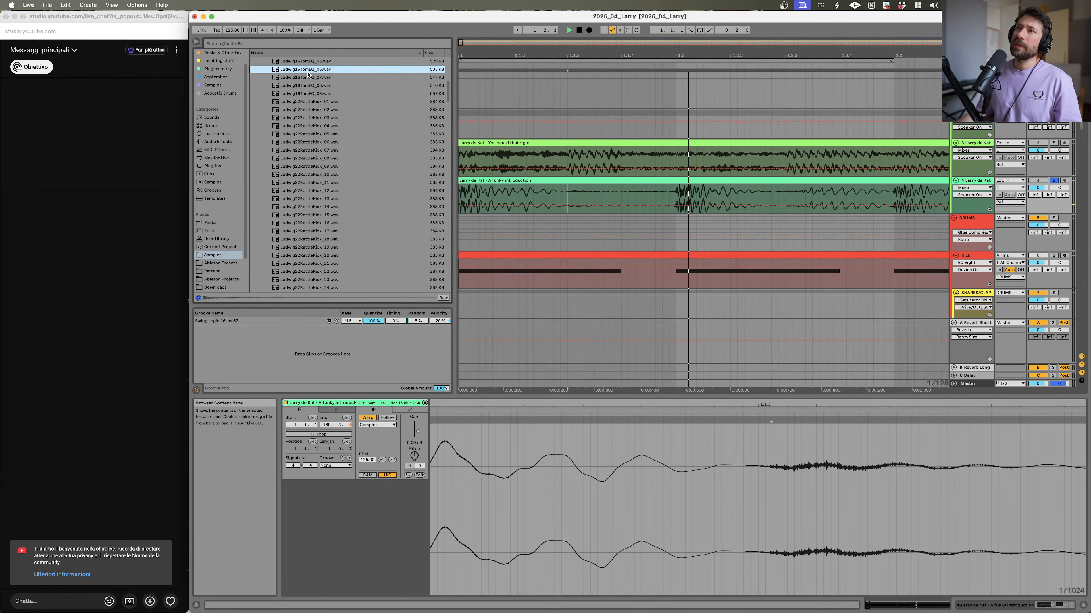
scroll(310, 222, "up", 15)
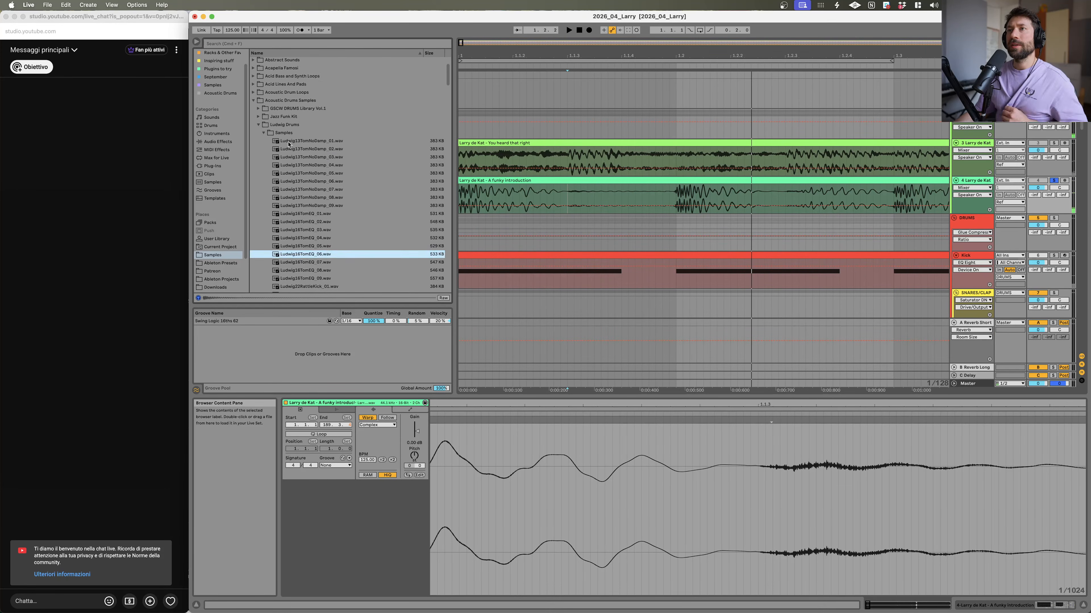
left_click(269, 191)
left_click(259, 181)
left_click(254, 159)
Step: Expand the HATSTOPS group track and select the ClosedHH track
scroll(951, 162, "down", 10)
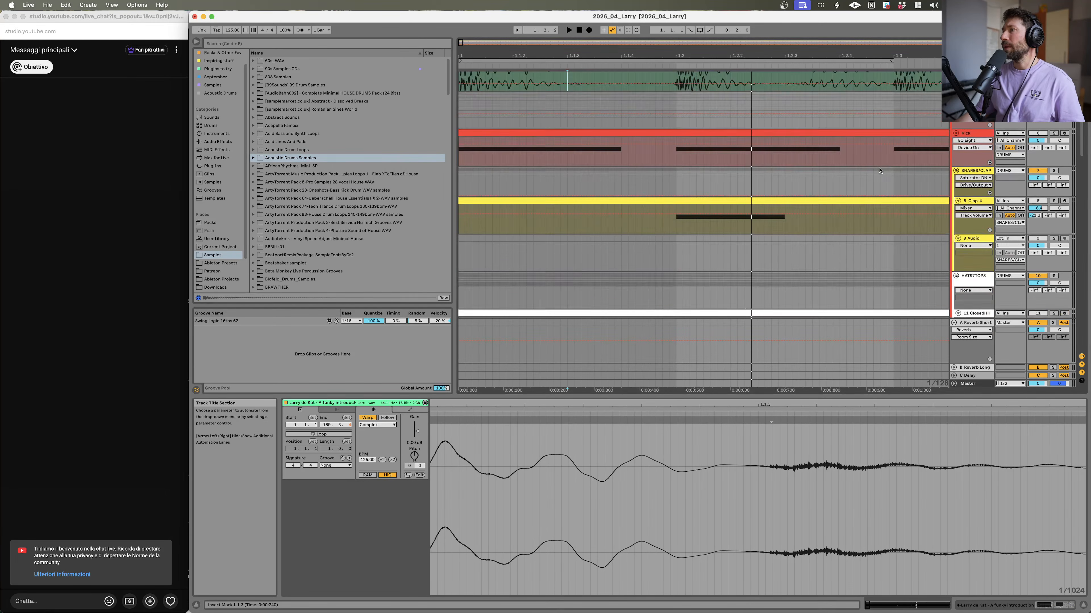
left_click(960, 165)
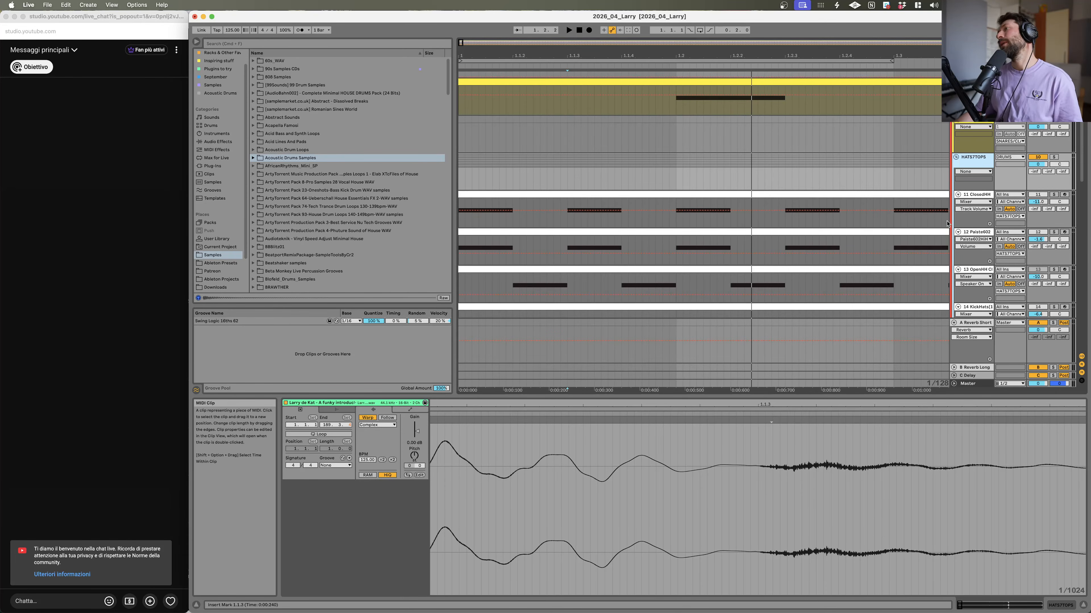
left_click(979, 216)
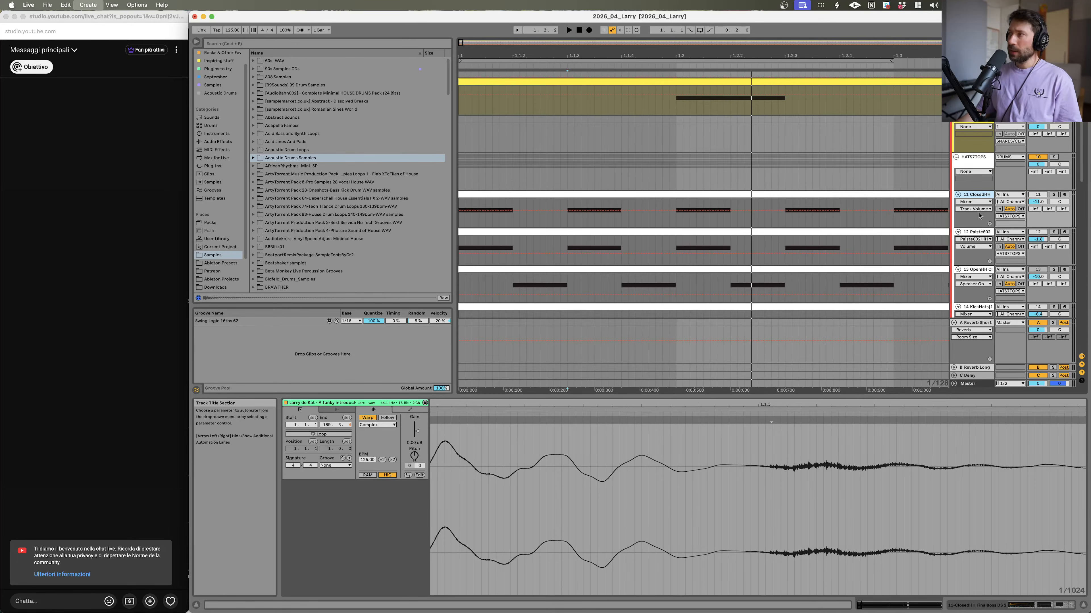
Step: Insert a new MIDI track and load the Komplete Kontrol plugin onto it by searching for 'komplete'
key("super+shift+t")
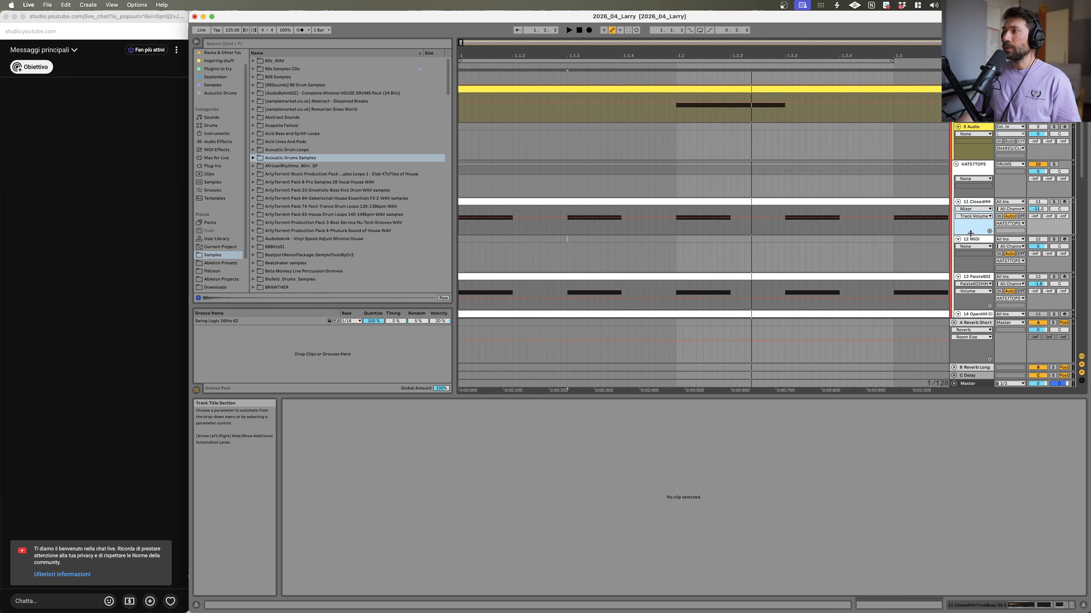
left_click(970, 237)
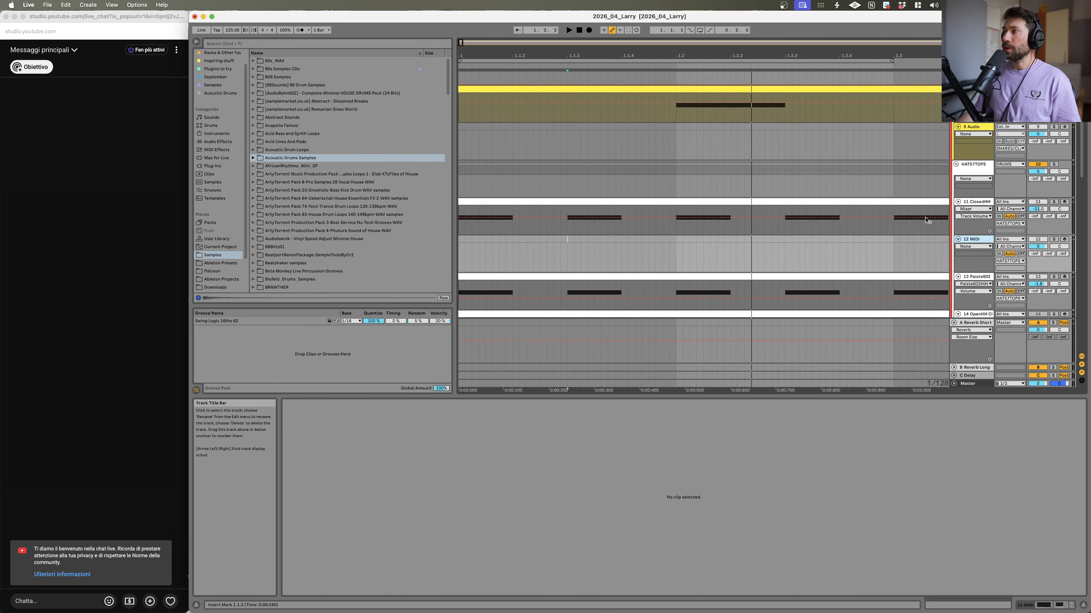
left_click(247, 45)
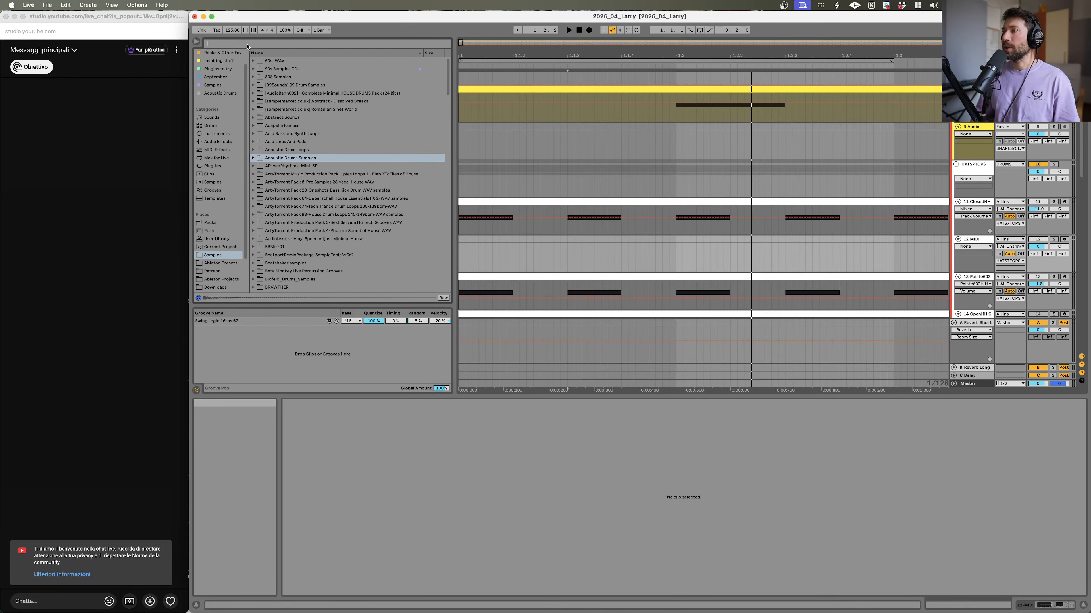
type("ko")
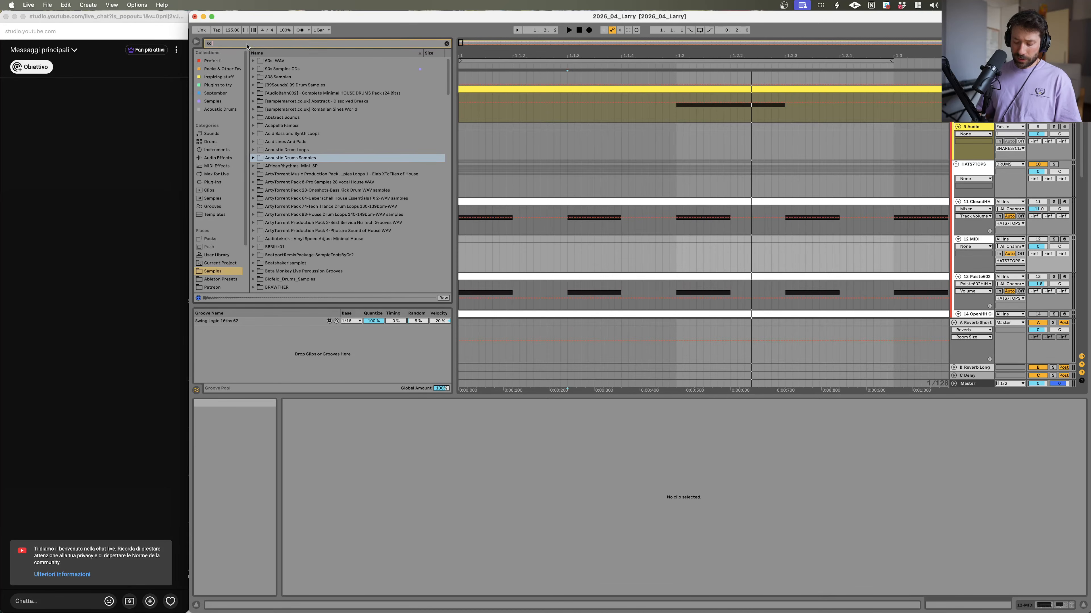
type("mplete")
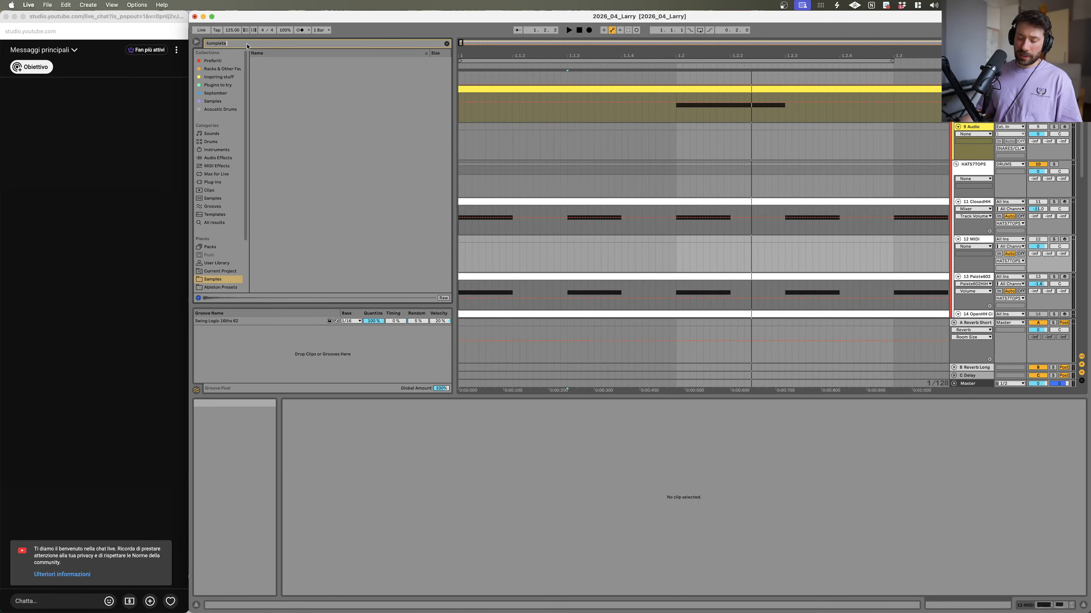
left_click(265, 102)
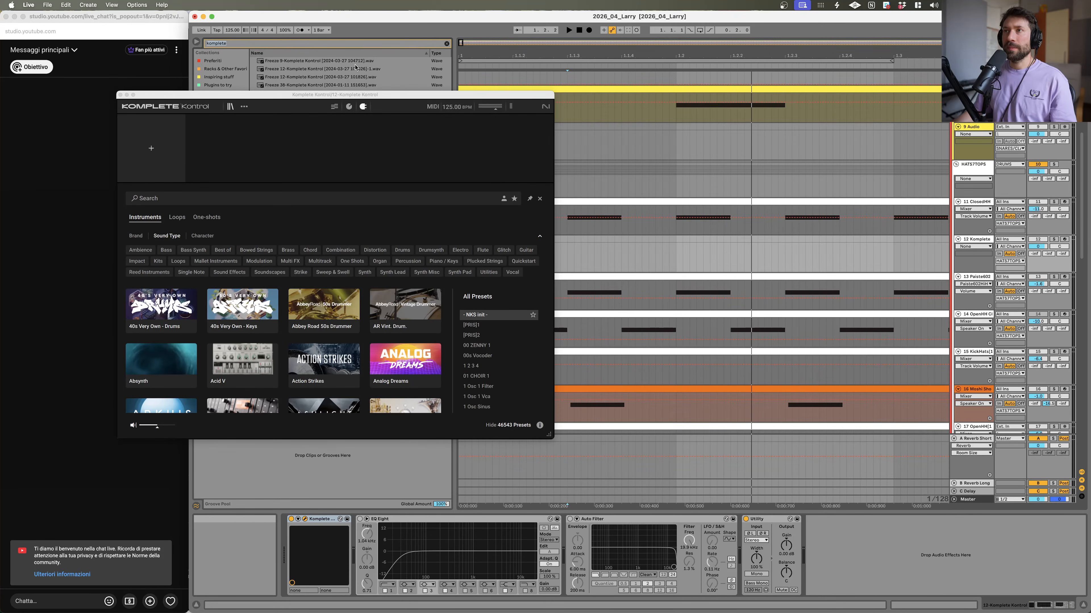
Step: Filter Komplete Kontrol presets to Drums, Hi-Hat Closed, One-shots and Acoustic, and preview the first ClosedHH presets
left_click_drag(355, 92, 501, 35)
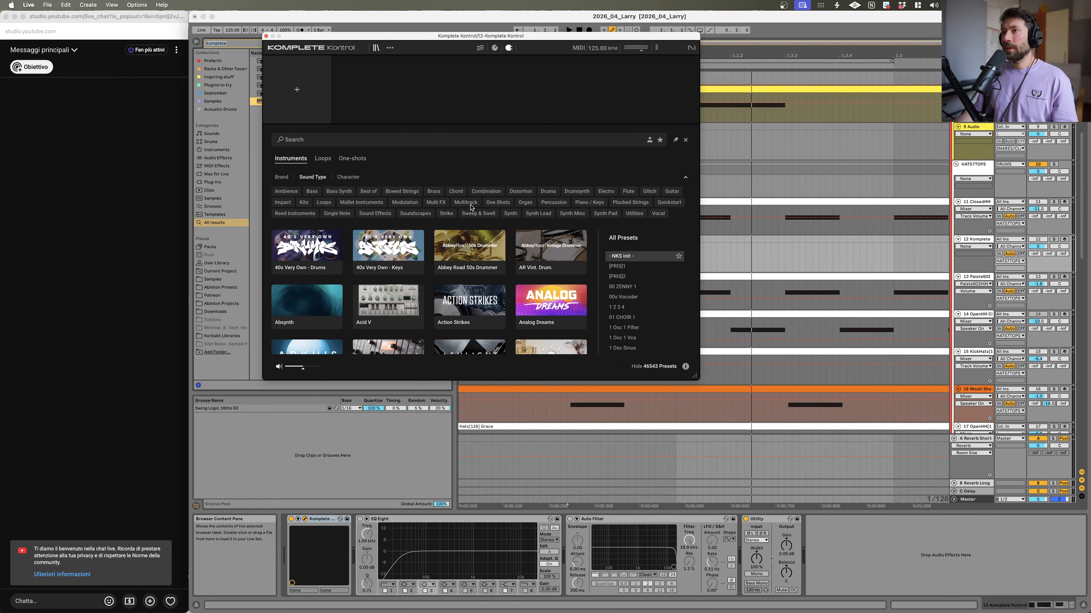
left_click(547, 192)
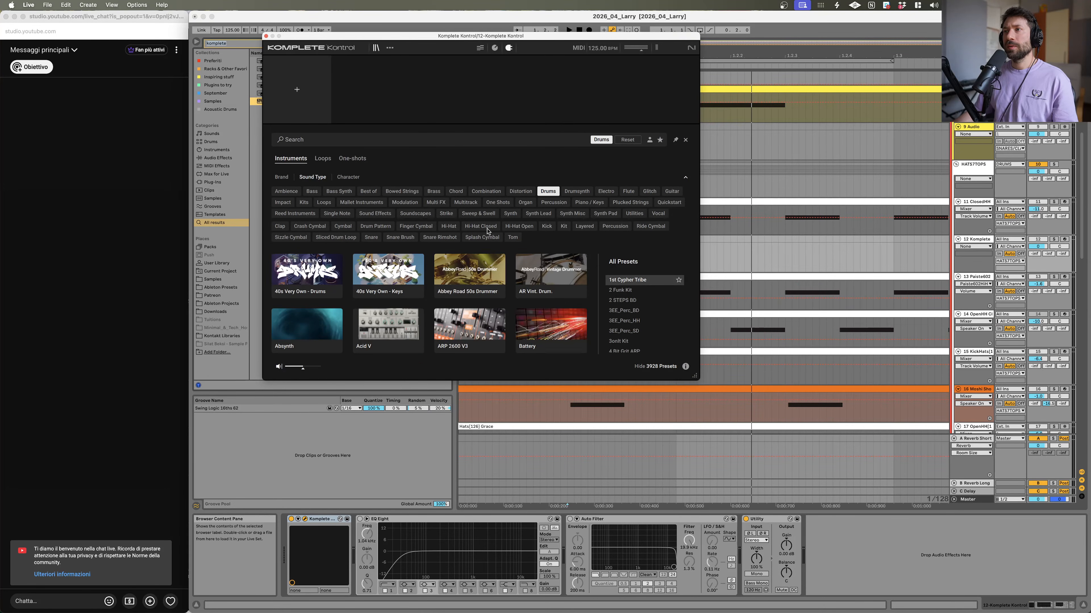
left_click(488, 228)
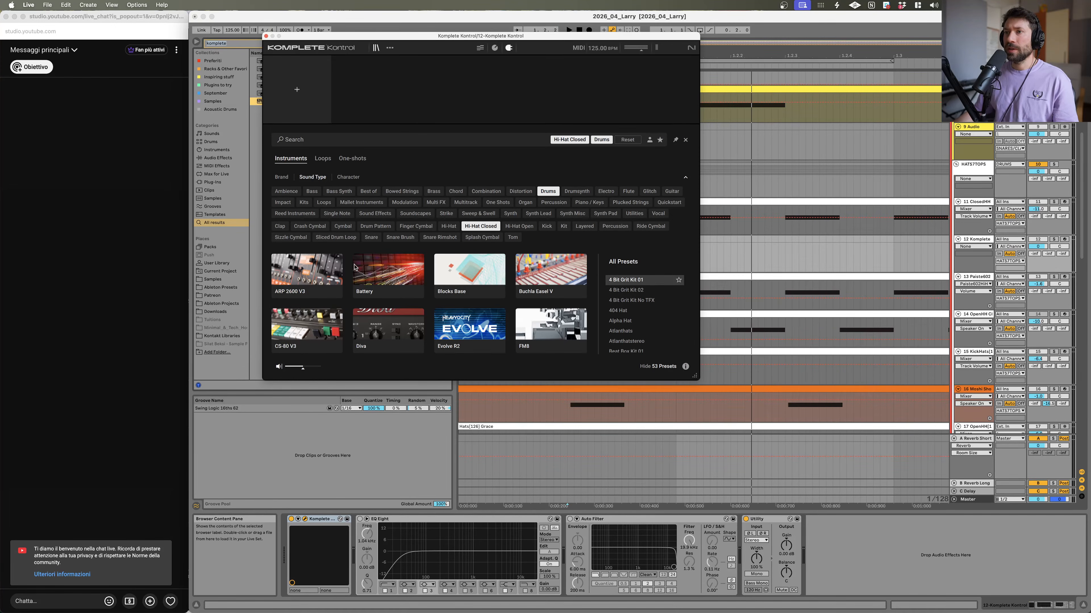
scroll(354, 266, "down", 2)
scroll(359, 261, "up", 2)
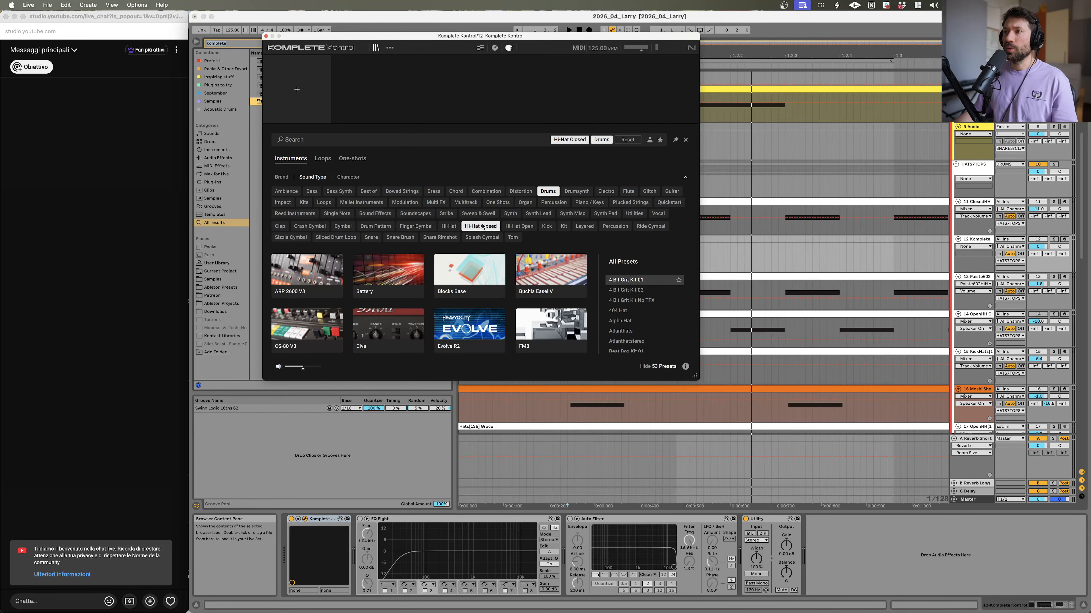
left_click(351, 158)
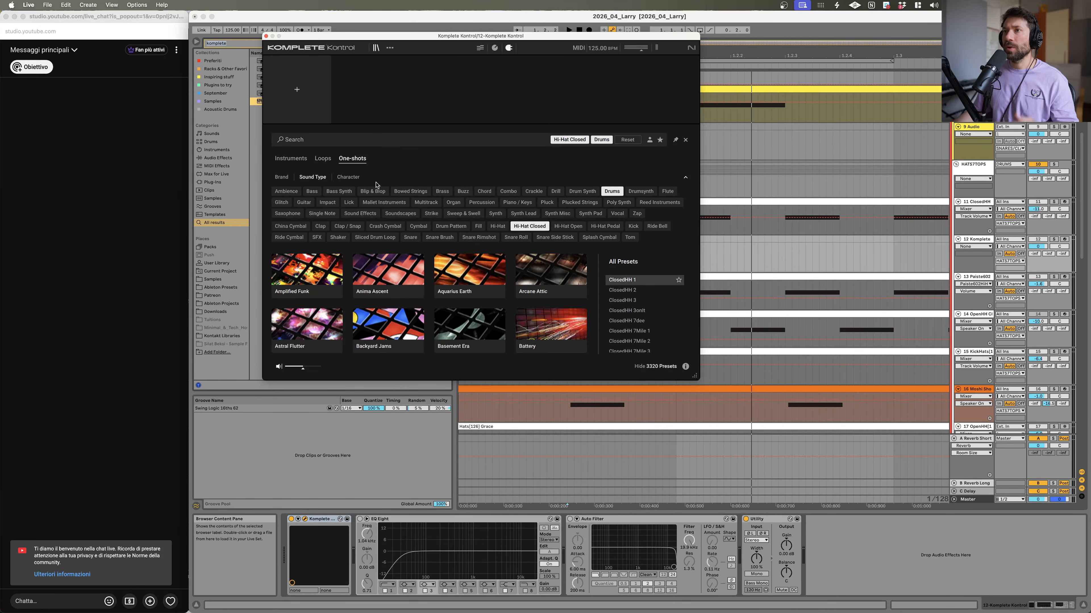
left_click(359, 179)
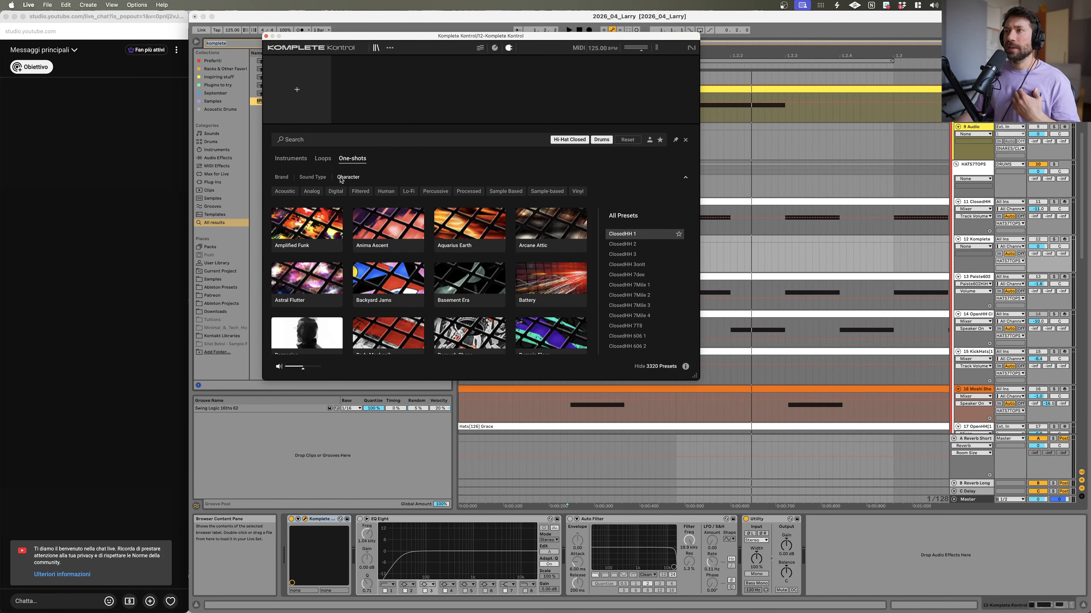
left_click(283, 192)
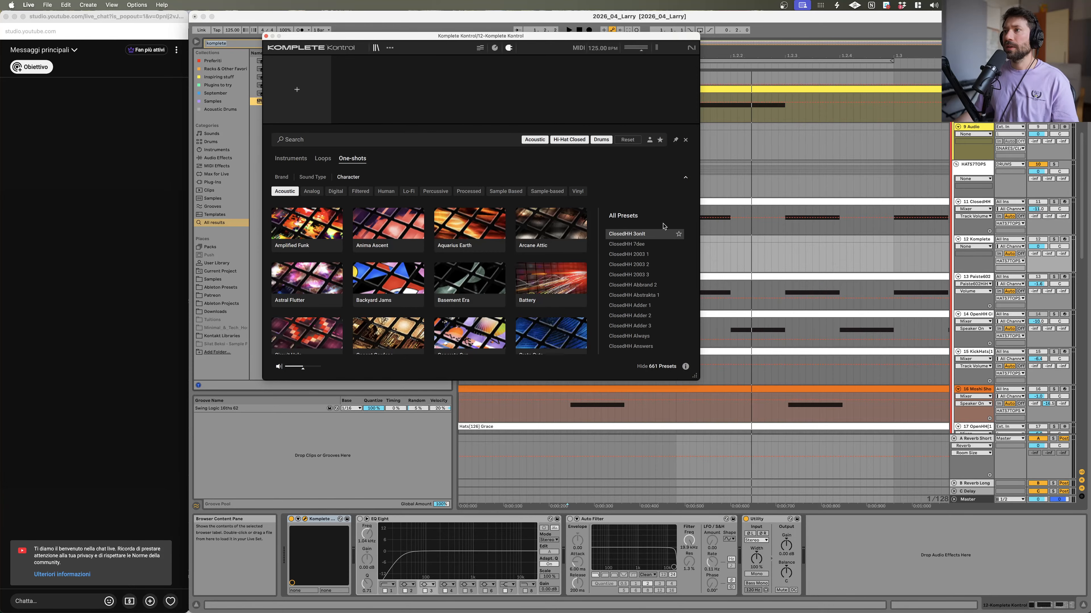
left_click(640, 244)
left_click(638, 255)
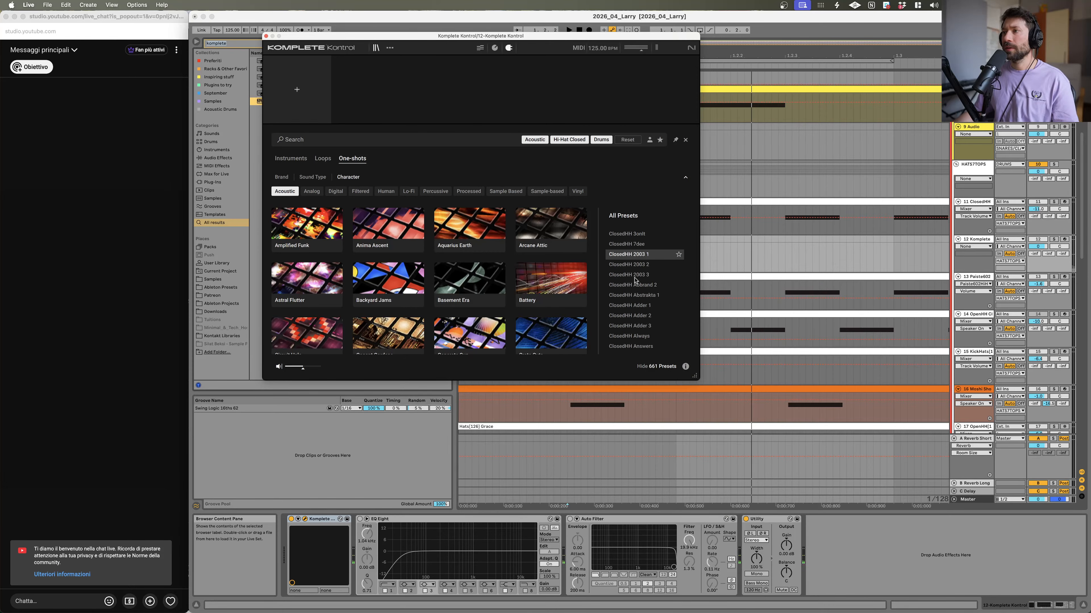
Step: Audition the ClosedHH 2003 presets against the ClosedHH track and load ClosedHH 2003 1
left_click(1054, 202)
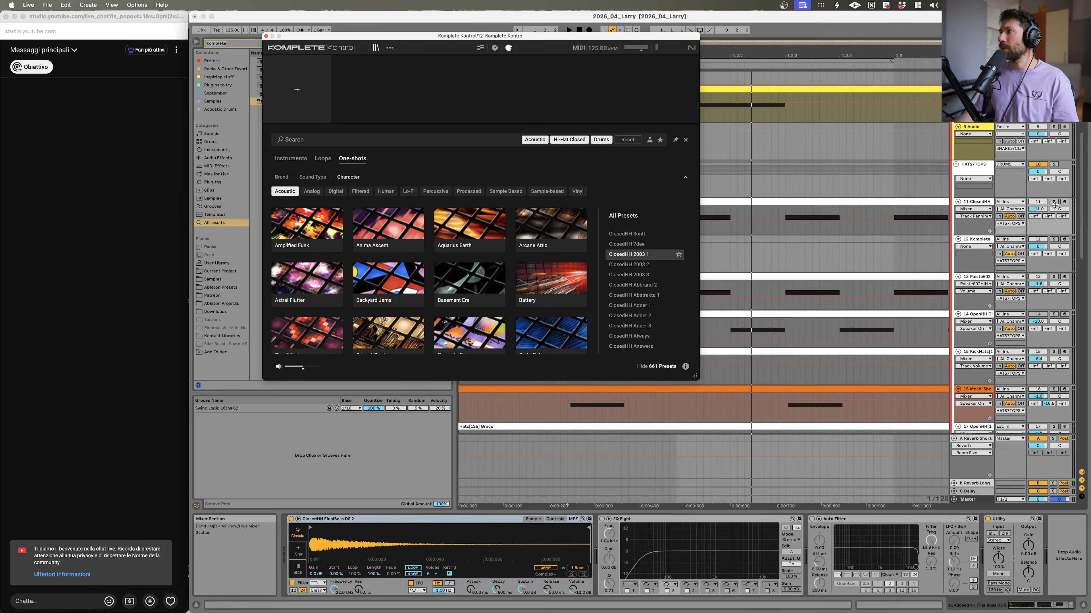
left_click(1054, 202)
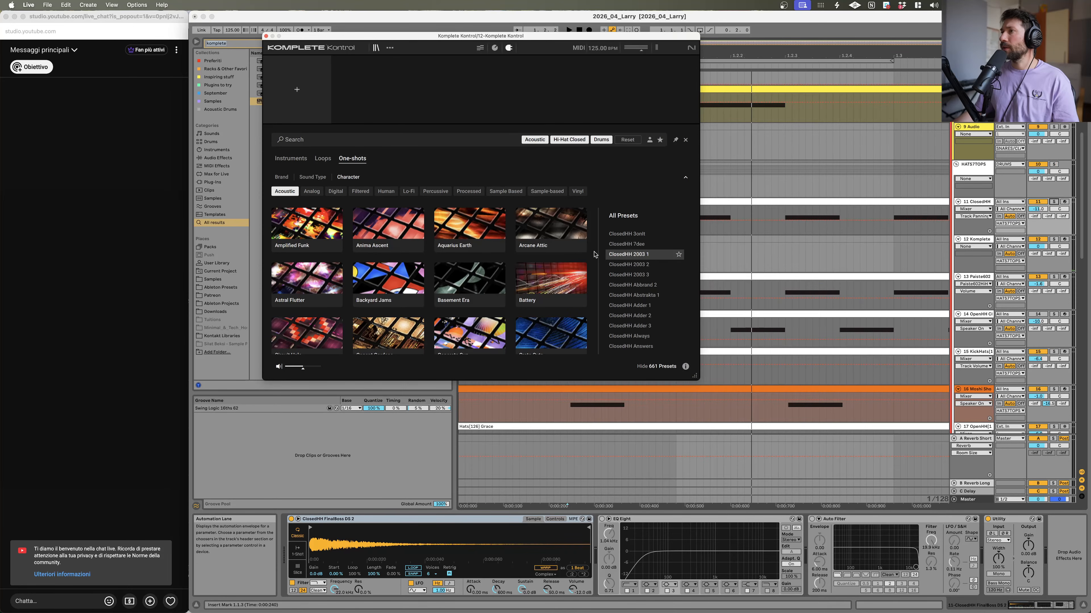
left_click(632, 275)
left_click(633, 264)
left_click(633, 257)
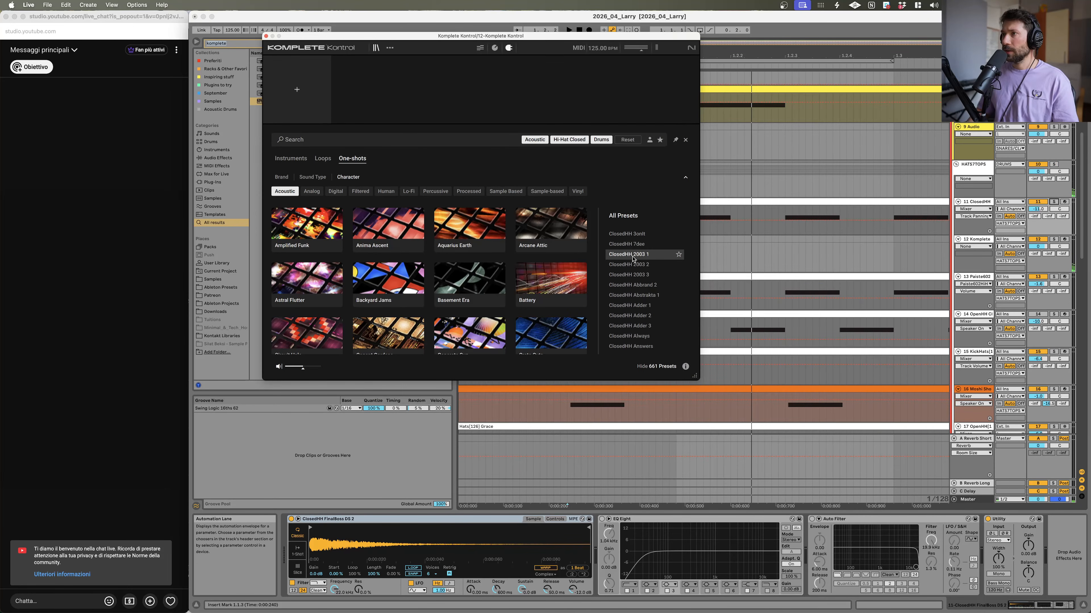
double_click(632, 256)
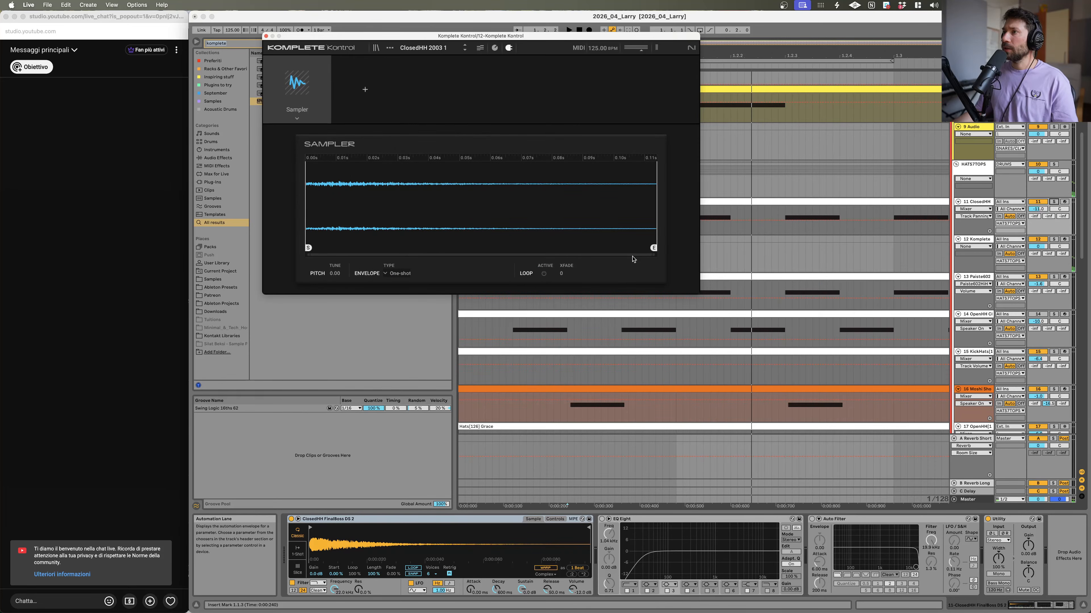
Step: Move the plugin window aside, solo the new Komplete Kontrol track and play its hi-hat pattern
left_click(1053, 202)
key("space")
key("space")
left_click_drag(537, 36, 481, 479)
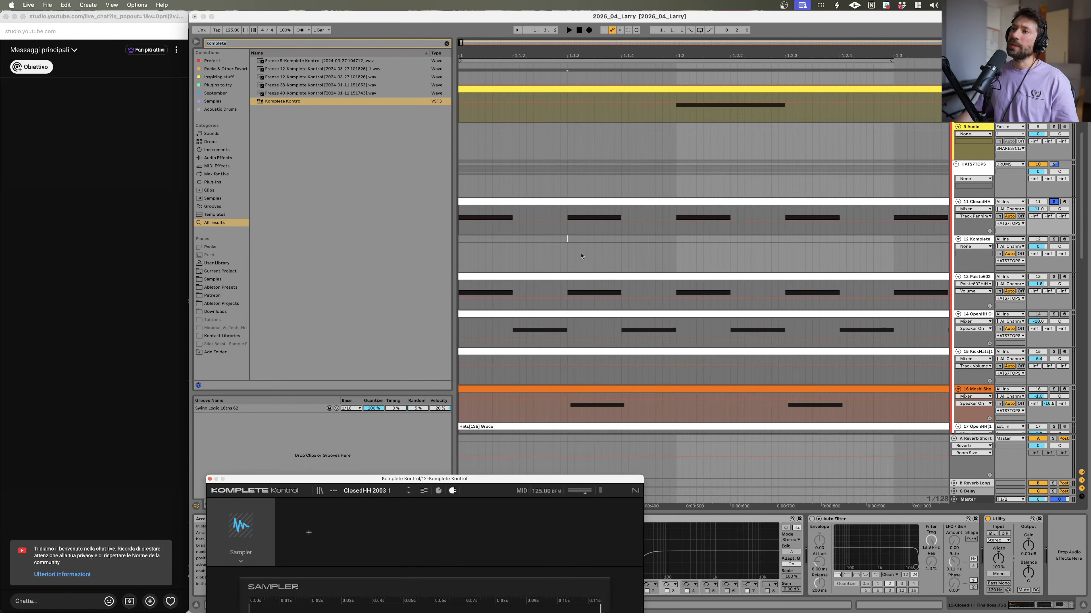
left_click(577, 202)
left_click(995, 243)
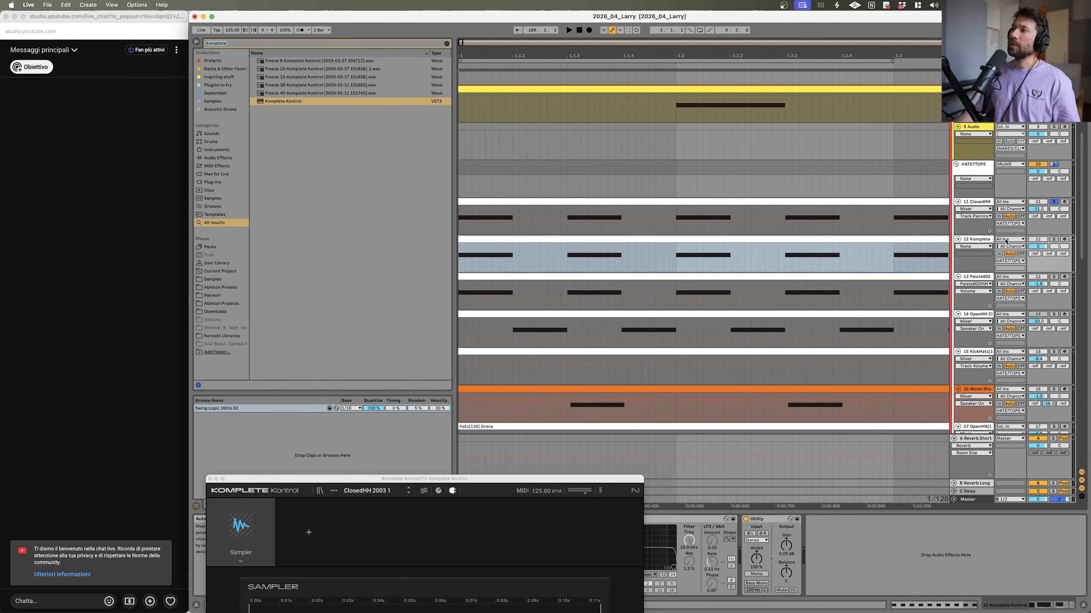
left_click(1053, 238)
key("space")
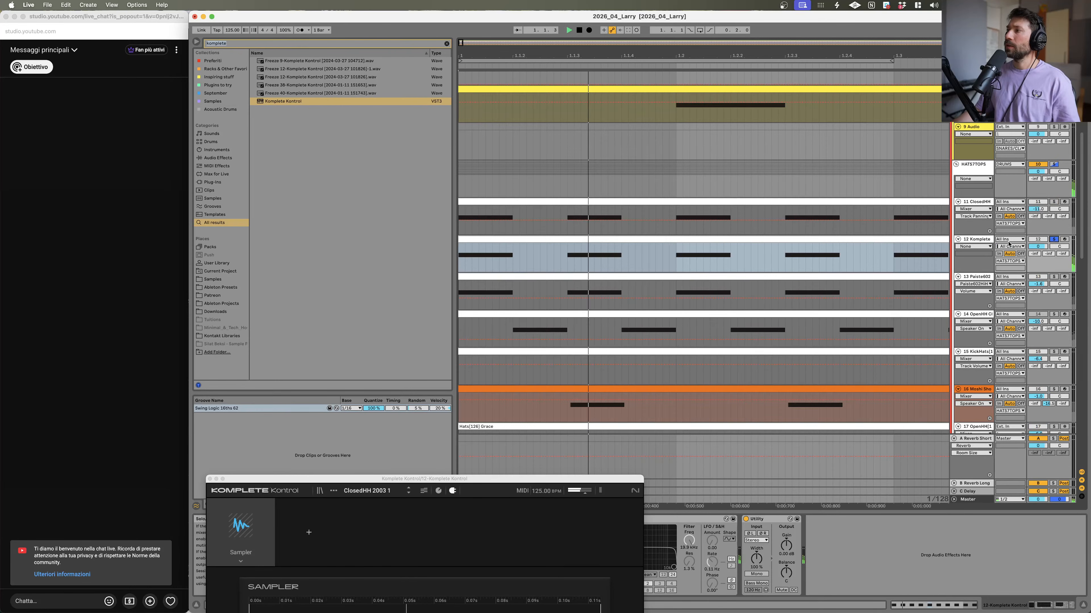
Step: Play the arrangement with a reference track and the Komplete Kontrol track soloed to compare them
left_click_drag(409, 479, 238, 96)
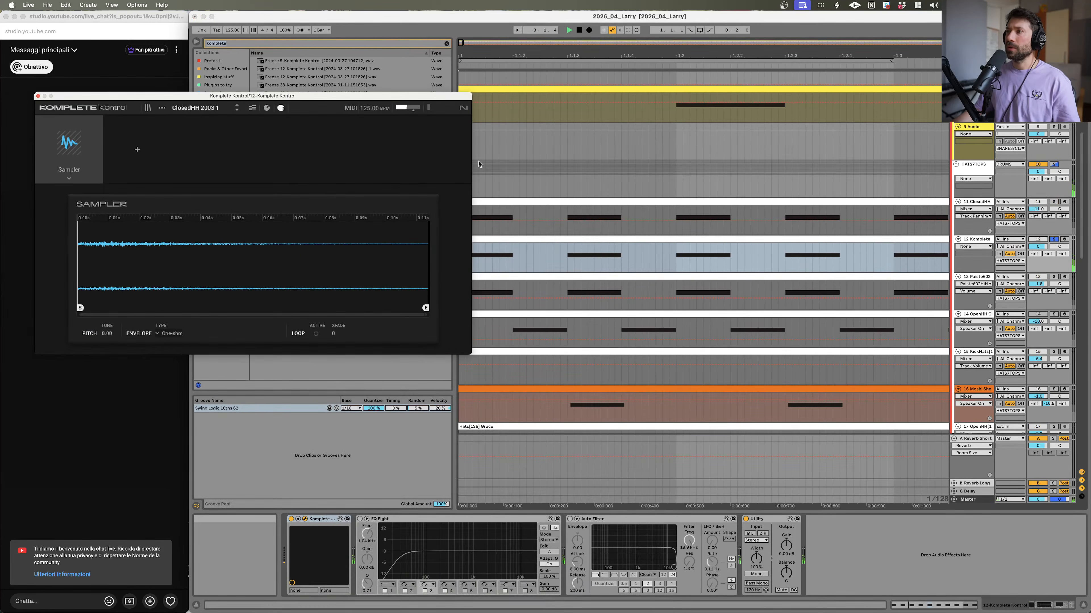
scroll(805, 217, "up", 5)
scroll(804, 217, "up", 3)
left_click(1054, 181)
key("space")
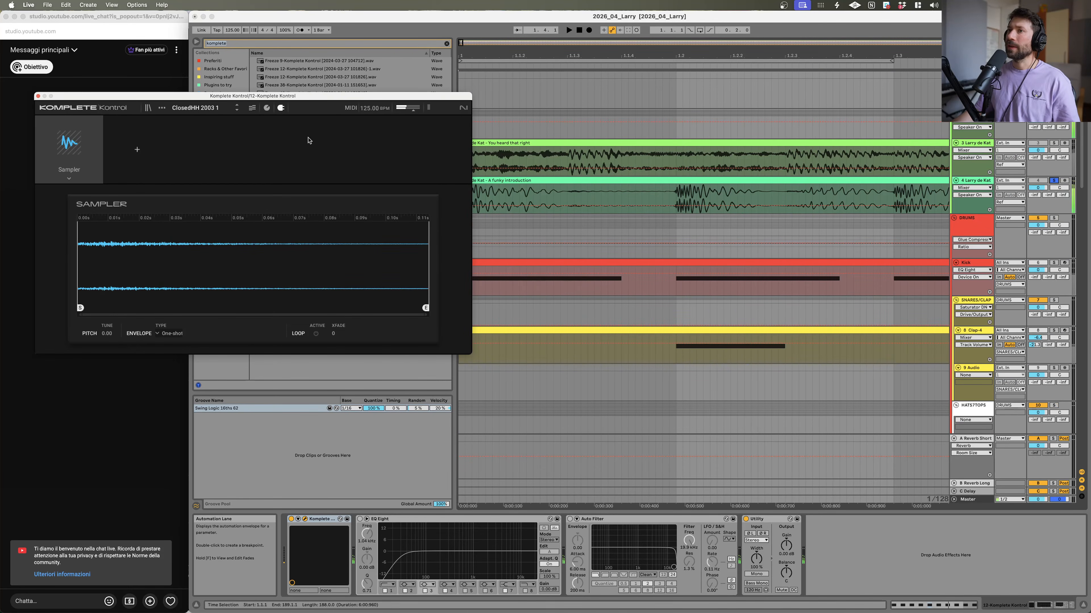
scroll(1061, 348, "down", 6)
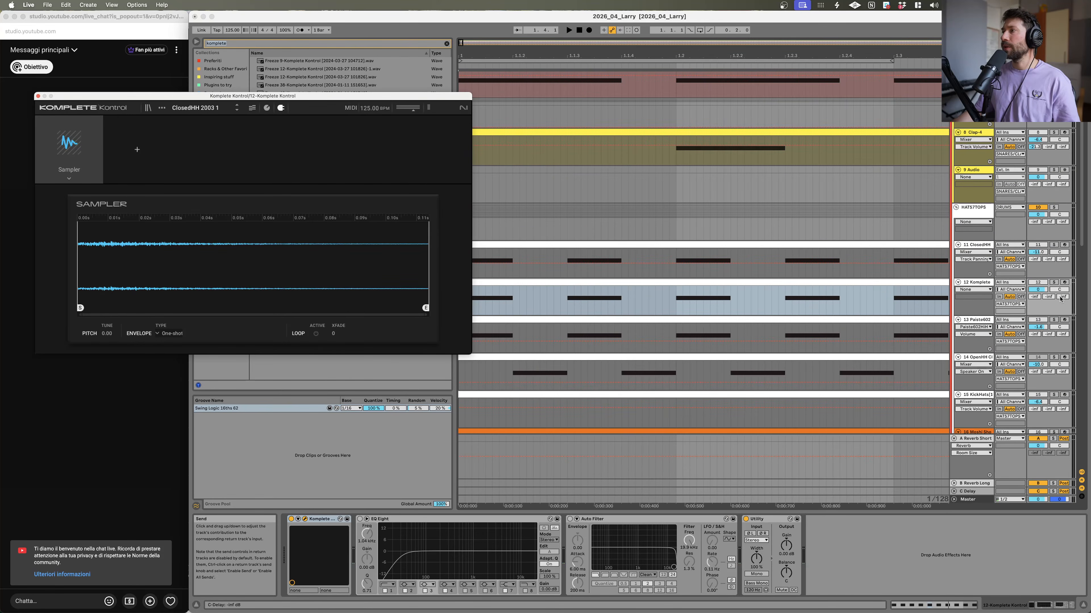
left_click(1051, 283)
Step: Set the Sampler's pitch to 3.00 and play the hi-hat back
left_click_drag(155, 99, 399, 224)
key("space")
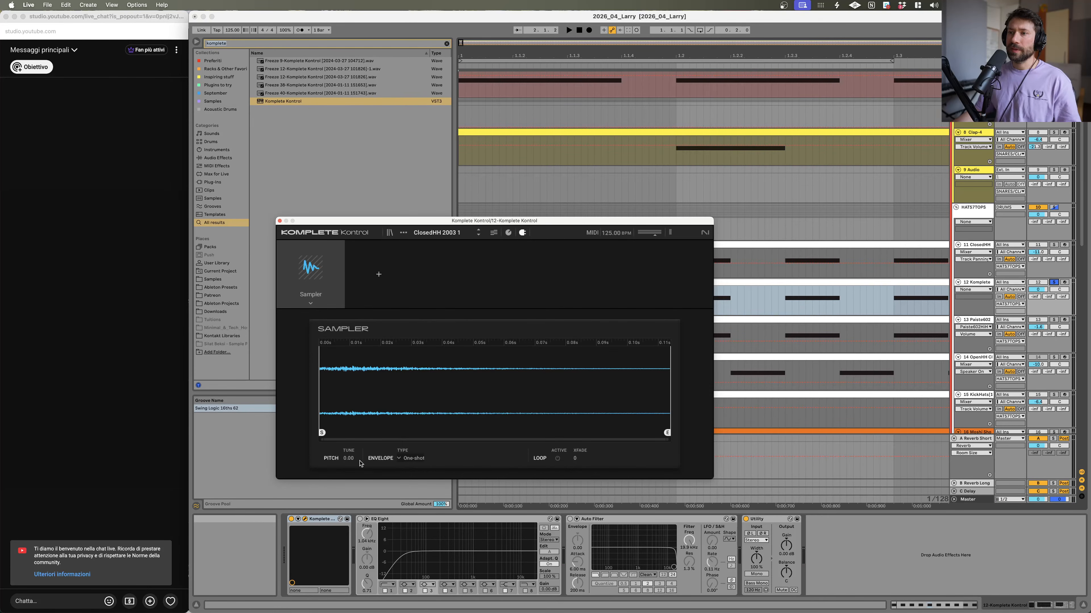
key("space")
left_click_drag(348, 460, 348, 448)
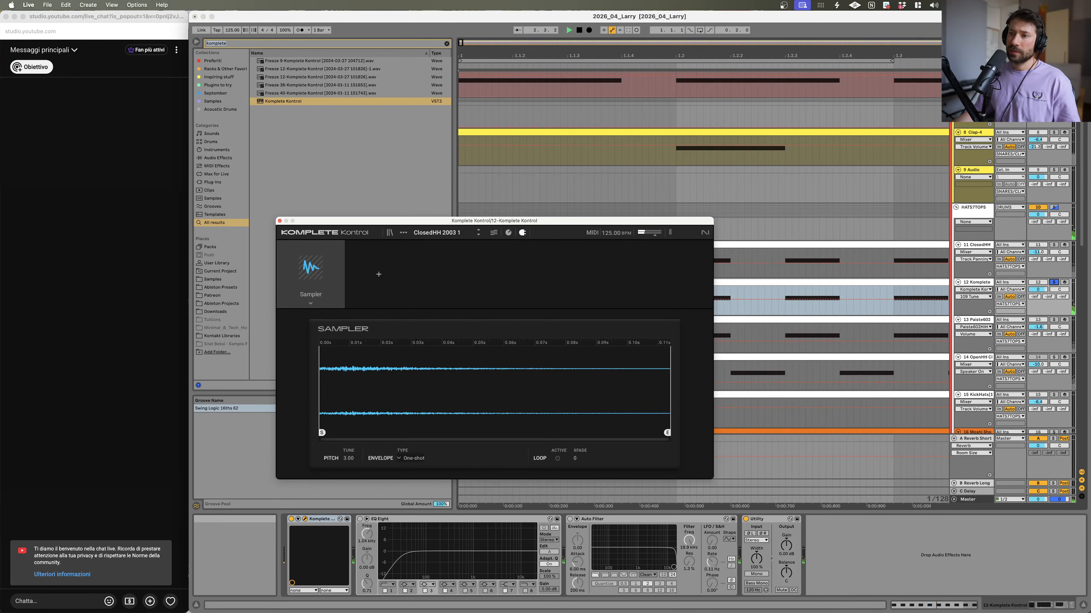
left_click_drag(348, 454, 348, 458)
key("space")
Step: Duplicate the Komplete Kontrol track, open the copy's preset browser and solo it
left_click(974, 282)
key("super+d")
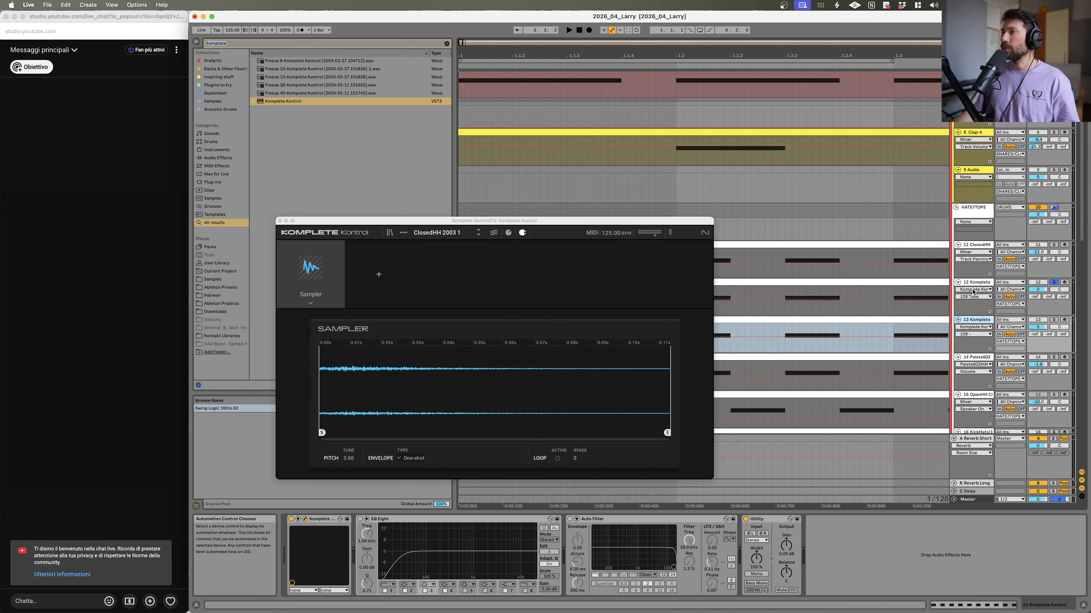
left_click(390, 233)
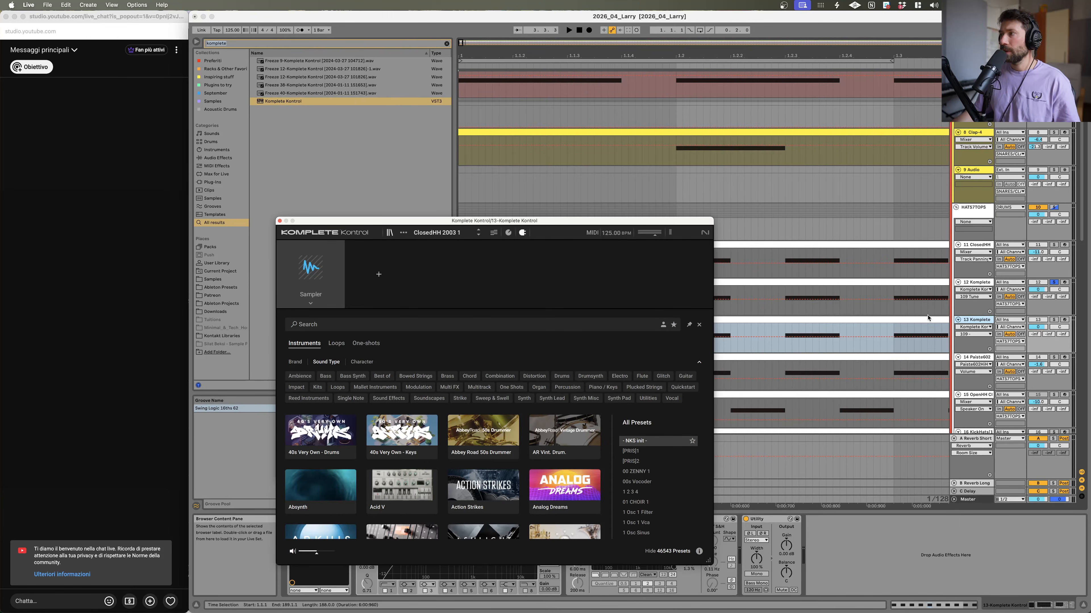
left_click(1053, 319)
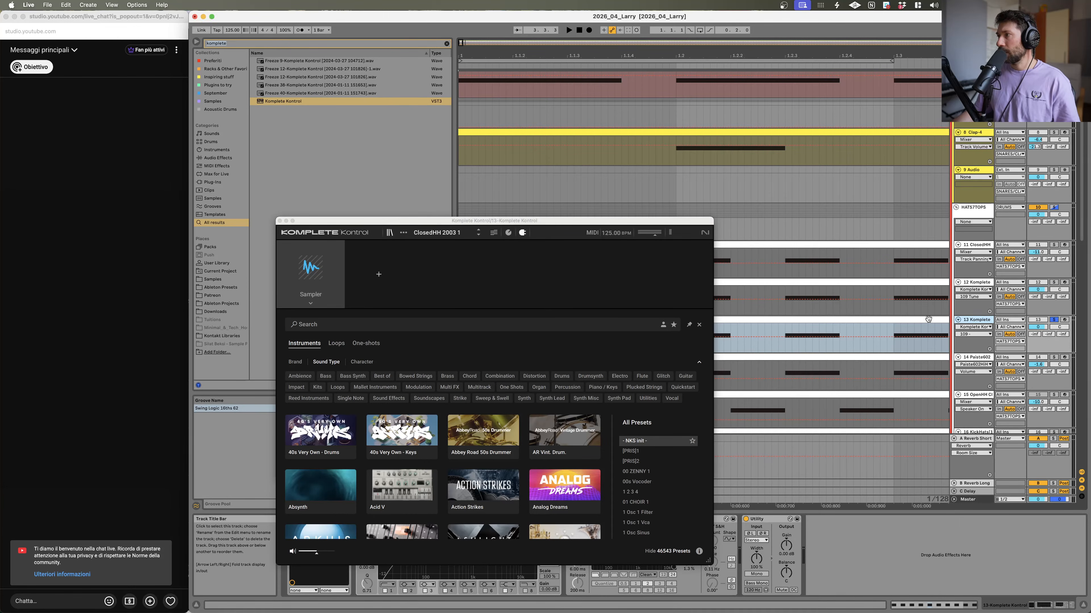
Step: Filter the preset browser to Drums, Hi-Hat Closed one-shots with the Acoustic character
left_click(561, 376)
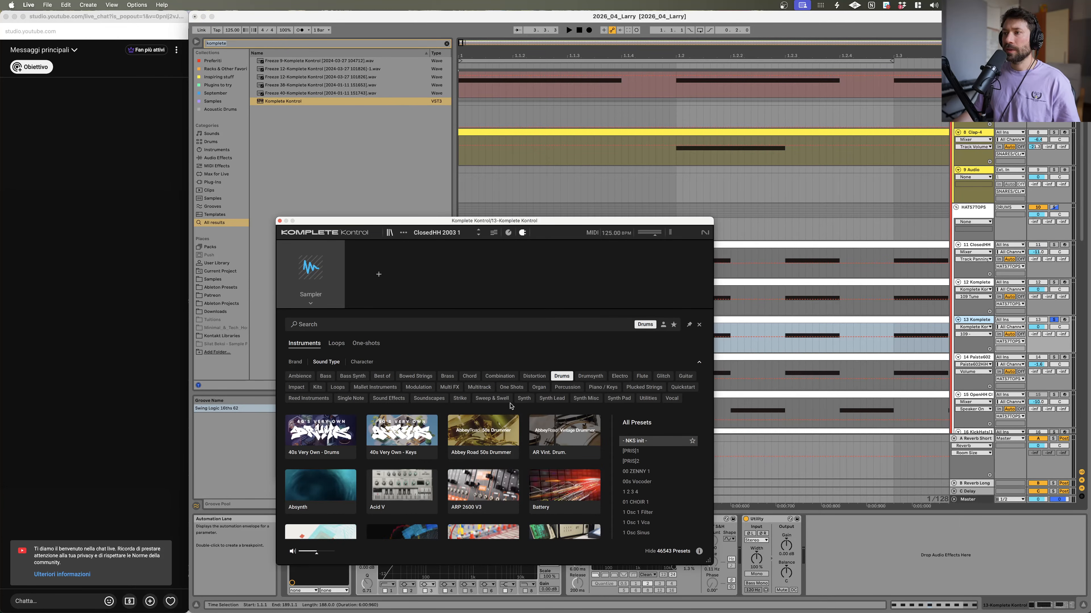
left_click(495, 411)
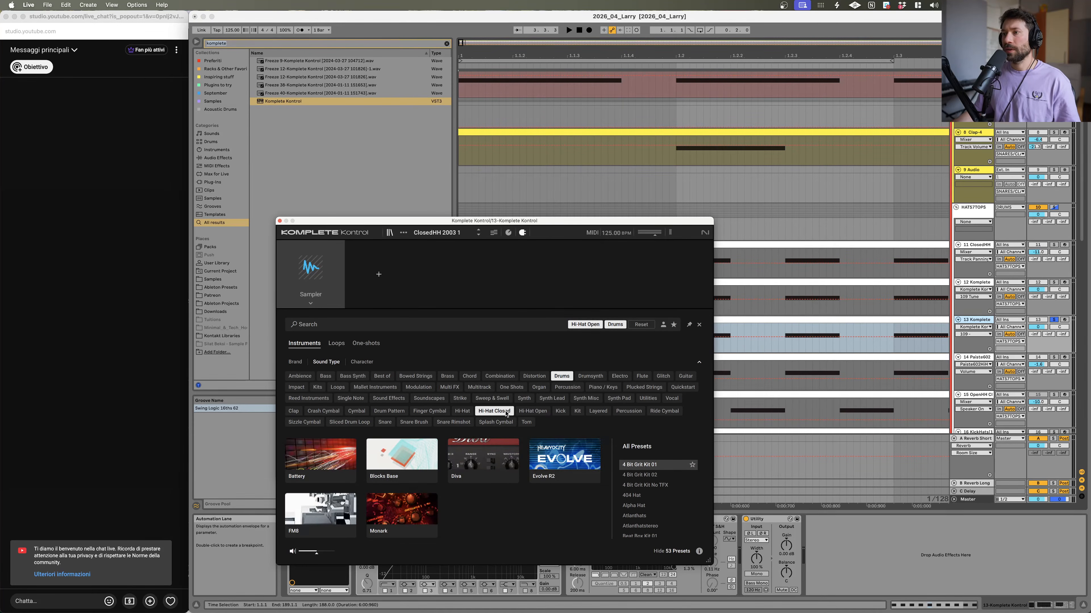
left_click(366, 344)
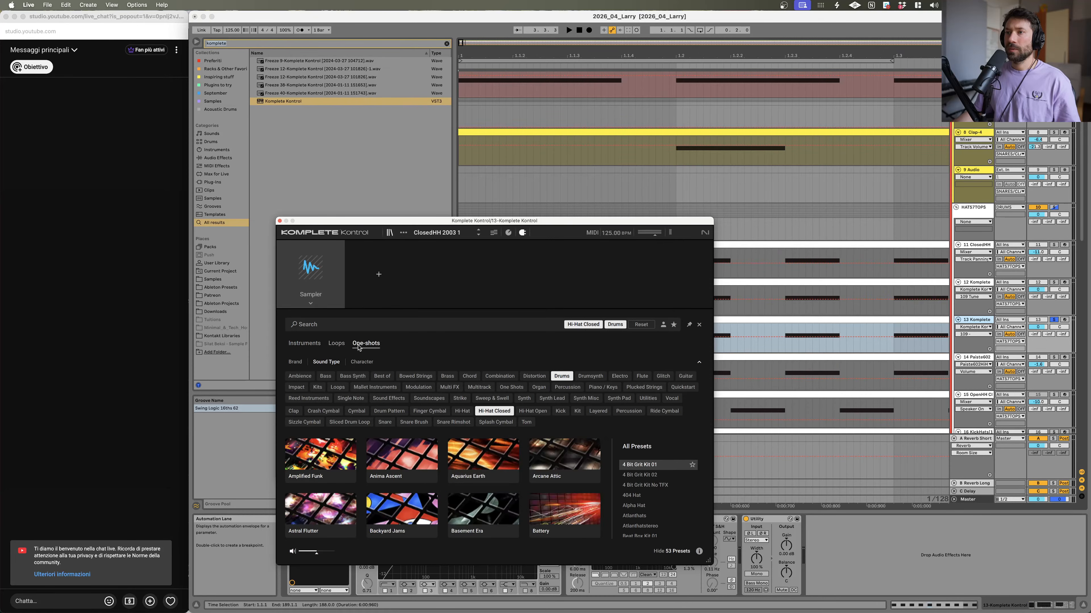
left_click(362, 362)
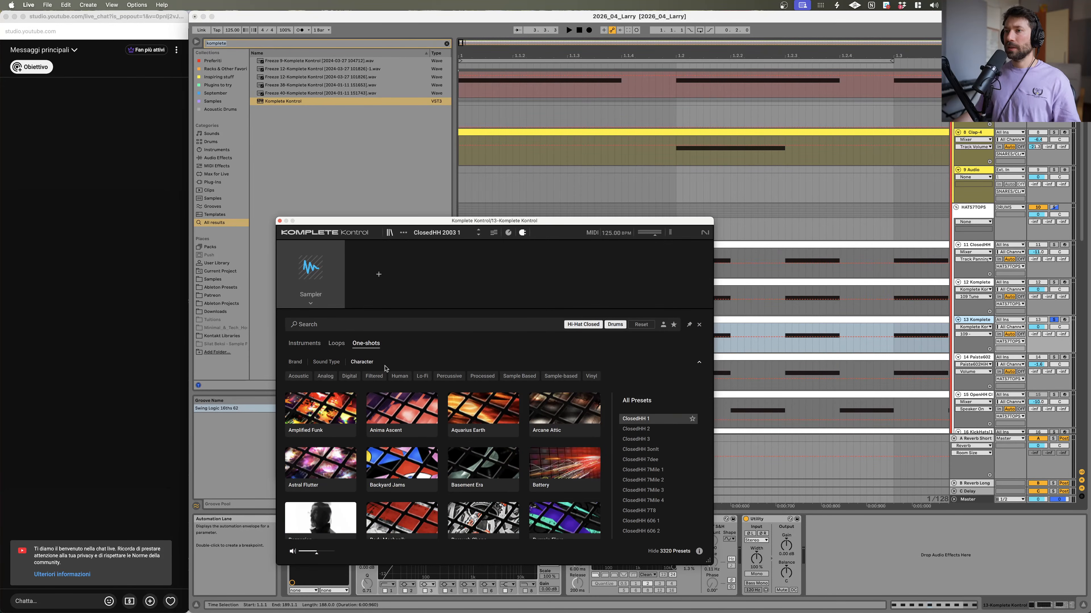
left_click(298, 377)
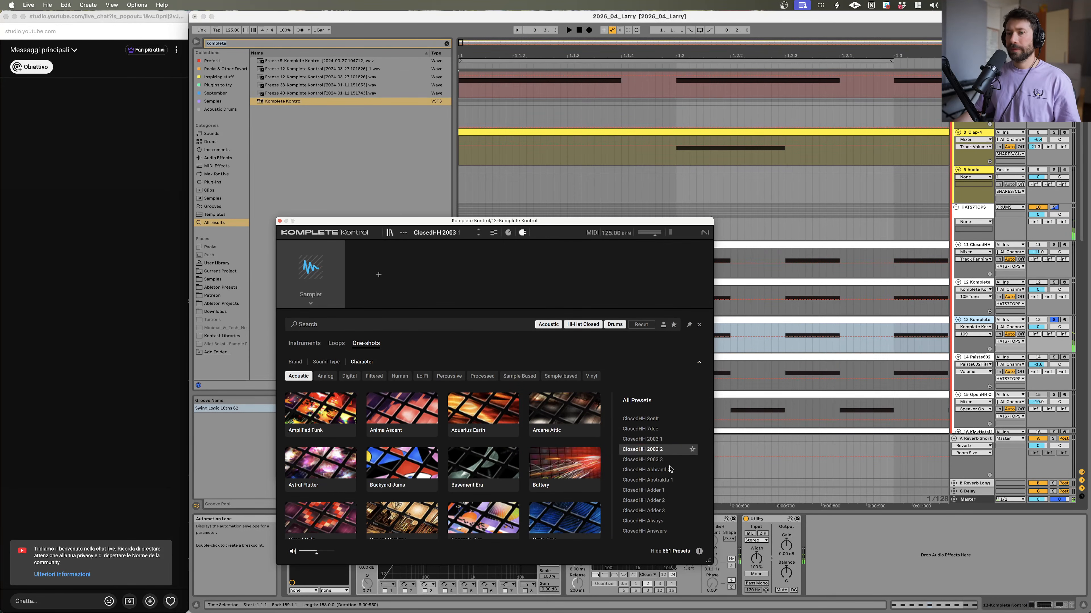
Step: Audition closed hi-hat one-shots by stepping through the filtered preset list
key("Down")
key("Down")
key("Down")
key("Down")
key("Down")
key("Down")
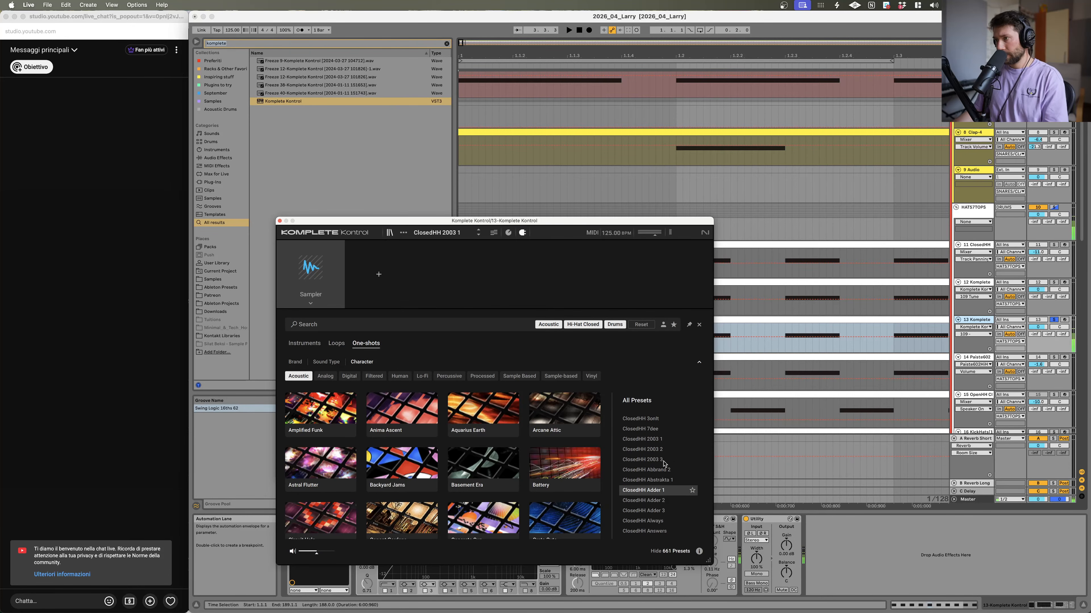
key("Down")
key("Down")
key("Down")
key("Down")
key("Down")
key("Down")
key("Down")
key("Down")
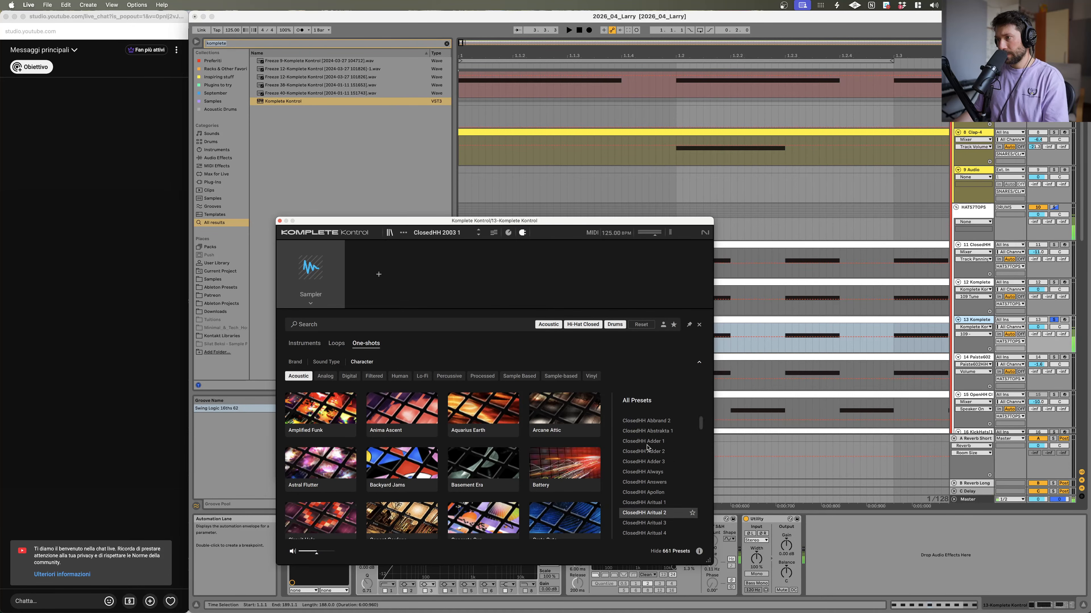
key("Up")
key("Up")
key("Up")
key("Up")
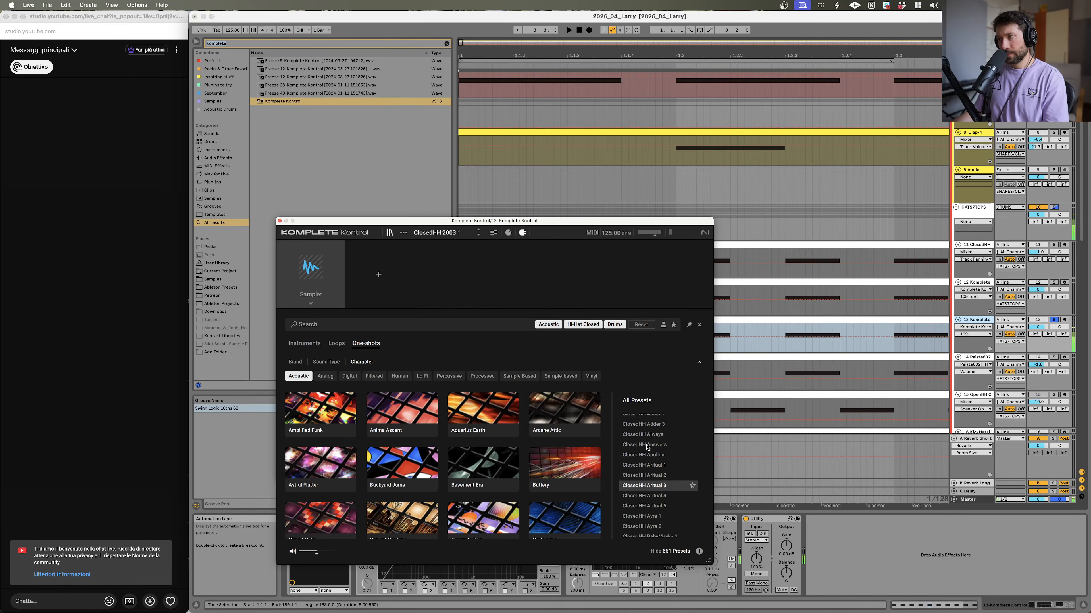
key("Down")
key("Up")
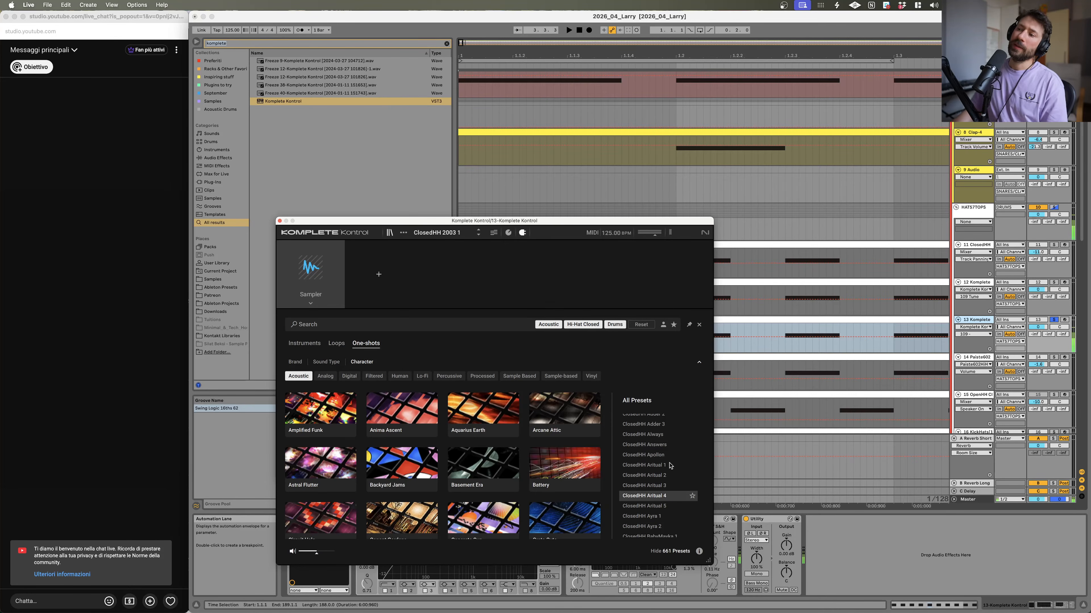
key("Up")
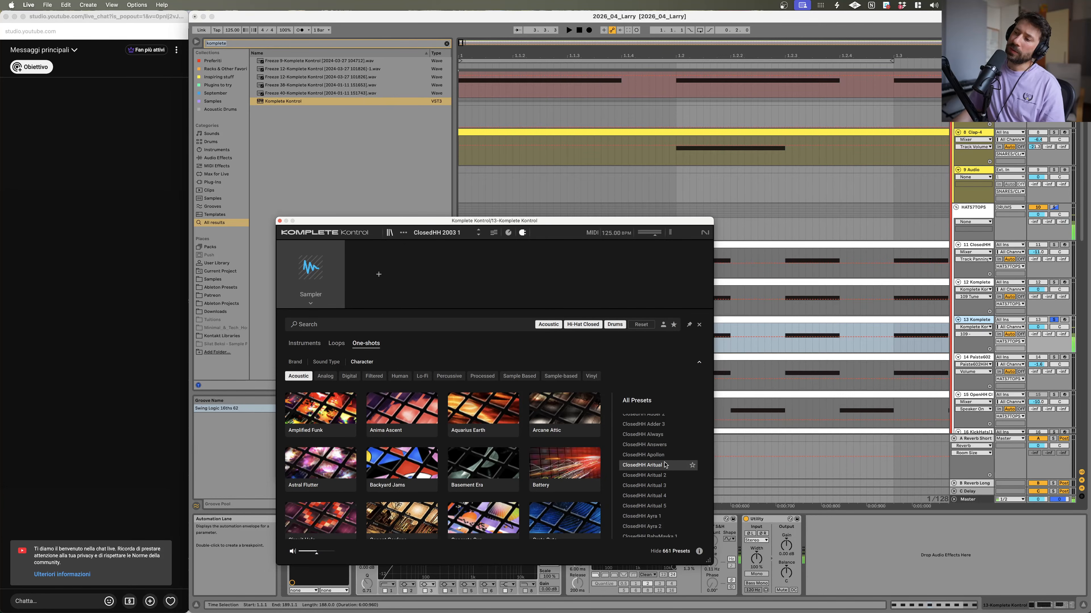
key("Down")
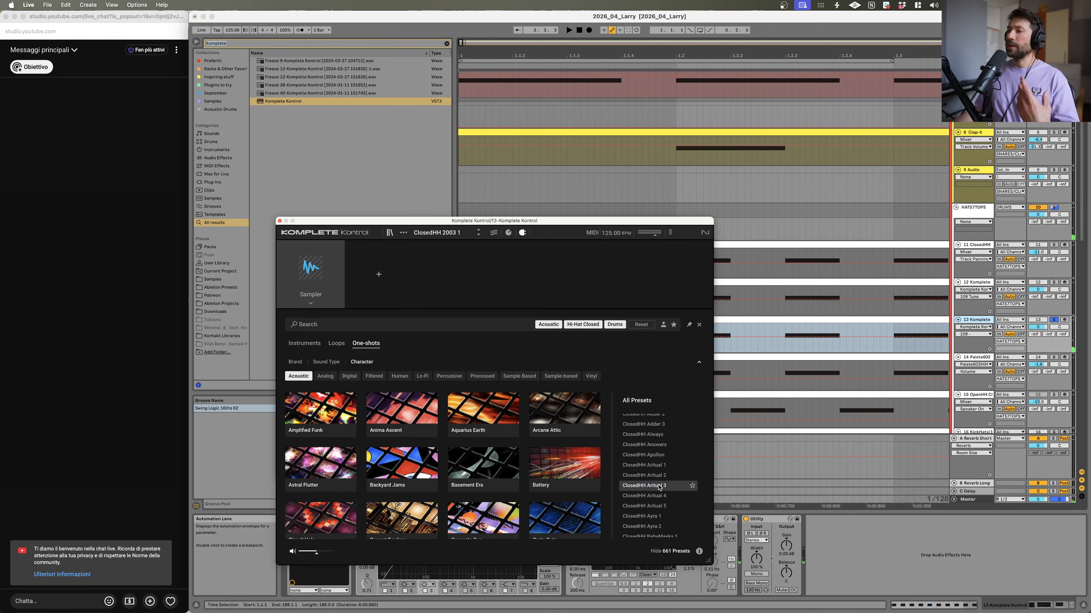
Step: Reveal the ClosedHH Artual 3 sample in Finder and return to Live
right_click(662, 489)
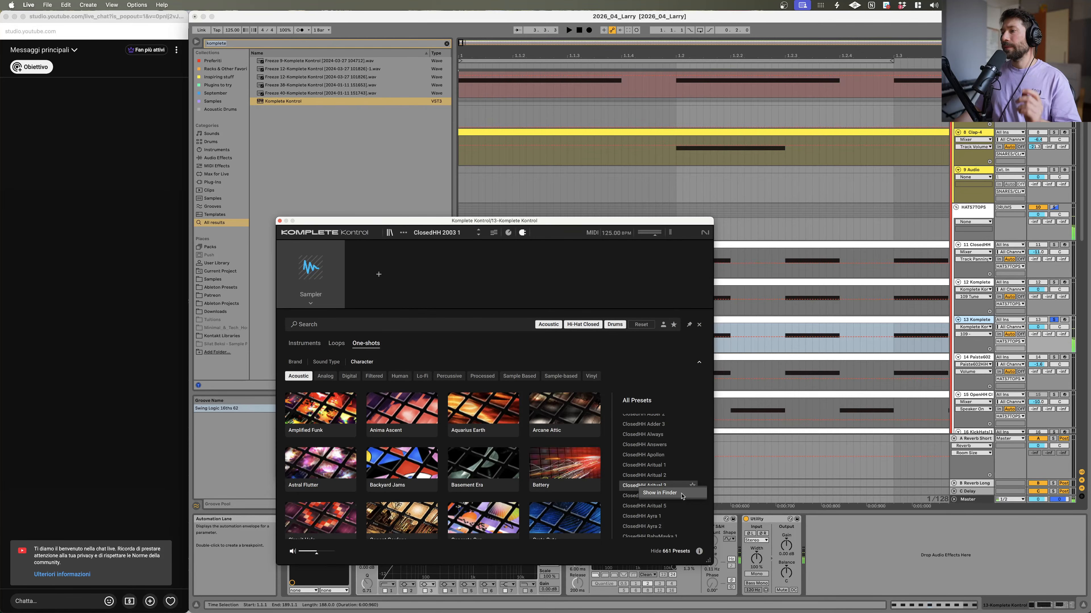
left_click(681, 494)
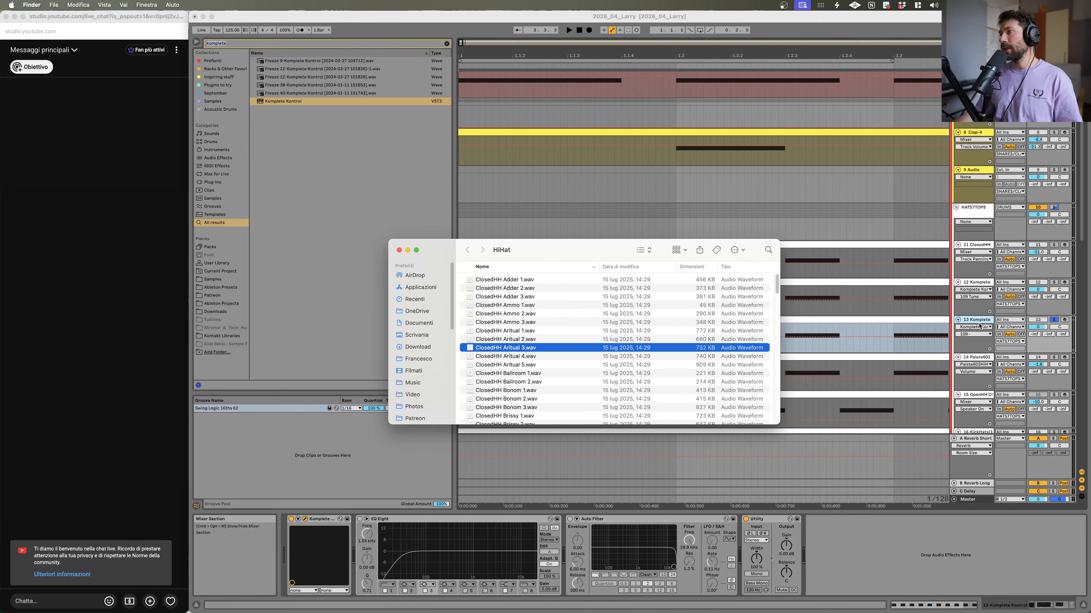
left_click(1025, 351)
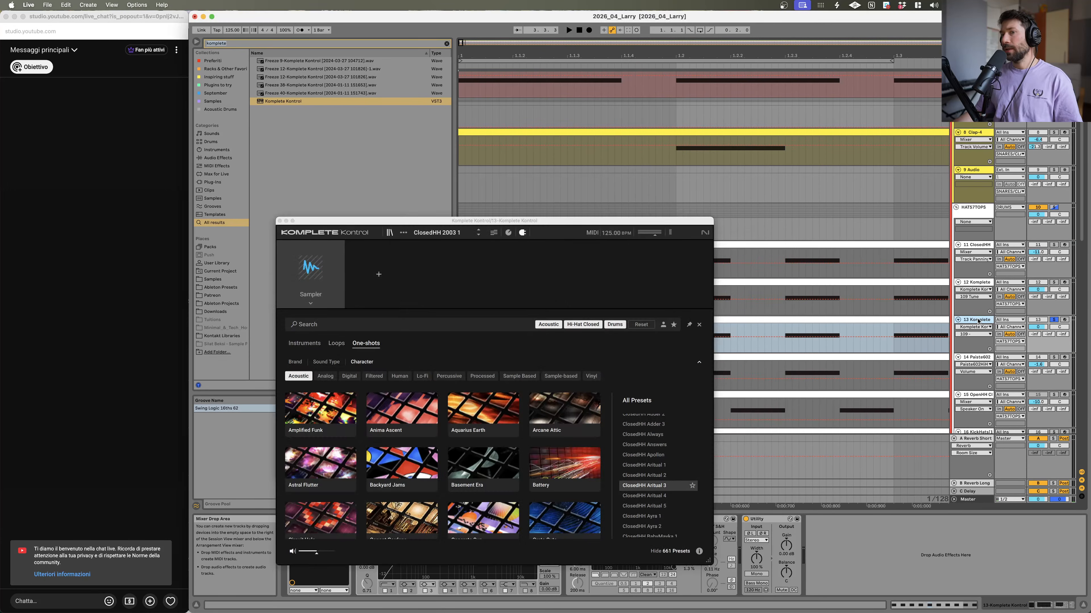
Step: Audition more closed hi-hat one-shots by stepping through the list down to ClosedHH BlakGelE 1
left_click(666, 507)
key("Down")
key("Down")
key("Down")
key("Up")
key("Up")
key("Down")
key("Down")
key("Down")
key("Down")
key("Down")
key("Down")
key("Down")
key("Down")
key("Down")
key("Down")
key("Down")
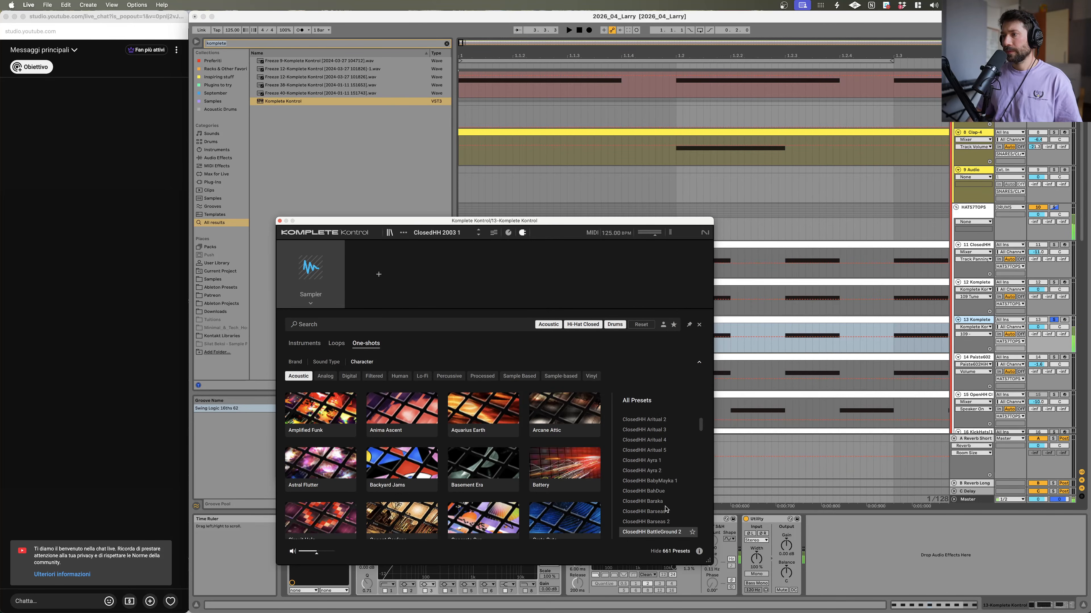
key("Up")
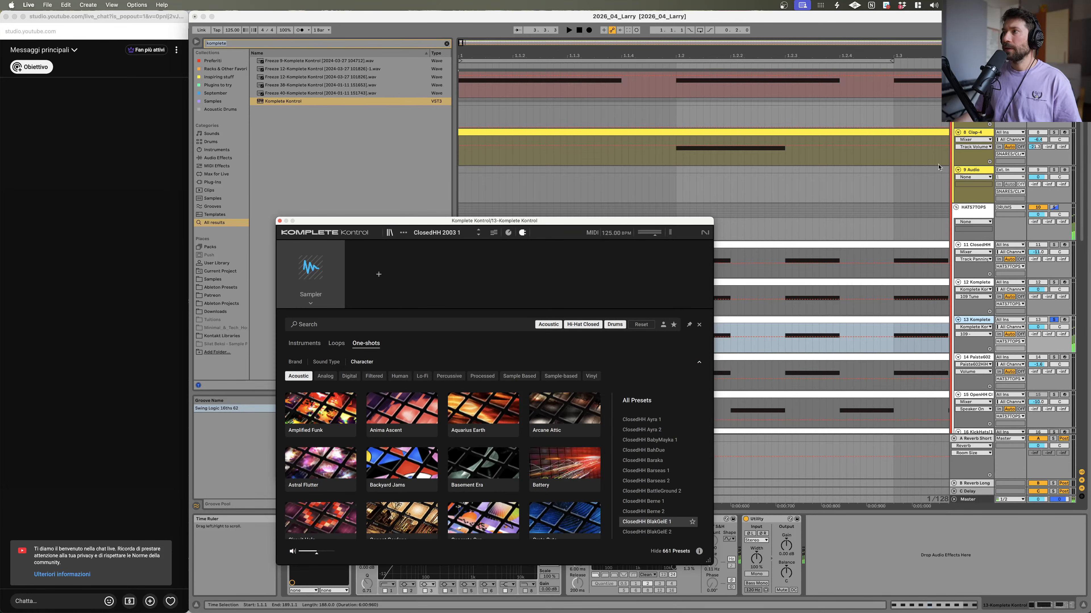
Step: Scroll up to the reference track and play it from a chosen position in the arrangement
scroll(1050, 156, "up", 3)
scroll(1050, 156, "up", 1)
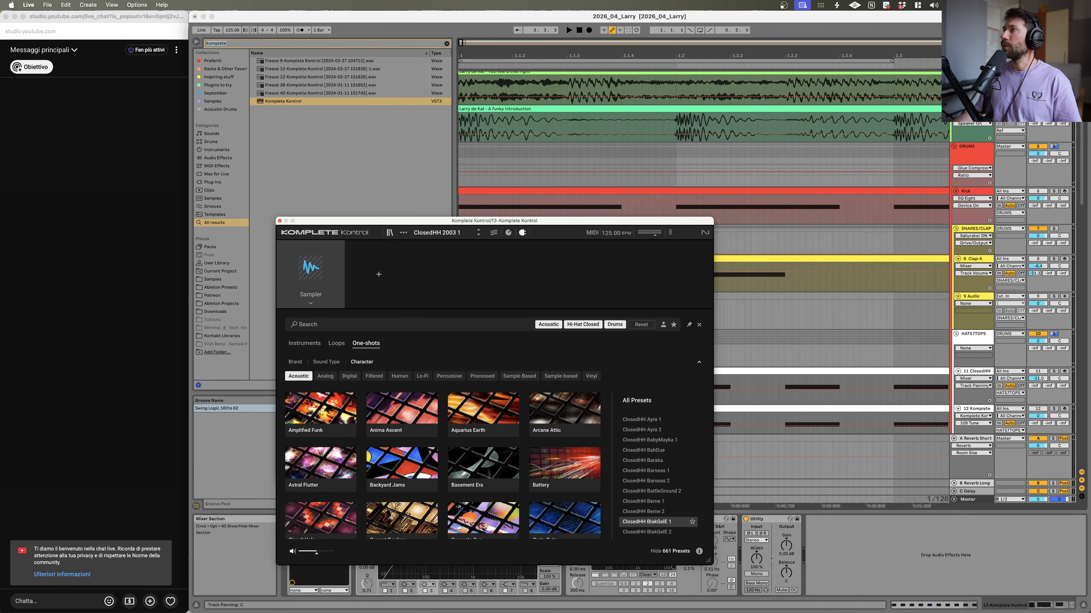
key("space")
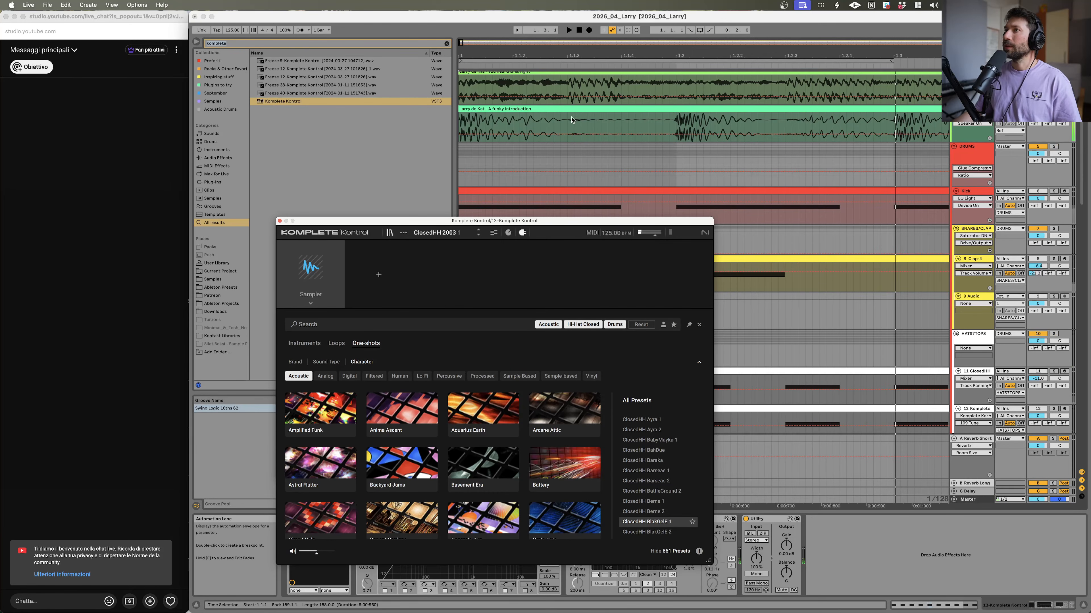
left_click(568, 120)
key("space")
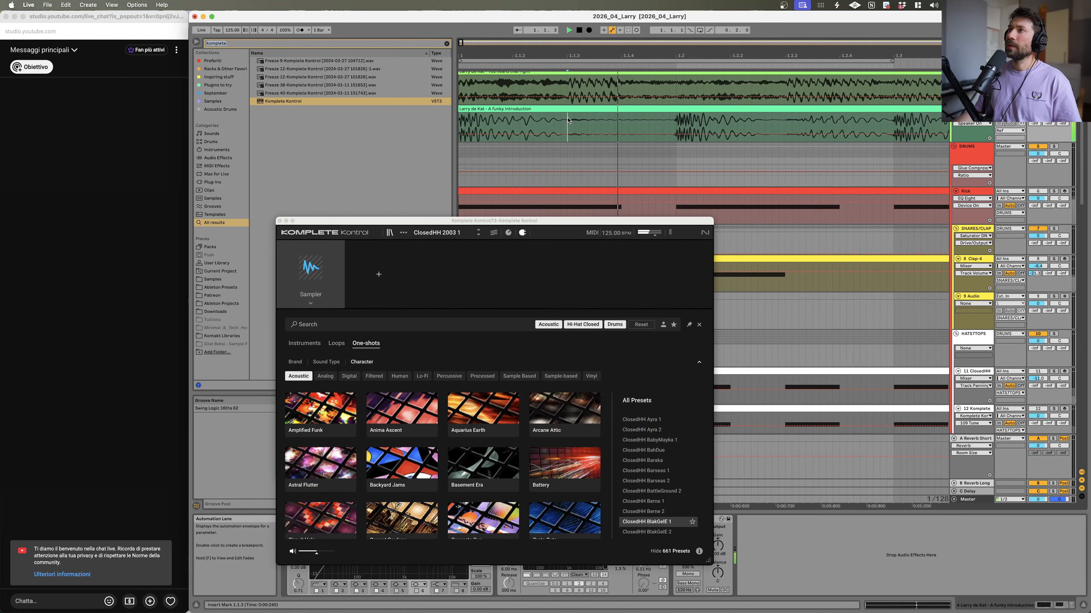
Step: Reveal the ClosedHH BlakGelE 1 sample in Finder and return to Live
left_click(650, 527)
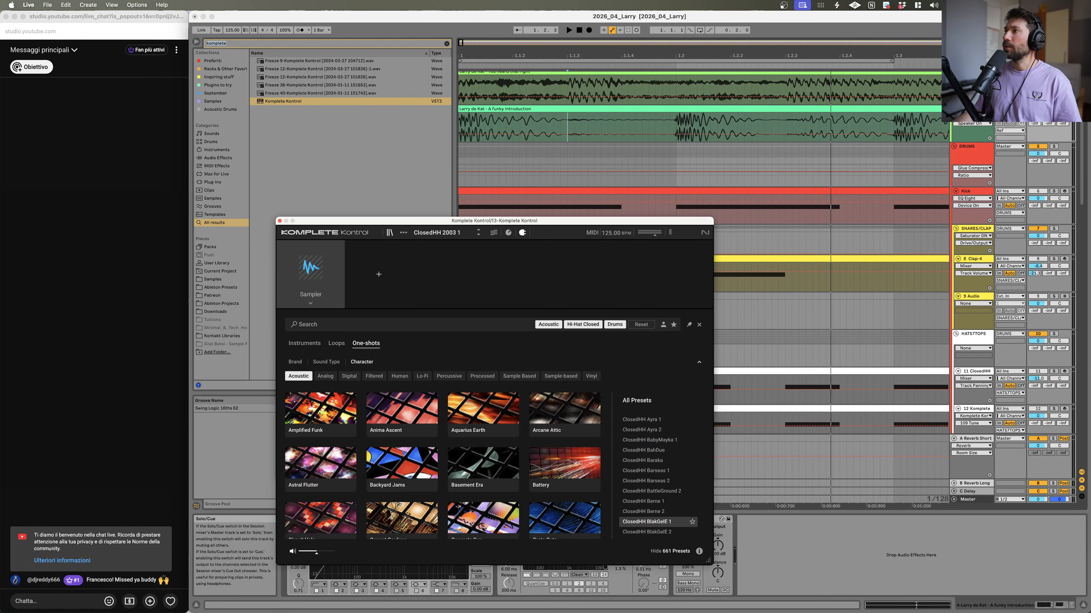
right_click(641, 523)
left_click(660, 529)
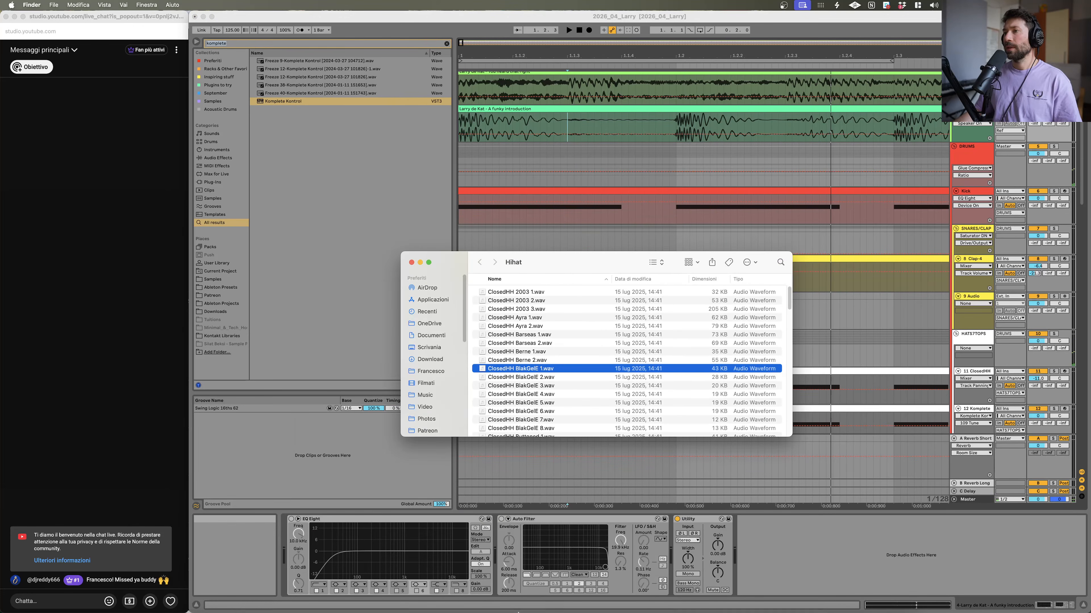
left_click(974, 163)
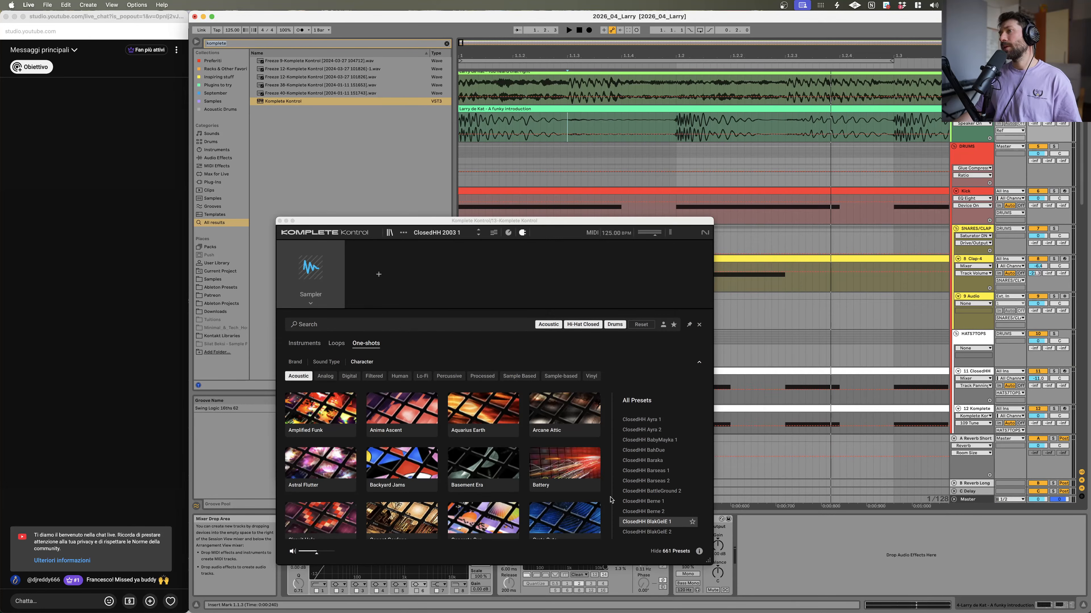
Step: Scroll and step through the preset list to audition hi-hats down to ClosedHH Clickit 1
scroll(649, 521, "down", 2)
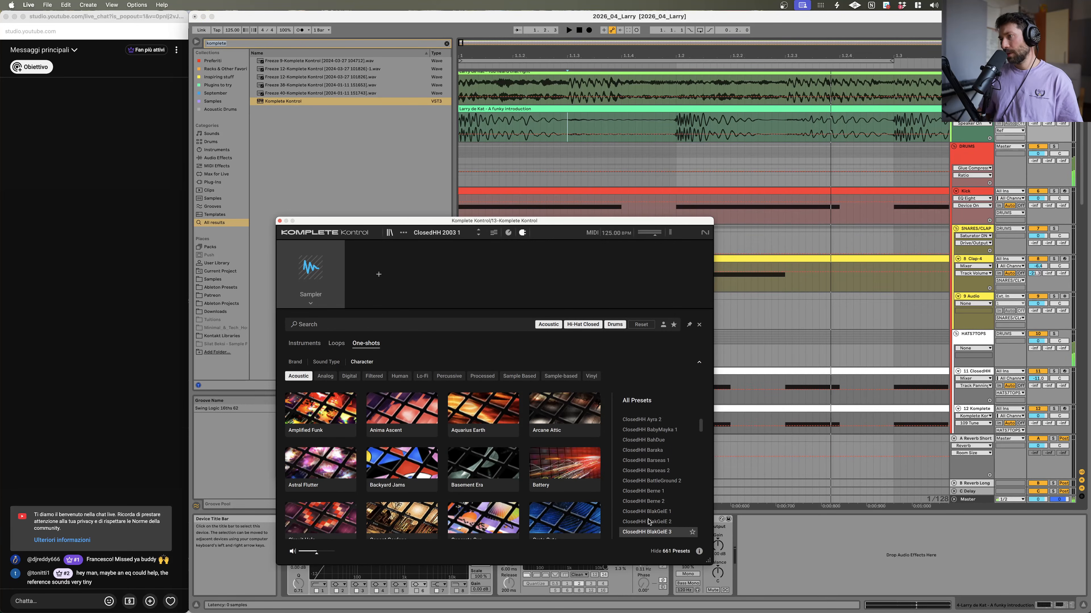
scroll(649, 521, "down", 5)
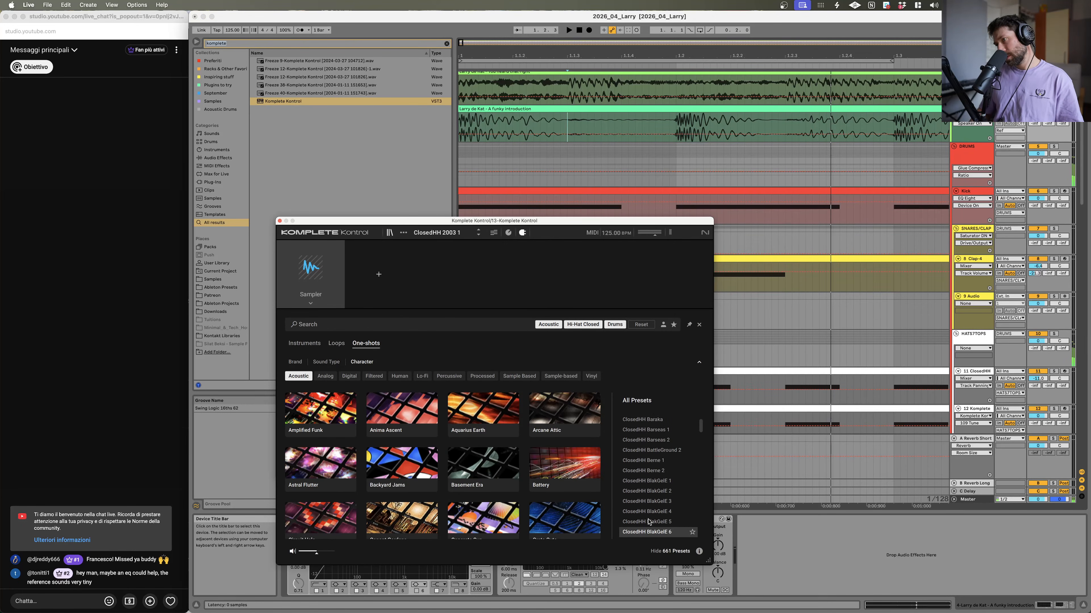
scroll(649, 522, "down", 4)
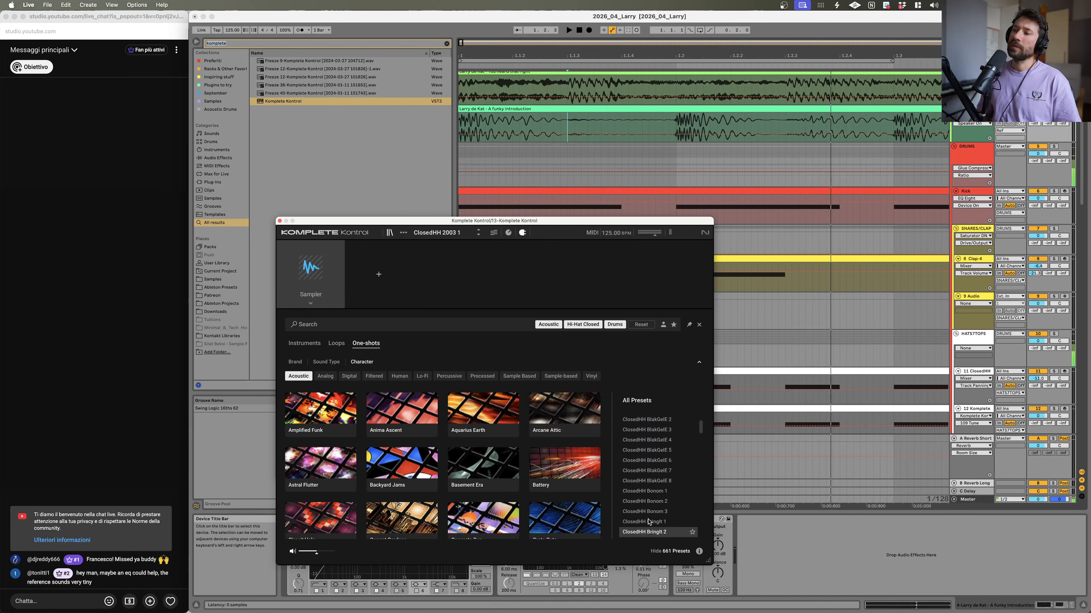
scroll(648, 521, "down", 3)
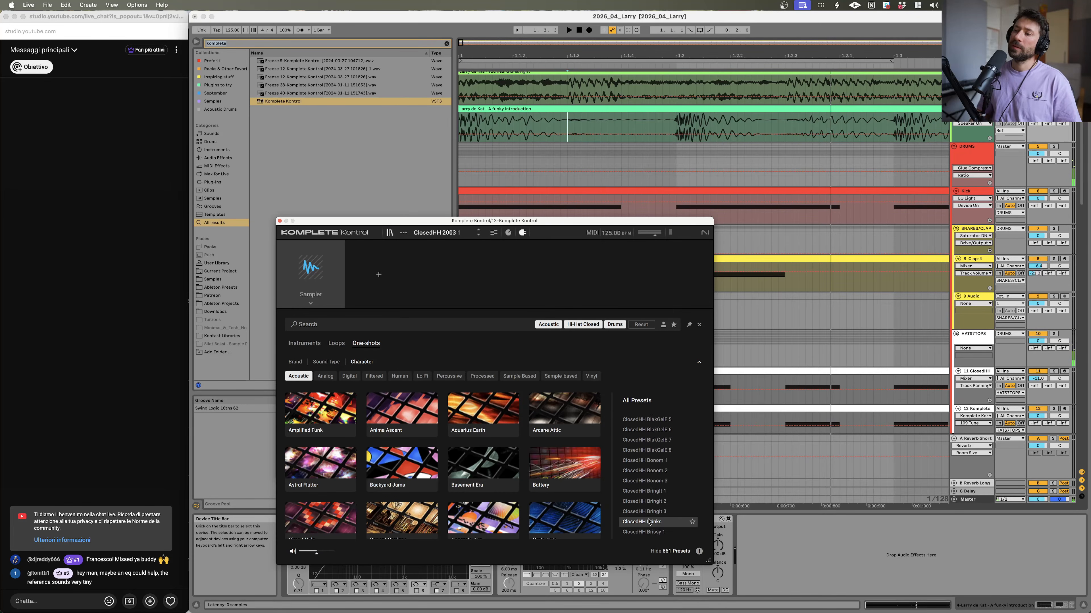
scroll(649, 522, "down", 5)
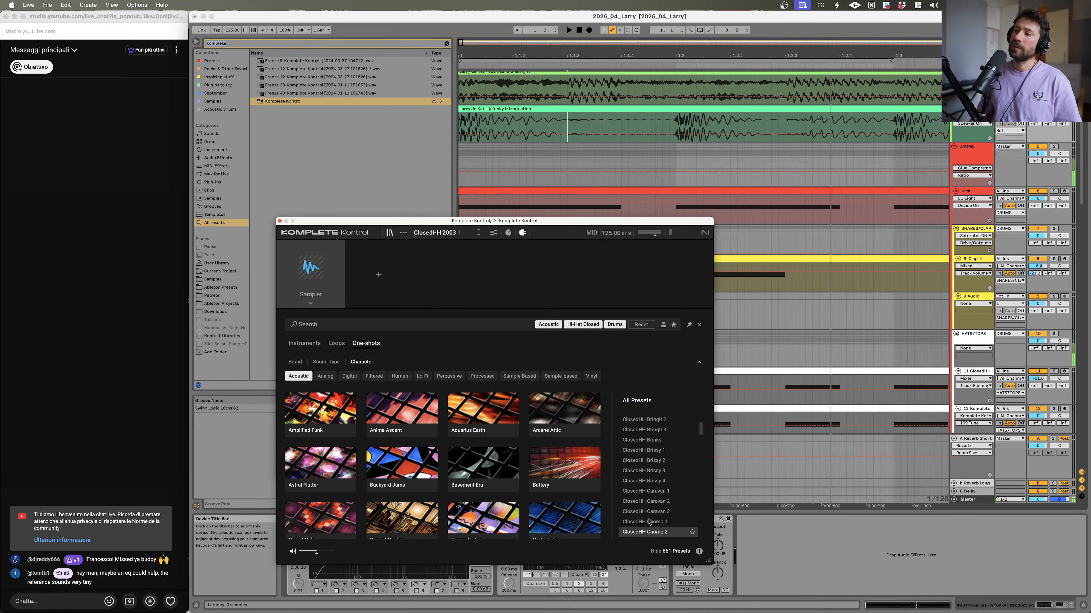
key("Up")
key("Down")
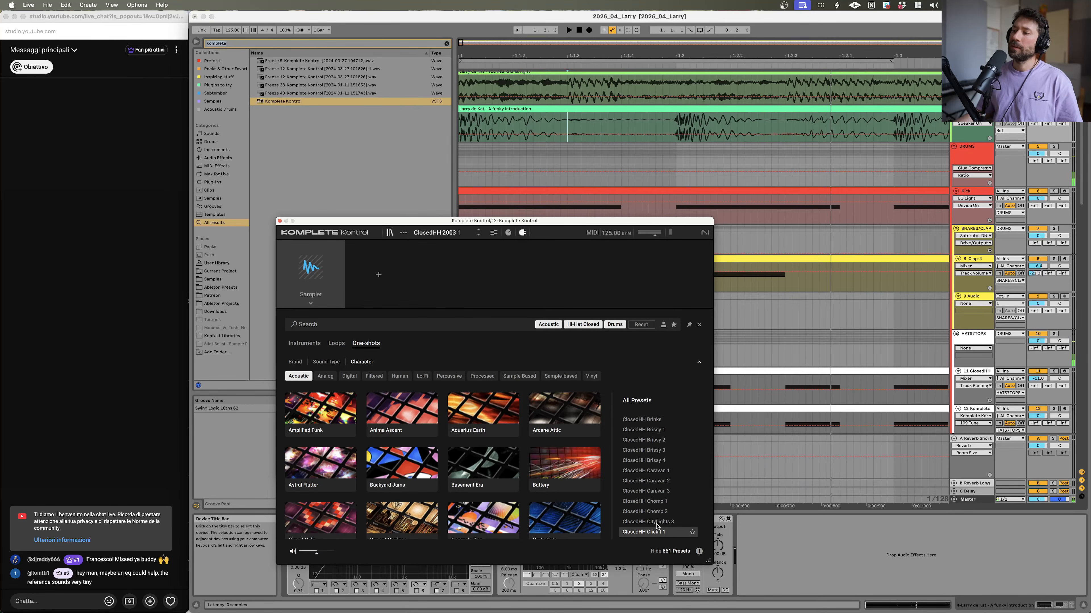
Step: Reveal the ClosedHH Clickit 1 sample in Finder and return to Live
right_click(660, 533)
left_click(667, 539)
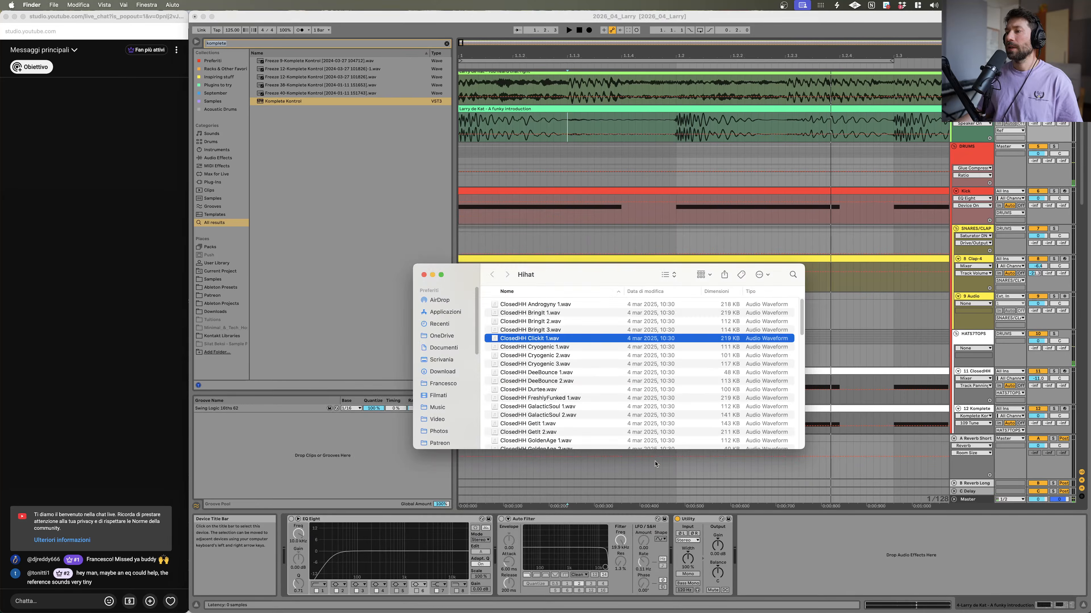
left_click(914, 499)
Step: Step to ClosedHH Cobalt, reveal its sample in Finder and return to Live
key("Down")
key("Down")
key("Up")
right_click(656, 516)
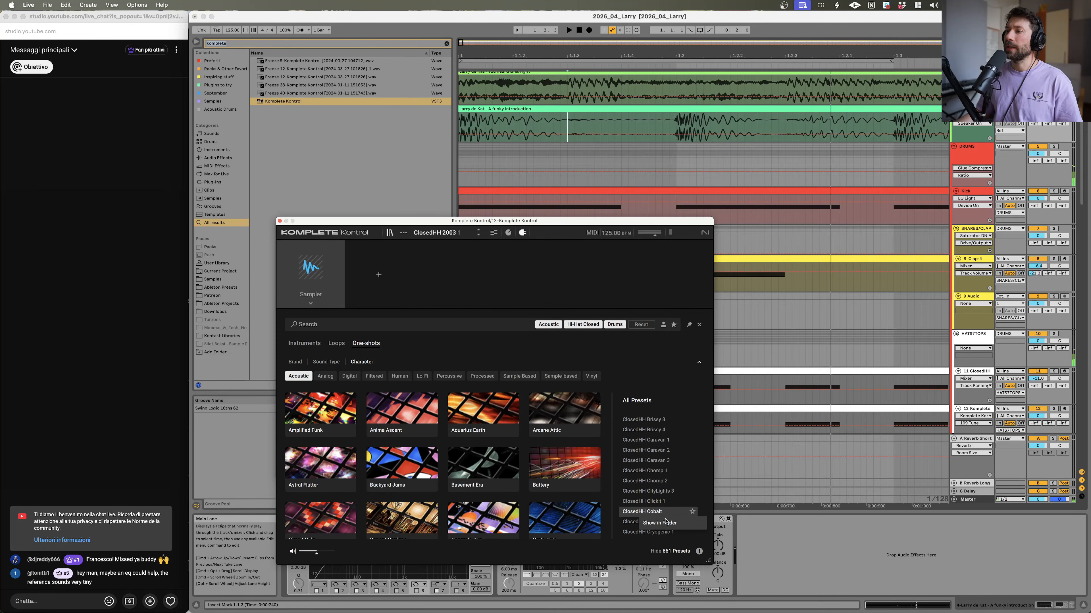
left_click(661, 523)
left_click(883, 542)
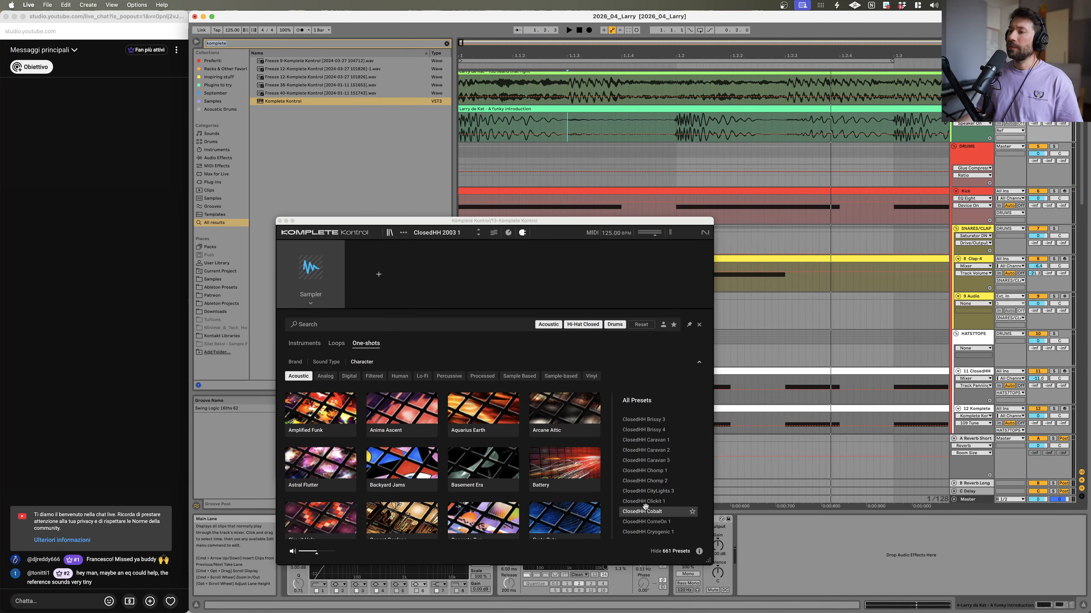
Step: Audition ClosedHH ComeOn 1 and reveal its sample in Finder
left_click(644, 522)
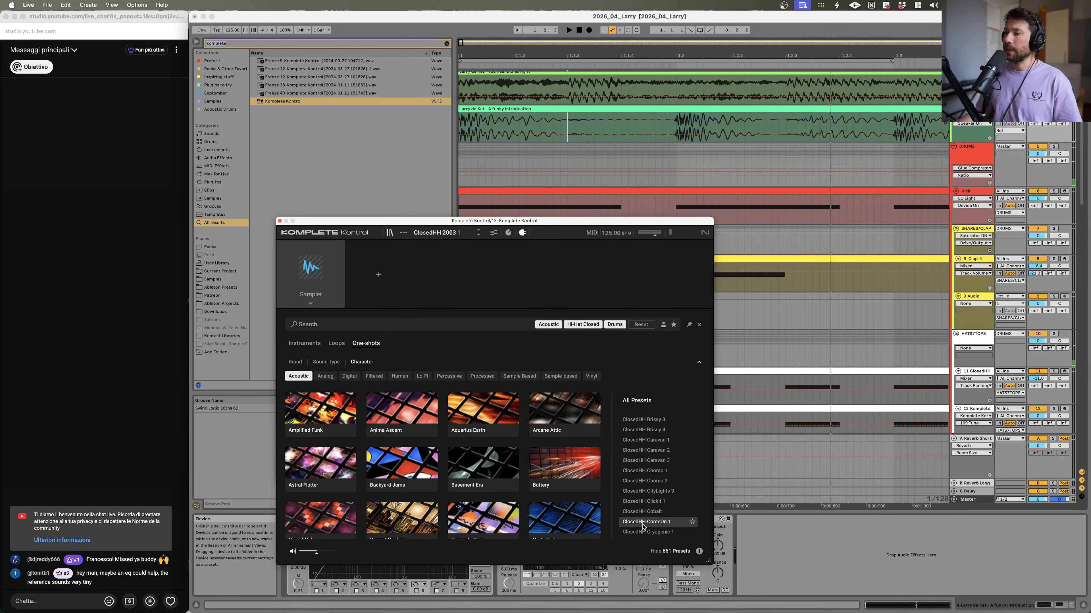
left_click(645, 512)
left_click(648, 522)
right_click(647, 523)
left_click(653, 530)
Step: Audition ClosedHH Cobalt and ClosedHH Cryogenic 1, then reveal the Cryogenic 1 sample in Finder
left_click(643, 510)
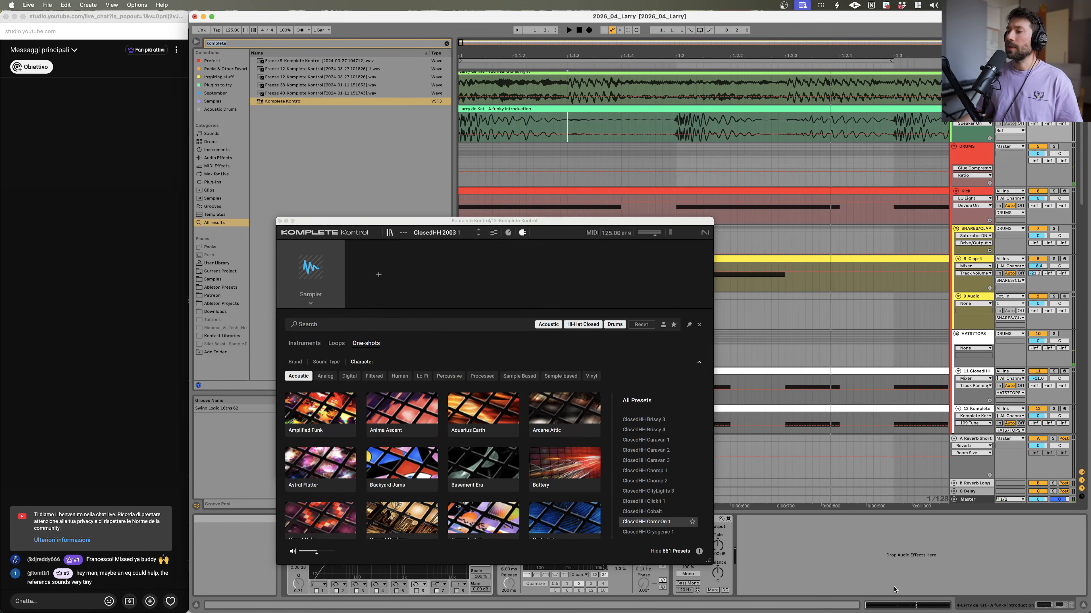
left_click(631, 533)
scroll(631, 534, "down", 1)
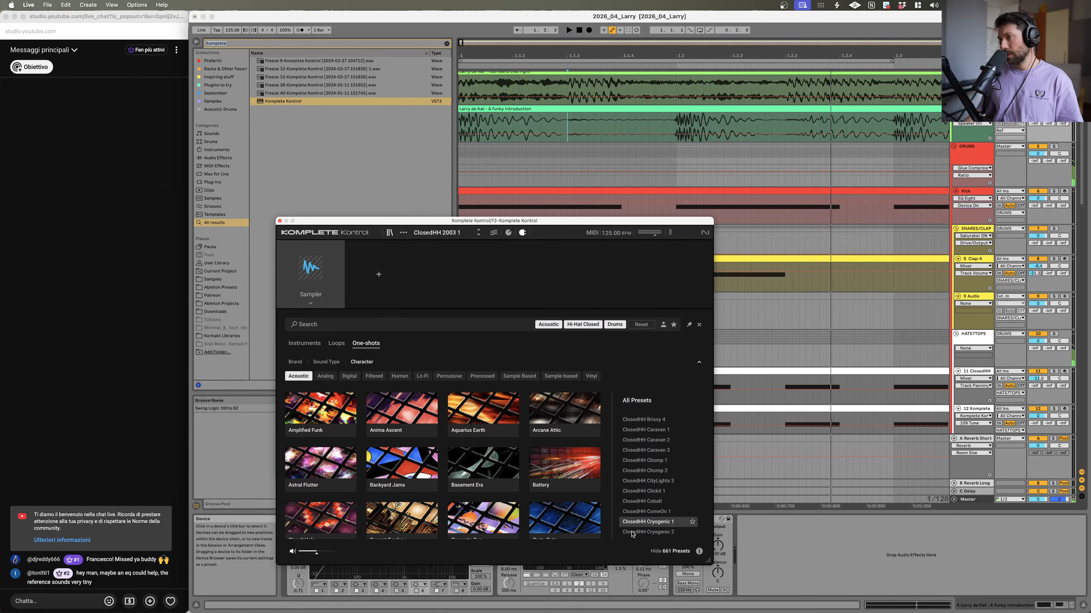
right_click(630, 521)
left_click(652, 528)
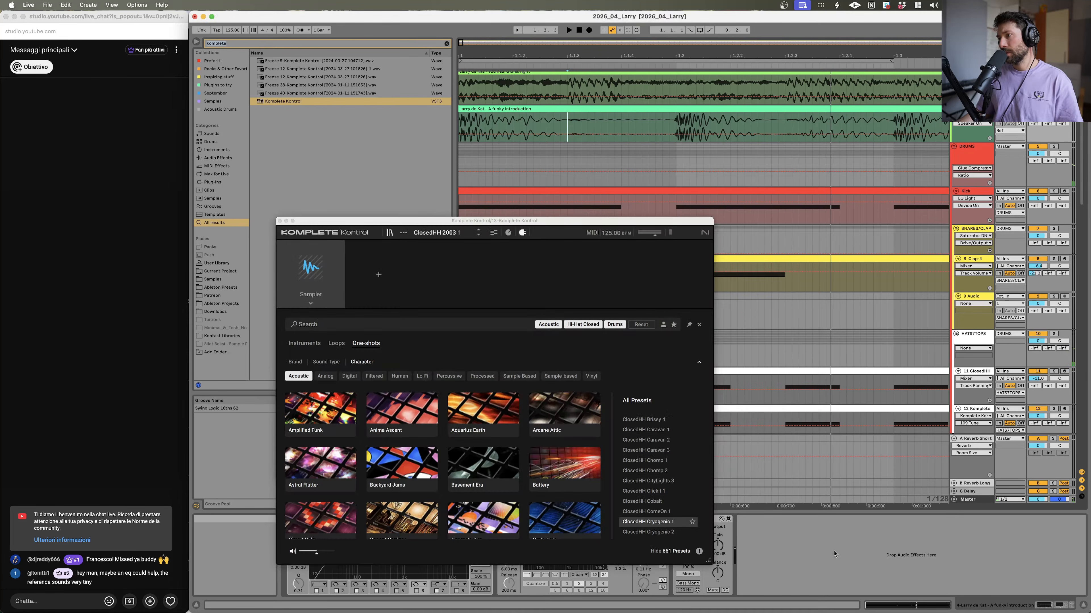
Step: Audition ClosedHH Cryogenic 2 and reveal its sample in Finder
left_click(652, 527)
left_click(654, 533)
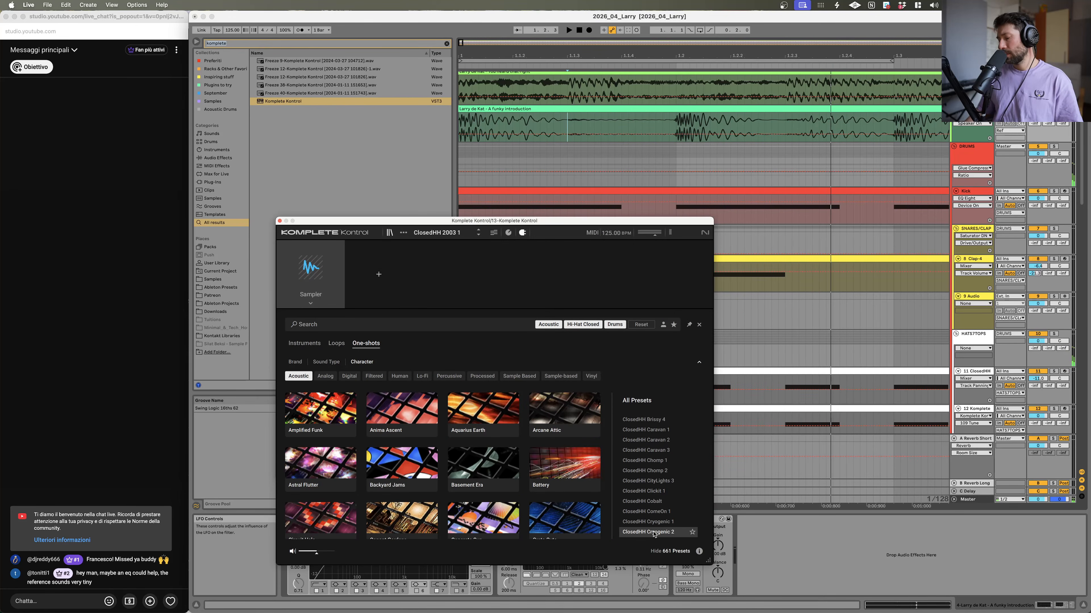
right_click(653, 533)
left_click(654, 541)
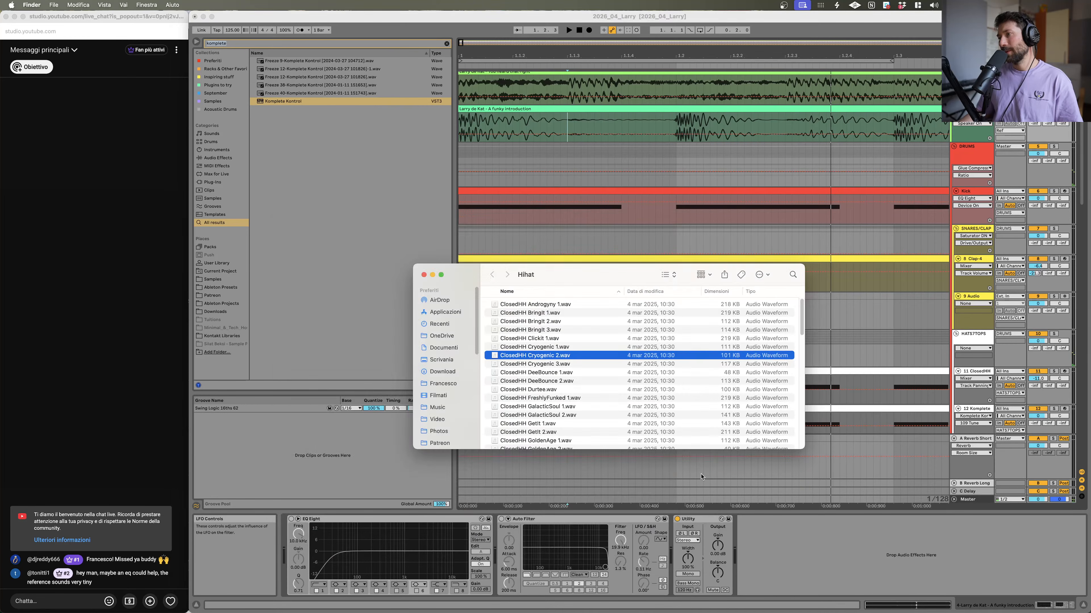
Step: Return to Live and play the reference track from a couple of positions to compare
scroll(662, 514, "down", 1)
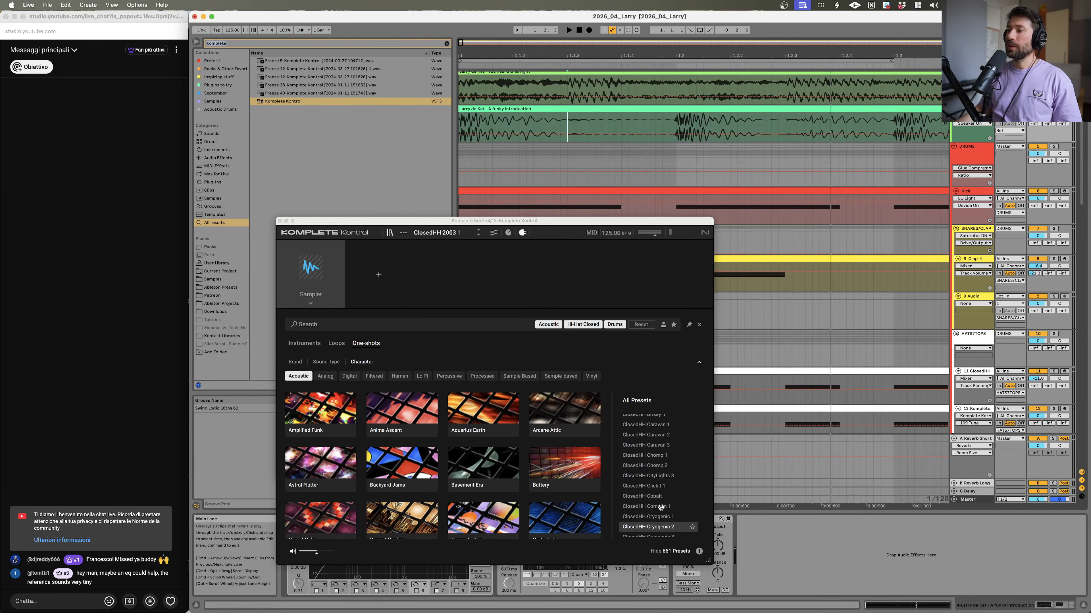
left_click(654, 529)
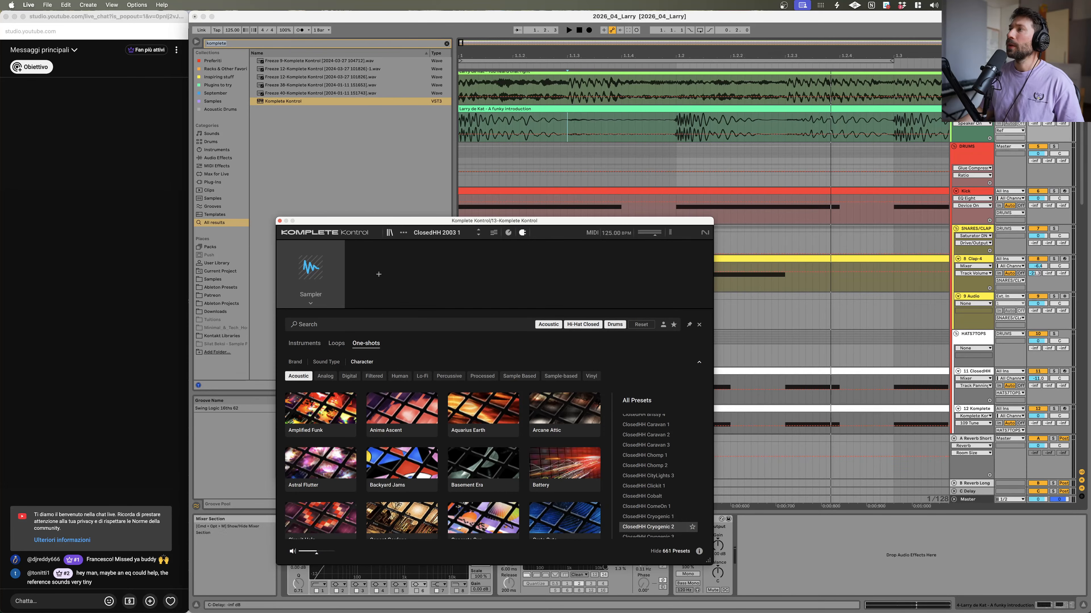
key("space")
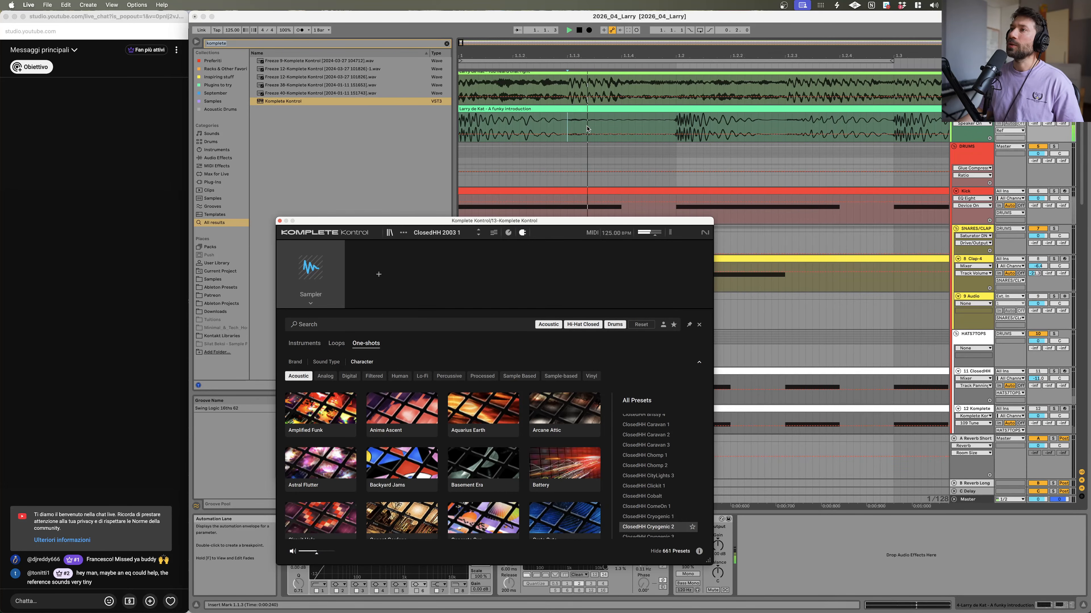
left_click(525, 128)
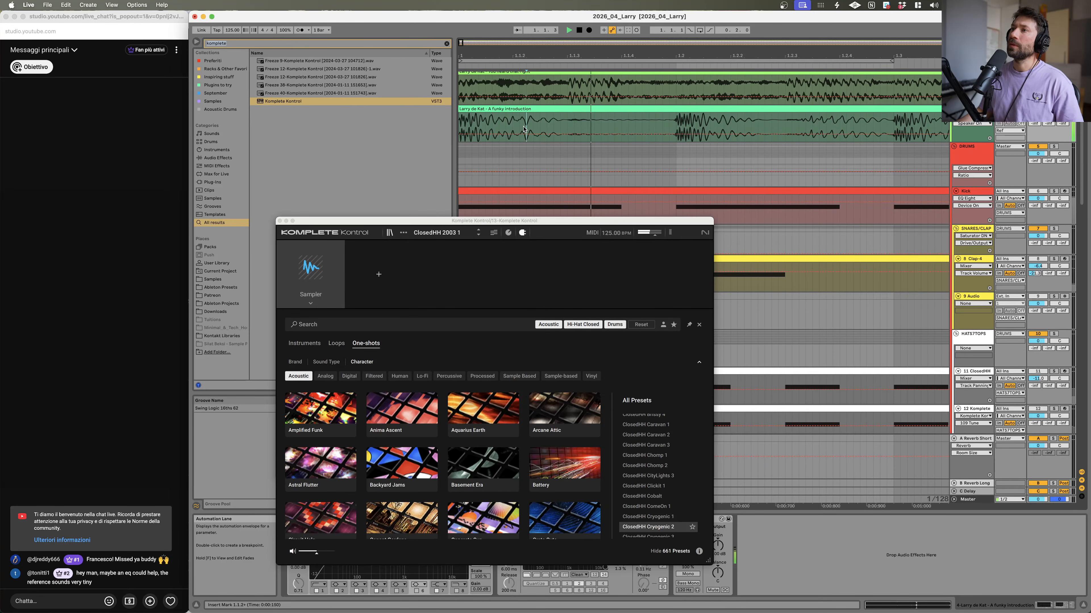
key("space")
left_click(567, 123)
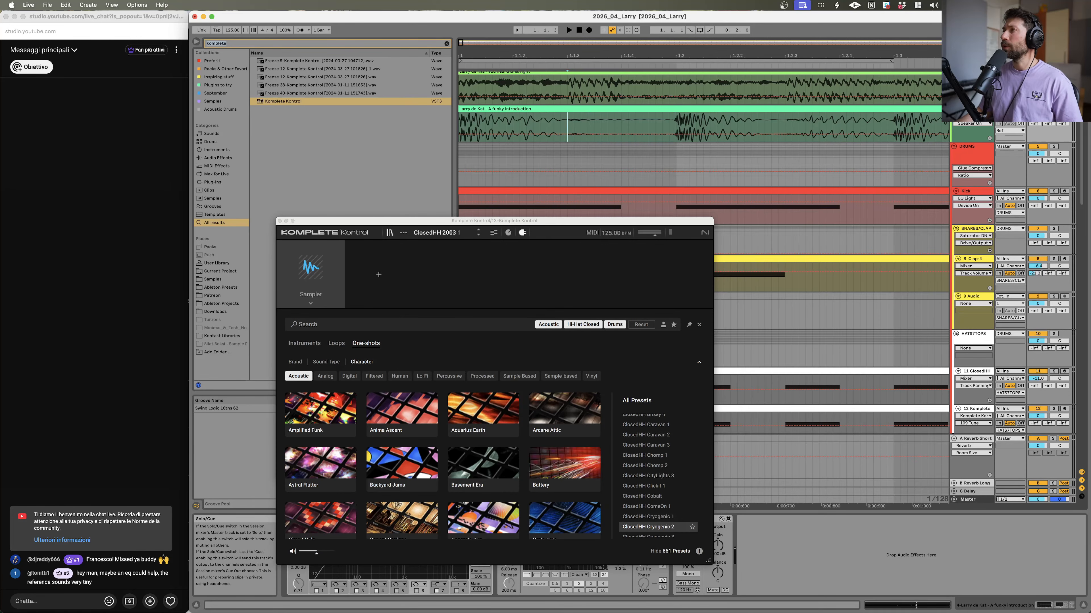
Step: Audition the closed hi-hat presets from ClosedHH Cryogenic 1 through ClosedHH Digitalo
left_click(667, 517)
left_click(667, 528)
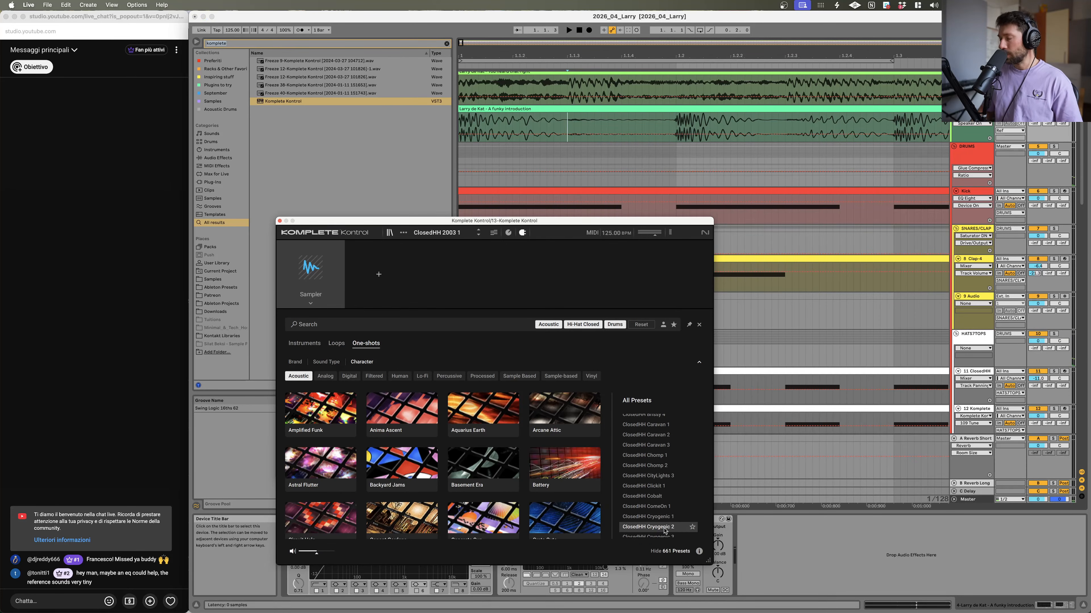
scroll(664, 528, "down", 1)
key("Down")
key("Down")
key("Down")
key("Down")
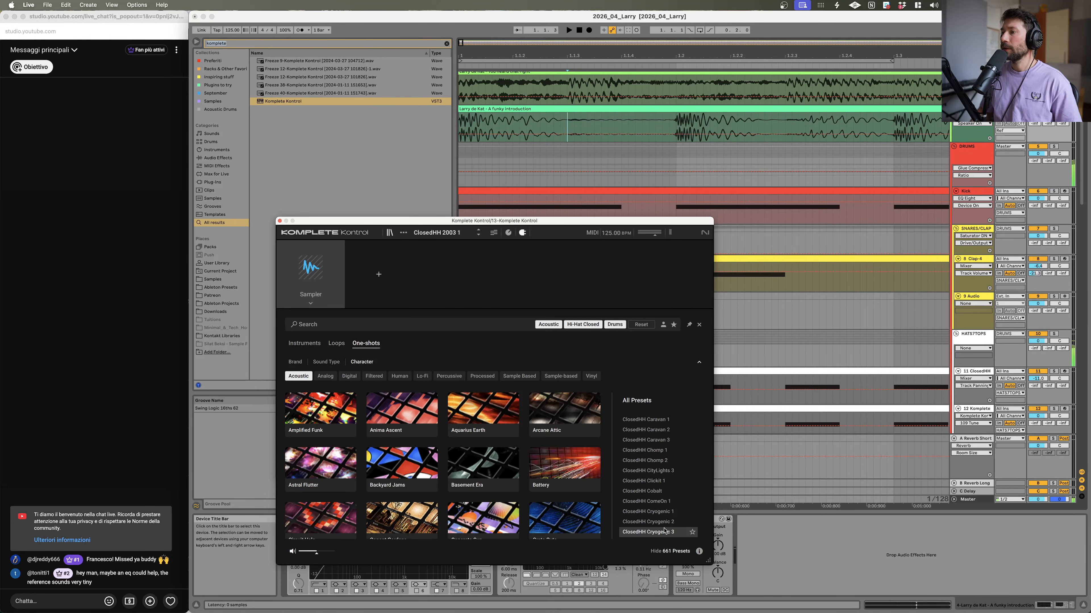
key("Up")
key("Up")
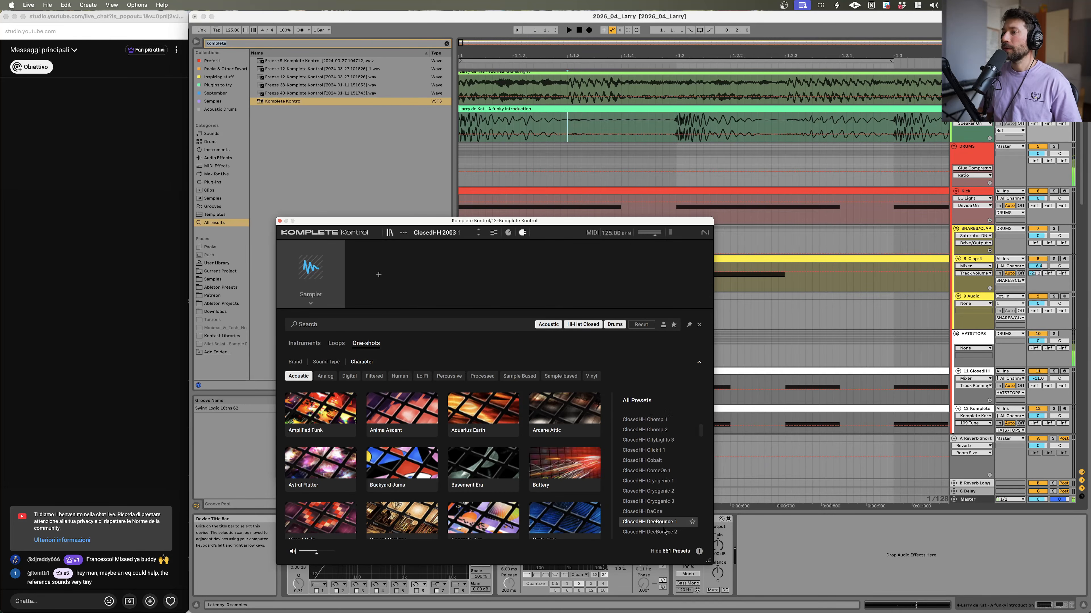
key("Down")
key("Down")
key("Down")
key("Down")
key("Down")
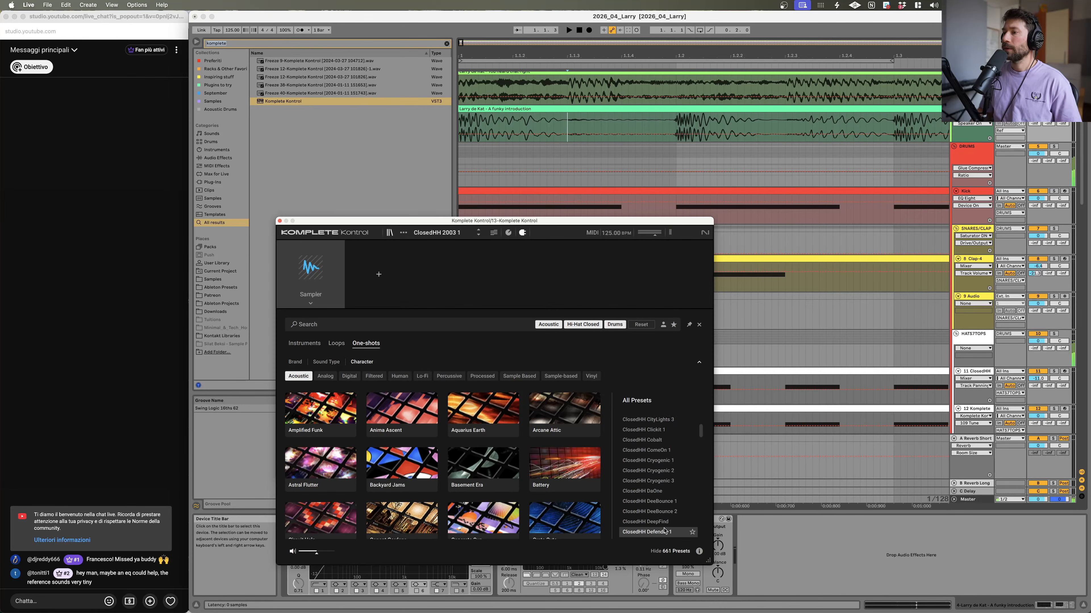
key("Up")
key("Up")
key("Down")
key("Down")
key("Down")
key("Down")
key("Down")
key("Down")
key("Down")
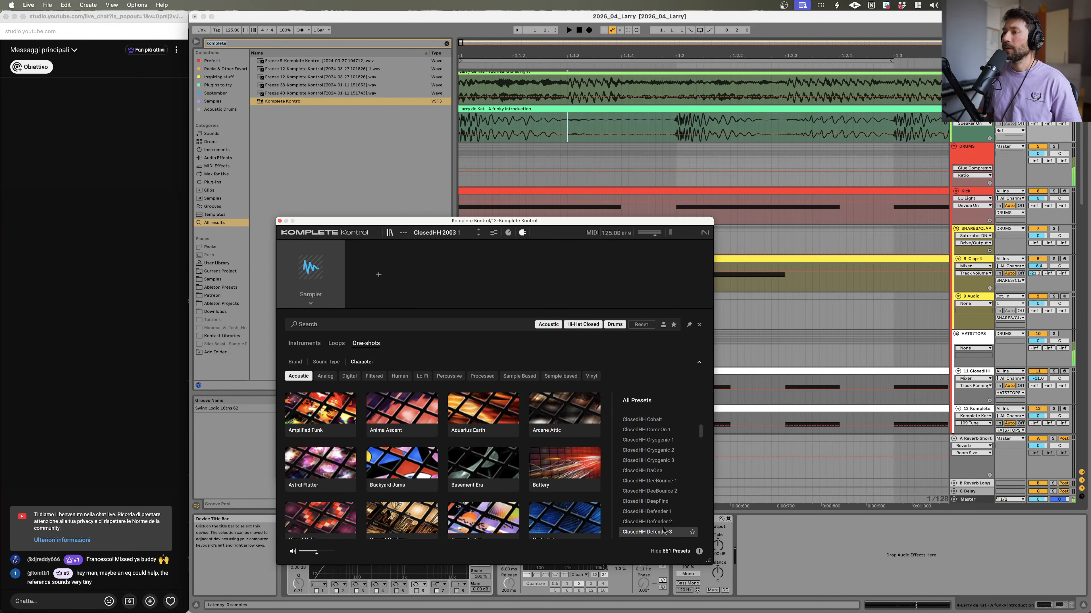
key("Up")
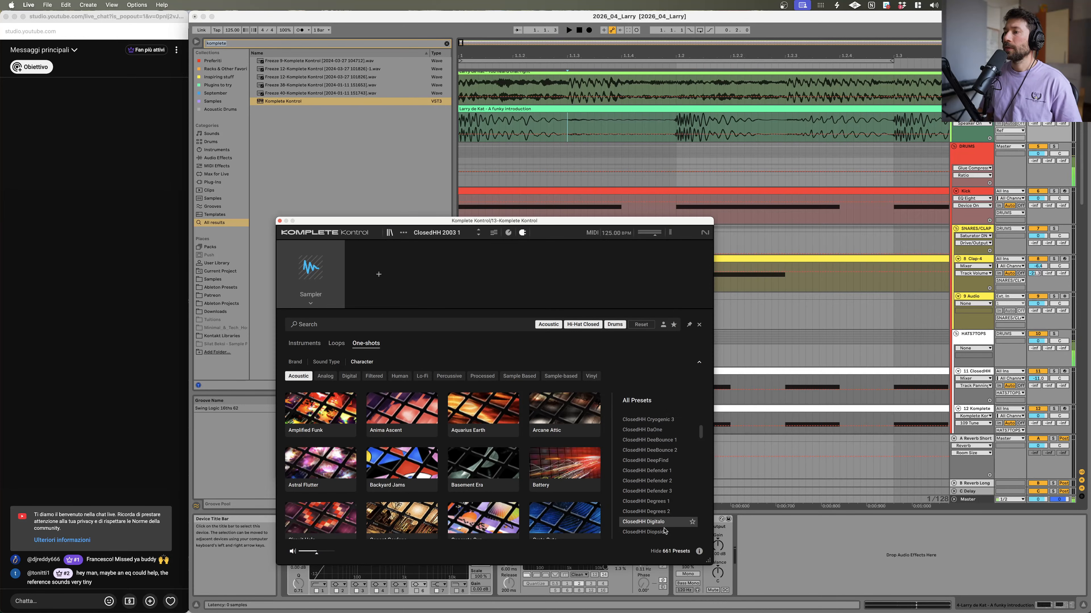
Step: Reveal the ClosedHH Digitalo sample in Finder and return to Live
right_click(664, 526)
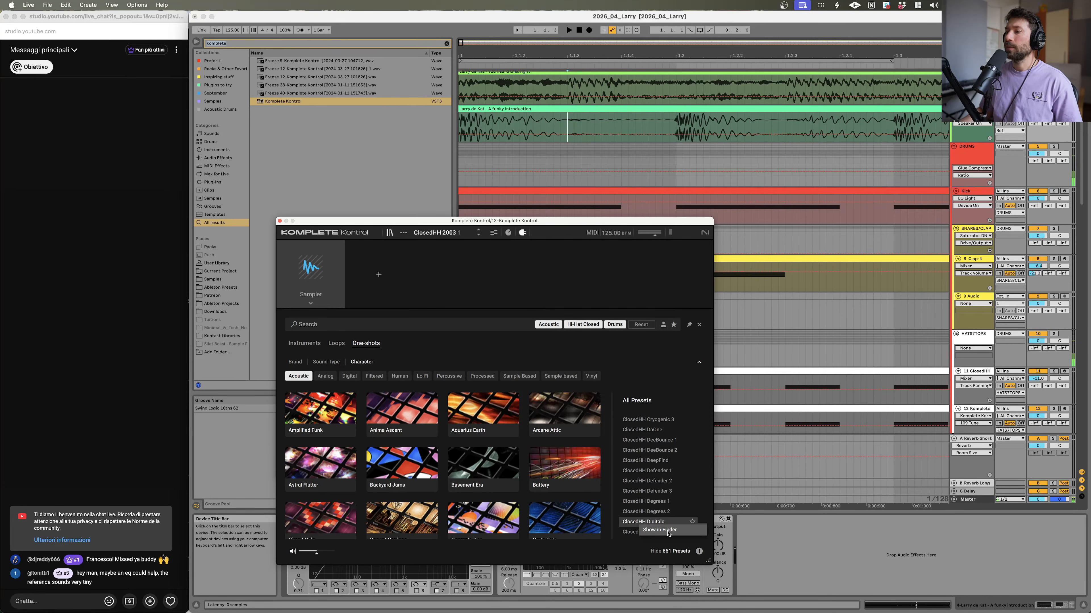
left_click(668, 533)
left_click(870, 564)
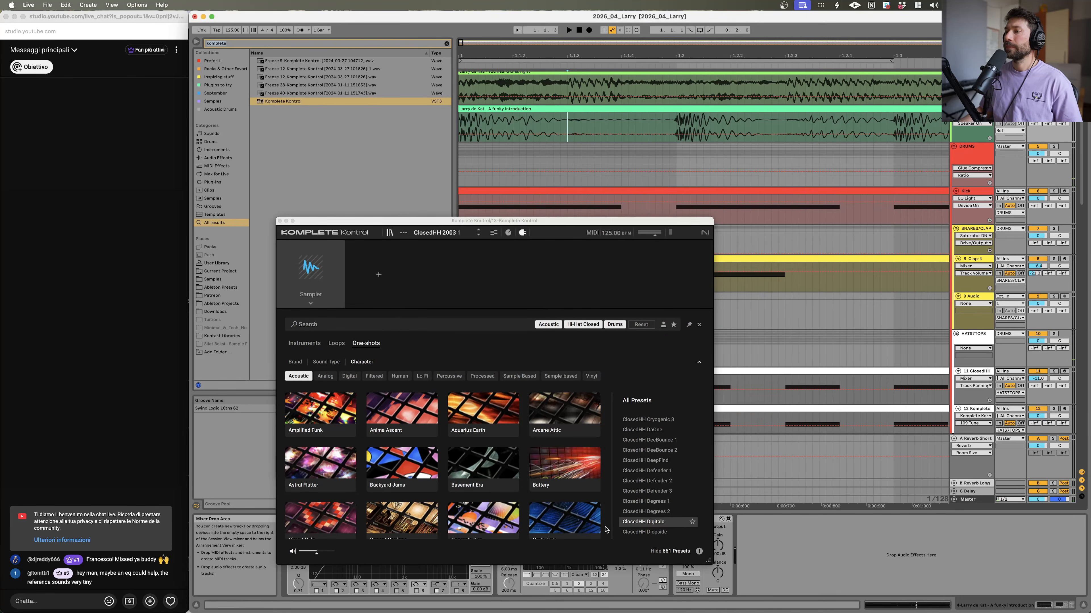
Step: Reveal the ClosedHH Dogside sample in Finder and return to Live
right_click(640, 532)
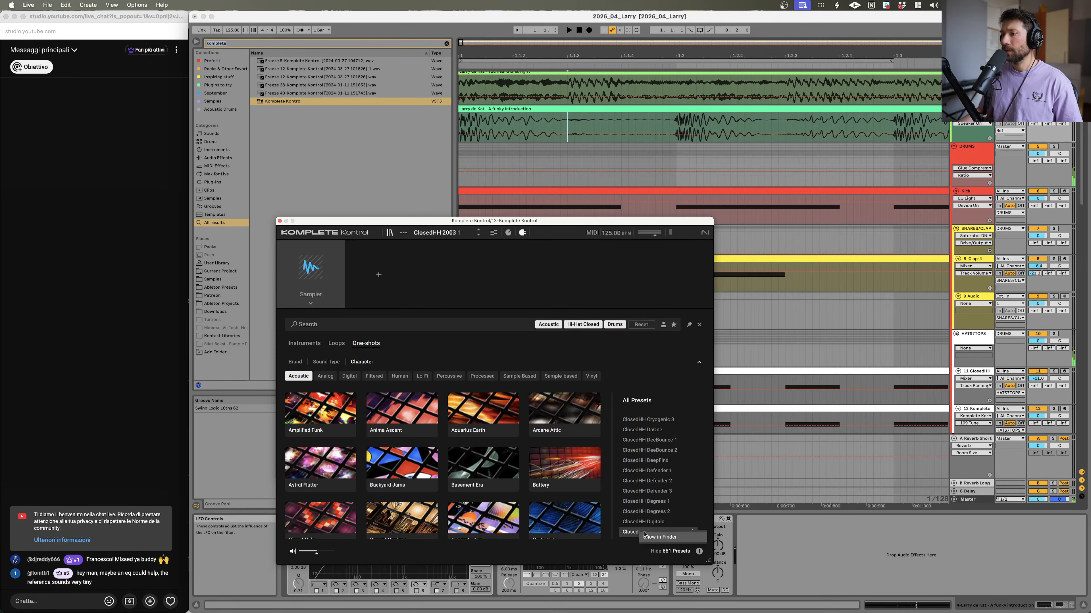
left_click(646, 538)
left_click(798, 546)
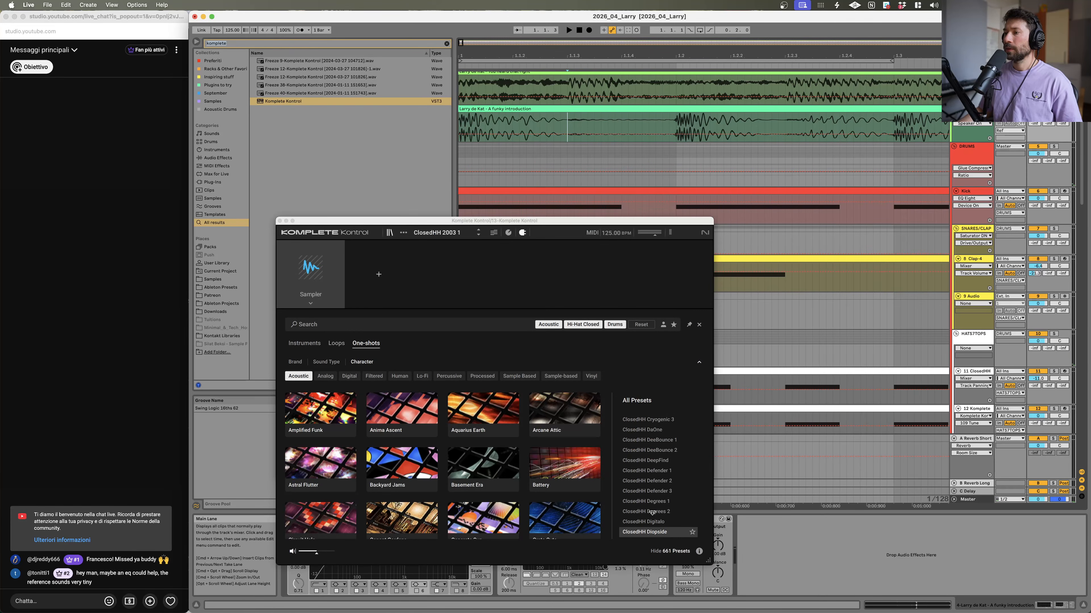
Step: Scroll through and audition the closed hi-hat presets from the Dragon series down to ClosedHH DrumSum 1
scroll(656, 533, "down", 1)
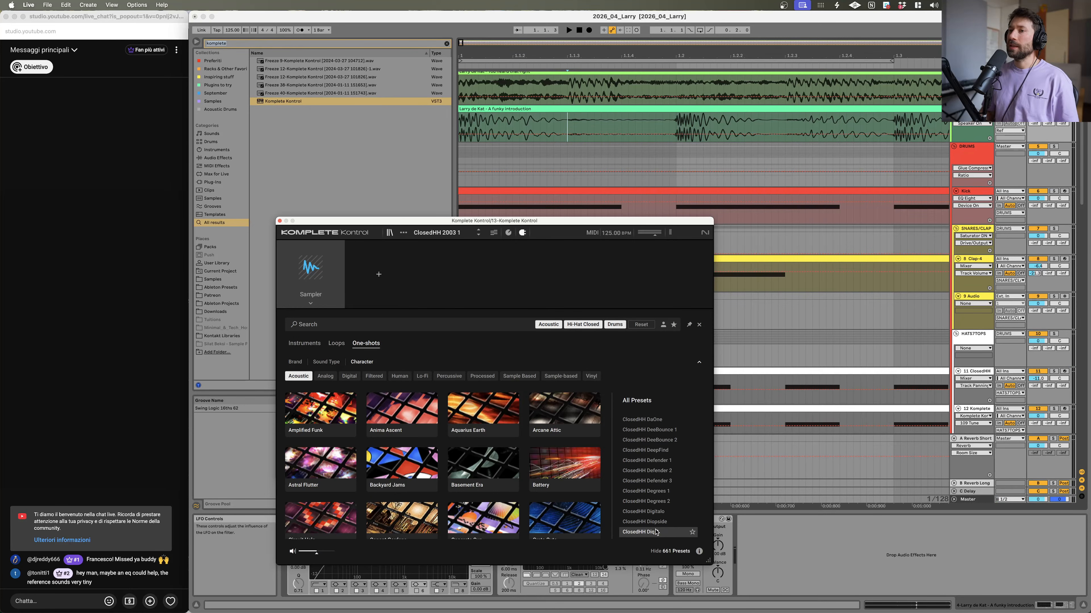
scroll(655, 533, "down", 1)
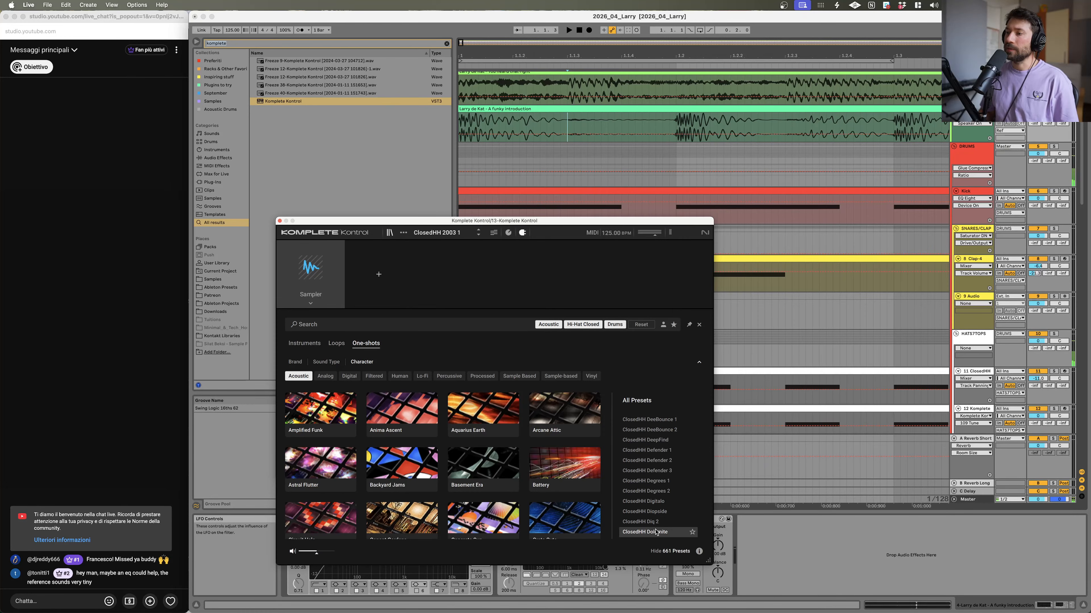
scroll(656, 533, "down", 2)
key("Up")
key("Up")
key("Down")
key("Up")
key("Down")
key("Up")
key("Down")
key("Up")
key("Down")
key("Up")
key("Down")
key("Down")
key("Down")
key("Down")
key("Down")
key("Down")
key("Down")
key("Down")
key("Down")
key("Down")
key("Down")
key("Down")
key("Down")
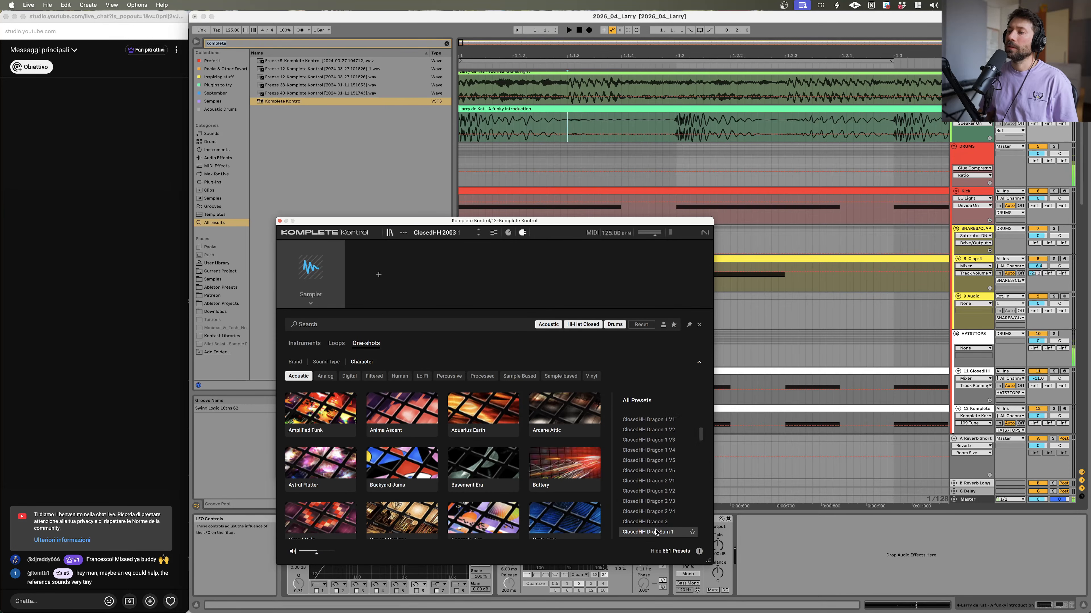
key("Up")
key("Down")
key("Up")
Step: Reveal the ClosedHH DrumSum 1 sample in Finder and return to Live
right_click(659, 524)
left_click(663, 529)
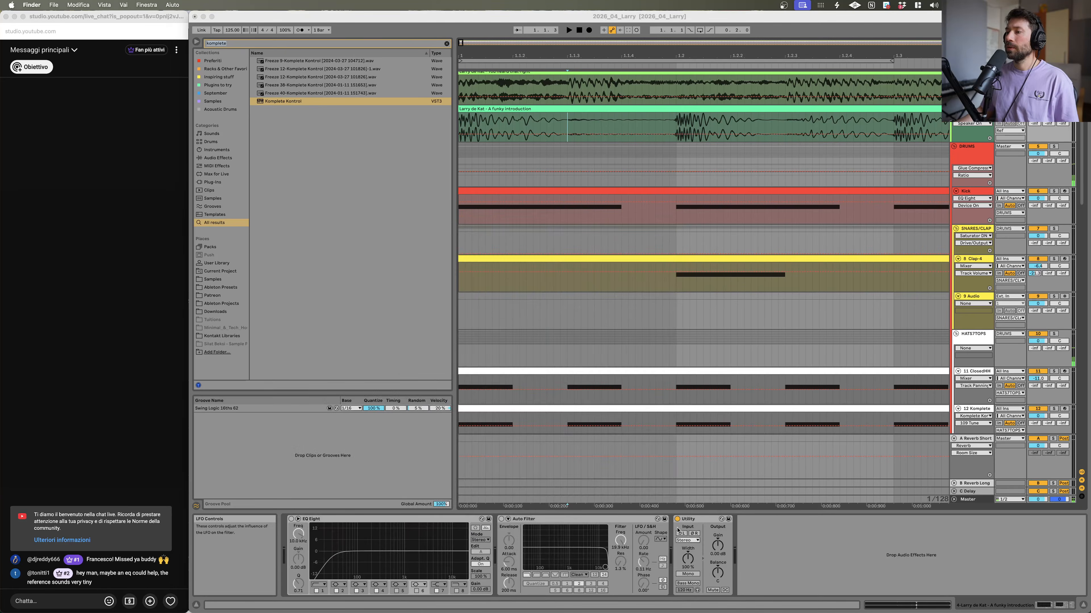
left_click(926, 579)
Step: Select ClosedHH DrumSum 2, reveal its sample in Finder and return to Live
left_click(658, 532)
right_click(669, 534)
left_click(685, 543)
left_click(684, 543)
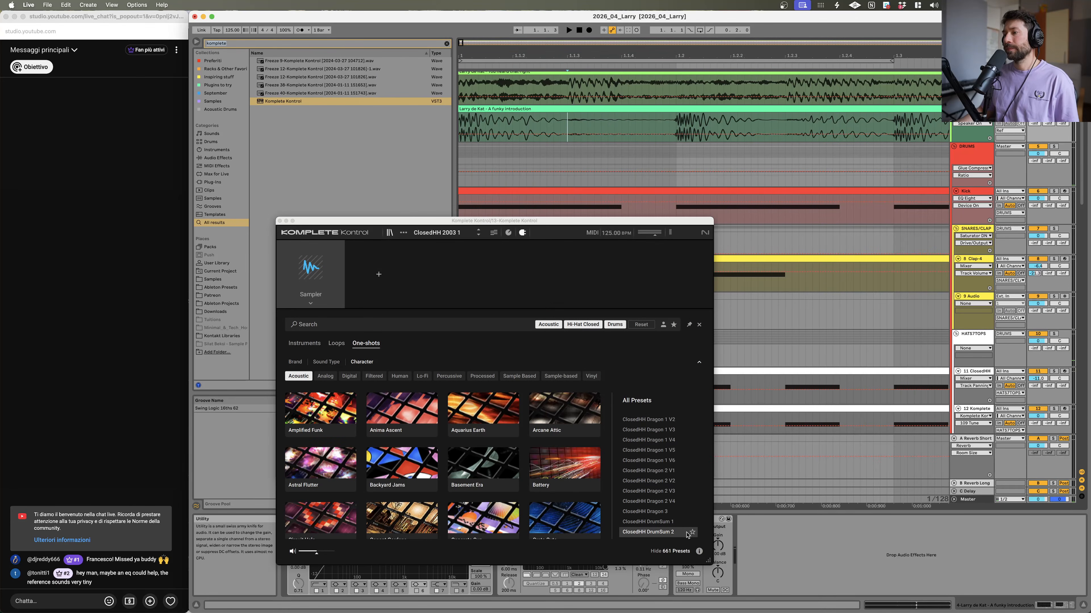
left_click(635, 533)
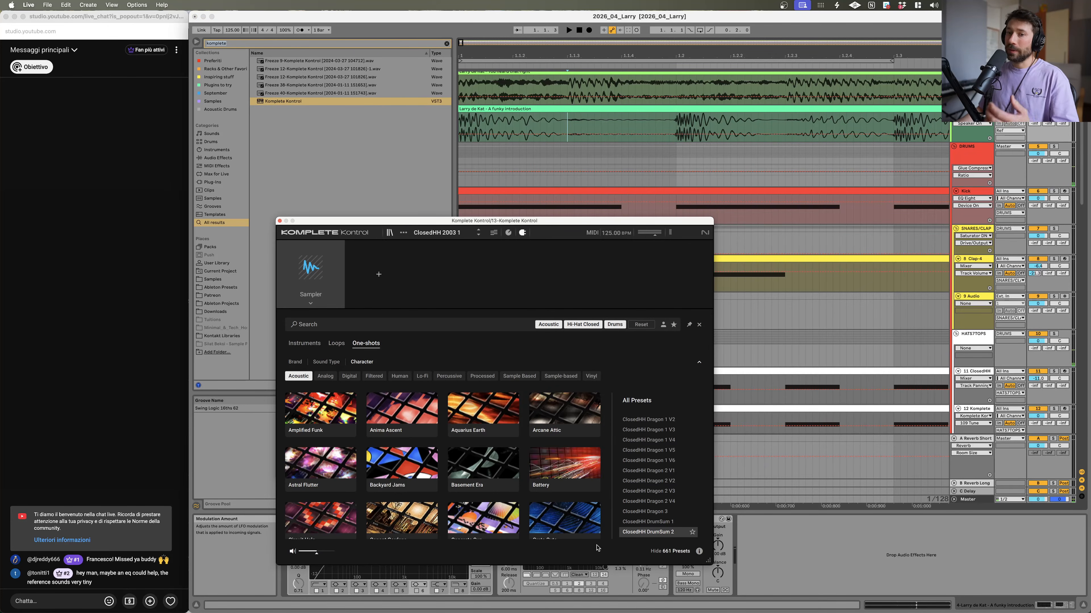
Step: Audition presets from ClosedHH DrumSum 3 through the DubRemix 2 variations
scroll(654, 538, "down", 3)
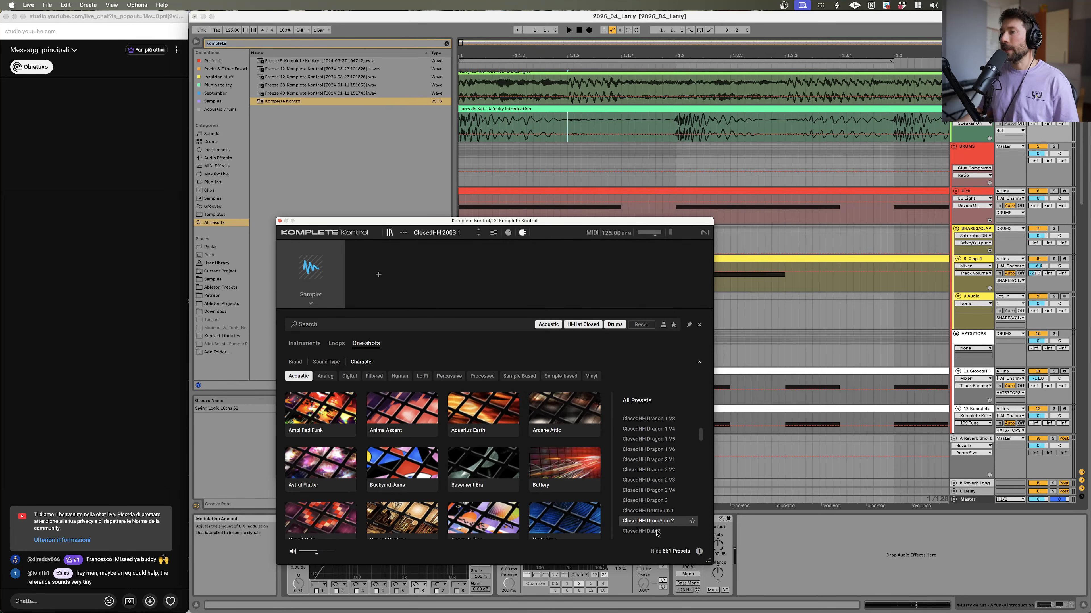
key("Down")
key("Down")
key("Down")
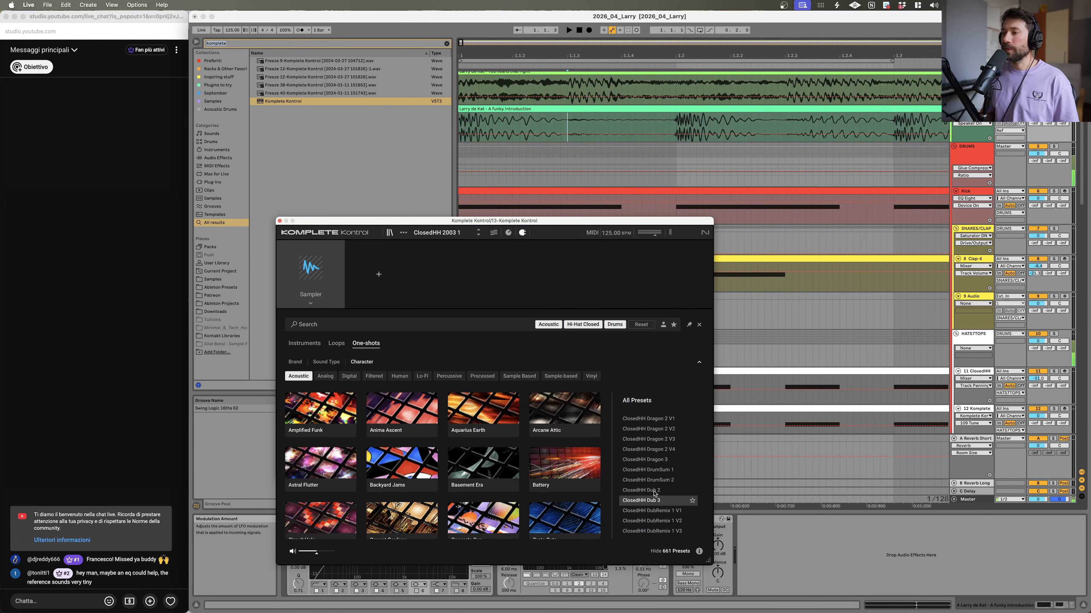
key("Down")
key("Down")
key("Down")
key("Down")
key("Down")
key("Down")
key("Down")
key("Down")
key("Down")
key("Down")
key("Down")
key("Down")
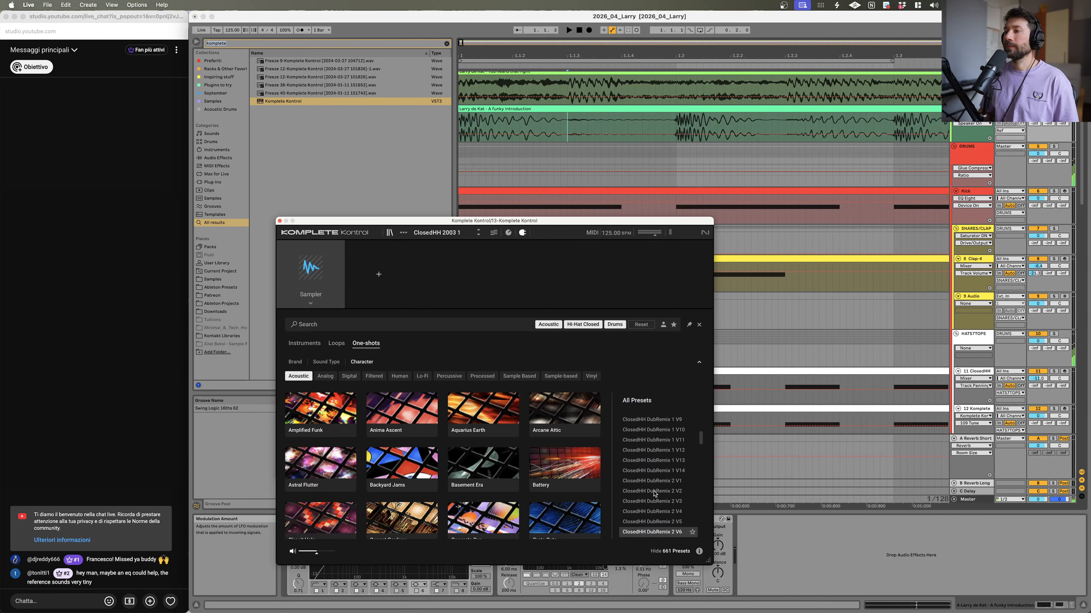
key("Up")
key("Up")
key("Down")
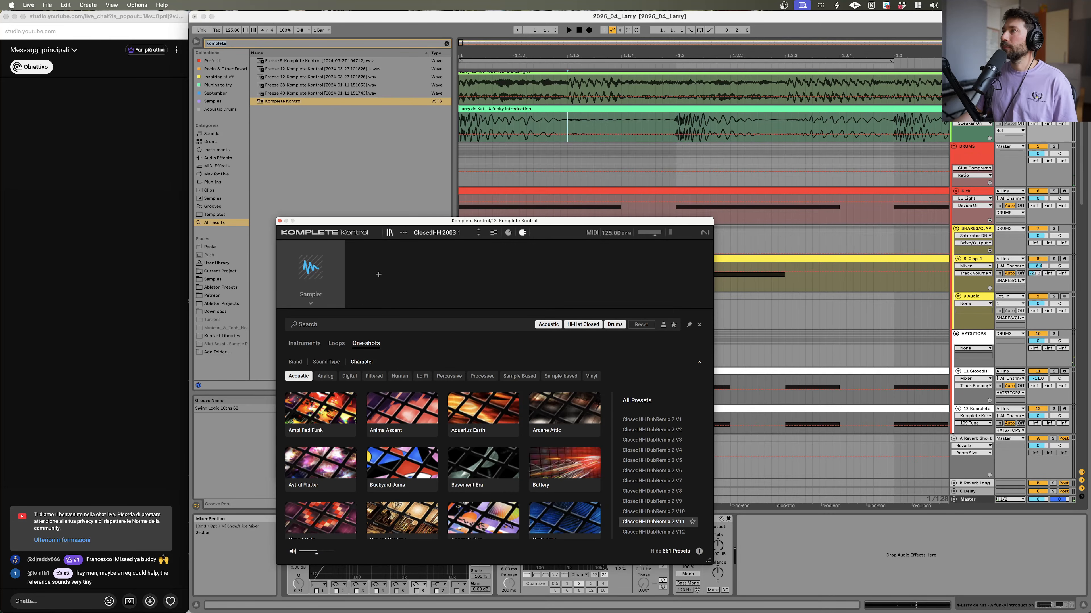
Step: Play the arrangement while comparing ClosedHH DubRemix 2 V10 and V11
left_click(1053, 109)
key("space")
left_click(640, 524)
left_click(646, 512)
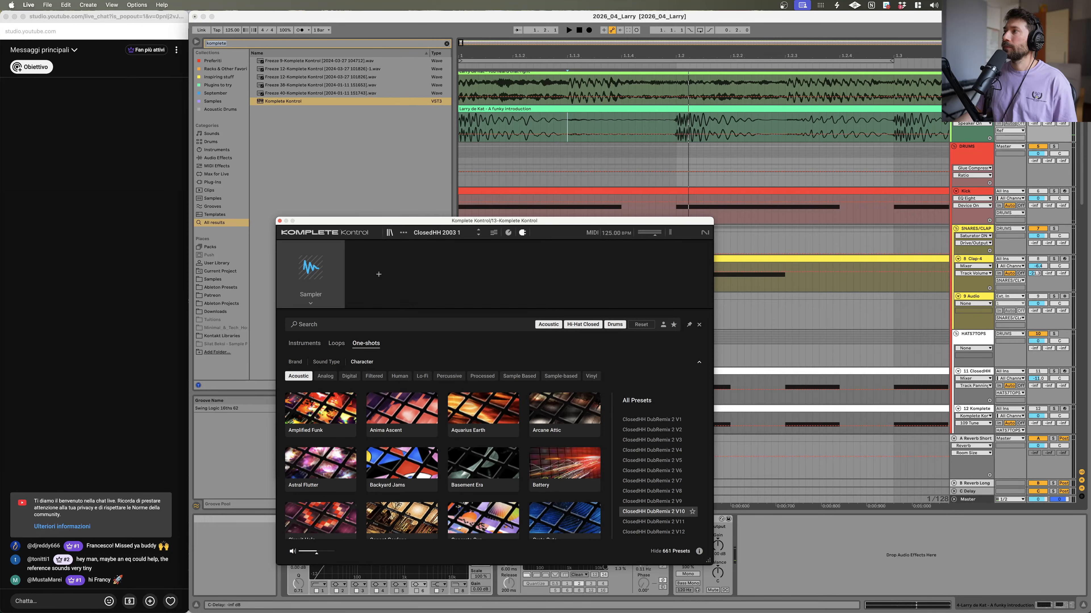
left_click(646, 523)
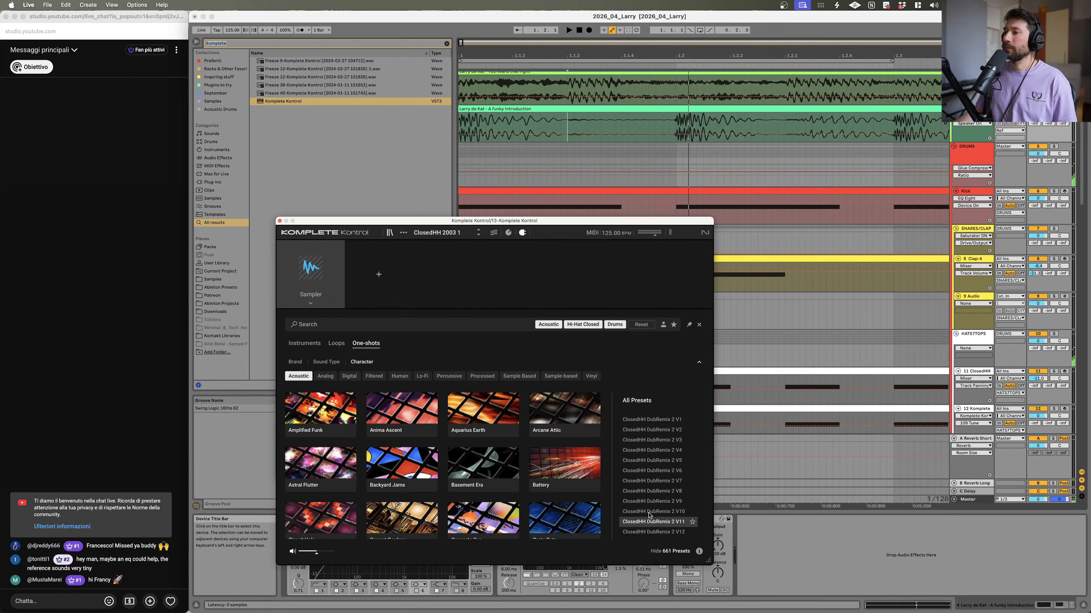
Step: Reveal the ClosedHH DubRemix 2 V11 sample in Finder, then select DubRemix 2 V13
right_click(641, 522)
left_click(661, 528)
left_click(696, 518)
left_click(649, 534)
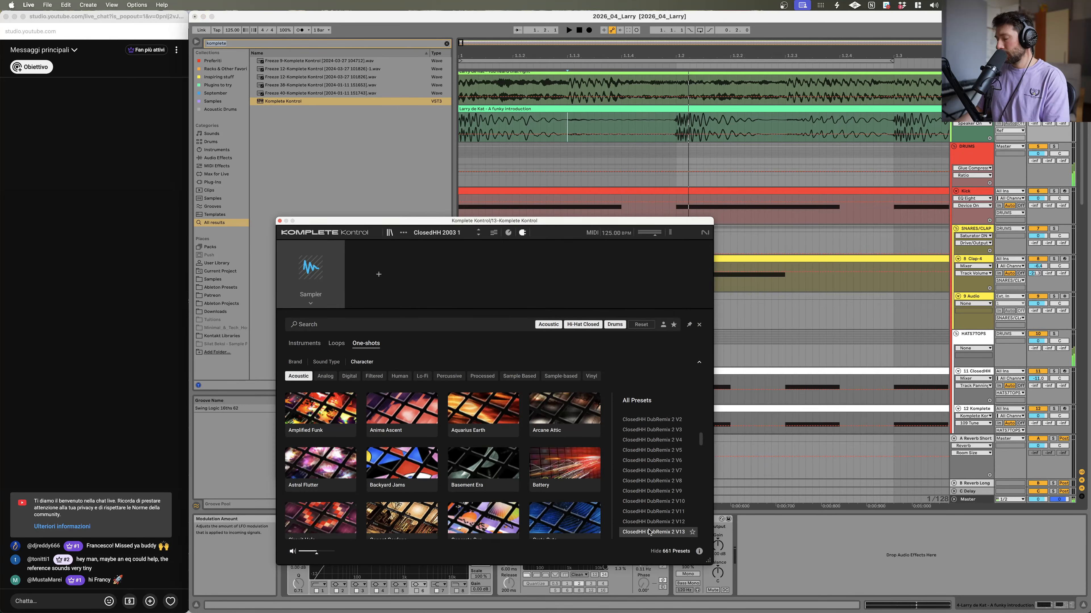
Step: Reveal the ClosedHH DubRemix 2 V12 sample in Finder
right_click(659, 513)
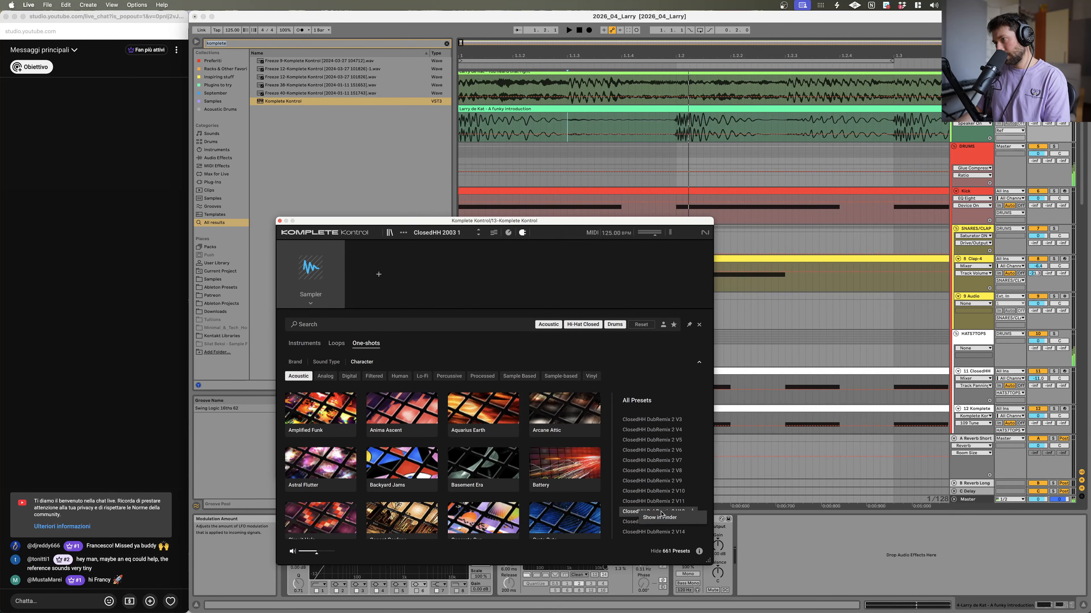
left_click(665, 519)
left_click(665, 519)
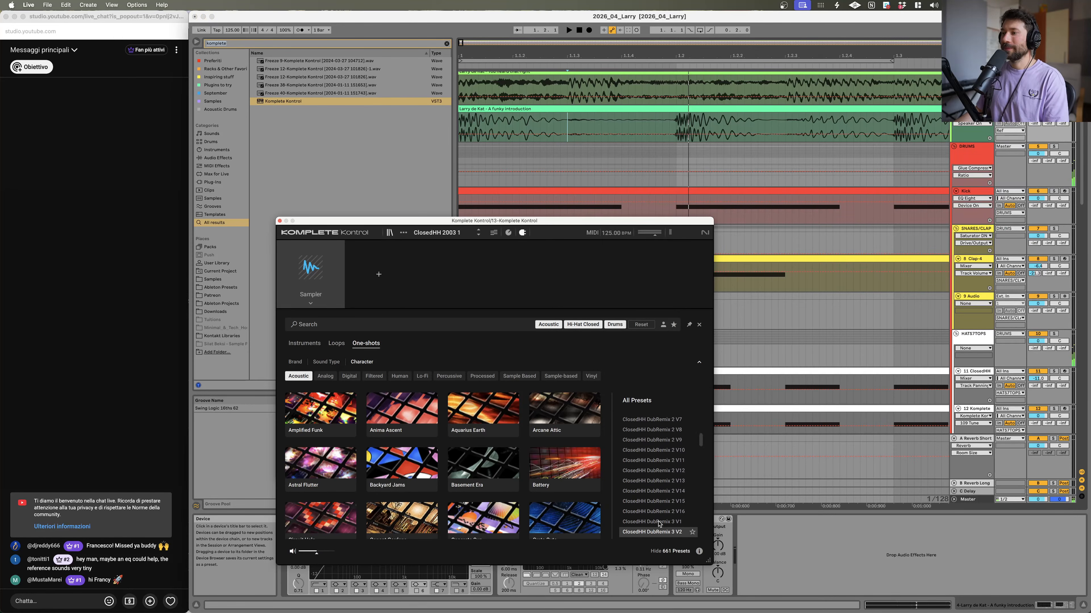
Step: Reveal the ClosedHH DubRemix 3 V1 sample in Finder and return to Live
right_click(660, 523)
left_click(664, 527)
left_click(841, 552)
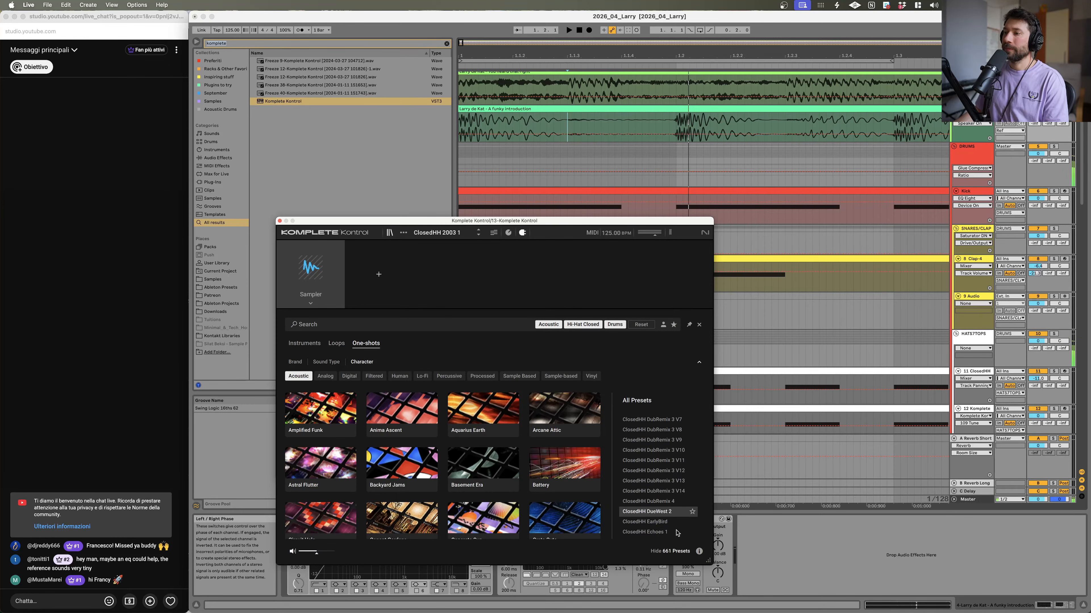
Step: Reveal the ClosedHH DustWest 2 sample in Finder, then select ClosedHH EarlyBird
right_click(664, 522)
left_click(664, 528)
left_click(664, 524)
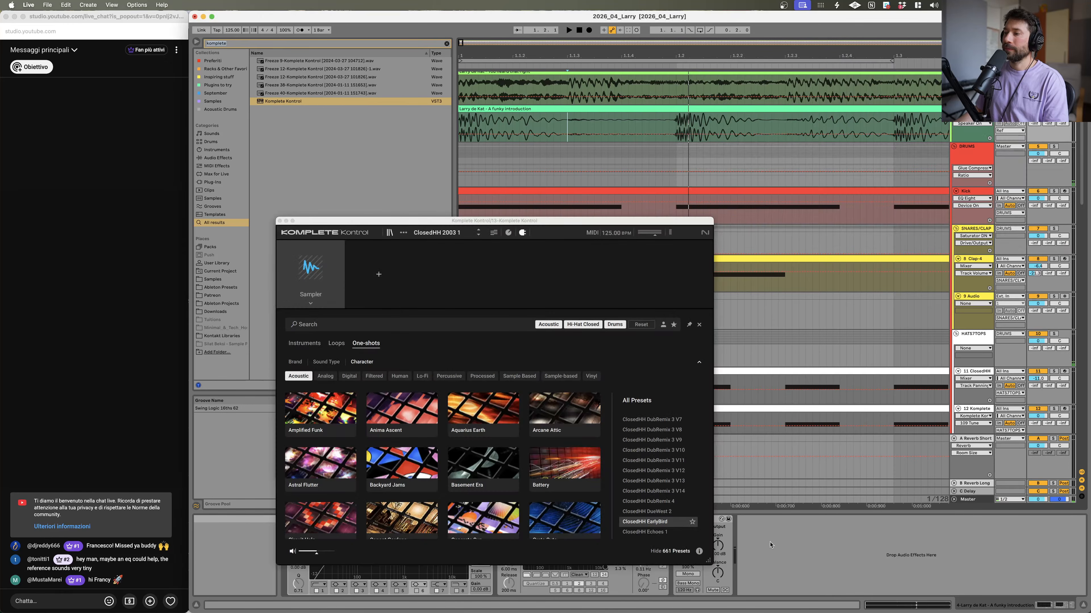
Step: Audition the presets from ClosedHH EarlyBird down to ClosedHH Echoes 2
key("Down")
key("Down")
key("Down")
key("Down")
key("Down")
key("Down")
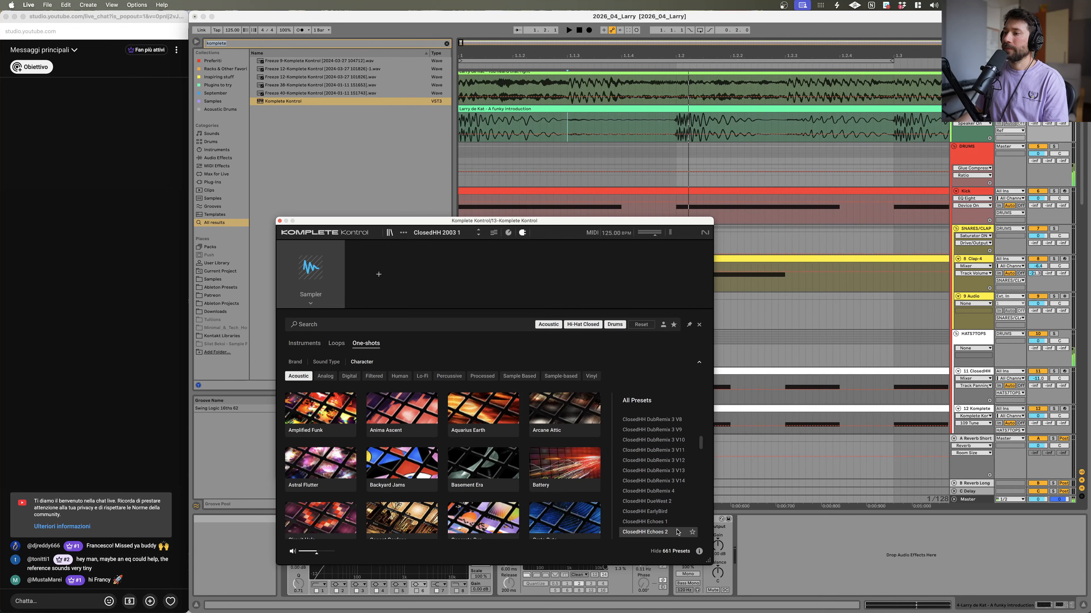
Step: Audition the presets from ClosedHH Echoes 2 down through the ClosedHH Elektro 1 variations
key("Down")
key("Down")
key("Down")
key("Down")
key("Down")
key("Down")
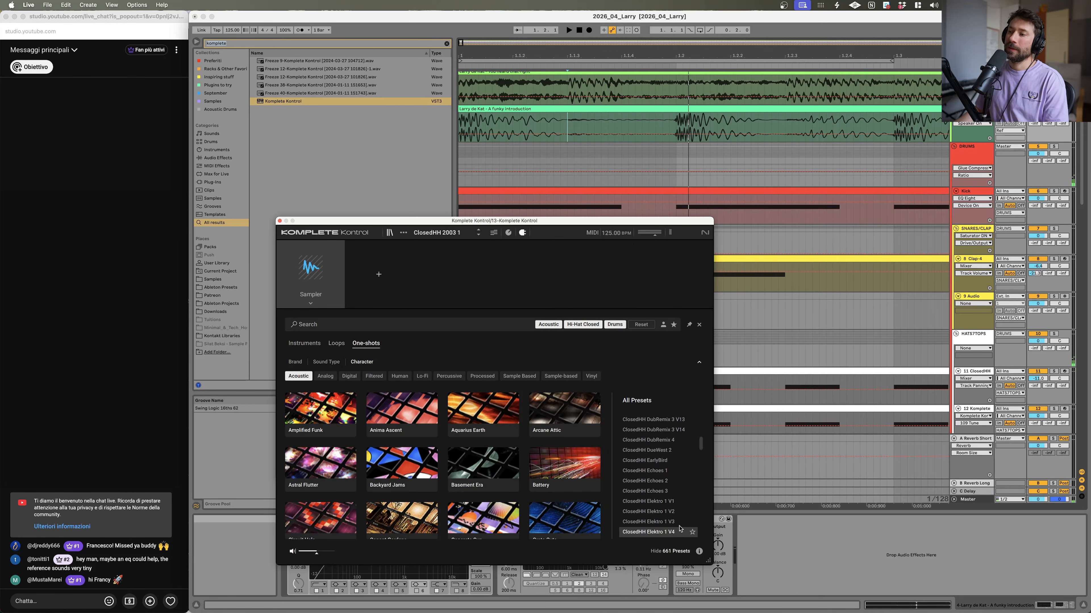
key("Down")
key("Down")
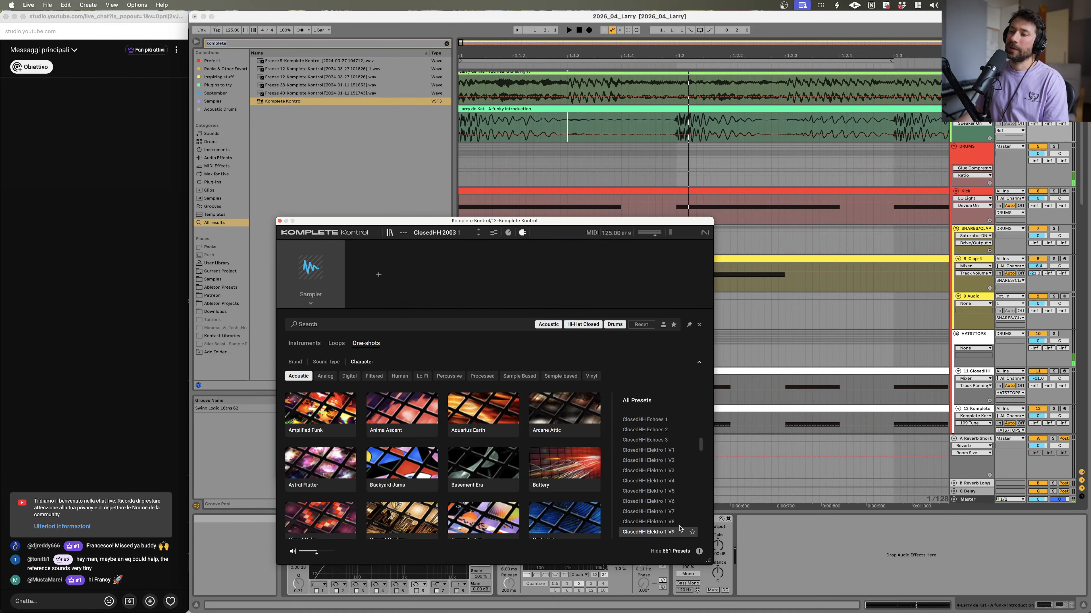
key("Up")
key("Up")
key("Up")
key("Up")
key("Up")
key("Up")
key("Up")
key("Up")
key("Up")
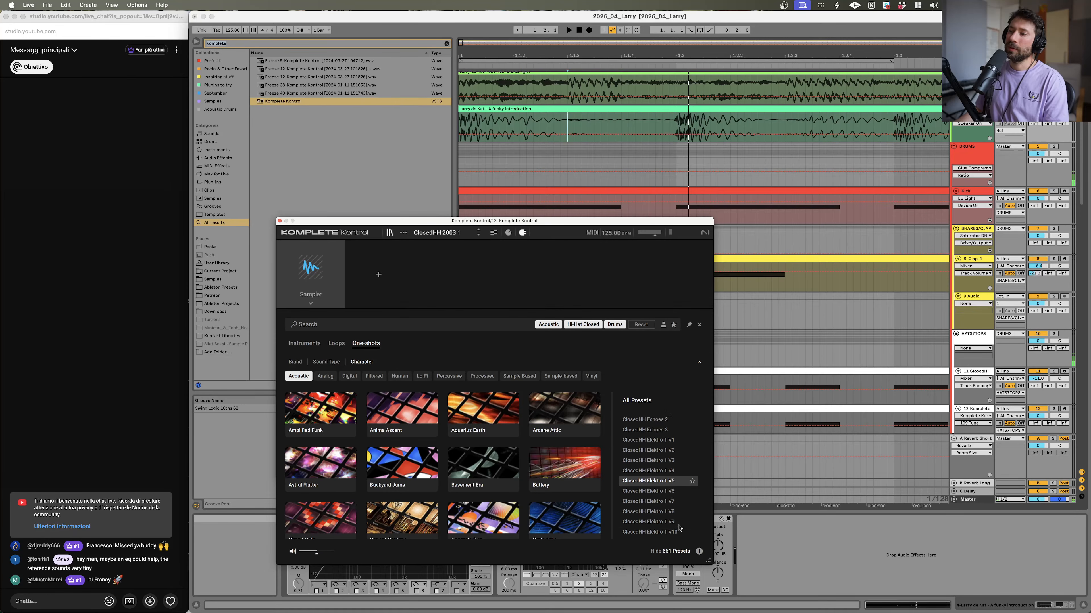
key("Down")
key("Down")
key("Down")
key("Down")
key("Down")
key("Down")
Step: Reveal the ClosedHH Elektro 1 V1 sample in Finder and scroll through the HiHat folder
right_click(661, 443)
left_click(674, 449)
scroll(800, 175, "down", 4)
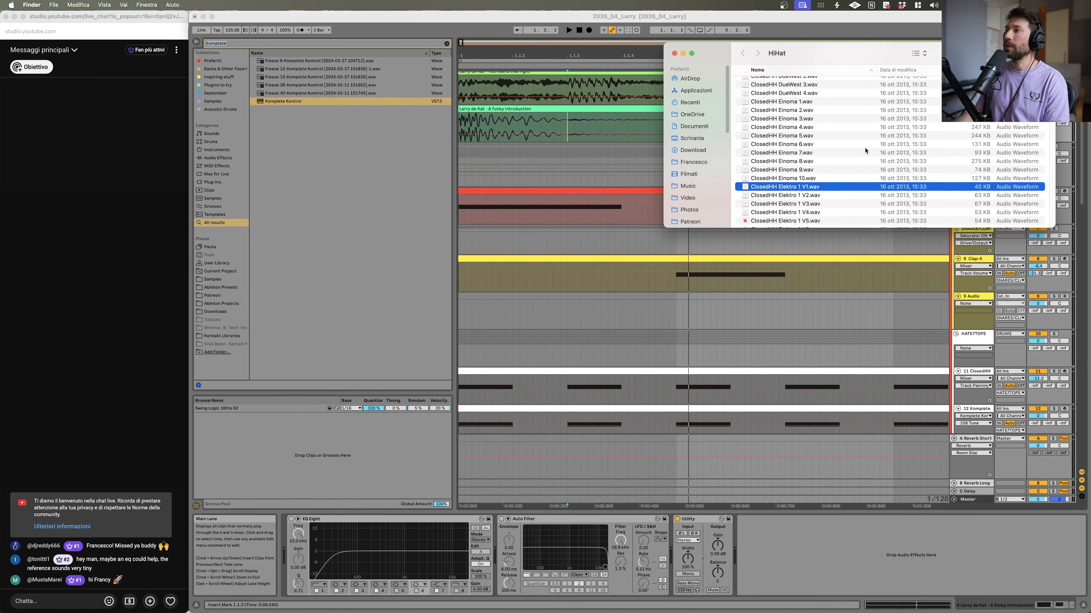
scroll(799, 175, "down", 5)
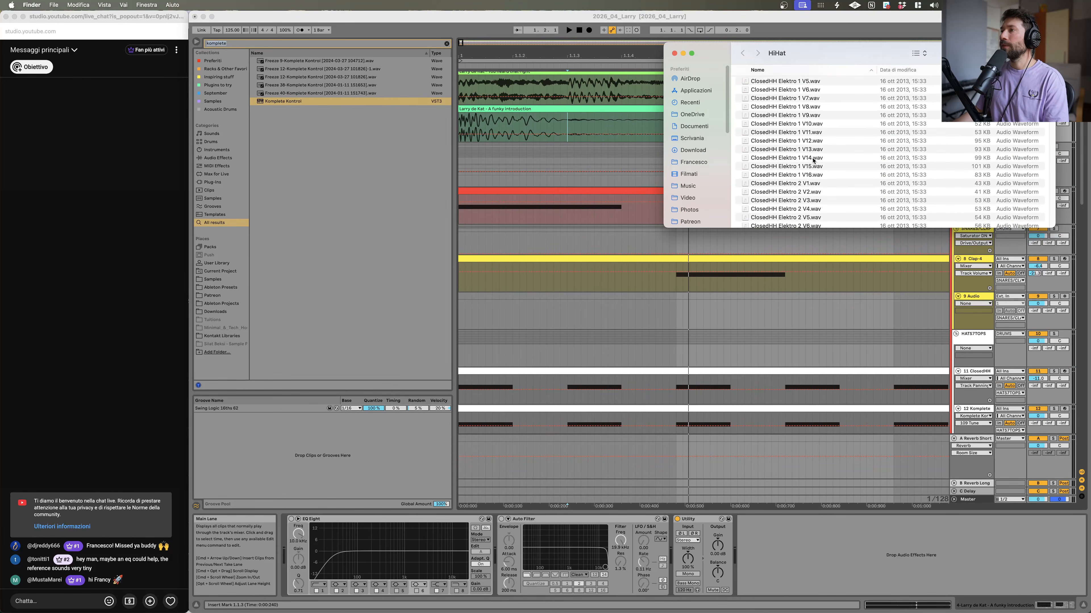
Step: Preview ClosedHH Elektro 2 V1 and the Elektro 1 samples above it in Quick Look, then close the preview
left_click(801, 184)
key("Up")
key("Up")
key("Up")
key("Up")
key("Up")
key("Up")
key("Up")
key("Up")
key("Up")
key("Up")
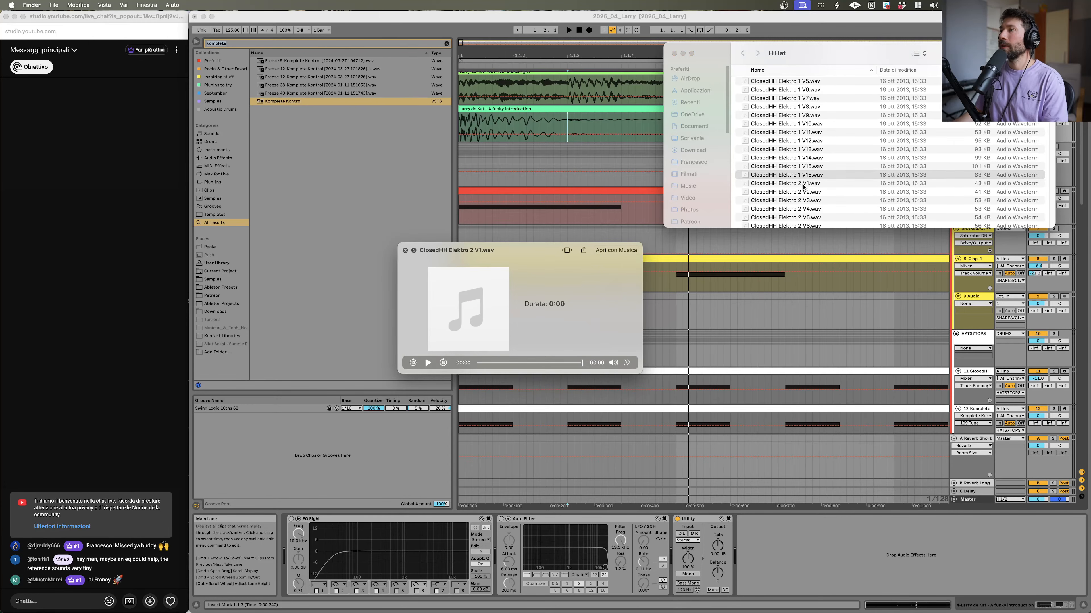
key("Up")
key("Up")
key("Up")
key("Up")
key("Up")
key("Up")
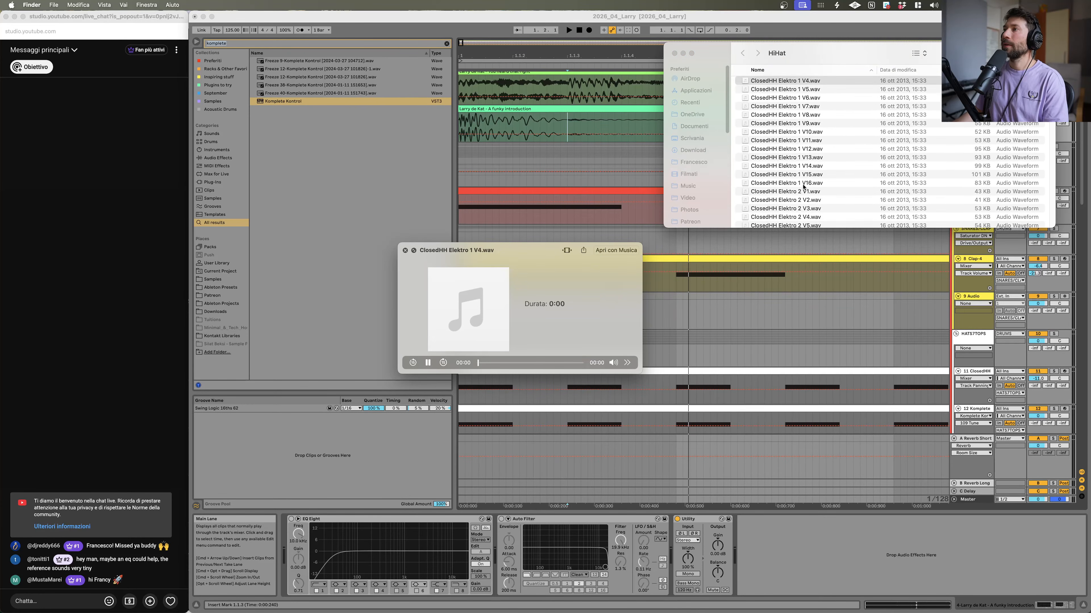
key("space")
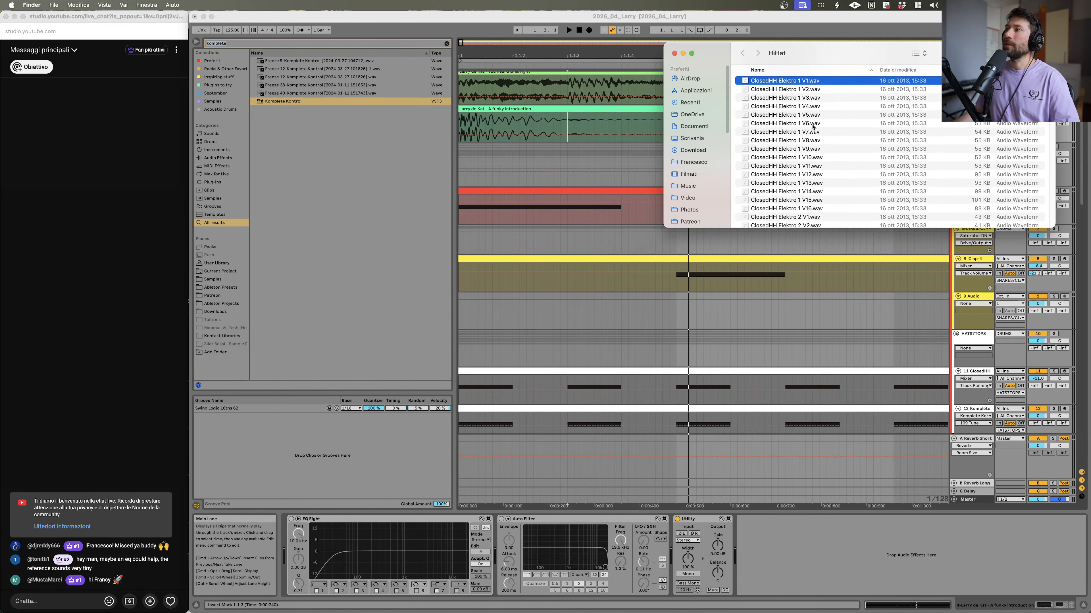
Step: Return to Komplete Kontrol and audition the ClosedHH Elektro 2 presets
scroll(810, 150, "up", 1)
left_click(863, 531)
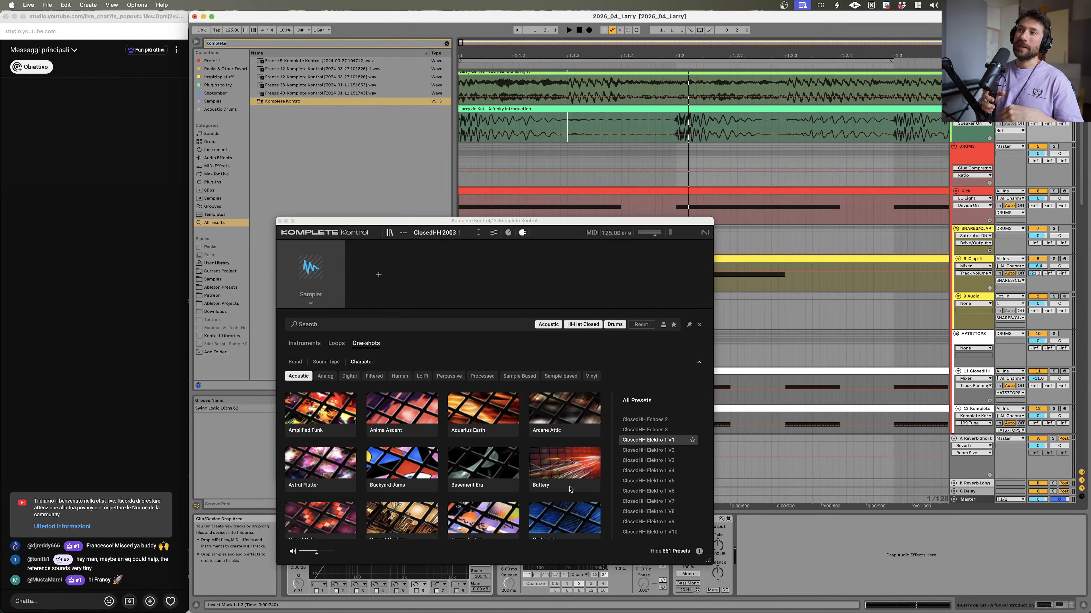
left_click(704, 224)
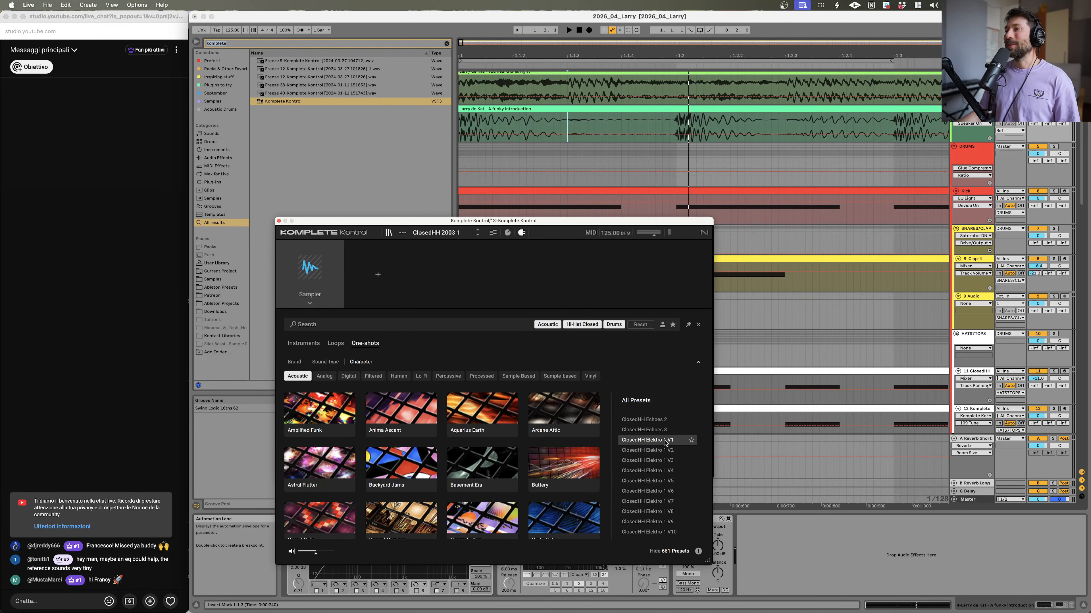
scroll(662, 452, "down", 5)
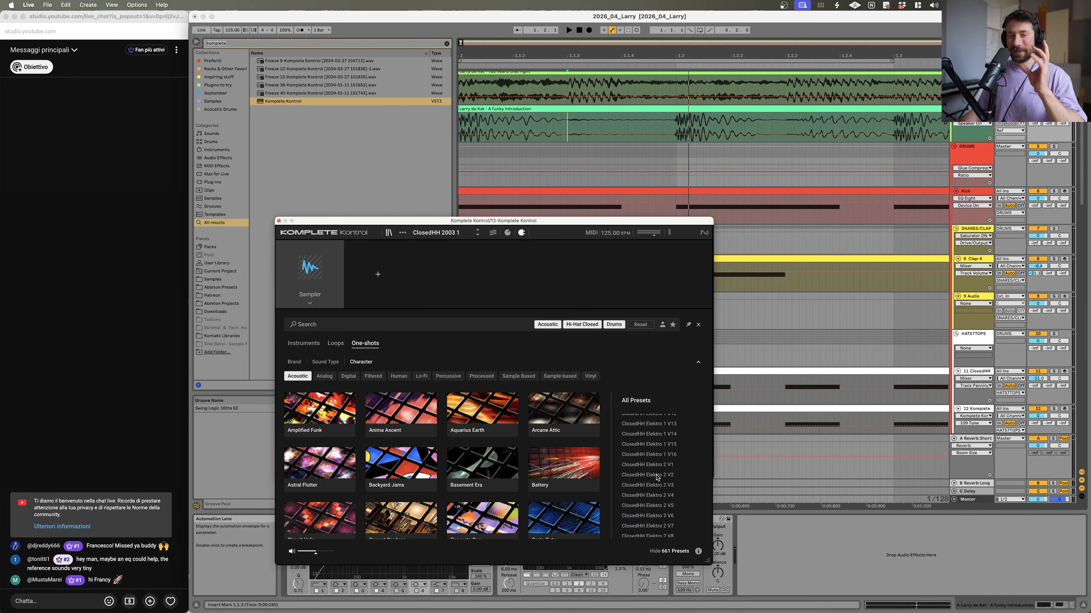
scroll(657, 478, "down", 4)
scroll(656, 482, "down", 1)
left_click(655, 482)
key("Down")
key("Down")
key("Down")
key("Down")
key("Down")
key("Down")
key("Down")
key("Up")
key("Up")
key("Up")
key("Up")
key("Up")
key("Up")
key("Up")
key("Up")
key("Up")
key("Up")
key("Up")
key("Down")
key("Down")
key("Down")
key("Down")
key("Down")
key("Down")
key("Down")
key("Down")
key("Up")
key("Up")
key("Up")
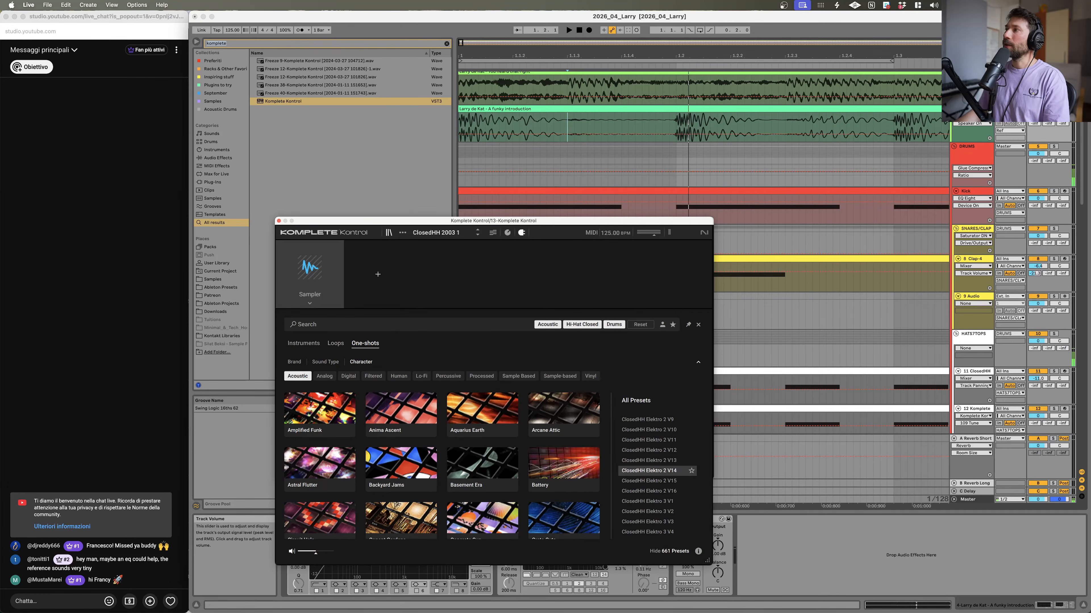
key("Up")
key("Up")
Step: Audition the ClosedHH Elektro 2, Elektro 3 and Elektro 4 presets
left_click(1053, 109)
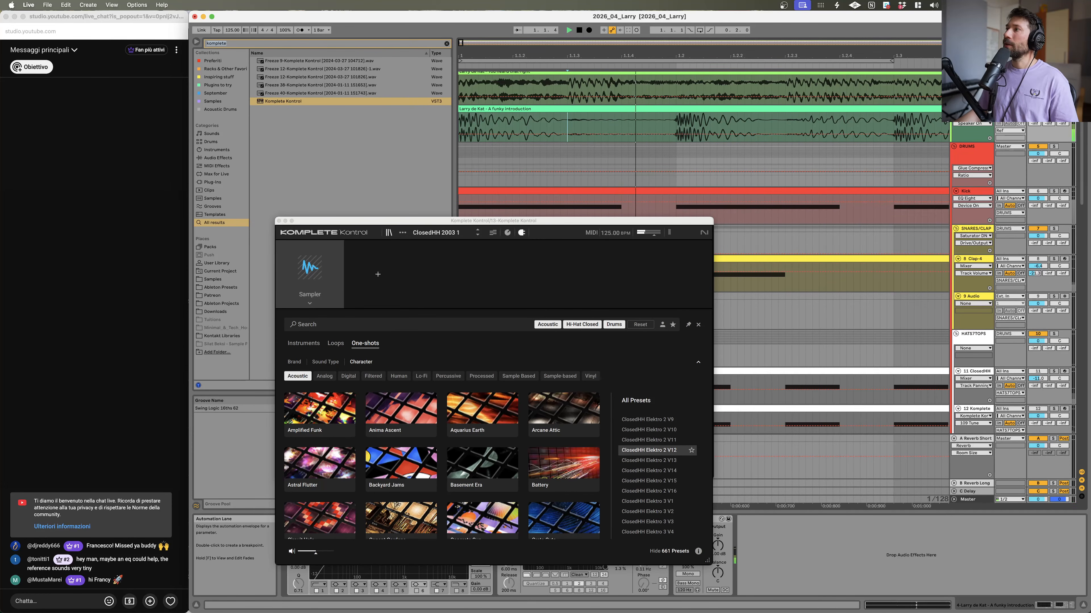
left_click(1053, 109)
left_click(649, 471)
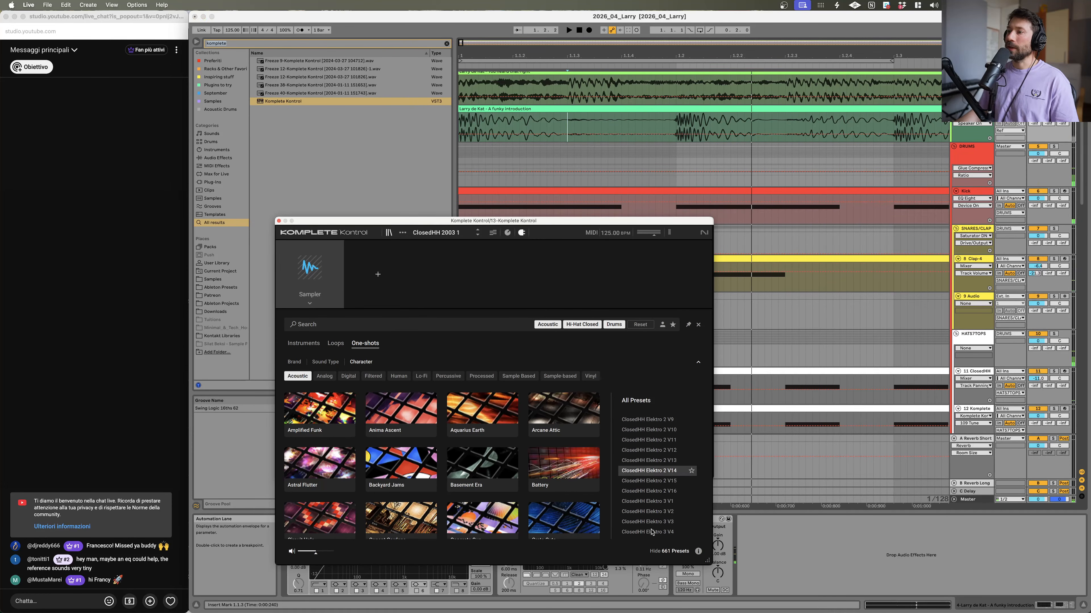
left_click(650, 512)
scroll(649, 519, "down", 3)
scroll(649, 498, "down", 1)
left_click(650, 487)
key("Down")
key("Down")
key("Down")
key("Down")
key("Down")
key("Down")
key("Down")
key("Down")
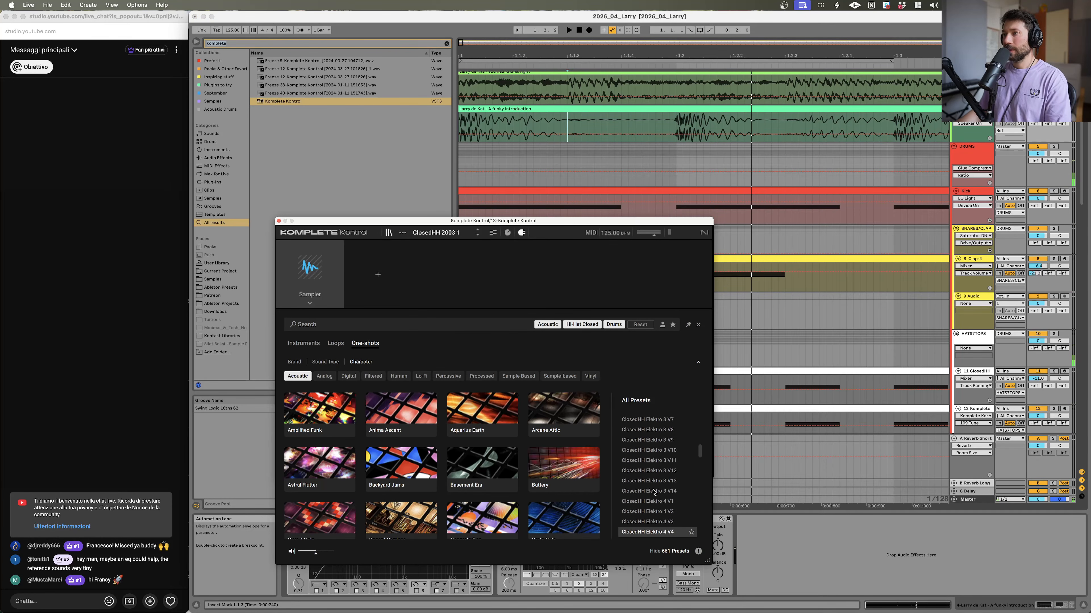
key("Down")
key("Down")
key("Down")
key("Down")
key("Down")
key("Down")
key("Down")
key("Down")
key("Down")
key("Down")
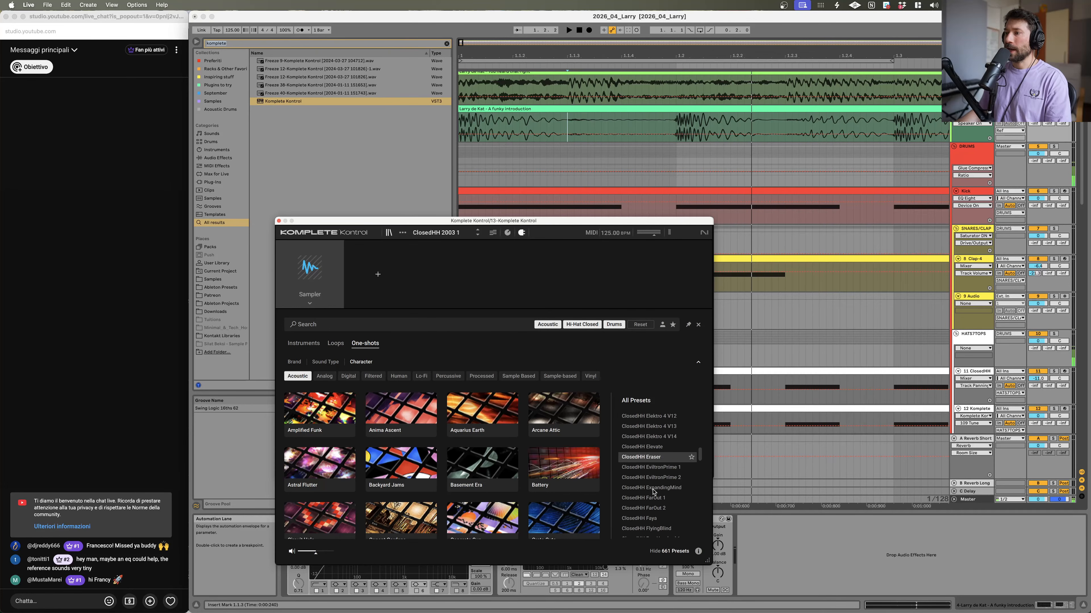
Step: Audition the presets from ClosedHH Elektro 4 V14 down to ClosedHH FreshFive 2
key("Down")
key("Down")
key("Up")
key("Up")
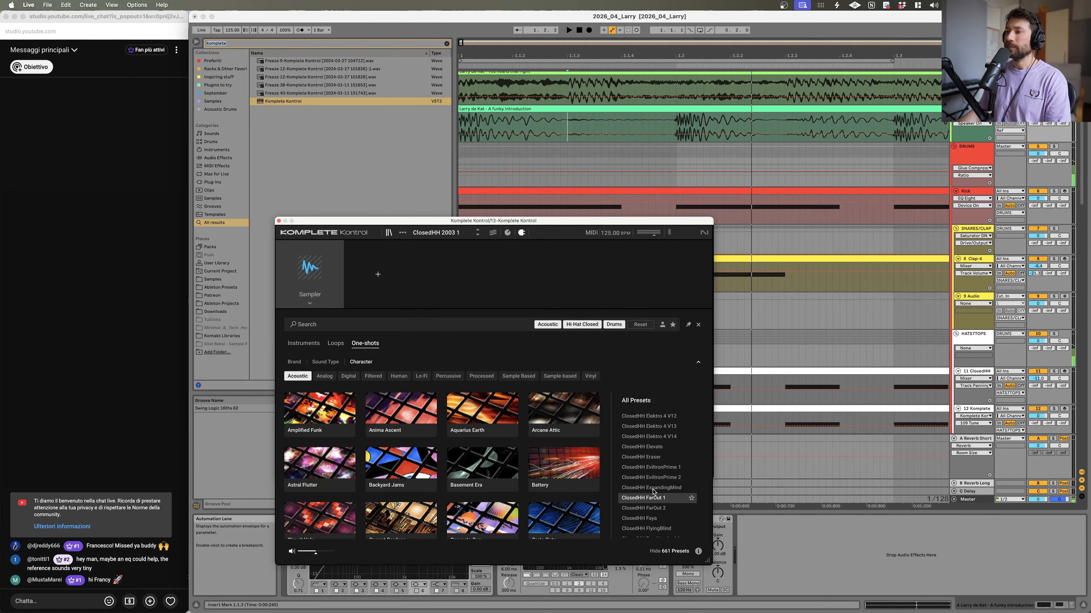
key("Up")
key("Up")
key("Down")
key("Down")
key("Down")
key("Down")
key("Down")
key("Down")
key("Down")
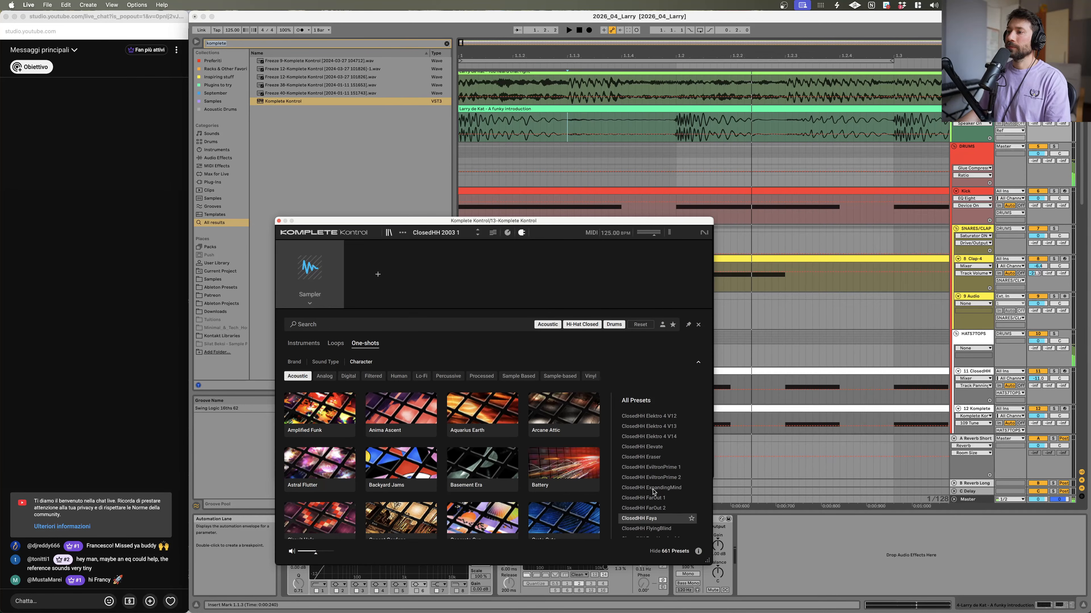
key("Down")
key("Down")
key("Down")
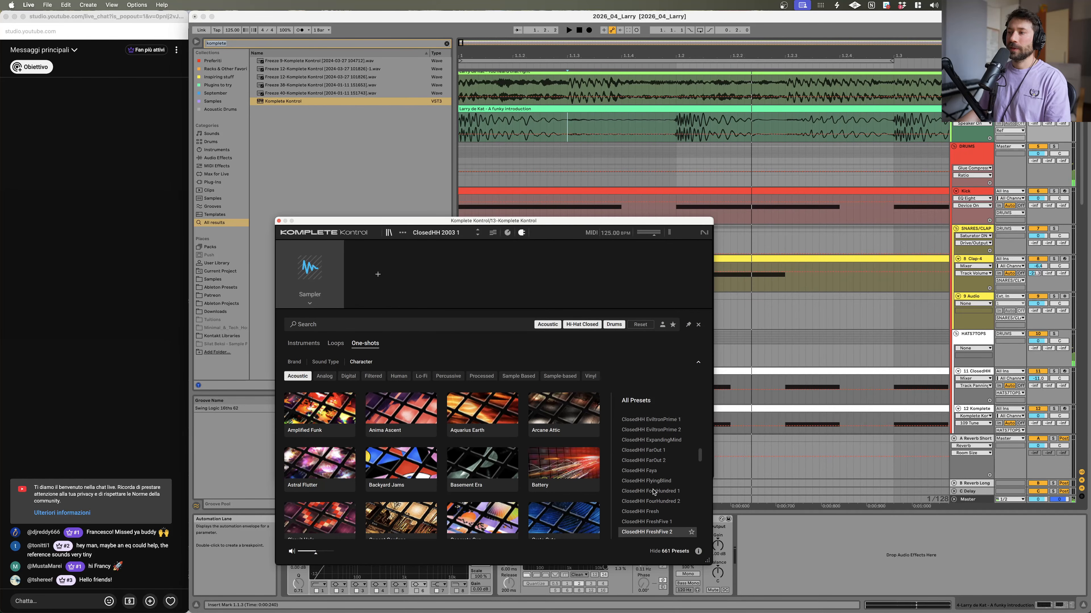
key("Up")
key("Up")
key("Down")
key("Down")
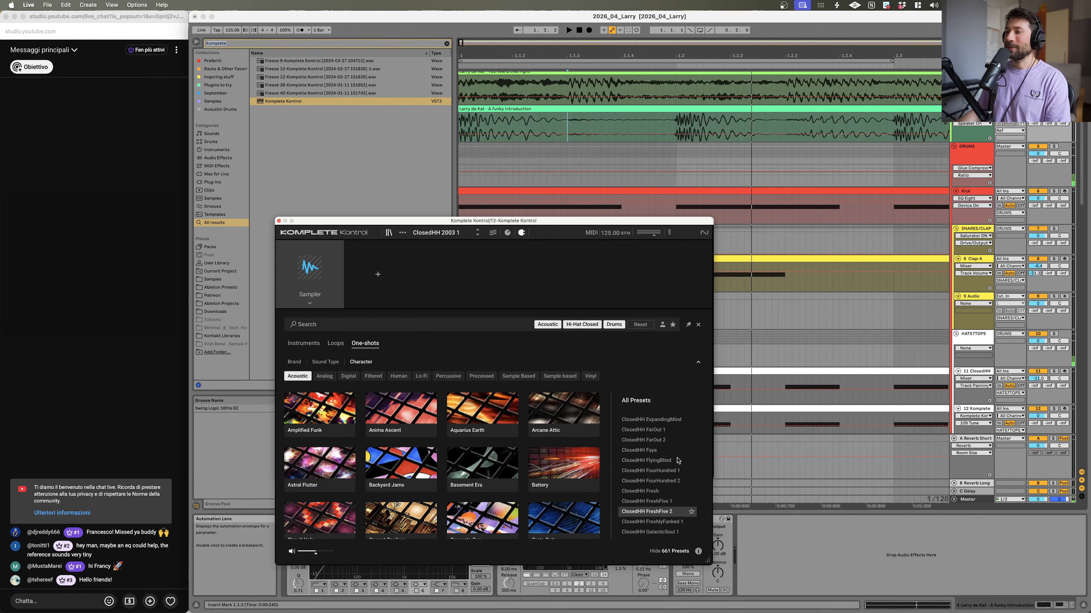
key("Up")
key("Down")
key("Up")
key("Down")
key("Up")
key("Down")
Step: Reveal the ClosedHH FreshFive 2 sample in Finder and switch back to Live
right_click(669, 511)
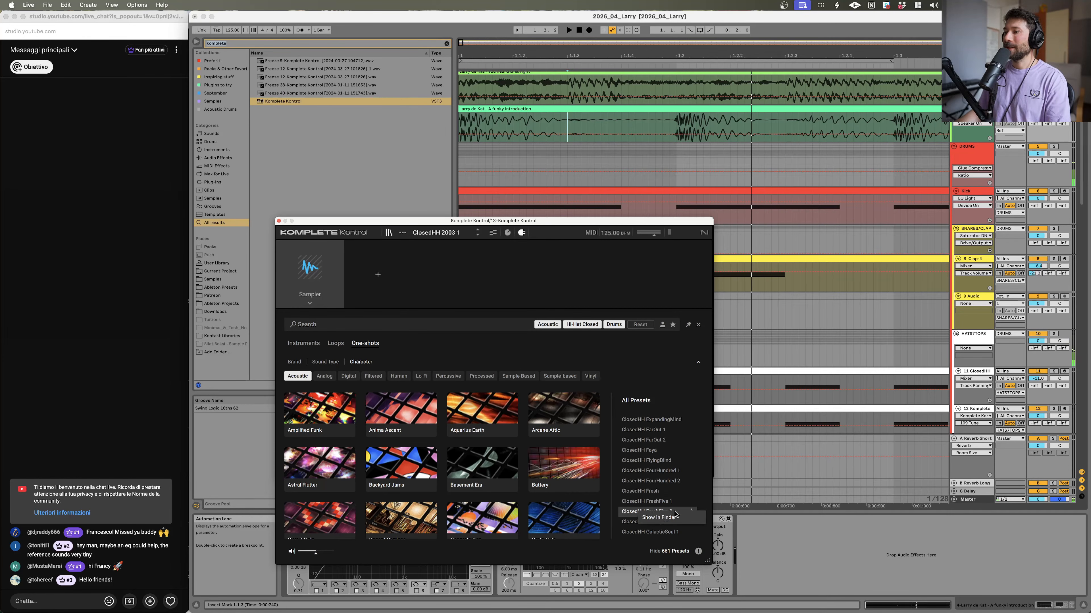
left_click(676, 517)
key("super+Tab")
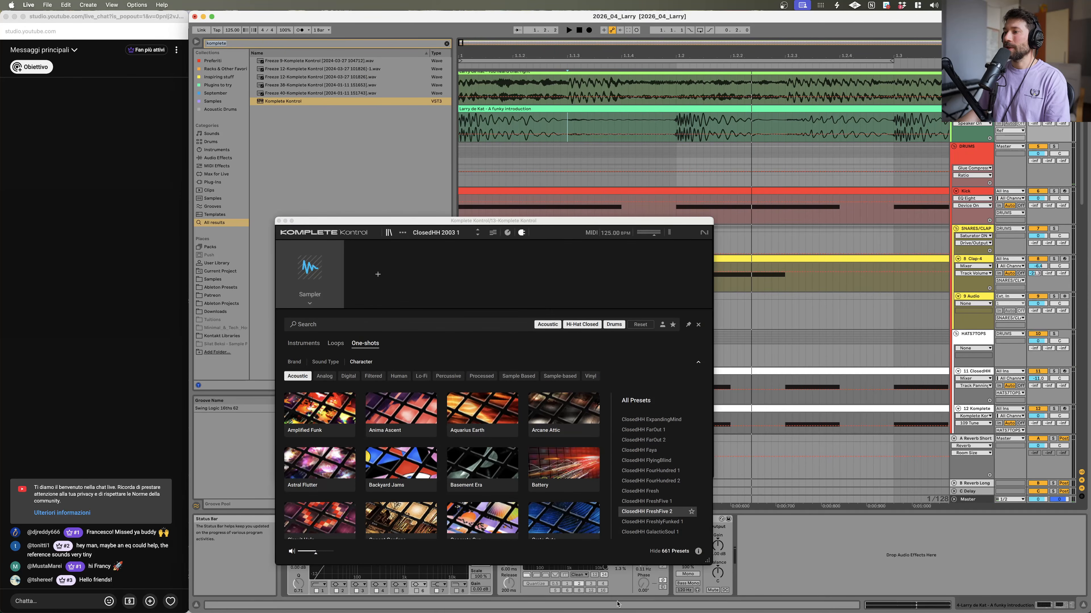
Step: Audition the presets from ClosedHH FreshyFunked 1 down to ClosedHH GarageX 1 V9
left_click(655, 501)
key("Down")
key("Down")
key("Down")
key("Down")
key("Down")
key("Down")
key("Down")
key("Down")
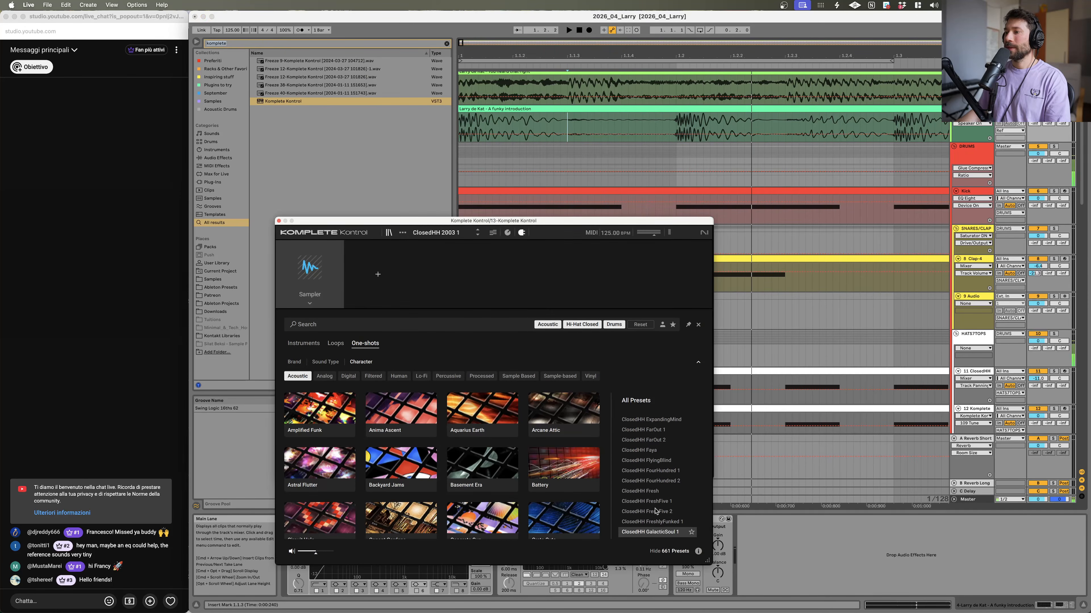
key("Down")
key("Down")
key("Down")
key("Down")
key("Down")
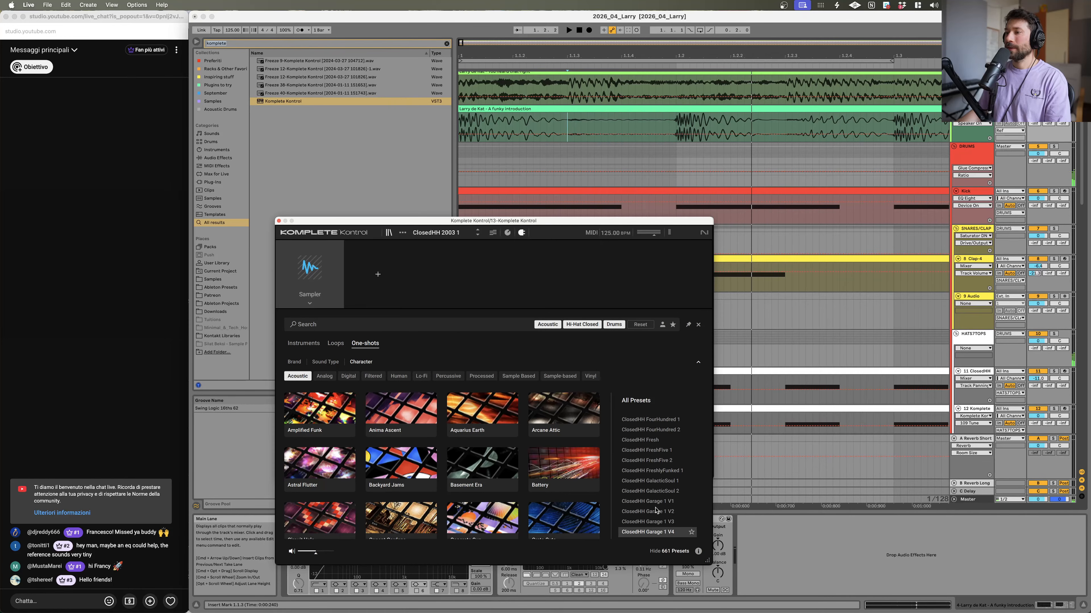
key("Up")
key("Up")
key("Up")
key("Up")
key("Up")
key("Up")
key("Up")
key("Up")
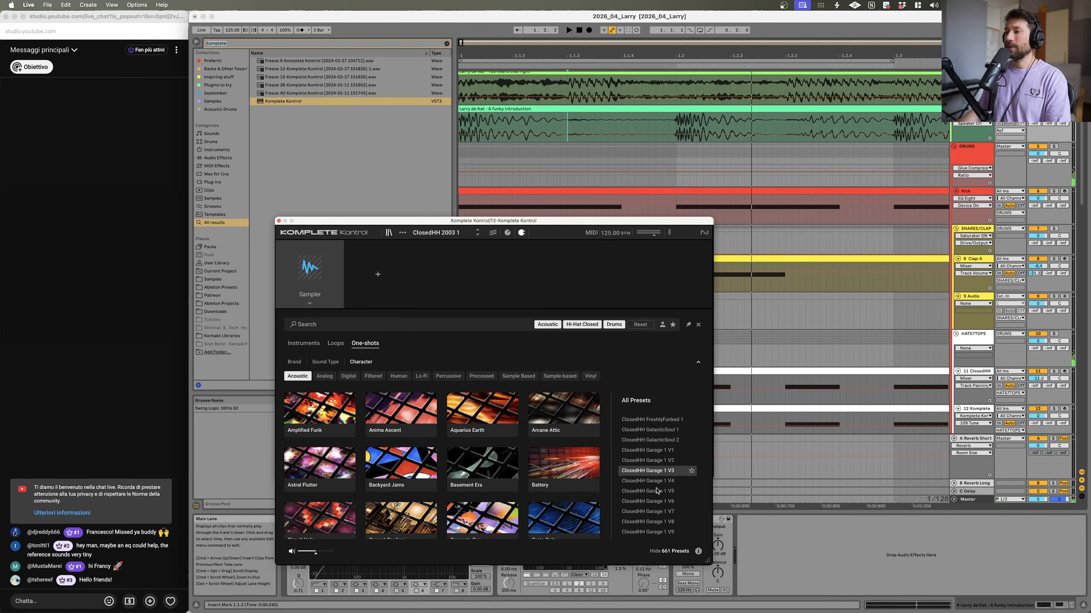
key("Down")
key("Down")
key("Down")
key("Down")
key("Down")
key("Down")
key("Down")
key("Down")
key("Down")
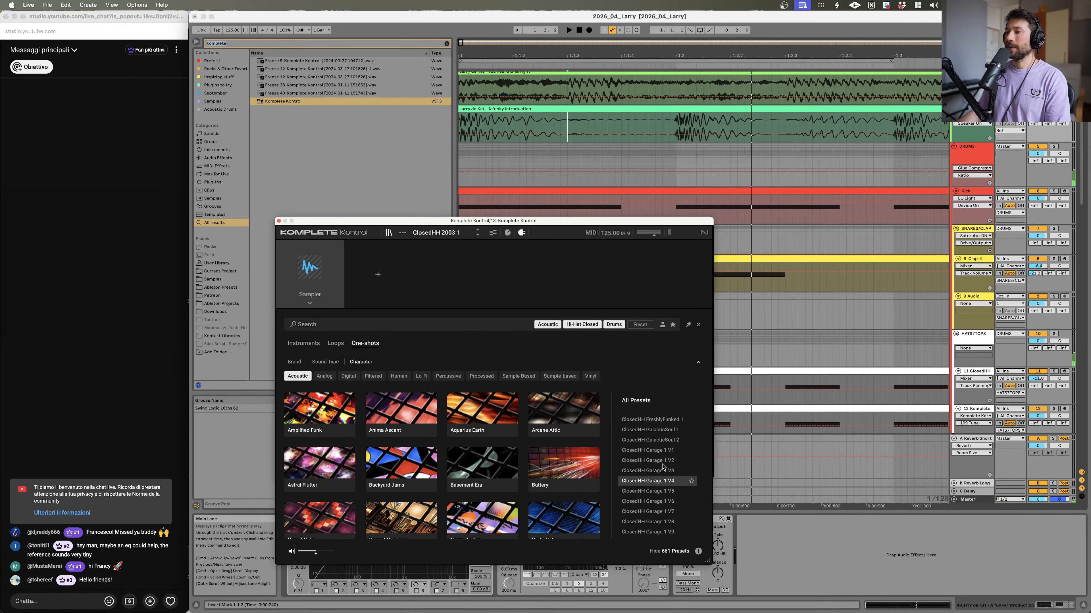
key("Down")
key("Down")
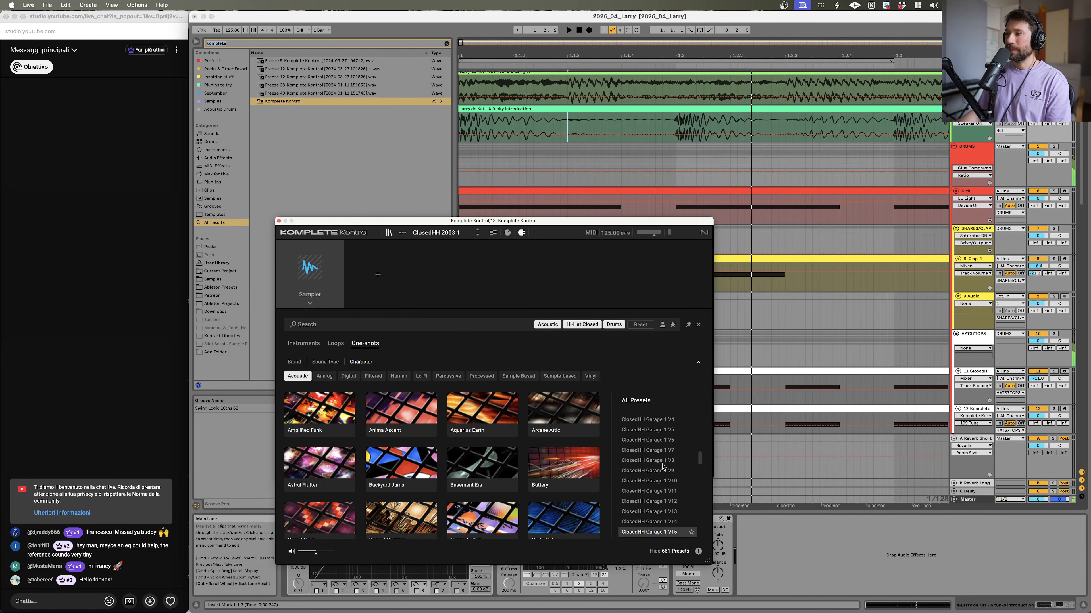
key("Down")
key("Down")
key("Down")
key("Down")
key("Down")
key("Down")
key("Down")
key("Down")
key("Down")
key("Down")
key("Down")
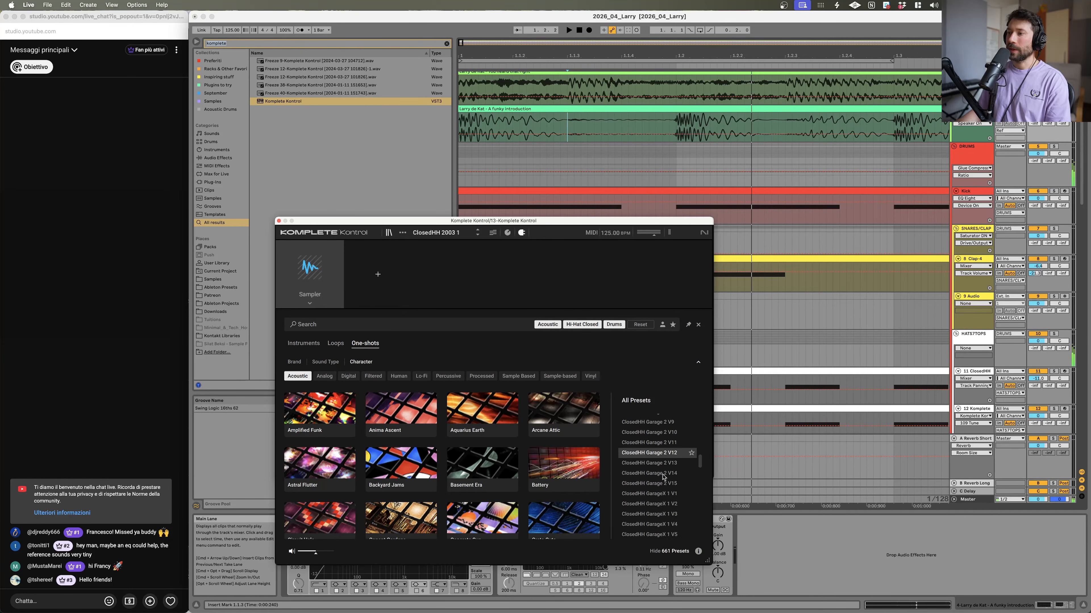
key("Down")
key("Down")
key("Down")
key("Down")
key("Down")
key("Down")
key("Down")
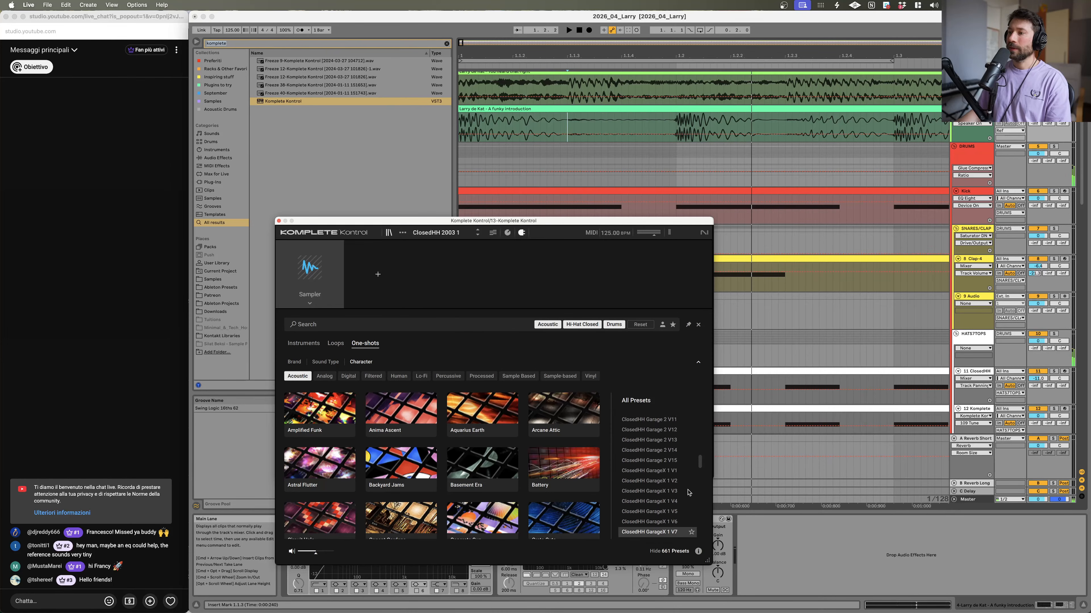
Step: Close the Komplete Kontrol plugin window
left_click(279, 221)
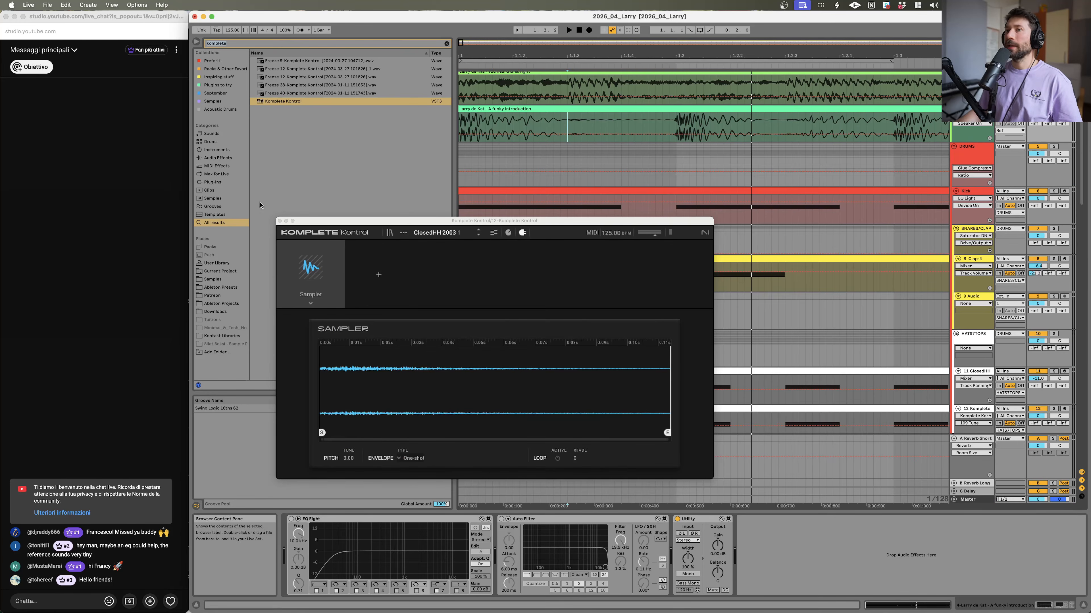
left_click(279, 220)
scroll(956, 328, "down", 3)
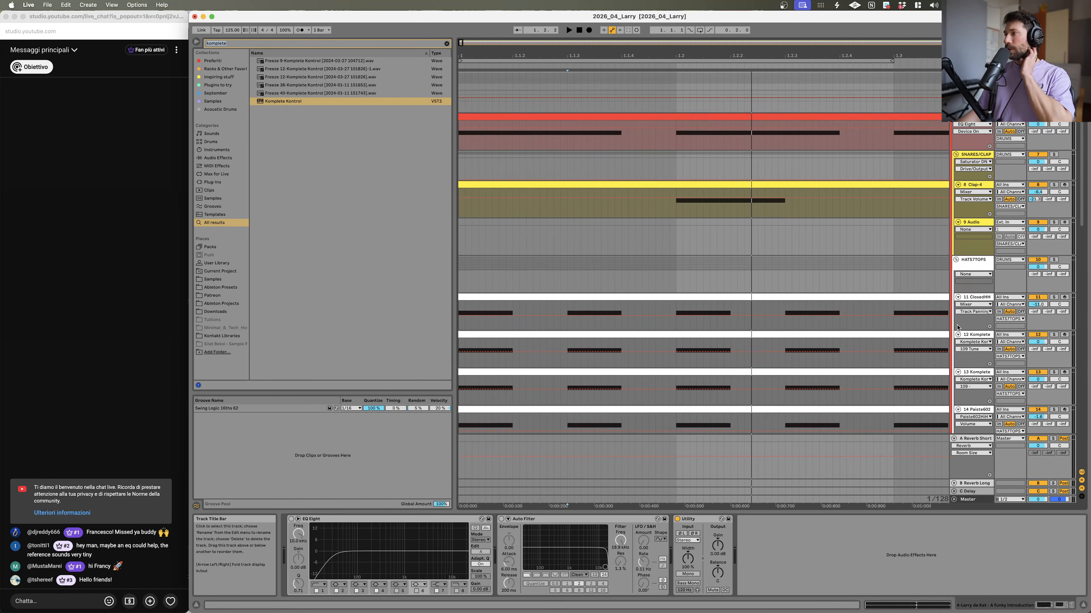
left_click(966, 338)
scroll(965, 338, "down", 1)
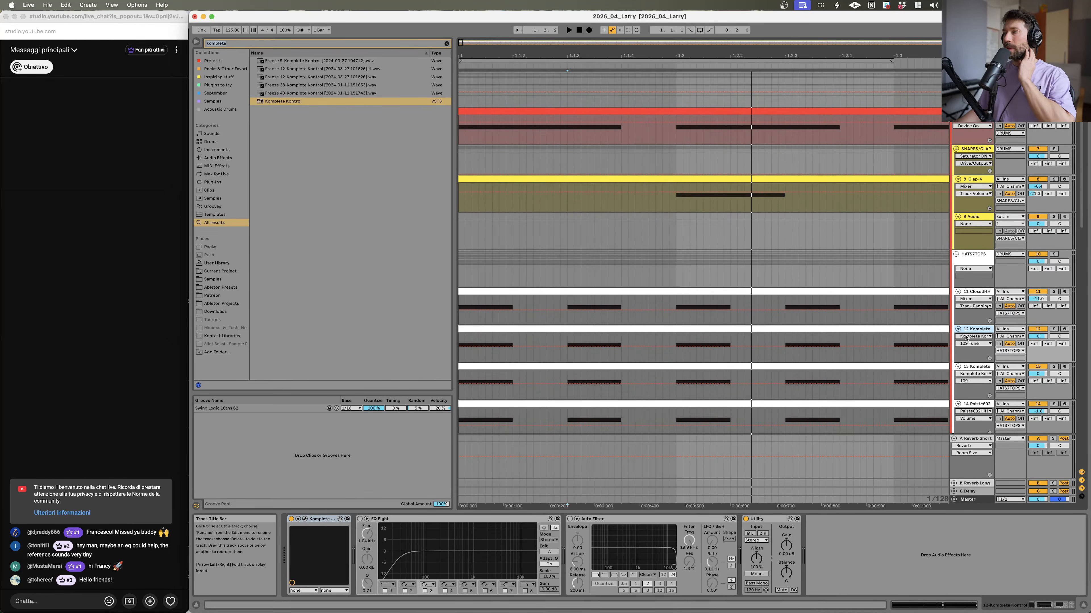
scroll(966, 337, "down", 1)
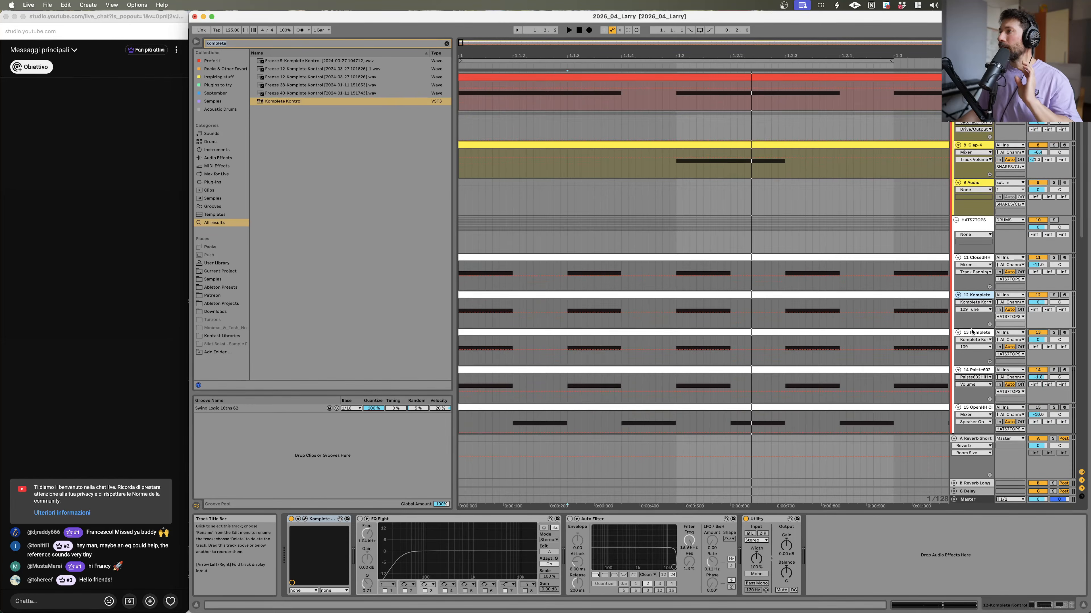
Step: Insert a new MIDI track below the 13 Komplete track and select it
left_click(973, 334)
key("shift+super+t")
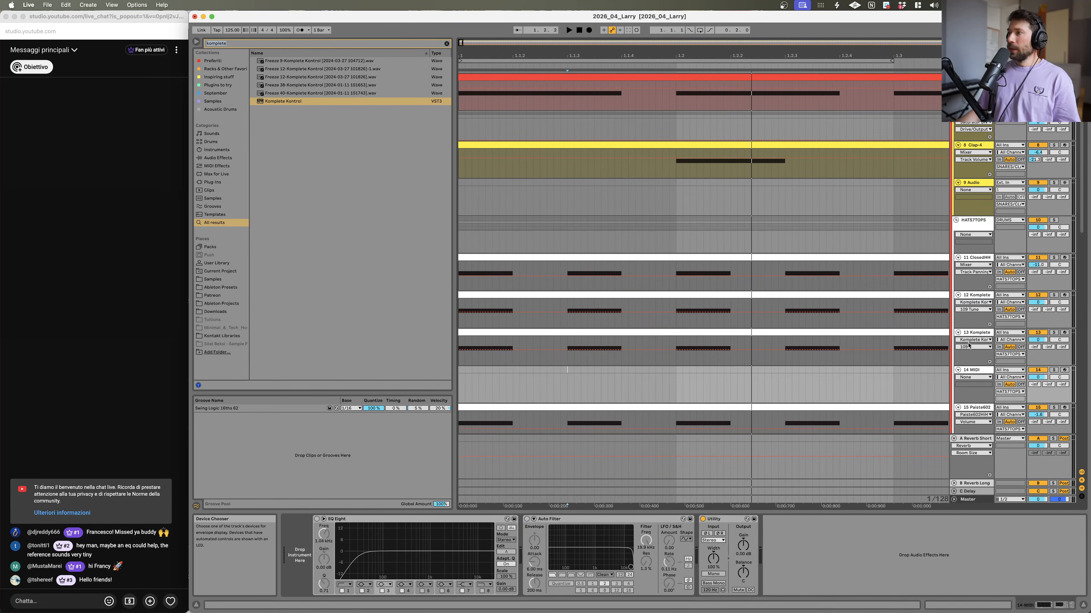
left_click(969, 355)
left_click(970, 370)
Step: Search the browser for "drum" and load a Drum Rack onto the new MIDI track
left_click(291, 43)
type("drum")
double_click(290, 69)
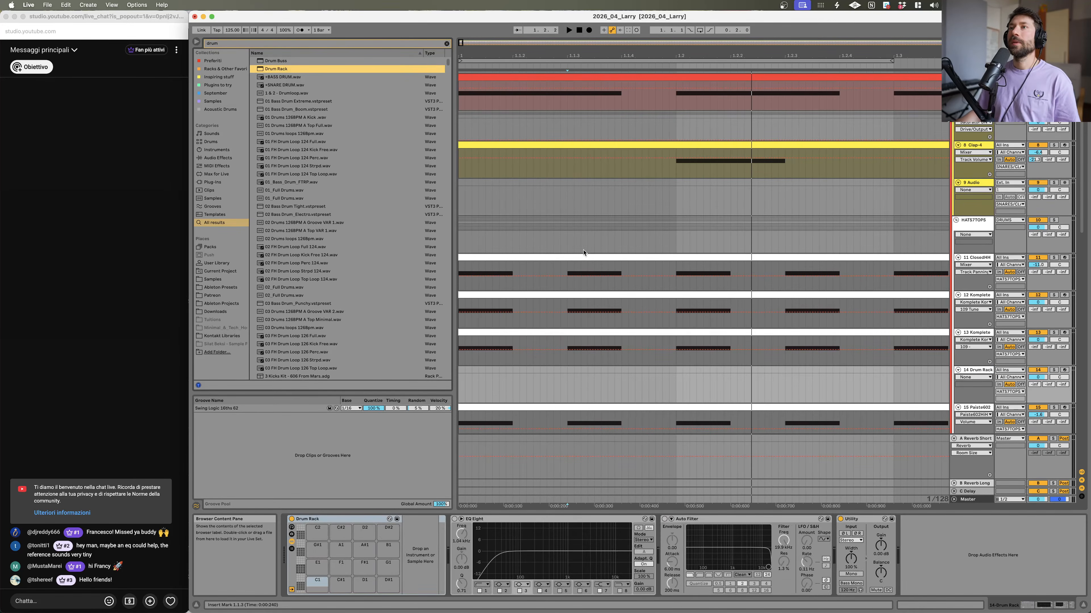
Step: Open the Finder hi-hat folders and drag ClosedHH FreshFive 1 and FreshFive 2 onto the Drum Rack pads
mouse_move(165, 610)
left_click(185, 593)
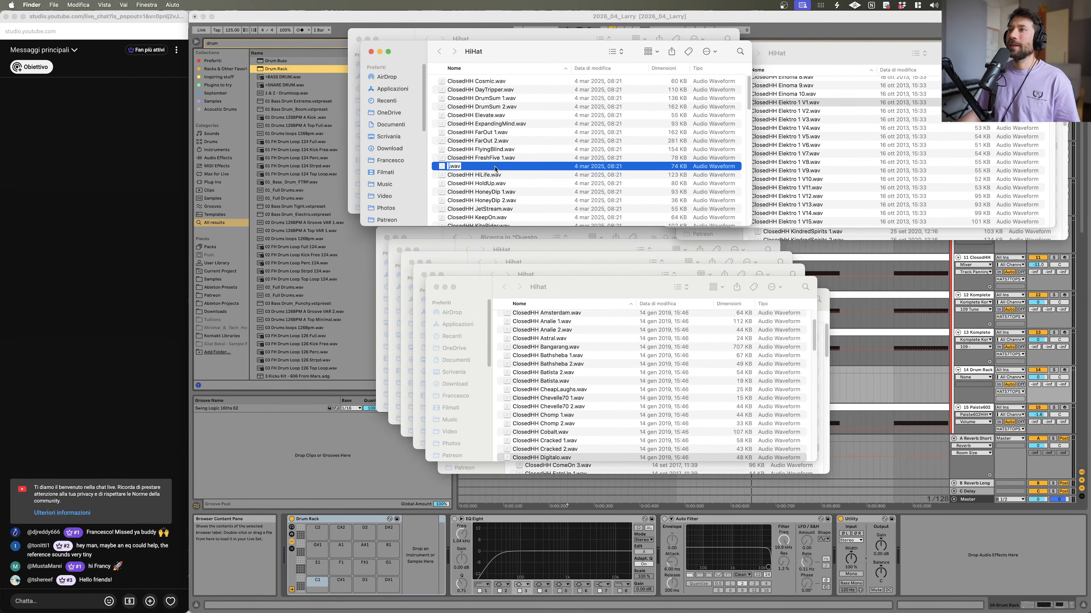
key("space")
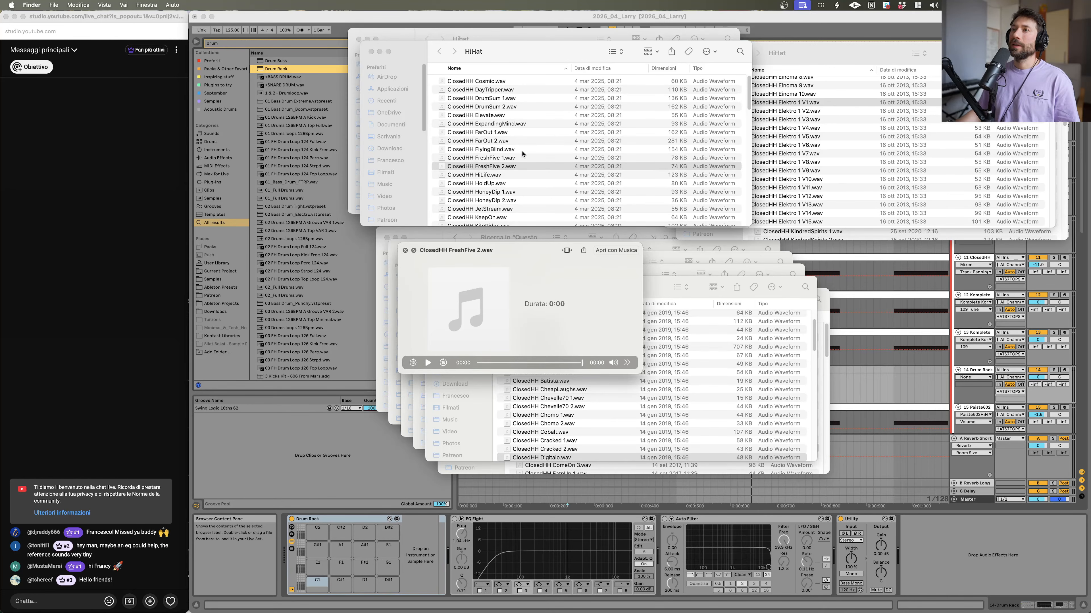
left_click(521, 167)
left_click(519, 160, "shift")
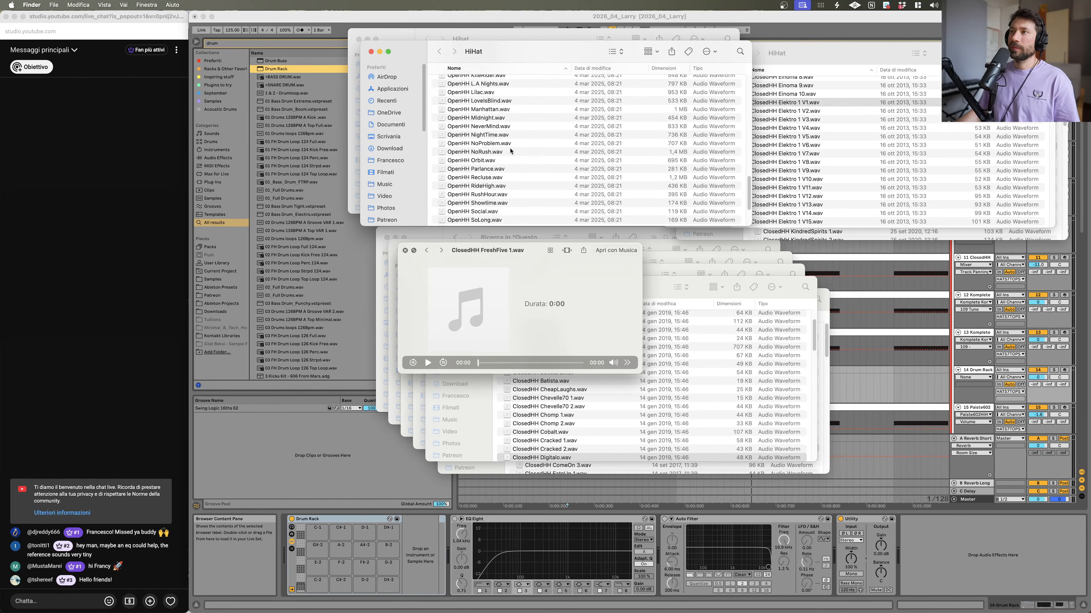
left_click_drag(476, 162, 318, 587)
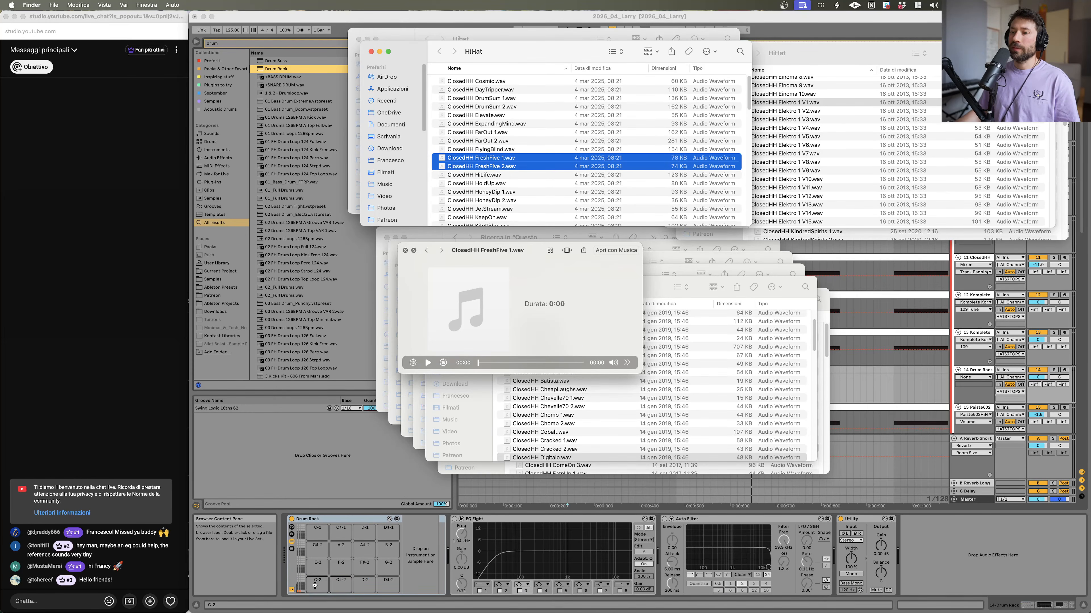
Step: Select ClosedHH Elektro 1 V1 through Elektro 4 V14 in the Finder and drag them onto the Drum Rack pads
left_click(371, 51)
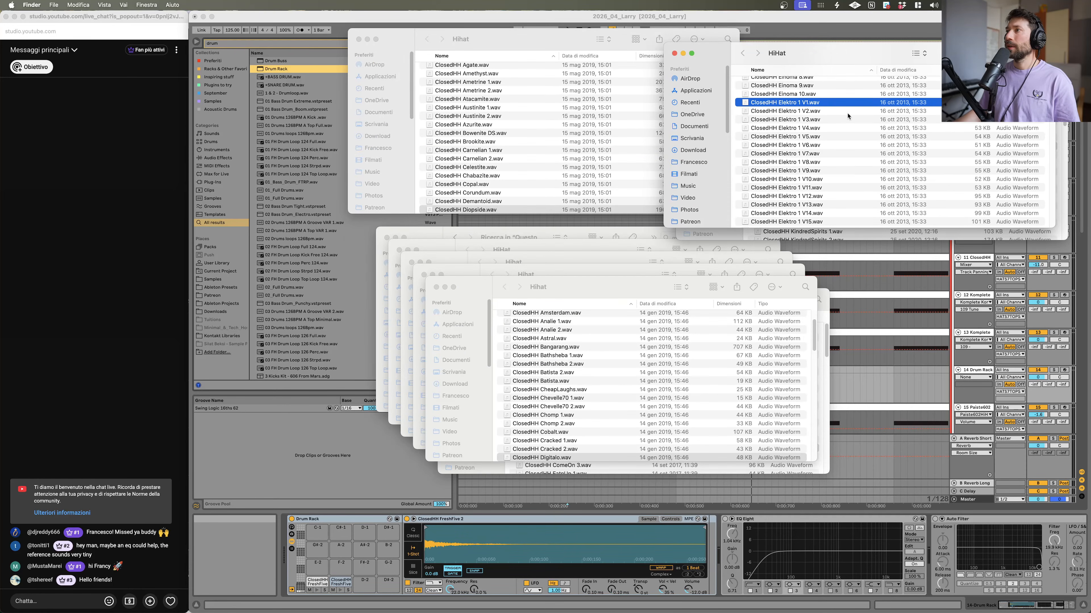
scroll(845, 112, "up", 3)
key("space")
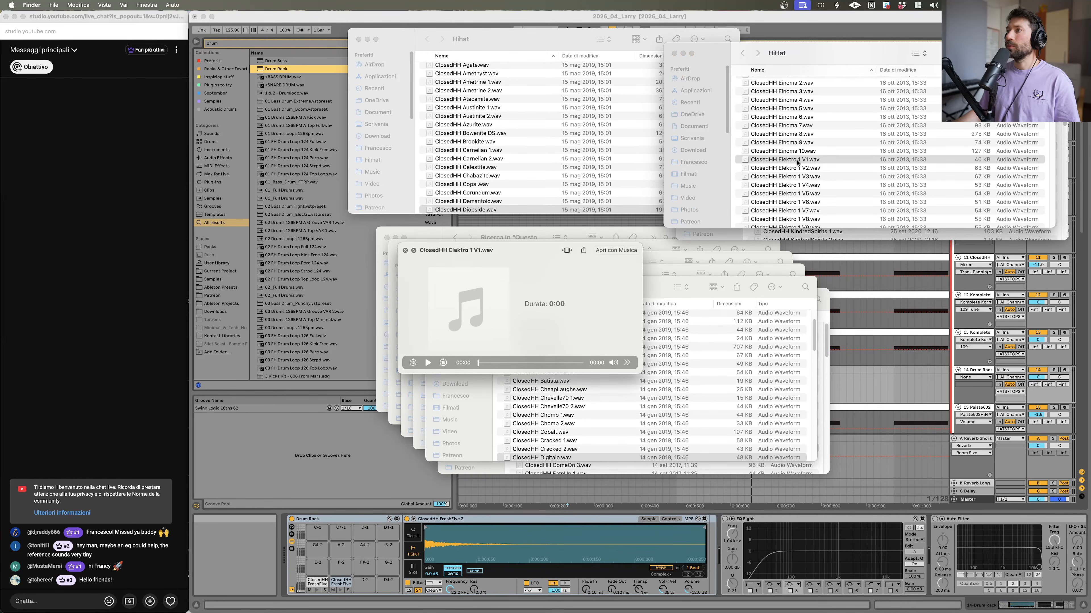
key("space")
scroll(797, 162, "down", 3)
scroll(794, 164, "down", 10)
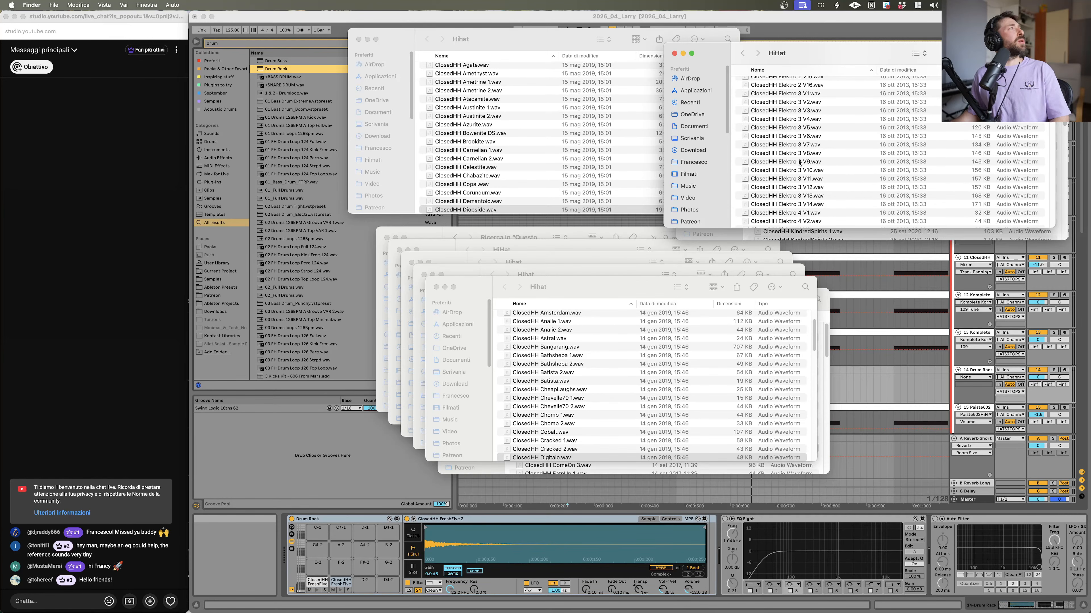
scroll(854, 183, "down", 4)
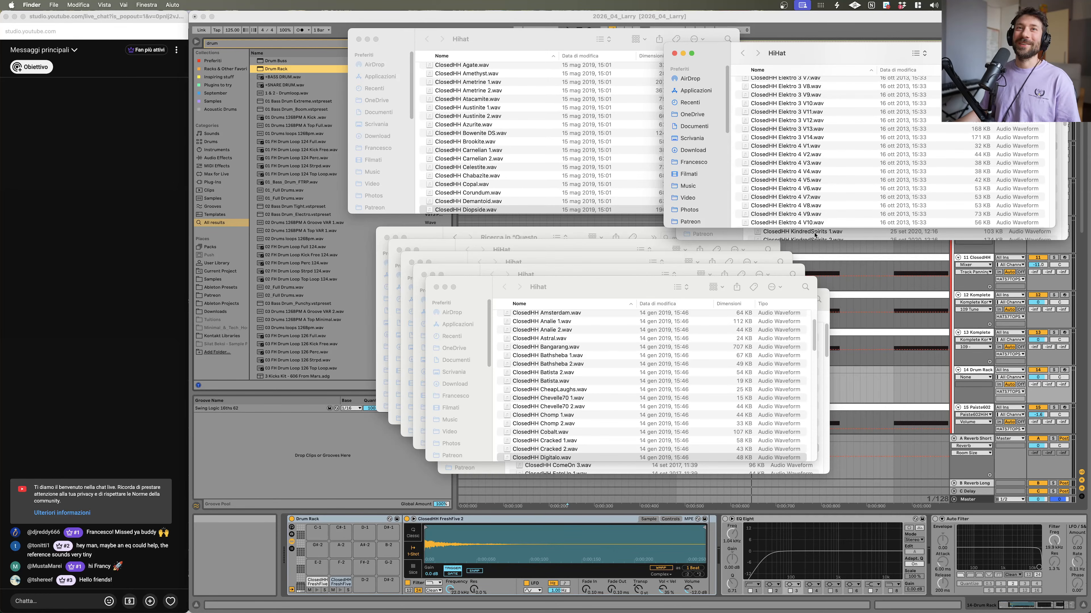
scroll(816, 185, "down", 7)
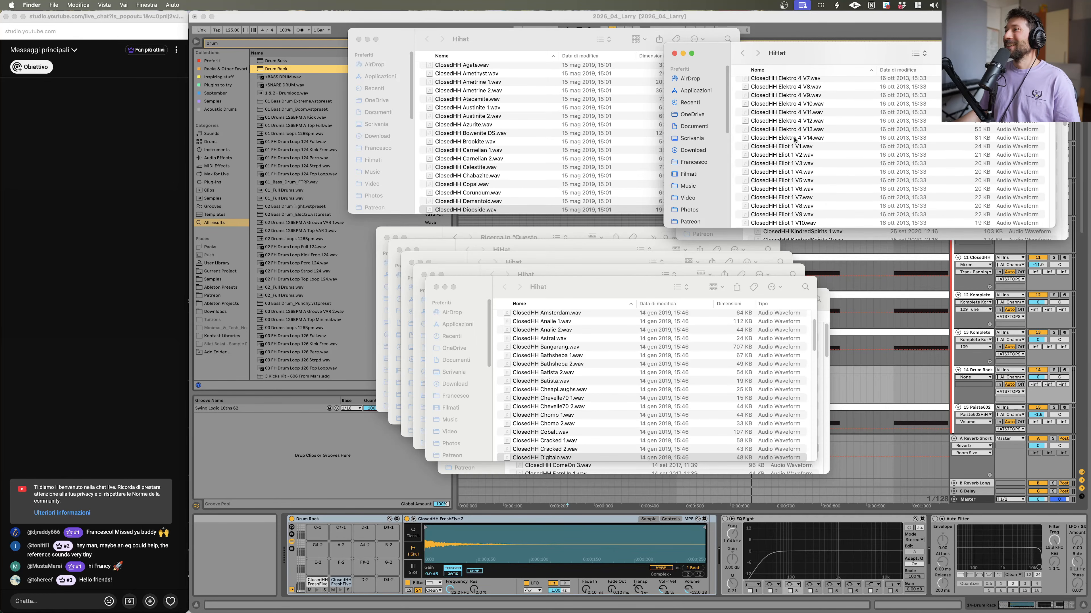
left_click(789, 139, "shift")
key("space")
key("space")
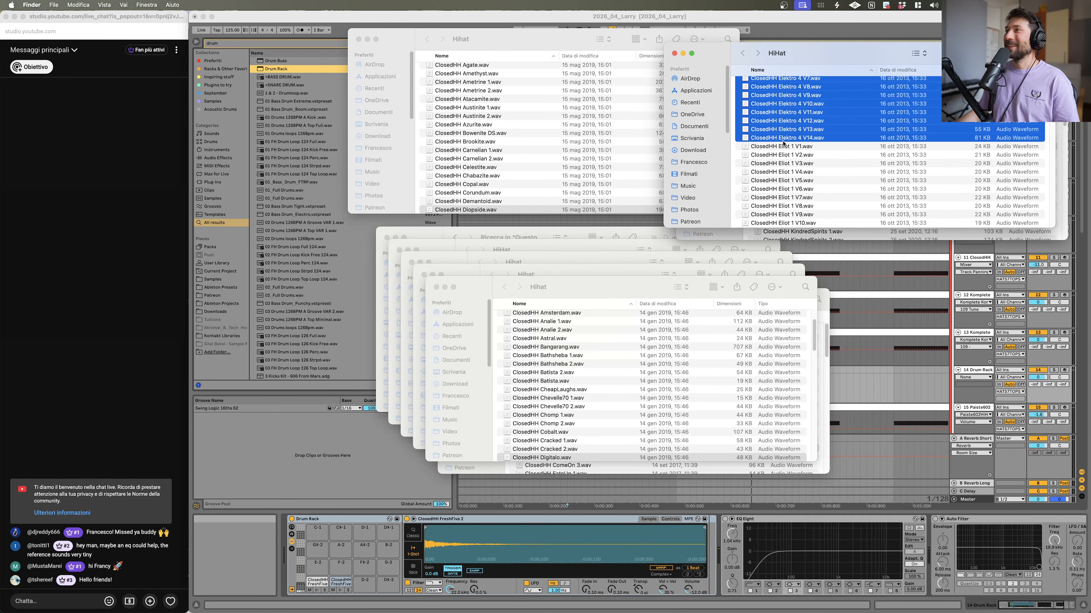
scroll(781, 141, "up", 20)
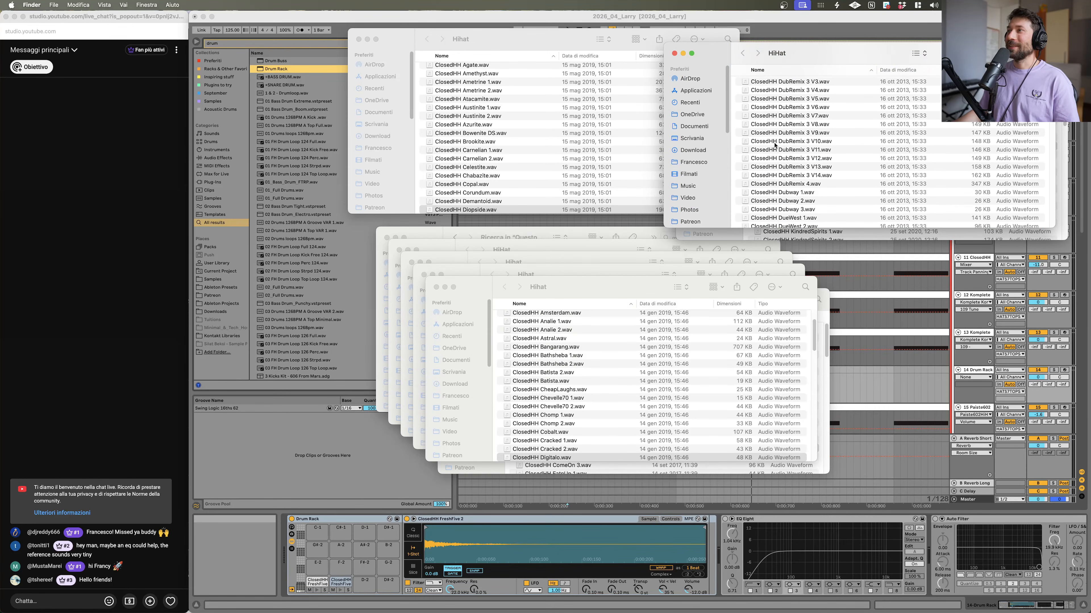
scroll(774, 145, "down", 8)
left_click_drag(607, 320, 369, 586)
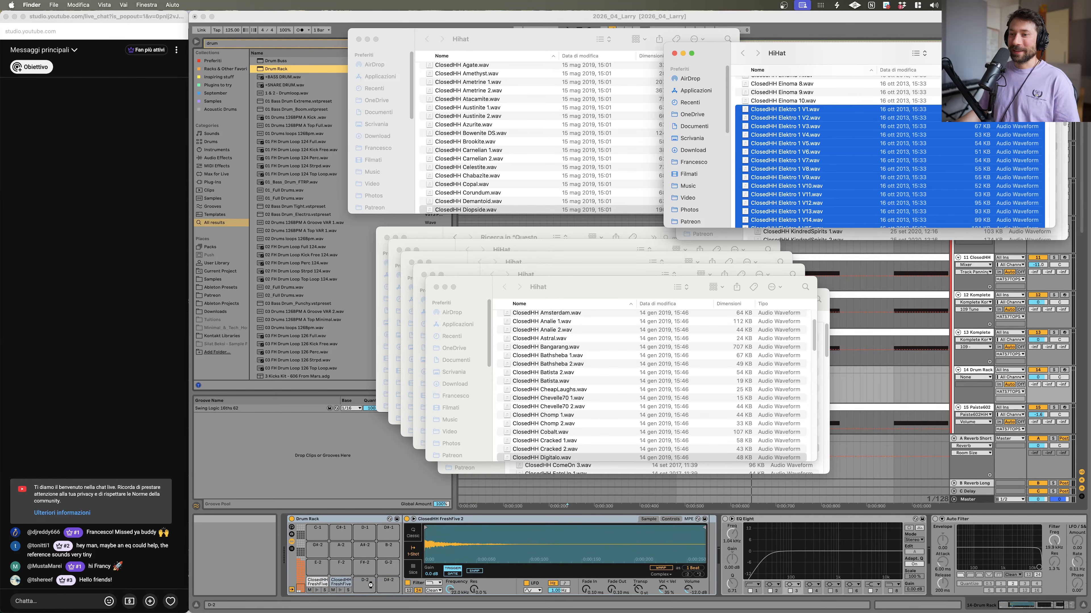
scroll(322, 548, "up", 13)
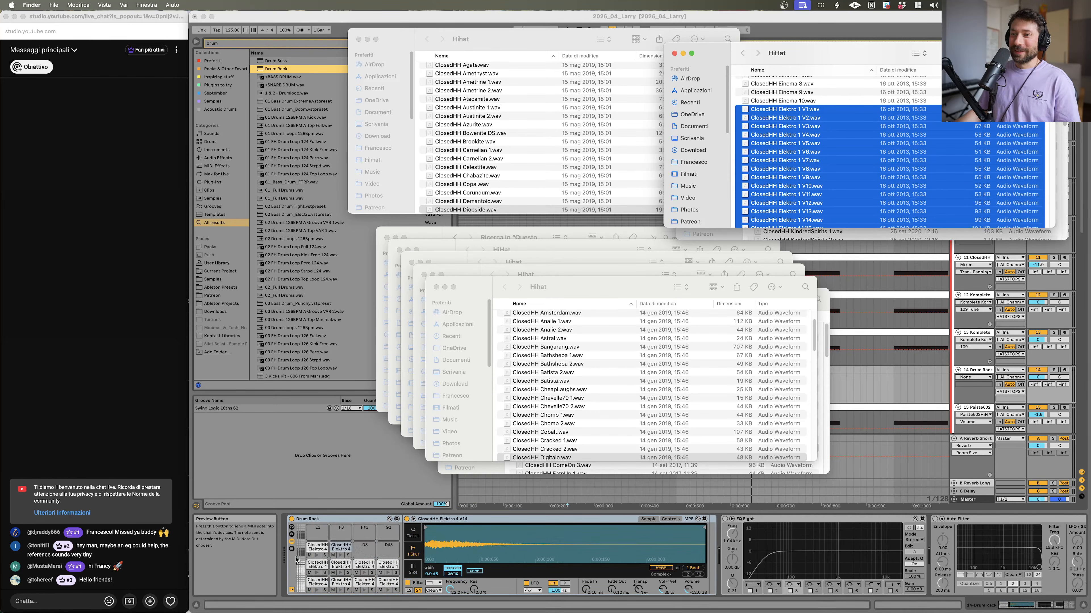
Step: Add the ClosedHH Digitalo sample to the next Drum Rack pad
left_click(543, 342)
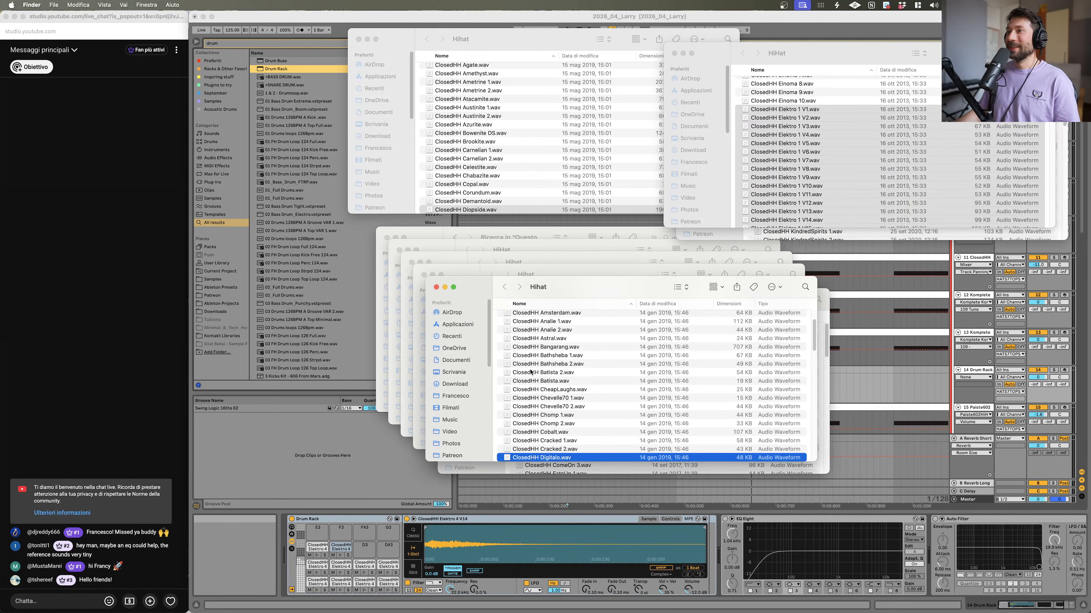
scroll(543, 341, "down", 3)
key("space")
left_click_drag(531, 388, 363, 556)
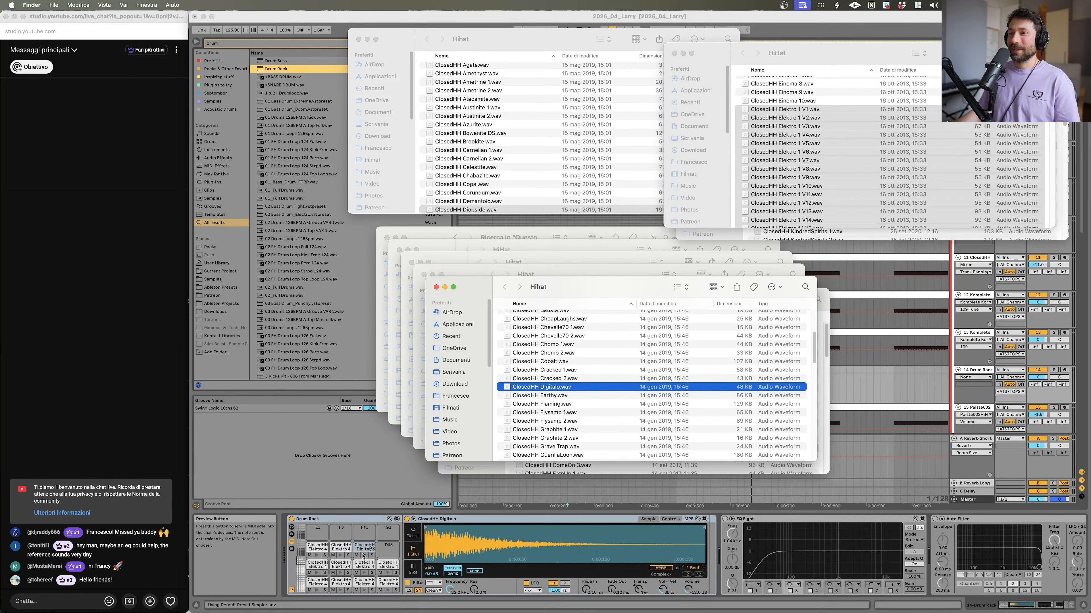
Step: Audition the ClosedHH Cryogenic samples and add ClosedHH Cryogenic 2 to the next Drum Rack pad
left_click(435, 287)
left_click(536, 355)
key("space")
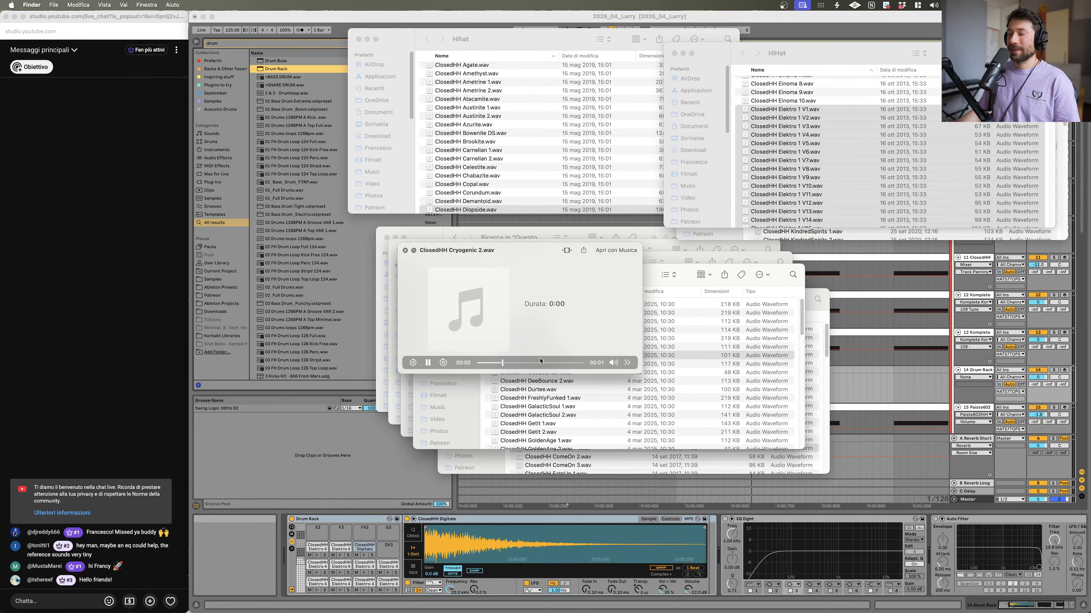
key("space")
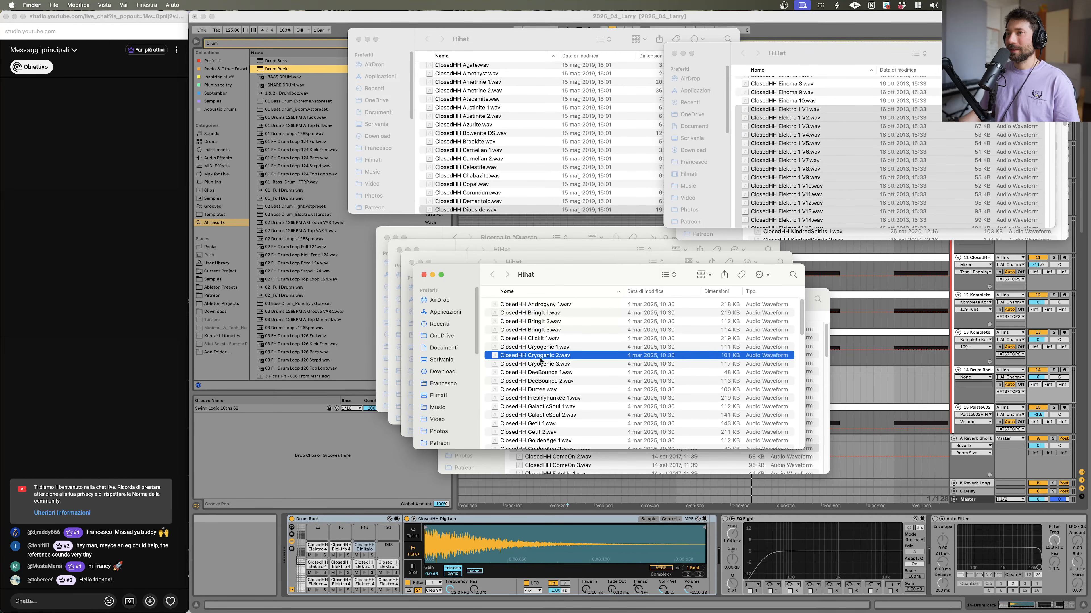
key("space")
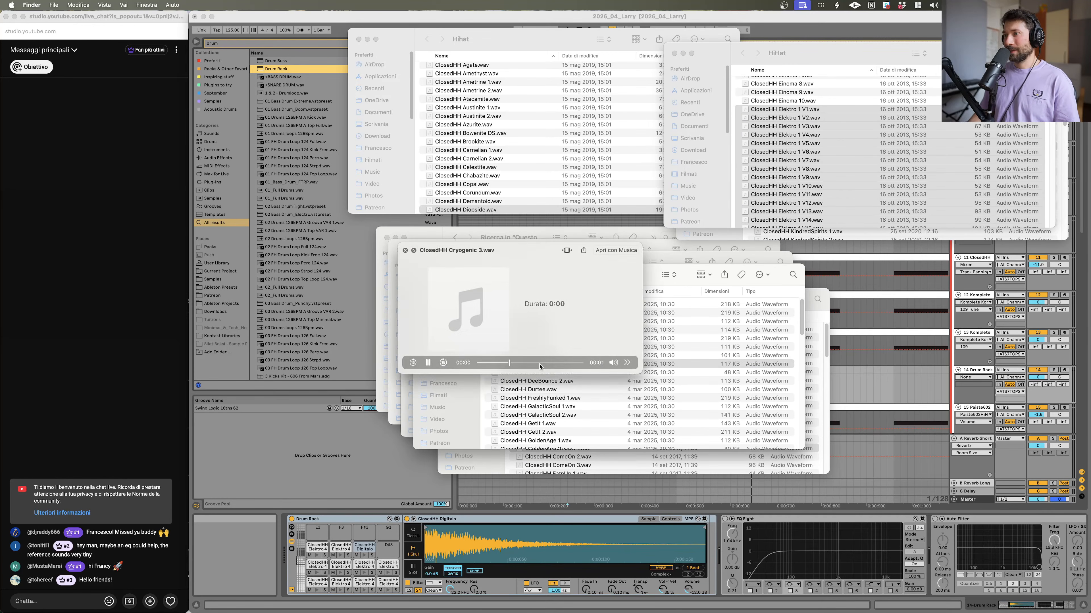
key("space")
left_click_drag(538, 356, 387, 556)
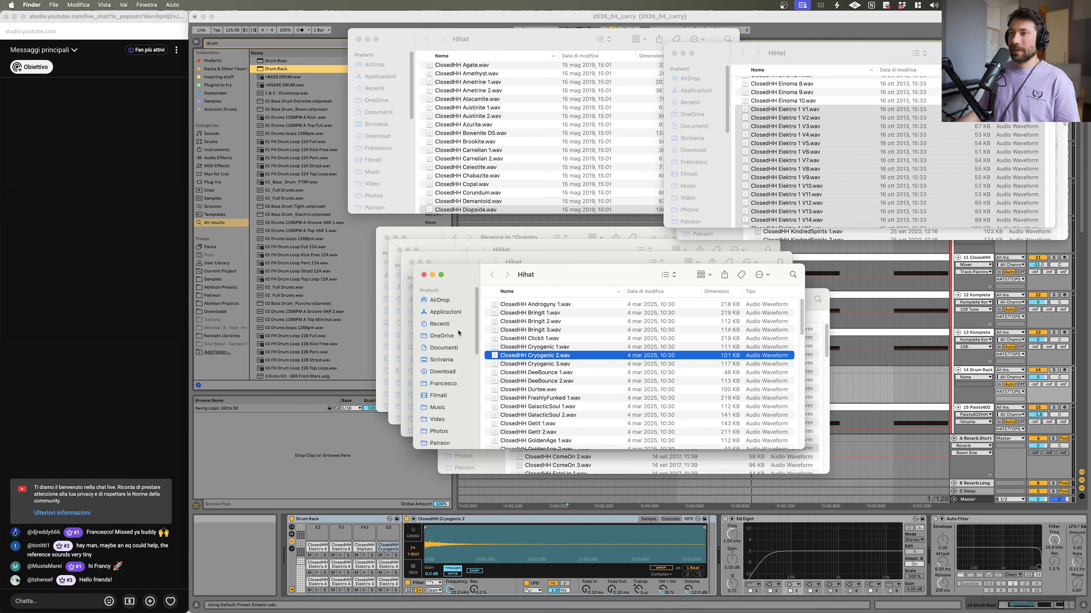
Step: Audition the ClosedHH ComeOn samples in the Hihat Closed folder and add ClosedHH ComeOn 3 to a Drum Rack pad
left_click(424, 275)
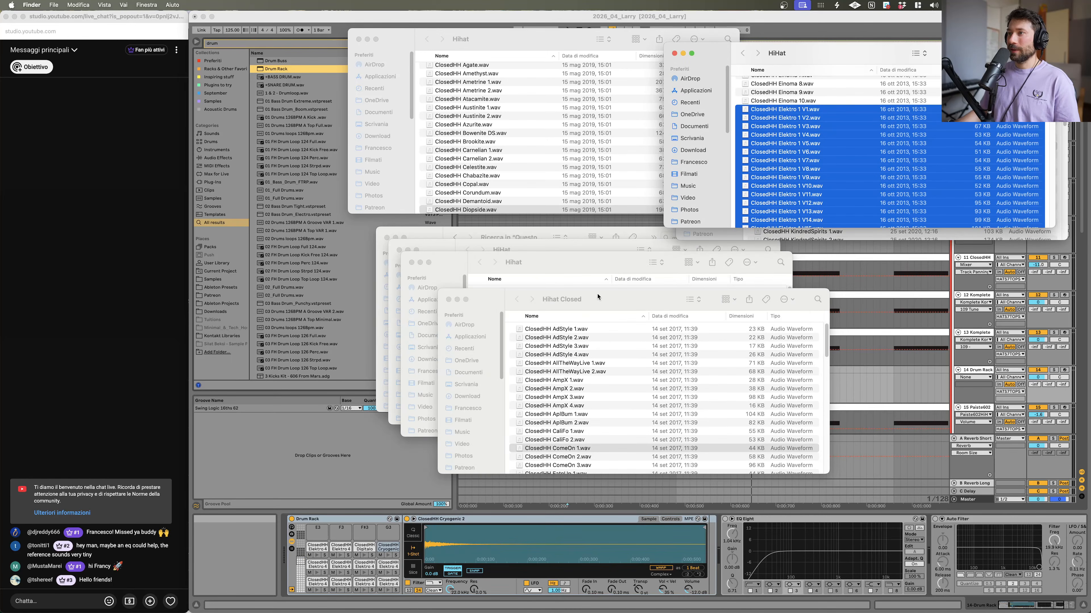
left_click(580, 446)
key("space")
key("space")
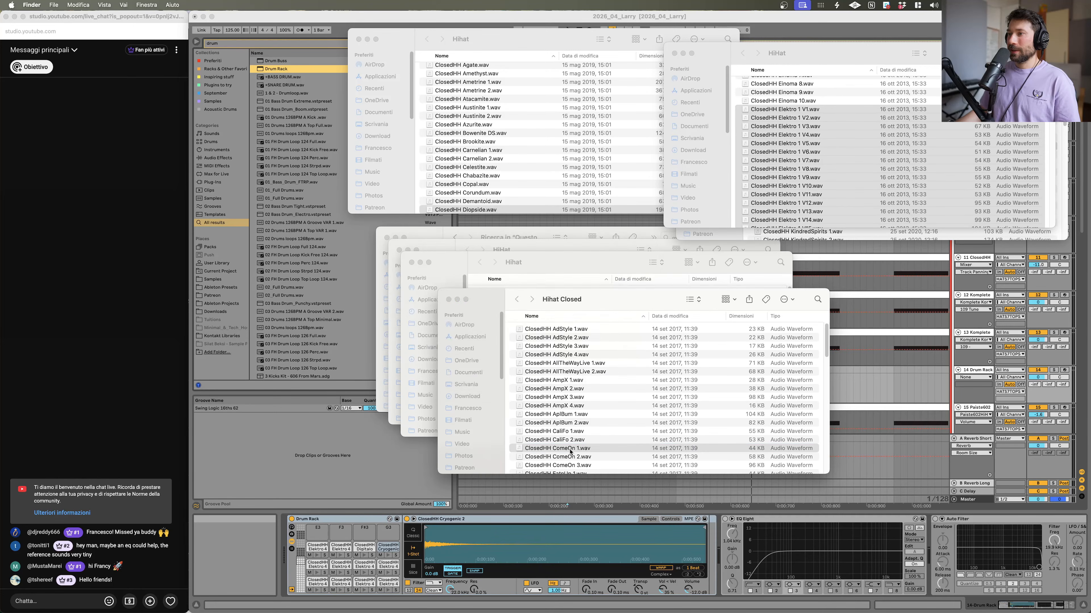
key("space")
key("Down")
key("Down")
key("Up")
key("Up")
key("Down")
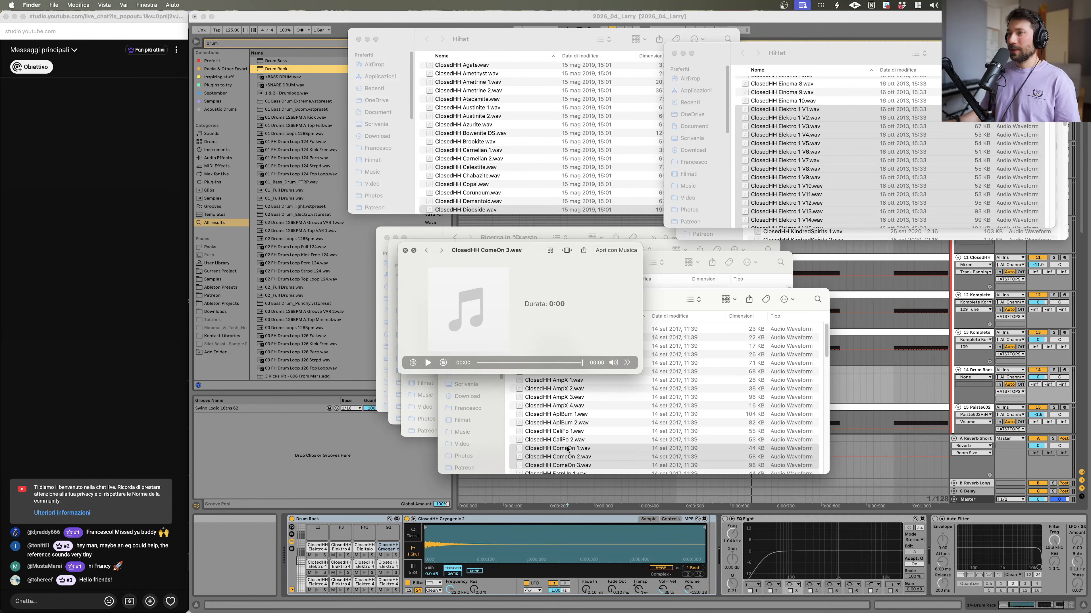
left_click_drag(565, 449, 317, 531)
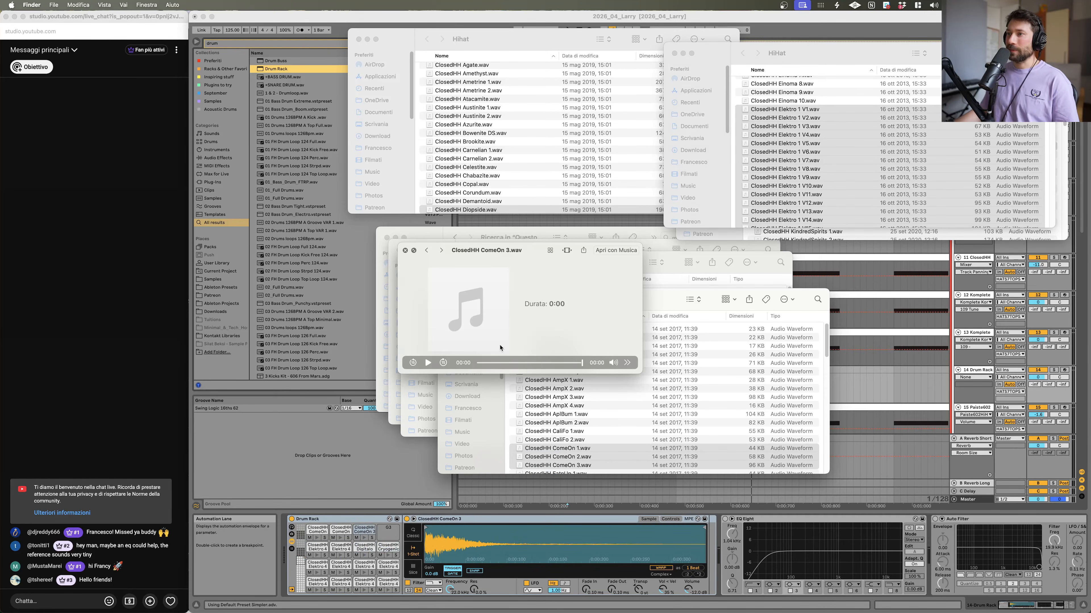
Step: Audition the ClosedHH samples starting from BlakGelE 1 in the Hihat folder
key("space")
left_click(449, 300)
left_click(528, 369)
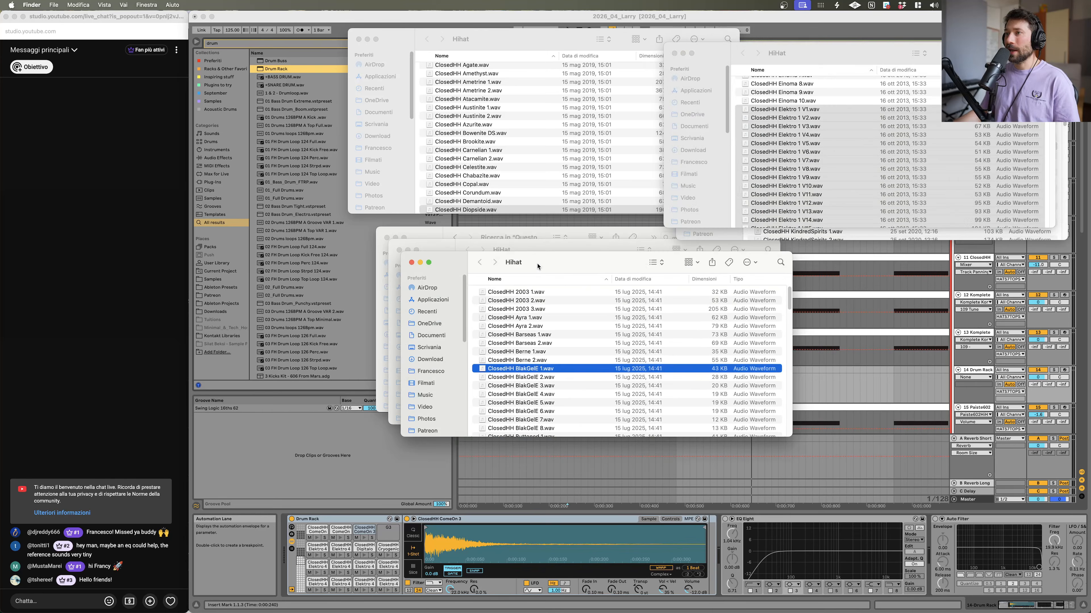
key("space")
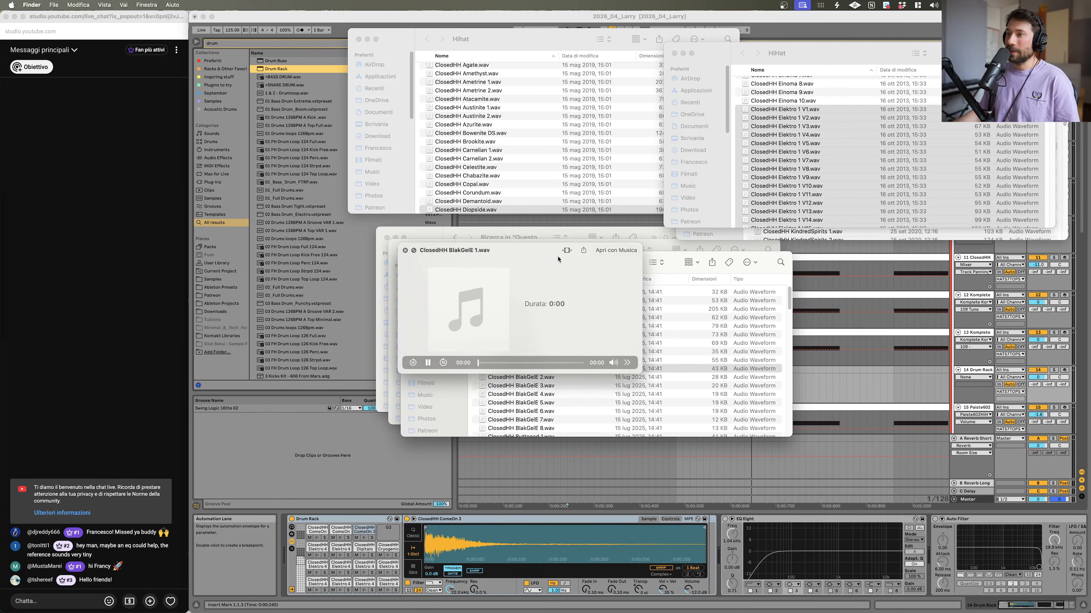
key("Down")
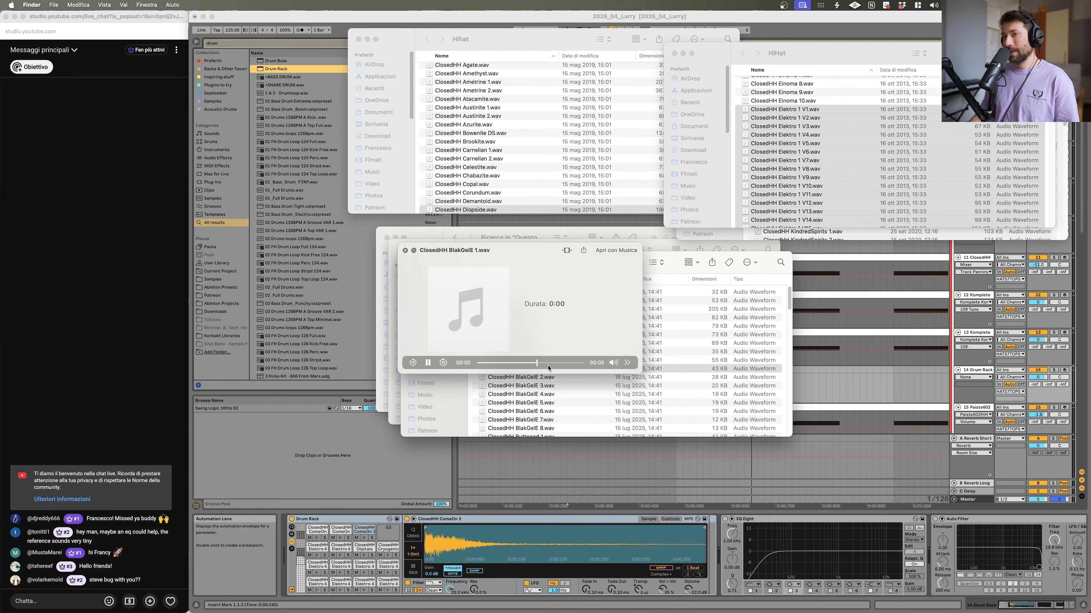
key("Down")
key("Down")
key("Down")
key("Up")
key("Up")
key("Up")
key("Up")
key("Down")
key("Down")
key("Down")
key("Down")
key("Down")
key("Down")
key("Down")
key("Up")
key("Up")
key("Up")
key("Up")
key("Up")
key("Up")
key("Up")
key("space")
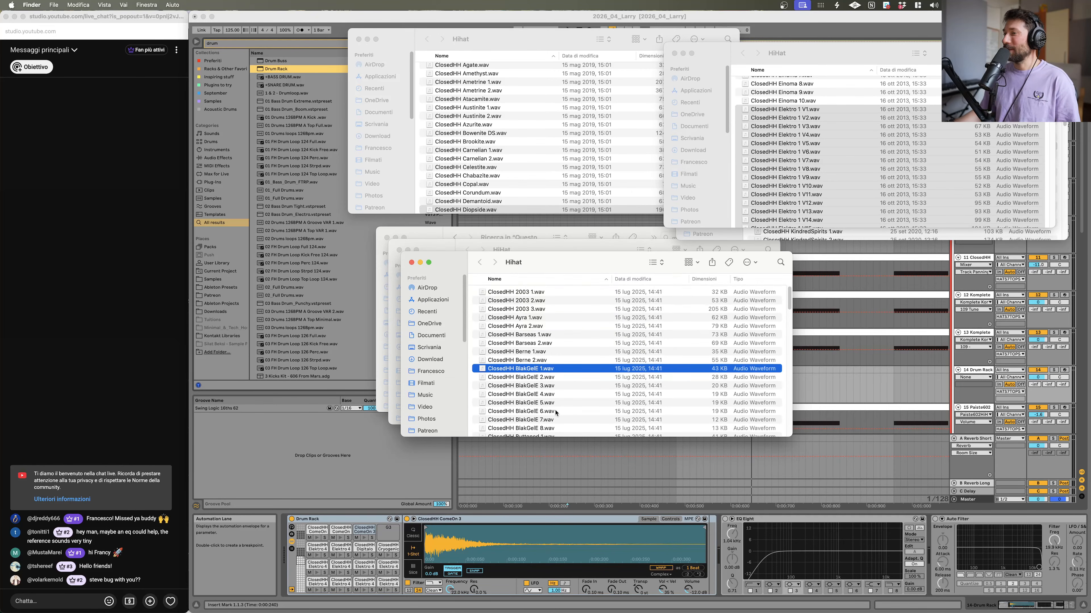
Step: Select ClosedHH BlakGelE 1 through BlakGelE 8 and drag them onto the Drum Rack pads
scroll(554, 417, "down", 4)
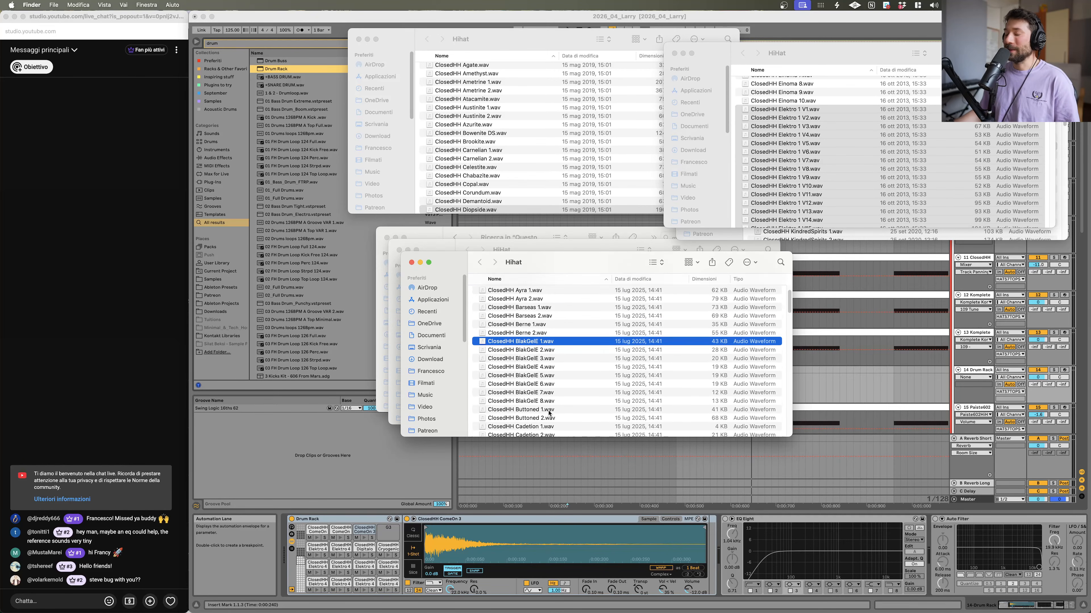
scroll(549, 413, "down", 1)
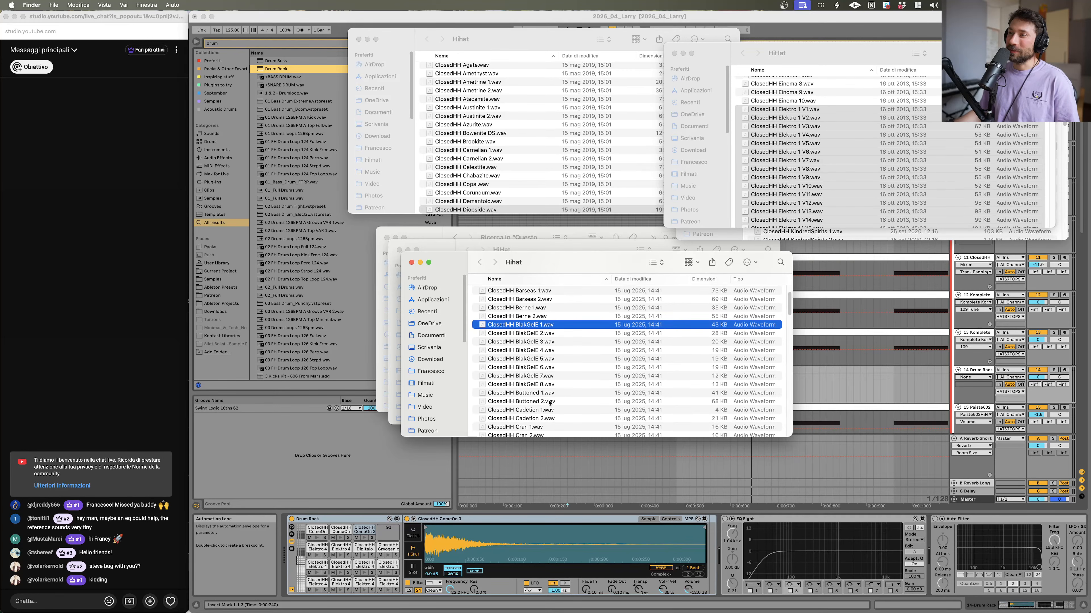
left_click(548, 386, "shift")
left_click_drag(522, 328, 391, 535)
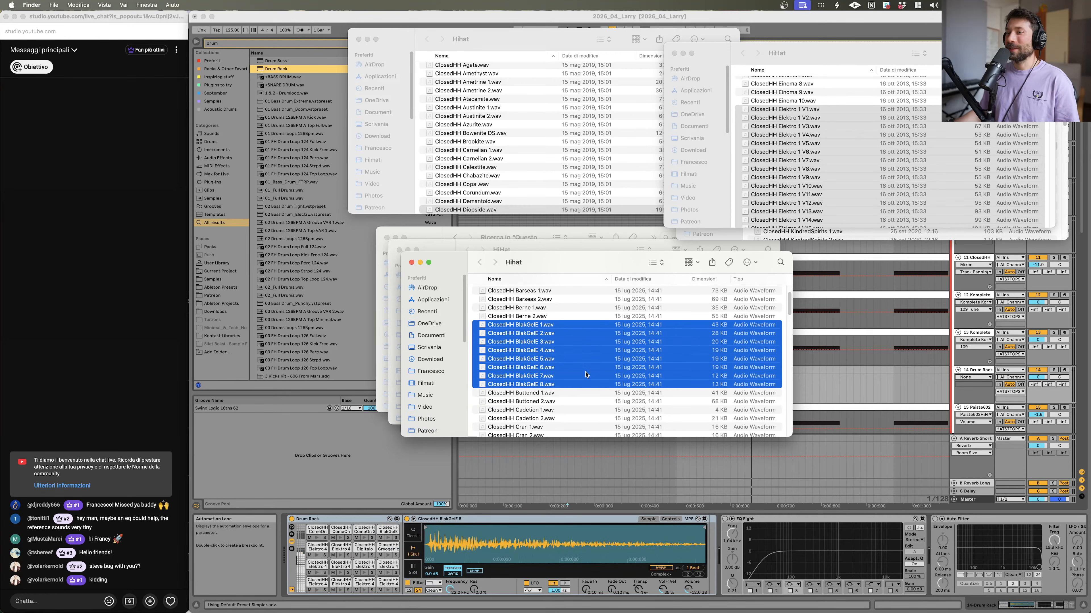
Step: Close the open Finder hi-hat folder windows
scroll(589, 386, "up", 2)
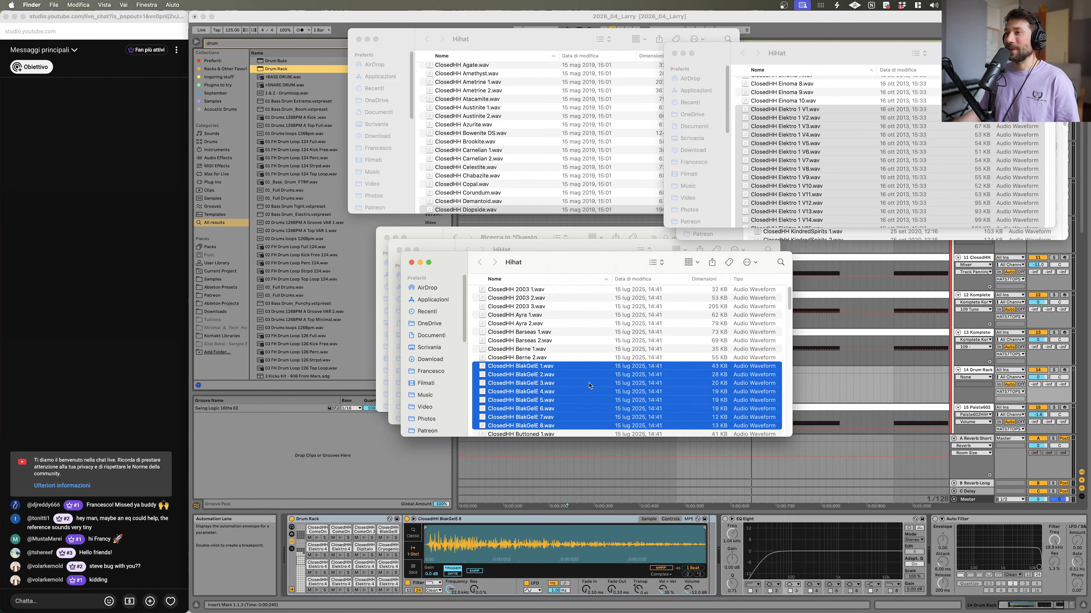
left_click(411, 262)
left_click(566, 260)
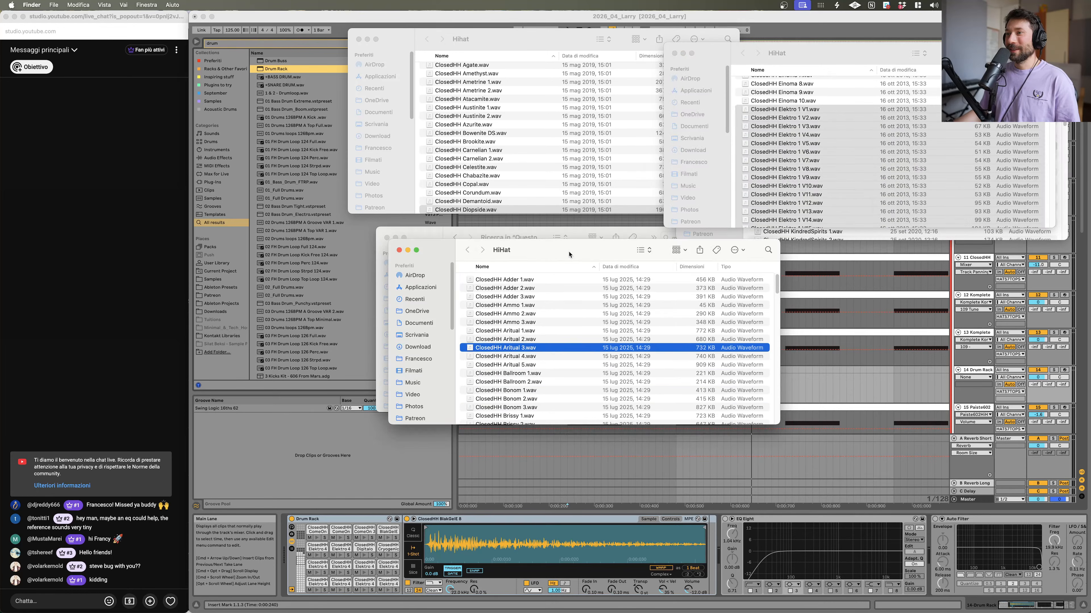
key("space")
key("space")
left_click(403, 257)
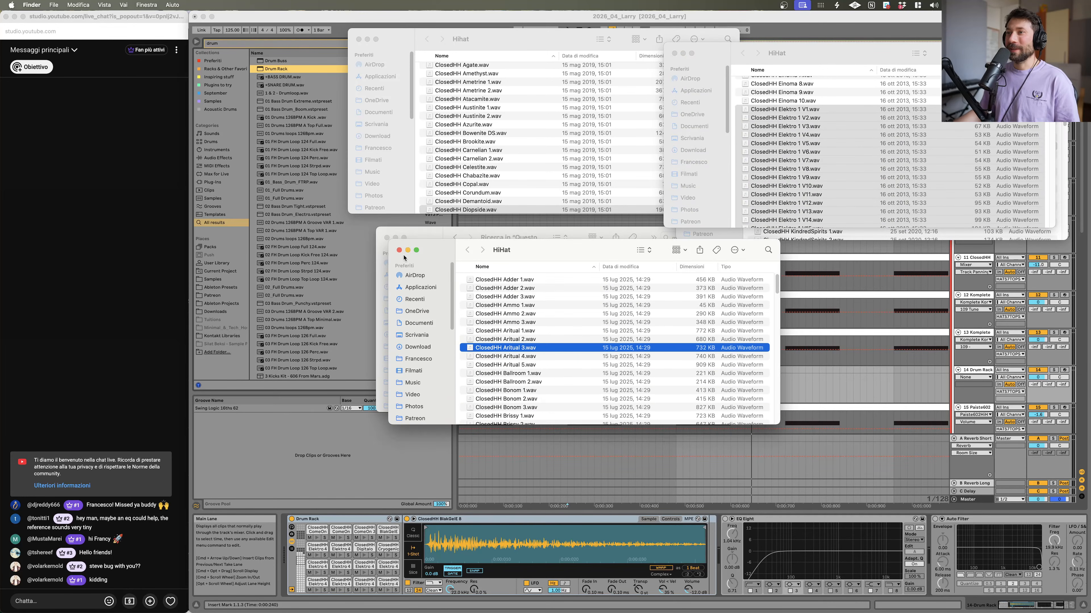
left_click(398, 250)
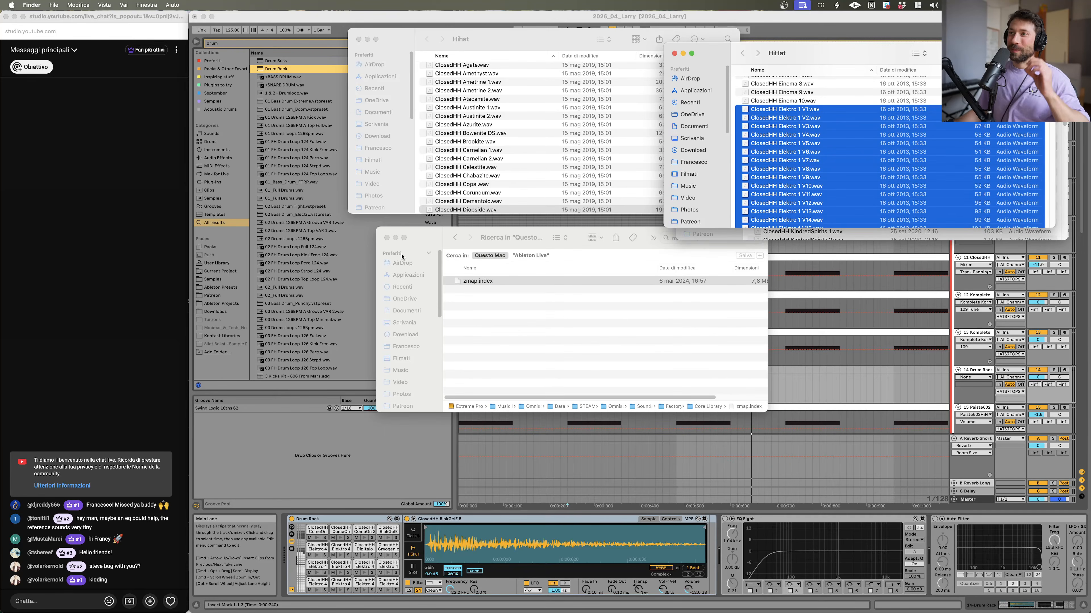
left_click(386, 238)
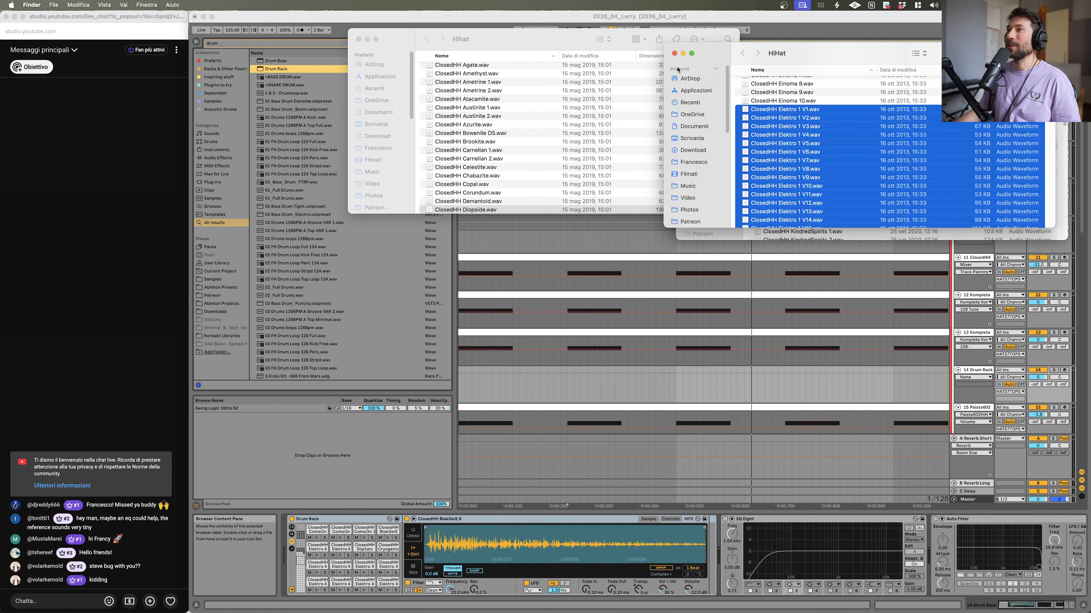
Step: Preview ClosedHH EarlyBird from the HiHat folder and drop it onto an empty Drum Rack pad in another pad bank
left_click(673, 54)
key("space")
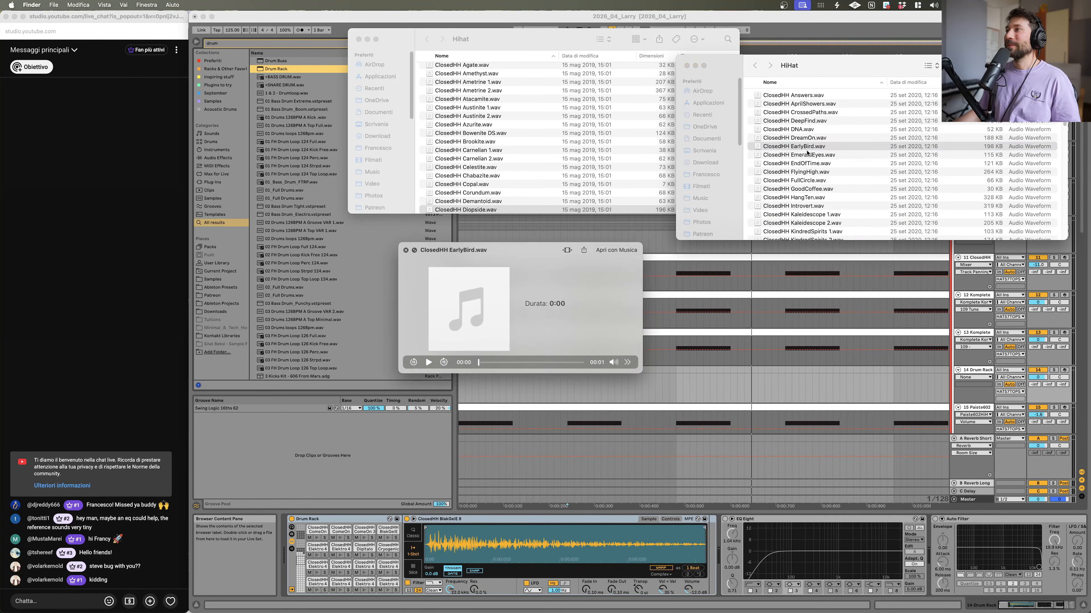
key("space")
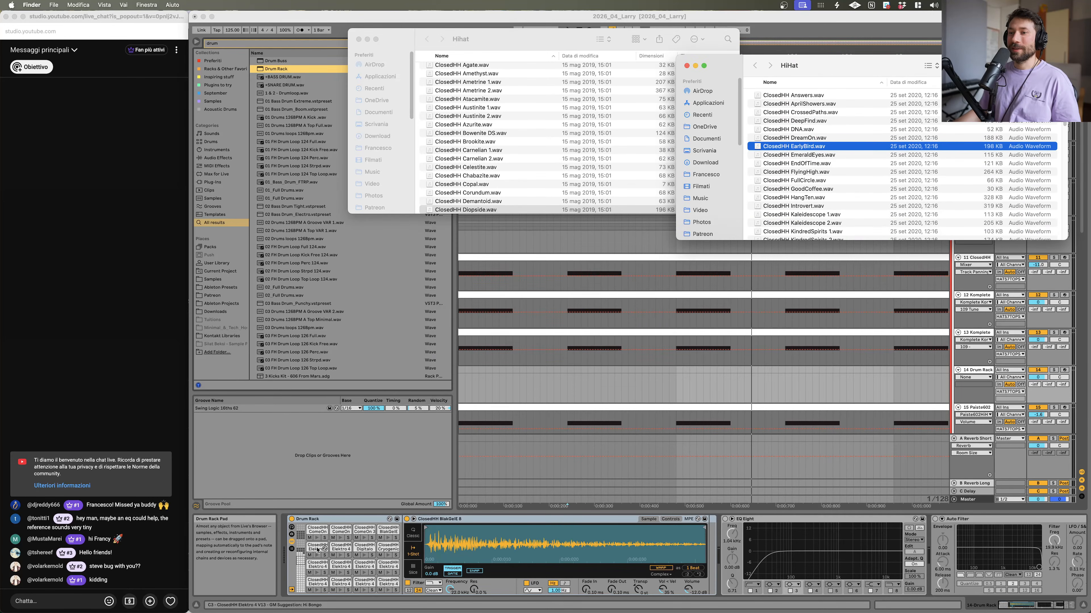
left_click(302, 551)
left_click(301, 557)
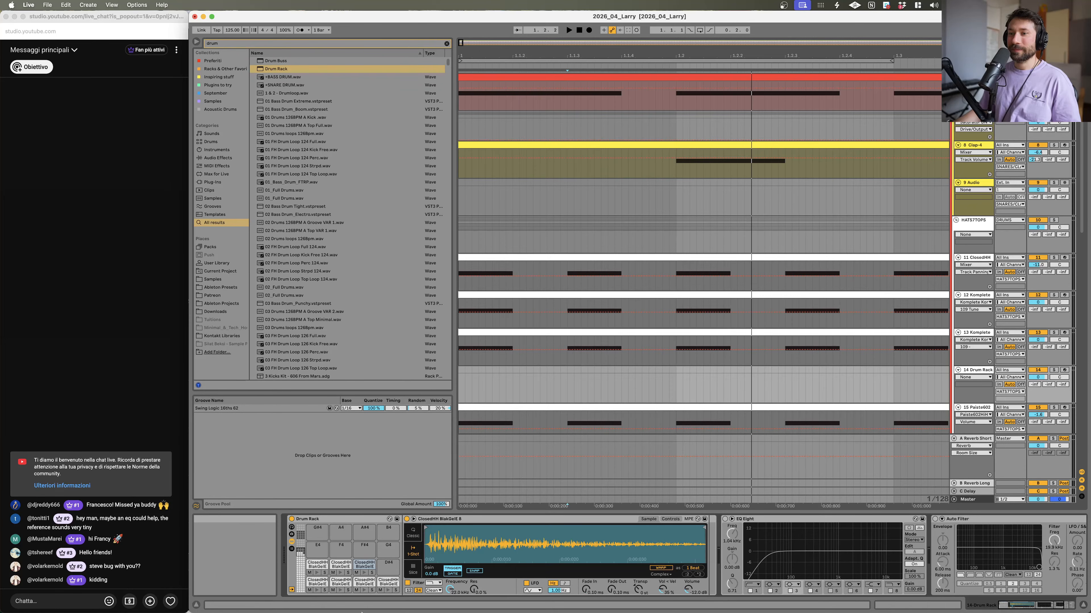
left_click(217, 595)
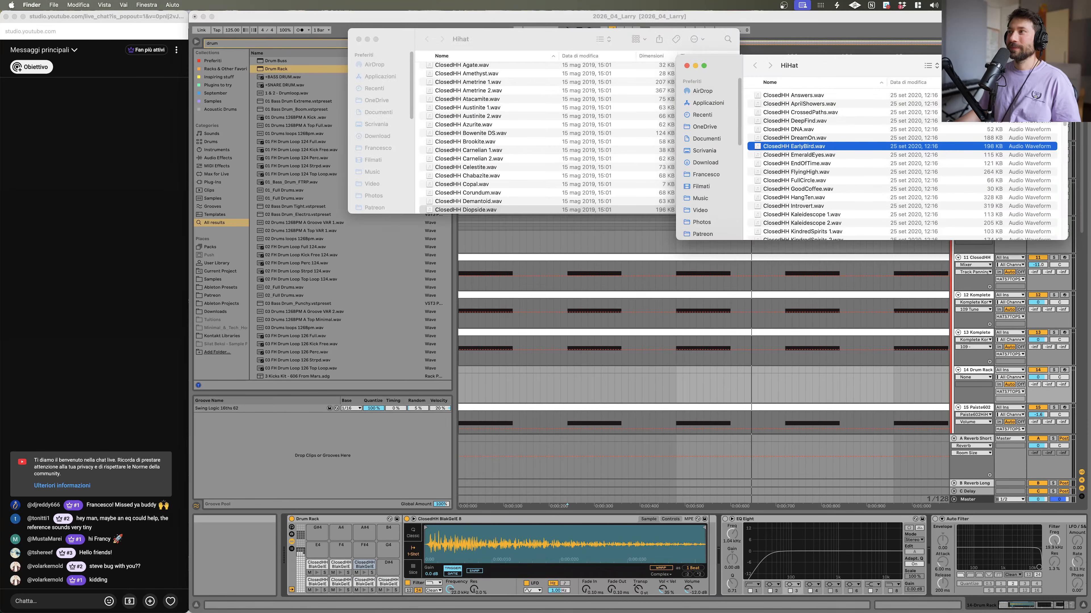
left_click_drag(793, 153, 392, 572)
Step: Preview ClosedHH Diopside from the Hihat folder, add it to another Drum Rack pad, and close both Finder windows
left_click(439, 211)
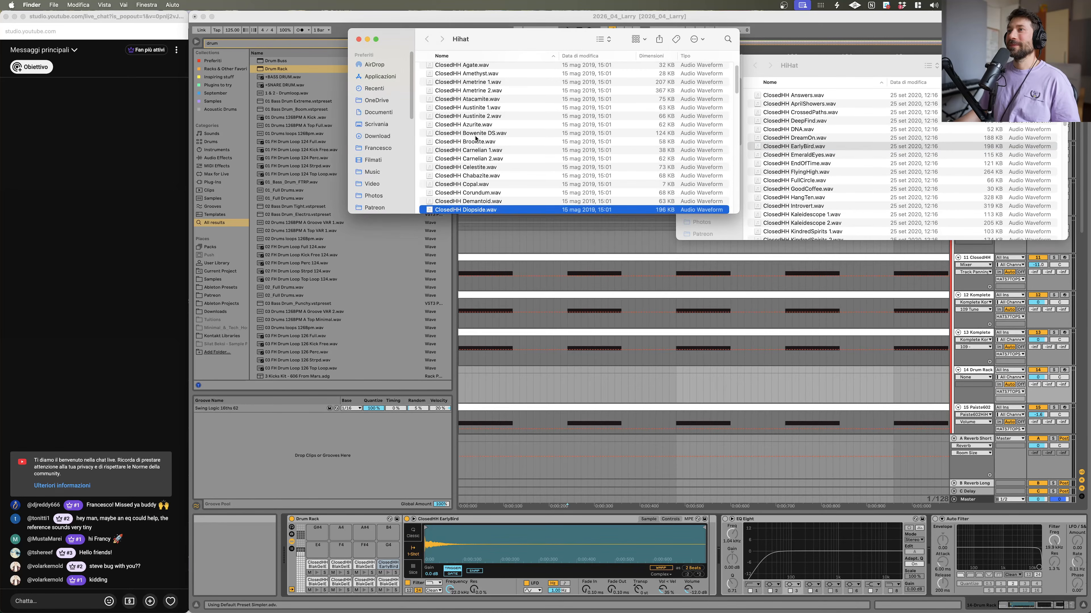
key("space")
key("space")
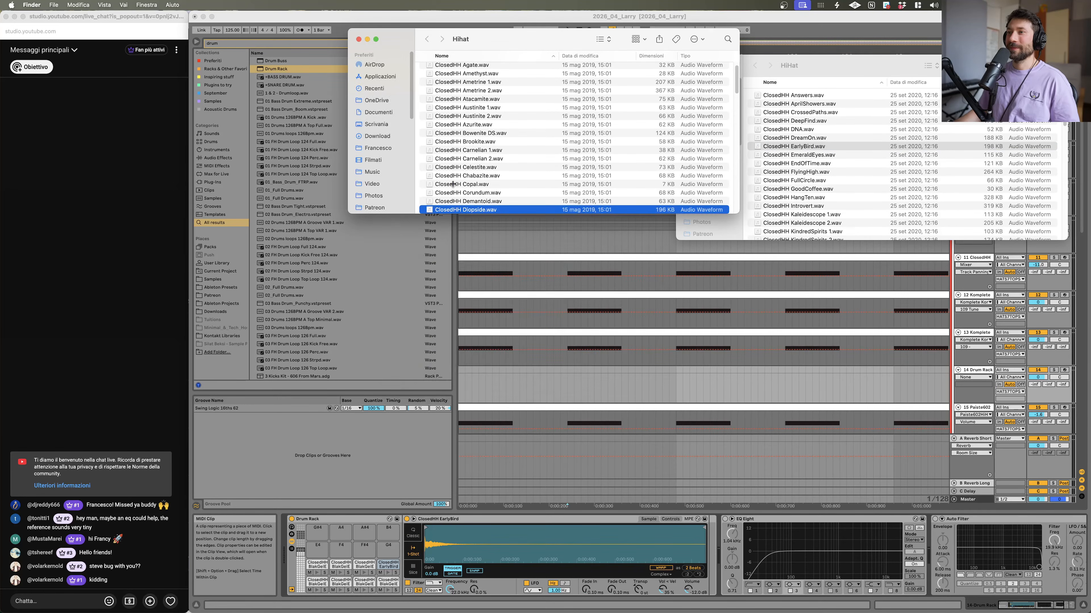
left_click_drag(462, 212, 325, 545)
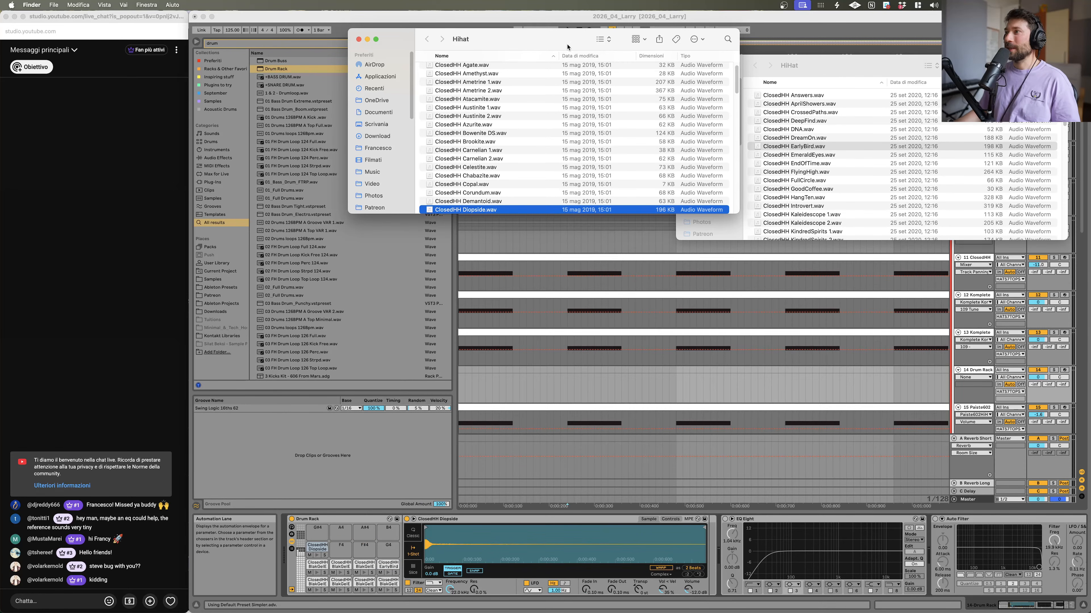
left_click(359, 39)
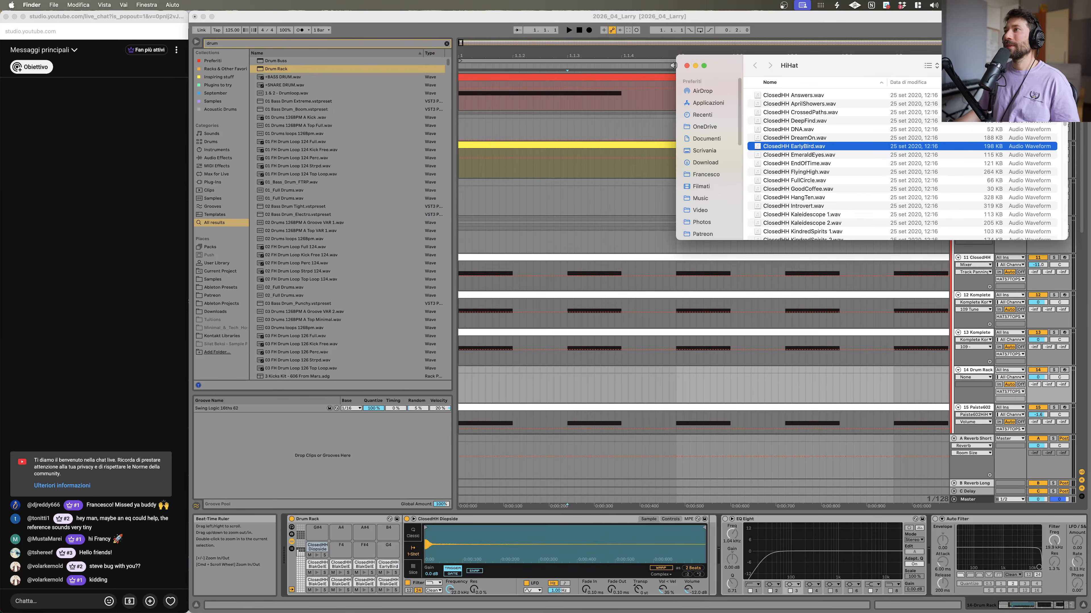
left_click(686, 66)
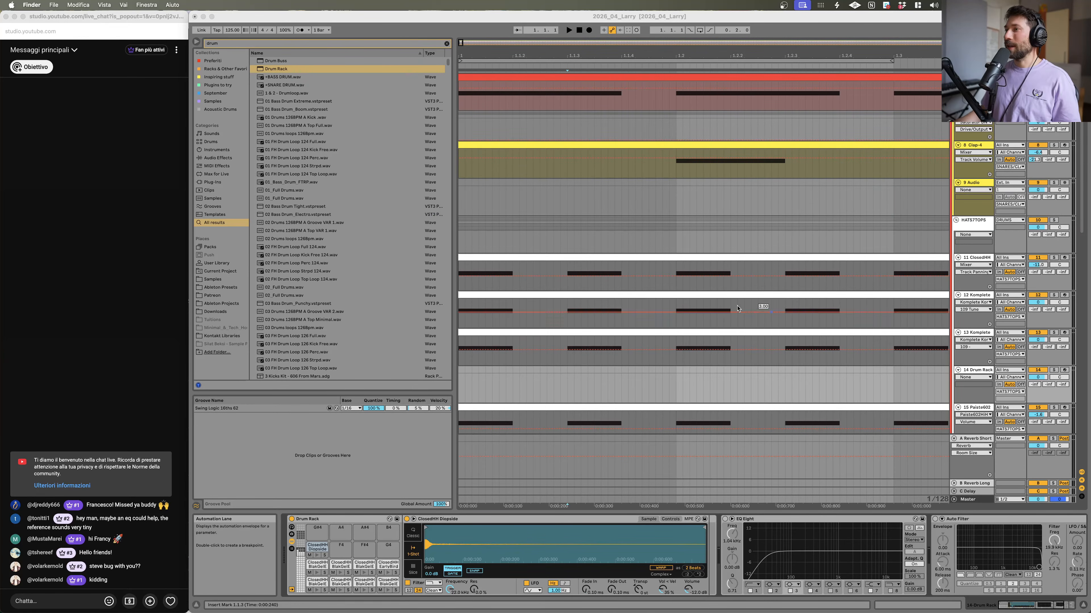
Step: Open the Drum Rack track's hi-hat MIDI clip in the note editor
left_click(587, 257)
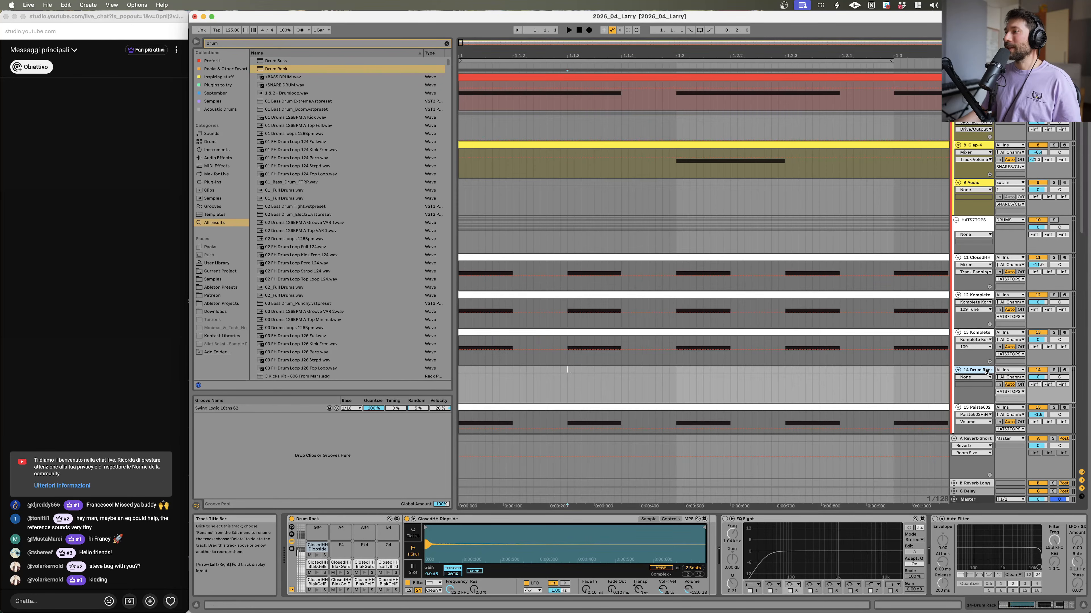
left_click(486, 399)
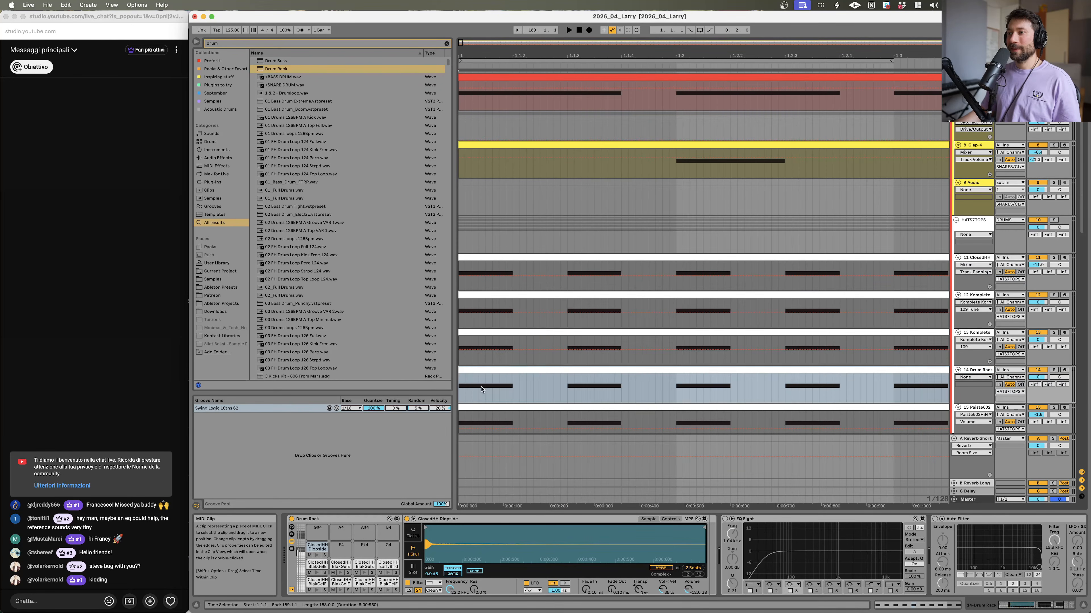
double_click(501, 372)
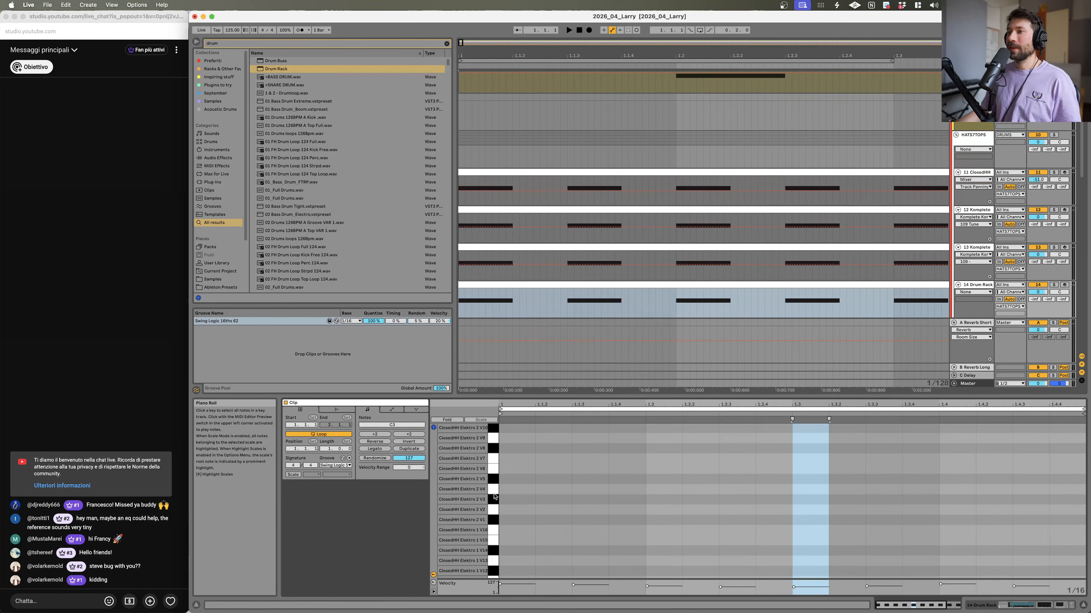
scroll(500, 503, "down", 5)
scroll(506, 510, "up", 10)
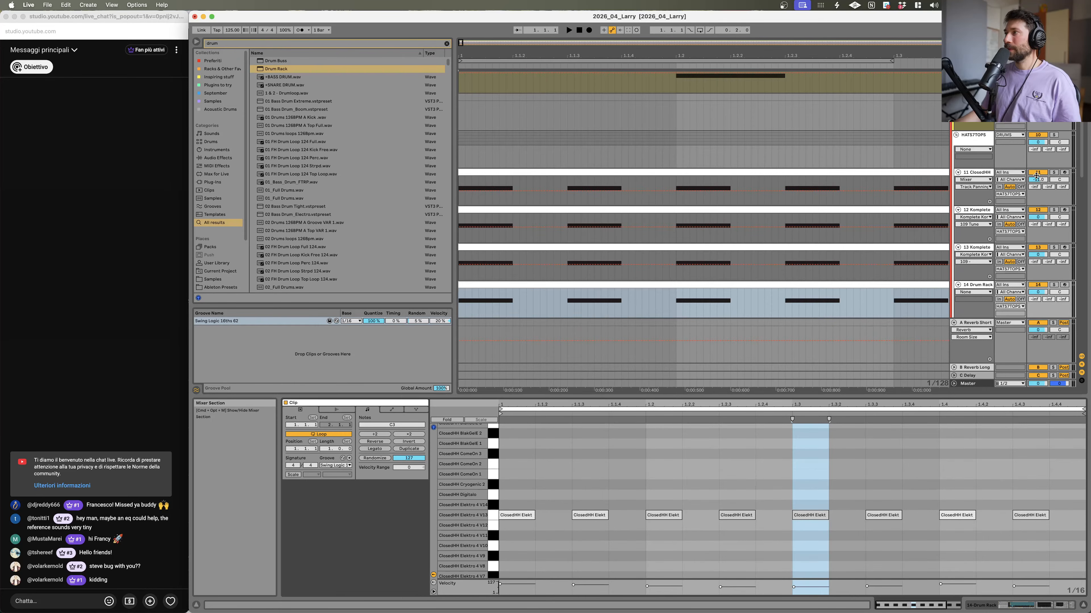
Step: Deactivate tracks 11 ClosedHH and 12 Komplete and play back the arrangement to hear the remaining hi-hats
left_click(1037, 173)
left_click(1037, 210)
key("space")
scroll(814, 380, "up", 5)
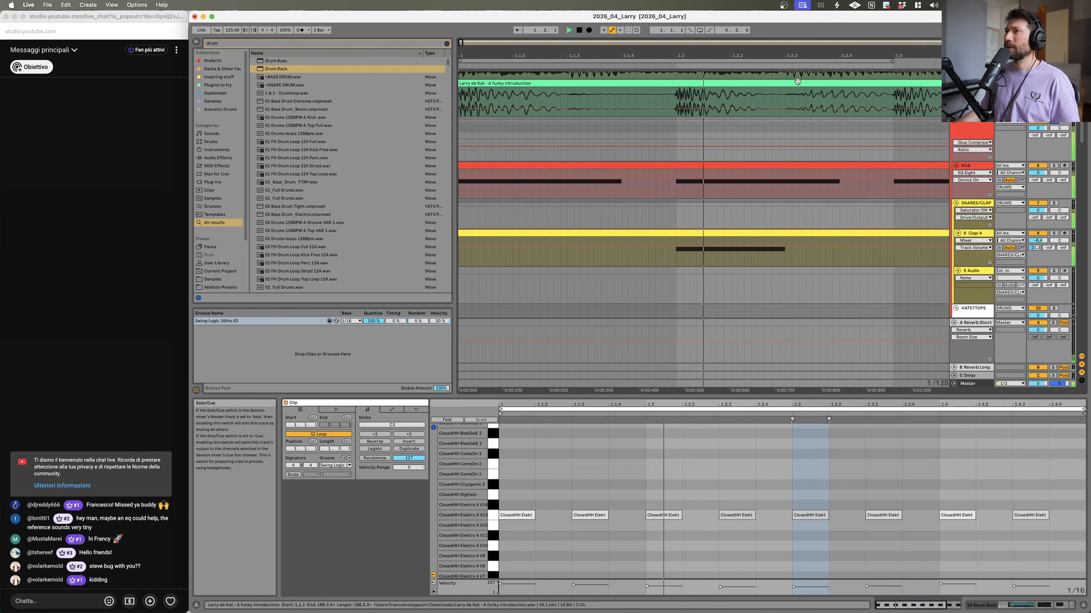
scroll(941, 159, "down", 10)
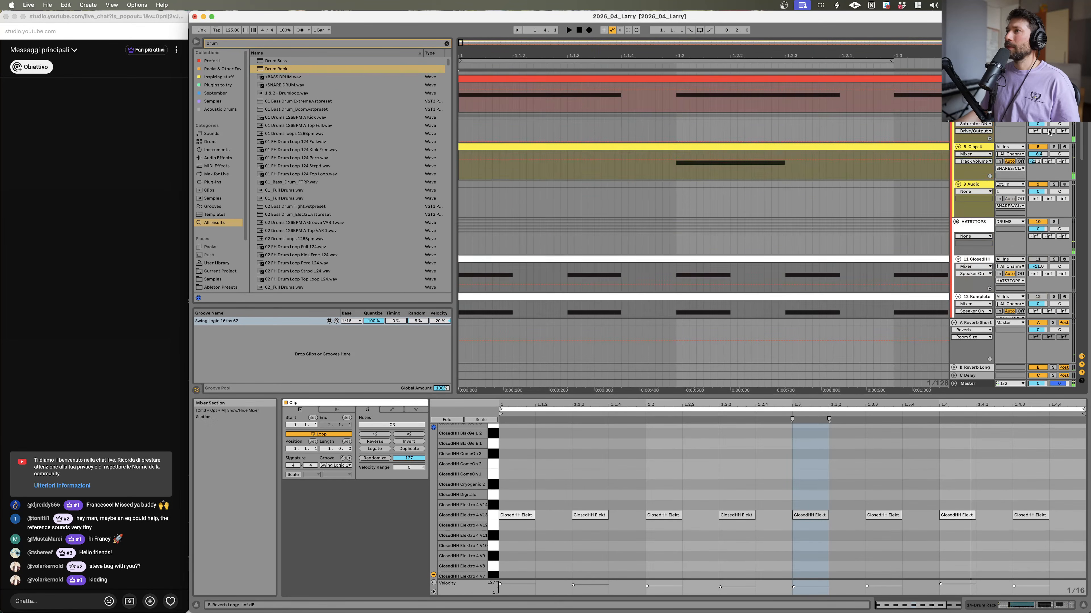
scroll(941, 159, "down", 5)
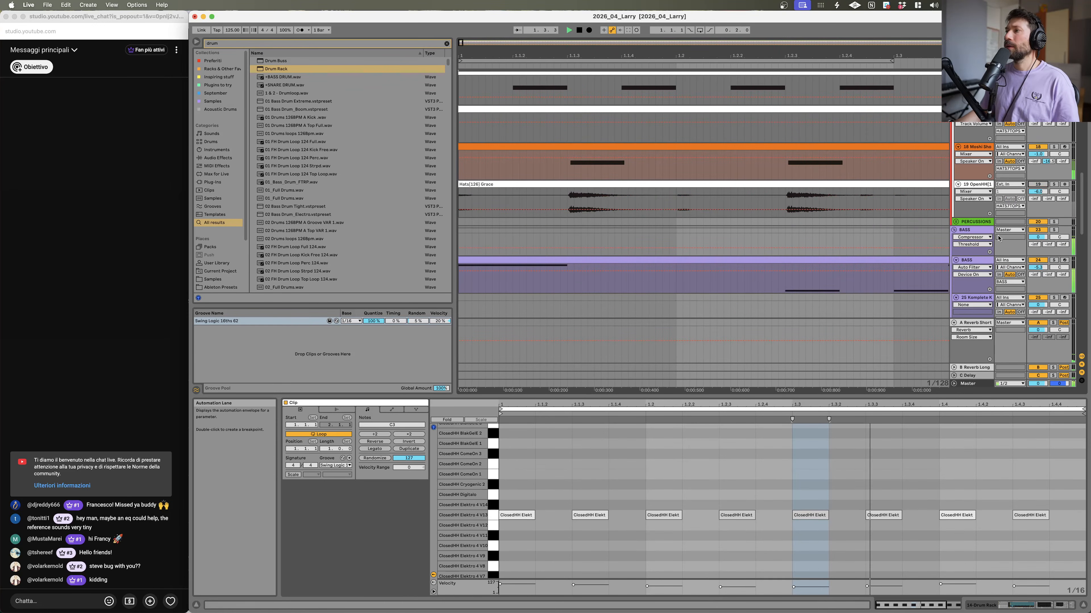
scroll(835, 193, "up", 3)
scroll(835, 193, "down", 3)
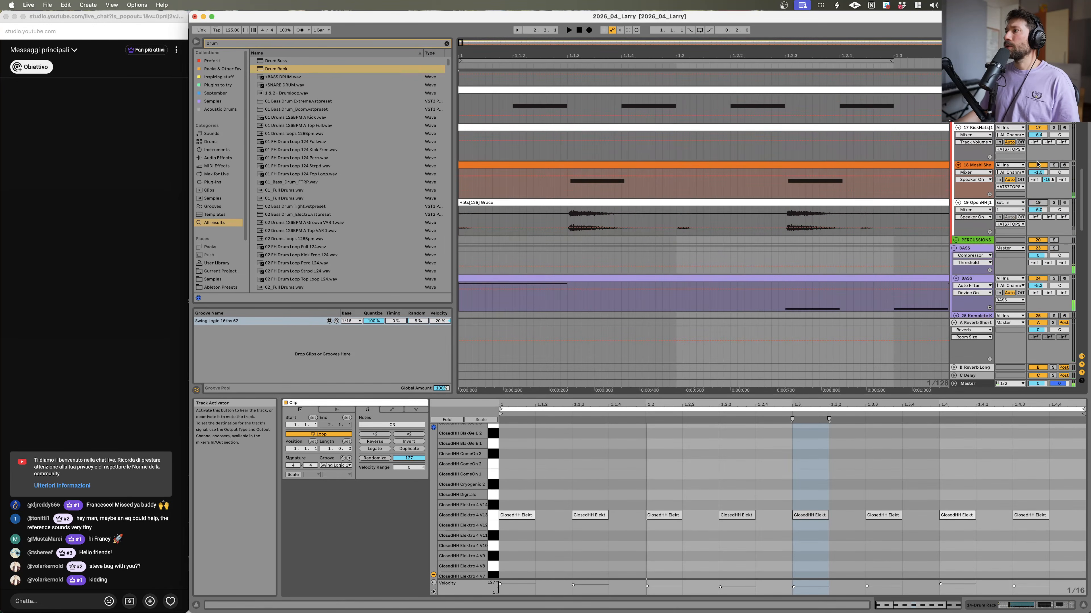
scroll(897, 112, "down", 10)
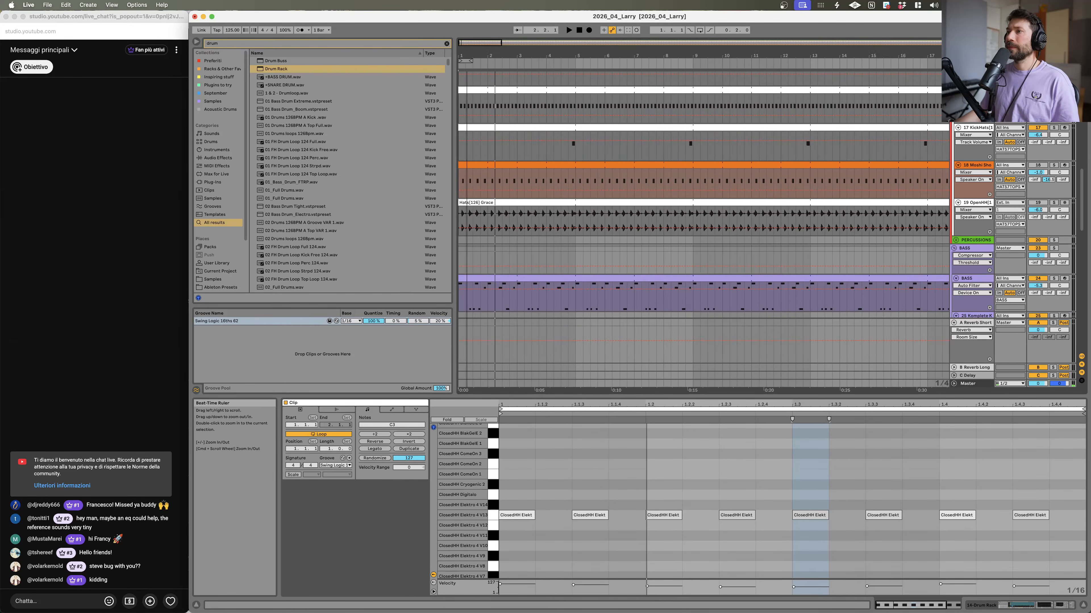
key("space")
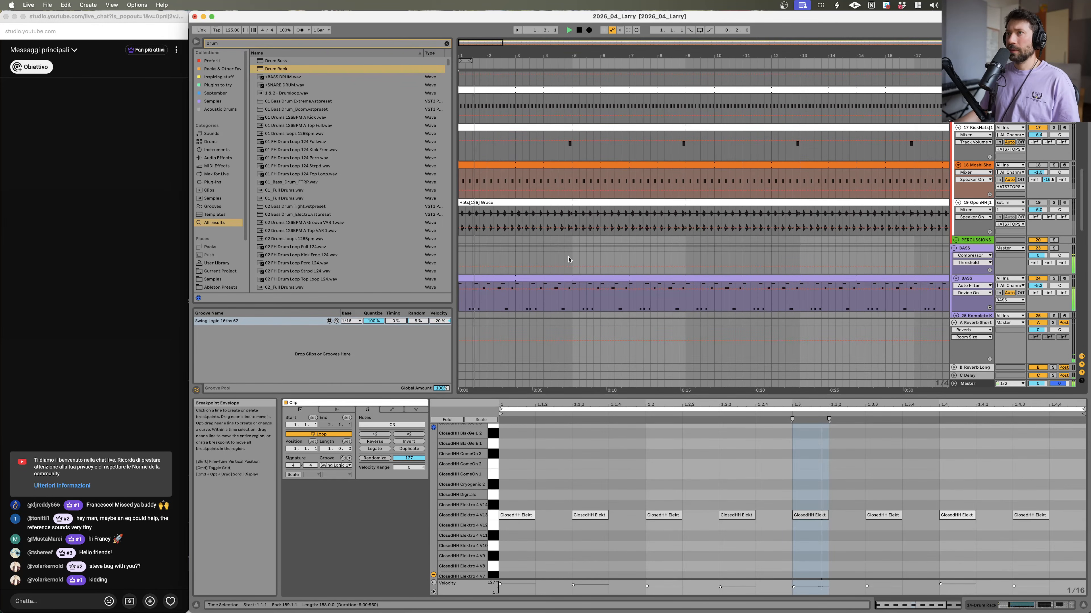
Step: Solo the 14 Drum Rack track, select its clip, and play it
left_click(496, 125)
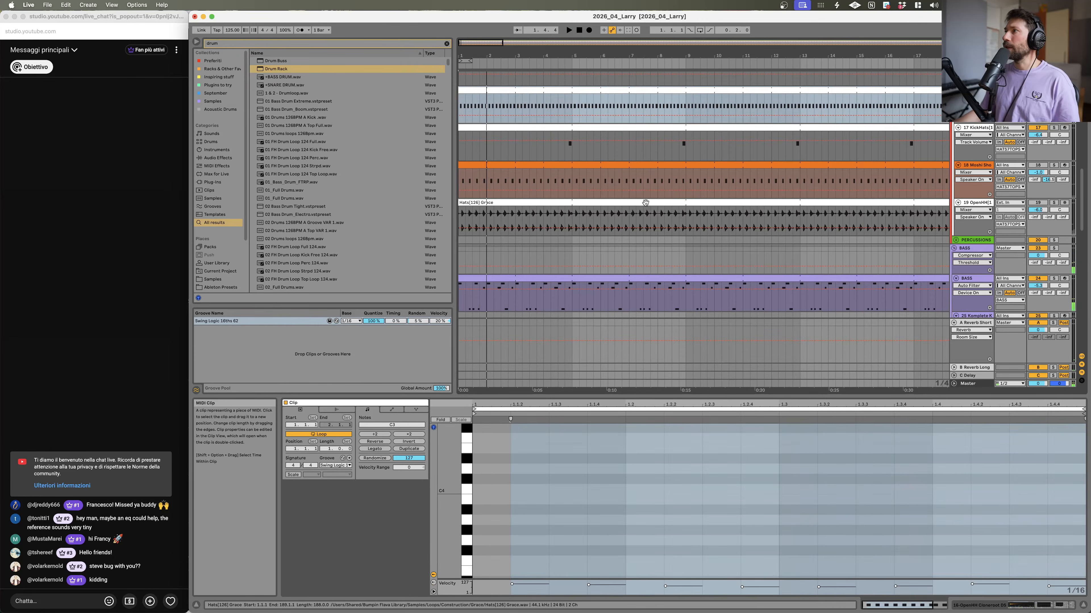
scroll(799, 214, "up", 4)
scroll(799, 213, "up", 4)
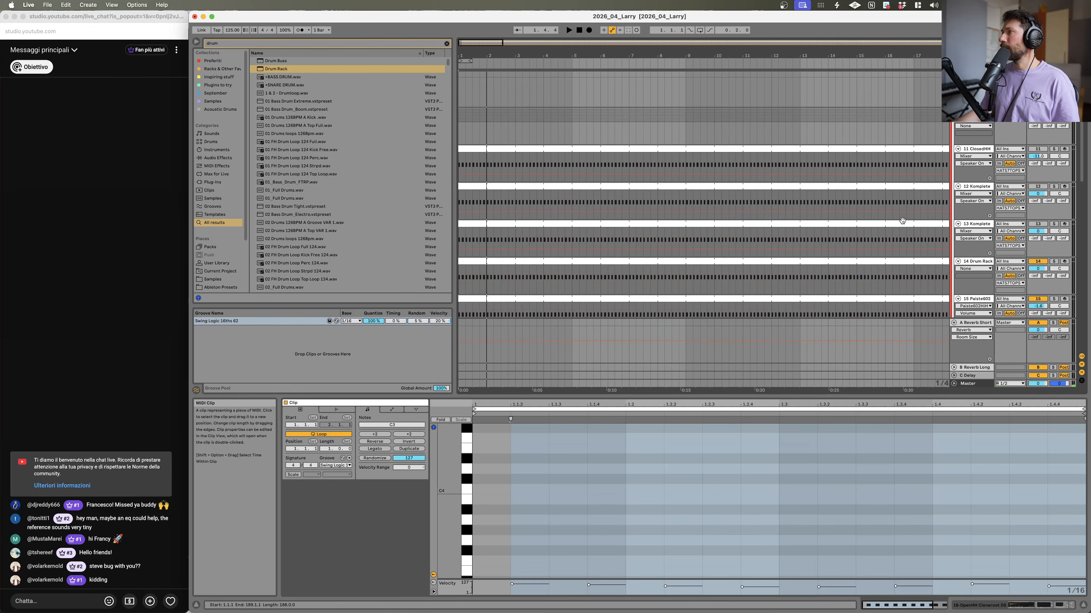
left_click(1053, 252)
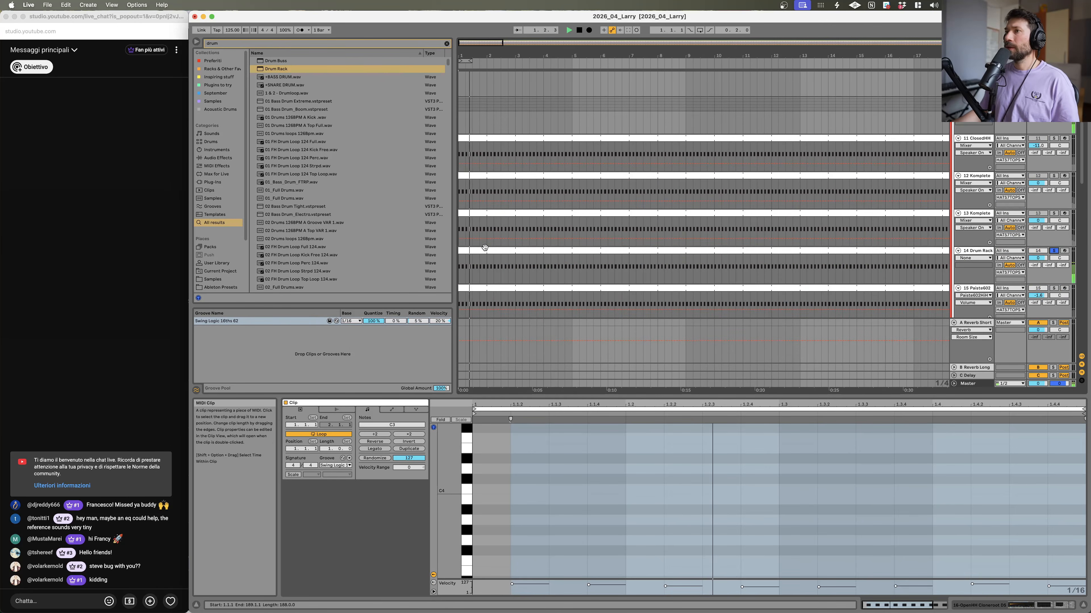
left_click(491, 254)
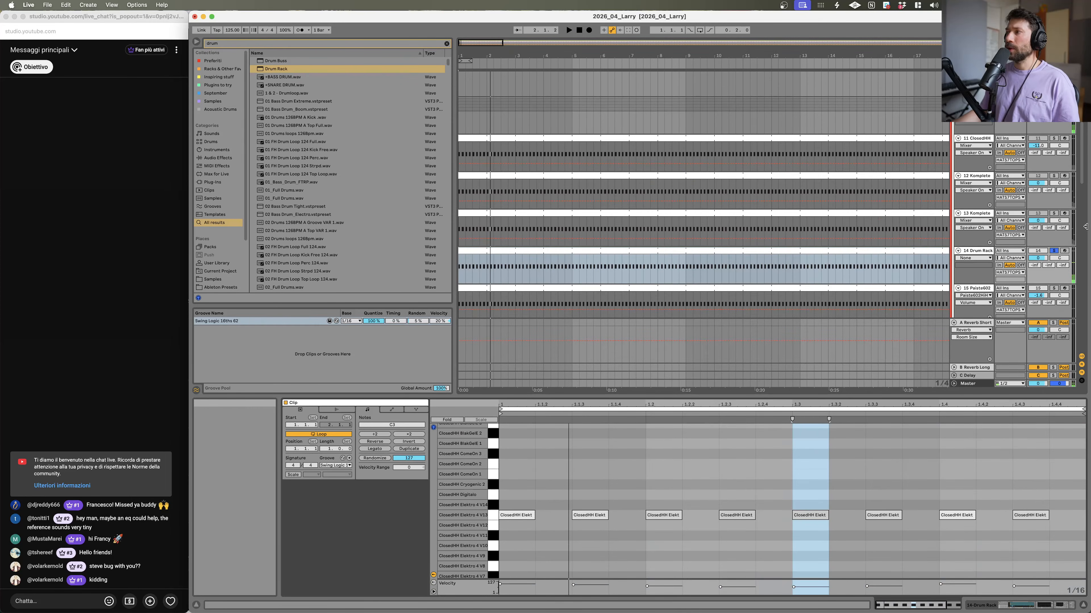
key("space")
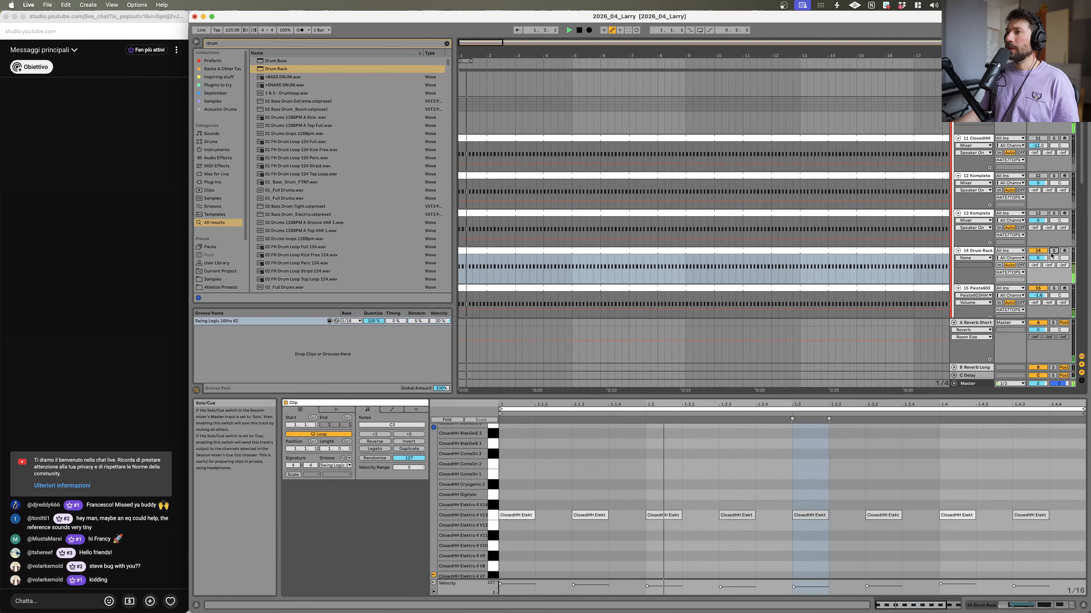
Step: Enlarge the velocity lane below the Drum Rack clip's notes
scroll(928, 247, "down", 3)
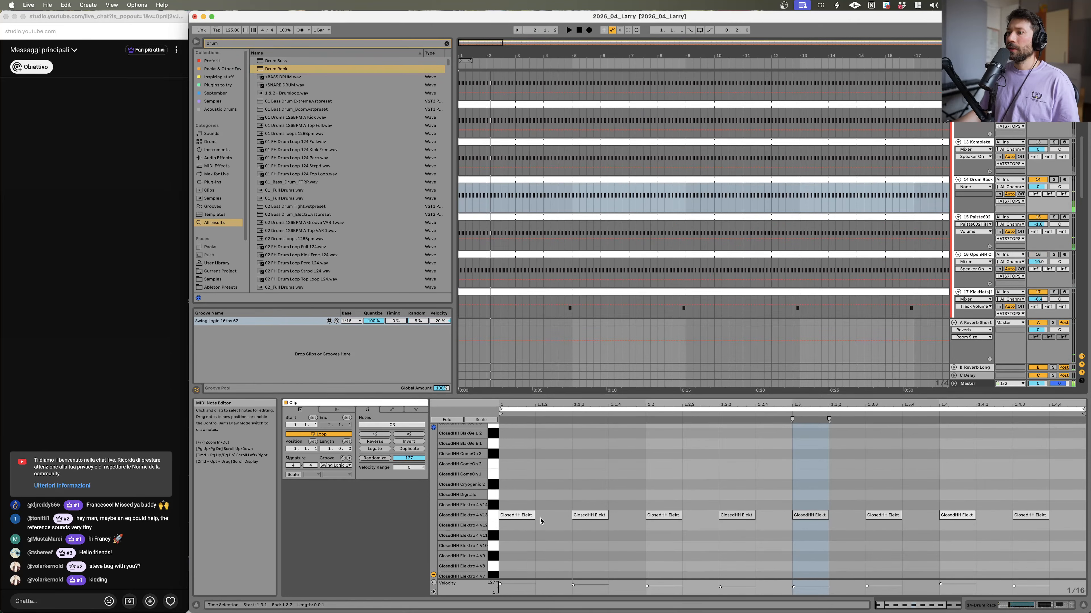
left_click(535, 567)
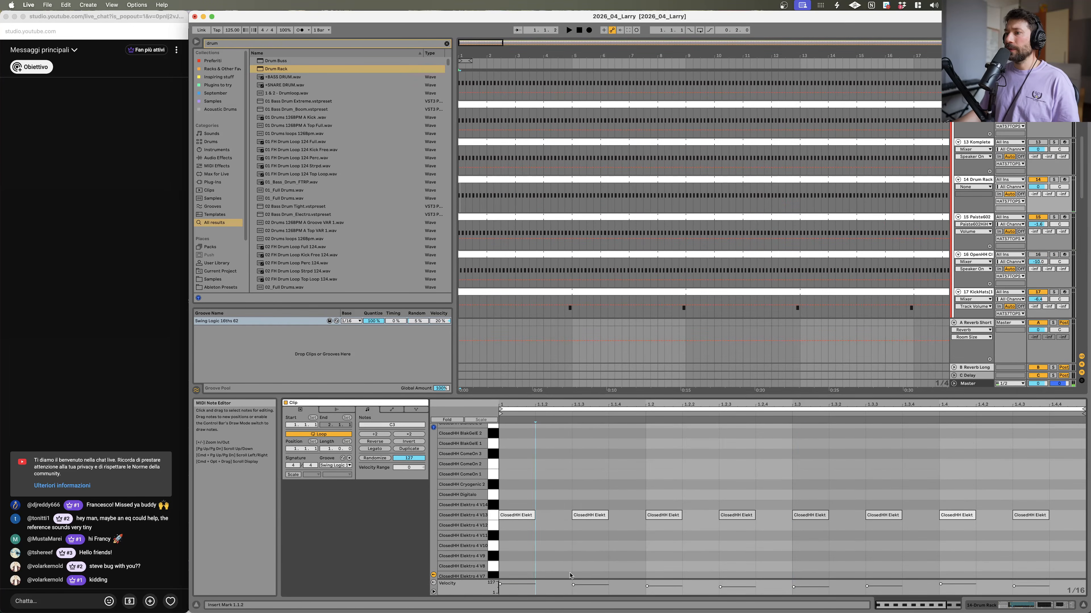
left_click_drag(596, 580, 597, 506)
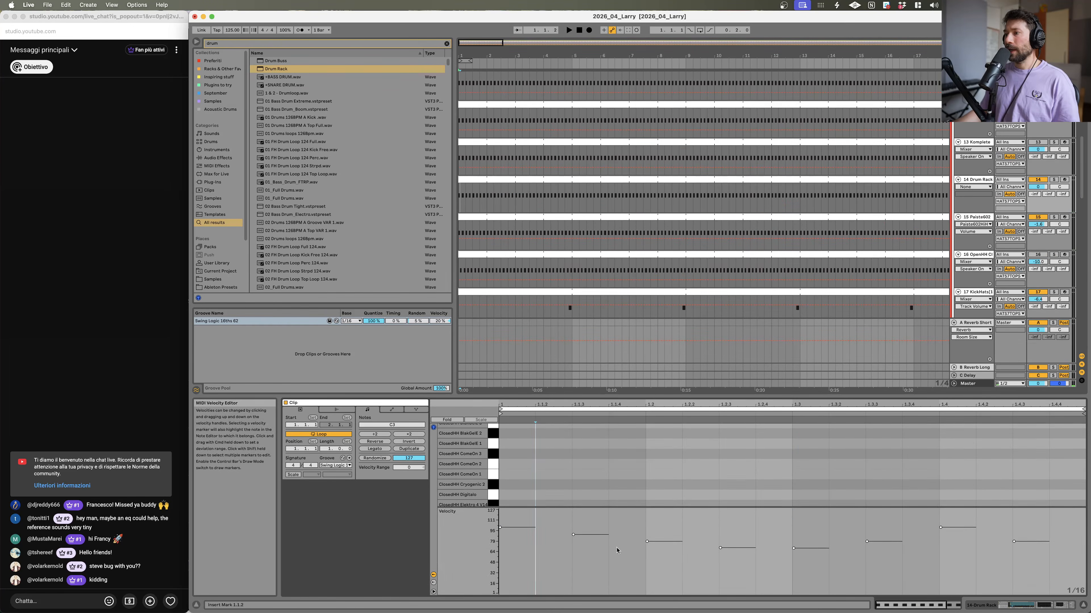
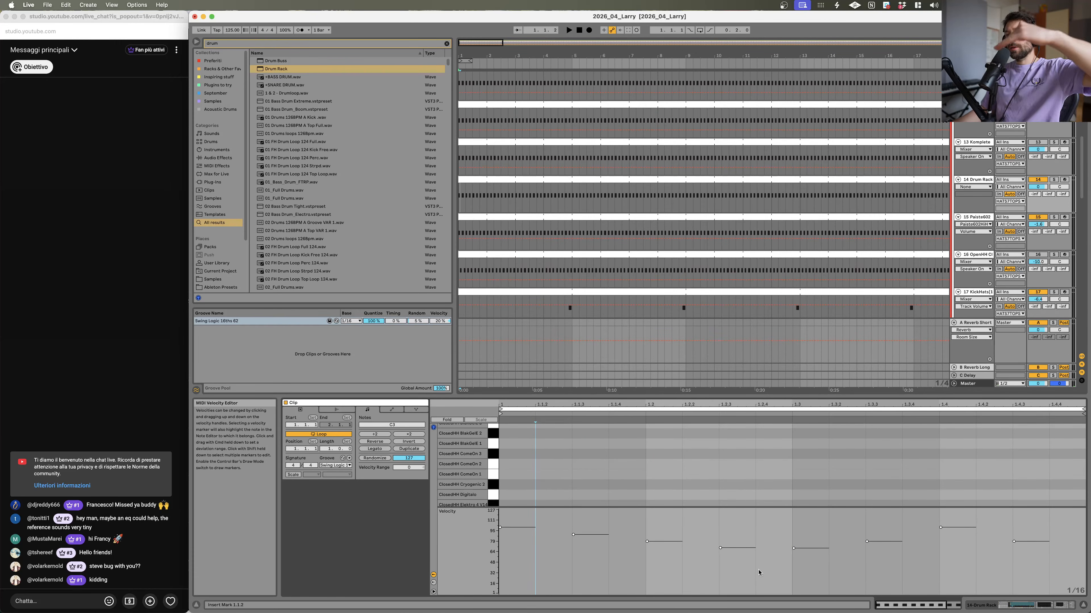
left_click(1082, 605)
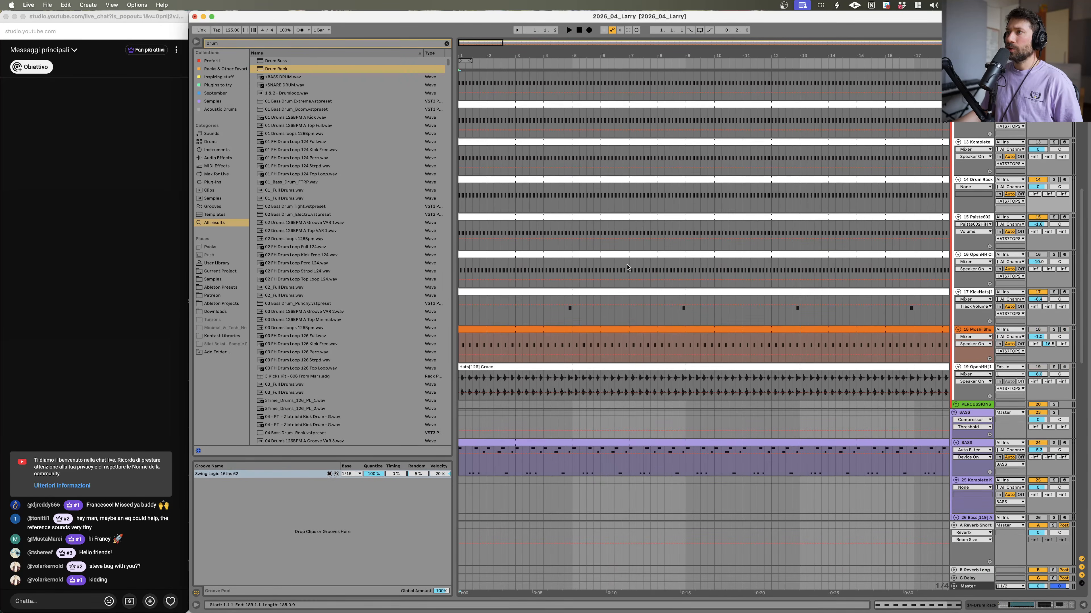
scroll(638, 253, "up", 5)
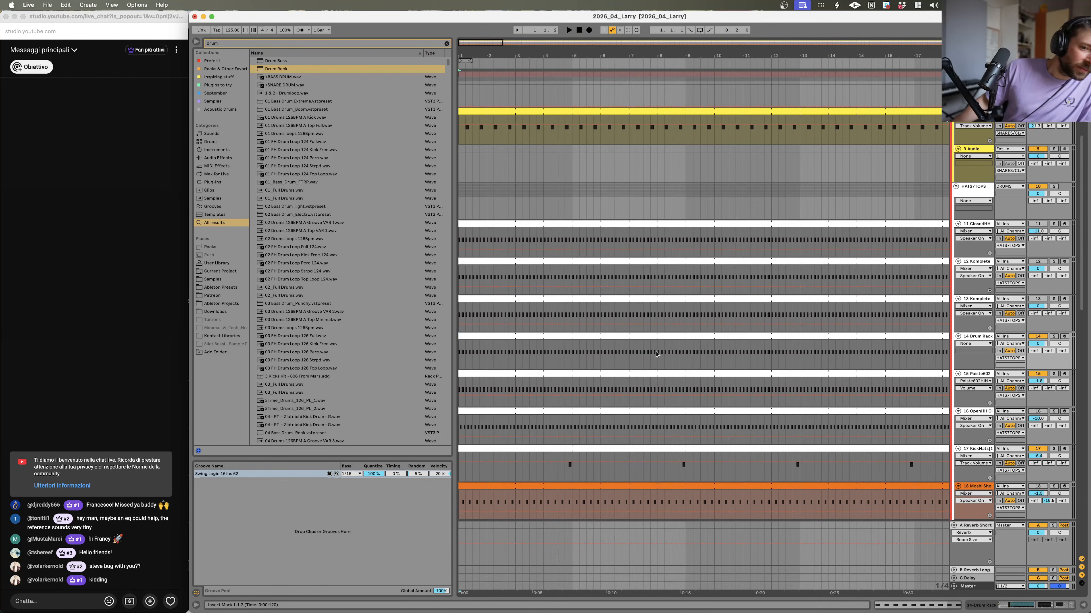
mouse_move(728, 606)
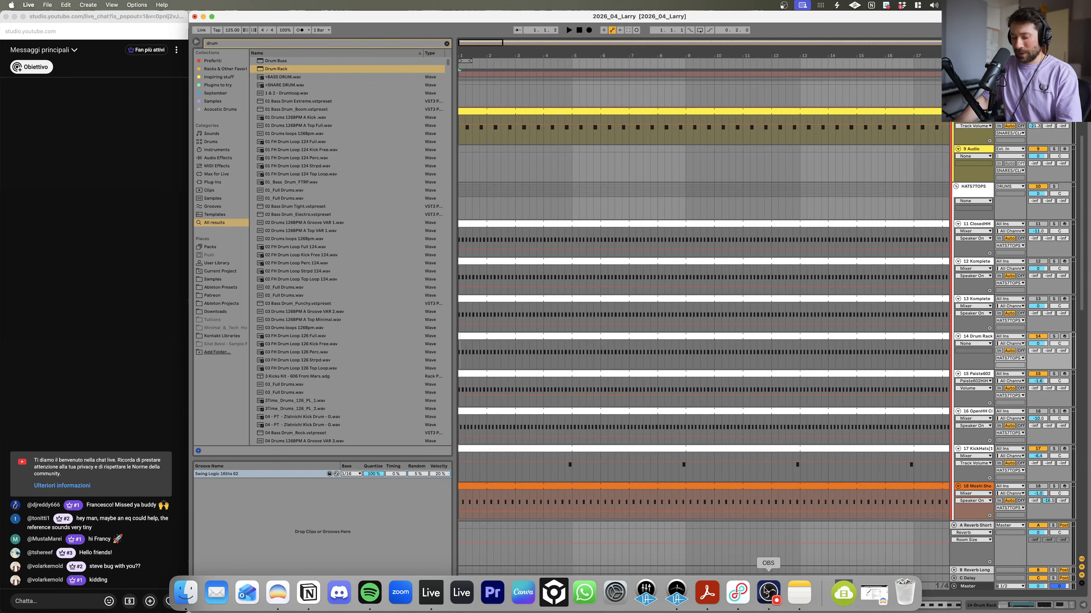
left_click(768, 592)
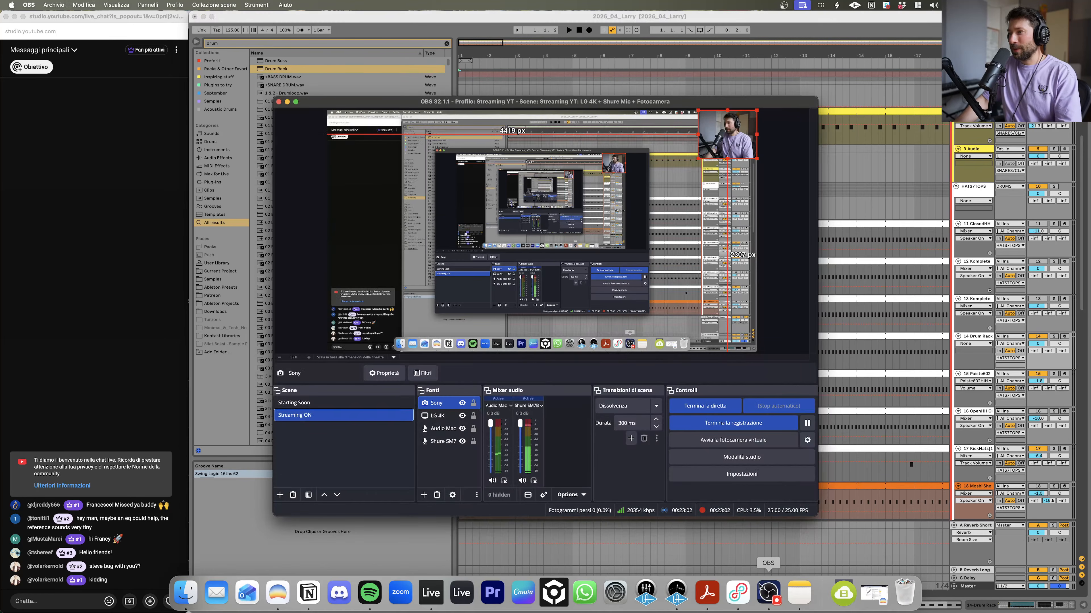
left_click(295, 403)
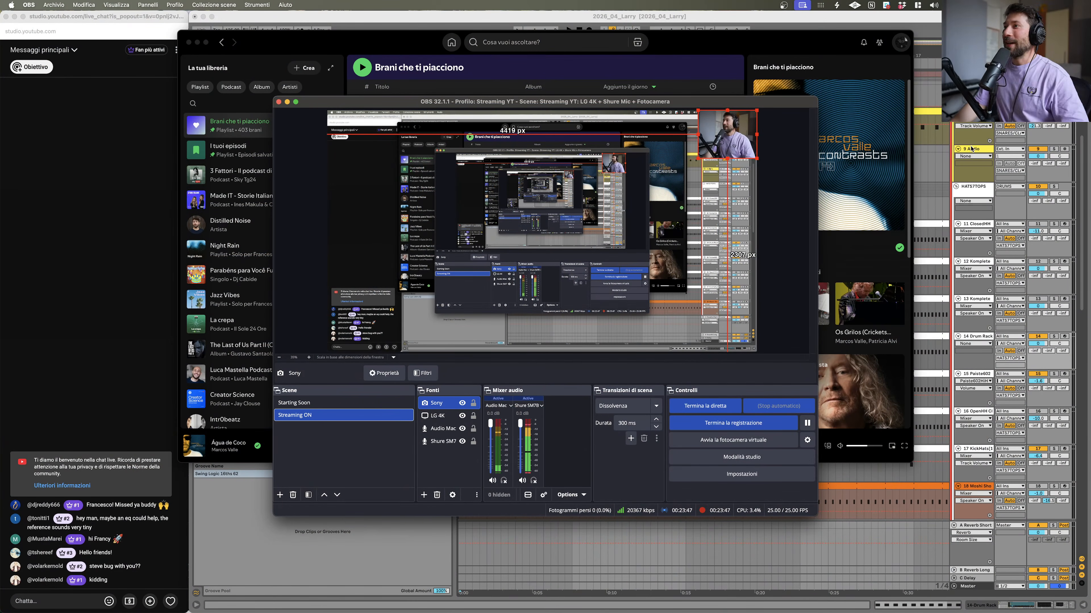
left_click(948, 159)
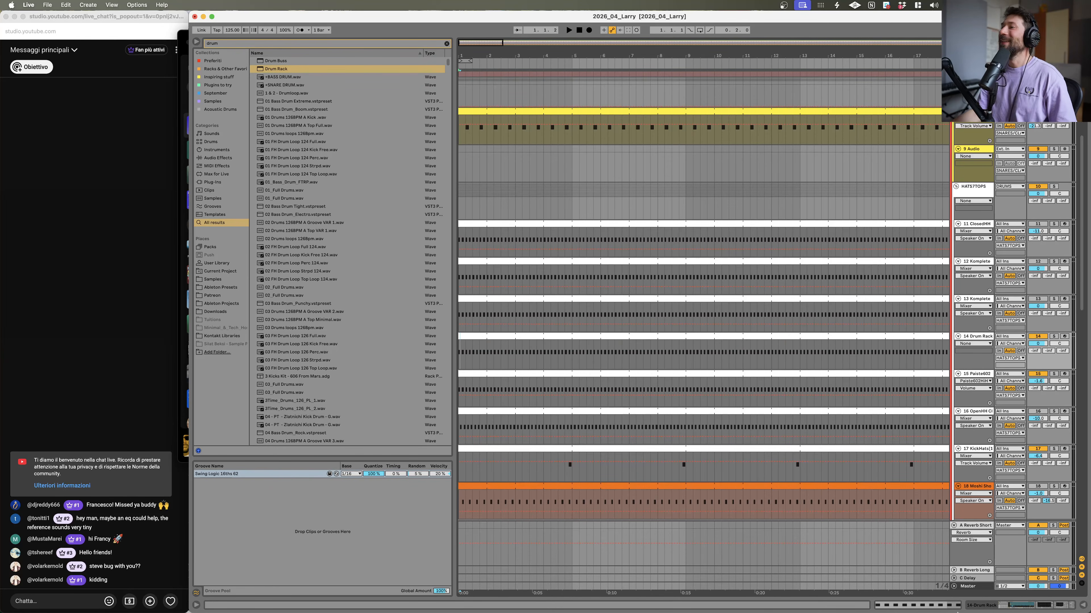
Step: Solo the 14 Drum Rack track and open its hi-hat clip in the note editor during playback
left_click(486, 336)
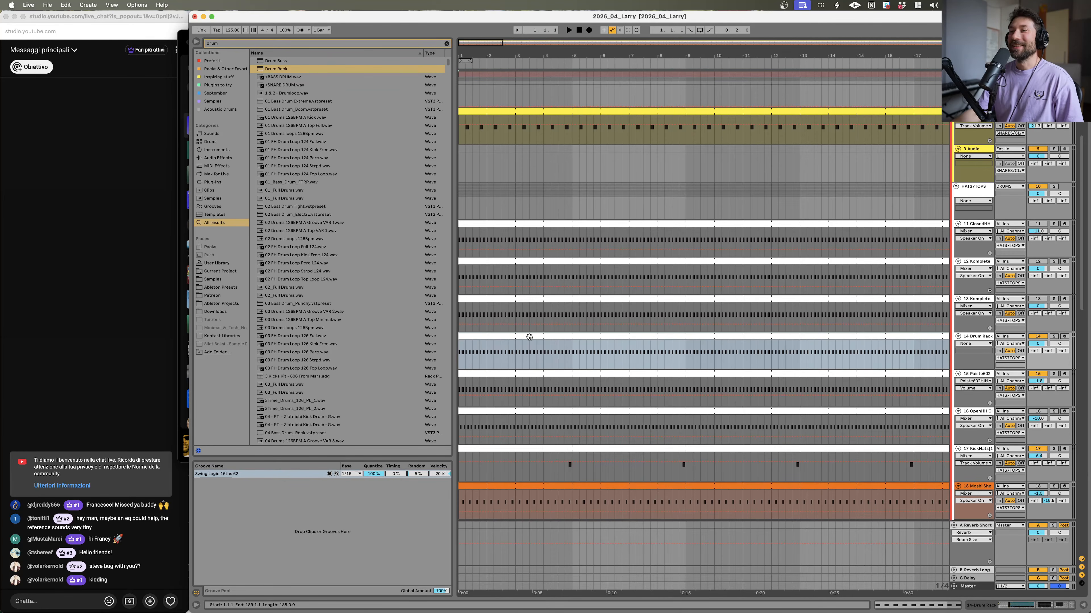
key("space")
key("s")
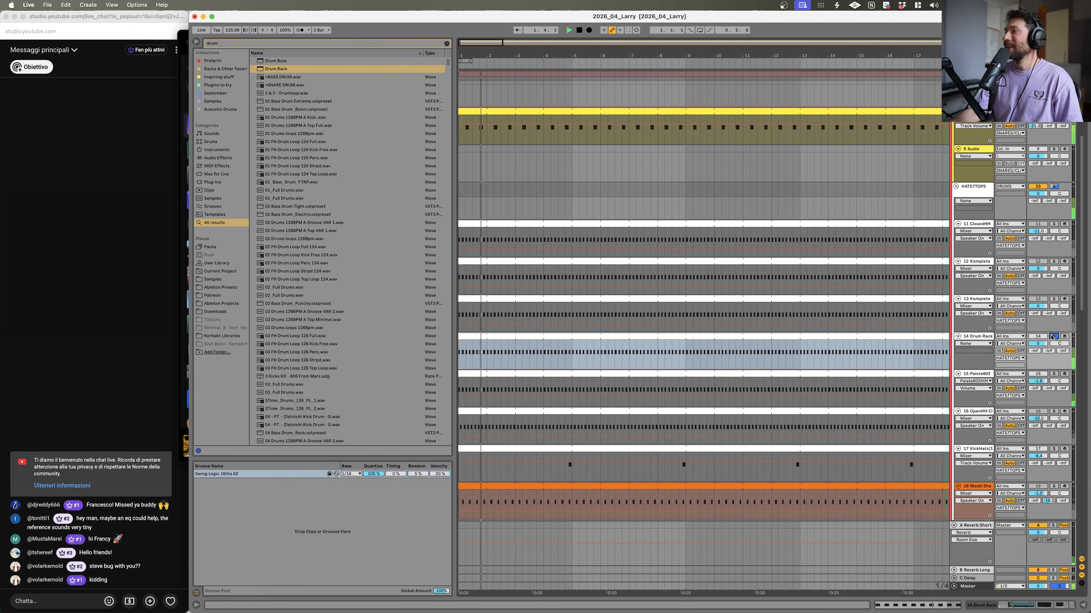
double_click(608, 346)
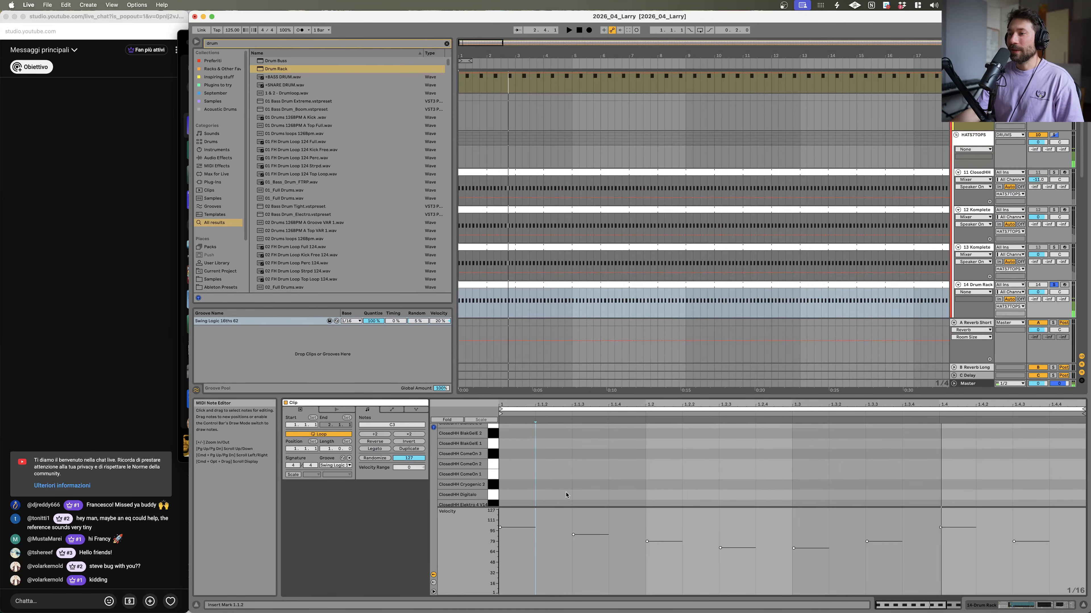
Step: Shrink the velocity lane and add a hi-hat note at 1.1.2 on the ClosedHH Elektro 4 V14 row
left_click_drag(569, 506, 570, 597)
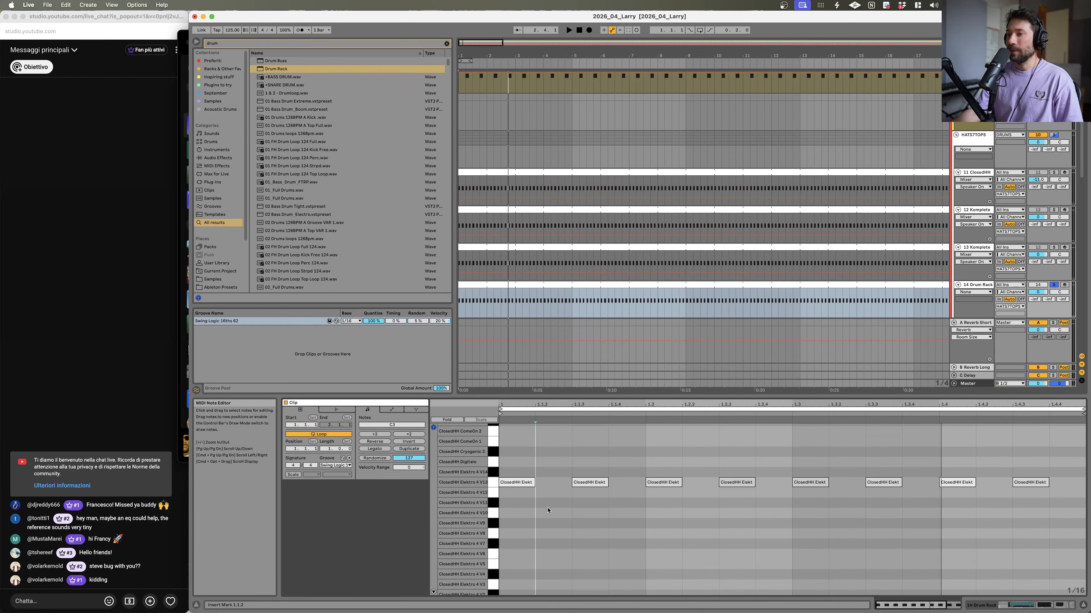
double_click(550, 462)
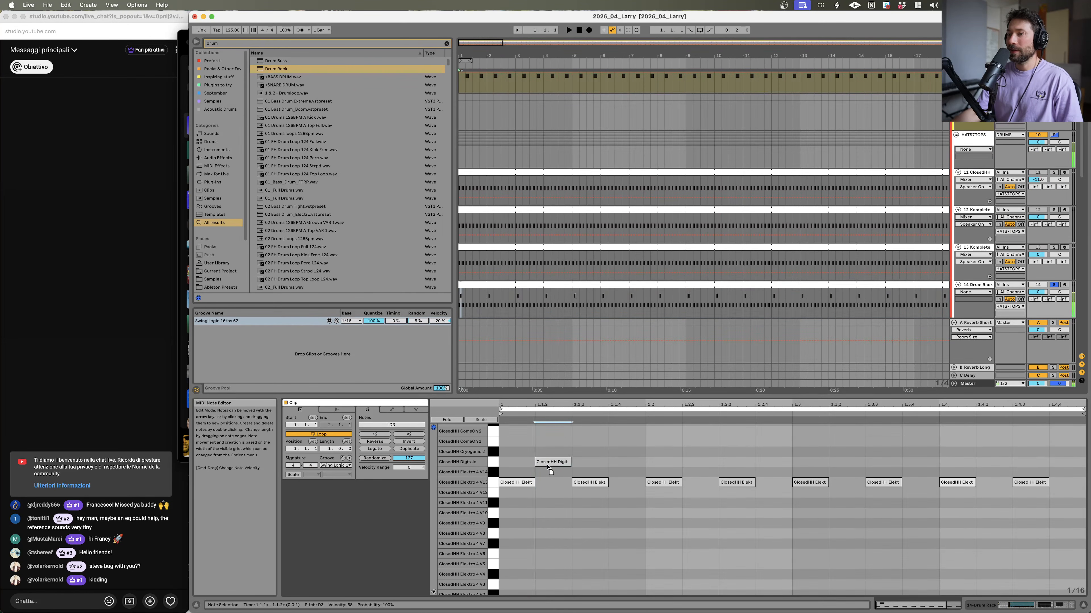
left_click_drag(546, 466, 547, 475)
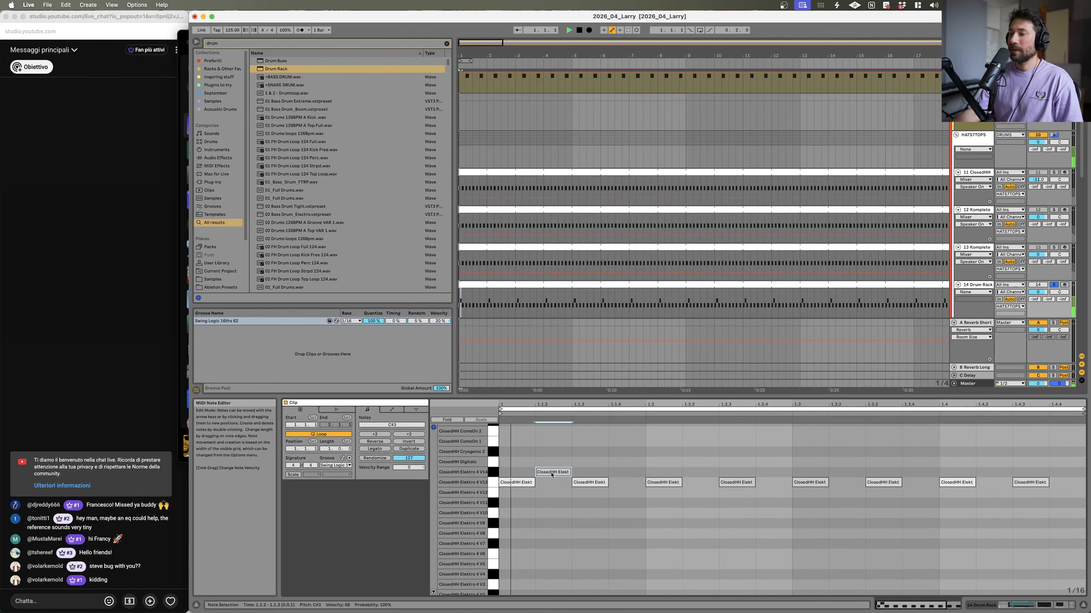
Step: Add offbeat notes along the ClosedHH Elektro 4 V14 row through the rest of the bar
double_click(627, 472)
key("space")
double_click(700, 472)
double_click(768, 472)
double_click(847, 472)
double_click(920, 472)
double_click(1067, 472)
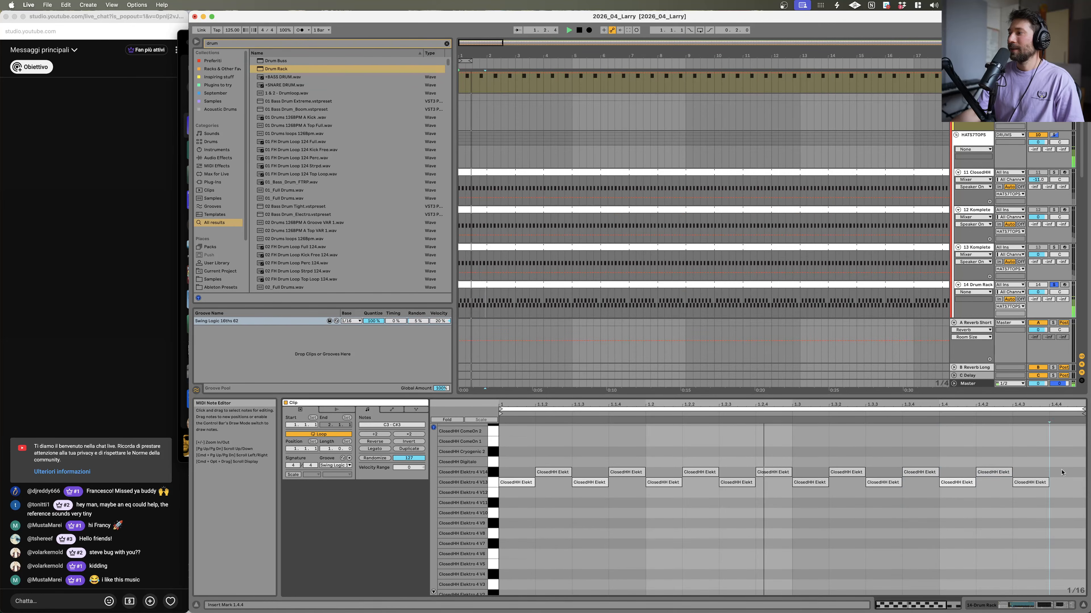
Step: Select the new offbeat notes and transpose them down several rows onto a lower ClosedHH Elektro 4 sample
left_click(493, 473)
key("Up")
key("Up")
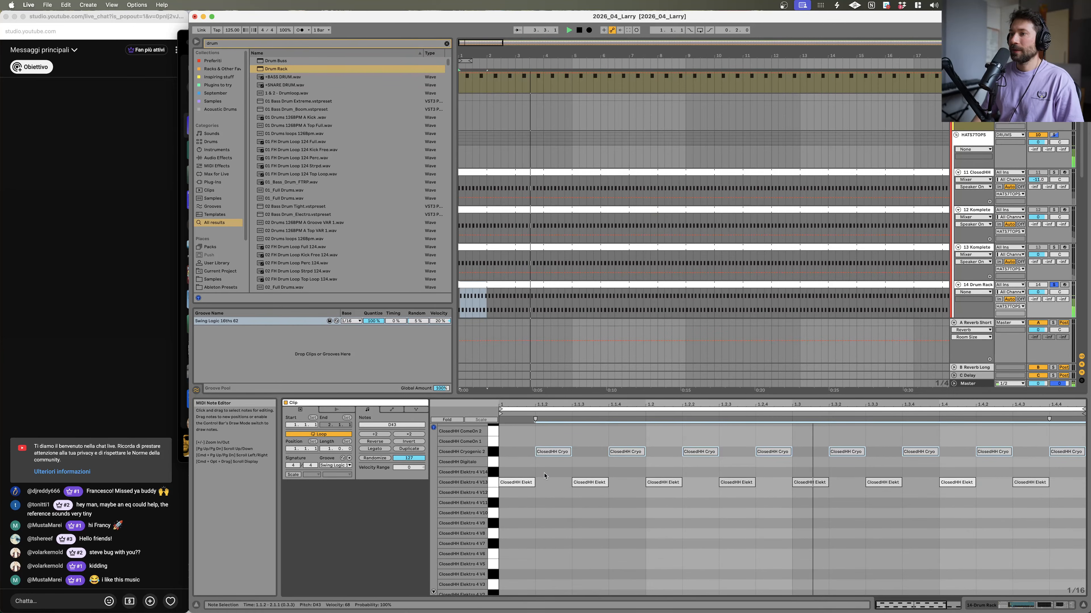
key("Up")
key("Down")
key("Down")
key("Down")
key("Down")
key("Down")
key("Down")
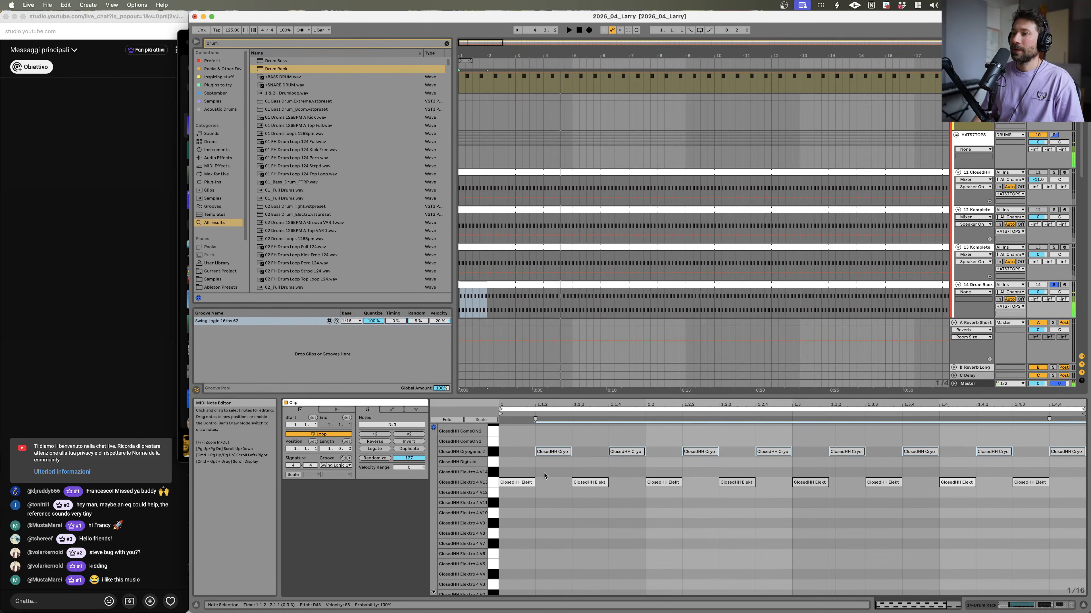
key("Down")
key("Down")
key("Down")
key("Down")
key("Down")
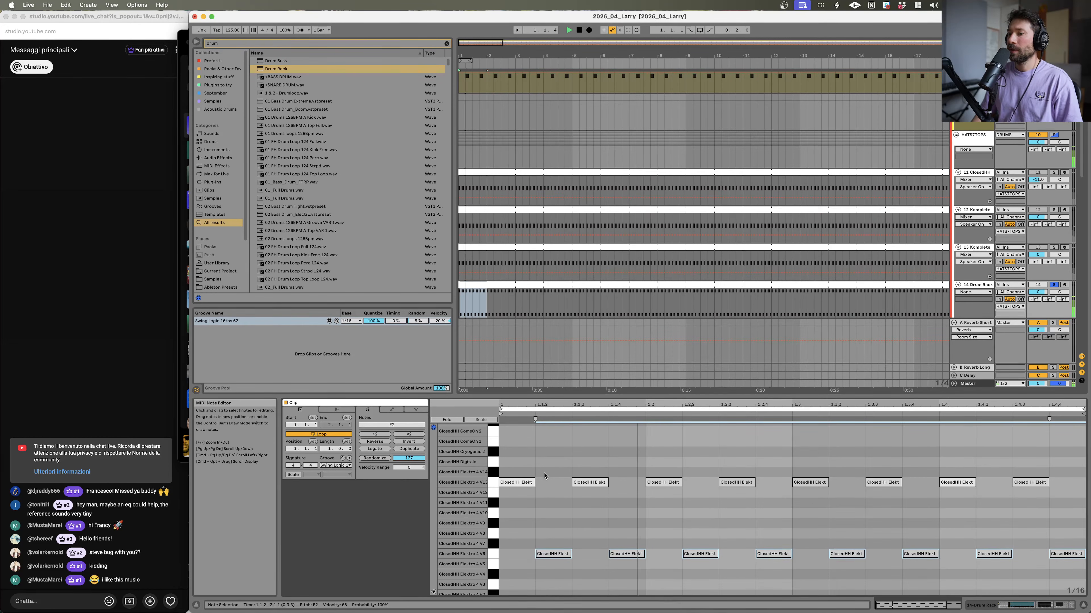
key("Down")
key("Down")
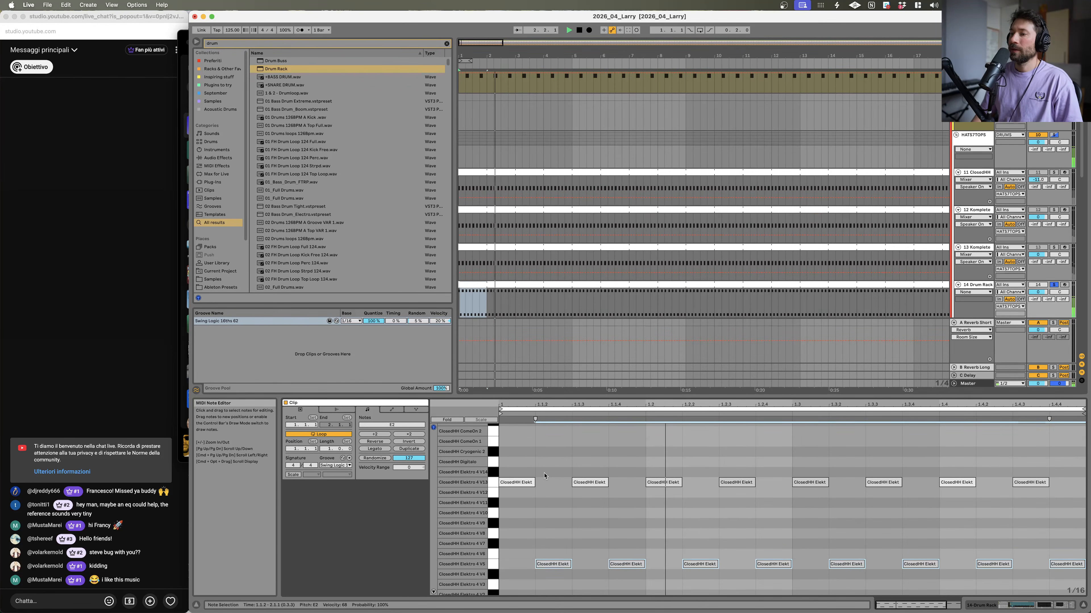
key("Up")
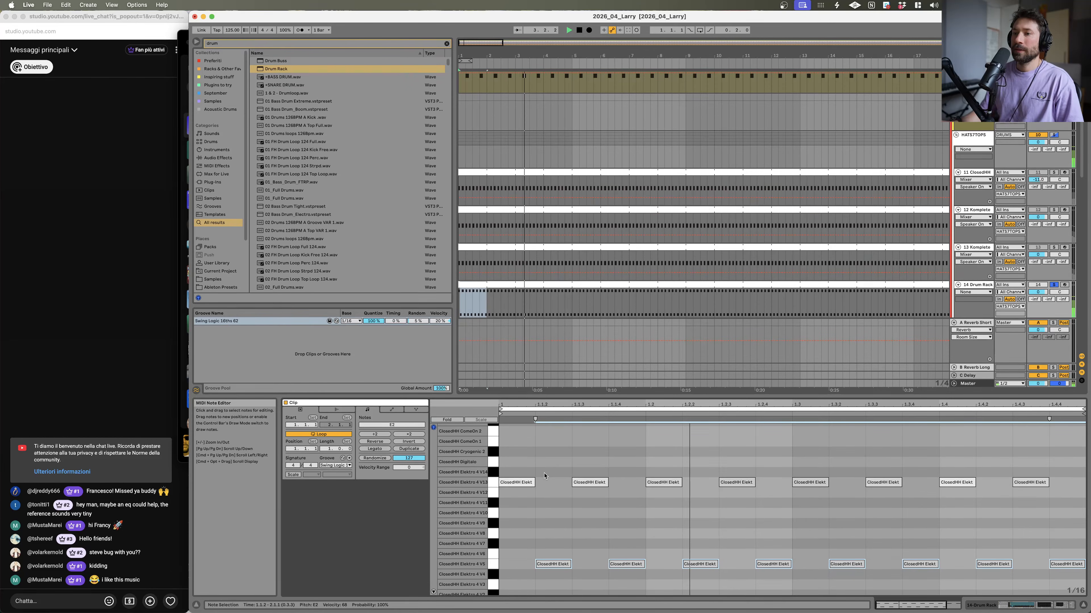
Step: Open and dismiss the clip's groove chooser, then play back the soloed Drum Rack clip
left_click(336, 465)
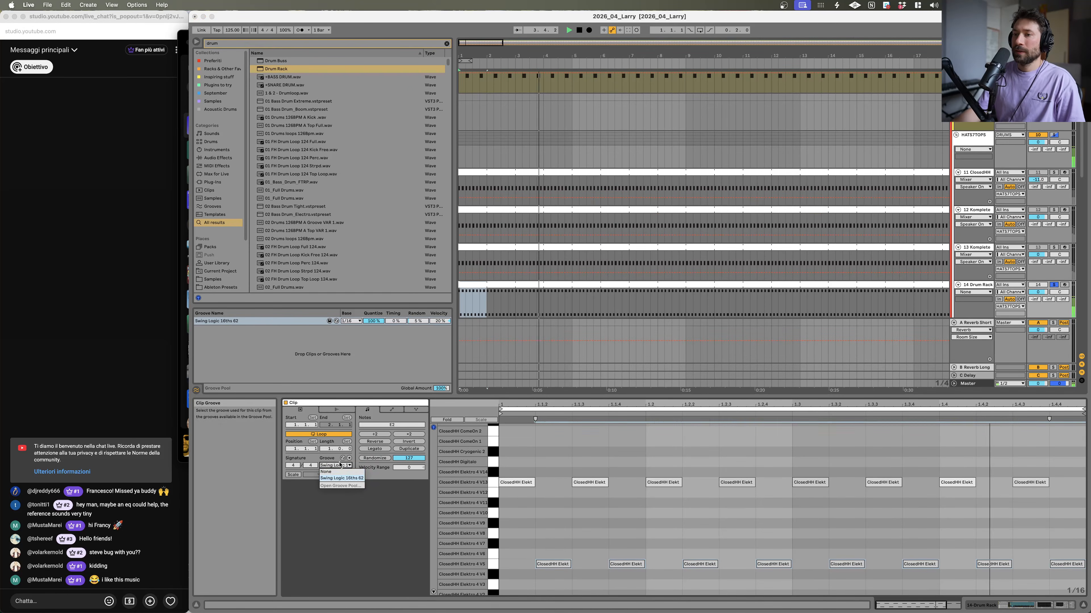
left_click(360, 516)
left_click(1053, 285)
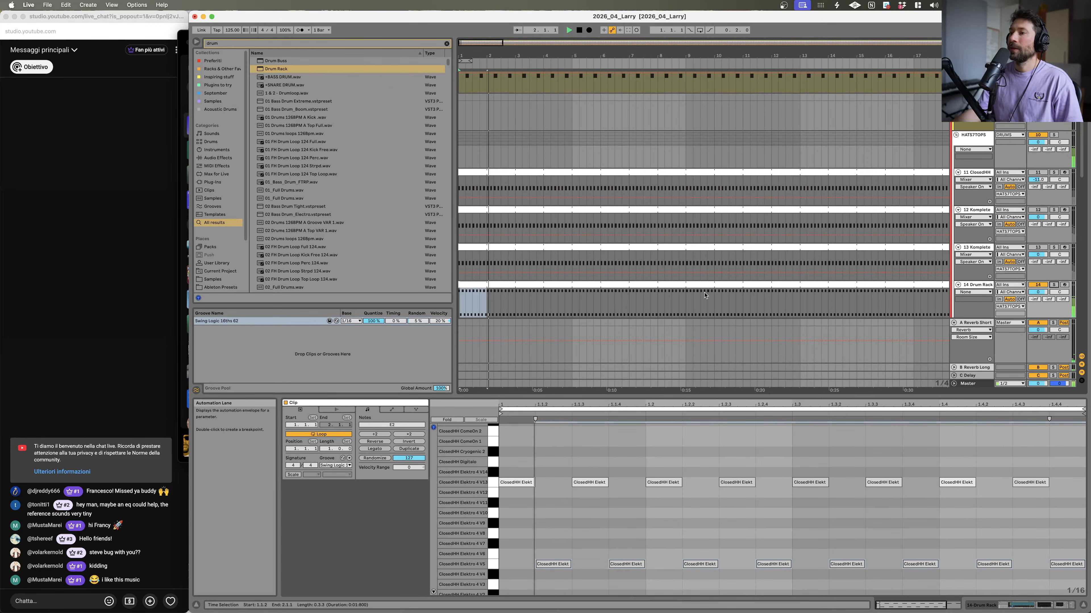
key("space")
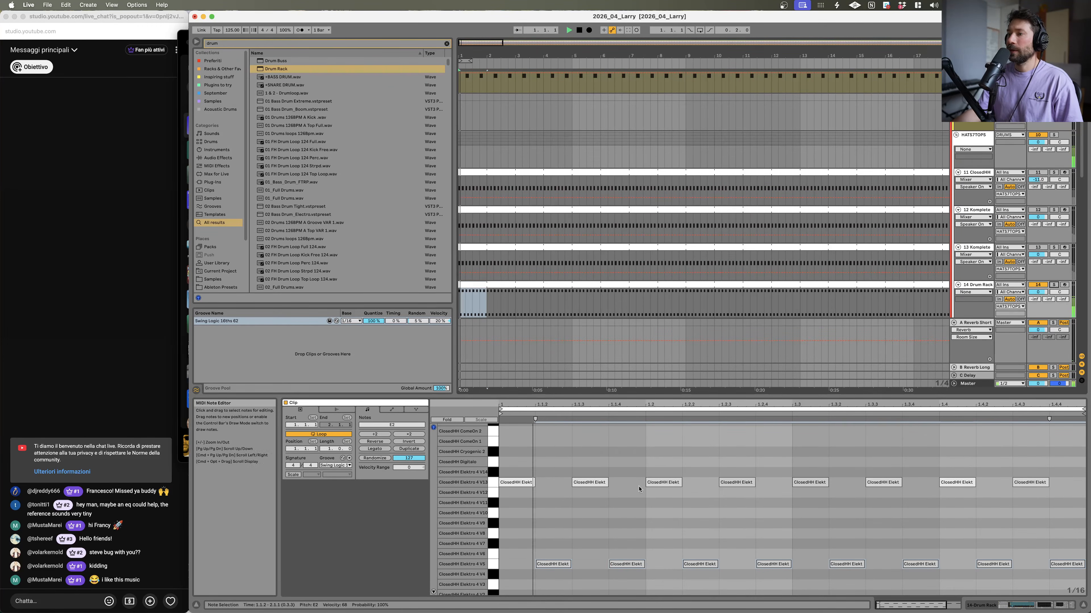
Step: Select the first ClosedHH Elektro 4 V13 notes and drag them along the row toward the bar's end
left_click_drag(521, 469, 608, 508)
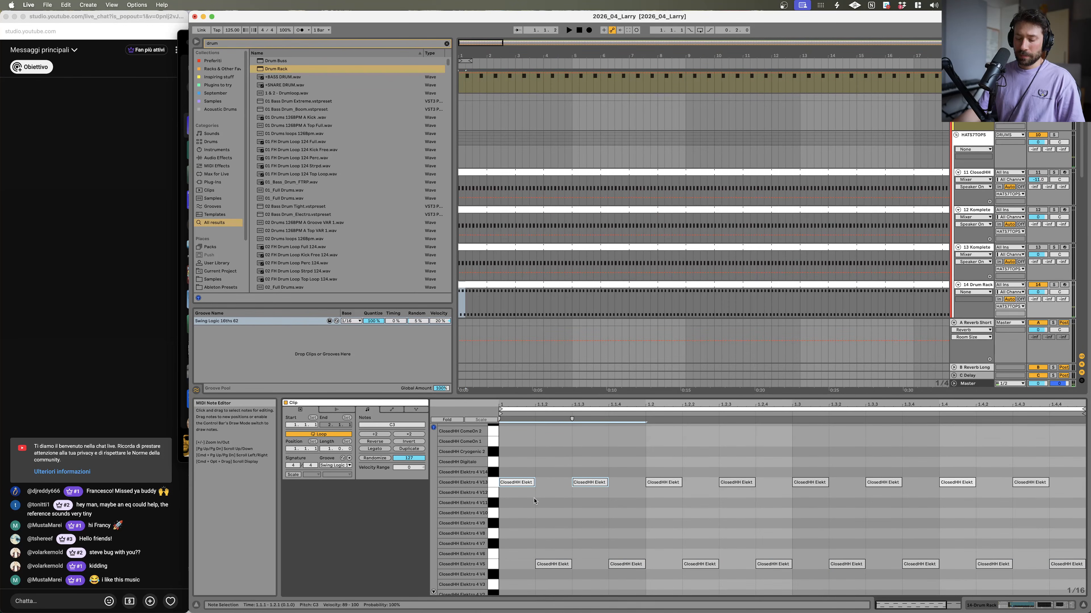
left_click_drag(528, 483, 974, 485)
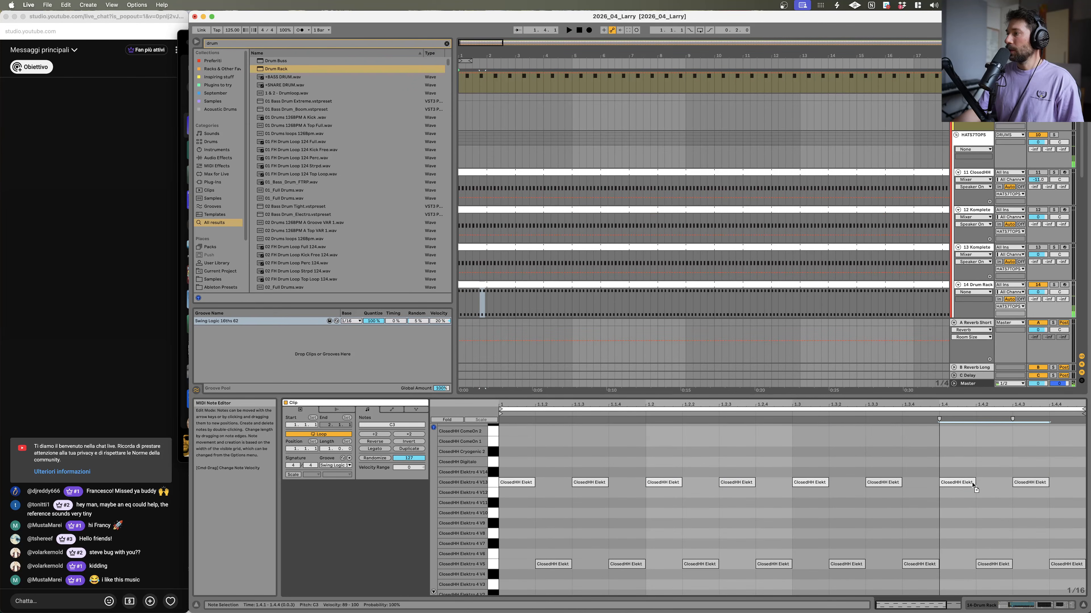
key("space")
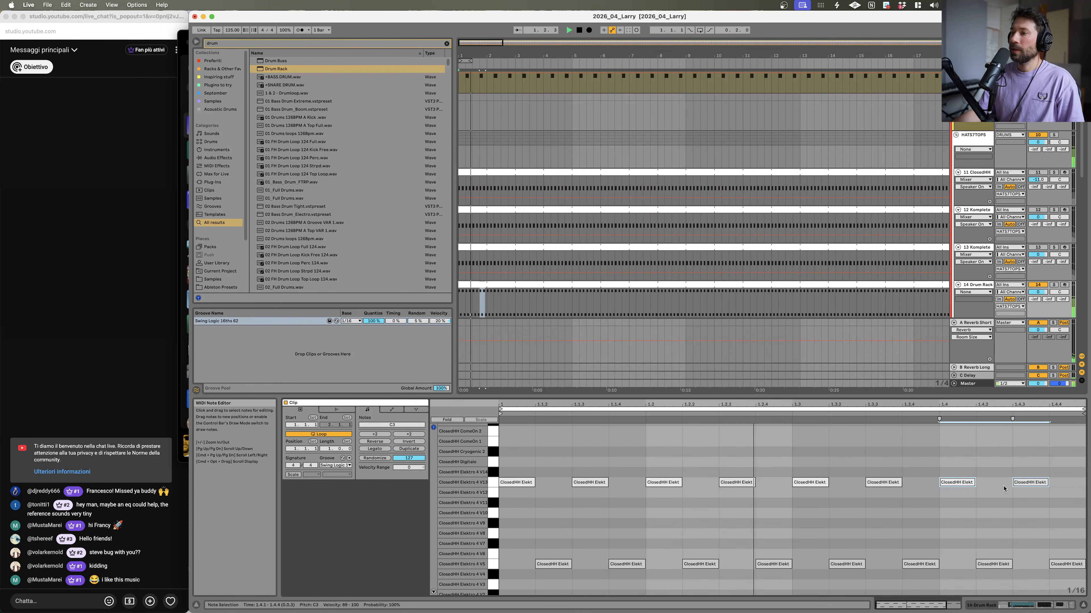
Step: Close the clip editor, solo the 4 Larry de Kat reference track and play it back
left_click(1081, 606)
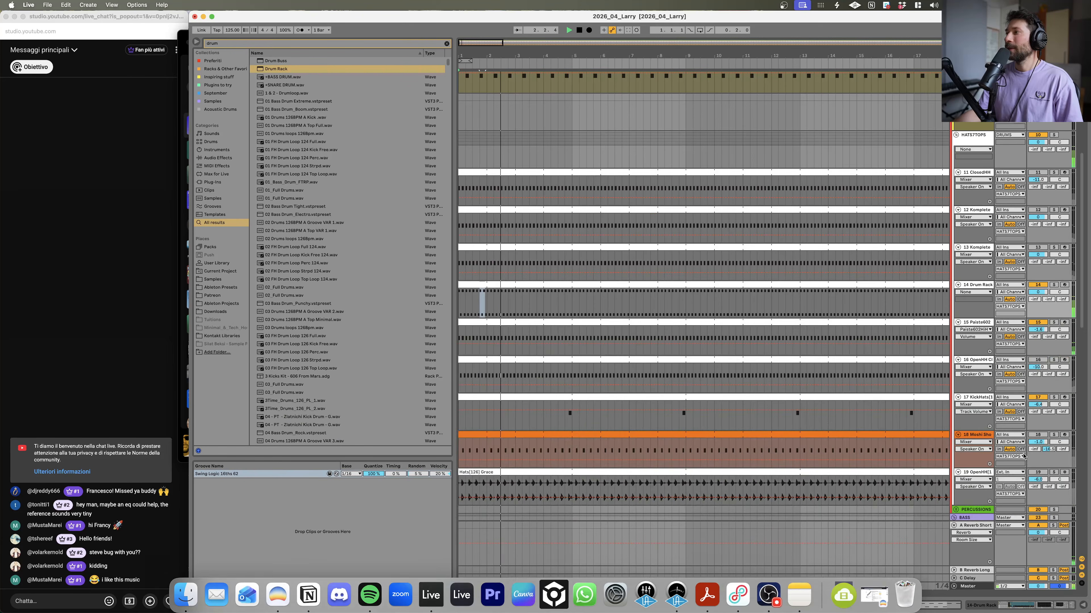
scroll(1083, 174, "up", 8)
key("space")
left_click(1055, 180)
key("space")
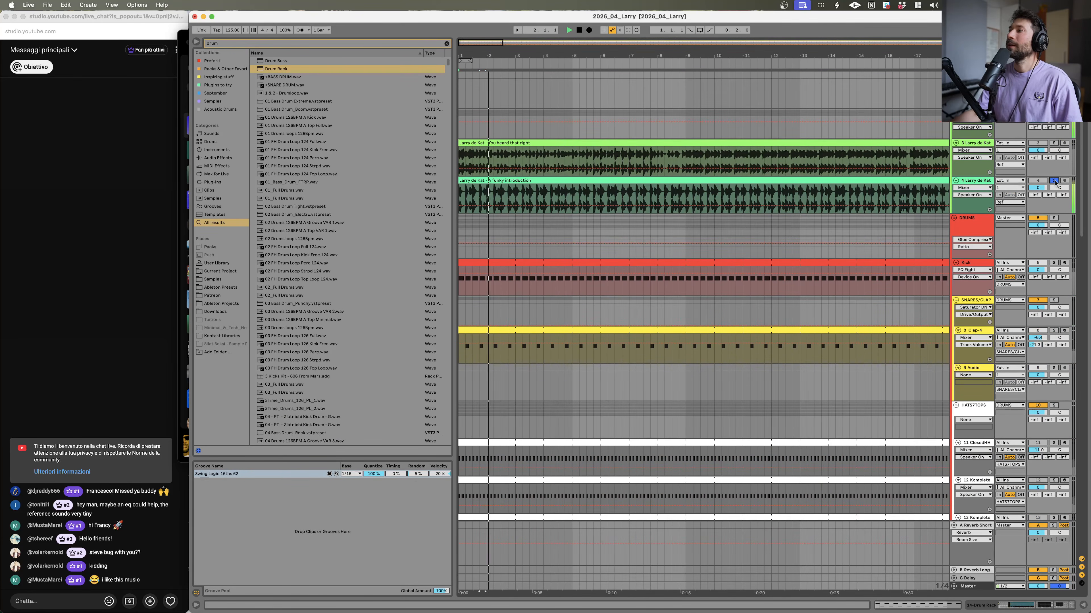
key("space")
Step: Solo the 14 Drum Rack track again and start playback
scroll(857, 370, "down", 5)
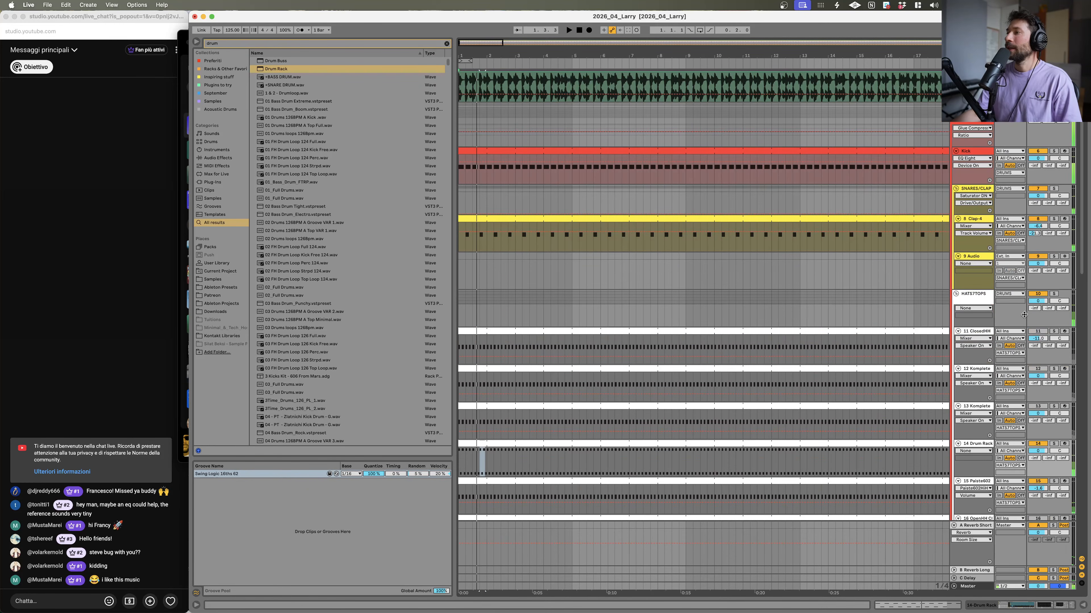
scroll(1024, 314, "down", 2)
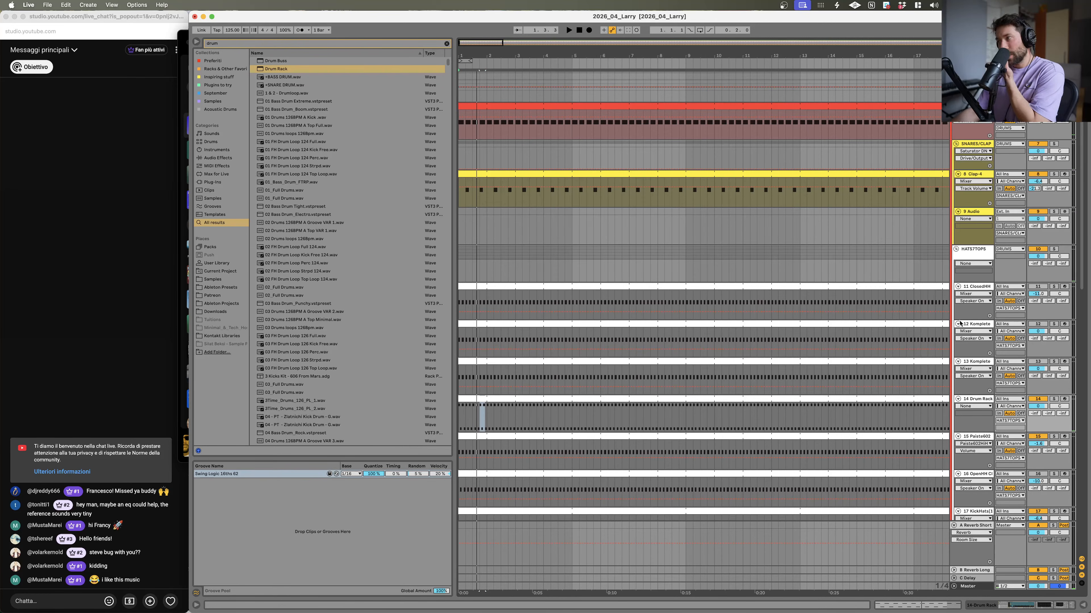
left_click(1054, 400)
key("space")
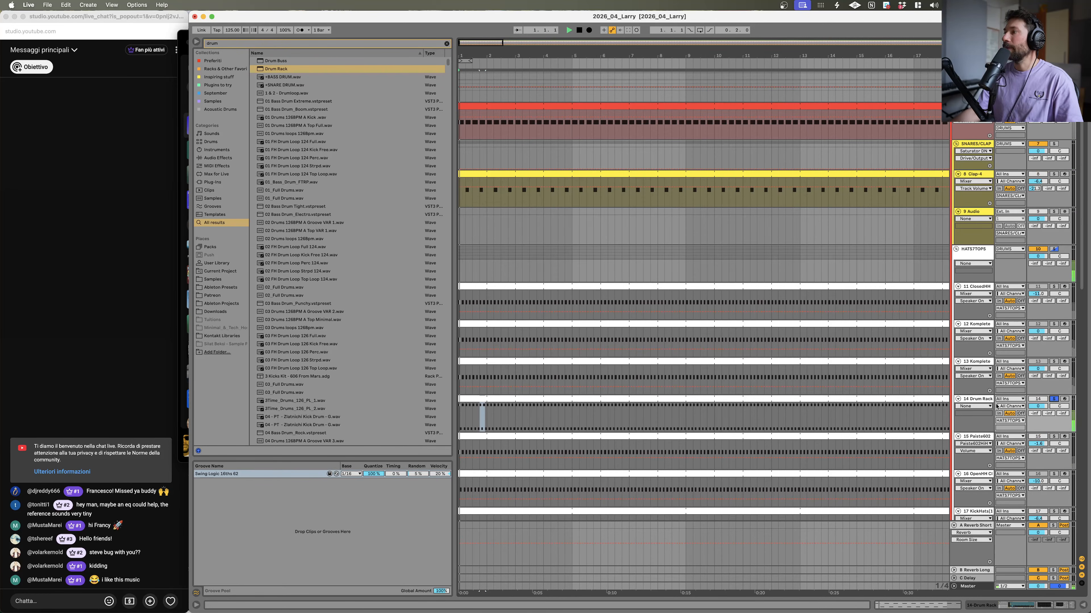
Step: Open the Drum Rack's ClosedHH Elektro 4 V13 sampler, switch it to Classic mode and lower its envelope sustain
double_click(975, 400)
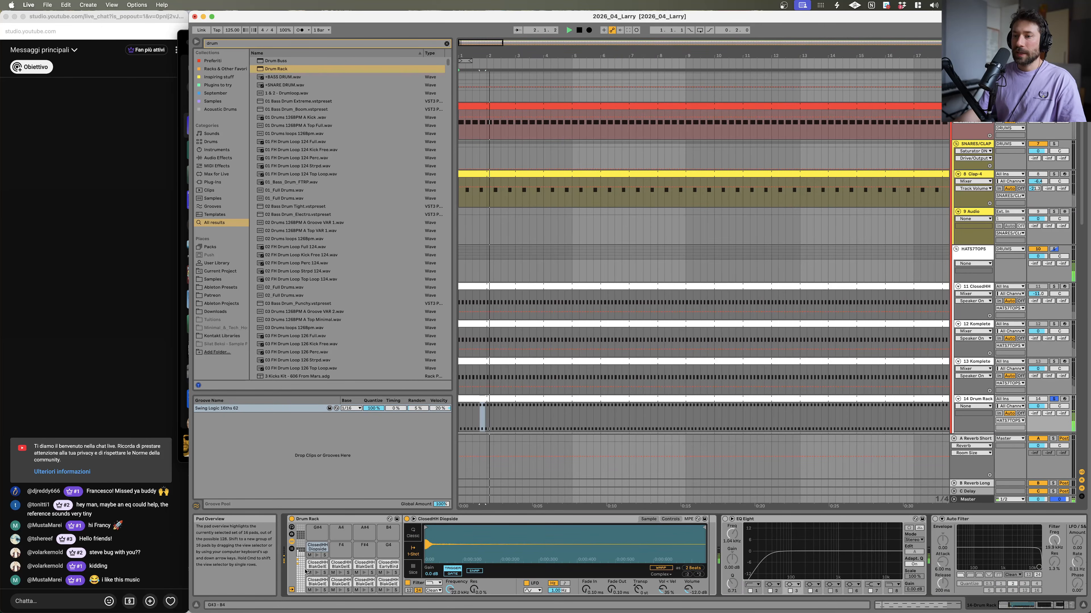
scroll(314, 553, "down", 4)
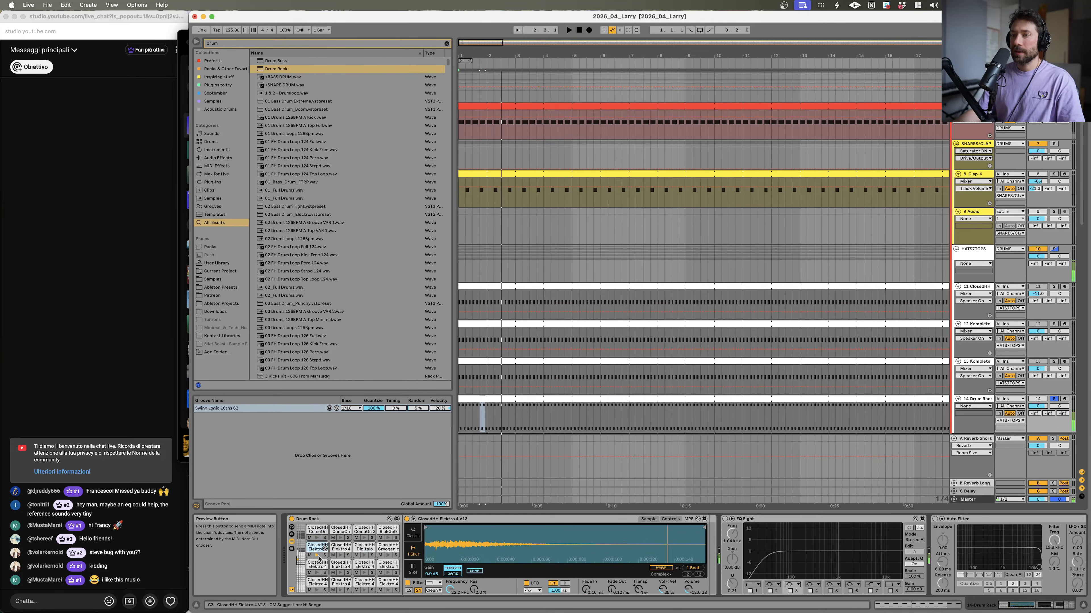
key("space")
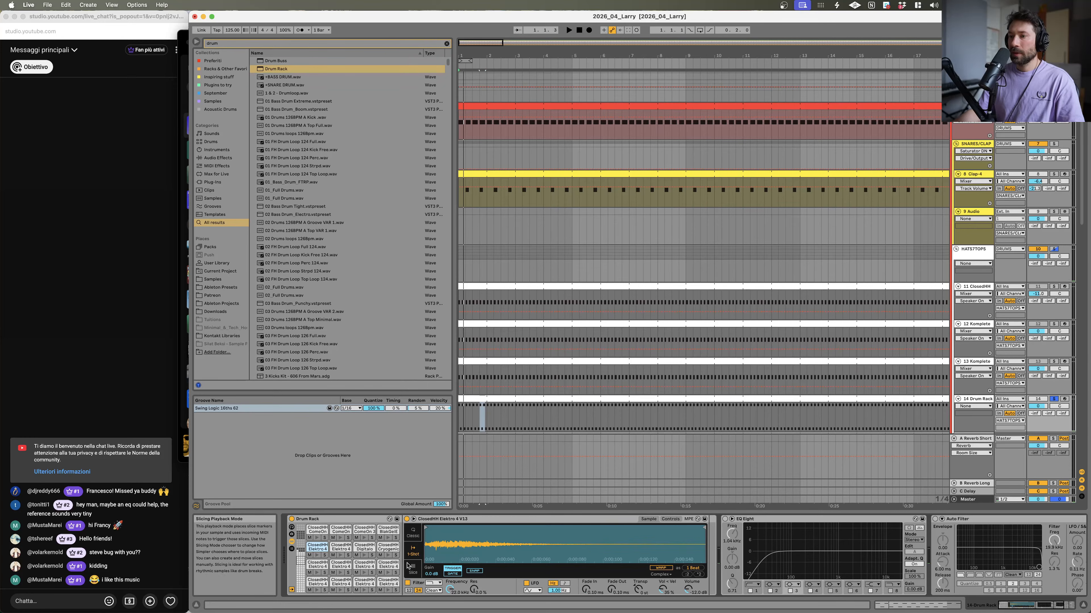
left_click(413, 534)
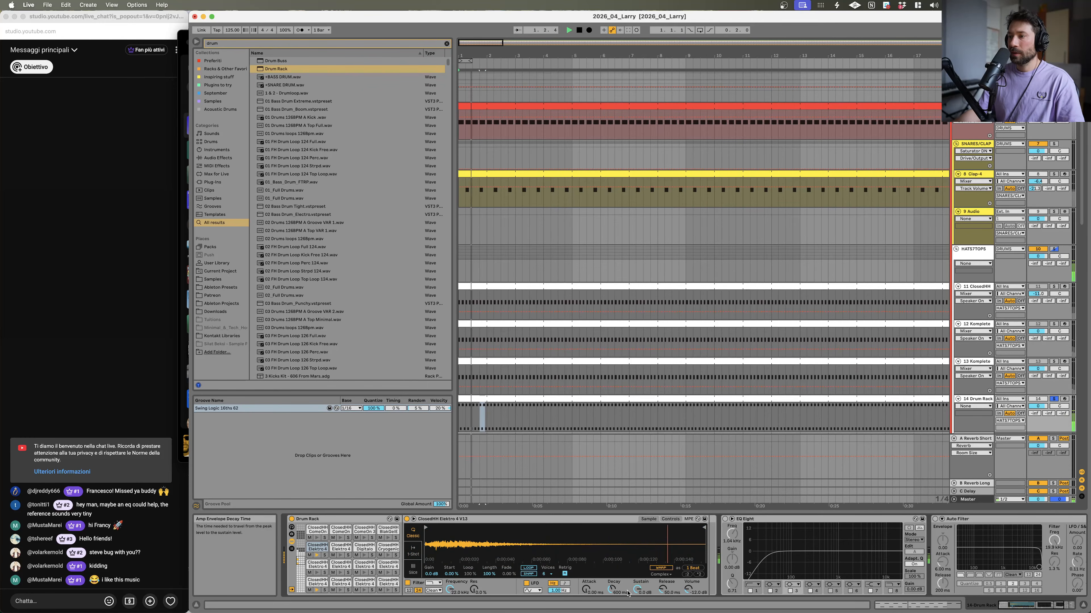
left_click_drag(669, 594, 668, 600)
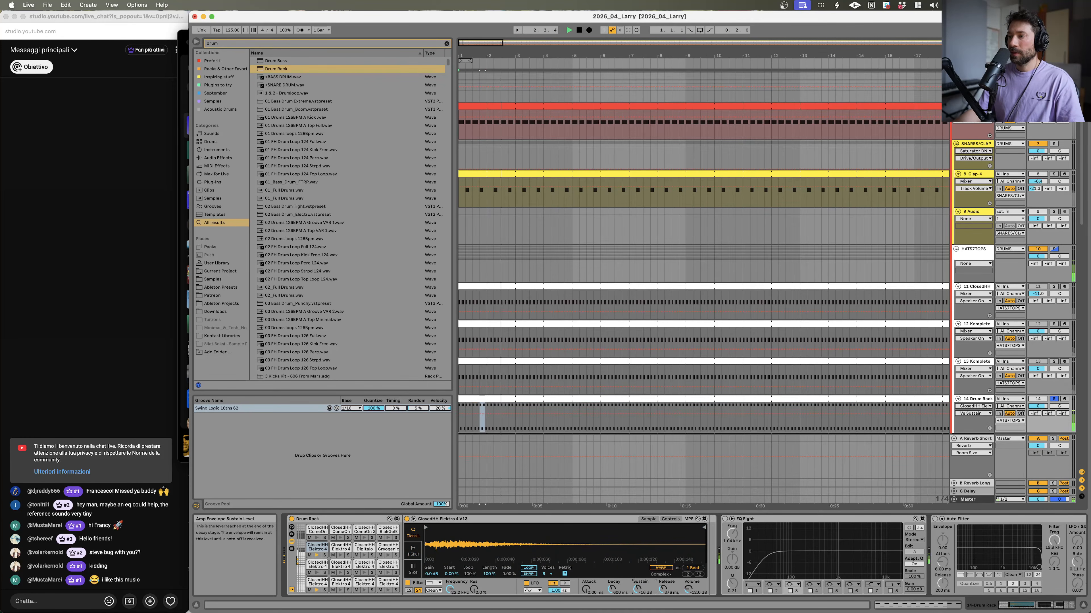
Step: Open the ClosedHH Elektro 4 V5 pad's sampler, switch it to Classic mode and shorten its amp envelope decay
left_click(317, 583)
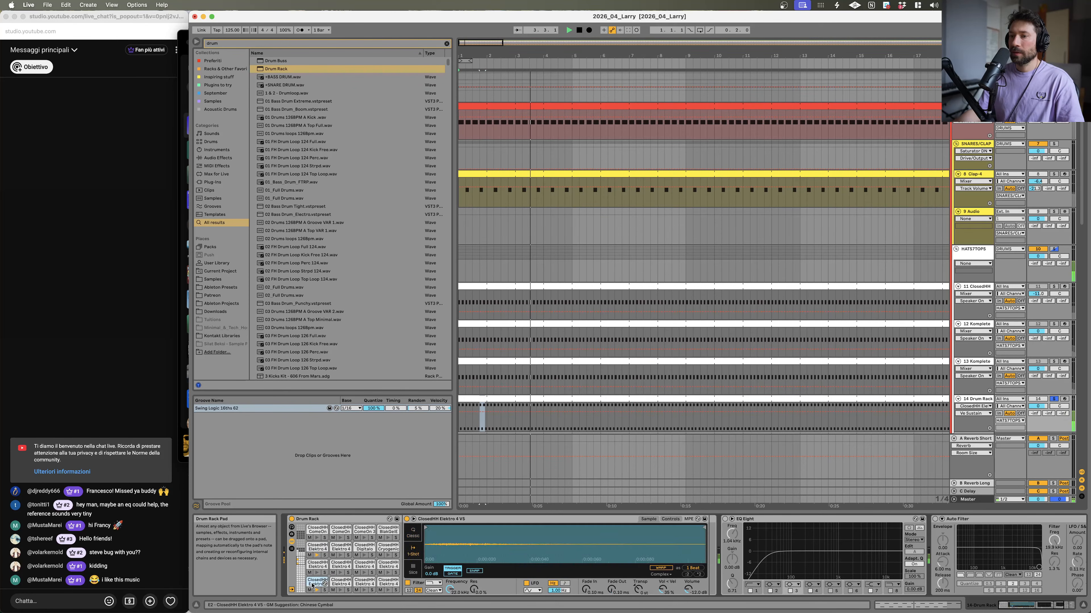
left_click(412, 534)
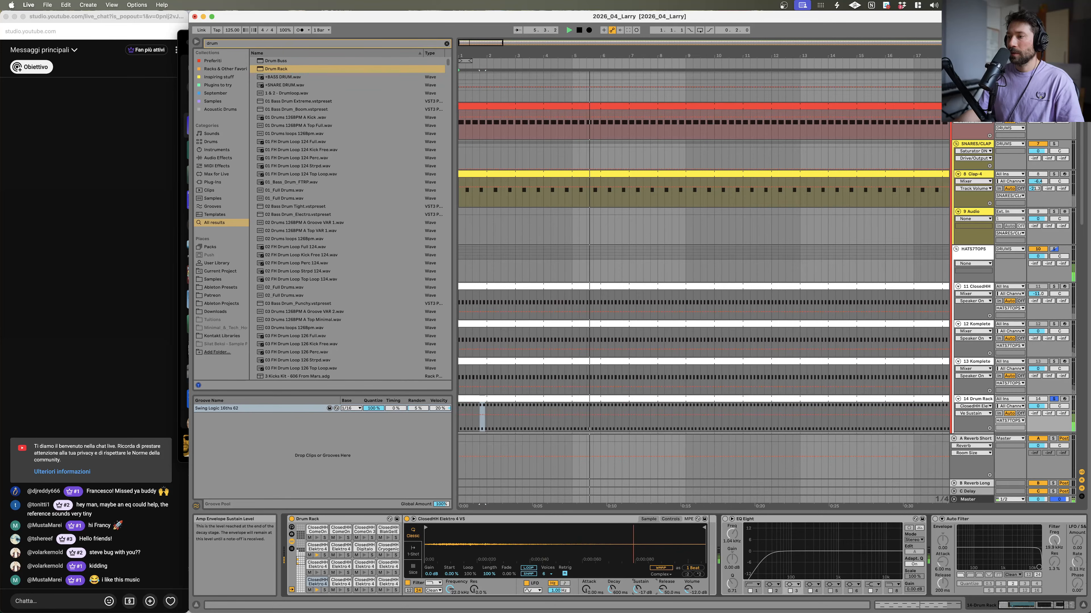
left_click(663, 590)
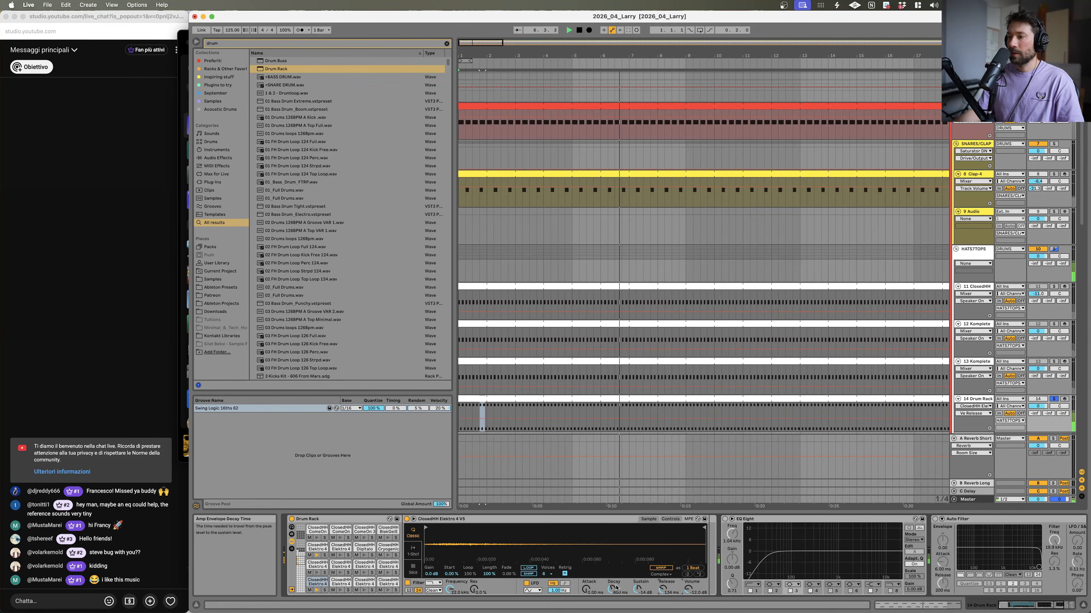
Step: Select the ClosedHH Elektro 4 V13 pad and raise the low-cut frequency on the track's EQ Eight
left_click(317, 547)
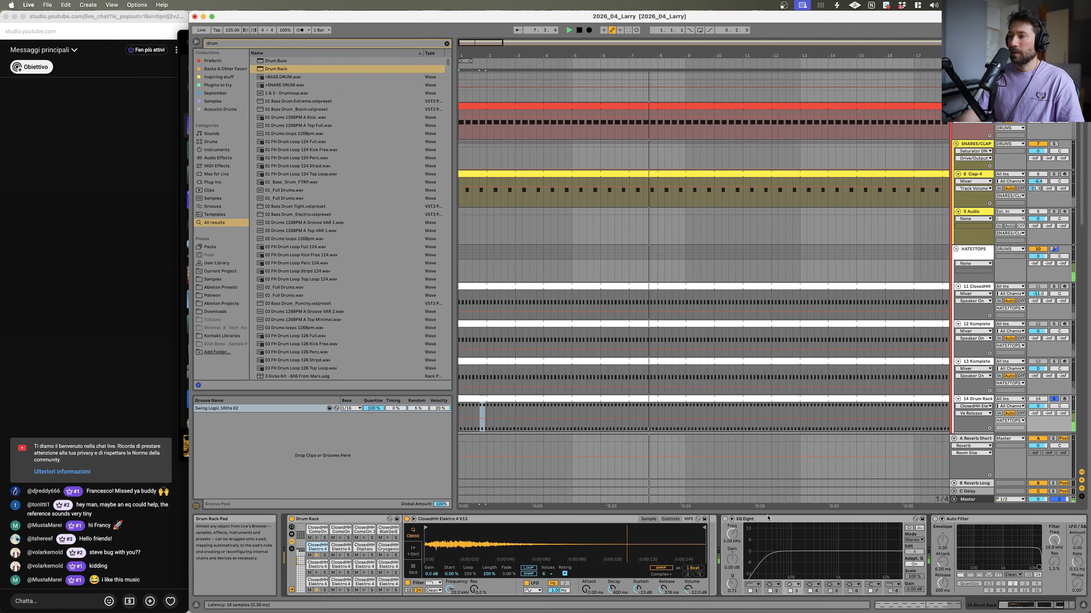
left_click(725, 521)
left_click_drag(771, 561, 823, 561)
Step: Open the 14 Drum Rack clip, shift its hi-hat notes down a few sample rows and start playback
scroll(978, 361, "down", 3)
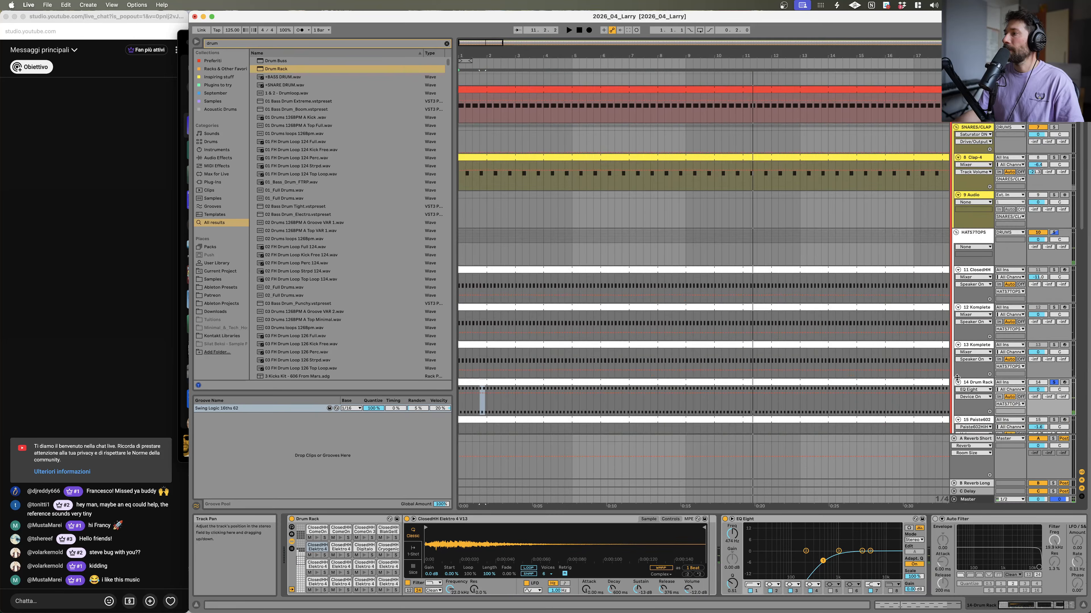
left_click(979, 332)
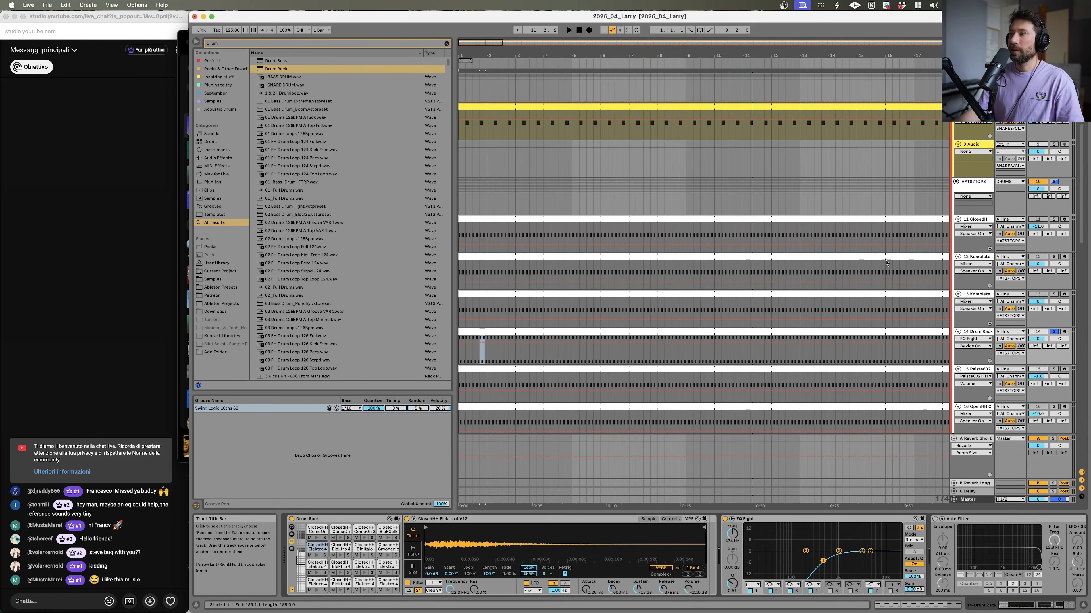
double_click(481, 349)
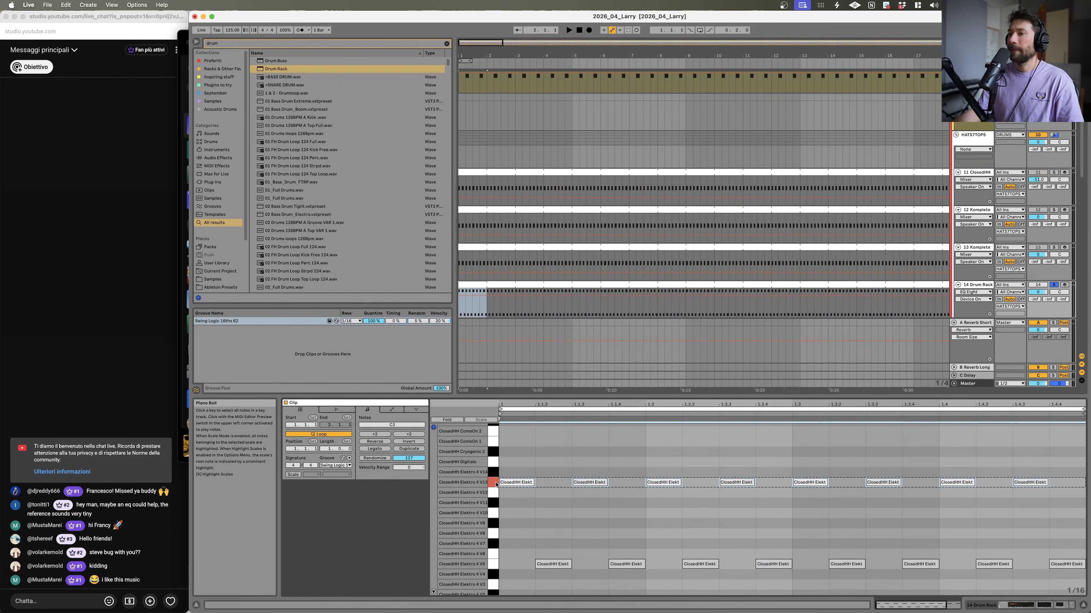
key("Down")
key("Down")
key("Down")
key("Down")
key("space")
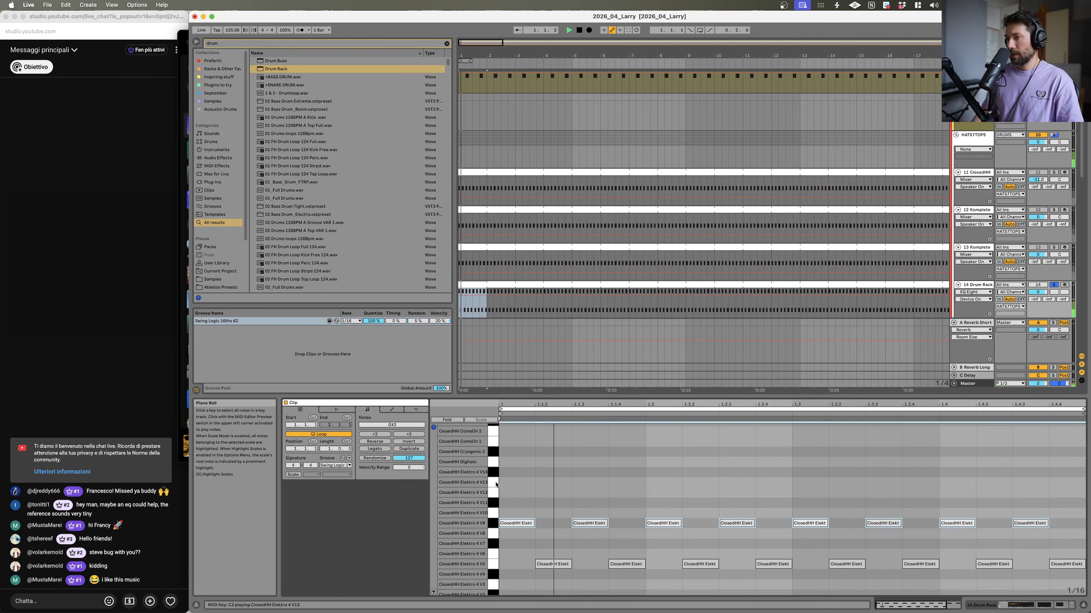
Step: Keep moving the hi-hat notes down row by row to audition the ClosedHH Elektro 3 samples
key("Up")
key("Down")
key("Down")
key("Down")
key("Down")
key("Down")
key("Down")
key("Down")
key("Down")
key("Down")
key("Down")
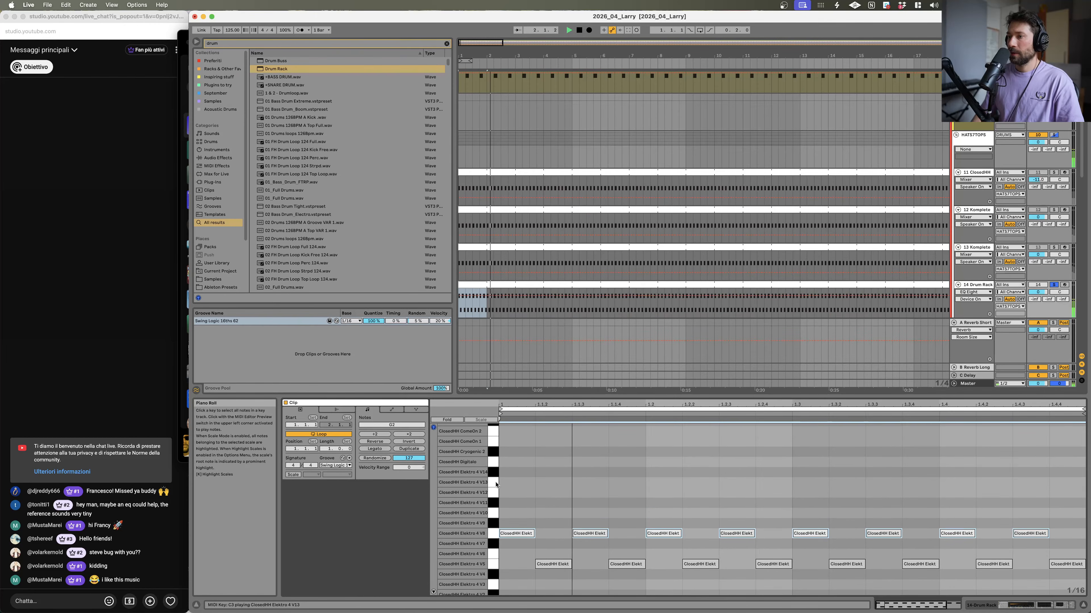
key("Down")
key("Down")
key("Down")
key("Down")
key("Down")
key("Down")
key("Down")
key("Down")
key("Down")
key("Down")
key("Down")
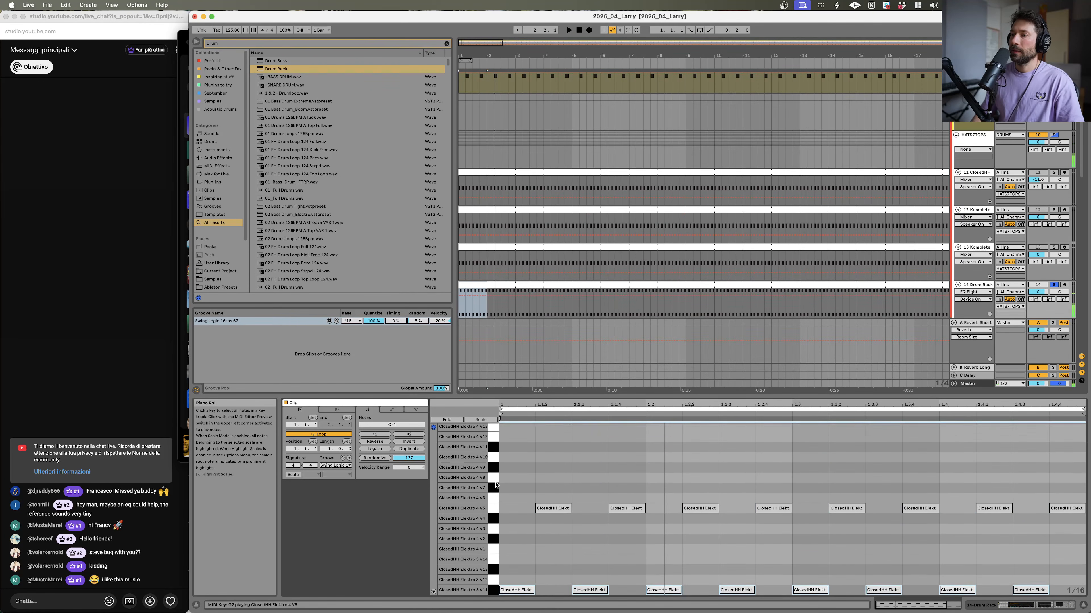
key("Down")
key("Down")
key("Down")
key("Down")
key("Down")
key("Down")
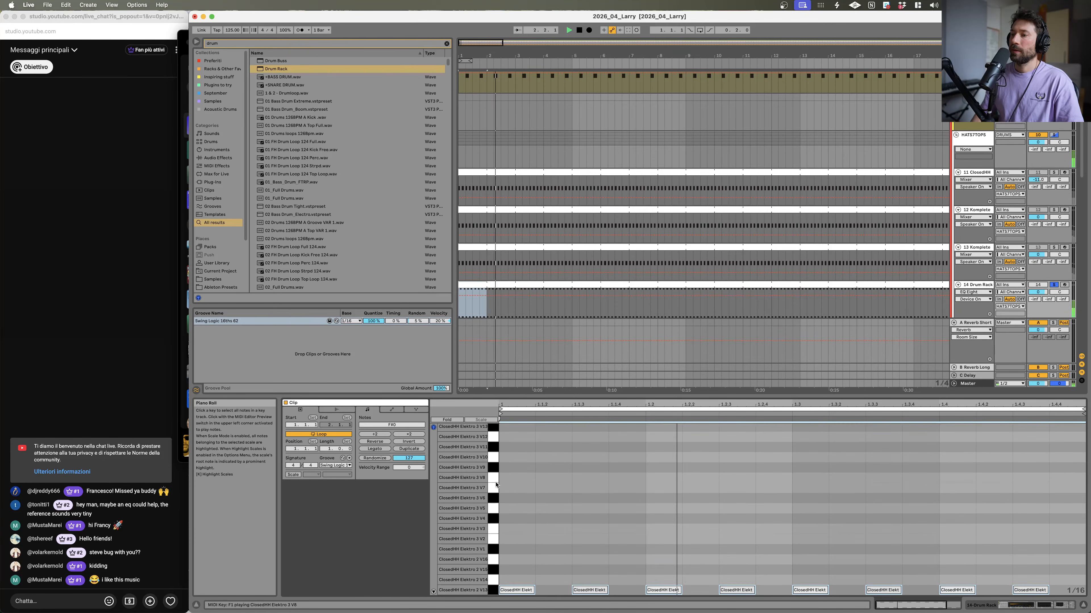
key("Down")
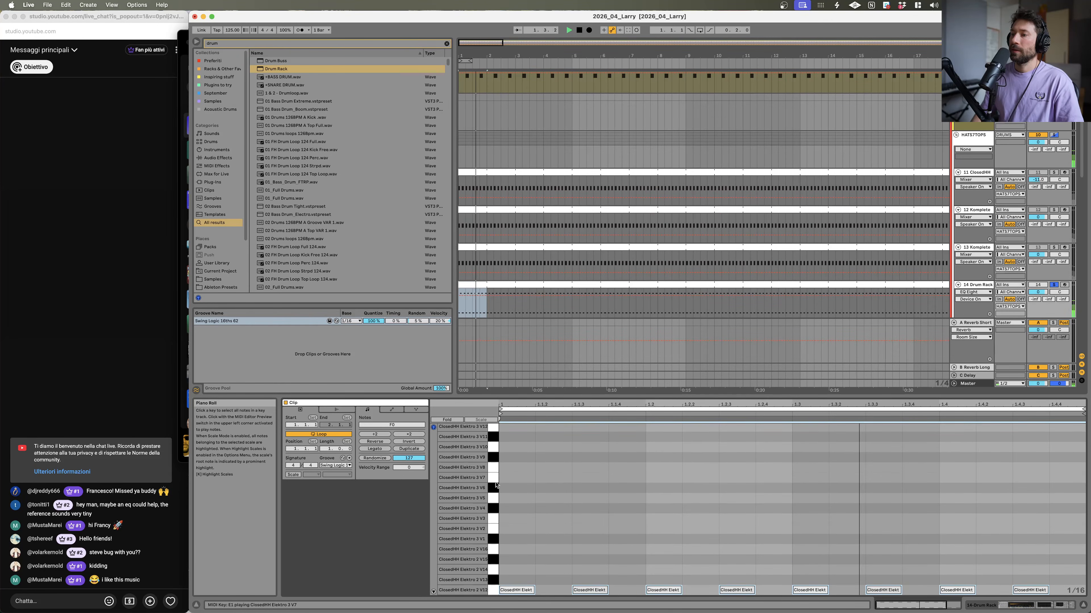
key("Down")
key("Down")
key("Up")
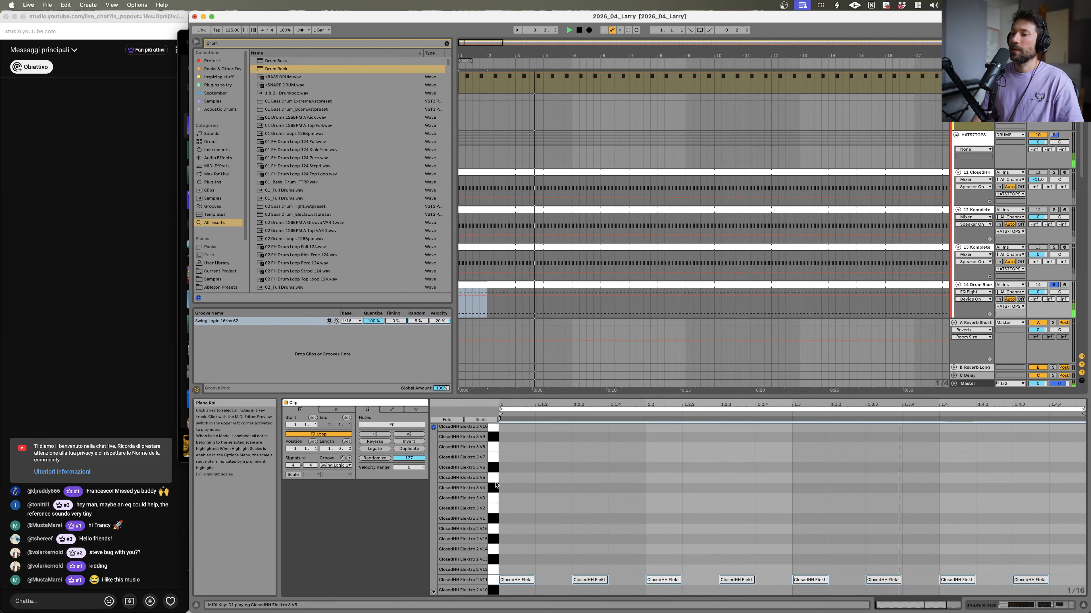
Step: Toggle the 14 Drum Rack track's solo and move the hi-hat notes back up to the ClosedHH Elektro 4 rows
left_click(1053, 286)
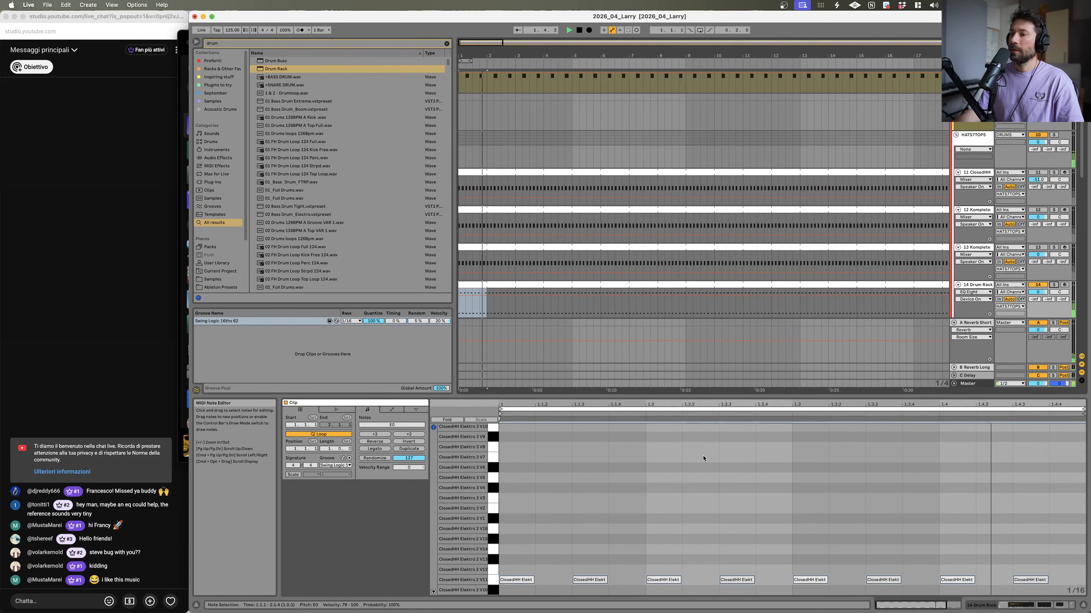
key("Up")
key("Up")
key("Up")
key("Up")
key("Up")
key("Up")
key("Up")
key("Up")
key("Up")
scroll(685, 509, "up", 5)
key("Up")
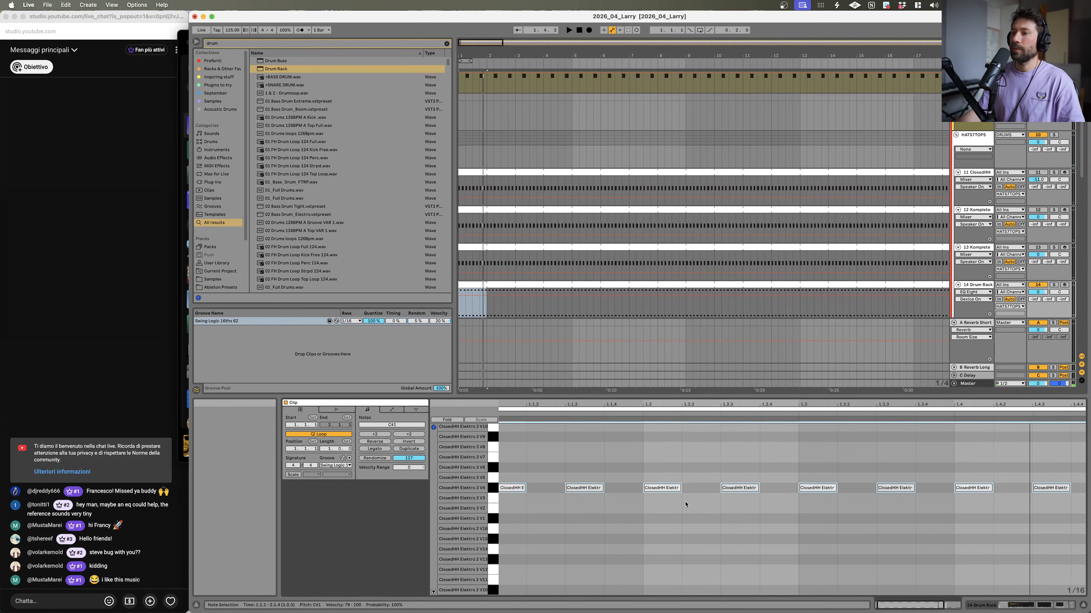
scroll(683, 509, "down", 5)
key("Up")
key("Up")
key("Up")
key("Up")
key("Up")
key("Up")
key("Up")
key("Up")
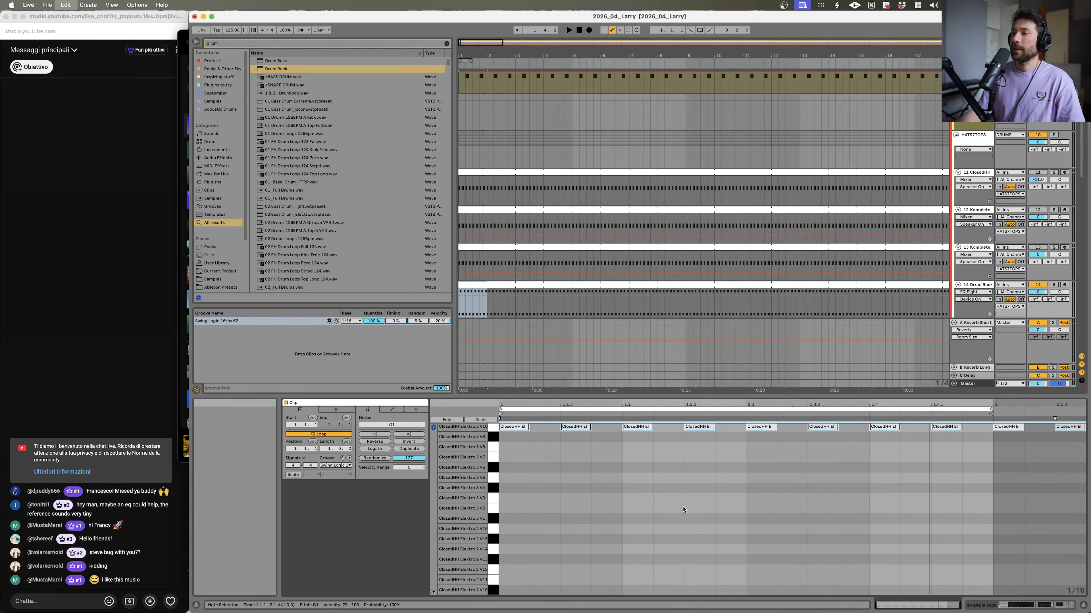
key("Up")
key("Up")
key("Up")
key("Up")
key("Up")
key("Up")
key("Up")
key("Up")
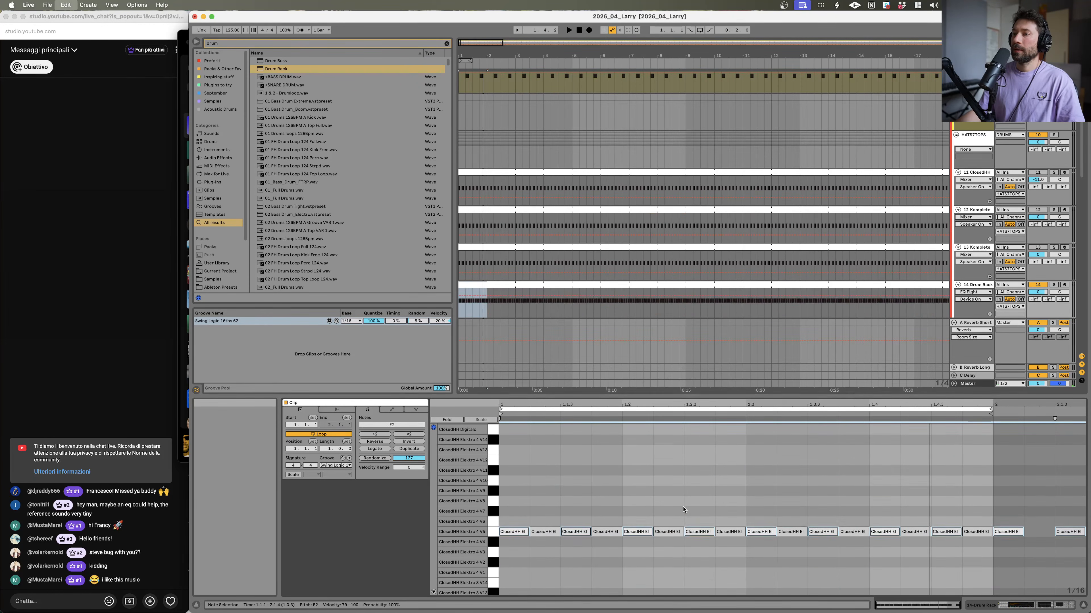
key("Up")
key("Up")
key("Up")
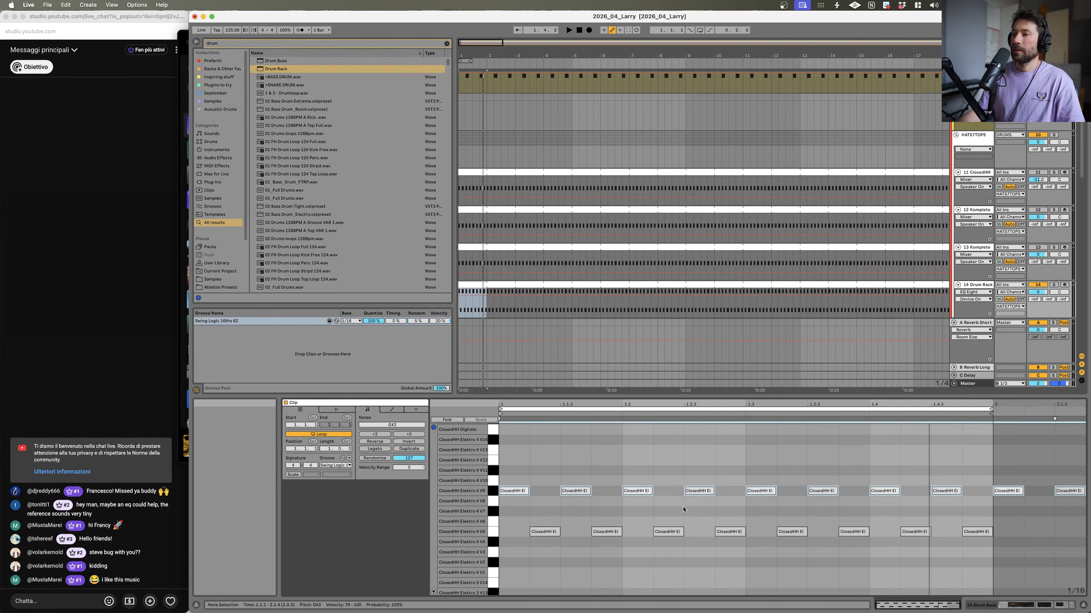
Step: Toggle the 14 Drum Rack track's solo and nudge its send to the B Reverb Long return
key("space")
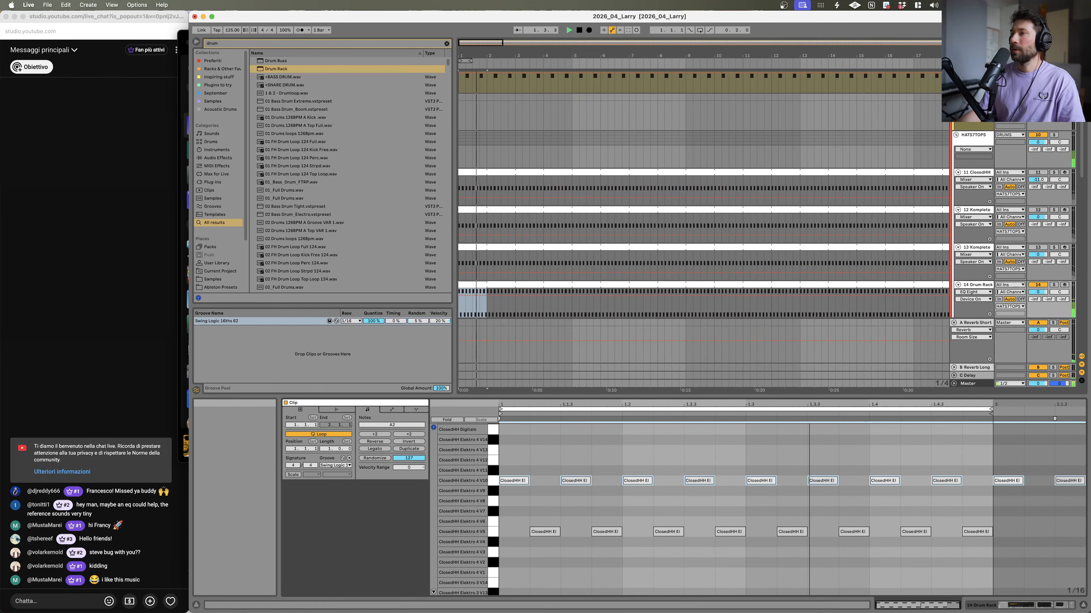
left_click(1053, 285)
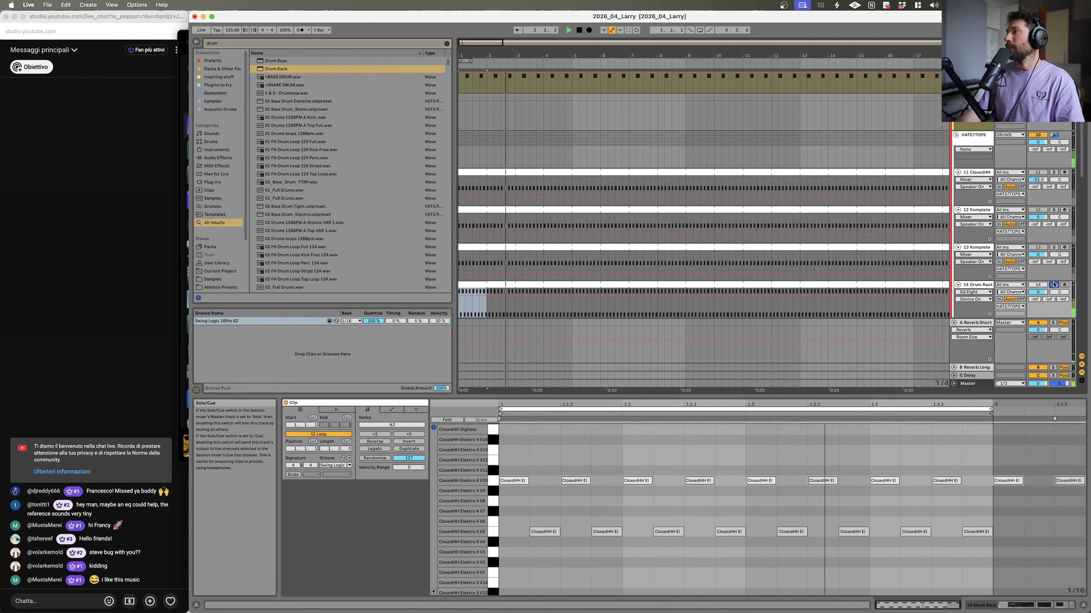
left_click_drag(1048, 300, 1048, 304)
key("space")
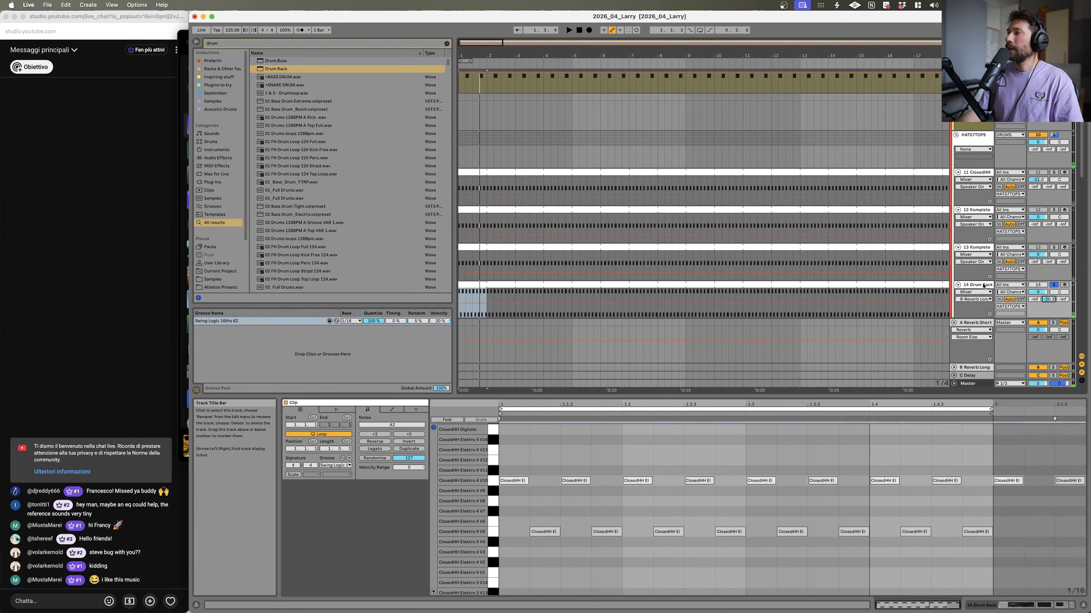
Step: Open the B Reverb Long return track's Reverb device and restart playback
left_click(975, 364)
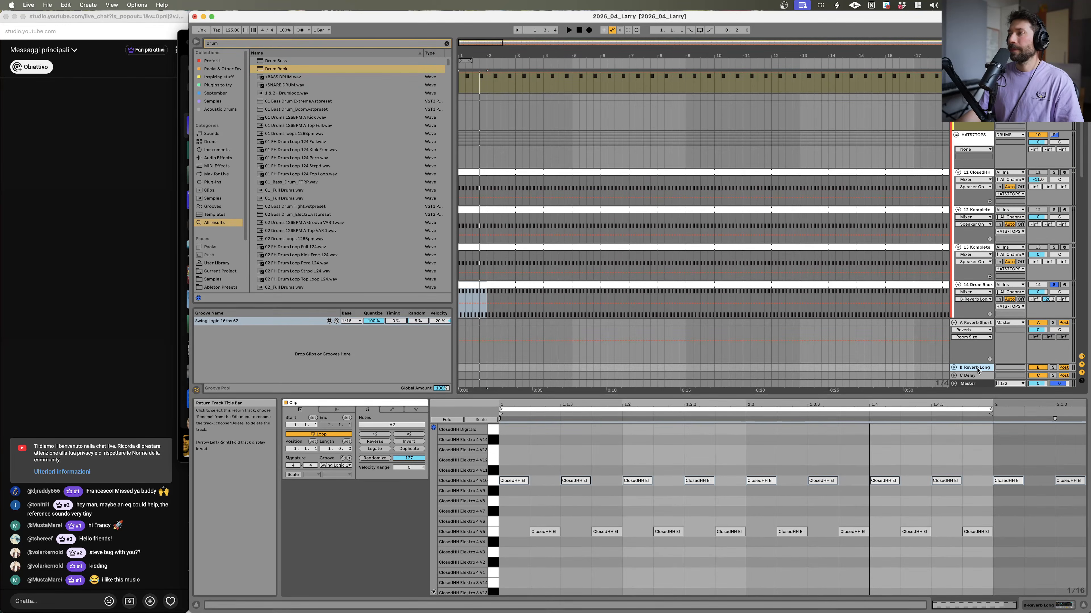
double_click(978, 370)
key("space")
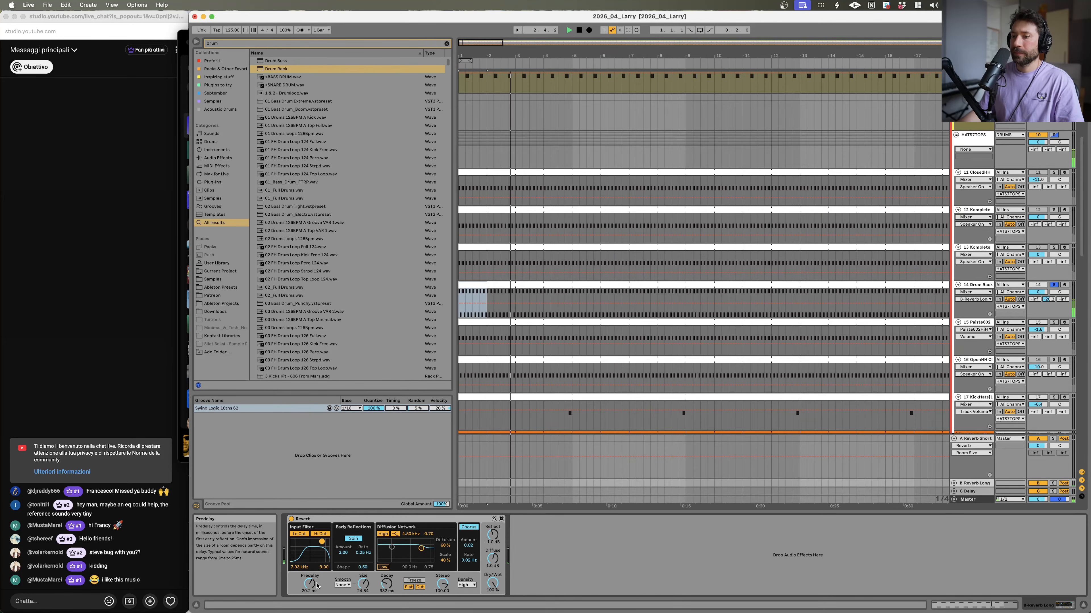
Step: Raise the 14 Drum Rack track's send to B Reverb Long and toggle the track's solo
left_click_drag(1048, 300, 1048, 249)
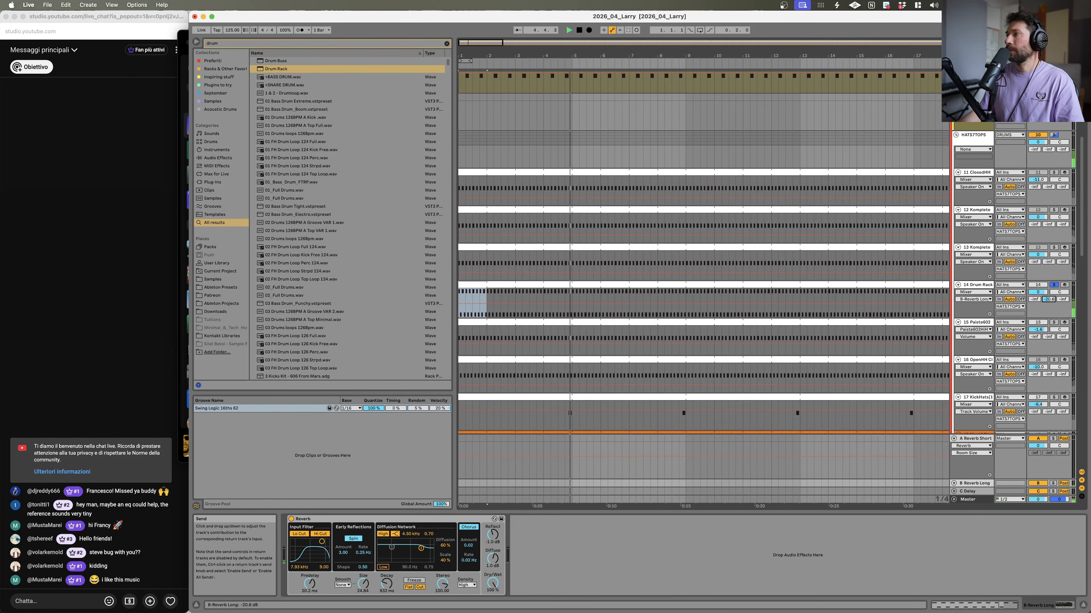
left_click(1055, 286)
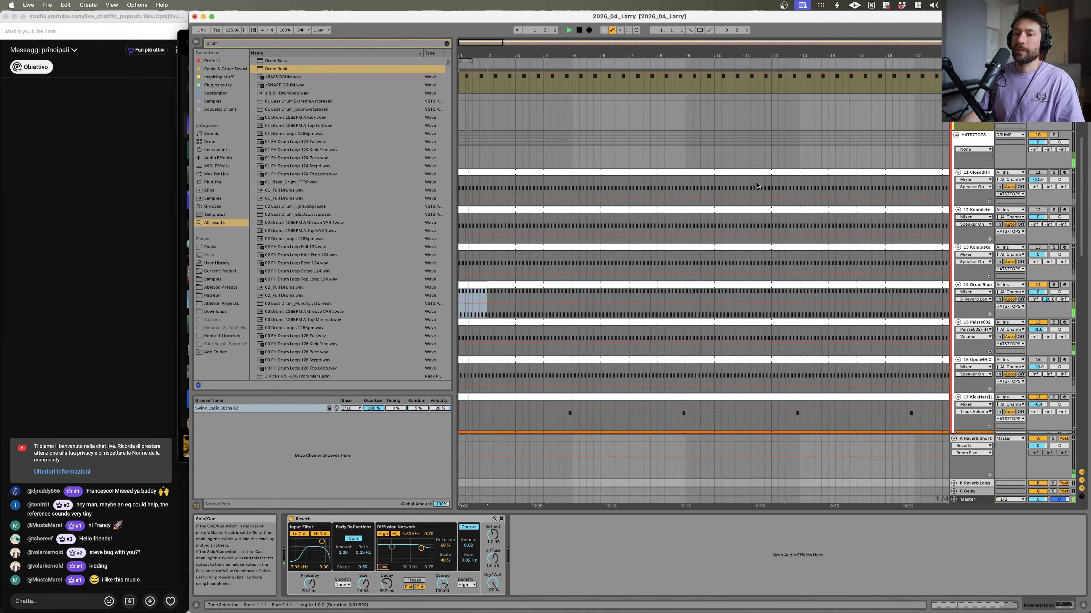
Step: Play the arrangement and review the tracks from the reference tracks down to the synth and pad tracks
scroll(751, 190, "up", 5)
scroll(751, 191, "up", 3)
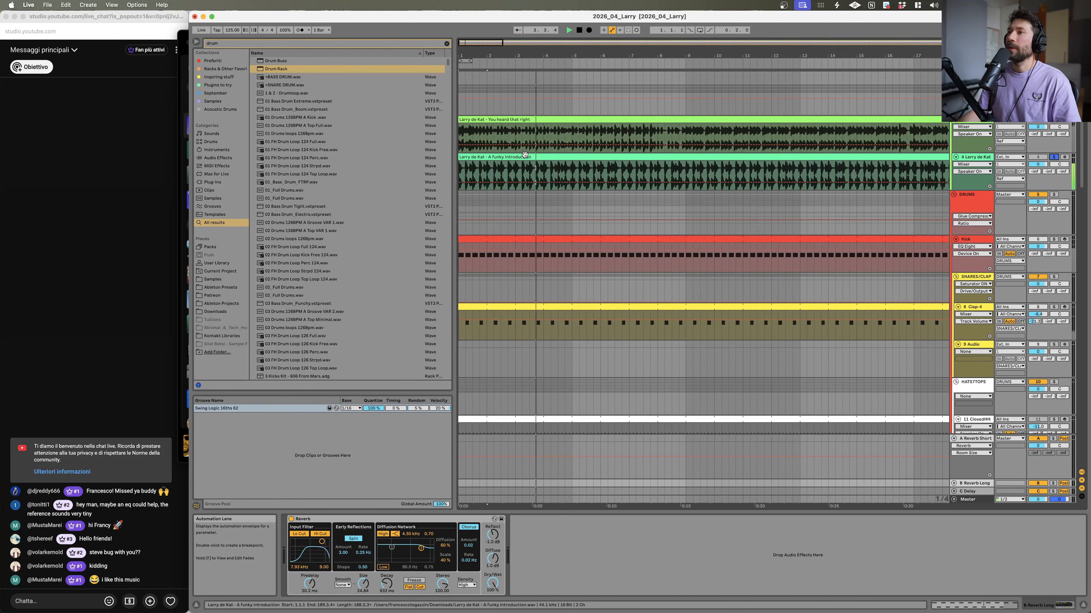
left_click_drag(568, 57, 596, 53)
key("space")
scroll(931, 244, "down", 5)
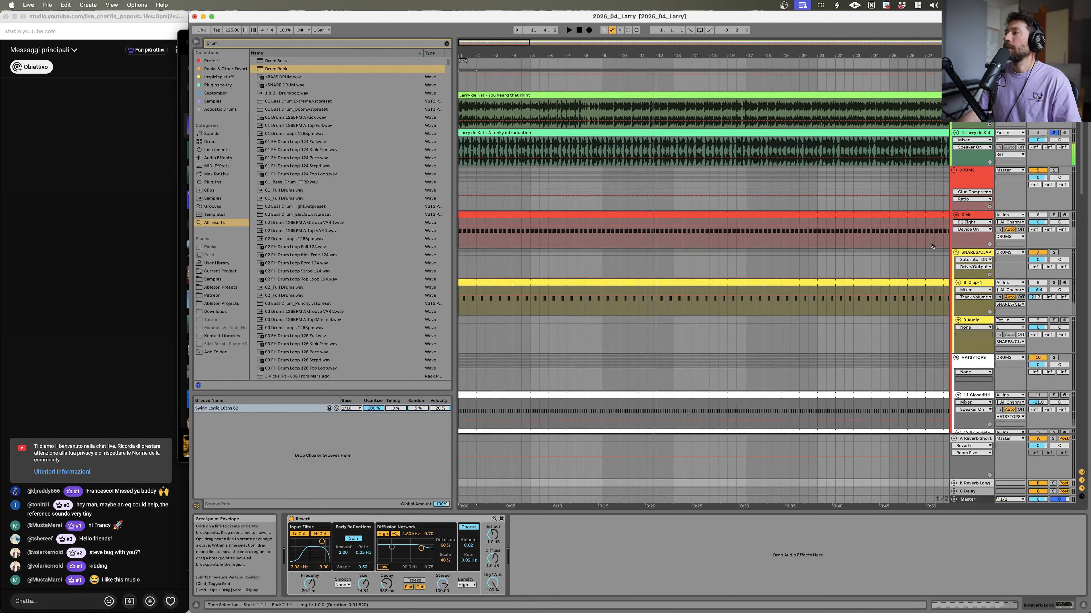
scroll(1077, 138, "up", 4)
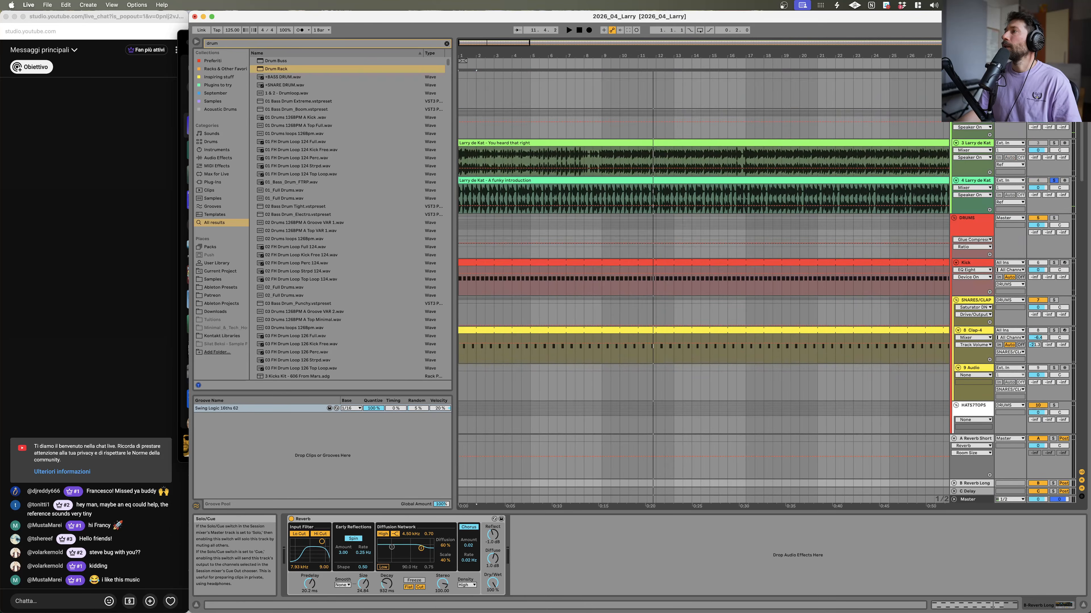
scroll(600, 219, "down", 6)
key("space")
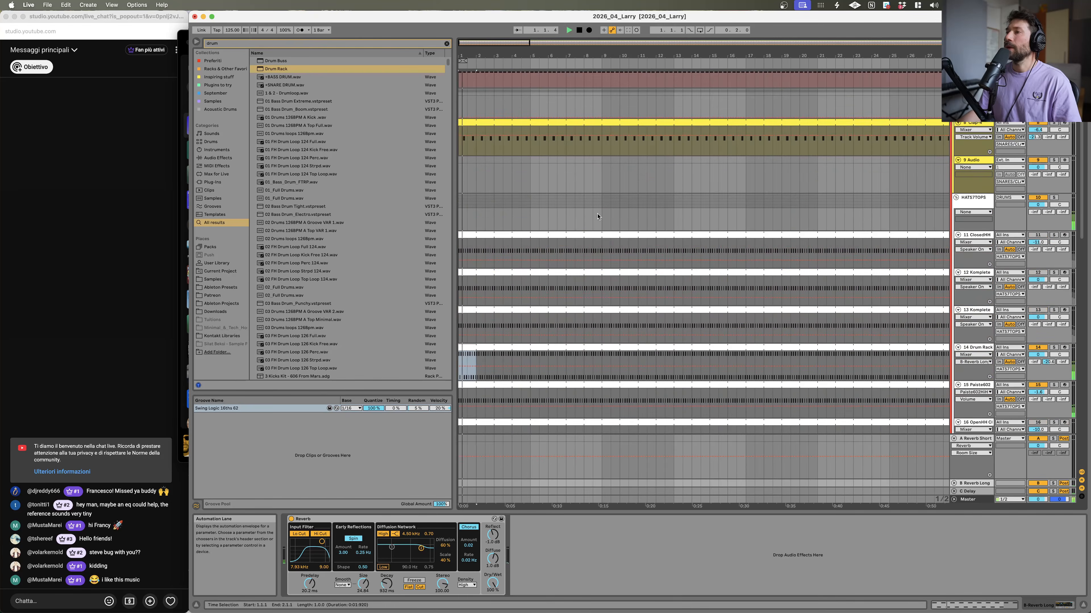
scroll(600, 219, "down", 5)
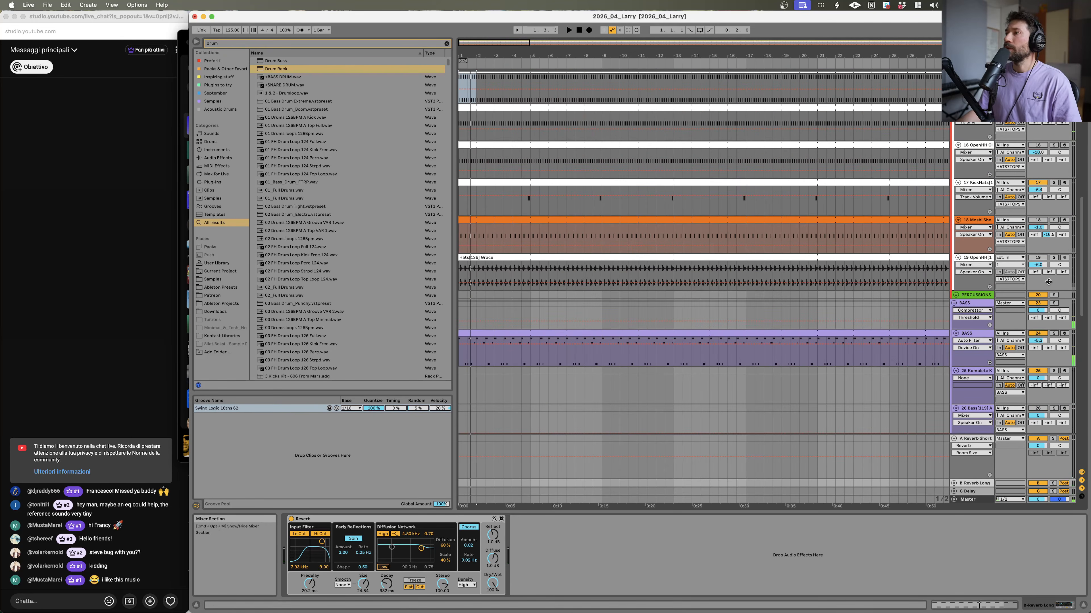
scroll(940, 319, "down", 4)
mouse_move(459, 194)
left_mouse_down()
mouse_move(520, 195)
mouse_move(459, 196)
left_mouse_up()
scroll(514, 400, "down", 1)
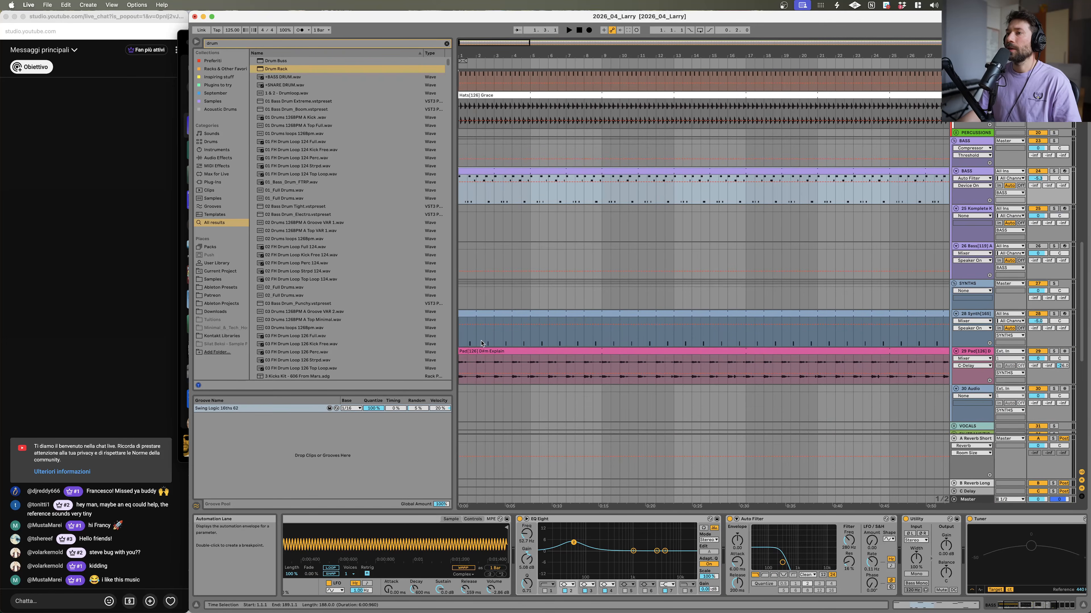
Step: Trim the 29 Pad clip so it starts at bar 13 and play the section back
left_click_drag(459, 362, 675, 362)
key("space")
scroll(531, 270, "down", 6)
key("space")
left_click(460, 236)
key("space")
Step: Trim the 28 Synth clip so it also starts at bar 13
scroll(493, 280, "down", 1)
scroll(493, 280, "down", 5)
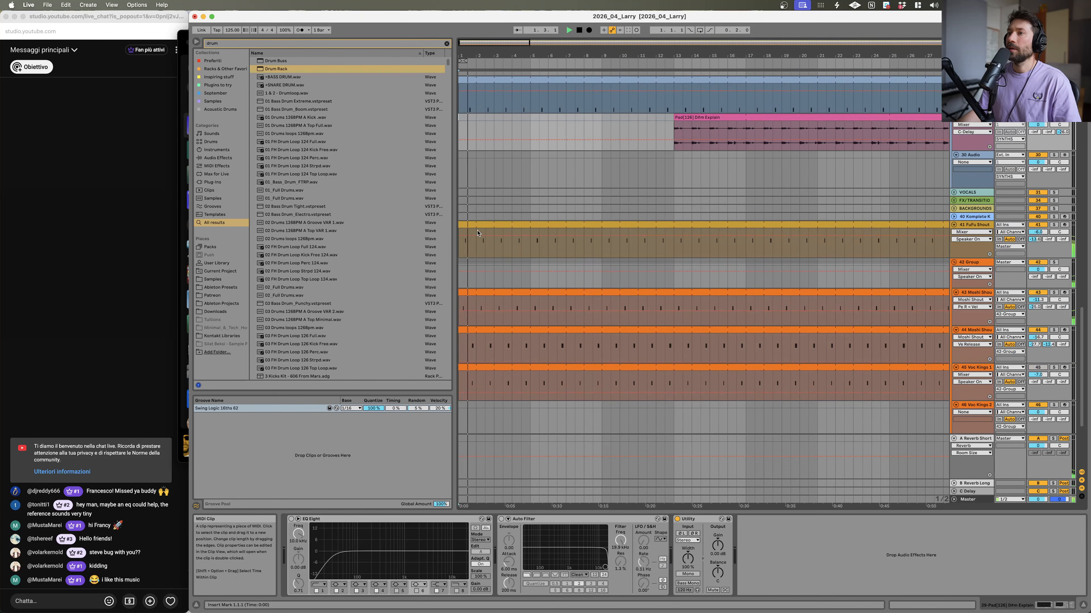
scroll(487, 263, "down", 1)
scroll(487, 263, "up", 8)
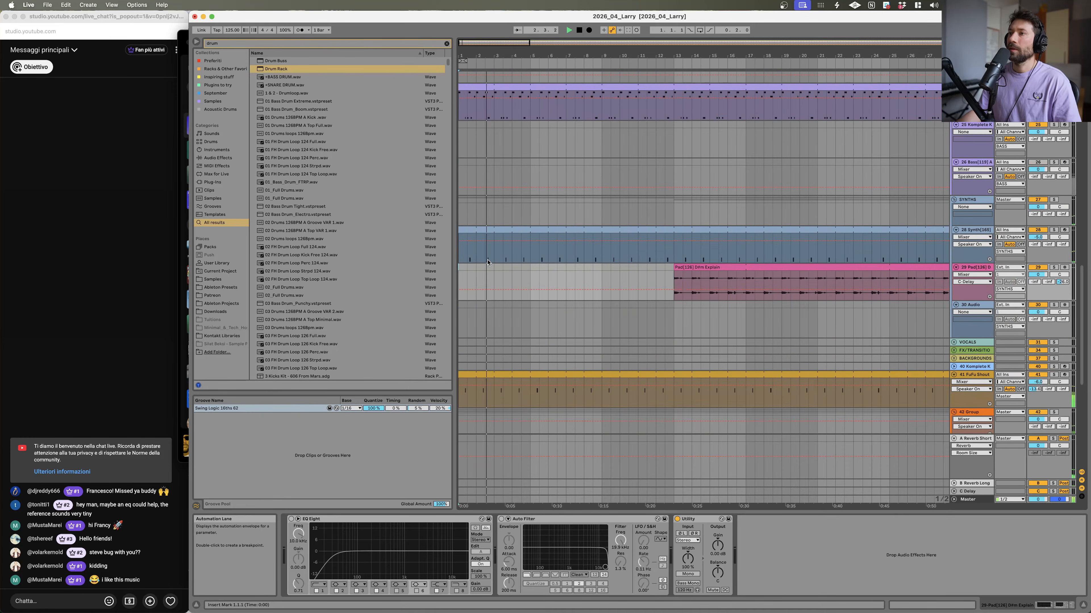
left_click(769, 241)
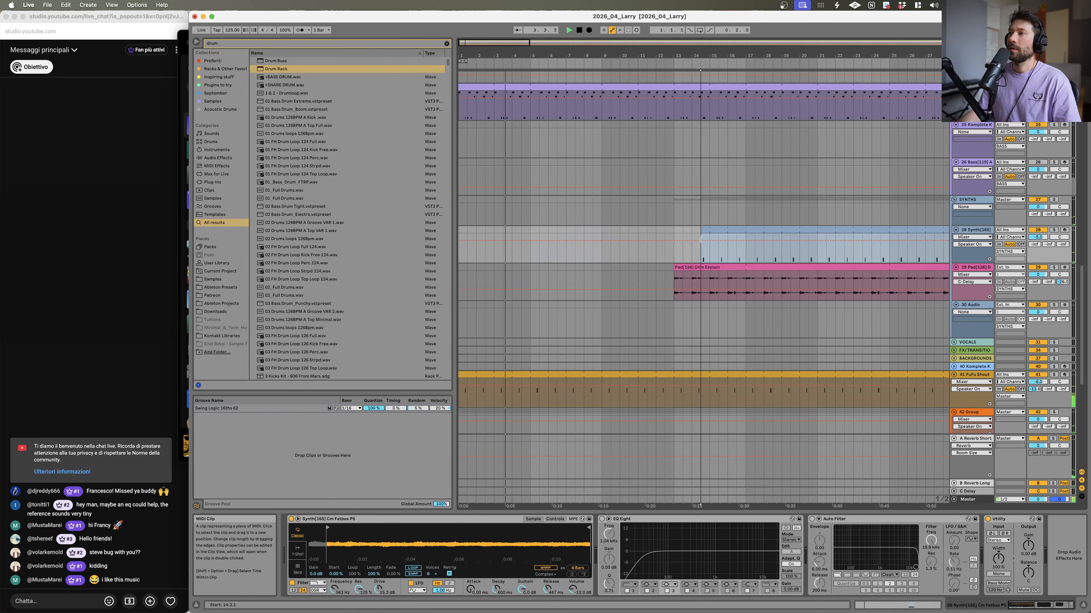
left_click(463, 234)
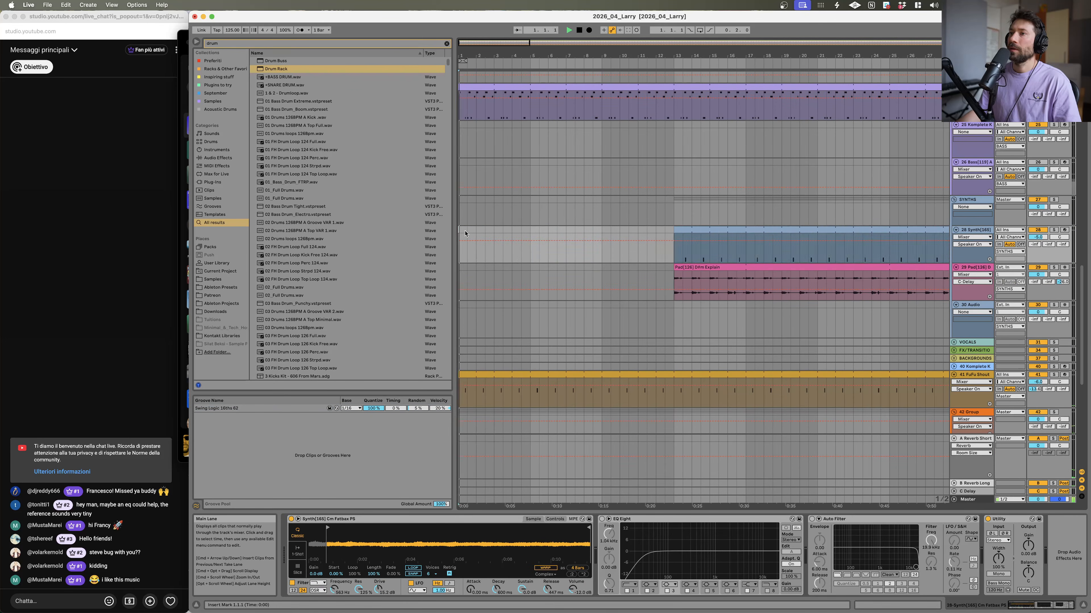
Step: Open the bass clip in the note editor and move one of its notes up a semitone
scroll(494, 243, "down", 5)
scroll(520, 239, "up", 20)
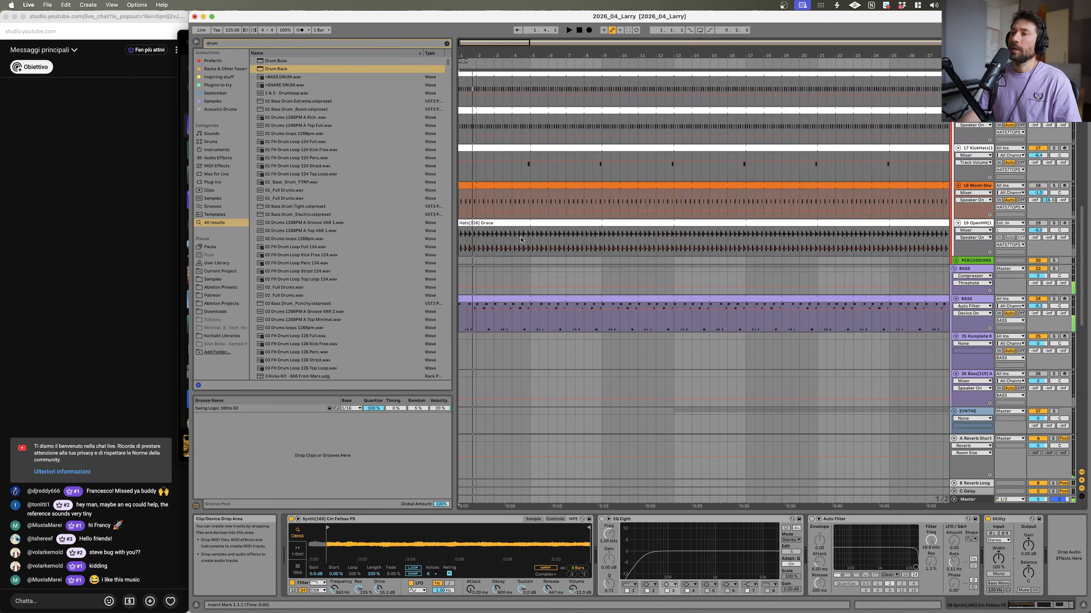
scroll(524, 241, "down", 8)
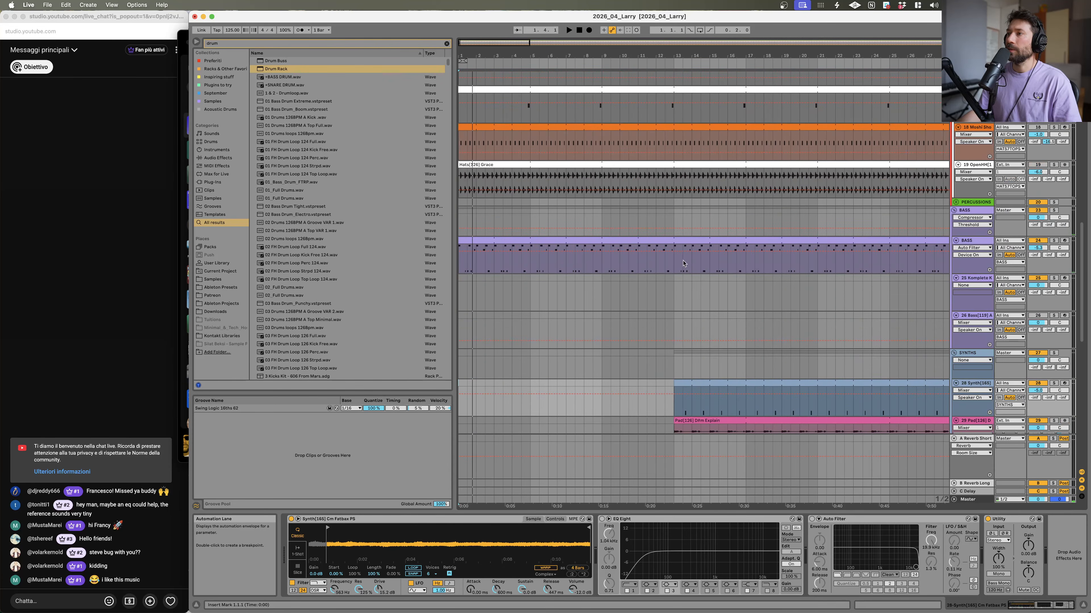
left_click(744, 266)
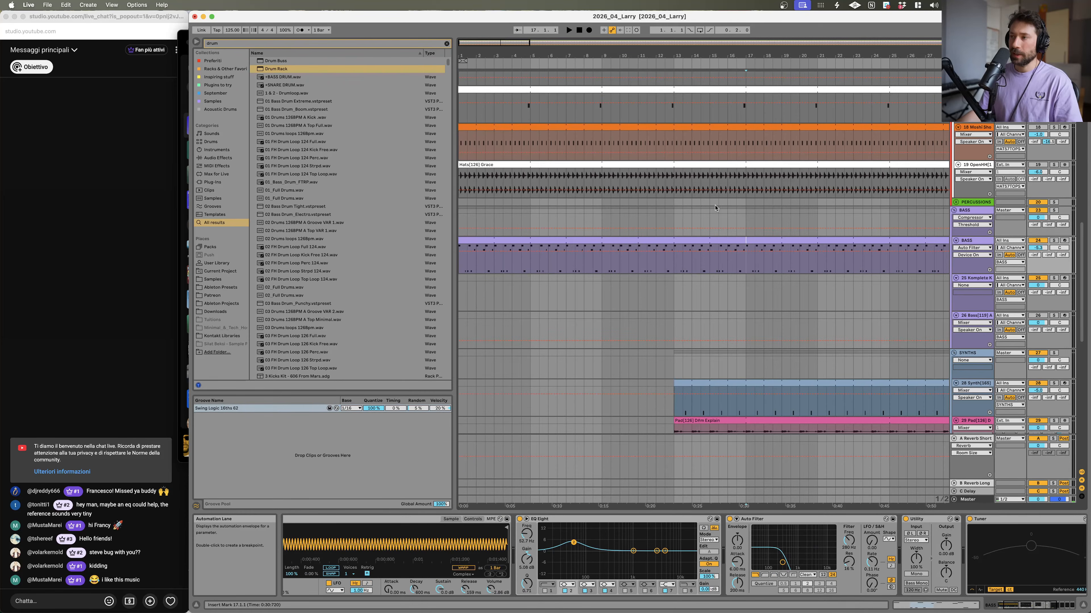
double_click(704, 237)
key("space")
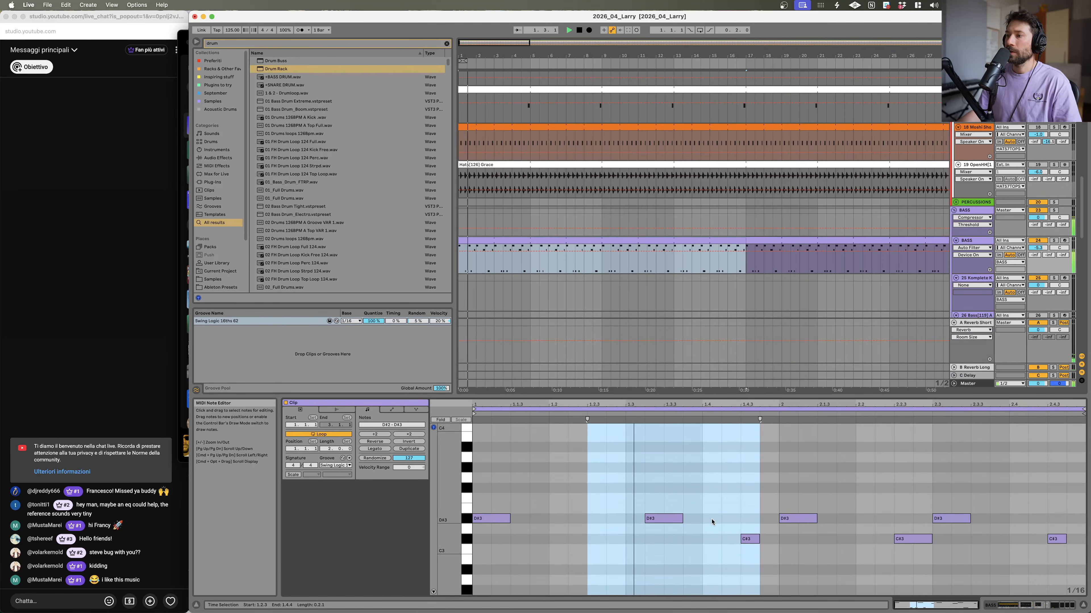
scroll(721, 475, "up", 2)
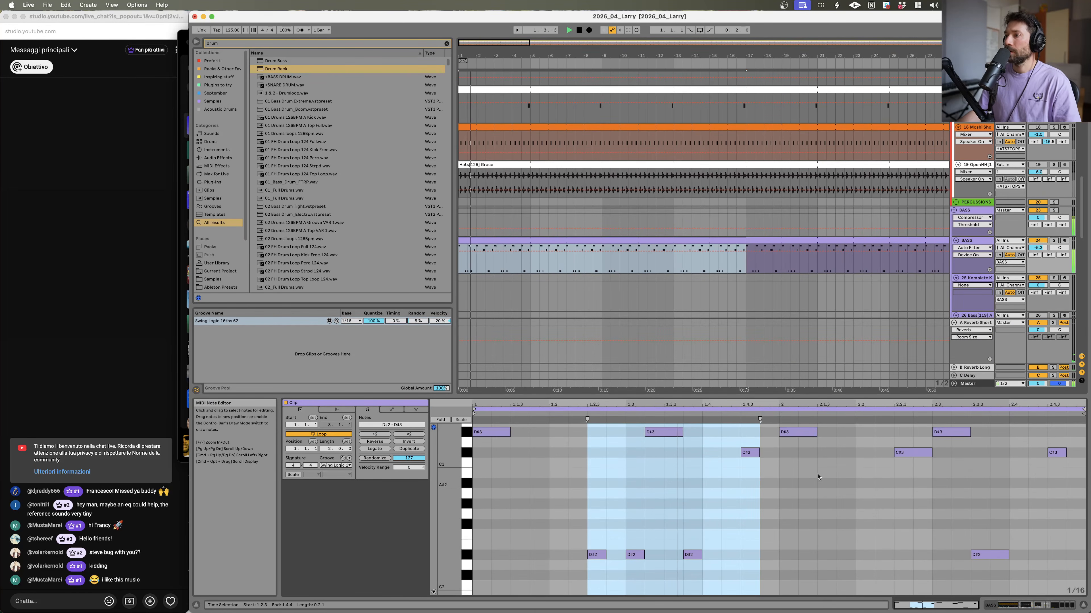
key("space")
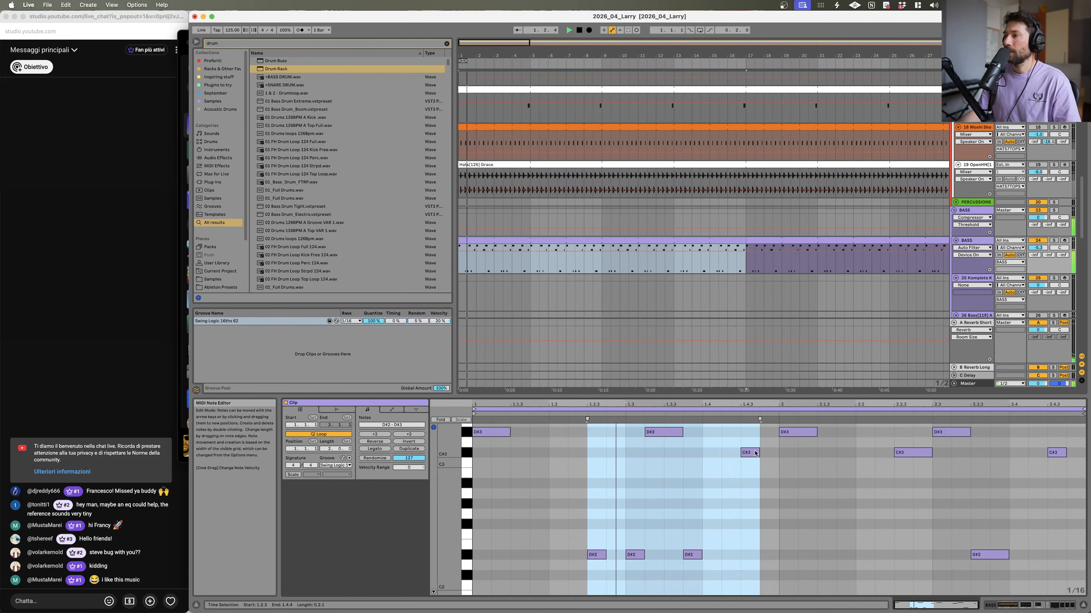
left_click(755, 452)
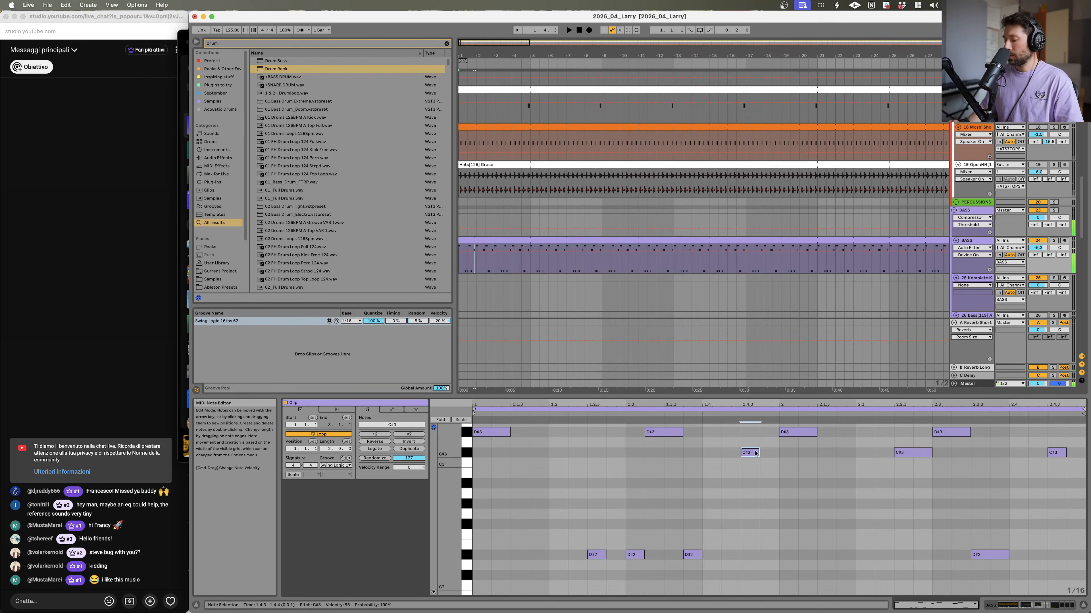
key("Up")
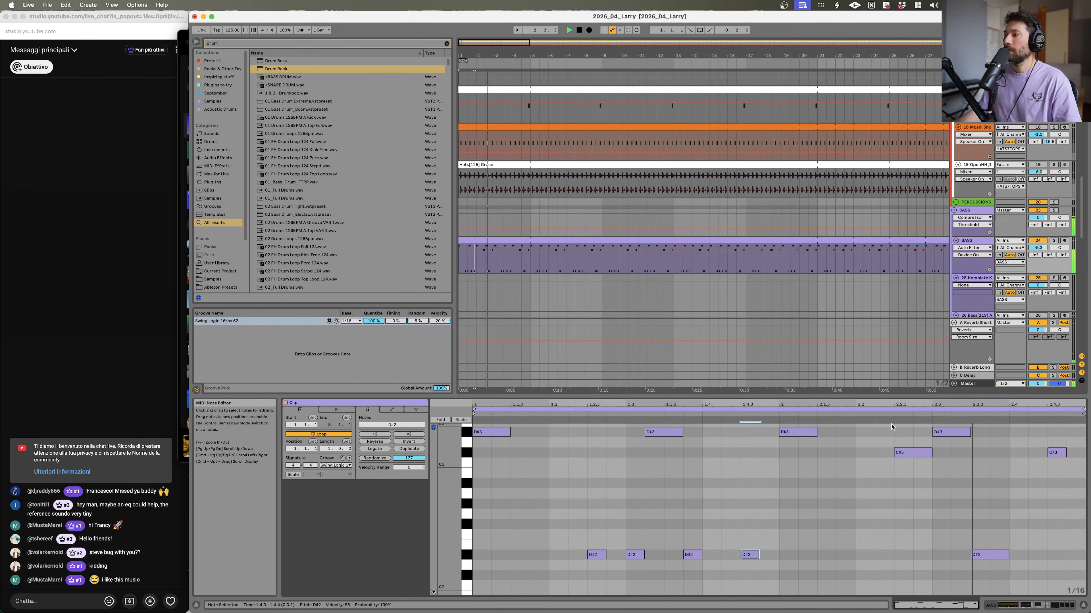
Step: Delete the notes in the bass clip's second half and duplicate the first half's notes in their place
left_click(557, 240)
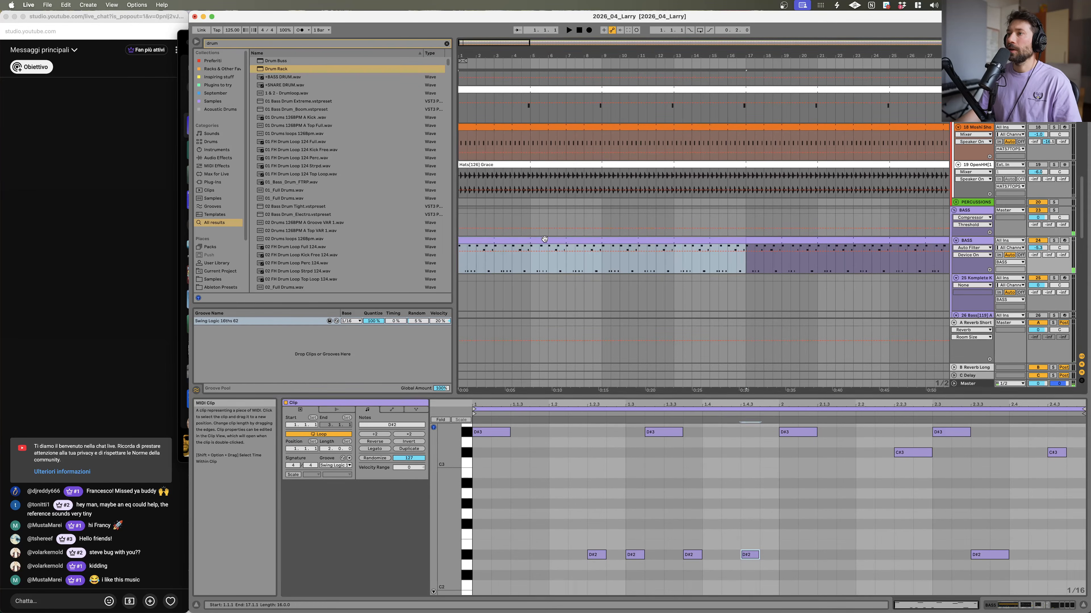
key("space")
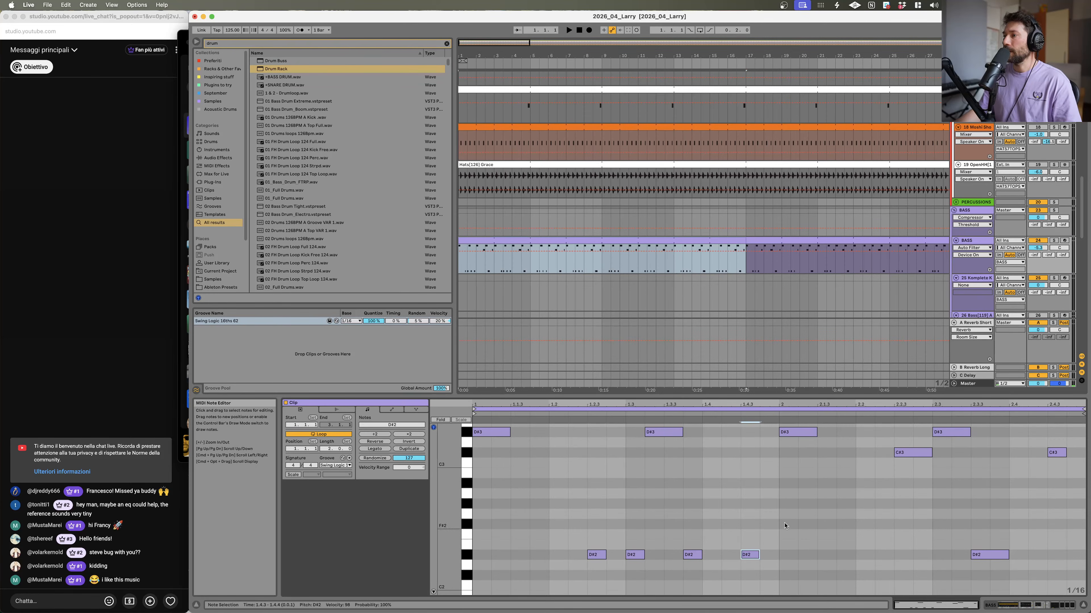
scroll(807, 515, "up", 1)
left_click_drag(784, 434, 1047, 595)
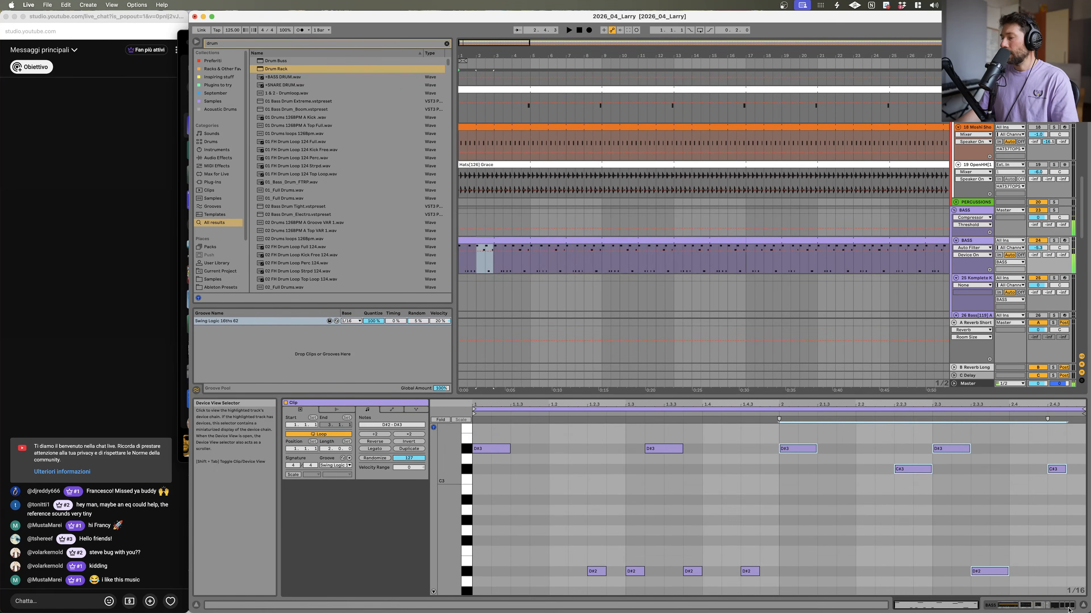
key("Delete")
left_click_drag(776, 433, 494, 585)
key("super+d")
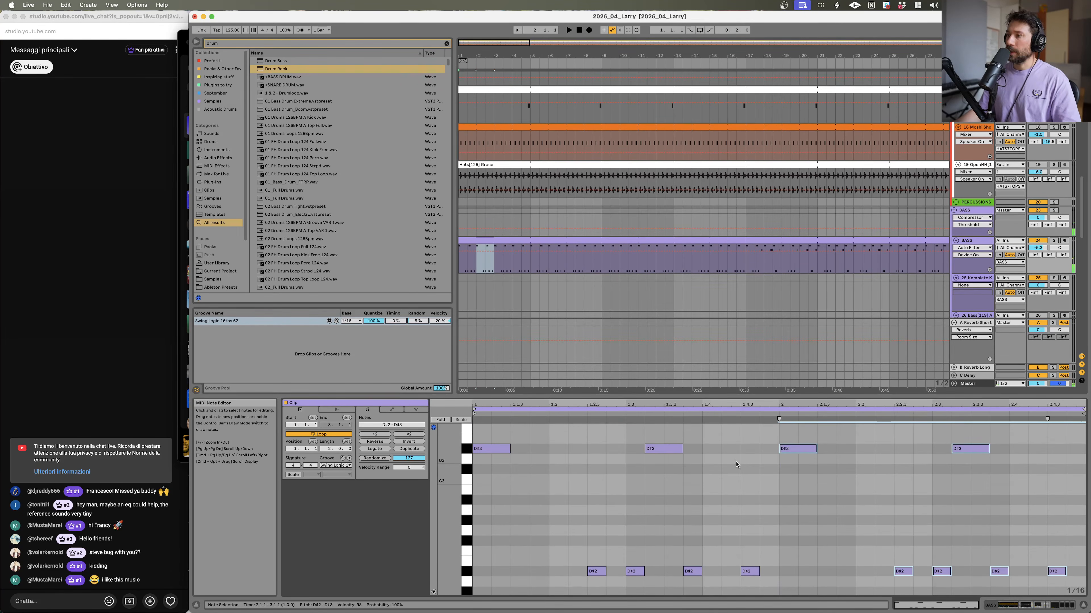
left_click(486, 241)
key("space")
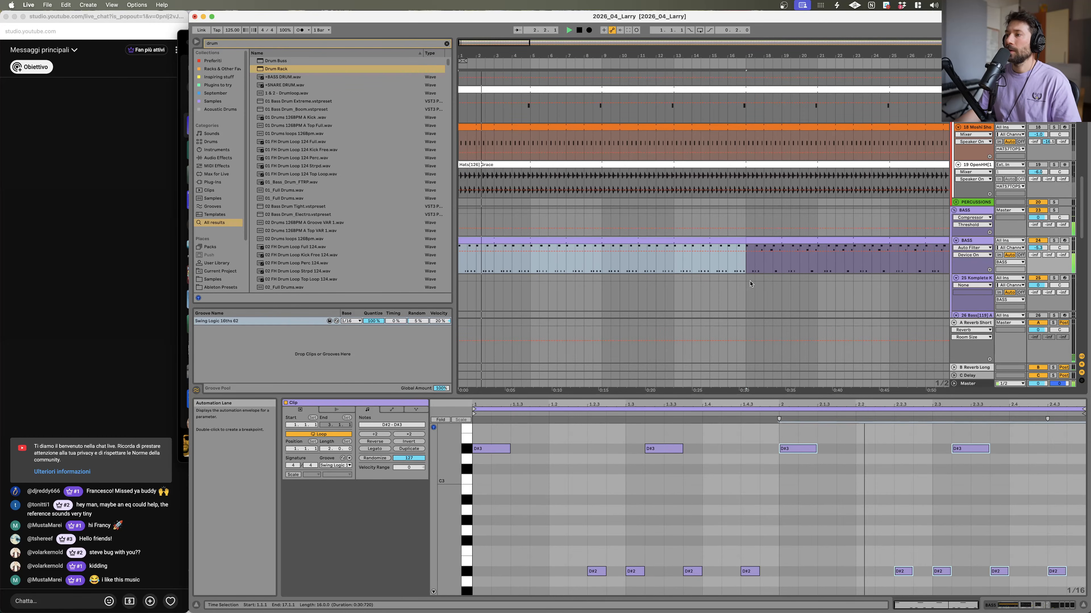
Step: Play the lower tracks and audition the 43 track soloed against the mix
left_click(1083, 606)
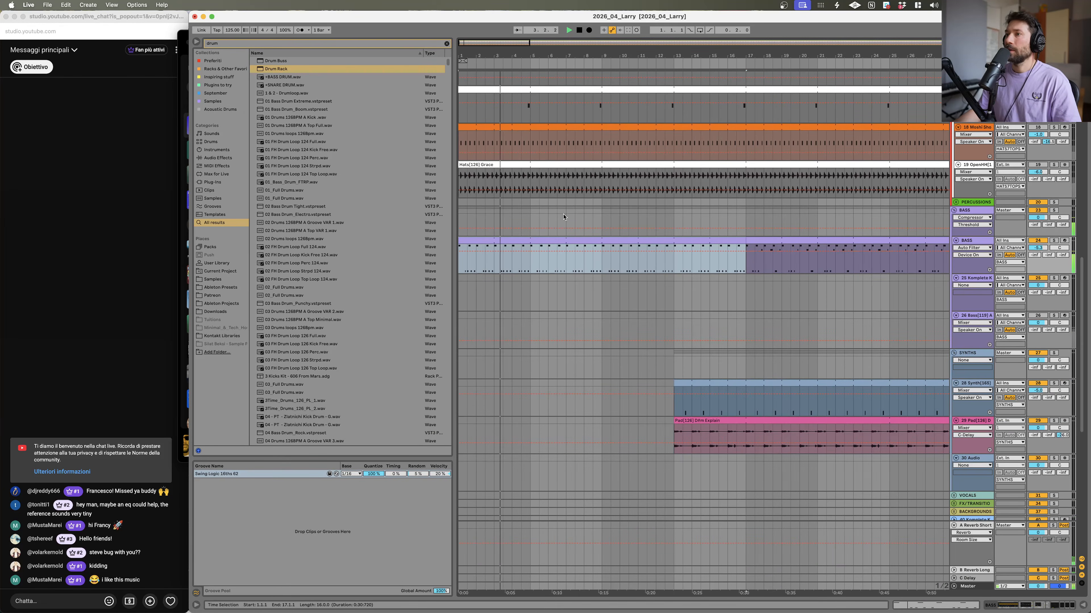
scroll(515, 304, "down", 10)
scroll(482, 393, "down", 3)
key("space")
key("space")
key("space")
left_click(1053, 244)
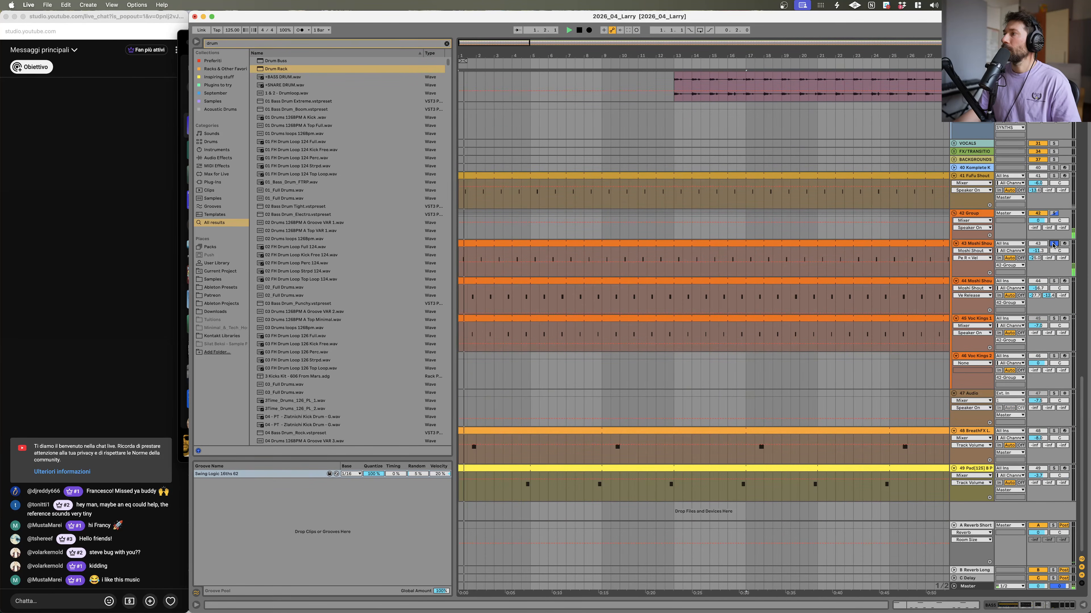
key("space")
left_click(1053, 245)
key("space")
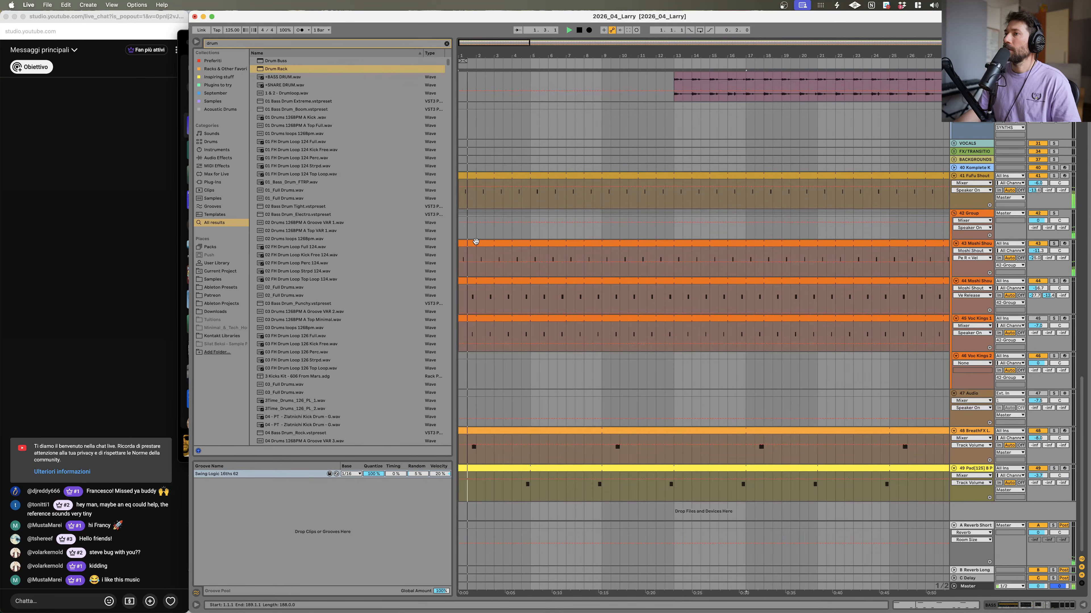
Step: Trim the 43 track's clip to start at bar 13 and delete the selection spanning the tracks below it
left_click_drag(460, 250, 672, 251)
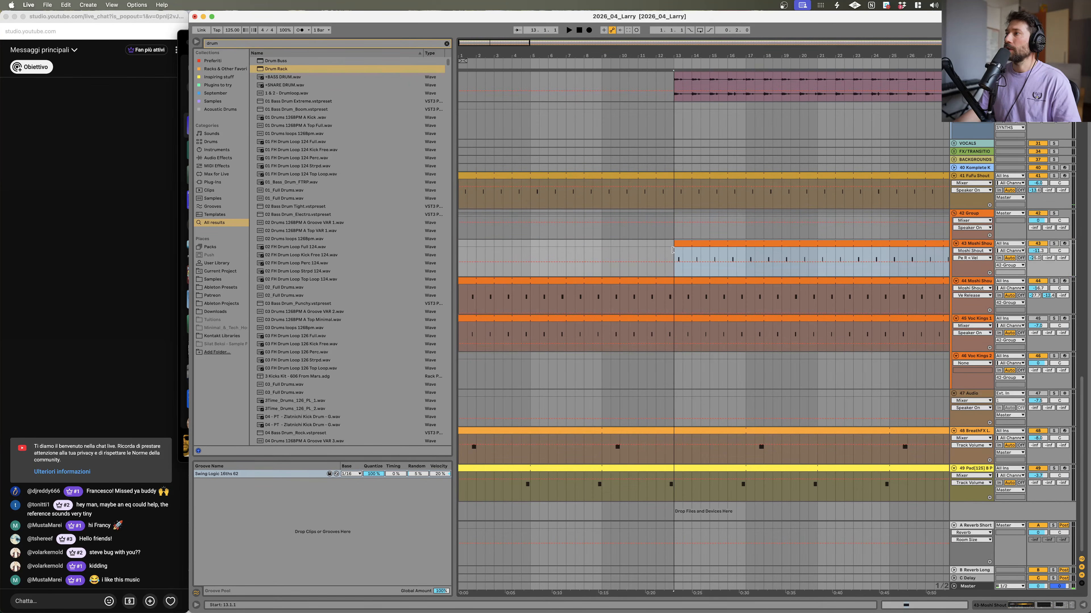
left_click_drag(459, 275, 459, 333)
key("Delete")
key("Delete")
Step: Solo the 4 Larry de Kat reference track and play through different sections, zooming into its start
scroll(852, 220, "up", 15)
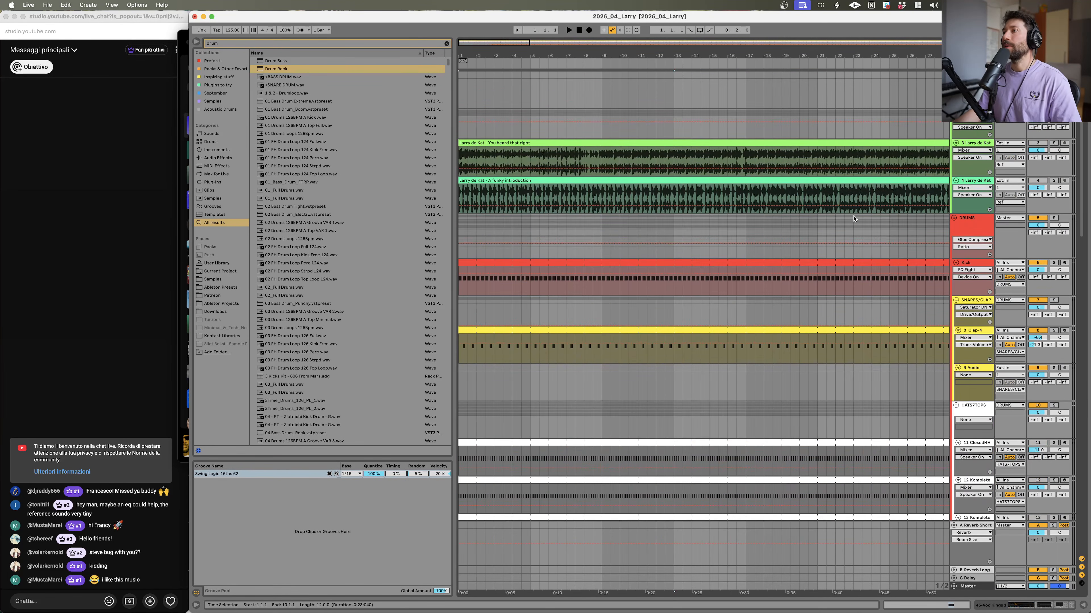
left_click(1053, 180)
key("space")
key("space")
key("space")
scroll(651, 176, "down", 10)
key("space")
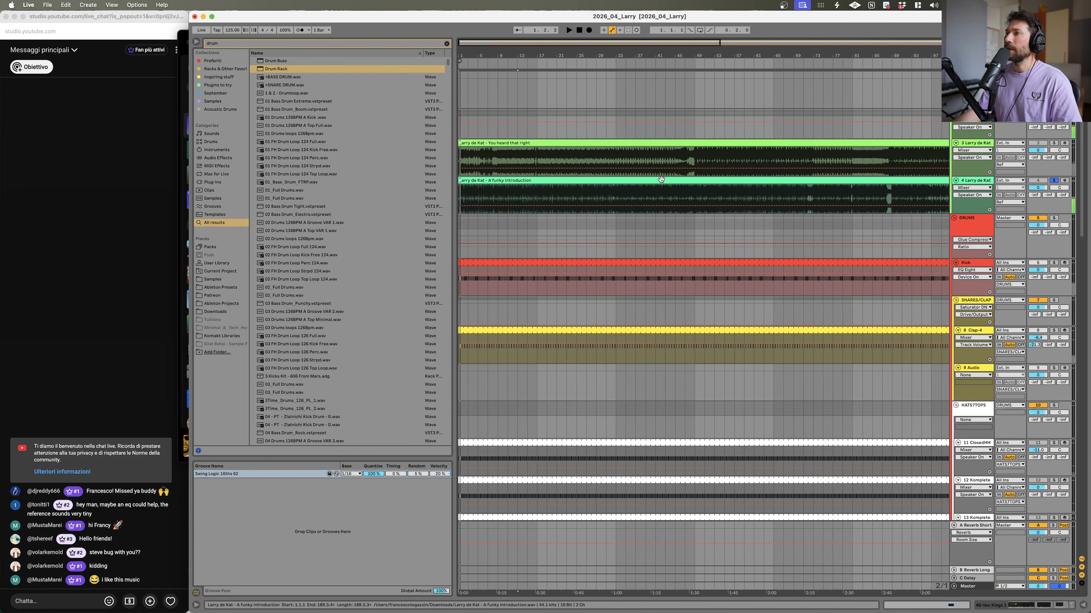
left_click(651, 177)
key("space")
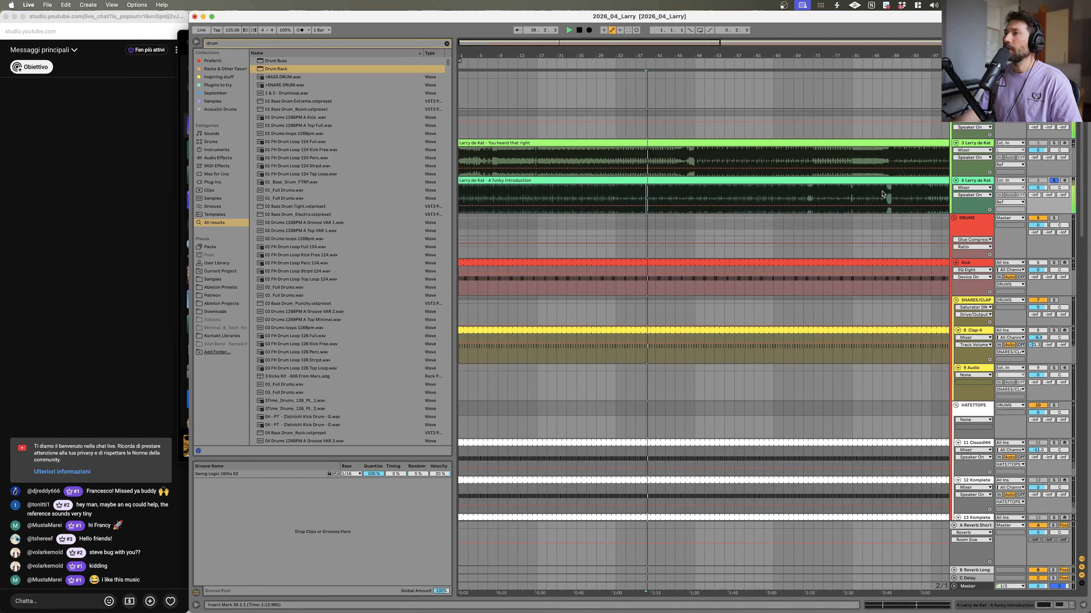
left_click(538, 195)
key("space")
left_click(493, 181)
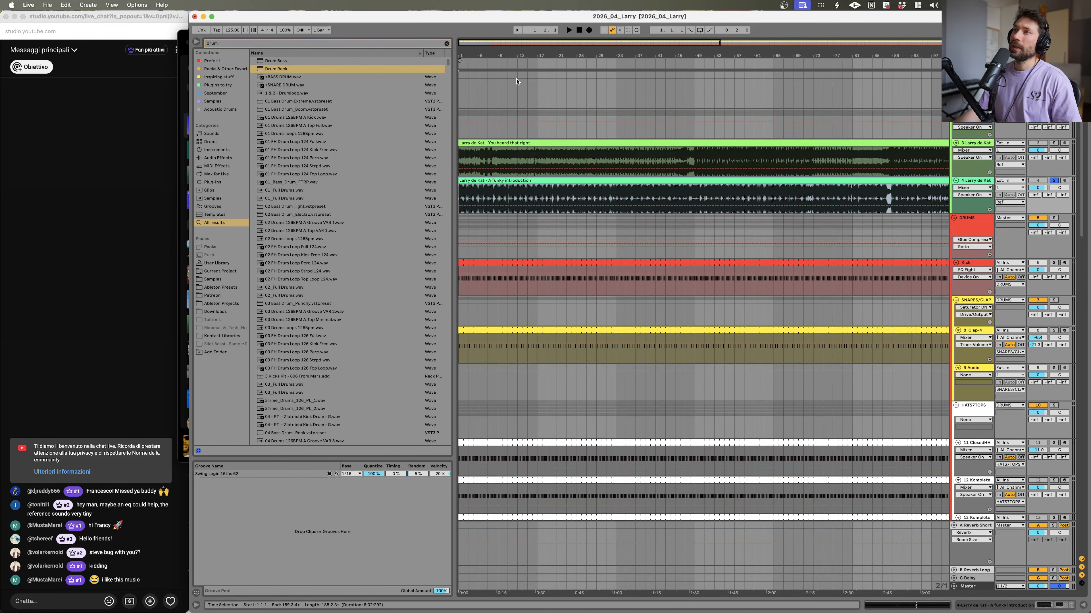
left_click_drag(556, 41, 557, 39)
key("space")
left_click_drag(491, 52, 558, 129)
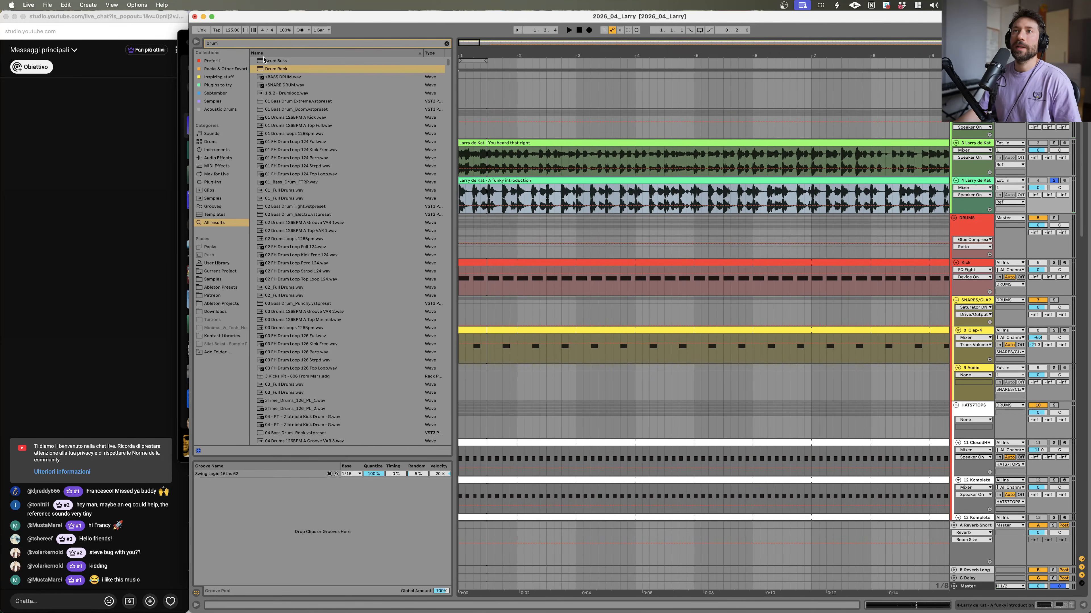
Step: Trim the 8 Clap-4 clip so it starts at bar 13, auditioning the track soloed
left_click(1054, 330)
key("space")
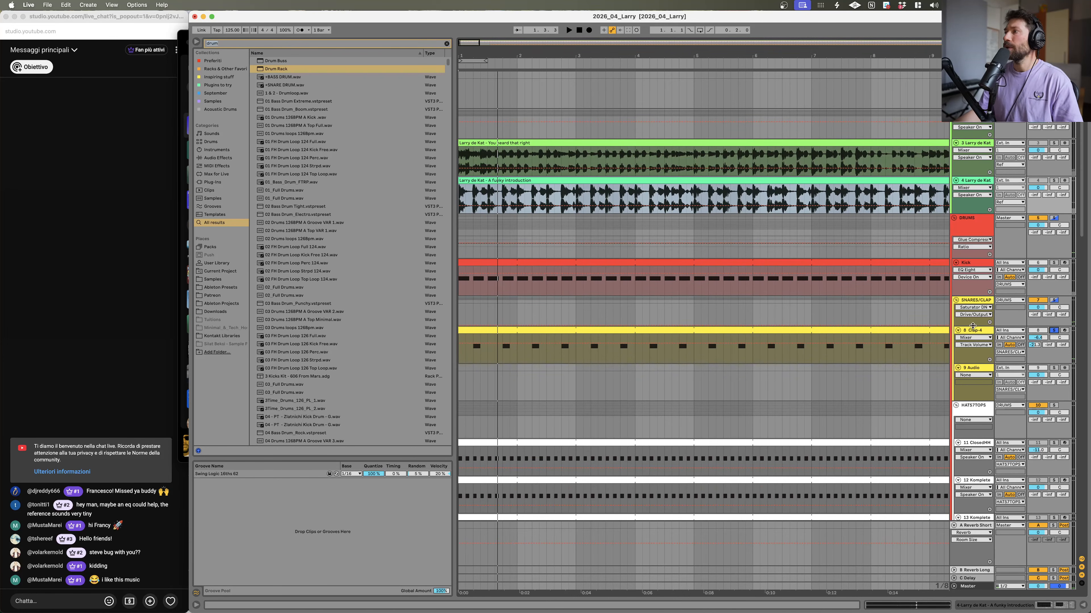
key("minus")
key("minus")
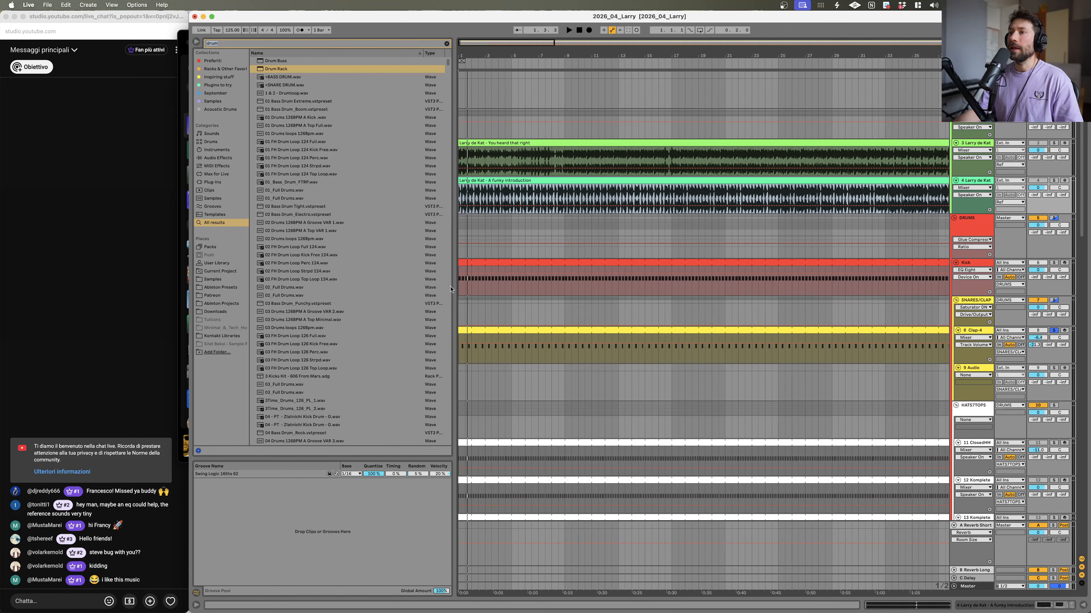
left_click_drag(459, 330, 672, 330)
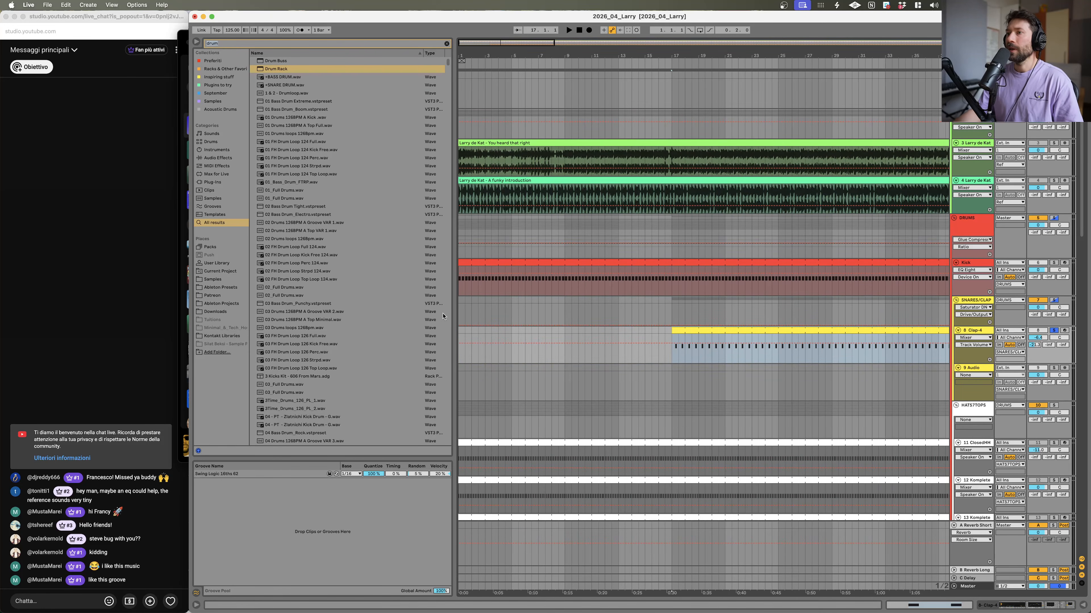
left_click(461, 336)
key("space")
left_click(1053, 330)
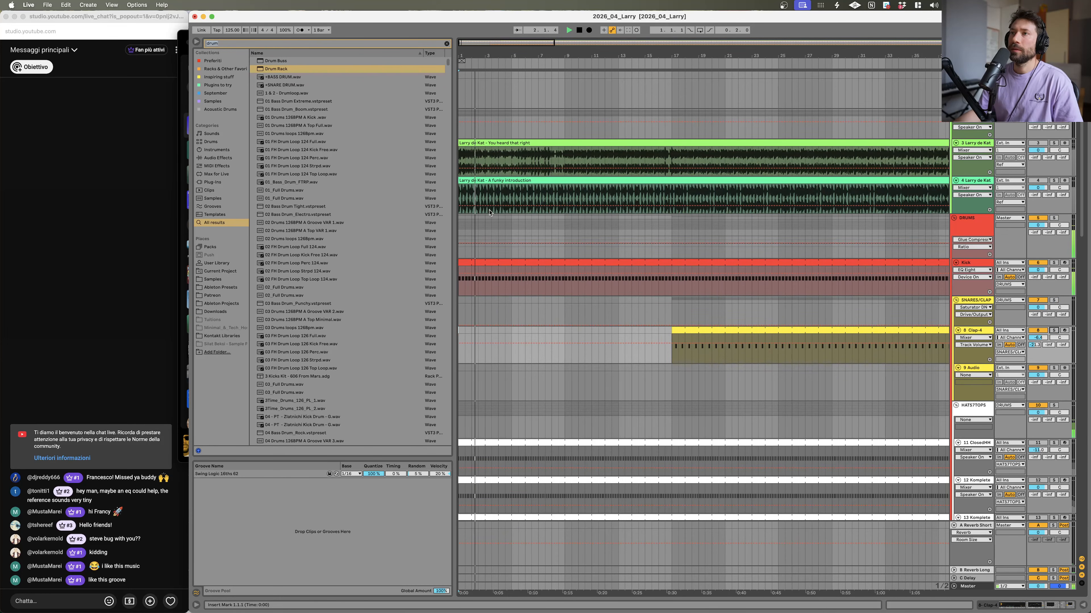
Step: Search the browser for clap and preview the clap samples in the results
left_click(297, 46)
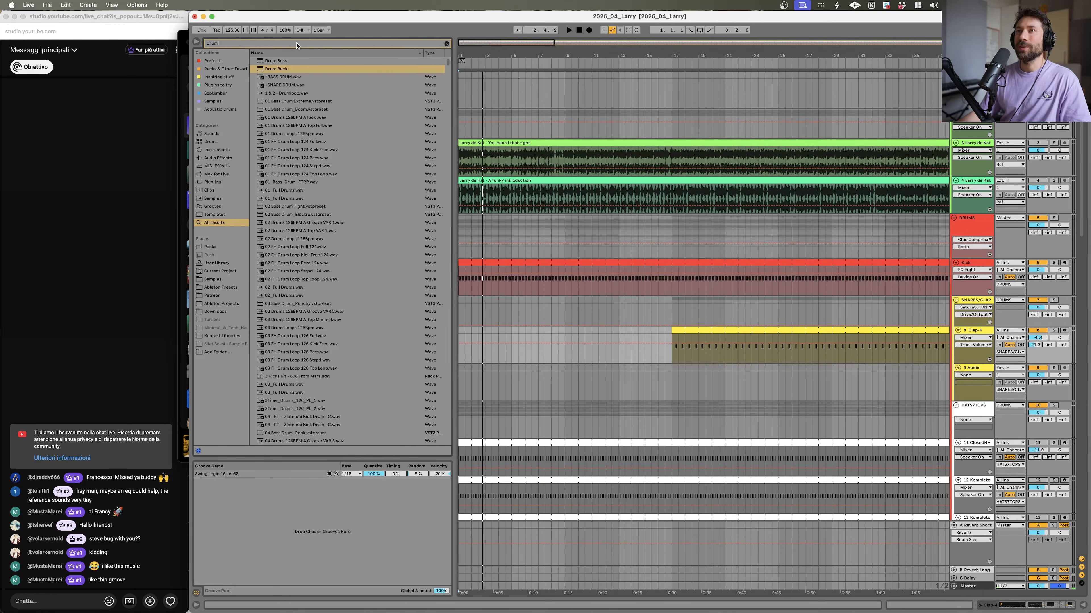
key("BackSpace")
key("BackSpace")
key("BackSpace")
key("BackSpace")
type("clap")
left_click(290, 182)
key("Up")
key("Up")
key("Up")
key("Up")
key("Down")
key("Down")
left_click(280, 199)
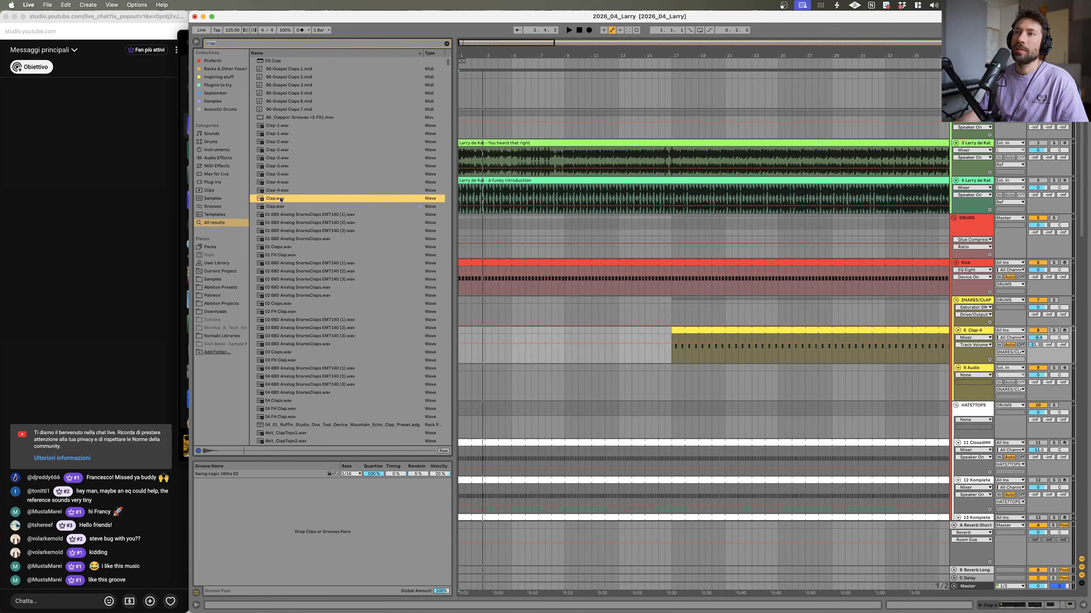
Step: Preview the Clap-1 to Clap-4 samples one after another
left_click(280, 190)
left_click(280, 182)
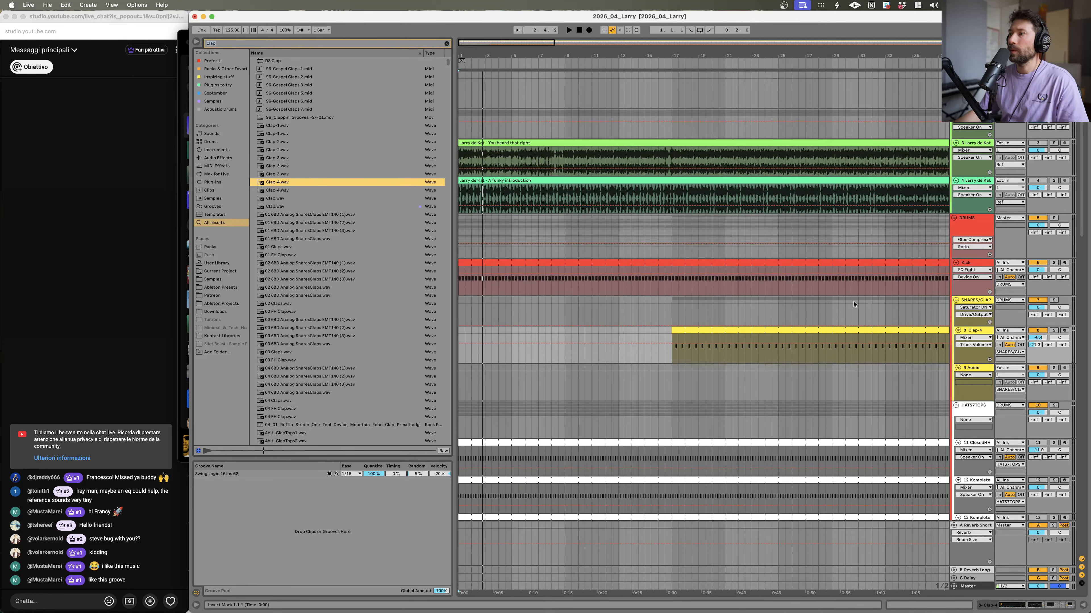
left_click(269, 173)
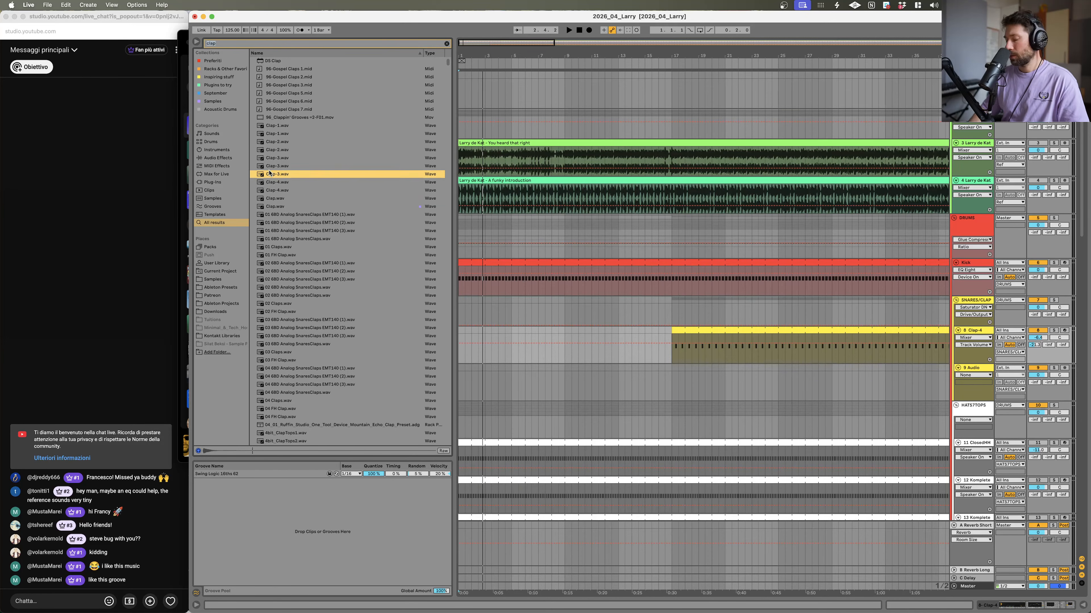
key("Up")
key("Up")
key("Up")
key("Down")
key("Down")
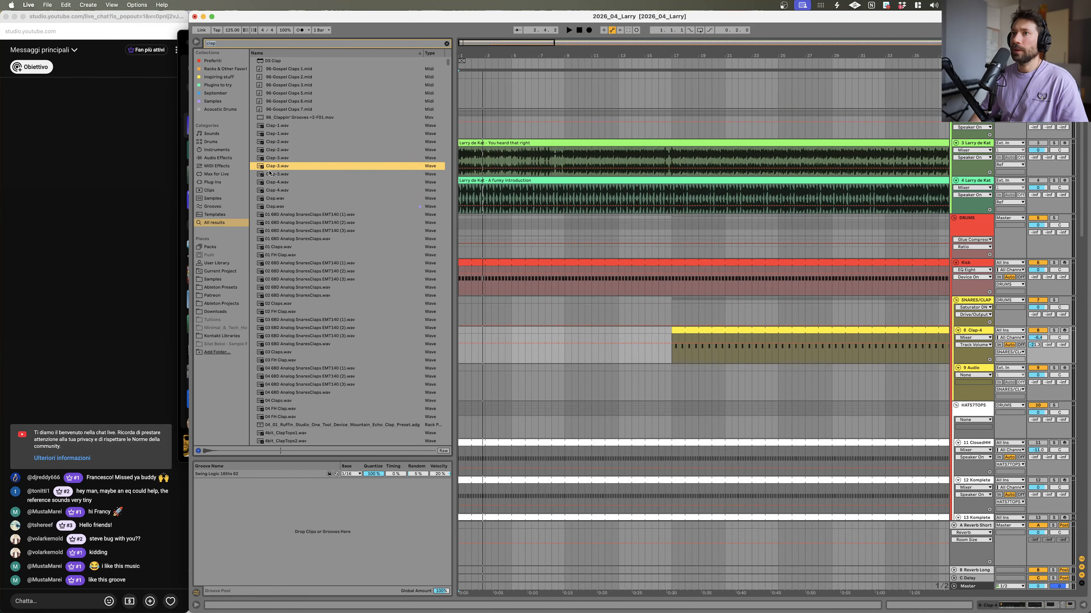
key("space")
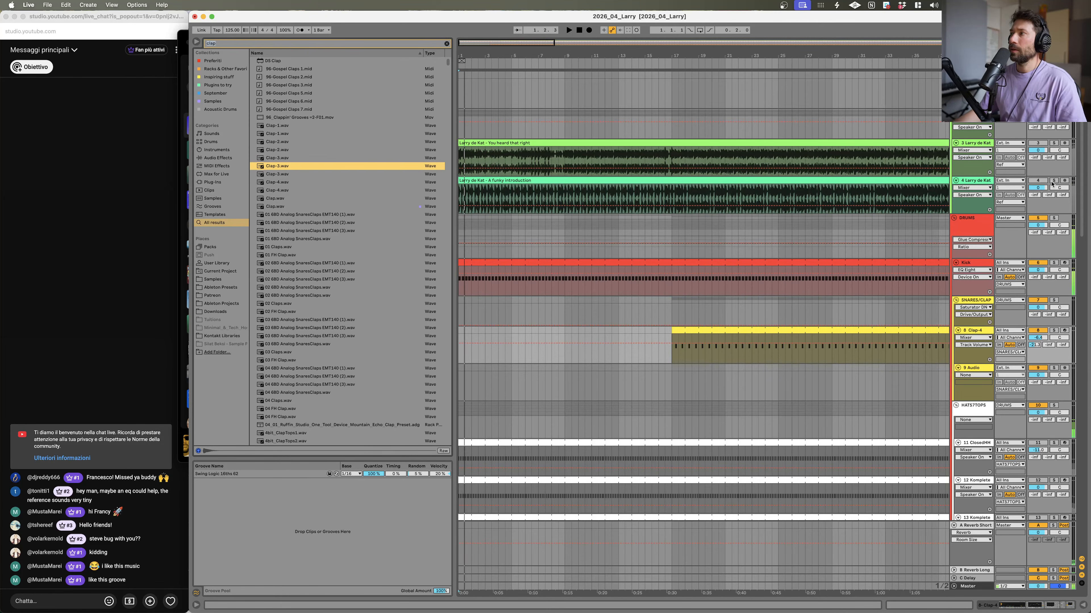
Step: Unsolo the reference track, stop playback and preview the 01 FH Clap and following clap samples in the search results
left_click(1053, 180)
key("space")
left_click(271, 167)
left_click(277, 230)
left_click(280, 255)
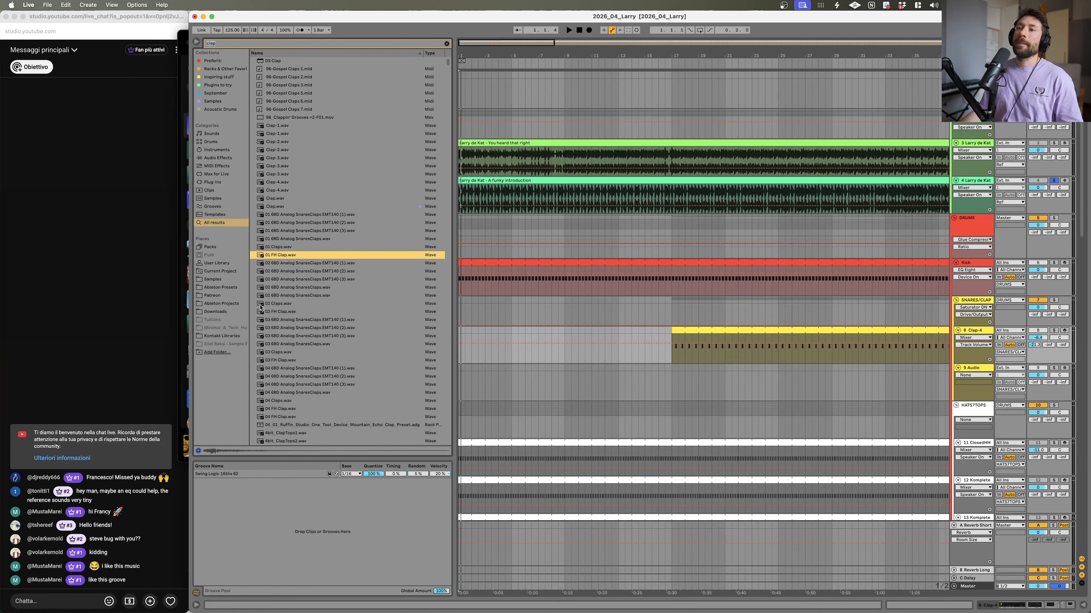
scroll(304, 294, "down", 4)
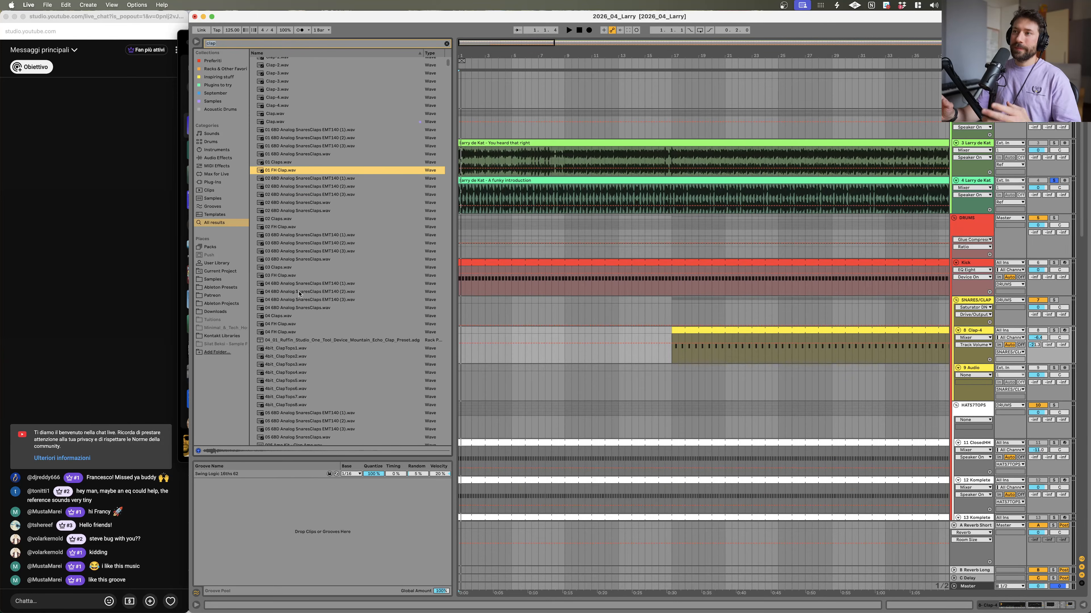
key("Down")
key("Down")
key("Down")
key("Down")
key("Down")
key("Down")
key("Down")
key("Down")
key("Down")
key("Down")
key("Down")
key("Down")
key("Down")
key("Down")
key("Down")
key("Down")
key("Down")
key("Down")
key("Down")
key("Down")
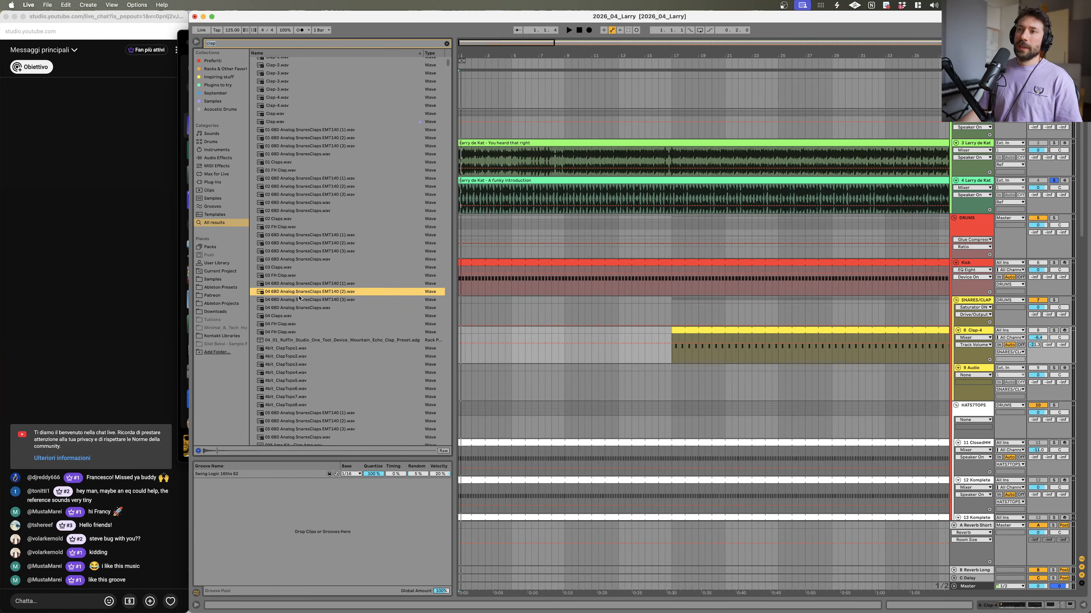
key("Down")
key("Down")
key("Down")
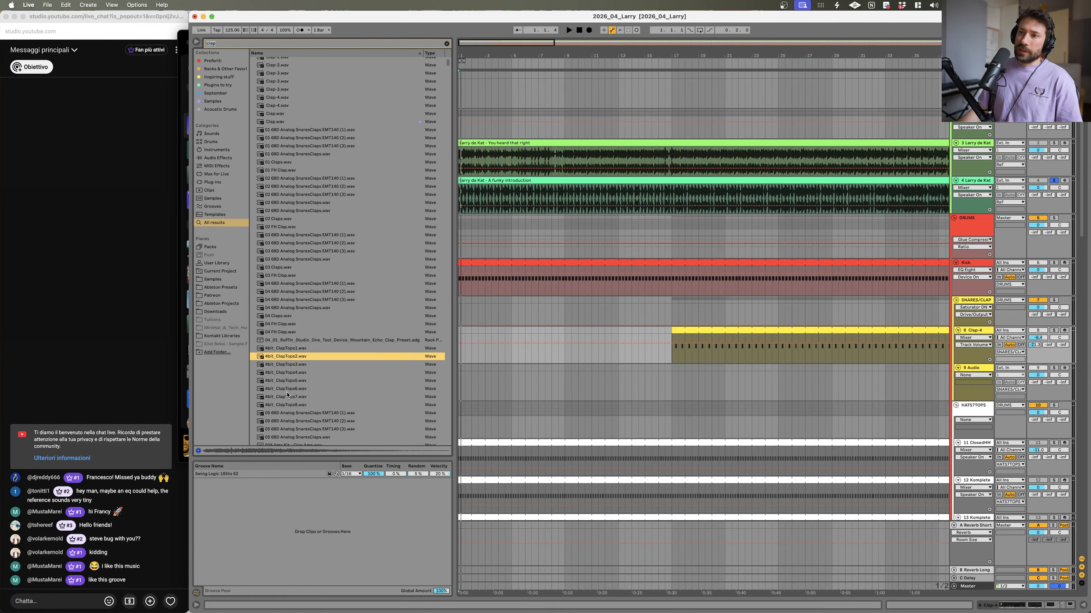
Step: Preview the Wolt_ClapTops and 05 Clap samples further down the clap search results
scroll(290, 389, "down", 2)
left_click(290, 386)
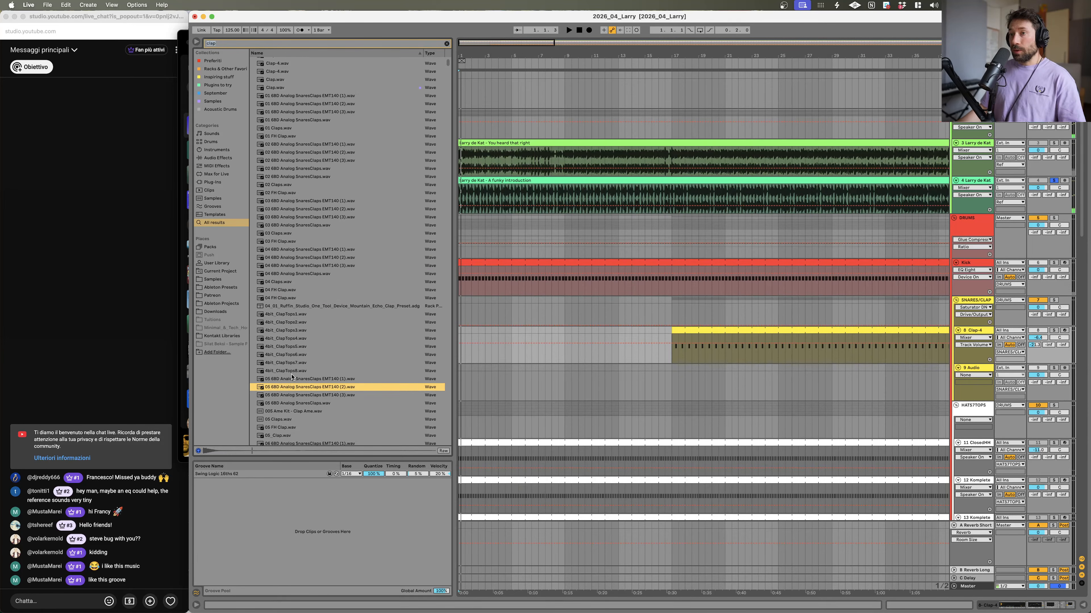
key("Up")
key("Up")
scroll(292, 388, "down", 8)
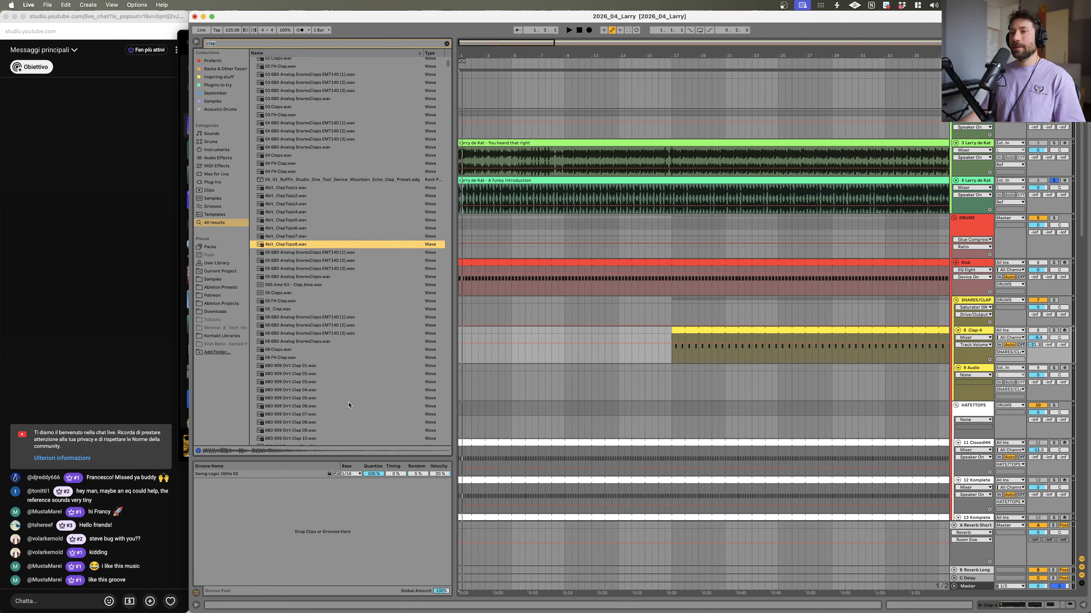
scroll(350, 404, "down", 2)
left_click(286, 271)
left_click(304, 303)
left_click(299, 294)
left_click(296, 288)
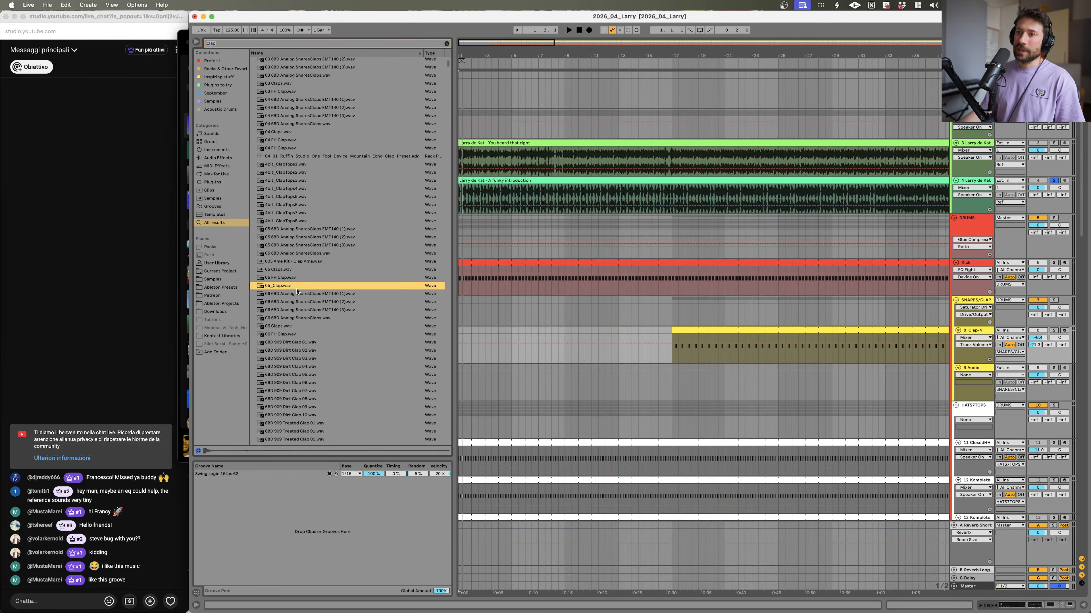
key("Down")
key("Down")
key("Down")
key("Down")
key("Down")
key("Down")
key("Down")
key("Down")
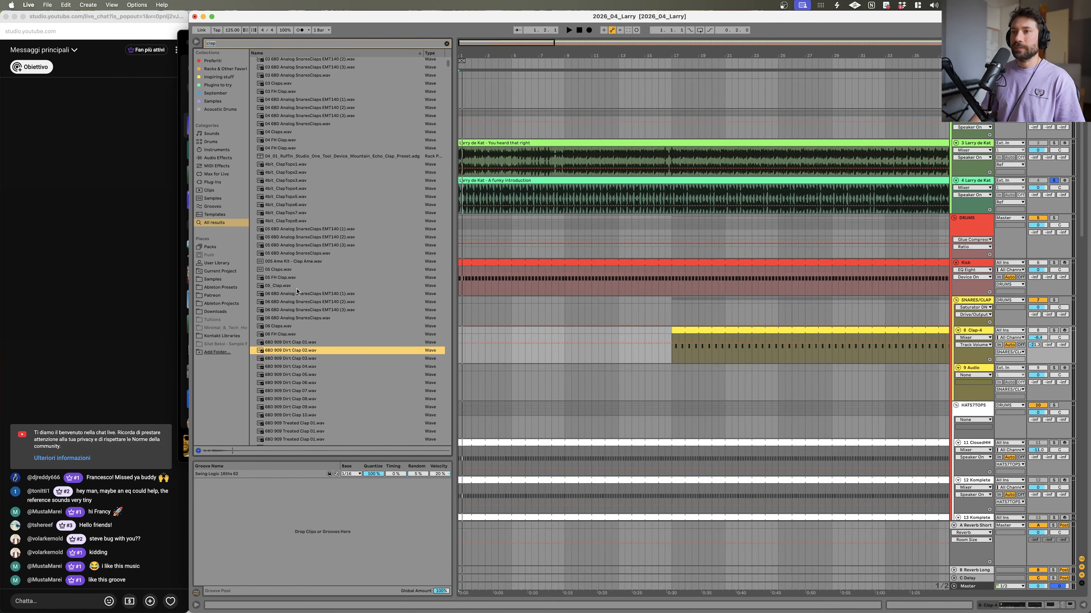
Step: Scroll through the rest of the clap results, previewing the 909 Dirt Clap and later clap samples
scroll(344, 269, "down", 10)
left_click(344, 299)
scroll(342, 301, "down", 10)
left_click(339, 315)
scroll(337, 318, "down", 10)
left_click(335, 323)
scroll(334, 325, "down", 10)
left_click(326, 333)
scroll(324, 333, "down", 3)
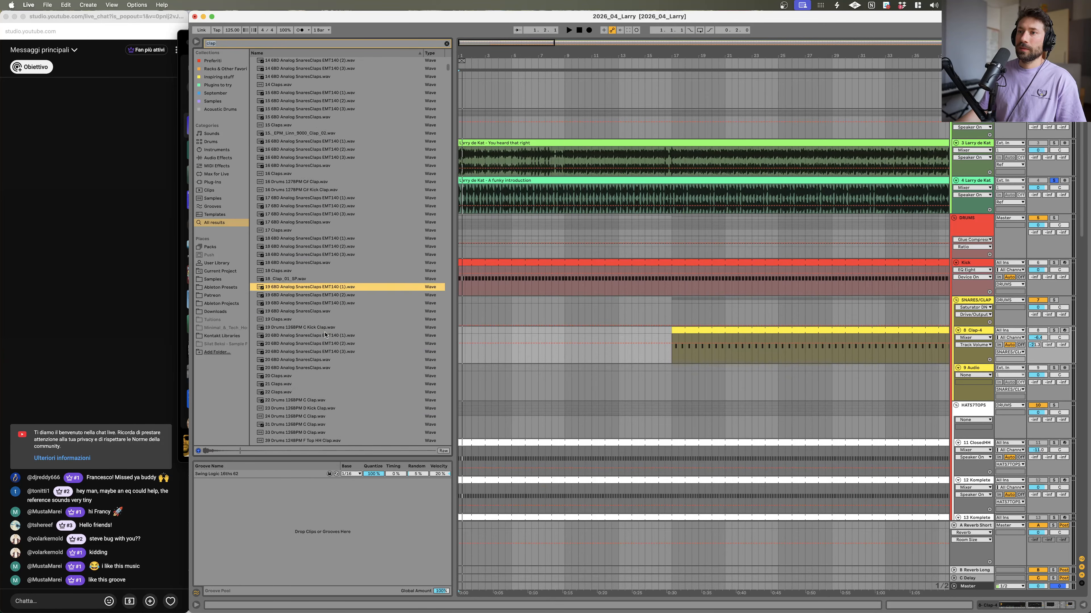
left_click(309, 280)
left_click(304, 272)
left_click(303, 328)
scroll(303, 339, "down", 10)
scroll(302, 340, "down", 2)
left_click(301, 337)
scroll(301, 338, "down", 3)
left_click(299, 341)
scroll(298, 343, "down", 10)
left_click(296, 346)
scroll(295, 345, "down", 2)
scroll(295, 346, "down", 6)
left_click(294, 349)
scroll(294, 349, "down", 1)
left_click(289, 395)
scroll(287, 393, "down", 4)
left_click(287, 389)
scroll(289, 387, "down", 5)
left_click(294, 385)
scroll(300, 356, "down", 10)
left_click(307, 328)
scroll(335, 292, "up", 20)
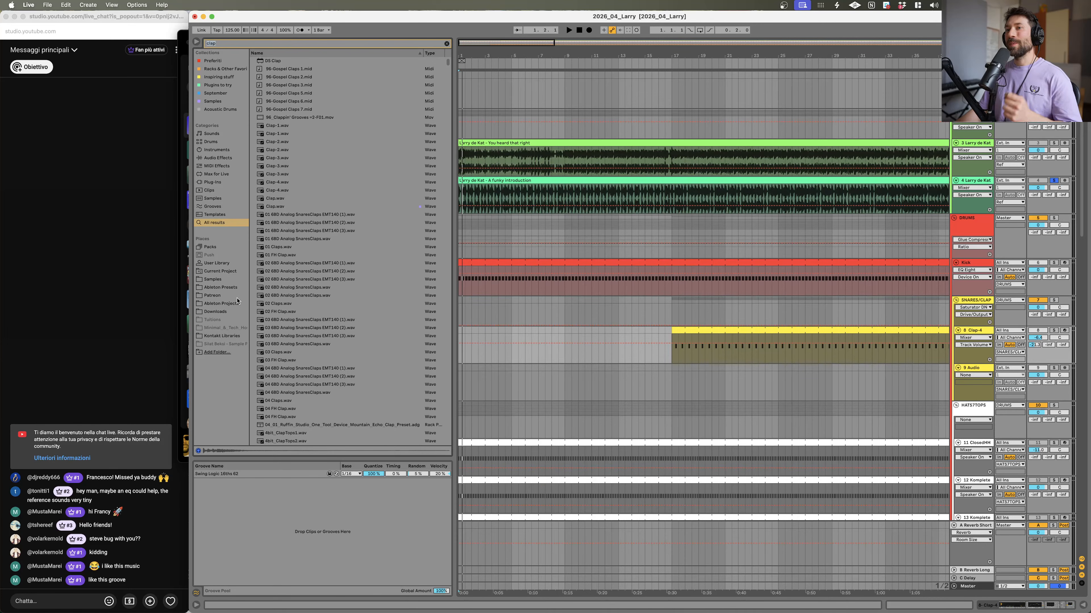
Step: Clear the search, open the Samples location and expand the Goldbaby Samples folder
left_click(234, 287)
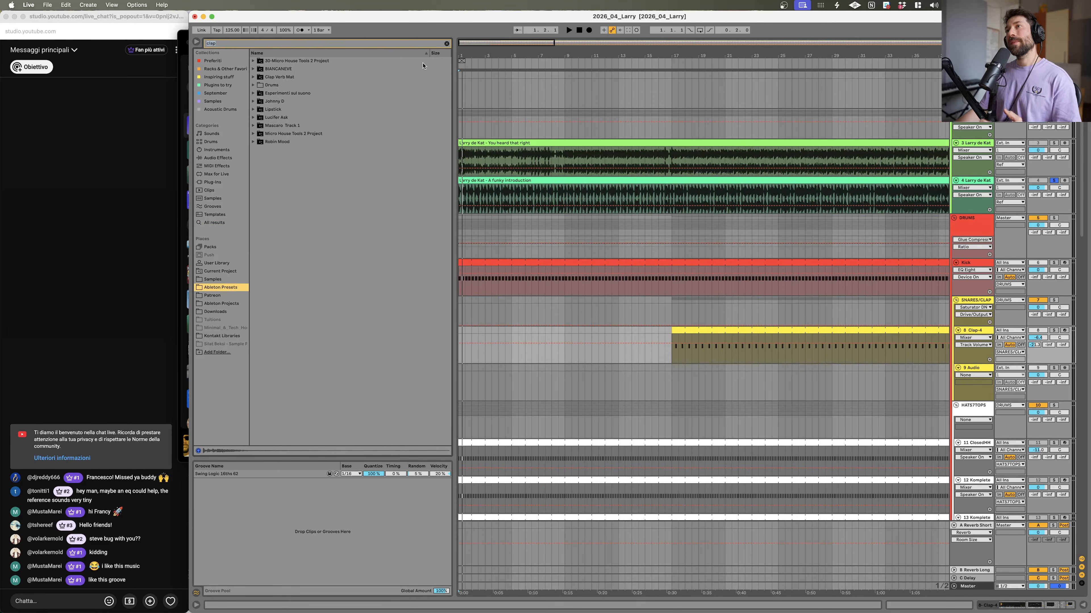
left_click(447, 44)
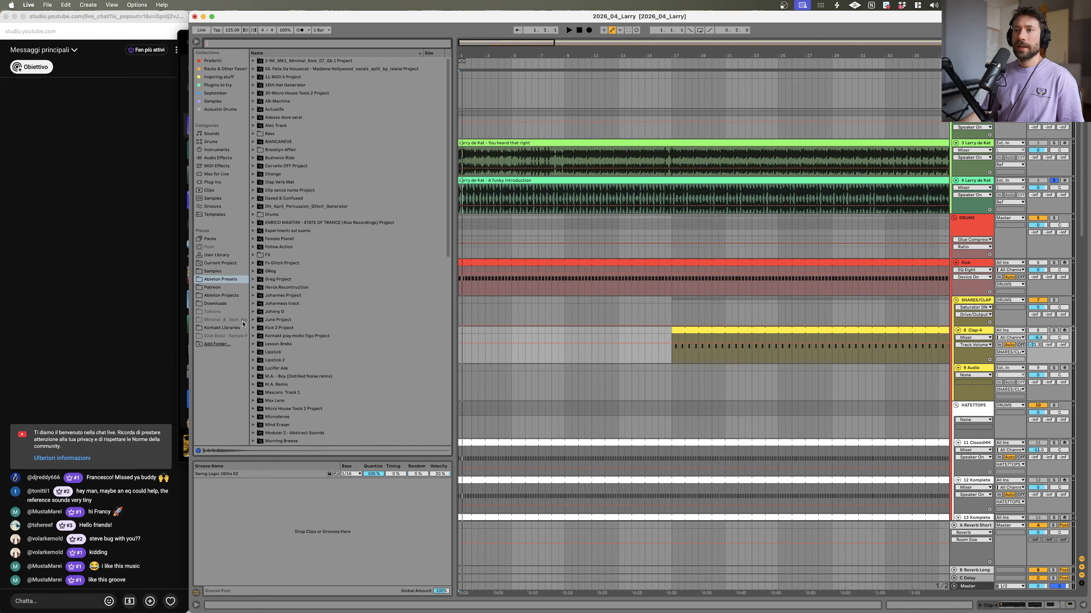
left_click(230, 270)
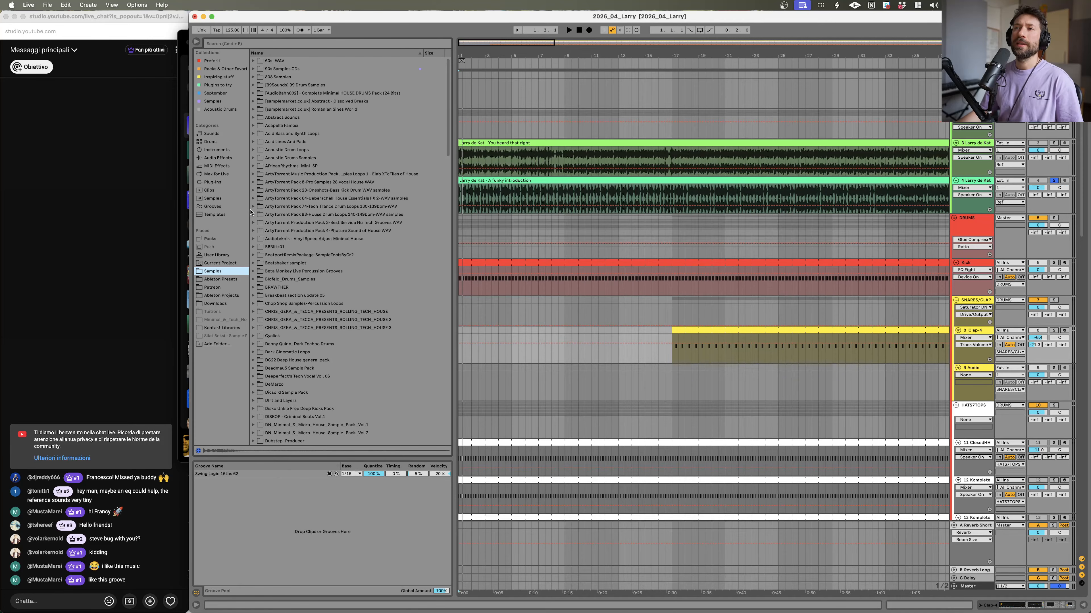
scroll(282, 270, "down", 10)
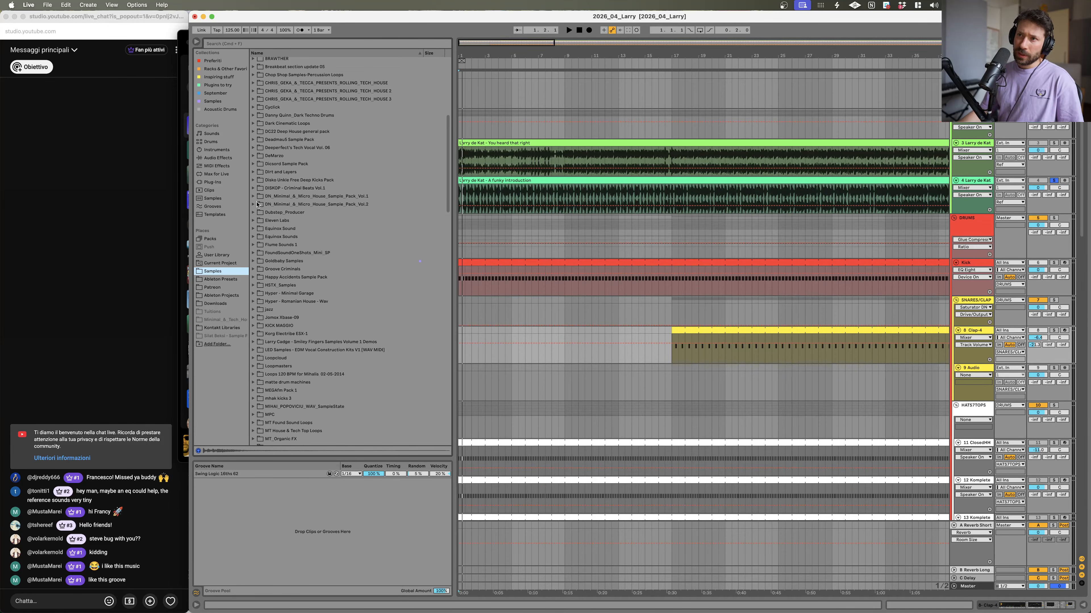
left_click(253, 261)
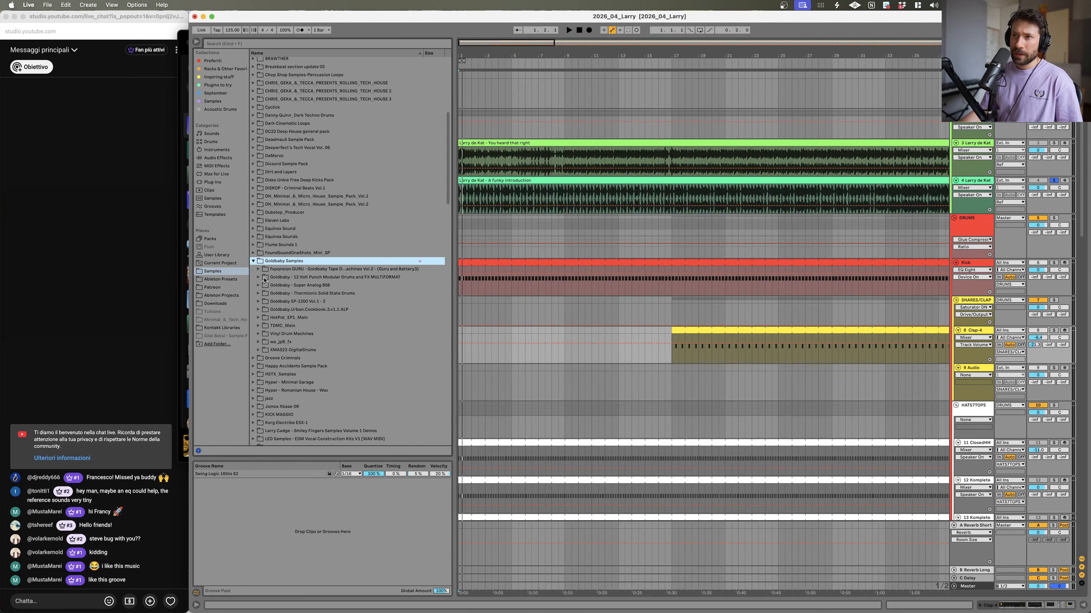
Step: Open Goldbaby Thermionic Solid State Drums, TSSD_Samples and its Clap folder, selecting the first clap sample
left_click(268, 278)
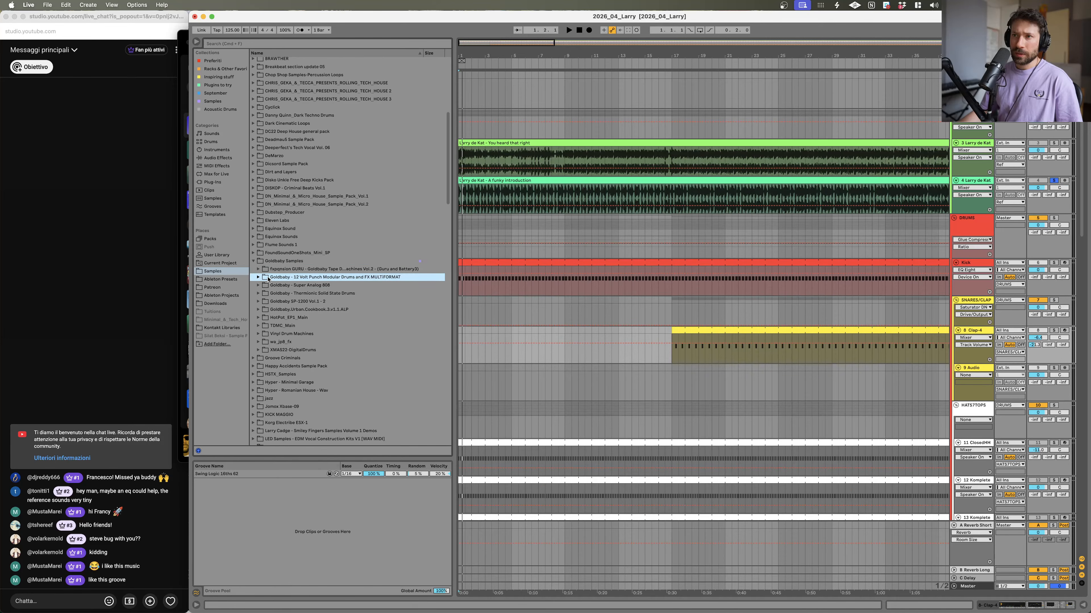
left_click(259, 277)
left_click(258, 277)
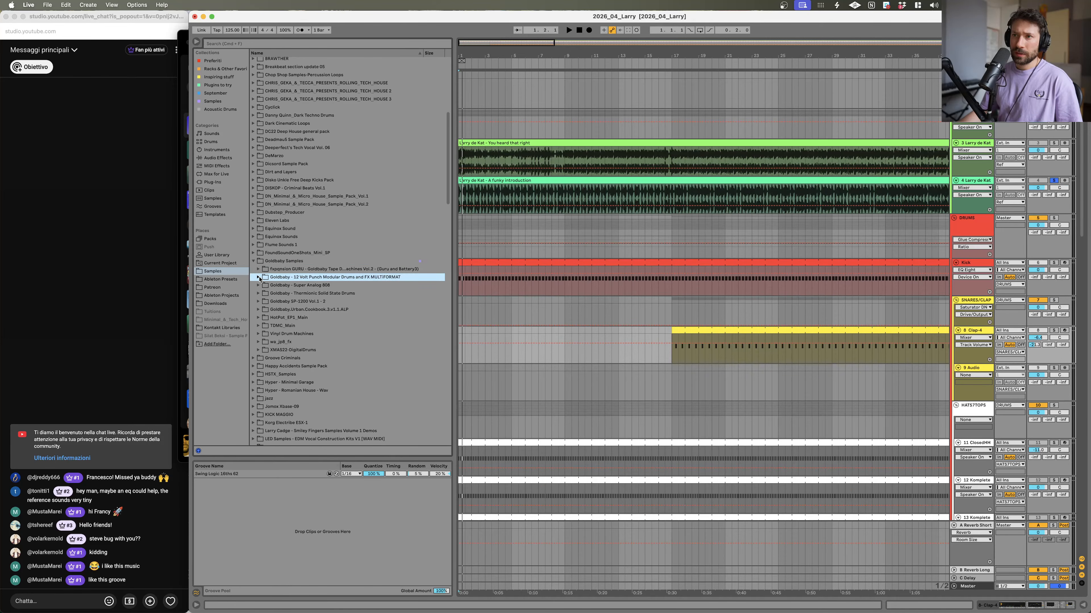
left_click(266, 296)
left_click(271, 271)
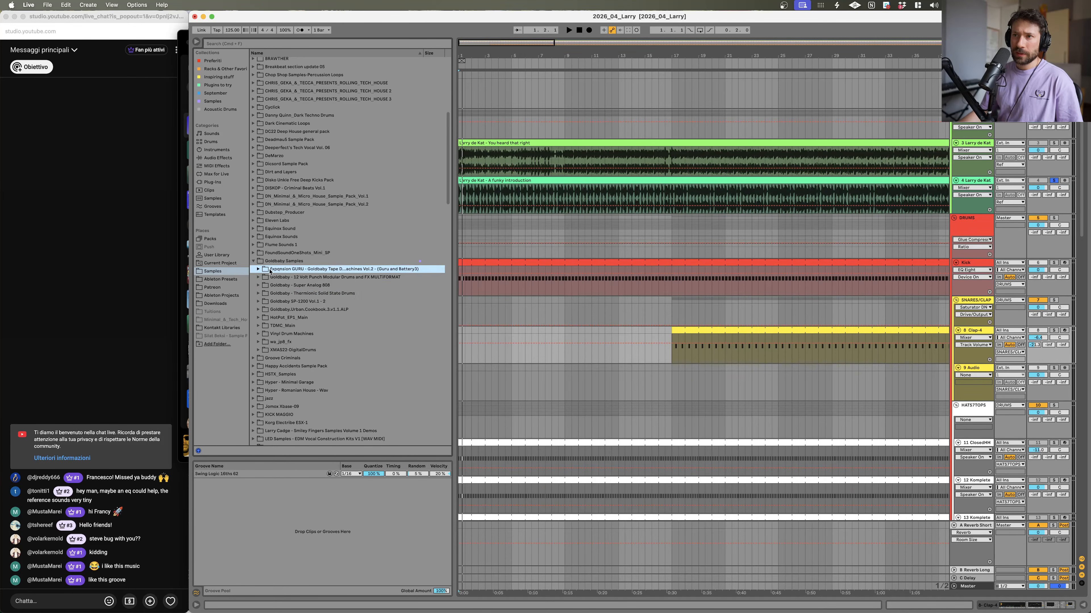
left_click(252, 279)
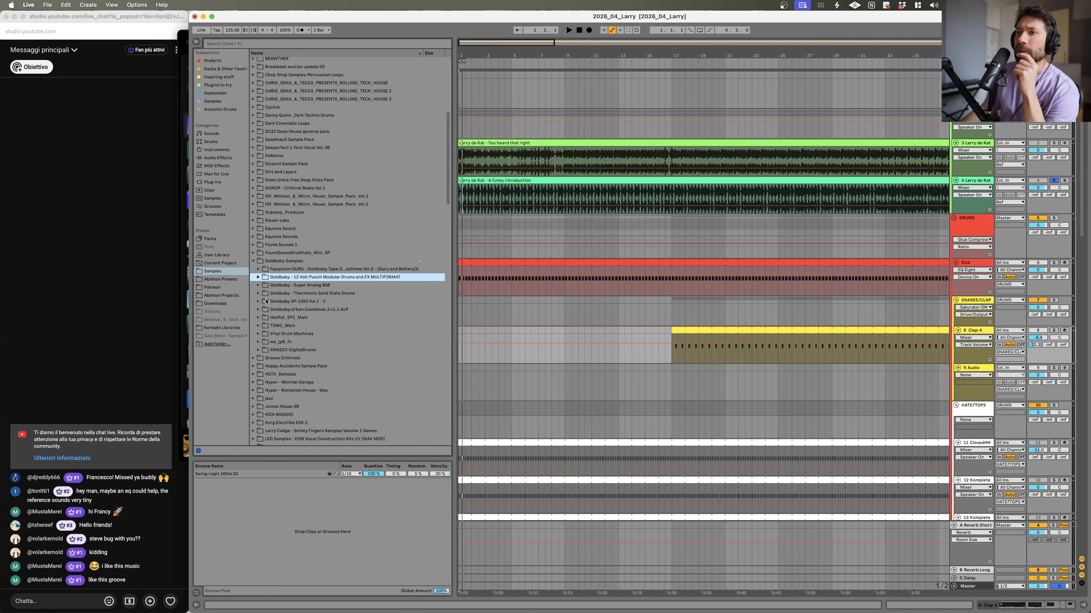
left_click(259, 294)
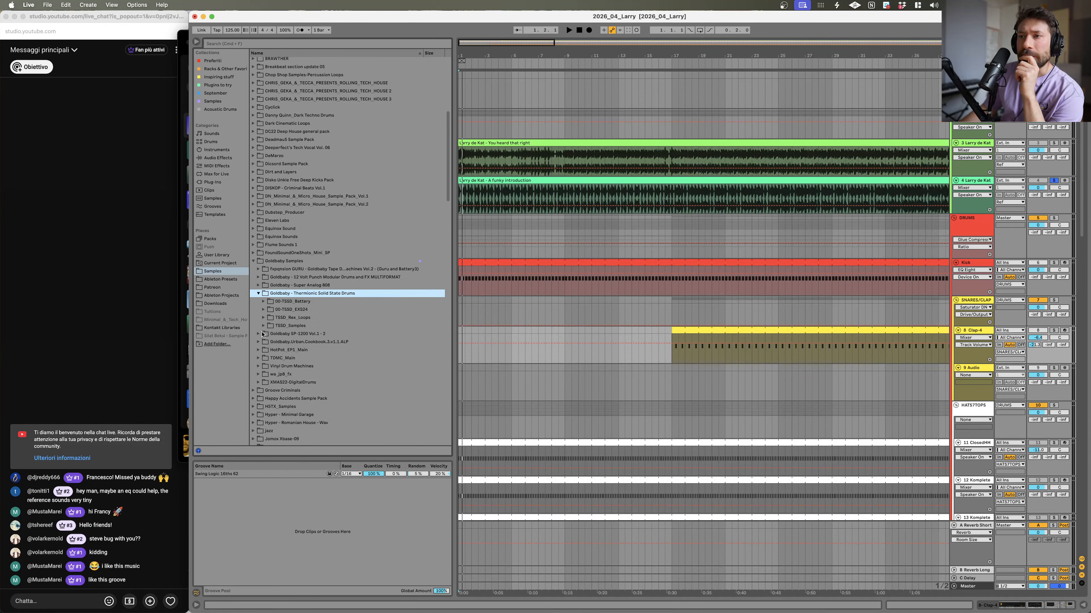
left_click(264, 326)
left_click(269, 342)
left_click(290, 350)
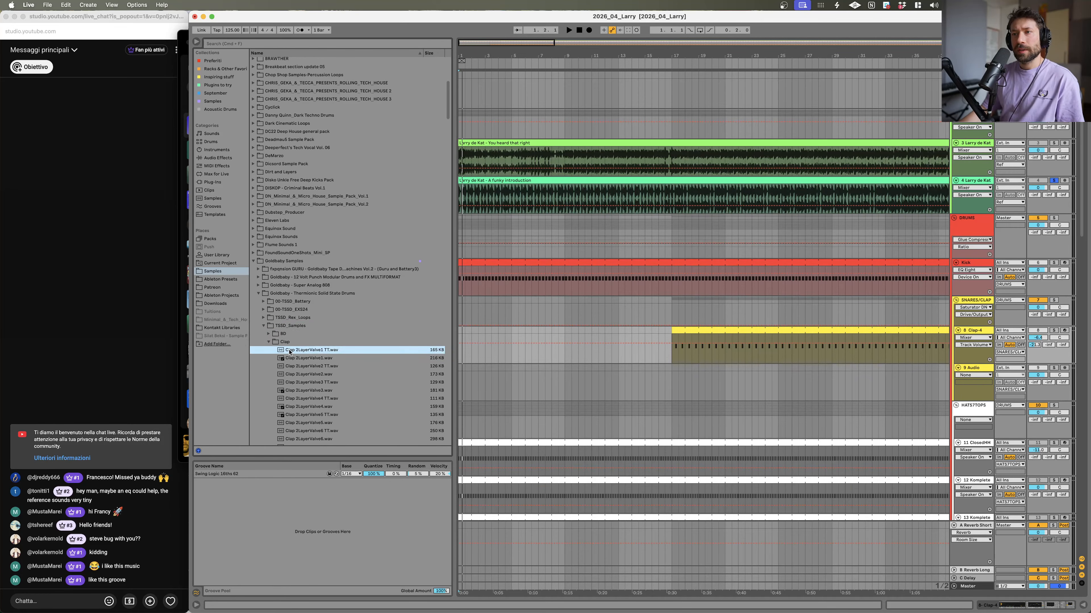
Step: Preview the Thermionic Clap 3LayerValve samples one after another, stopping arrangement playback
key("Down")
key("Down")
key("Down")
key("Down")
key("Down")
key("Down")
key("Down")
key("Down")
key("Down")
key("Down")
key("Down")
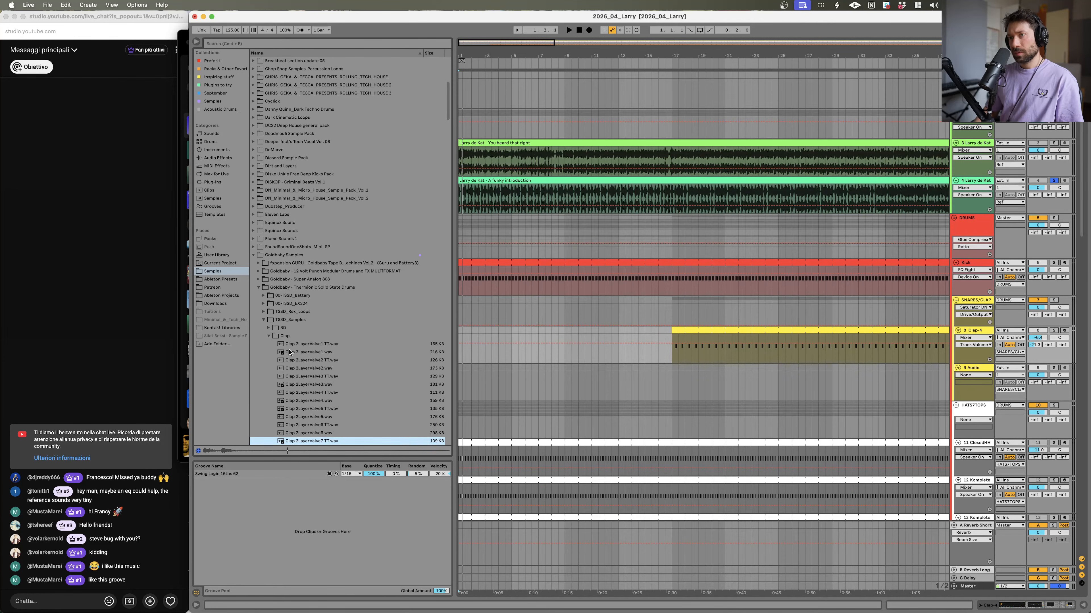
key("space")
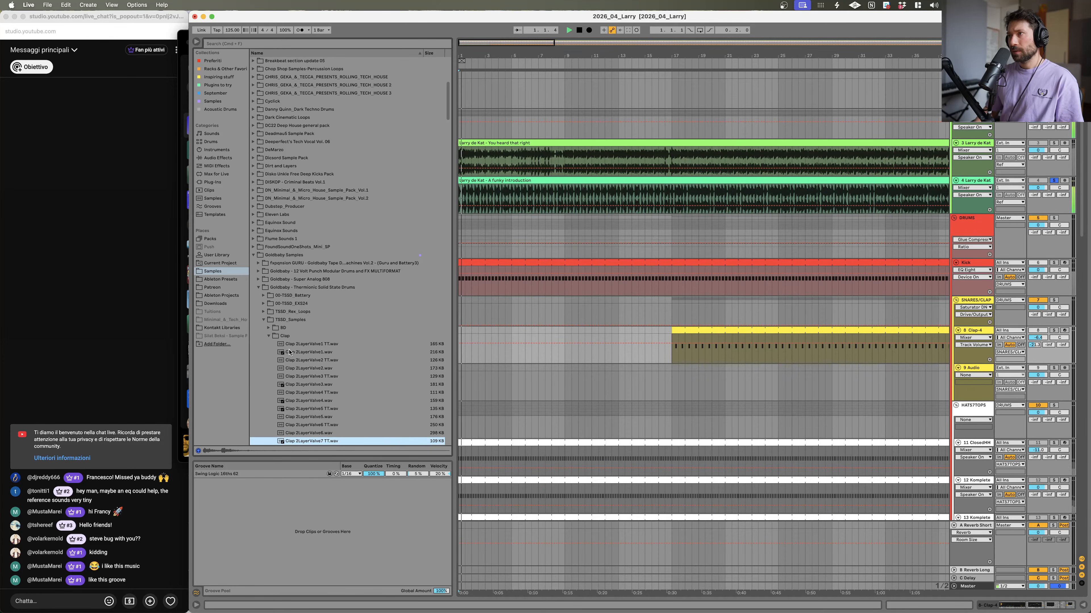
key("Up")
key("Up")
key("Up")
key("Up")
key("Down")
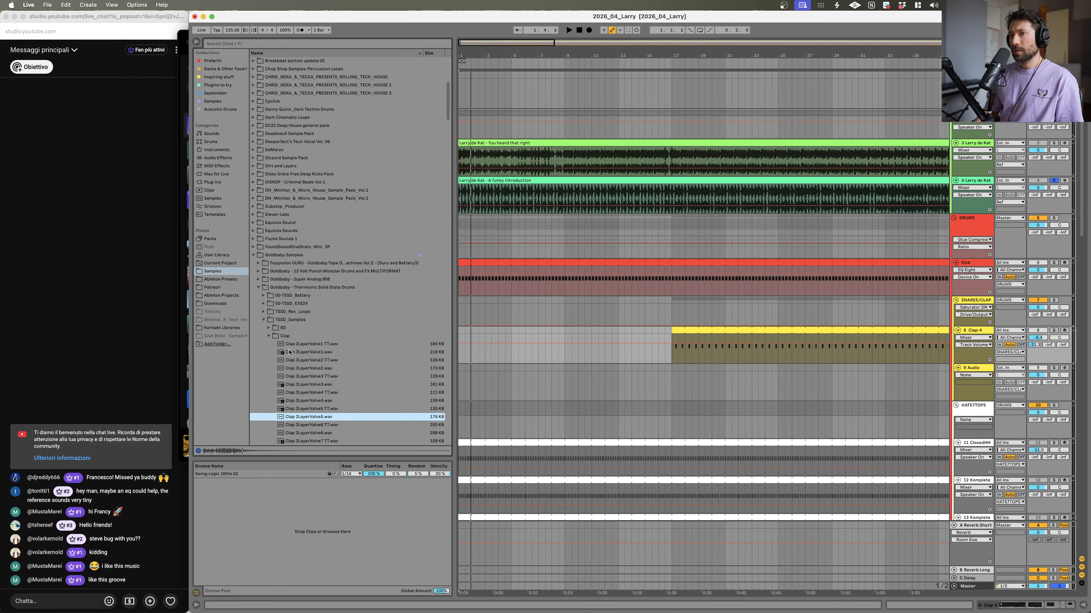
Step: Continue previewing the Clap 3LayerValve and 4LayerValve samples down the Thermionic clap list
key("Down")
key("Down")
key("Down")
key("Down")
key("Down")
key("Down")
key("Down")
key("Down")
key("Down")
key("Down")
key("Down")
key("Down")
key("Down")
key("Down")
key("Down")
key("Down")
key("Down")
key("Down")
key("Down")
key("Down")
key("Down")
key("Down")
key("Down")
key("Down")
key("Down")
key("Down")
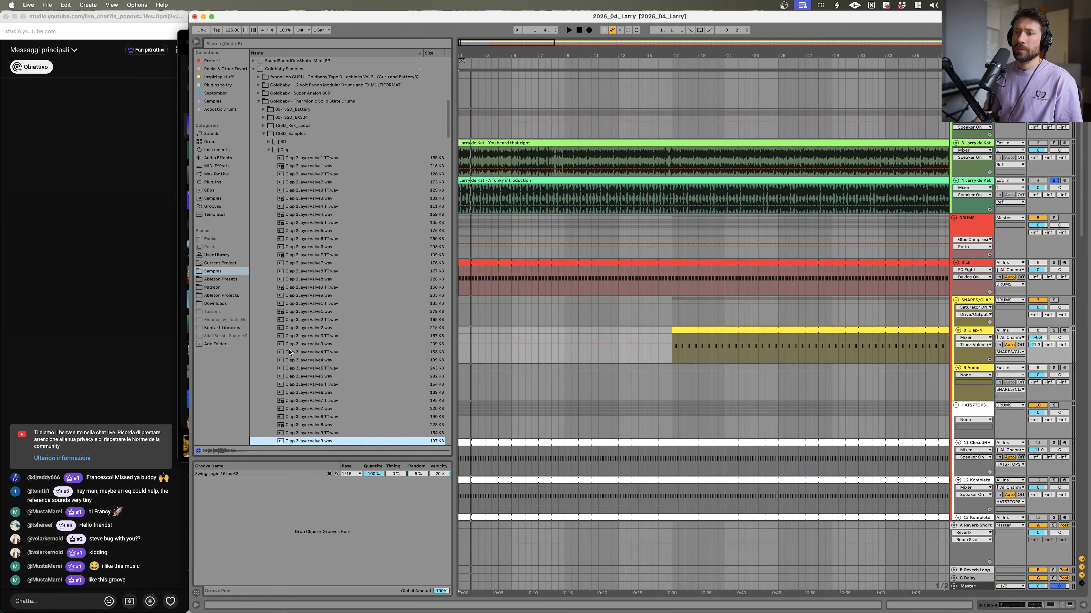
key("Up")
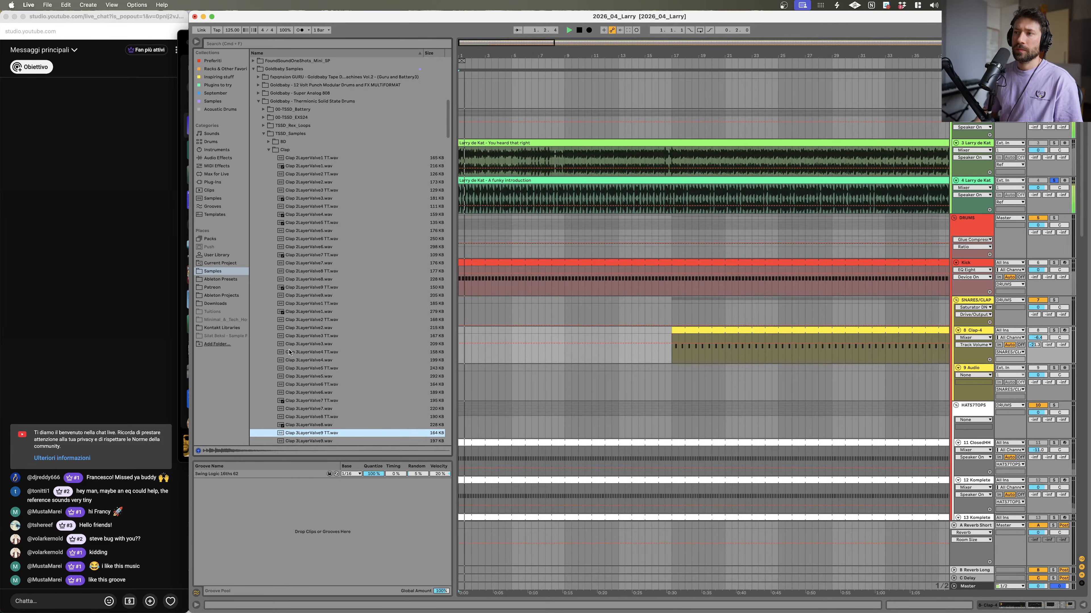
key("Down")
key("Down")
key("Down")
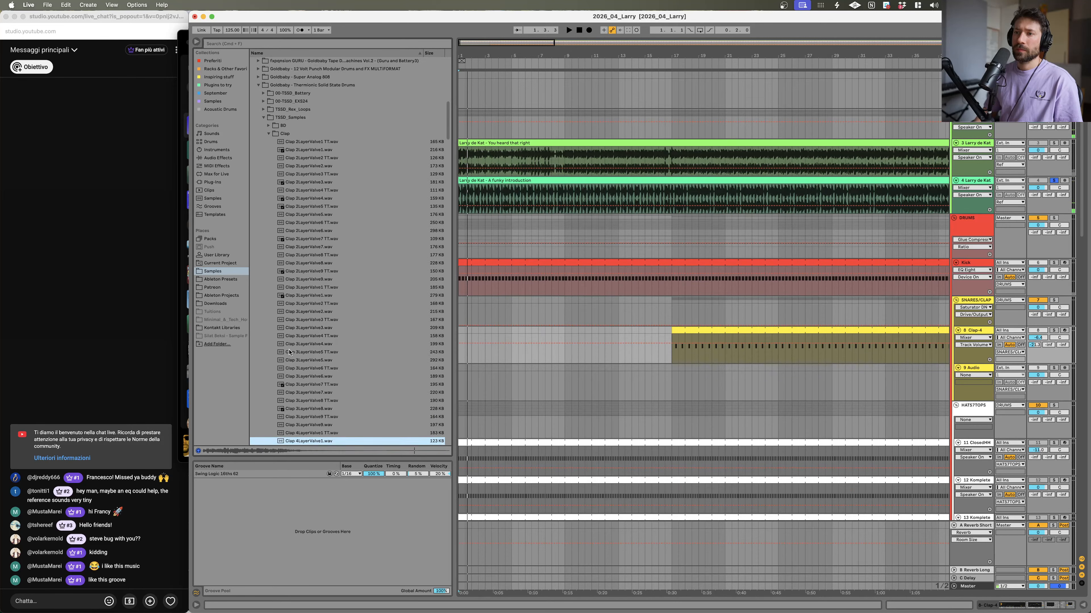
key("Down")
key("Down")
key("Down")
key("Down")
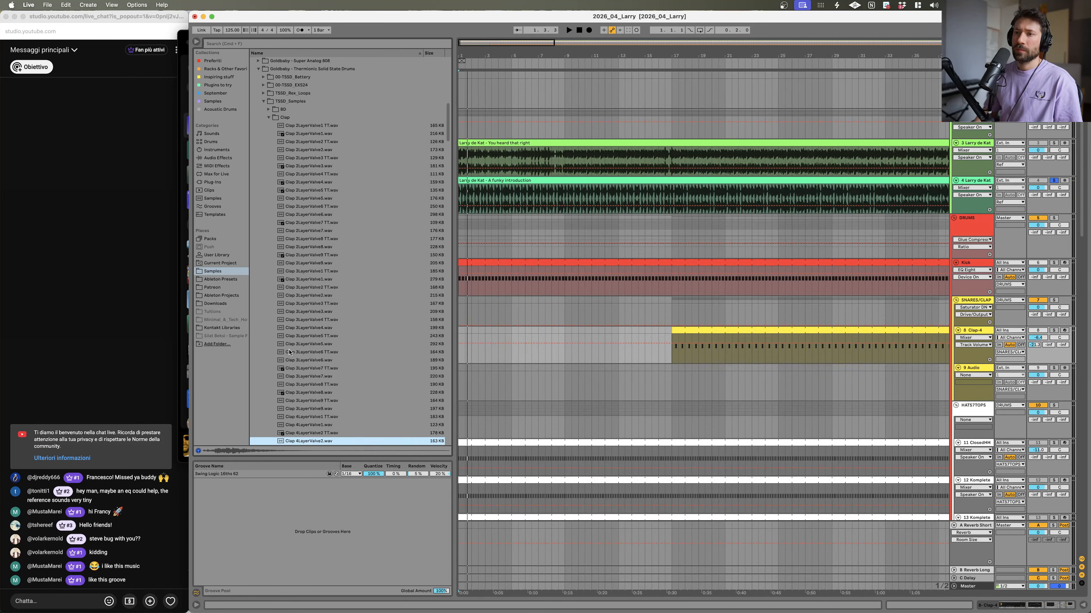
key("Down")
key("Down")
key("Down")
key("Down")
key("Down")
key("Down")
key("Down")
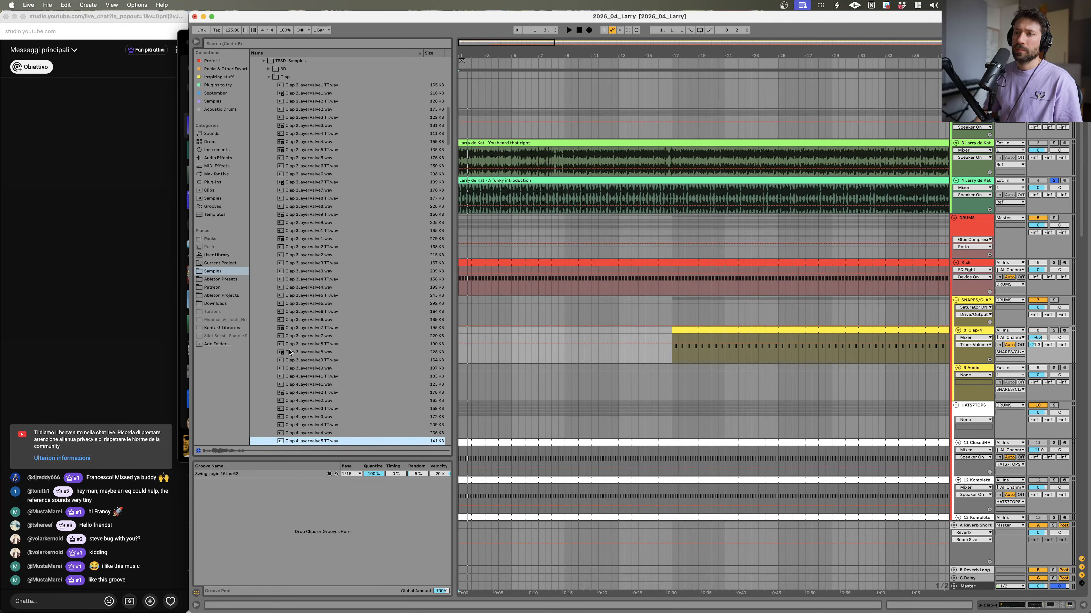
key("Down")
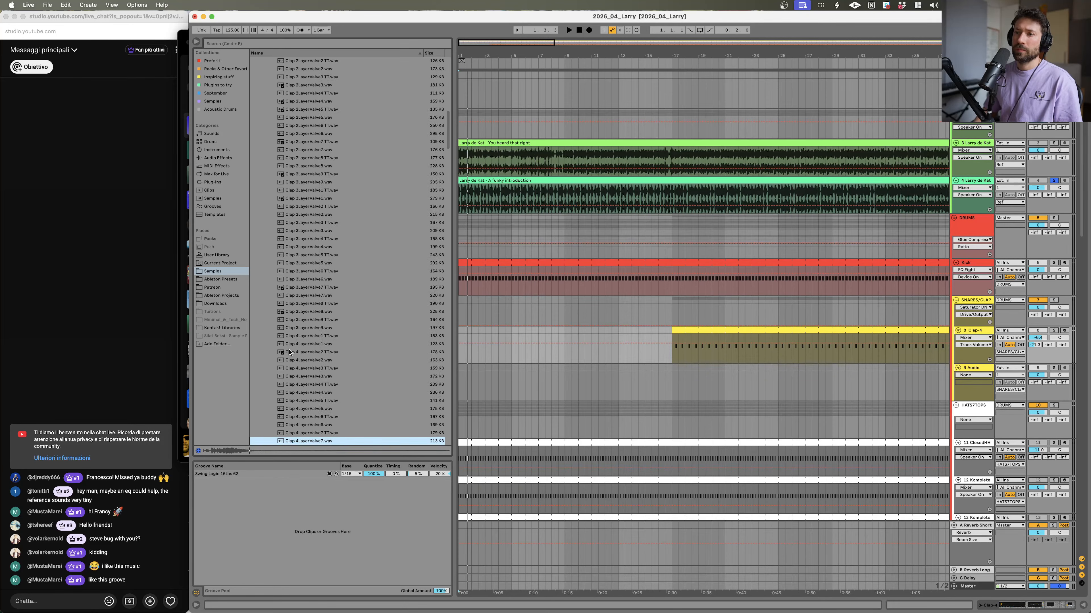
Step: Collapse the Thermionic folders and expand the Goldbaby 12 Volt Punch Modular Drums folder
key("Left")
key("Left")
key("Left")
key("Up")
key("Up")
key("Up")
key("Up")
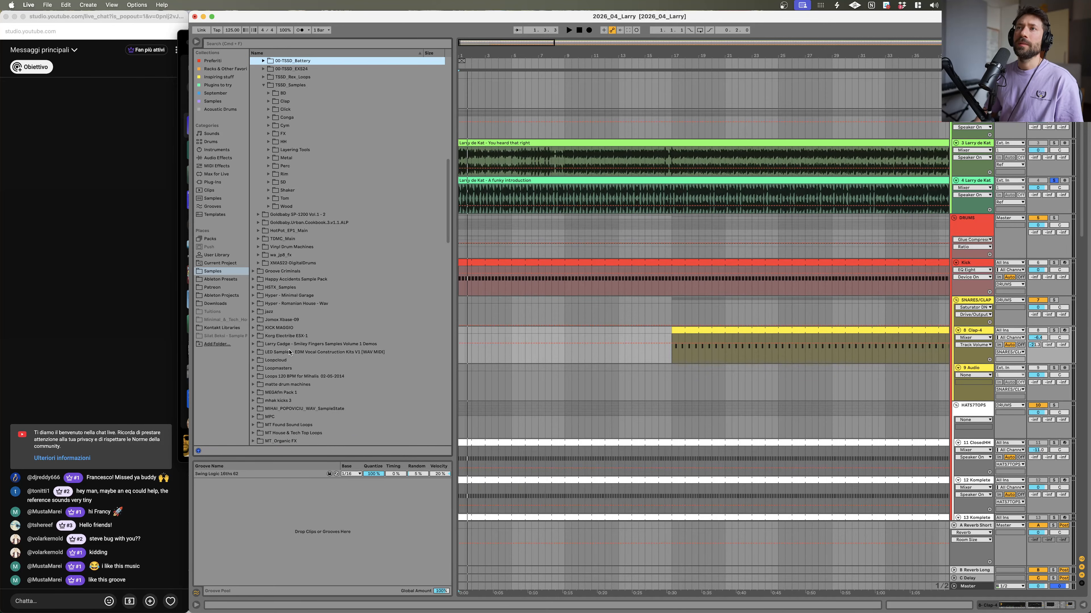
key("Left")
key("Up")
key("Up")
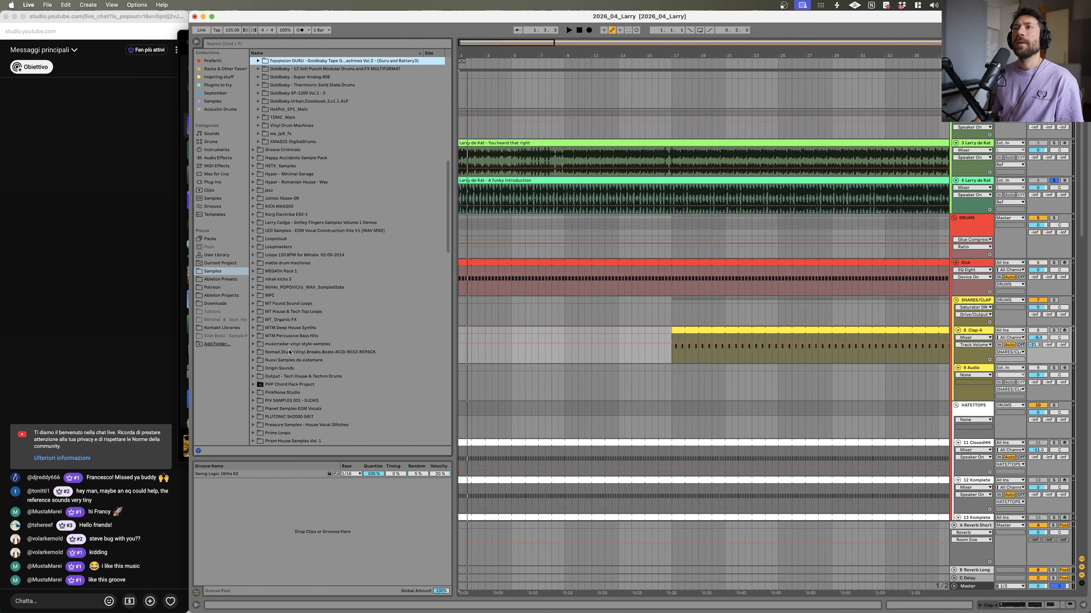
key("Right")
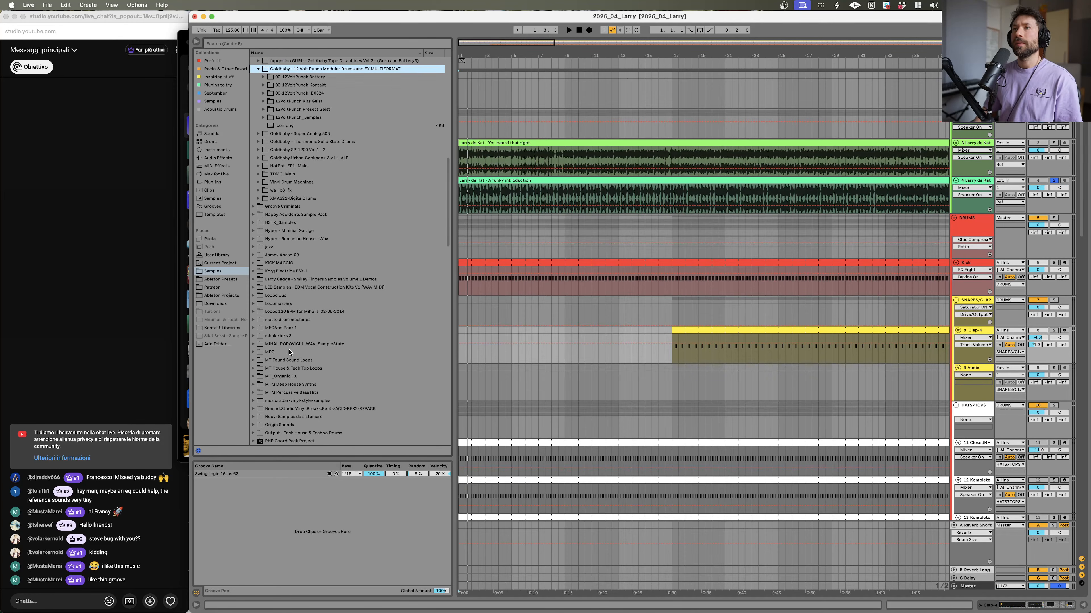
key("Down")
Step: Open the 12VoltPunch_Samples Claps folder and preview the Clap_4layerModular samples
key("Down")
key("Down")
key("Down")
key("Down")
key("Down")
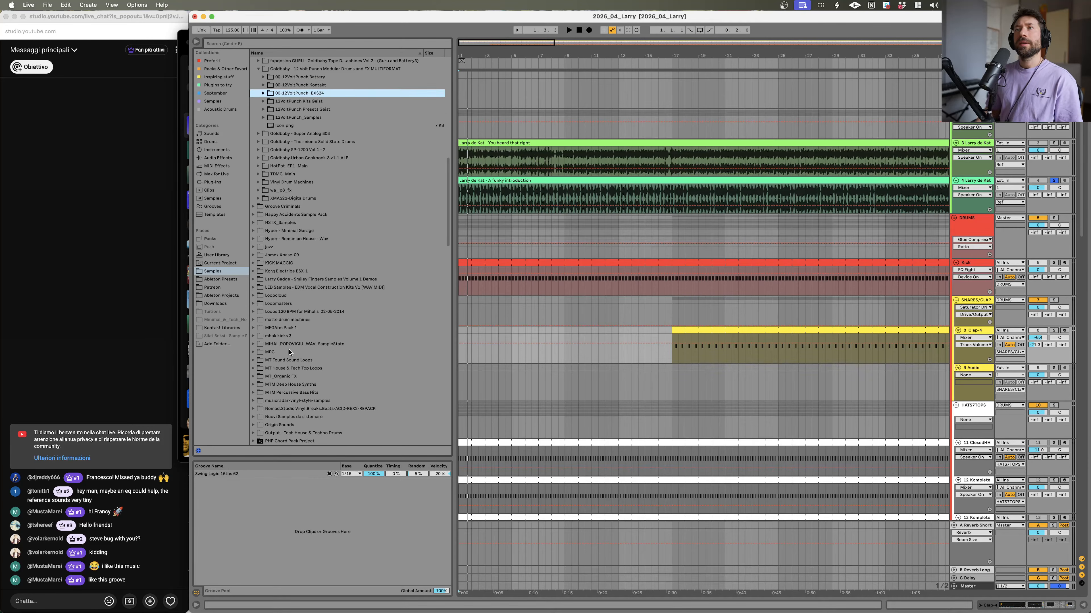
key("Right")
key("Down")
key("Down")
key("Right")
key("Down")
key("Down")
key("Down")
key("Down")
key("Down")
key("Down")
key("Up")
key("Up")
key("Up")
key("Down")
key("Down")
key("Down")
key("Down")
key("Down")
Step: Preview the Clap_CP909 Apart samples one after another down the Claps folder list
key("Down")
key("Down")
key("Down")
key("Down")
key("Down")
key("Down")
key("Down")
key("Down")
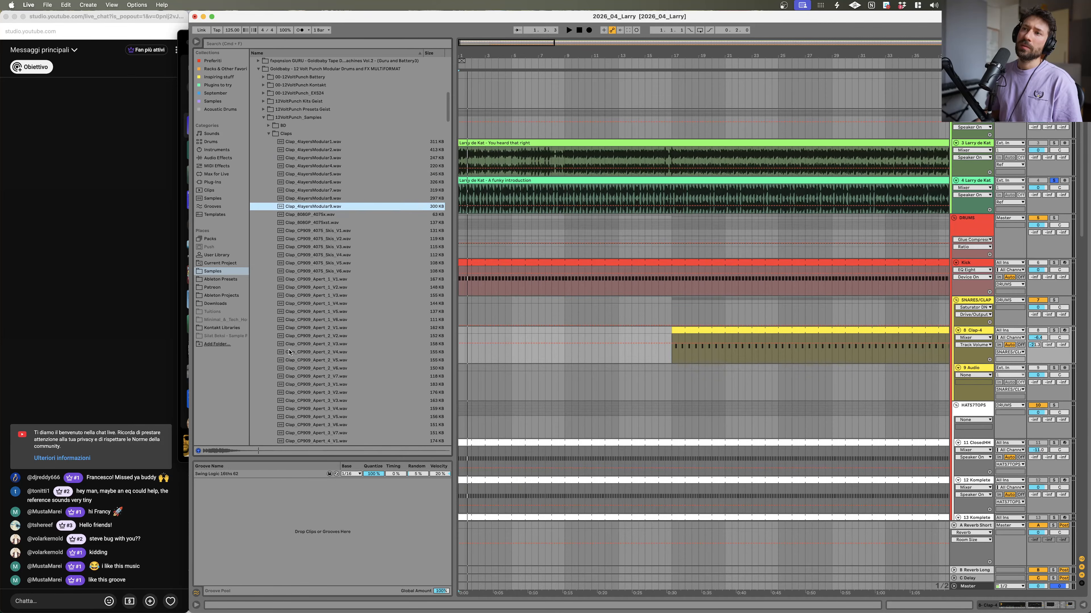
key("Down")
key("Down")
key("Down")
key("Down")
key("Down")
key("Down")
key("Down")
key("Down")
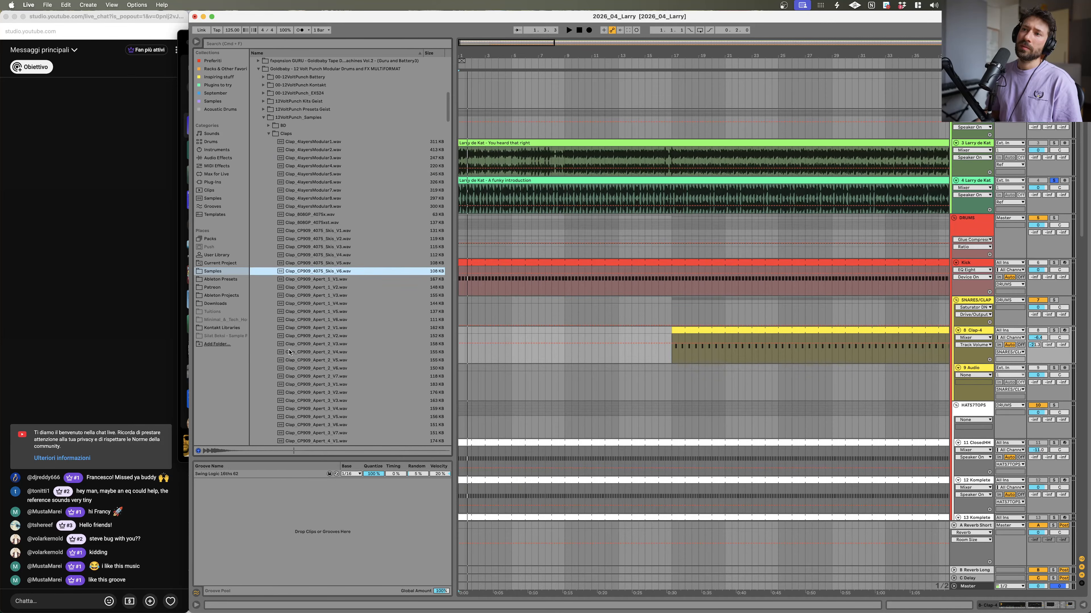
key("Down")
key("Down")
key("Down")
key("Down")
key("Down")
key("Down")
key("Down")
key("Down")
key("Down")
key("Down")
key("Down")
key("Down")
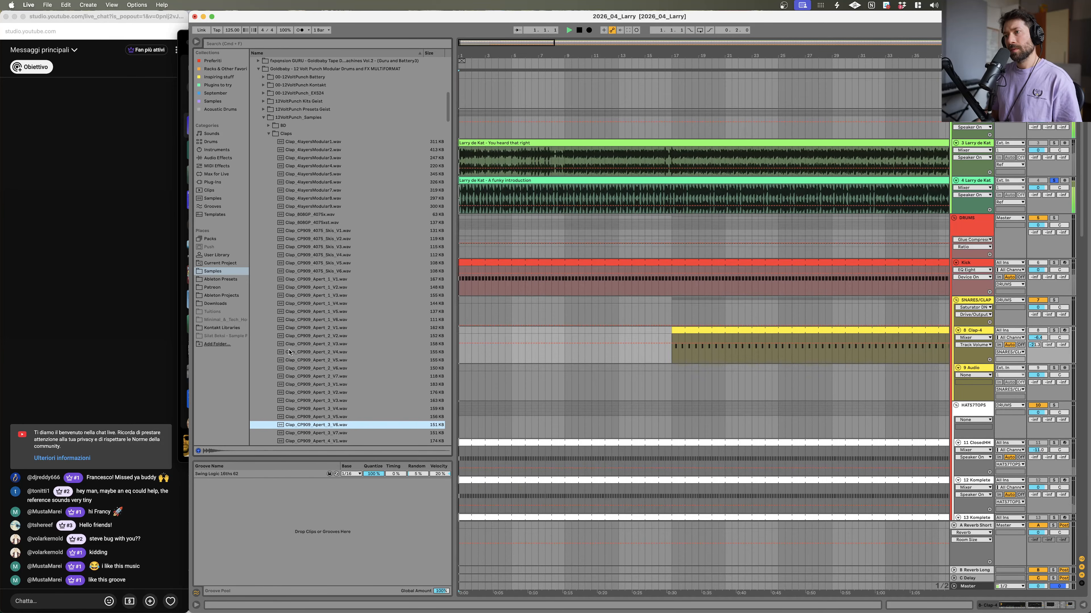
key("Down")
key("Down")
key("Down")
key("Down")
key("Down")
key("Down")
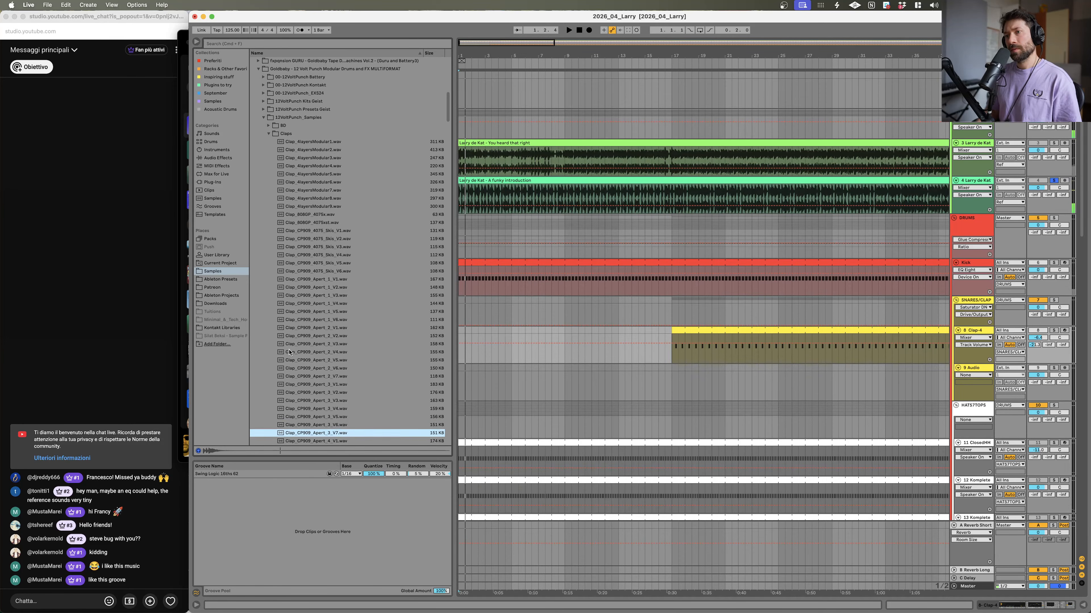
key("Down")
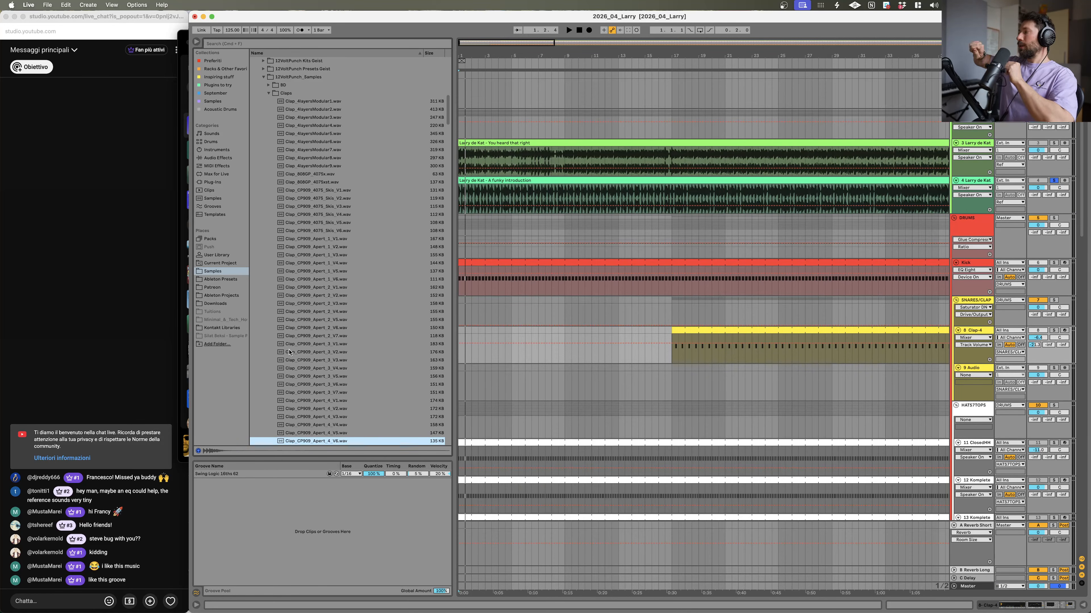
scroll(292, 353, "down", 4)
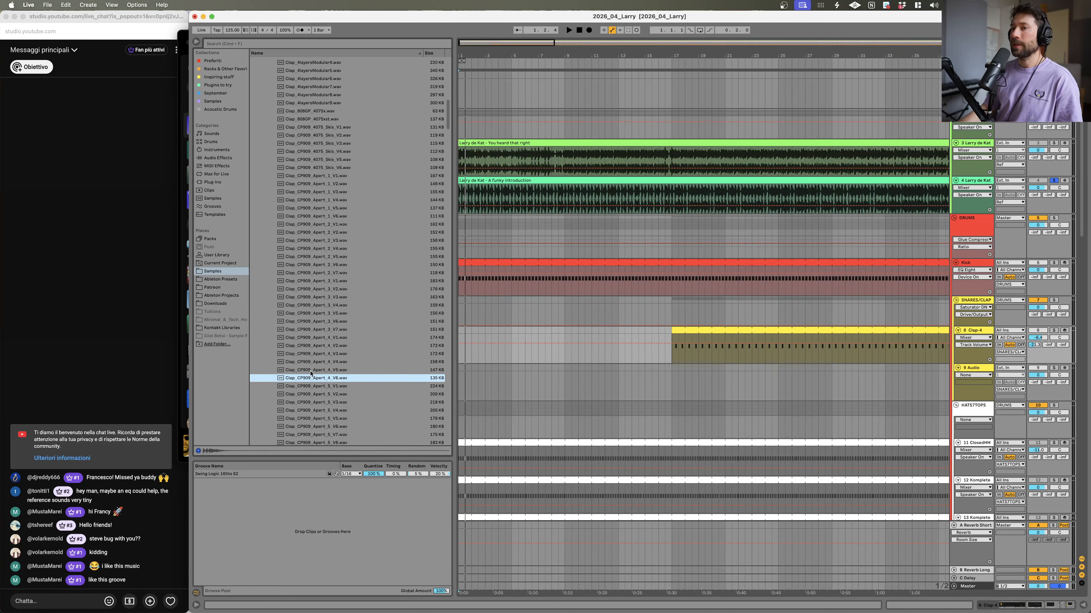
key("Up")
key("Down")
key("Down")
key("Down")
key("Down")
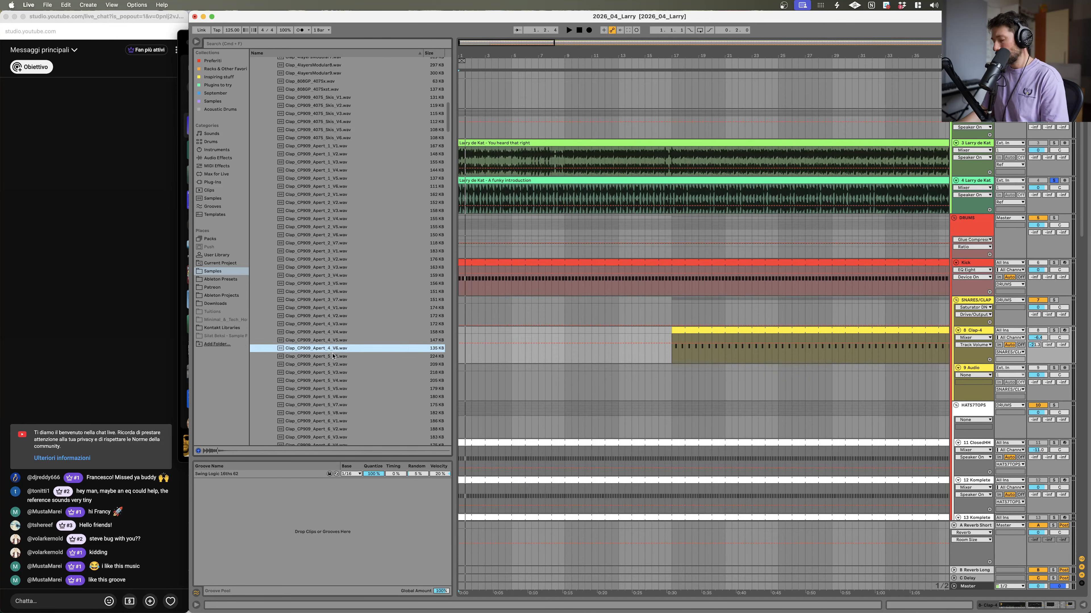
key("Down")
key("Down")
key("Down")
key("Down")
key("Down")
key("Down")
key("Down")
key("Down")
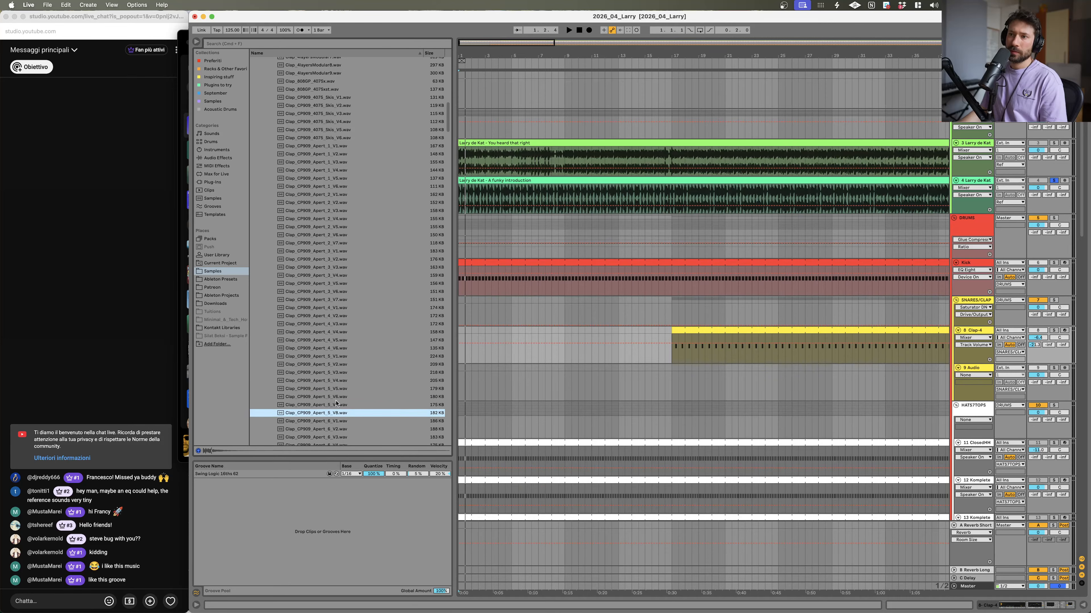
key("Up")
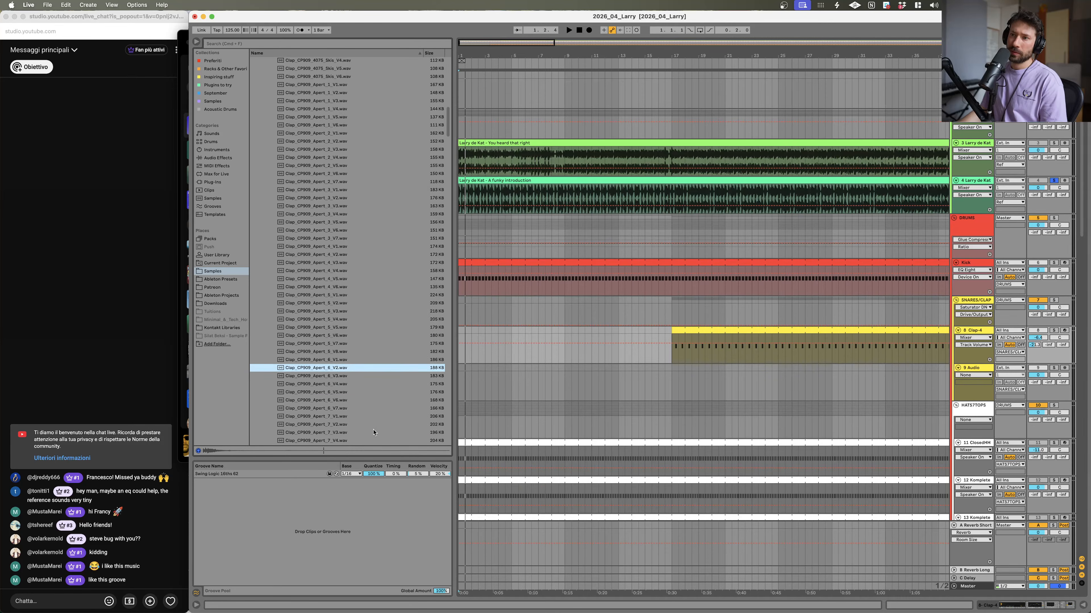
key("Down")
key("Down")
key("Down")
key("Down")
key("Down")
key("Down")
key("Down")
key("Down")
key("Down")
key("Down")
key("Down")
key("Up")
Step: Preview the Clap_CP909 Clouds samples during arrangement playback, stopping playback at the end
key("space")
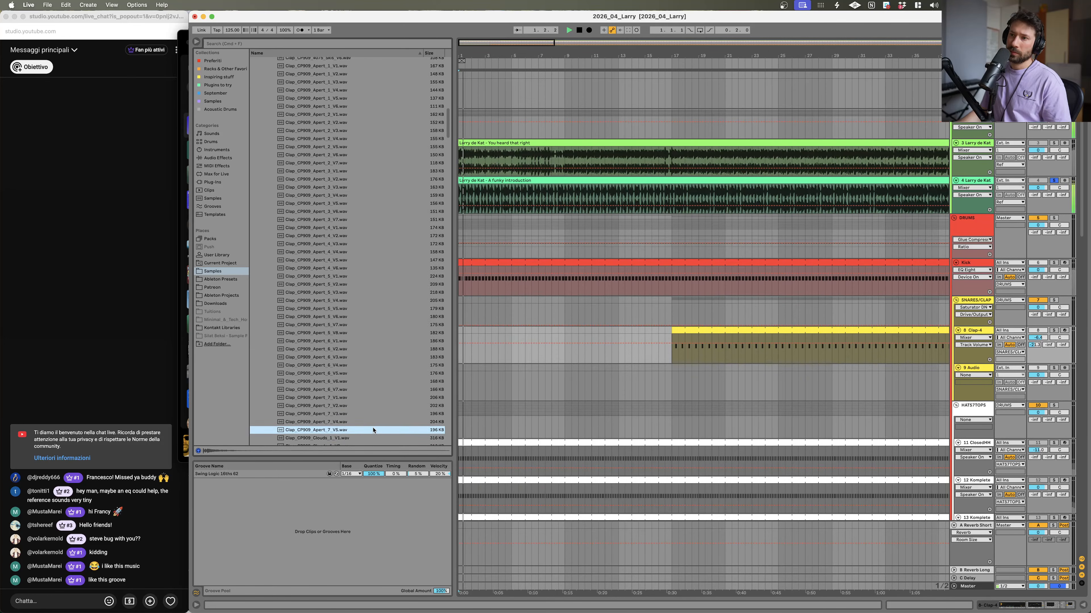
key("Down")
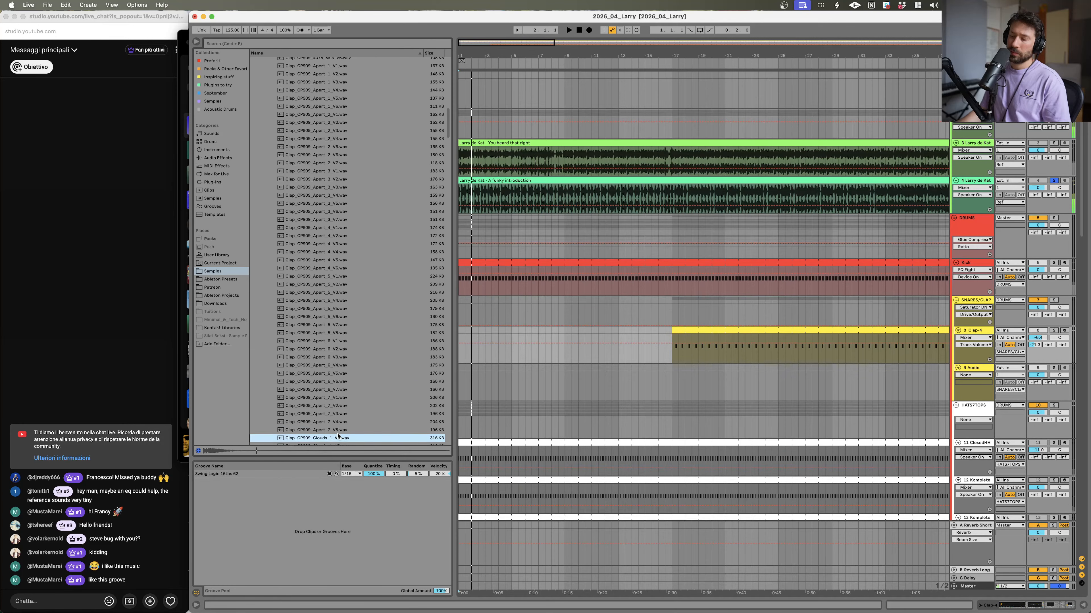
key("Down")
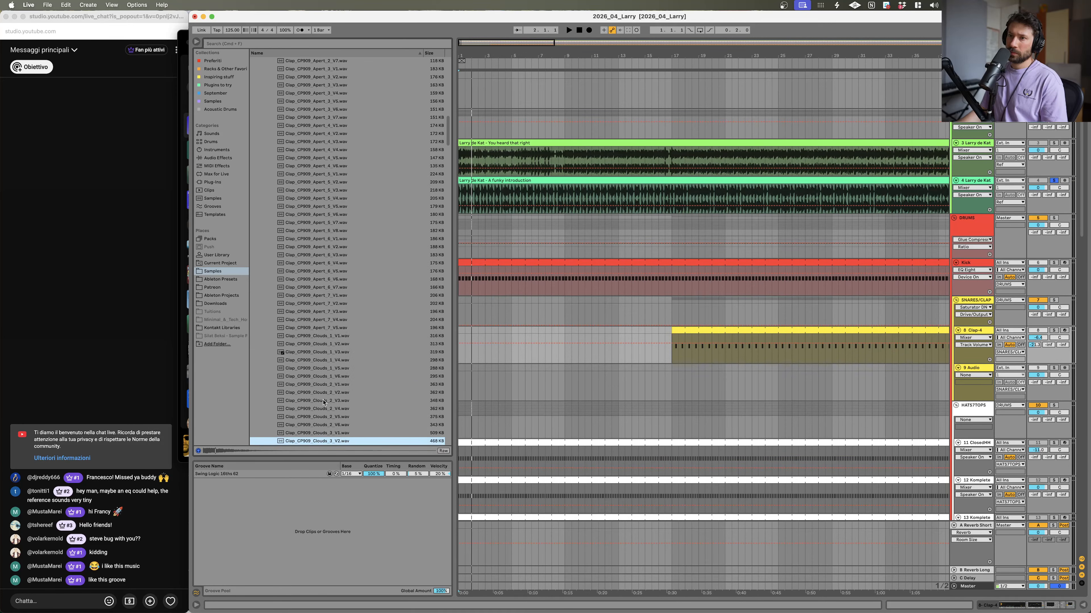
key("Down")
key("Down")
key("Down")
key("Down")
key("Down")
key("Down")
key("Down")
key("Down")
key("Down")
key("Down")
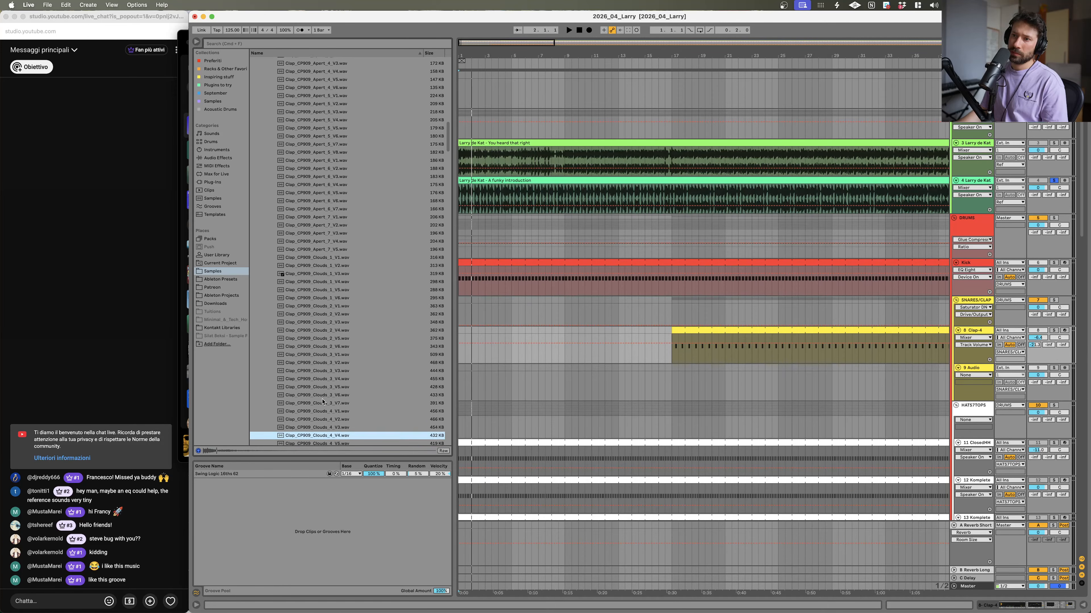
key("Down")
key("Down")
key("Down")
key("Down")
key("Down")
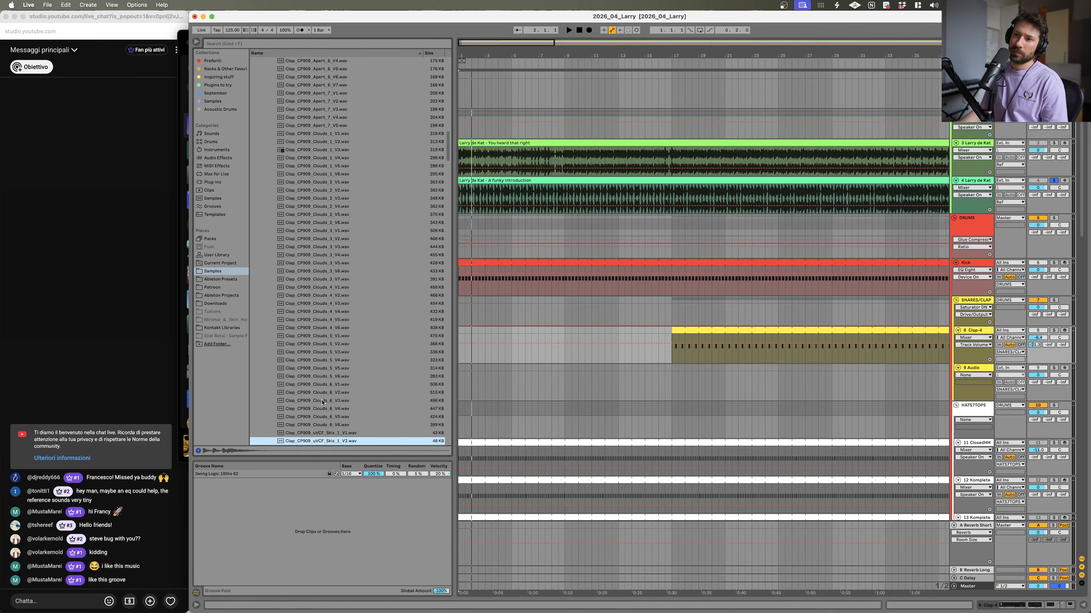
key("Down")
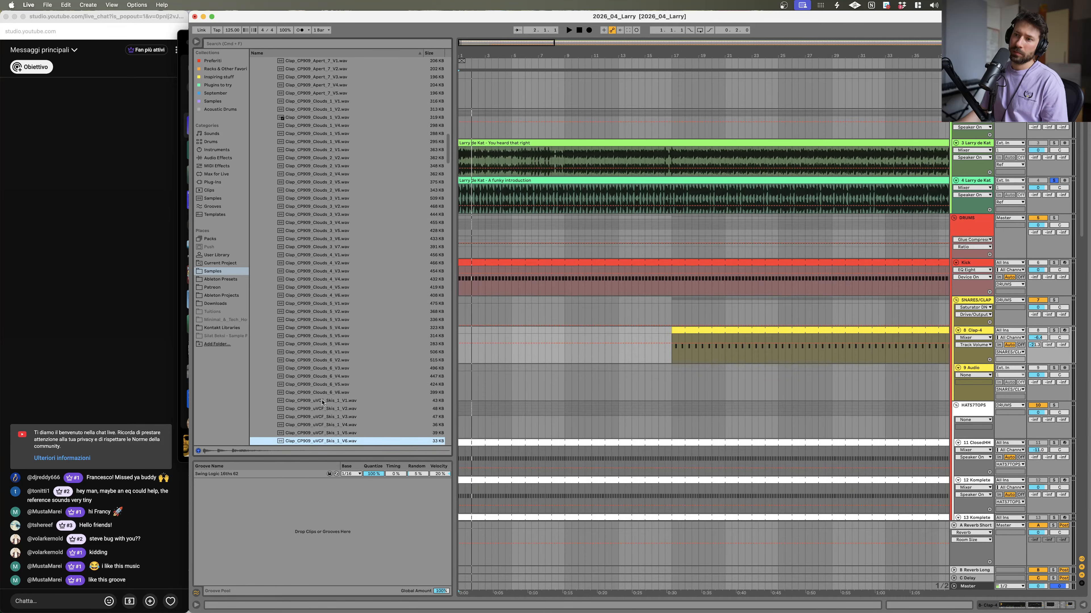
key("space")
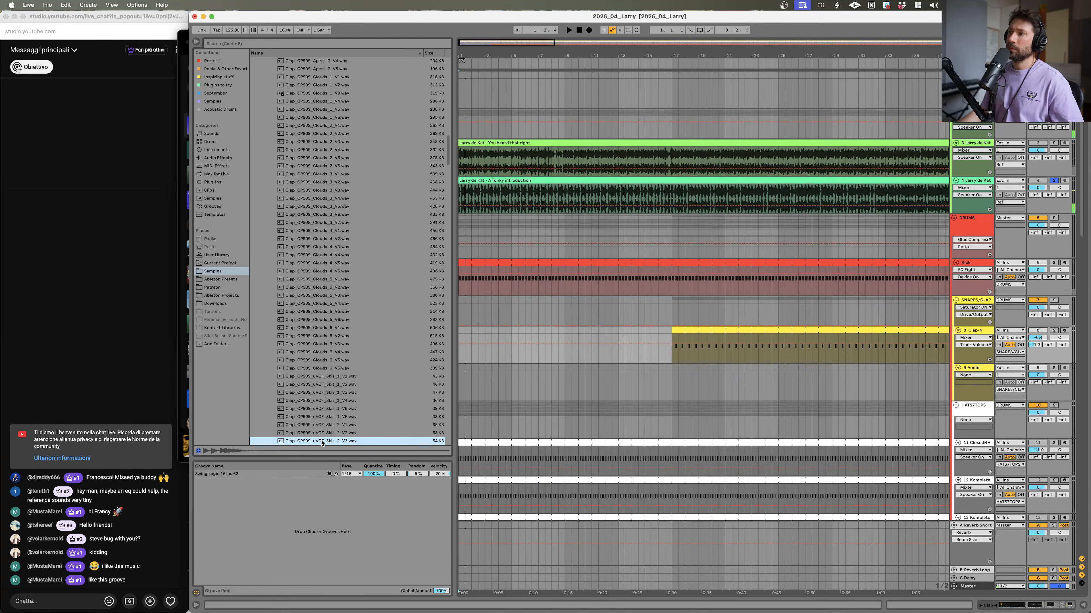
Step: Insert a new MIDI track below Clap-4 and copy the Clap-4 clip pattern onto it
left_click(974, 332)
key("super+shift+t")
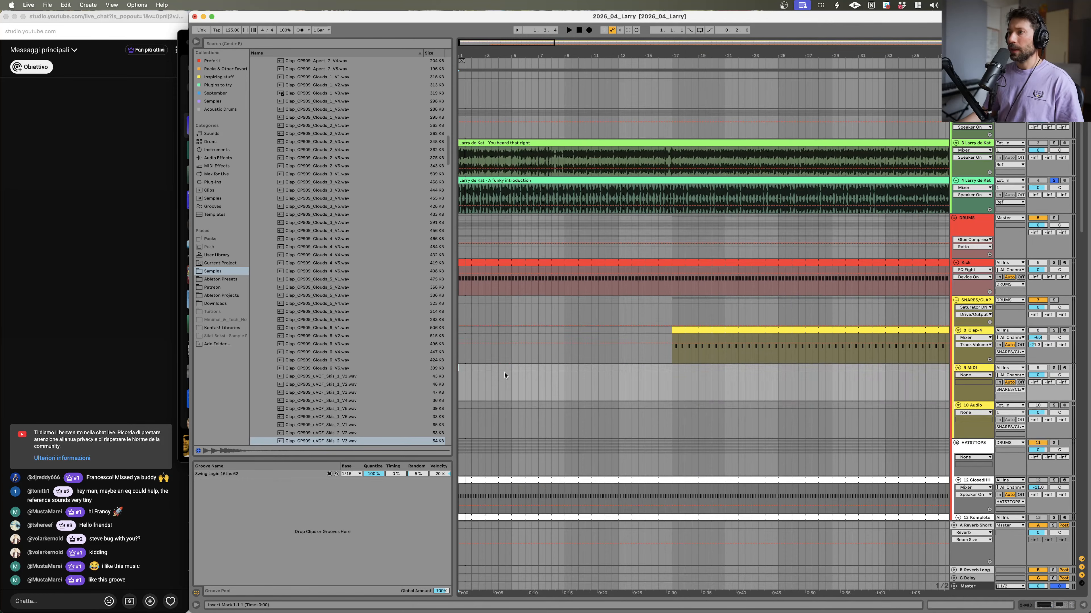
left_click_drag(800, 331, 550, 393)
Step: Load Clap_CP909_uVCF_Skis_2_V3 into the new MIDI track as a Simpler and start playback
double_click(976, 368)
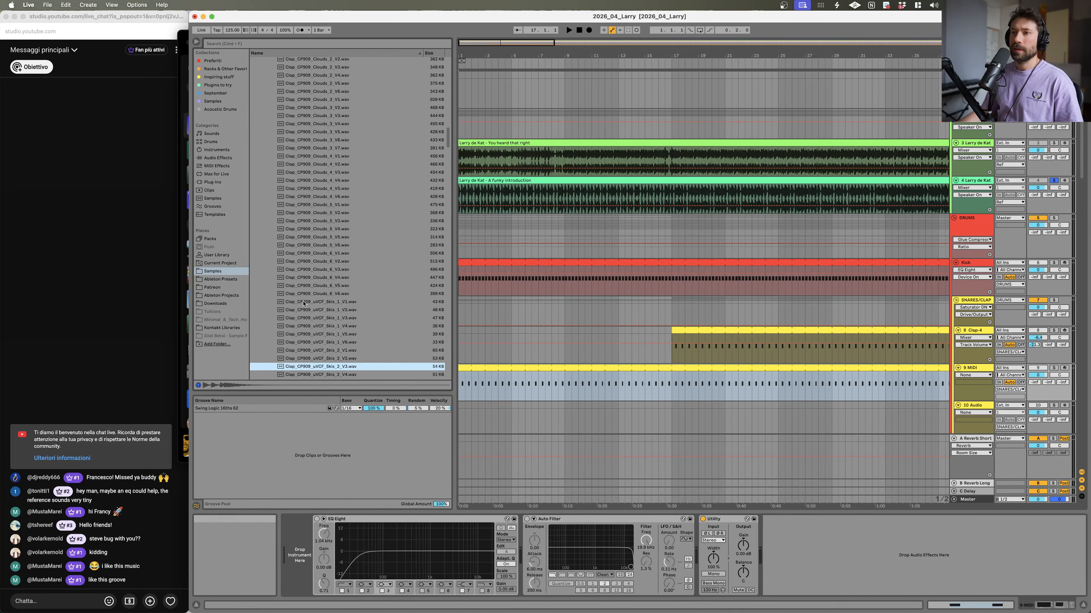
scroll(308, 318, "down", 5)
left_click_drag(308, 324, 337, 558)
key("space")
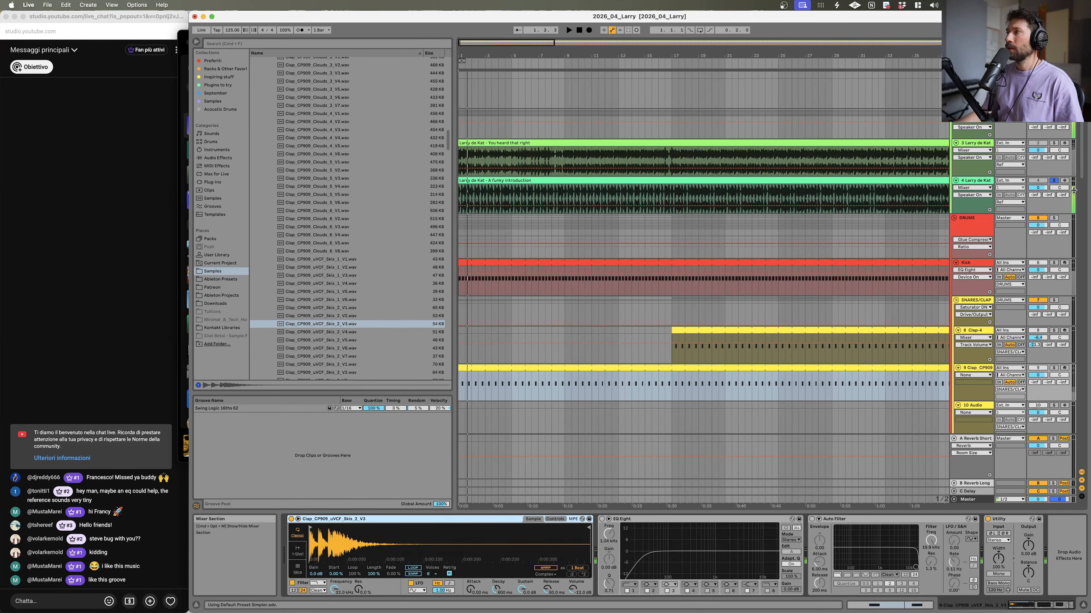
Step: Lower the new clap track's volume and solo the Larry de Kat reference track while playing
left_click_drag(1038, 375, 1038, 383)
key("space")
left_click(1053, 181)
key("space")
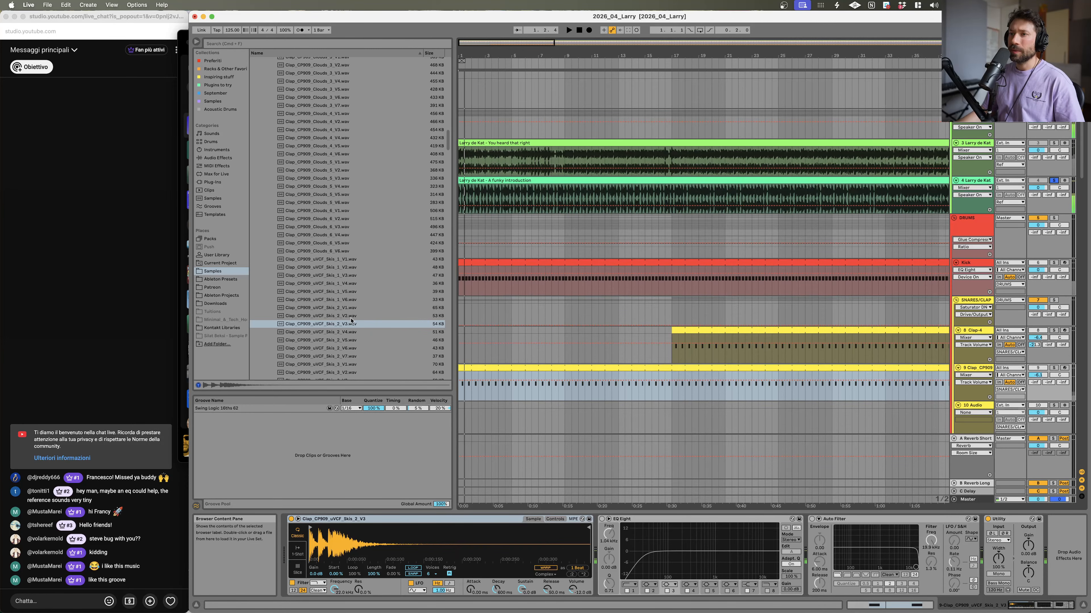
Step: Swap the Simpler sample through the uVCF Skis claps, settling on Clap_CP909_uVCF_Skis_3_V5
left_click(352, 332)
key("Down")
key("Down")
key("Down")
key("Down")
key("Down")
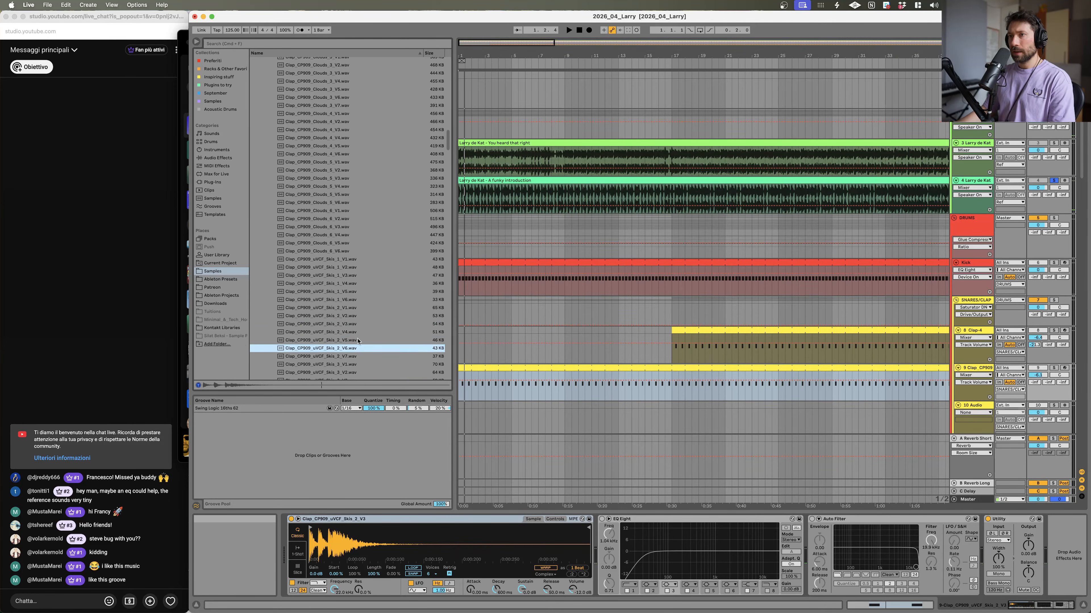
key("Up")
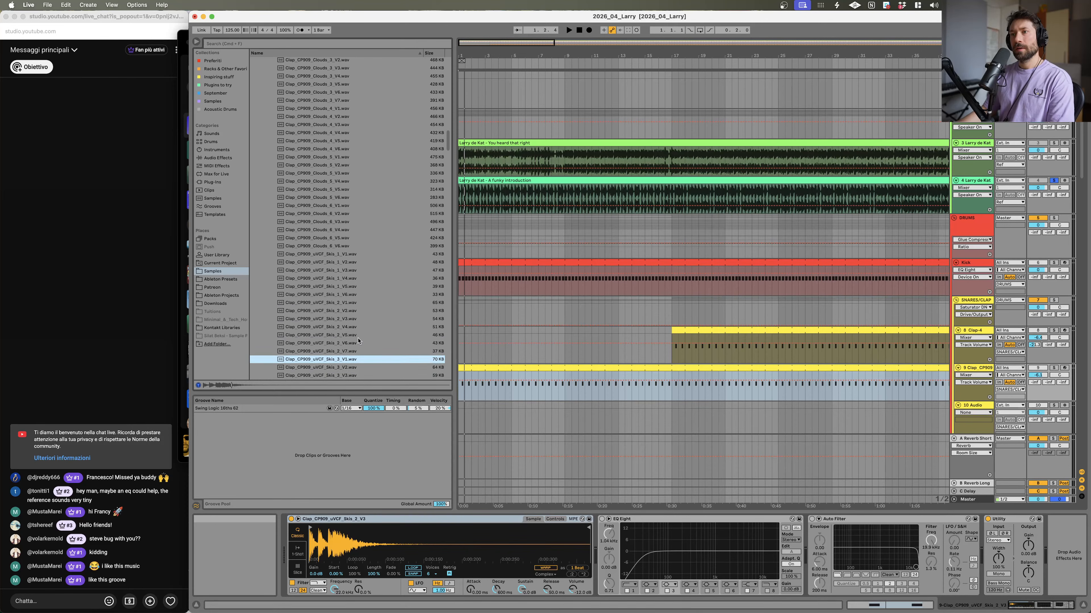
key("Down")
key("Down")
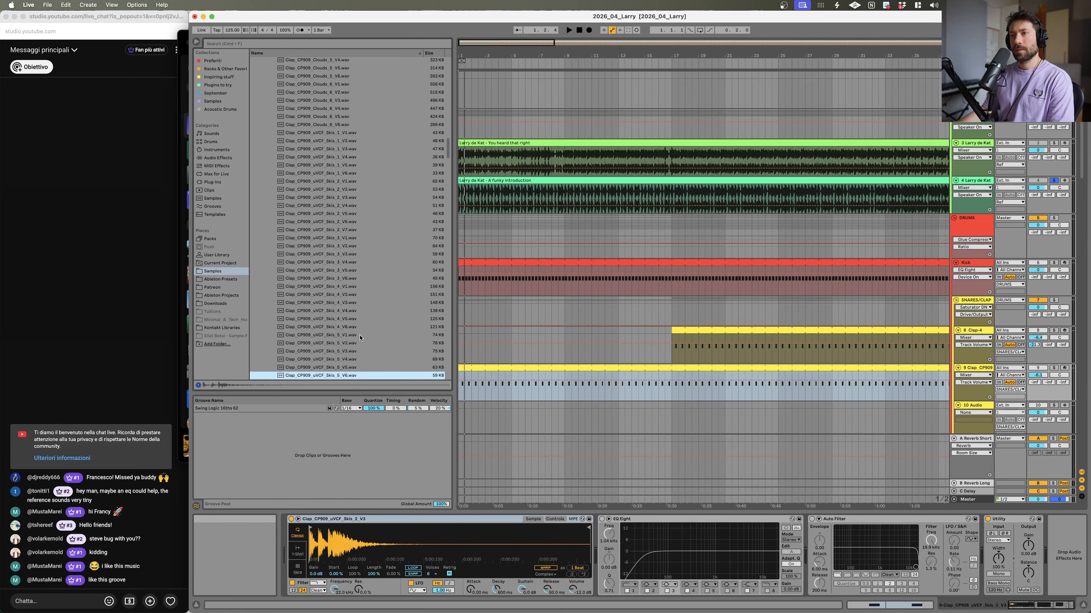
key("Up")
key("space")
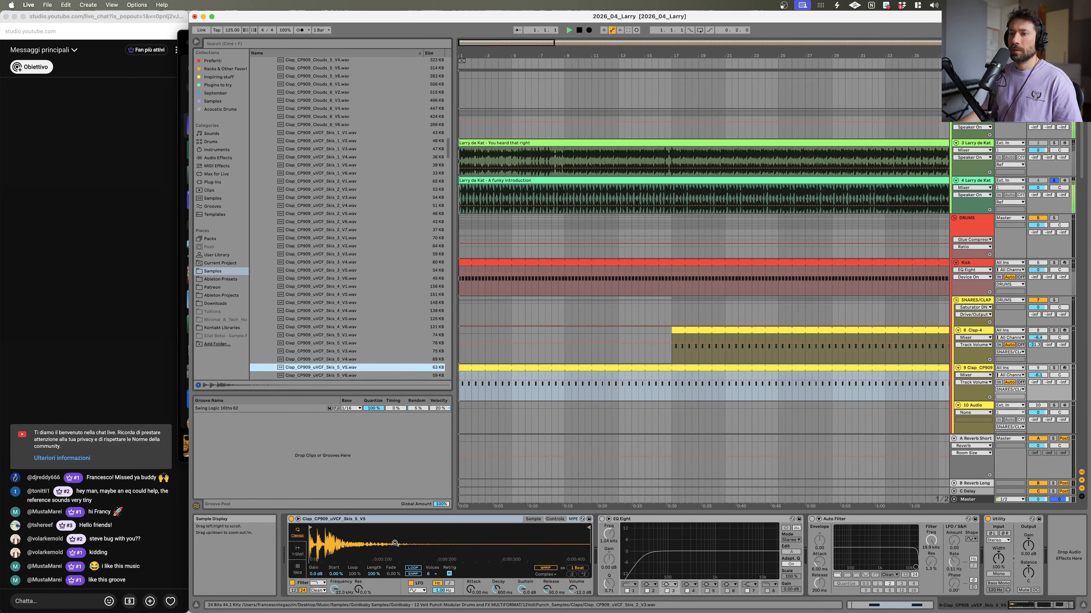
Step: Unsolo the reference track and compare the Clap-4 and new clap clips, nudging the new track's volume
left_click(1054, 180)
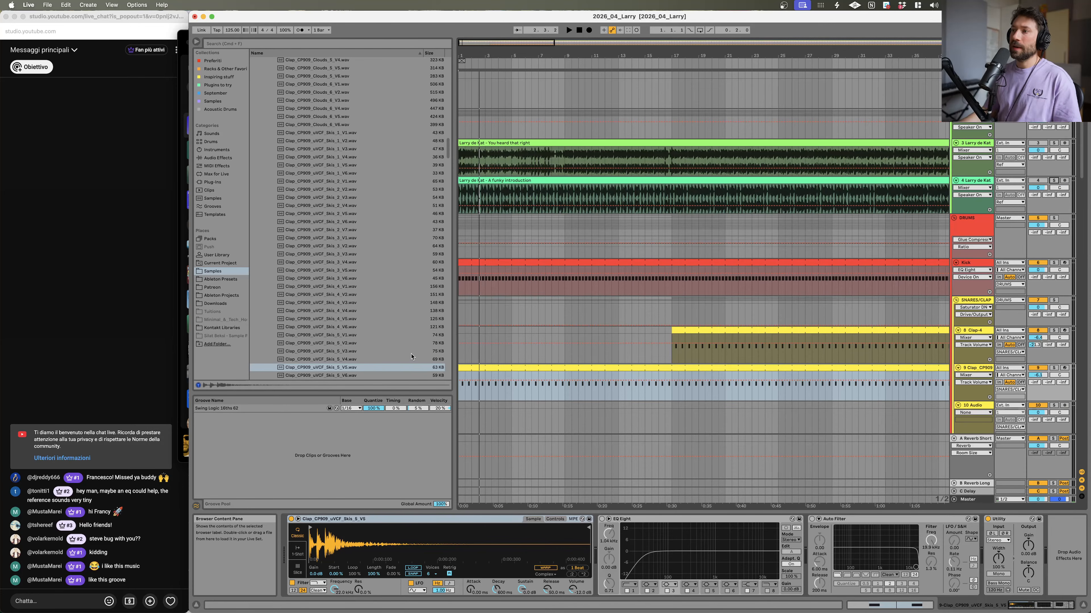
left_click(692, 331)
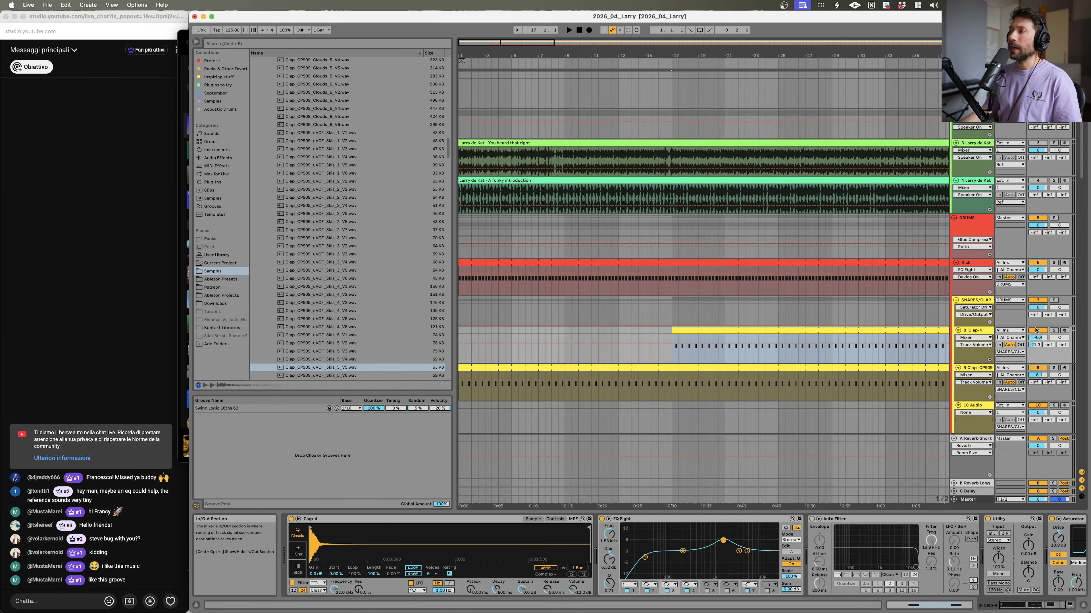
left_click(656, 385)
key("space")
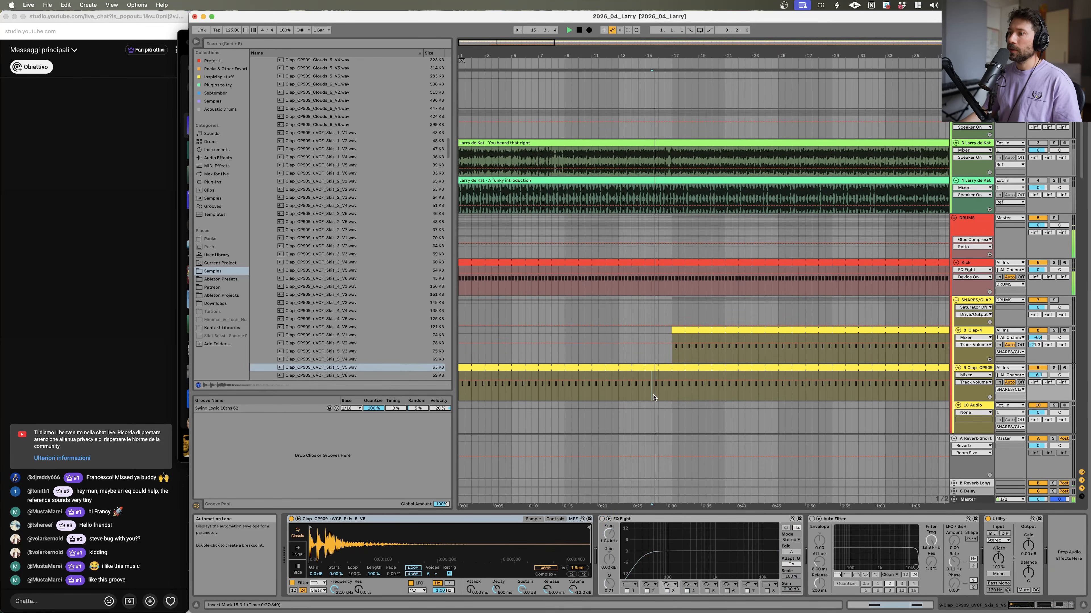
left_click_drag(1037, 376, 1039, 373)
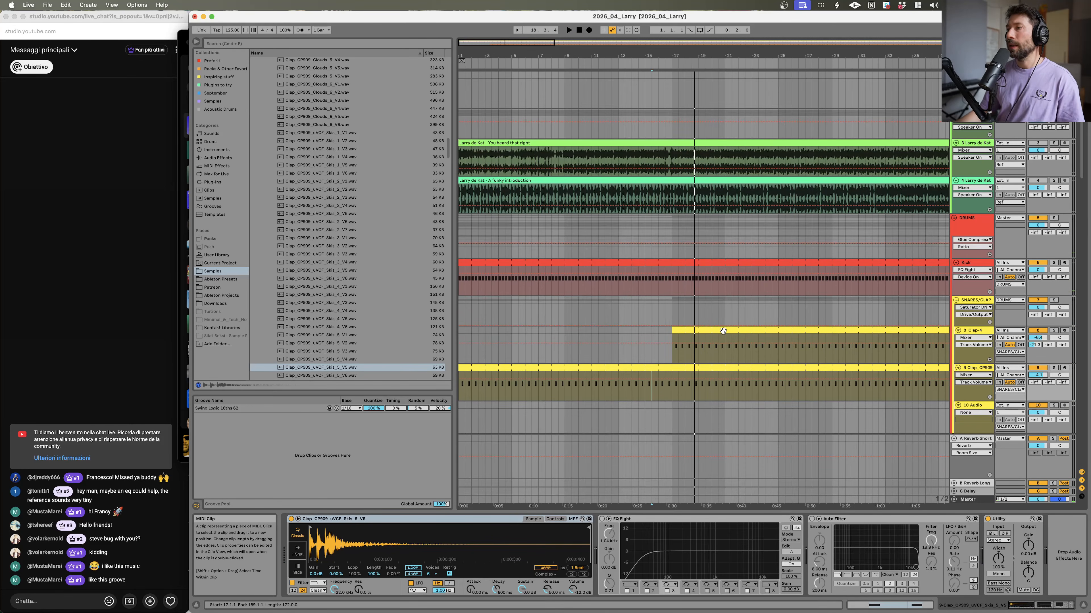
left_click(726, 332)
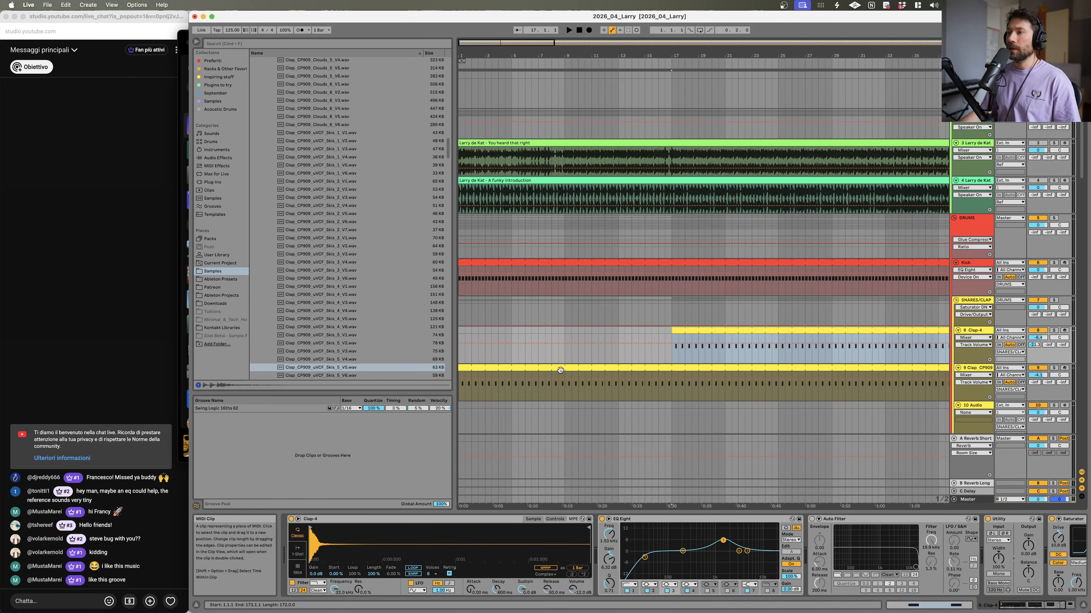
left_click(581, 368)
Step: Preview the uVCF Skis and Wasp Skis clap samples in the browser
scroll(326, 337, "down", 2)
left_click(332, 345)
scroll(333, 346, "down", 3)
left_click(340, 356)
scroll(343, 341, "down", 1)
scroll(343, 342, "down", 4)
left_click(348, 314)
left_click(344, 332)
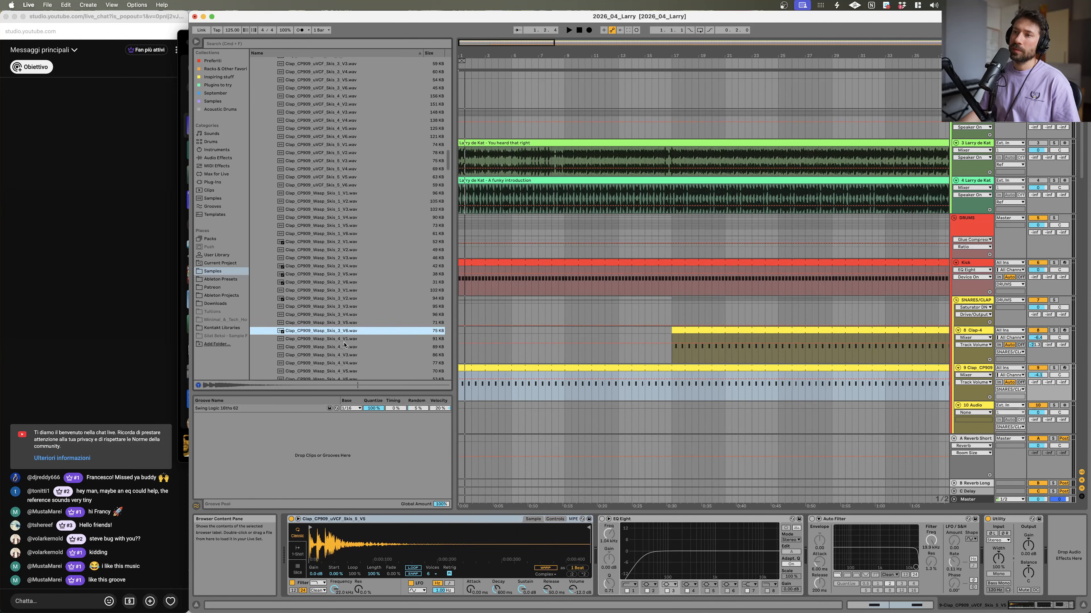
left_click(343, 339)
left_click(343, 354)
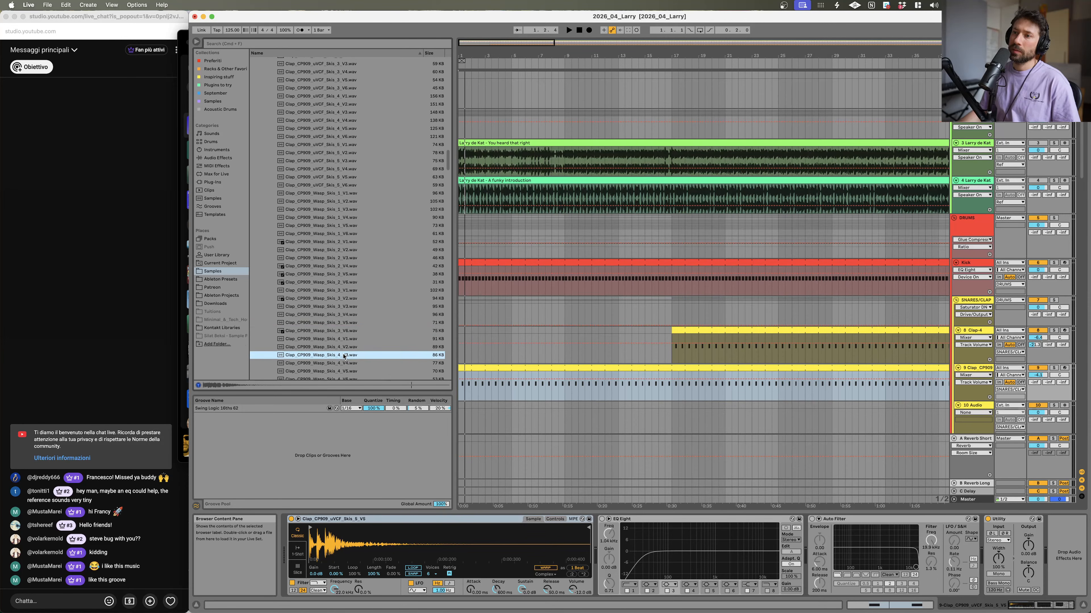
key("space")
Step: Preview further Wasp, LayeredMagic and Mictap clap samples further down the list
scroll(345, 353, "down", 5)
left_click(346, 261)
left_click(342, 277)
left_click(338, 301)
left_click(333, 318)
left_click(330, 357)
scroll(329, 339, "down", 4)
left_click(324, 285)
left_click(327, 309)
scroll(327, 311, "down", 4)
left_click(328, 326)
left_click(330, 302)
left_click(331, 278)
left_click(329, 245)
left_click(330, 342)
left_click(331, 358)
scroll(331, 310, "down", 6)
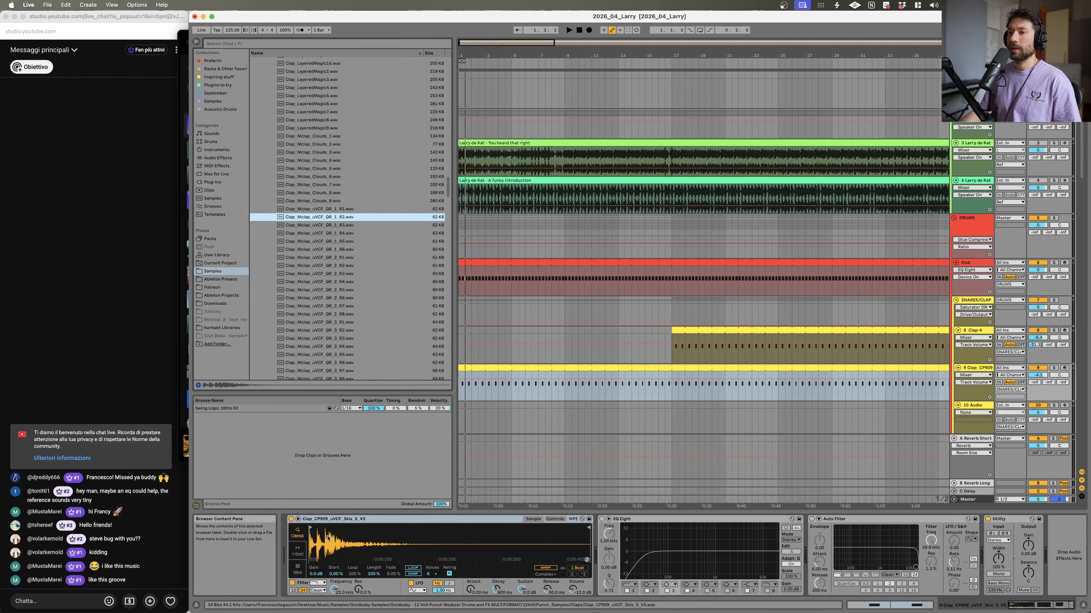
Step: Load Clap_Mictap_uVCF_QR_1_R2 into the clap Simpler and compare it soloed against the reference track
left_click_drag(328, 535, 328, 536)
key("space")
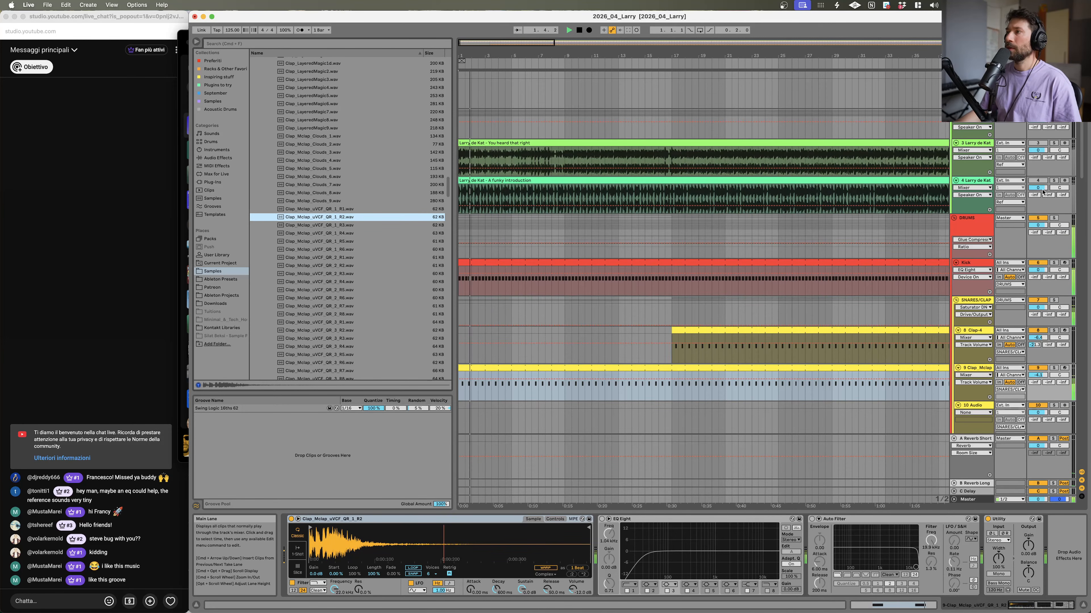
left_click(1054, 181)
left_click(1054, 181)
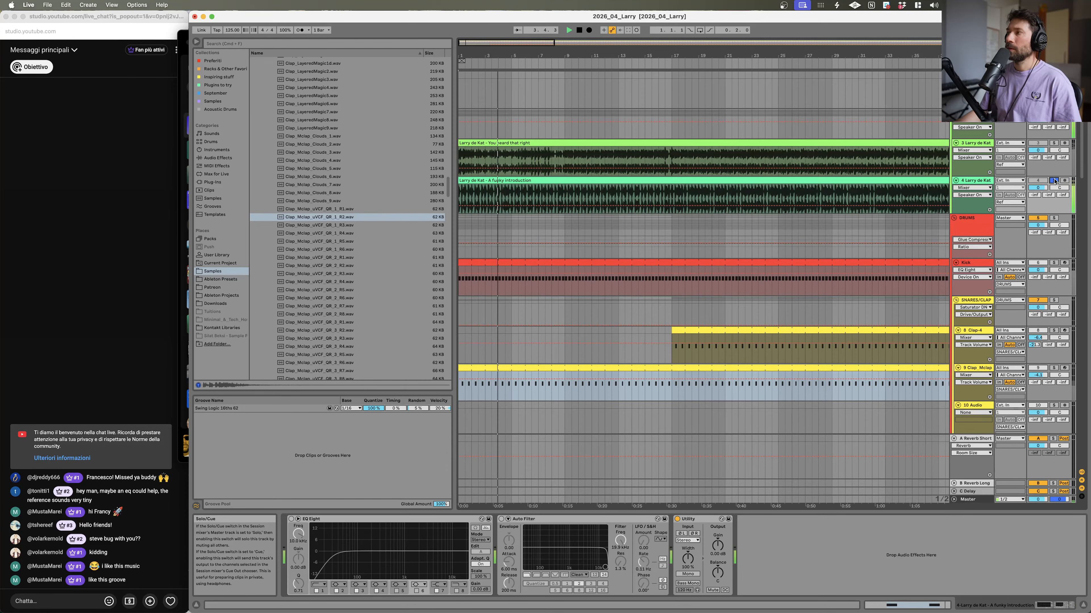
left_click(1054, 181)
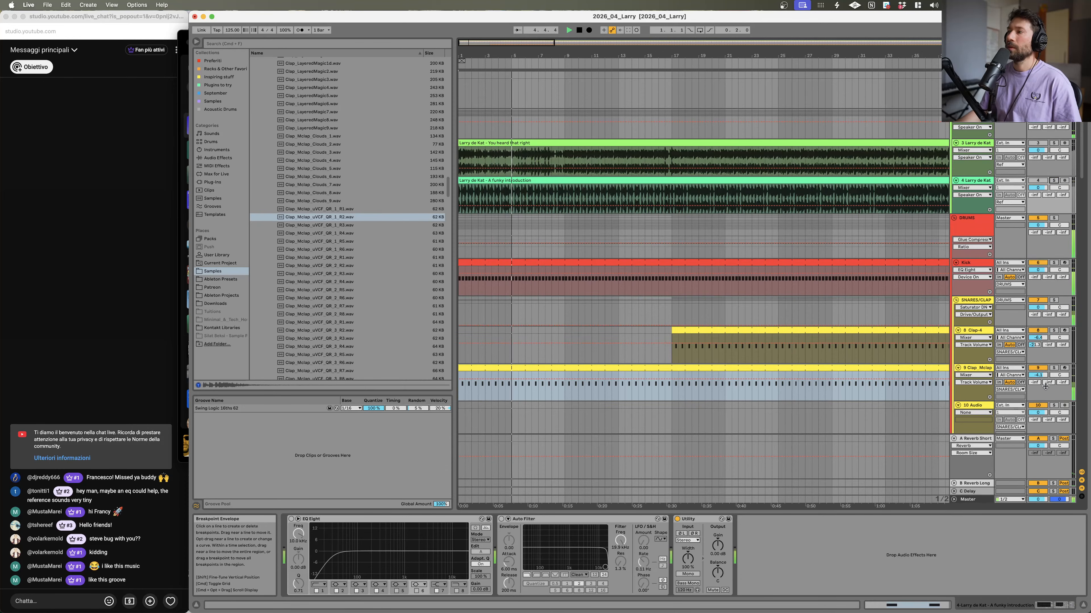
left_click(1053, 368)
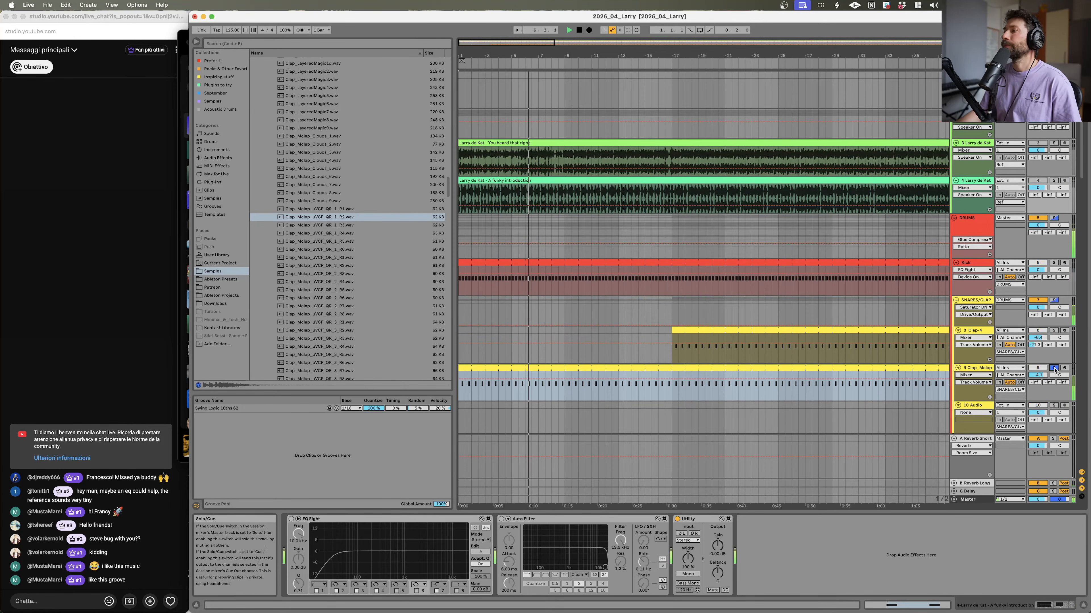
Step: Shape the Clap Mictap Simpler while playing by lowering its filter frequency and adjusting the amp envelope's sustain and release
left_click(972, 366)
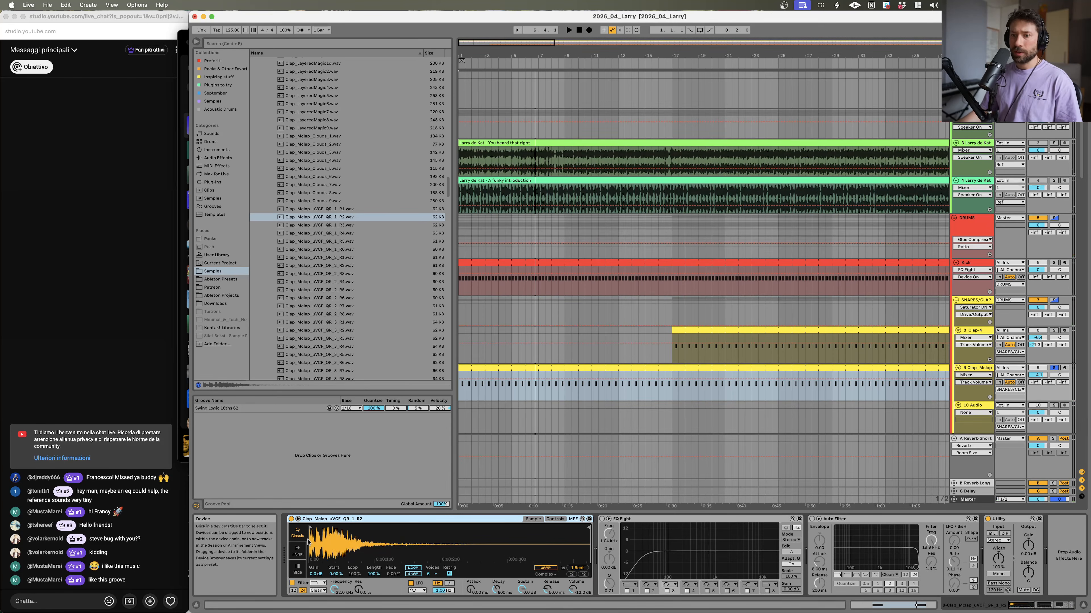
left_click(555, 520)
key("space")
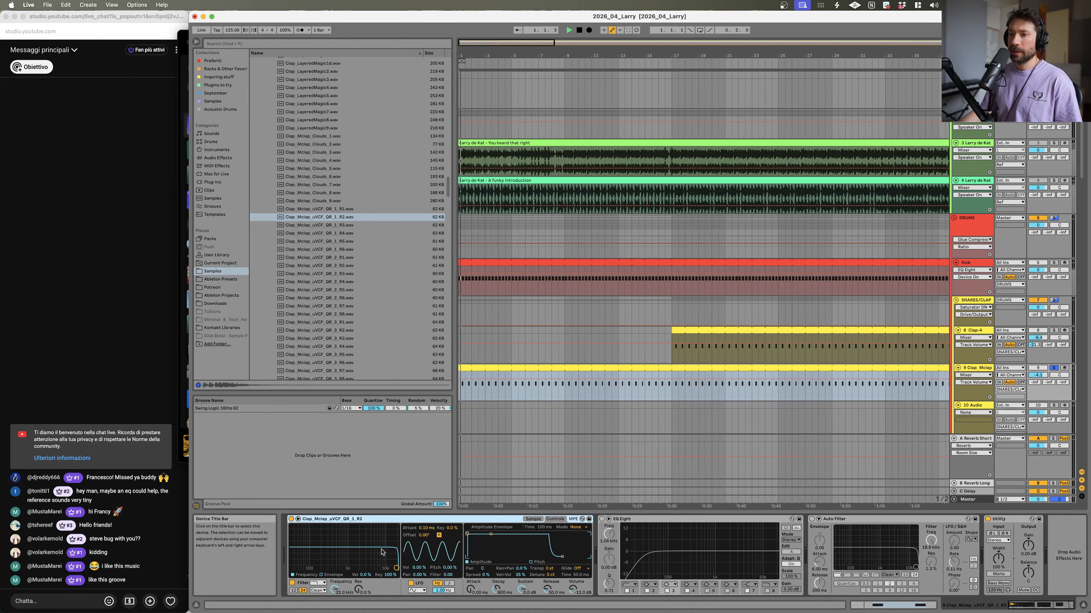
mouse_move(396, 568)
left_mouse_down()
mouse_move(375, 564)
mouse_move(385, 563)
left_mouse_up()
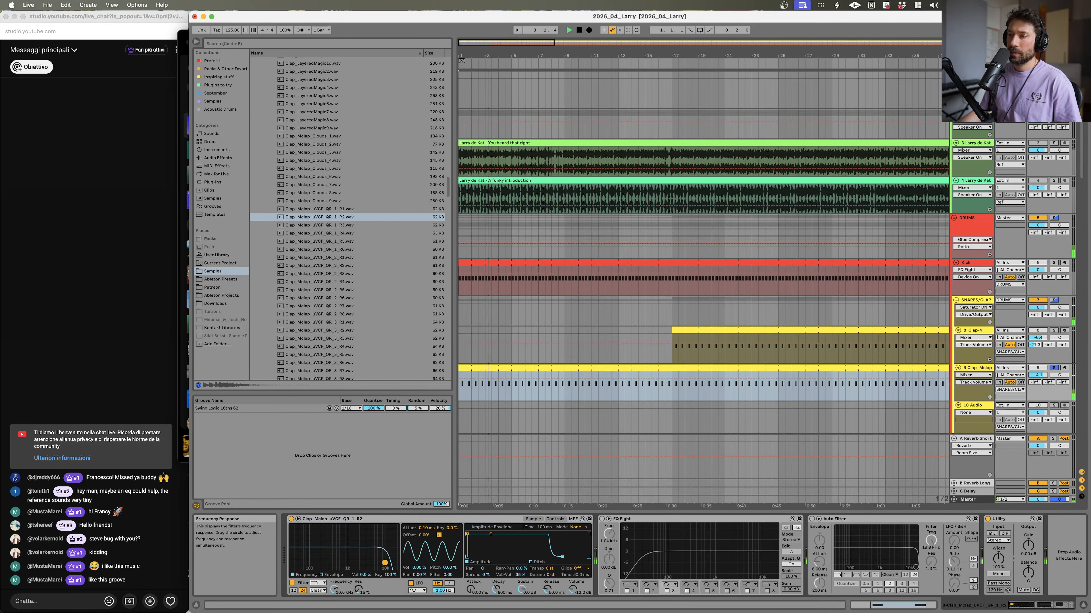
left_click_drag(520, 585, 521, 558)
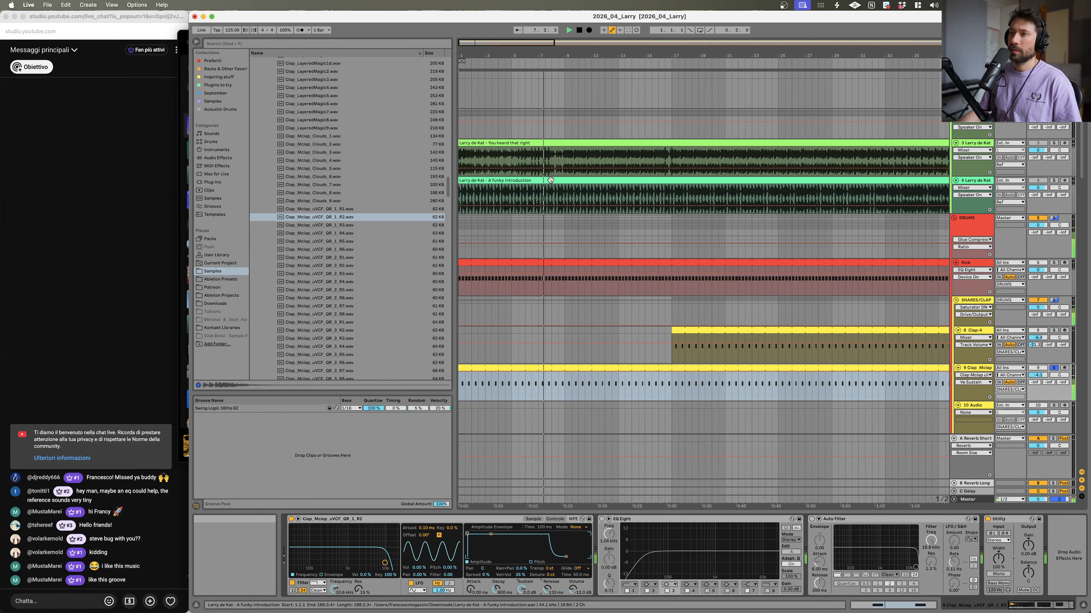
left_click_drag(544, 596, 545, 589)
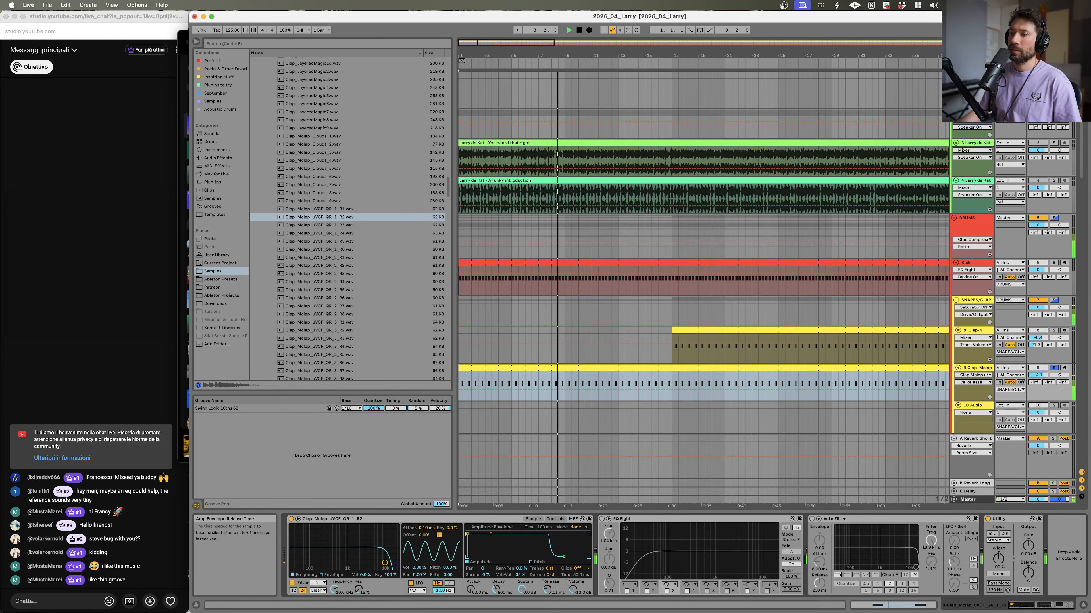
Step: Open the Clap Mictap MIDI clip and shorten both clap notes
double_click(538, 367)
key("space")
scroll(684, 494, "up", 3)
left_click_drag(671, 451, 1087, 515)
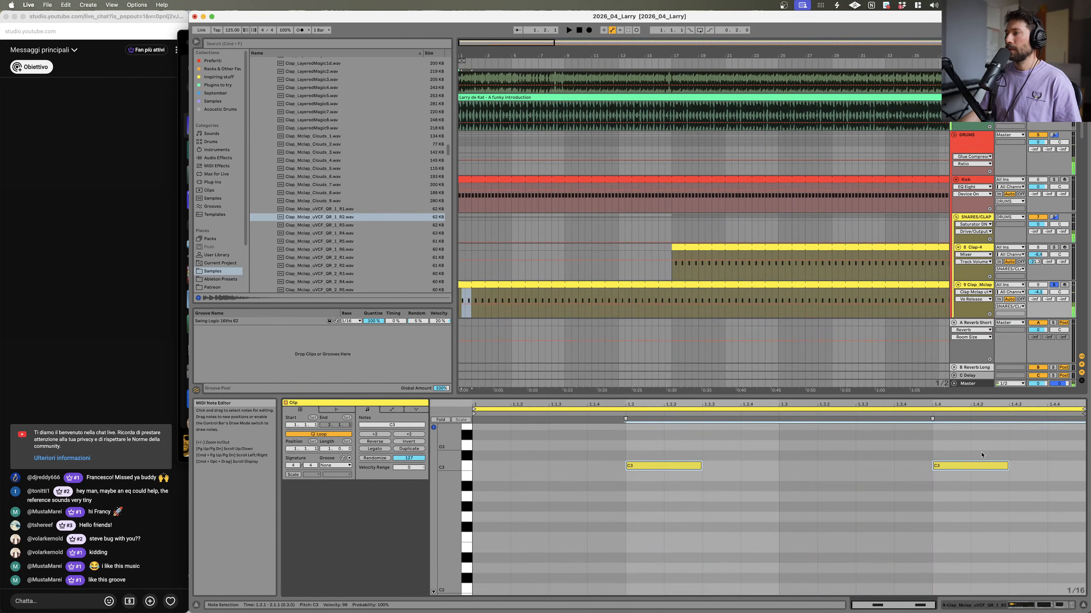
left_click_drag(990, 465, 984, 466)
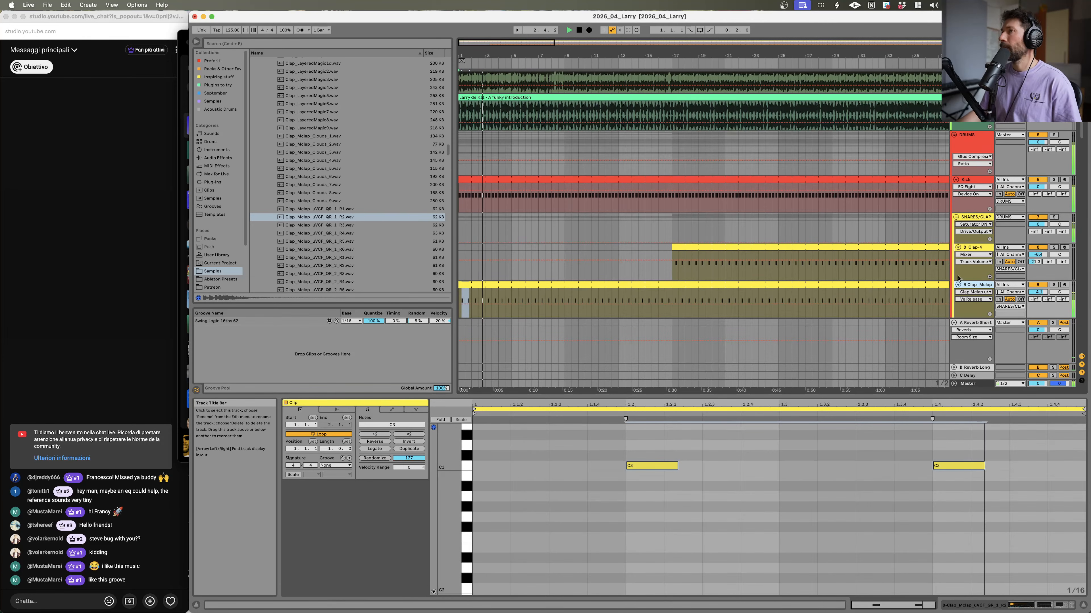
Step: Zoom into the arrangement and play the drums against the reference track around the clap hits
key("super+alt+l")
scroll(566, 277, "up", 3)
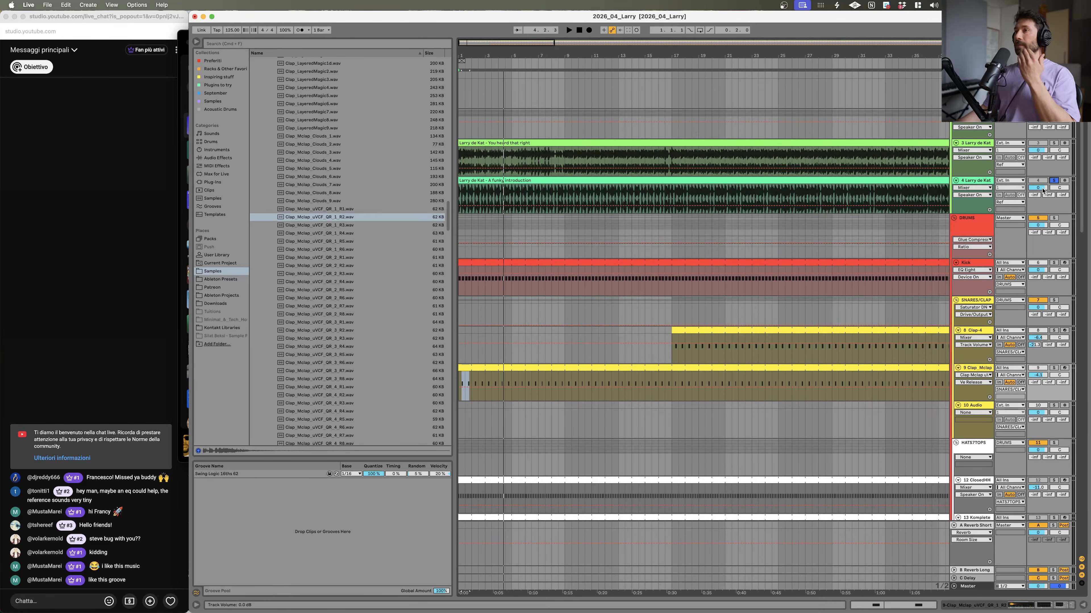
key("space")
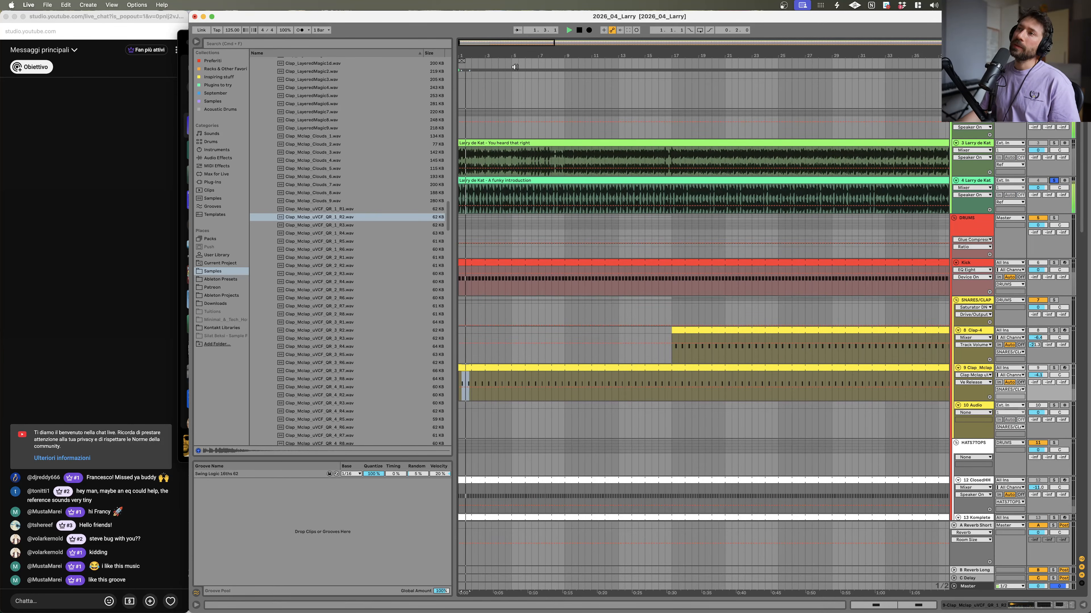
mouse_move(515, 57)
left_mouse_down()
mouse_move(516, 75)
mouse_move(516, 58)
left_mouse_up()
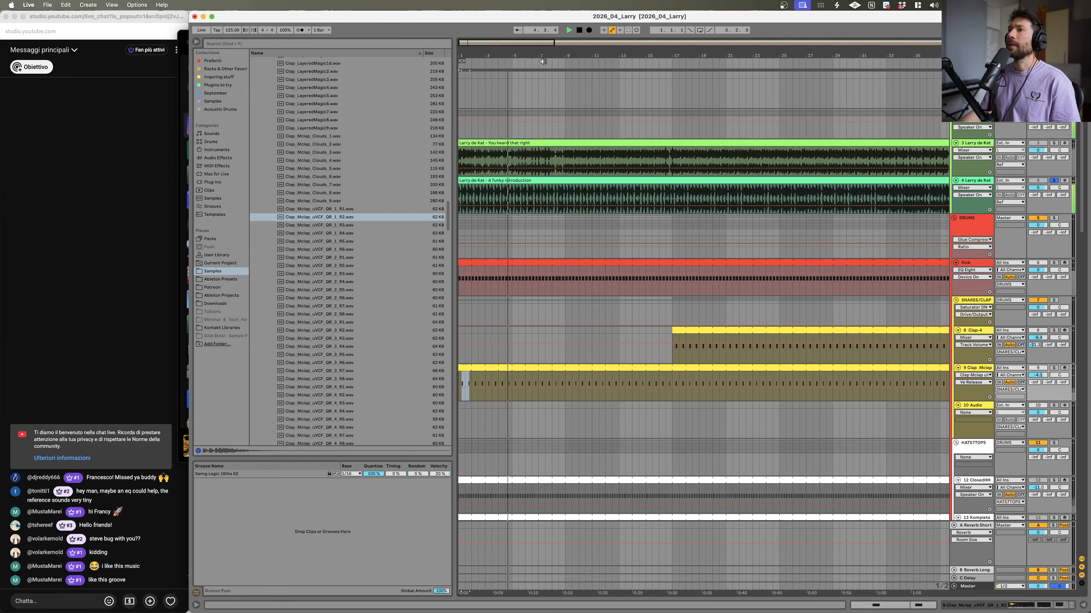
left_click_drag(467, 56, 468, 82)
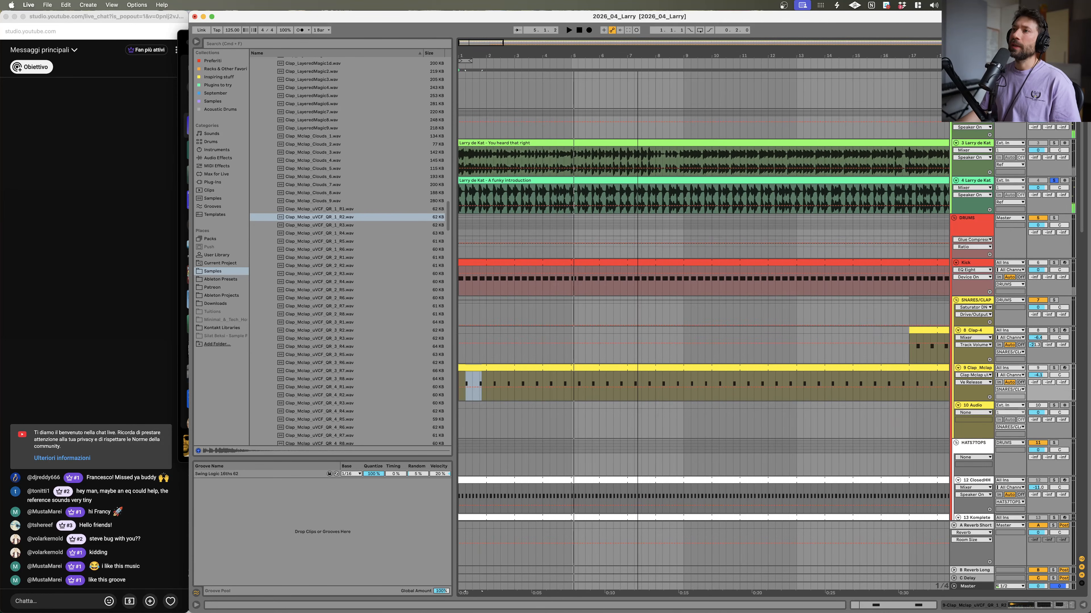
left_click(548, 197)
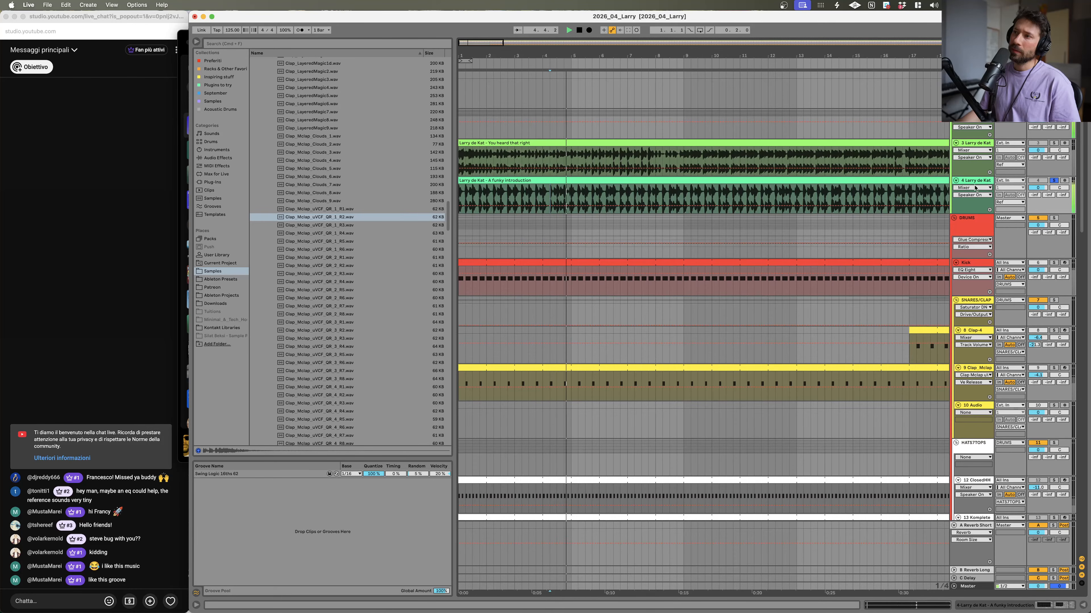
key("space")
left_click_drag(557, 57, 557, 163)
left_click_drag(885, 124, 924, 113)
left_click(805, 195)
key("space")
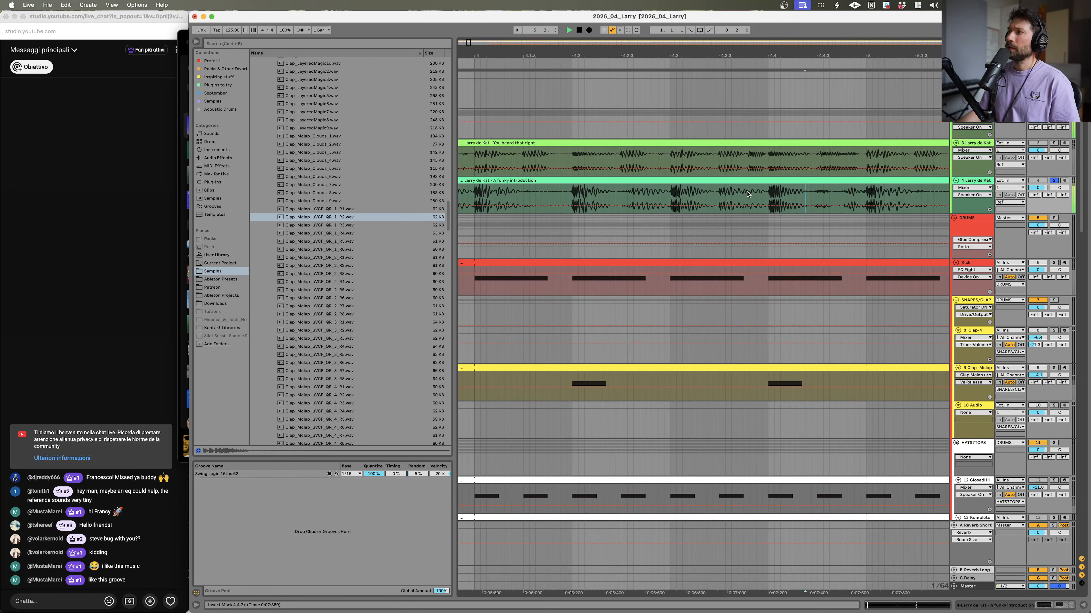
Step: Play the reference track from several points in bar 4 to compare its clap timing
left_click(664, 197)
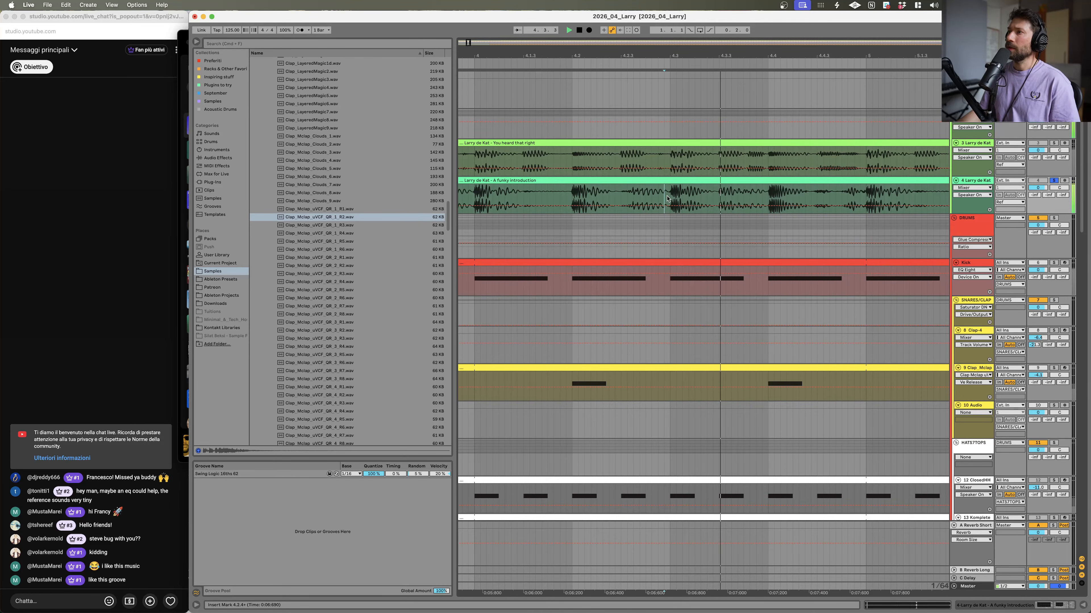
left_click(718, 198)
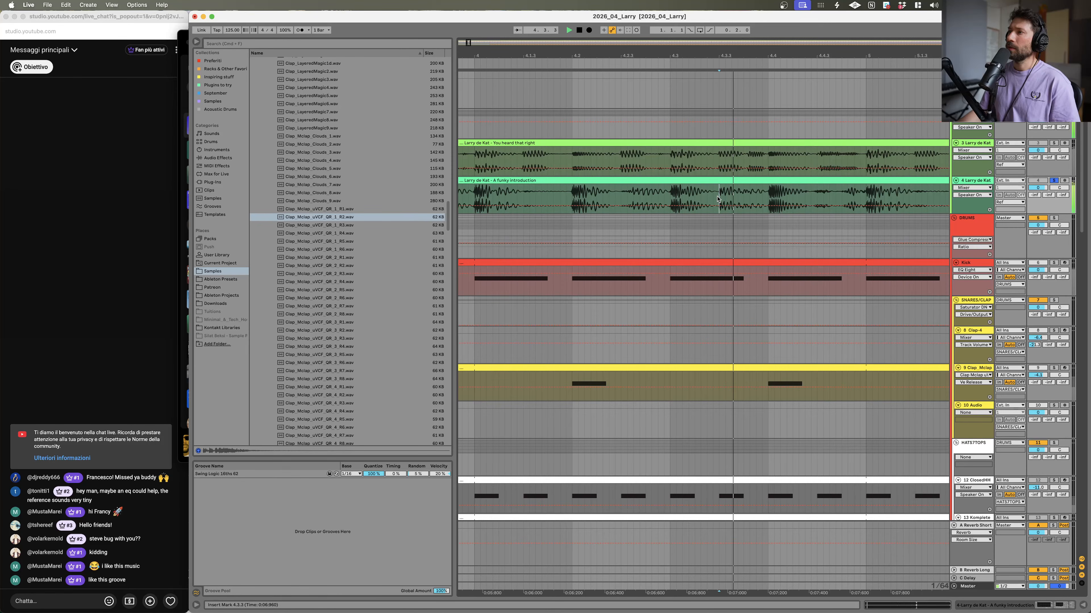
left_click(669, 198)
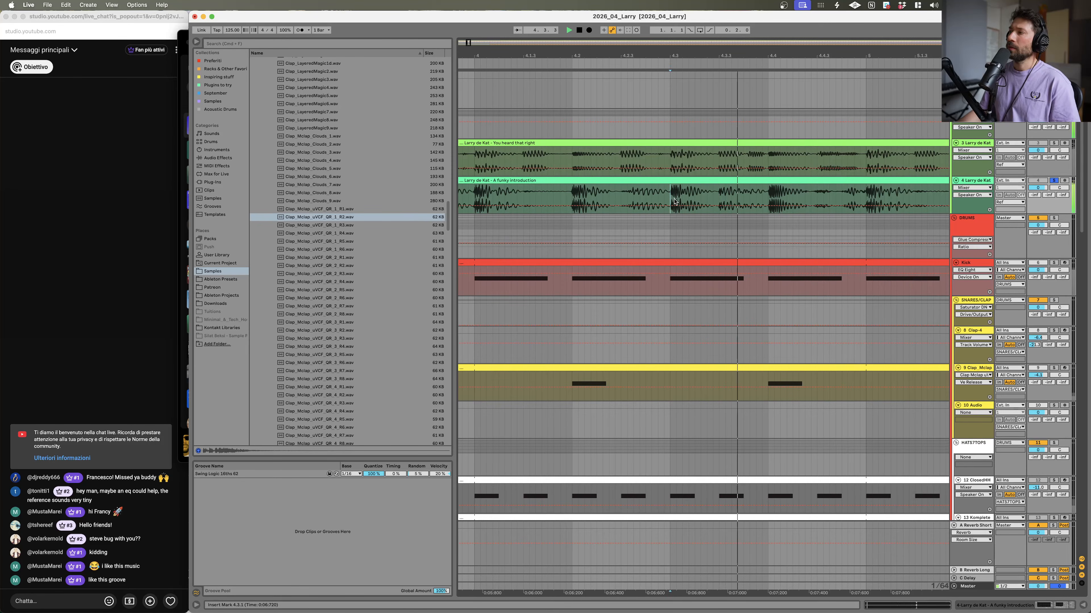
left_click_drag(669, 56, 670, 22)
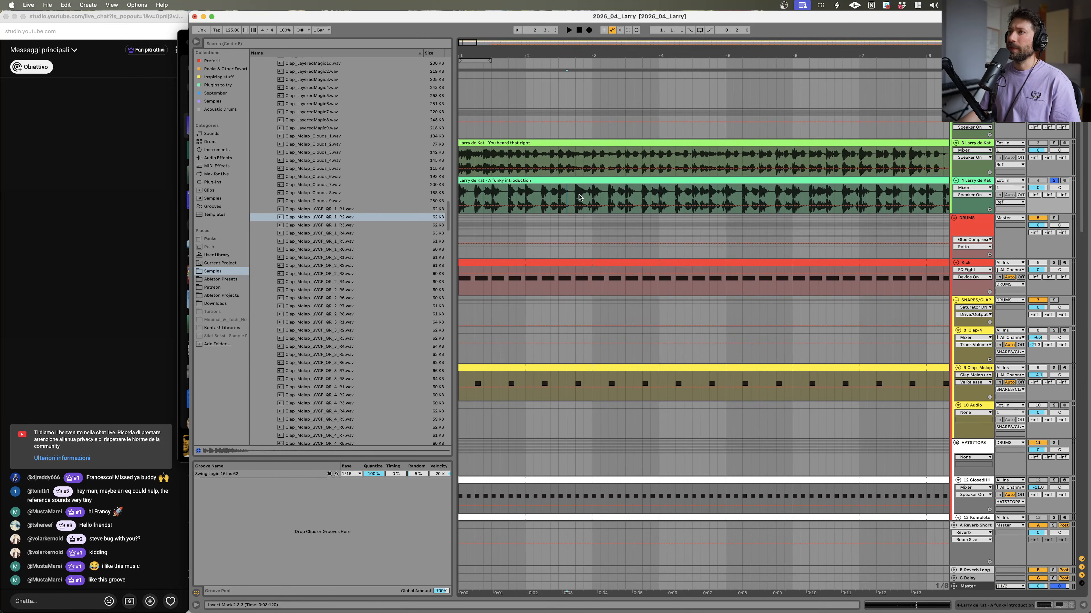
left_click(567, 197)
left_click(576, 198)
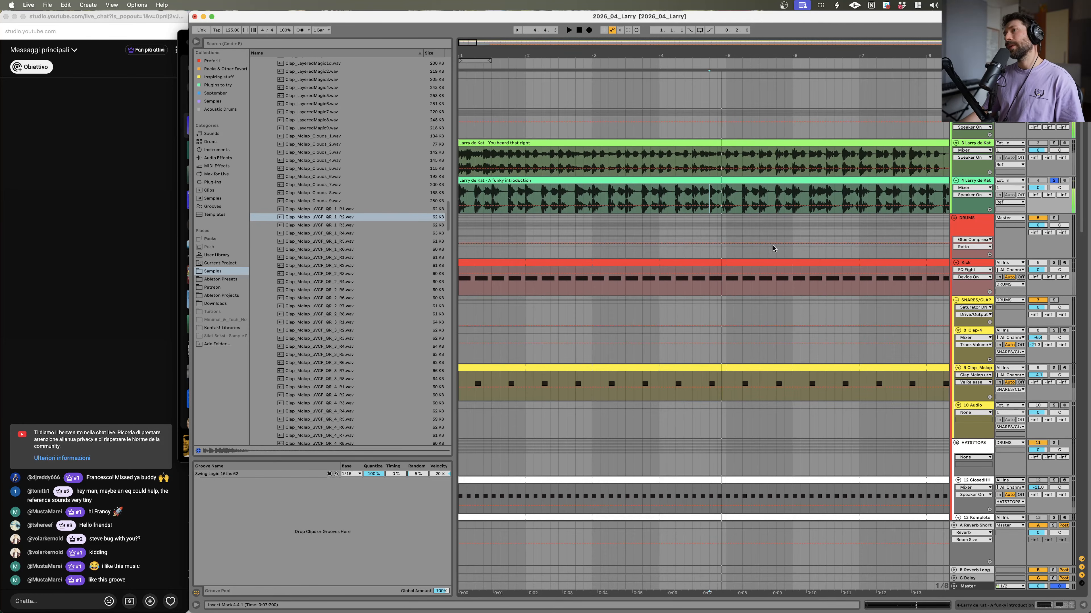
Step: Collapse the HATS/TOPS group and select the empty 22 MIDI track in the PERCUSSION group
scroll(902, 241, "down", 4)
scroll(1002, 344, "down", 15)
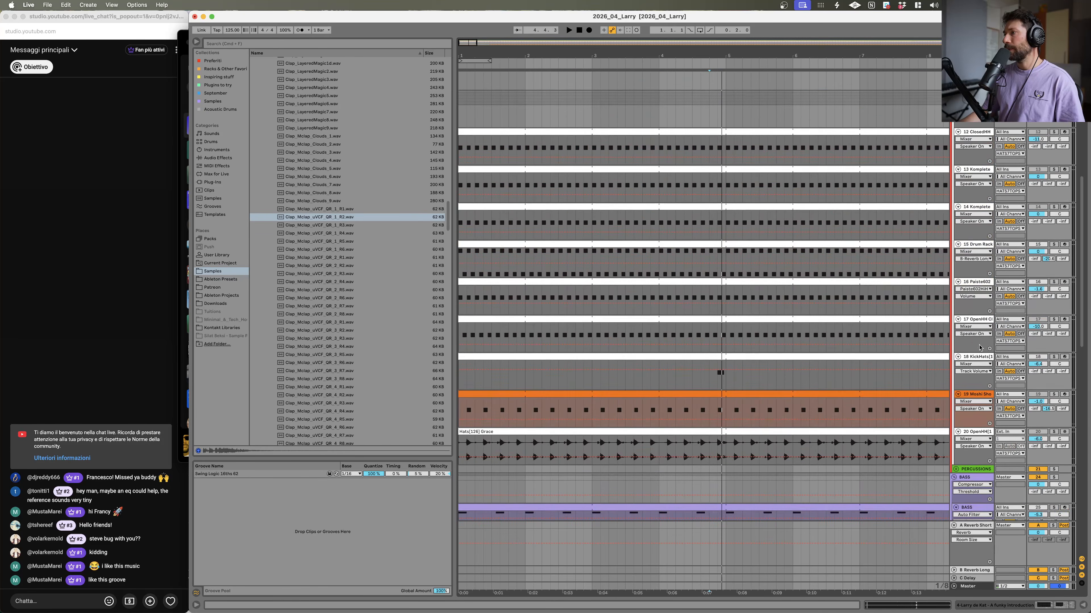
left_click(954, 368)
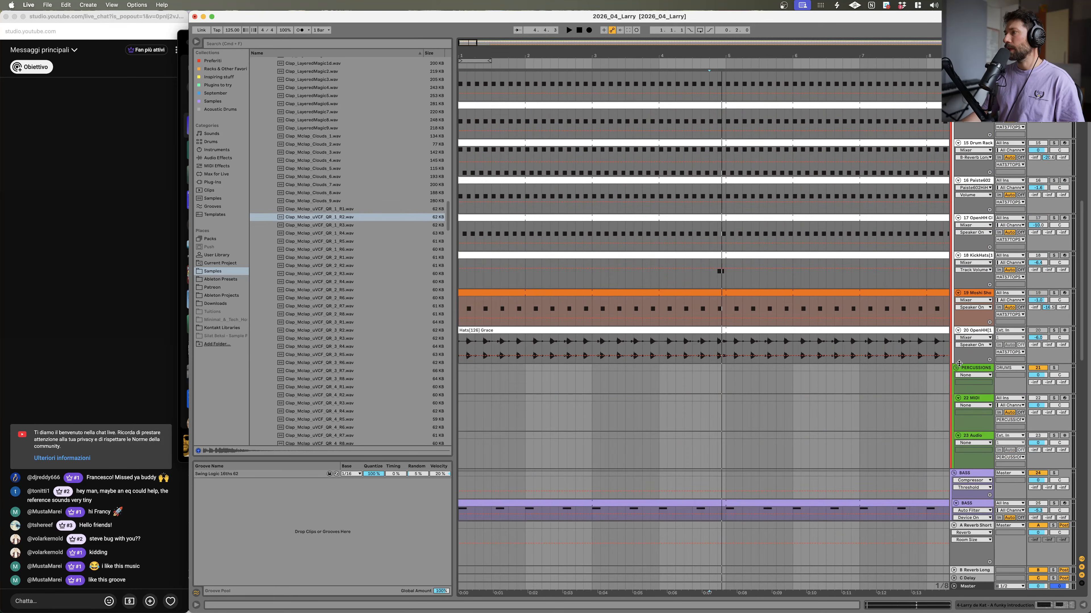
scroll(956, 232, "up", 7)
left_click(959, 157)
left_click(956, 159)
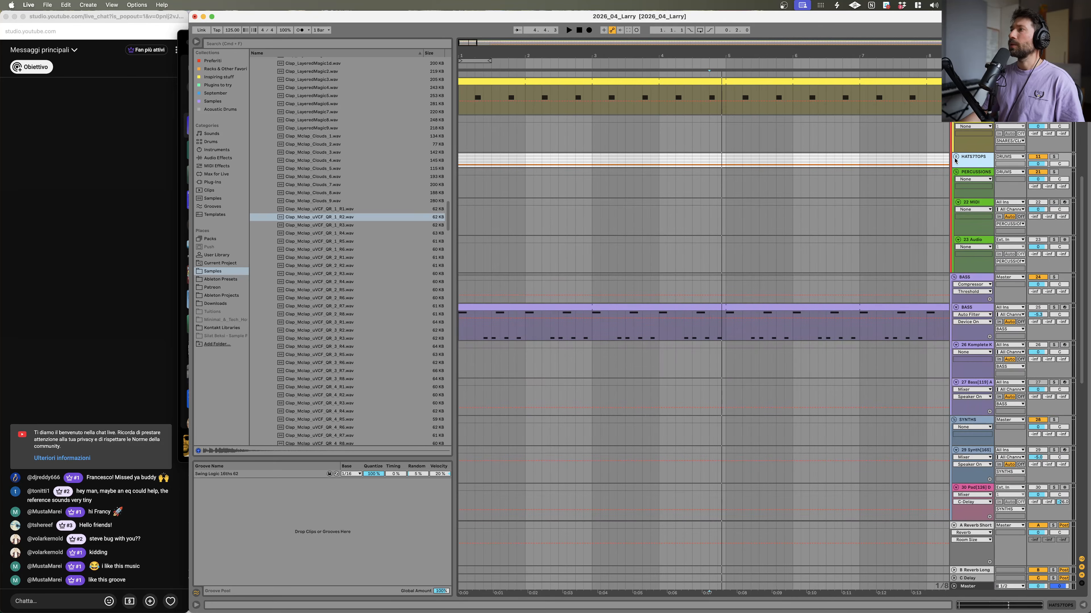
left_click(984, 205)
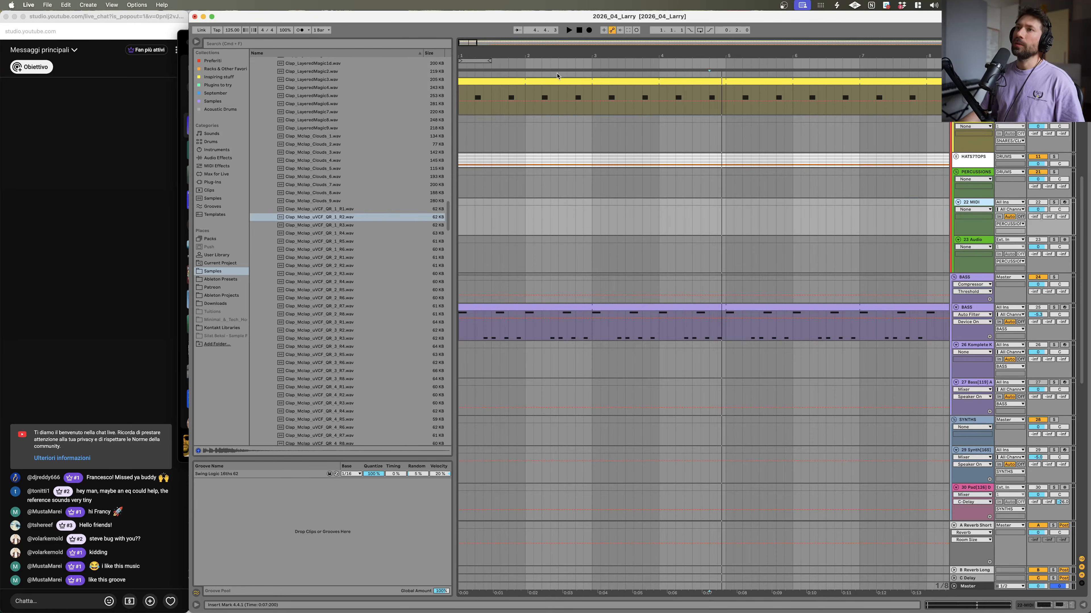
Step: Browse into the Goldbaby 12VoltPunch Samples pack and open its Toms folder
scroll(356, 134, "up", 15)
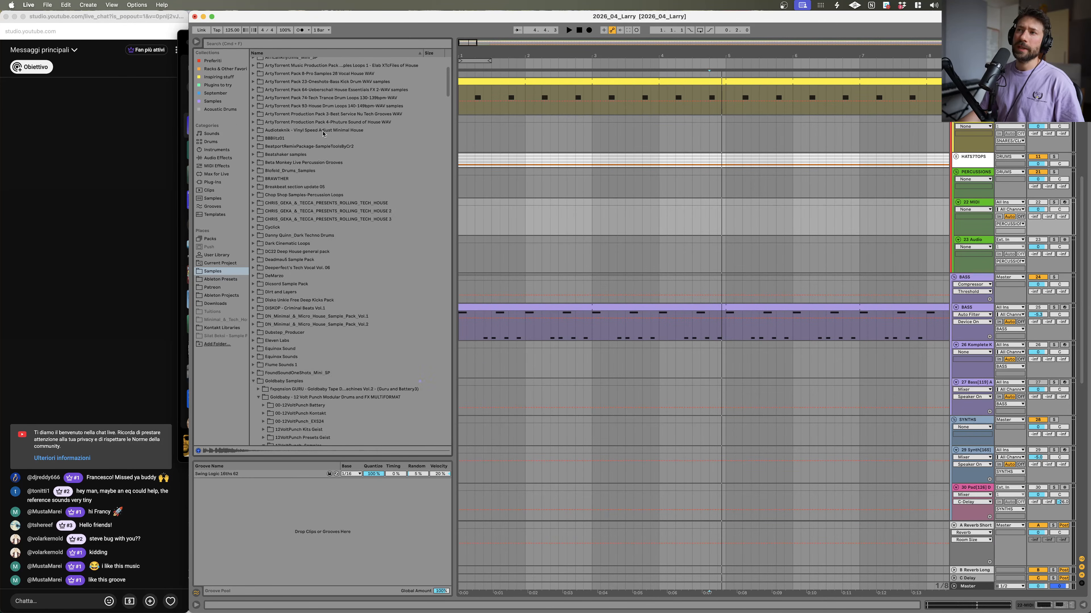
scroll(318, 138, "down", 3)
left_click(267, 346)
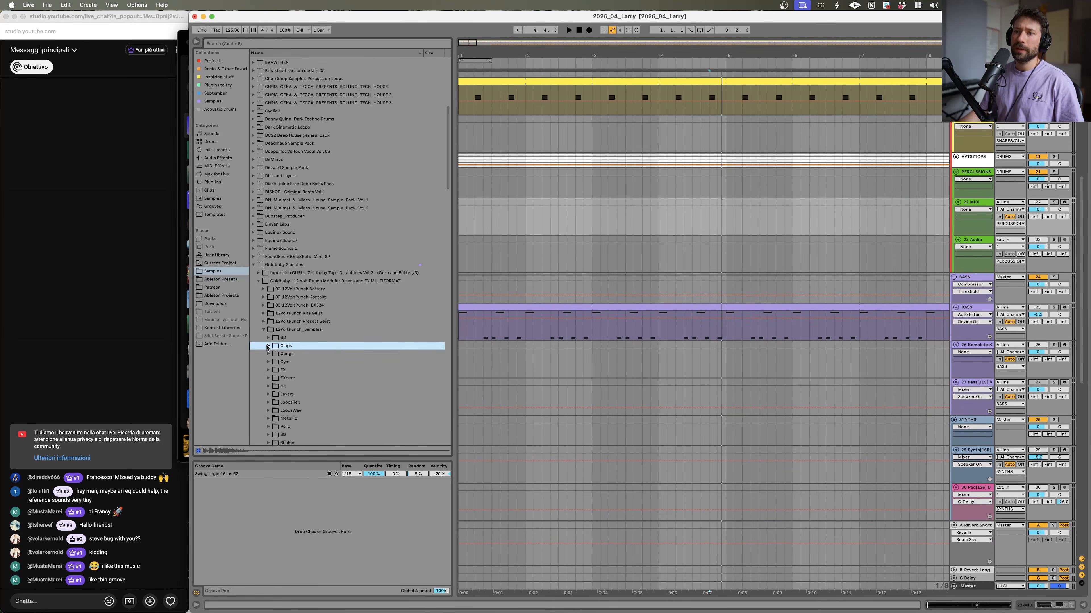
scroll(267, 348, "down", 5)
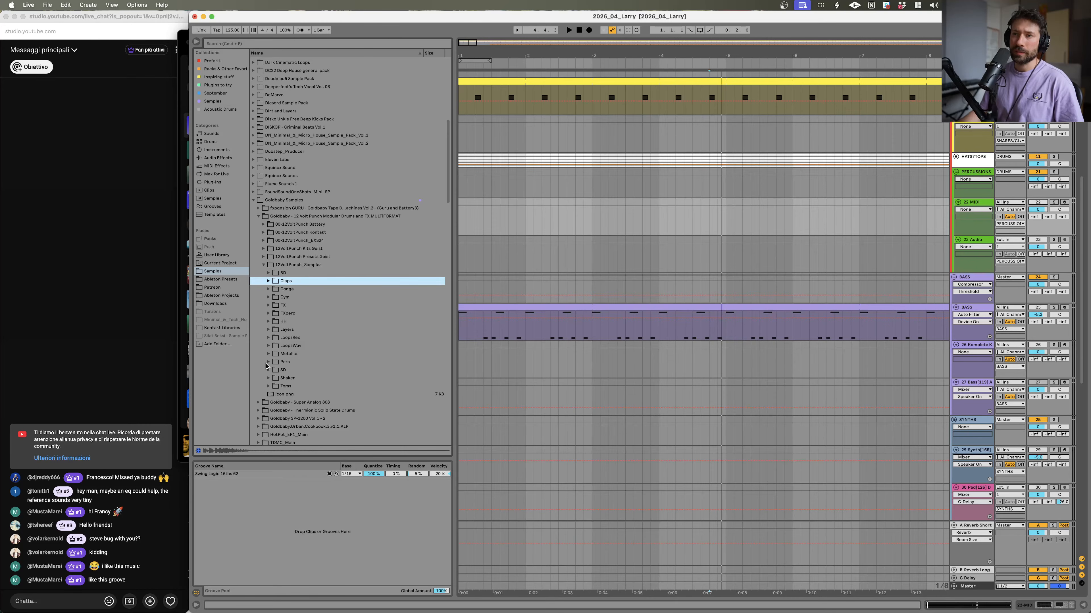
left_click(268, 387)
scroll(270, 388, "down", 3)
left_click(307, 373)
left_click(311, 404)
scroll(311, 404, "down", 9)
Step: Play the arrangement from around bar 3 to listen to the groove
key("space")
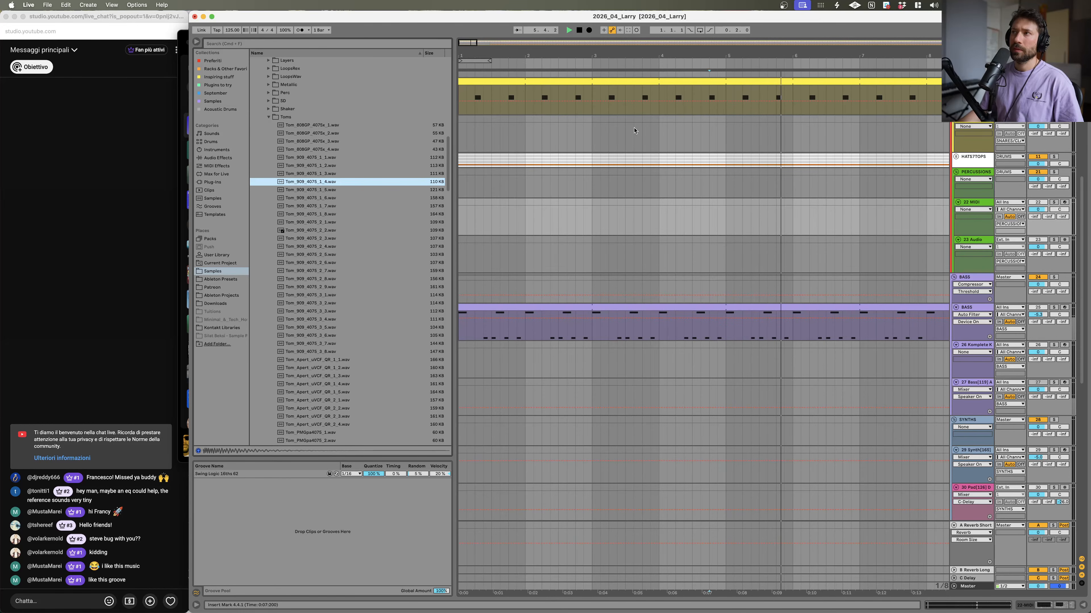
left_click(643, 130)
key("space")
key("space")
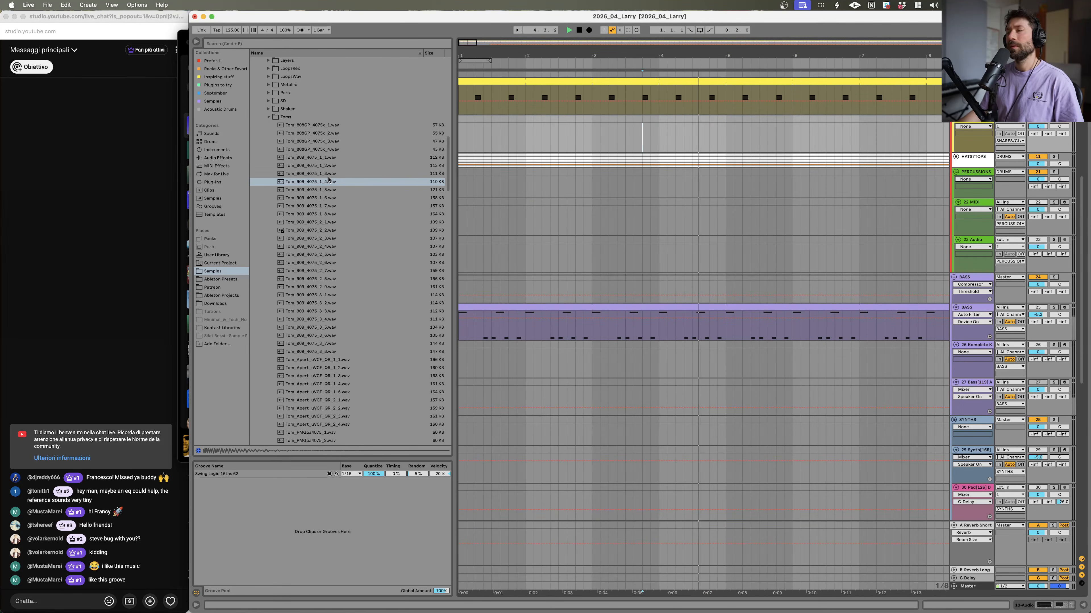
key("space")
key("space")
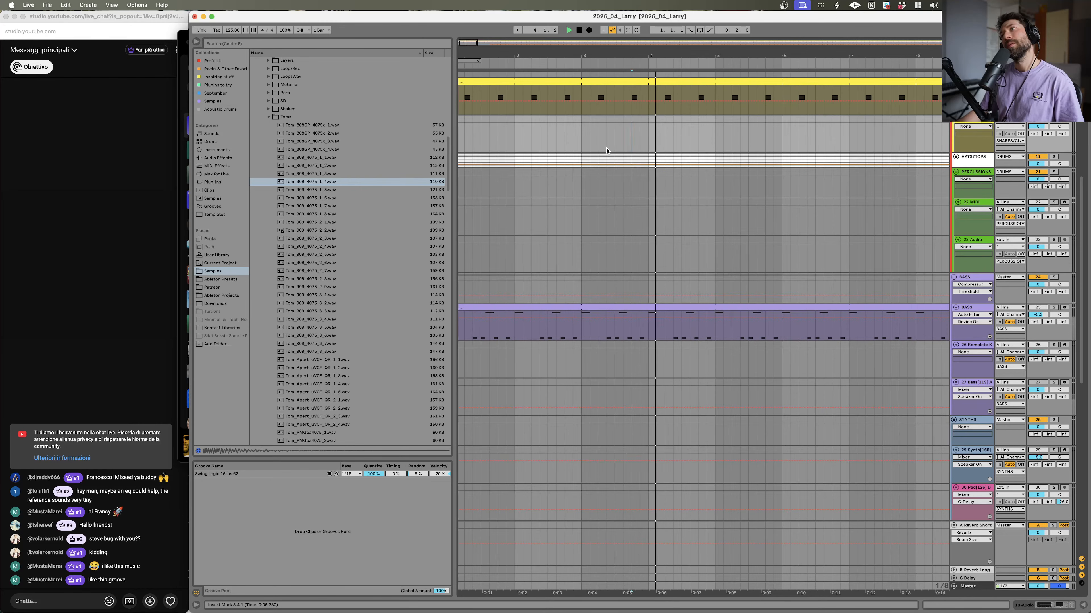
Step: Preview Tom_909_4075 samples and load Tom_909_4075_1_6 onto the 22 MIDI track
left_click(345, 190)
left_click(339, 198)
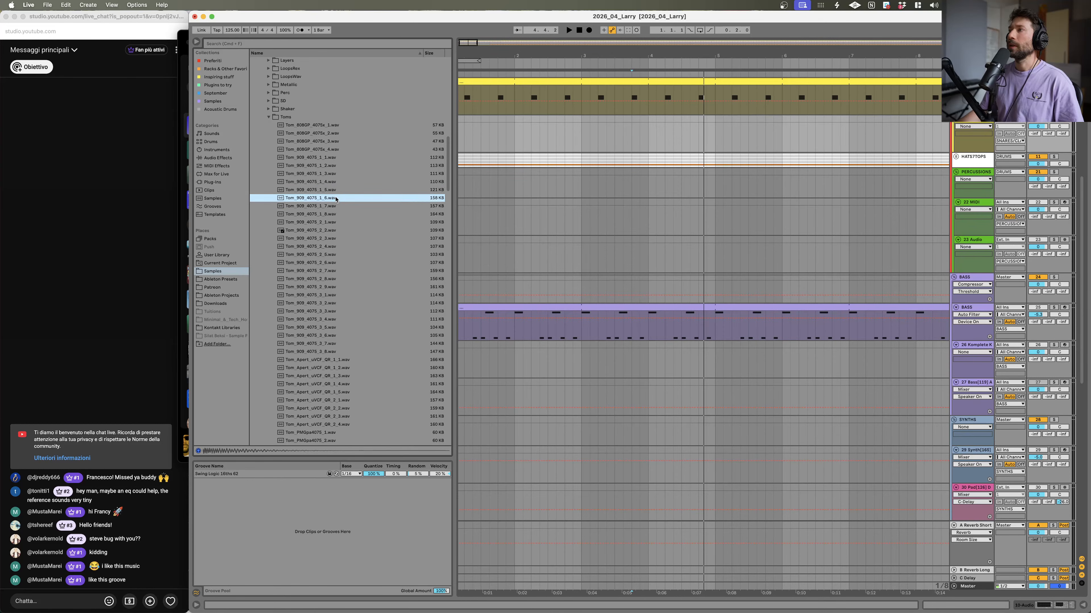
left_click(988, 205)
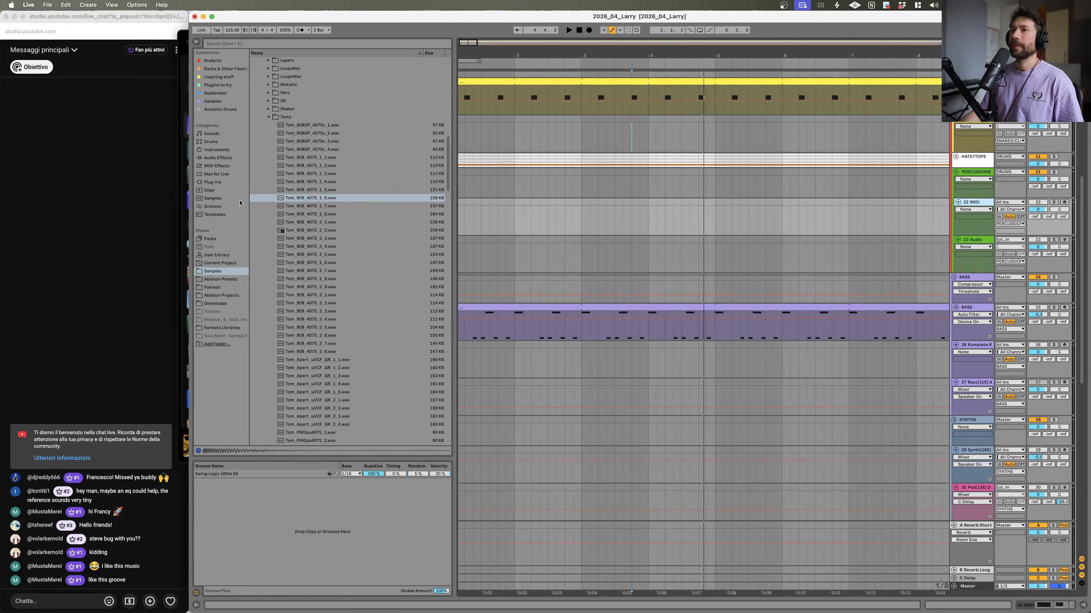
double_click(302, 198)
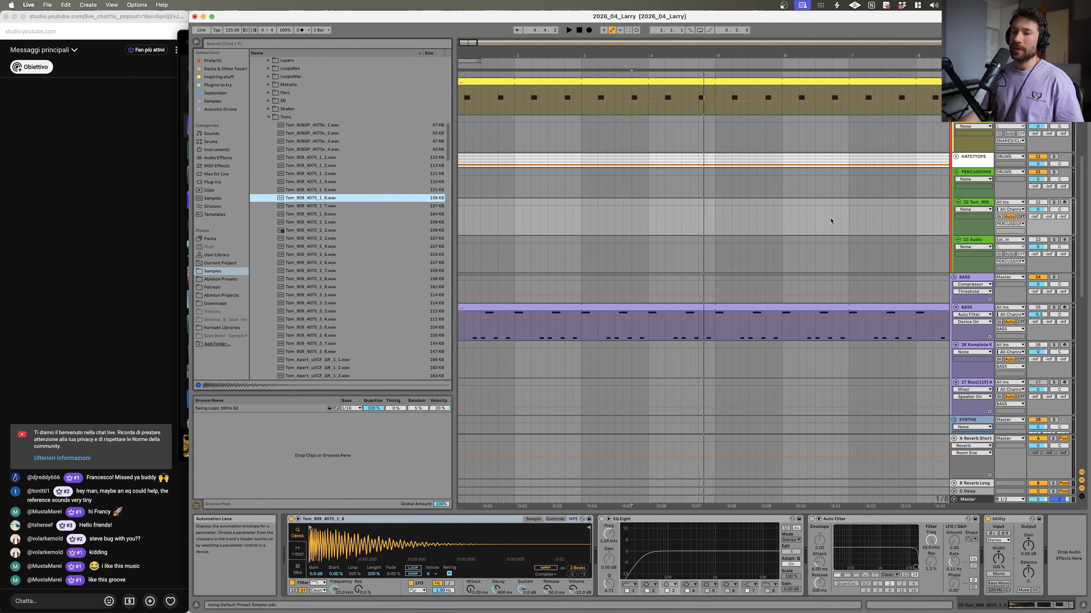
Step: Insert a four-bar MIDI clip from bar 1 on the tom track and open it in the note editor
left_click_drag(713, 203, 452, 219)
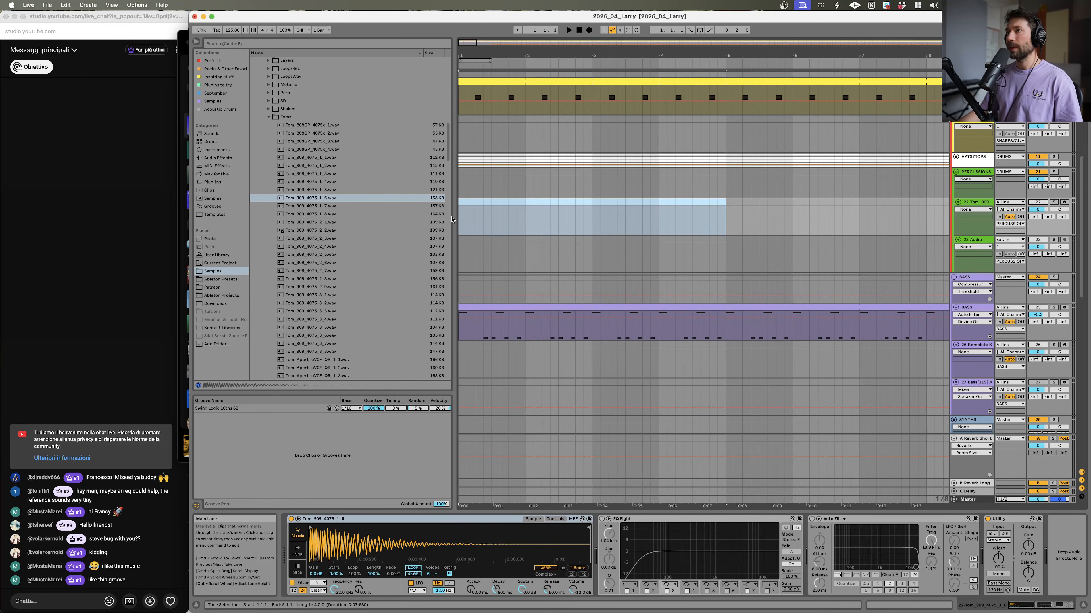
right_click(682, 204)
left_click(728, 267)
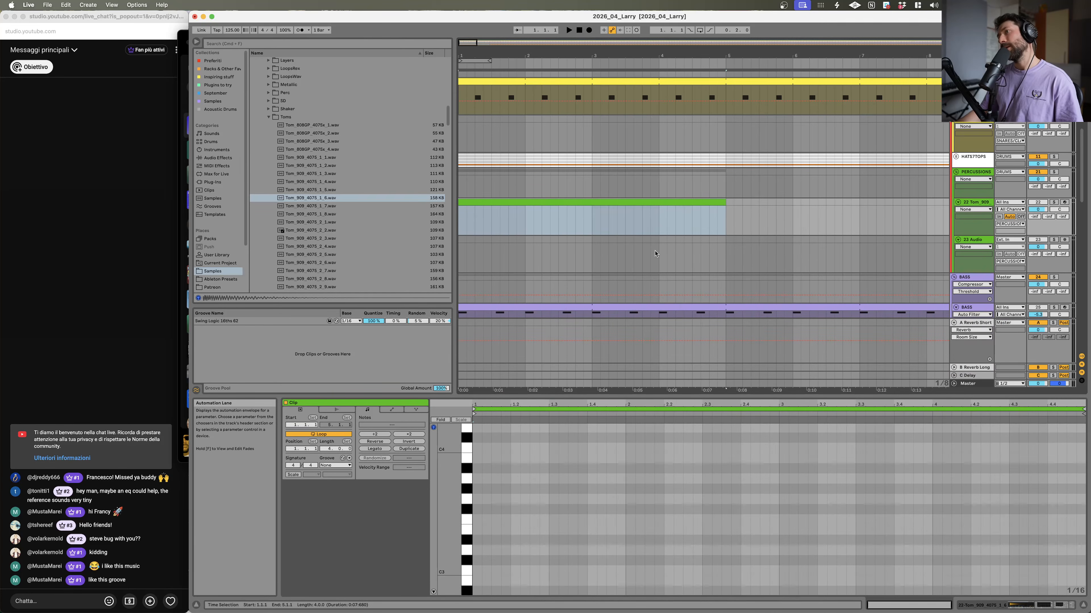
key("space")
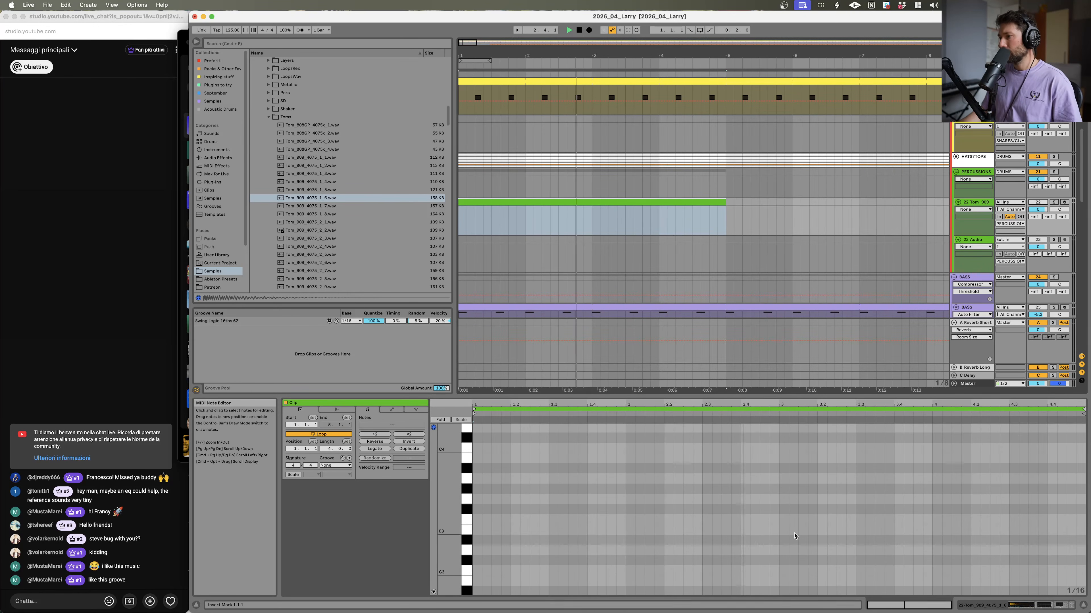
scroll(768, 537, "down", 2)
scroll(795, 536, "down", 1)
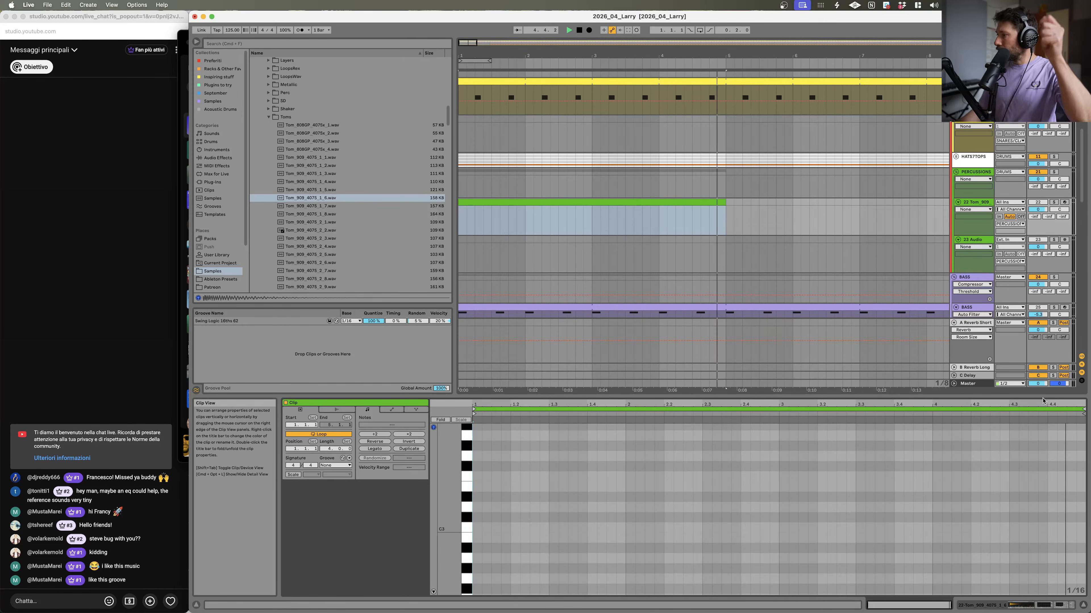
Step: Draw a short C3 tom note near the end of the clip's fourth bar
left_click(1011, 525)
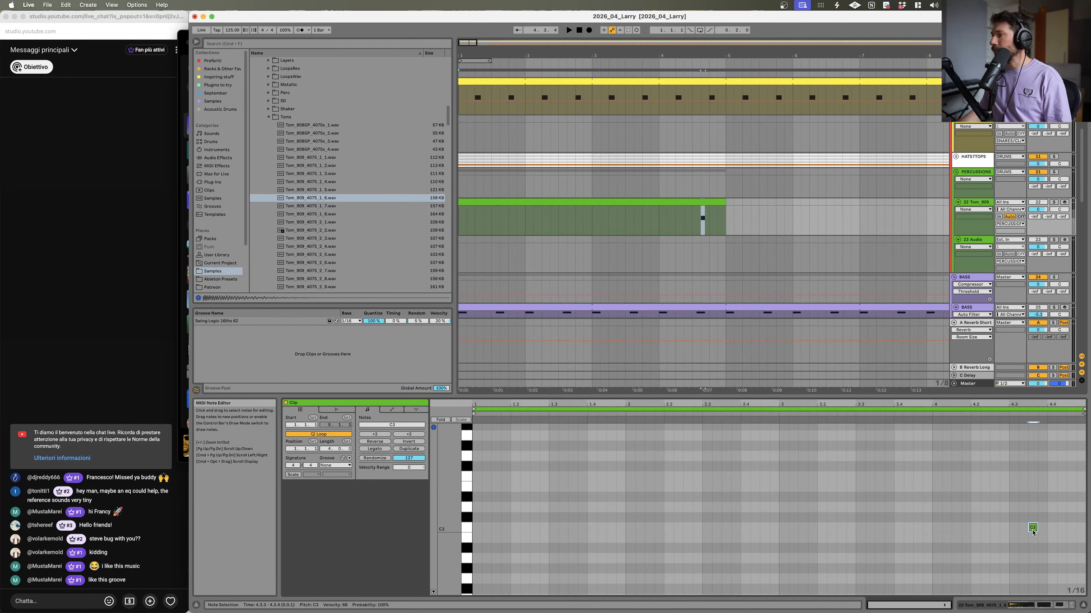
double_click(1034, 528)
left_click_drag(1037, 528, 1046, 529)
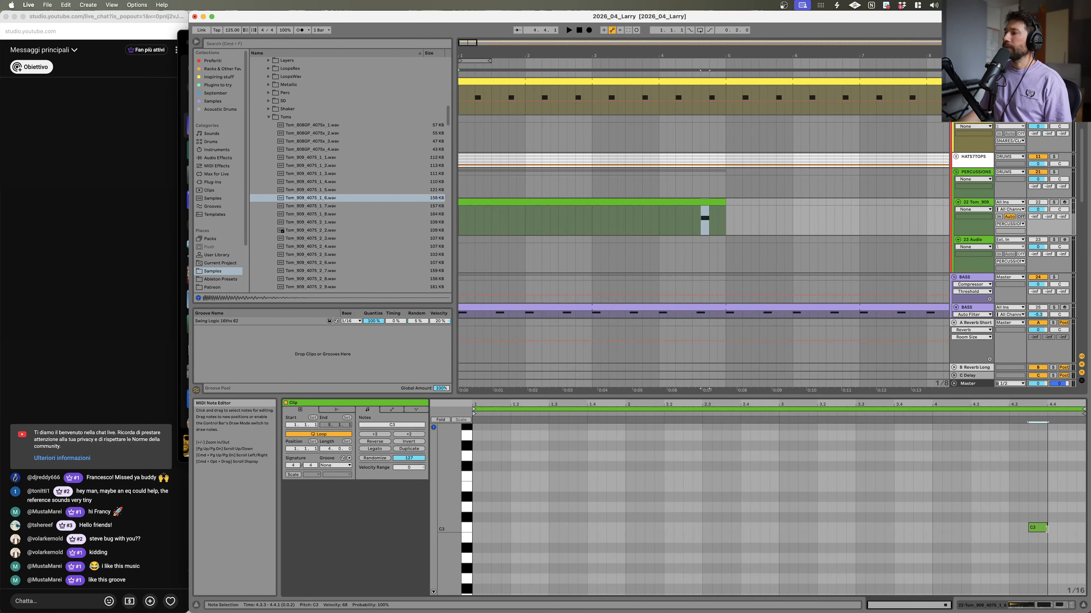
Step: Solo the tom track and play the section around the tom hit to audition it
left_click(1053, 202)
key("space")
left_click(698, 220)
key("space")
key("space")
key("space")
left_click(692, 222)
key("space")
key("space")
left_click_drag(1038, 210, 1038, 208)
left_click(1053, 202)
key("space")
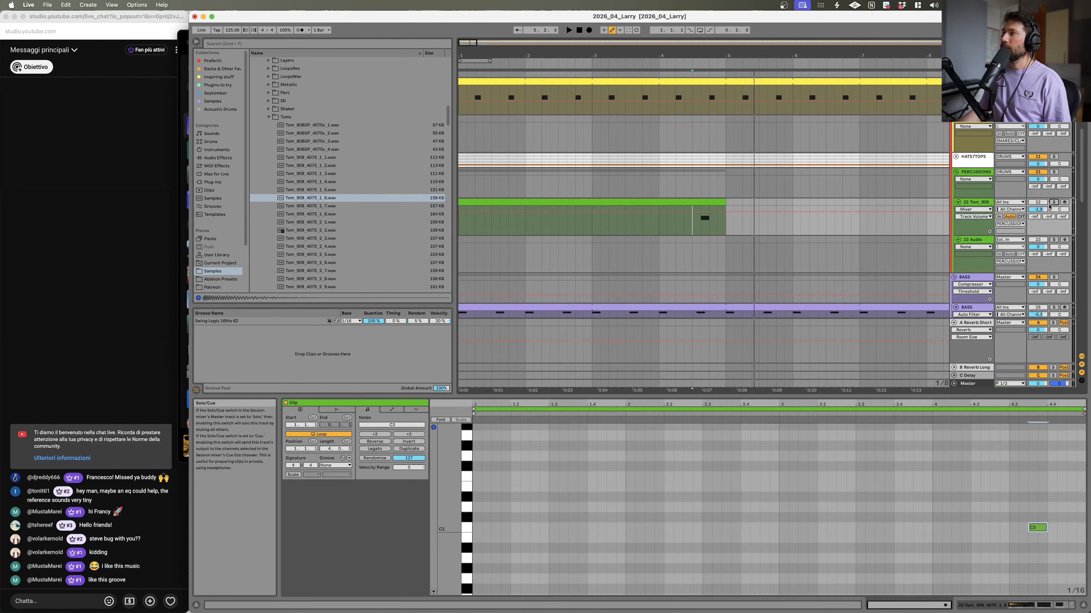
key("space")
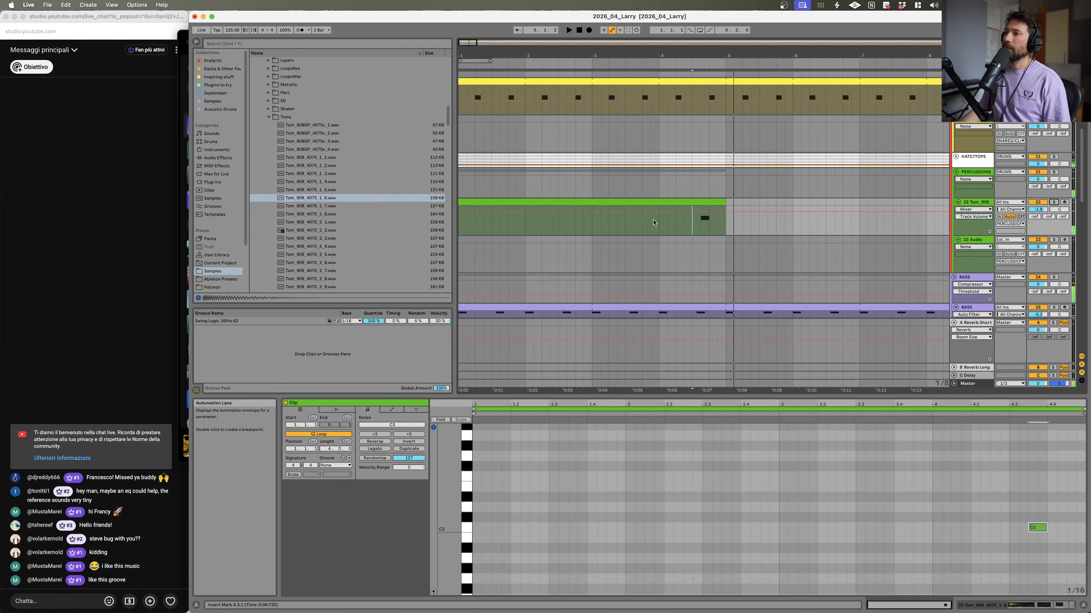
Step: Solo the Larry de Kat reference track and play it, zooming into the timeline to compare
scroll(752, 213, "up", 5)
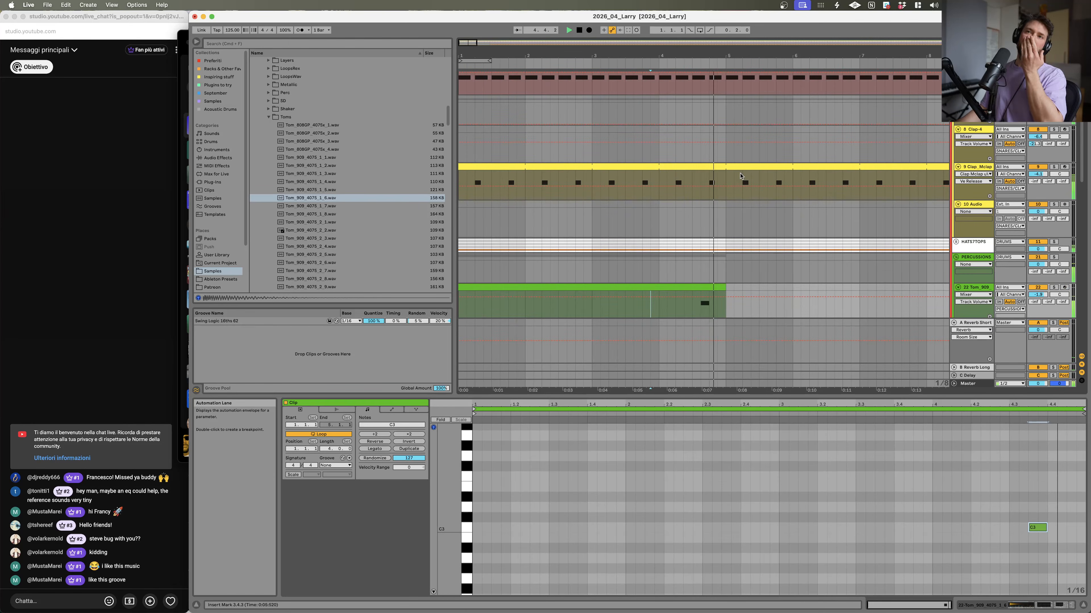
scroll(831, 211, "up", 5)
key("space")
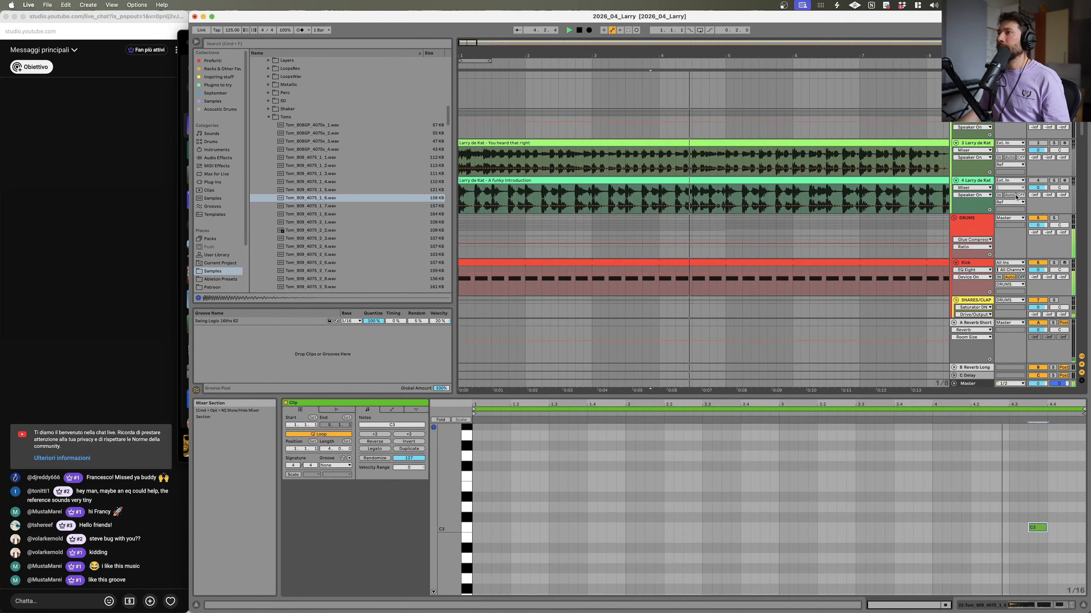
key("space")
left_click(1054, 180)
key("space")
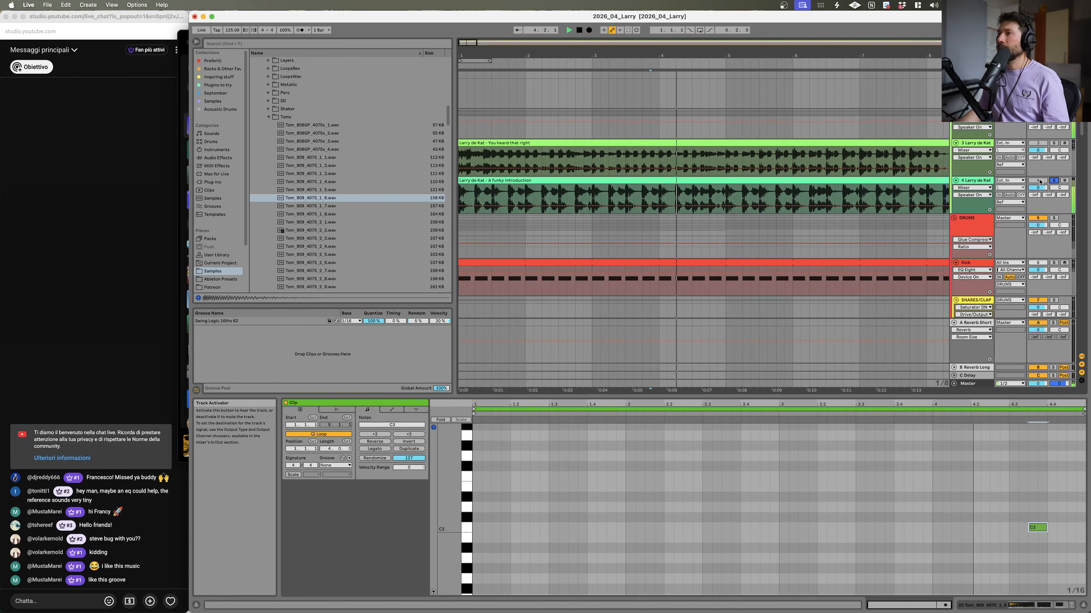
left_click_drag(719, 56, 750, 111)
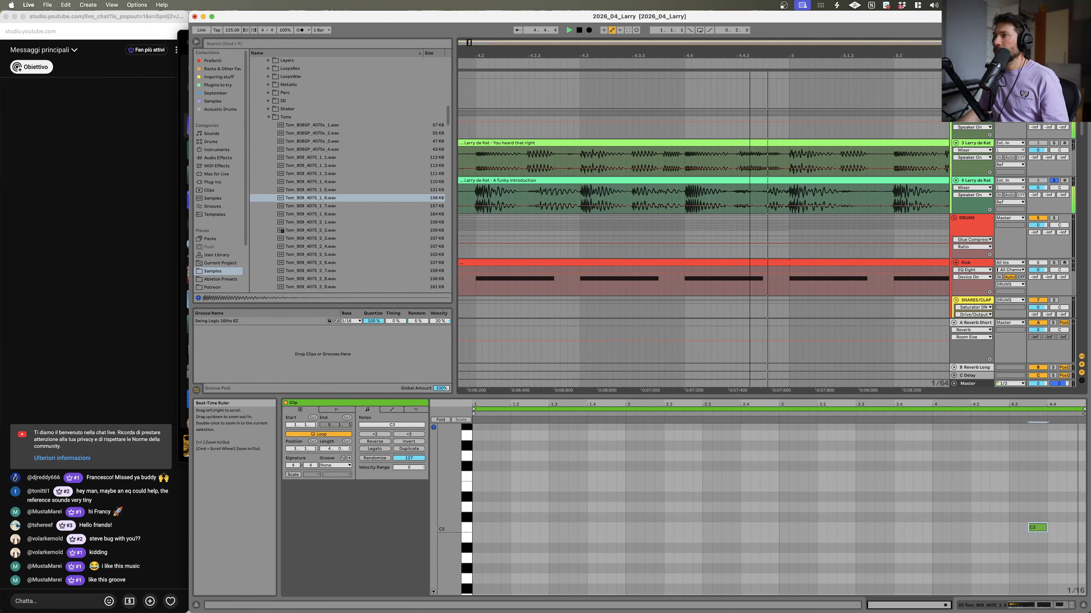
left_click_drag(722, 49, 718, 8)
scroll(731, 191, "down", 15)
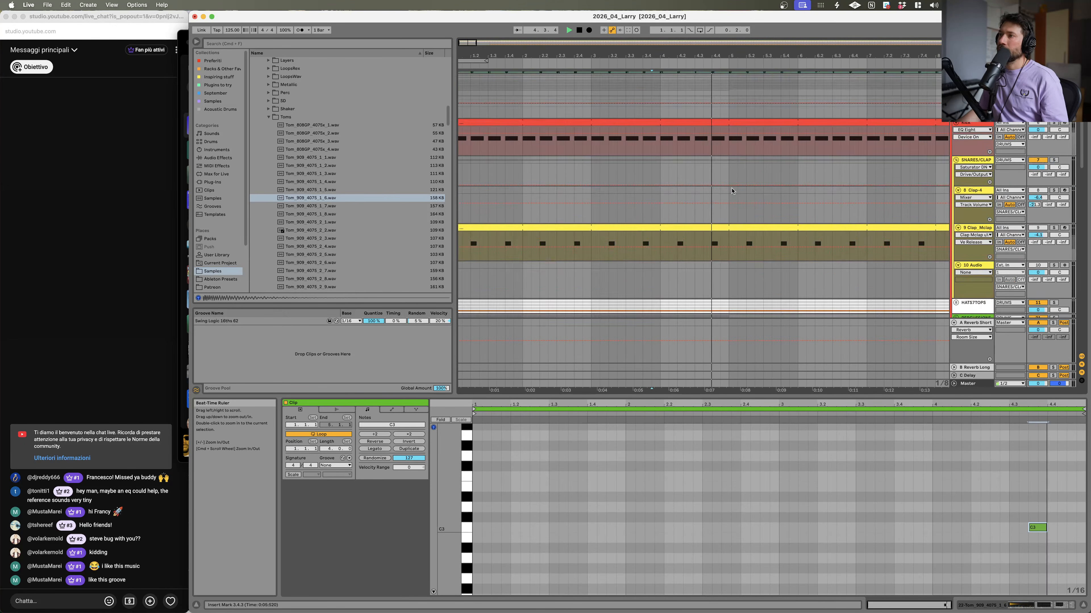
scroll(731, 192, "down", 3)
scroll(731, 191, "up", 8)
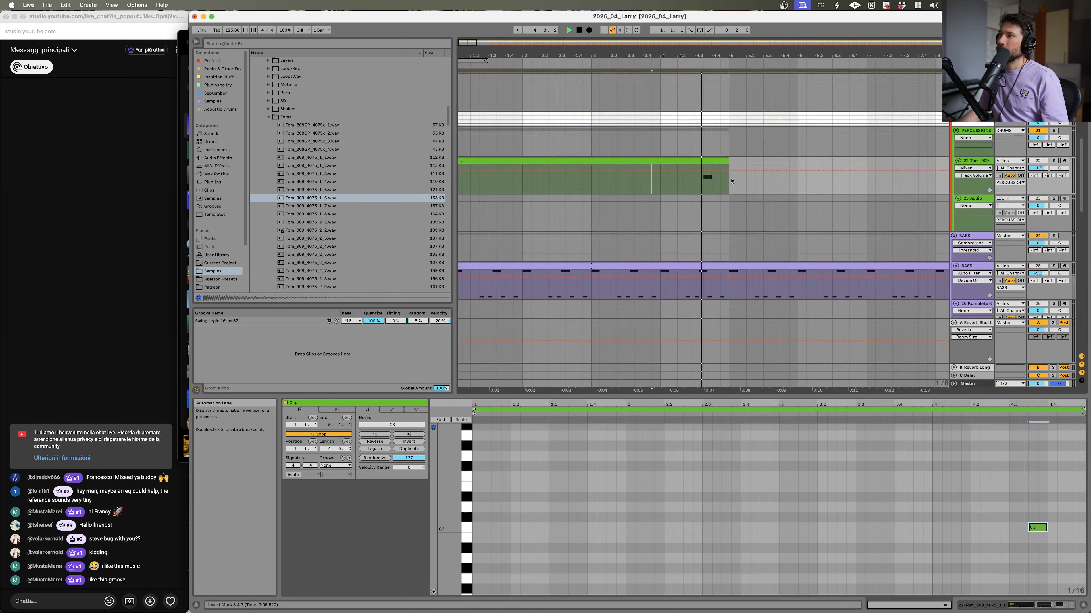
Step: Solo the tom track and move its tom note down to a lower pitch in the clip
left_click(1053, 161)
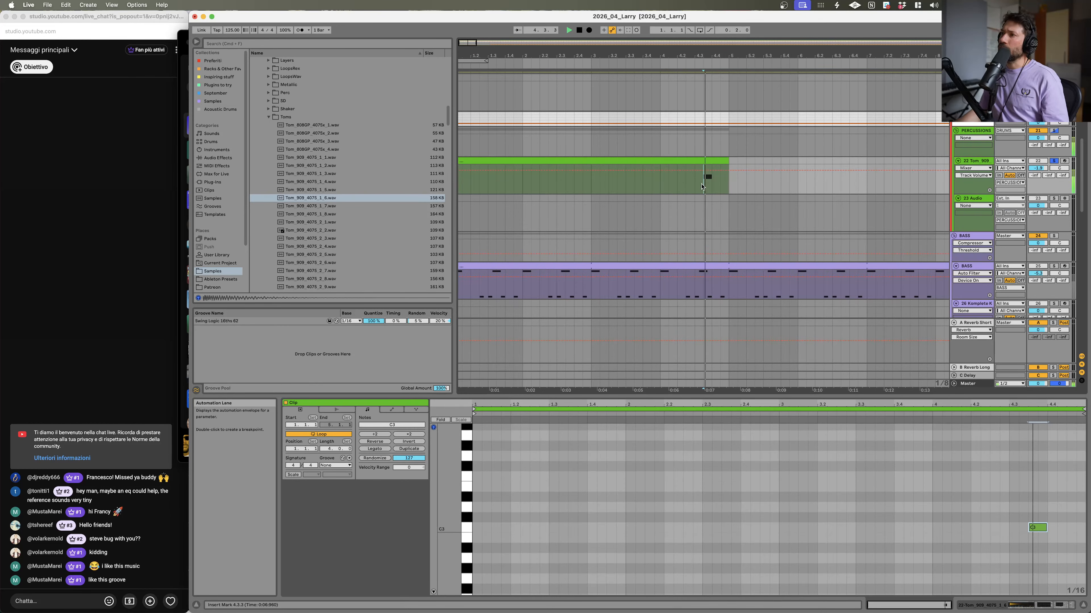
left_click(975, 162)
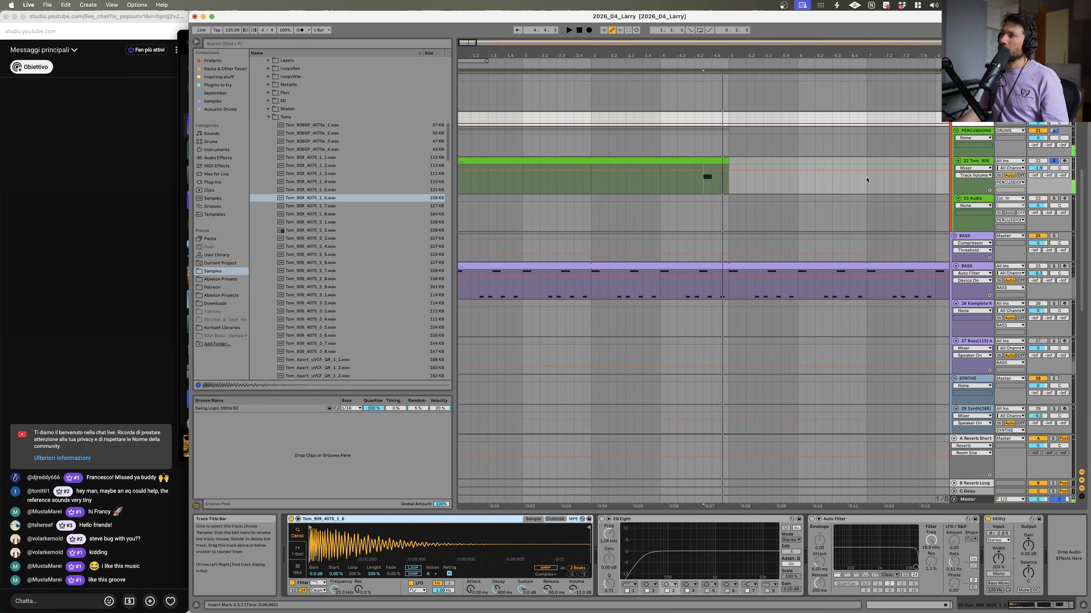
double_click(626, 168)
left_click_drag(1029, 486, 1050, 548)
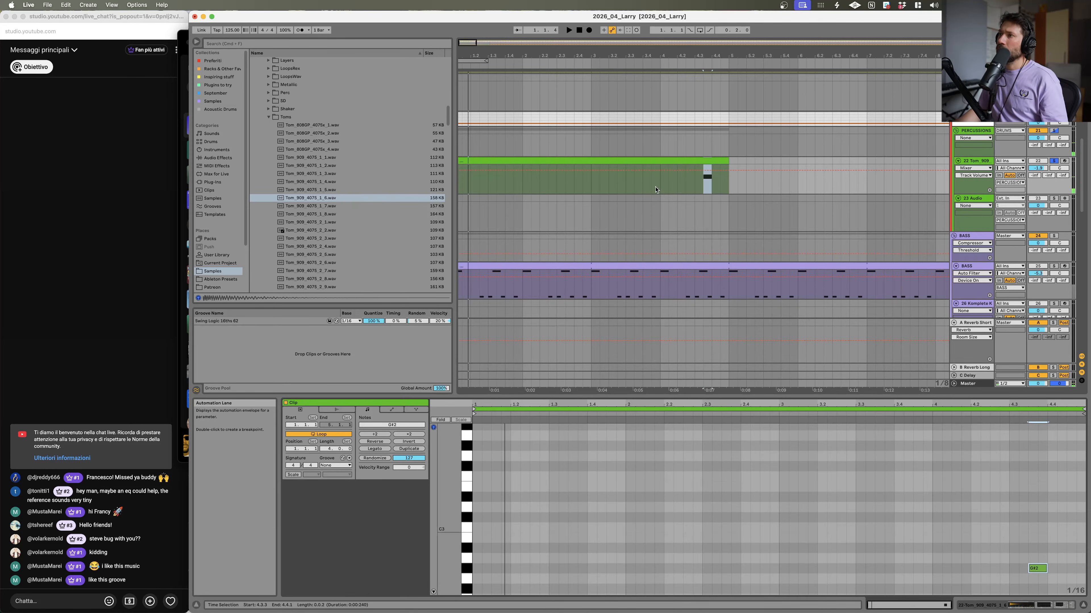
left_click(692, 191)
key("space")
key("shift+Tab")
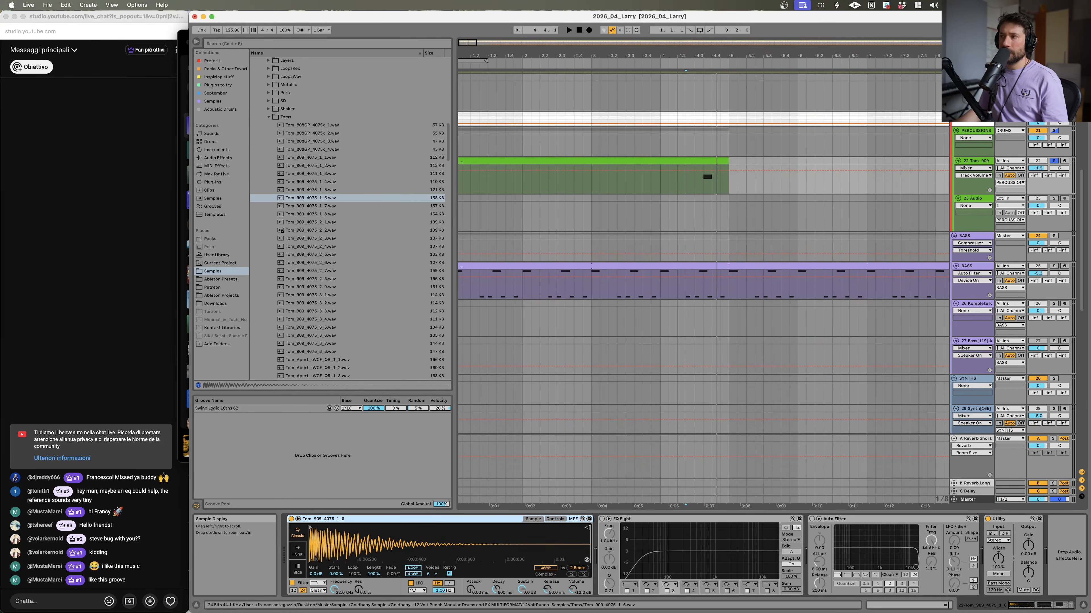
Step: Lower the Simpler's sustain for the tom sample and play the loop to listen
left_click_drag(522, 589, 522, 612)
key("space")
key("space")
key("space")
Step: Adjust the tom note's pitch in the note editor while auditioning the loop
double_click(725, 168)
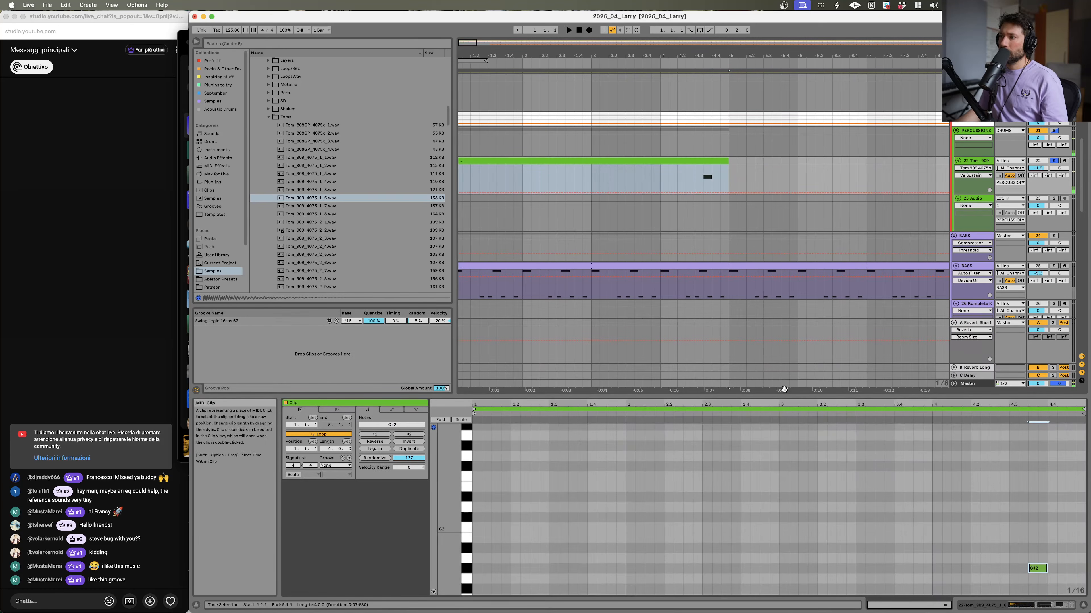
left_click(1045, 568)
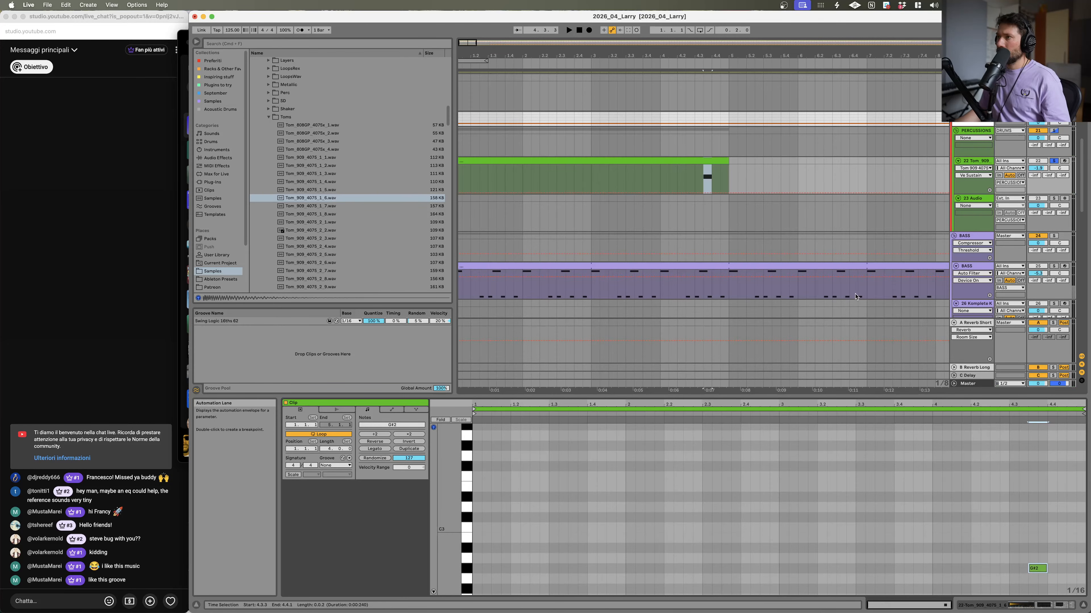
key("space")
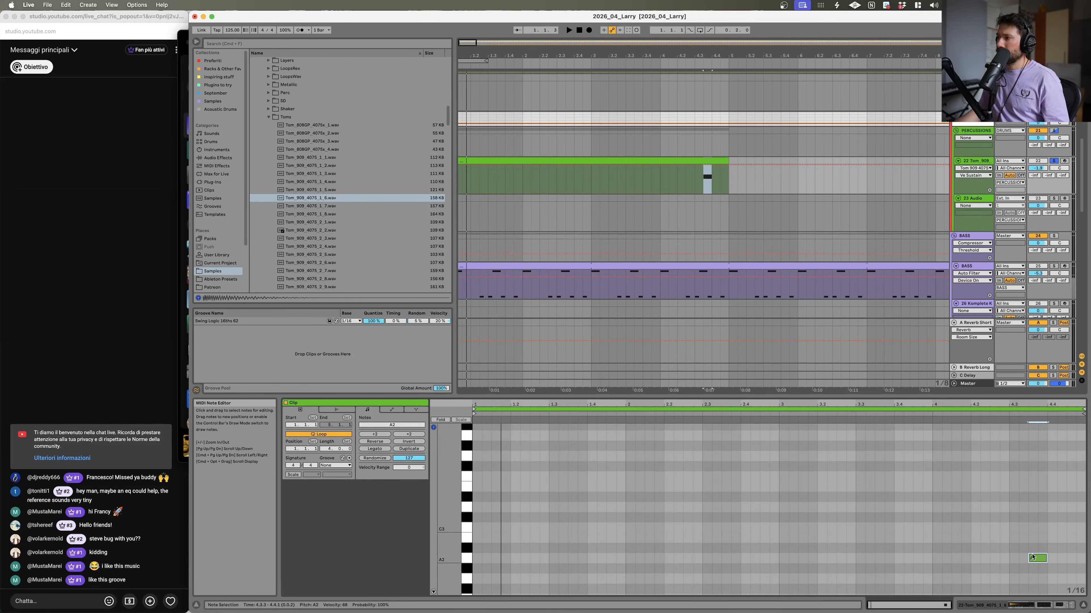
left_click_drag(1040, 558, 1042, 569)
key("space")
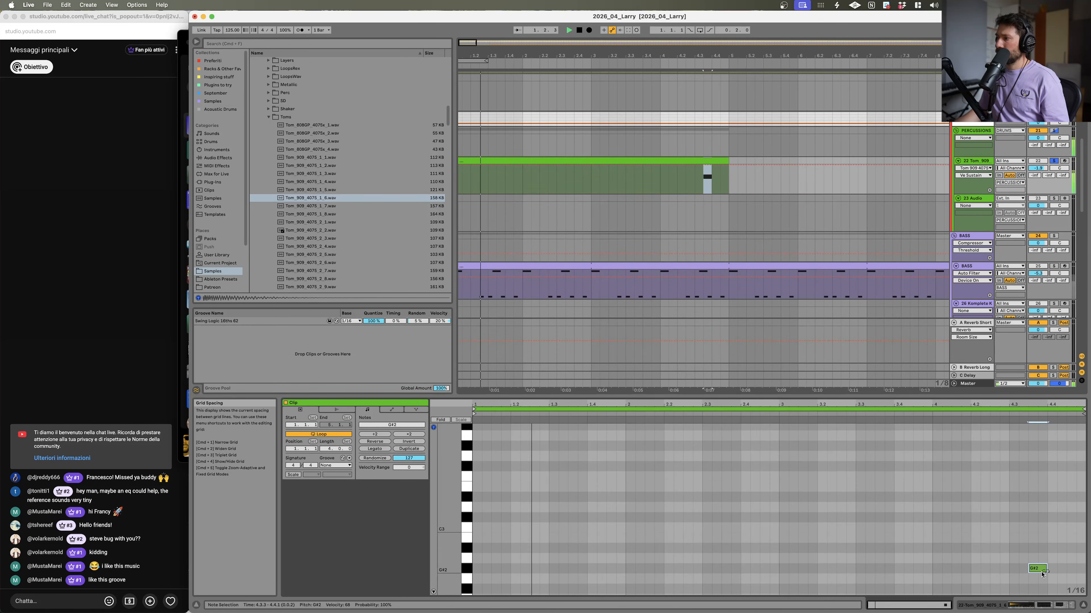
key("space")
Step: Unsolo the tom track and play the full mix to hear the tom in context
left_click(1008, 451)
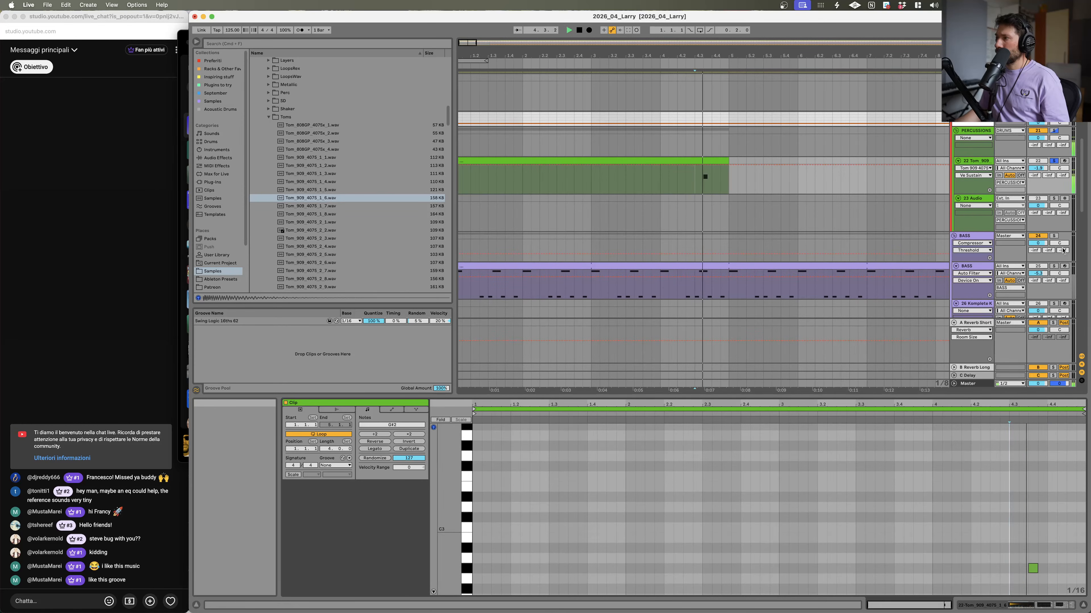
left_click(985, 165)
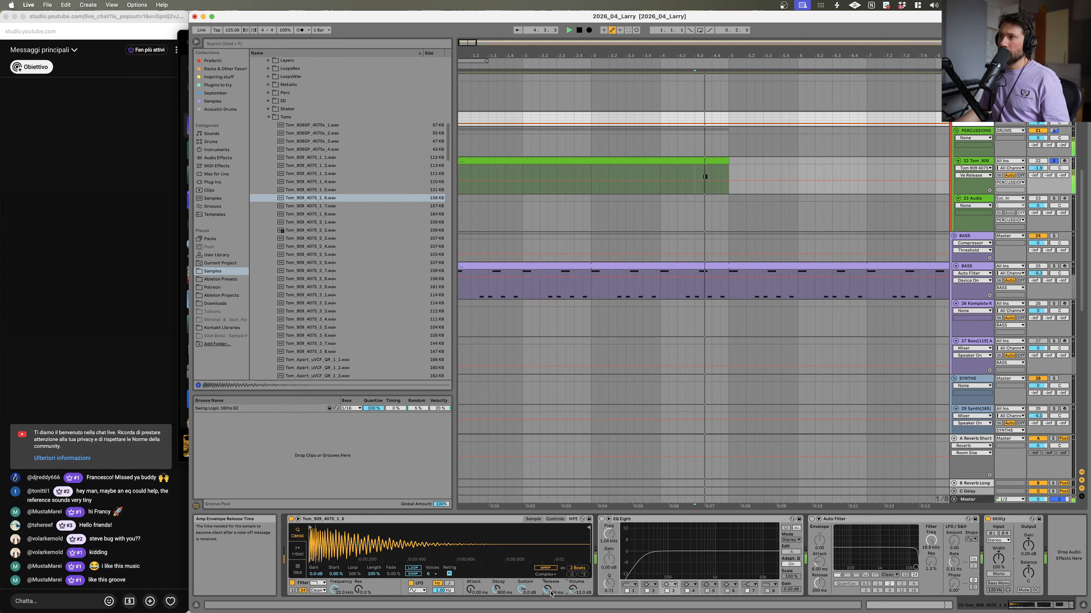
left_click(1052, 161)
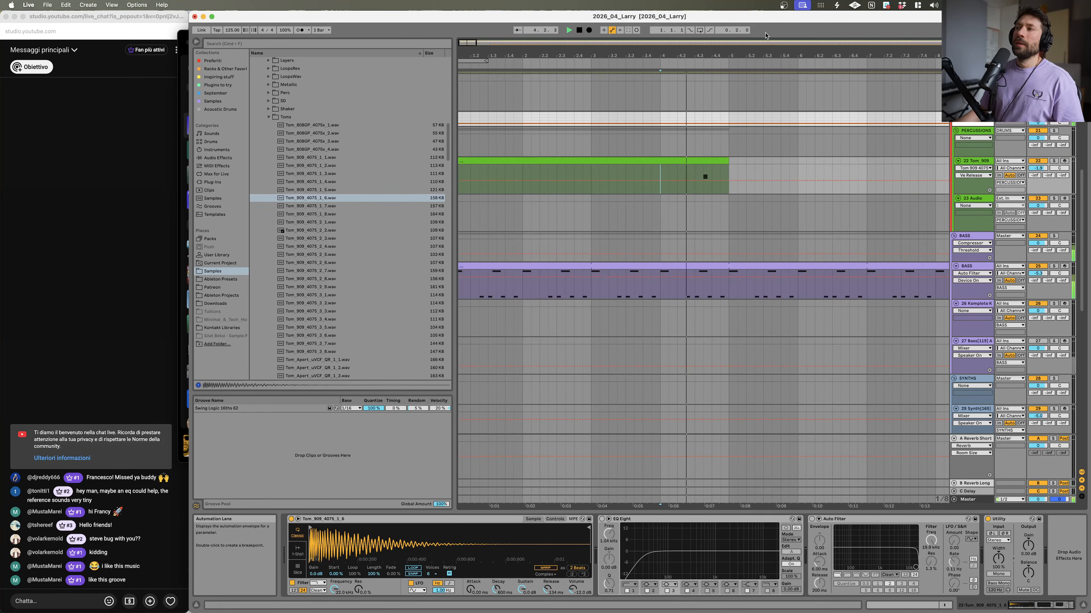
key("space")
key("space")
Step: Compare the reference track and the tom track by soloing each in turn and playing them
scroll(712, 185, "up", 5)
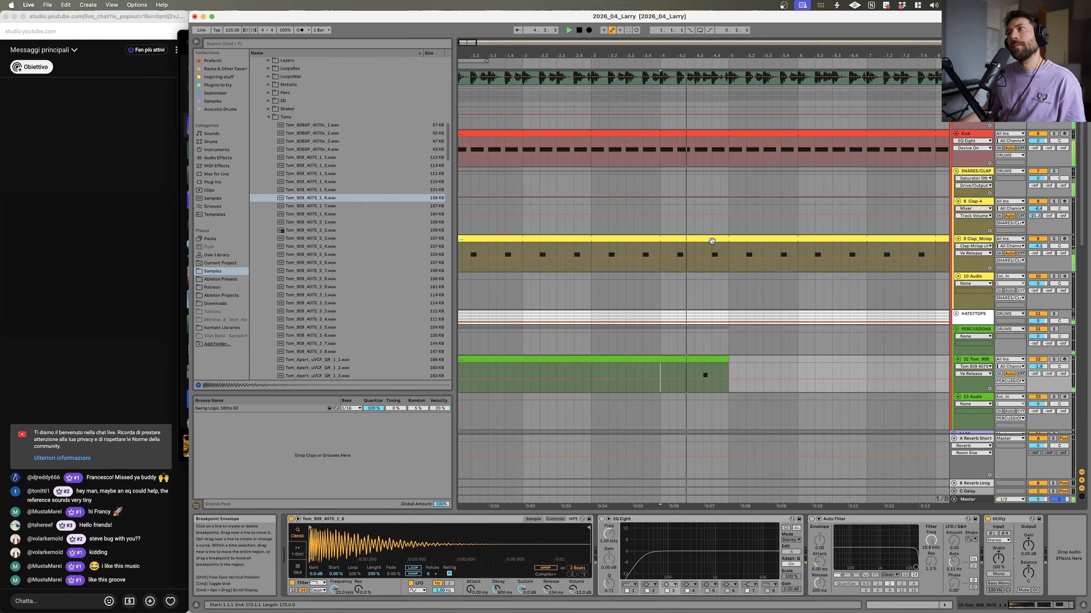
scroll(706, 373, "up", 3)
left_click_drag(709, 47, 708, 97)
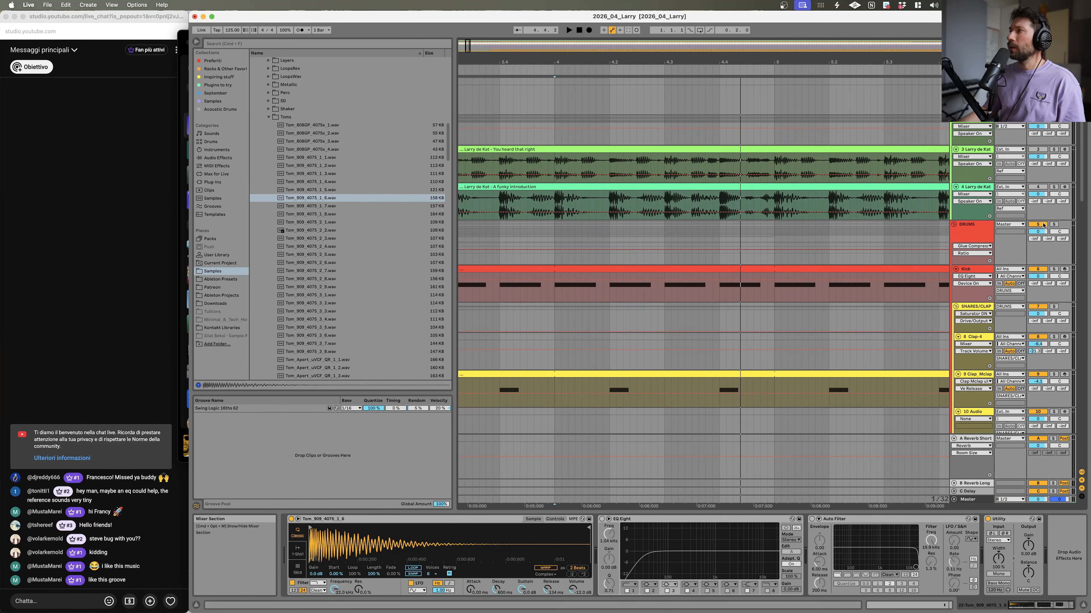
left_click(1053, 186)
key("space")
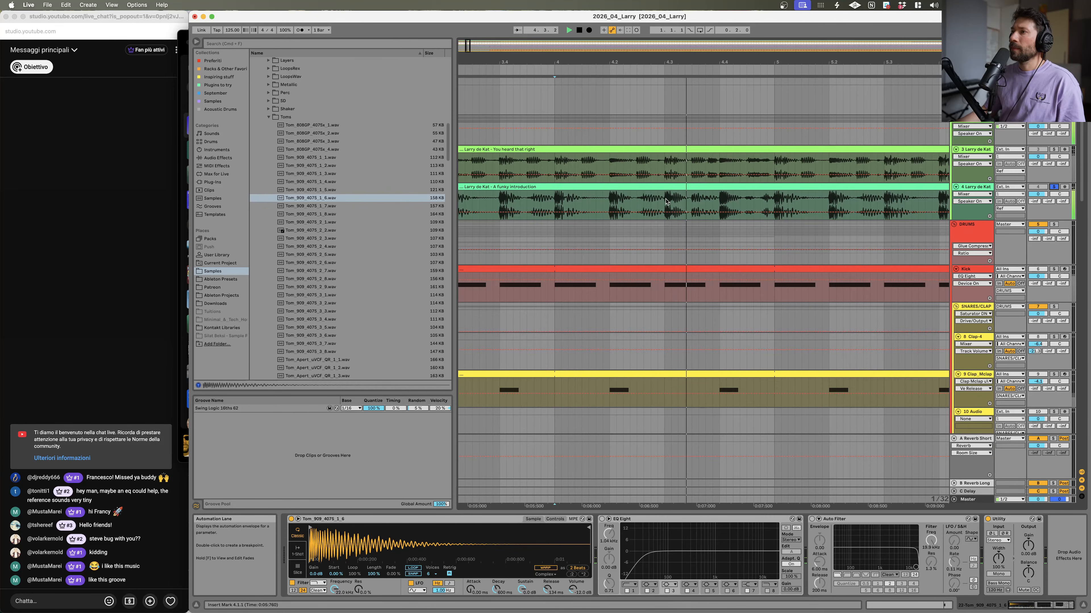
scroll(674, 206, "down", 6)
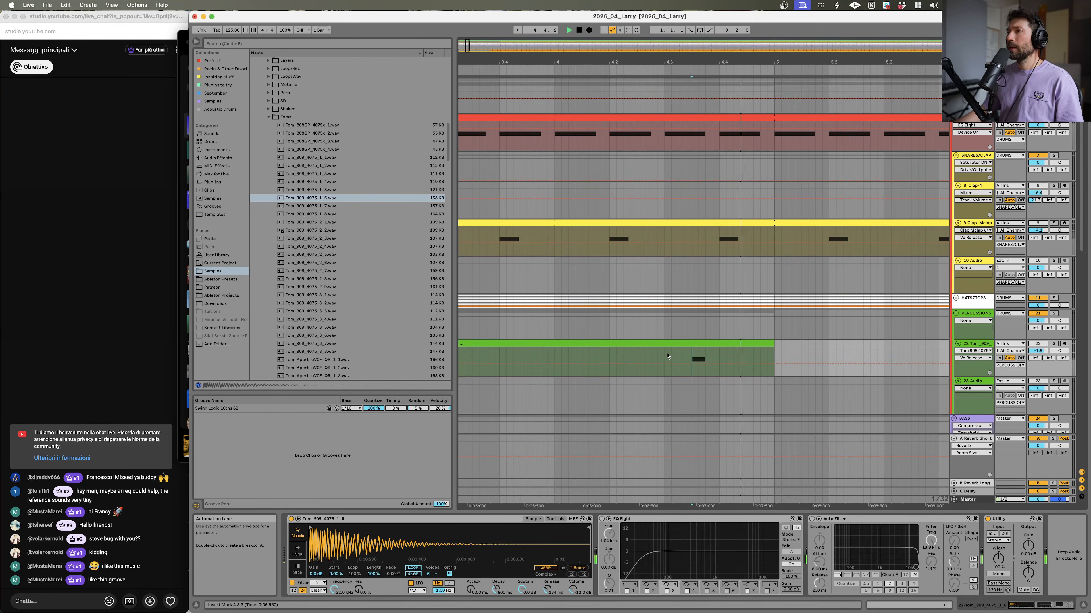
left_click(1054, 344)
key("space")
key("space")
key("space")
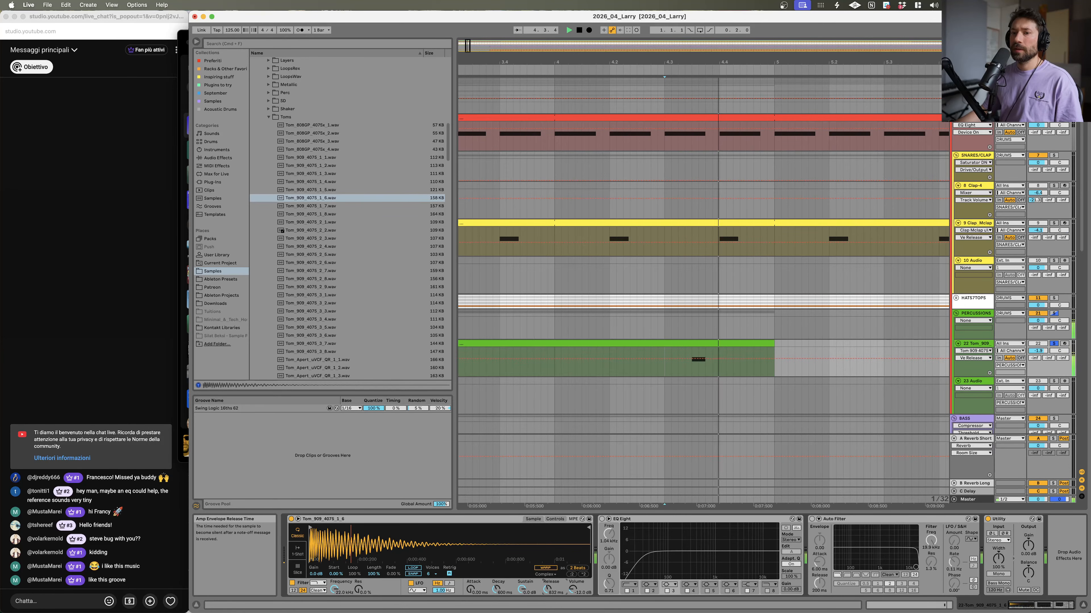
Step: Preview the Tom_909_4075 samples in the Toms folder of the browser
left_click(307, 215)
left_click(310, 247)
left_click(311, 222)
left_click(311, 214)
left_click(313, 206)
left_click(314, 214)
left_click(316, 198)
left_click(319, 207)
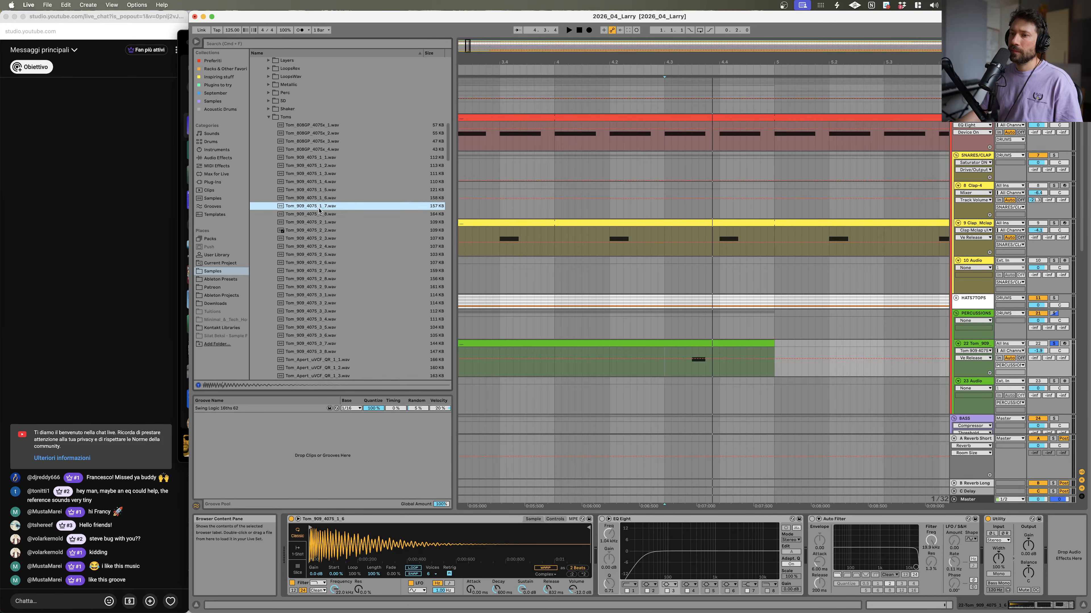
left_click(315, 214)
left_click(316, 231)
left_click(310, 303)
left_click(308, 343)
scroll(308, 350, "down", 1)
scroll(308, 350, "down", 2)
left_click(310, 318)
left_click(314, 343)
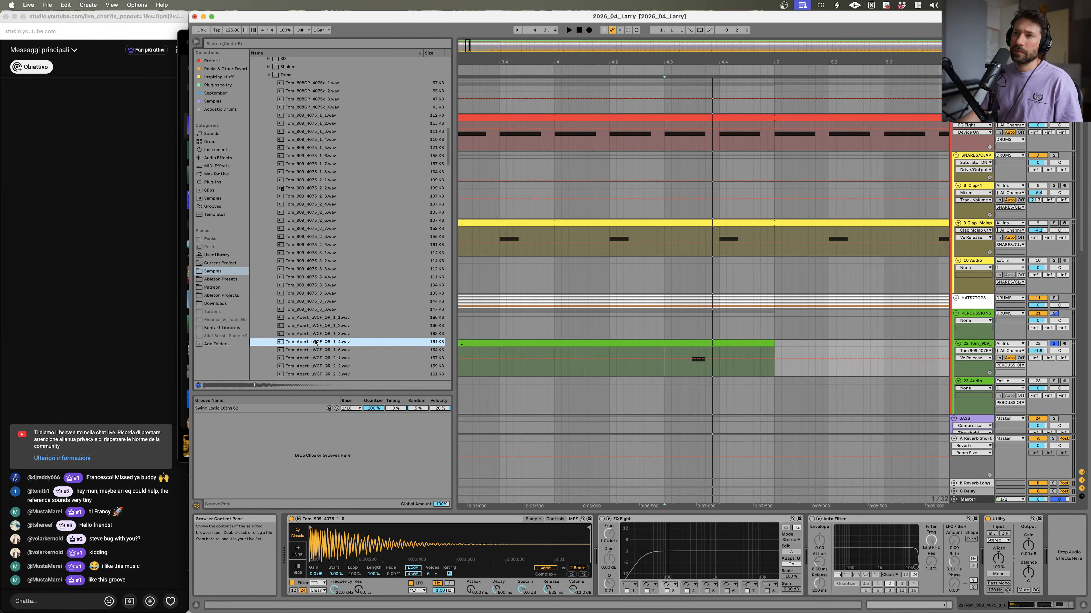
Step: Scroll further through the Toms folder previewing the Tom_Apert, Tom_QR and Tom_Z3000 samples
scroll(316, 342, "down", 8)
left_click(317, 321)
left_click(324, 239)
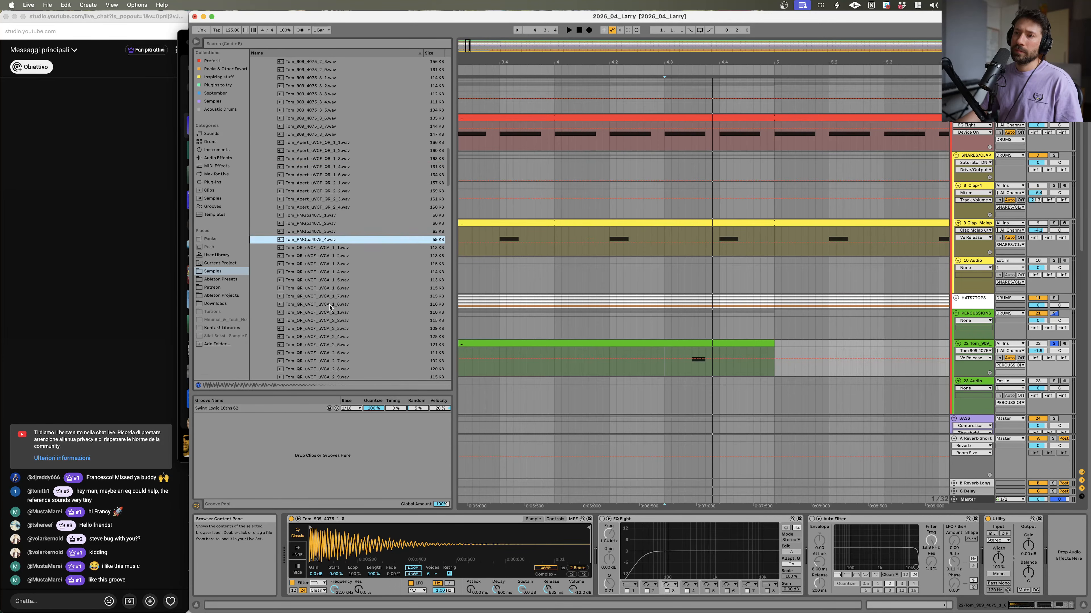
scroll(330, 308, "down", 5)
left_click(329, 316)
scroll(328, 317, "down", 7)
left_click(325, 330)
scroll(324, 329, "down", 5)
left_click(324, 313)
scroll(325, 316, "down", 5)
left_click(324, 337)
scroll(324, 338, "down", 5)
left_click(323, 343)
left_click(325, 319)
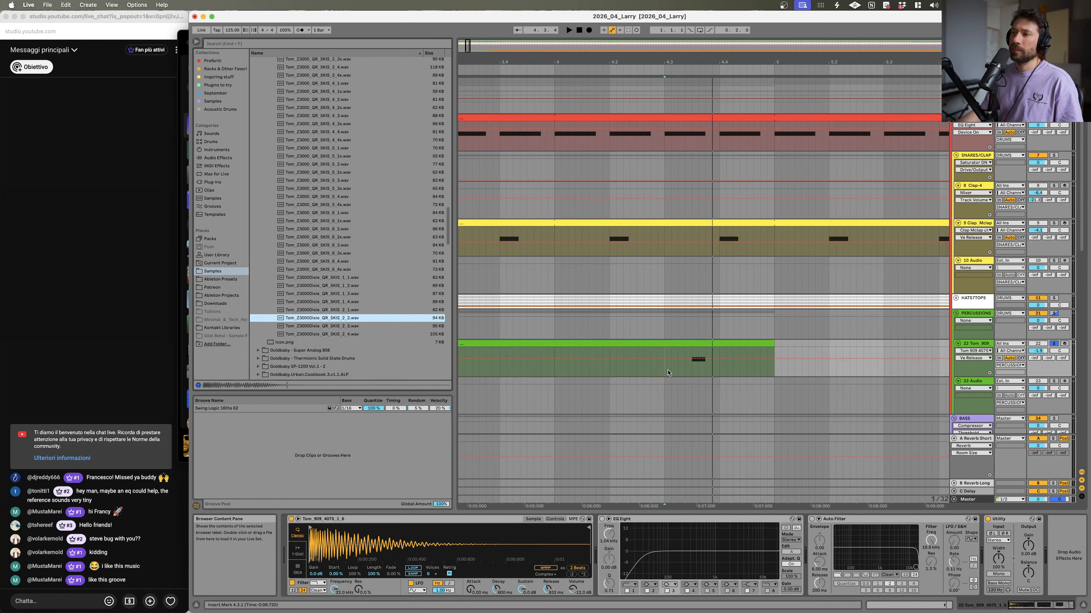
Step: Select the bass clip around bar 4 and play it to listen
key("space")
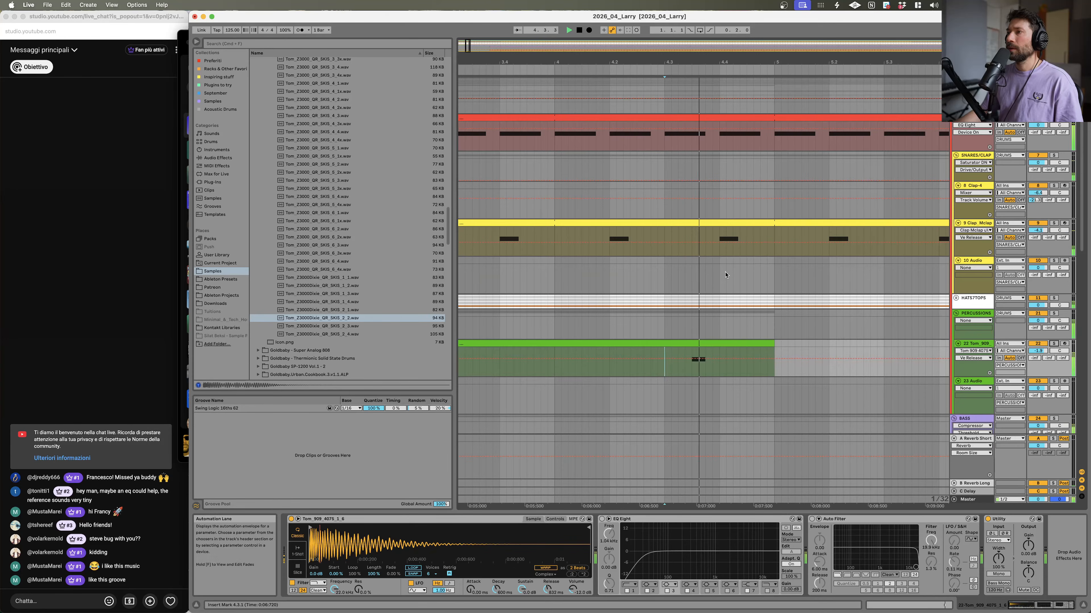
scroll(723, 302, "up", 5)
scroll(704, 258, "down", 15)
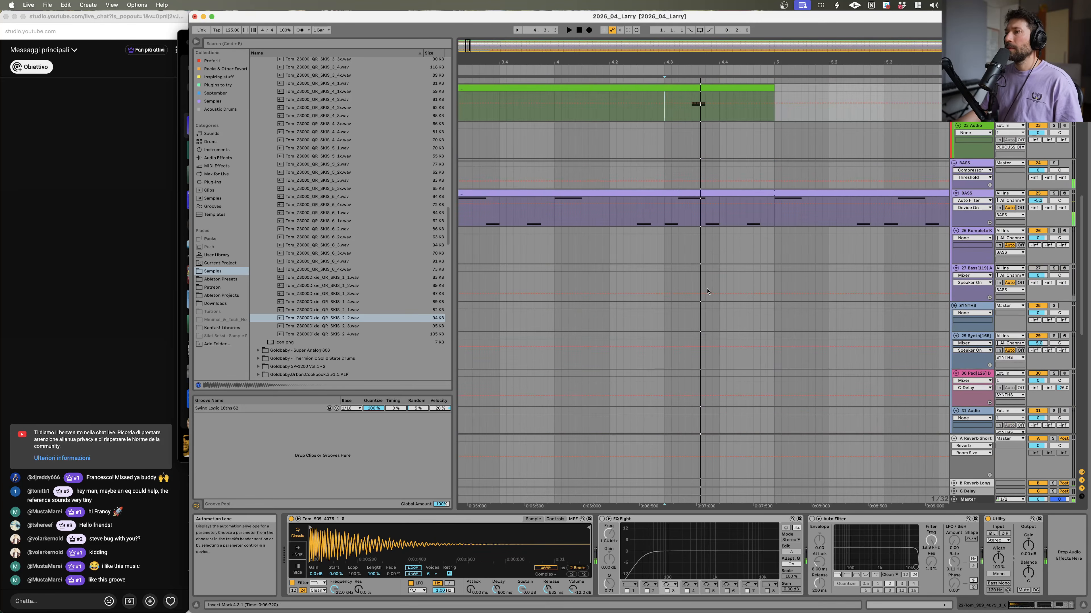
left_click(677, 215)
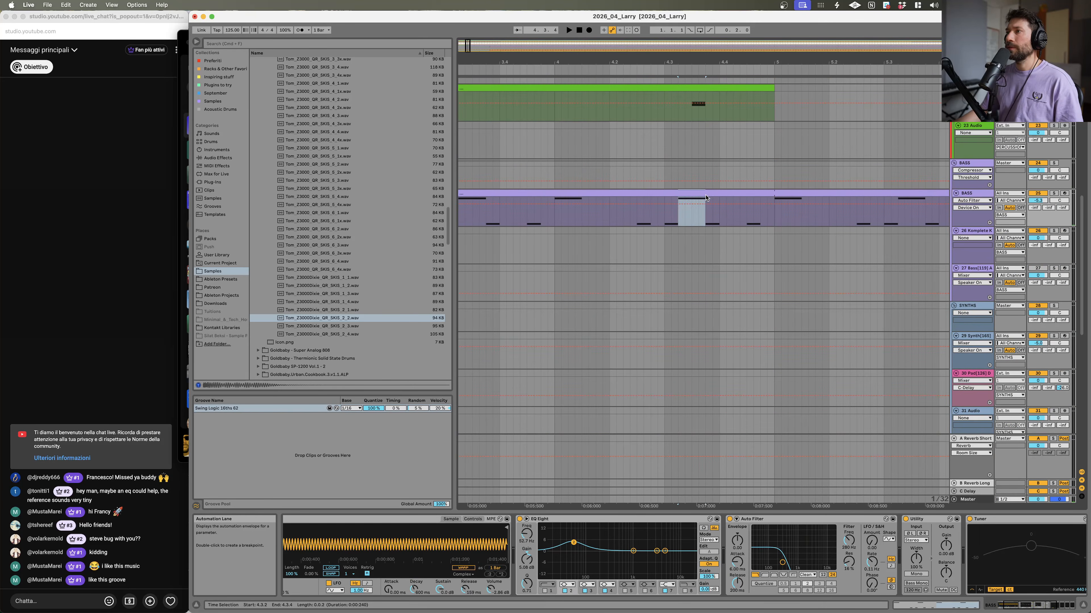
left_click(664, 209)
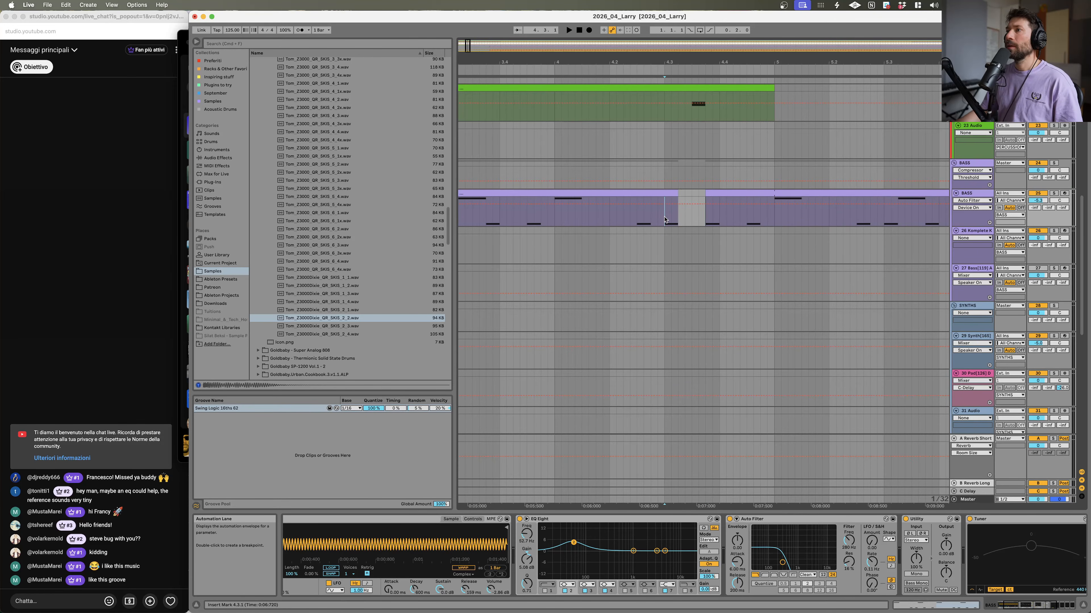
key("space")
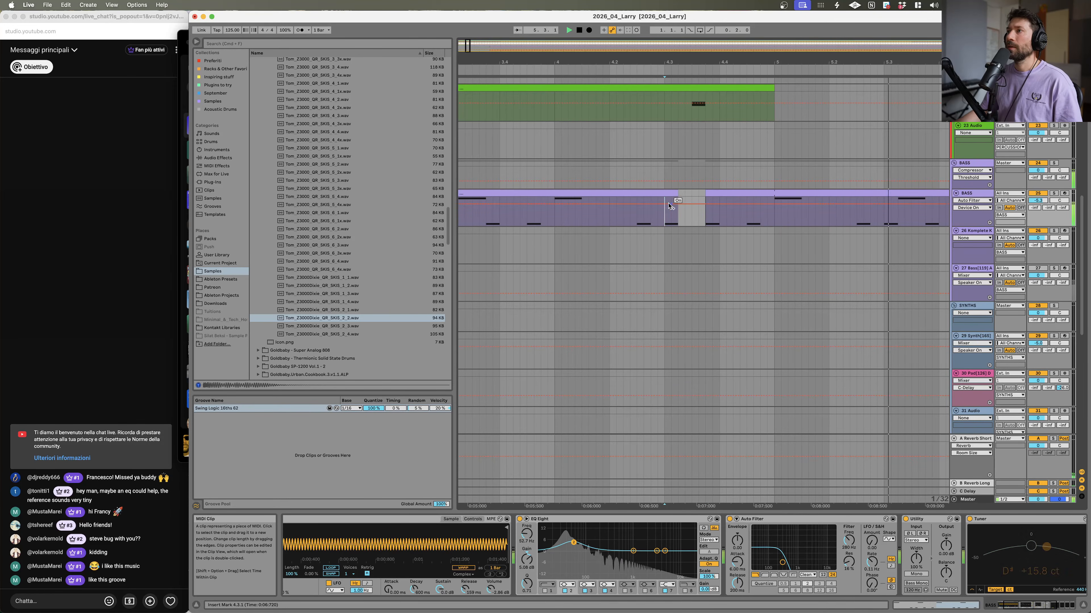
Step: Open the bass clip and delete its last high note in the second bar, then play from the start
left_click(744, 192)
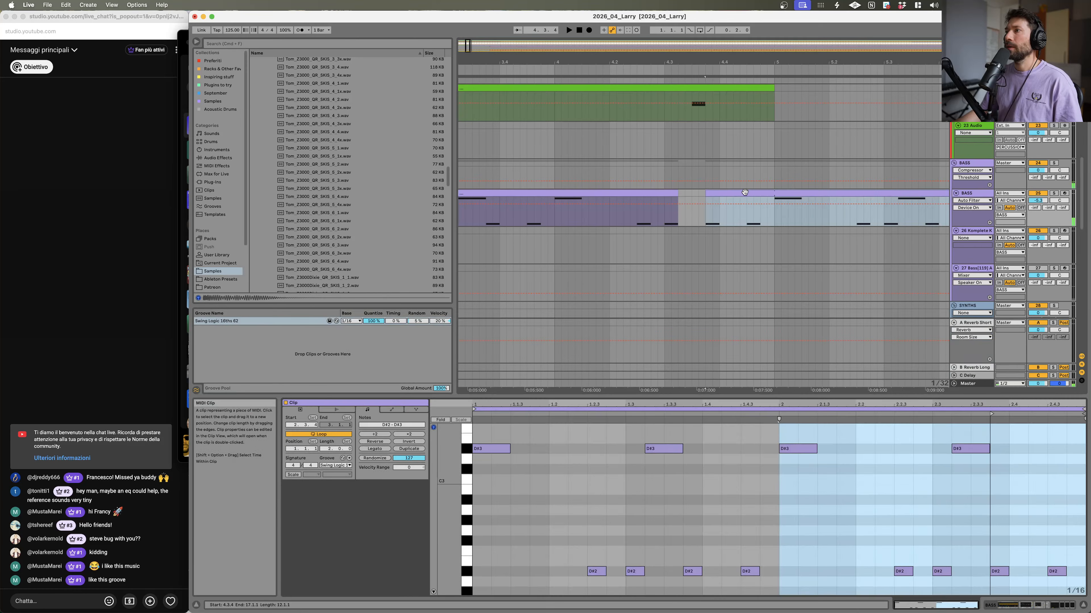
double_click(970, 455)
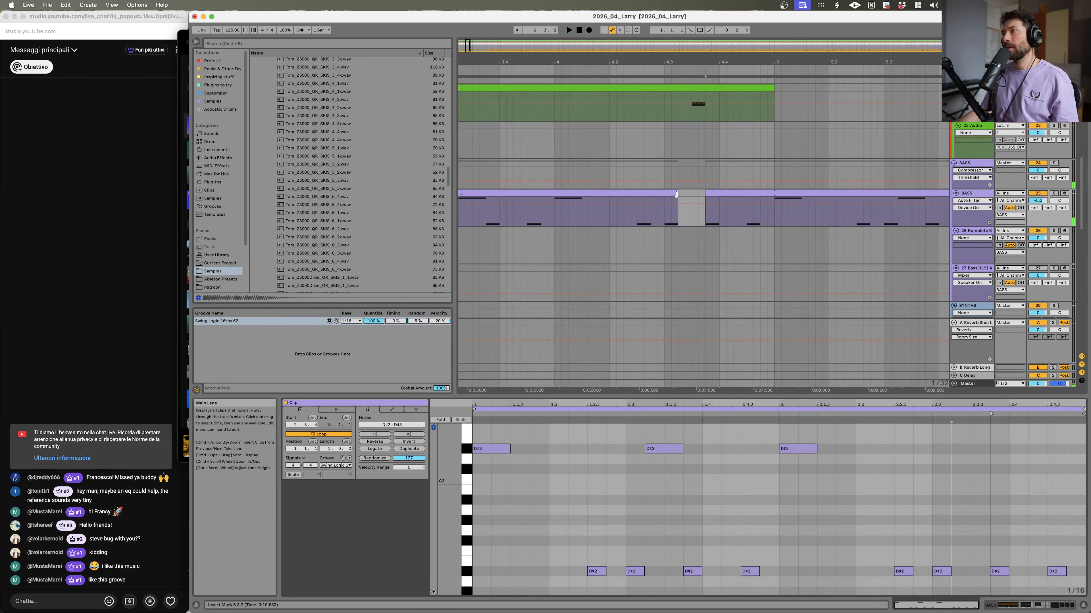
left_click_drag(702, 63, 603, 80)
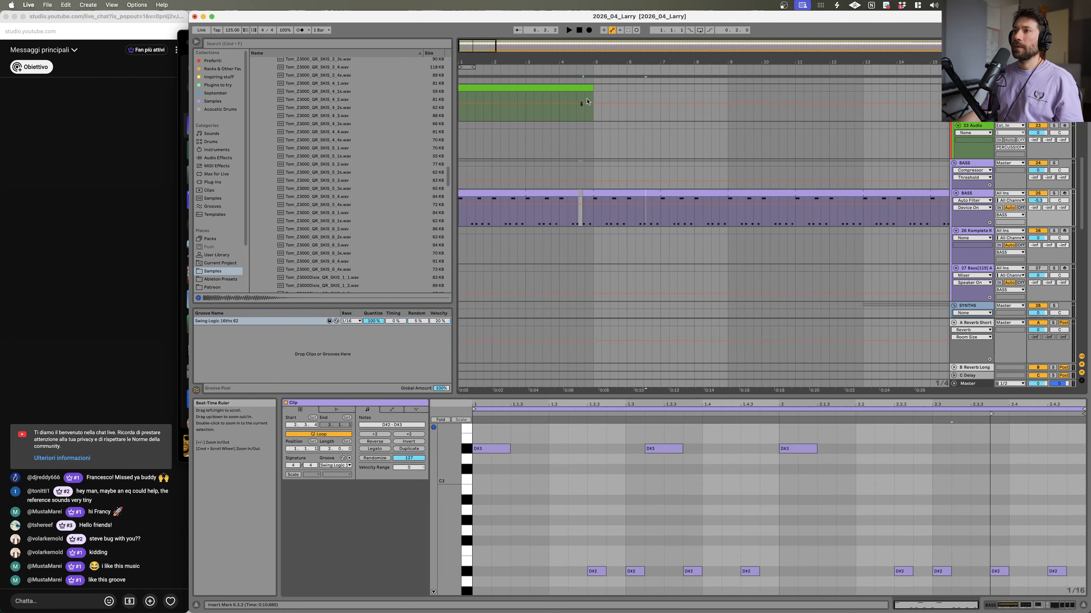
left_click(585, 192)
key("space")
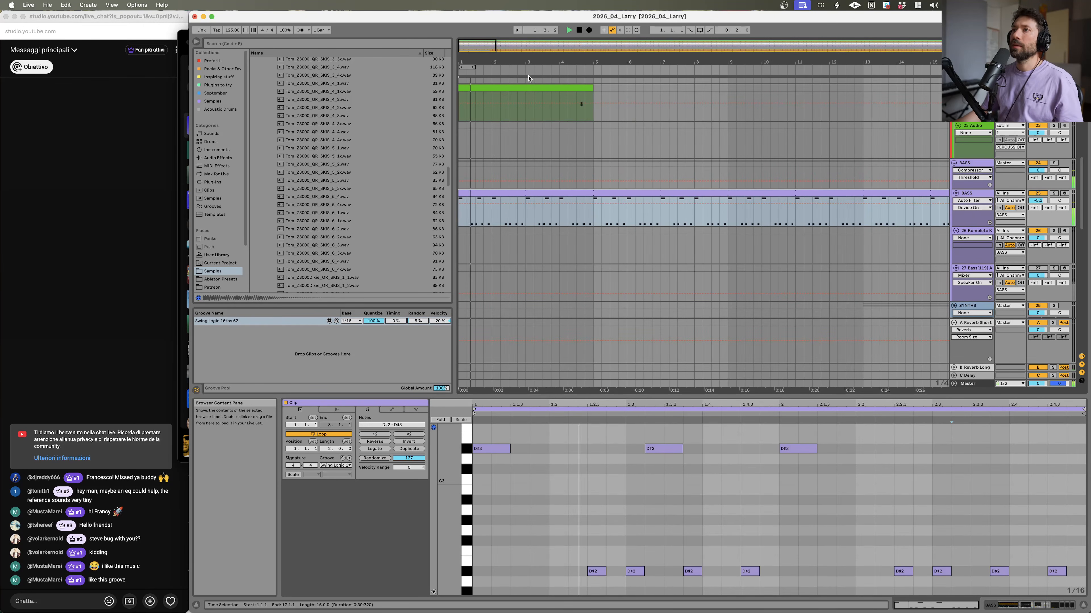
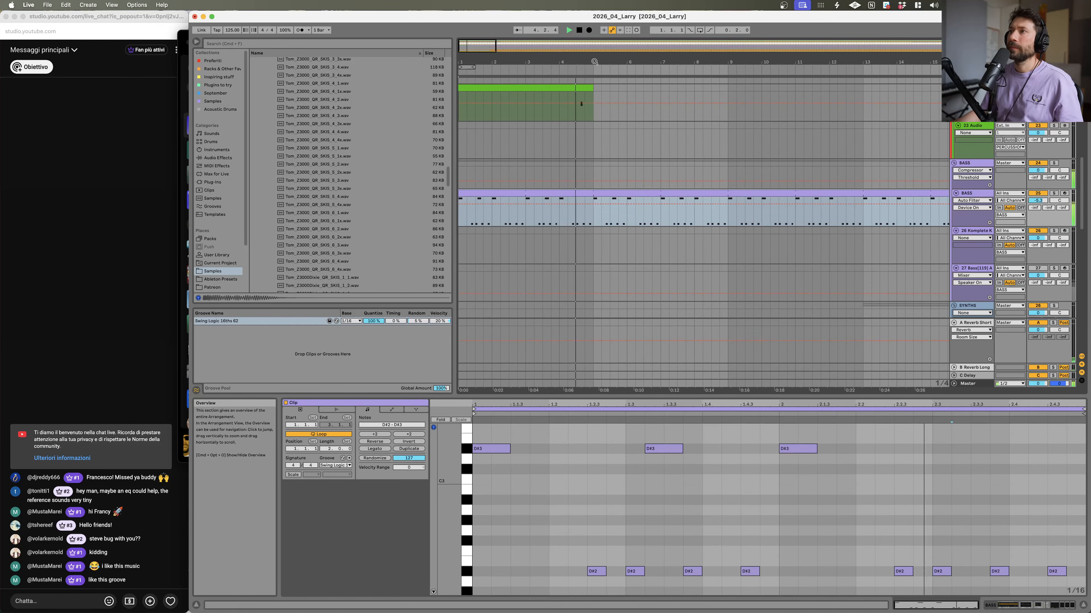
Step: Zoom into the tom clip near bar 4, select its tom note and play it repeatedly while opening the track's devices
mouse_move(592, 62)
left_mouse_down()
mouse_move(603, 99)
mouse_move(687, 96)
left_mouse_up()
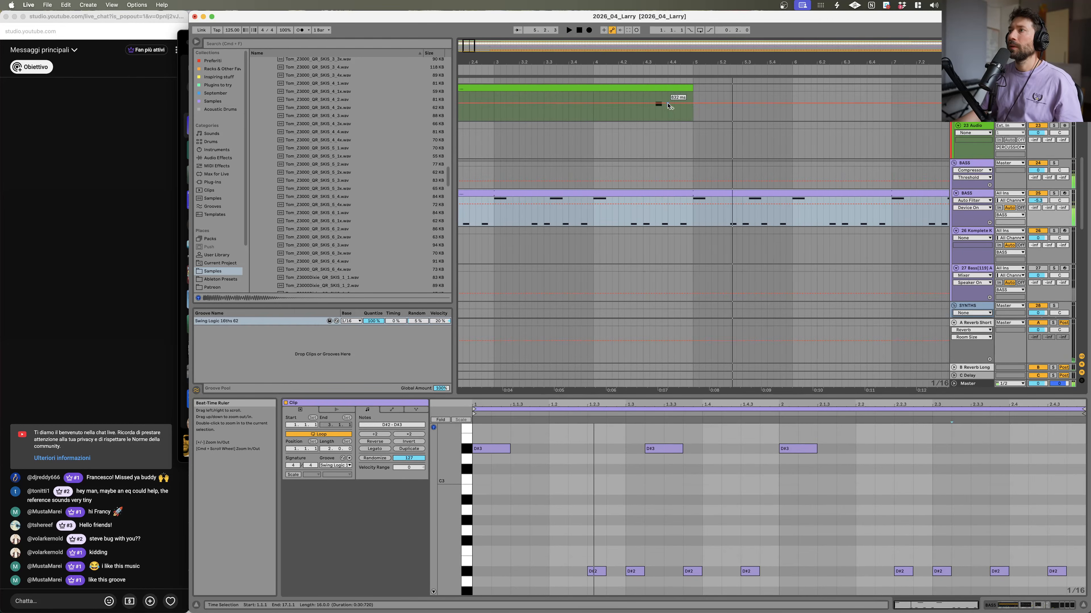
left_click(656, 104)
key("space")
key("space")
key("space")
Step: Fine-tune the tom track's EQ Eight bands slightly while looping playback
key("space")
key("space")
key("space")
left_click(1031, 605)
key("space")
left_click(602, 519)
key("space")
left_click_drag(643, 557, 647, 560)
key("space")
key("space")
key("space")
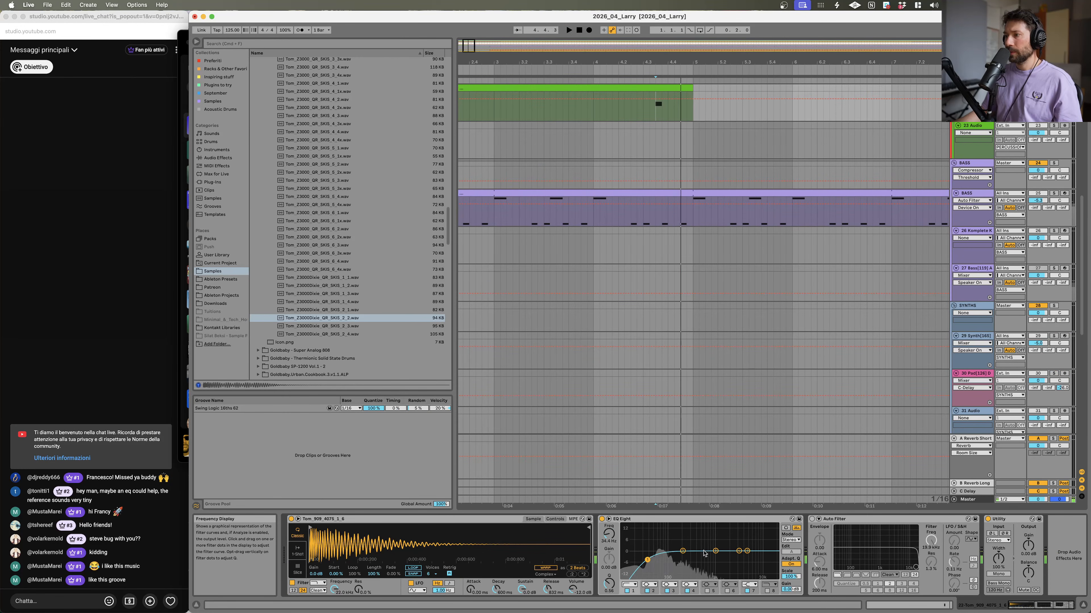
key("space")
left_click_drag(712, 542, 712, 546)
key("space")
key("space")
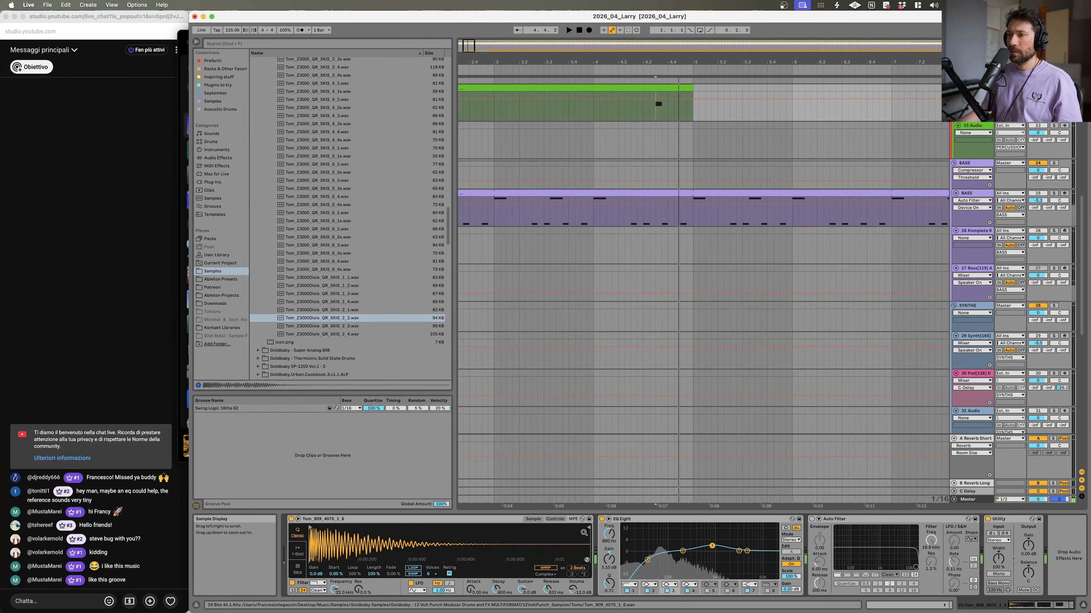
Step: Switch the tom's Simpler to its controls view and display the filter envelope
left_click(551, 519)
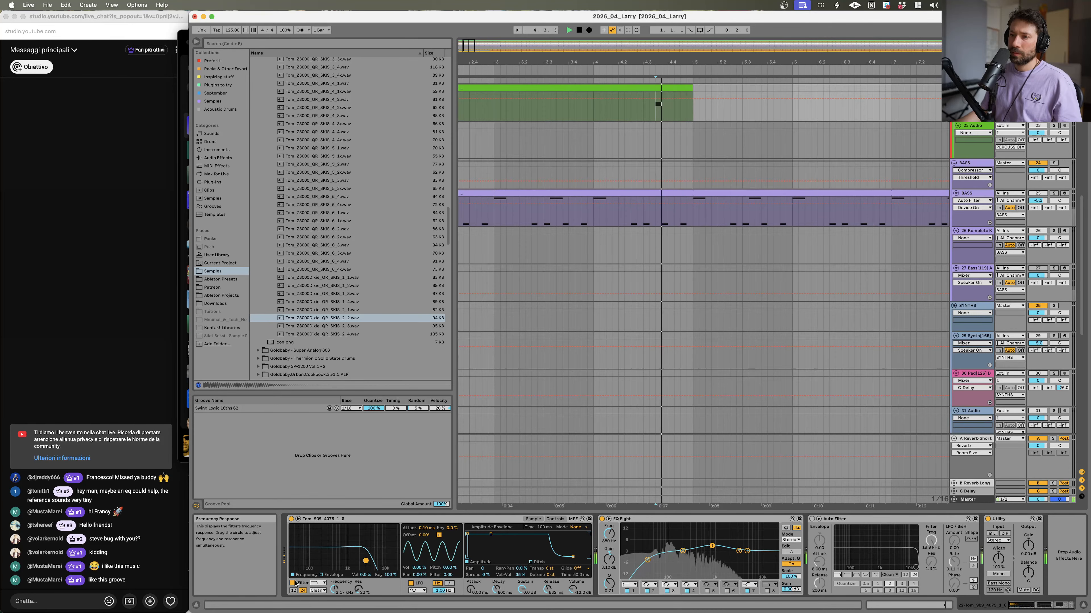
left_click(332, 575)
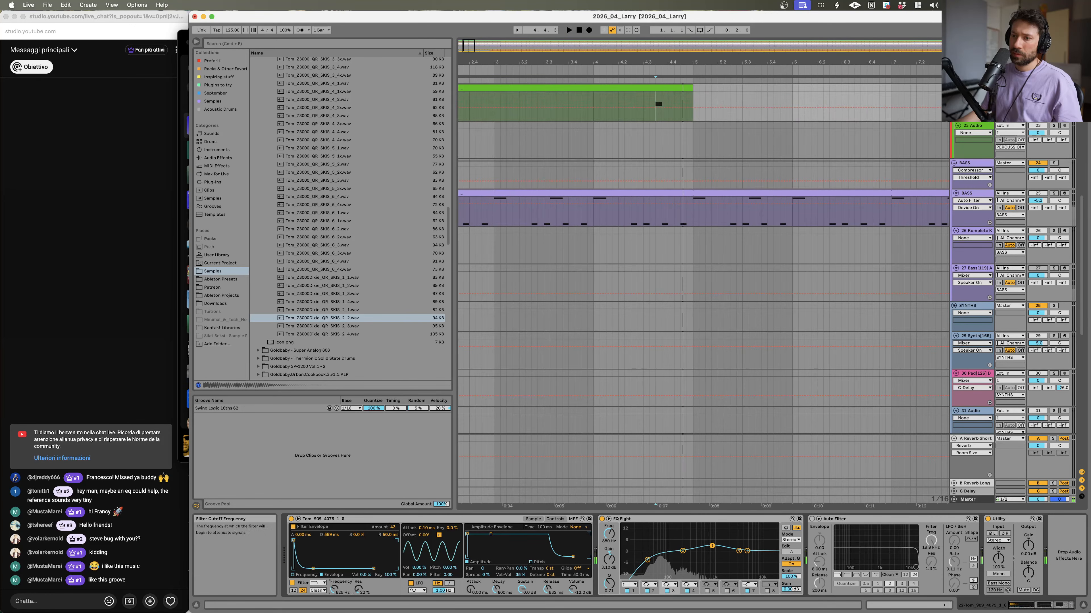
key("space")
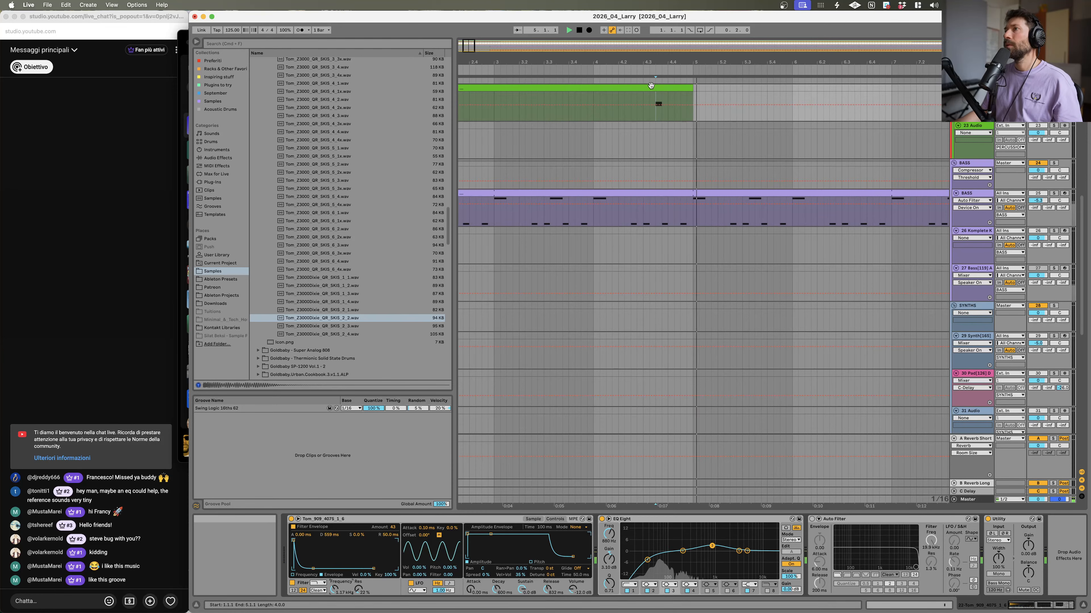
Step: Play the arrangement from just before the tom note, toggling a track's solo to compare
left_click(618, 105)
key("space")
key("space")
left_click(1053, 88)
key("space")
key("space")
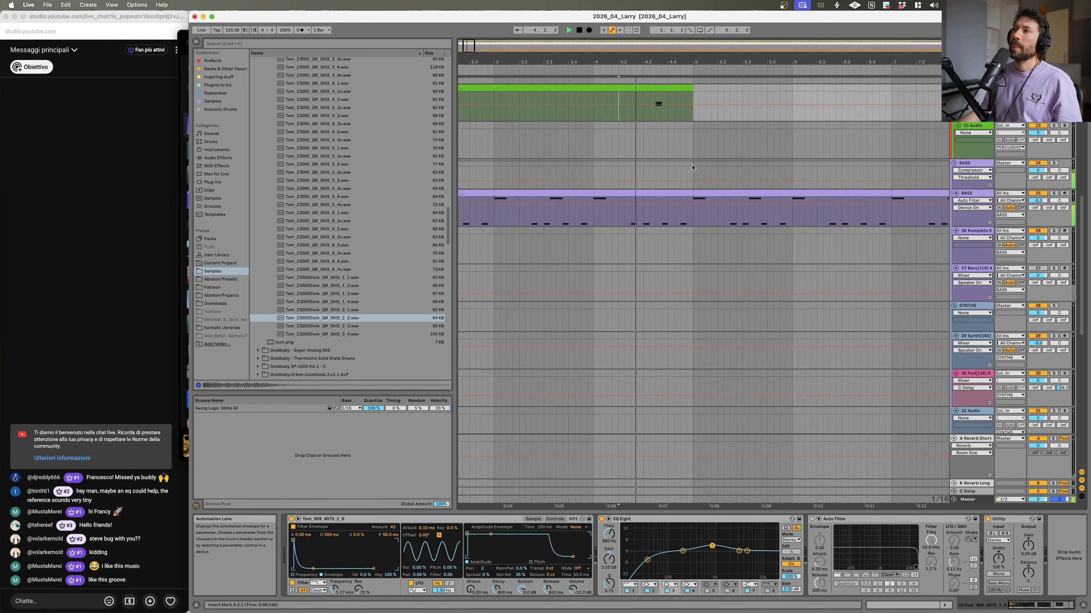
Step: Solo the Larry de Kat reference track and play it to compare
scroll(692, 167, "up", 5)
scroll(760, 217, "up", 8)
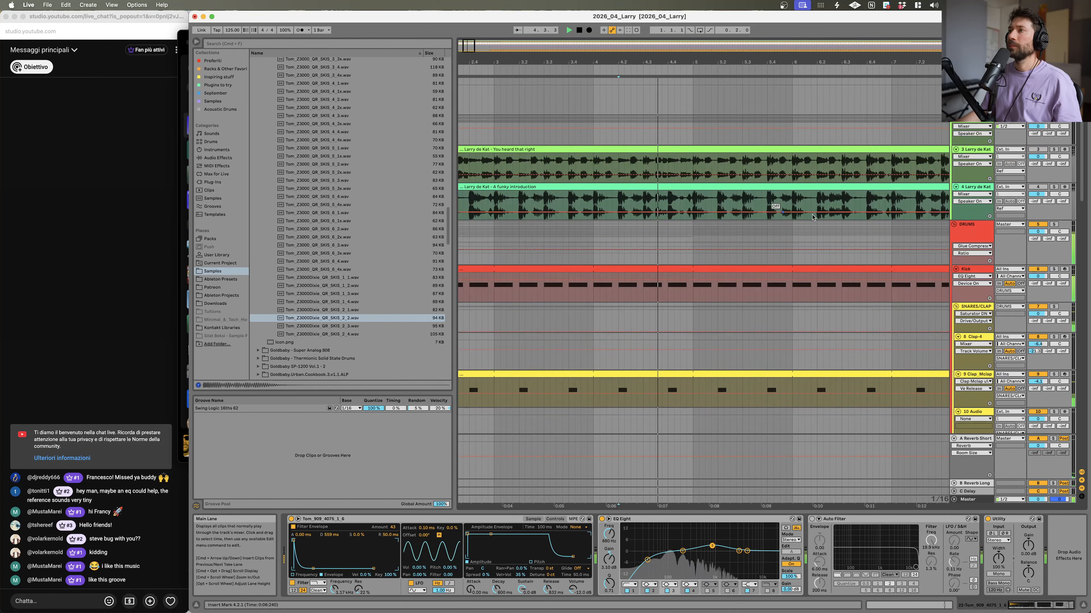
left_click(1053, 187)
key("space")
key("space")
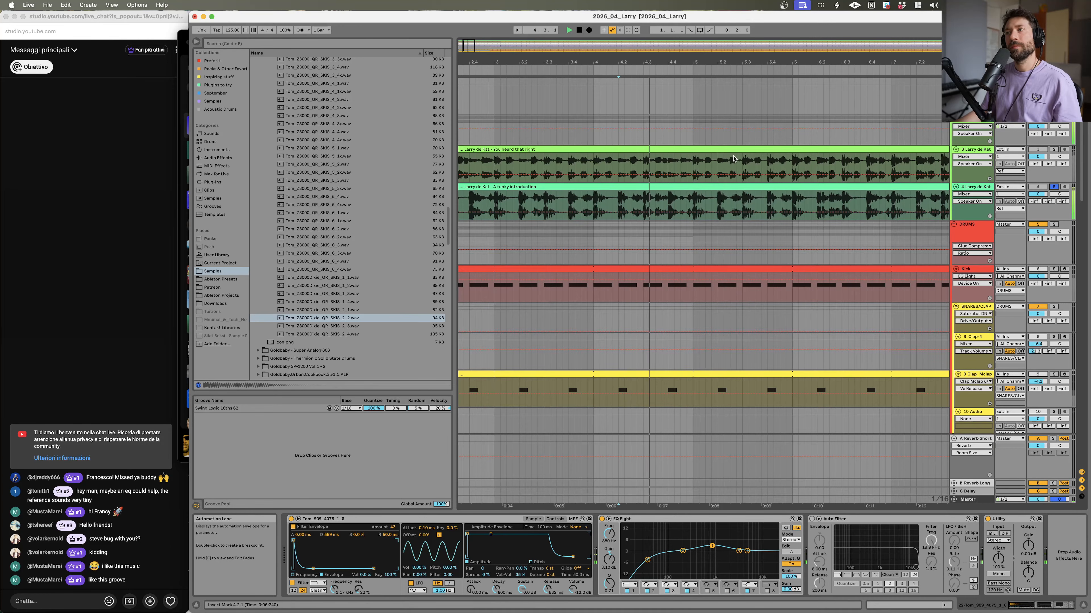
key("space")
Step: Open the kick clip around bar 4 and duplicate its loop twice
left_click_drag(681, 63, 681, 99)
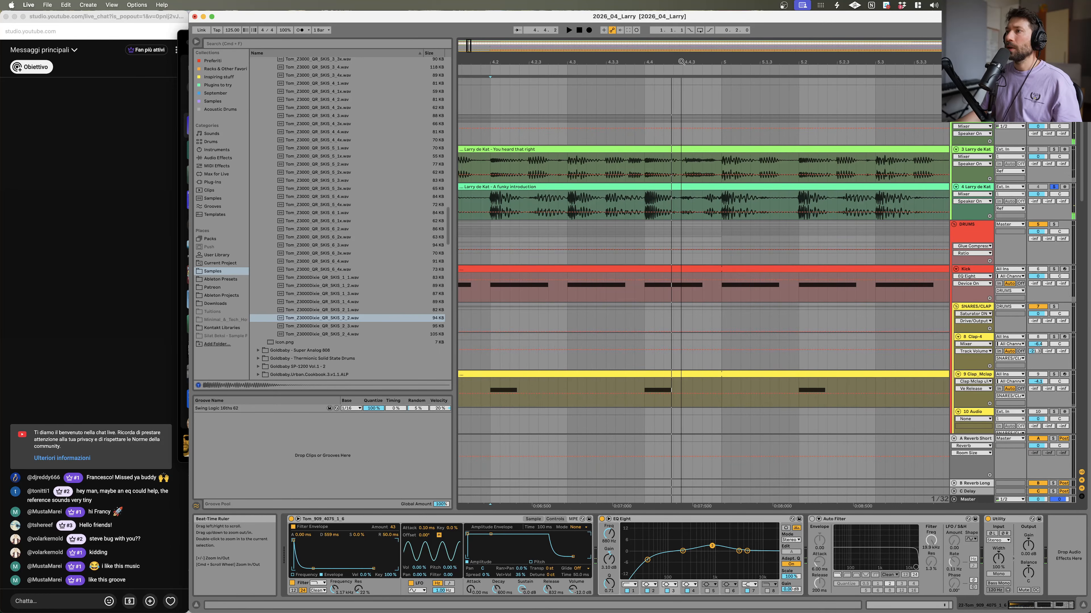
left_click(565, 294)
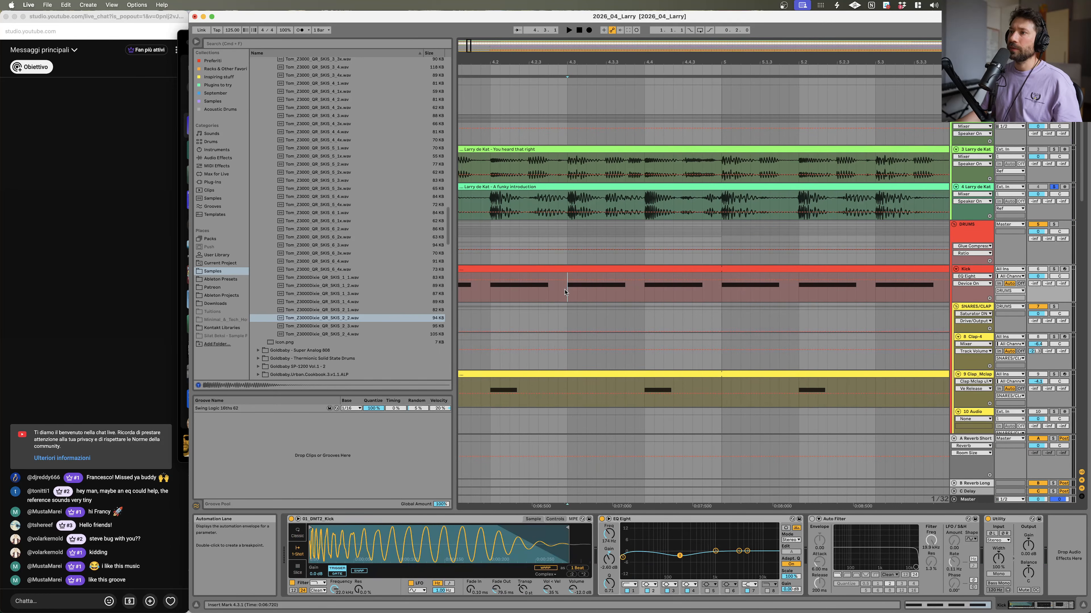
double_click(727, 284)
scroll(932, 437, "up", 3)
left_click(933, 410)
key("super+d")
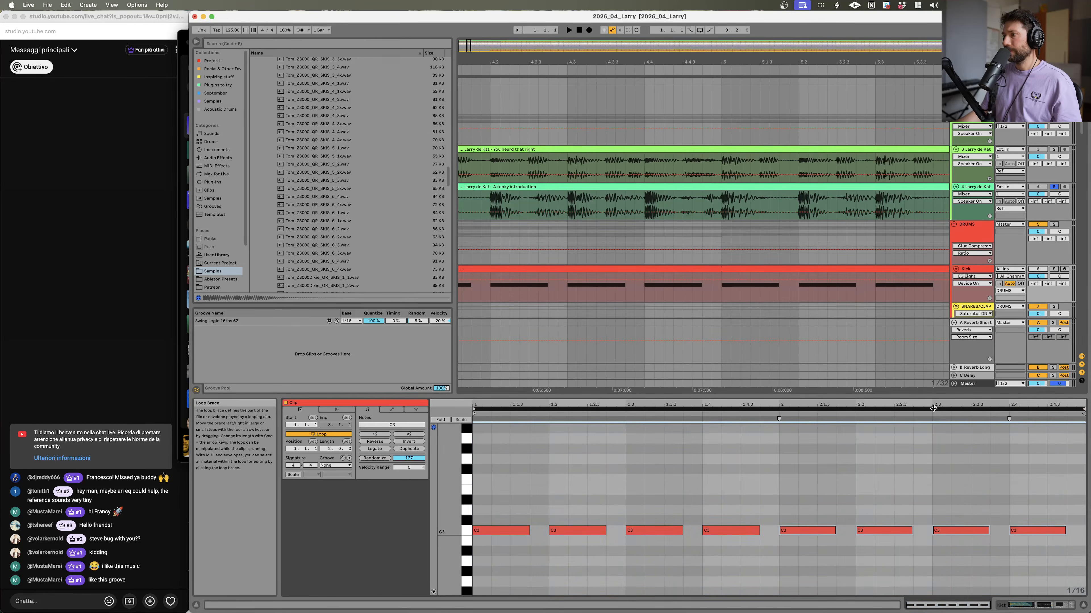
key("super+d")
key("space")
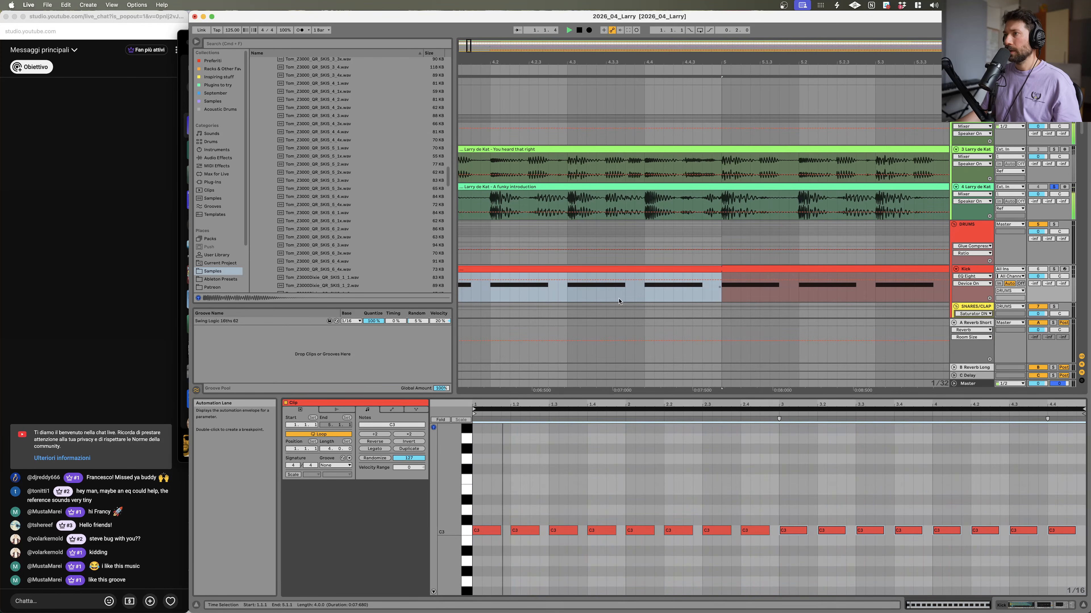
Step: Zoom into the kick clip and add an extra C3 kick note at 4.2.3
left_click(567, 300)
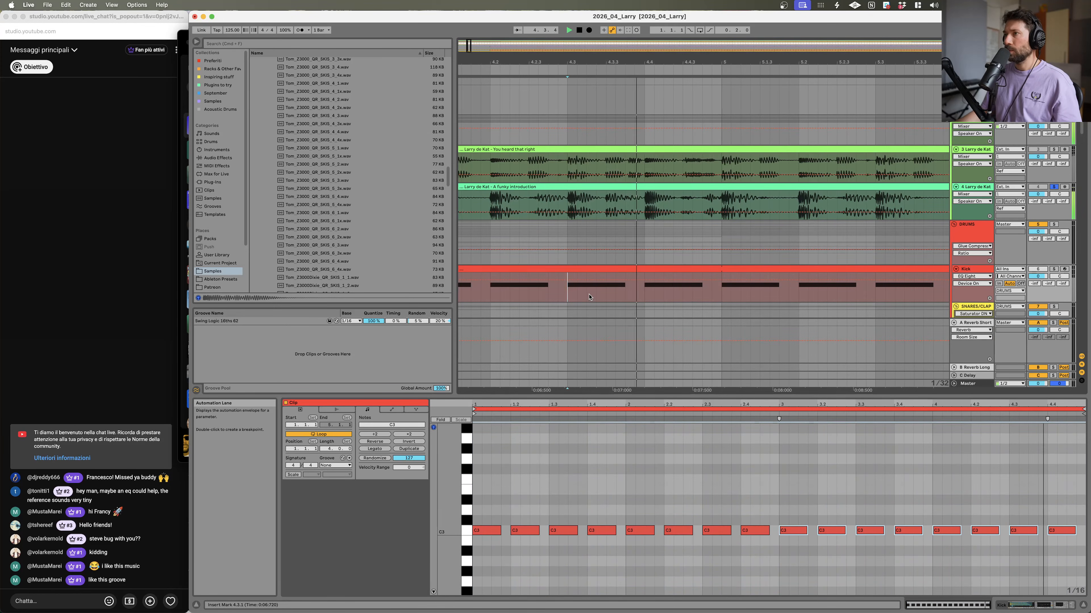
key("space")
left_click_drag(1065, 405, 1063, 466)
mouse_move(888, 533)
left_mouse_down()
mouse_move(798, 540)
mouse_move(868, 531)
left_mouse_up()
left_click(749, 518)
left_click_drag(731, 532, 853, 505, "alt")
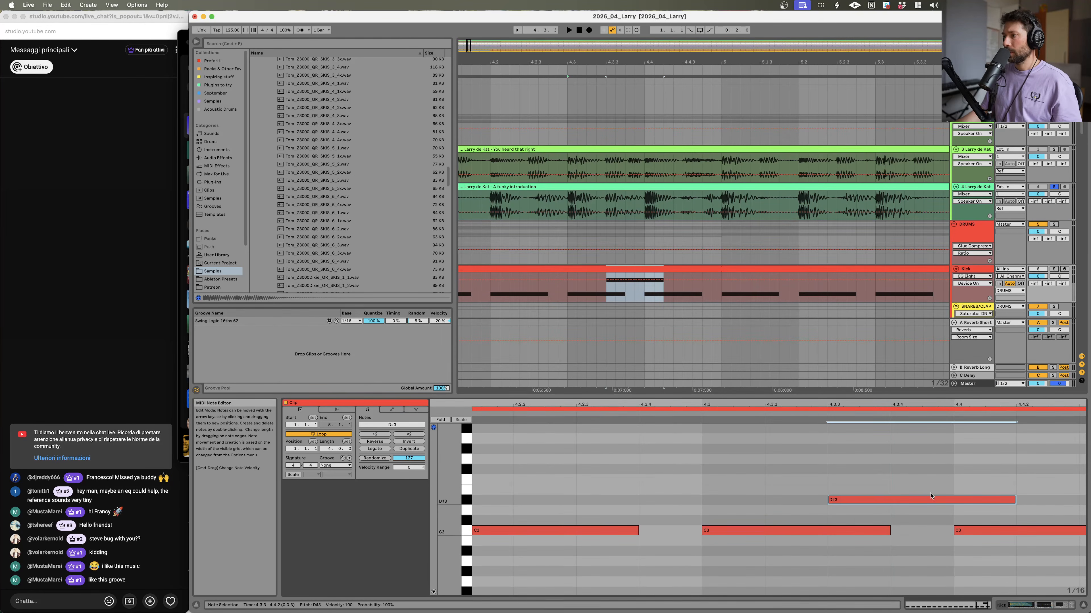
left_click_drag(1013, 495, 867, 531)
left_click(778, 520)
key("space")
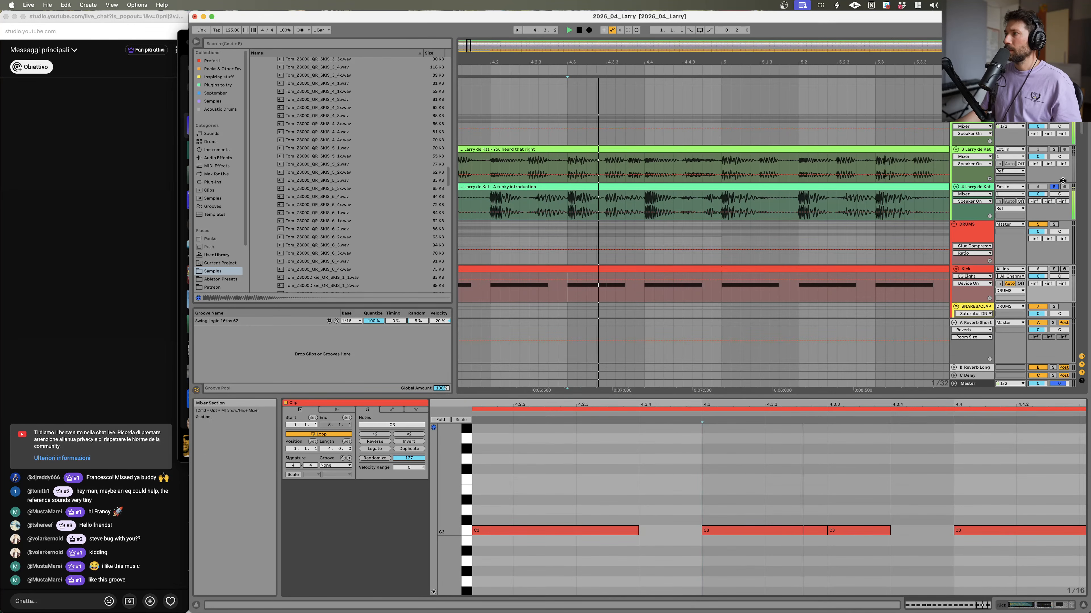
Step: Unsolo the reference track and play the kick pattern
left_click(1054, 187)
key("space")
key("space")
key("space")
key("space")
Step: Set the extra kick note's velocity to 64 and shorten its length
left_click_drag(840, 530, 840, 556)
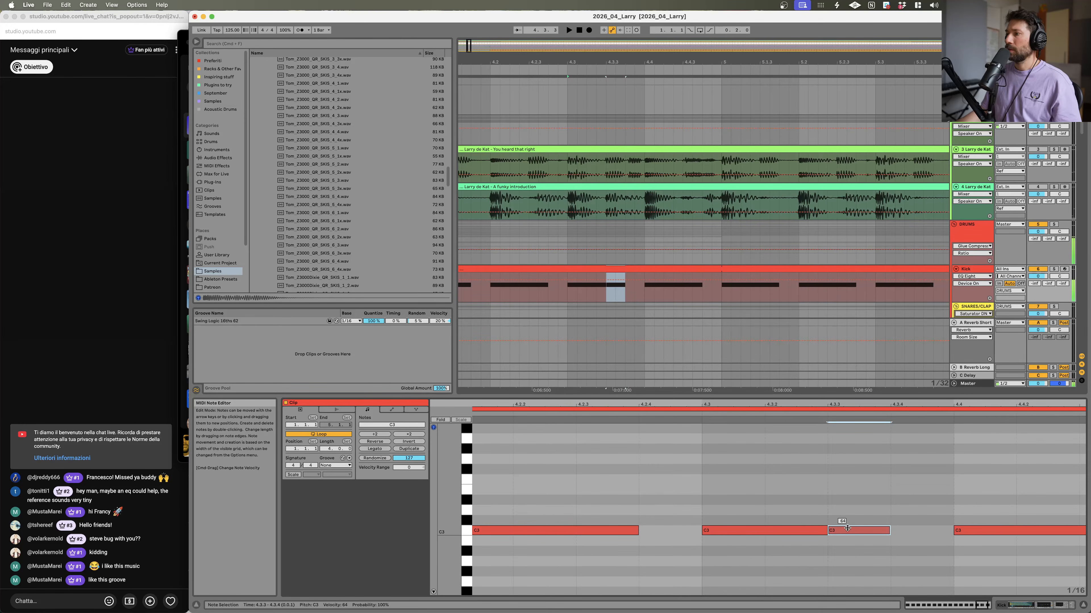
left_click_drag(888, 531, 853, 530)
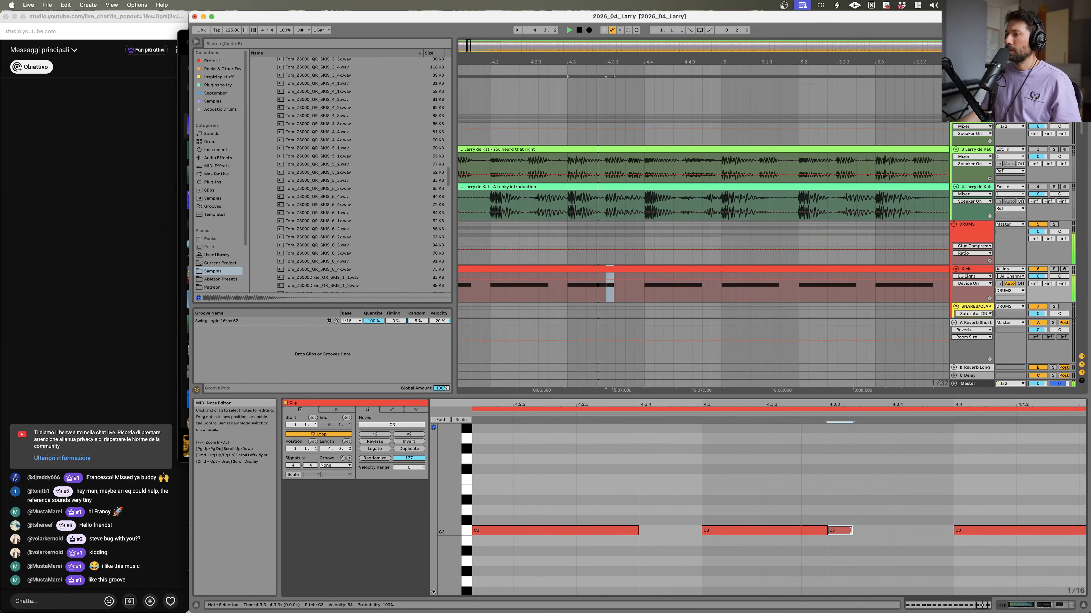
left_click(512, 469)
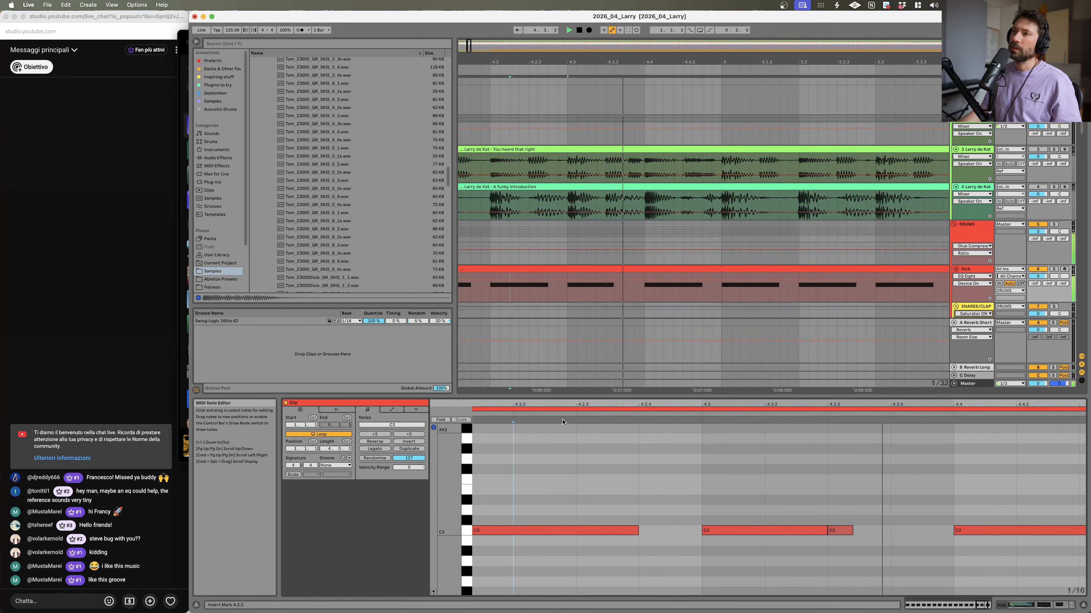
Step: Zoom out the arrangement and play the kick track from bar 4
left_click_drag(682, 62, 683, 19)
left_click(572, 292)
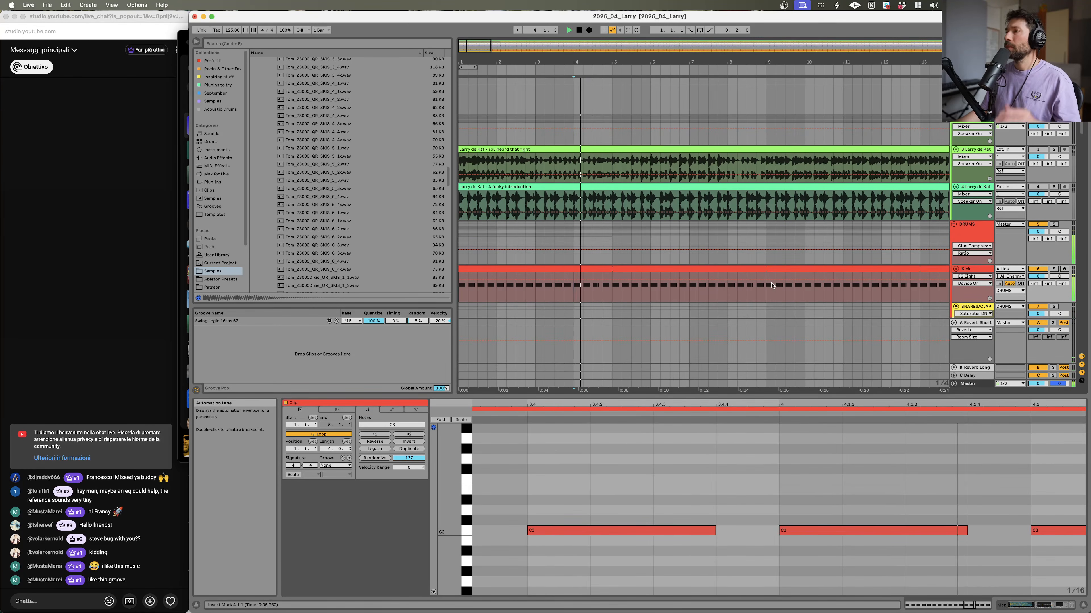
key("space")
key("space")
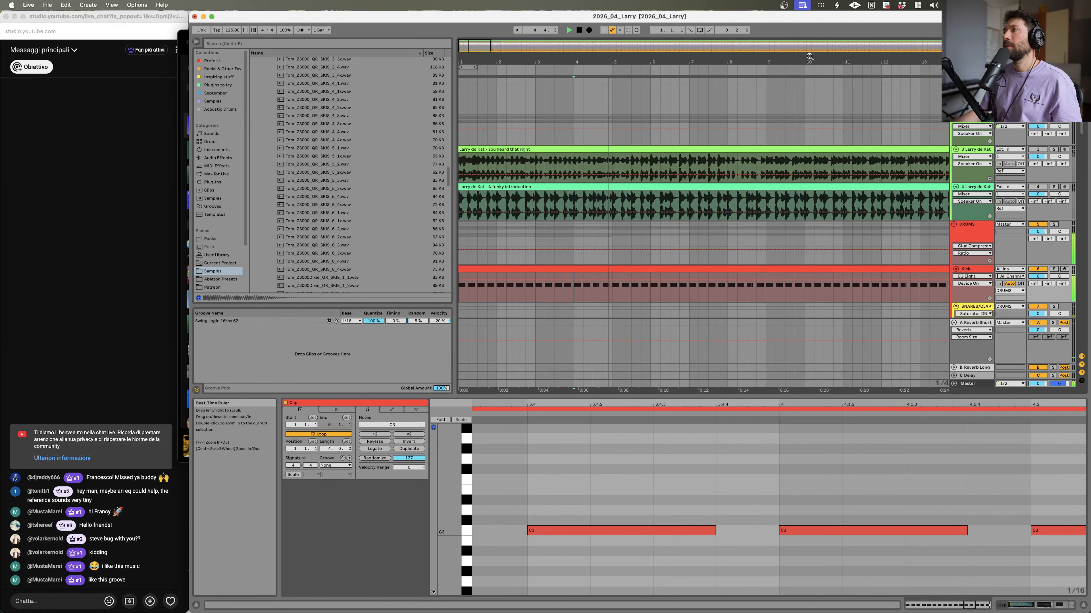
Step: Select the whole kick clip, solo the reference track and play from the song's start
left_click_drag(808, 61, 808, 22)
left_click(468, 266)
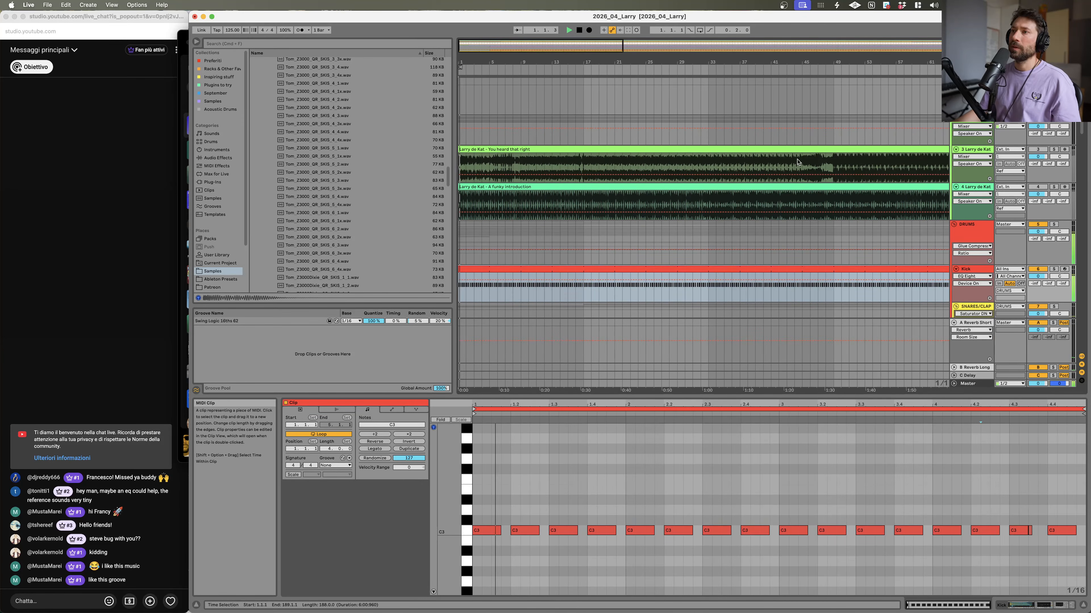
left_click(1054, 187)
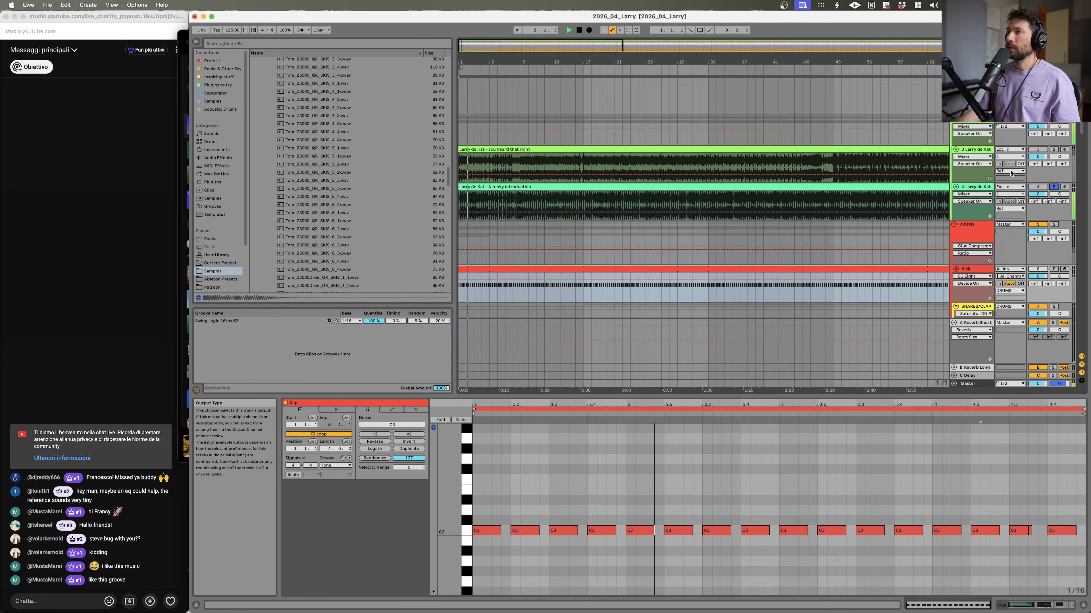
left_click(464, 54)
left_click_drag(463, 54, 471, 70)
key("space")
Step: Insert a new MIDI track below the Pad track
scroll(575, 194, "down", 15)
scroll(573, 195, "down", 6)
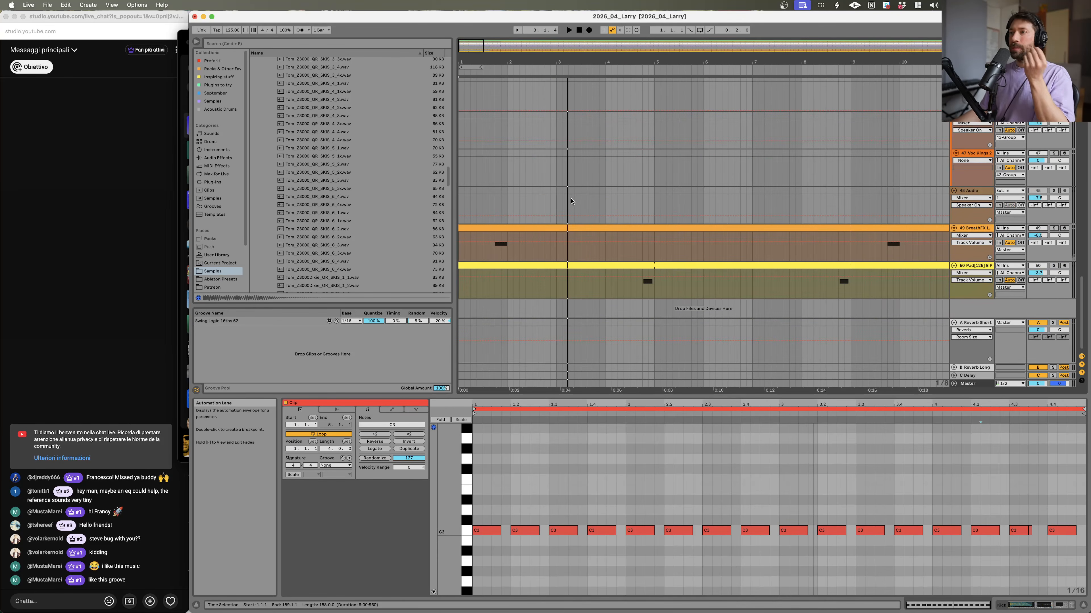
left_click(984, 265)
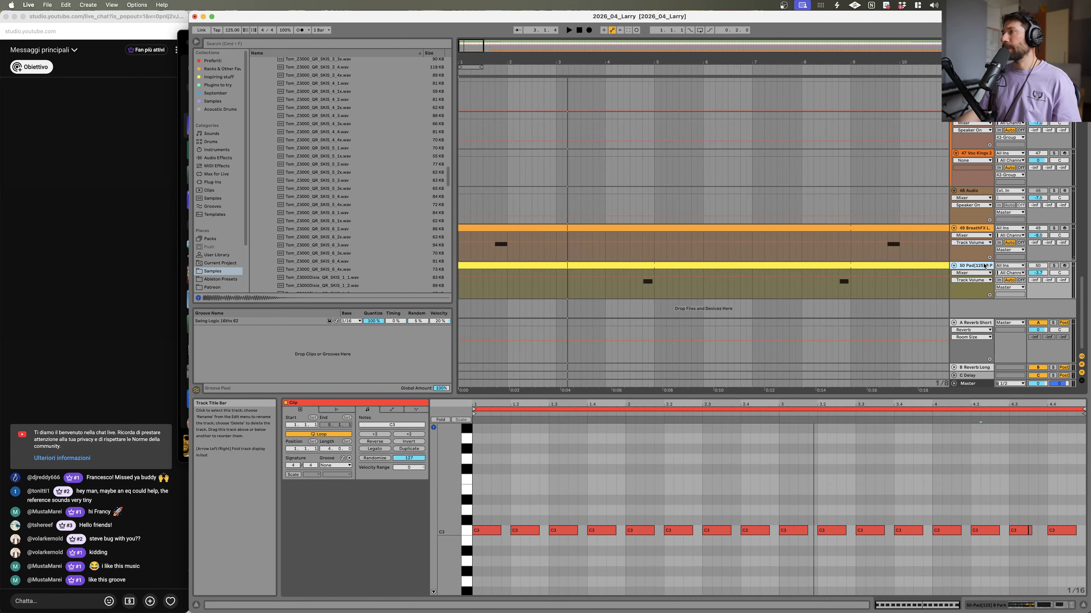
key("super+shift+t")
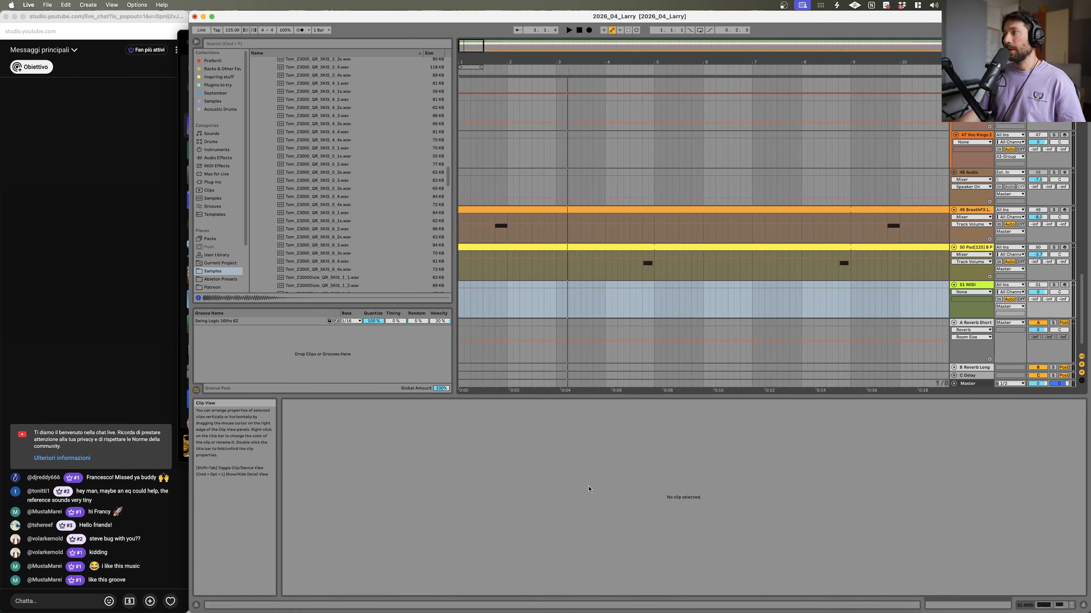
Step: Switch to the browser to check the YouTube Studio stream analytics, then return to Live
scroll(863, 225, "up", 5)
scroll(867, 229, "down", 5)
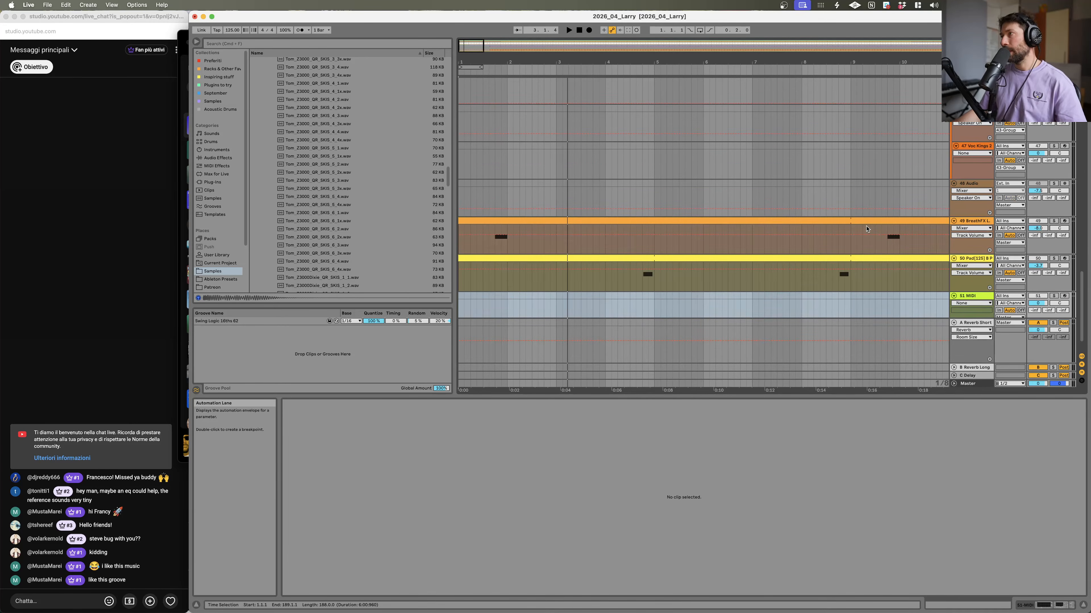
mouse_move(532, 610)
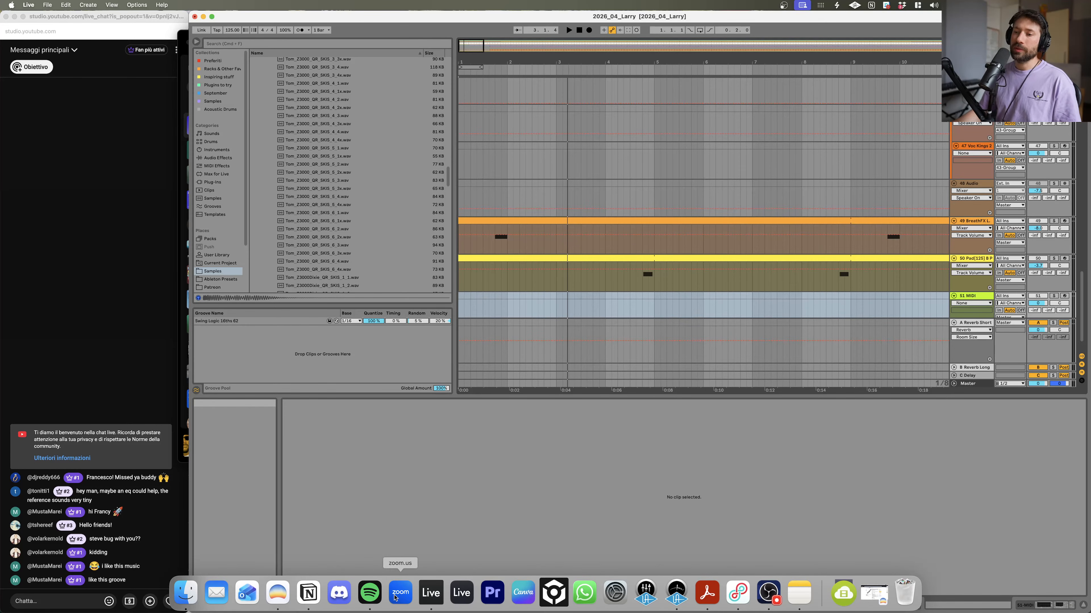
left_click(279, 597)
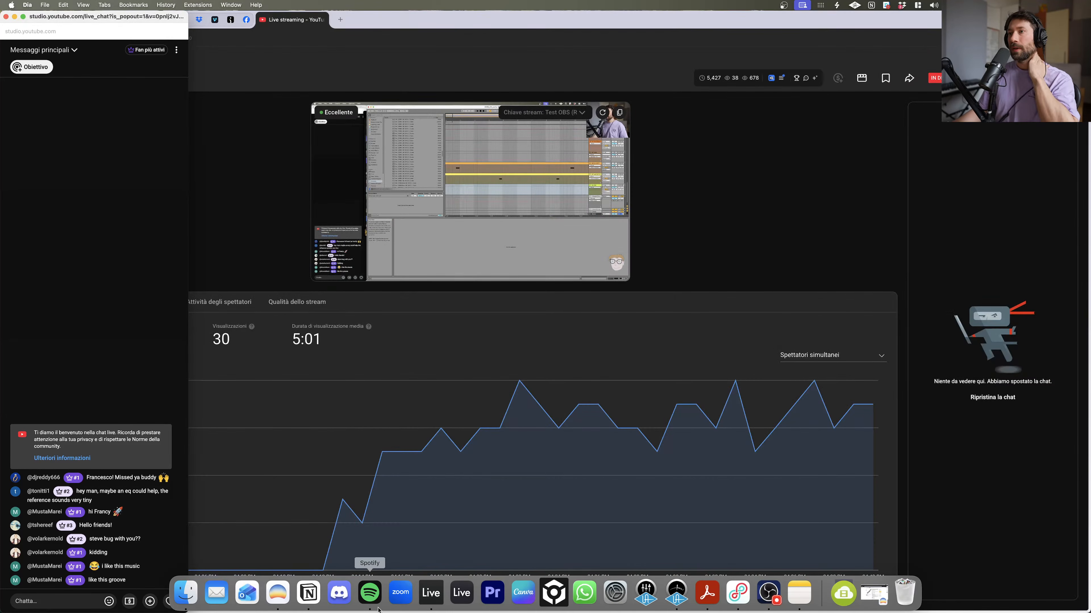
left_click(253, 83)
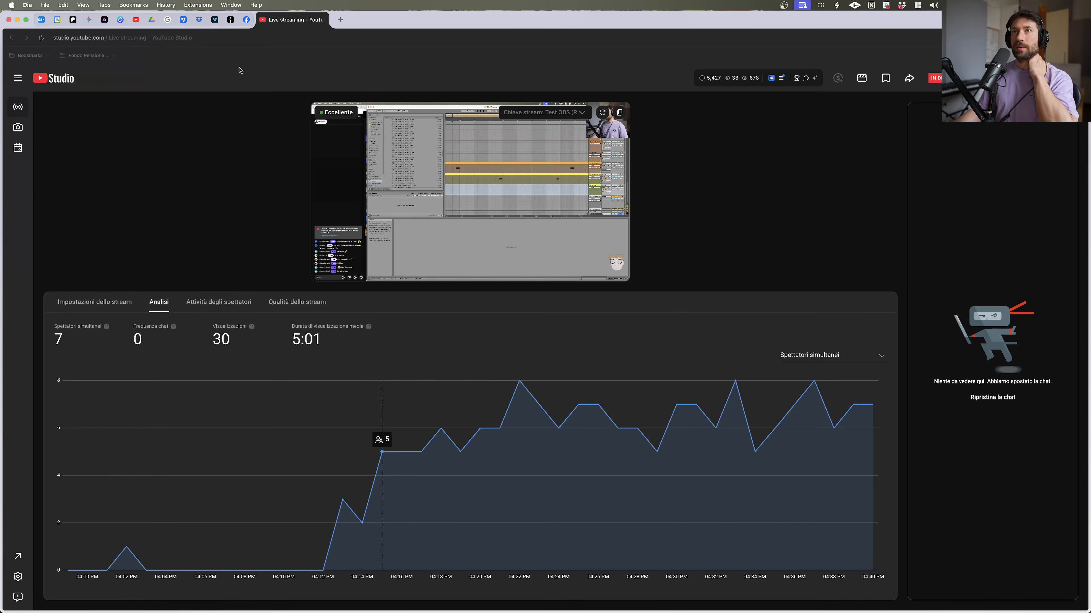
mouse_move(615, 612)
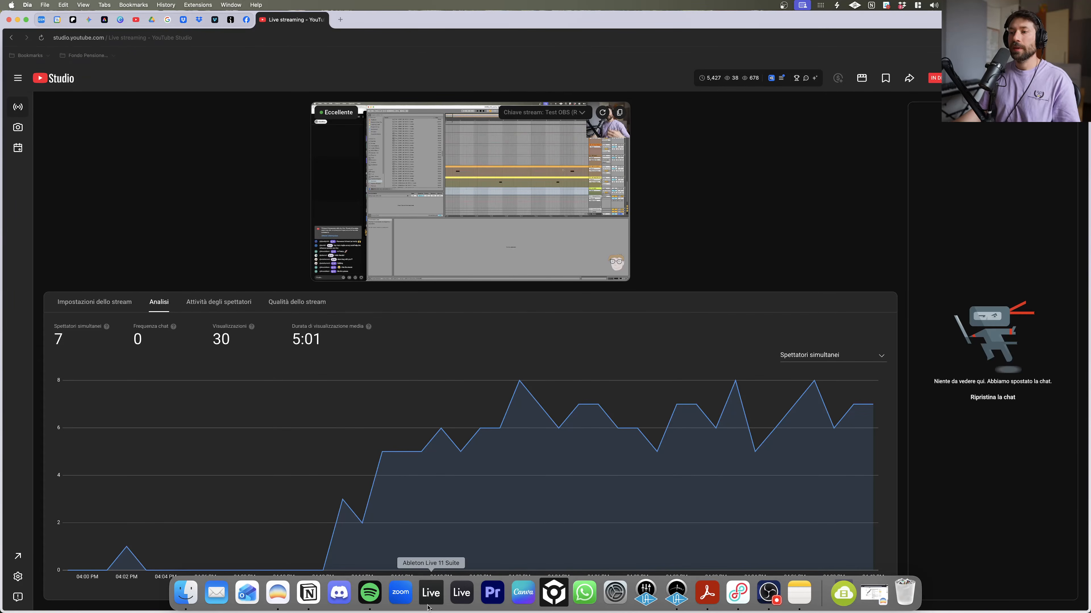
left_click(430, 595)
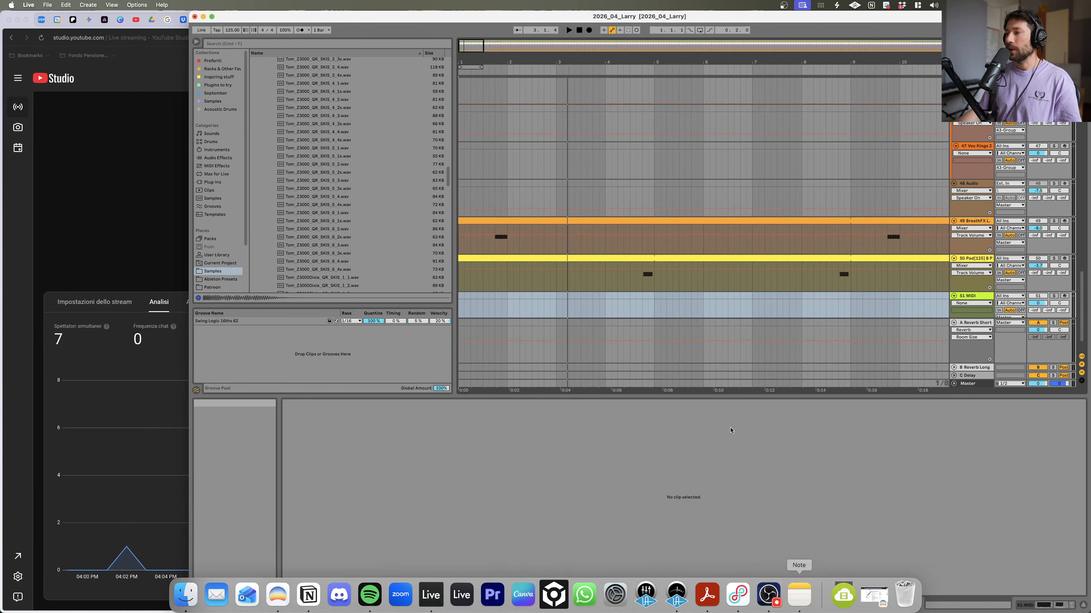
Step: Bring the live chat window back beside Live and solo the new MIDI track while playing
key("ctrl+Up")
left_click(73, 384)
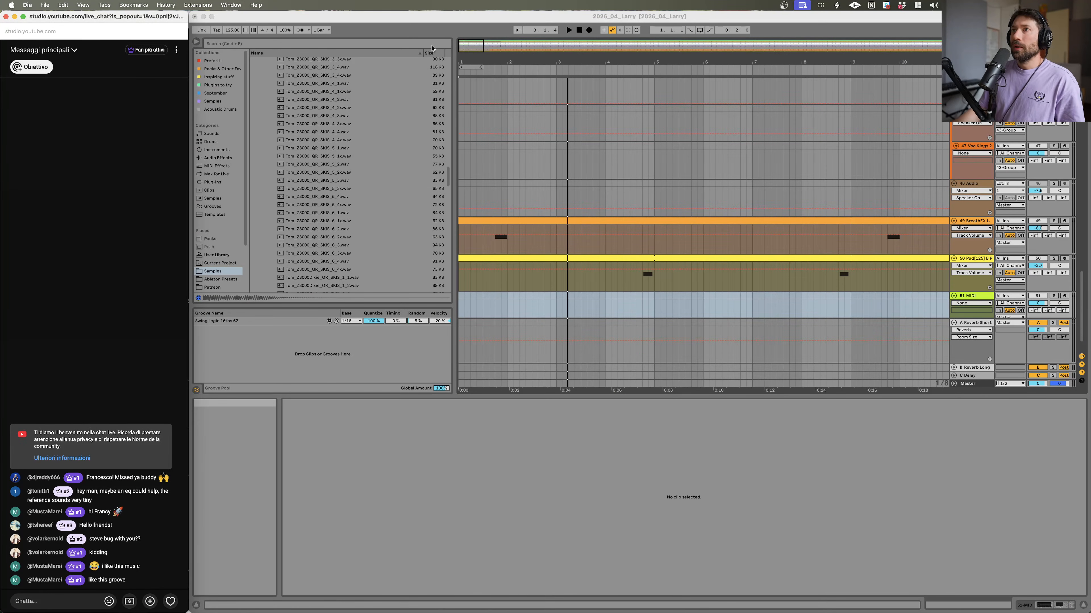
left_click(485, 162)
key("space")
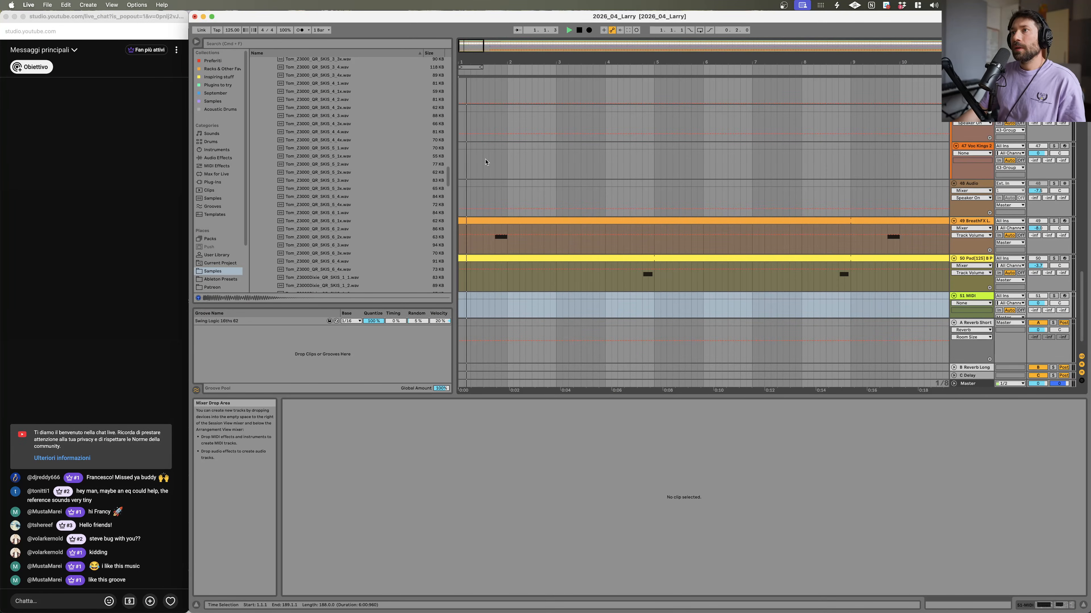
left_click(1054, 297)
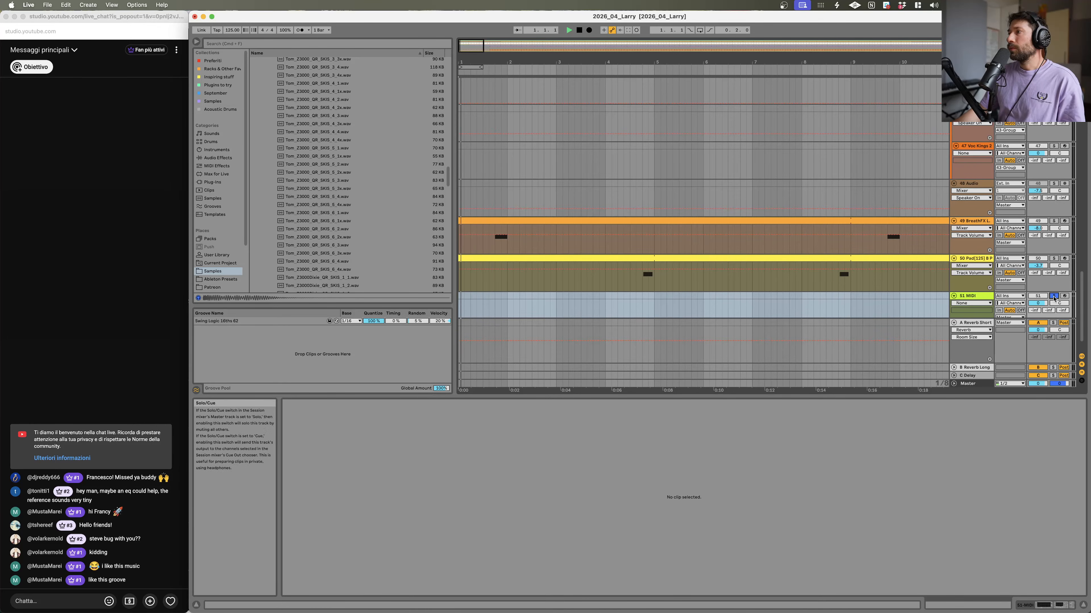
Step: Open the clap clip and transpose its two notes up three semitones from C3 to D#3
scroll(786, 261, "up", 20)
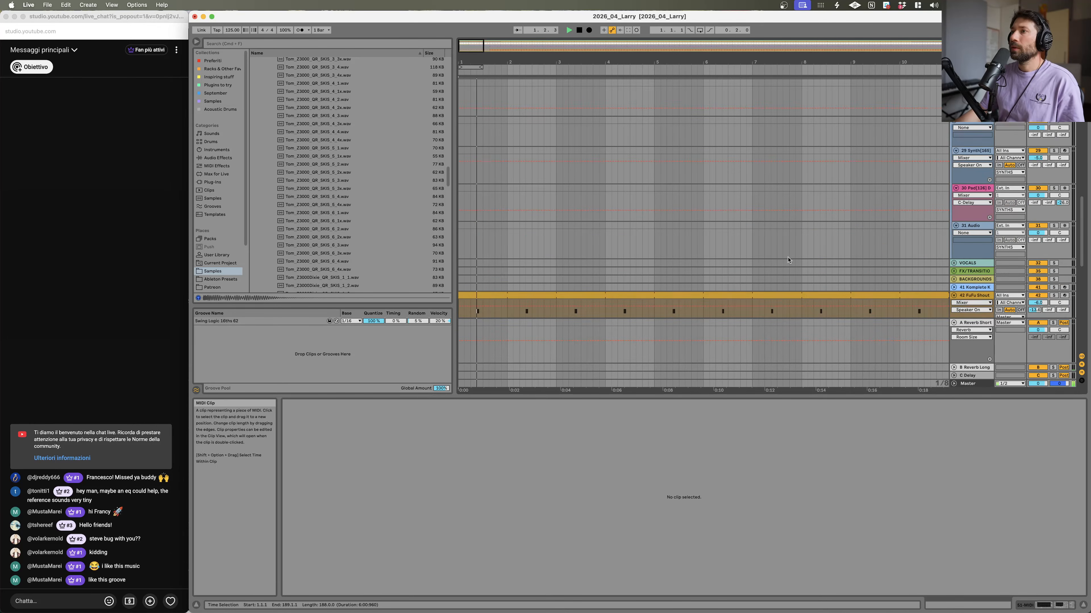
scroll(752, 238, "down", 10)
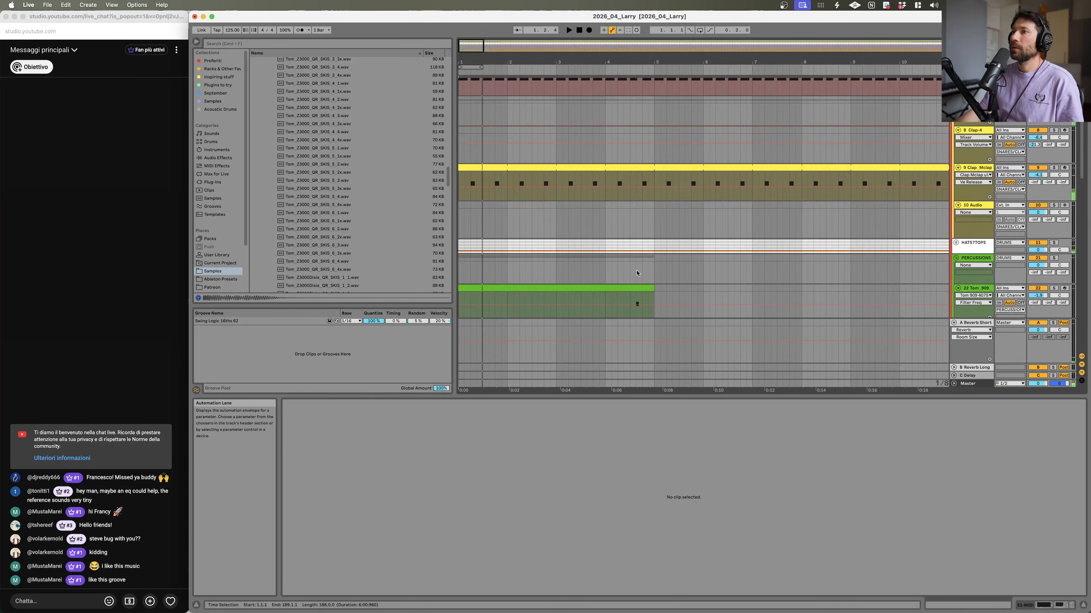
double_click(567, 151)
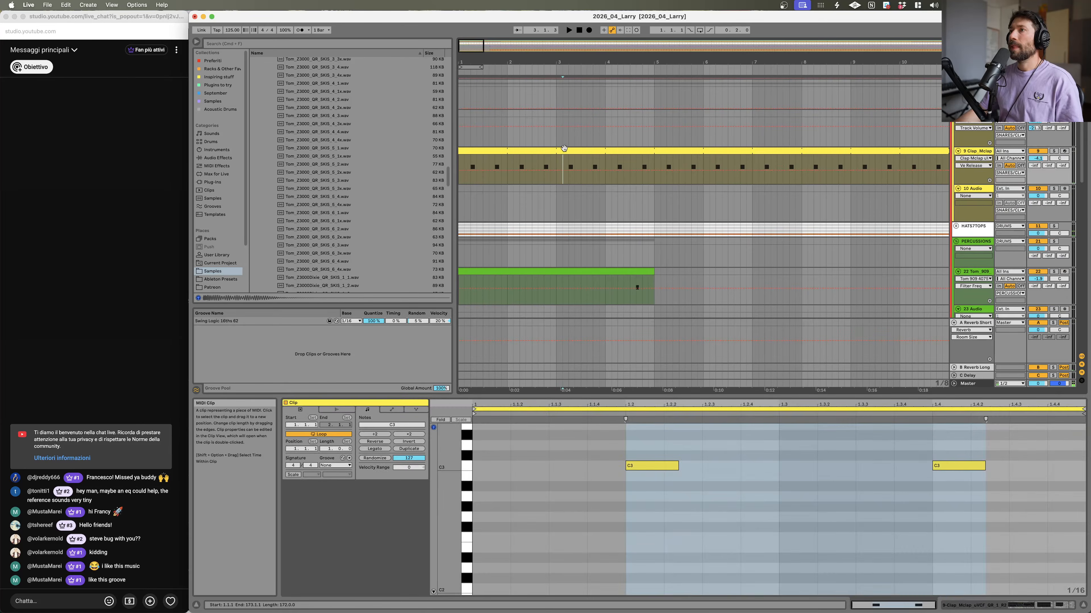
left_click_drag(585, 481, 1089, 493)
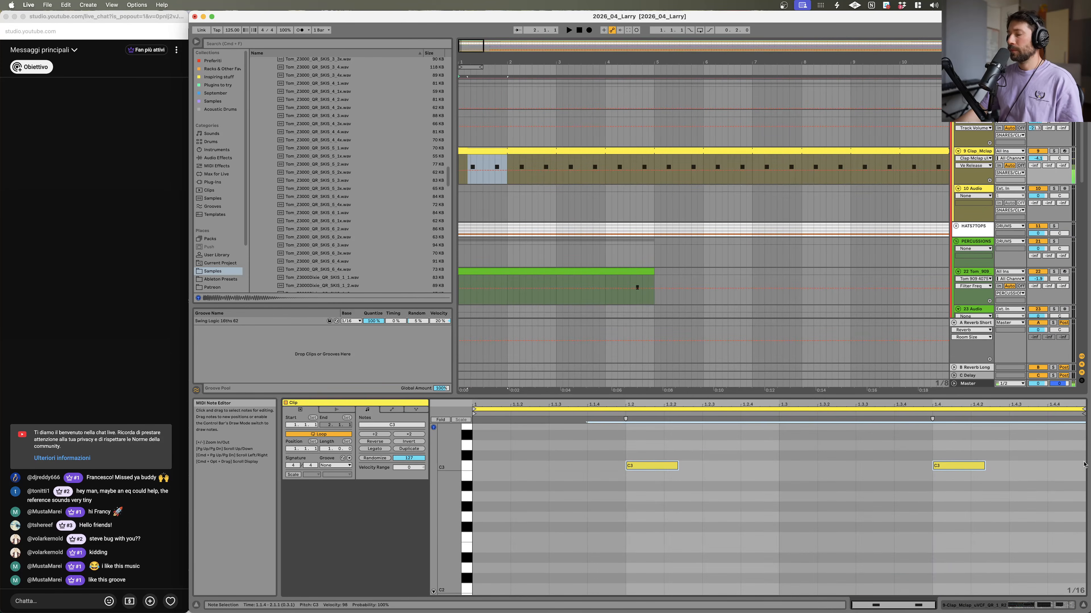
key("Up")
key("Up")
key("Up")
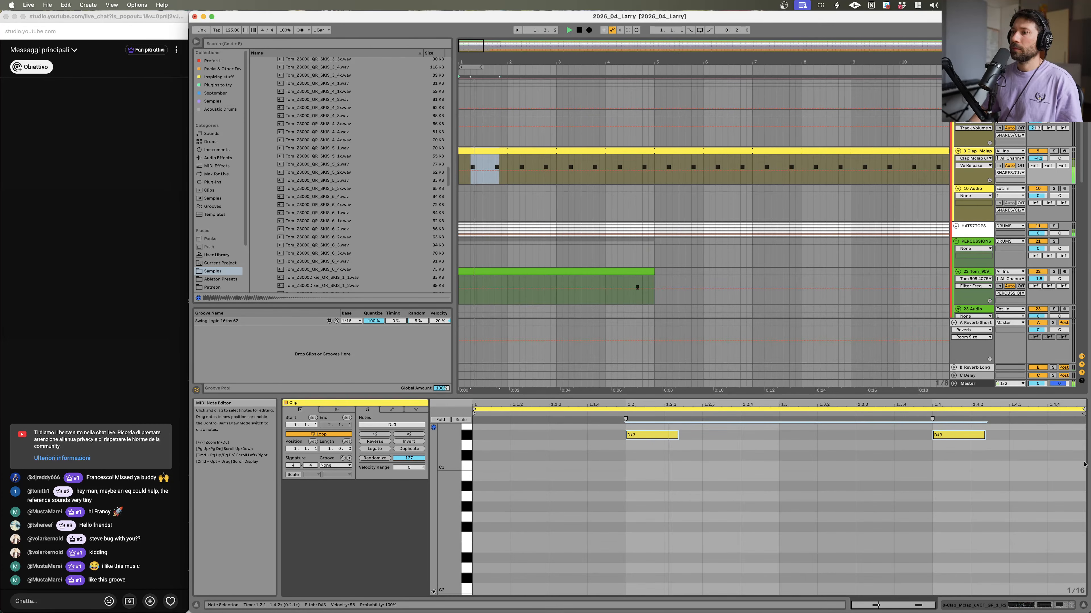
Step: Lower the filter frequency in the clap track's Simpler slightly
left_click(987, 153)
left_click_drag(386, 563, 362, 563)
scroll(605, 267, "down", 15)
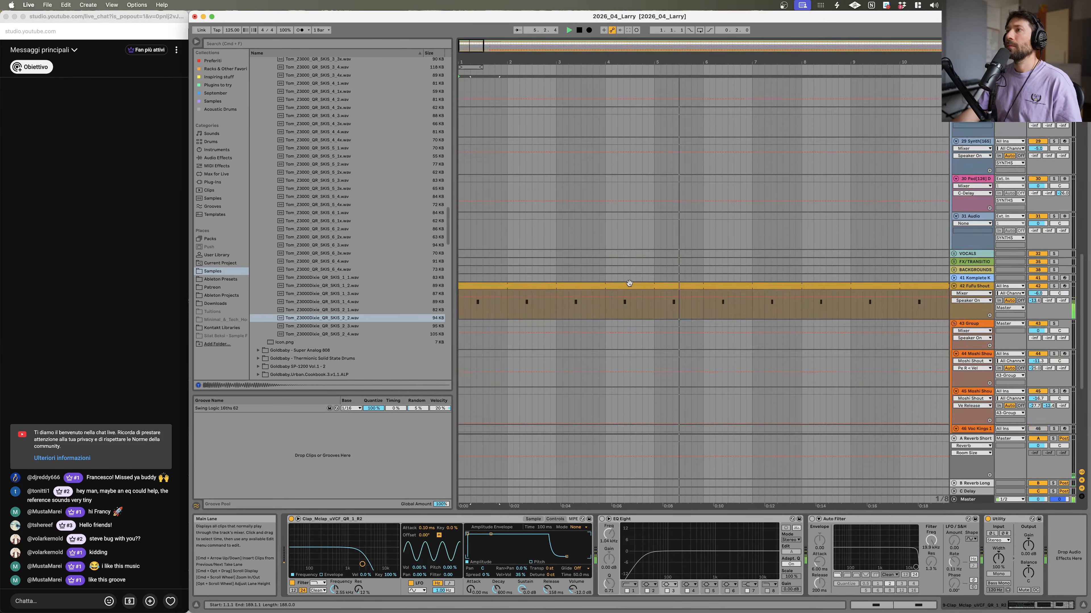
scroll(603, 270, "down", 3)
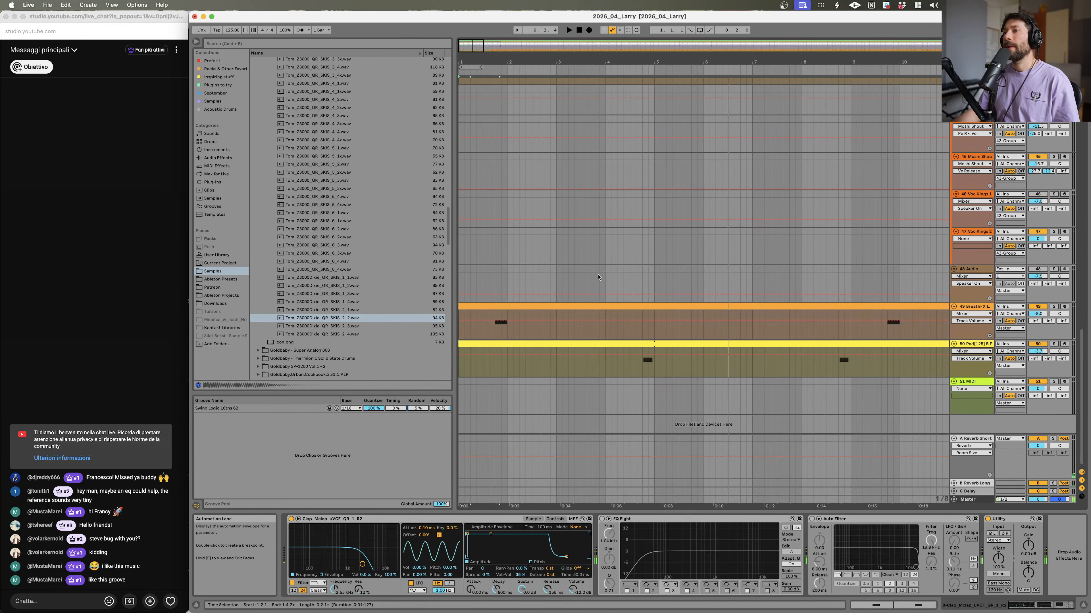
Step: Select the new MIDI track, stop playback, search the browser for crash samples and preview several results
left_click(969, 382)
key("space")
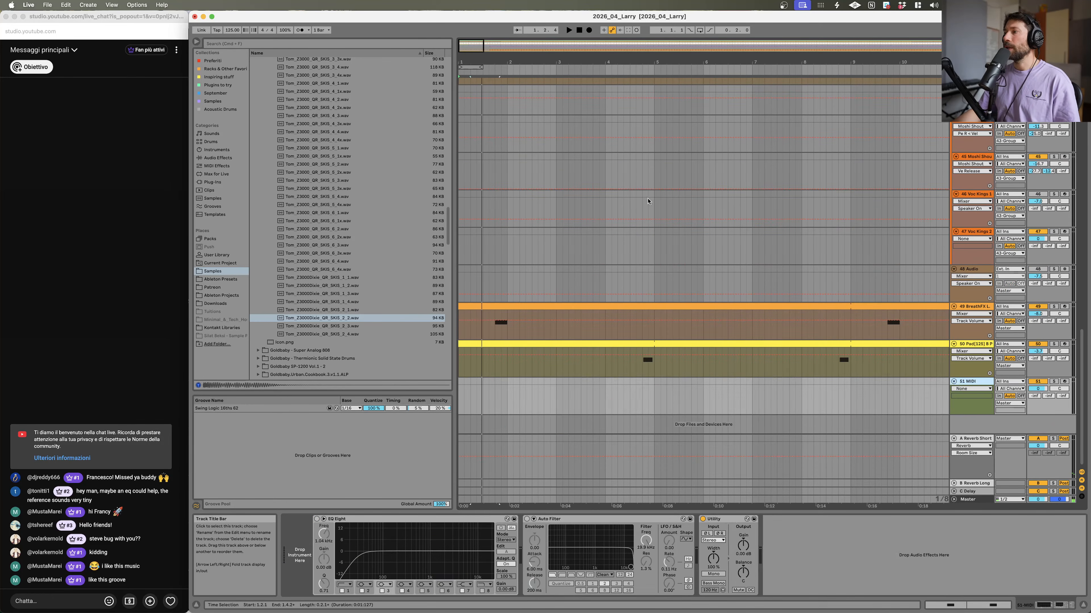
left_click(281, 44)
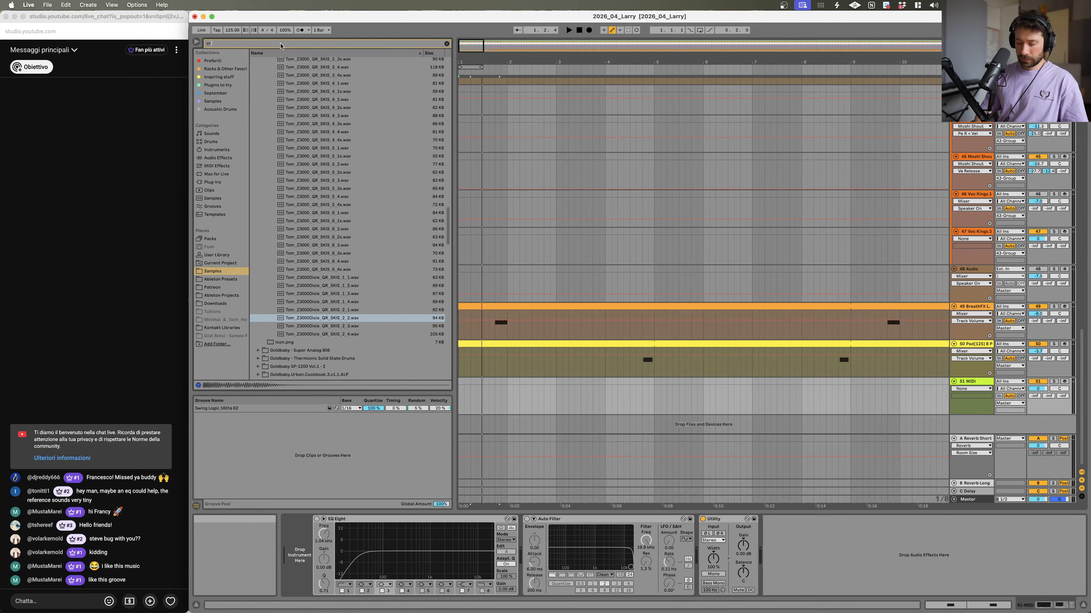
type("ash")
left_click(300, 230)
left_click(306, 190)
left_click(299, 224)
left_click(300, 231)
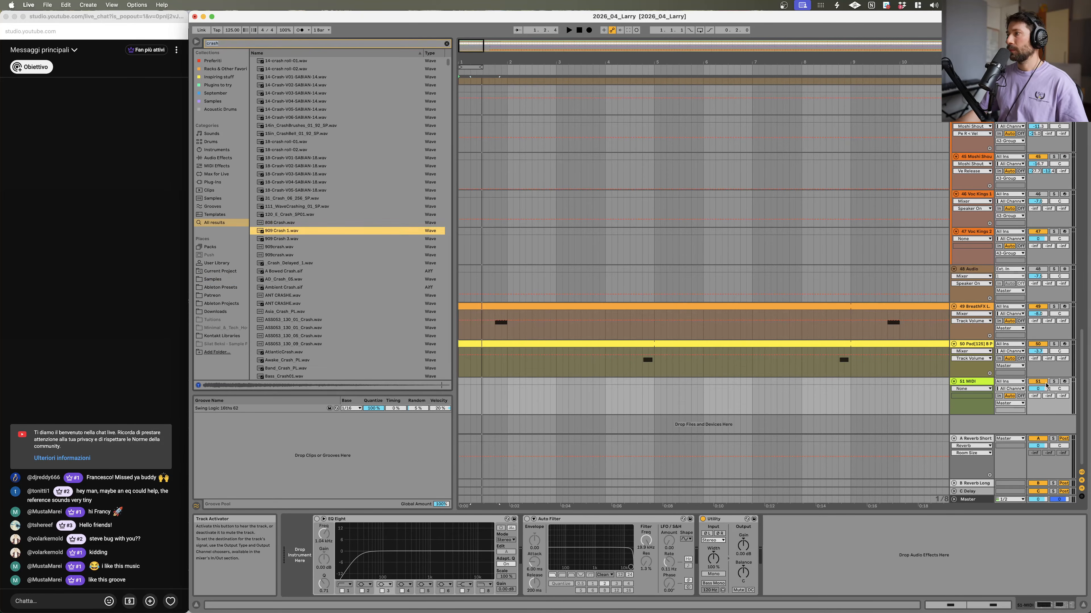
Step: Load 909 Crash 1.wav onto the new MIDI track and insert another empty MIDI track below it
left_click(980, 384)
left_click_drag(290, 230, 661, 412)
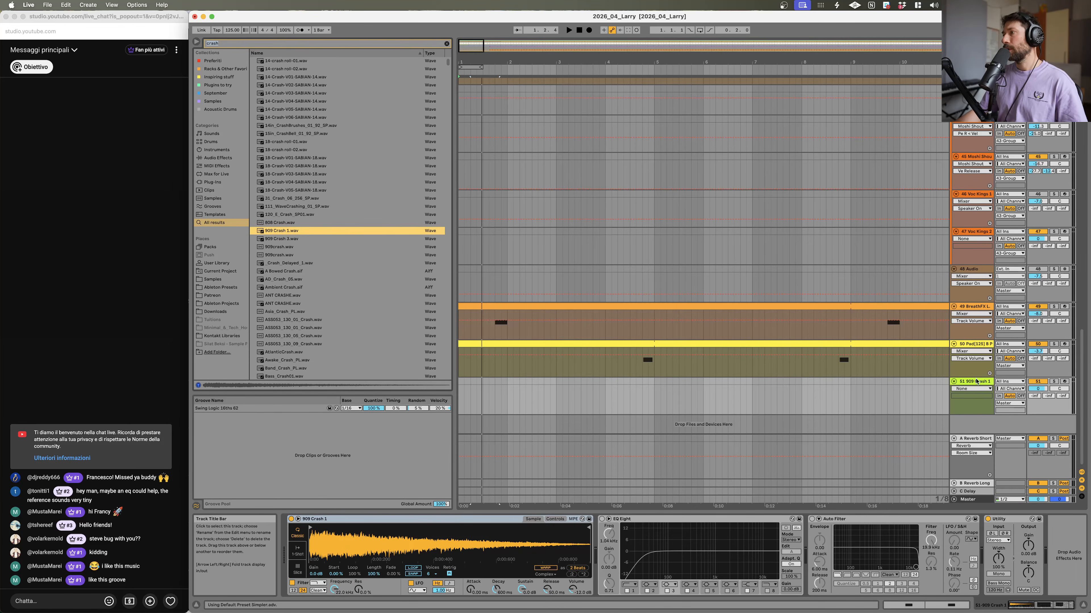
key("super+shift+t")
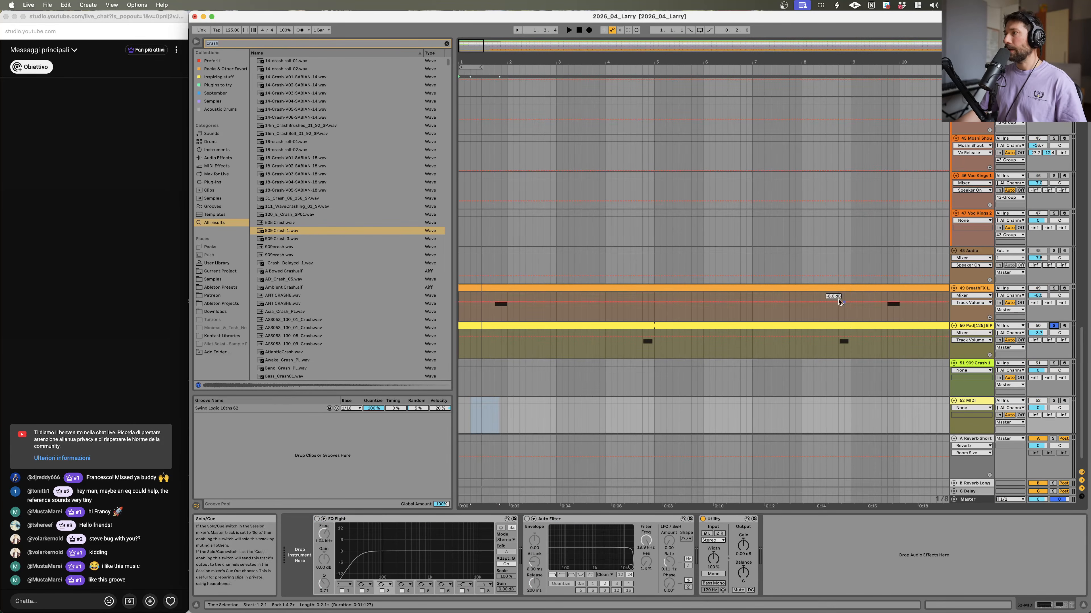
Step: Solo the BreathFX track and play from its first hit
left_click(495, 314)
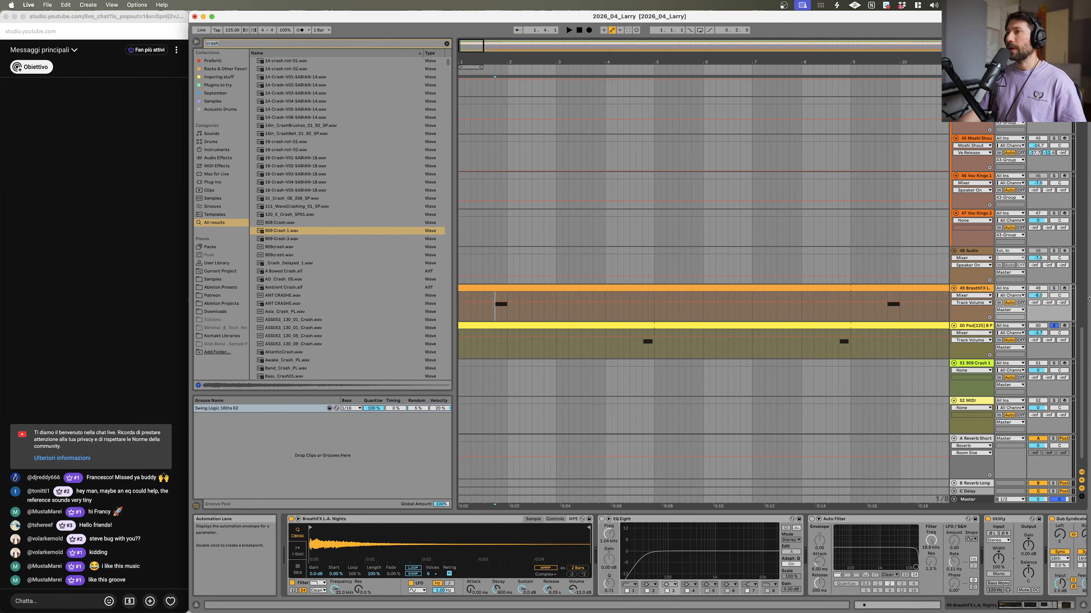
left_click(1053, 288)
key("space")
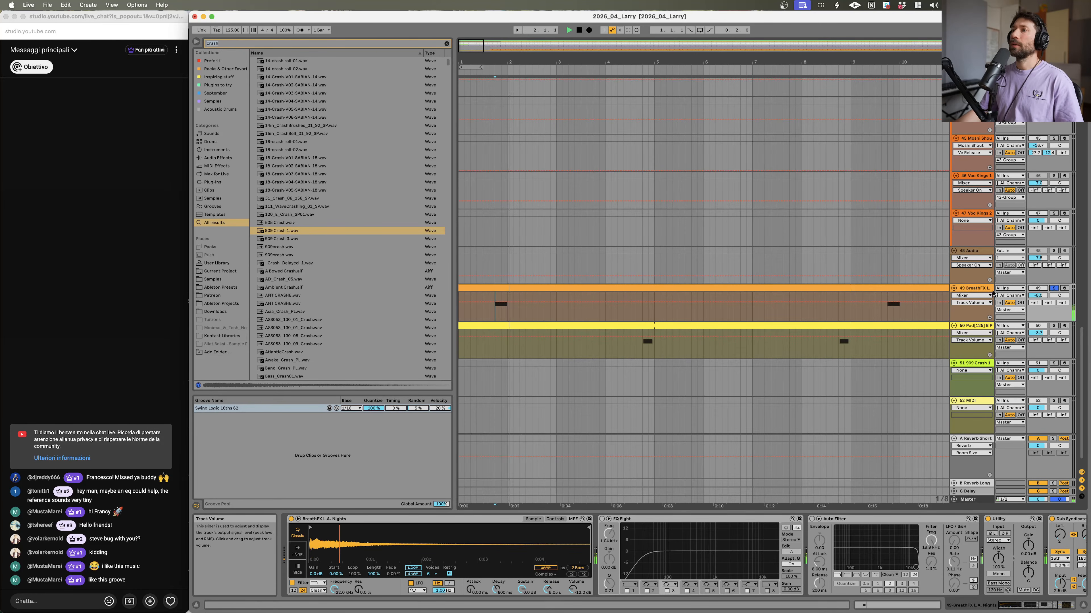
Step: Solo the reference track and play sections of it against the arrangement to compare
scroll(540, 166, "up", 15)
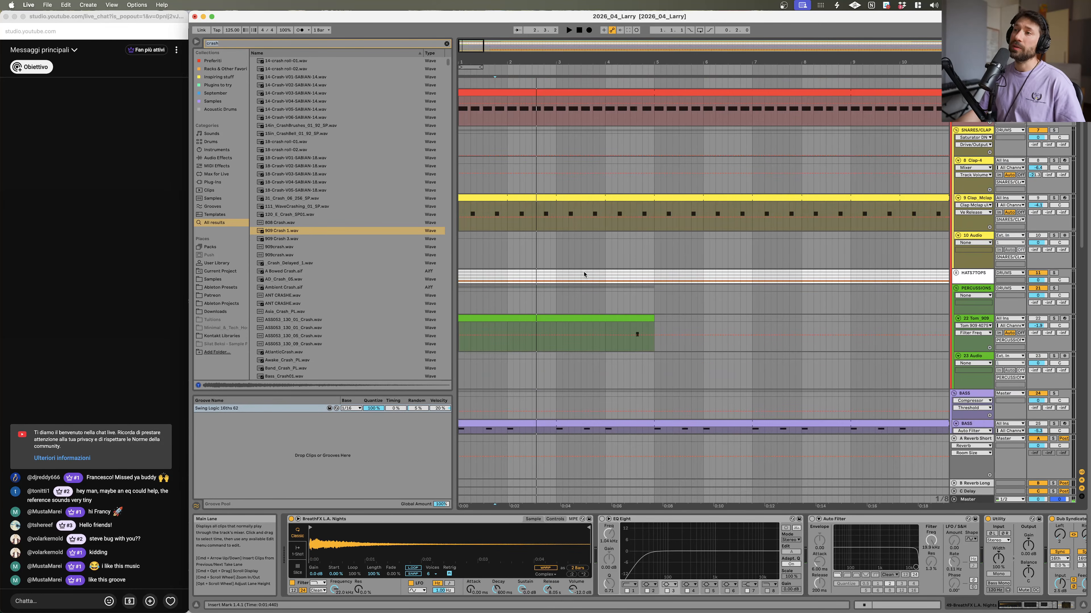
left_click(489, 171)
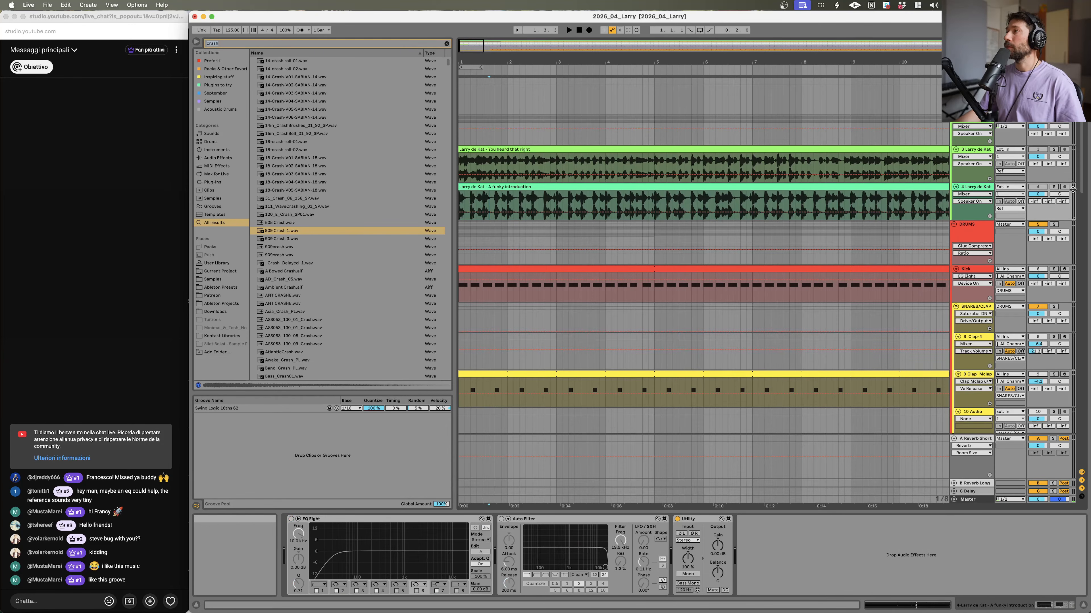
left_click(1055, 187)
key("space")
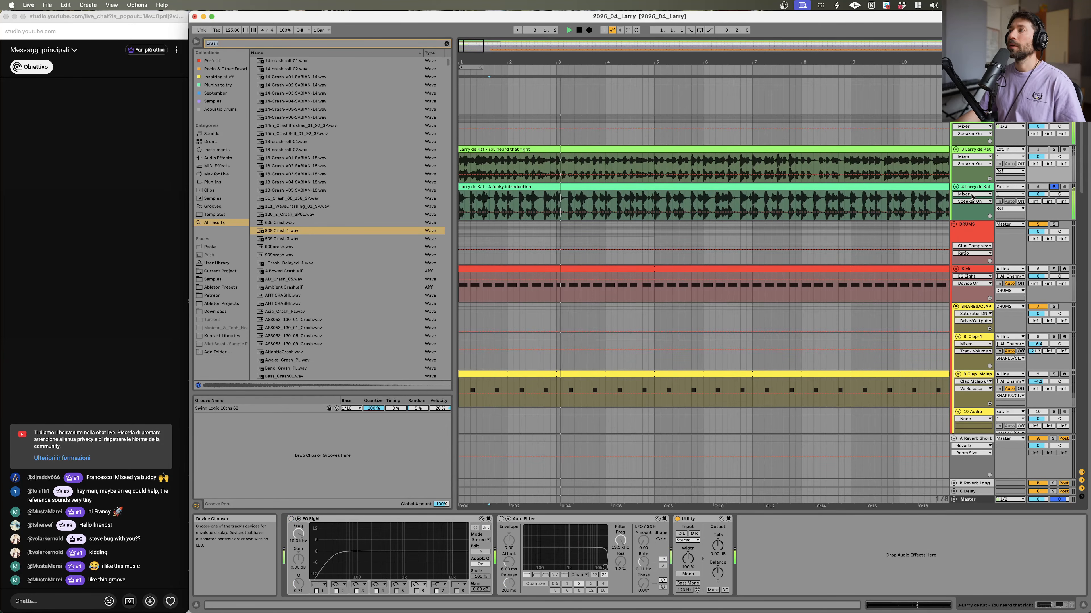
scroll(854, 317, "down", 20)
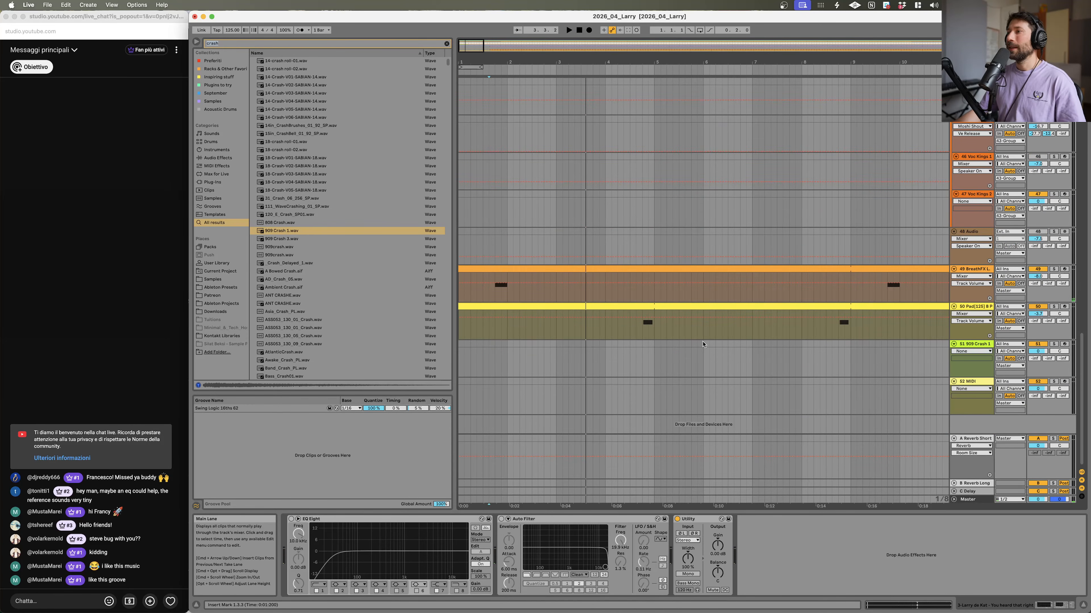
key("space")
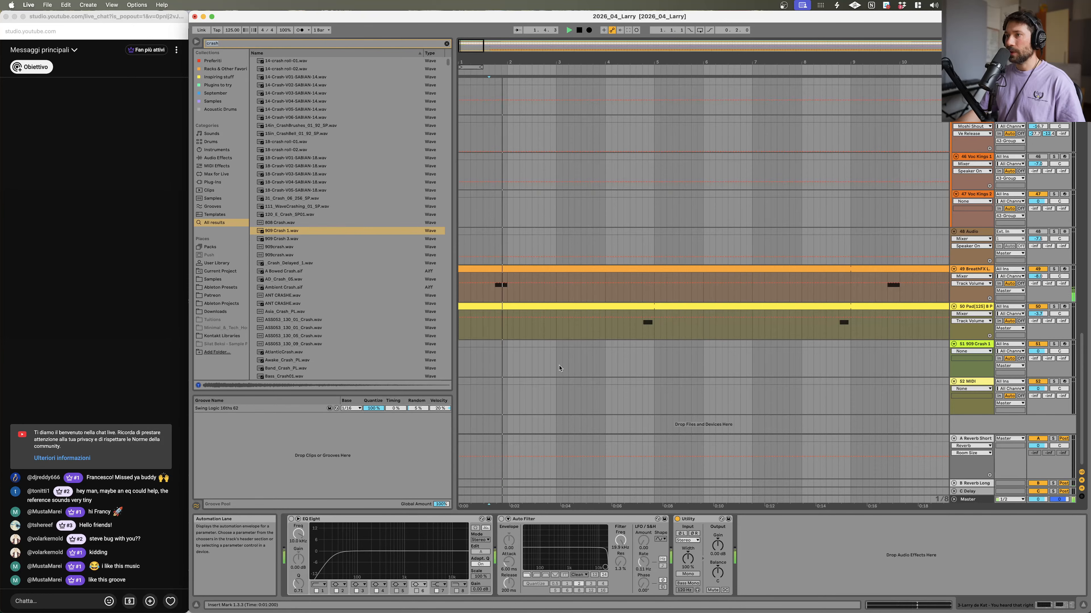
scroll(553, 360, "up", 10)
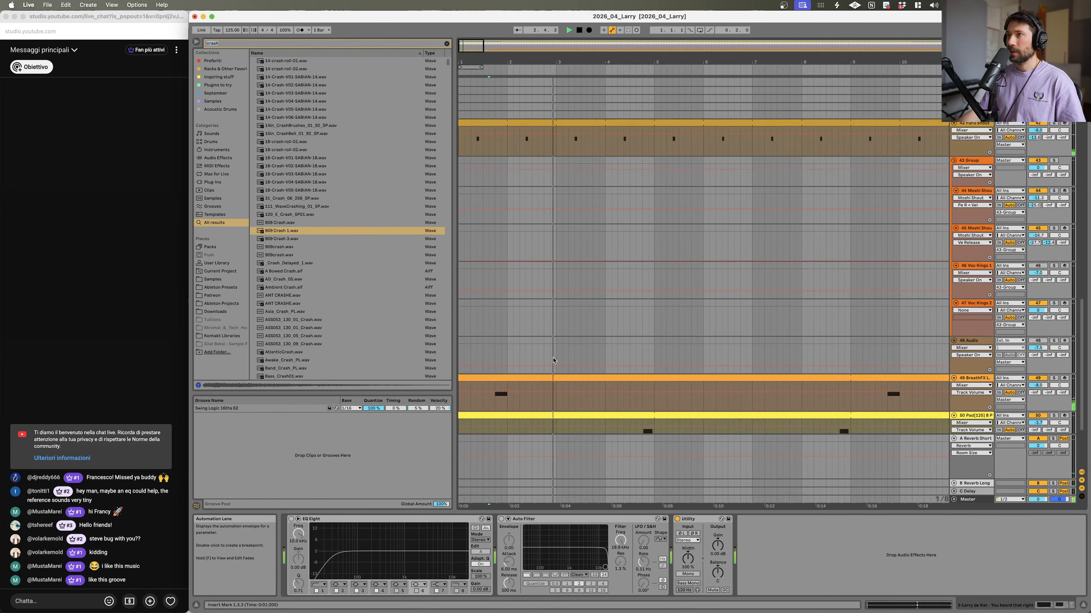
scroll(565, 320, "up", 10)
key("space")
key("space")
left_click(545, 205)
key("space")
scroll(556, 247, "down", 15)
scroll(556, 247, "down", 5)
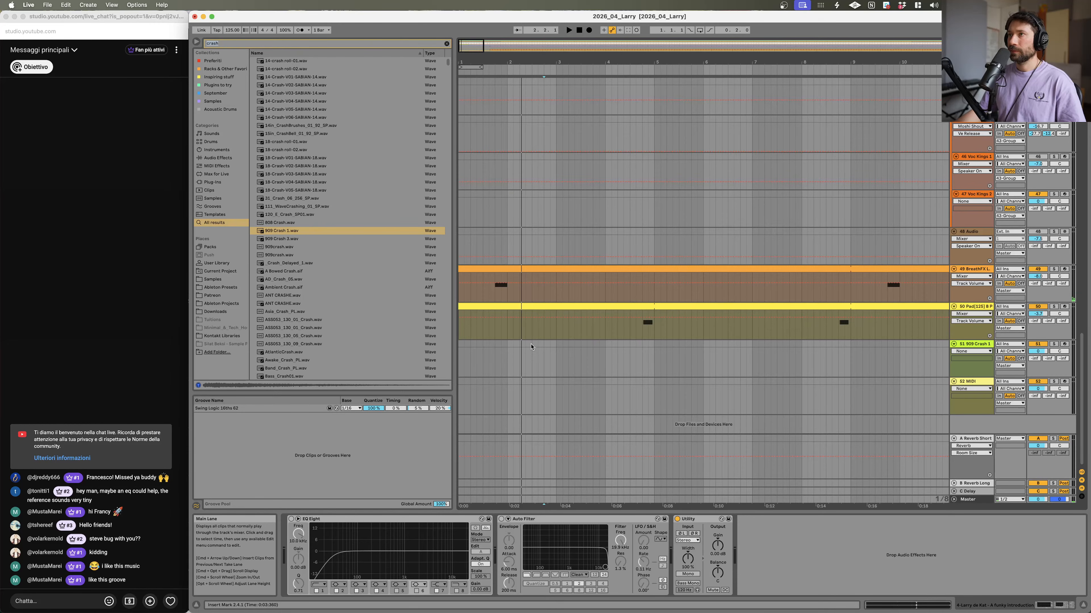
Step: Create a short MIDI clip on the crash track at bar 2 and draw one long note across it
double_click(542, 346)
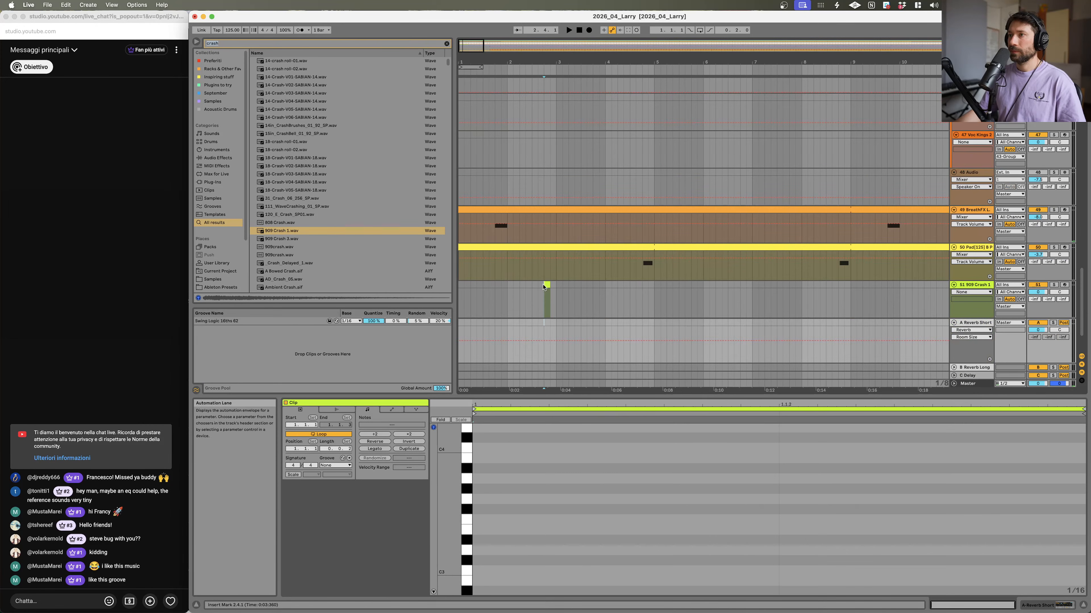
left_click_drag(547, 285, 555, 285)
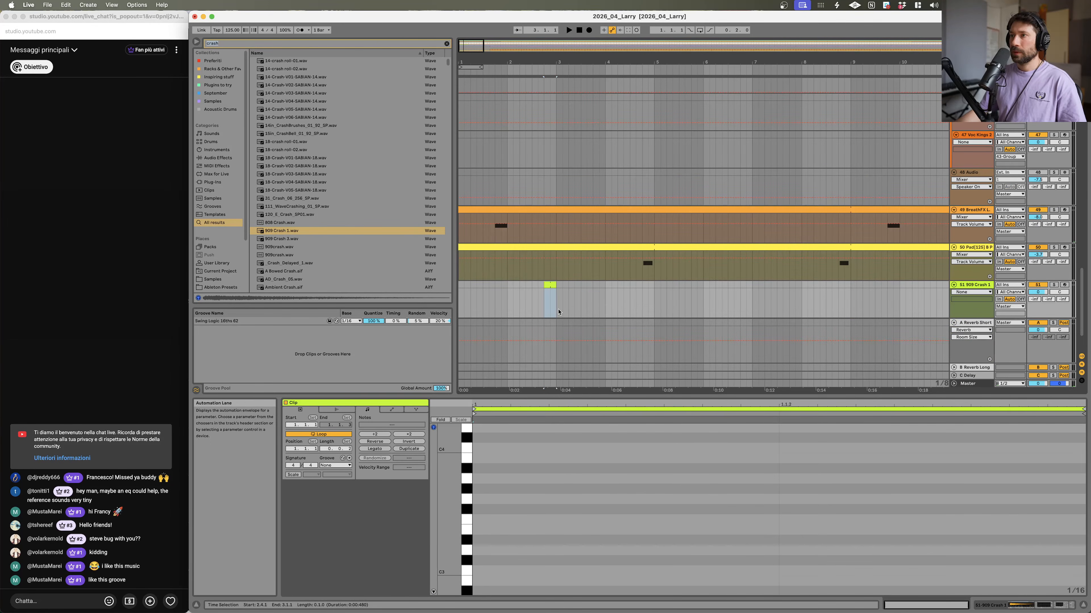
key("super+j")
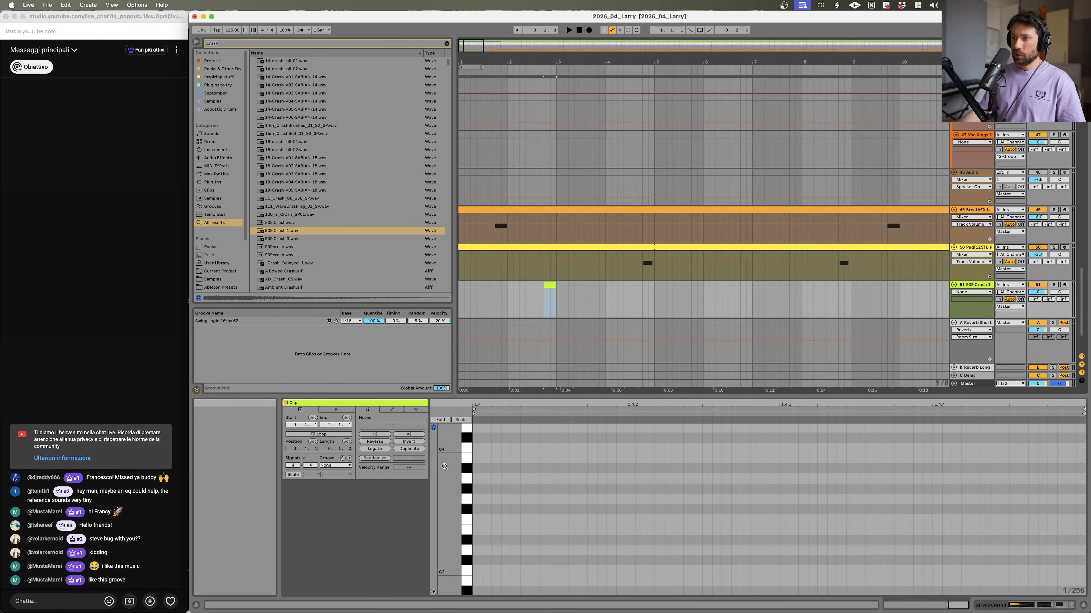
double_click(476, 572)
left_click_drag(481, 571, 1051, 571)
key("space")
key("space")
Step: Shorten the amp envelope release in the crash track's Simpler
double_click(986, 286)
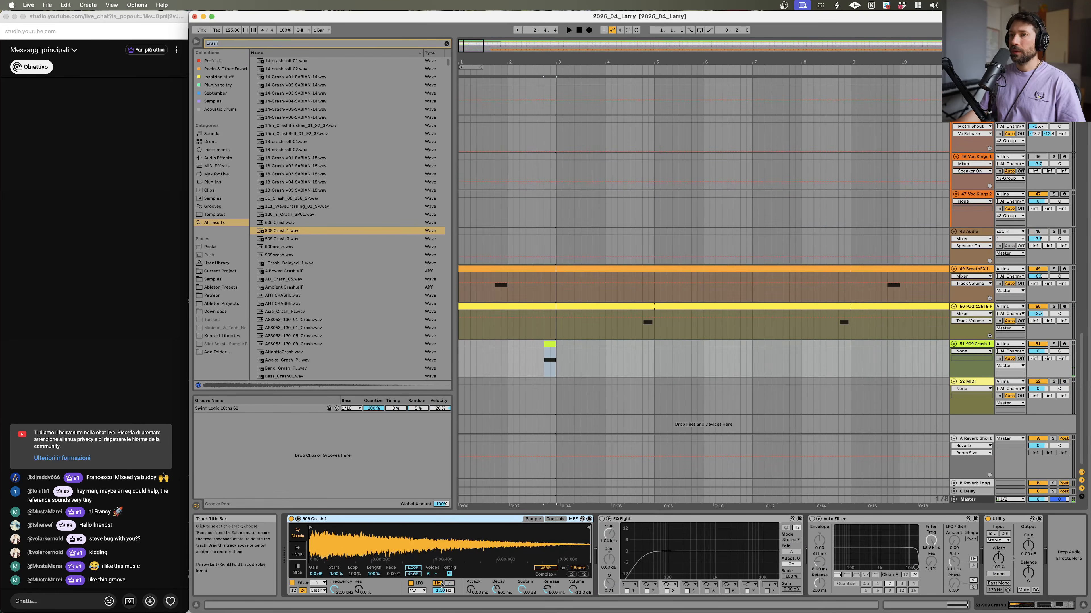
mouse_move(554, 588)
left_mouse_down()
mouse_move(554, 571)
mouse_move(548, 580)
left_mouse_up()
key("space")
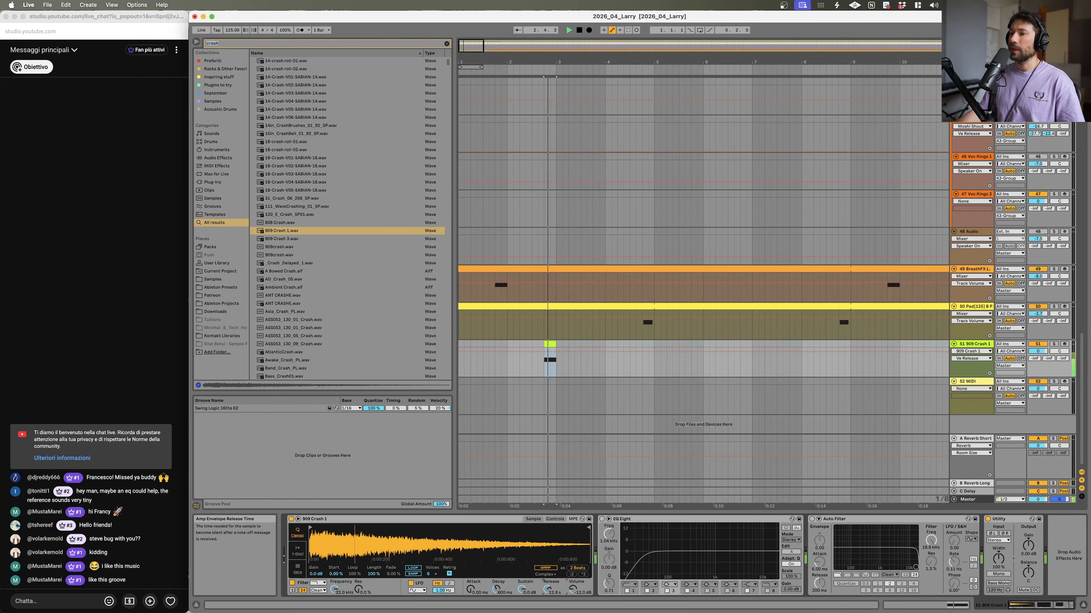
key("space")
Step: Adjust the crash track's send level to the delay return while playing it back
left_click_drag(1063, 358, 1048, 353)
key("space")
key("space")
key("space")
key("space")
key("space")
key("space")
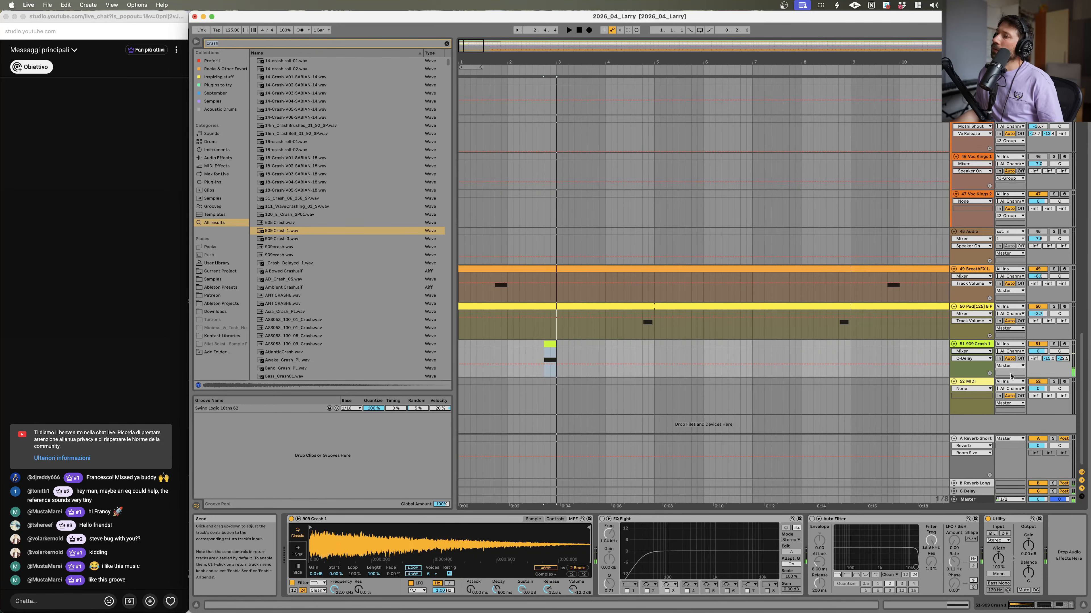
key("space")
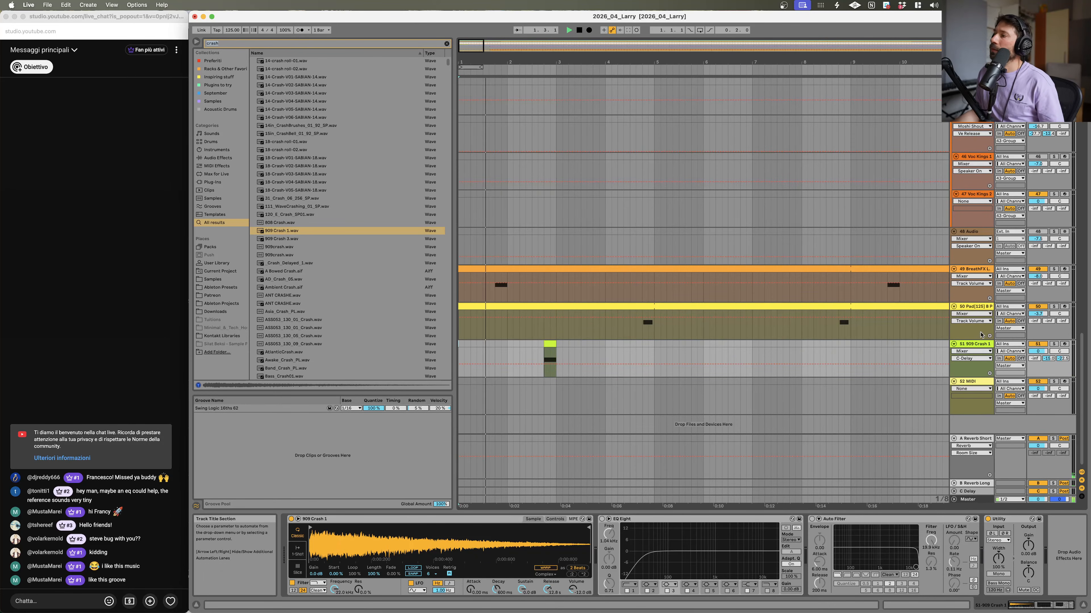
Step: Lower the crash track's volume to -6.6 dB and replay the section
left_click_drag(1038, 352, 1037, 357)
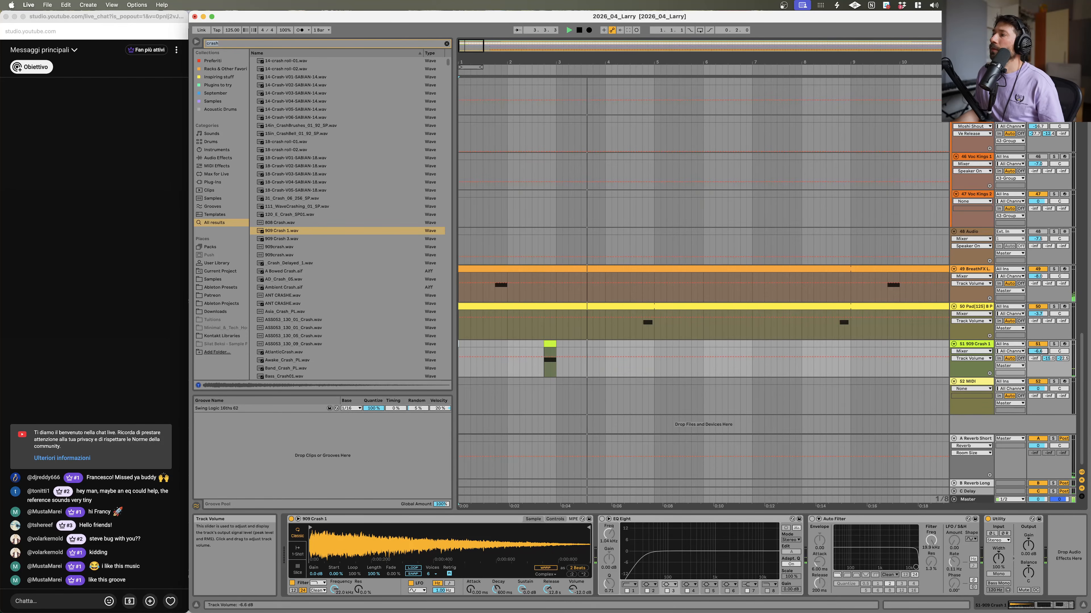
scroll(1041, 335, "up", 20)
key("space")
key("space")
Step: Unsolo the reference track and play the arrangement from the start
left_click(1053, 187)
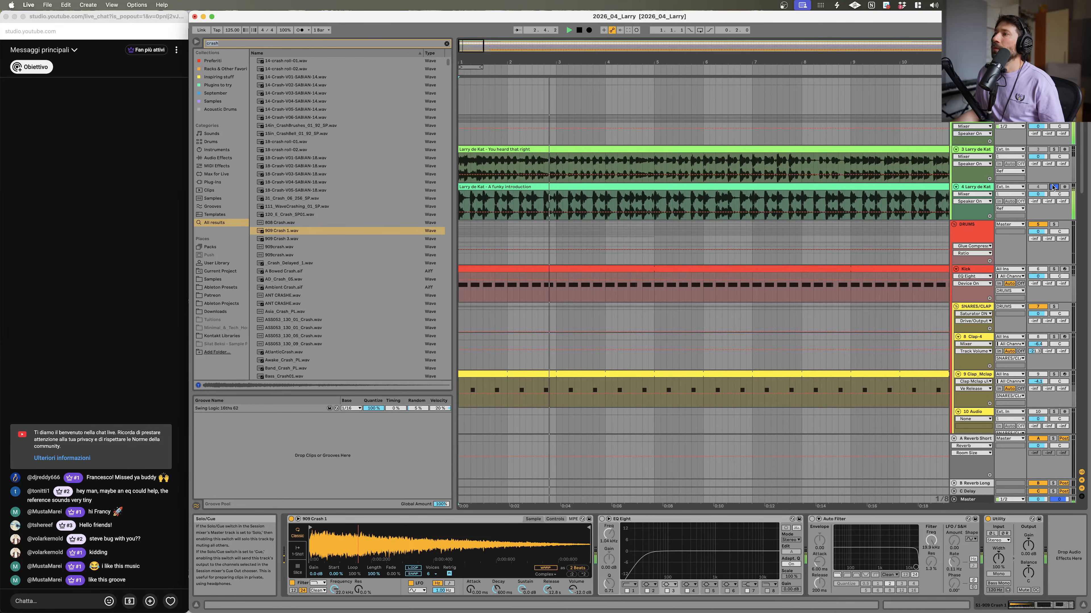
key("space")
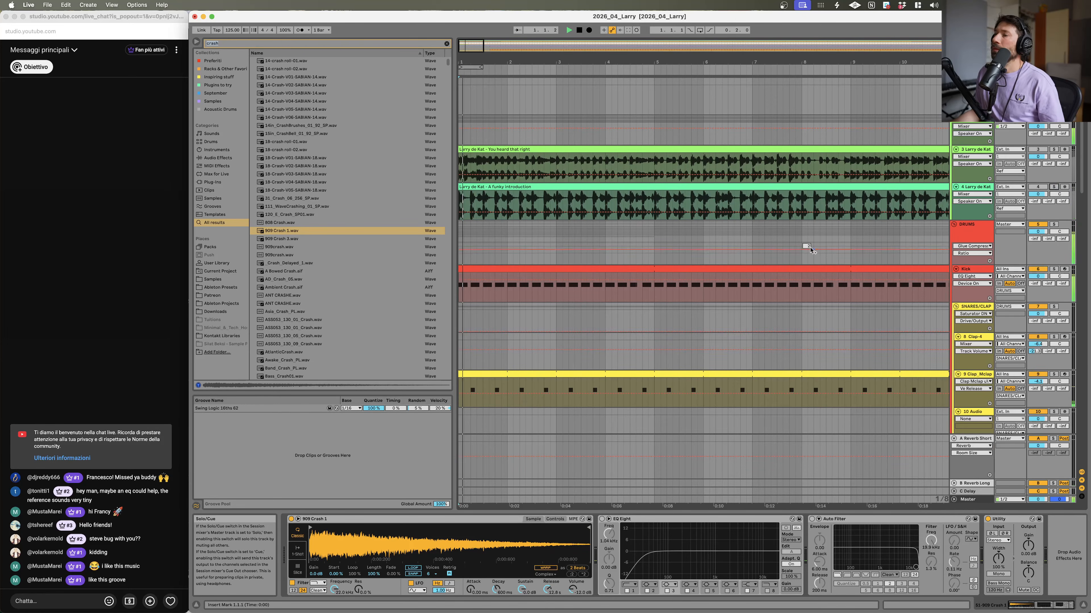
scroll(613, 294, "down", 20)
key("space")
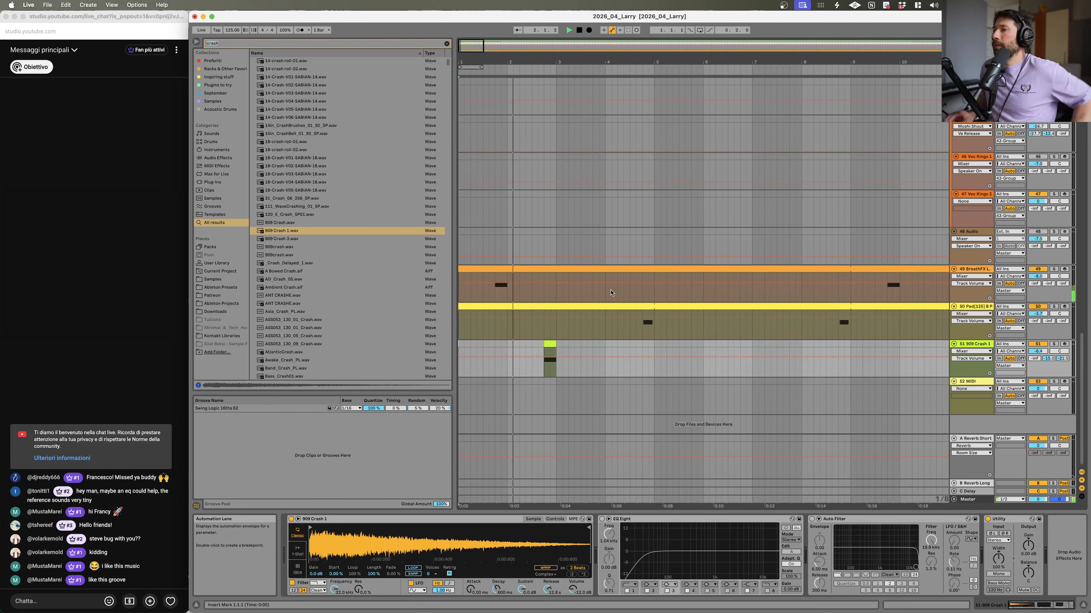
key("space")
key("space")
Step: Raise the amp envelope sustain in the crash Simpler and open the crash clip
left_click_drag(521, 590, 548, 606)
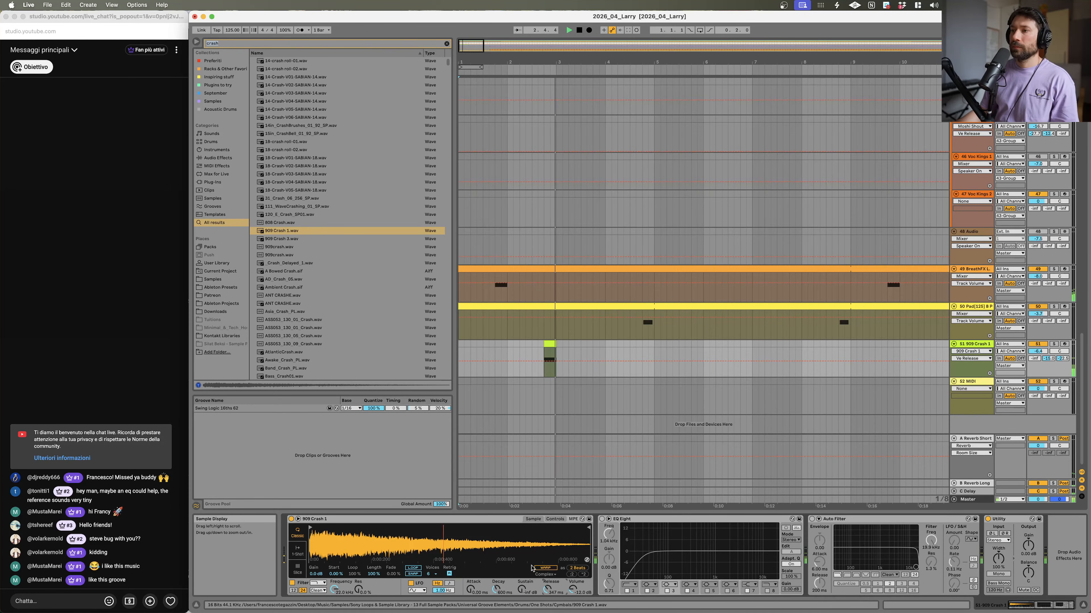
left_click_drag(521, 590, 521, 568)
key("space")
key("space")
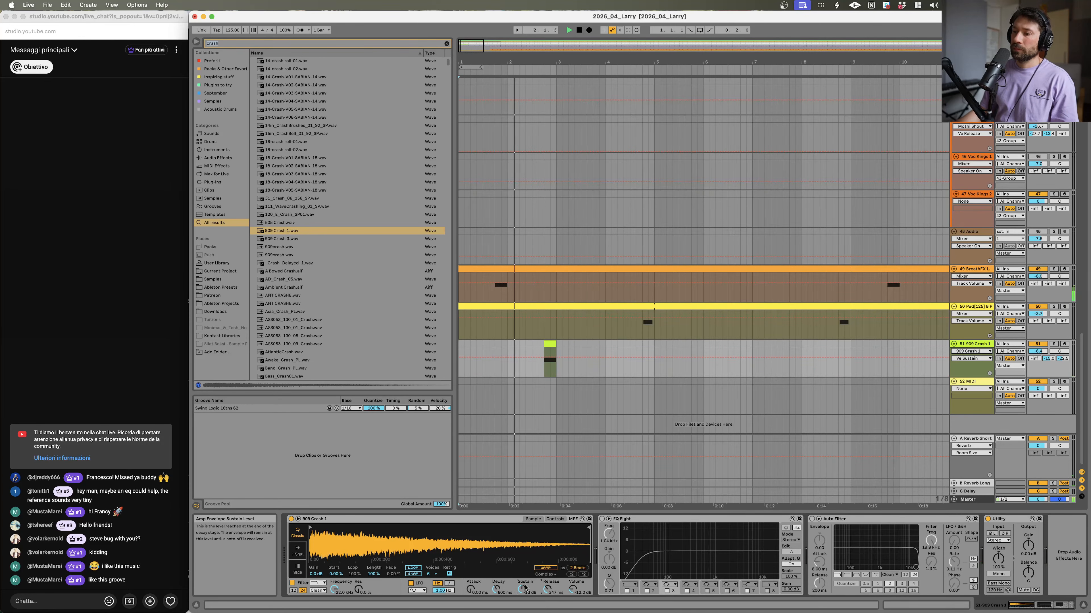
double_click(548, 365)
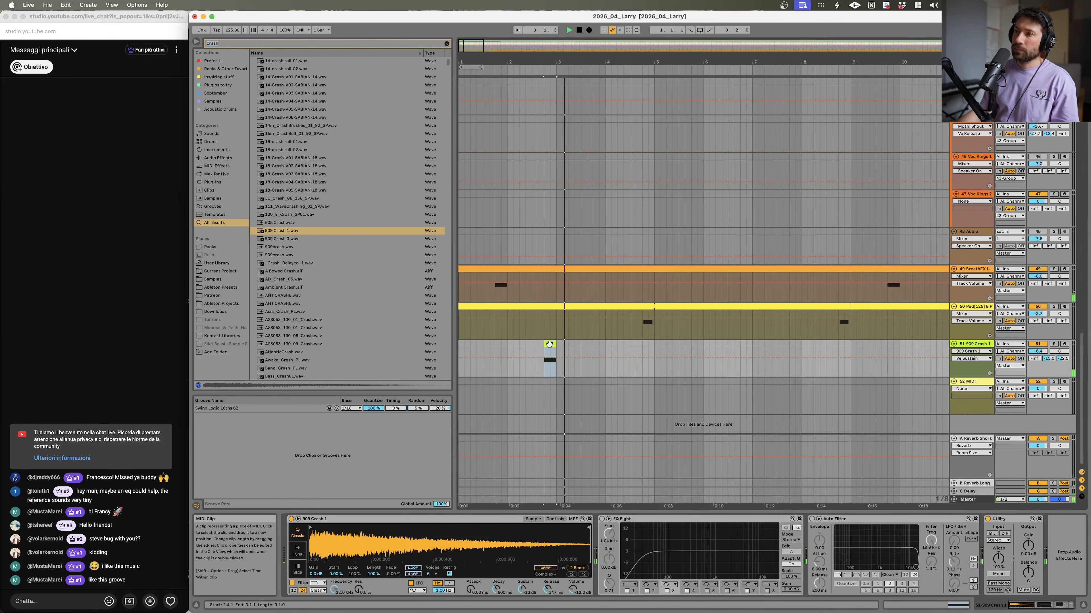
Step: Shorten the note in the crash MIDI clip and play the hit back
left_click_drag(1074, 572, 725, 572)
key("space")
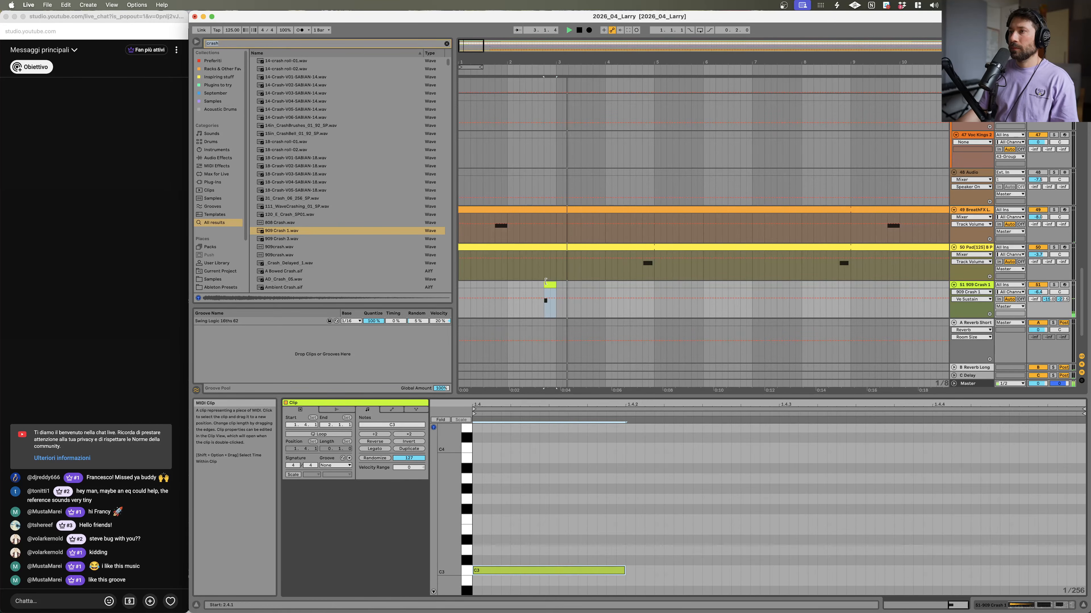
left_click(552, 283)
key("space")
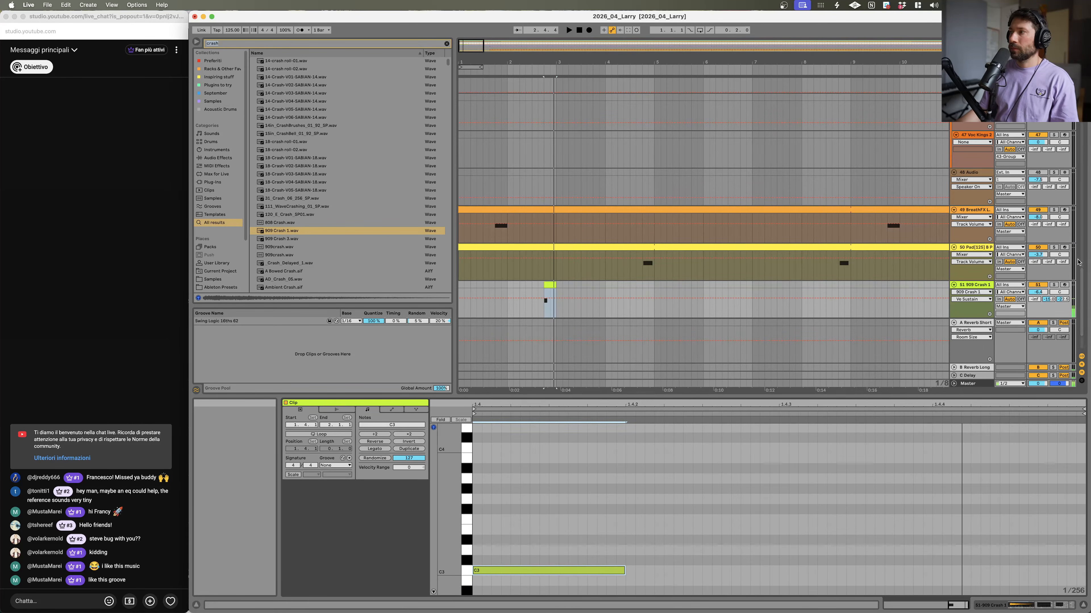
Step: Lower the amp envelope release in the crash Simpler and audition the result
double_click(968, 284)
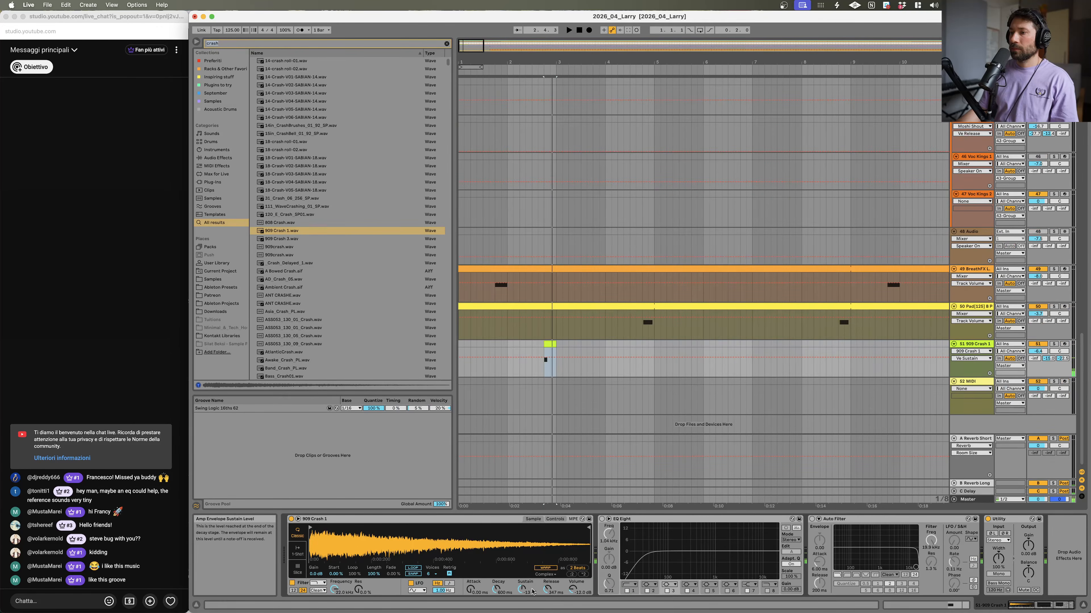
left_click_drag(547, 590, 547, 585)
key("space")
key("space")
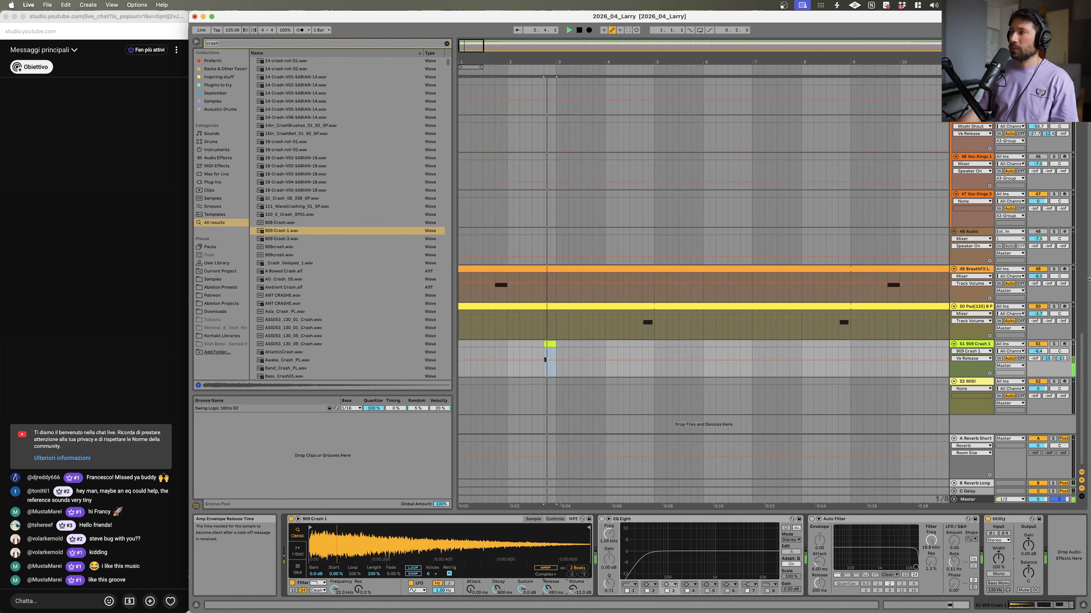
double_click(1062, 358)
key("space")
key("space")
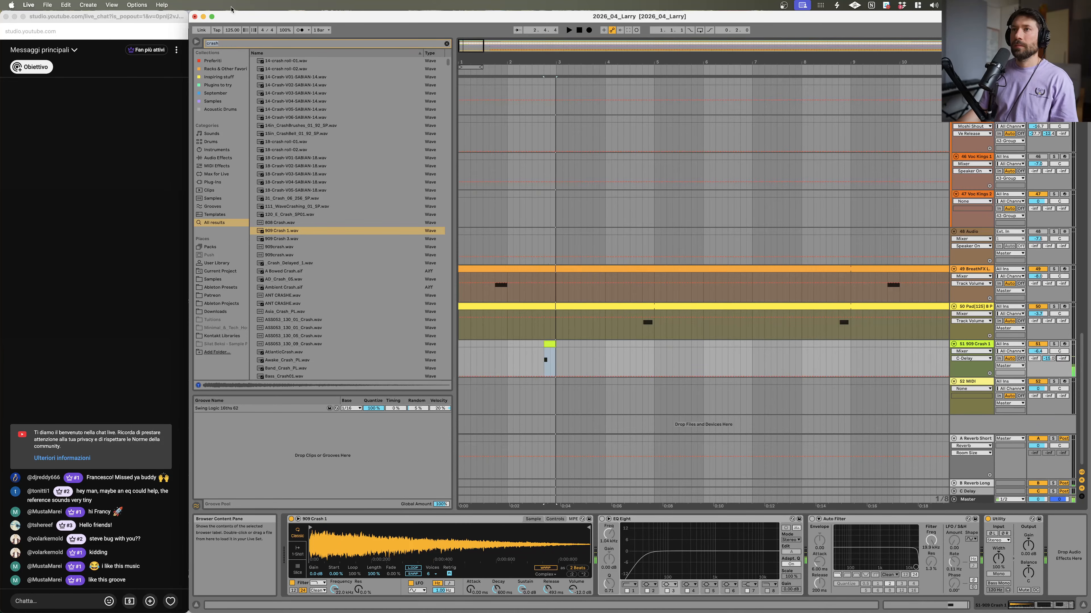
Step: Search the browser for vox samples and preview several of them
left_click(233, 41)
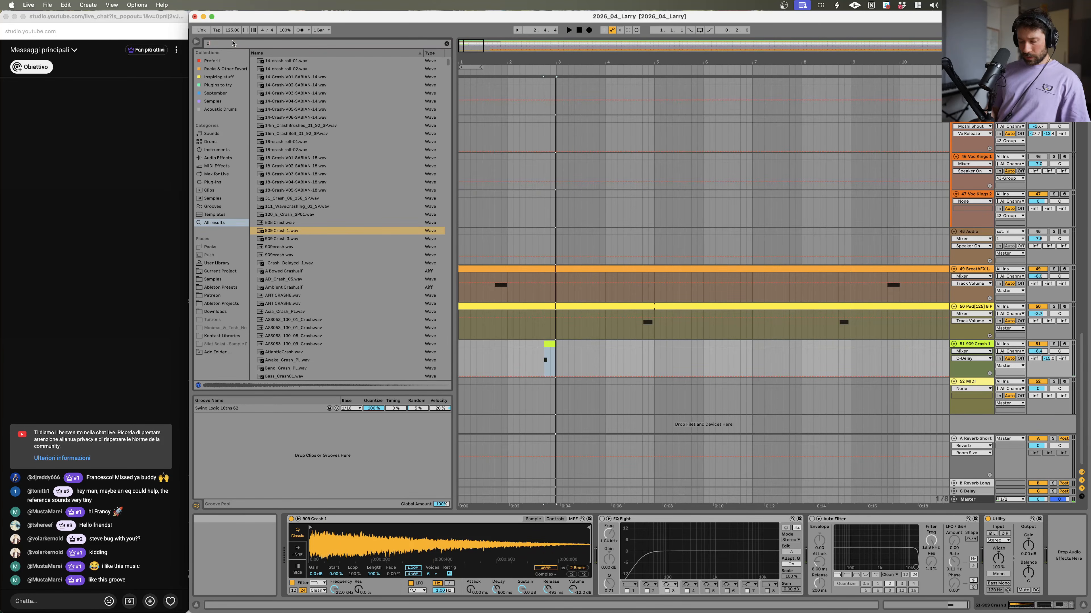
type("c")
type("ox")
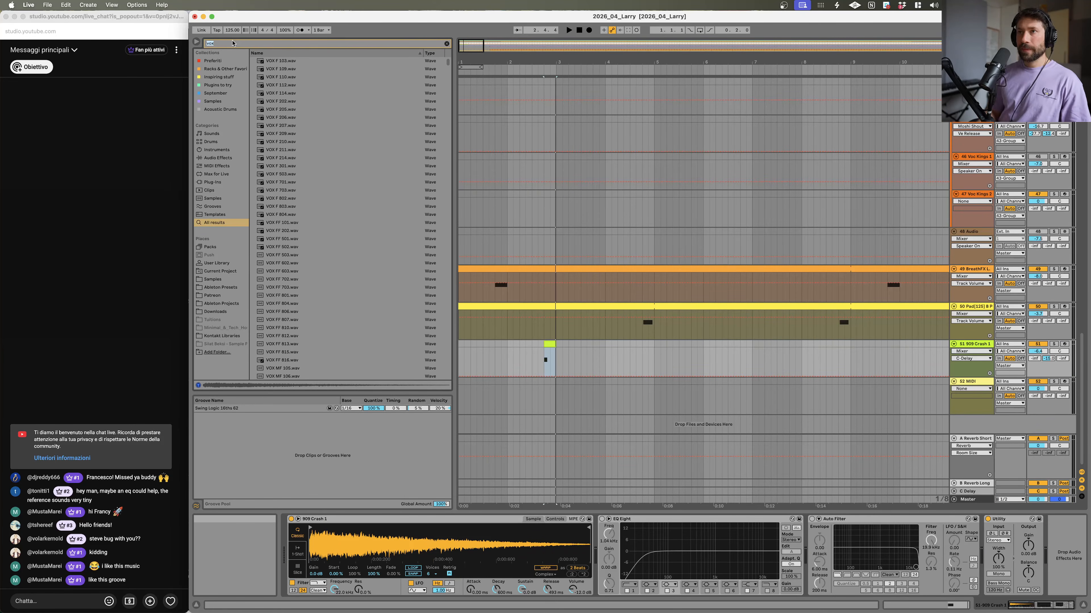
left_click(300, 207)
left_click(336, 168)
left_click(339, 263)
left_click(348, 319)
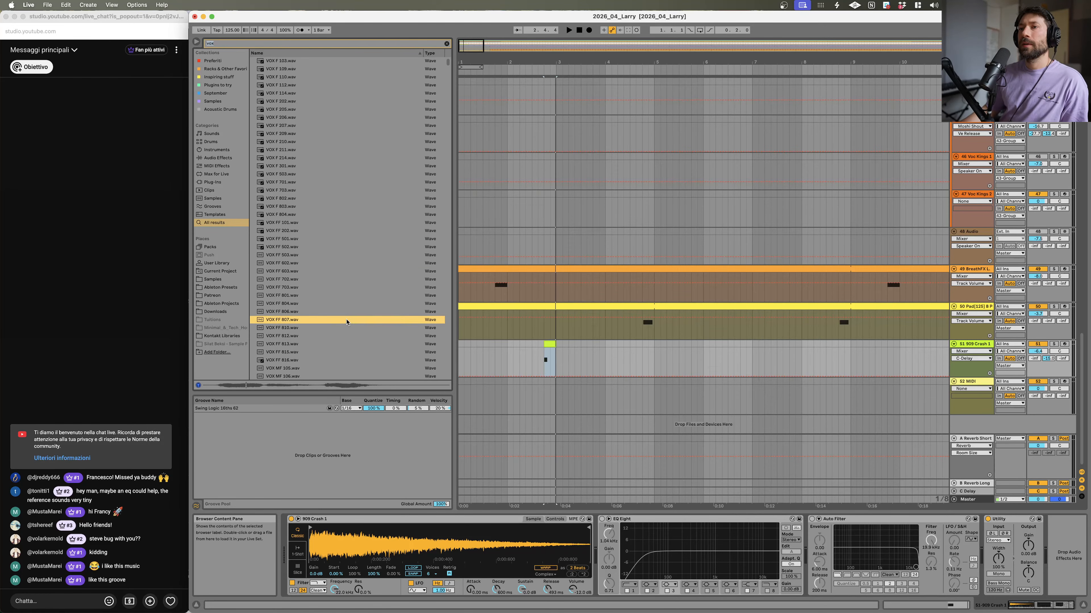
scroll(319, 354, "down", 1)
left_click(319, 351)
scroll(319, 351, "down", 12)
left_click(319, 350)
scroll(318, 348, "down", 12)
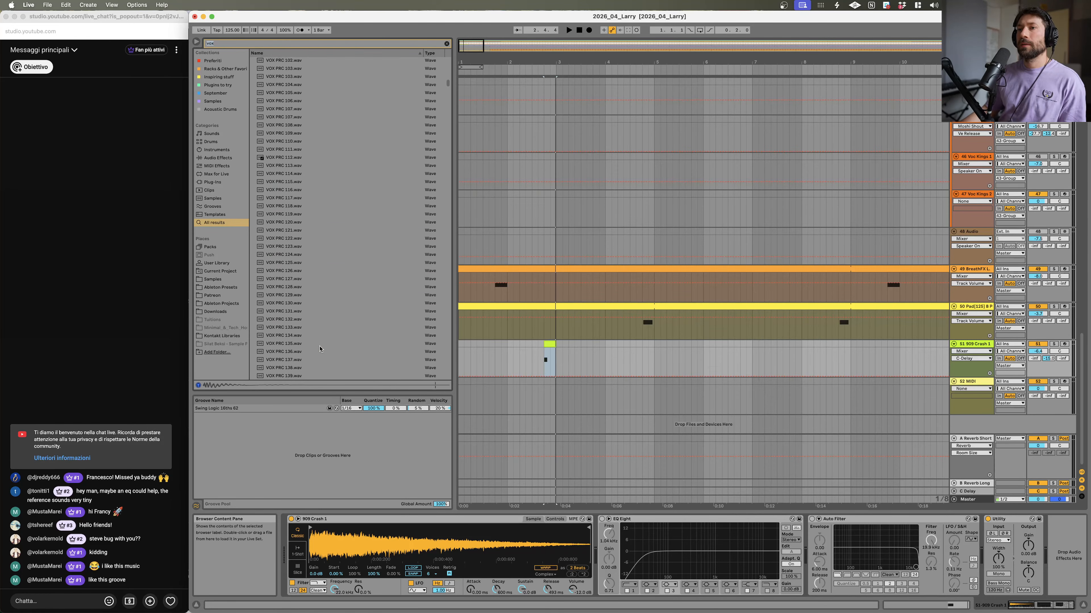
left_click(315, 326)
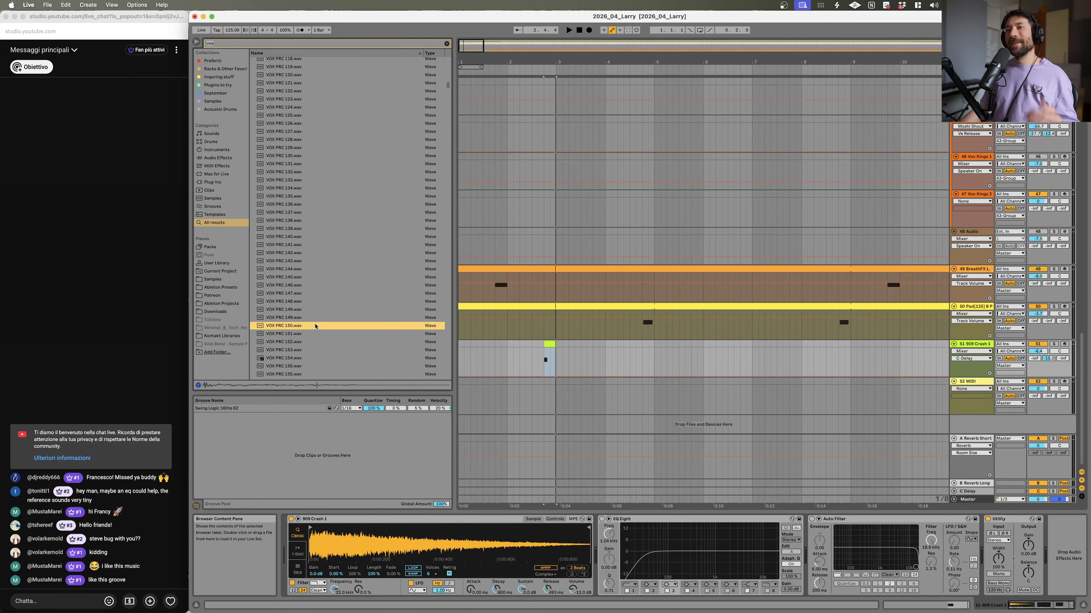
scroll(314, 328, "down", 5)
left_click(312, 339)
scroll(312, 339, "down", 10)
left_click(313, 337)
scroll(313, 337, "down", 20)
left_click(315, 337)
scroll(314, 337, "down", 5)
scroll(315, 337, "down", 12)
left_click(315, 333)
scroll(314, 335, "down", 10)
scroll(314, 258, "up", 4)
left_click(314, 116)
left_click(313, 181)
left_click(308, 262)
left_click(303, 296)
left_click(298, 326)
Step: Load VOX PRC 342.wav into a Simpler on the empty MIDI track 52
key("Down")
key("Down")
key("Down")
key("Down")
key("Down")
key("Down")
key("Down")
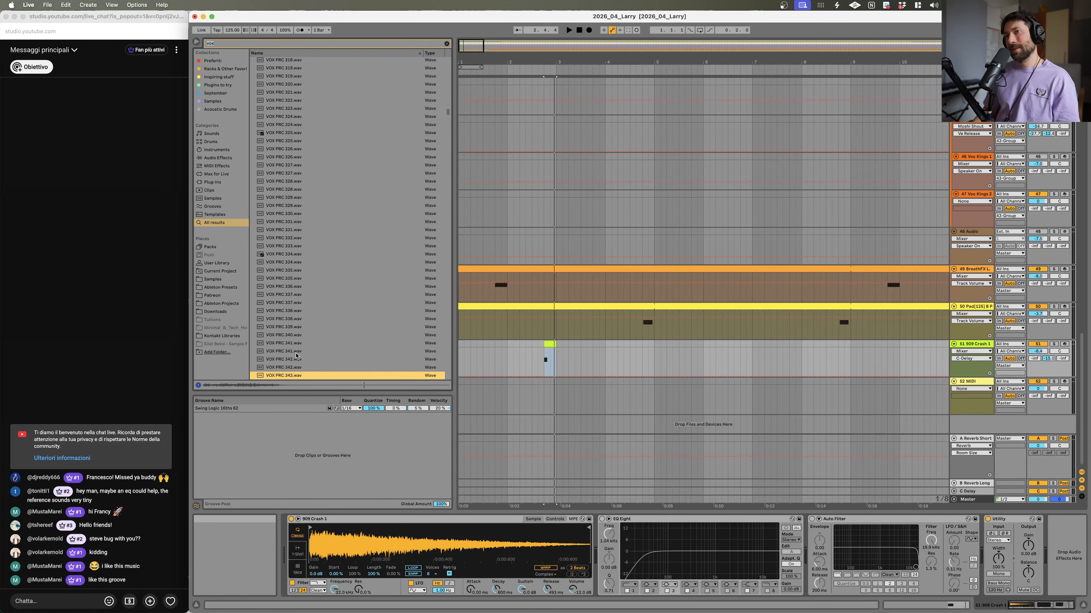
key("Up")
key("Up")
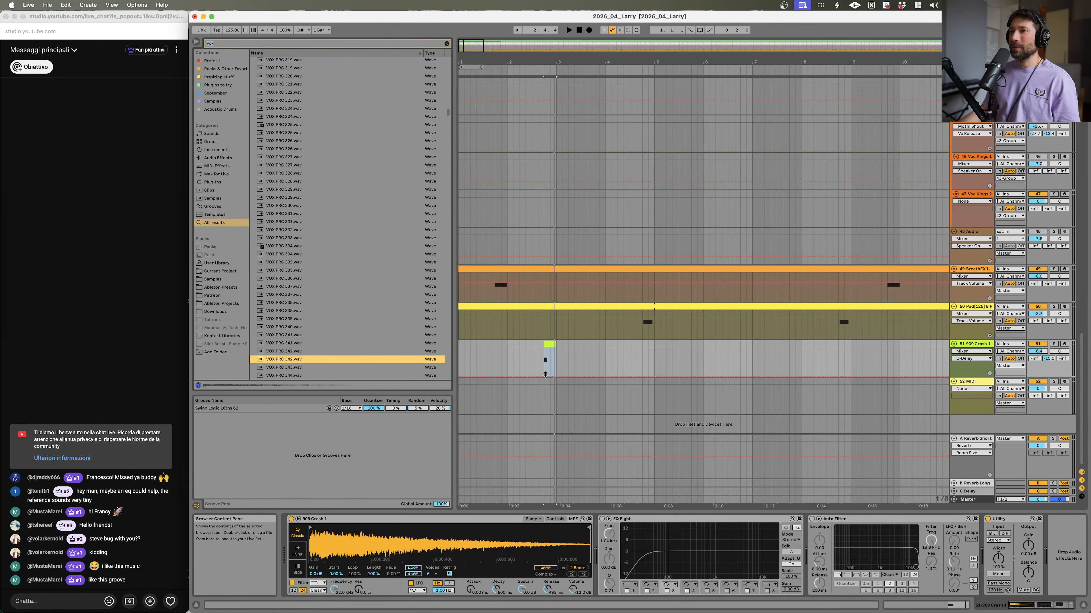
left_click(981, 383)
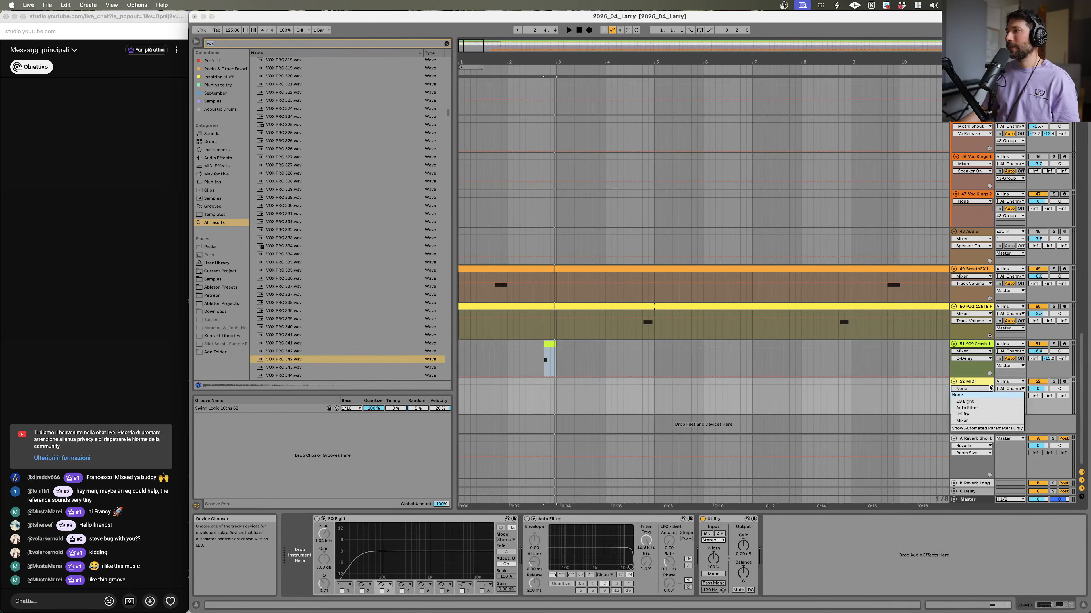
double_click(328, 360)
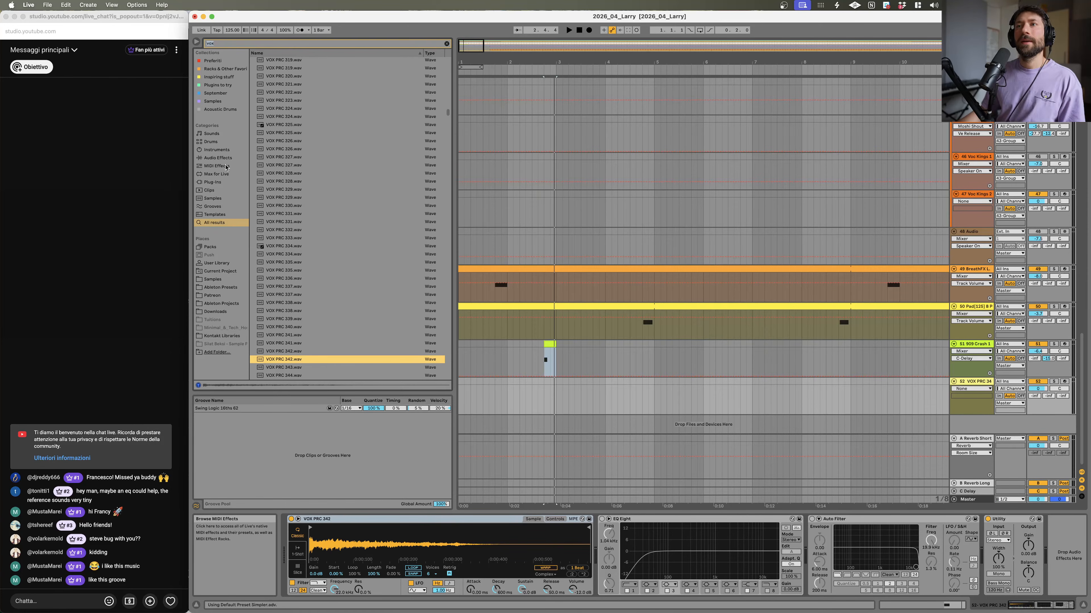
Step: Add a Delay audio effect to the vox track
left_click(219, 158)
left_click(446, 44)
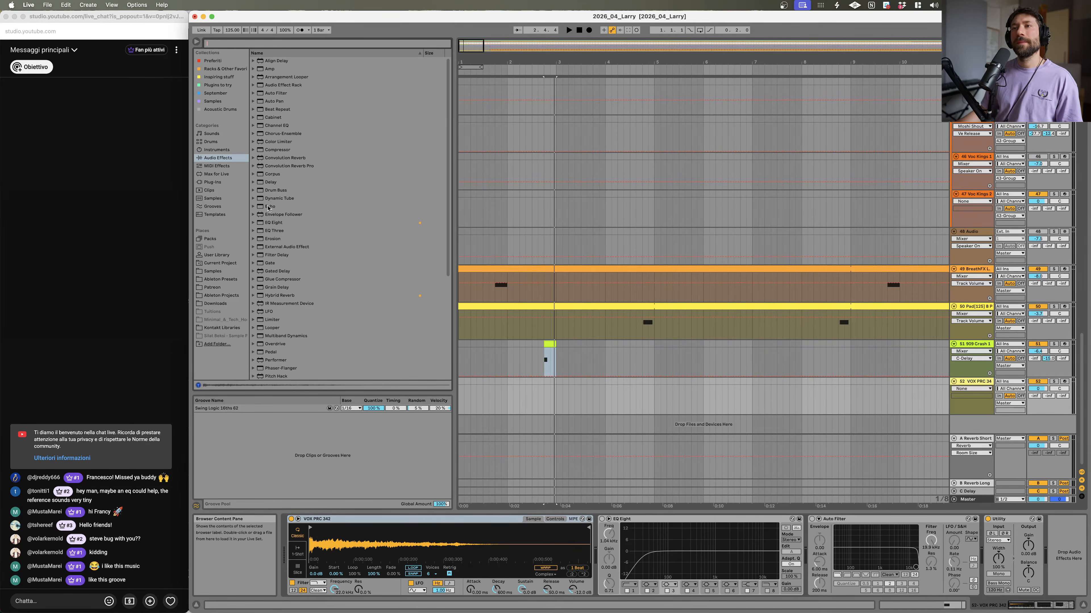
double_click(265, 186)
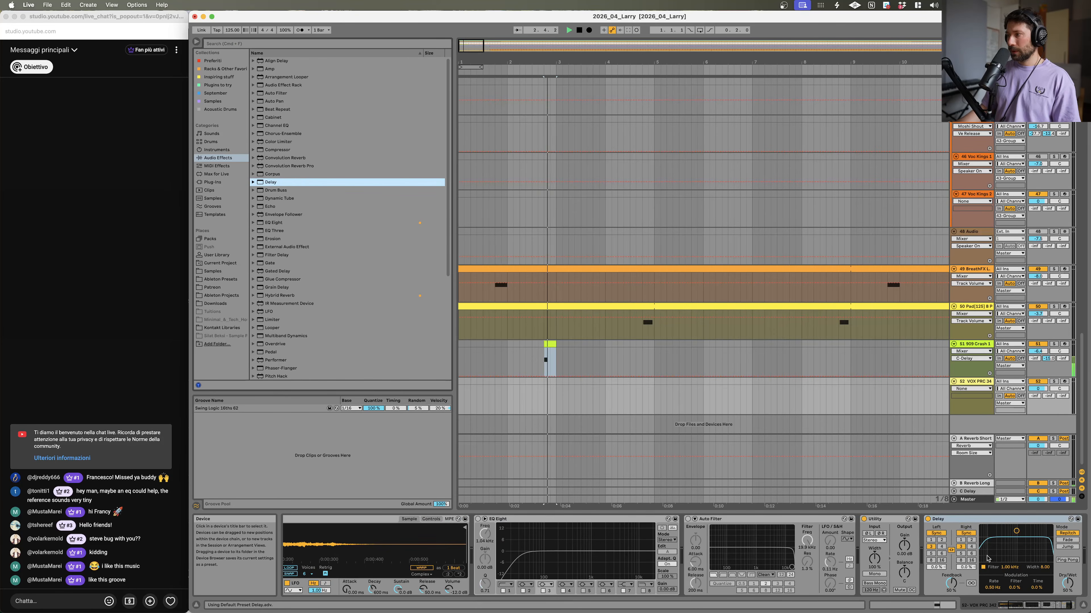
Step: Solo the crash and vox tracks and audition the crash hit together with the vox layer
left_click(1052, 345)
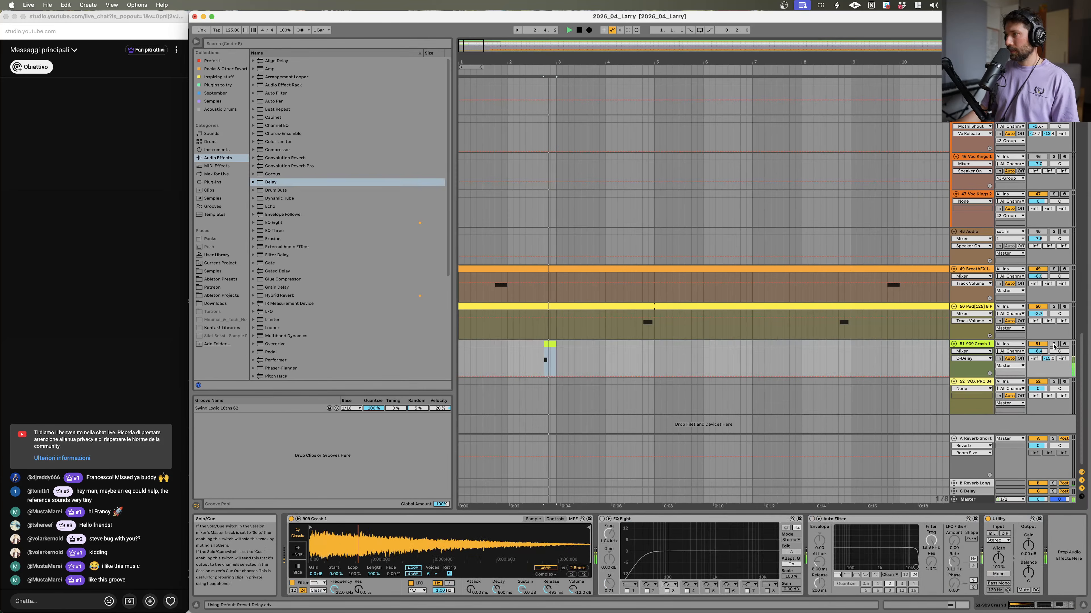
key("space")
left_click(554, 392)
left_click_drag(554, 392, 554, 393)
left_click(1053, 382)
key("space")
key("space")
left_click(980, 345)
left_click(983, 382)
Step: Set the Delay's beat division and raise its filter frequency and width on the vox track
left_click(940, 542)
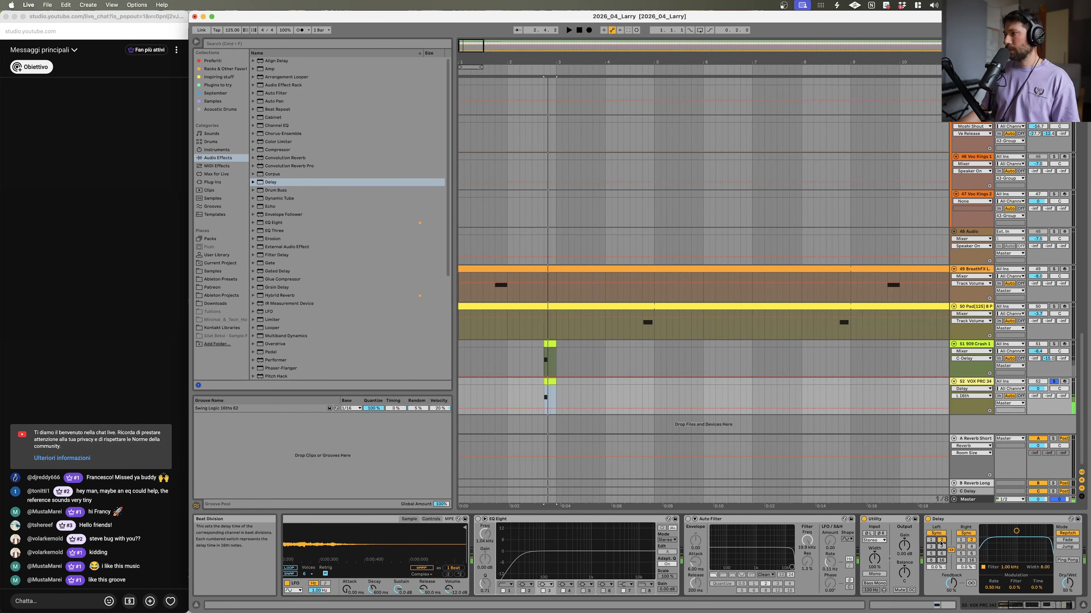
left_click_drag(1027, 533, 1039, 549)
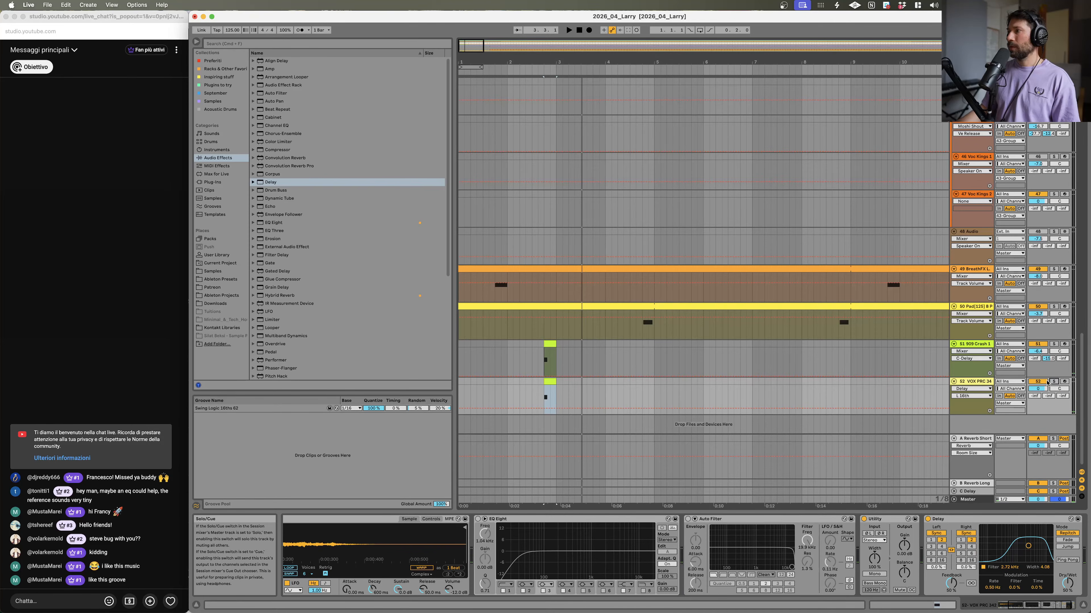
Step: Adjust the vox track's volume and replay the section zoomed in on the crash hit
left_click(462, 368)
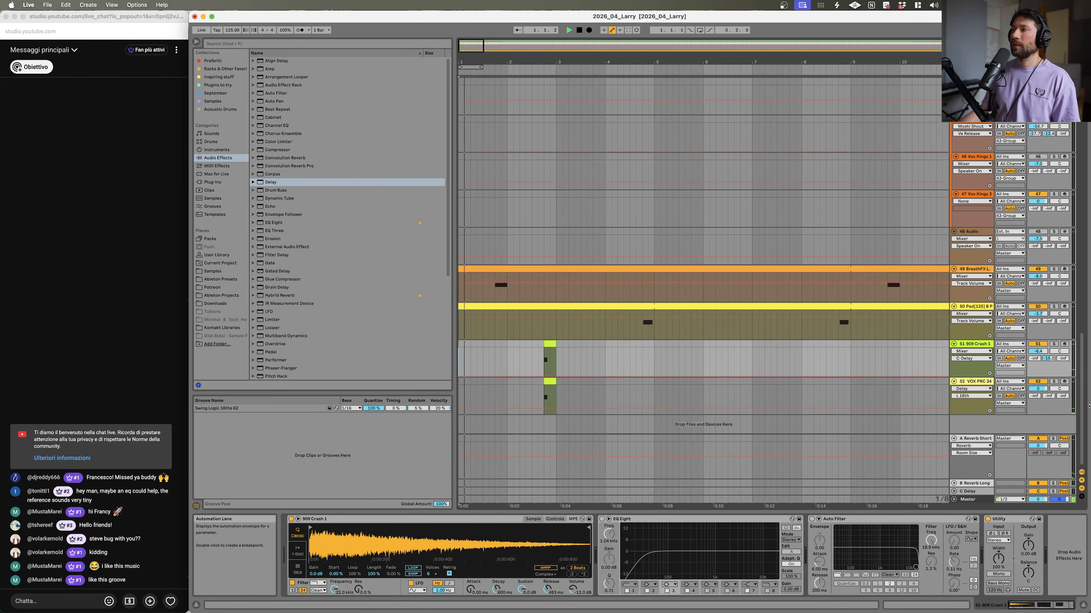
left_click_drag(1048, 396, 1047, 390)
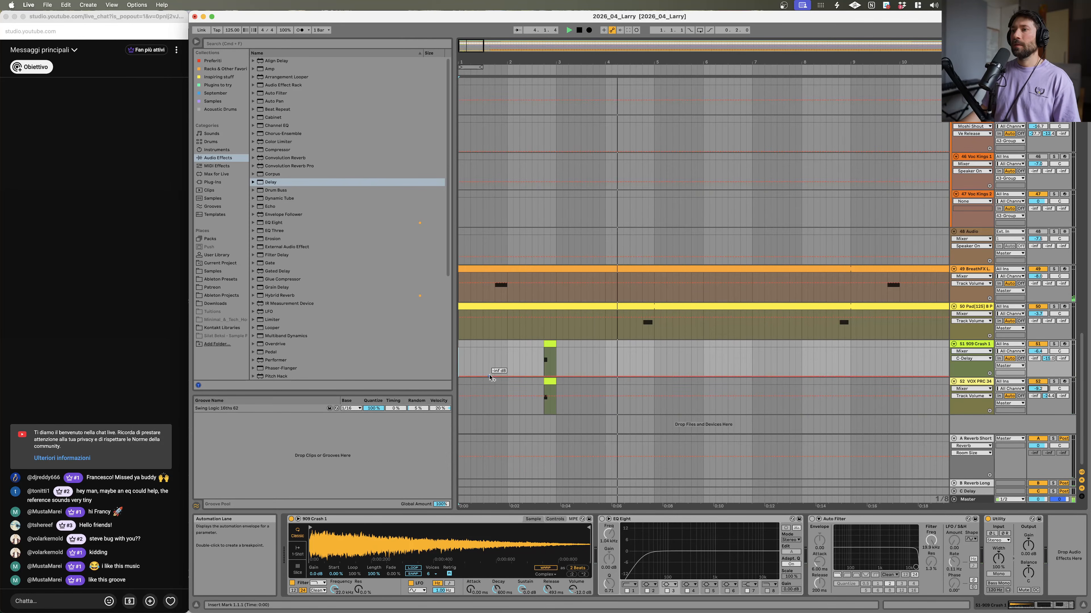
left_click(509, 381)
key("space")
left_click_drag(601, 63, 686, 81)
key("space")
key("space")
Step: Switch the vox Delay to Ping Pong mode and play it back
left_click(1067, 560)
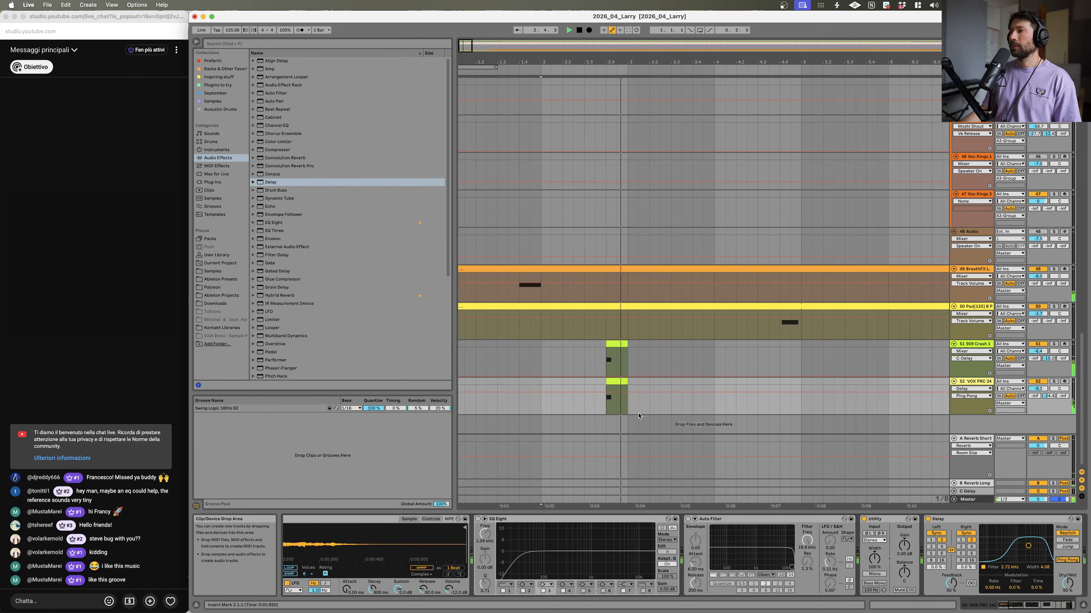
key("space")
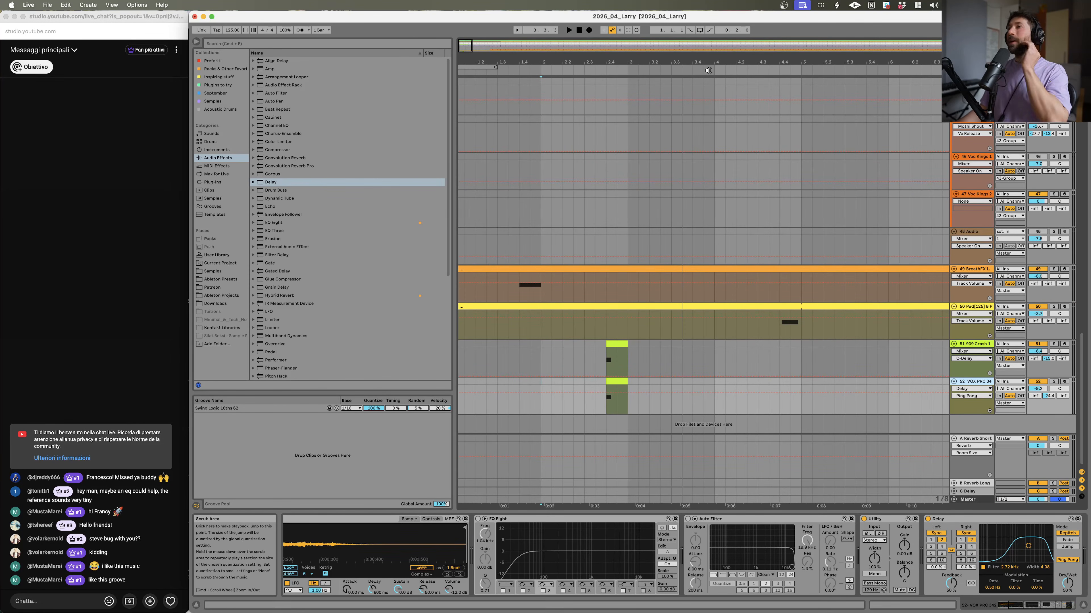
Step: Solo the reference track, adjust its level, and play it from the marked position
left_click_drag(707, 64, 708, 26)
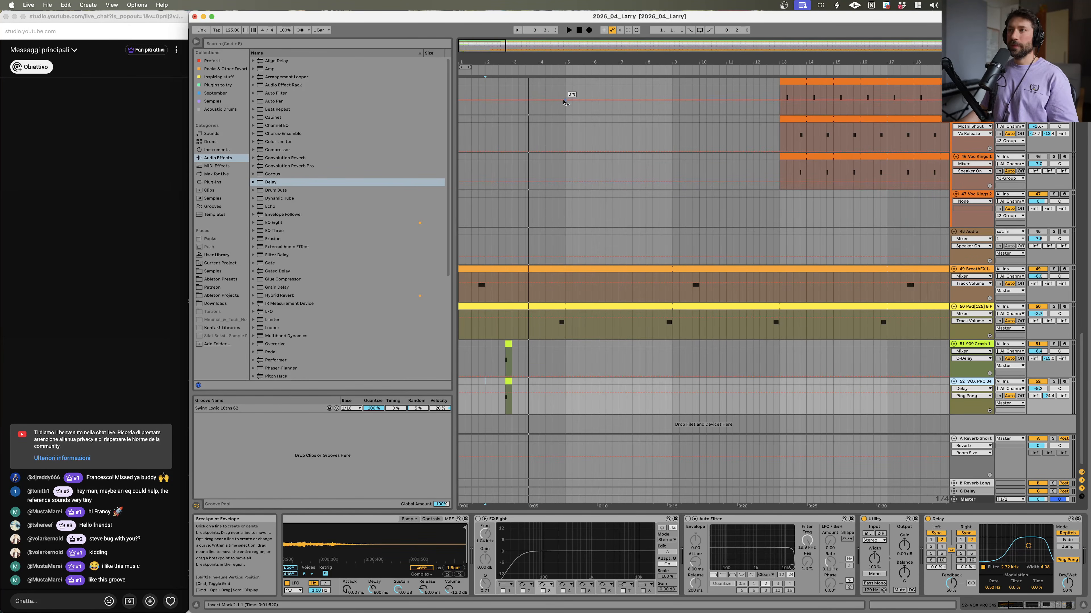
left_click(463, 352)
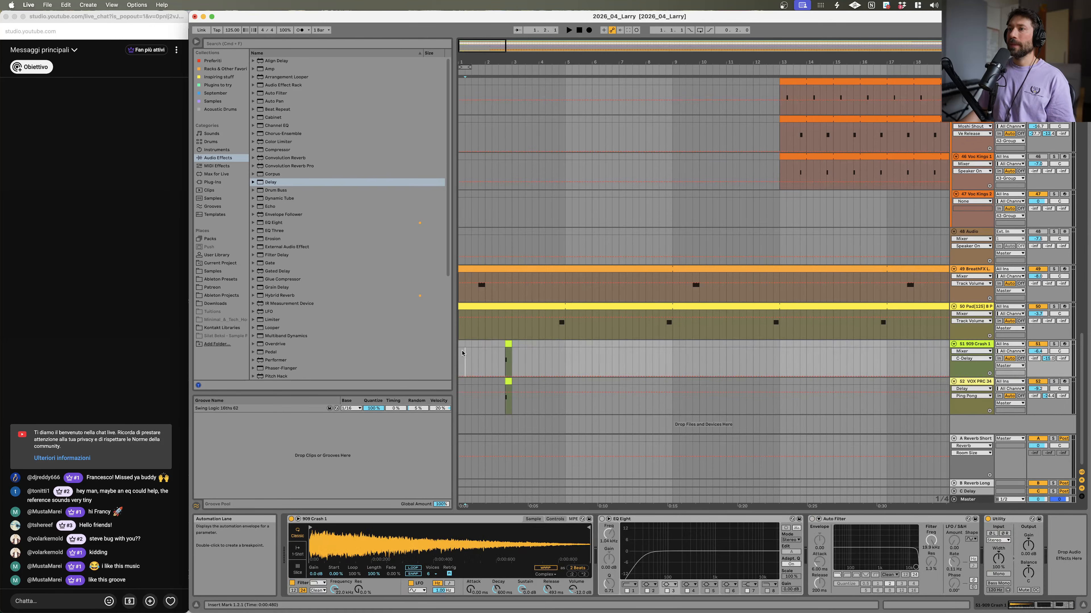
scroll(835, 184, "up", 15)
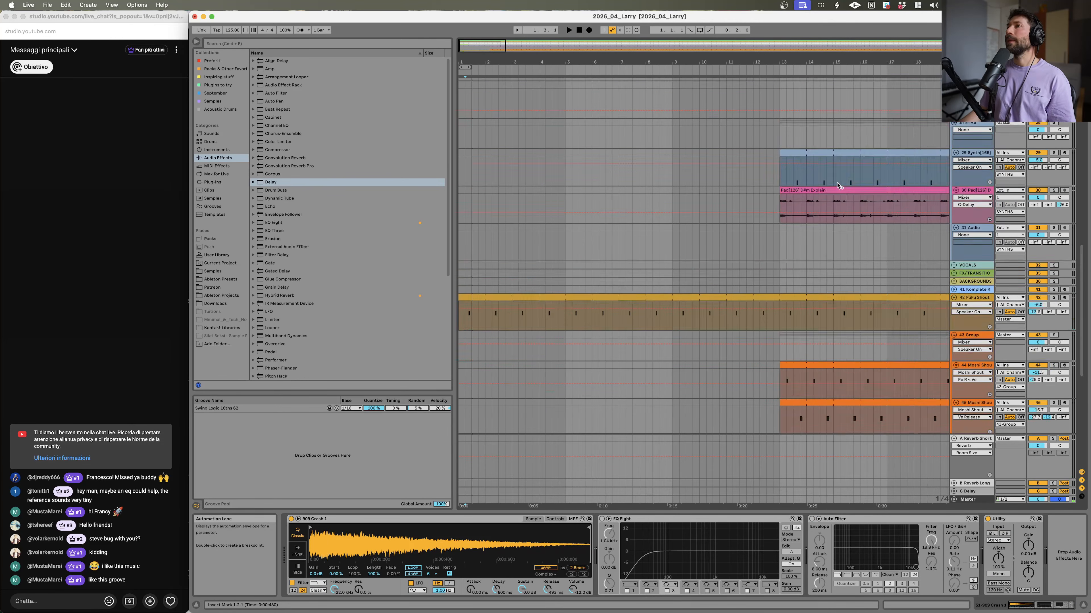
left_click(1055, 186)
key("space")
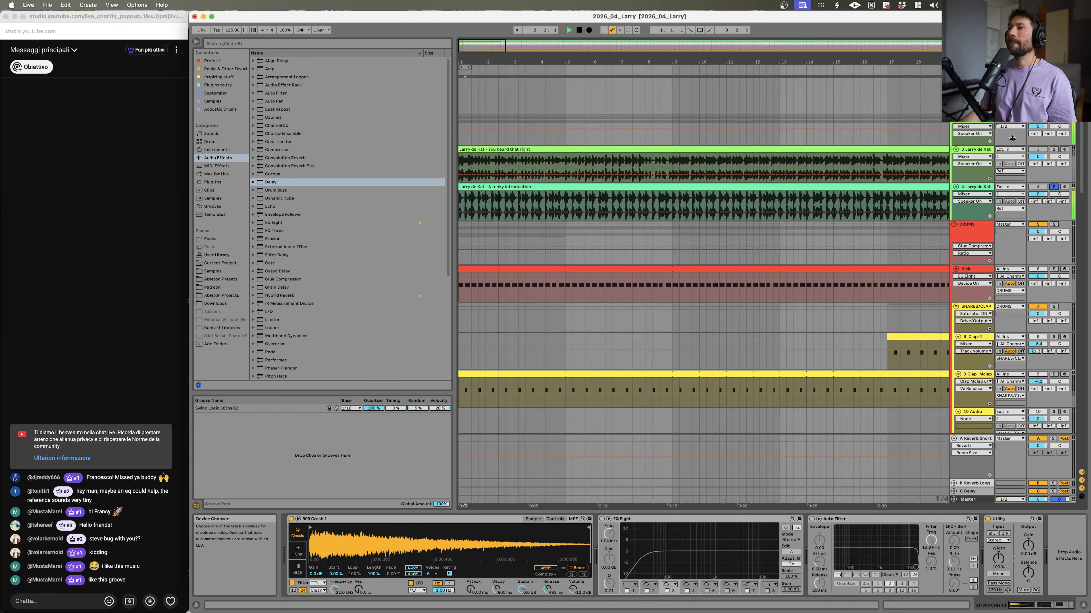
left_click_drag(574, 62, 575, 92)
left_click_drag(1037, 194, 1038, 208)
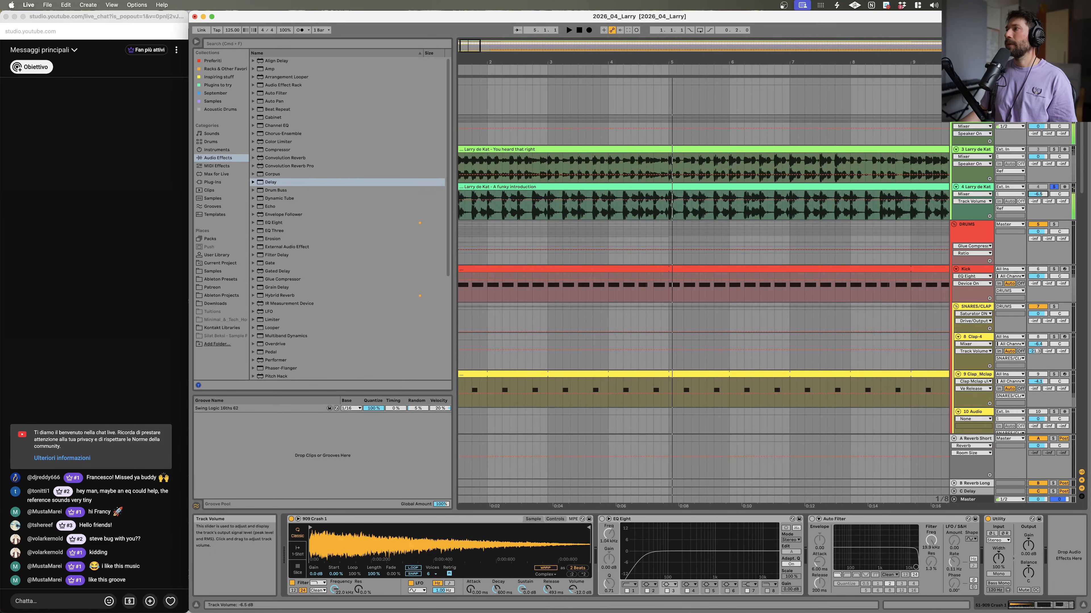
left_click(651, 210)
key("space")
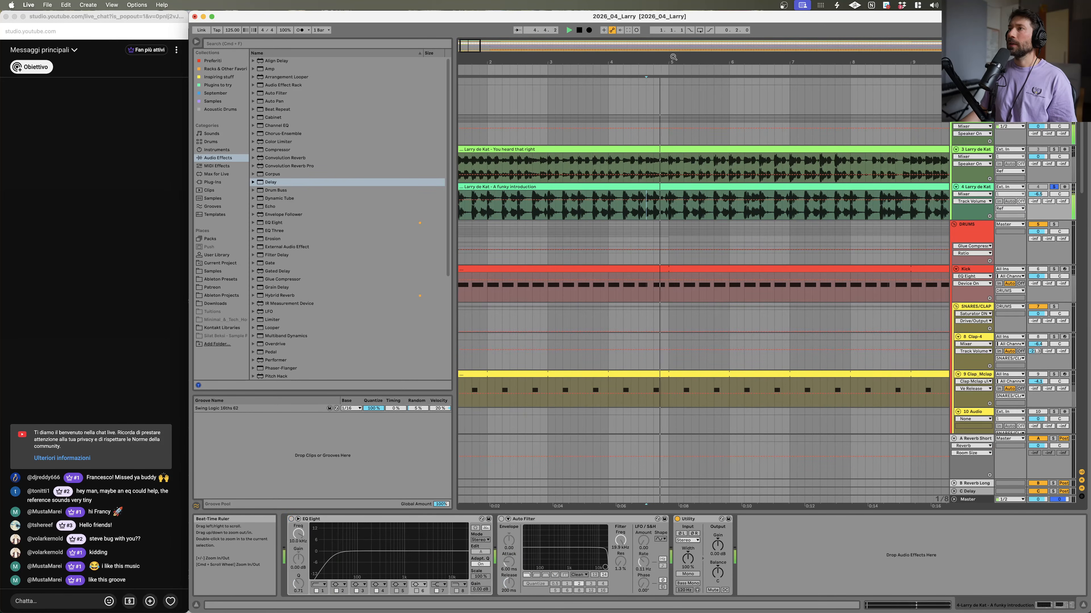
Step: Extend the vox MIDI clip to start at bar 1, loop it, and repeat it out to about bar 12
left_click_drag(673, 57, 669, 86)
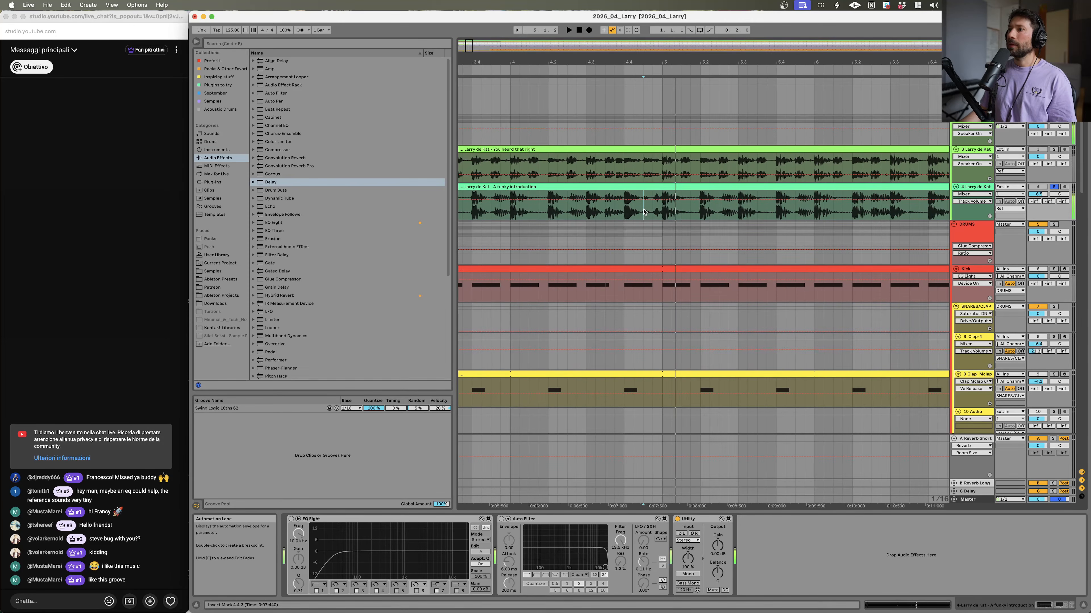
scroll(643, 211, "down", 15)
left_click_drag(658, 75, 657, 64)
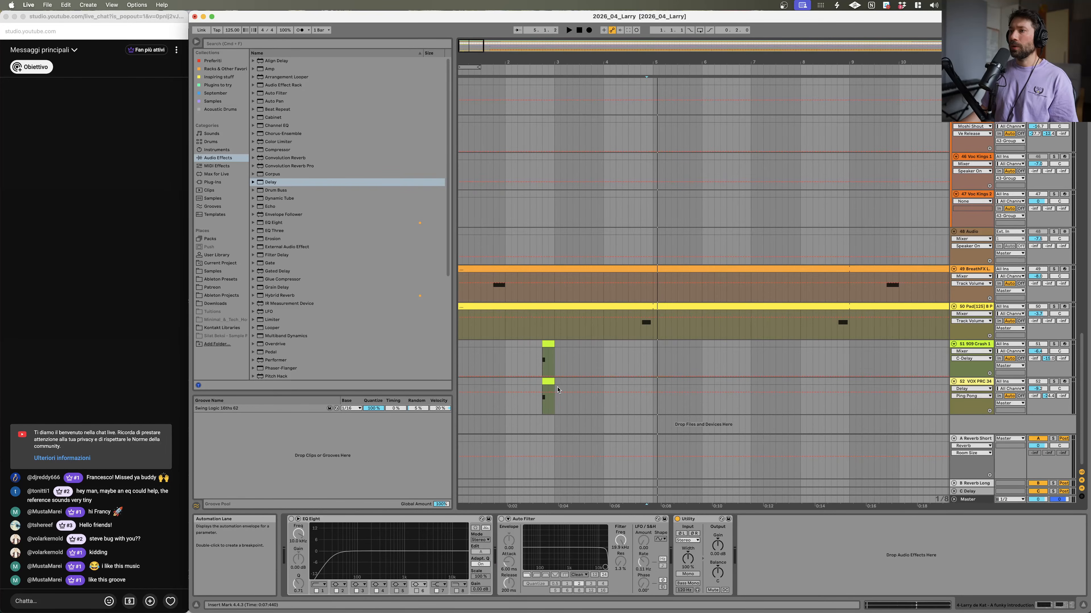
left_click_drag(521, 385, 444, 382)
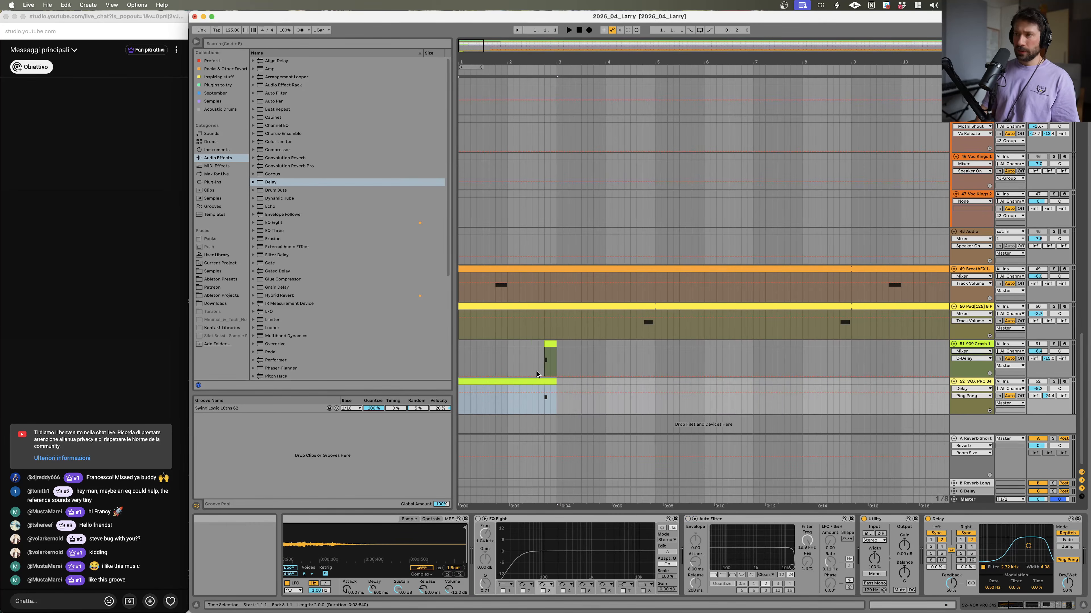
double_click(545, 354)
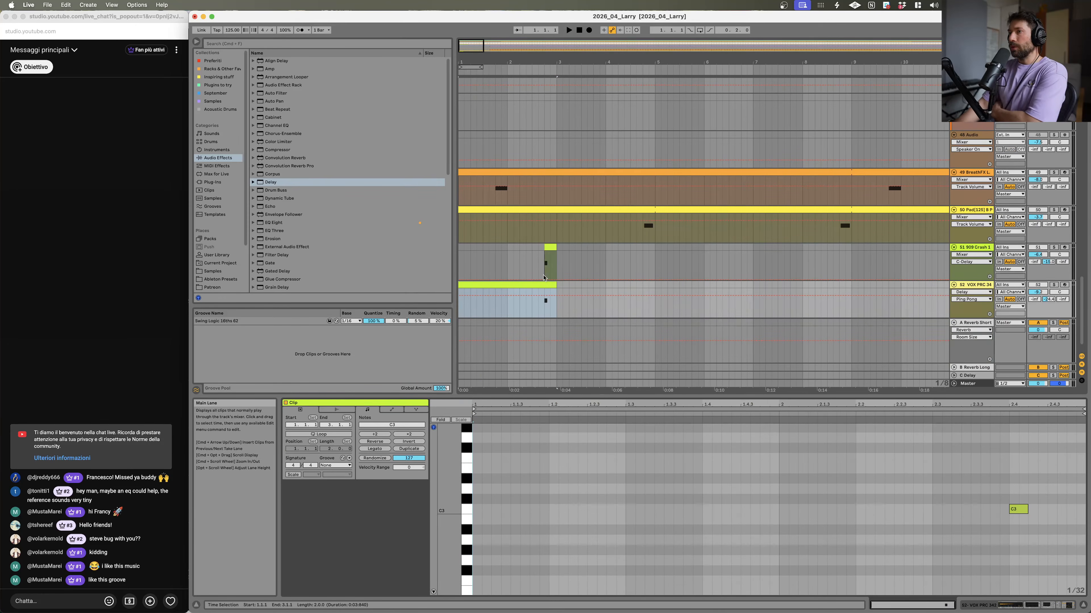
key("super+a")
key("super+l")
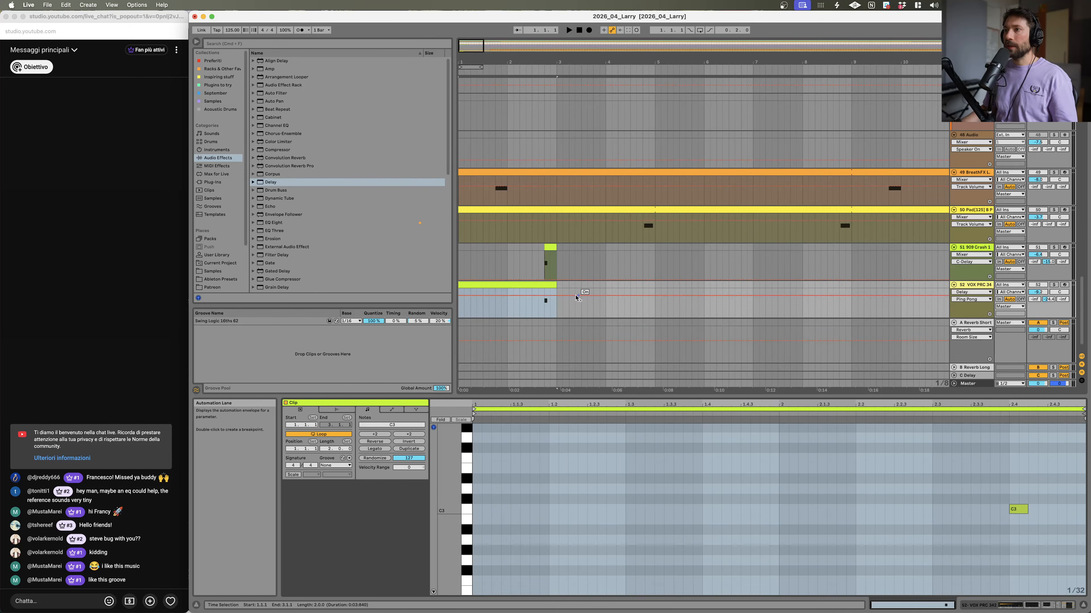
left_click_drag(555, 285, 1010, 286)
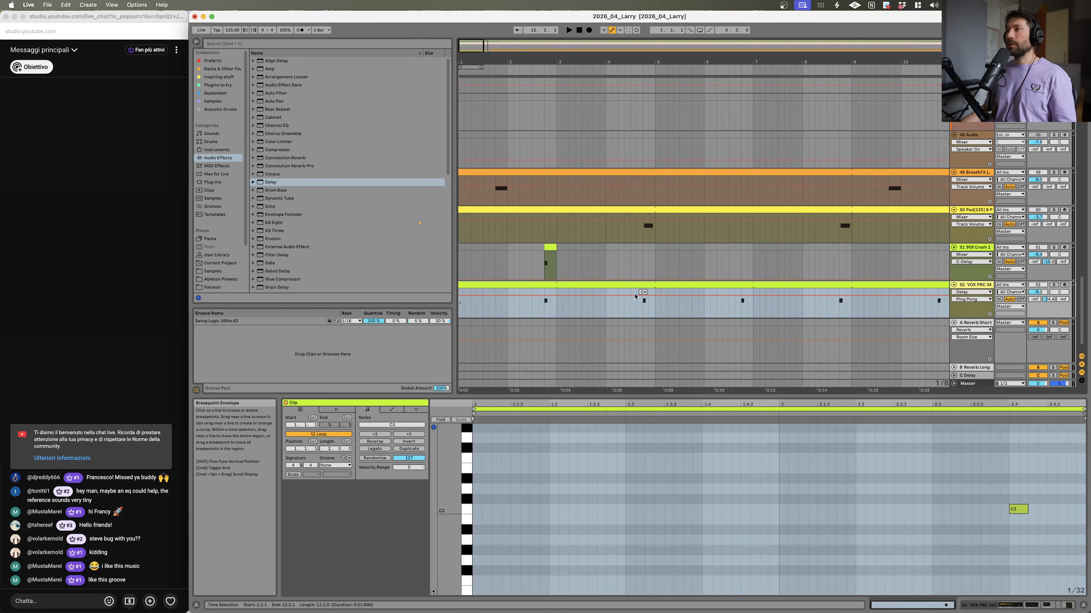
Step: Play back the vox and reference tracks from selected positions to listen to the section
left_click(614, 297)
key("space")
scroll(644, 258, "up", 15)
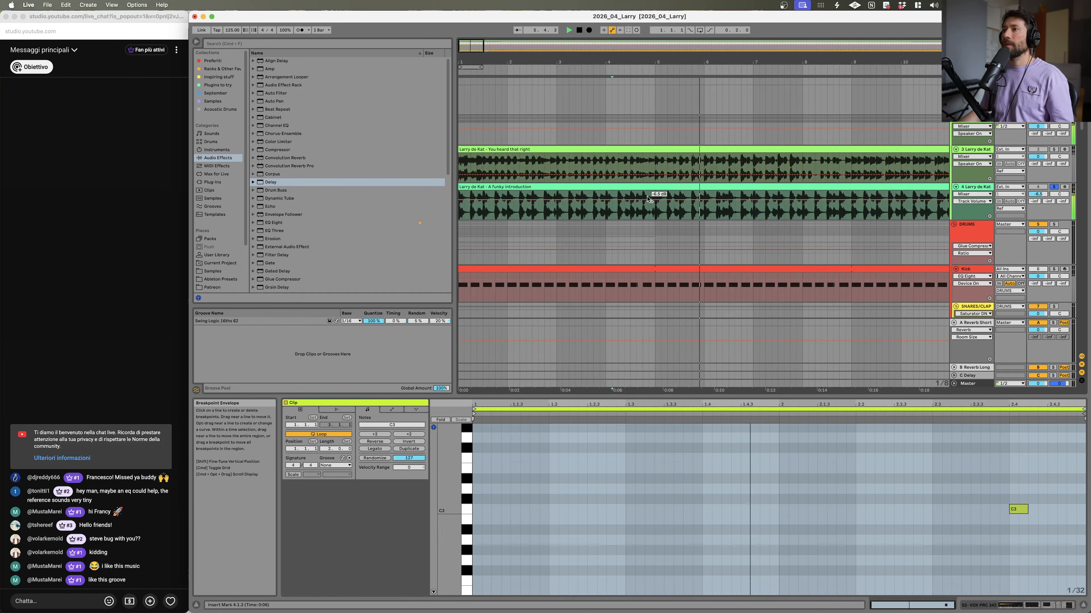
left_click(594, 211)
key("space")
key("space")
left_click_drag(616, 61, 618, 206)
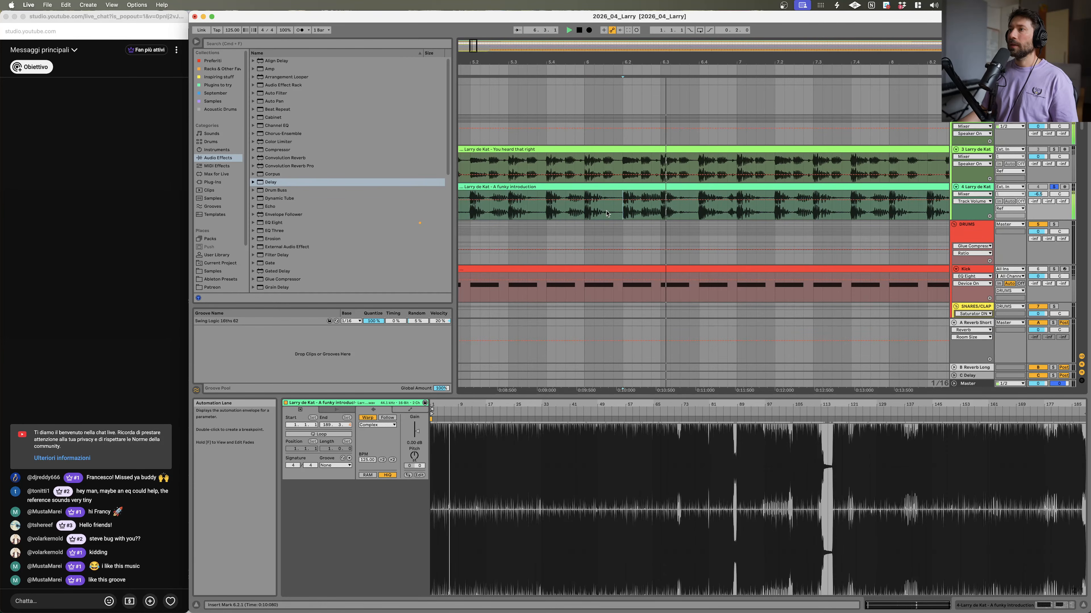
left_click(587, 215)
key("space")
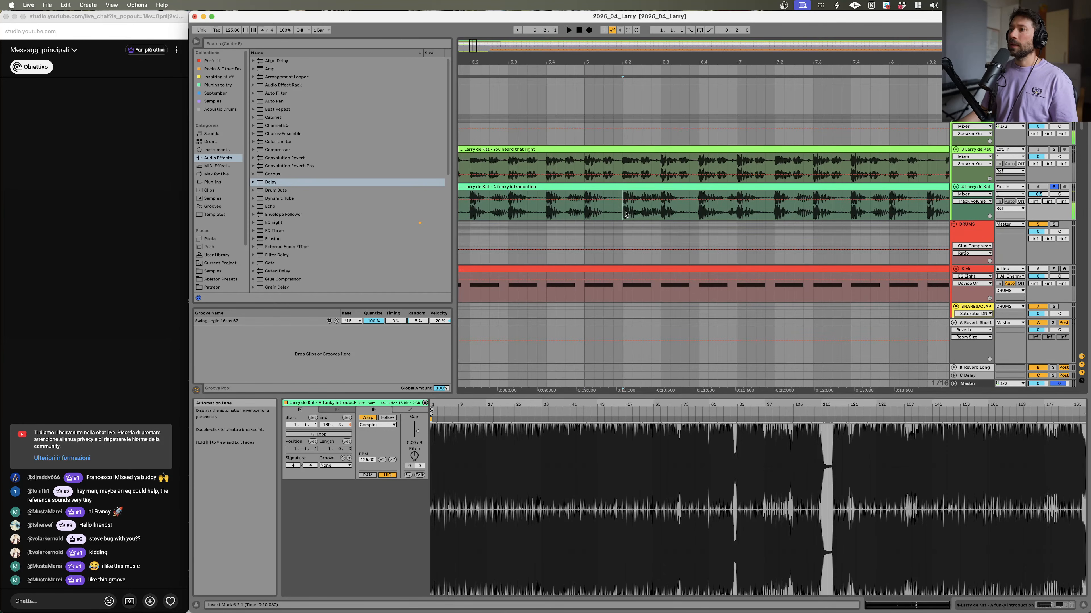
Step: Play the clap track from around bar 6 and scroll through the drum, percussion and bass tracks
left_click(625, 214)
scroll(638, 217, "down", 5)
left_click_drag(625, 188, 664, 166)
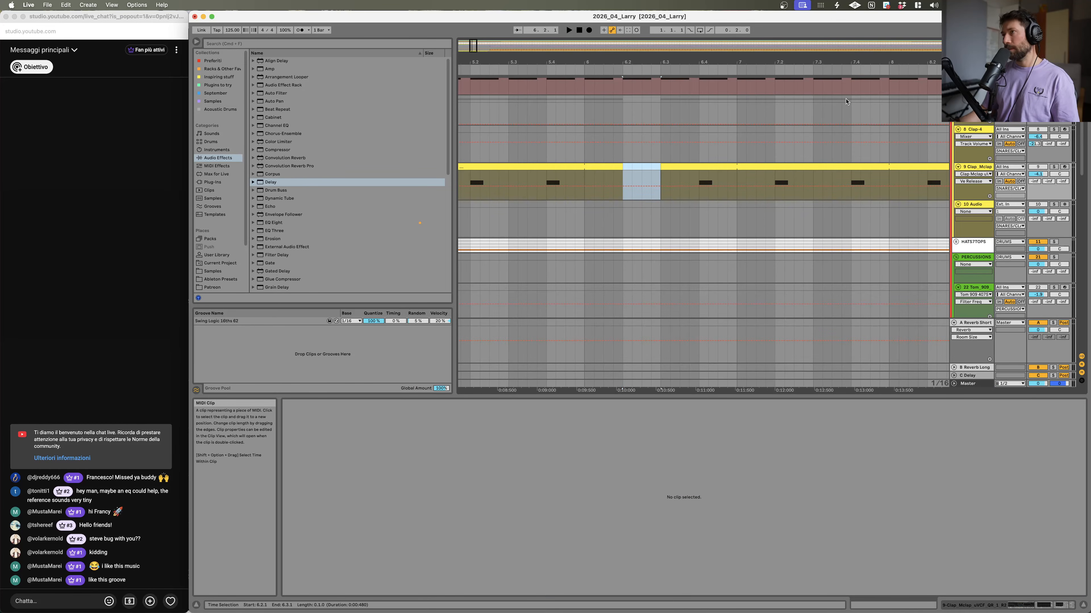
left_click(519, 185)
key("space")
scroll(670, 188, "up", 6)
scroll(690, 188, "down", 4)
scroll(690, 187, "down", 9)
scroll(692, 172, "up", 5)
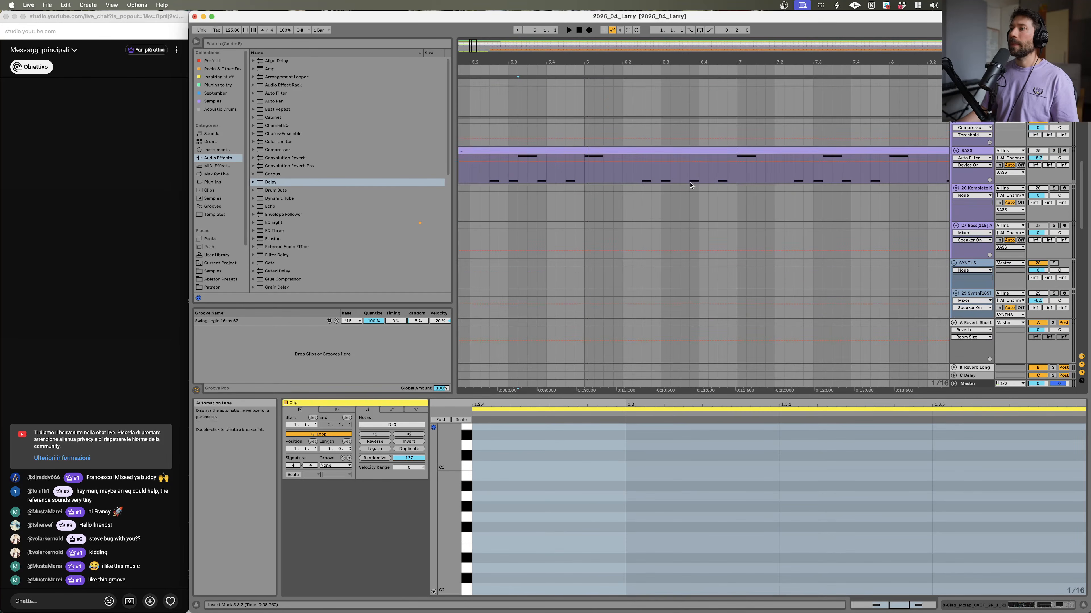
scroll(694, 156, "up", 4)
scroll(694, 156, "down", 4)
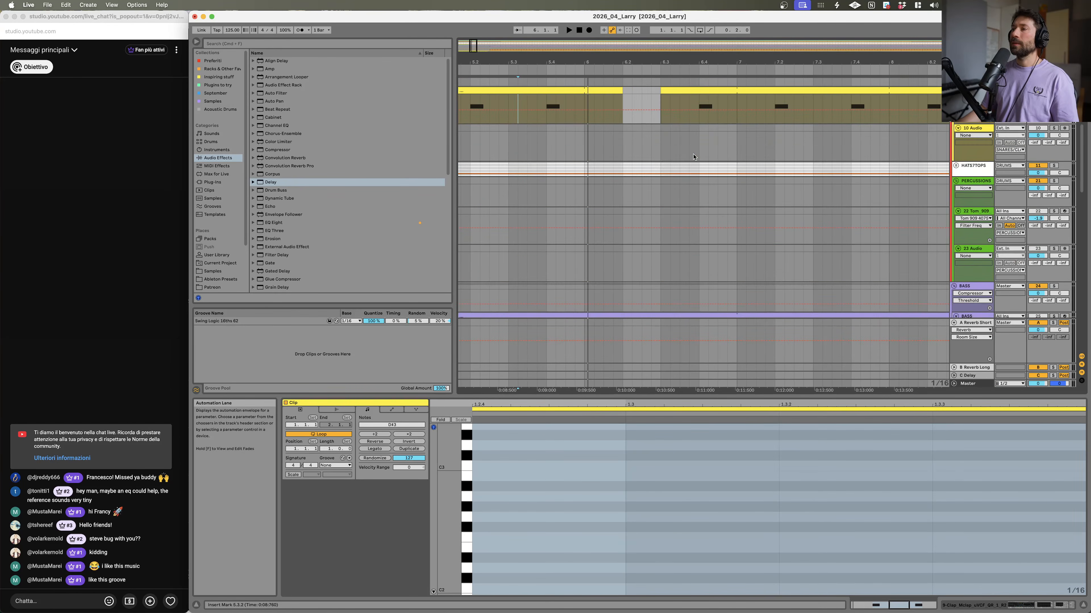
scroll(694, 156, "down", 3)
scroll(693, 129, "up", 5)
scroll(784, 146, "down", 10)
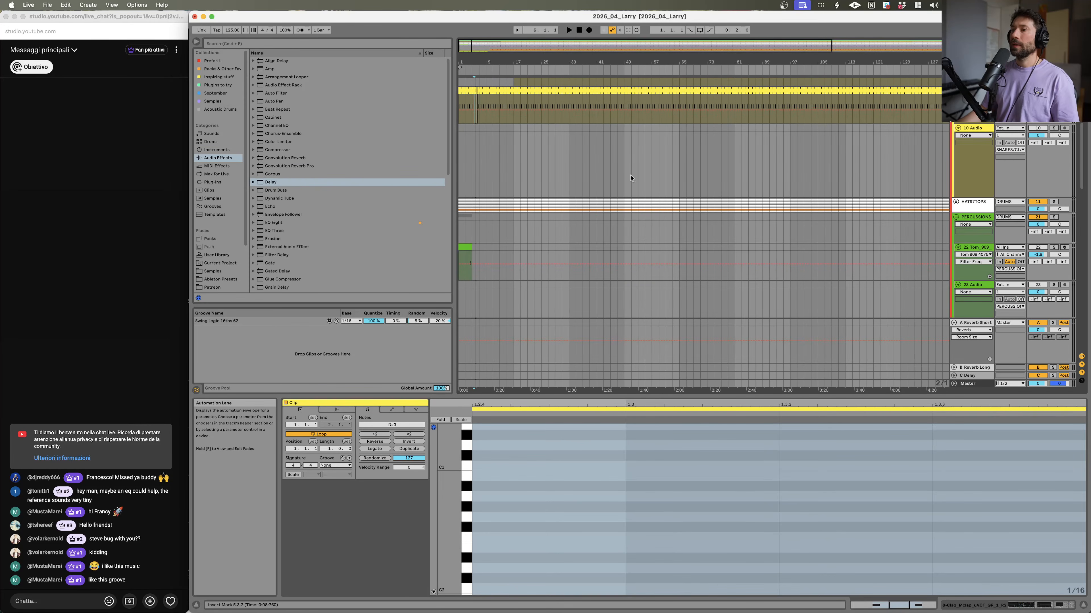
scroll(488, 242, "up", 8)
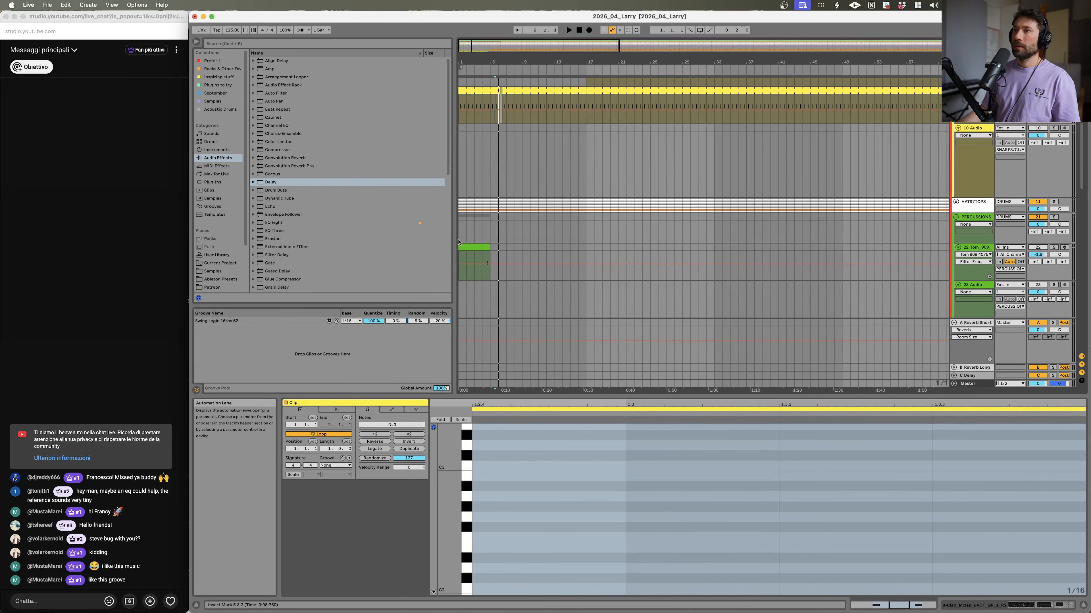
scroll(489, 242, "up", 5)
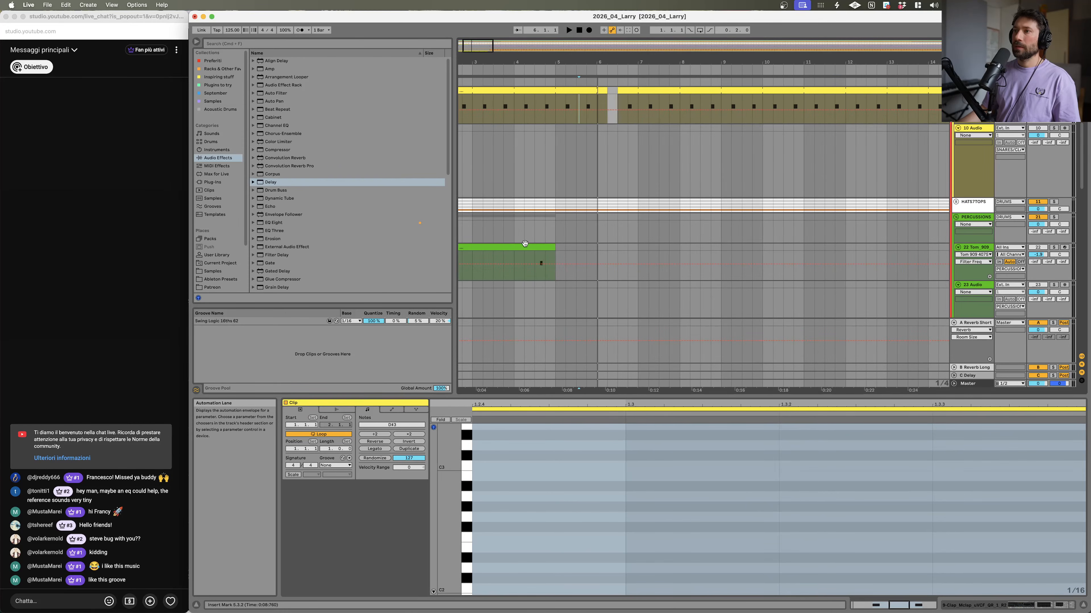
Step: Add a short Tom 909 clip at about bar 6 and play it back
left_click(627, 251)
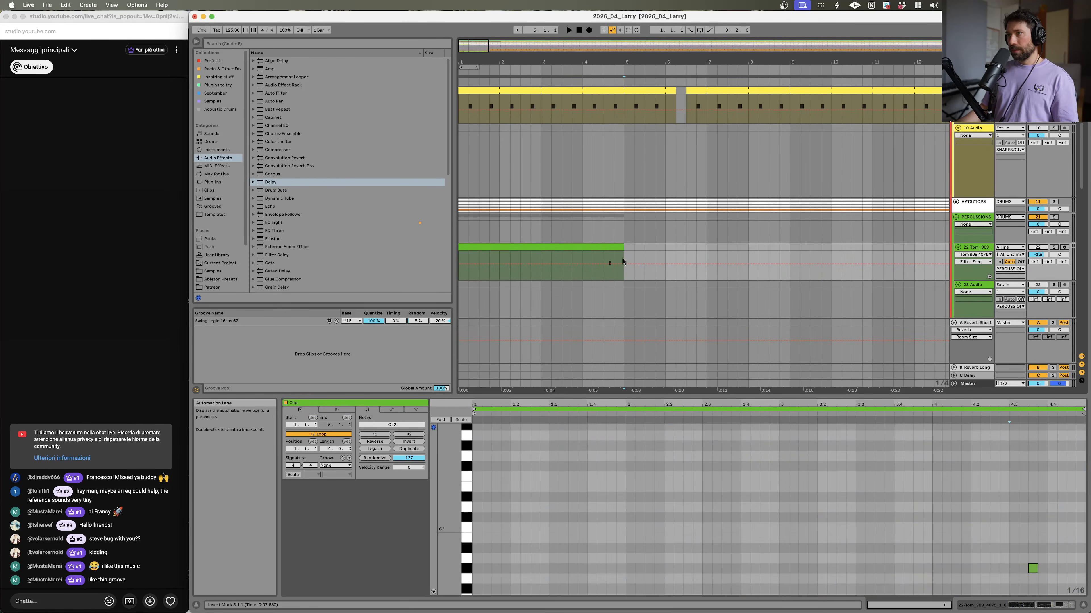
left_click_drag(624, 262, 683, 250)
left_click(668, 253)
key("space")
scroll(695, 209, "up", 5)
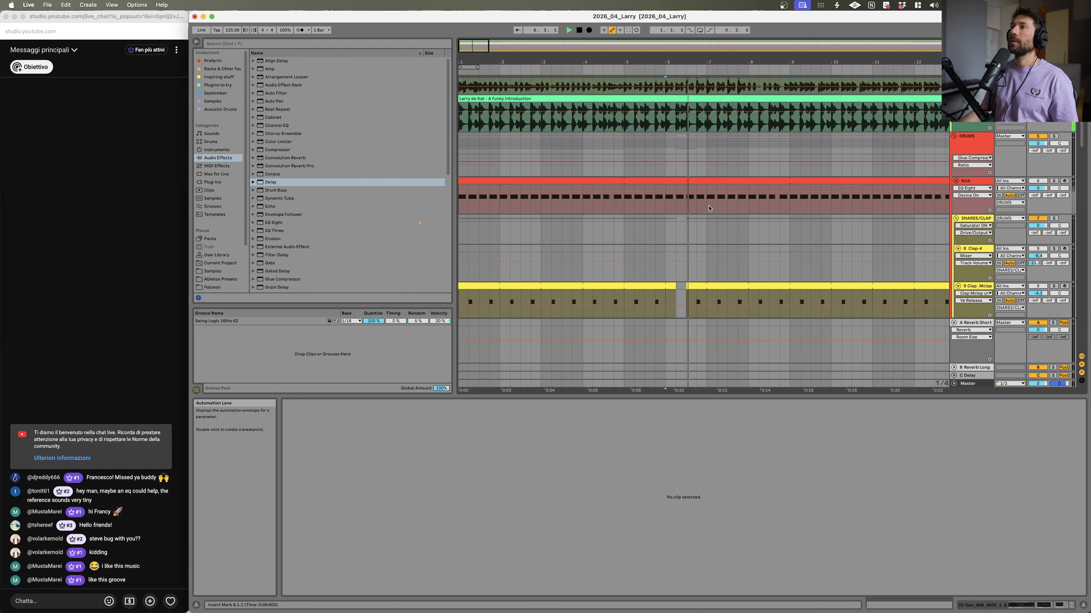
Step: Play back the reference and kick tracks around bar 6 to compare the groove
left_click_drag(763, 62, 671, 97)
left_click(615, 119)
key("space")
key("space")
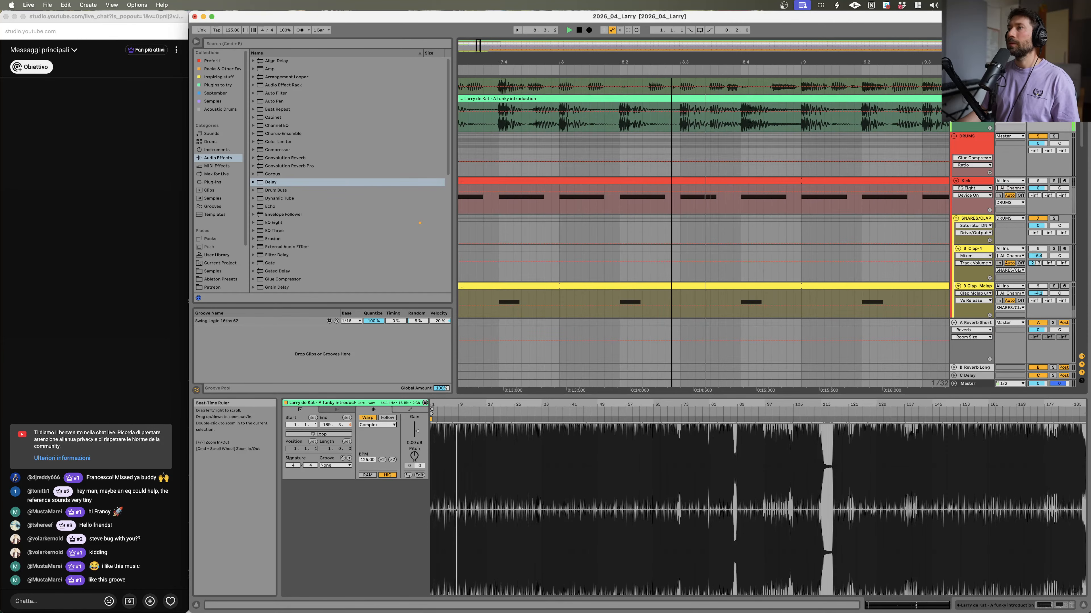
left_click(679, 202)
key("space")
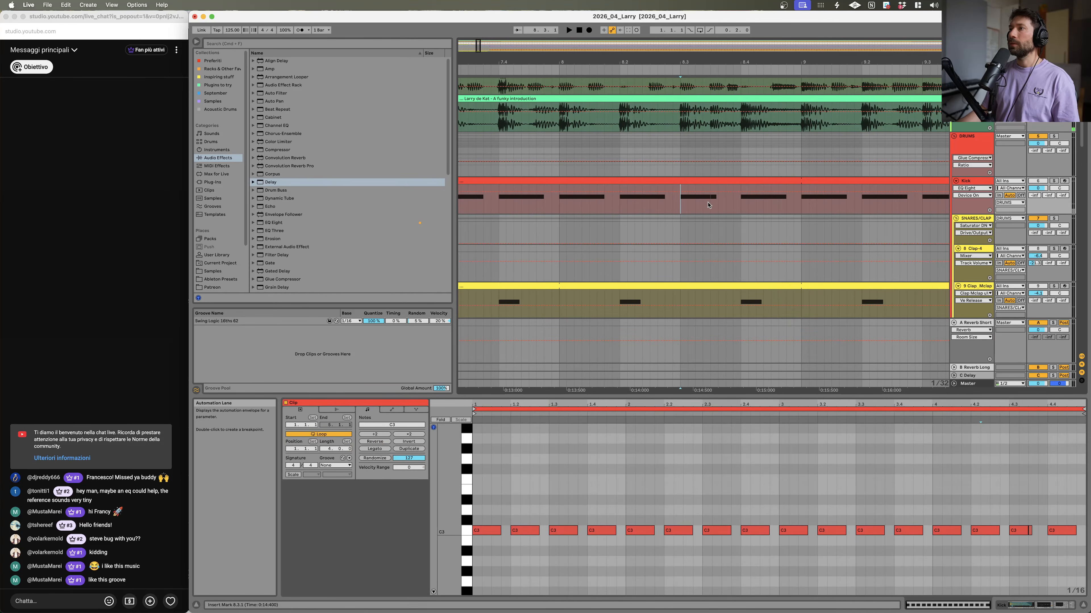
left_click_drag(733, 63, 705, 34)
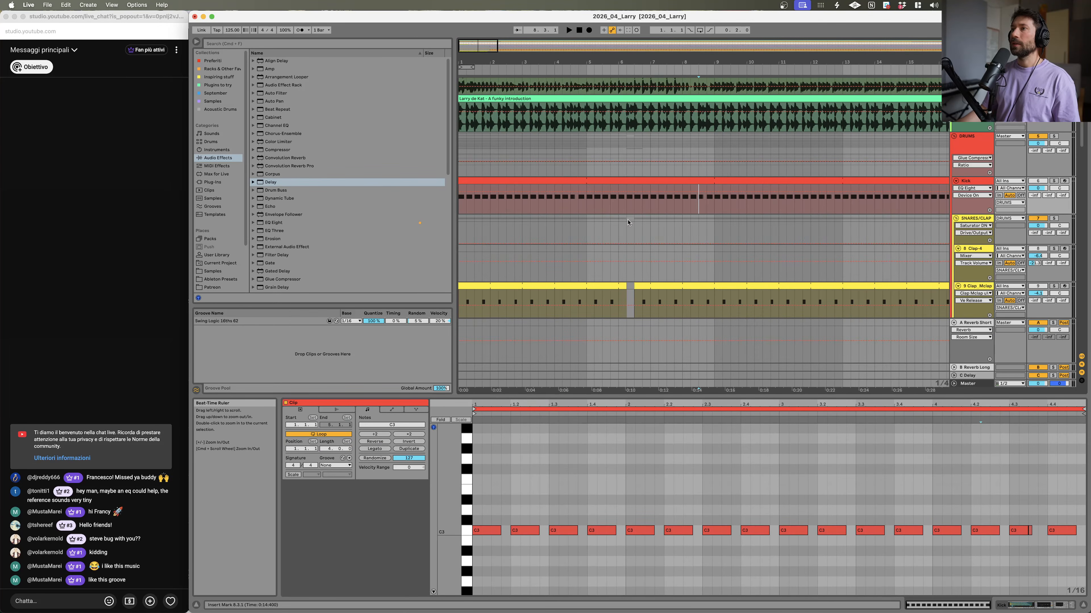
scroll(627, 222, "down", 10)
scroll(636, 206, "up", 5)
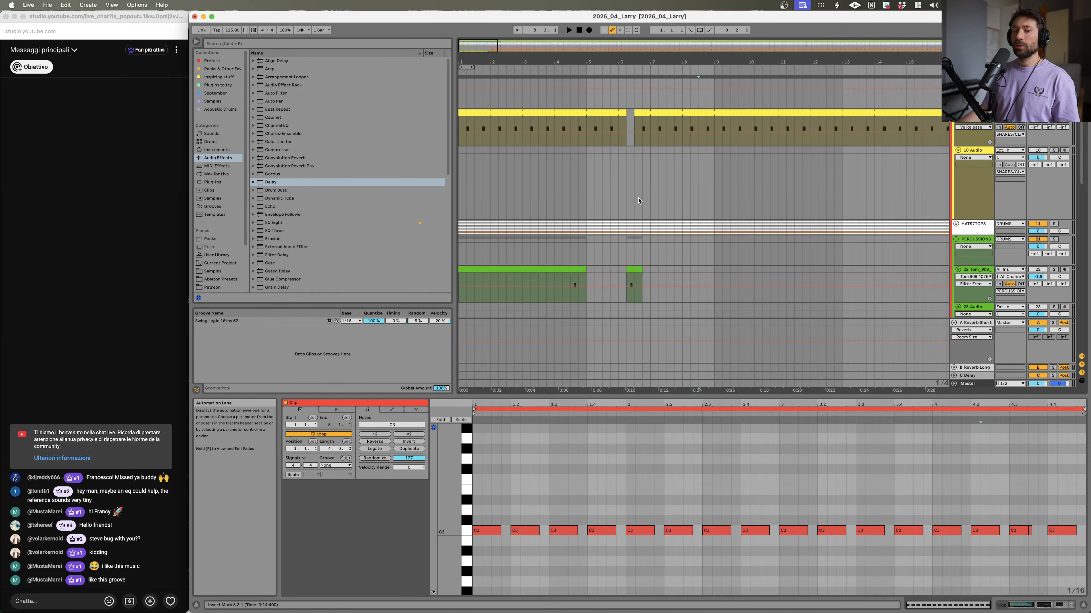
scroll(635, 224, "down", 1)
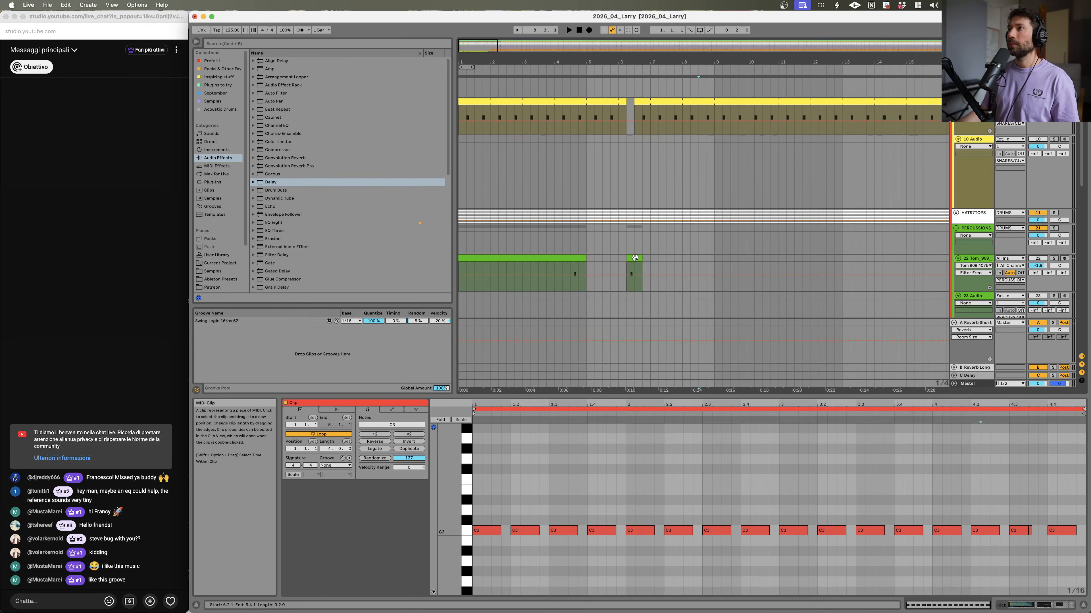
Step: Copy the short Tom 909 clip to about bar 8 and play it back
left_click_drag(634, 258, 674, 258)
left_click(681, 265)
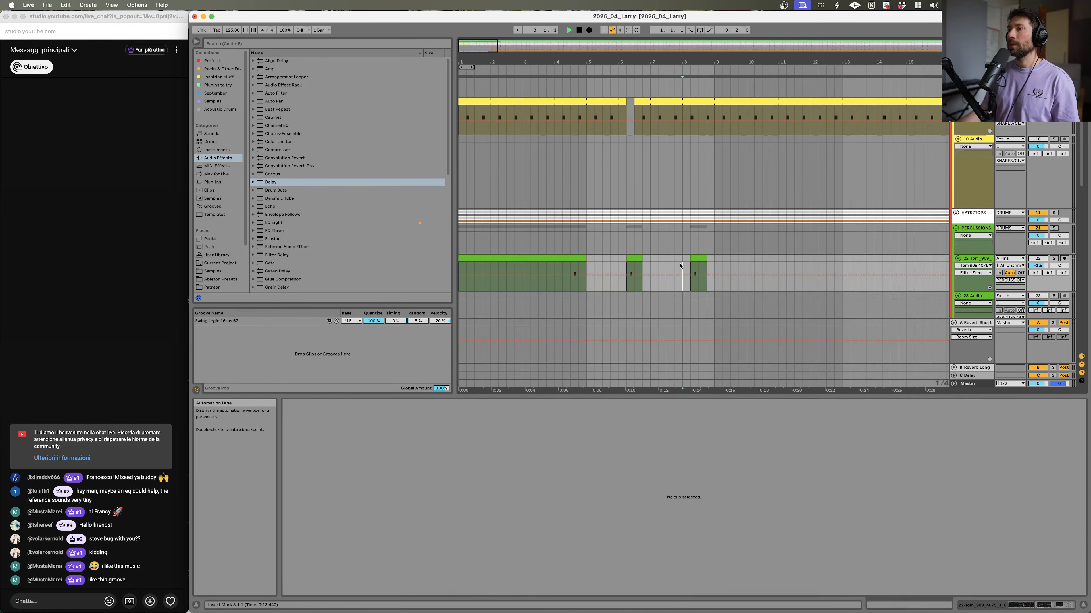
left_click(701, 263)
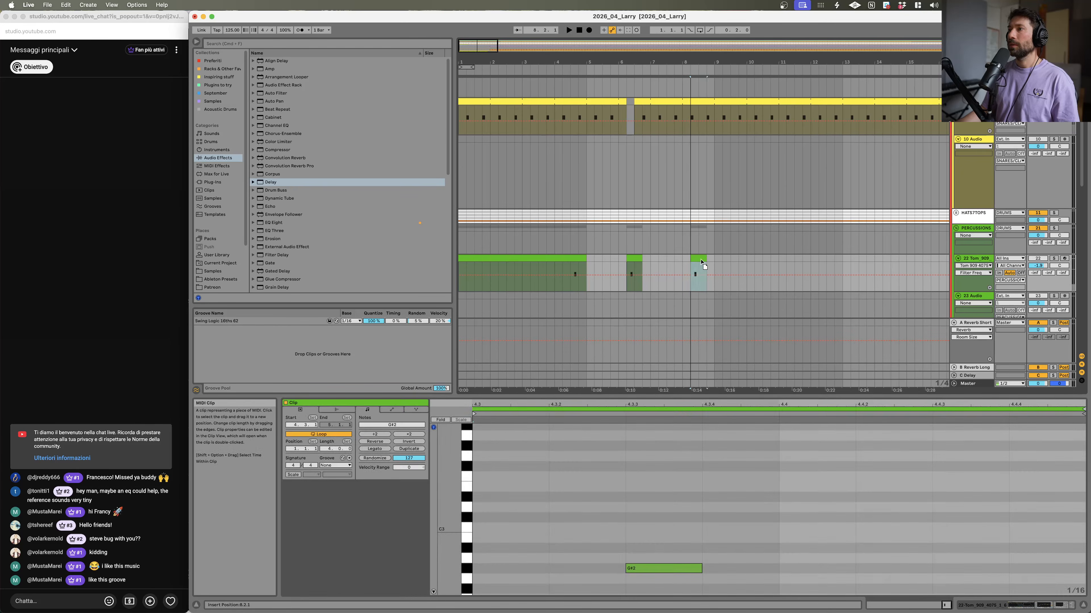
key("space")
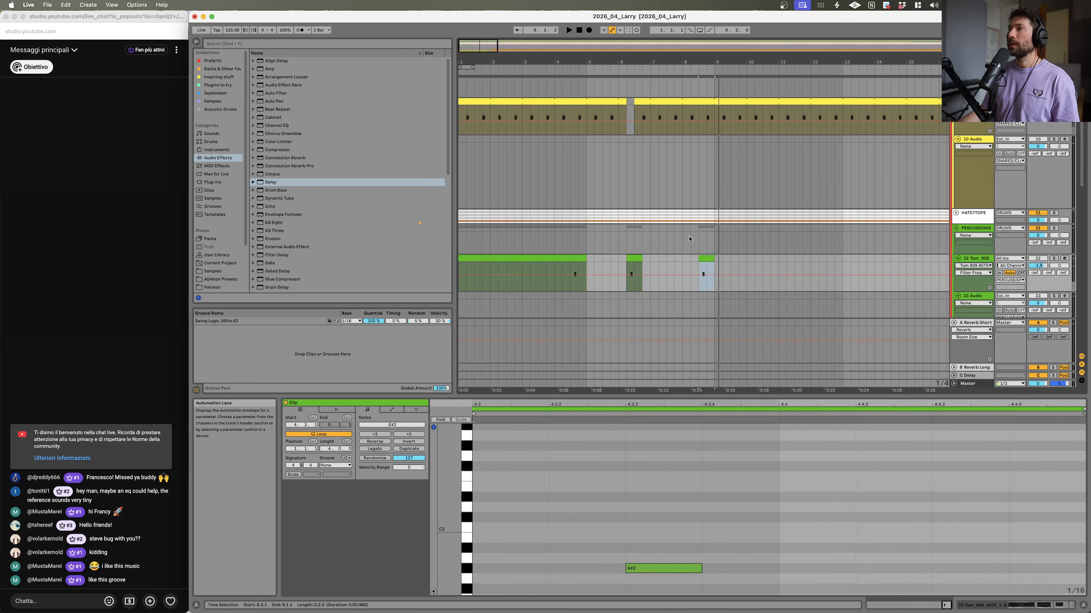
Step: Copy the crash hit to just before bar 9 and play it back
scroll(656, 117, "down", 15)
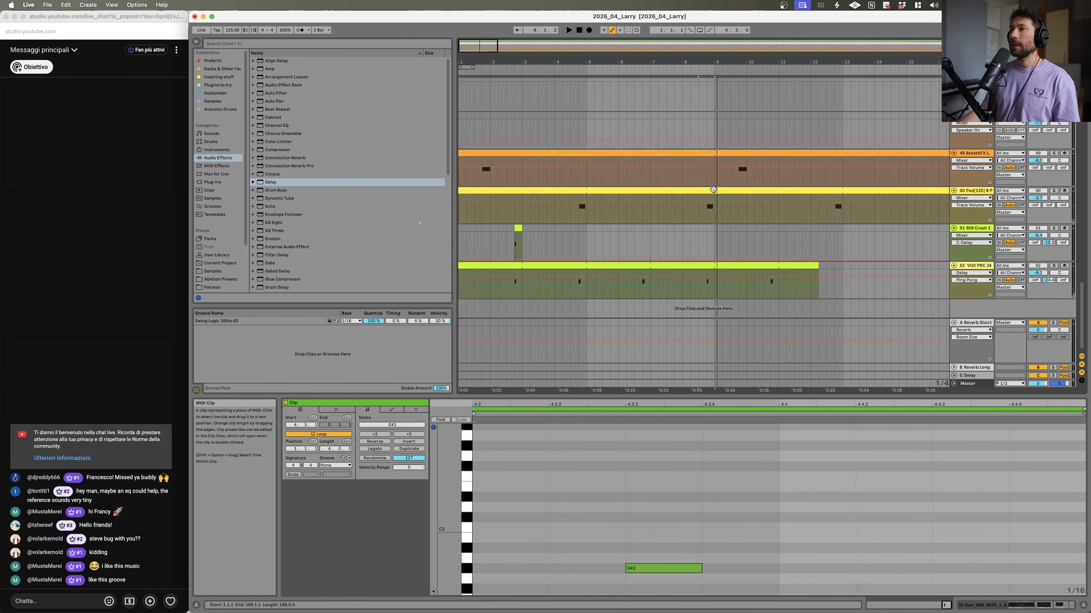
left_click_drag(518, 234, 708, 240)
left_click(699, 236)
key("space")
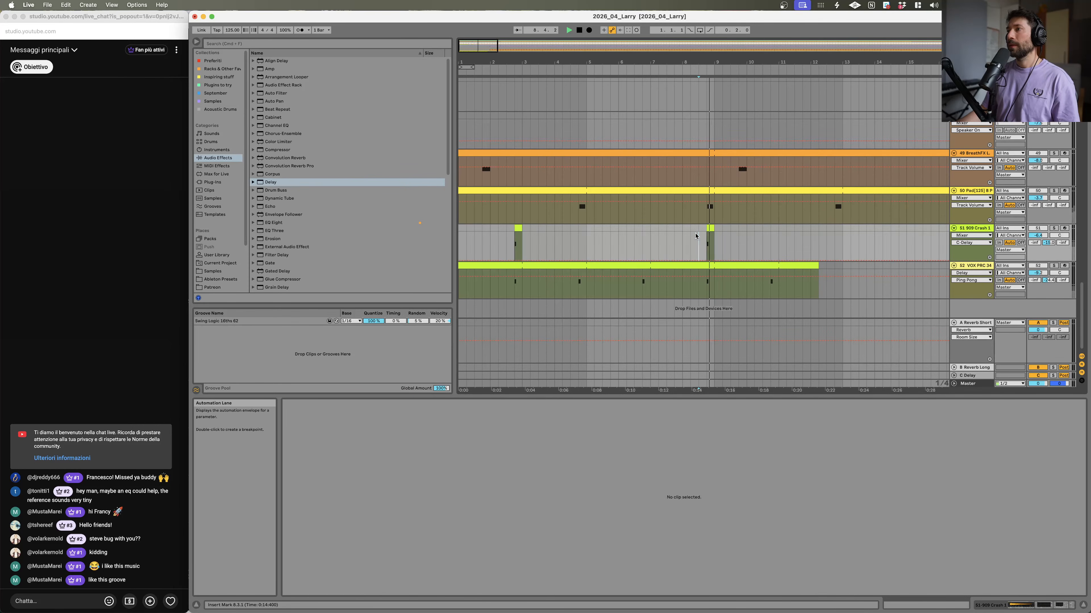
Step: Play the vox part, then delete its slice under the new crash hit just before bar 9
left_click(705, 267)
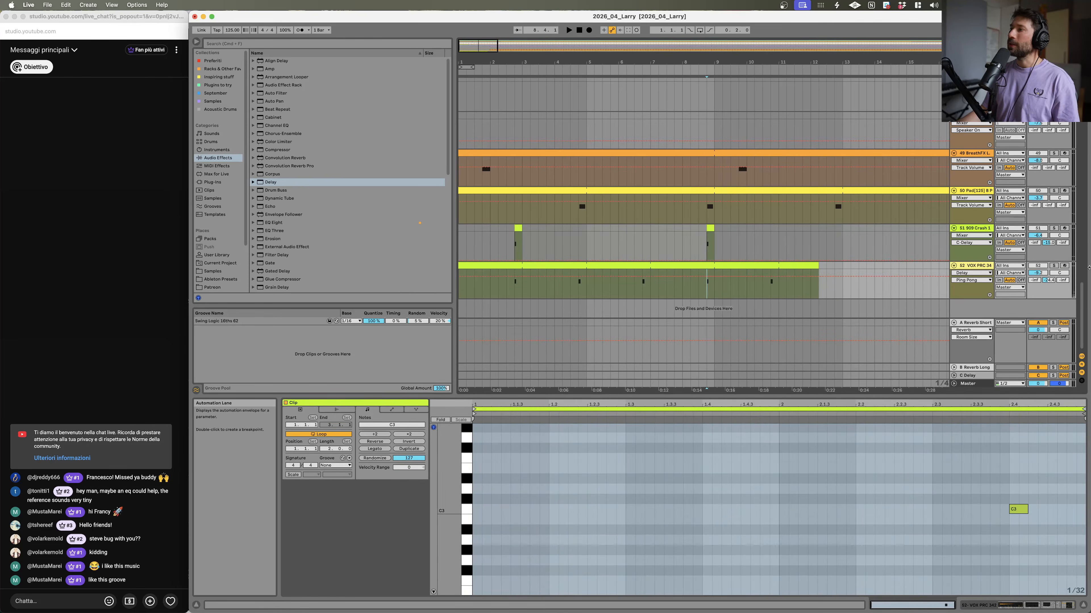
key("space")
left_click(642, 291)
key("space")
key("space")
left_click(707, 293)
key("space")
key("space")
key("space")
key("space")
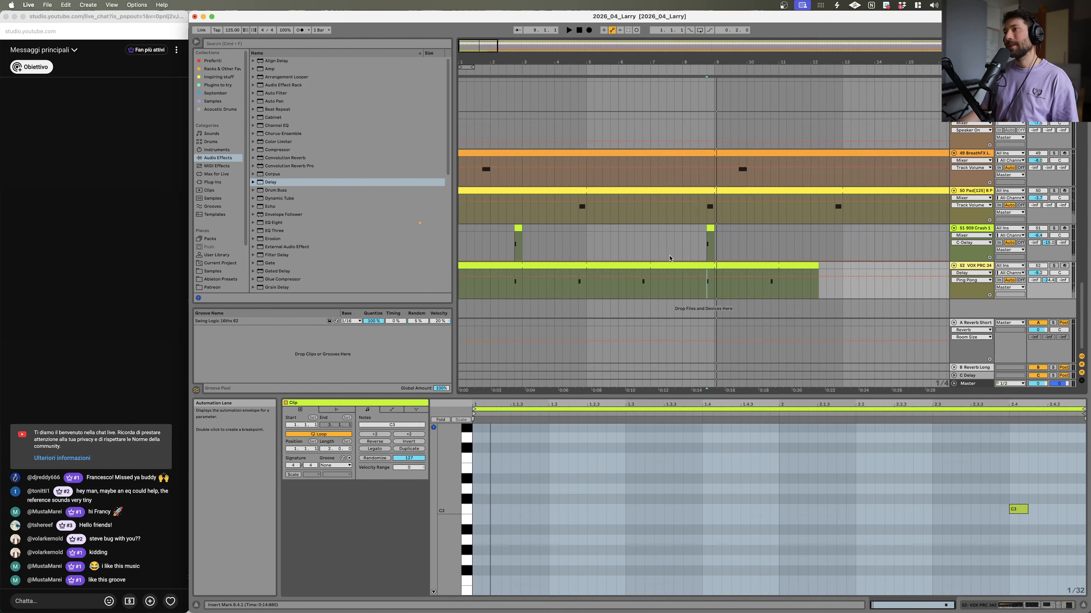
key("space")
left_click_drag(707, 291, 713, 290)
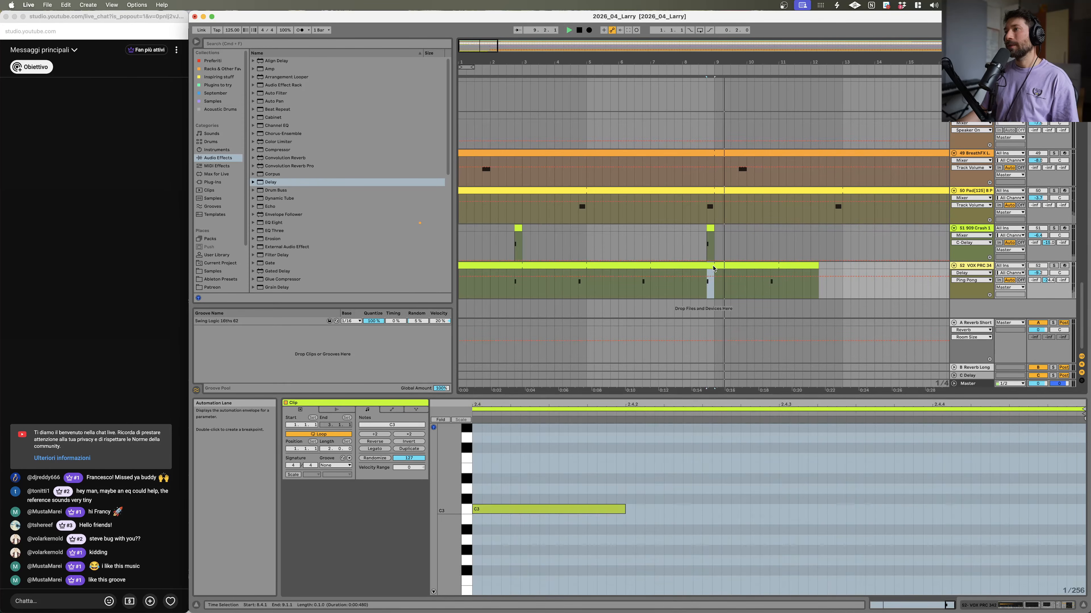
key("Delete")
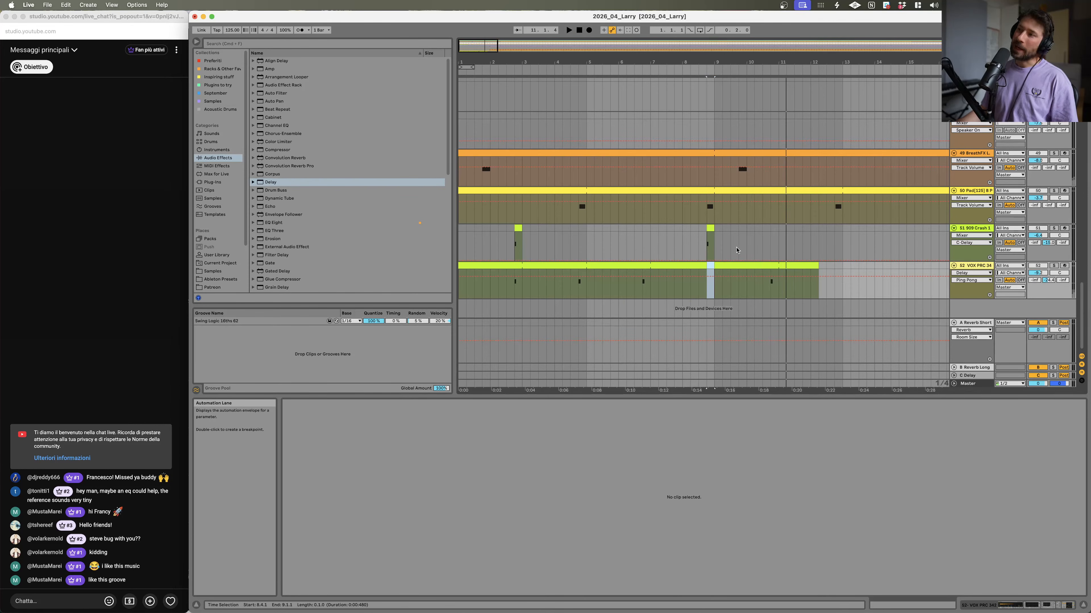
Step: Consolidate the crash track from bar 1 to bar 9 into a single clip
left_click_drag(722, 235, 450, 224)
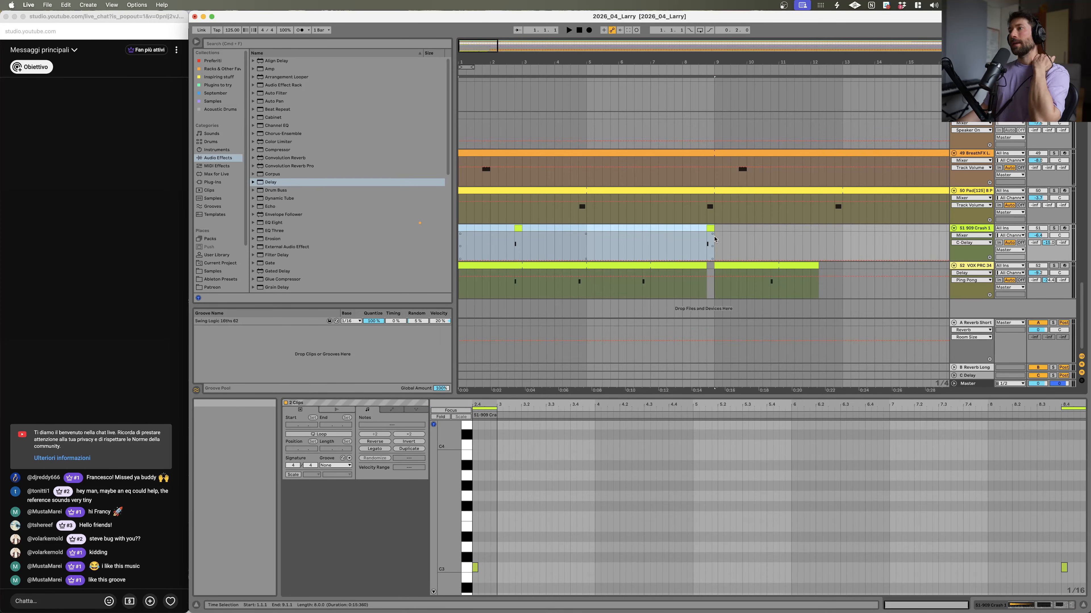
key("super+q")
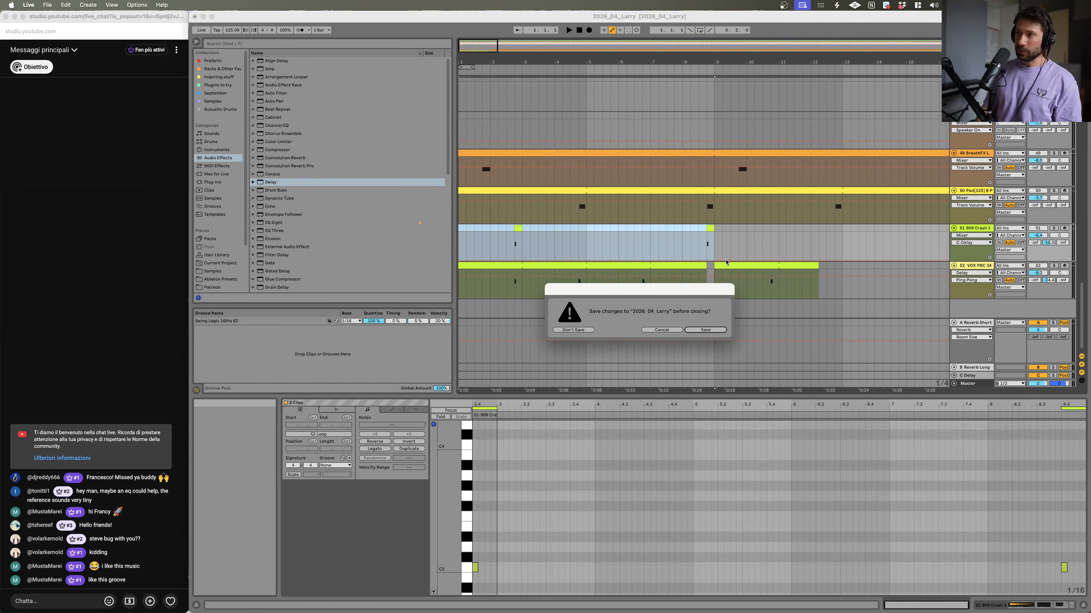
left_click(661, 330)
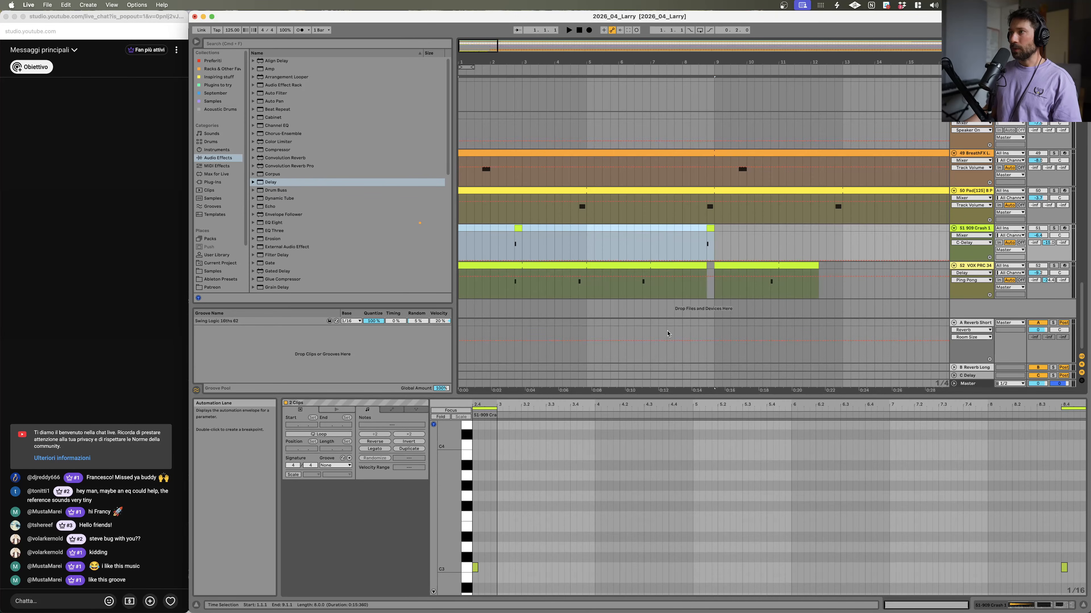
key("super+j")
left_click_drag(668, 62, 525, 41)
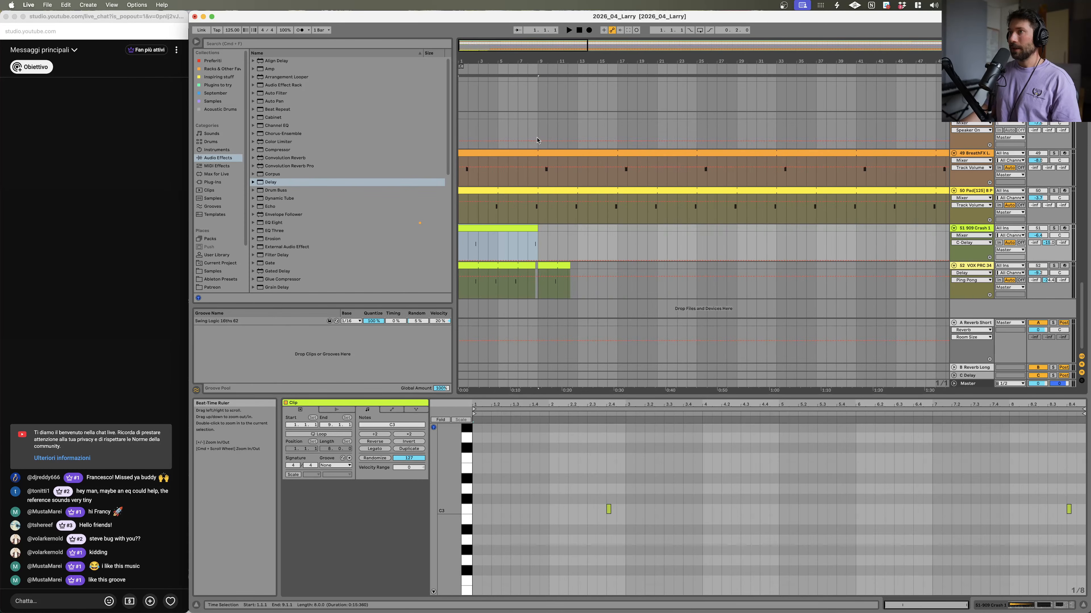
Step: Loop the consolidated crash clip and repeat it across the whole visible arrangement
left_click(529, 228)
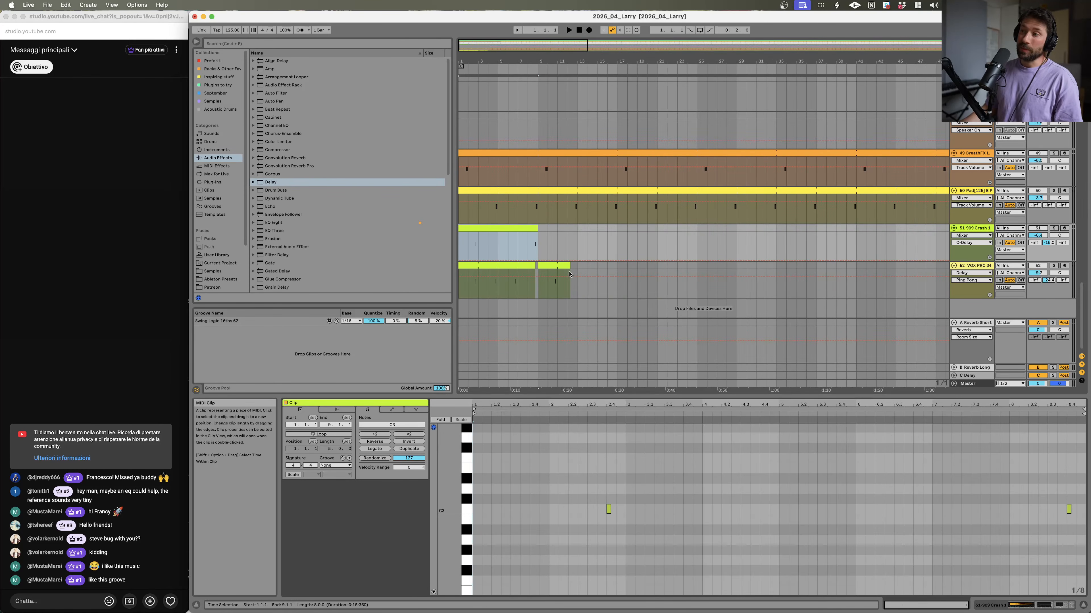
left_click(609, 408)
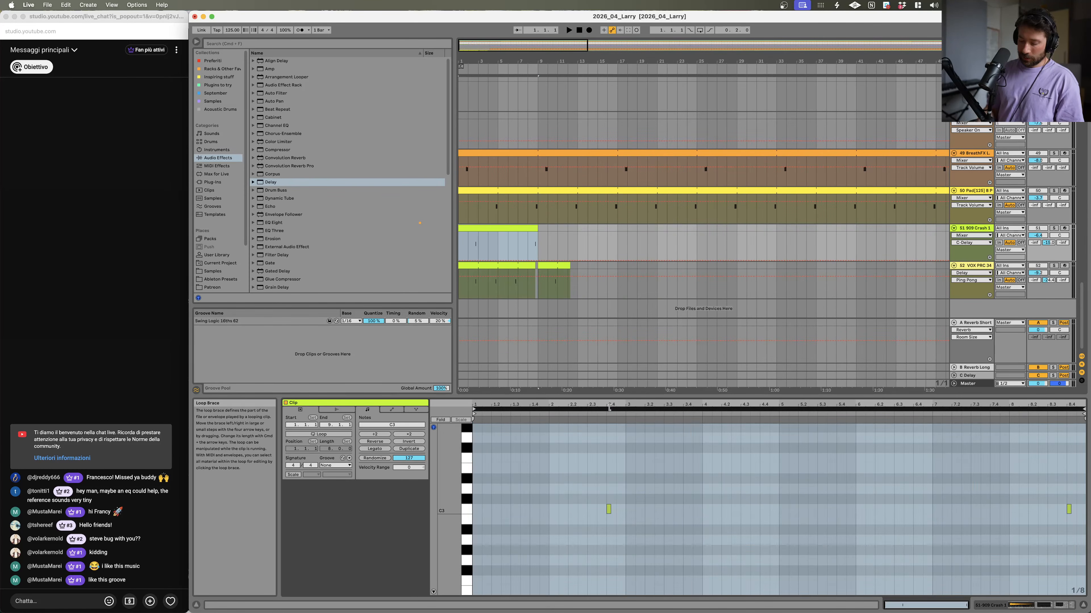
key("super+l")
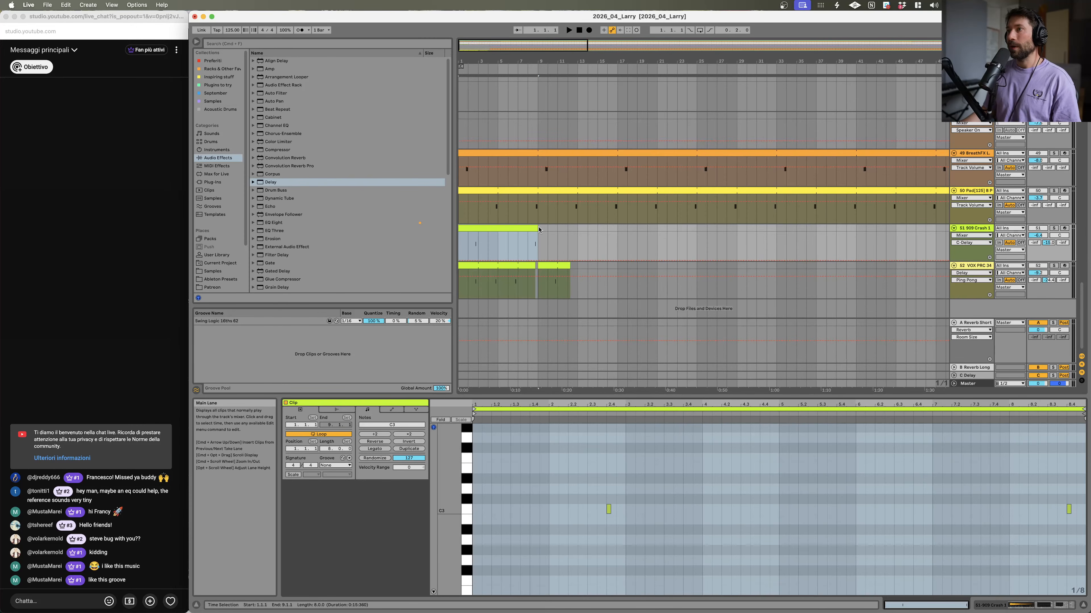
left_click_drag(537, 228, 985, 230)
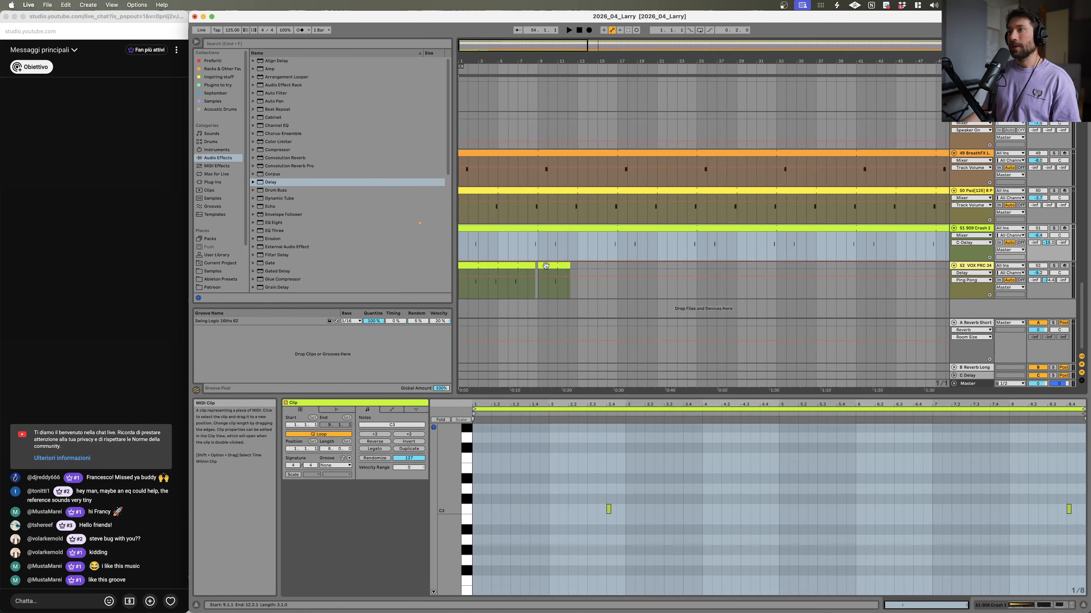
Step: Consolidate the vox clips from bar 1 to bar 9 into one clip and select its loop region
left_click_drag(538, 273, 429, 270)
key("super+l")
key("super+j")
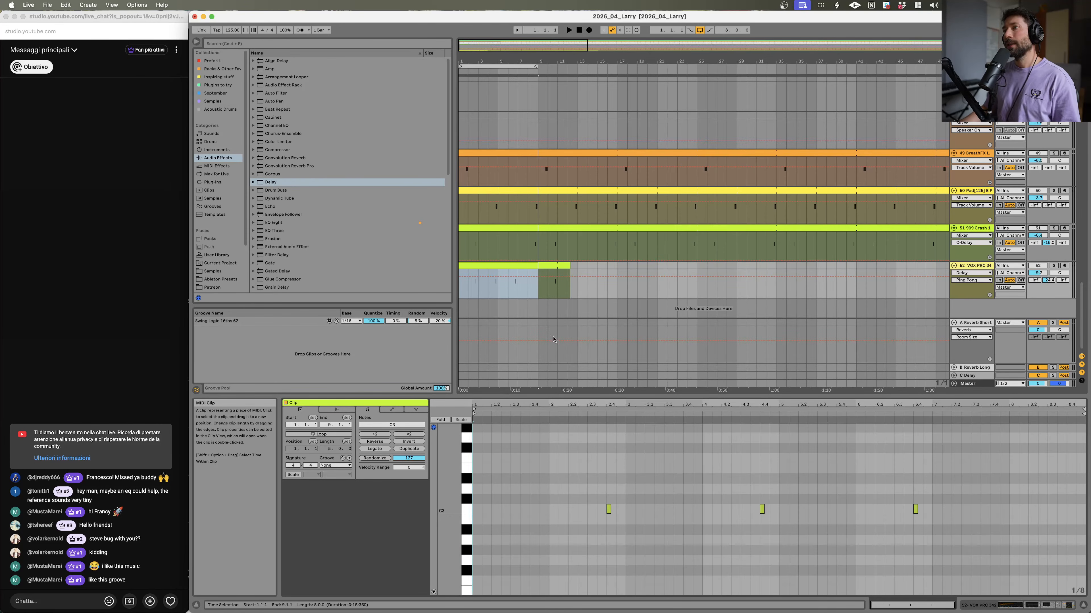
left_click(714, 408)
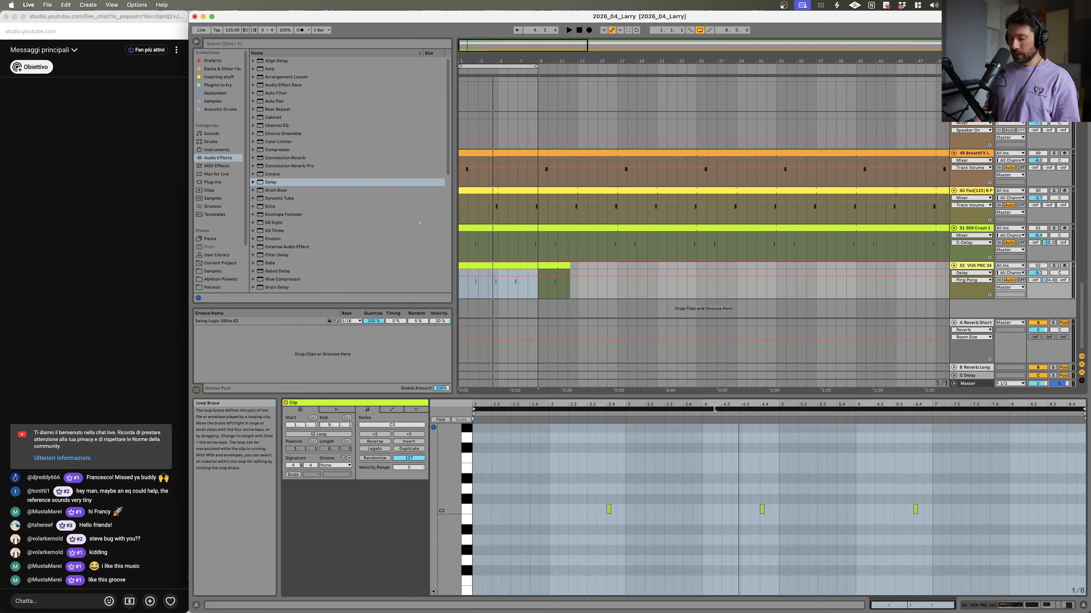
Step: Loop the consolidated vox clip and stretch it across the whole visible arrangement
key("super+l")
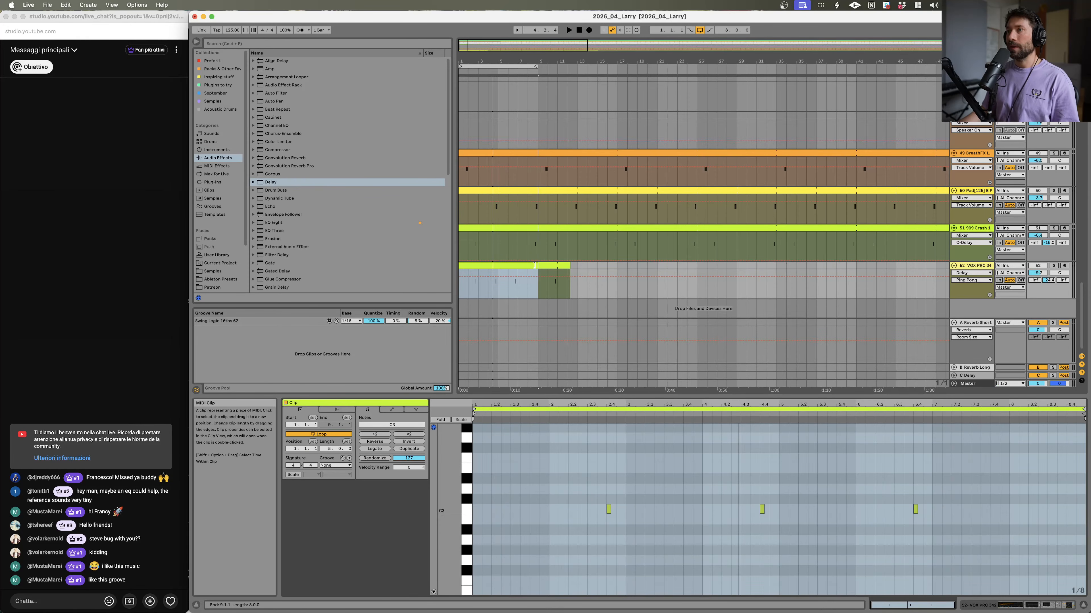
left_click_drag(569, 266, 885, 267)
Step: Play the arrangement while scrolling through the drum, clap and reference tracks to review the groove
left_click(474, 227, "shift")
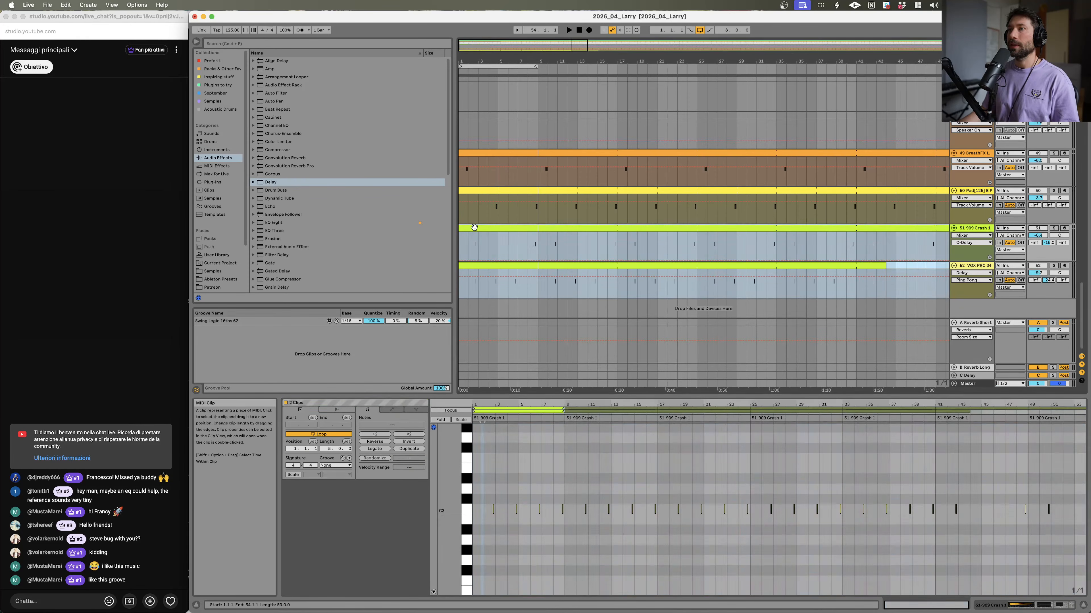
scroll(883, 201, "up", 15)
key("space")
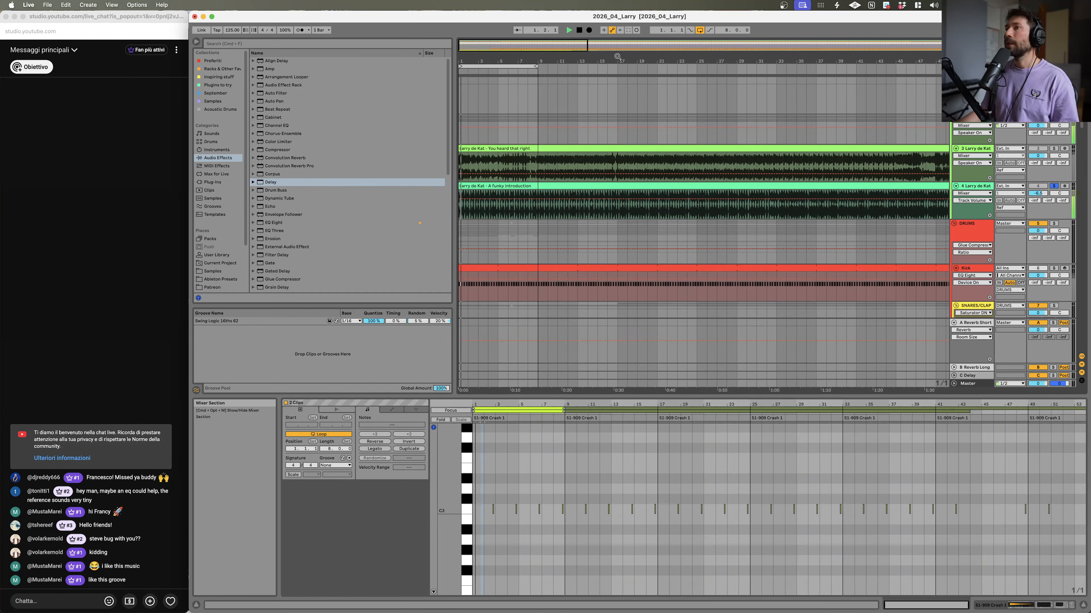
scroll(540, 76, "down", 10)
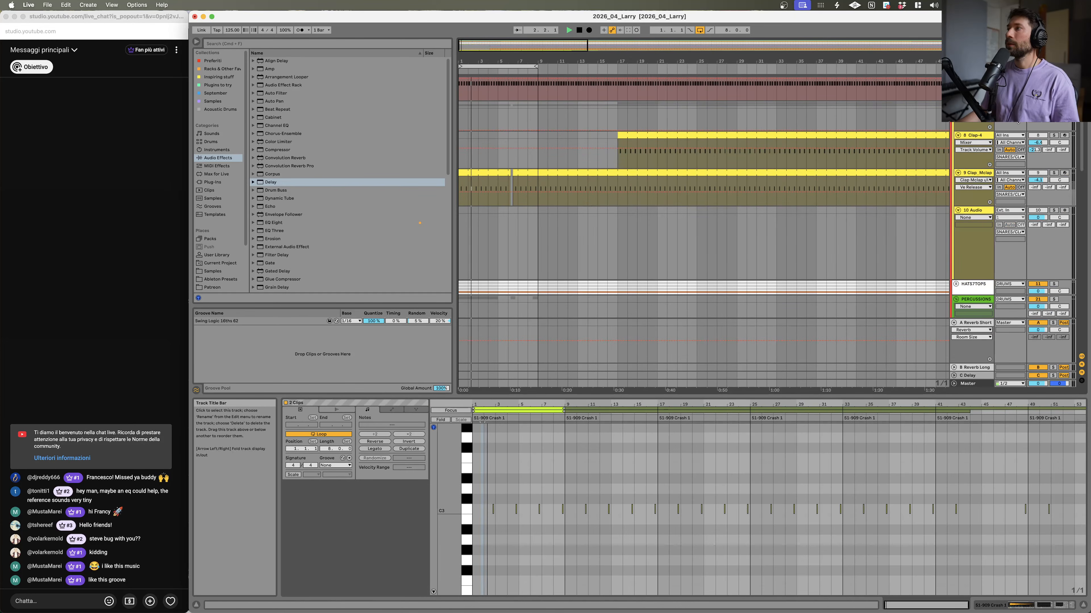
left_click(1038, 105)
key("space")
key("space")
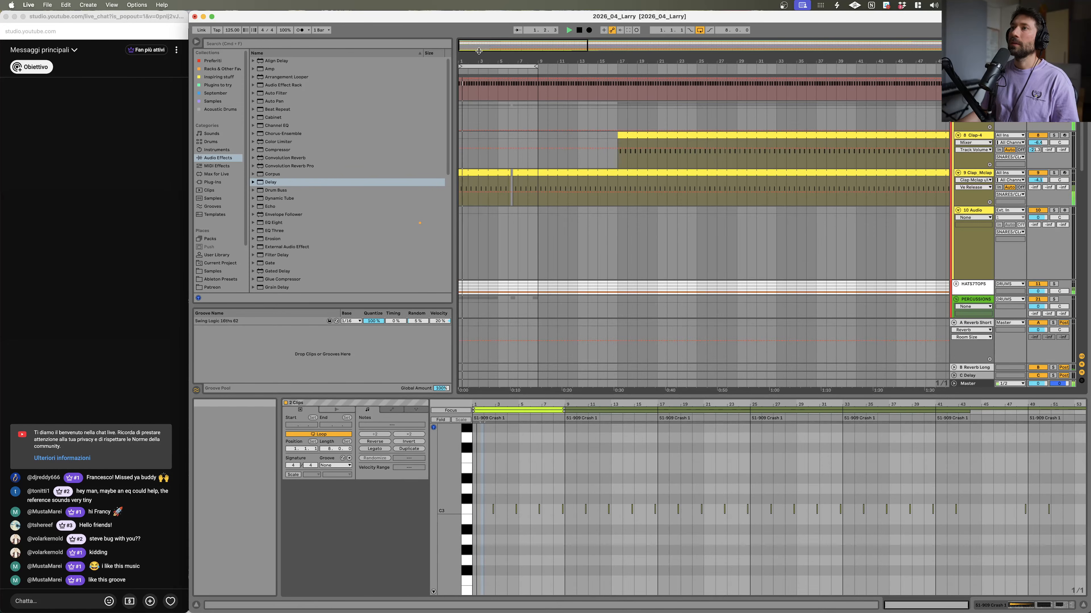
left_click_drag(478, 60, 478, 71)
scroll(534, 165, "down", 15)
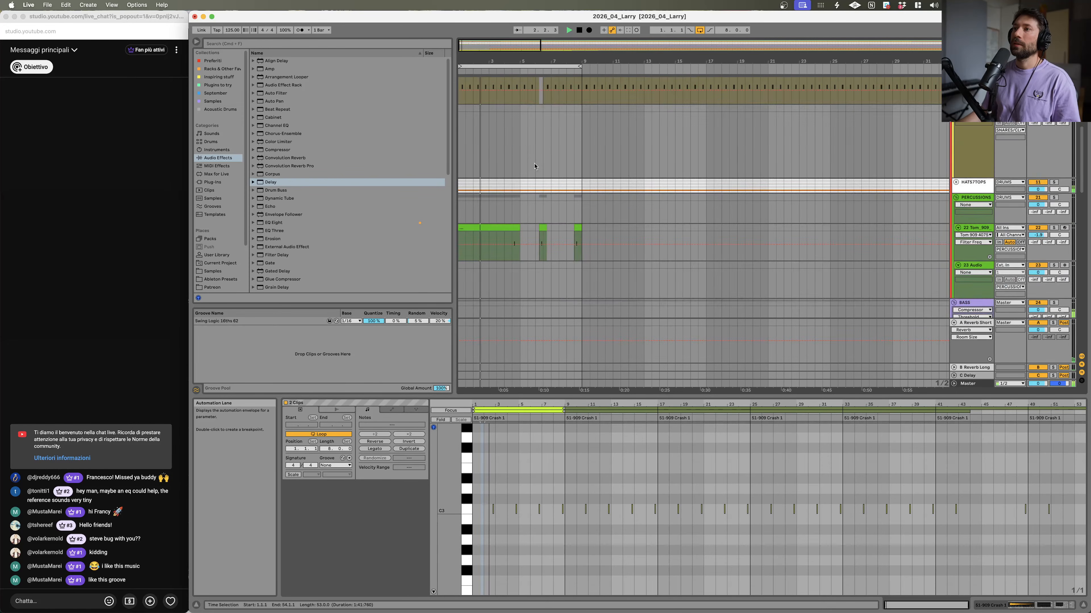
scroll(535, 165, "down", 20)
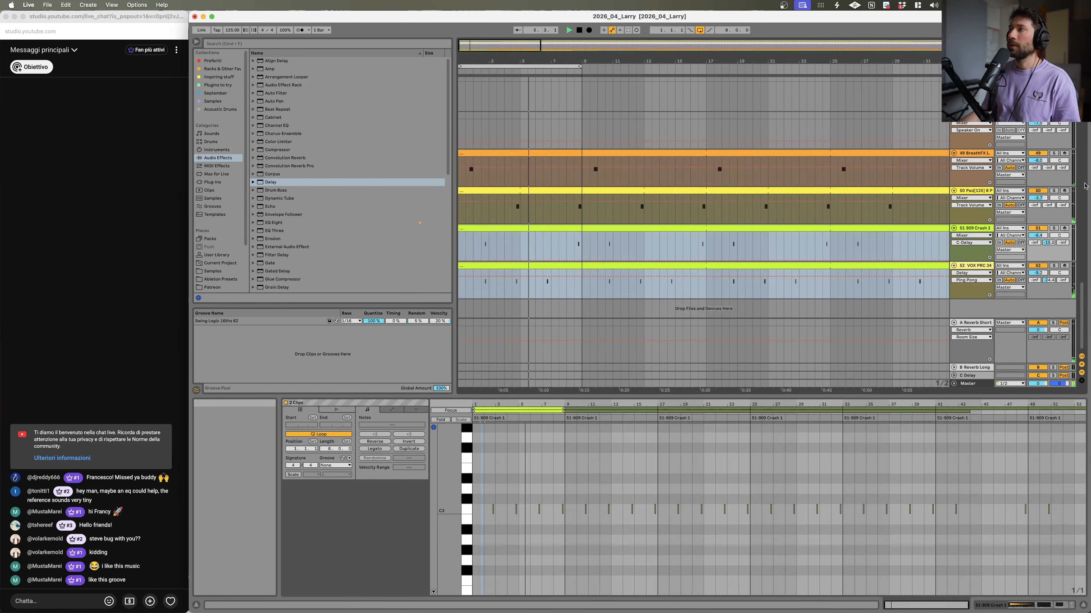
scroll(596, 175, "up", 20)
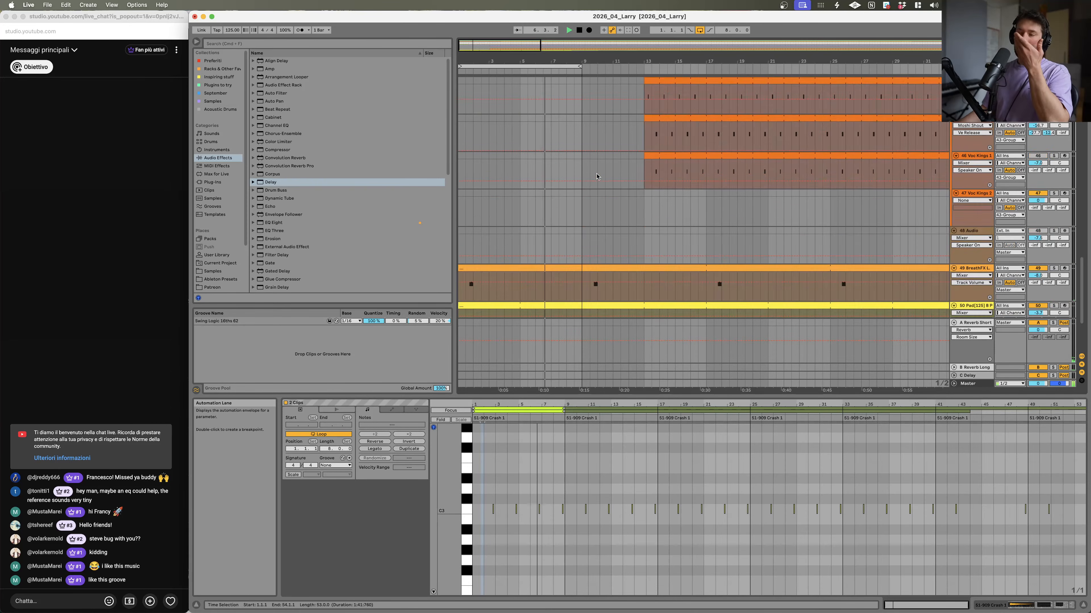
scroll(559, 131, "up", 10)
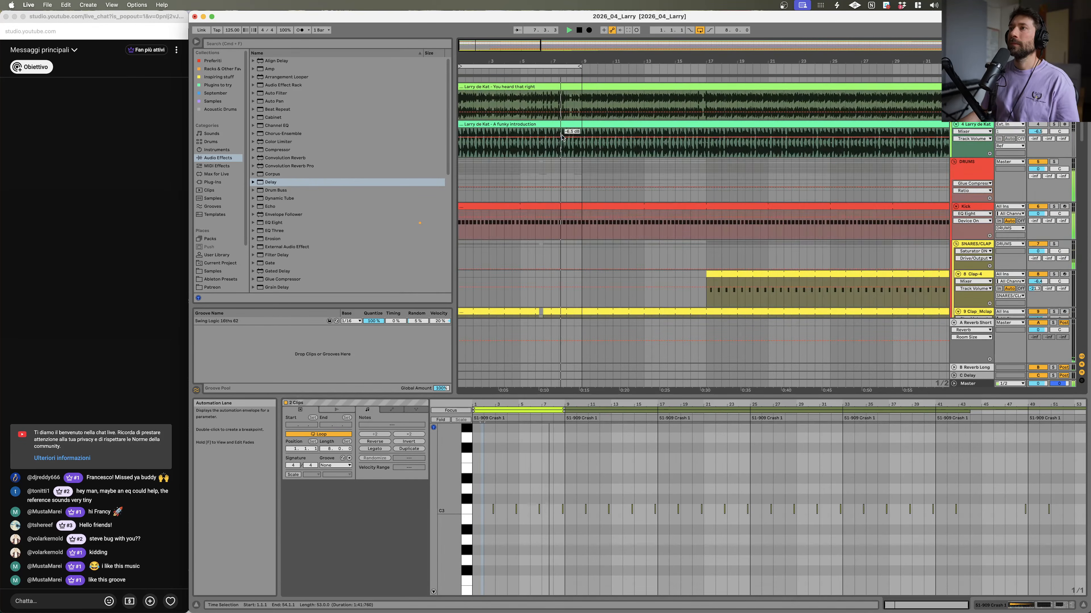
scroll(562, 138, "down", 6)
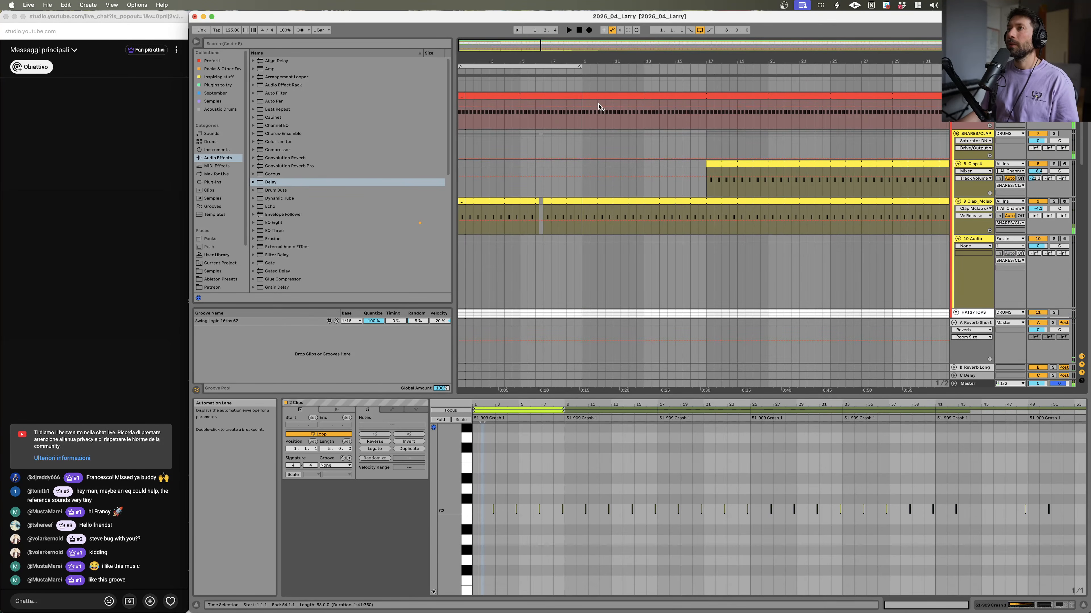
key("space")
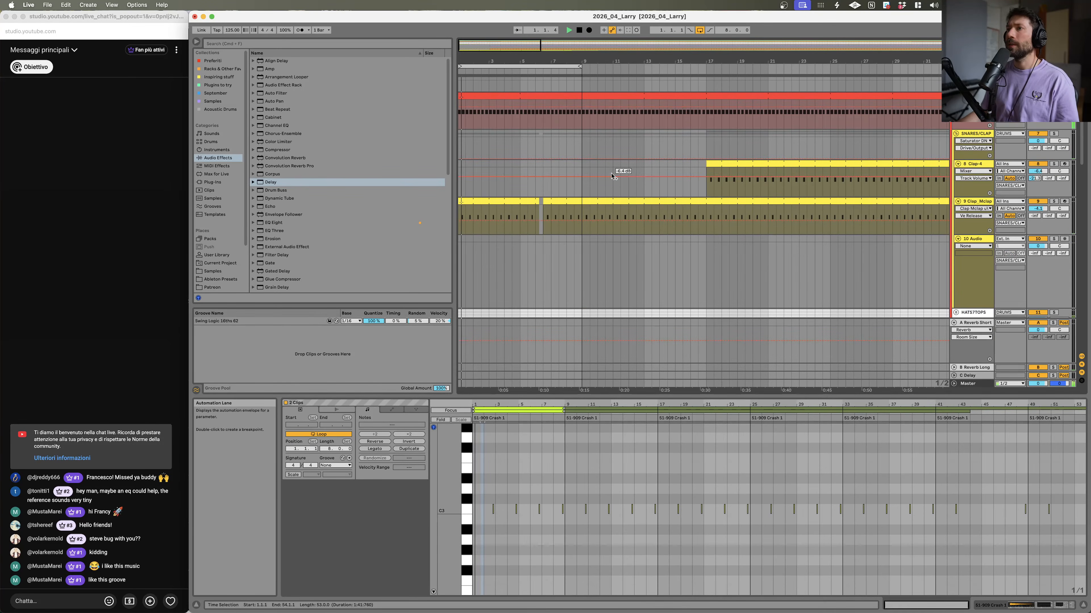
Step: Zoom into the opening bars and select the crash hit near bar 1 to audition it
left_click_drag(485, 62, 559, 107)
scroll(640, 128, "down", 20)
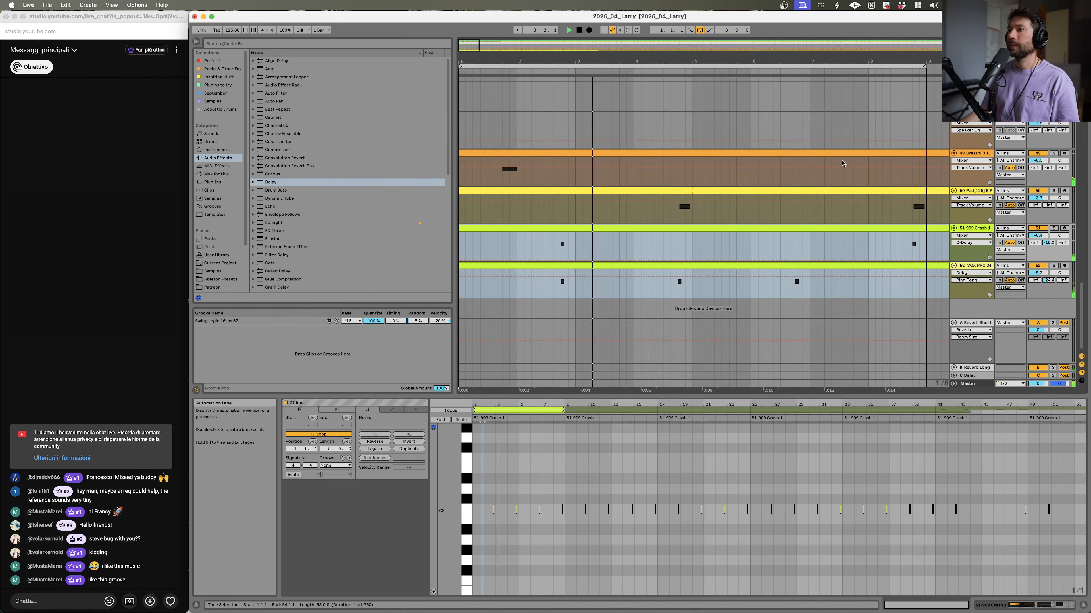
left_click(557, 251)
key("space")
key("space")
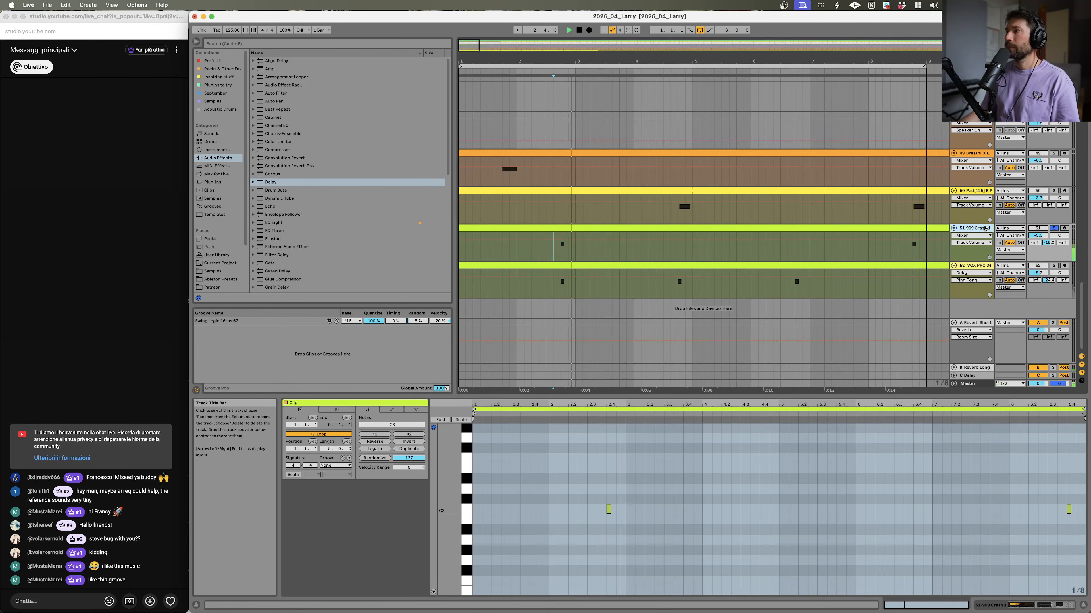
Step: Open the 909 Crash track's device chain and audition it with repeated playback
double_click(974, 229)
key("space")
key("space")
key("space")
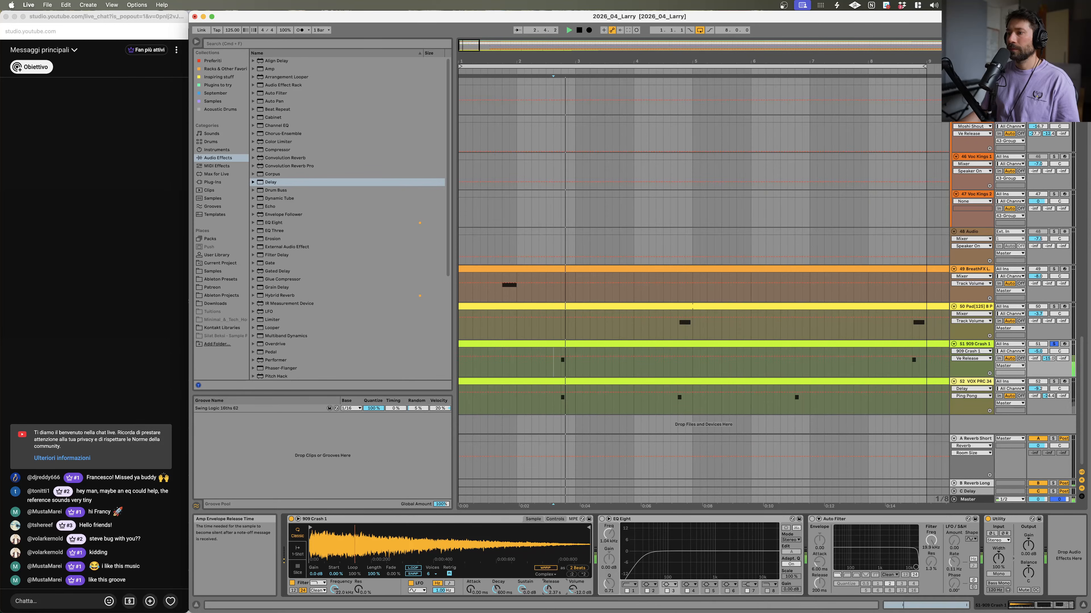
key("space")
key("space")
key("space")
key("space")
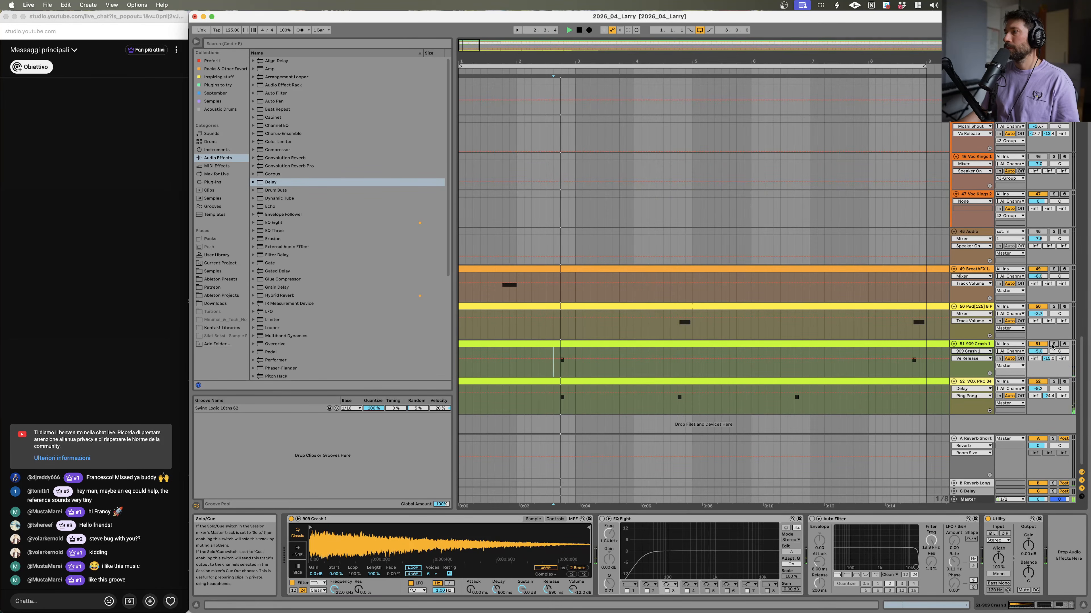
Step: Solo the Larry de Kat reference track and play it to compare against the pad and crash parts
scroll(685, 338, "up", 5)
scroll(685, 337, "up", 15)
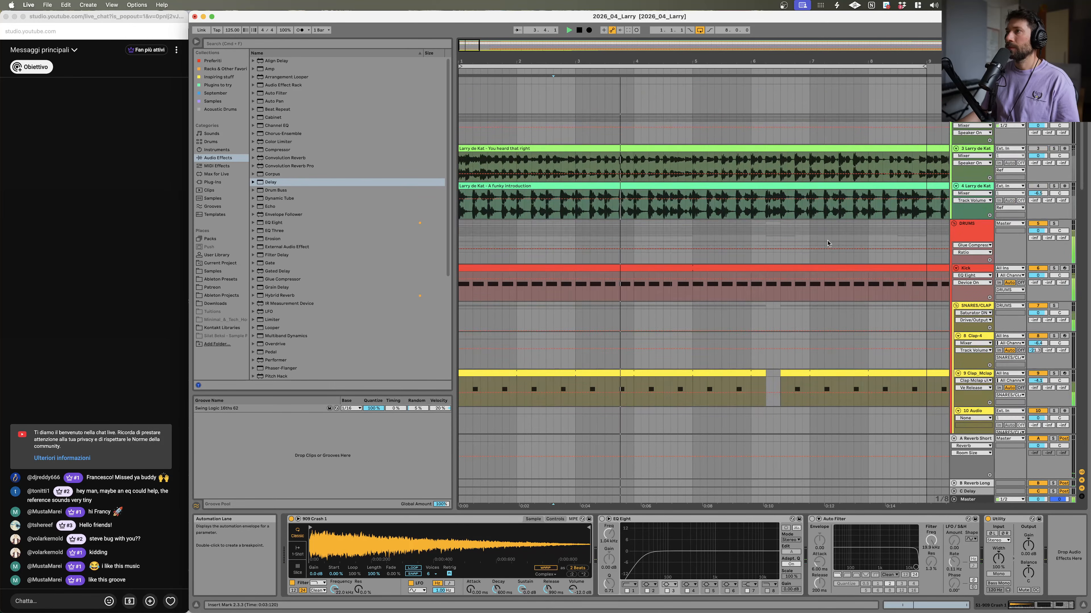
left_click(1052, 186)
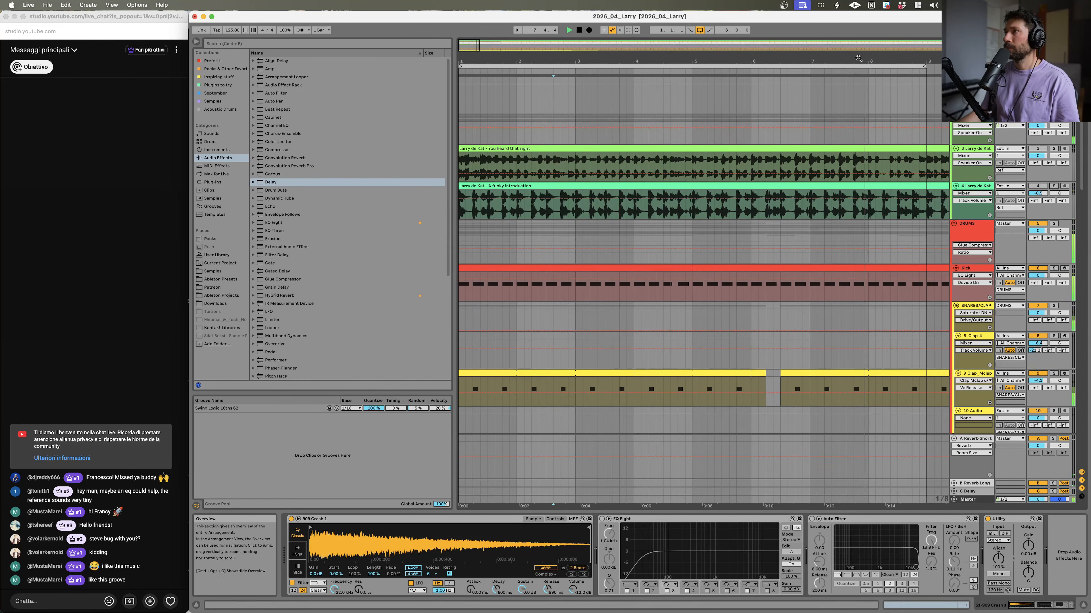
scroll(811, 167, "down", 2)
scroll(810, 169, "down", 10)
scroll(803, 211, "down", 15)
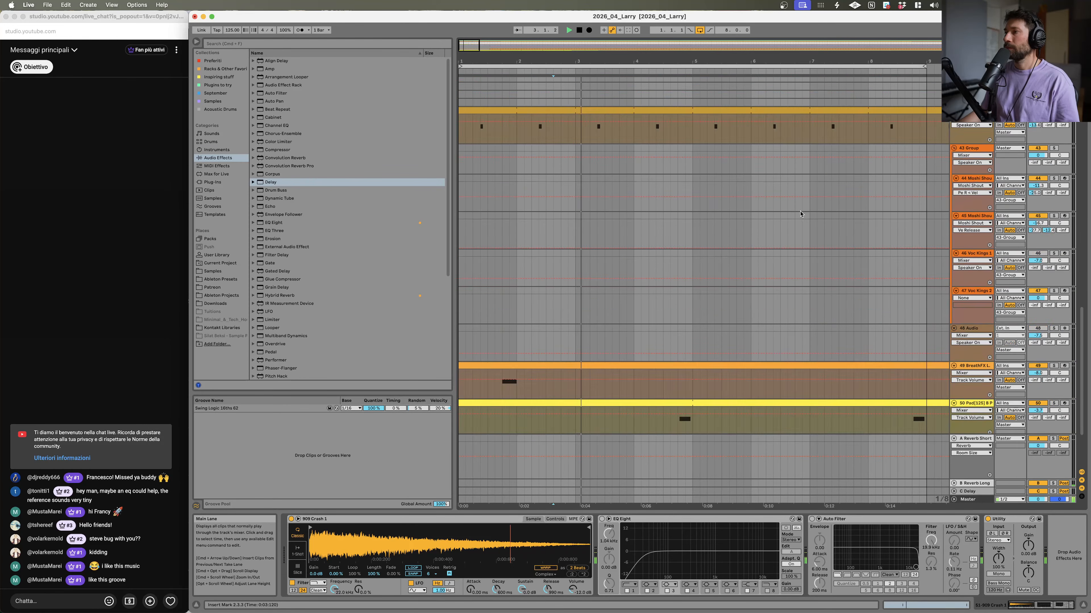
left_click(777, 306)
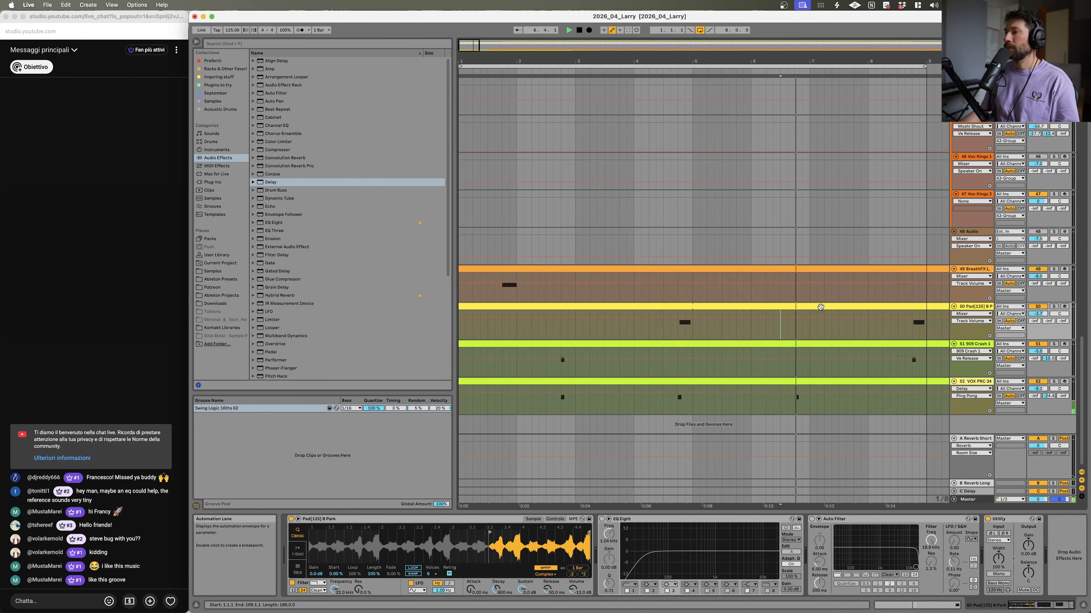
scroll(833, 266, "right", 4)
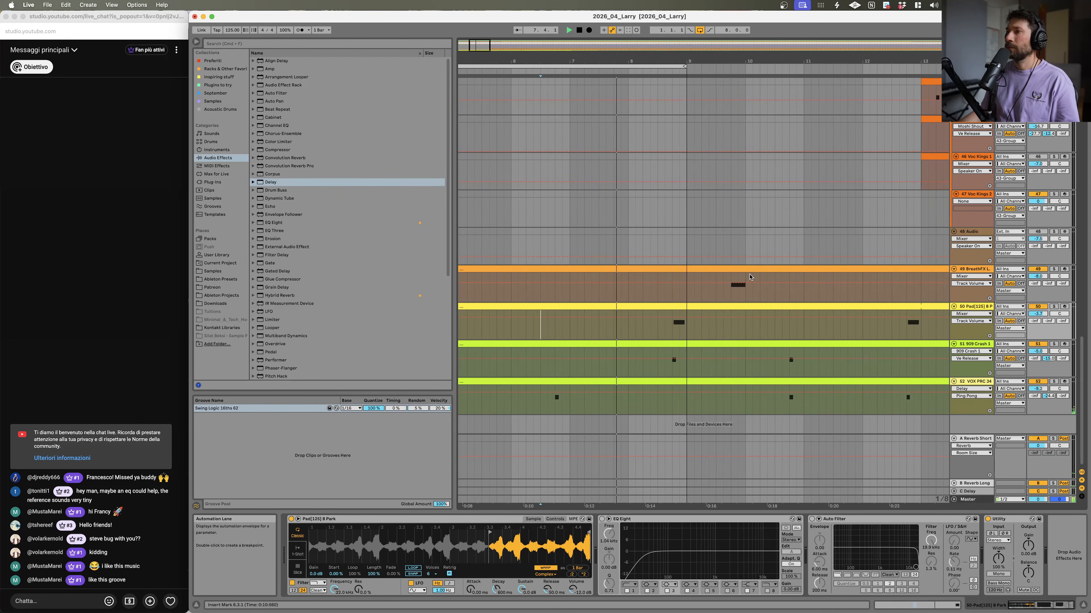
scroll(738, 270, "down", 3)
scroll(546, 329, "up", 3)
scroll(545, 329, "left", 5)
key("space")
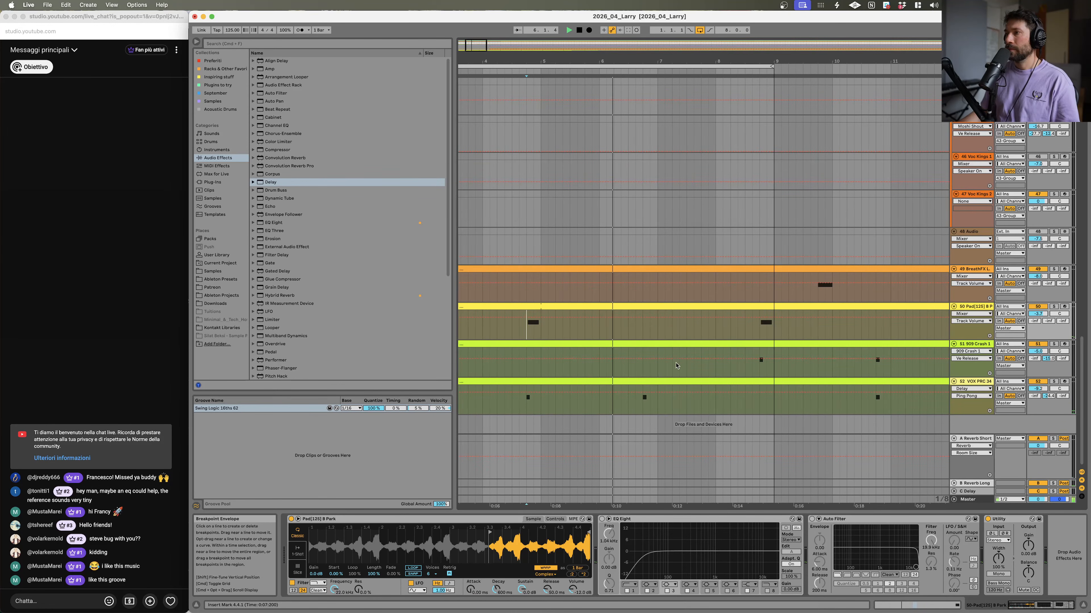
Step: Zoom out, toggle the reference track's solo and play from the A Funky Introduction reference clip
scroll(528, 217, "up", 10)
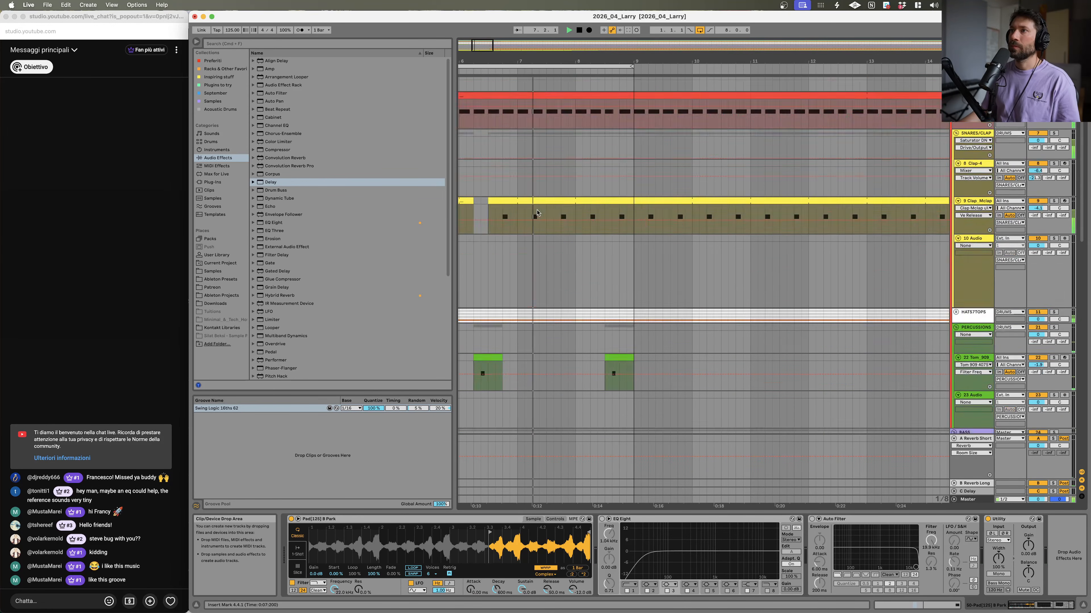
scroll(528, 217, "up", 5)
left_click_drag(751, 61, 669, 61)
key("space")
left_click(1054, 187)
left_click(489, 187)
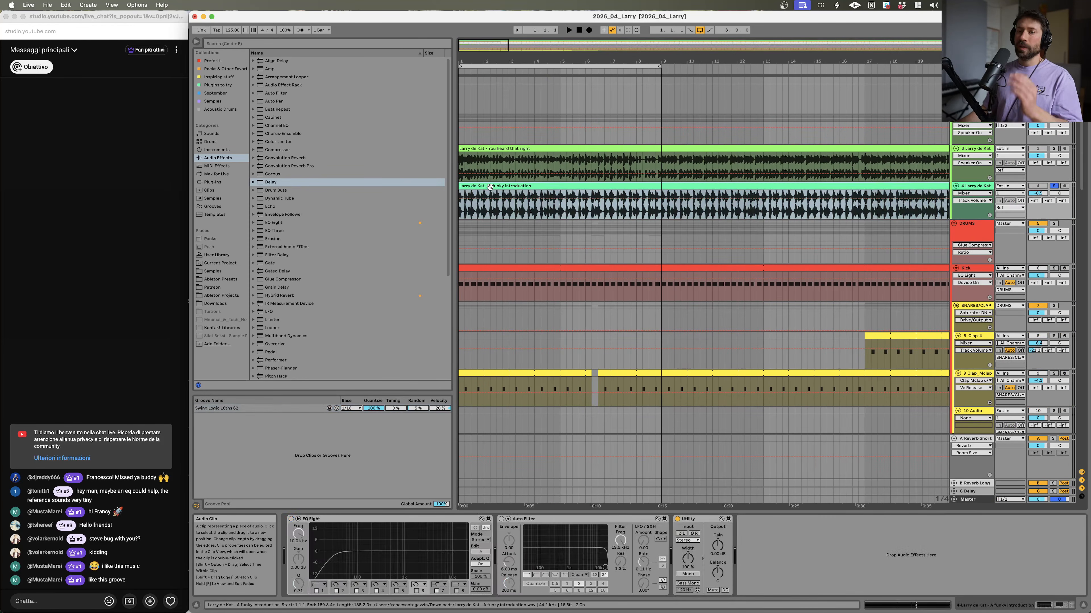
key("space")
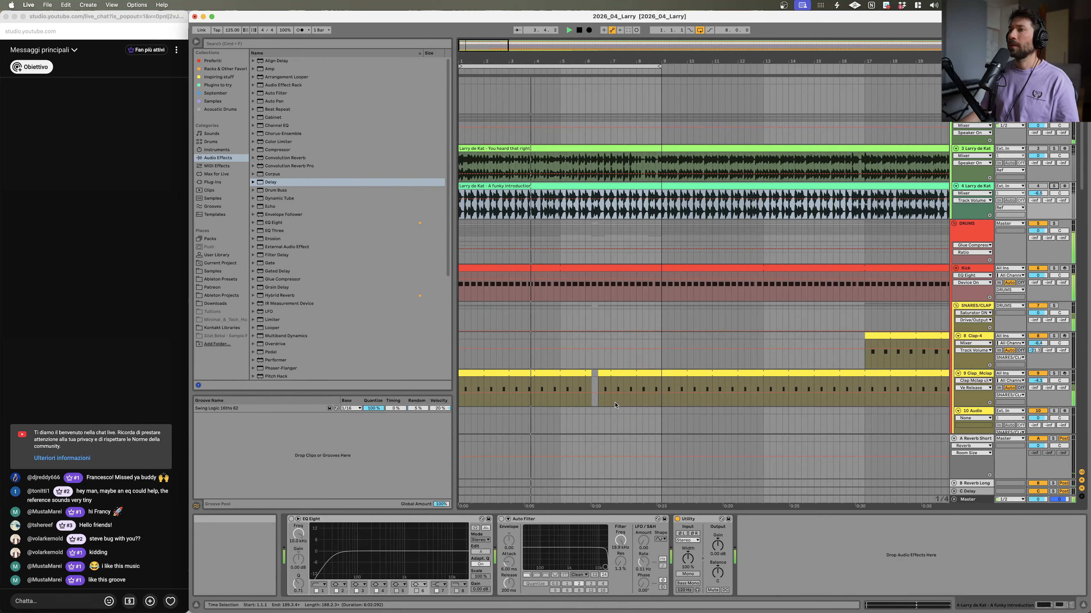
key("space")
Step: Expand the HATS/TOPS group and solo the Drum Rack hats track for playback
scroll(921, 373, "down", 15)
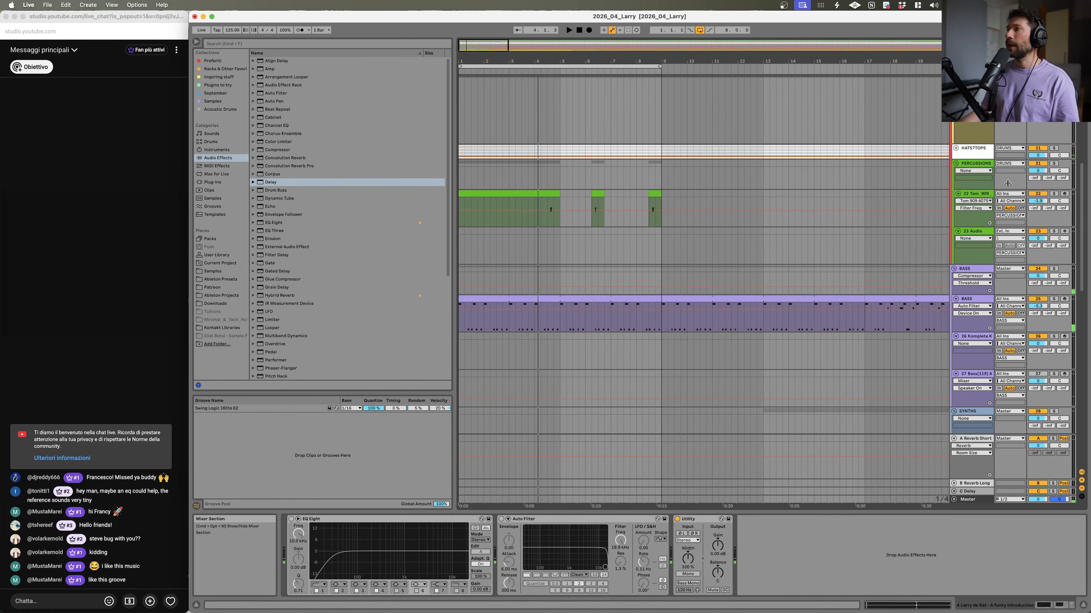
scroll(915, 240, "up", 8)
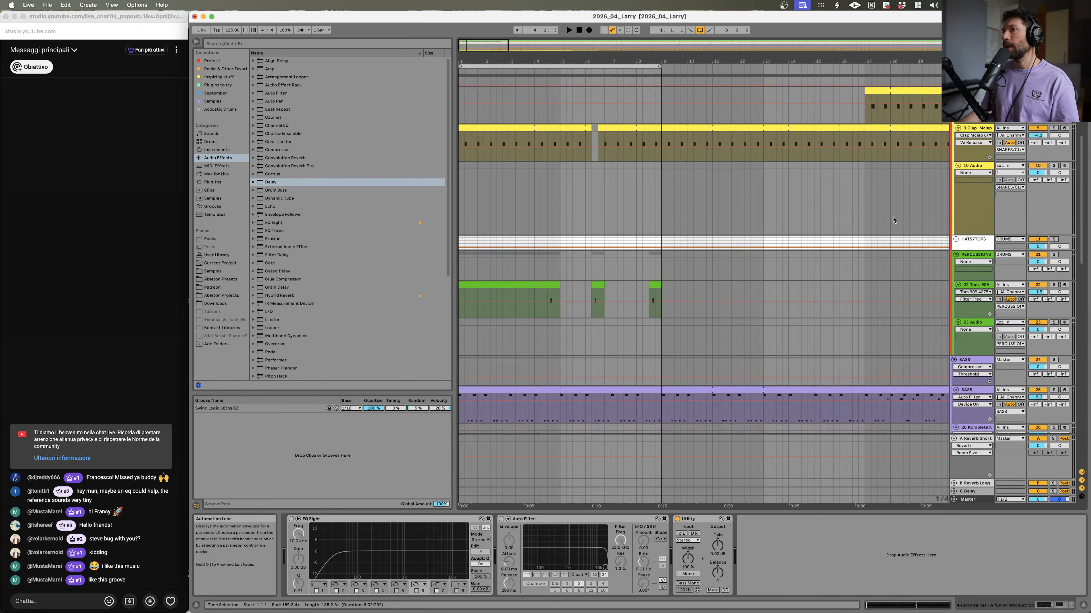
left_click(956, 239)
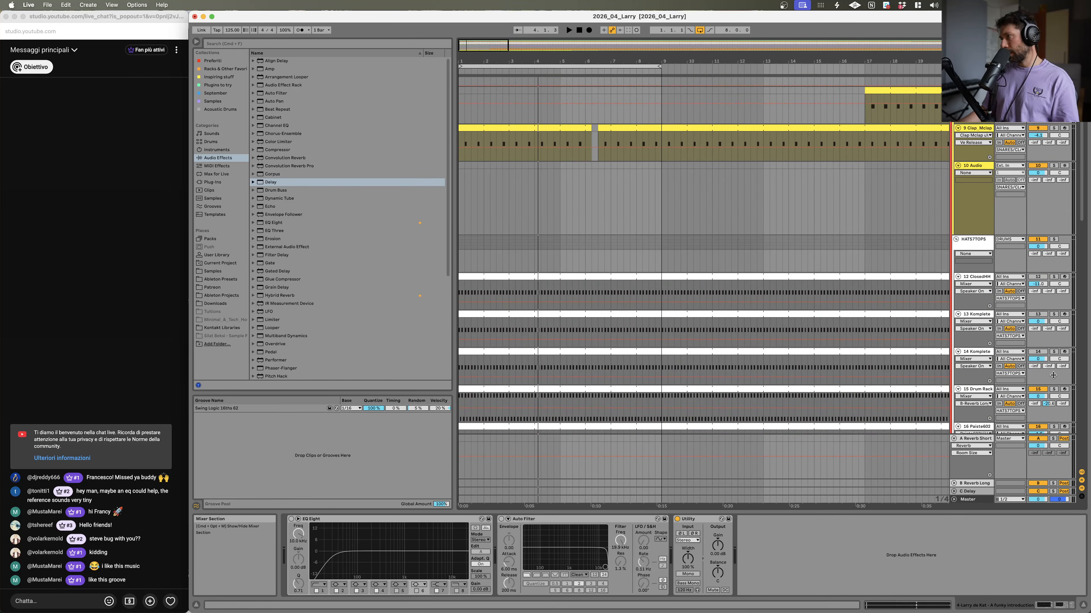
left_click(1054, 392)
left_click(1055, 389)
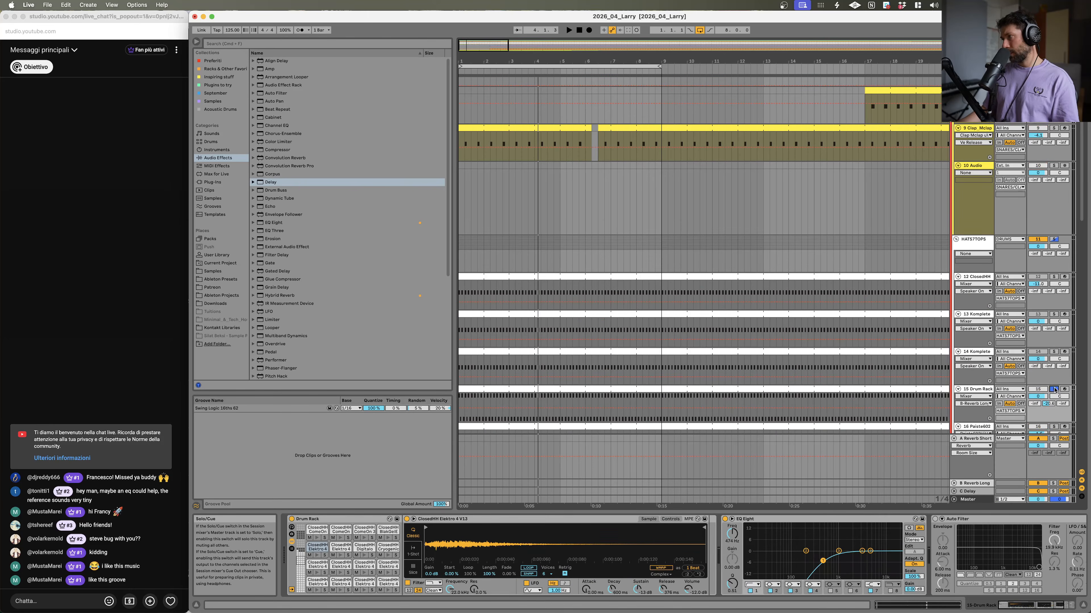
key("space")
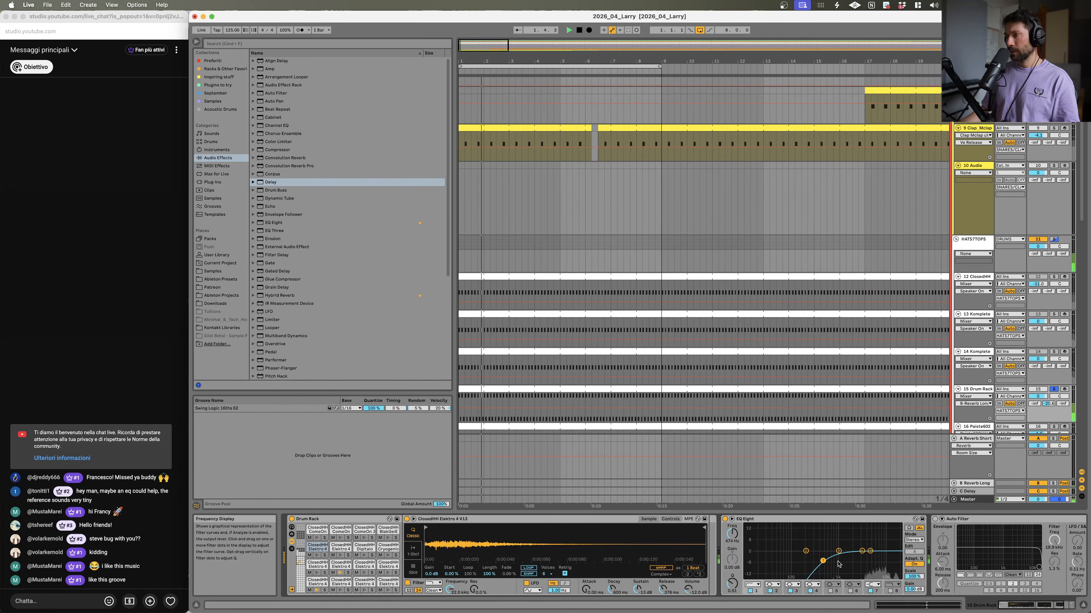
Step: Raise the high-pass filter frequency in the Drum Rack track's EQ Eight, then unsolo the track and replay
left_click_drag(822, 561, 863, 556)
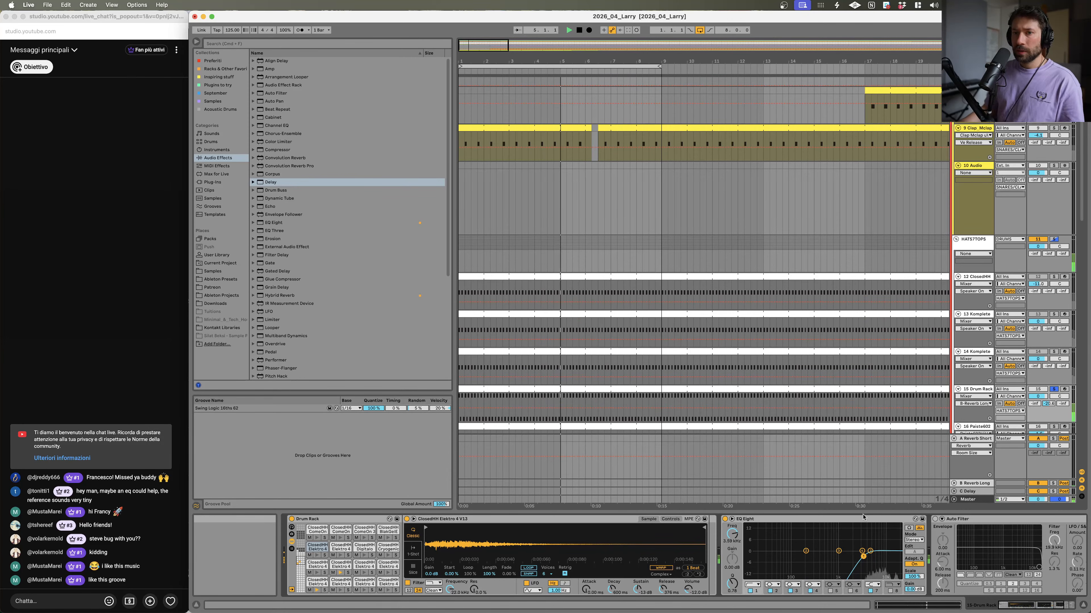
left_click(1054, 389)
key("space")
key("space")
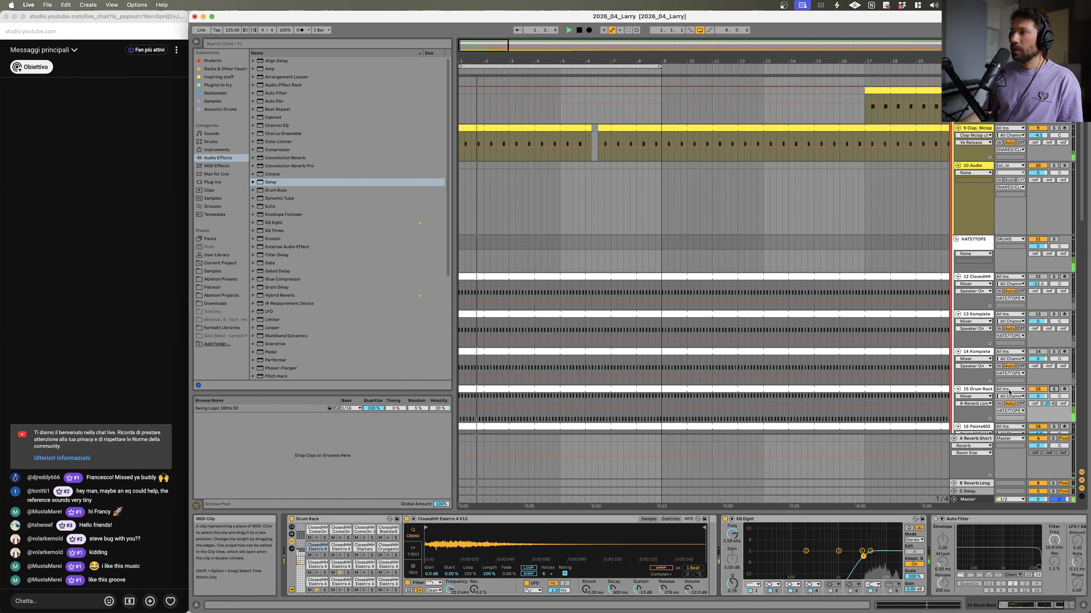
key("space")
key("space")
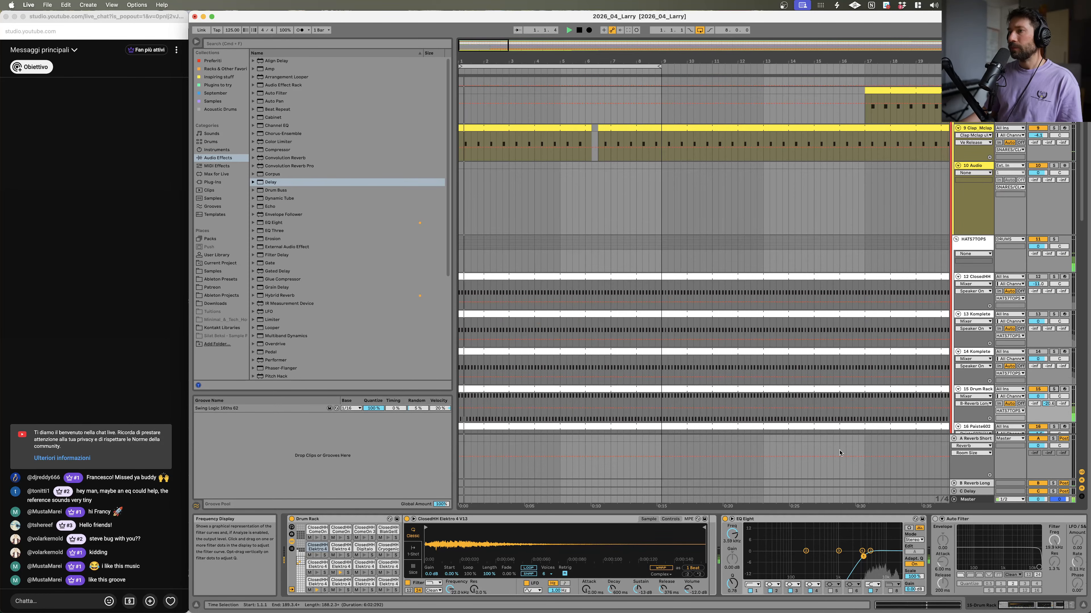
Step: Hot-swap the groove pool's Swing Logic groove for Swing MPC 3000 16ths 57
left_click(302, 410)
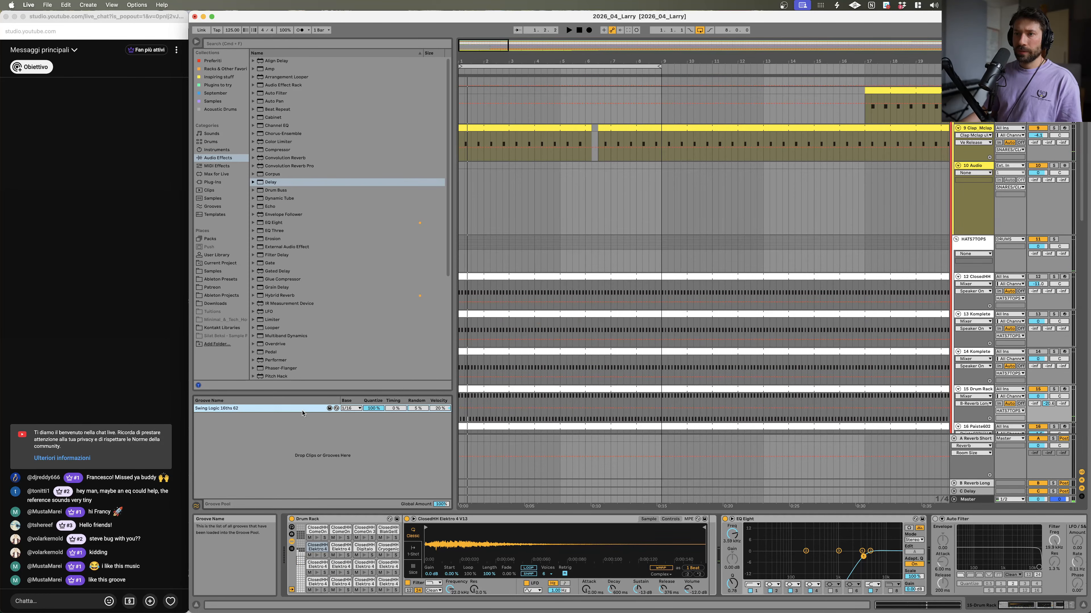
left_click(336, 408)
scroll(334, 337, "down", 5)
scroll(329, 339, "down", 10)
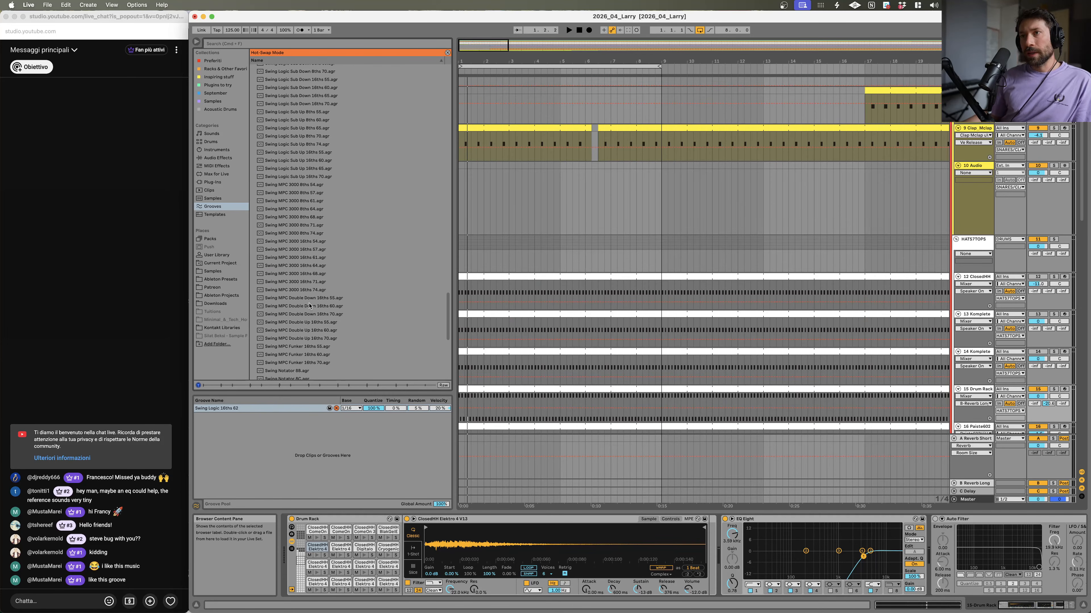
double_click(302, 250)
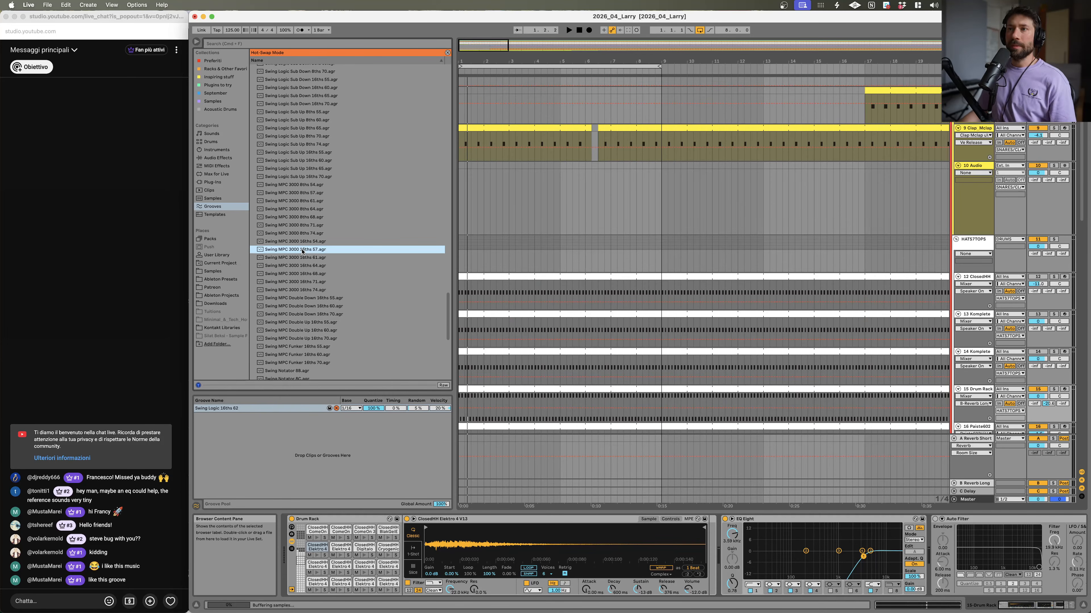
Step: Solo the A Funky Introduction reference track and play the arrangement from its clip
key("space")
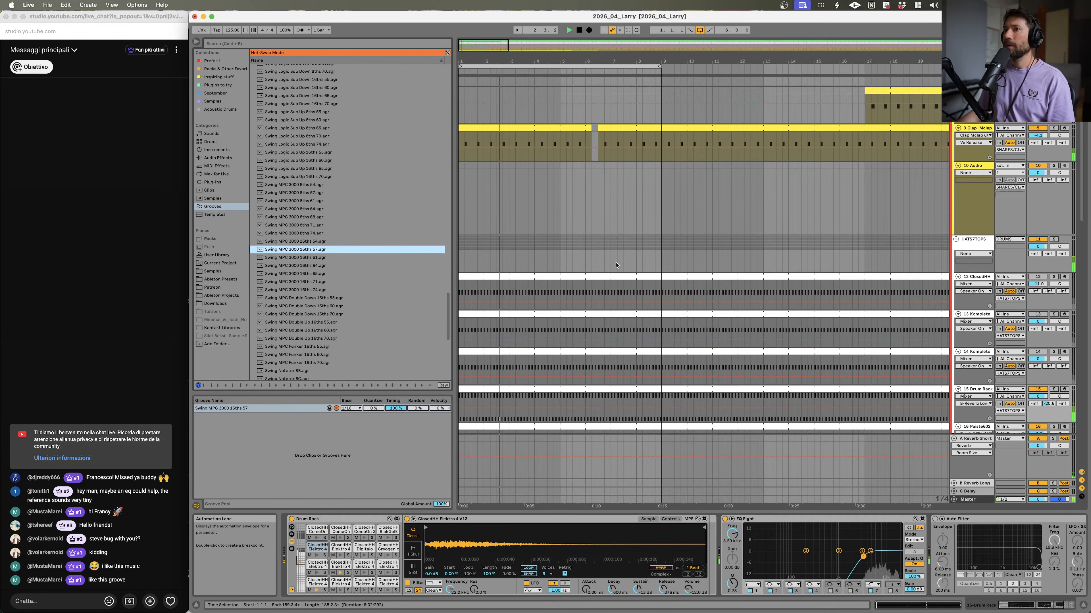
left_click(337, 409)
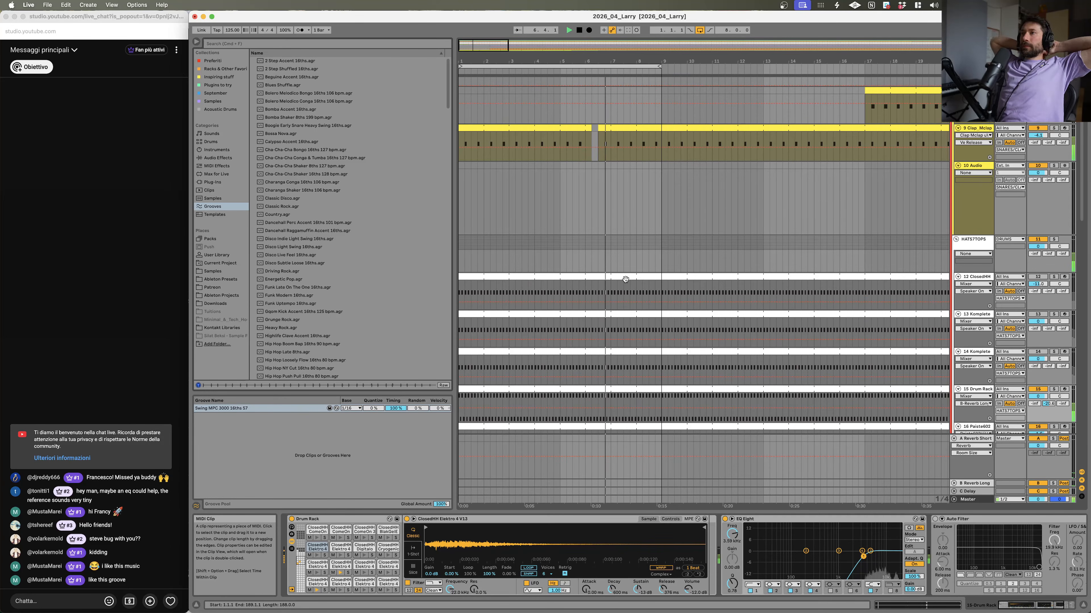
scroll(625, 279, "up", 5)
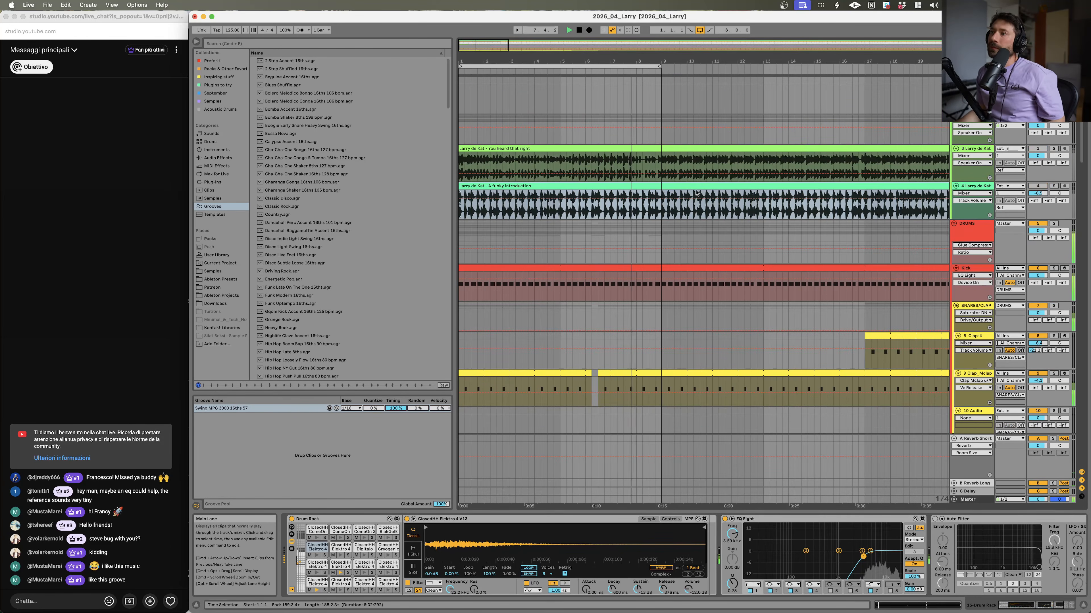
key("space")
left_click(1053, 186)
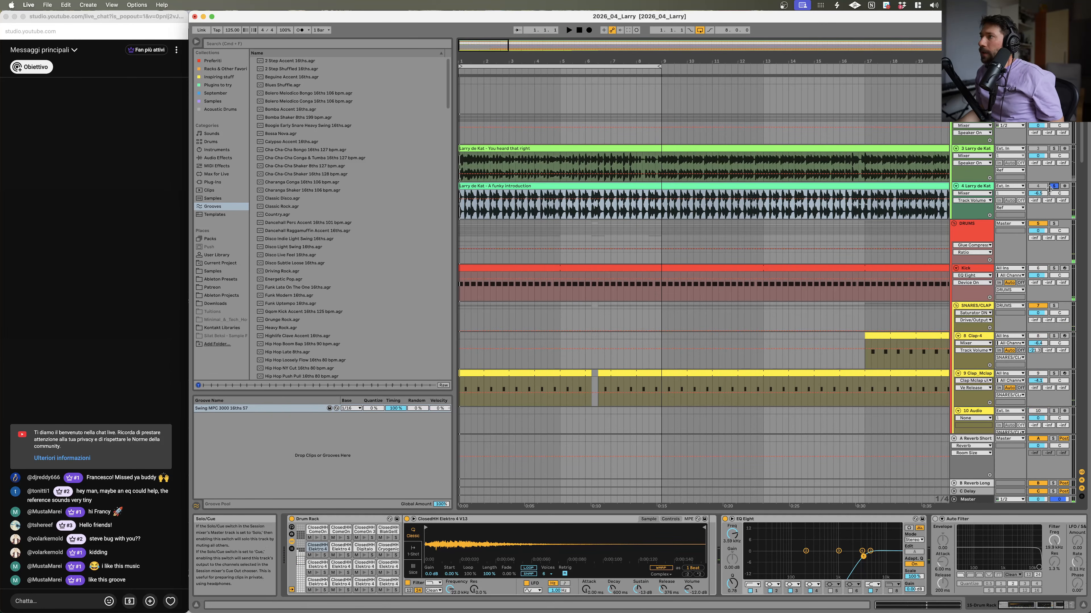
left_click(638, 206)
key("space")
Step: Zoom the arrangement in and out and audition the reference track around bar 9 against the drums
left_click_drag(650, 61, 706, 105)
key("space")
key("space")
scroll(700, 340, "down", 15)
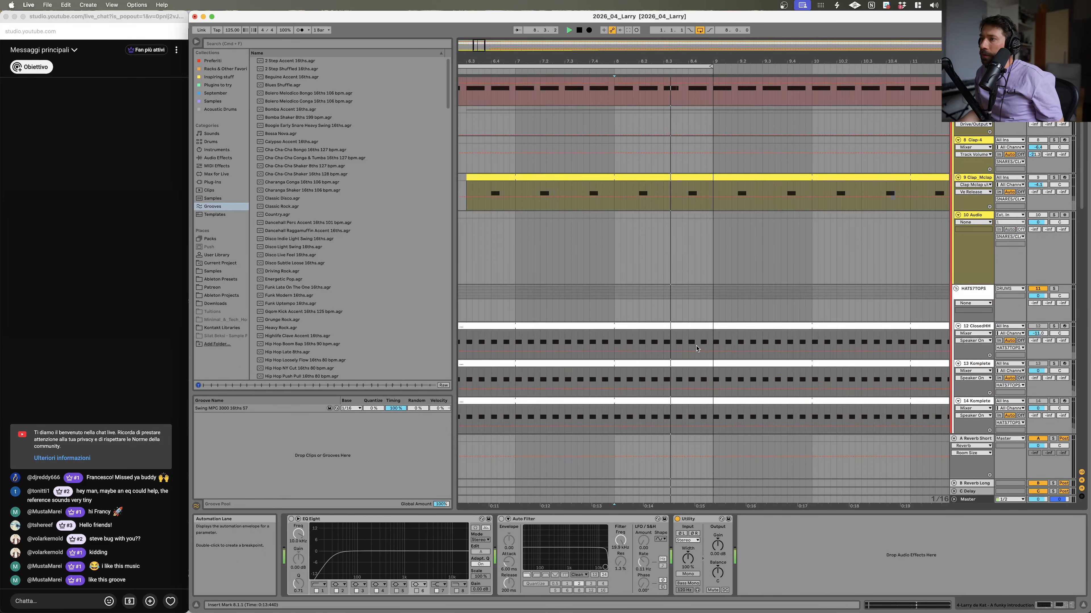
scroll(711, 255, "up", 15)
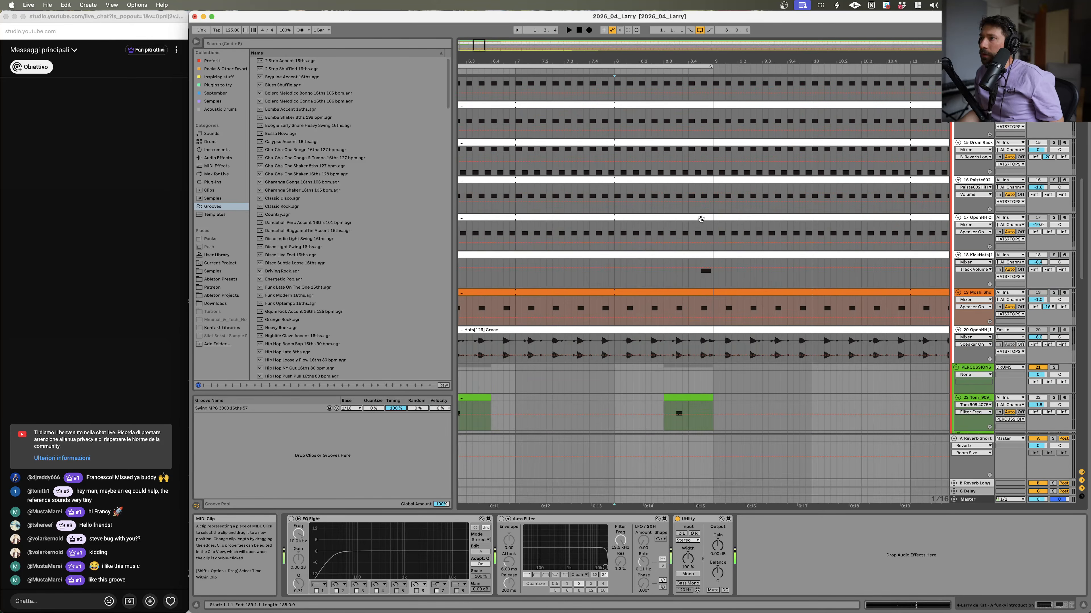
left_click(699, 29)
left_click_drag(724, 70, 724, 45)
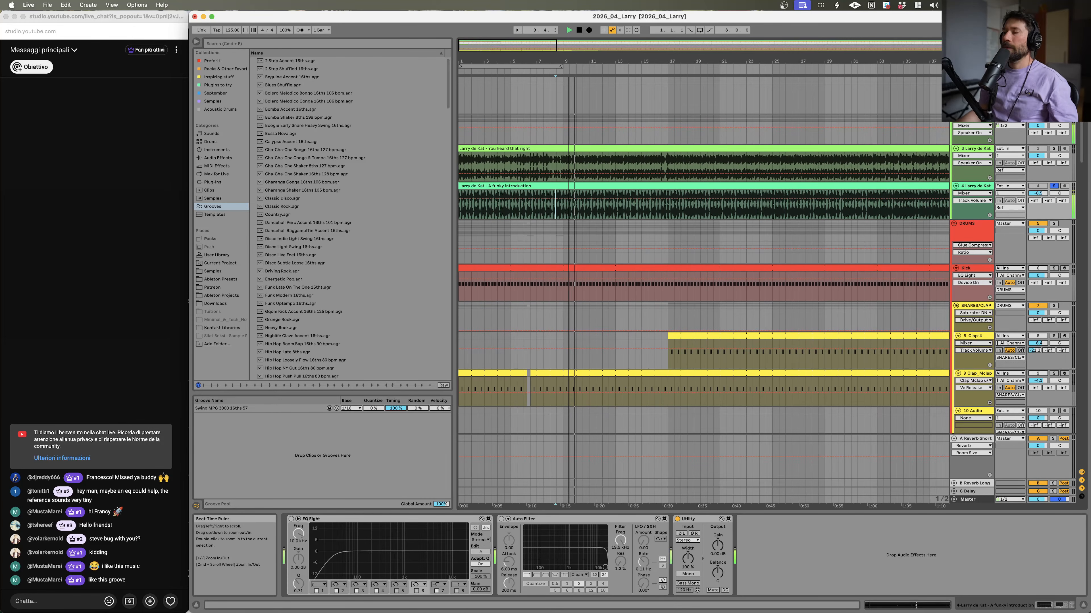
scroll(557, 185, "down", 6)
scroll(558, 185, "up", 6)
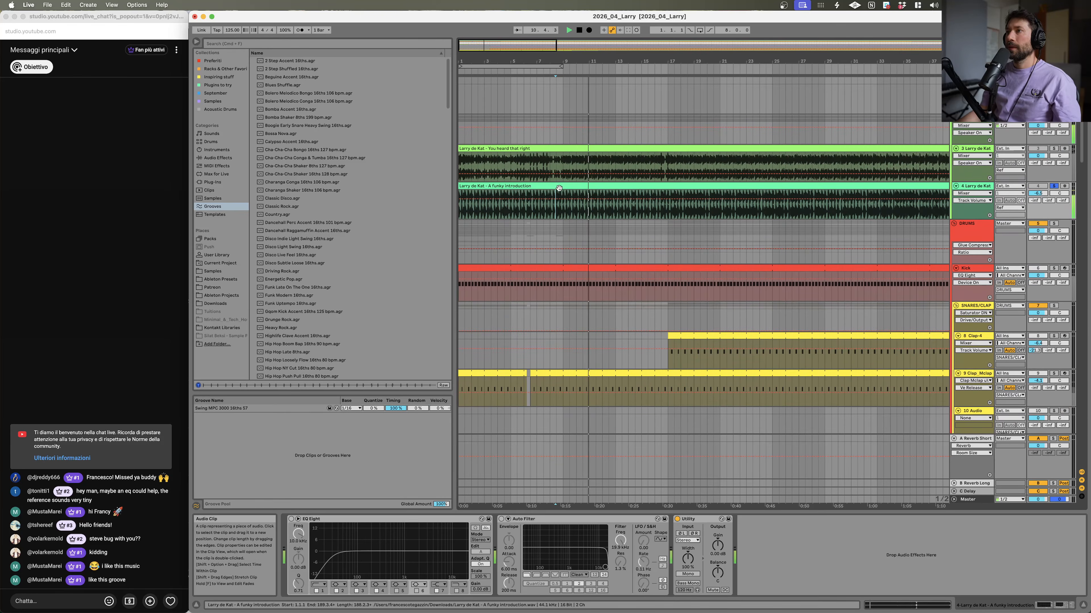
left_click(558, 212)
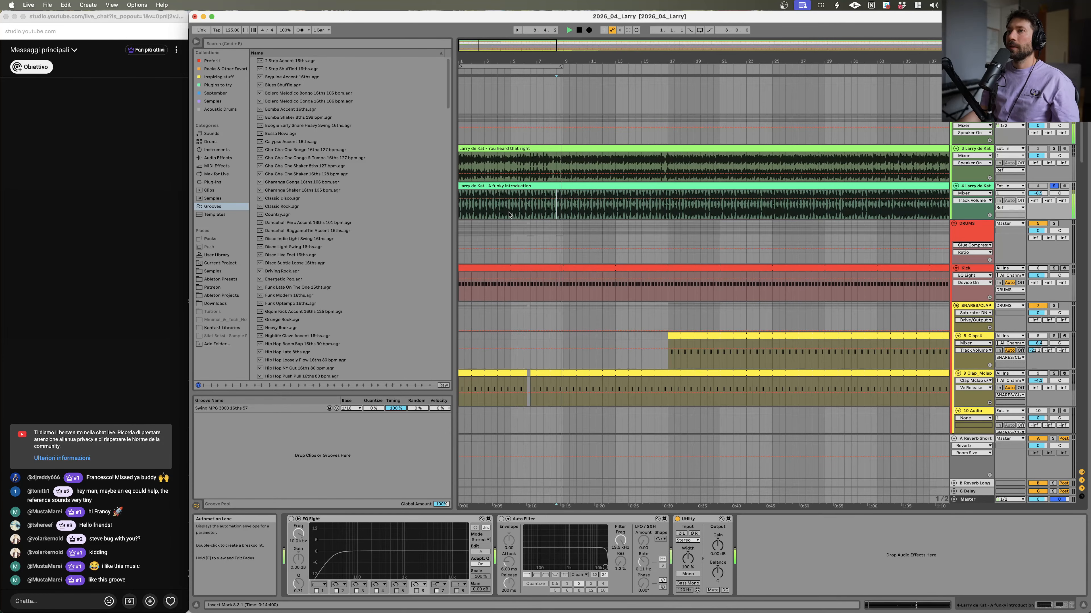
left_click(564, 213)
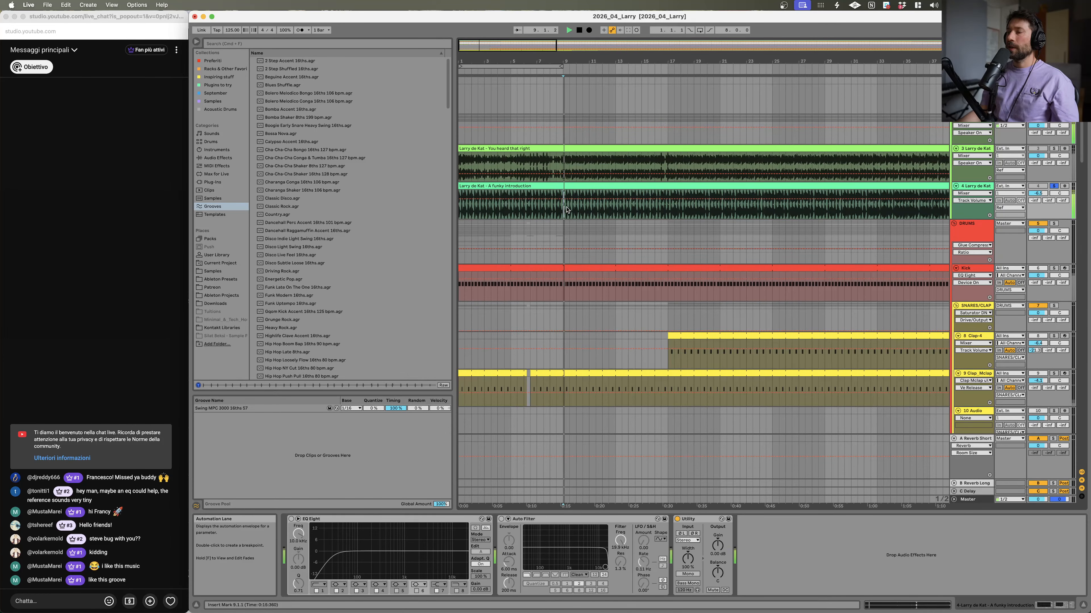
Step: Trim the start of the BreathFX clip so it begins at about bar 9
scroll(566, 210, "down", 20)
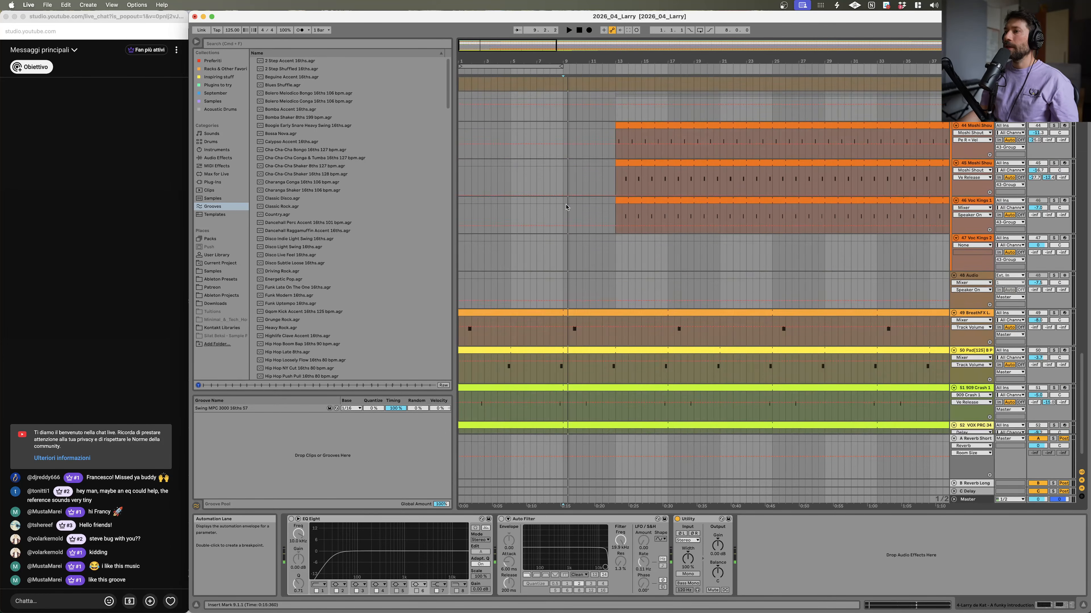
scroll(566, 208, "down", 2)
left_click(497, 308)
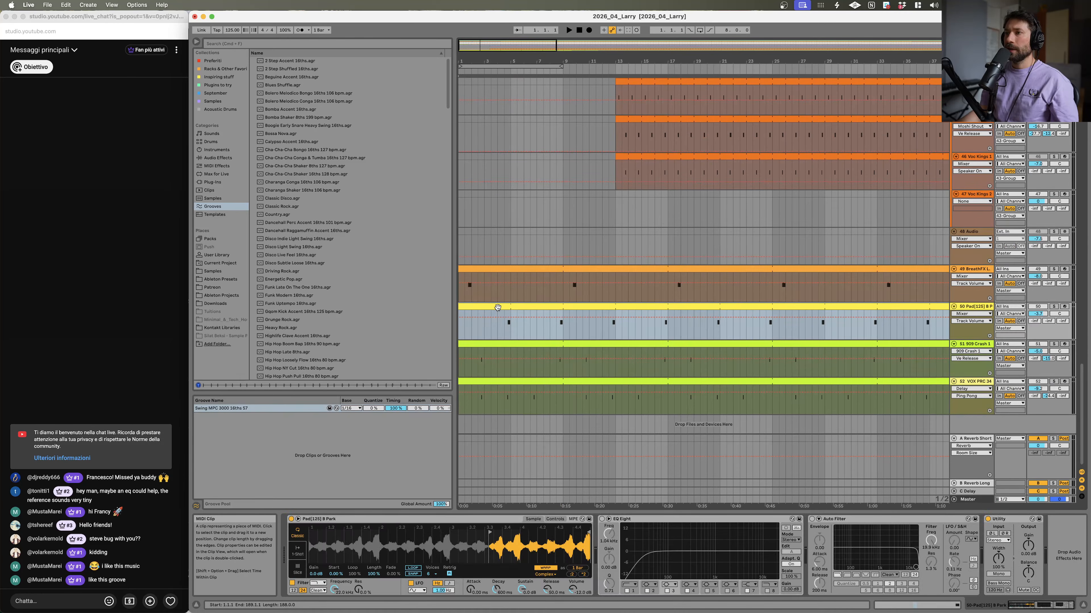
left_click(506, 344)
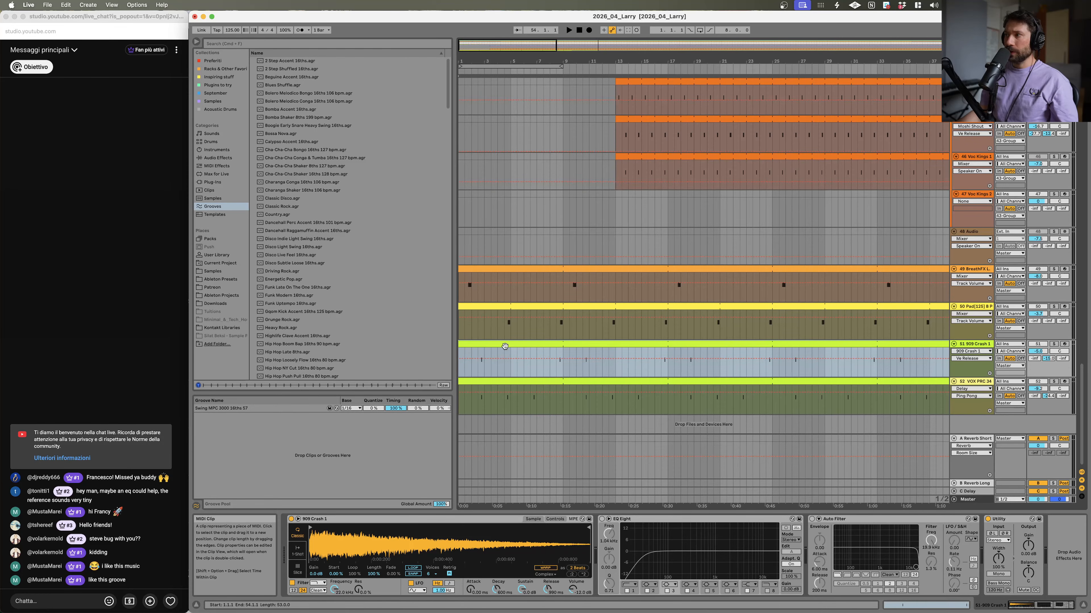
left_click(565, 269)
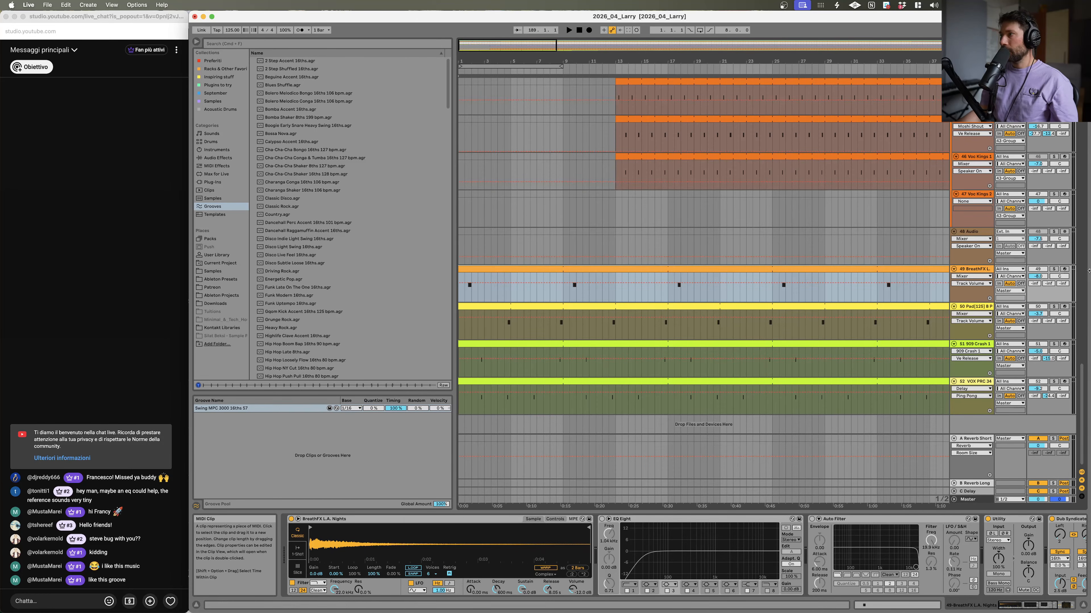
key("space")
left_click(563, 295)
key("space")
key("space")
left_click_drag(462, 269, 564, 285)
Step: Solo the BreathFX track while trying its C3 note earlier in the clip, then undo the note move
key("space")
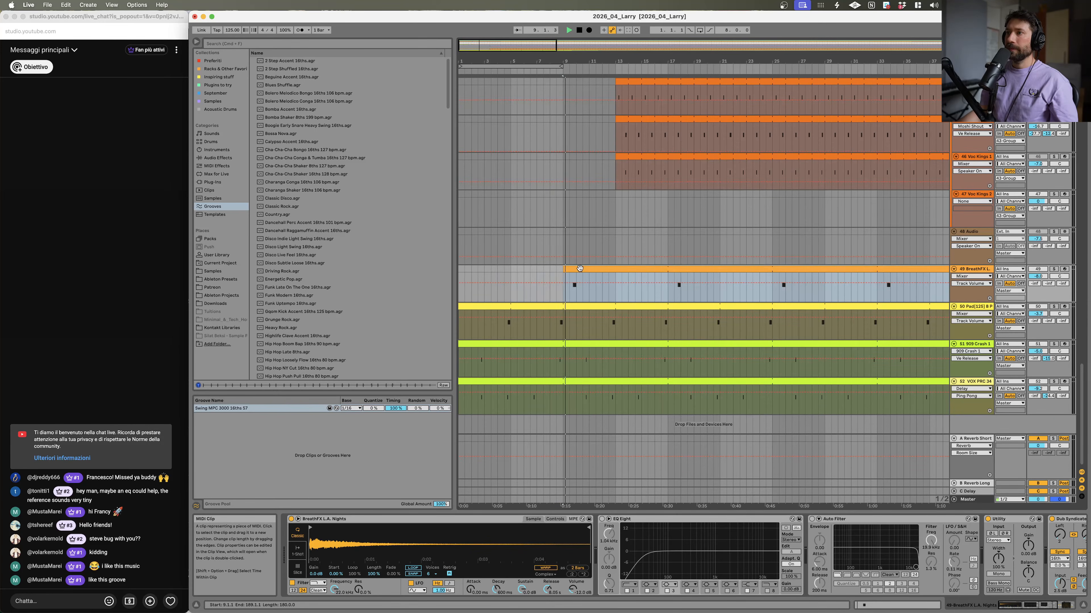
double_click(577, 269)
key("space")
key("space")
scroll(488, 493, "up", 5)
left_click_drag(541, 525, 518, 526)
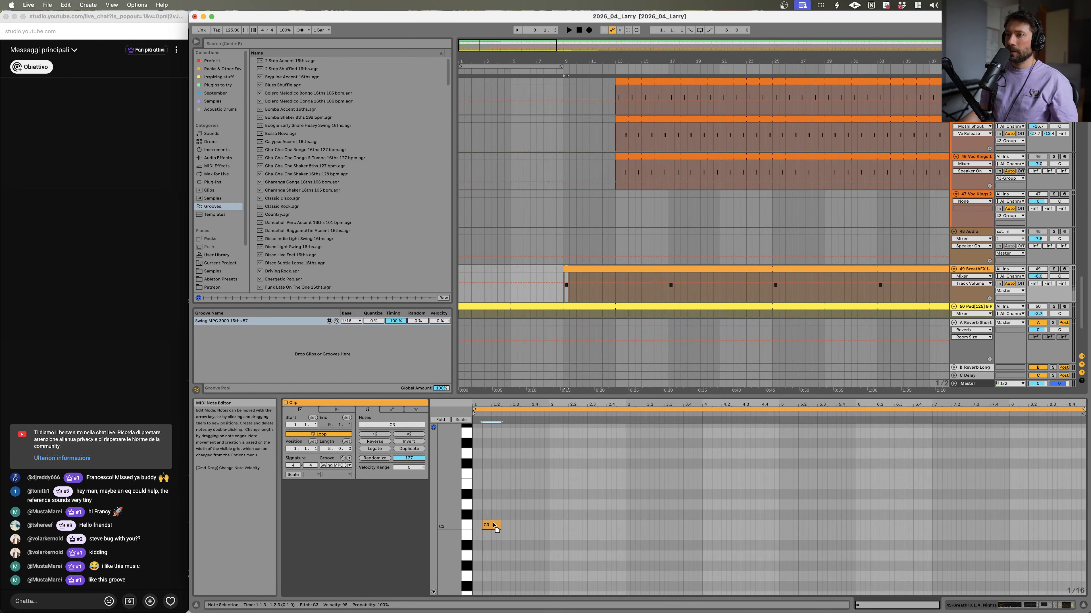
key("space")
key("space")
key("space")
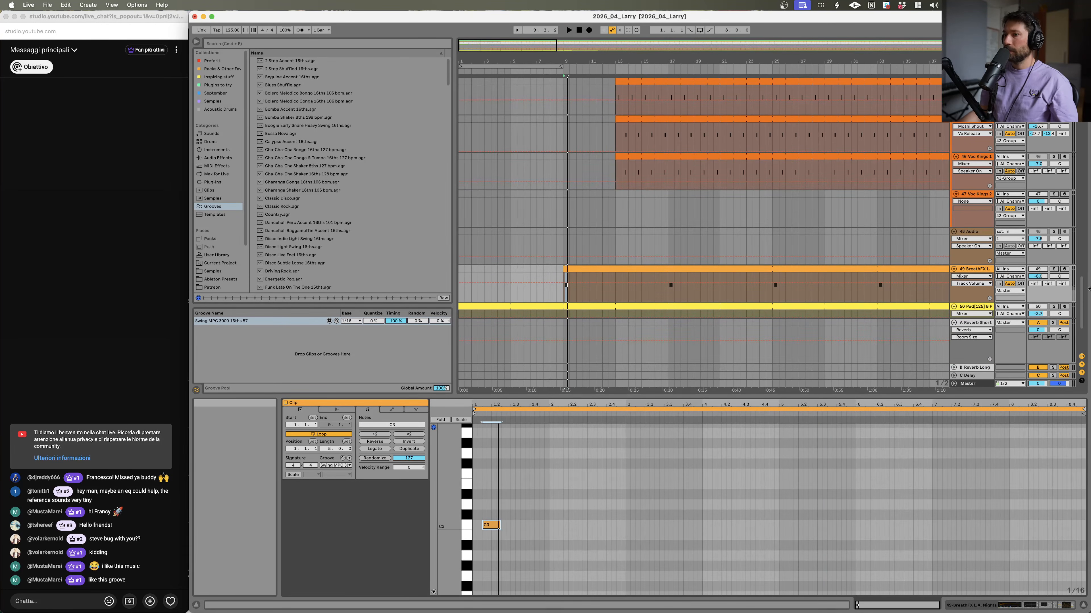
left_click(1053, 269)
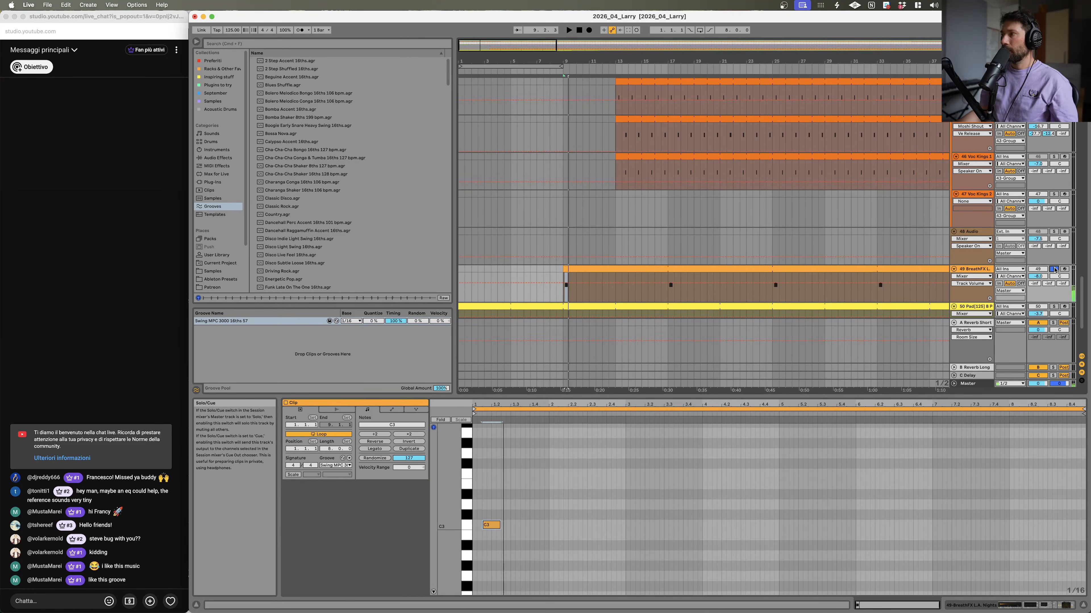
key("super+z")
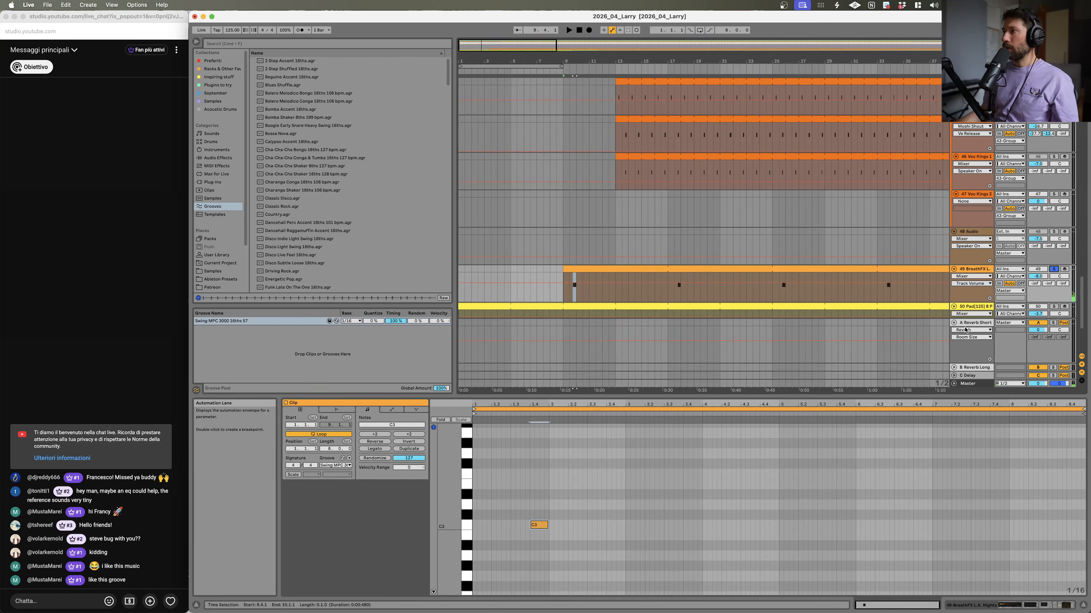
Step: Insert a new MIDI track below BreathFX and search the browser for bre
left_click(971, 270)
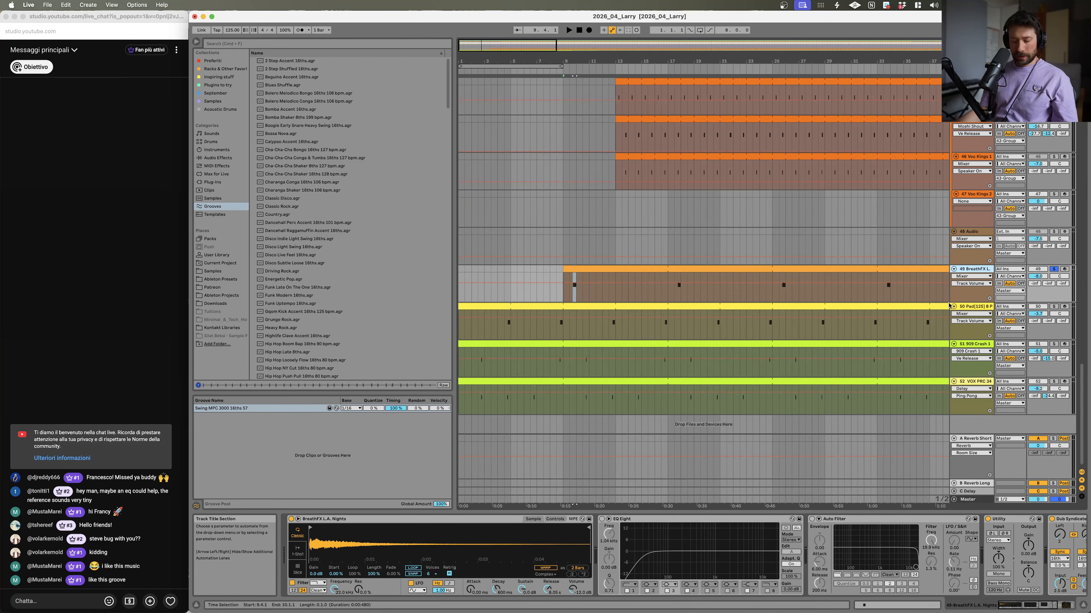
key("super+shift+t")
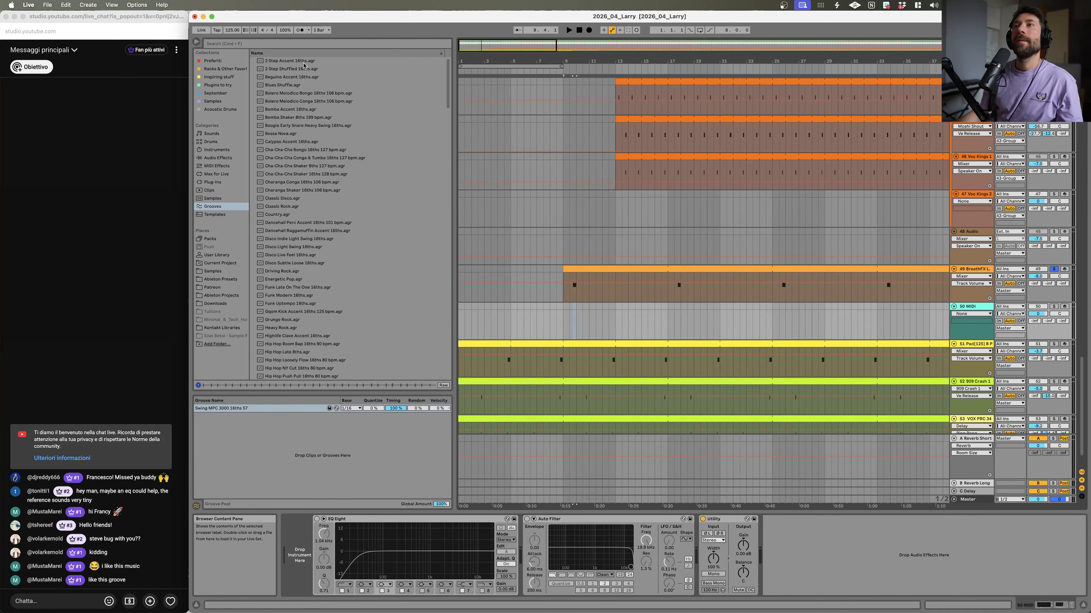
left_click(305, 44)
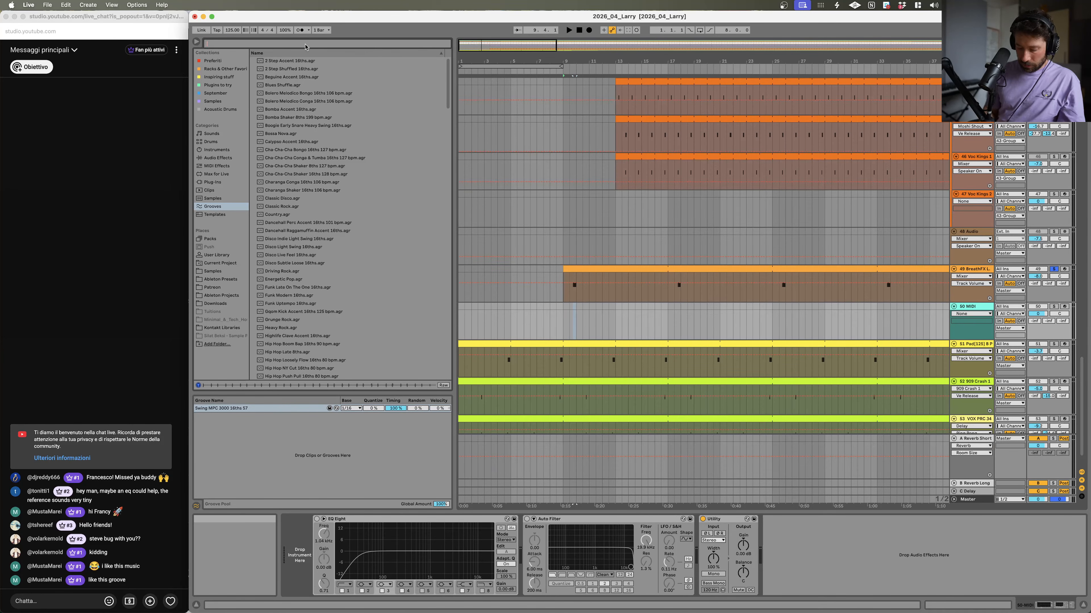
type("breath")
Step: Preview the breath samples in the search results
left_click(299, 100)
left_click(302, 76)
left_click(302, 66)
left_click(300, 62)
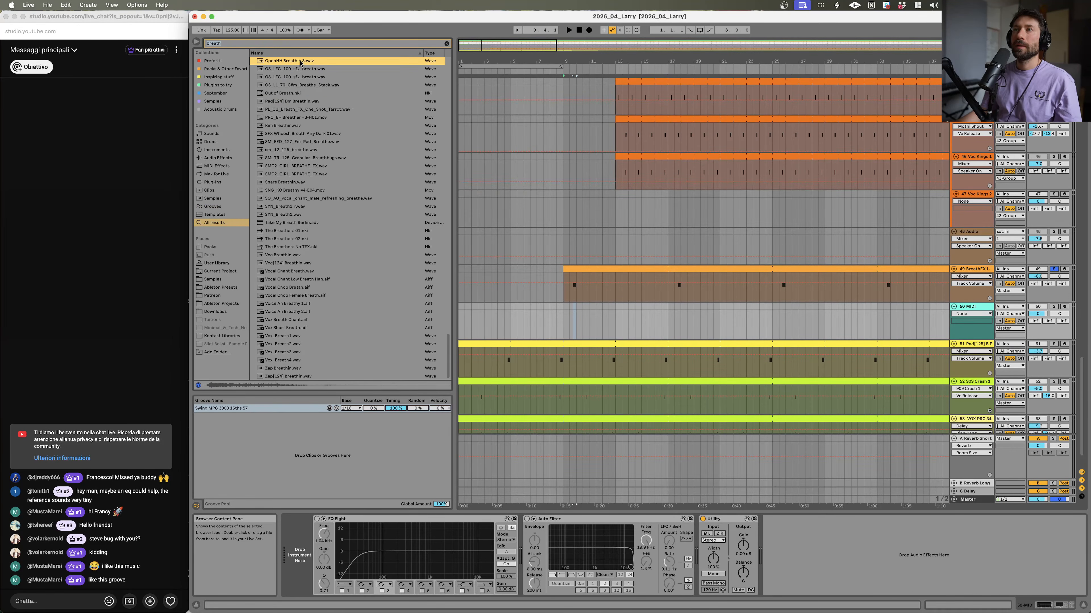
left_click(300, 85)
left_click(300, 133)
left_click(298, 150)
left_click(292, 176)
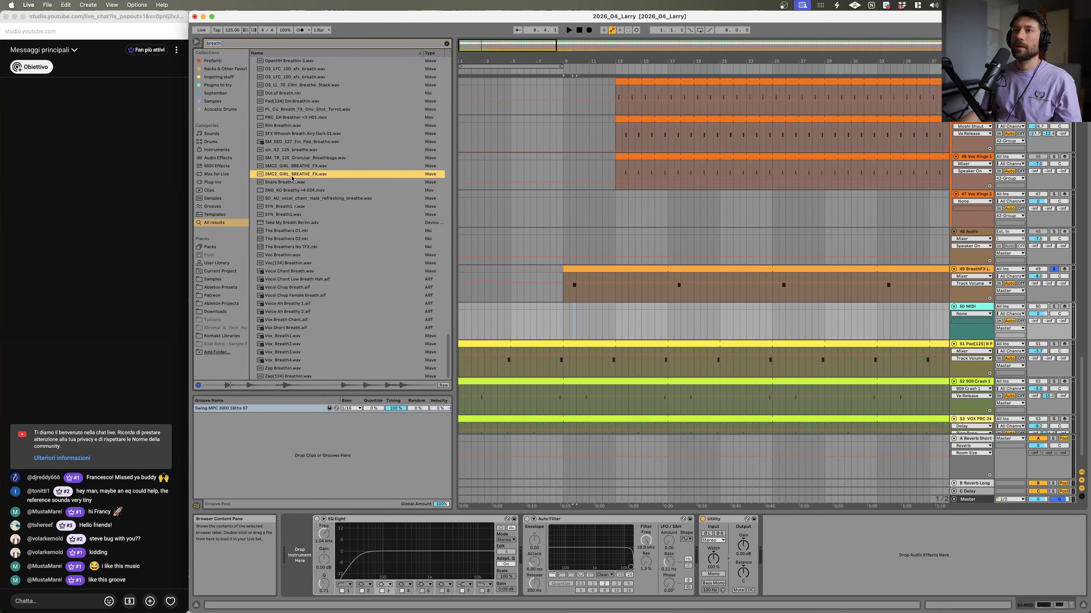
left_click(287, 198)
left_click(284, 207)
left_click(287, 200)
key("space")
key("space")
key("space")
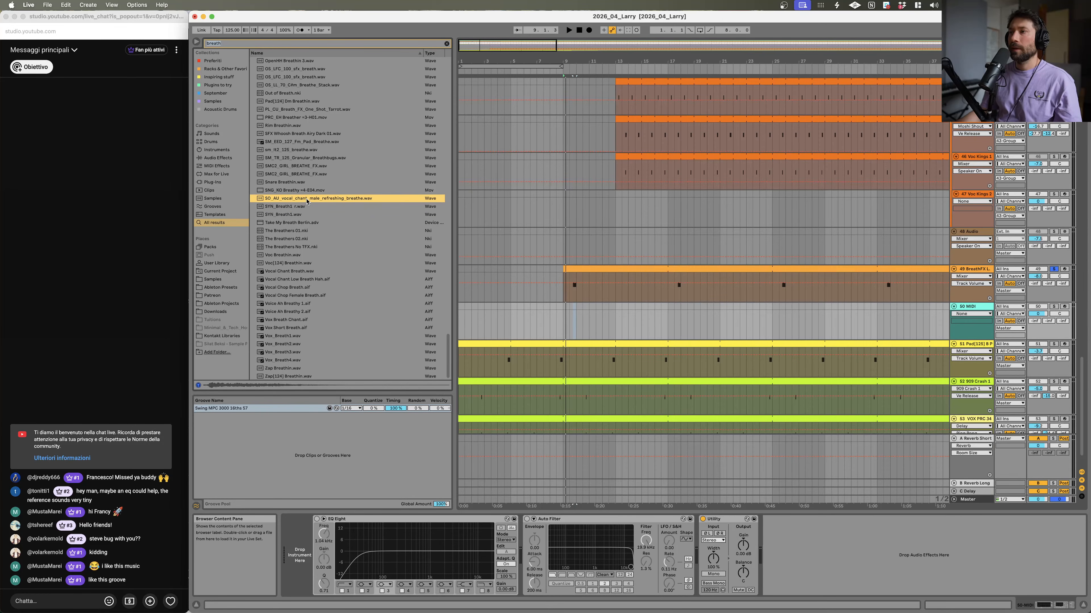
Step: Load SO_AU_vocal_chant_male_refreshing_breathe.wav onto the new MIDI track and create a MIDI clip at bar 9
left_click_drag(286, 200, 566, 310)
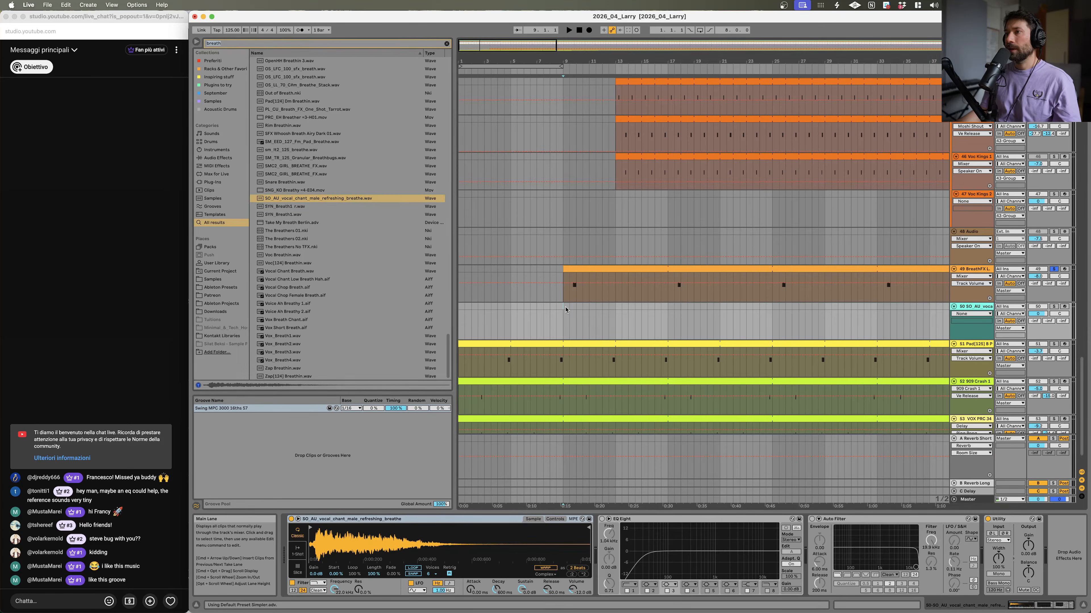
double_click(565, 309)
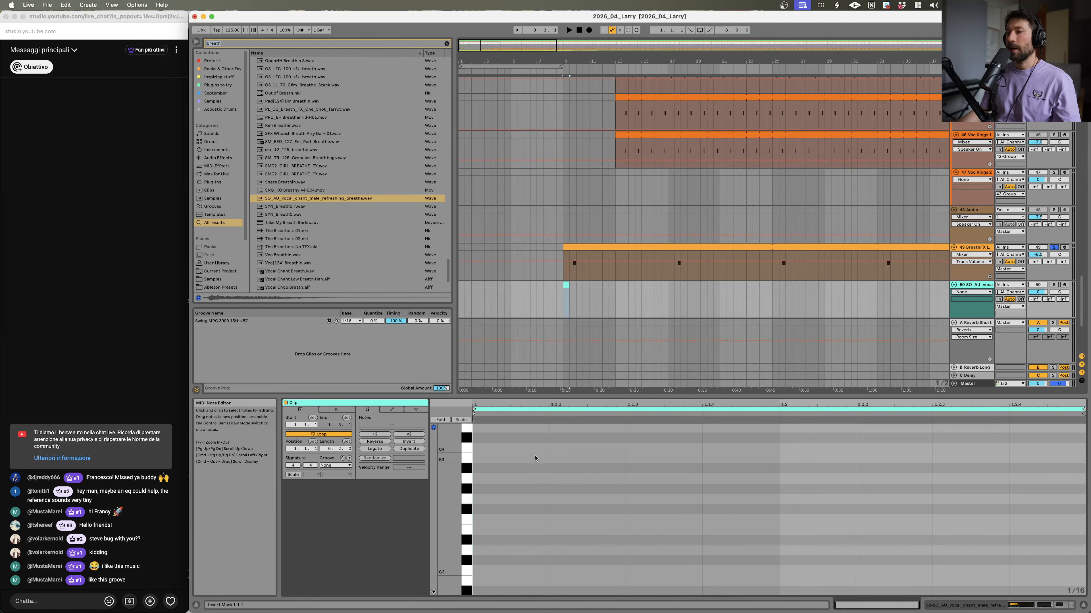
Step: Draw a C3 note in the new clip, solo the track and lower its volume
double_click(627, 573)
key("space")
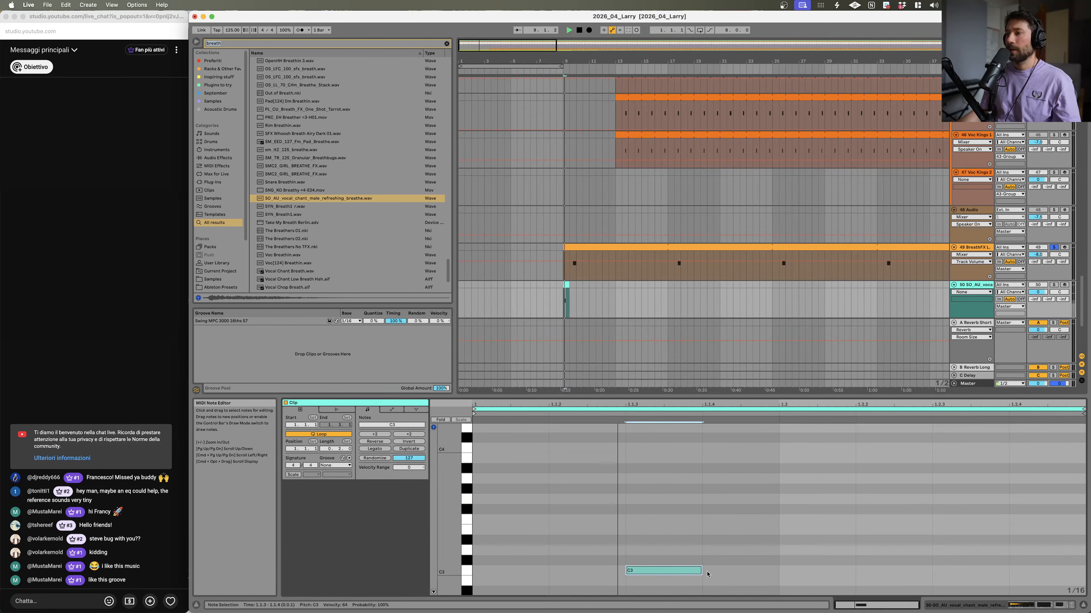
left_click(1054, 285)
key("space")
left_click_drag(1033, 293, 1033, 302)
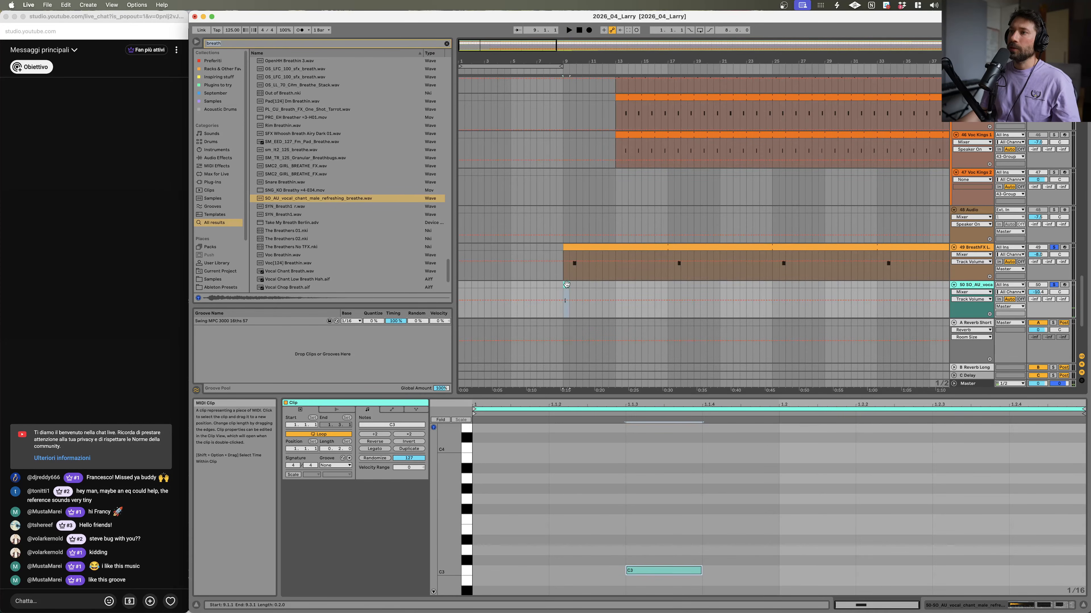
key("space")
key("space")
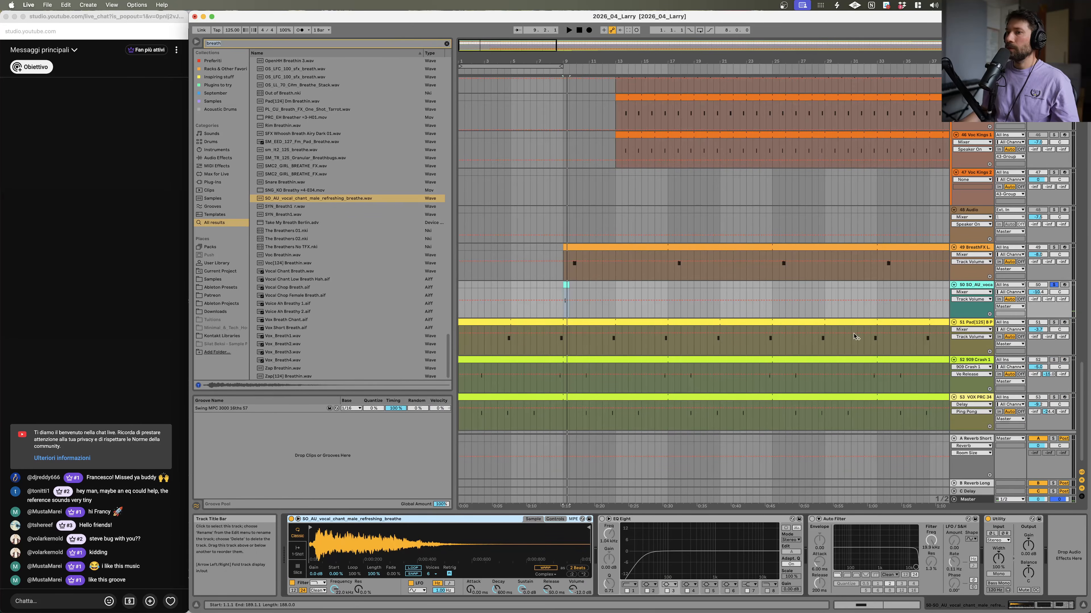
Step: Set the breath sample's warp mode in Simpler to Complex Pro
key("shift+Tab")
left_click_drag(377, 539, 376, 554)
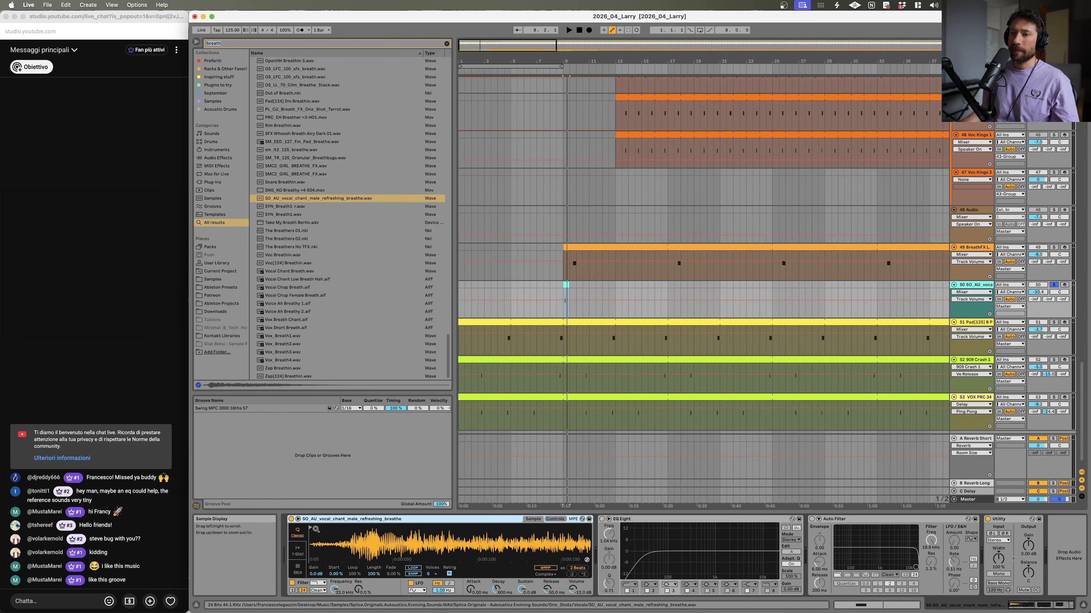
key("space")
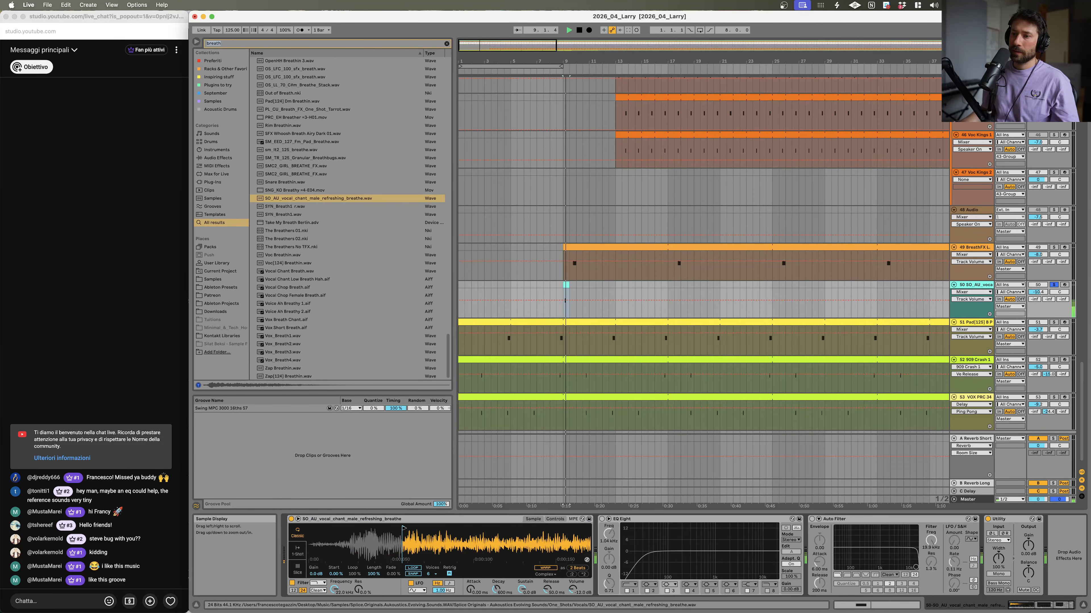
left_click_drag(471, 589, 471, 587)
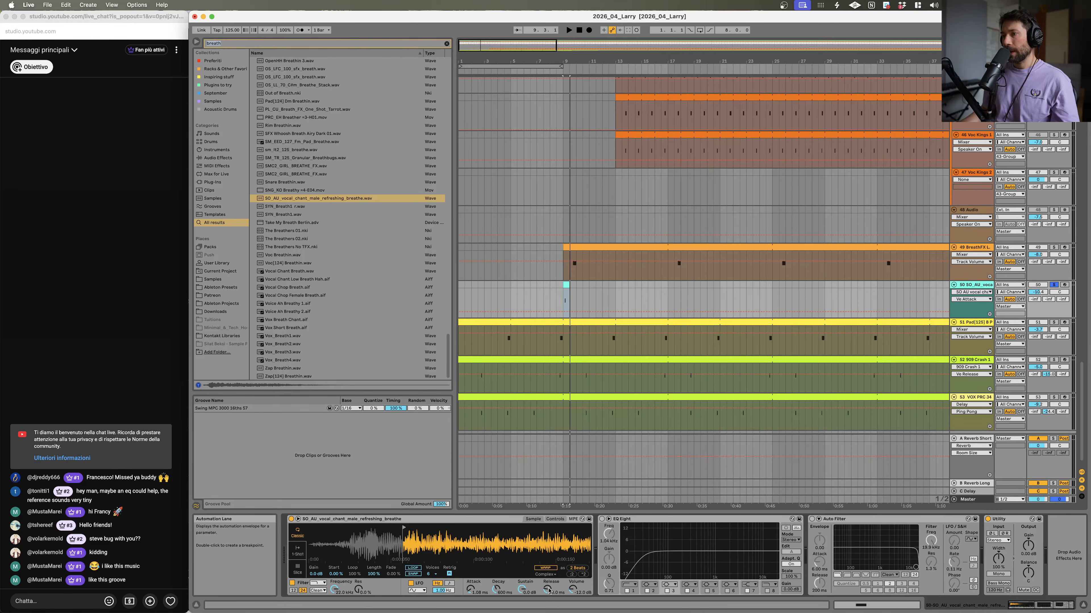
left_click(546, 568)
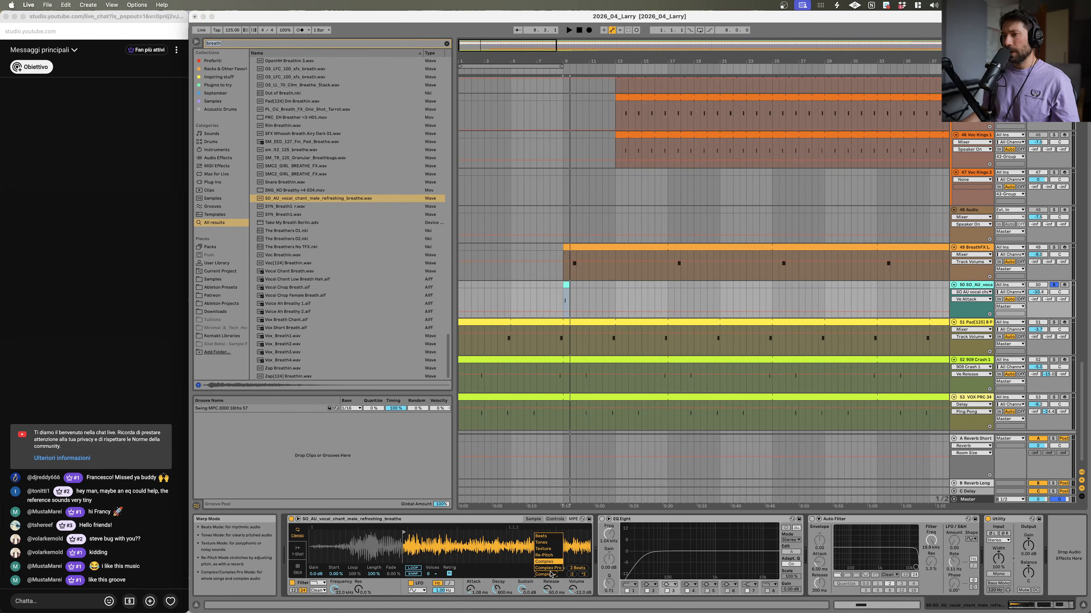
left_click(554, 570)
key("space")
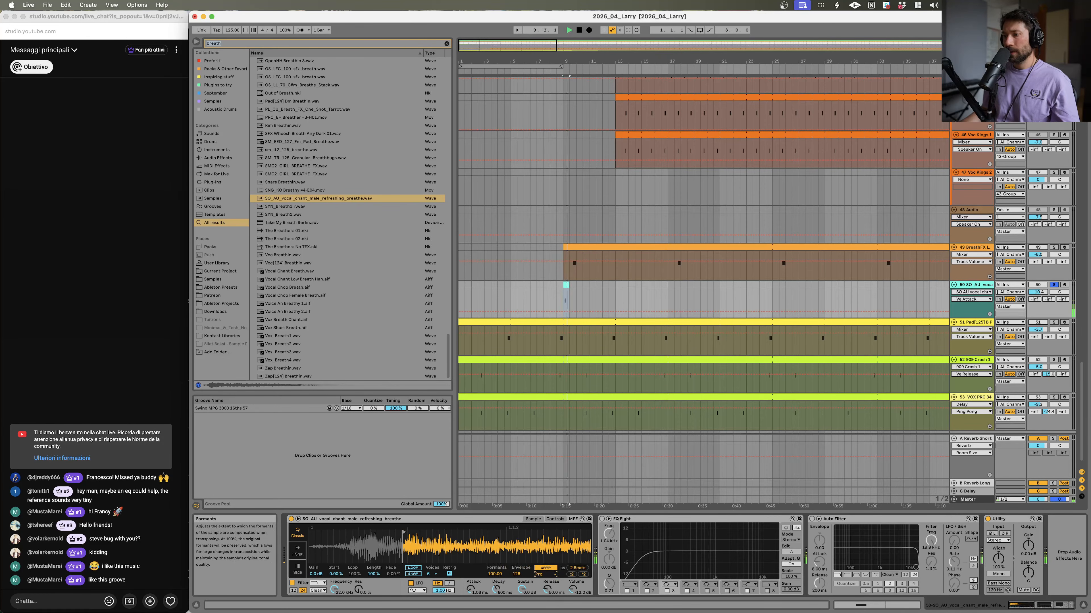
Step: Adjust the breath sample's Complex Pro Formants and Envelope settings while previewing playback
key("space")
key("space")
left_click_drag(497, 574, 497, 563)
key("space")
key("space")
key("space")
left_click_drag(517, 574, 517, 542)
key("space")
key("space")
key("space")
Step: Audition the Complex and Tones warp modes on the breath sample, returning to Complex Pro
left_click(545, 574)
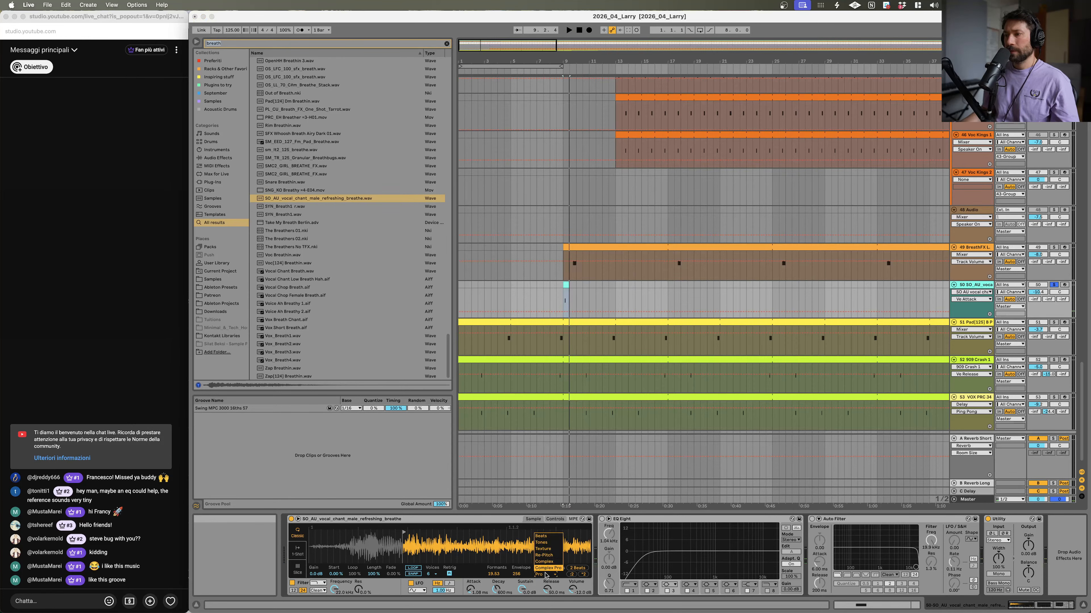
left_click(545, 561)
left_click(543, 574)
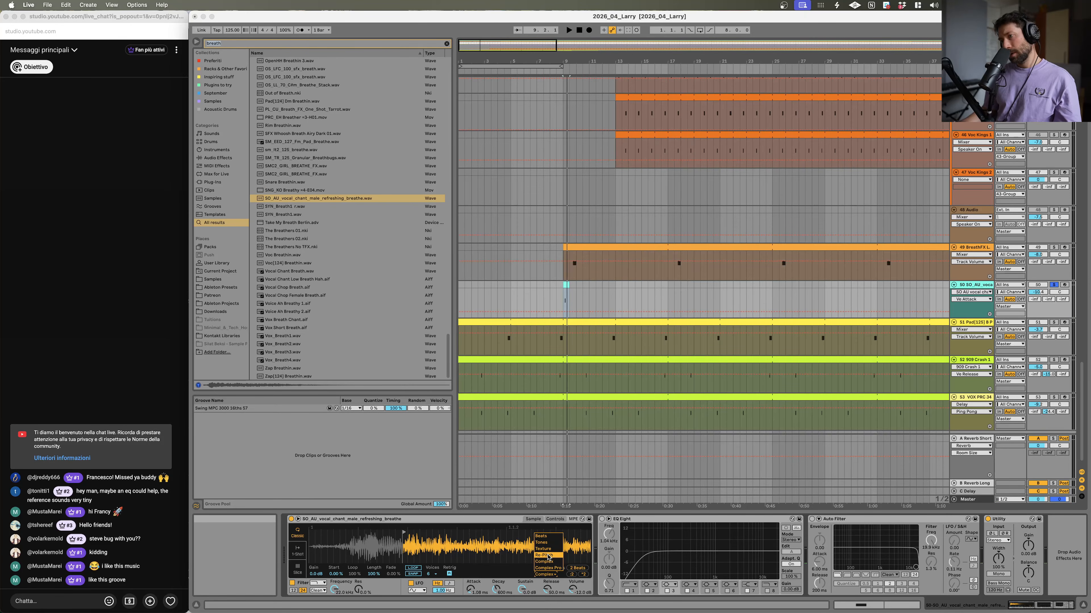
left_click(551, 543)
key("space")
key("space")
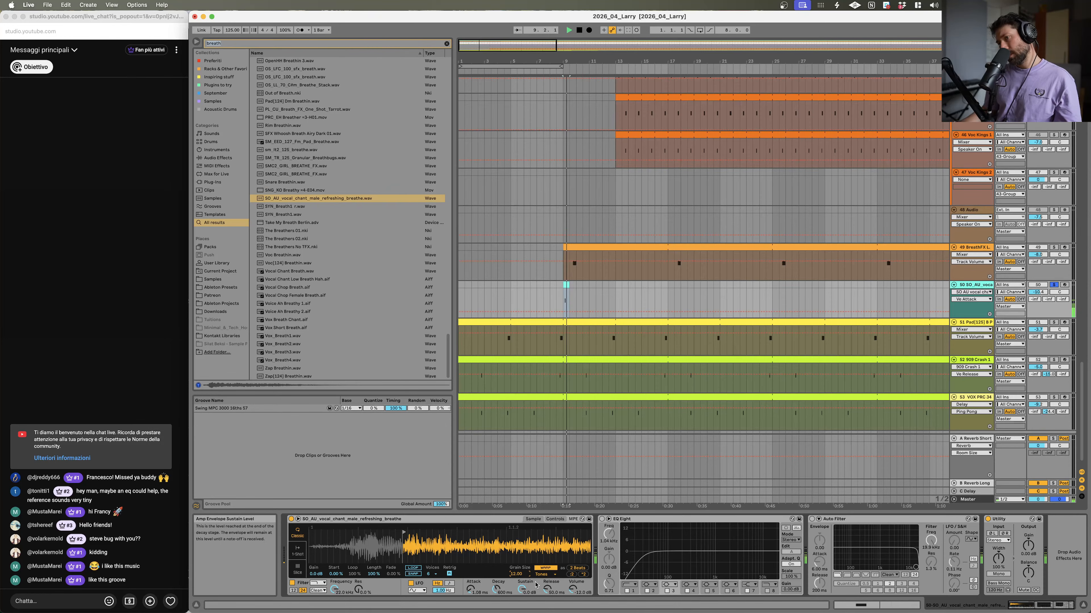
left_click(546, 574)
left_click(548, 569)
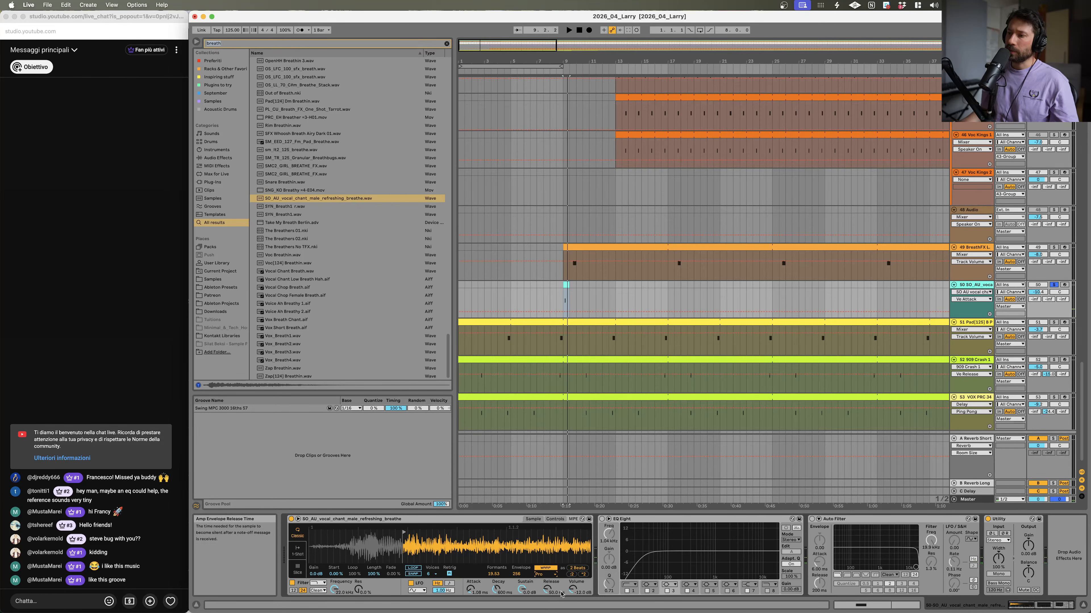
Step: Adjust the breath sample's global transpose in Simpler's controls view and preview it
left_click(553, 520)
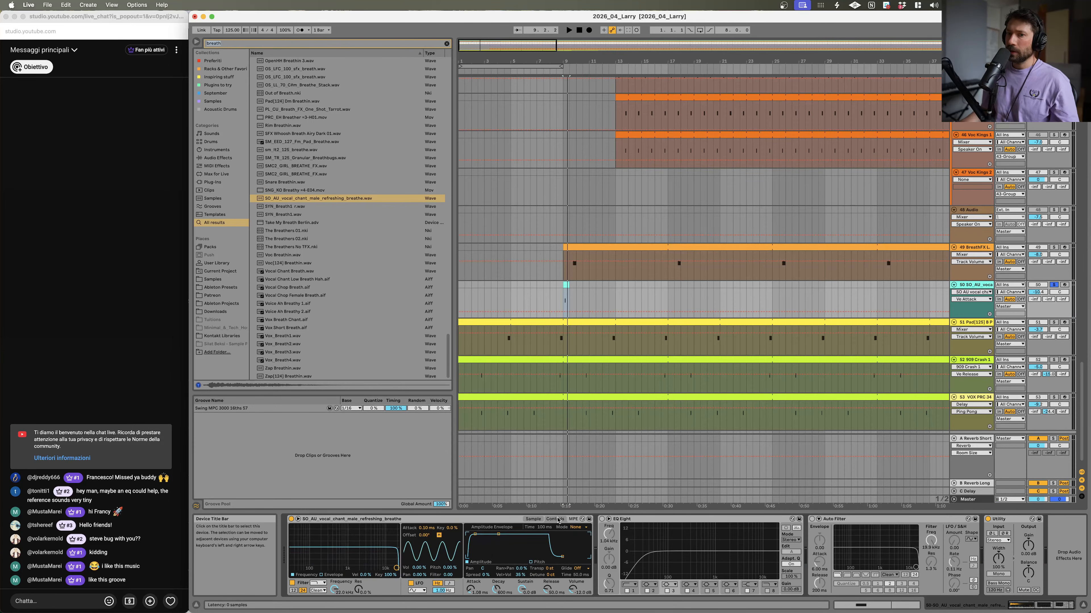
left_click_drag(551, 568, 551, 563)
key("space")
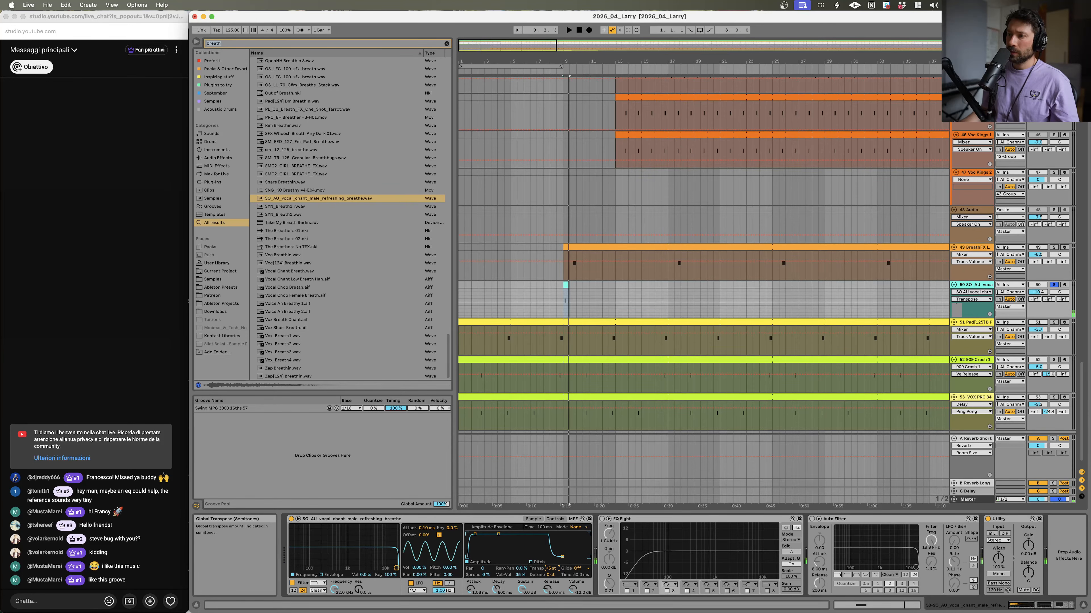
Step: Try another warp mode and a formants change on the breath sample, then undo the last change
left_click(533, 519)
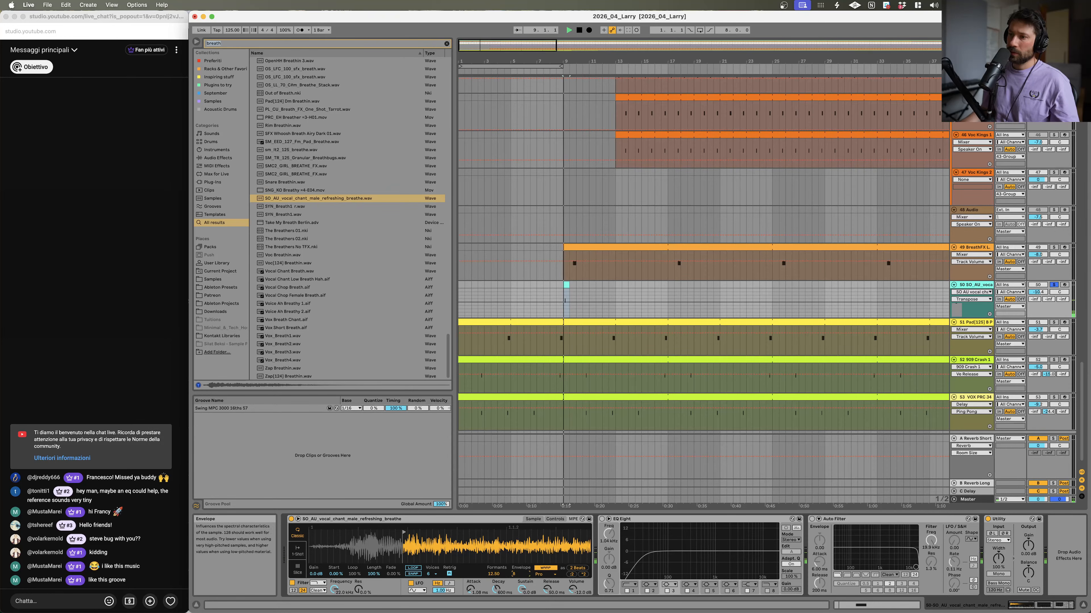
left_click(538, 576)
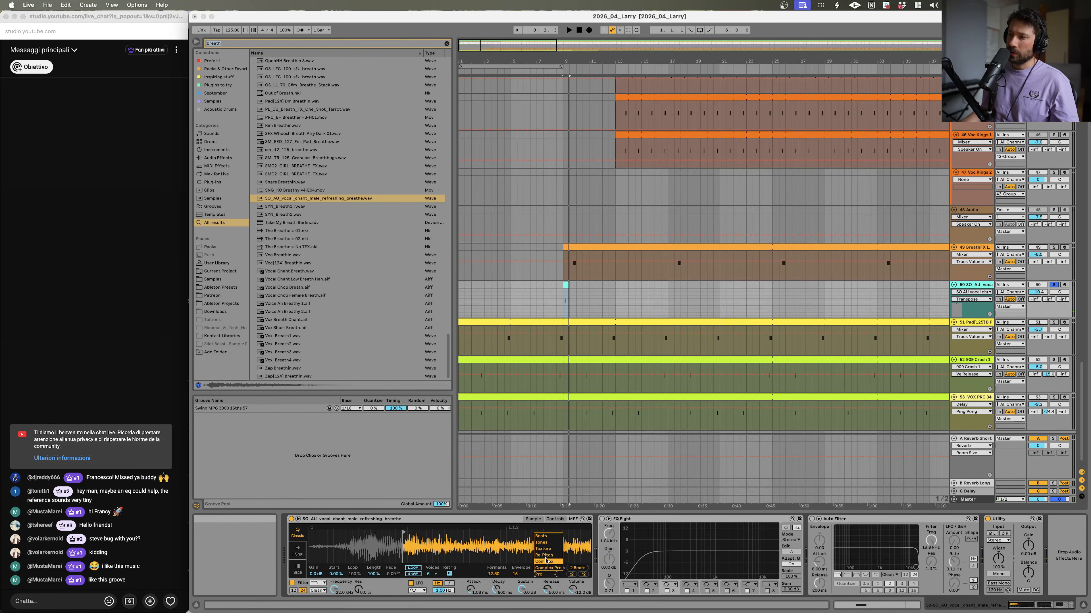
left_click(545, 573)
key("space")
left_click(548, 568)
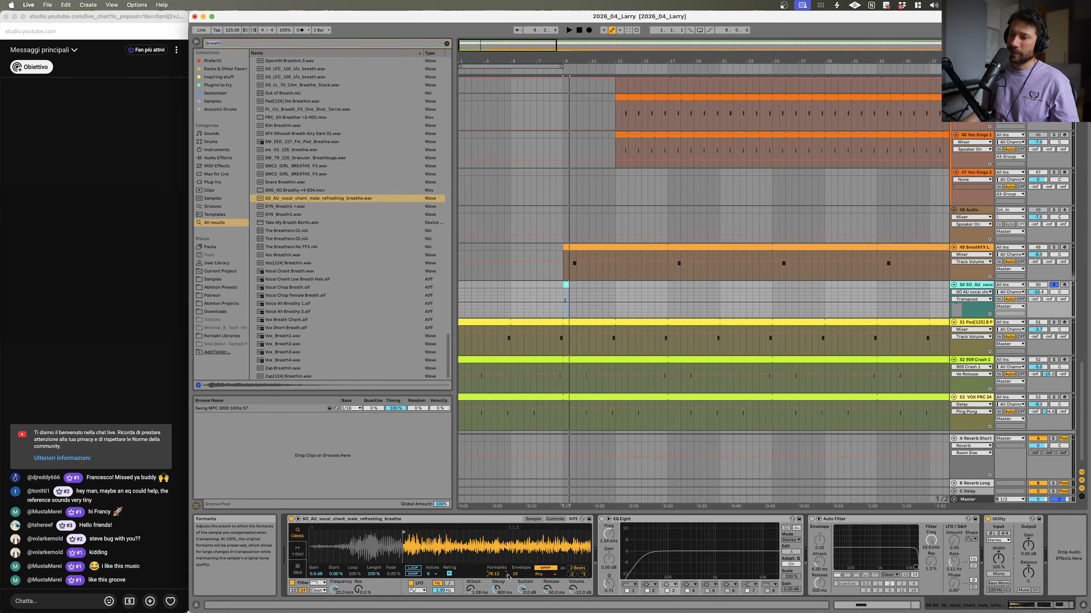
left_click_drag(488, 575, 520, 576)
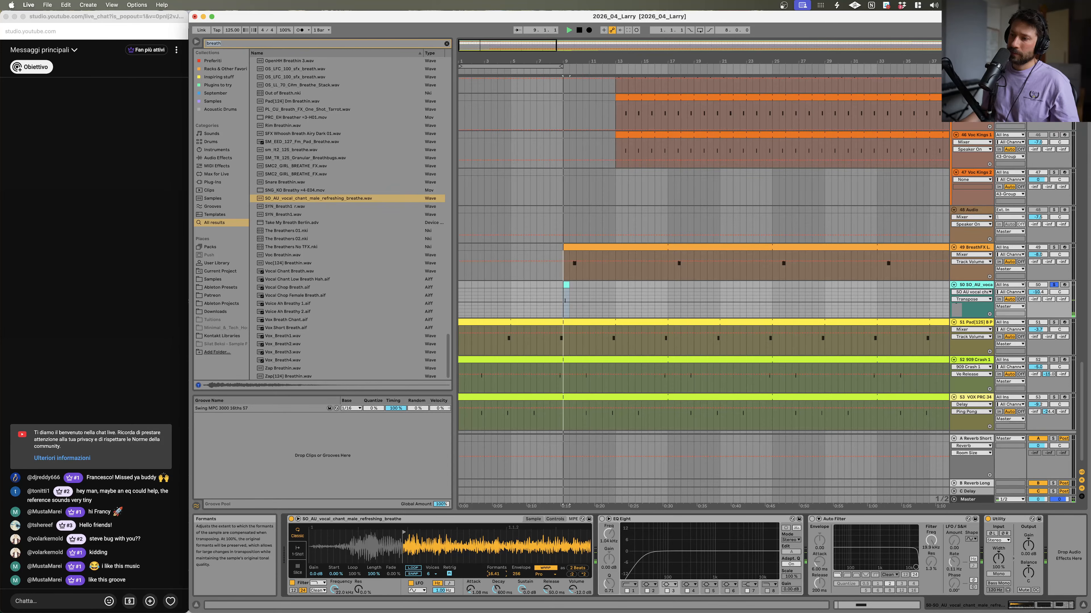
key("super+z")
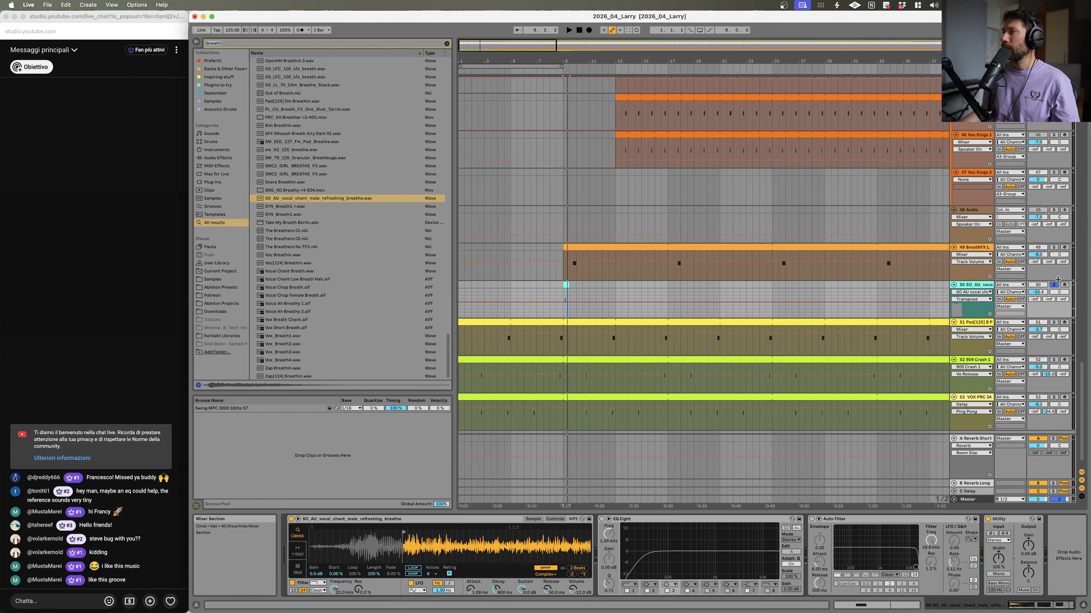
Step: Unsolo the breath track and lower its volume
left_click(1054, 285)
left_click_drag(1043, 296, 1044, 309)
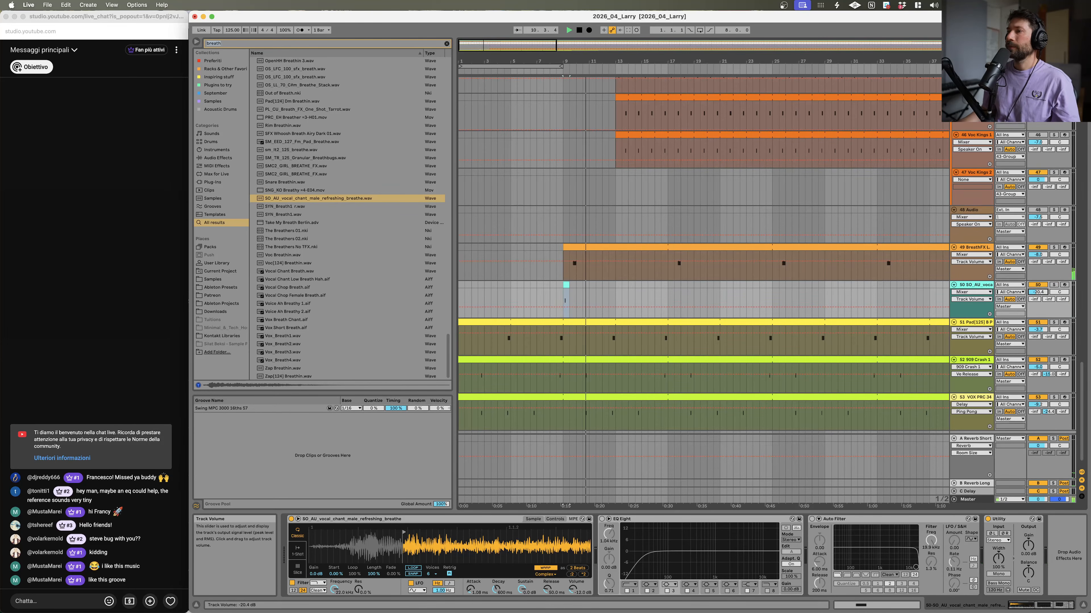
Step: Solo the reference track Larry de Kat - A funky introduction
scroll(829, 112, "up", 15)
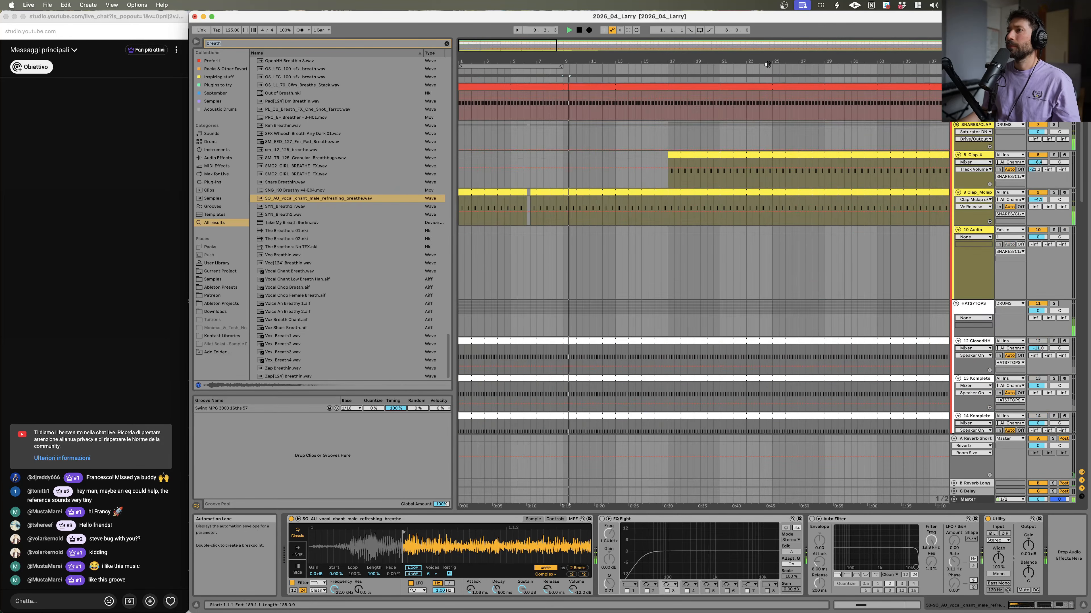
left_click_drag(573, 62, 572, 46)
scroll(538, 179, "up", 5)
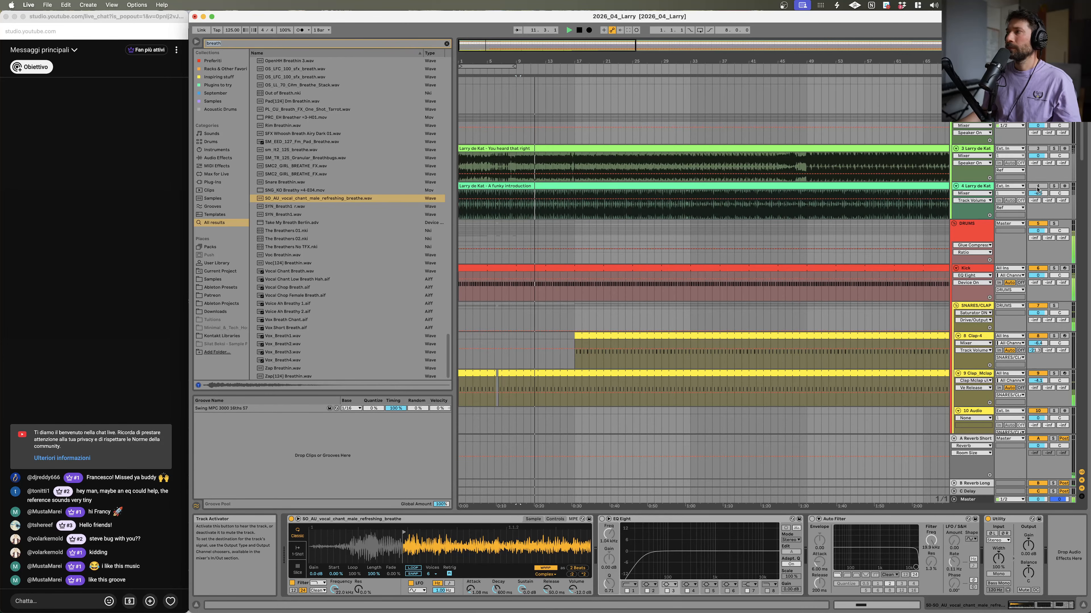
left_click(1053, 186)
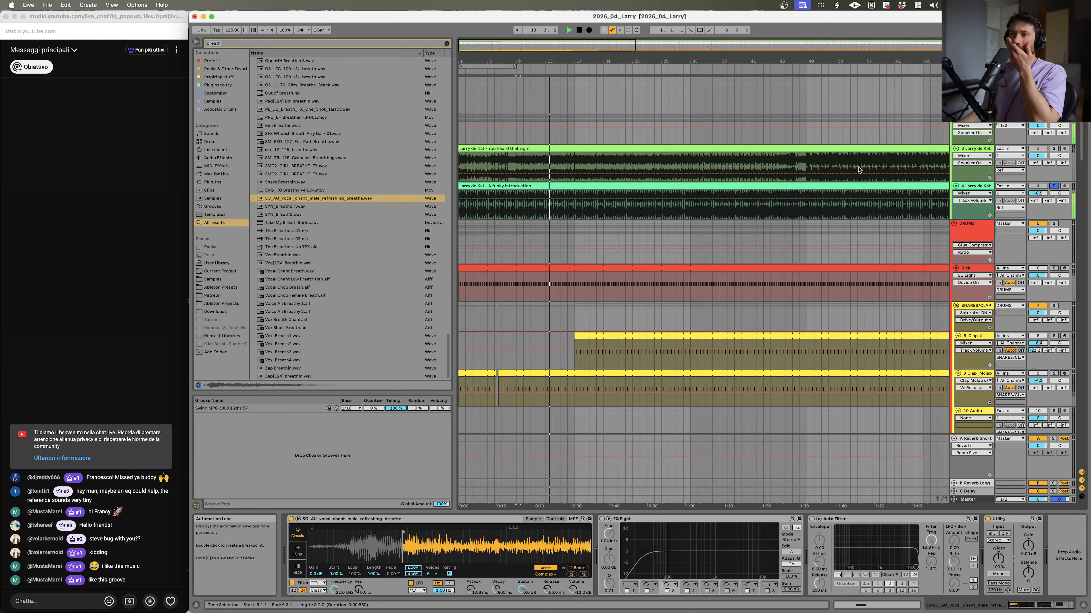
Step: Play the arrangement from bar 9 to listen to the soloed reference
left_click_drag(534, 61, 543, 117)
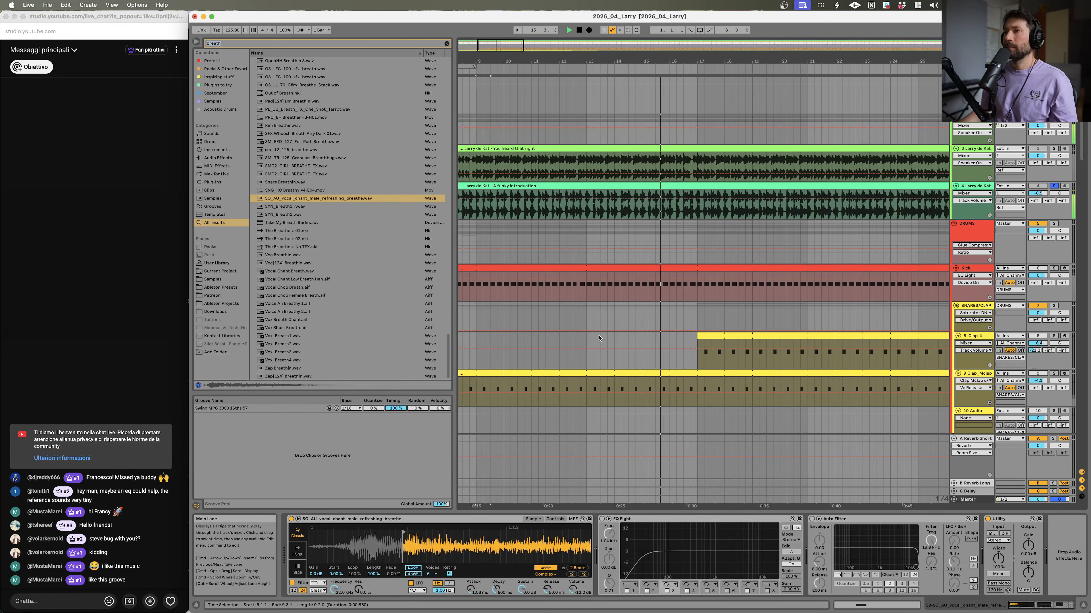
left_click_drag(688, 61, 688, 24)
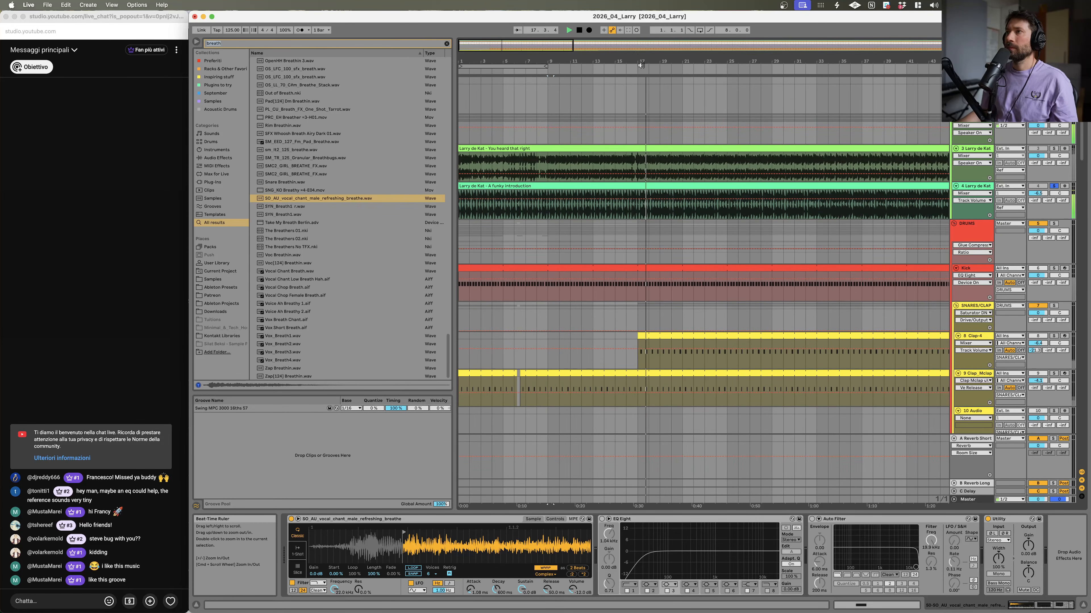
left_click(647, 337)
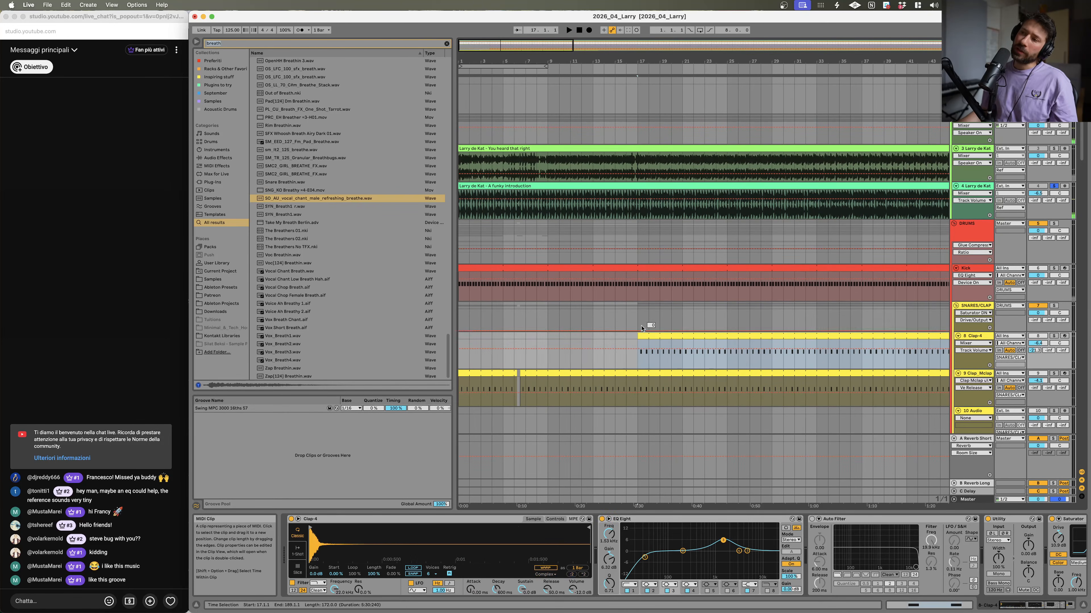
left_click(550, 351)
key("space")
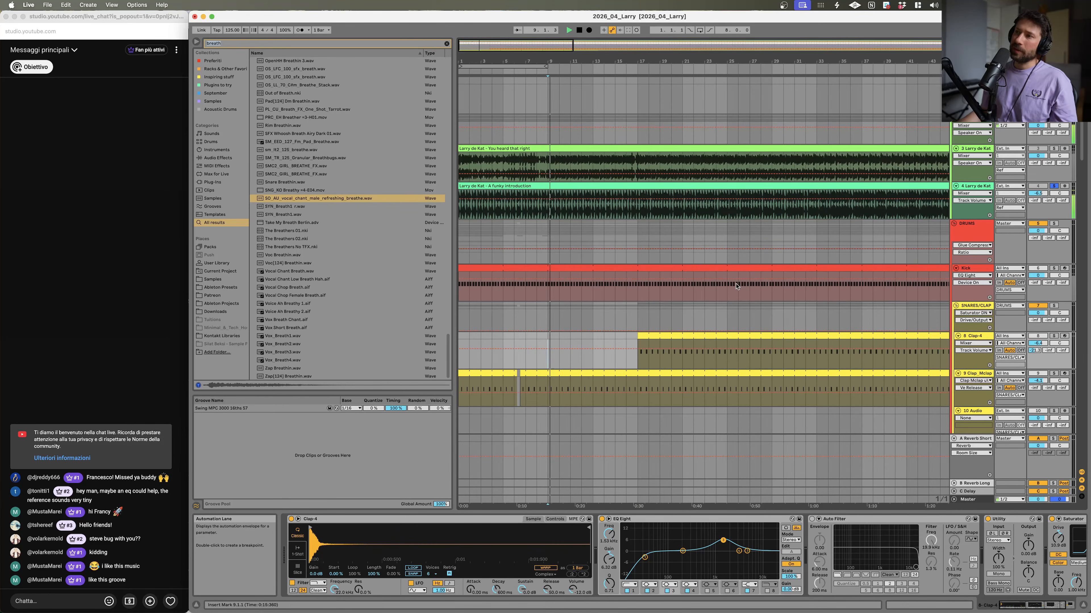
Step: Play back the arrangement from bar 17 to compare the reference against the drums
left_click_drag(601, 60, 656, 129)
key("space")
key("space")
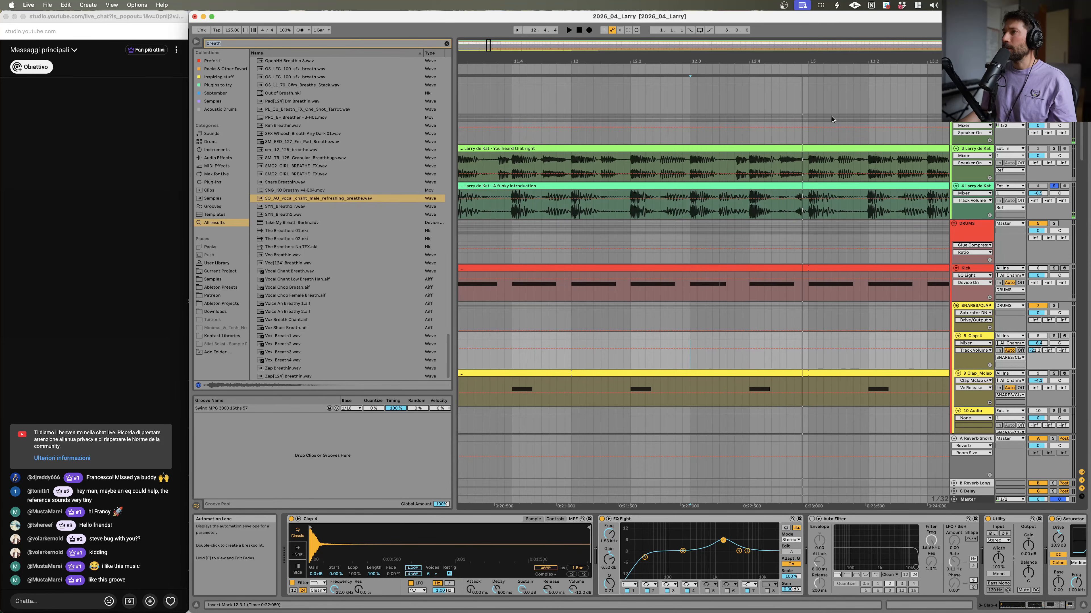
left_click_drag(655, 64, 655, 43)
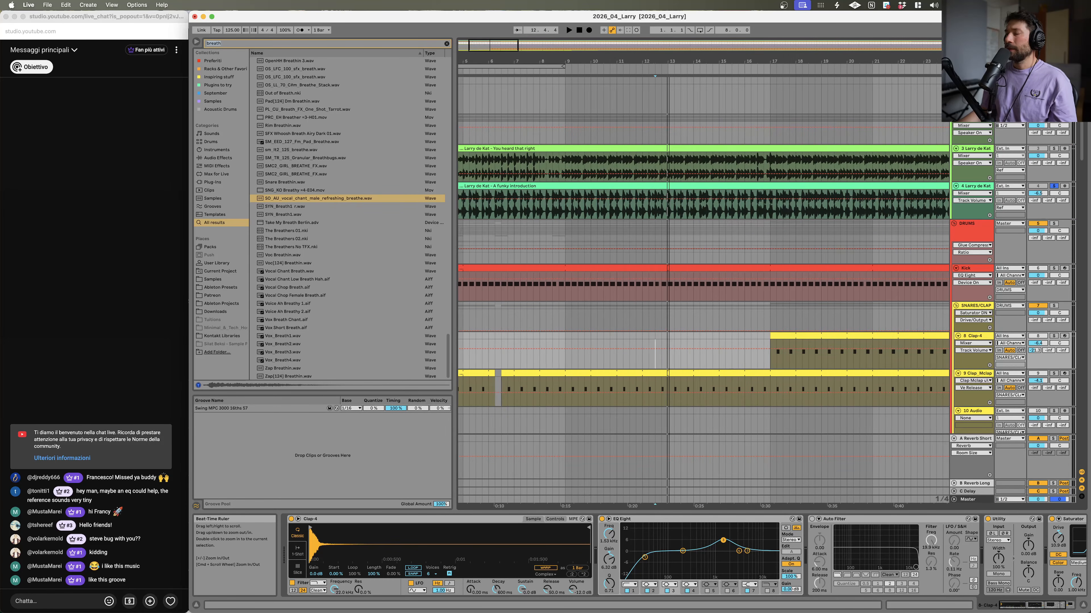
left_click(772, 235)
key("space")
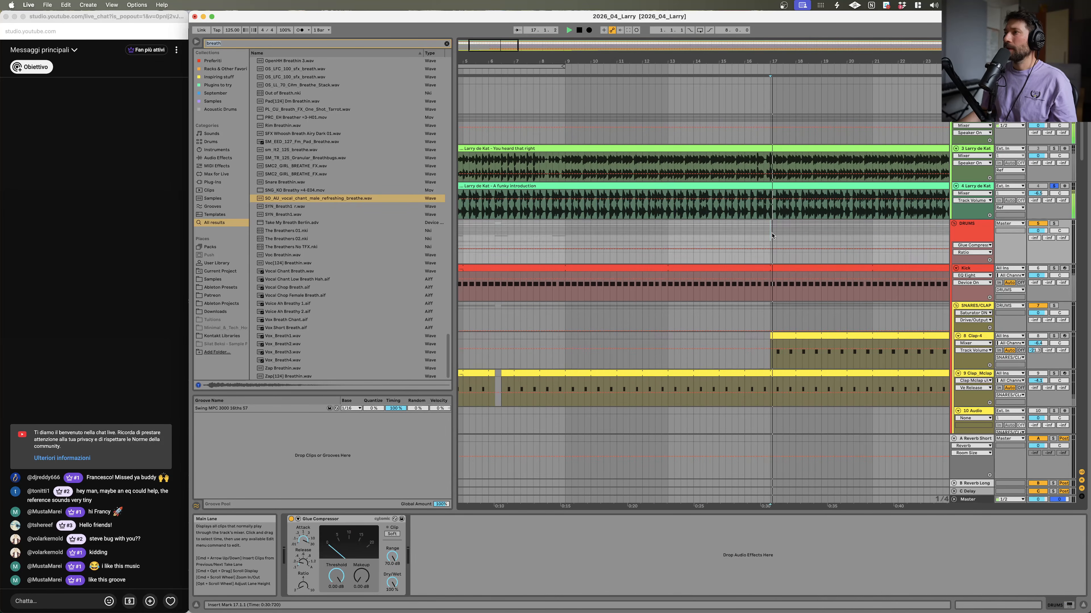
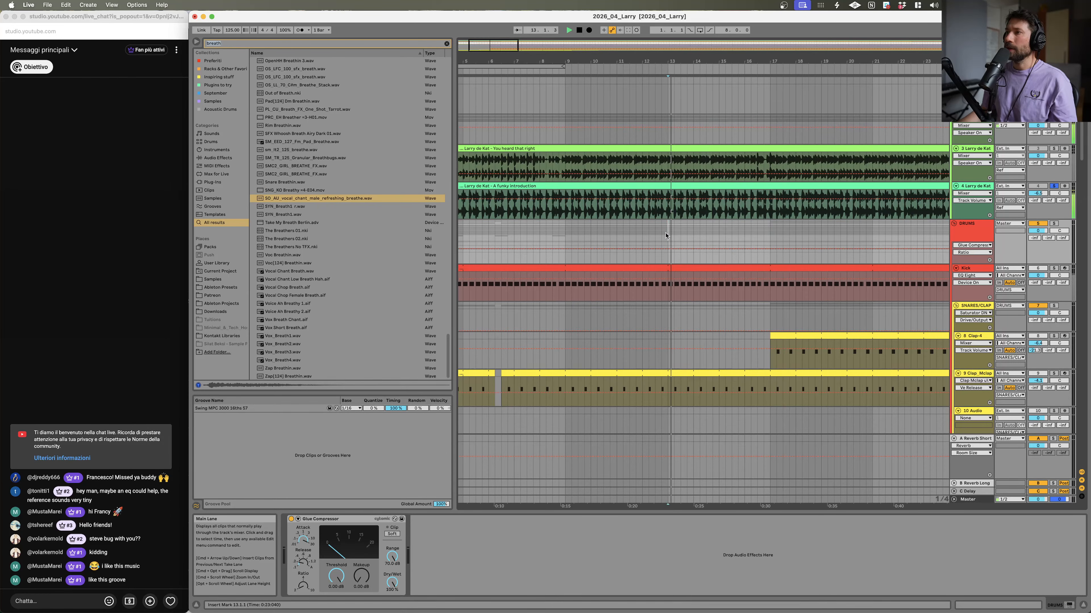
Step: Insert a new MIDI track below the Clap_Mclap track
left_click(655, 232)
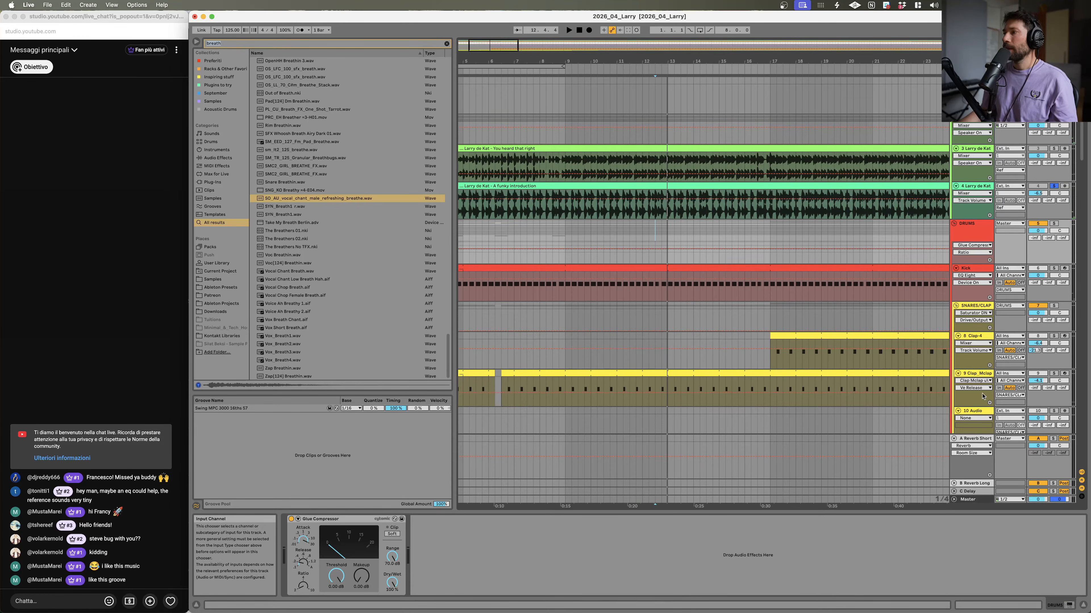
left_click(975, 375)
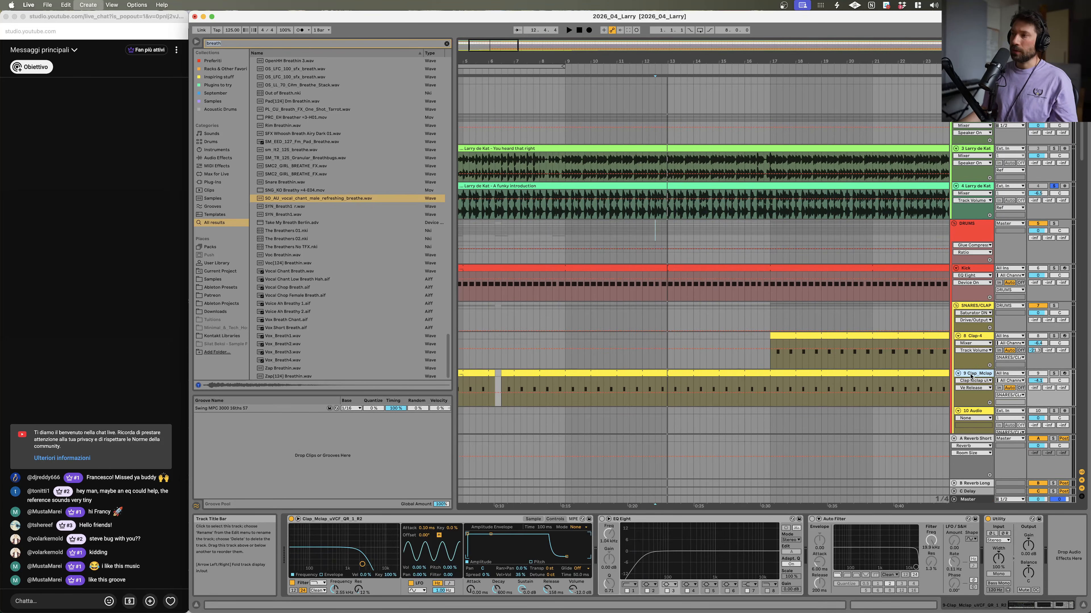
key("super+shift+t")
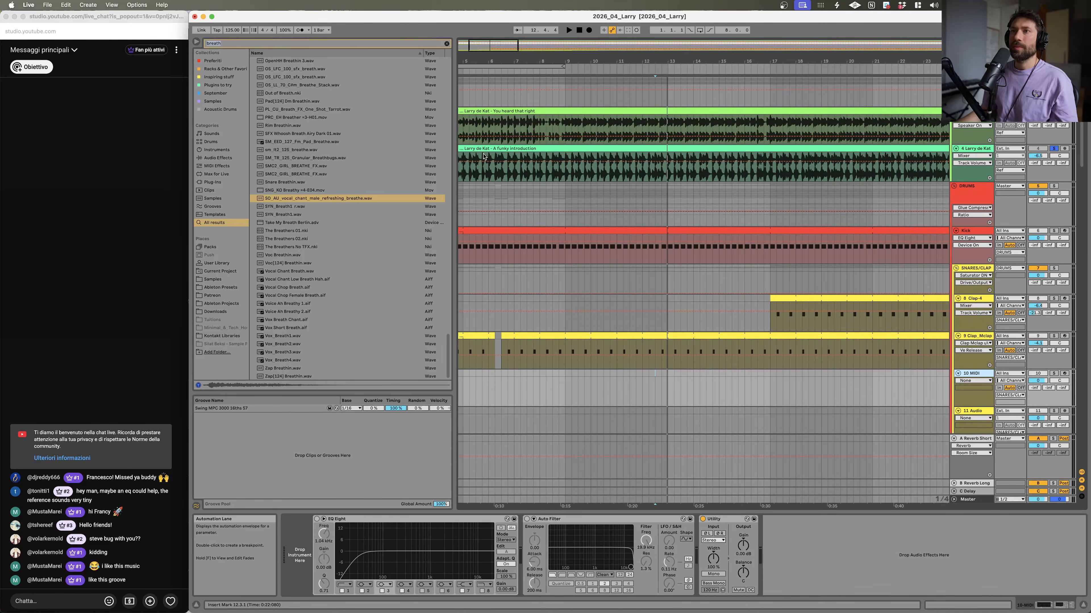
Step: Search the browser for clap samples and open the Goldbaby 12 Volt Punch Claps folder
left_click(243, 43)
type("clap")
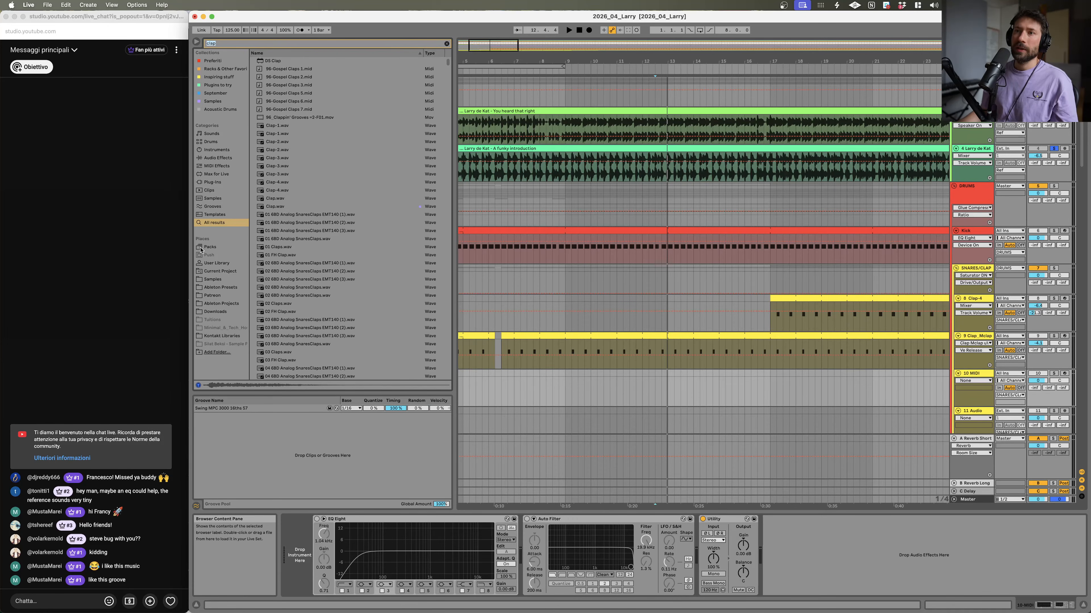
left_click(224, 280)
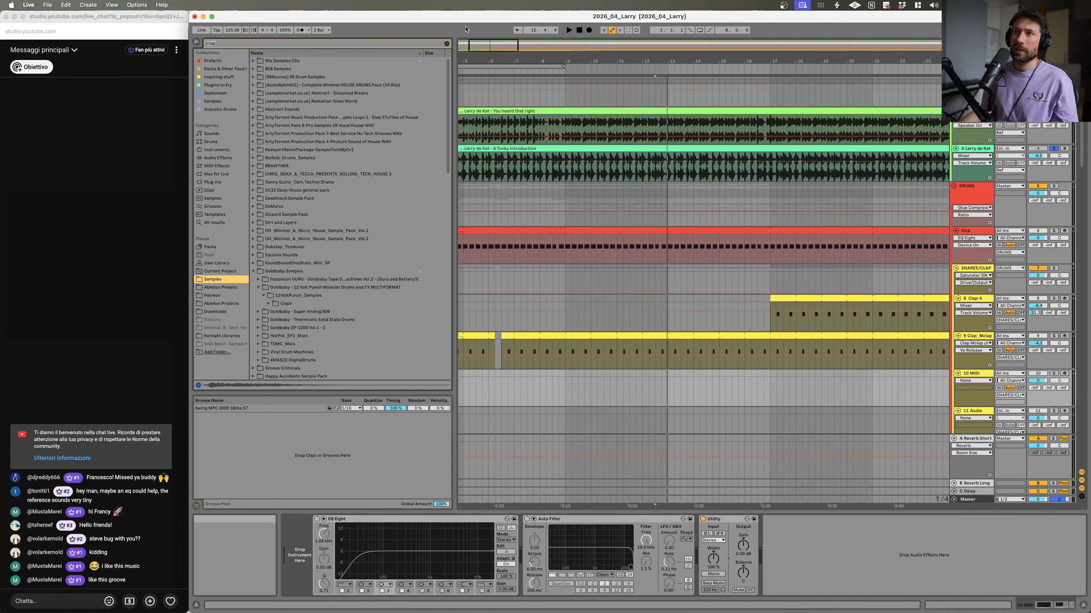
left_click(445, 44)
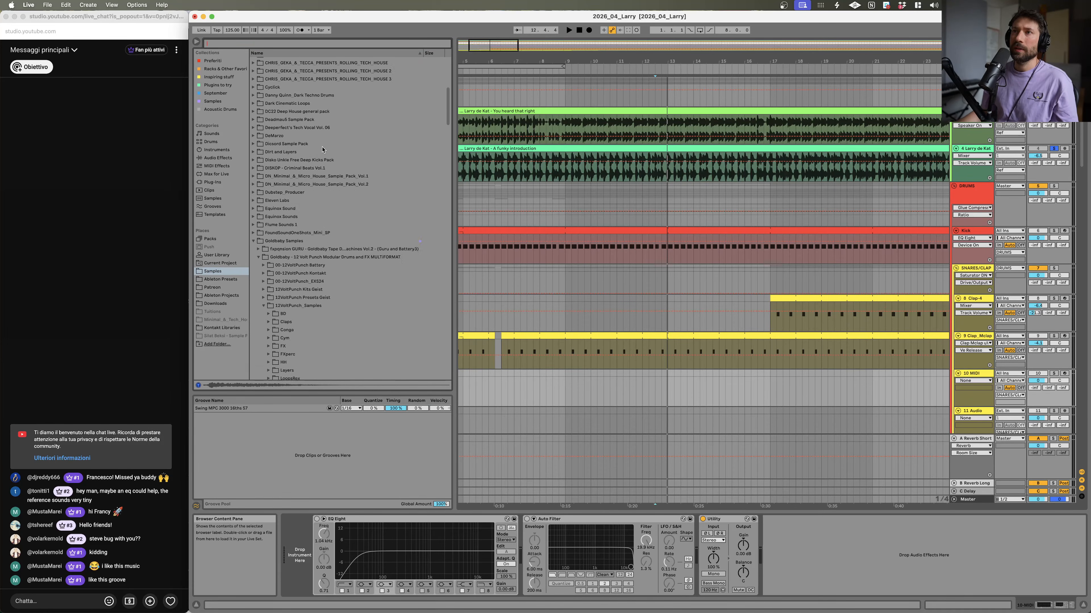
scroll(317, 150, "down", 3)
left_click(268, 288)
scroll(294, 285, "down", 10)
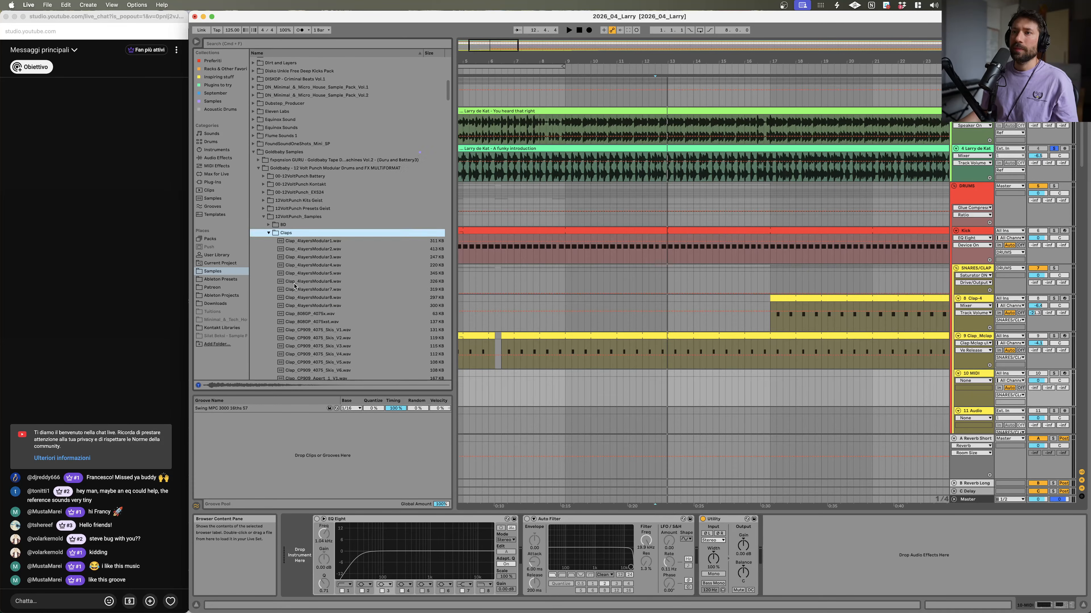
Step: Audition the clap samples in the Claps folder one by one
left_click(316, 224)
left_click(320, 200)
left_click(317, 275)
scroll(318, 275, "down", 10)
left_click(318, 275)
scroll(319, 273, "down", 3)
left_click(325, 193)
left_click(330, 160)
left_click(331, 314)
scroll(331, 313, "down", 5)
left_click(332, 313)
scroll(331, 314, "down", 5)
left_click(331, 313)
scroll(331, 313, "down", 4)
left_click(332, 311)
scroll(332, 311, "down", 5)
left_click(333, 309)
scroll(333, 308, "down", 5)
left_click(335, 271)
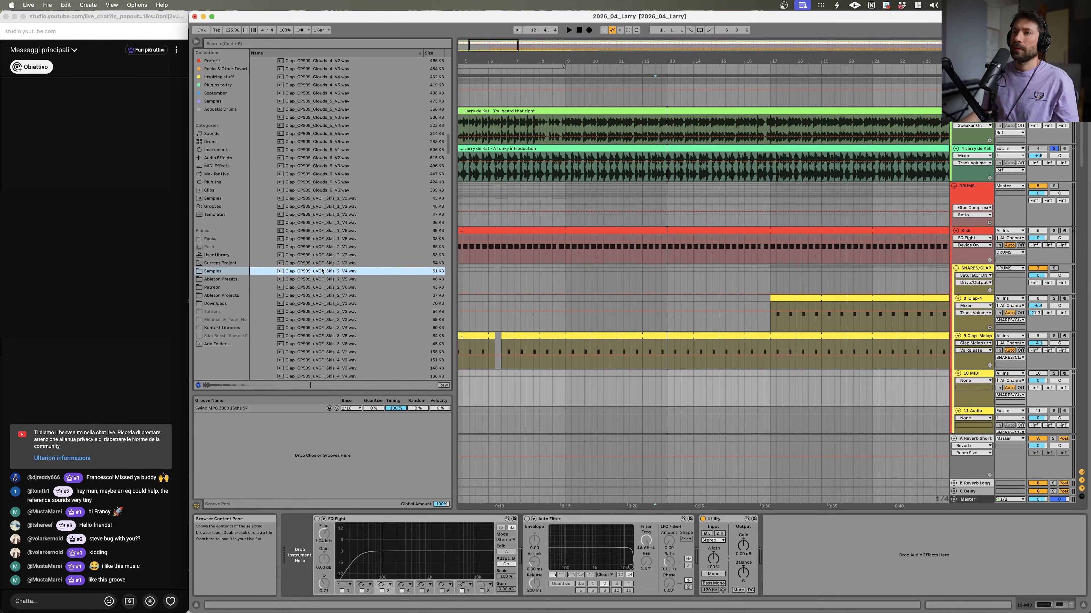
scroll(337, 272, "down", 2)
key("Up")
left_click(342, 197)
left_click(366, 284)
scroll(366, 286, "down", 5)
left_click(365, 323)
scroll(345, 299, "down", 1)
left_click(344, 297)
scroll(339, 267, "down", 10)
left_click(335, 228)
left_click(345, 293)
left_click(346, 325)
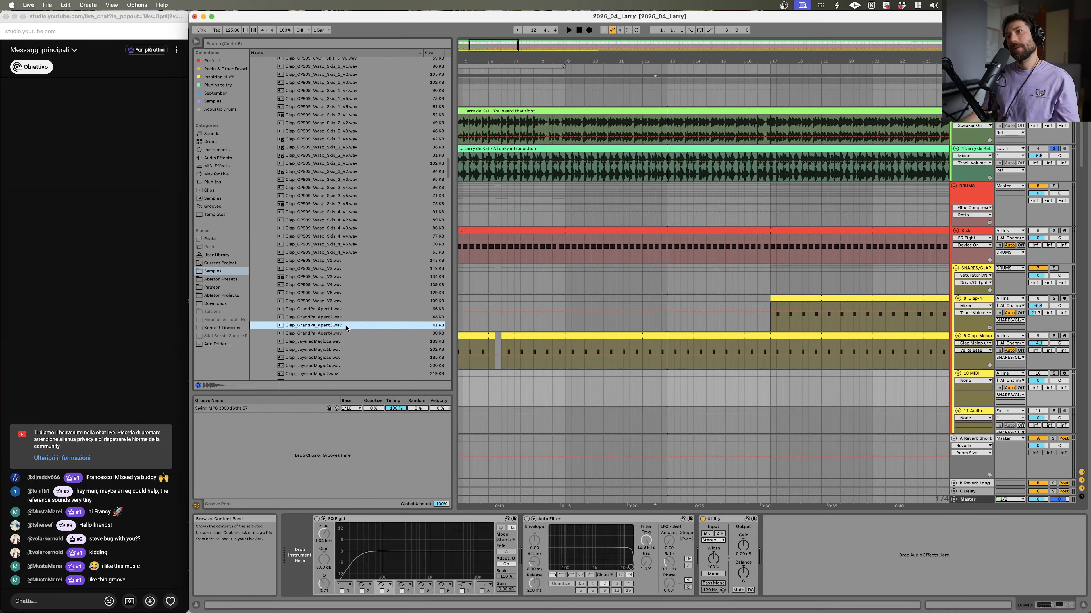
left_click(343, 348)
scroll(343, 350, "down", 4)
left_click(344, 333)
left_click(344, 341)
left_click(344, 359)
scroll(344, 357, "down", 5)
left_click(345, 310)
scroll(345, 311, "down", 4)
left_click(347, 331)
left_click(350, 294)
scroll(349, 296, "down", 2)
left_click(348, 302)
scroll(348, 310, "down", 4)
left_click(346, 326)
scroll(346, 330, "down", 8)
left_click(347, 330)
scroll(347, 330, "down", 6)
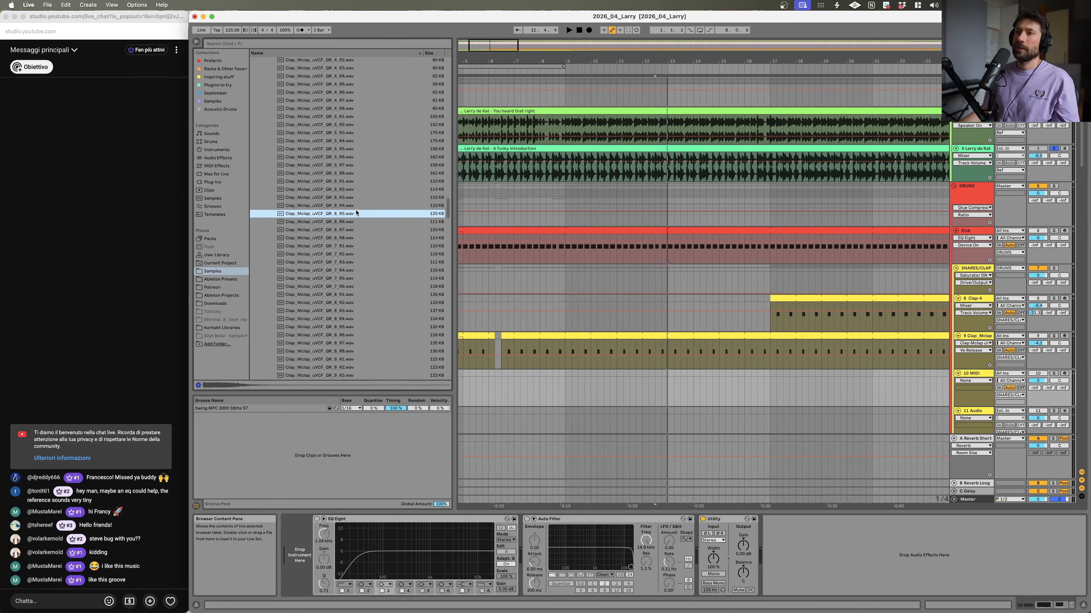
left_click(352, 206)
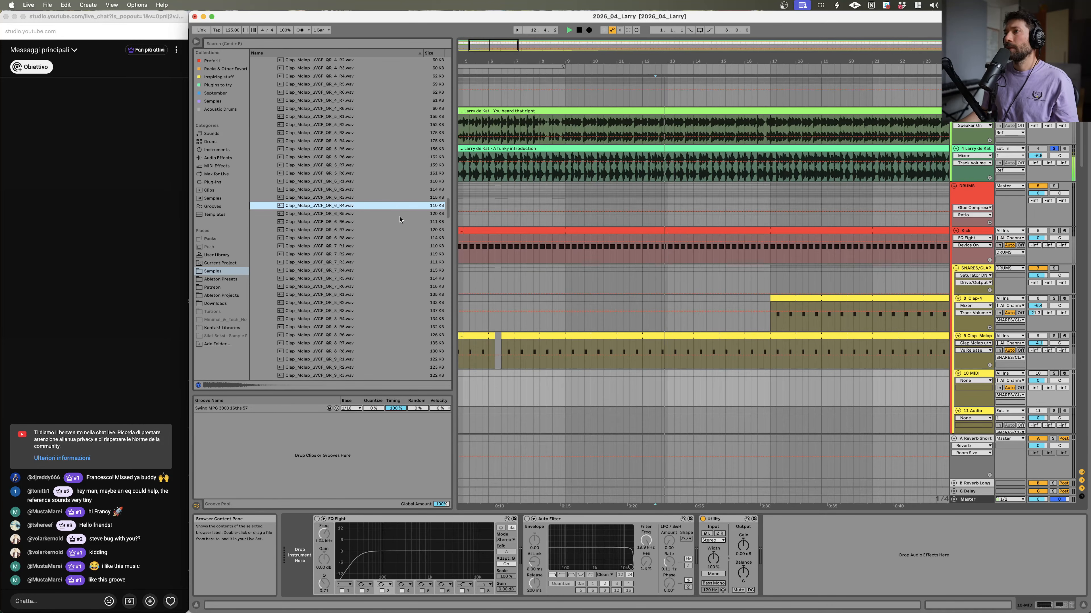
Step: Load Clap_Mclap_uVCF_GR_6_R4 onto the new MIDI track
key("space")
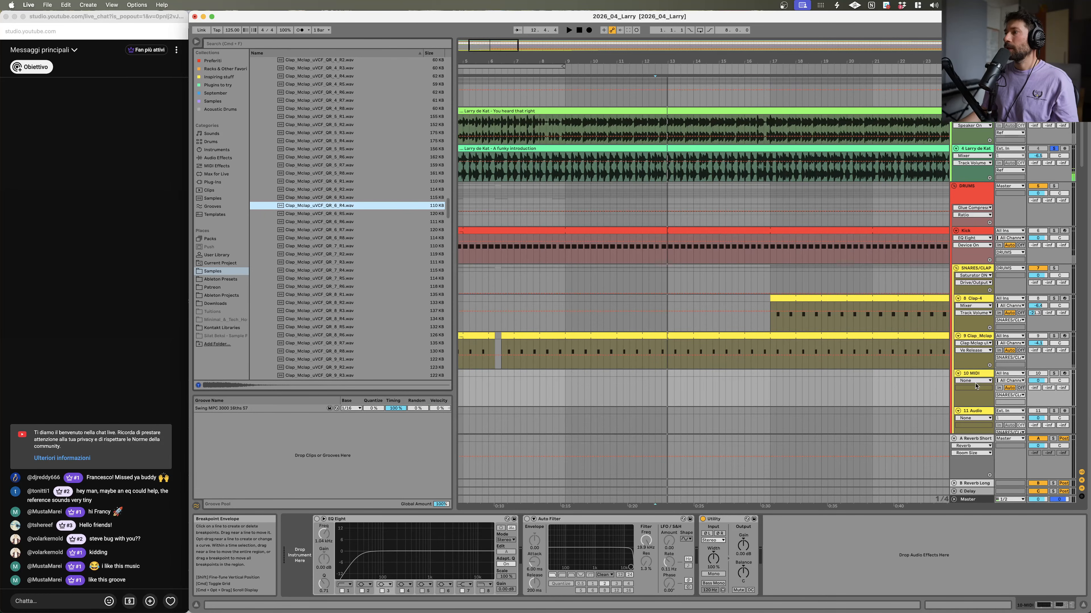
left_click(974, 373)
left_click_drag(302, 209, 660, 382)
left_click(660, 382)
key("space")
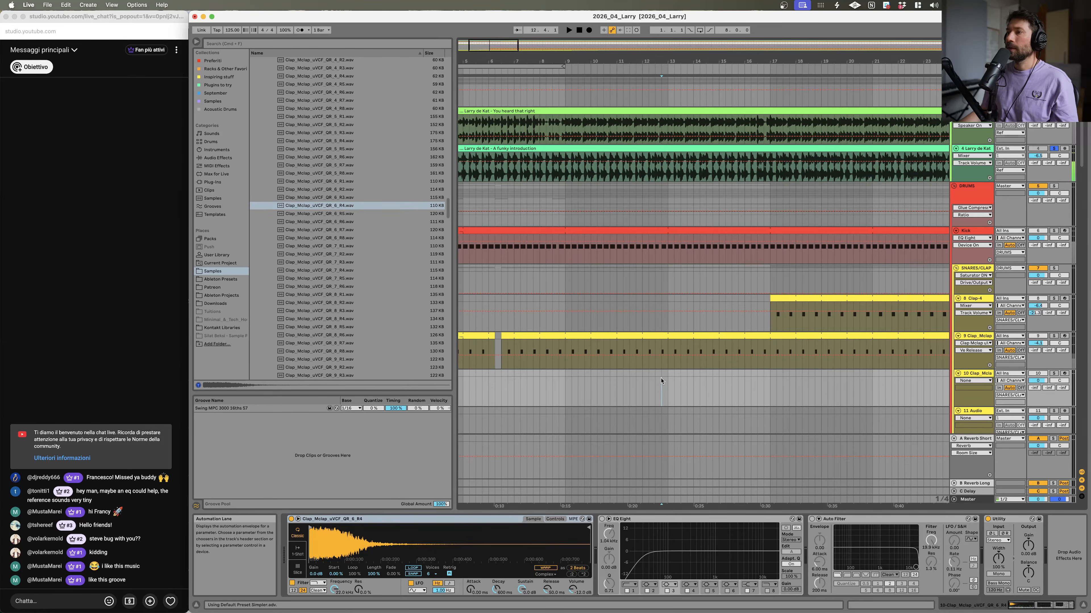
Step: Create a short MIDI clip near bar 12 on the new clap track and draw a C3 note in it
double_click(662, 378)
left_click(701, 343)
left_click_drag(657, 276, 662, 285)
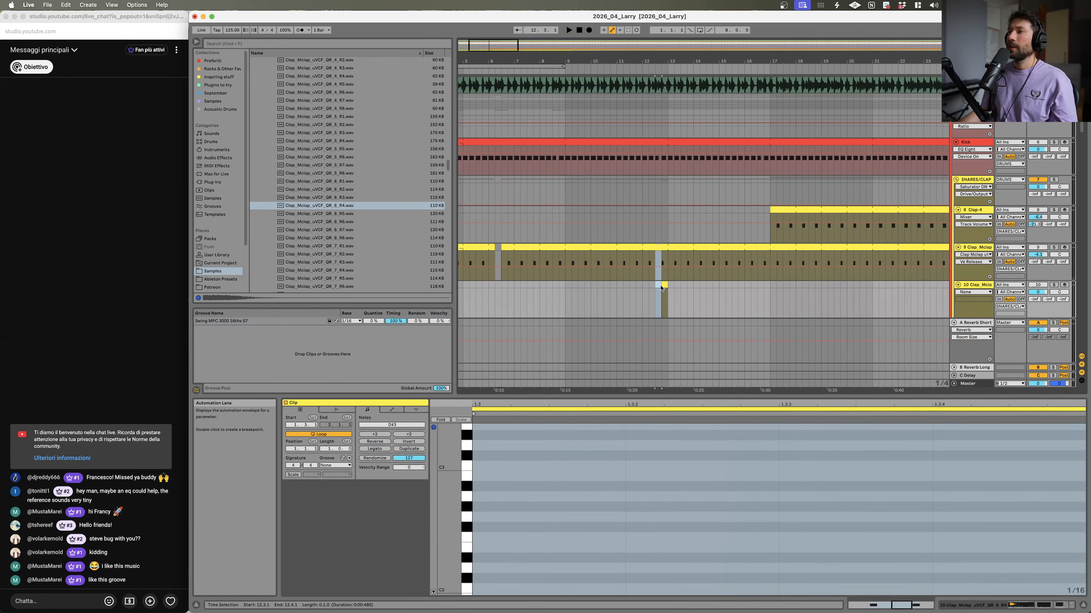
left_click(664, 285)
double_click(504, 577)
left_click_drag(503, 578, 504, 571)
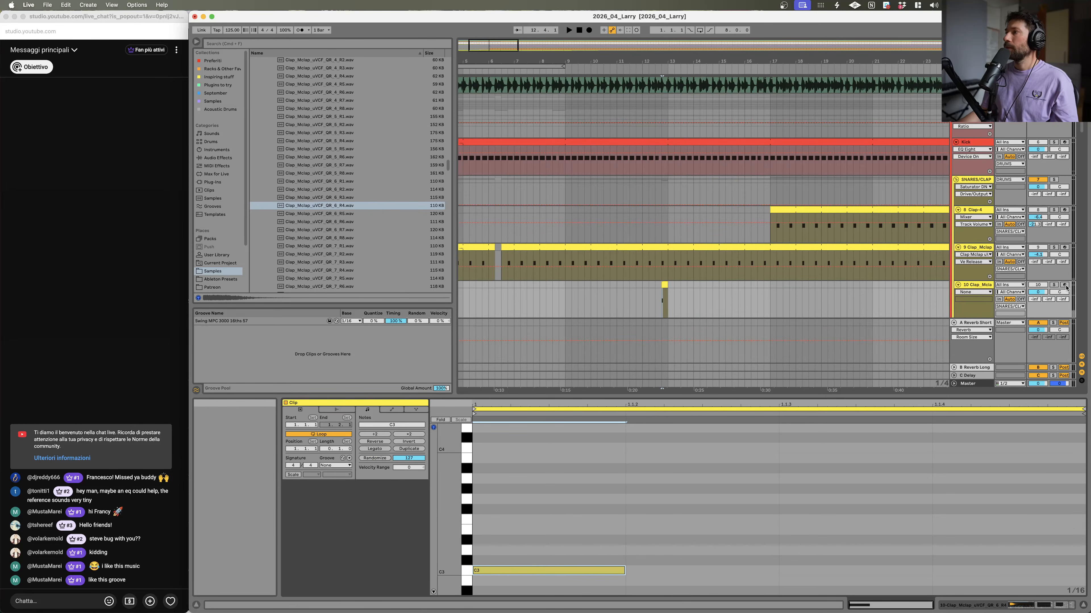
Step: Solo the new clap track, play it back, and shorten its C3 note
left_click(1054, 286)
key("space")
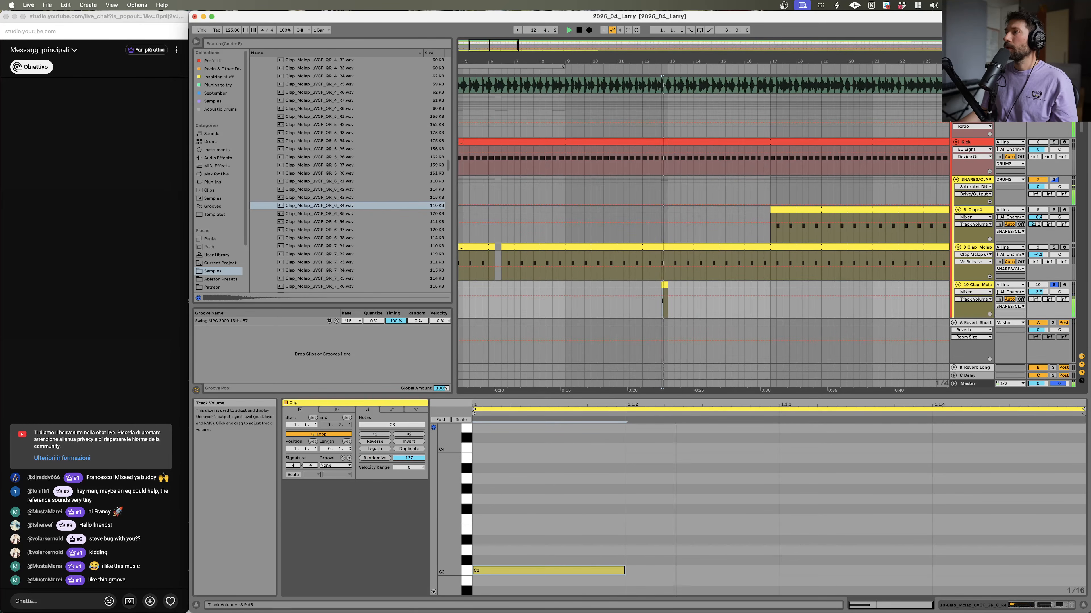
key("space")
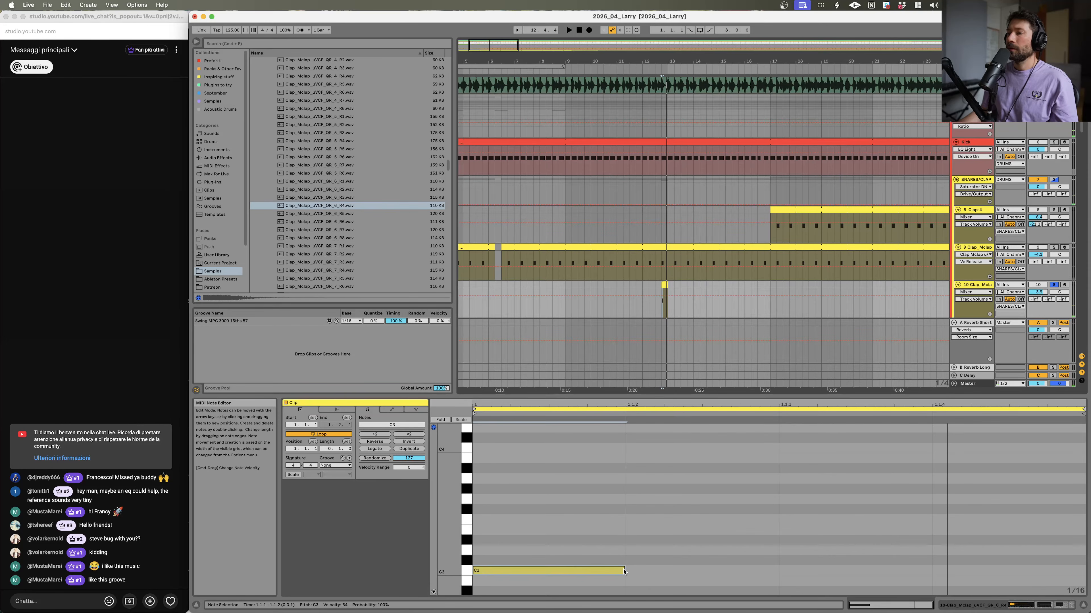
key("space")
left_click_drag(624, 571, 581, 571)
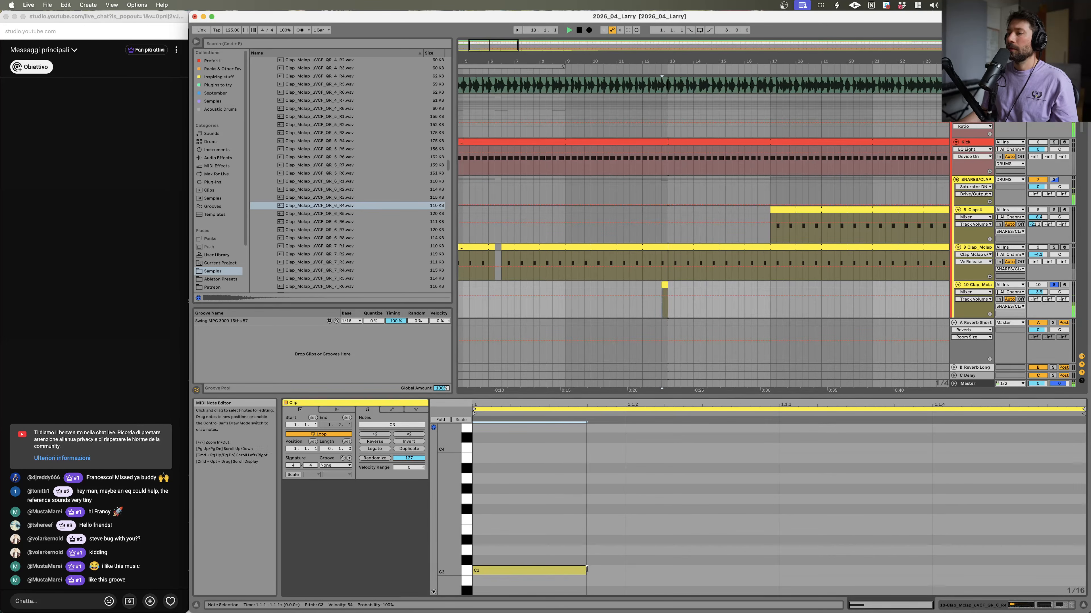
Step: Raise the new clap track's Reverb Long send to -11.2 dB and unsolo the track
left_click_drag(1048, 300, 1048, 292)
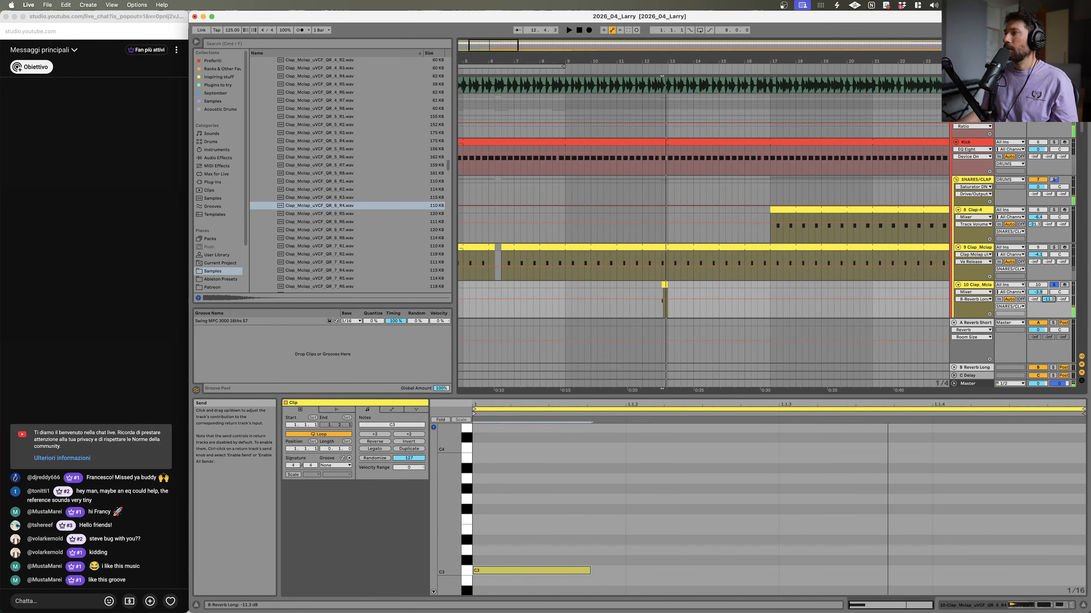
left_click(1053, 285)
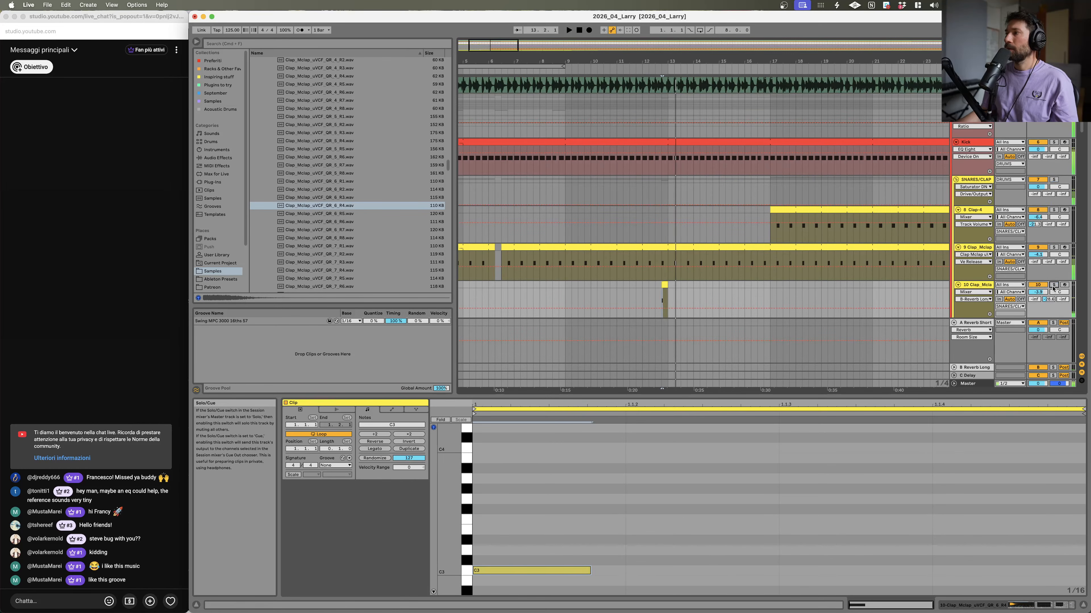
key("space")
key("space")
left_click(620, 294)
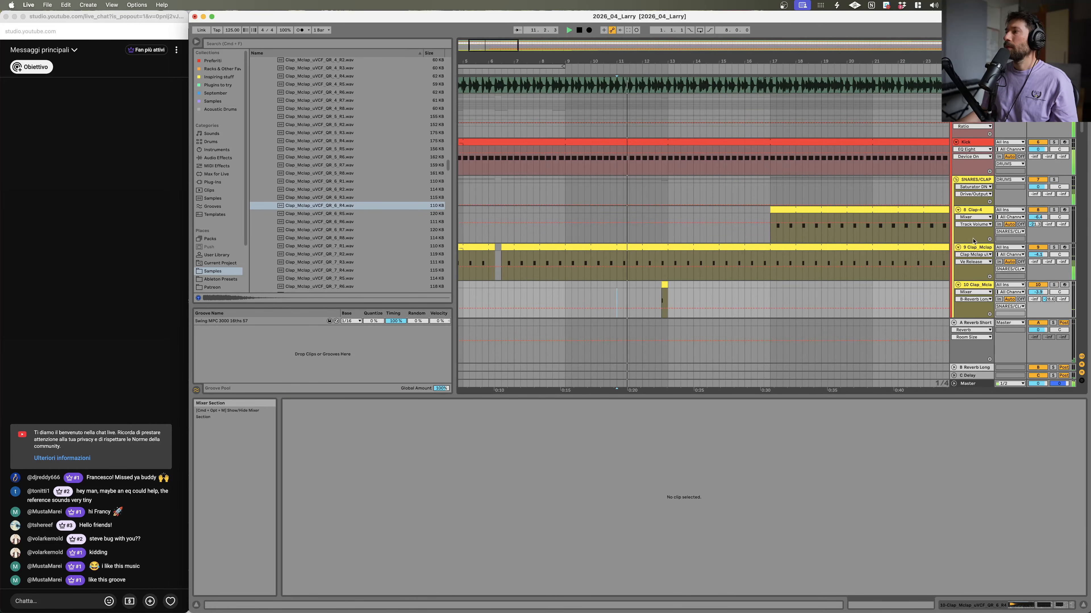
Step: Set the new clap track's volume to -10.4 dB and raise its C Delay send
scroll(879, 156, "up", 5)
scroll(879, 156, "down", 5)
left_click(1043, 259)
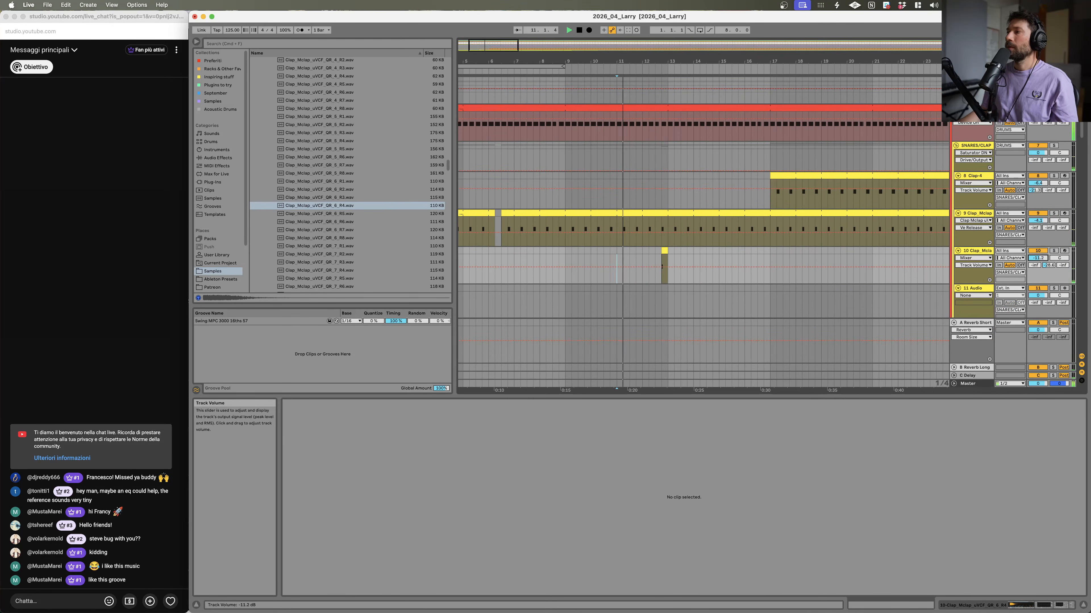
left_click_drag(1038, 258, 1038, 253)
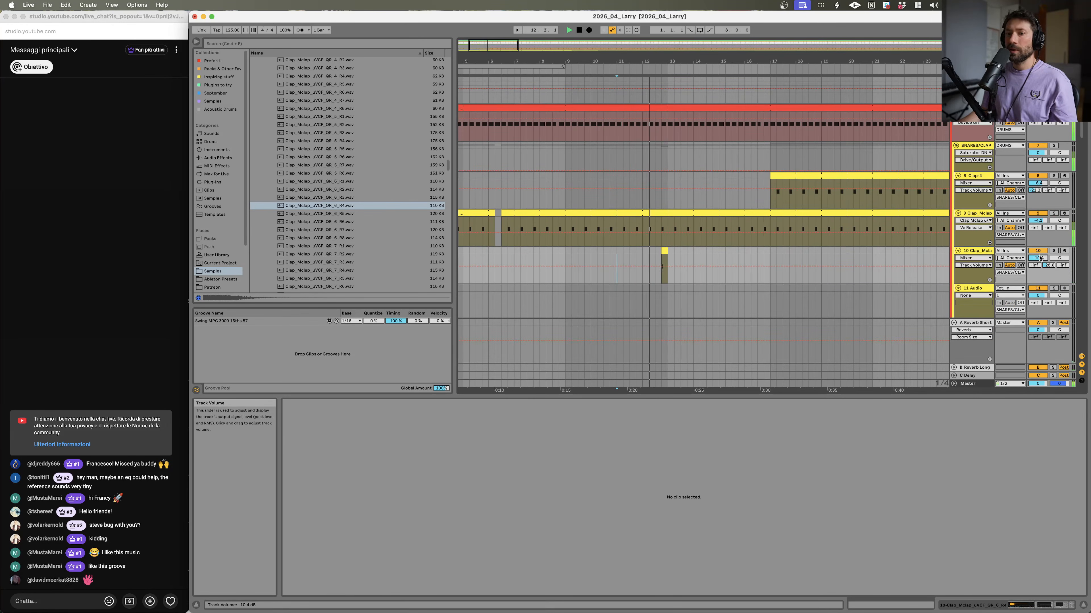
left_click_drag(1037, 258, 1038, 255)
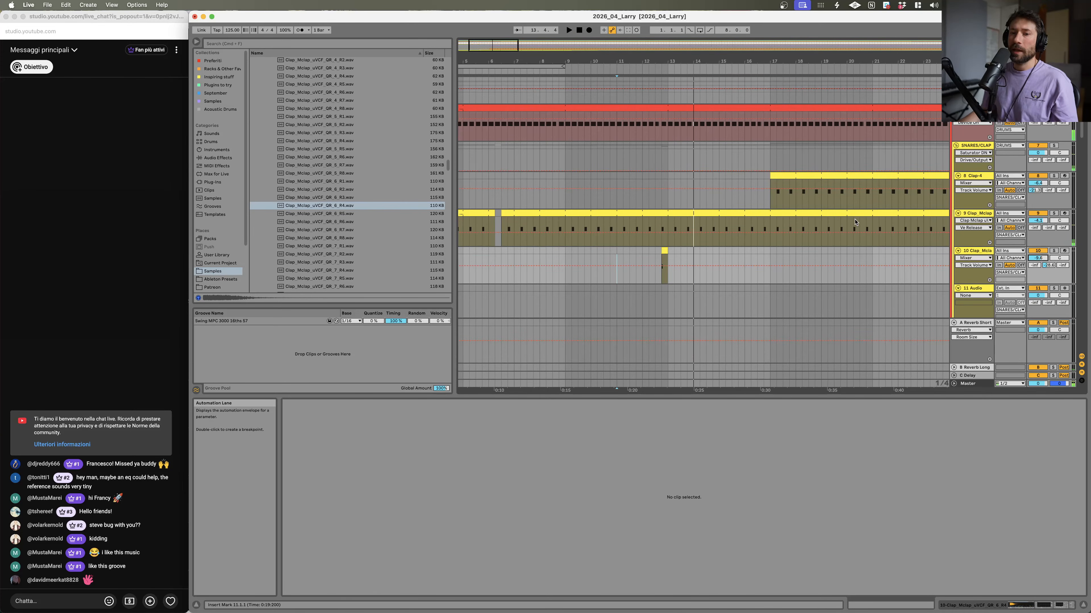
key("space")
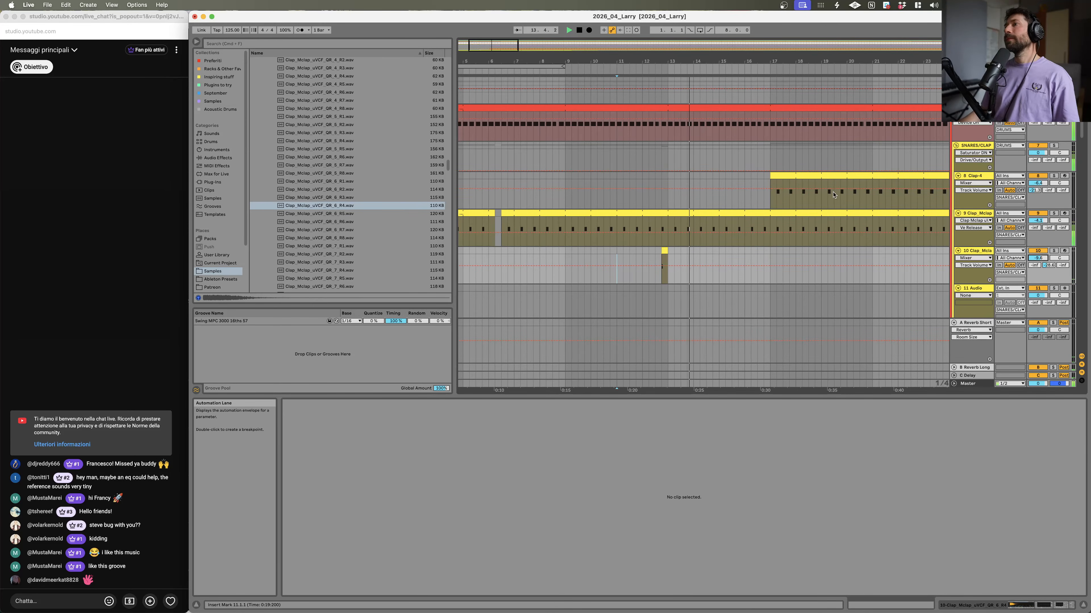
left_click_drag(1068, 267, 1069, 253)
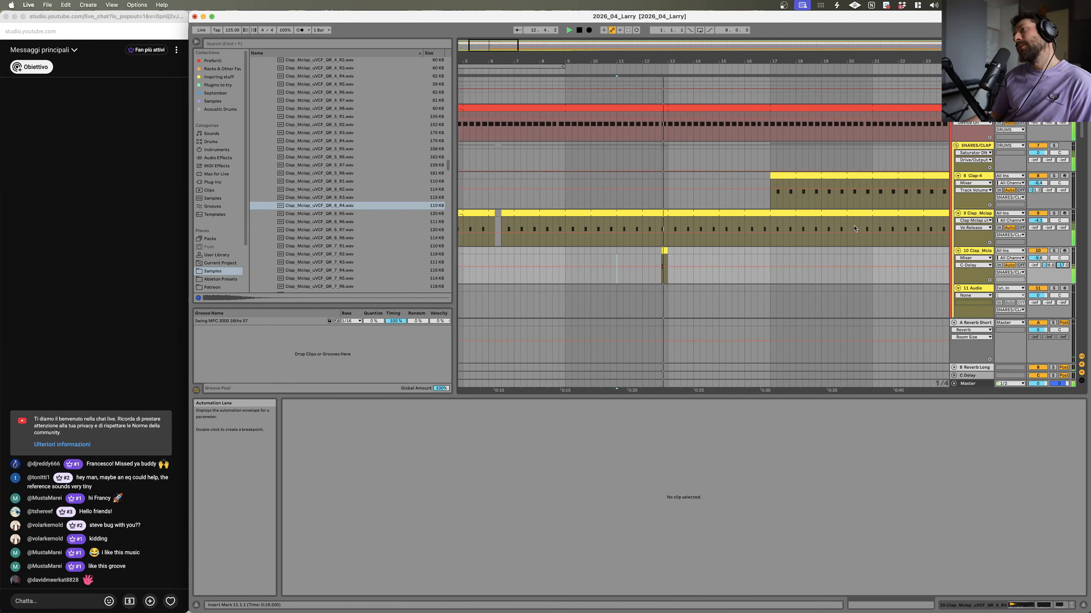
Step: Solo the reference track Larry de Kat - A funky introduction and select its clip
scroll(1020, 168, "up", 5)
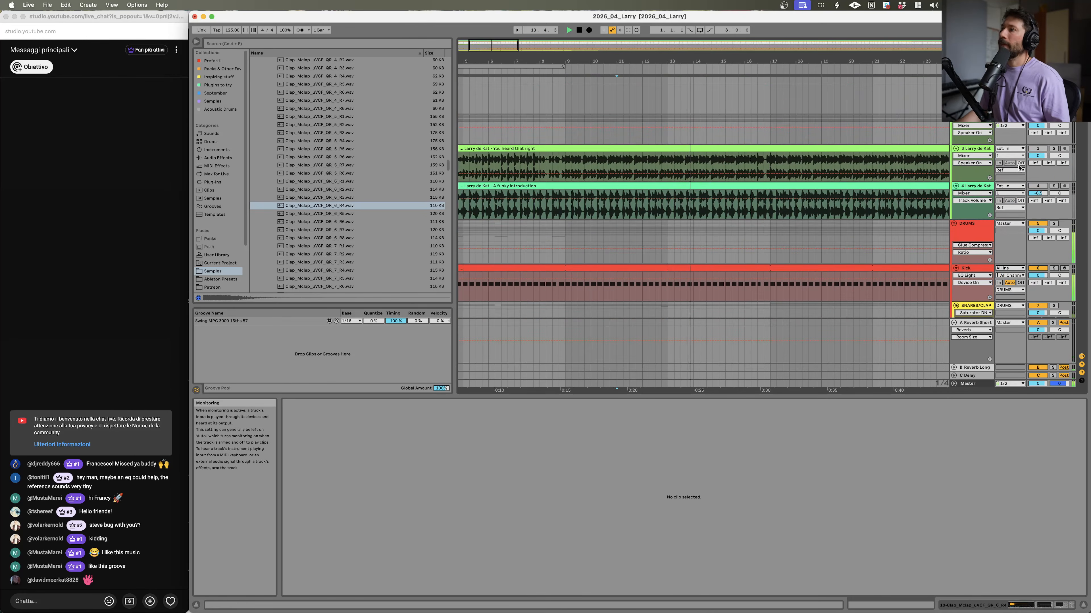
left_click(1054, 186)
left_click_drag(817, 62, 763, 56)
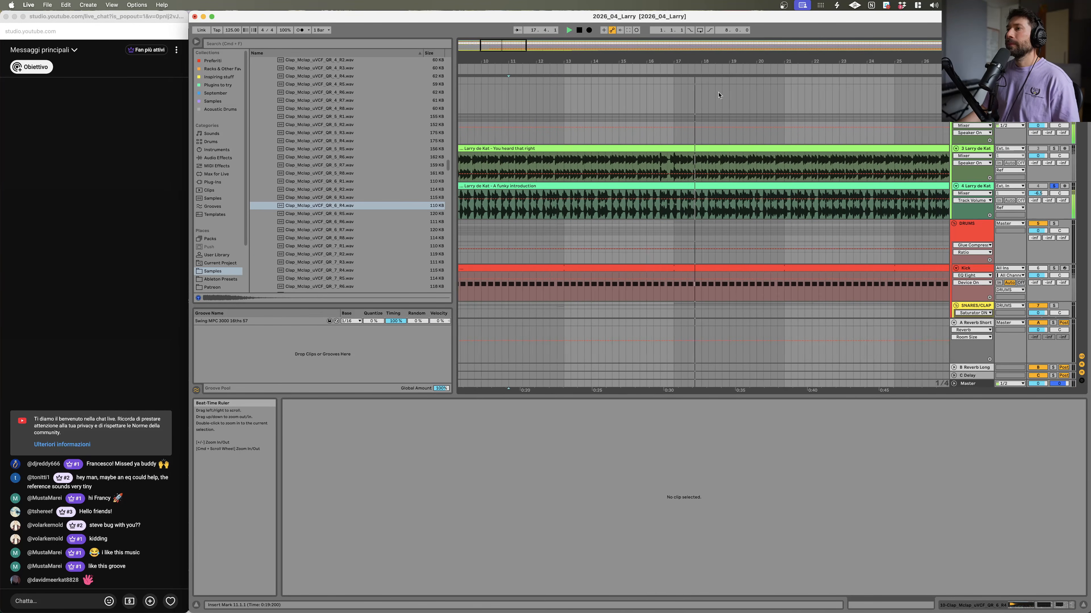
left_click(673, 216)
scroll(795, 180, "down", 3)
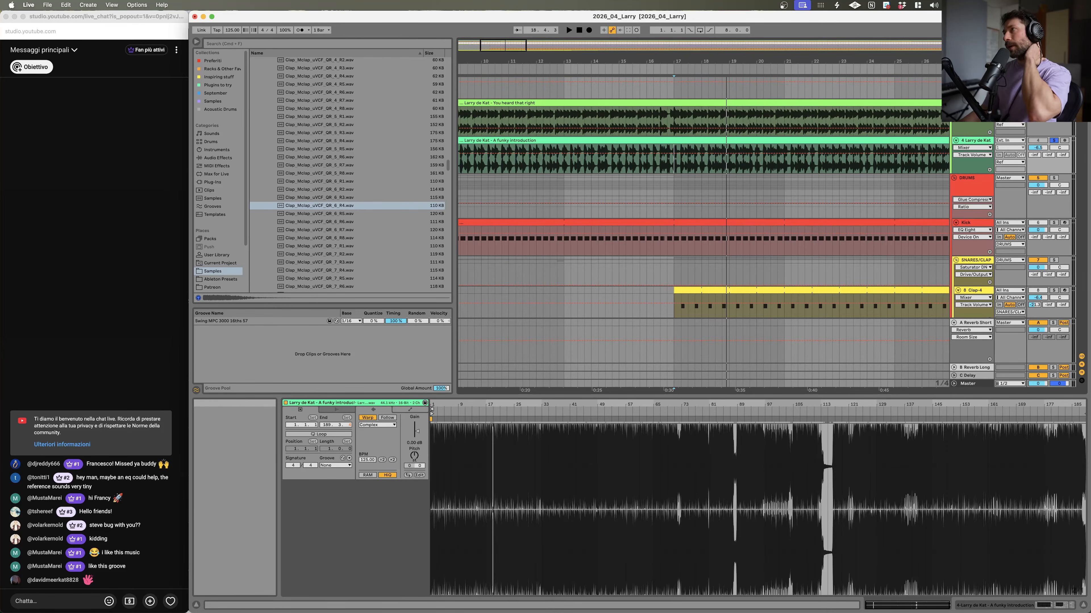
Step: Delete the locator at bar 17 and play the arrangement back from bar 17
right_click(679, 73)
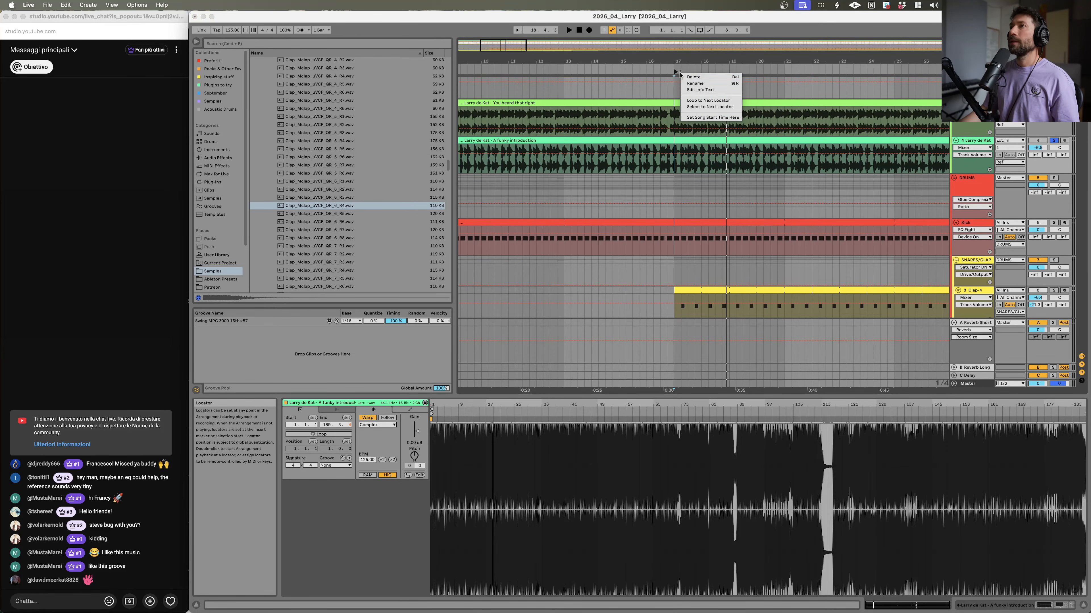
left_click(689, 84)
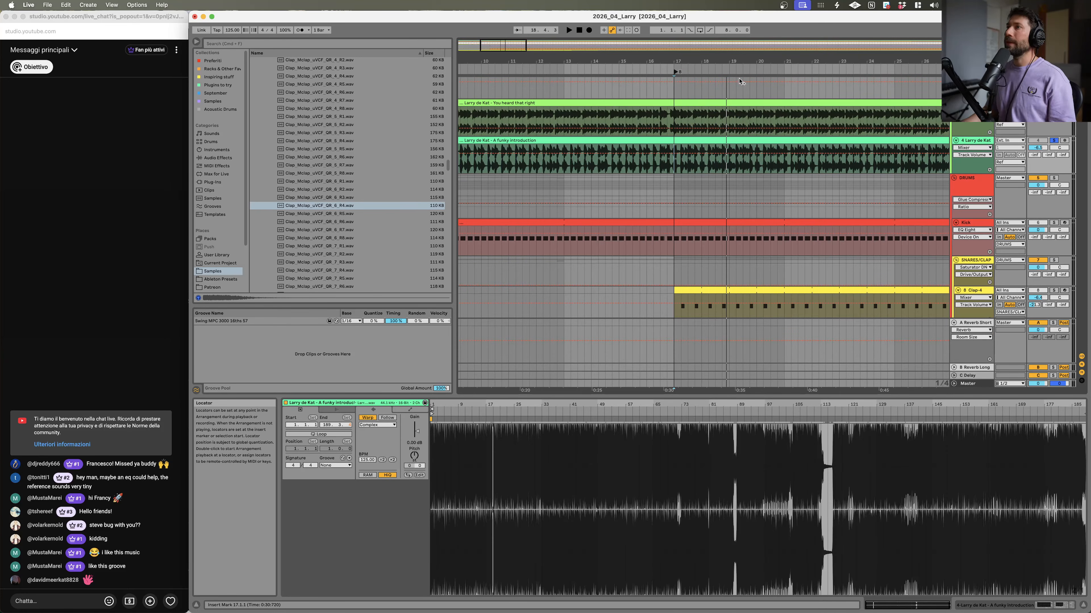
scroll(698, 228, "down", 5)
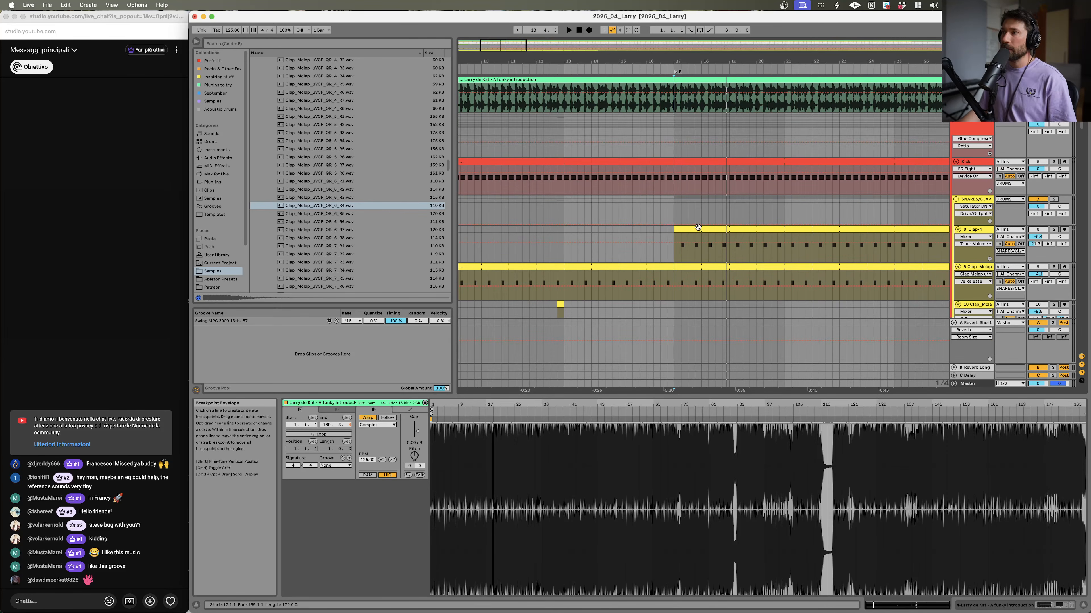
left_click(676, 188)
key("space")
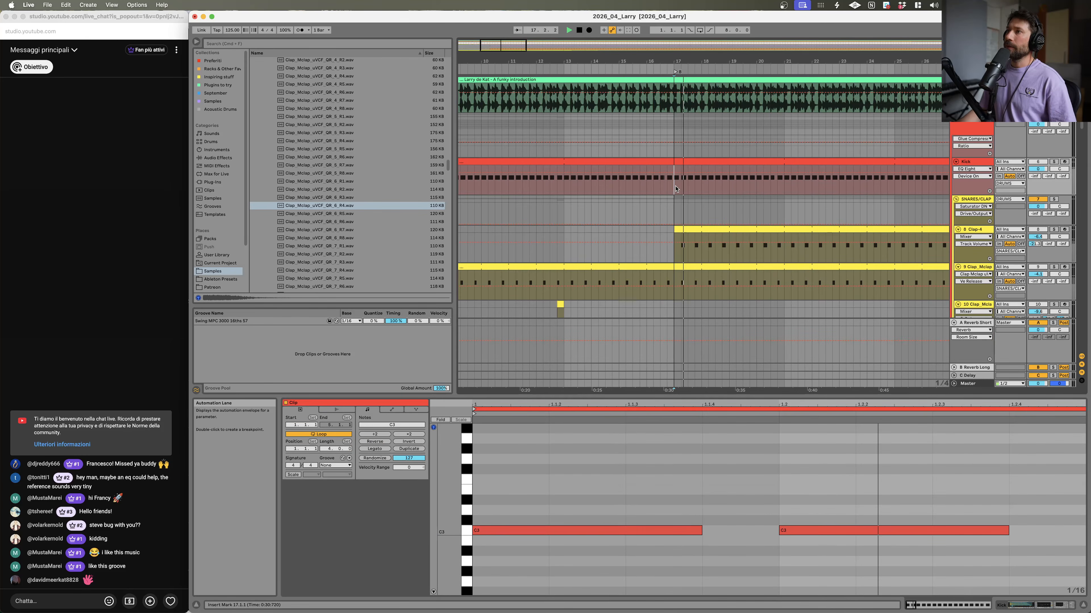
scroll(676, 189, "down", 10)
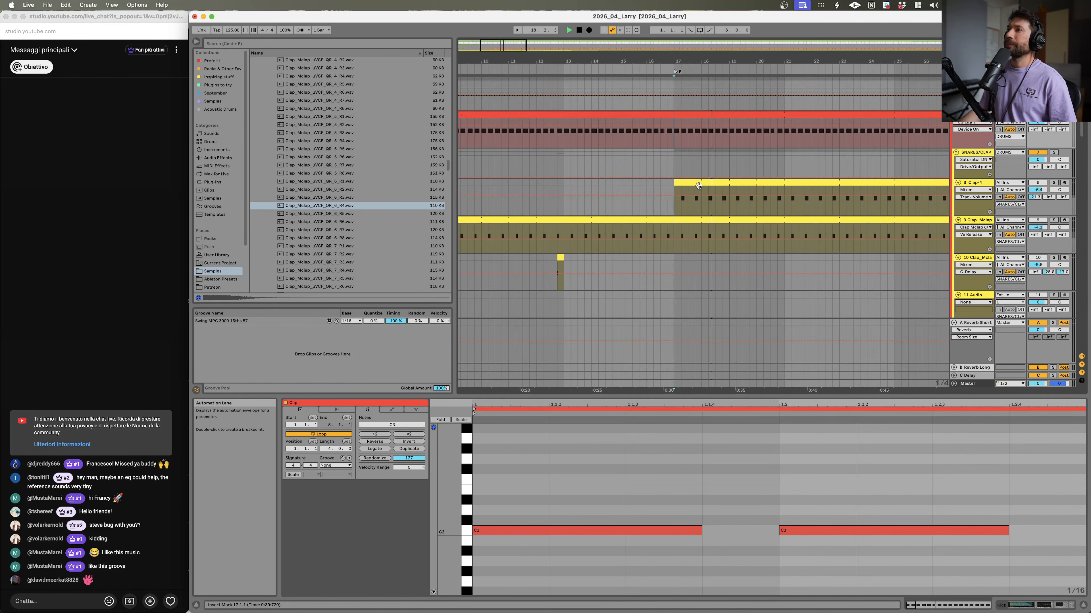
left_click(792, 182)
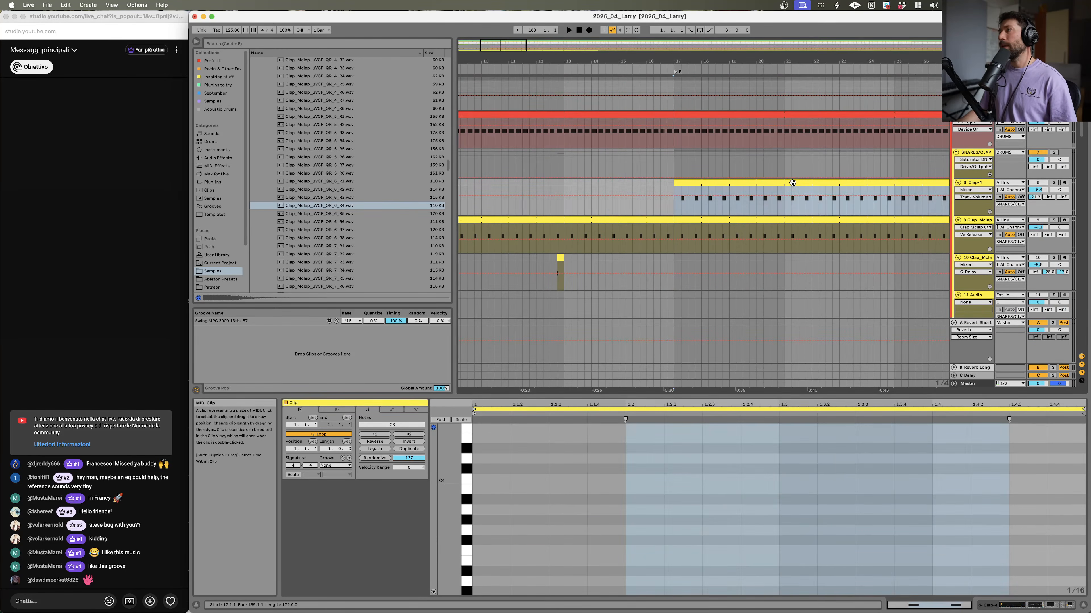
Step: Solo the Drum Rack hi-hat track and select its closed-hat notes from bar 17 to audition them
scroll(966, 199, "up", 3)
key("space")
key("space")
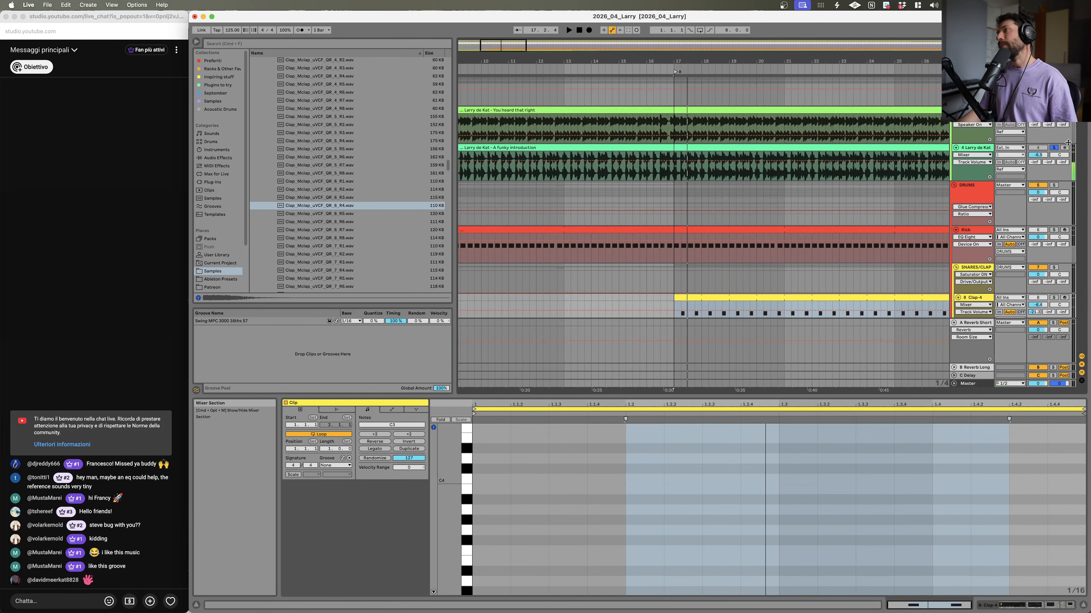
scroll(722, 230, "down", 5)
scroll(720, 231, "down", 1)
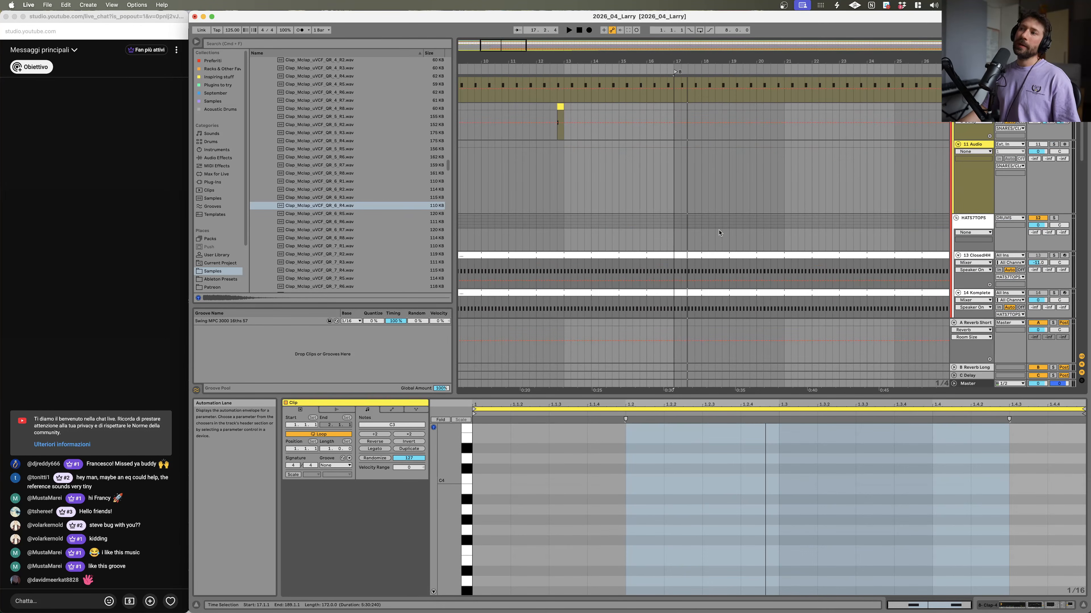
scroll(708, 251, "down", 6)
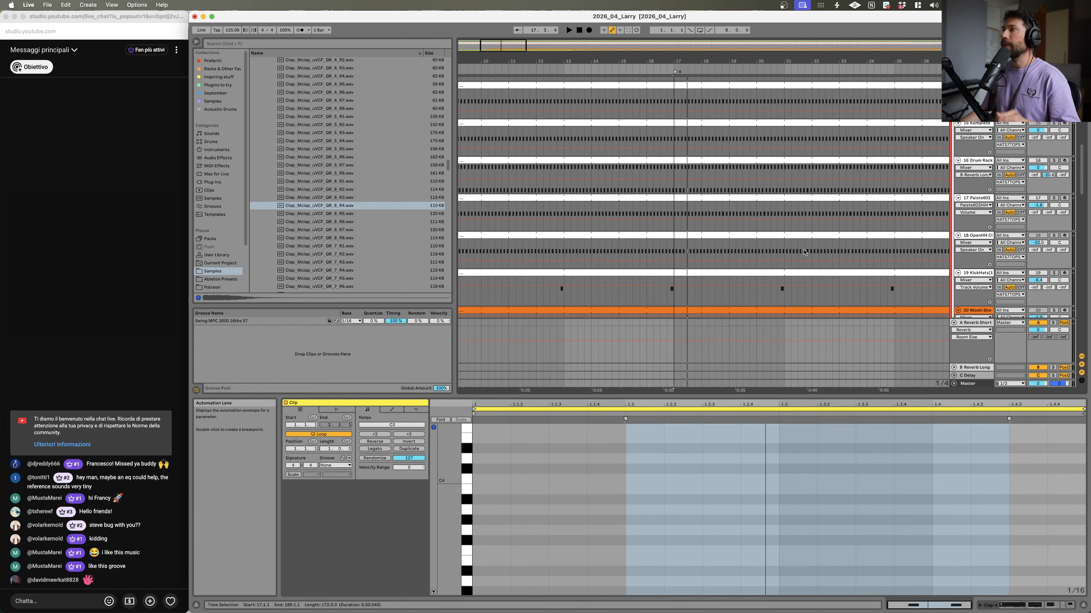
left_click(953, 164)
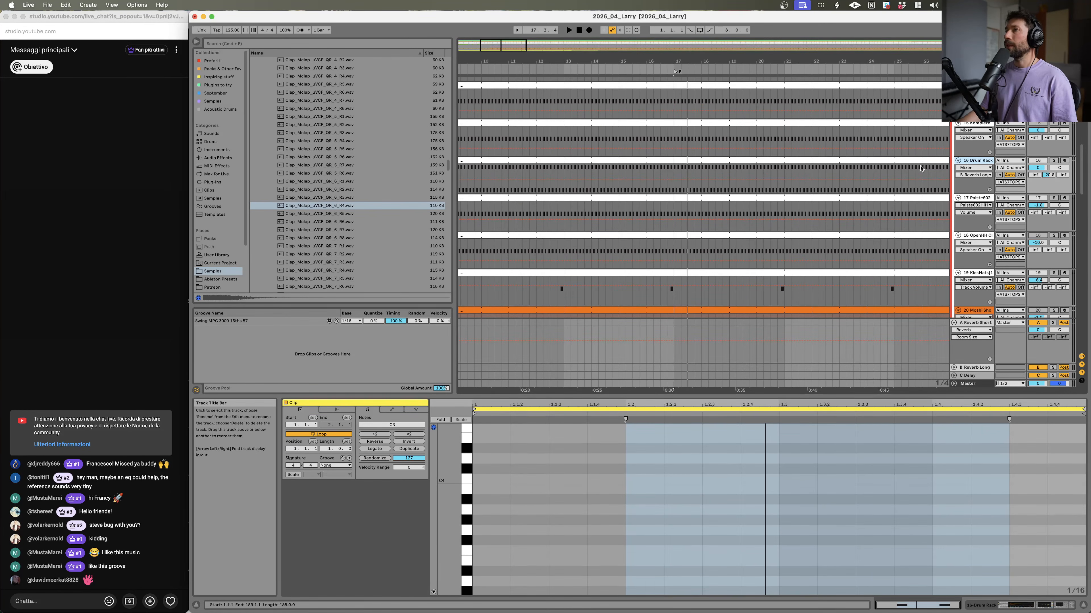
left_click(673, 178)
left_click(720, 194)
left_click(722, 161)
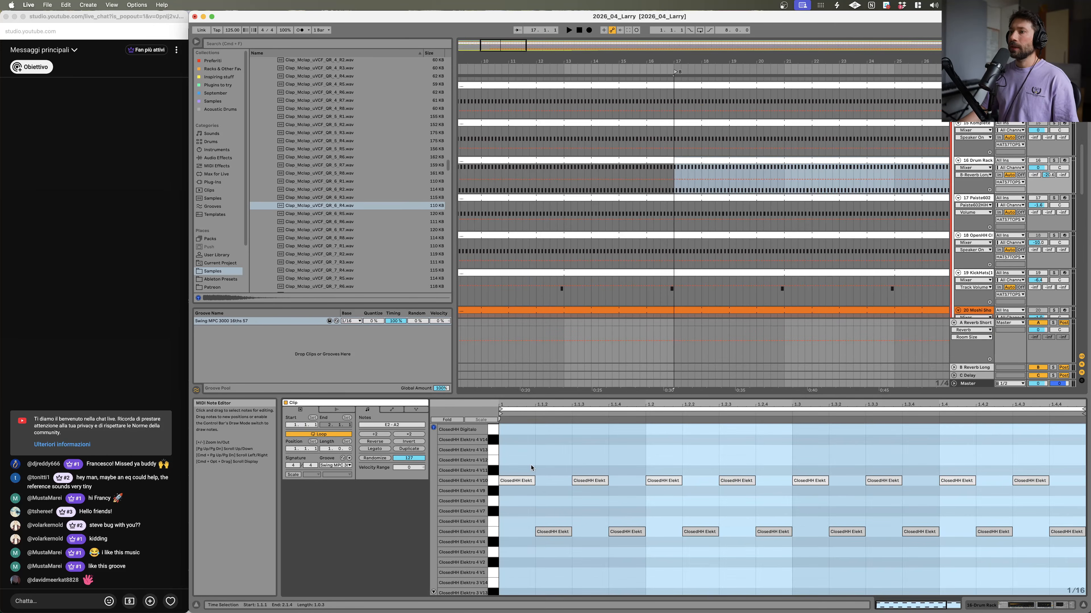
left_click_drag(526, 517, 1085, 585)
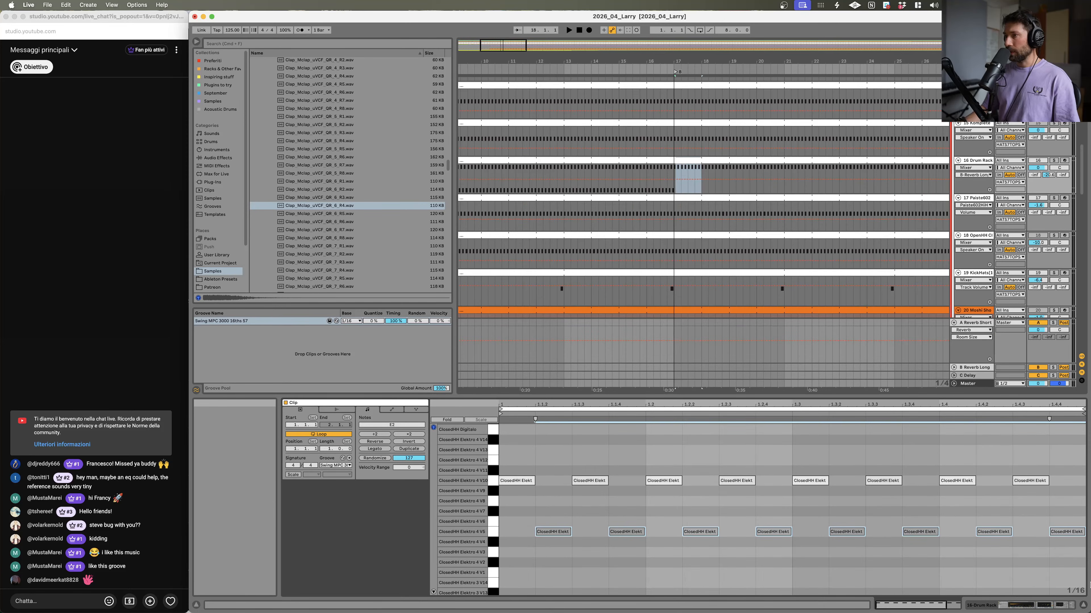
left_click(1054, 161)
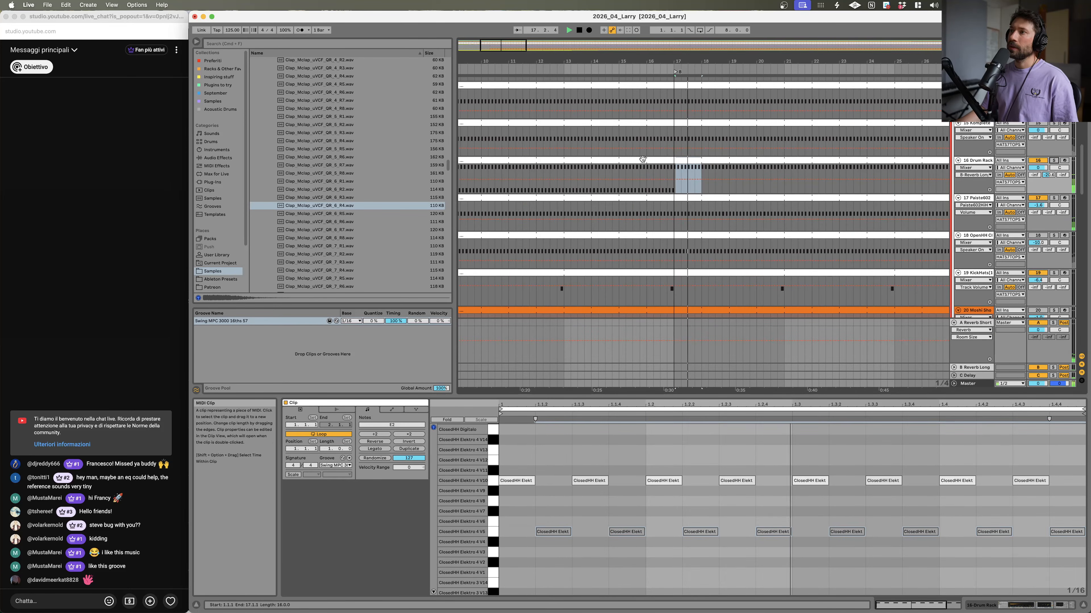
Step: Play the hats back from before bar 17, then solo the clap tracks in turn and play them back
left_click(639, 184)
key("space")
key("space")
scroll(683, 212, "up", 1)
scroll(685, 207, "up", 15)
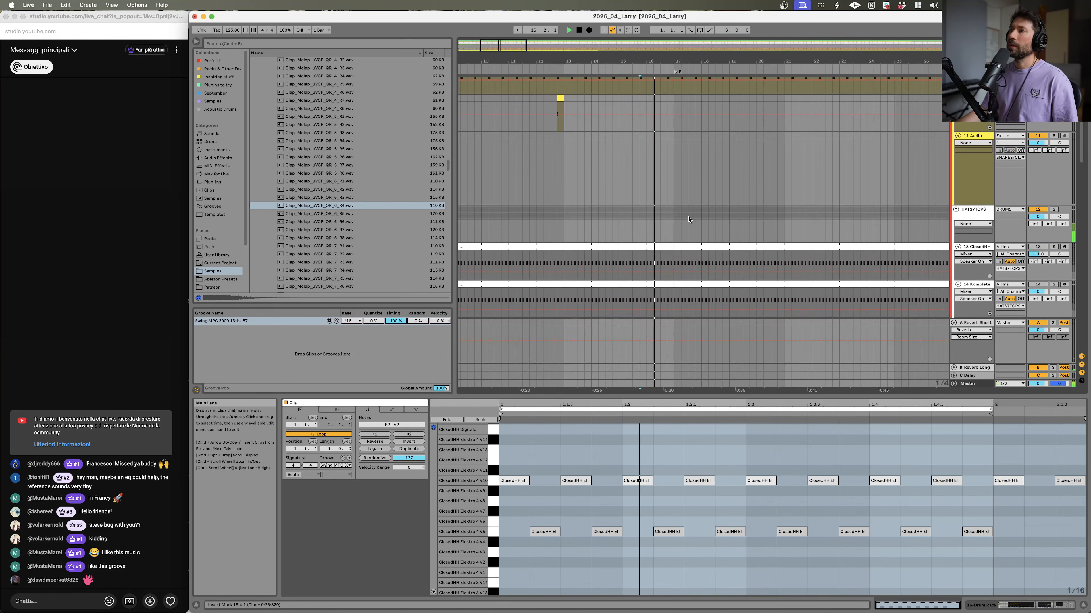
scroll(692, 188, "down", 5)
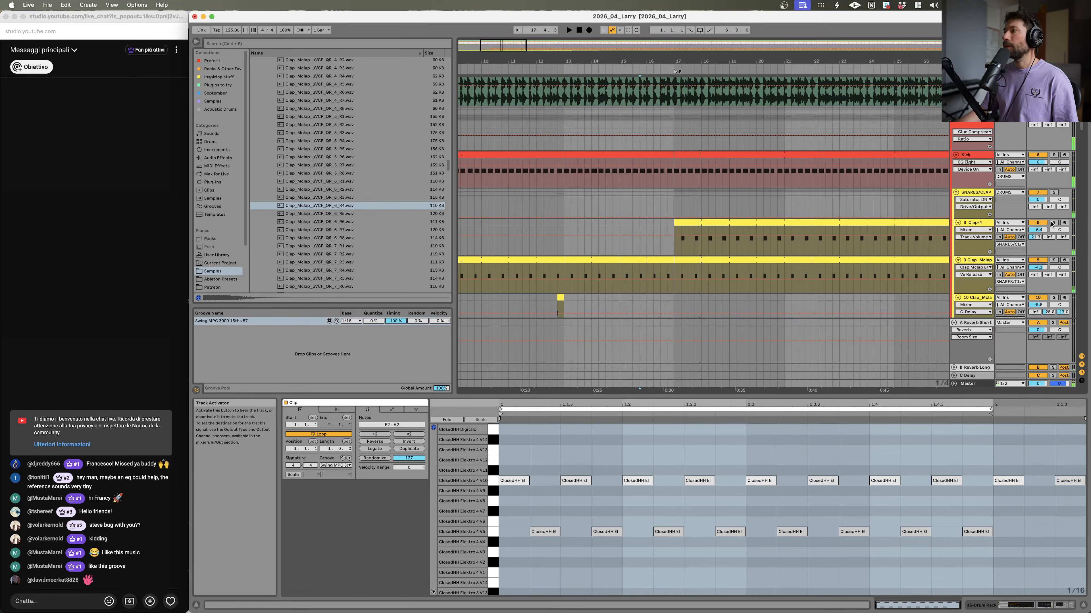
scroll(1035, 222, "down", 3)
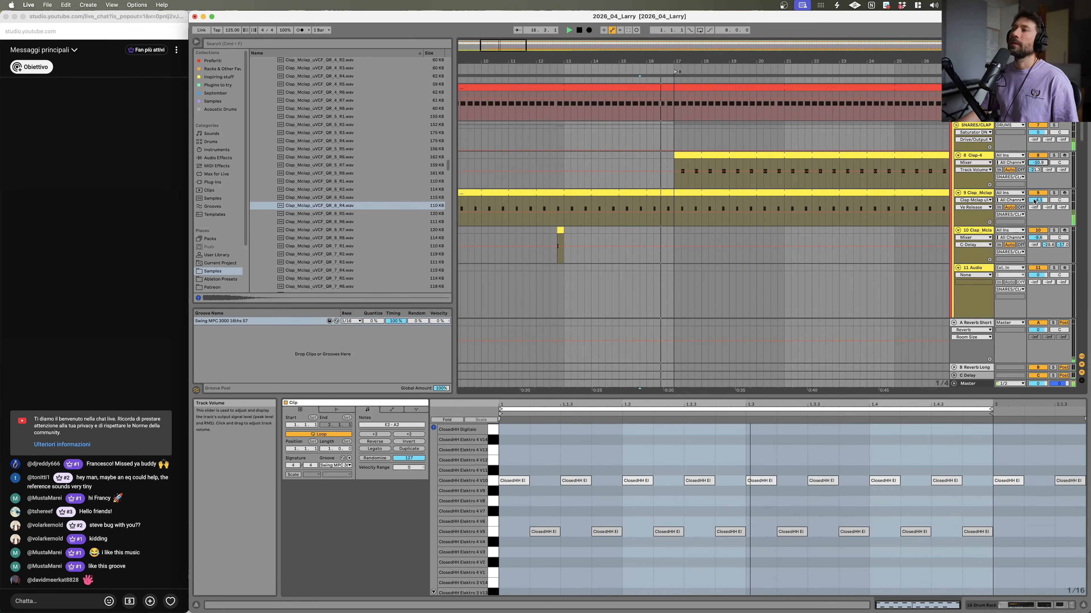
left_click(1053, 192)
key("space")
left_click(1054, 155, "super")
key("space")
key("space")
left_click(780, 155)
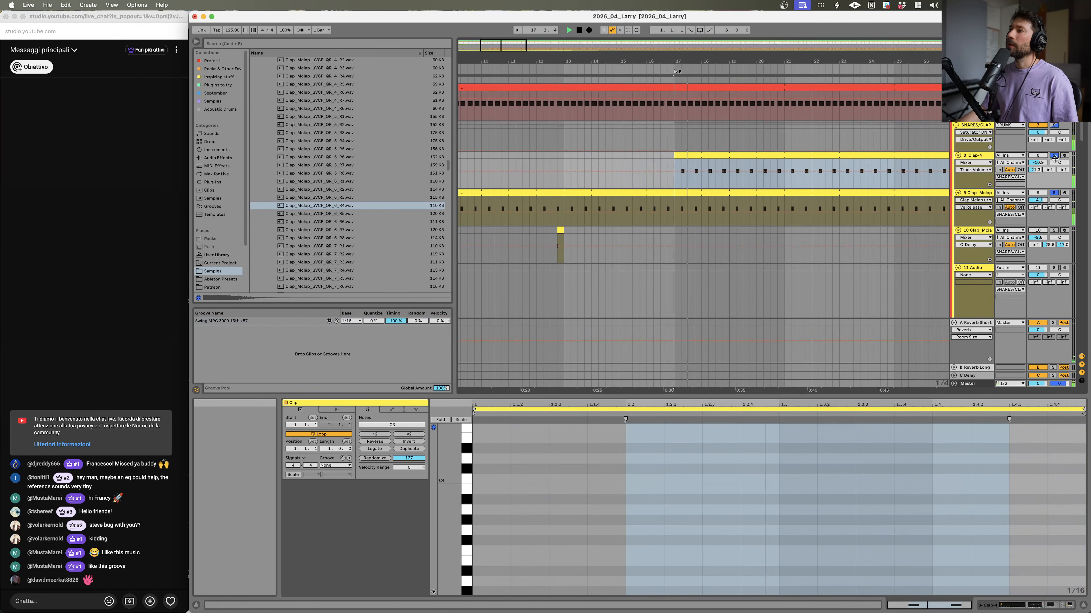
Step: Solo the kick, the reference track A funky introduction and the Clap_Mclap track in turn and play back to compare
scroll(1043, 157, "up", 2)
left_click(1053, 135)
key("space")
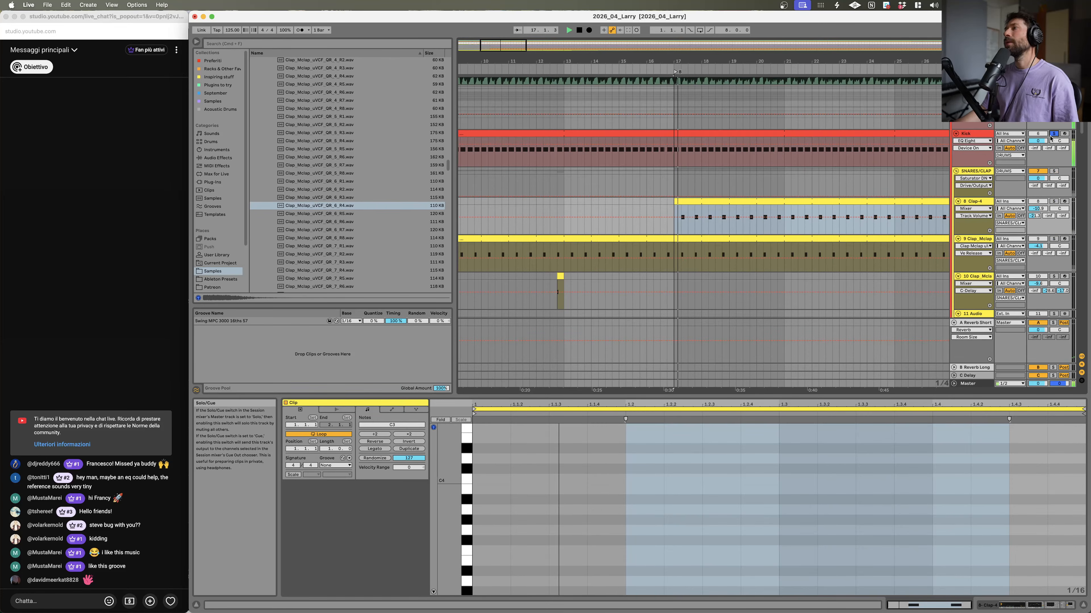
scroll(1051, 171, "up", 5)
left_click(1053, 169)
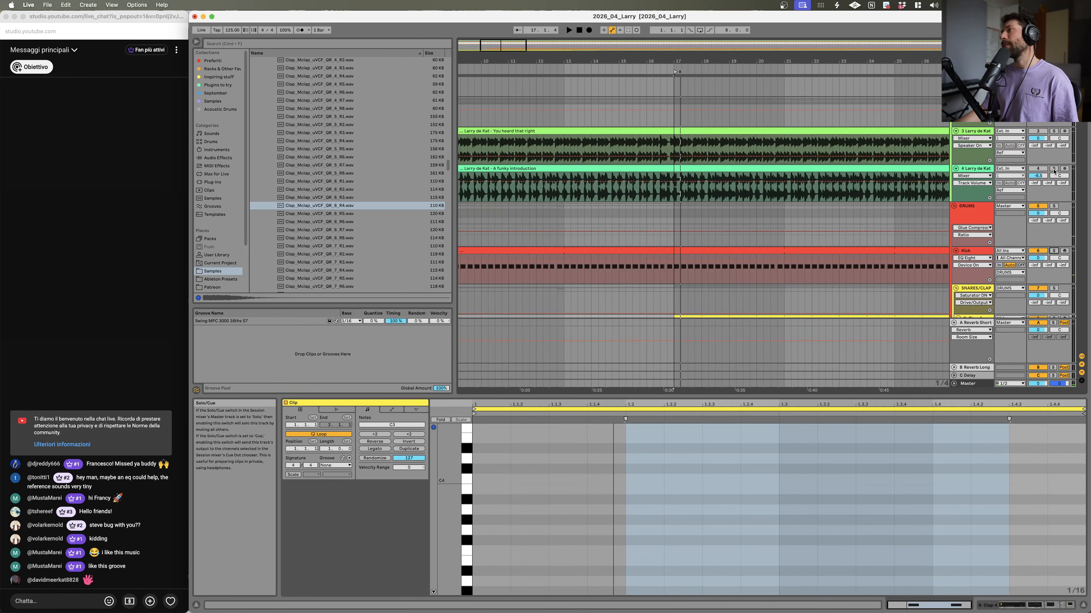
left_click(571, 199)
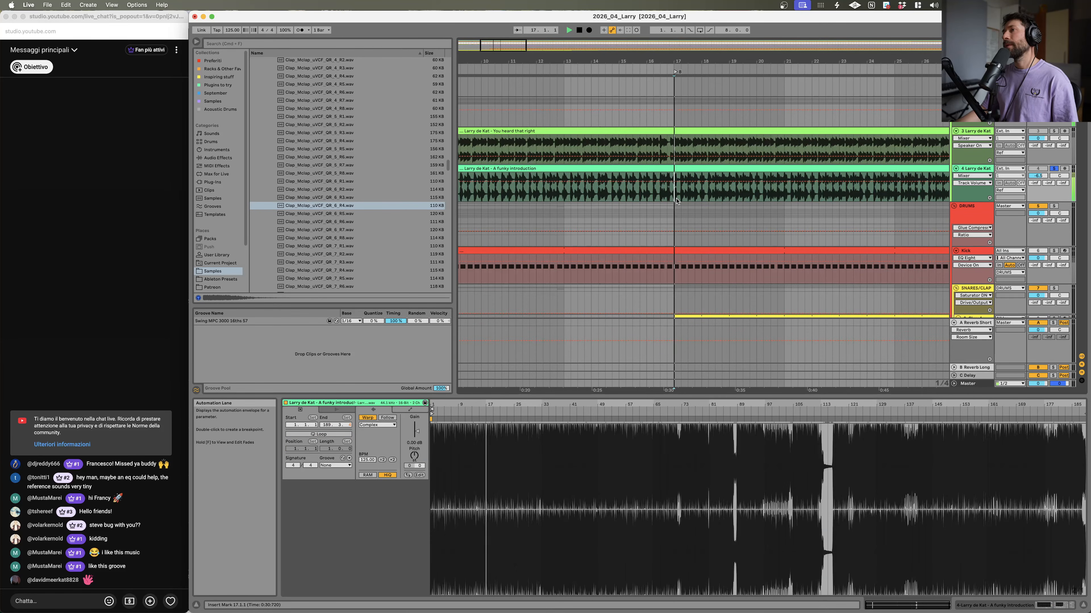
scroll(948, 235, "down", 4)
left_click(1052, 265)
key("space")
left_click(696, 227)
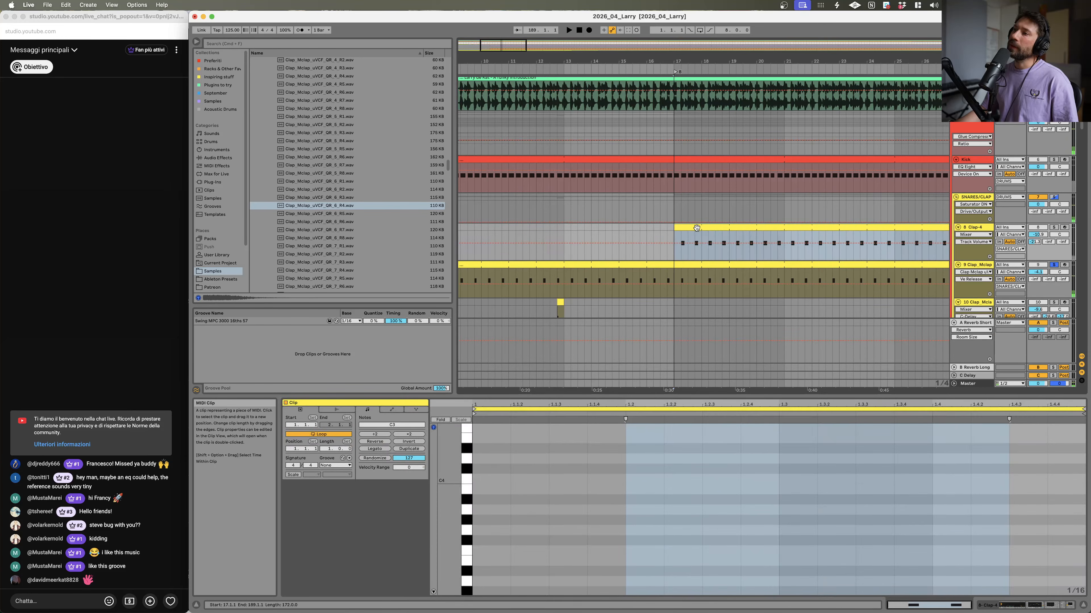
Step: Preview Clap_Mclap and LayeredMagic clap samples in the browser while the soloed clap track plays back
left_click(338, 196)
left_click(339, 117)
scroll(339, 118, "up", 6)
left_click(342, 115)
scroll(342, 115, "up", 3)
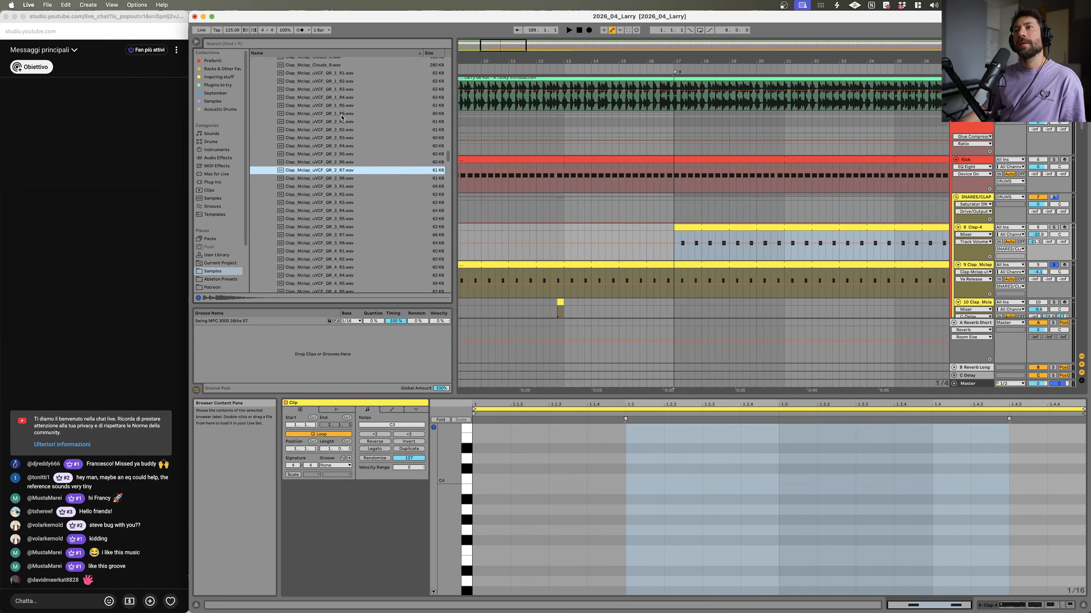
key("Up")
key("Up")
key("Up")
key("Up")
key("Up")
key("Up")
key("Up")
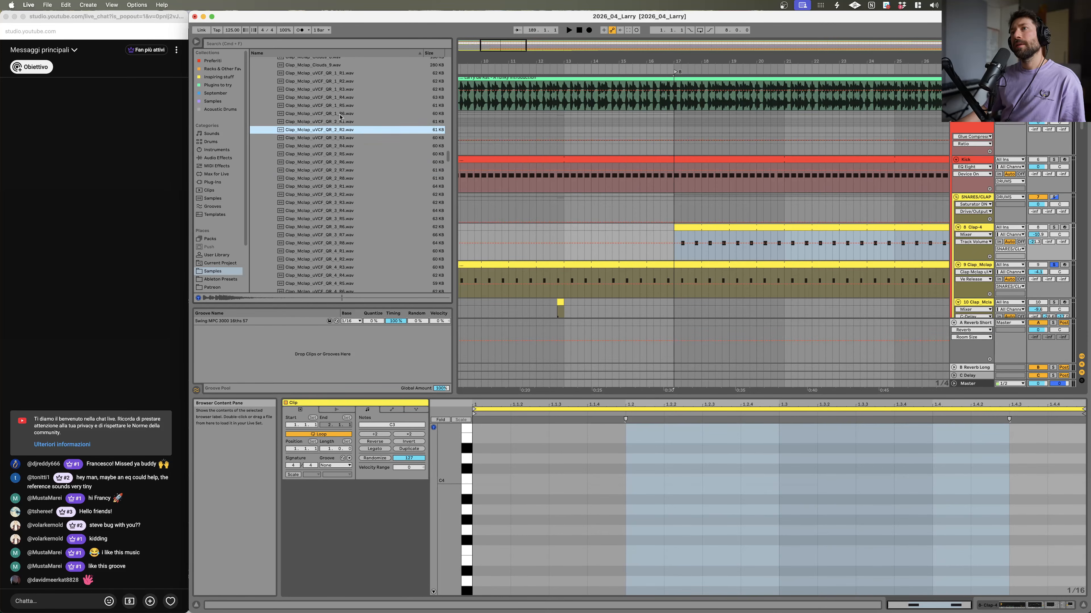
key("Up")
key("Up")
key("Up")
key("Up")
scroll(339, 128, "up", 5)
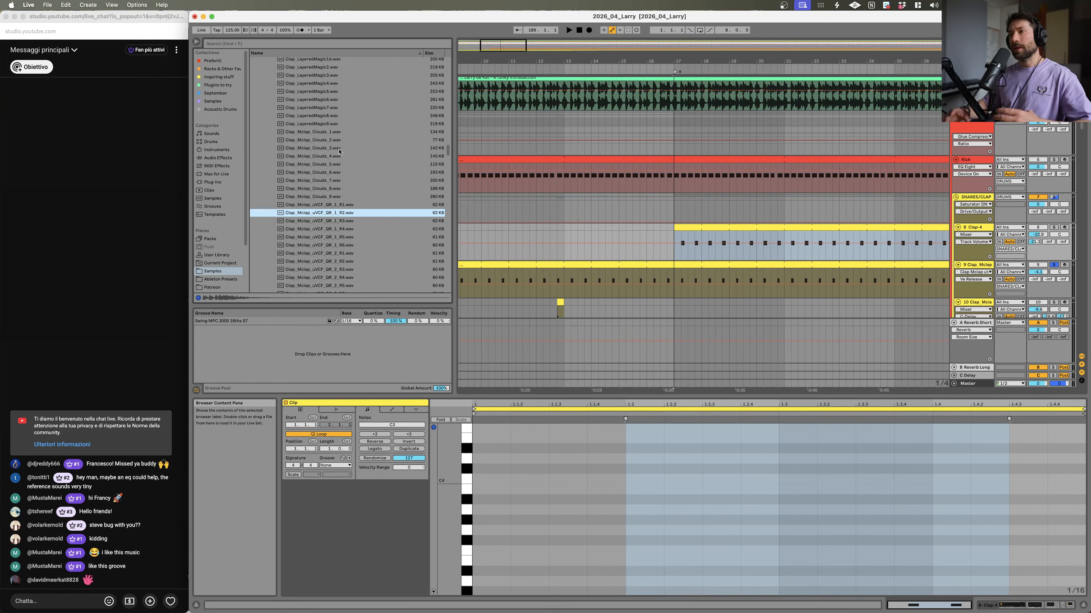
left_click(337, 133)
left_click(334, 110)
left_click(329, 132)
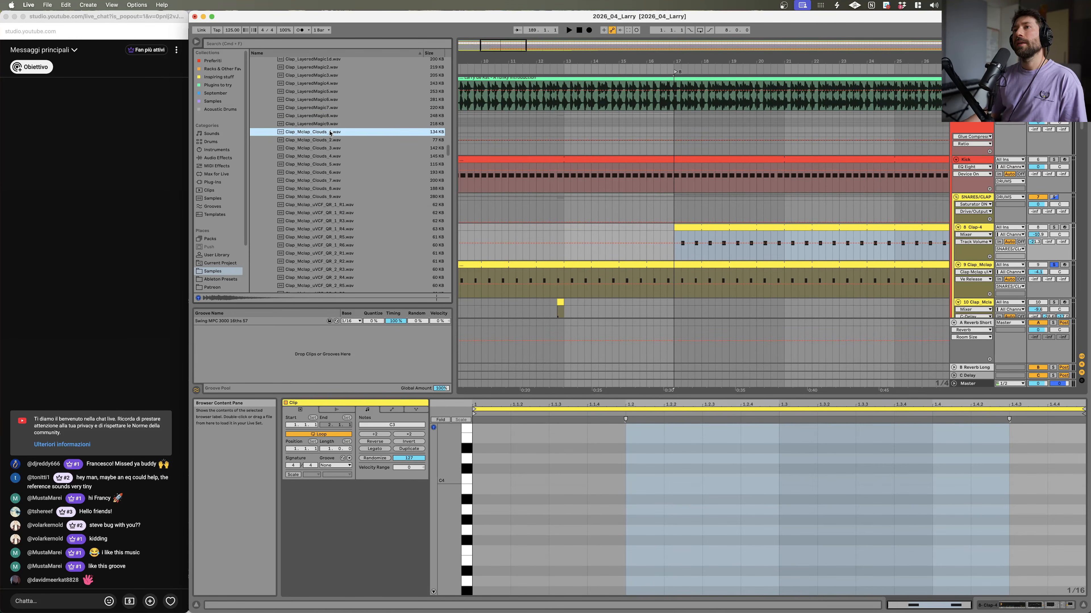
left_click(337, 148)
left_click(340, 173)
left_click(337, 149)
left_click(330, 100)
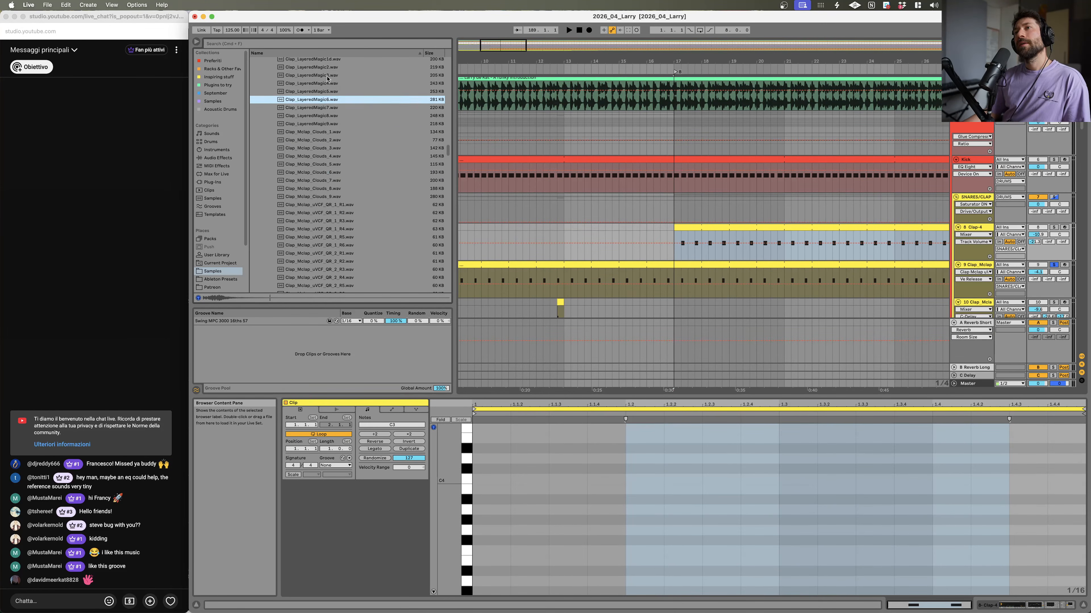
left_click(327, 77)
scroll(330, 84, "up", 5)
key("space")
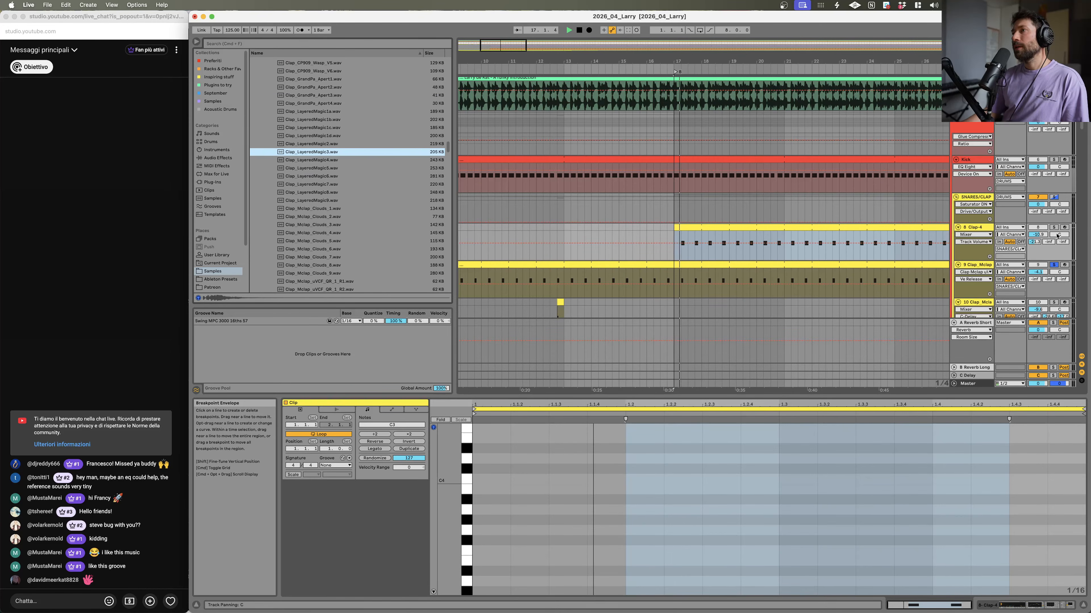
left_click(1054, 265)
key("space")
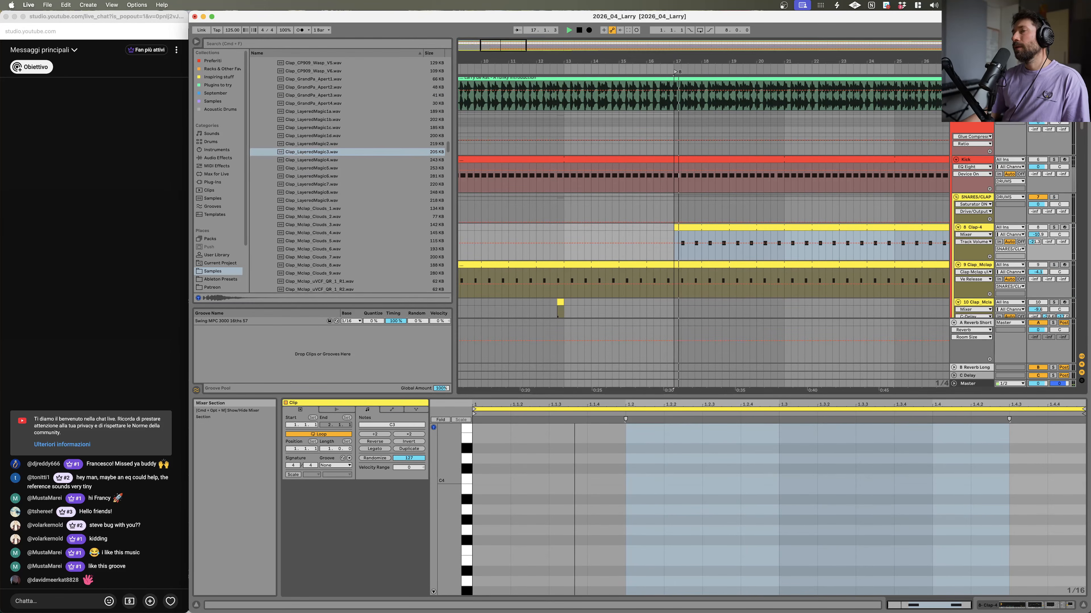
key("space")
key("space")
key("space")
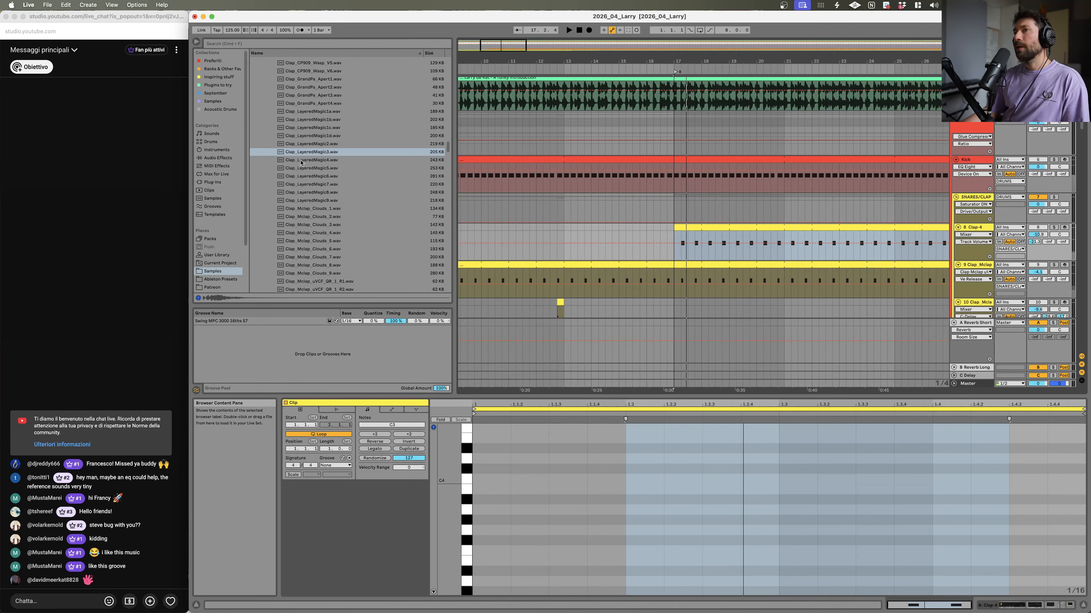
Step: Preview more clap samples, from the LayeredMagic files up through the Clap_CP909_Wasp variations
left_click(308, 156)
left_click(314, 128)
left_click(326, 120)
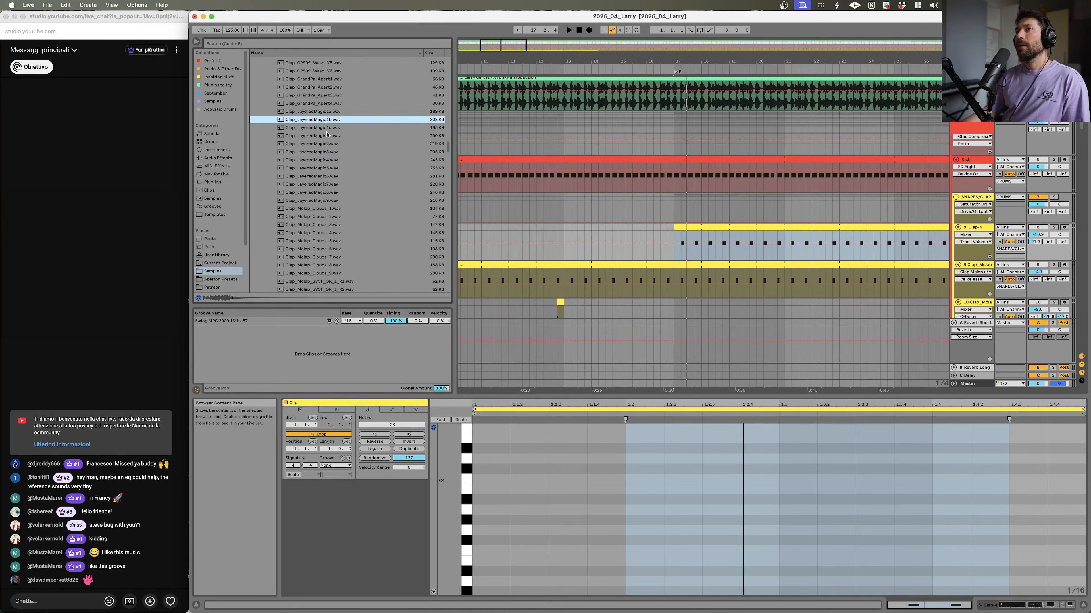
left_click(327, 112)
left_click(332, 104)
left_click(337, 87)
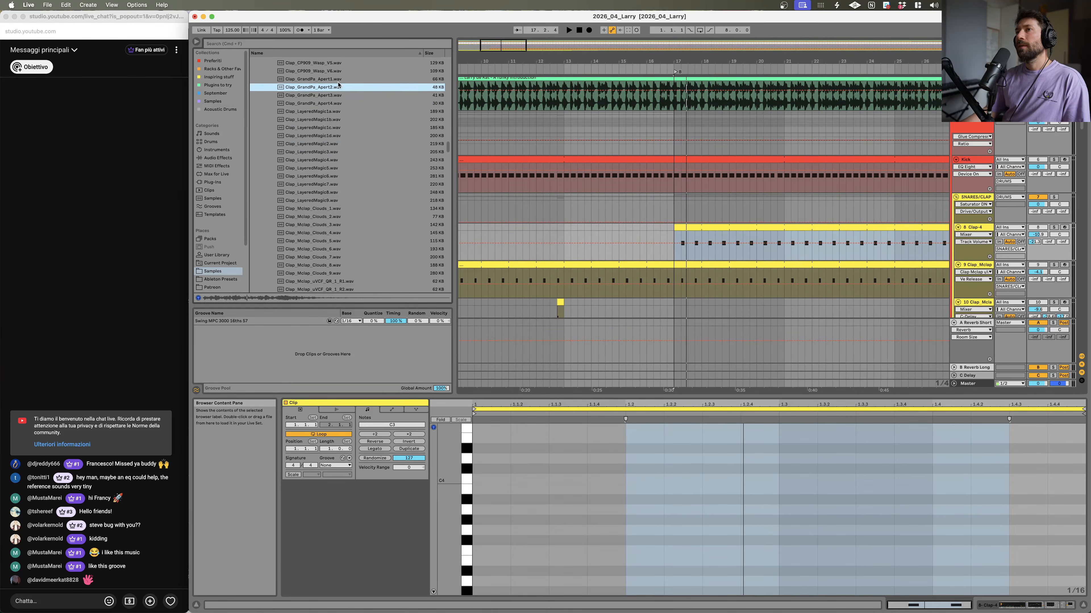
left_click(343, 71)
scroll(350, 167, "up", 7)
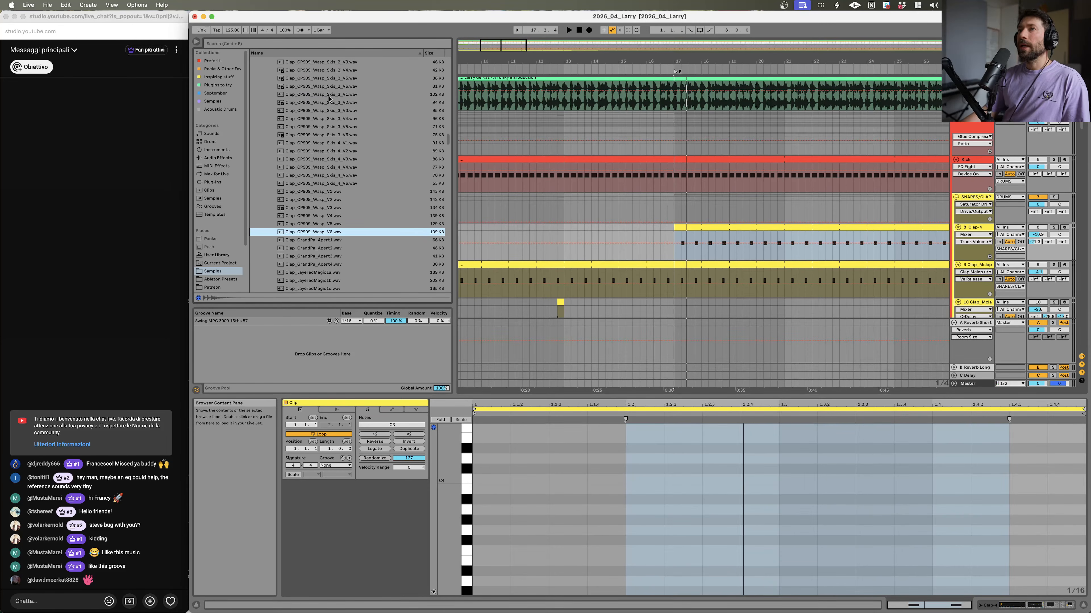
left_click(336, 193)
left_click(334, 208)
left_click(334, 192)
left_click(334, 200)
left_click(334, 208)
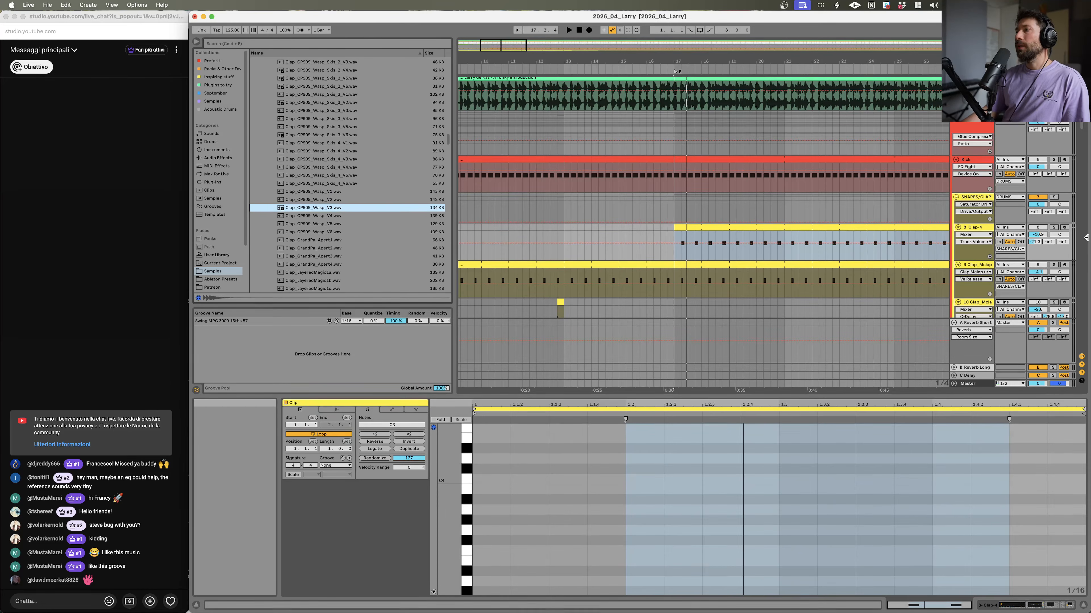
Step: Open the Clap-4 track's devices and duplicate the track
double_click(973, 227)
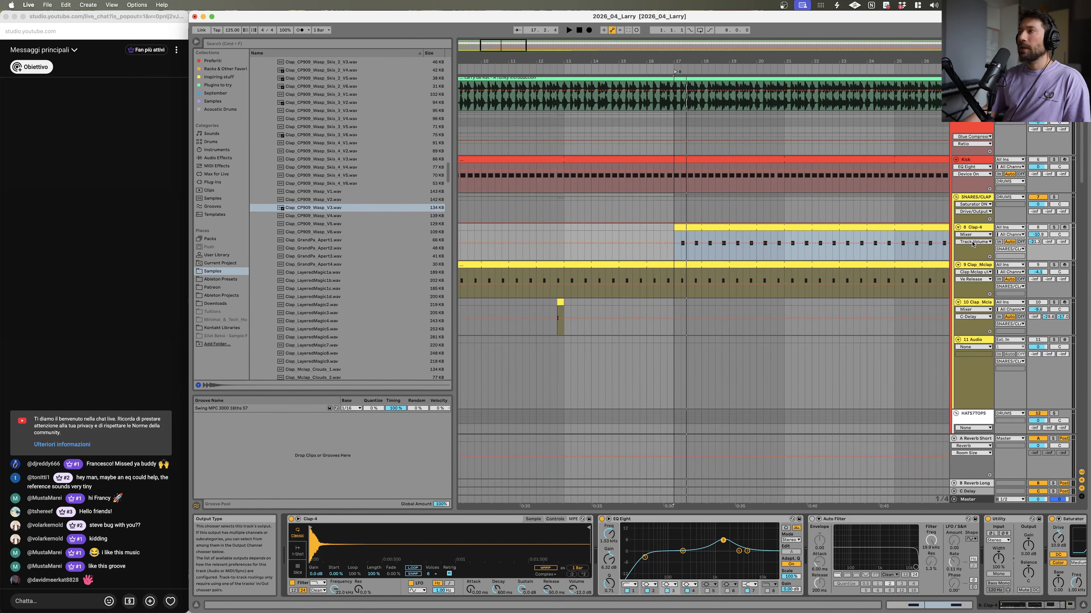
left_click(974, 228)
key("super+d")
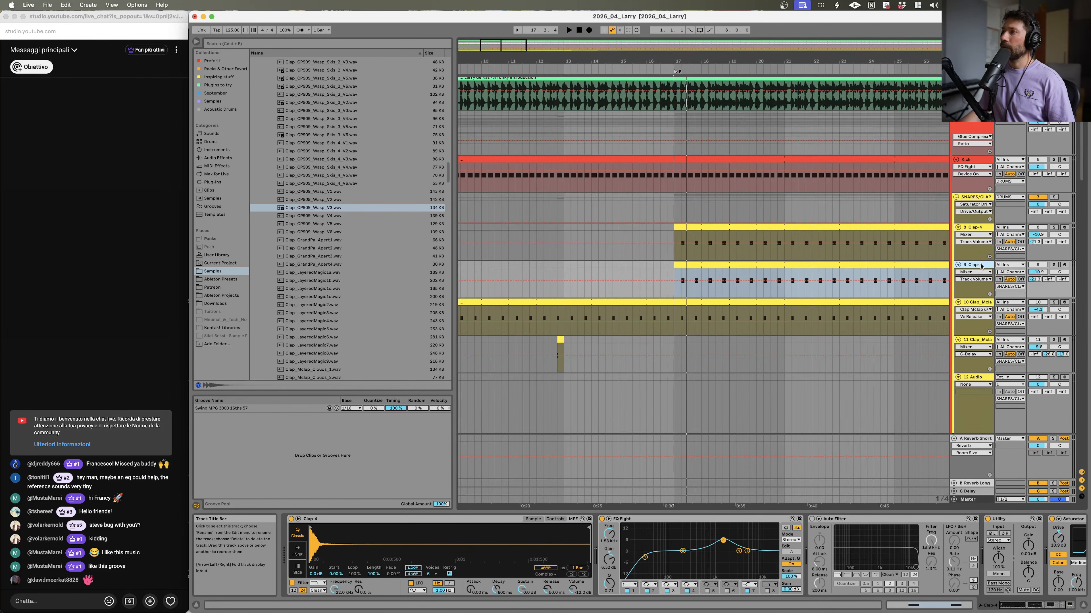
Step: Load Clap_CP909_Wasp_V3 into the duplicated clap track's sampler and lower its amp envelope sustain level
left_click_drag(302, 208, 794, 281)
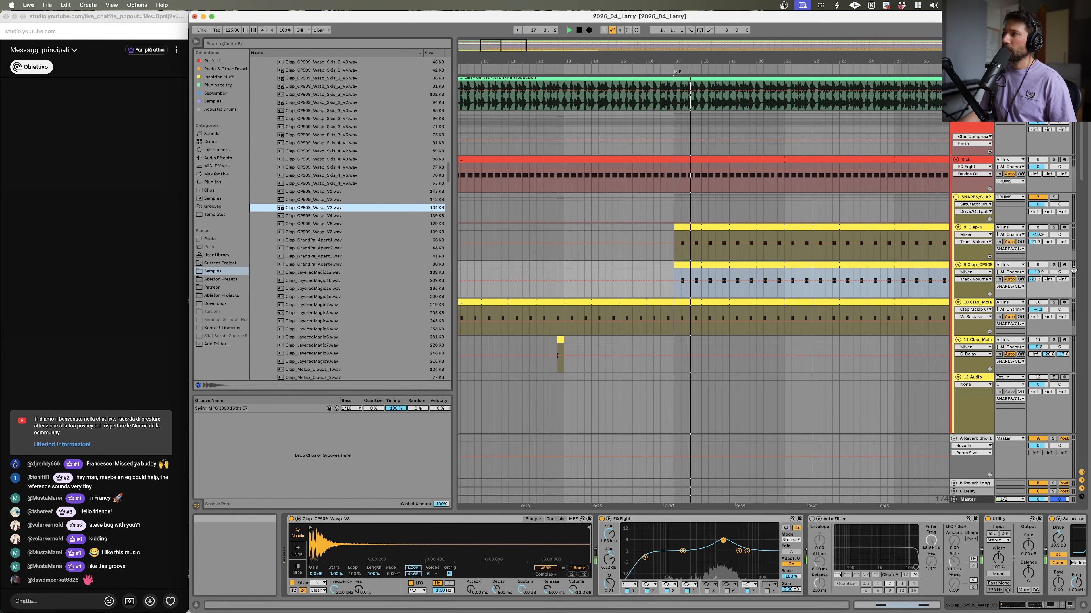
left_click(1054, 265)
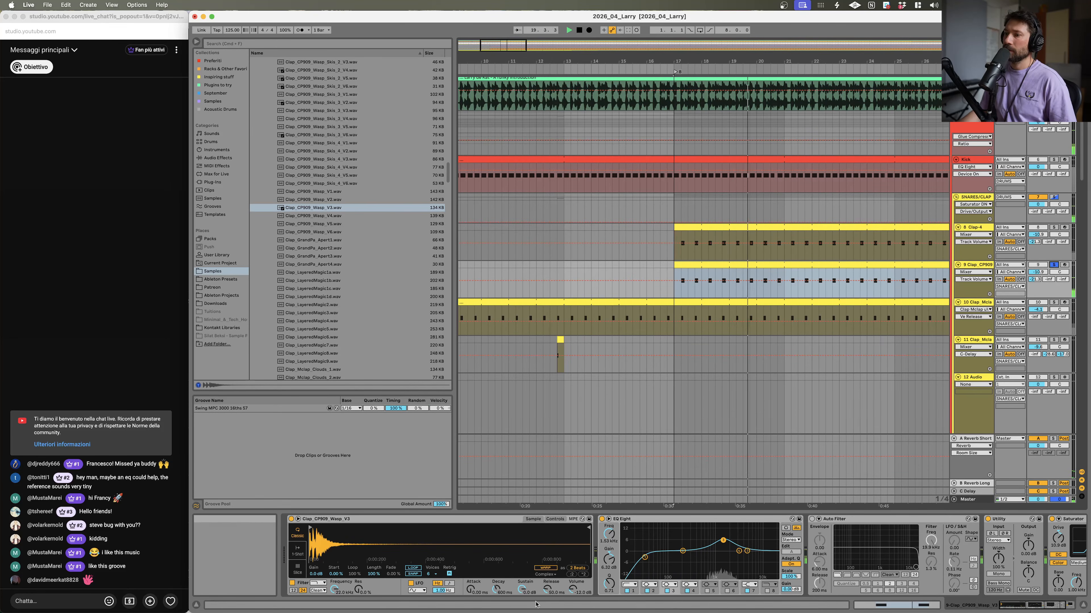
left_click(522, 589)
left_click_drag(587, 549, 353, 547)
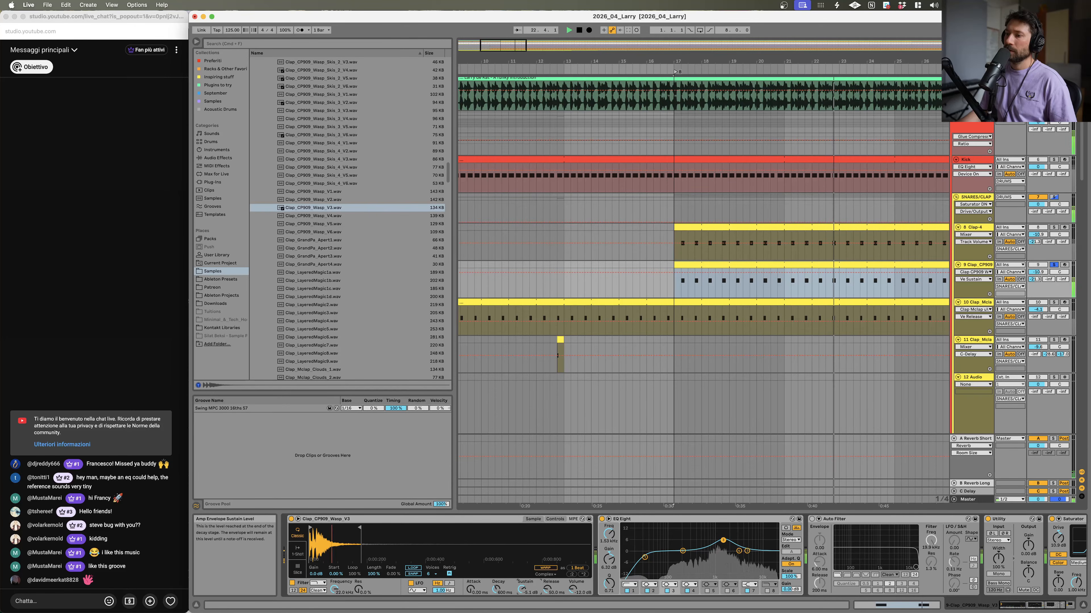
left_click(522, 589)
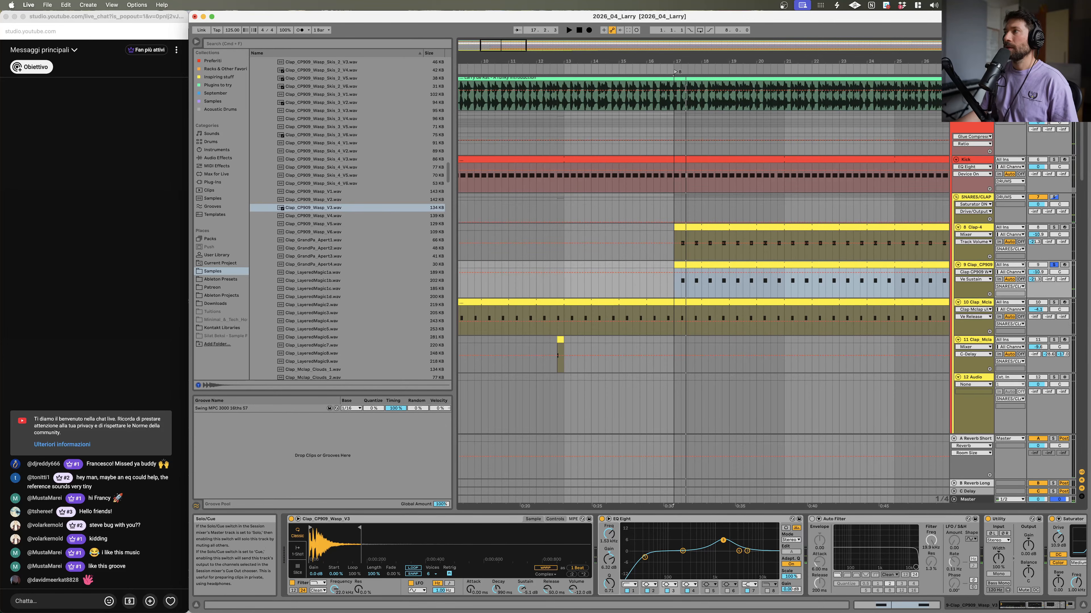
left_click(1053, 264)
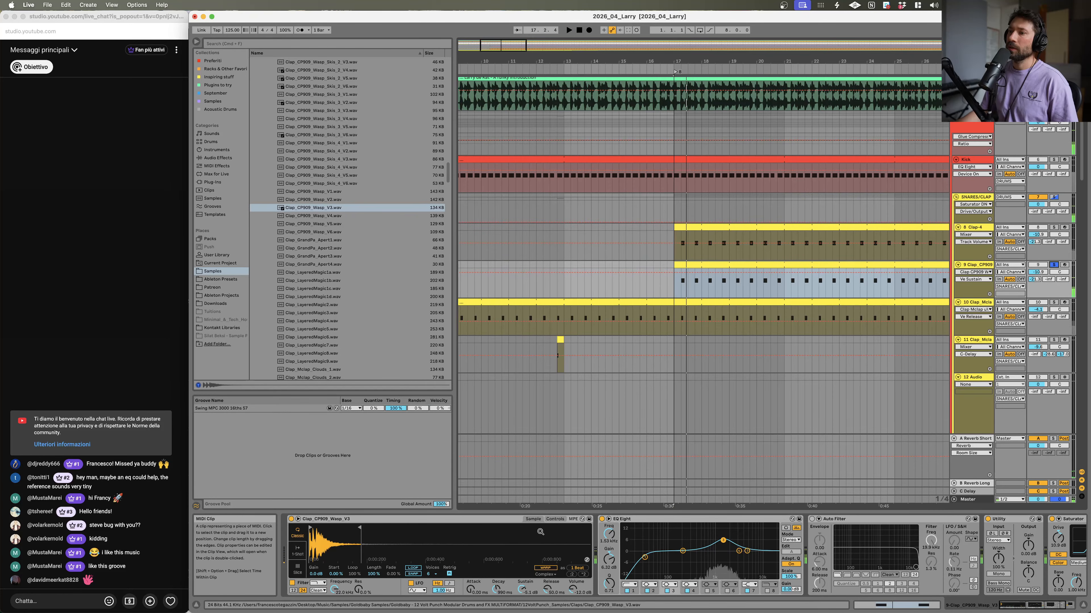
Step: Lower the new CP909 clap's global transpose in the sampler controls
left_click(555, 519)
left_click_drag(547, 570, 547, 578)
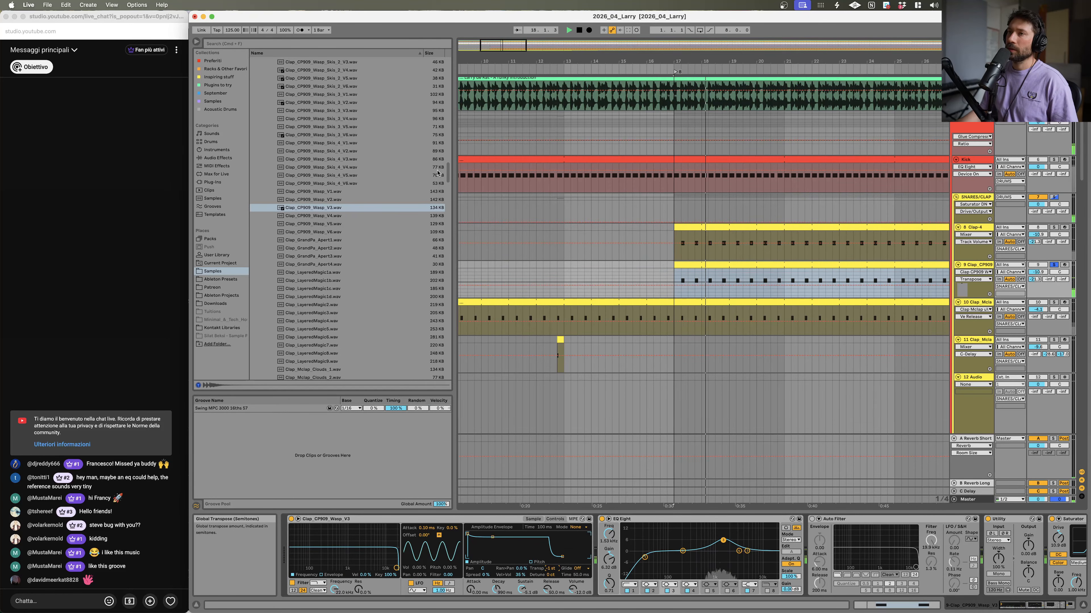
Step: Preview the Clap_CP909_Wasp Skin sample variations in the browser
left_click(325, 151)
left_click(330, 184)
left_click(331, 200)
left_click(332, 208)
left_click(333, 200)
left_click(333, 191)
left_click(334, 174)
left_click(337, 135)
left_click(340, 102)
left_click(336, 136)
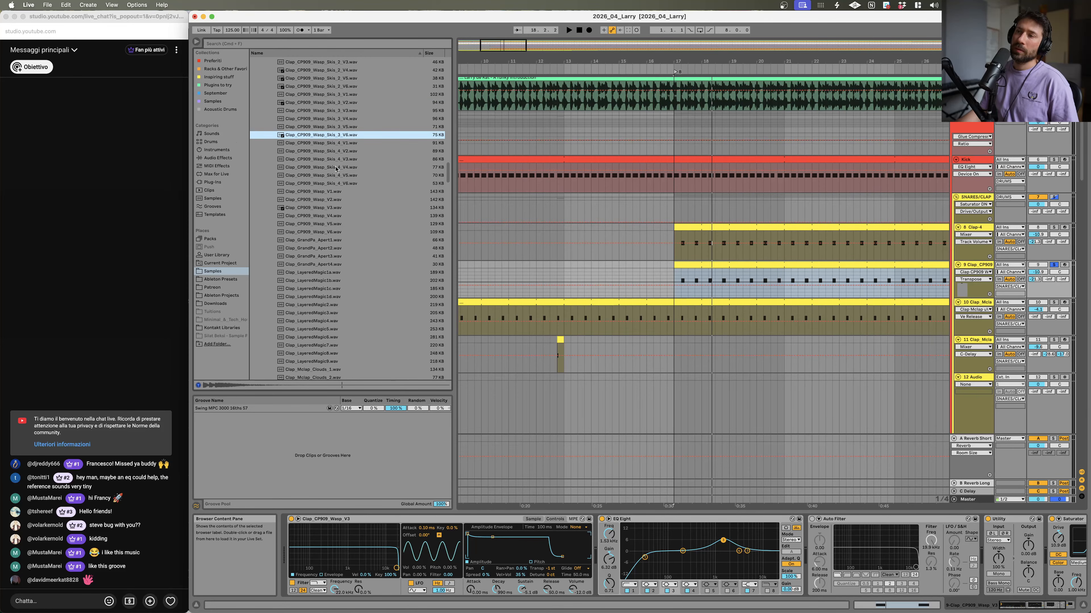
left_click(336, 168)
left_click(339, 127)
left_click(339, 102)
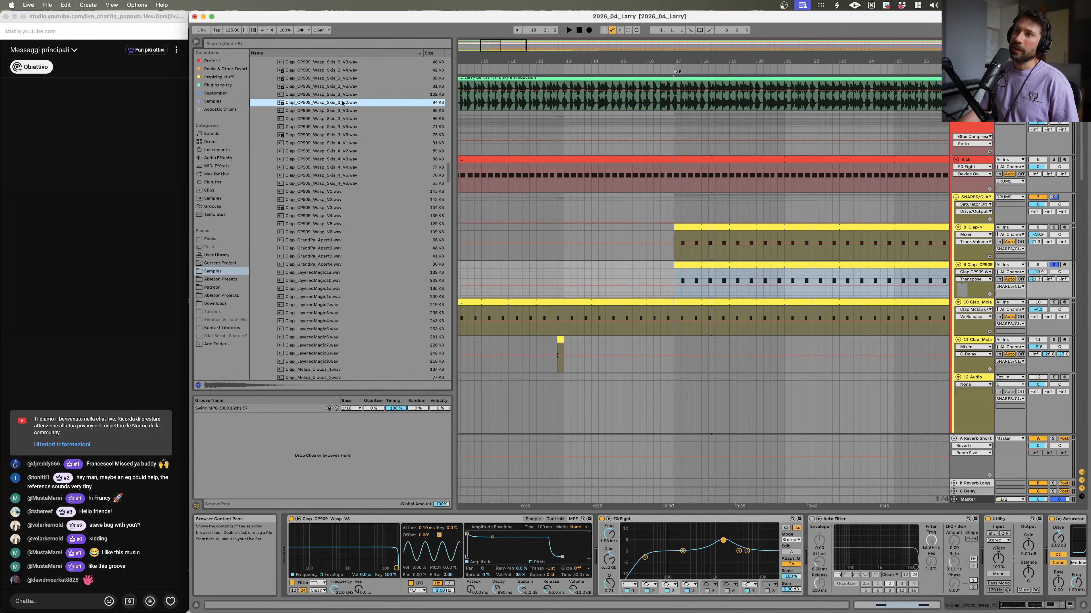
left_click(339, 111)
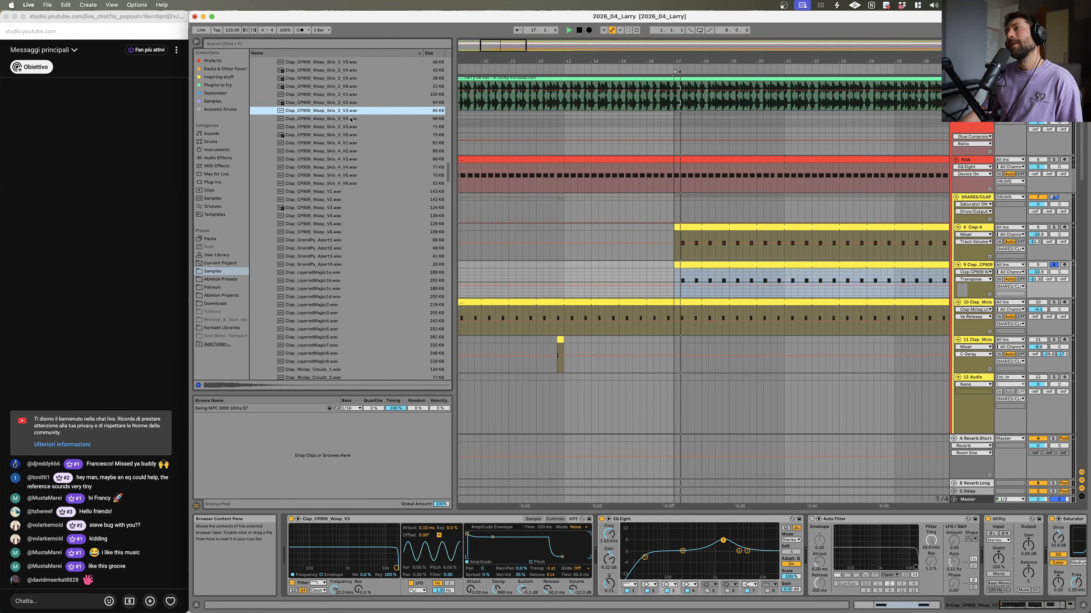
Step: Adjust the reverb send level on the CP909 clap track
left_click(1039, 228)
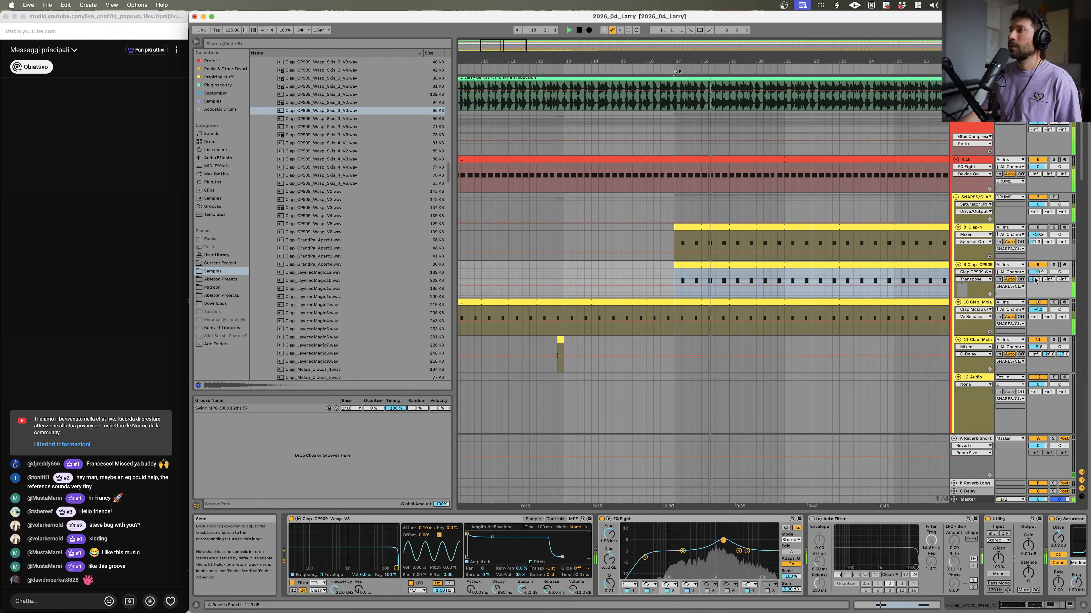
left_click_drag(1038, 271, 1037, 265)
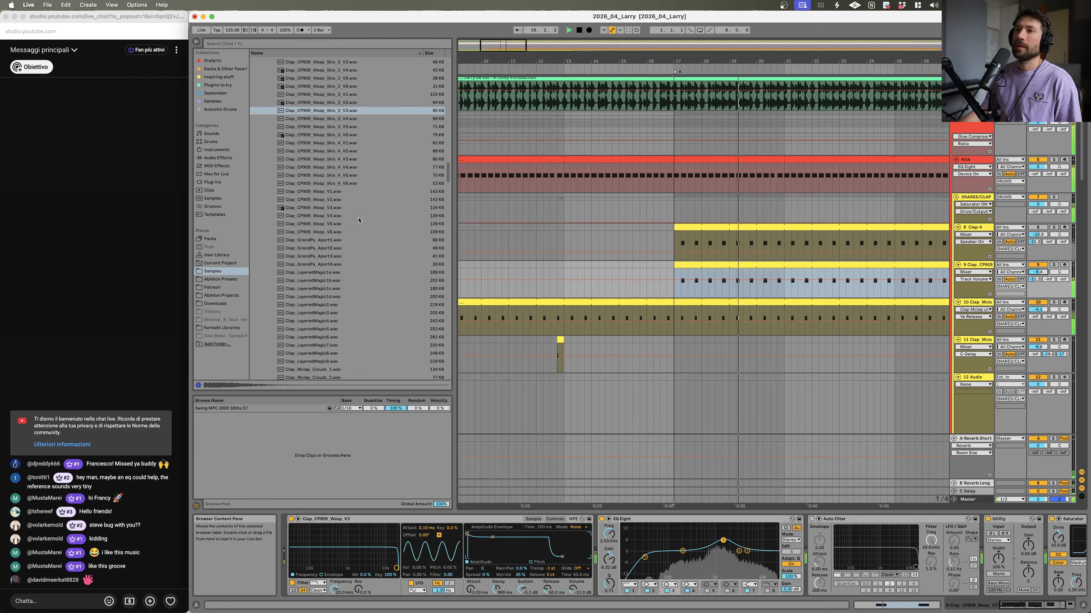
Step: Preview more clap samples, scrolling from the LayeredMagic files up through the CP909 Clouds variations
left_click(337, 232)
left_click(337, 256)
left_click(334, 277)
left_click(338, 329)
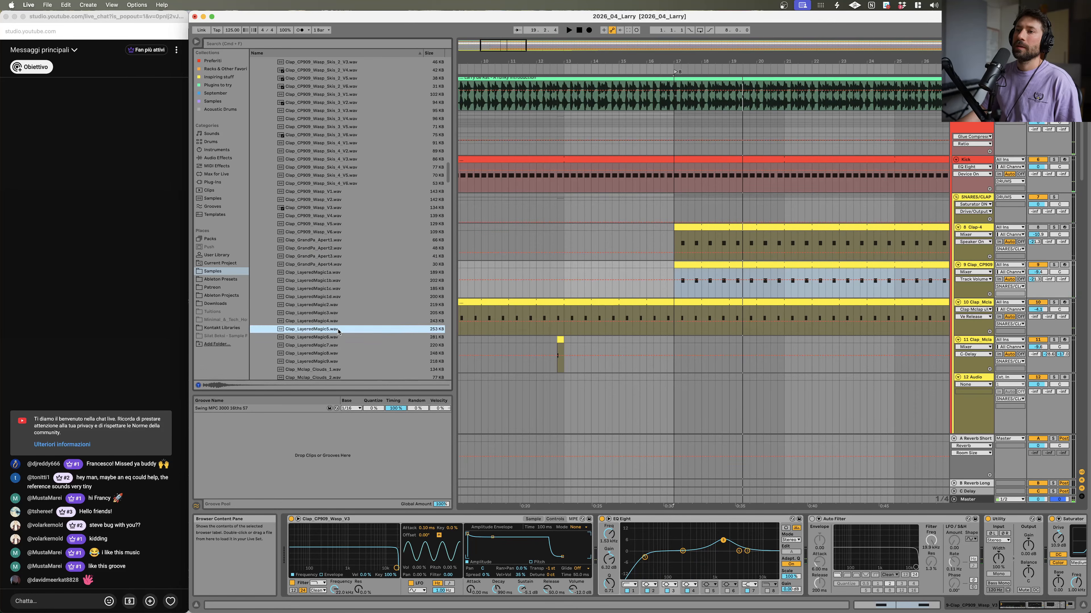
scroll(335, 322, "up", 3)
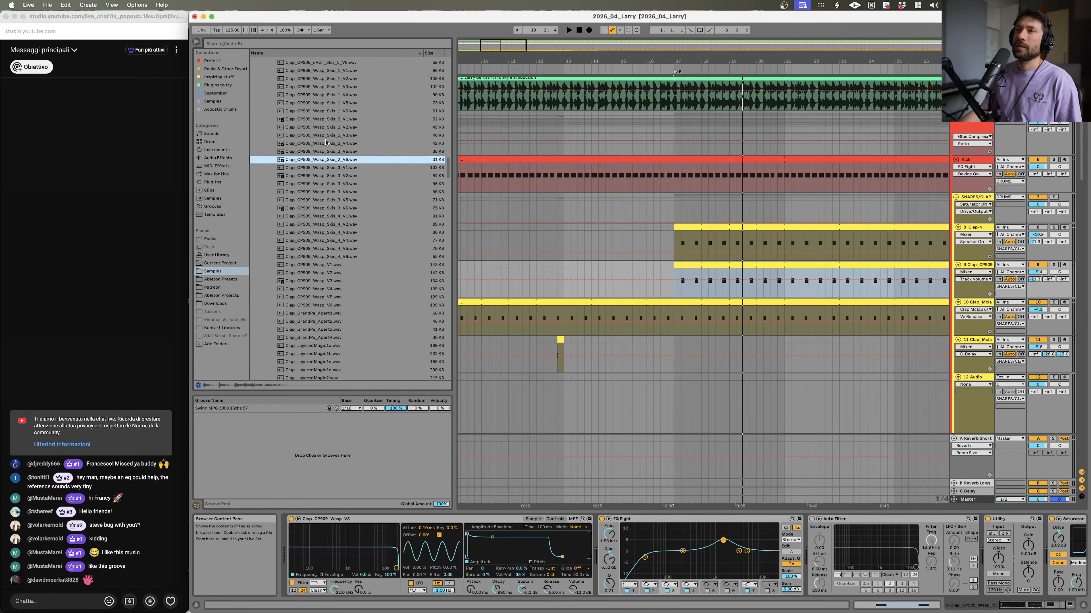
left_click(326, 144)
left_click(333, 232)
scroll(335, 215, "up", 10)
left_click(336, 161)
left_click(335, 137)
left_click(335, 96)
scroll(335, 94, "up", 1)
left_click(334, 86)
scroll(334, 94, "up", 9)
scroll(318, 185, "down", 1)
left_click(337, 190)
left_click(339, 232)
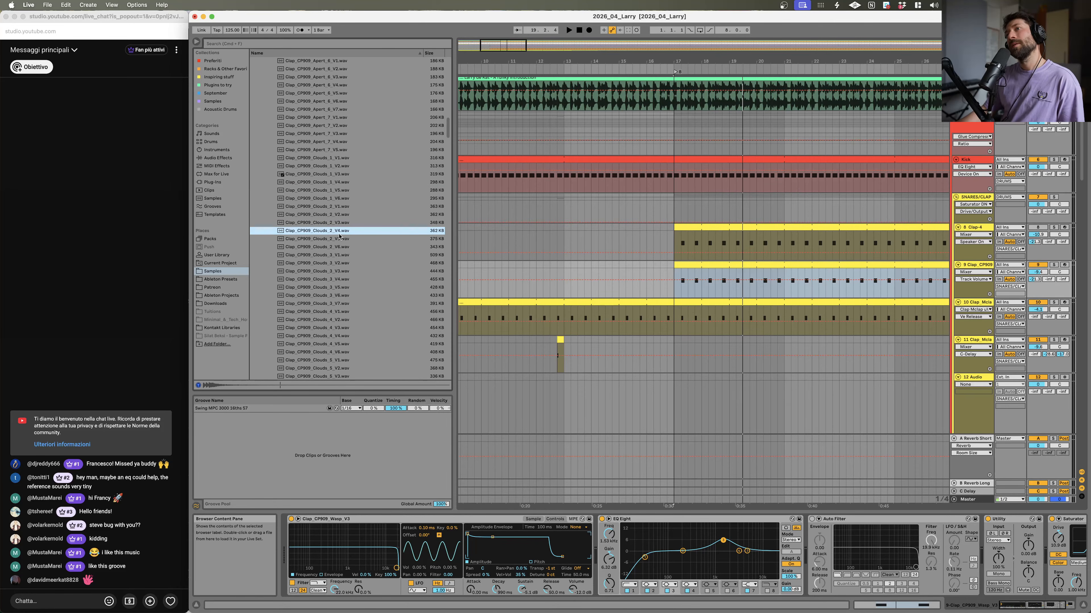
left_click(332, 240)
left_click(337, 182)
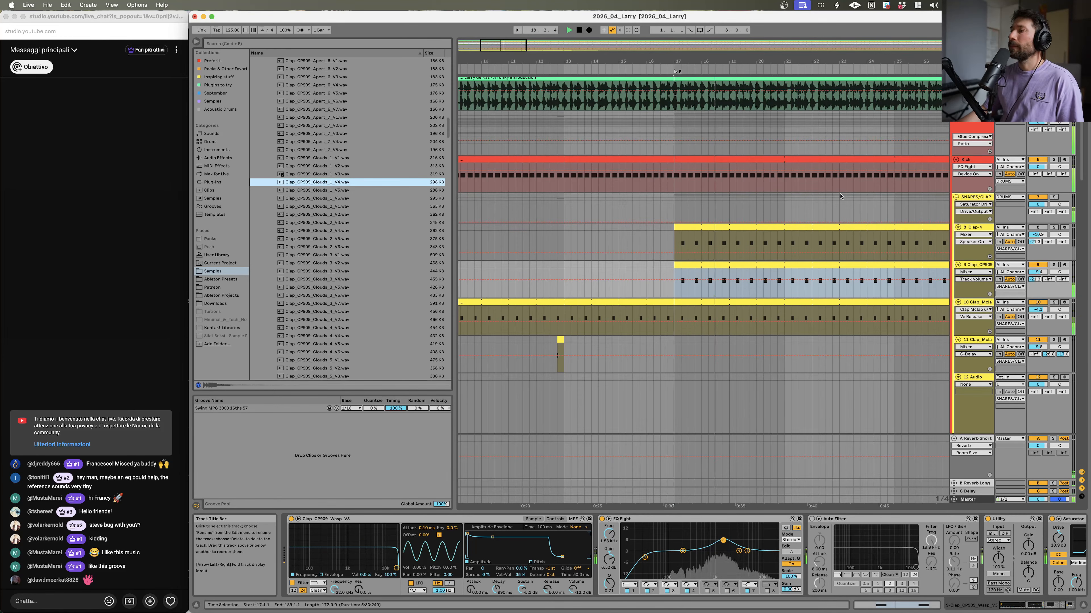
Step: Preview the Clap_CP909_Apert sample variations while the arrangement plays
left_click(342, 84)
scroll(342, 96, "up", 1)
scroll(342, 95, "up", 1)
left_click(343, 93)
key("space")
left_click(335, 125)
left_click(330, 141)
left_click(329, 157)
left_click(329, 132)
left_click(328, 109)
left_click(328, 85)
scroll(328, 88, "up", 2)
left_click(332, 85)
left_click(337, 76)
scroll(337, 77, "up", 5)
left_click(336, 92)
left_click(333, 125)
left_click(330, 149)
left_click(328, 166)
left_click(324, 175)
left_click(323, 182)
left_click(323, 173)
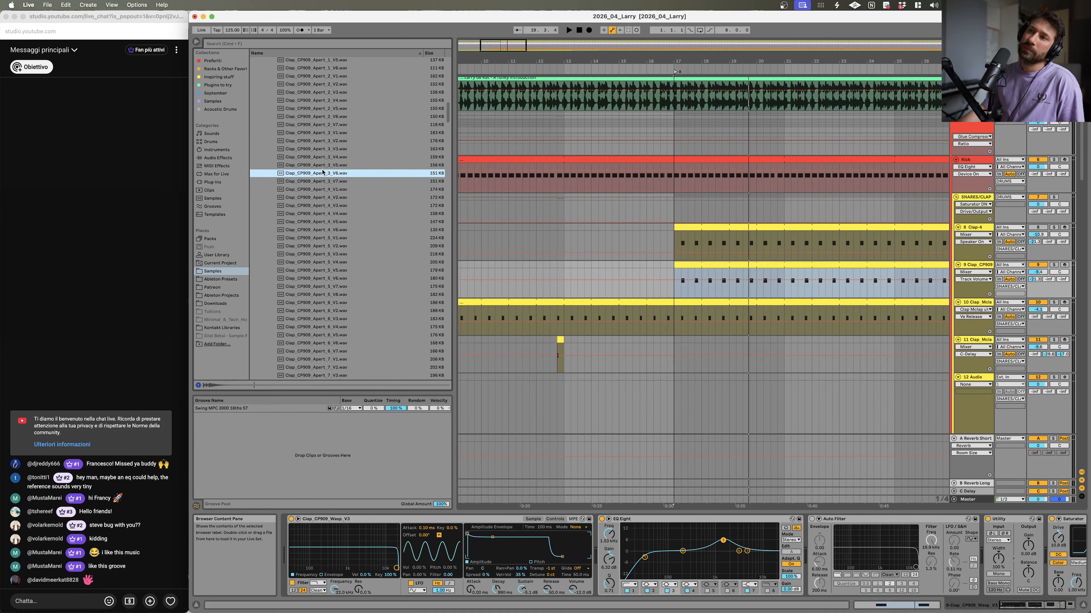
key("space")
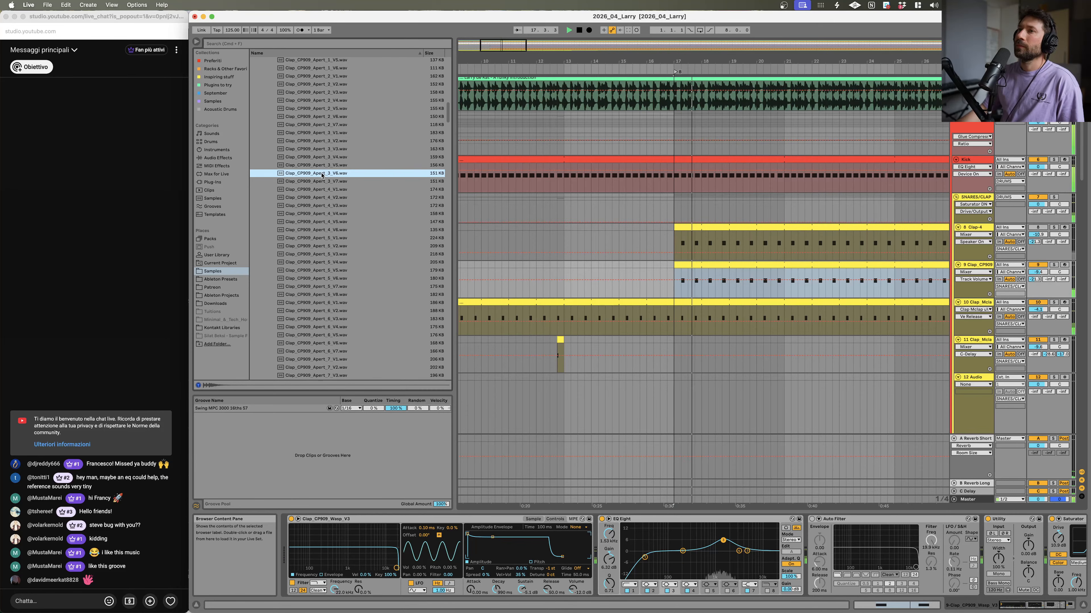
Step: Open the sampler's sample view and load Clap_CP909_Apert_3_V6 into the CP909 clap track's sampler
left_click(485, 519)
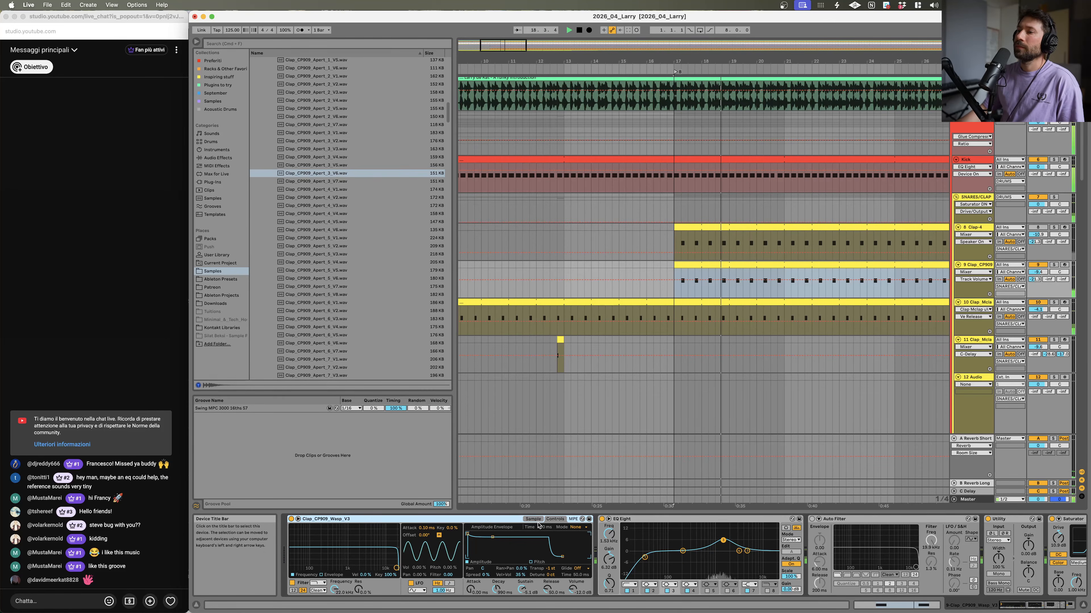
left_click(533, 519)
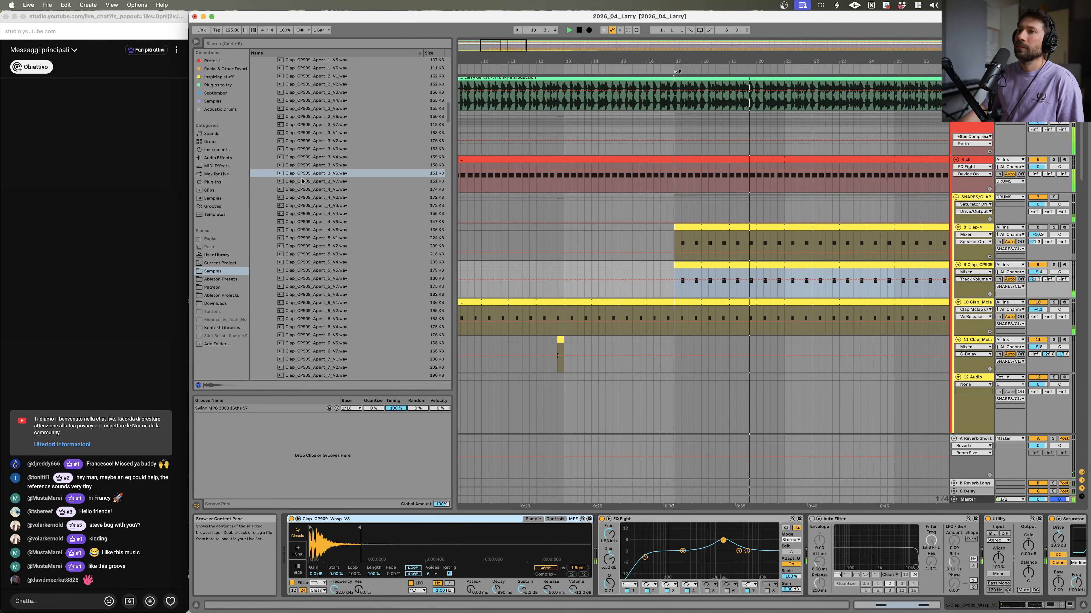
left_click_drag(339, 173, 382, 533)
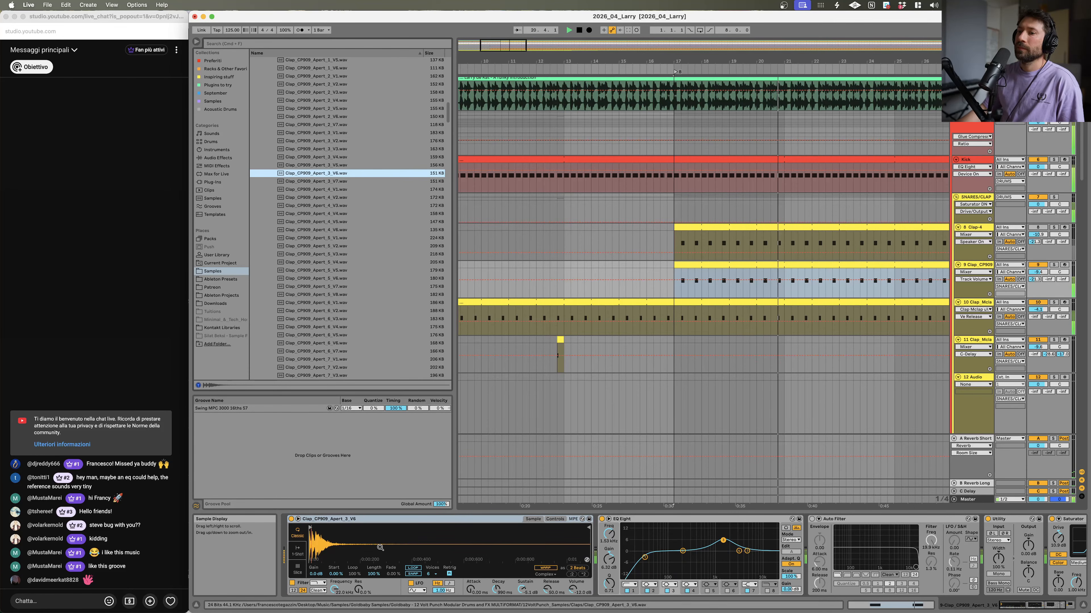
Step: Replace the sampler's sample with Clap_CP909_Apert_2_V5
scroll(337, 137, "up", 3)
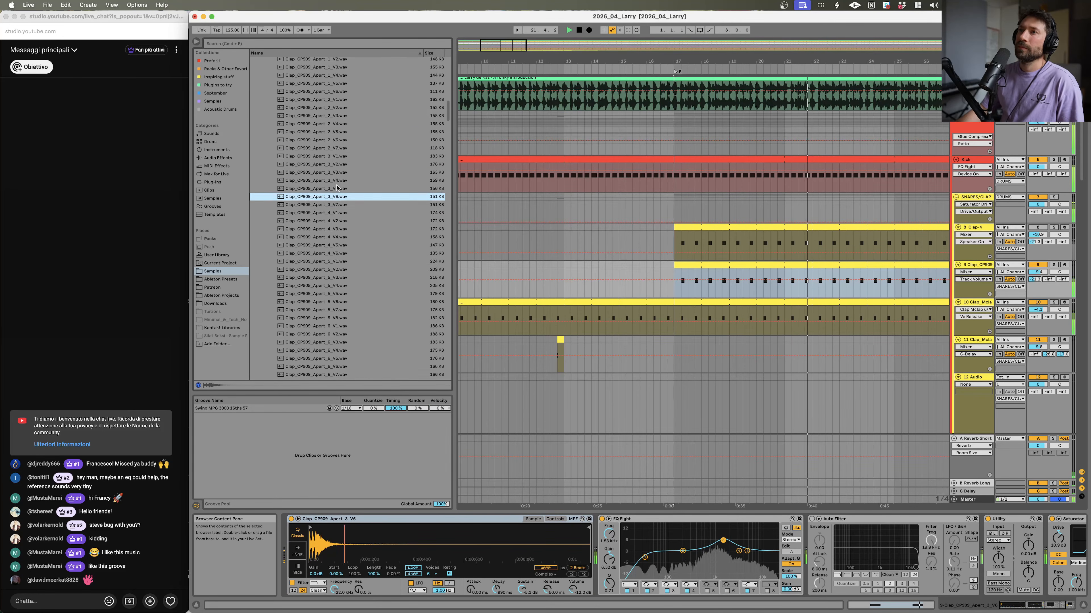
left_click(337, 132)
left_click_drag(325, 131, 429, 533)
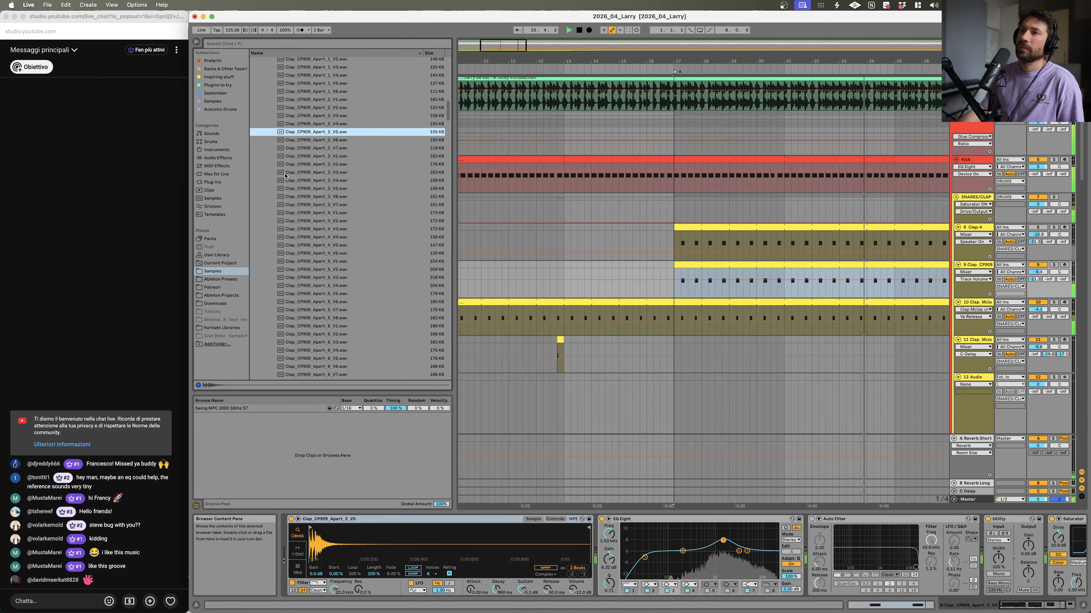
Step: Try Clap_KlayerModular7 in the sampler and undo the replacement
scroll(320, 172, "up", 8)
key("space")
left_click(317, 159)
left_click(313, 118)
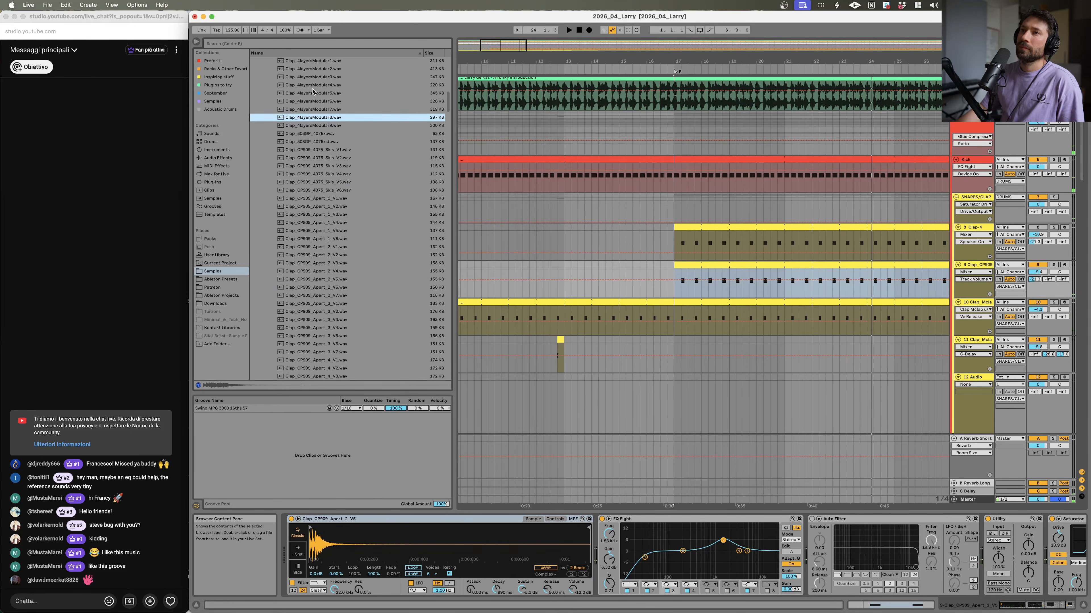
key("Up")
key("Up")
left_click(314, 110)
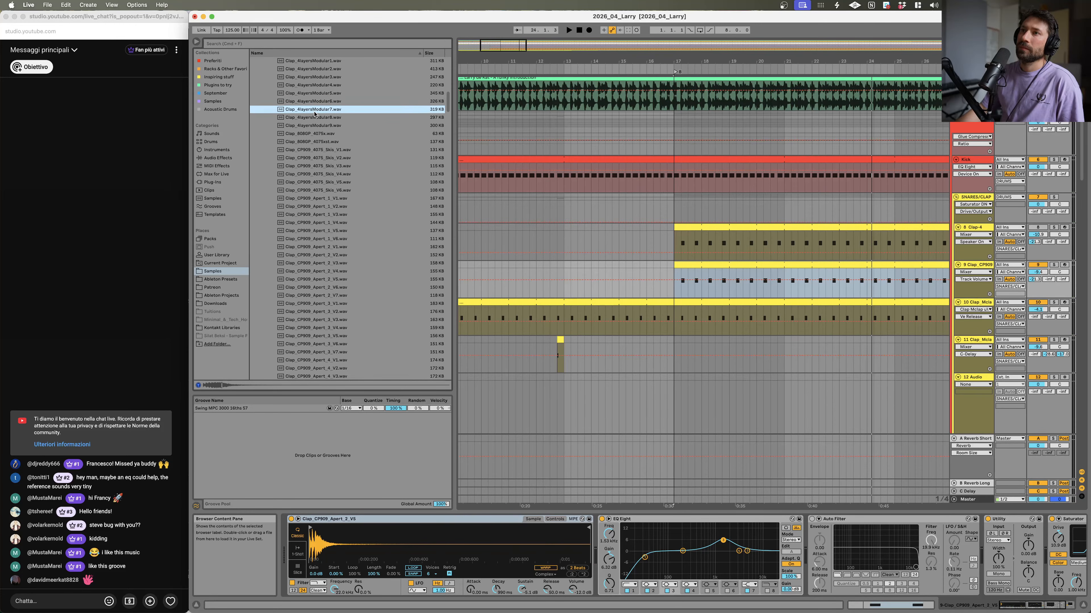
left_click_drag(432, 527, 379, 550)
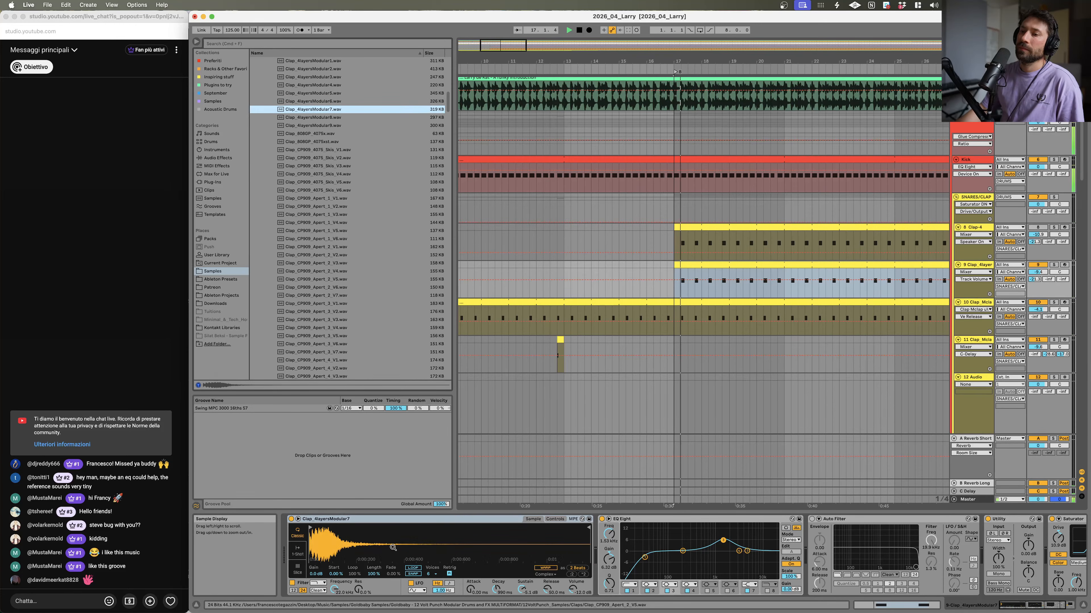
key("super+z")
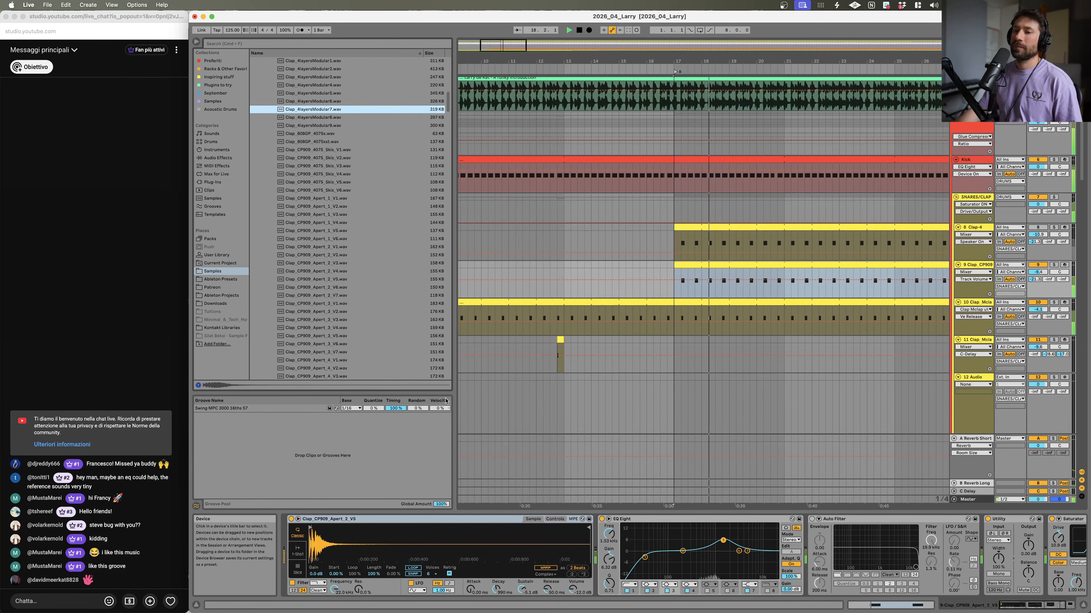
Step: Toggle the CP909 clap track's activator, solo the Mcla clap track and select its clip
scroll(360, 281, "up", 3)
left_click(315, 149)
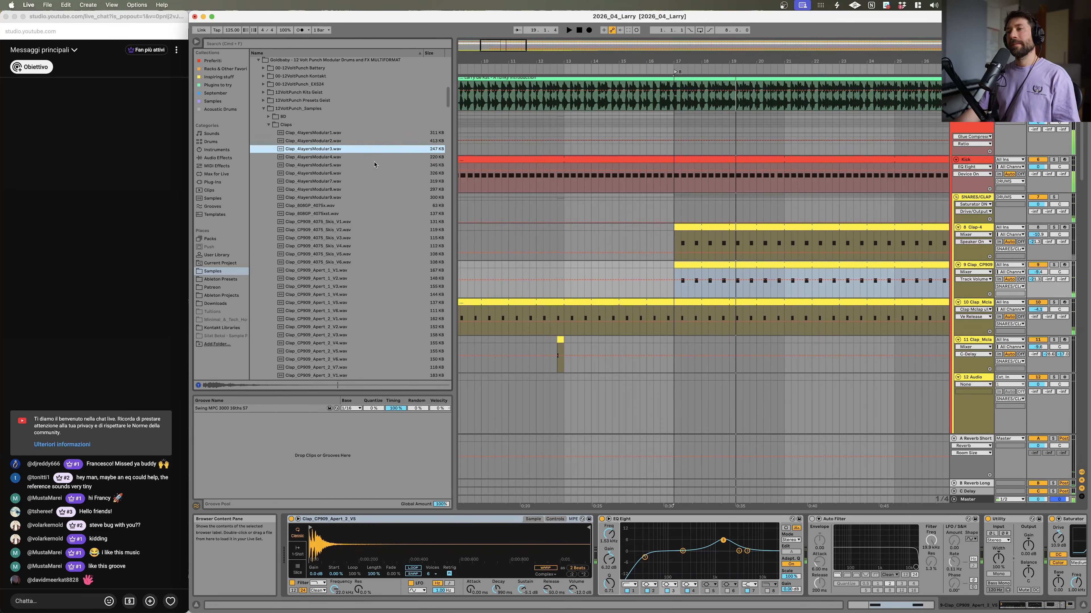
left_click_drag(915, 61, 614, 27)
key("space")
scroll(675, 350, "up", 5)
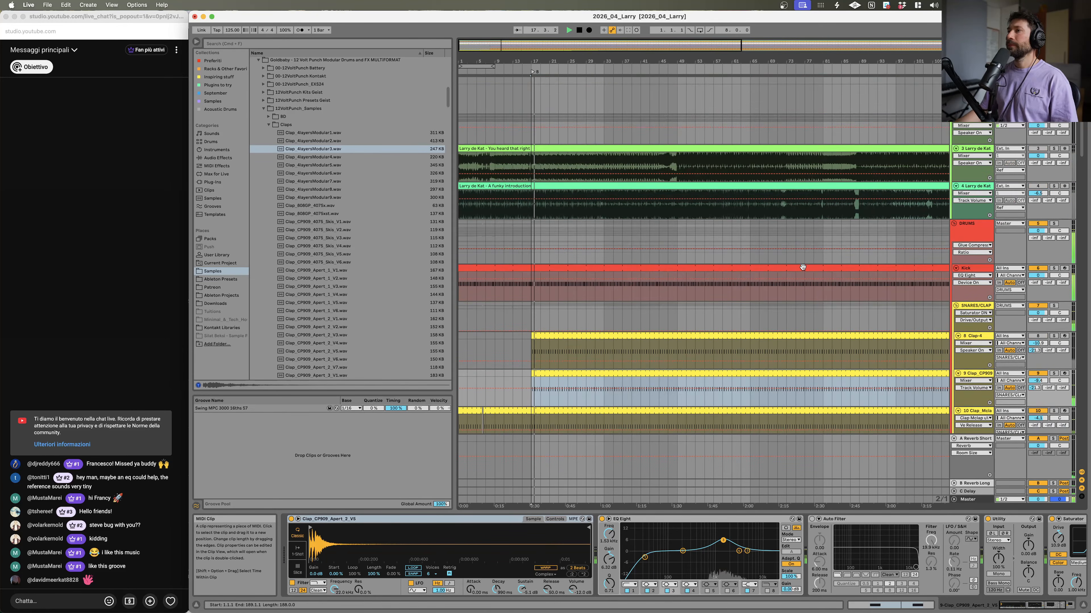
left_click(1037, 368)
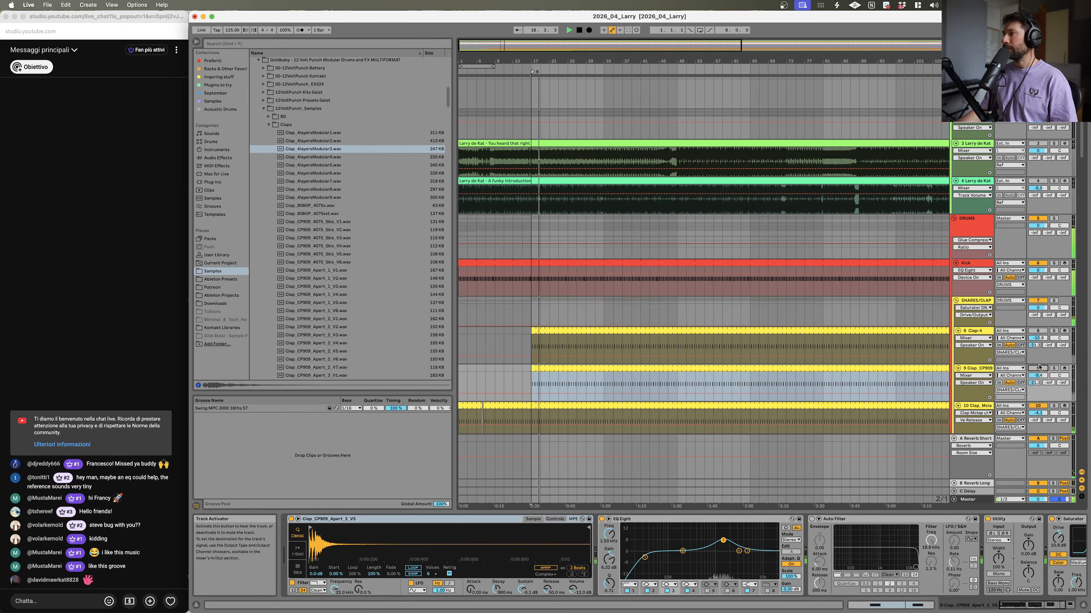
left_click(1054, 405)
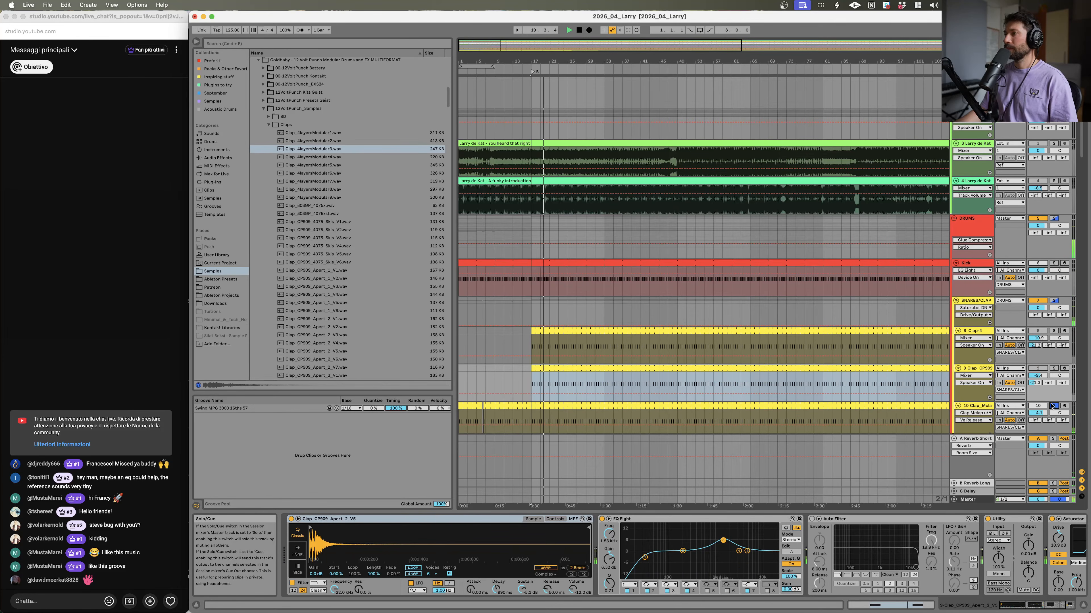
left_click(469, 407)
Step: Preview the Clap_CP909_uVCF Skin samples for the Mcla clap track while playback runs
scroll(307, 253, "down", 6)
scroll(307, 253, "down", 2)
left_click(306, 292)
scroll(306, 290, "down", 6)
key("space")
left_click(307, 287)
scroll(307, 286, "down", 4)
left_click(310, 282)
scroll(310, 283, "down", 7)
left_click(310, 282)
left_click(356, 104)
left_click(349, 168)
left_click(341, 226)
left_click(339, 273)
left_click(337, 305)
scroll(335, 301, "down", 6)
left_click(334, 294)
scroll(334, 290, "down", 3)
left_click(334, 264)
left_click(342, 190)
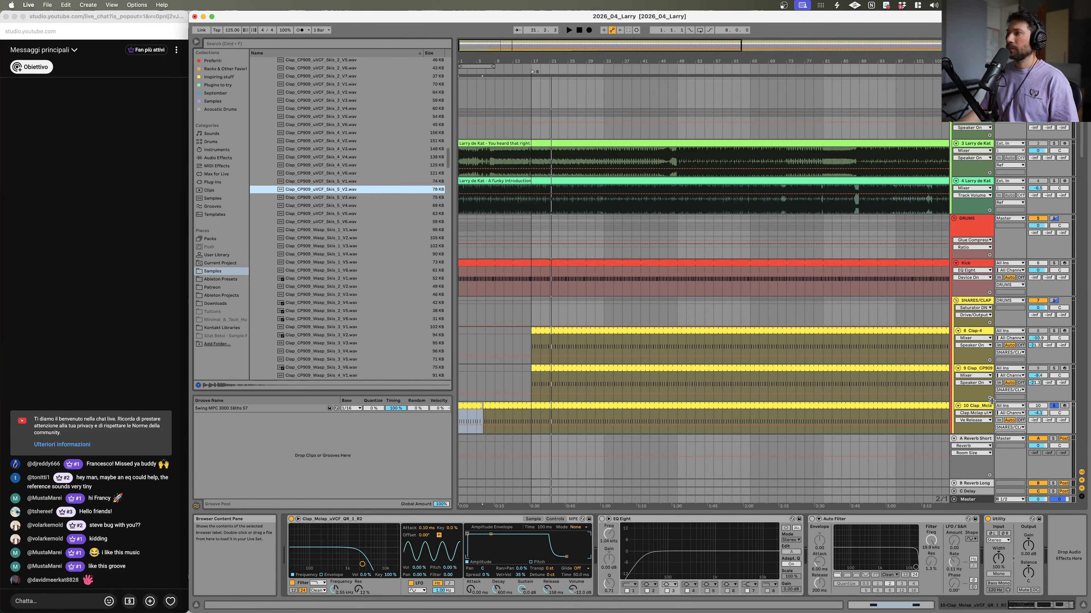
scroll(644, 258, "down", 5)
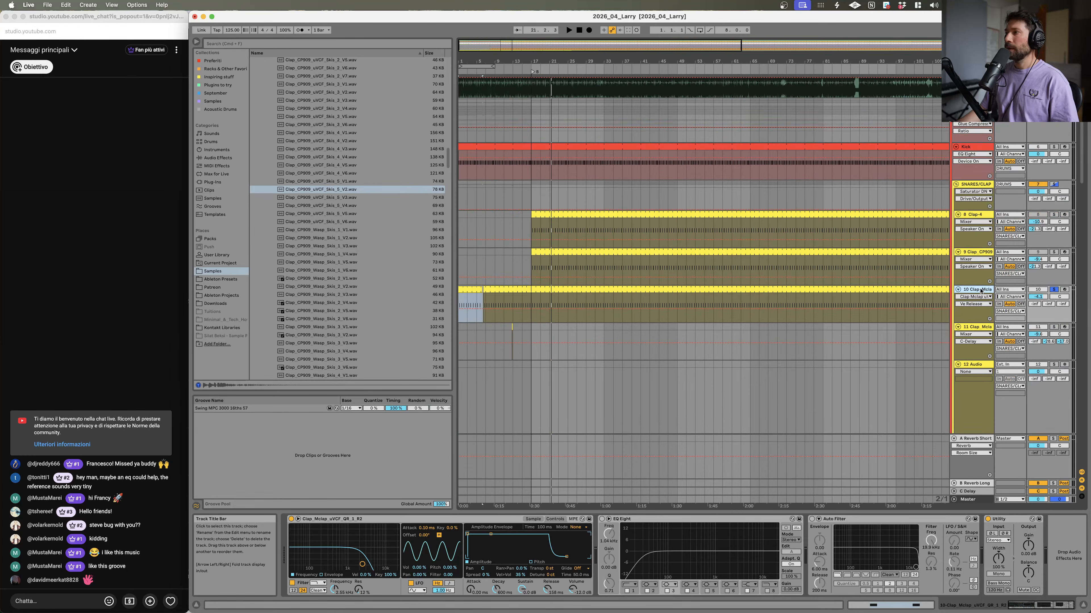
Step: Load Clap_CP909_uVCF_Skin_3_V2 into the Mcla clap track's sampler and adjust its filter control
left_click(532, 519)
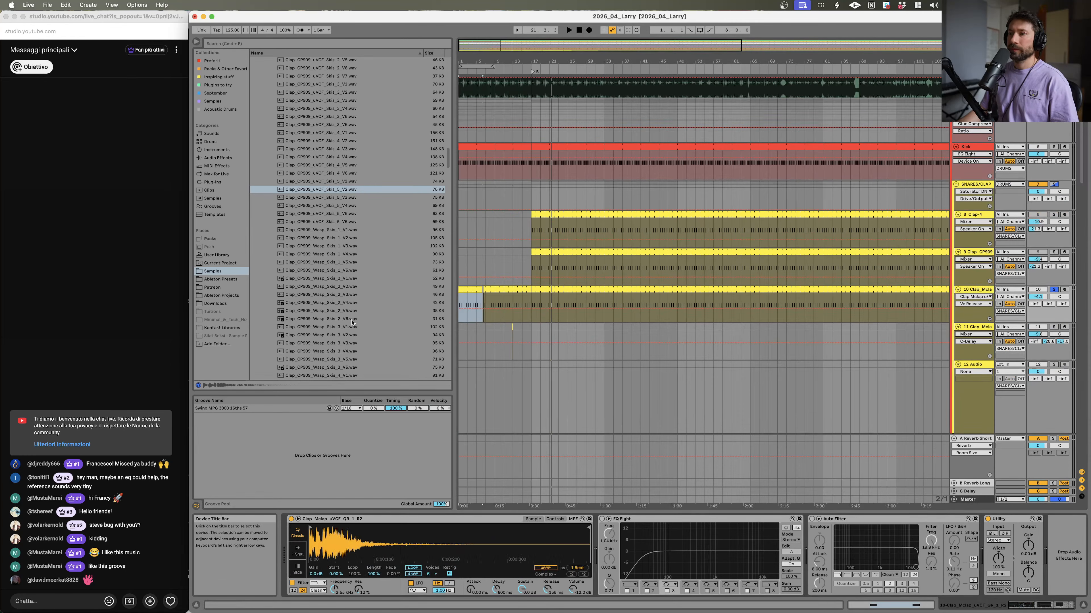
left_click_drag(282, 187, 409, 520)
key("space")
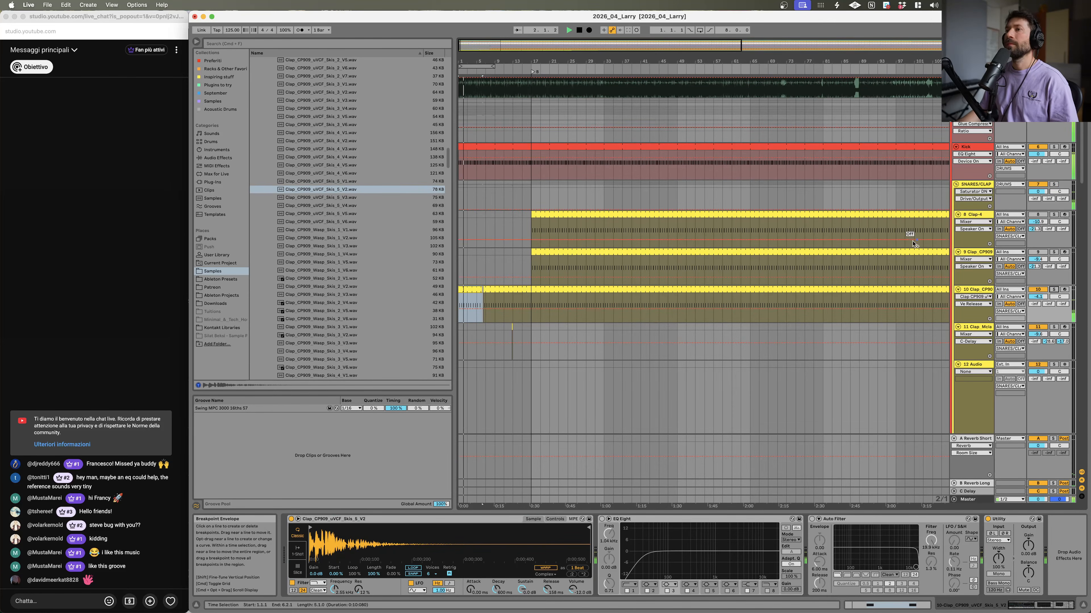
left_click(555, 520)
left_click_drag(362, 563, 397, 567)
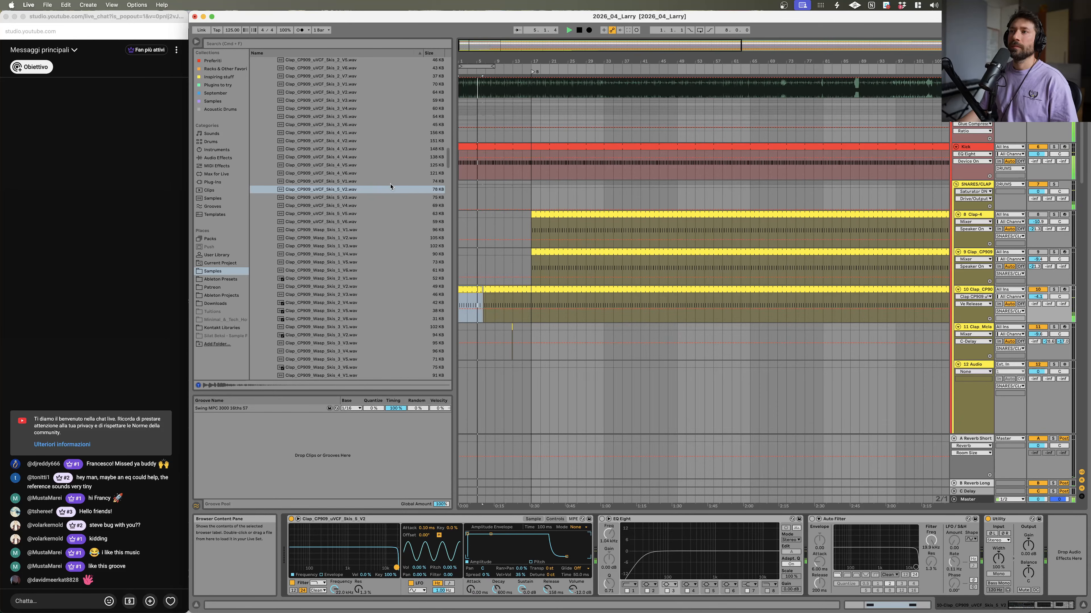
Step: Inspect the CP909 clap clip and the vocal tracks in the arrangement
left_click(520, 278)
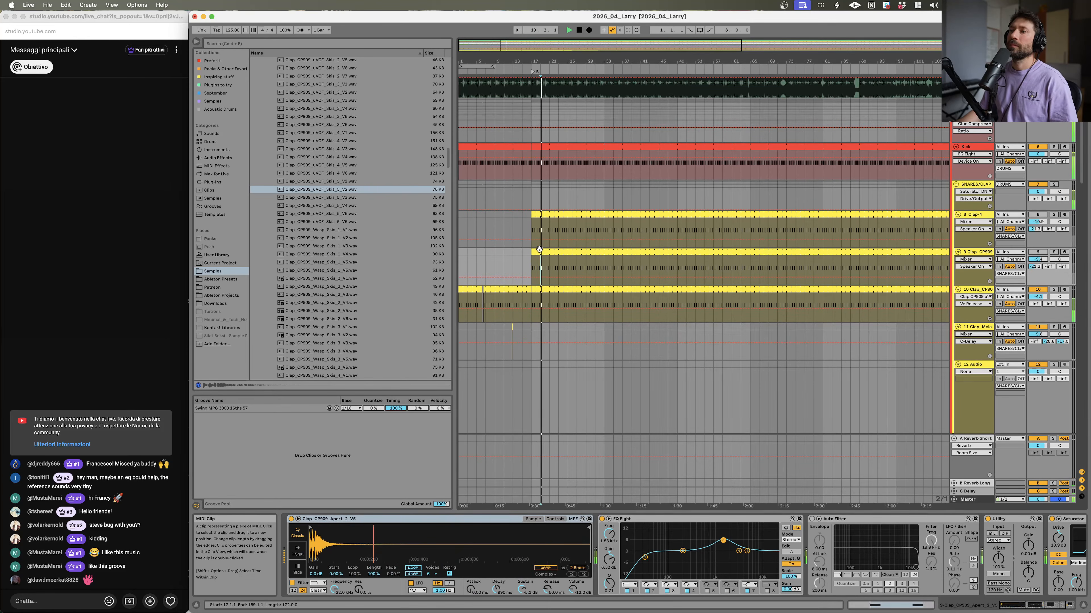
left_click(539, 253)
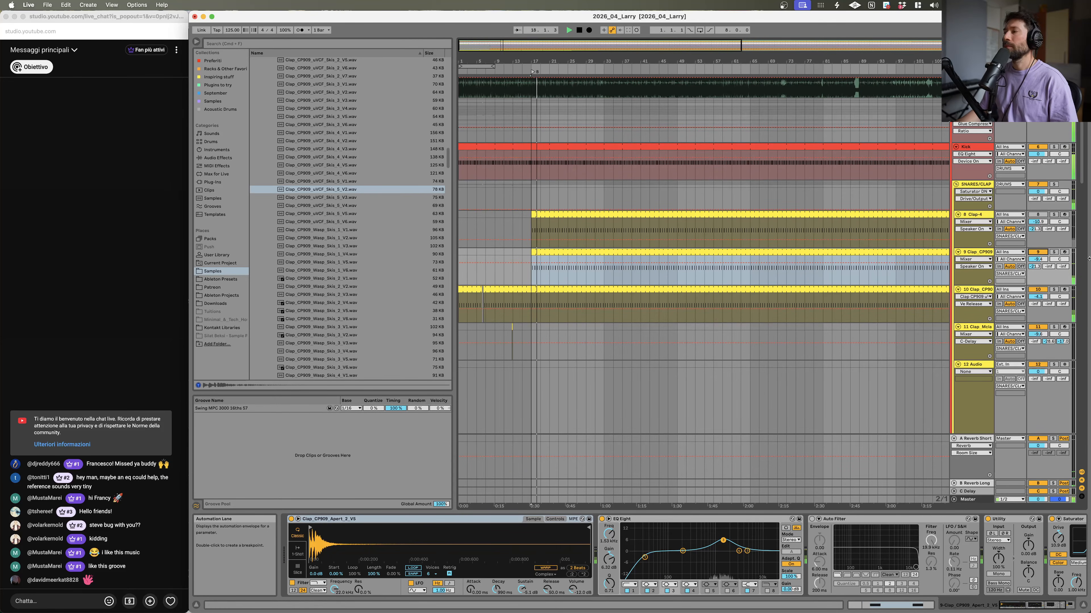
scroll(567, 192, "up", 5)
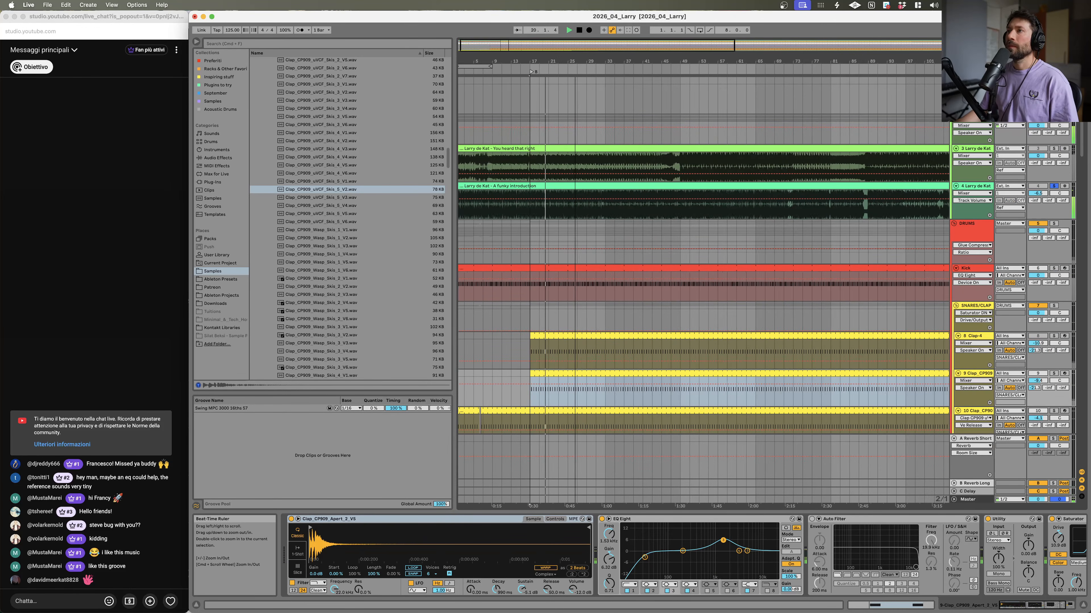
left_click_drag(606, 62, 613, 130)
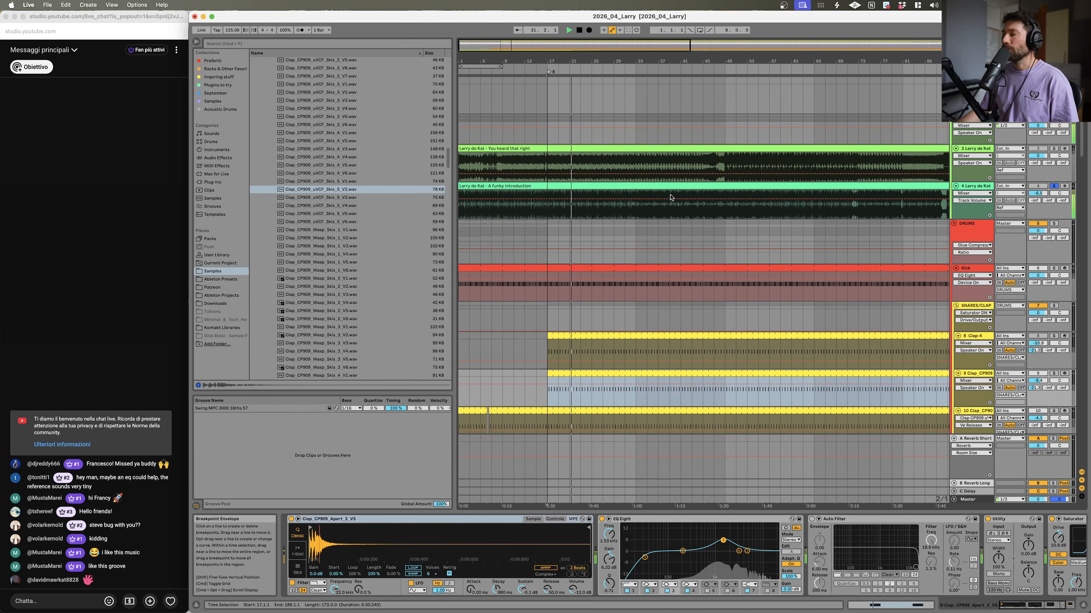
left_click(548, 209)
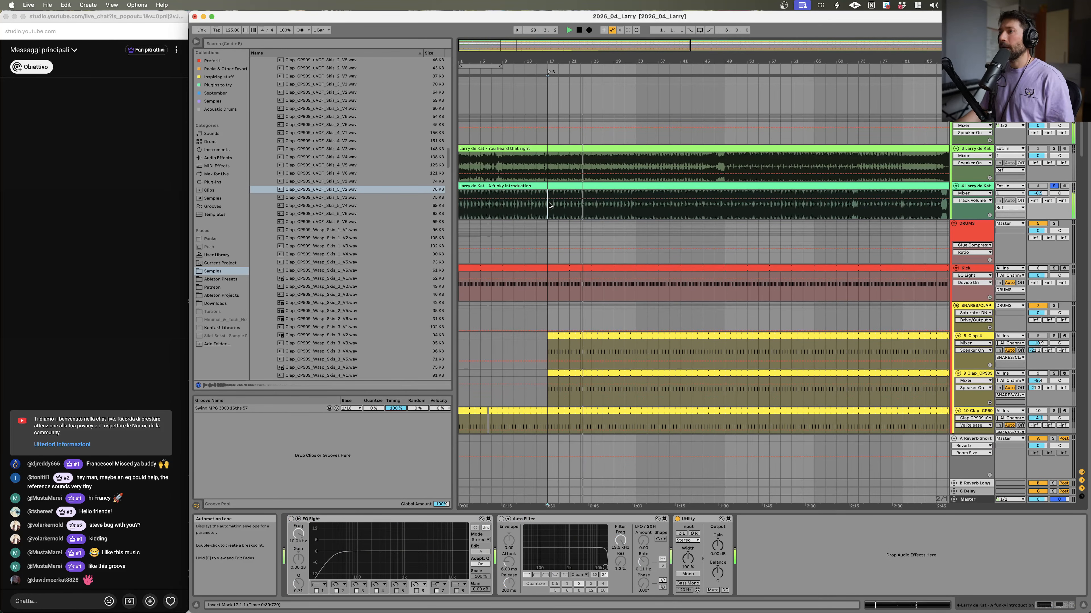
scroll(767, 310, "down", 10)
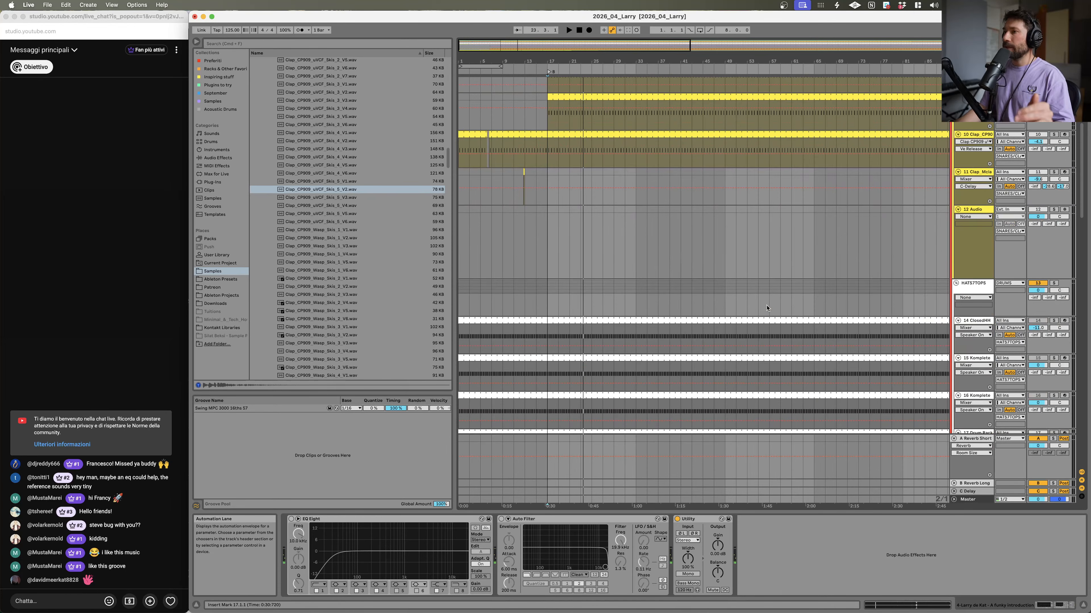
Step: Scroll down to the hat tracks, toggle playback, and open the KickHats2 clip in the note editor
scroll(767, 309, "down", 5)
key("space")
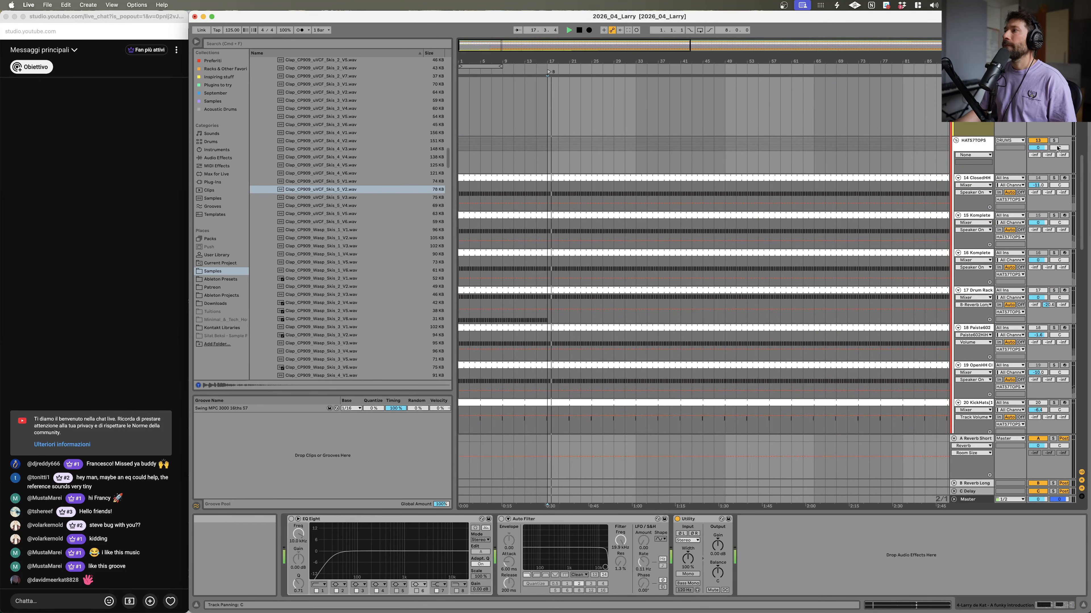
scroll(643, 83, "down", 5)
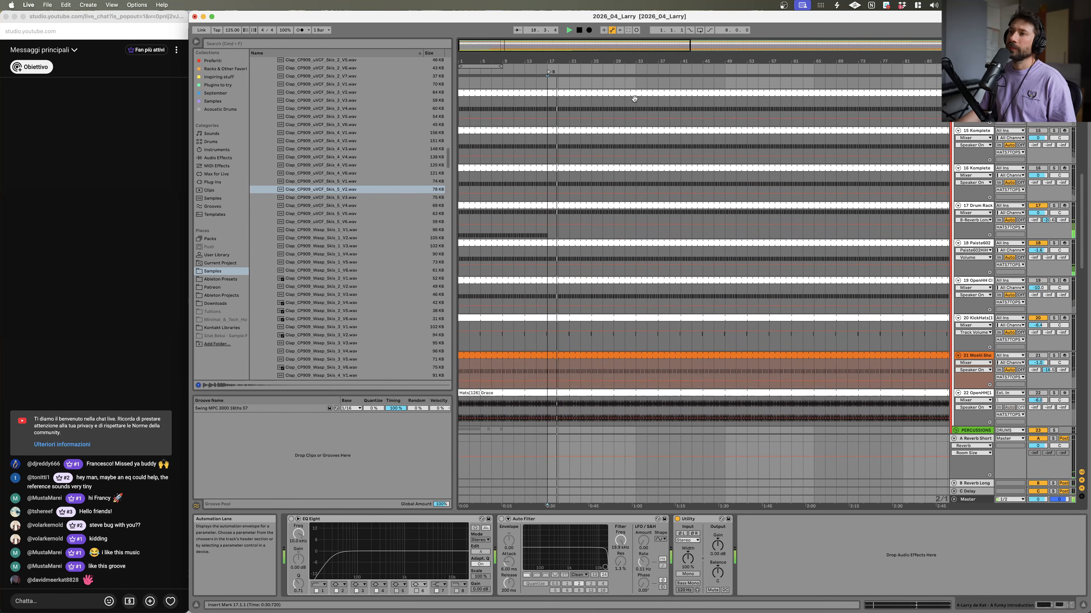
key("space")
double_click(565, 318)
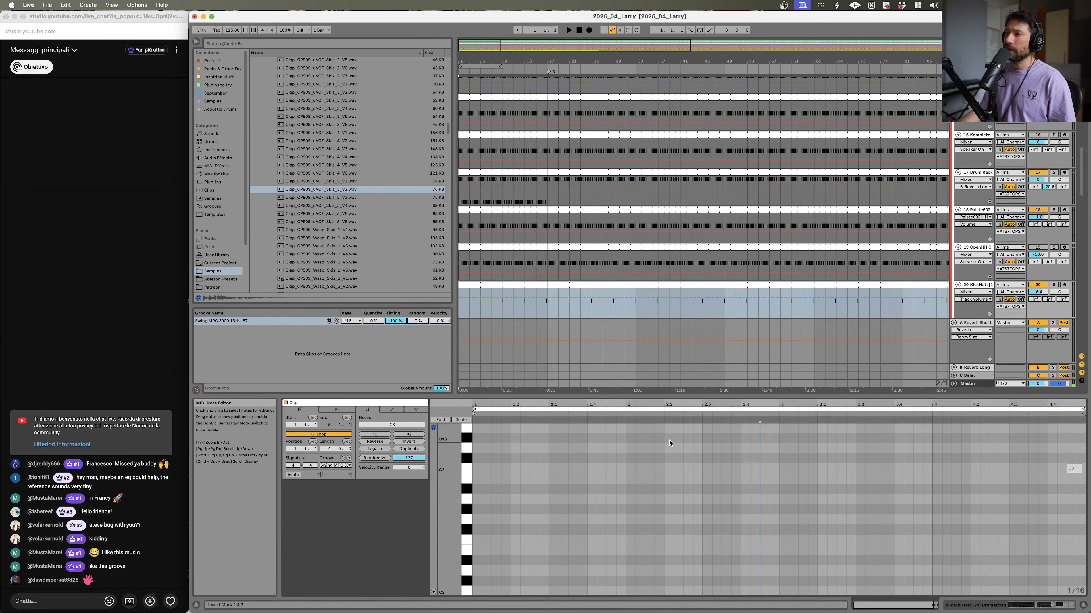
Step: Rearrange the KickHats2 clip's C3 note, duplicating it to about beat 2.4 while keeping the one near the bar's end
left_click_drag(1027, 489, 1089, 473)
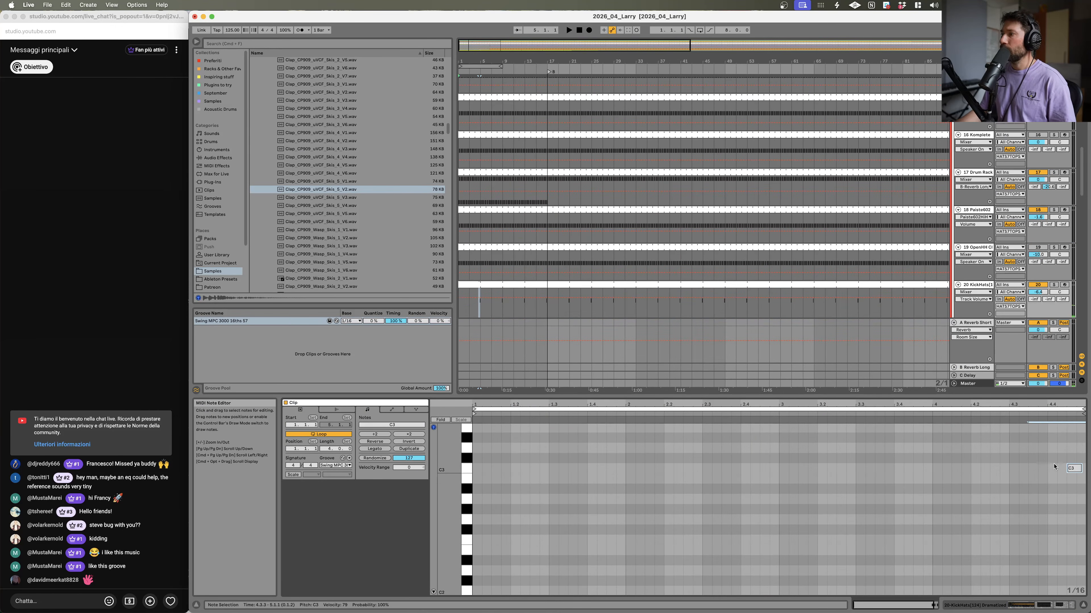
left_click_drag(1064, 467, 709, 480)
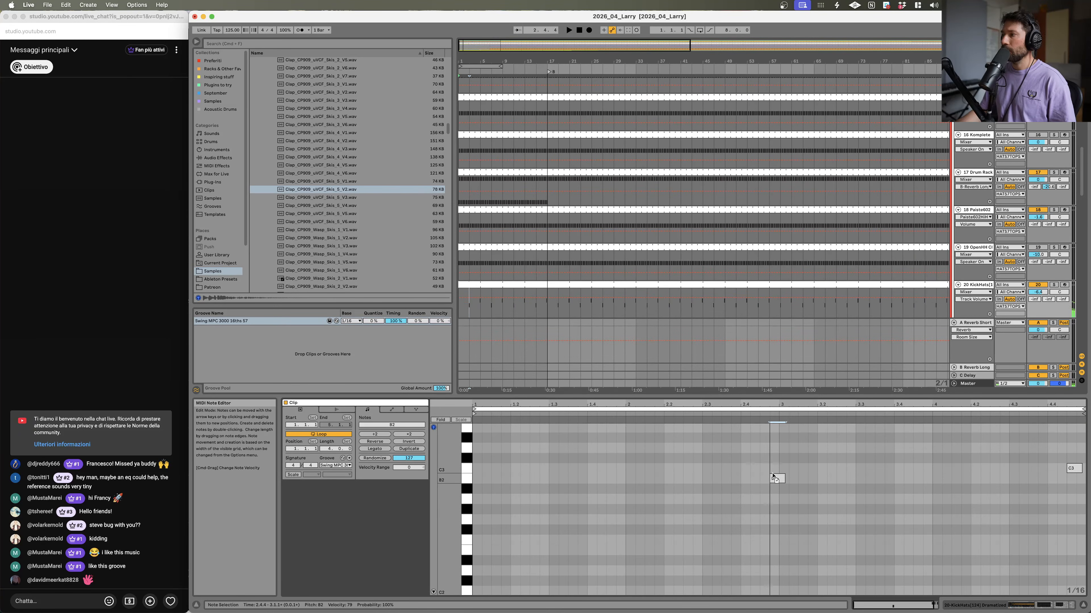
left_click_drag(773, 473, 767, 471)
key("space")
key("Right")
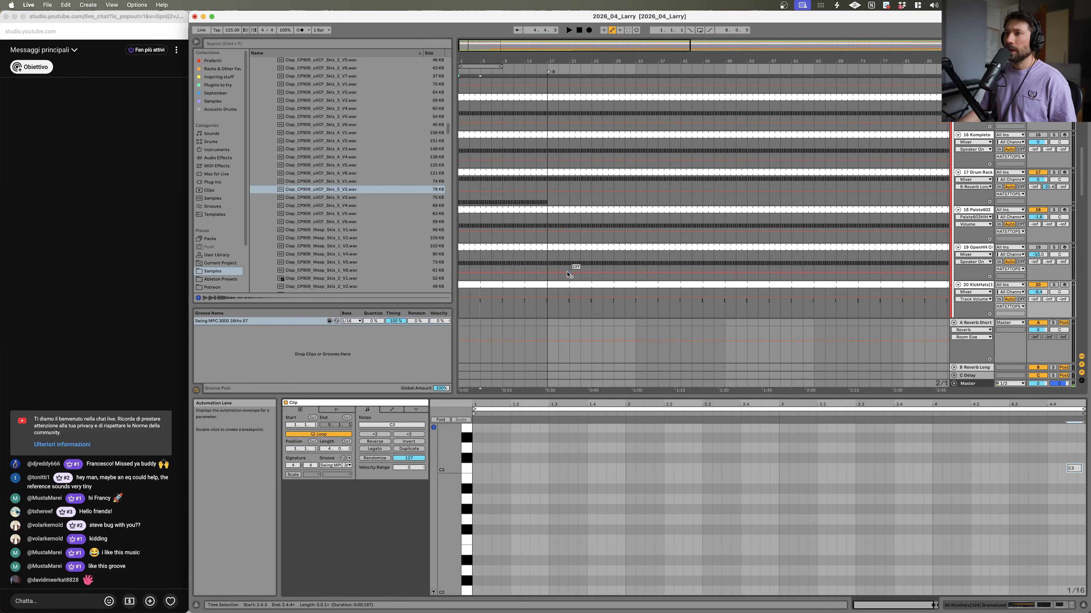
left_click(551, 290)
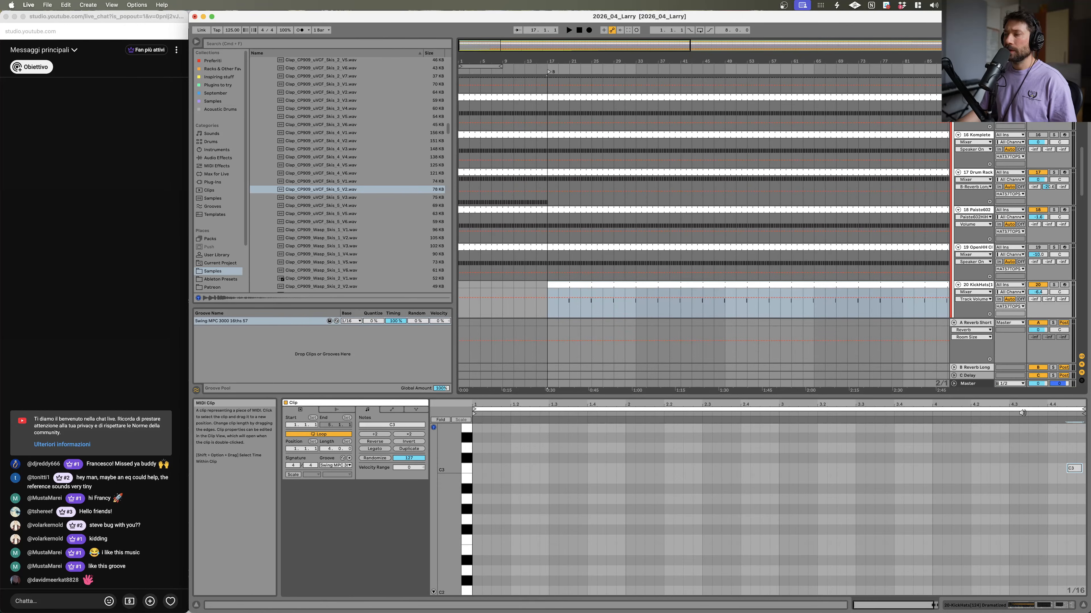
left_click_drag(1075, 469, 760, 469)
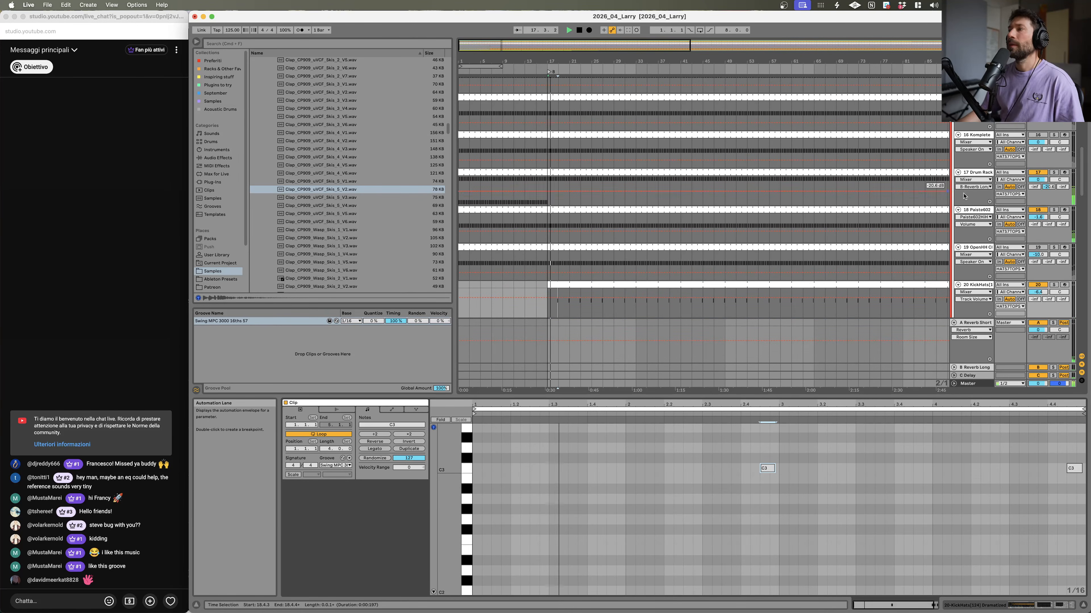
Step: Scroll up to the clap tracks and lower the volumes of the Clap-4 and Clap CP909 tracks
scroll(791, 200, "up", 10)
scroll(791, 201, "up", 8)
scroll(791, 201, "down", 9)
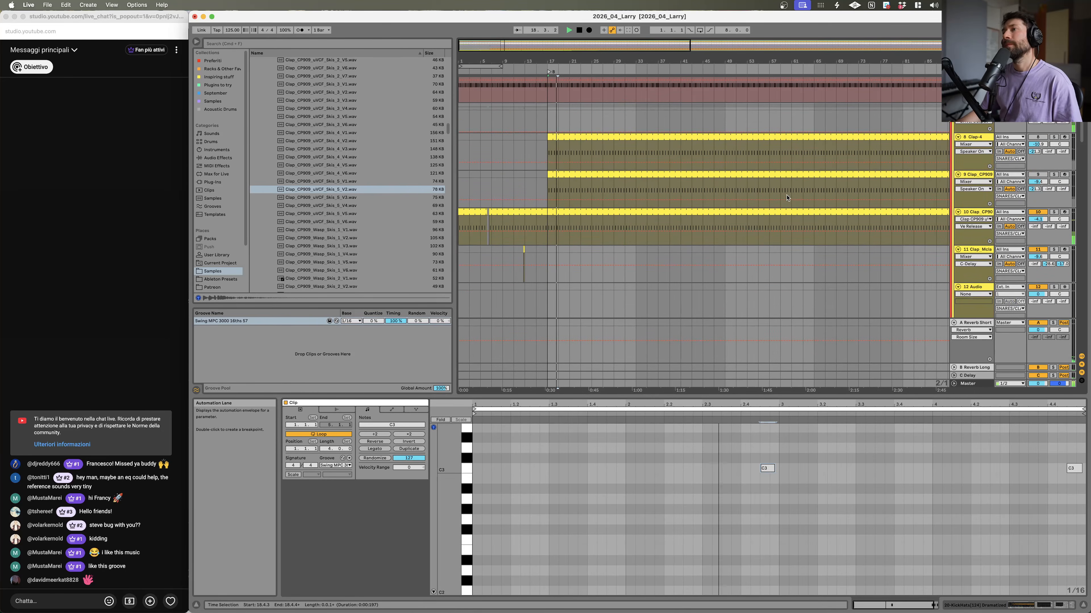
left_click(1040, 175)
left_click_drag(1040, 182, 1039, 190)
left_click(1040, 174)
left_click(1040, 137)
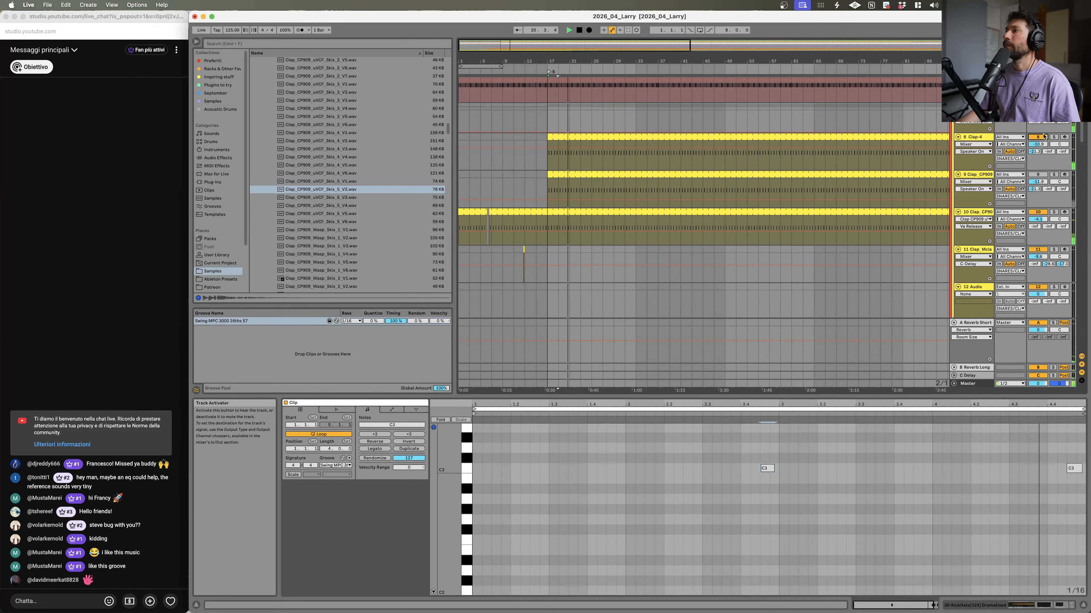
left_click_drag(1041, 149, 1041, 157)
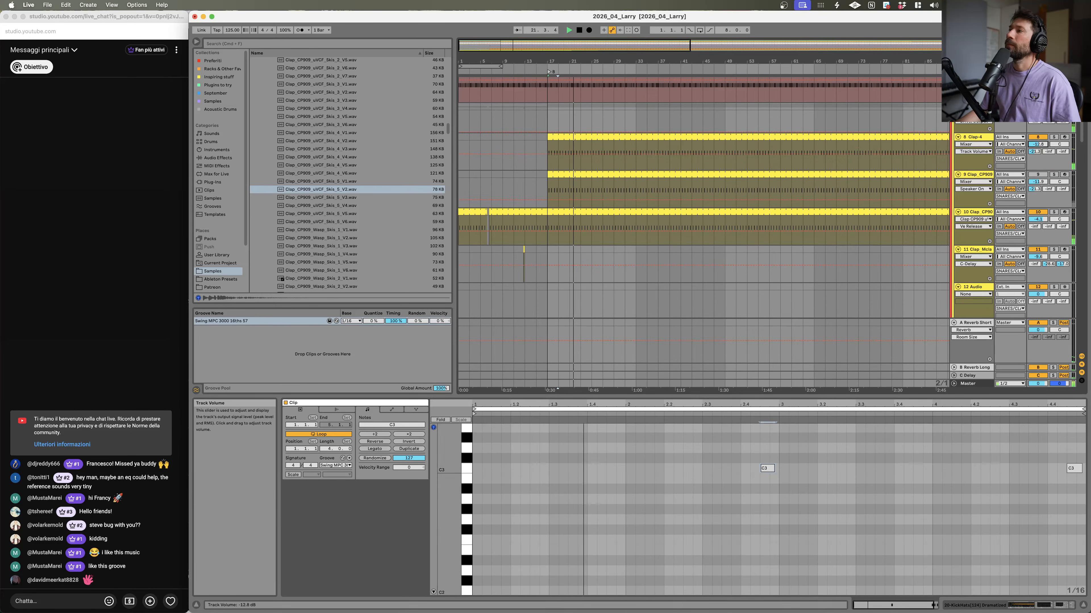
left_click(1046, 176)
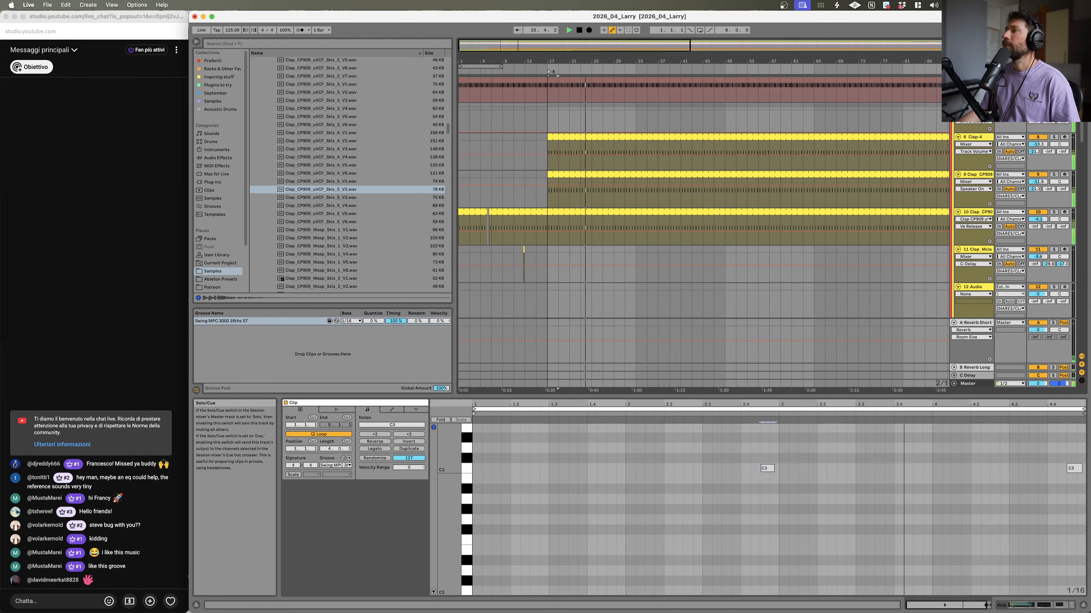
Step: Solo the CP909 clap track, open its devices and adjust its EQ Eight curve
left_click(1053, 212)
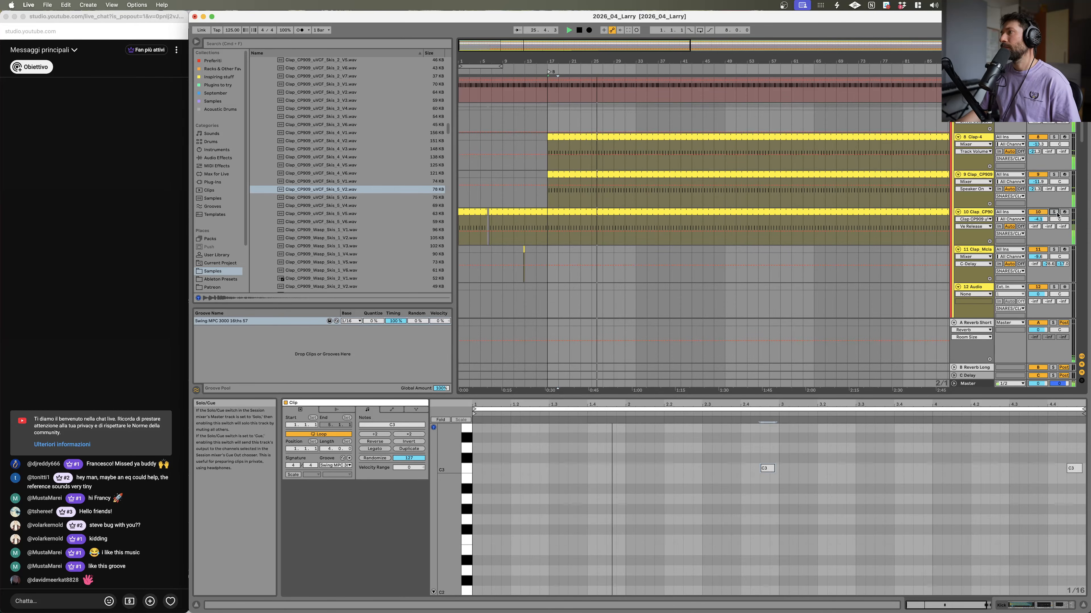
double_click(978, 213)
left_click(601, 519)
left_click_drag(642, 557, 683, 555)
Step: Preview Clap_CP909 uVCF and Weep Skin samples from the browser while the clap track plays
left_click(356, 206)
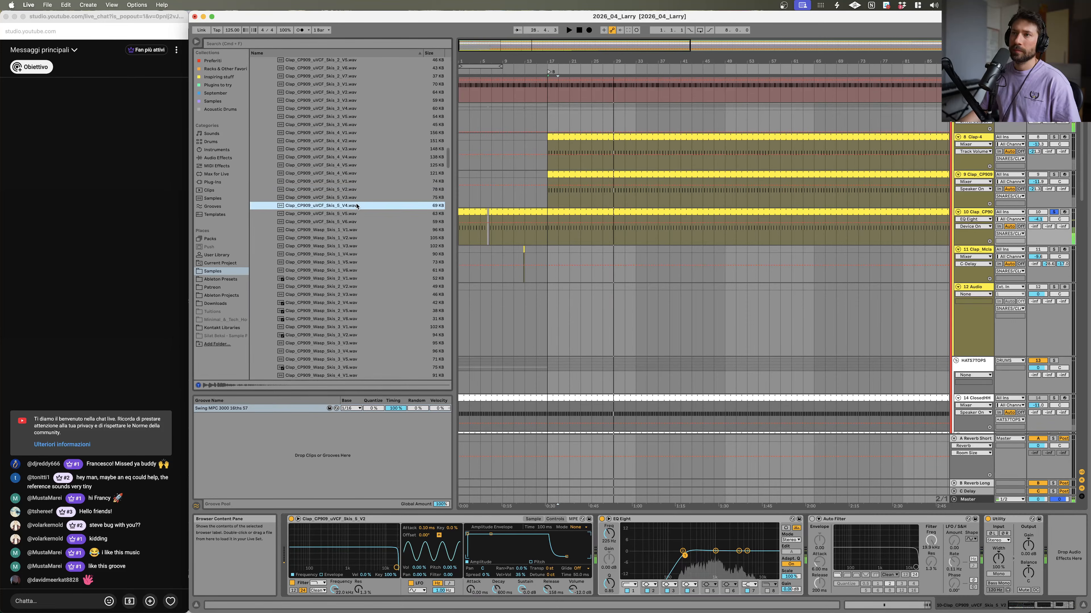
left_click(348, 238)
left_click(345, 132)
left_click(350, 180)
left_click(346, 166)
left_click(343, 174)
left_click(341, 239)
left_click(331, 289)
scroll(332, 292, "down", 4)
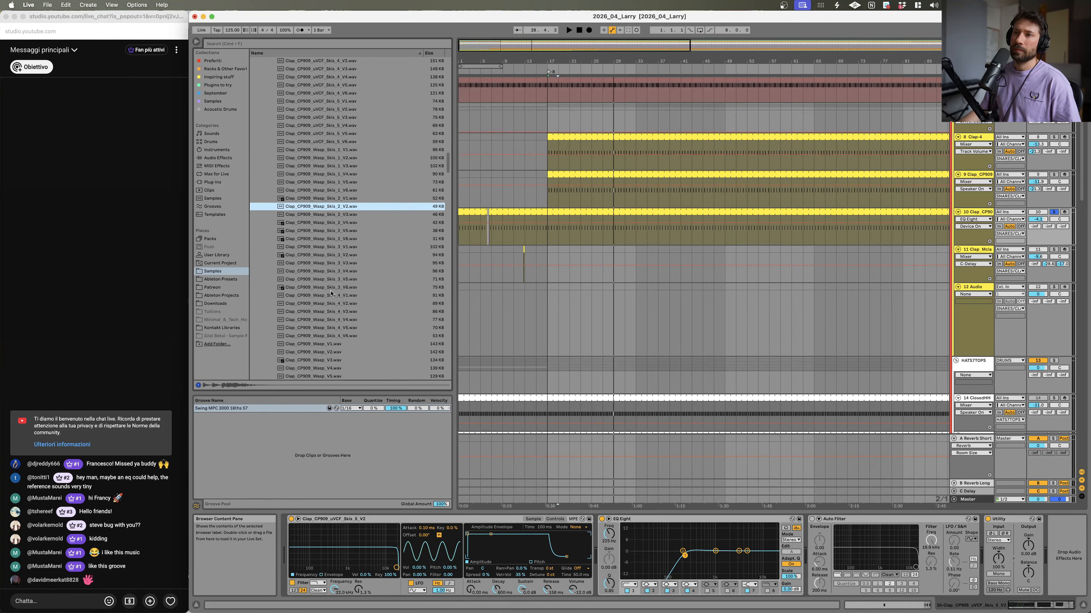
left_click(335, 290)
scroll(336, 296, "down", 5)
left_click(335, 177)
left_click(336, 202)
left_click(338, 169)
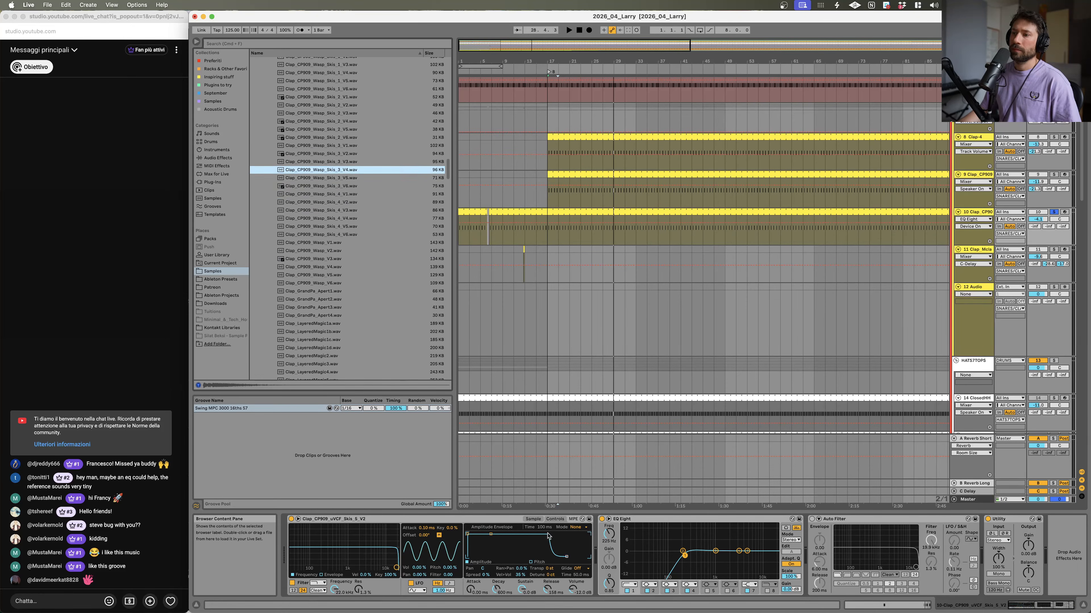
Step: Load Clap_CP909_Weep_Skin_3_V4 into the CP909 clap track's sampler and toggle playback
left_click(537, 520)
left_click_drag(368, 225, 307, 526)
key("space")
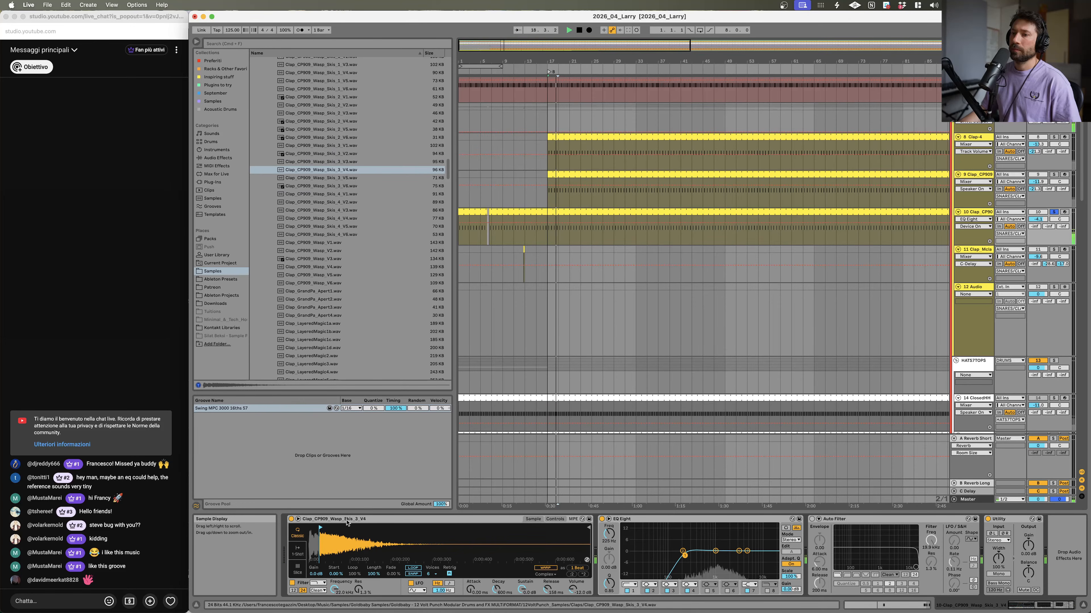
Step: Unsolo the CP909 clap track and rebalance the volumes of the CP909 clap tracks
left_click(1053, 212)
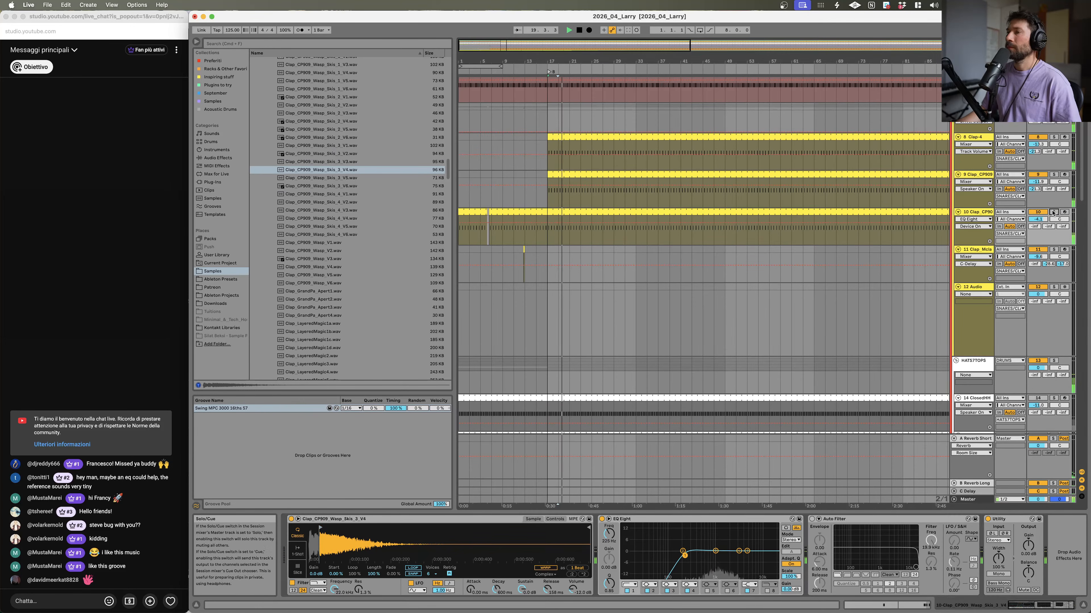
left_click(1037, 219)
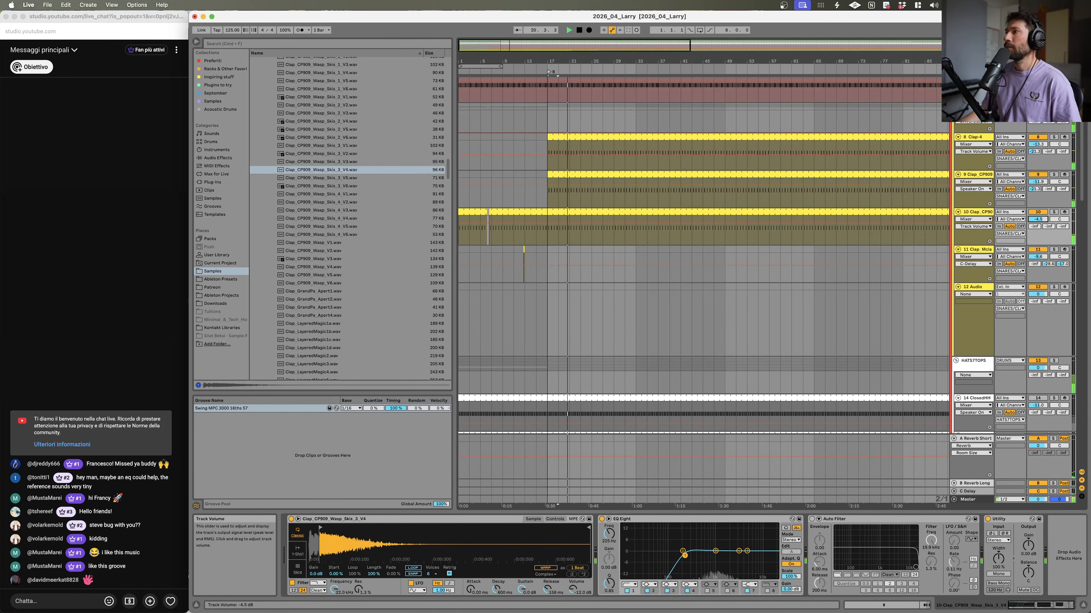
left_click_drag(1038, 219, 1038, 219)
left_click_drag(1037, 182, 1038, 180)
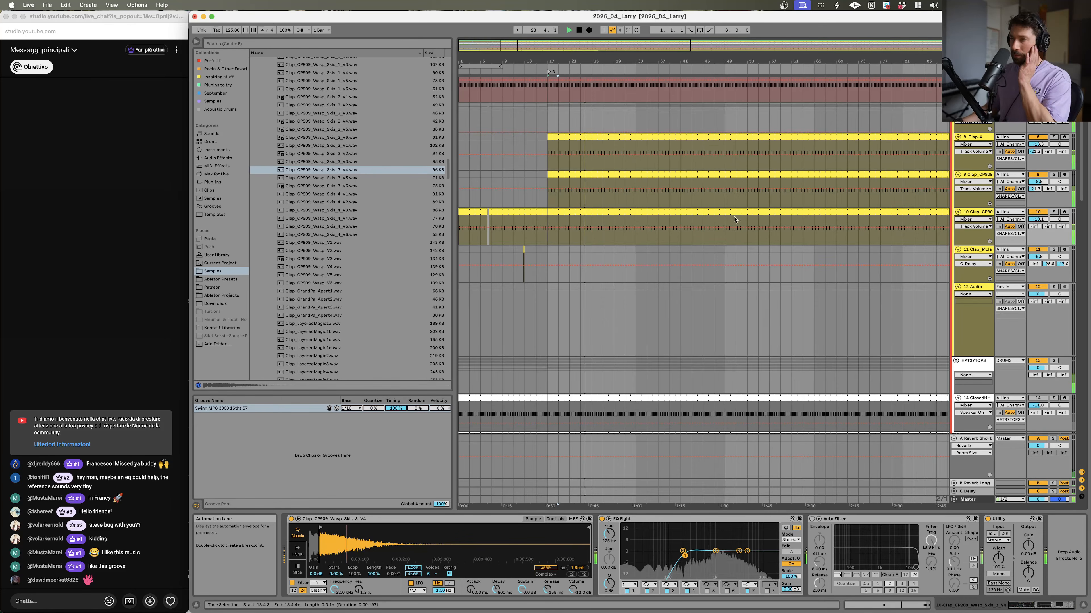
Step: Toggle solo on the vocal and hat tracks to audition them, ending with the Drum Rack hats track soloed
scroll(826, 312, "up", 5)
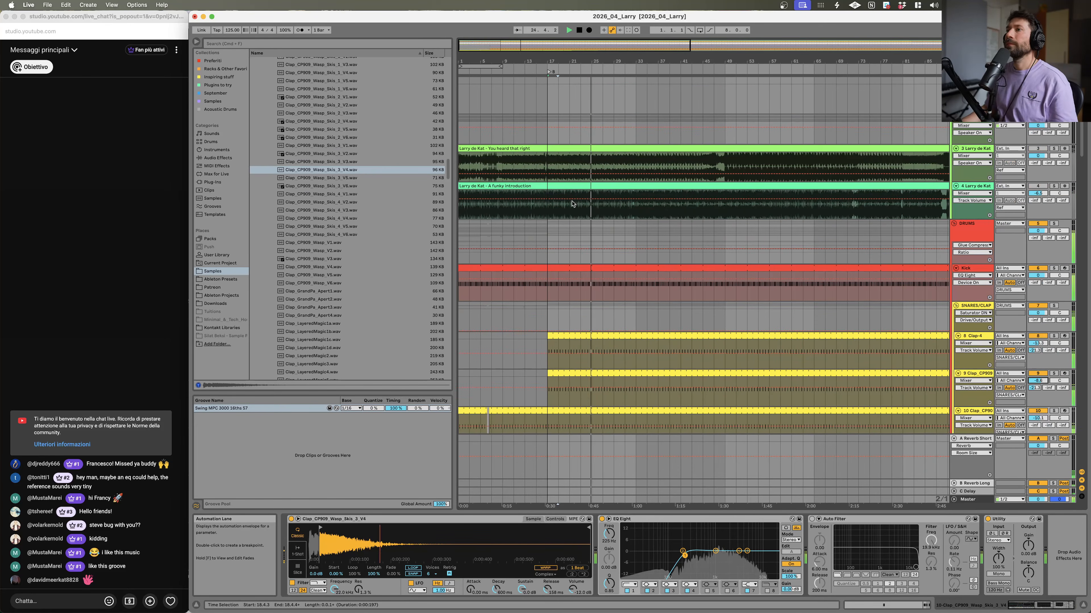
left_click(1054, 186)
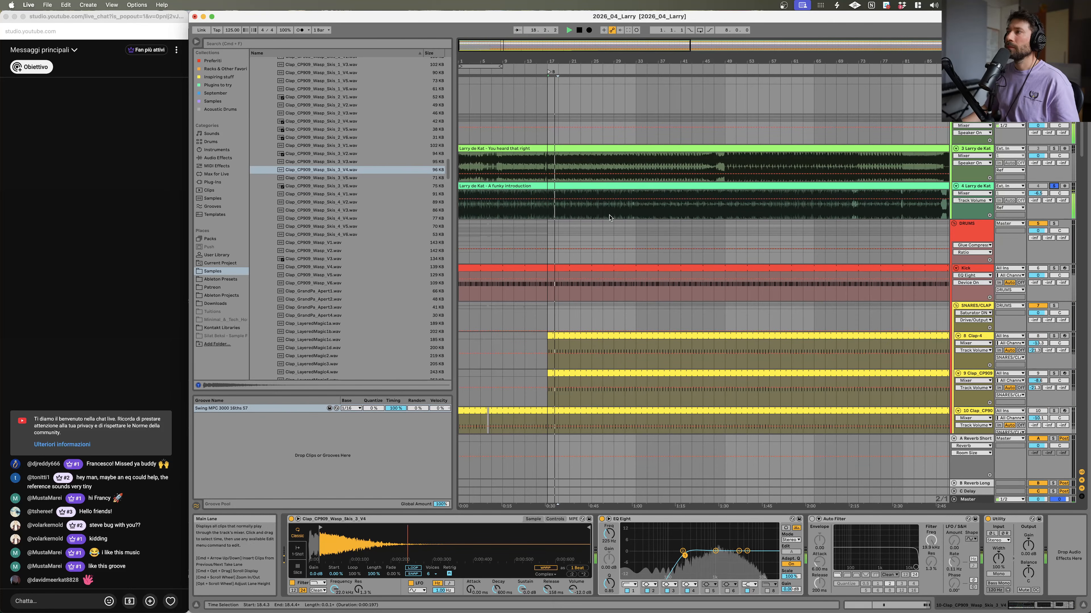
scroll(773, 217, "down", 3)
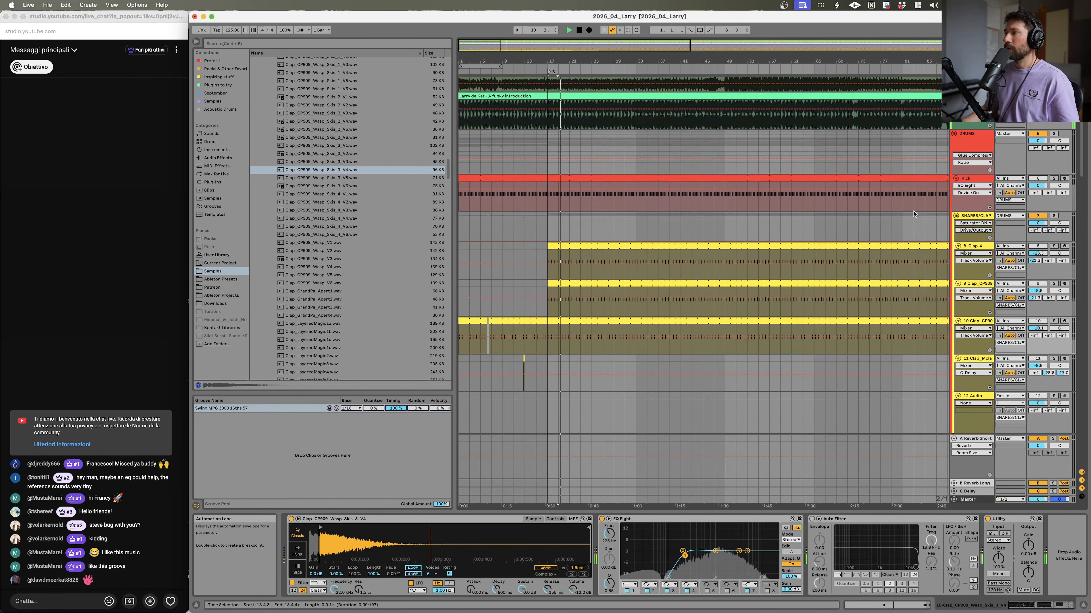
scroll(913, 213, "down", 2)
scroll(987, 205, "down", 10)
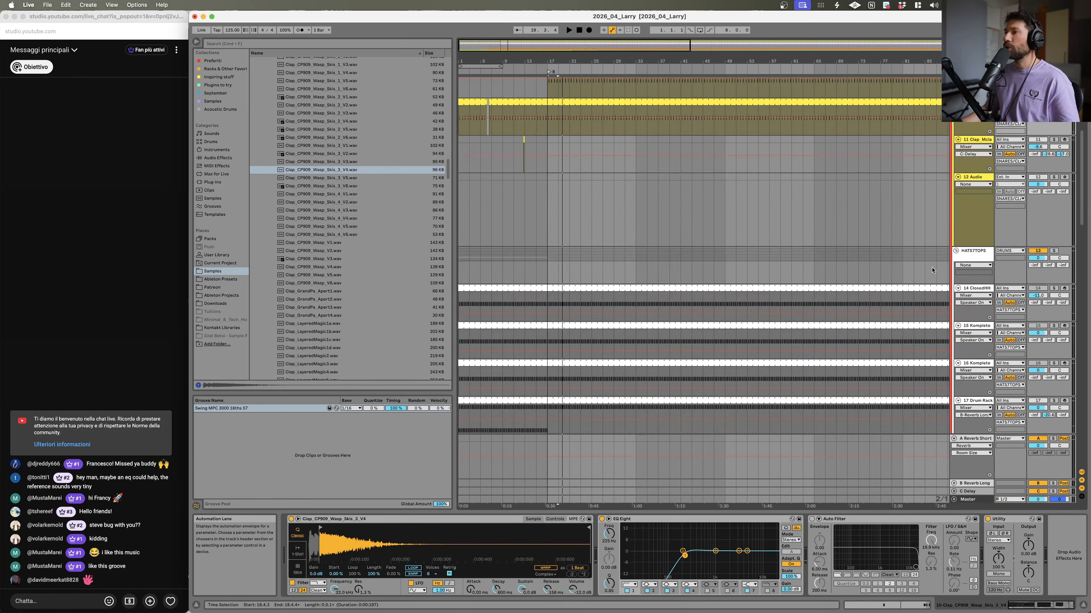
left_click(1054, 296)
key("space")
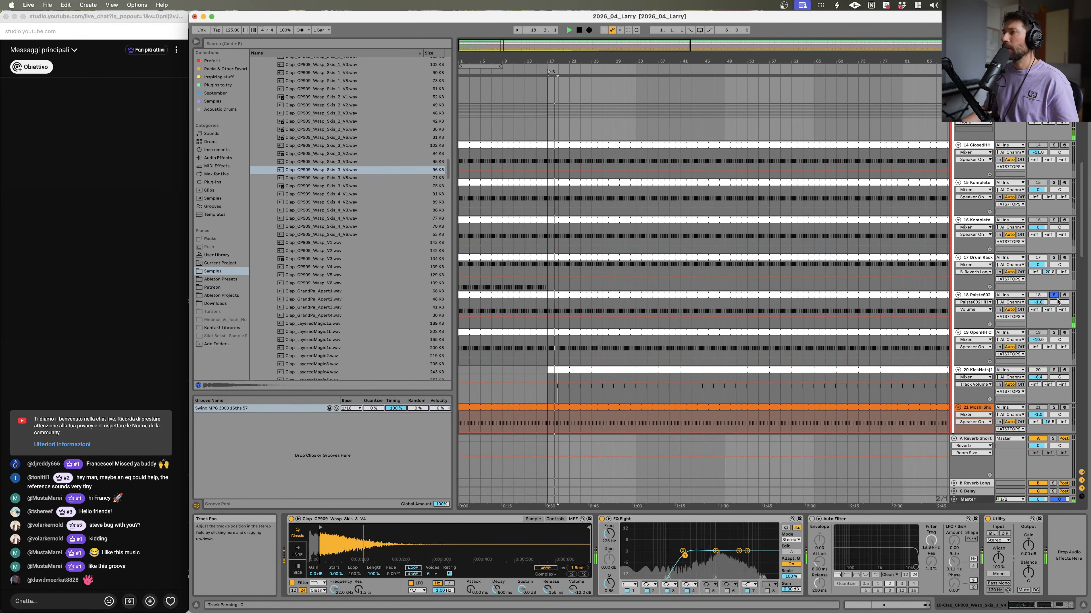
left_click(1053, 296)
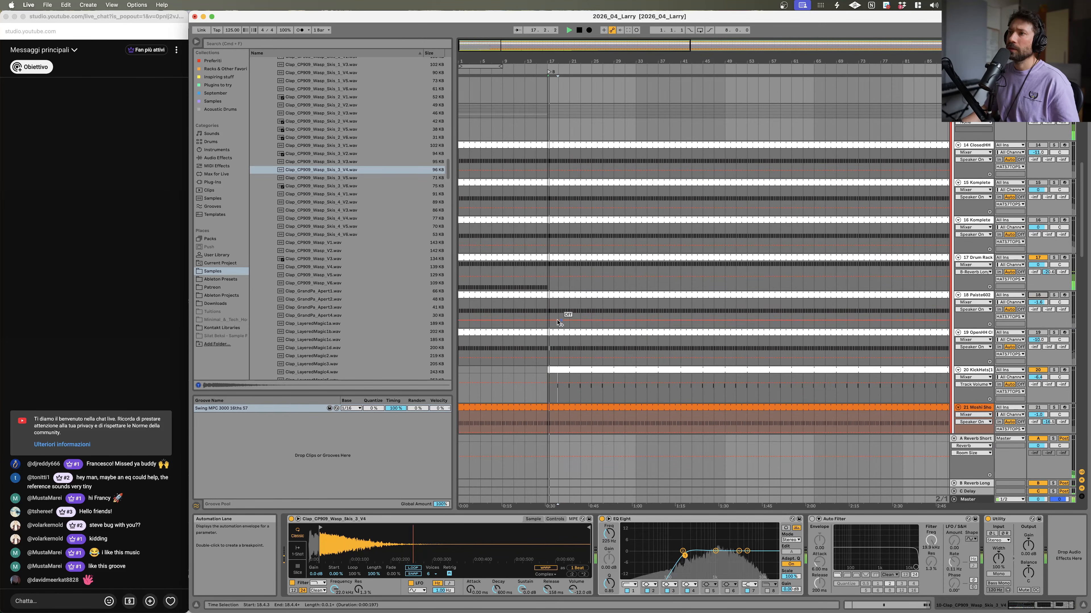
left_click(1053, 258)
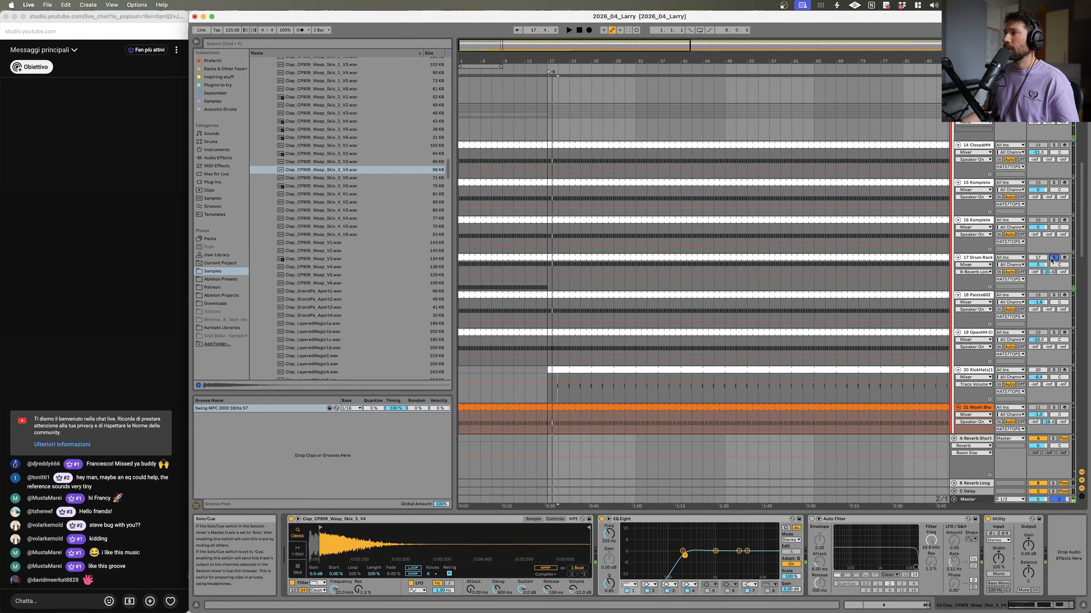
Step: Open the Drum Rack hats clip and nudge two ClosedHH Elektro notes slightly earlier
left_click(550, 268)
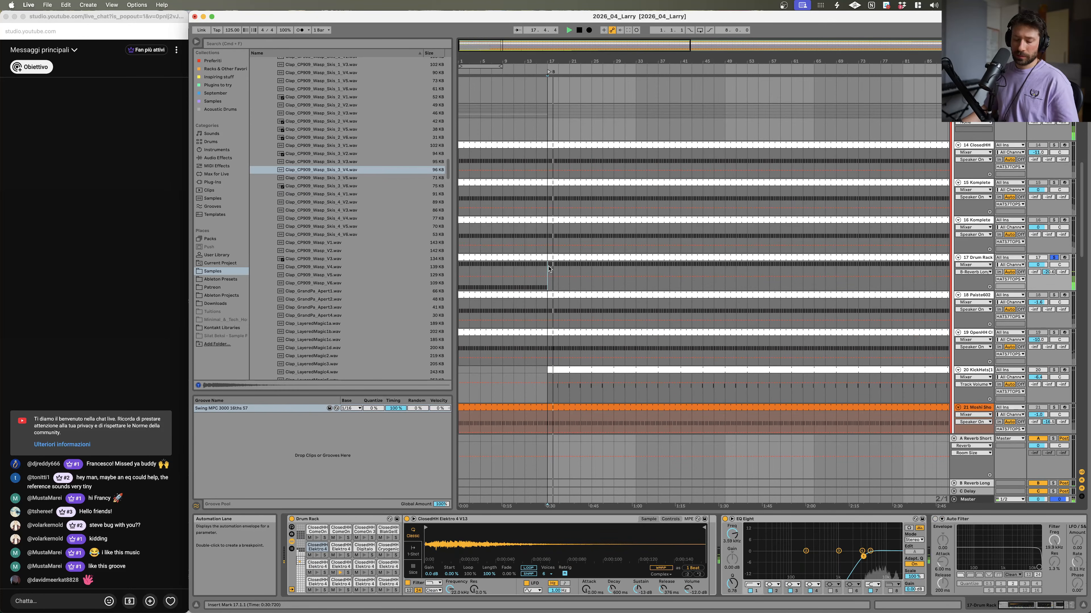
double_click(556, 263)
left_click(536, 468)
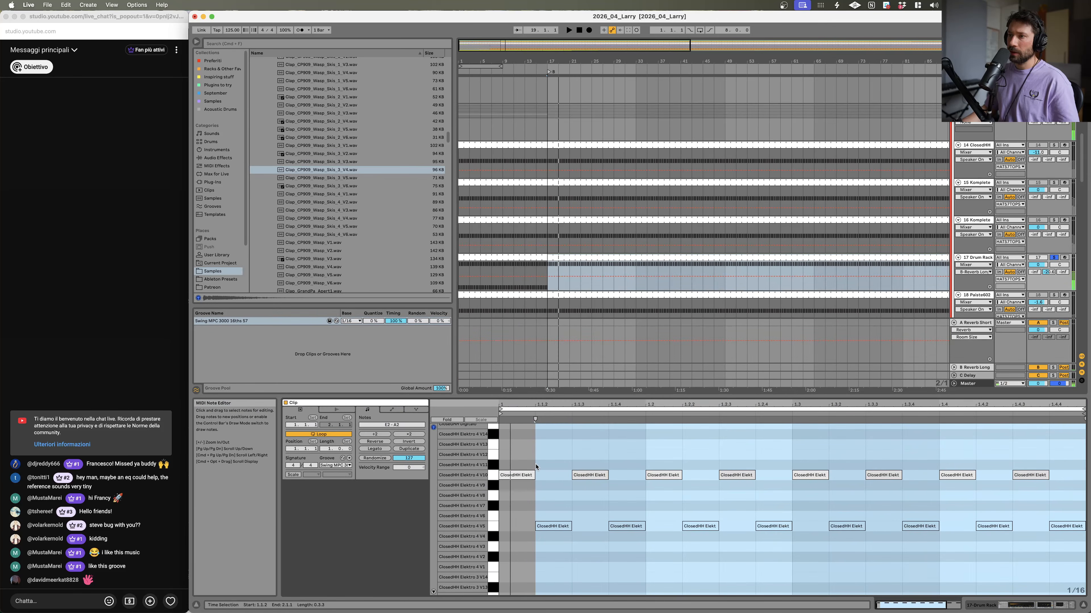
left_click_drag(607, 474, 592, 475)
key("space")
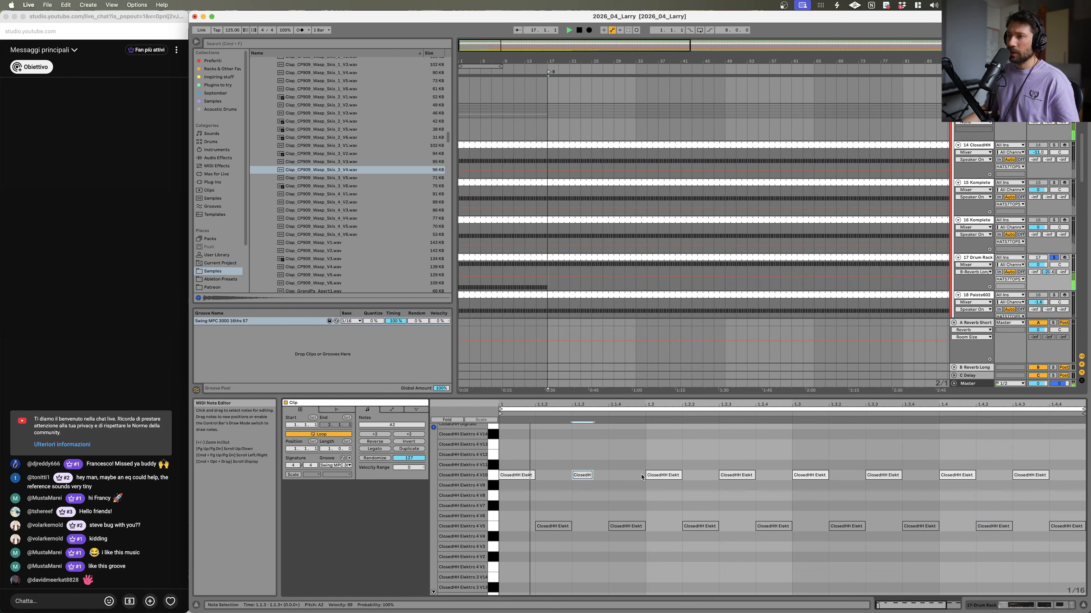
key("space")
left_click_drag(680, 475, 659, 477)
key("space")
Step: Select the ClosedHH Elektro 4 V10 pad in the Drum Rack and raise its Release
double_click(971, 257)
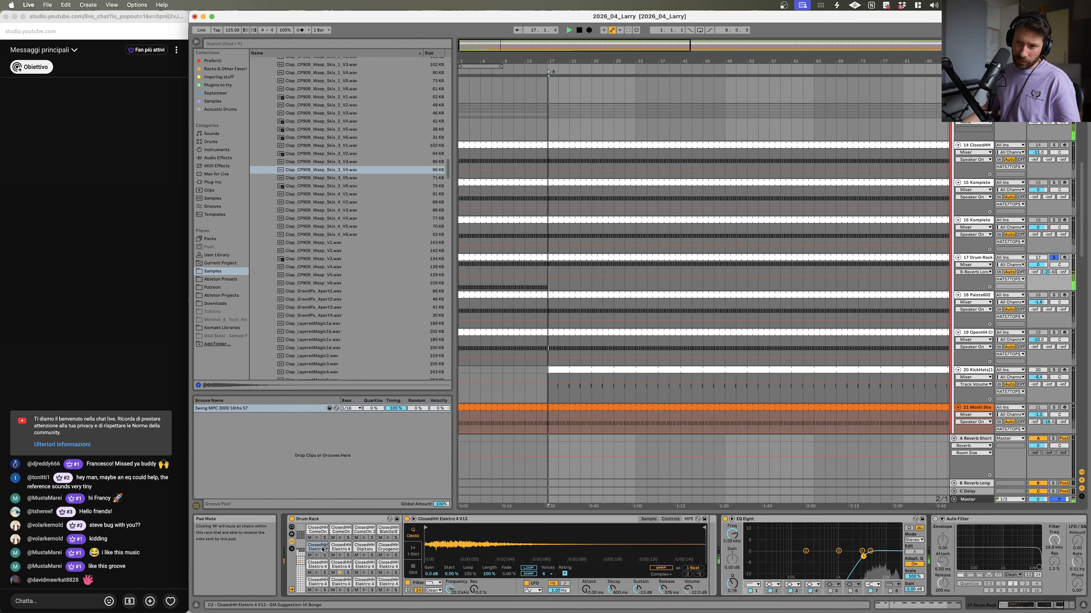
left_click(341, 564)
key("space")
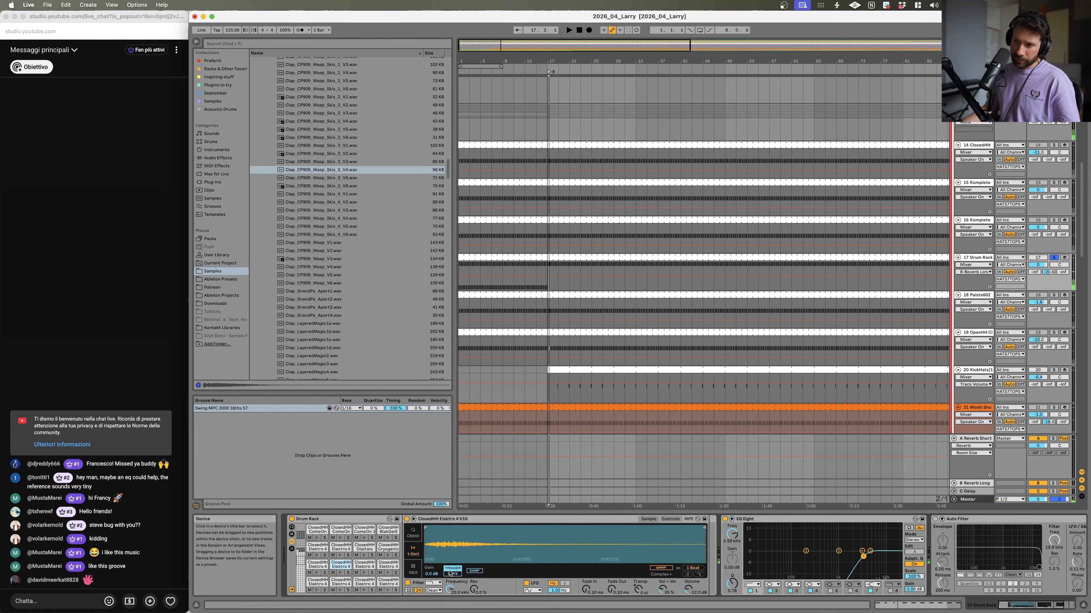
left_click(413, 532)
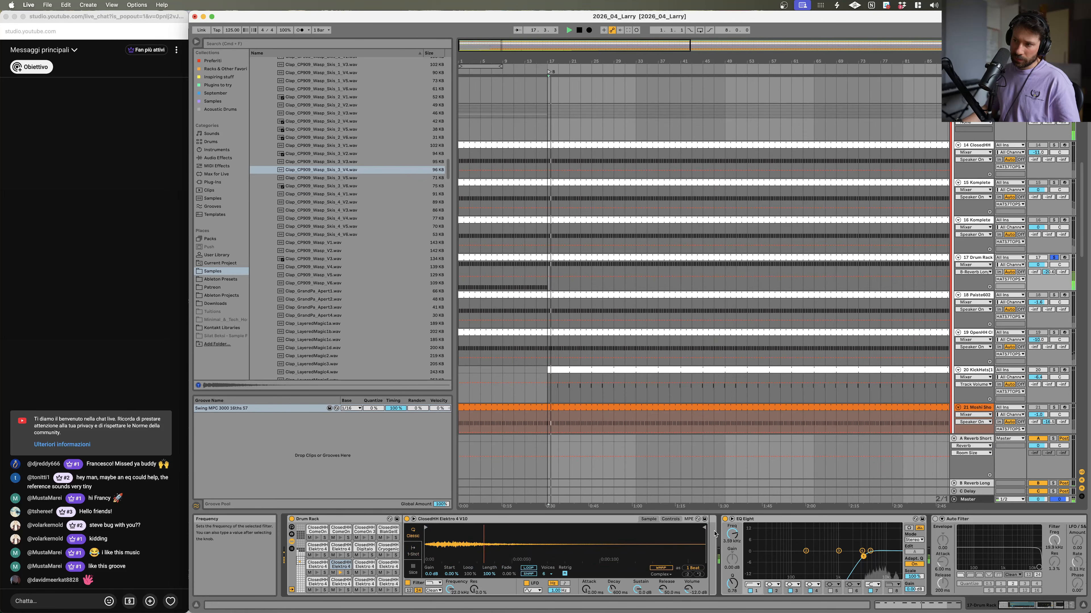
left_click_drag(663, 590, 663, 575)
key("space")
key("space")
key("space")
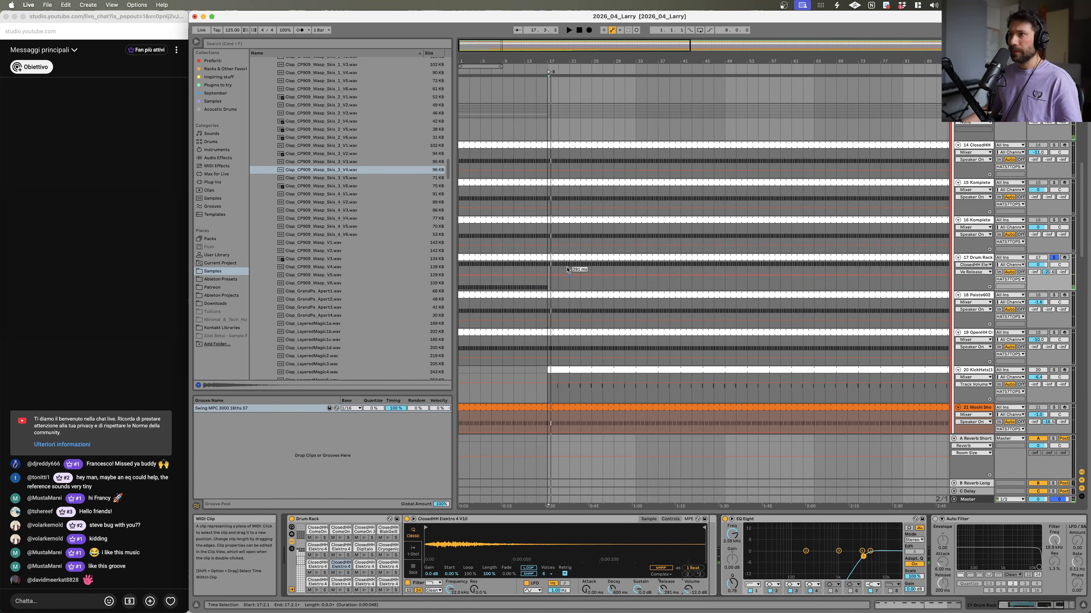
Step: Open the Drum Rack hats clip, play it, and nudge two more ClosedHH Elektro notes slightly earlier
double_click(564, 257)
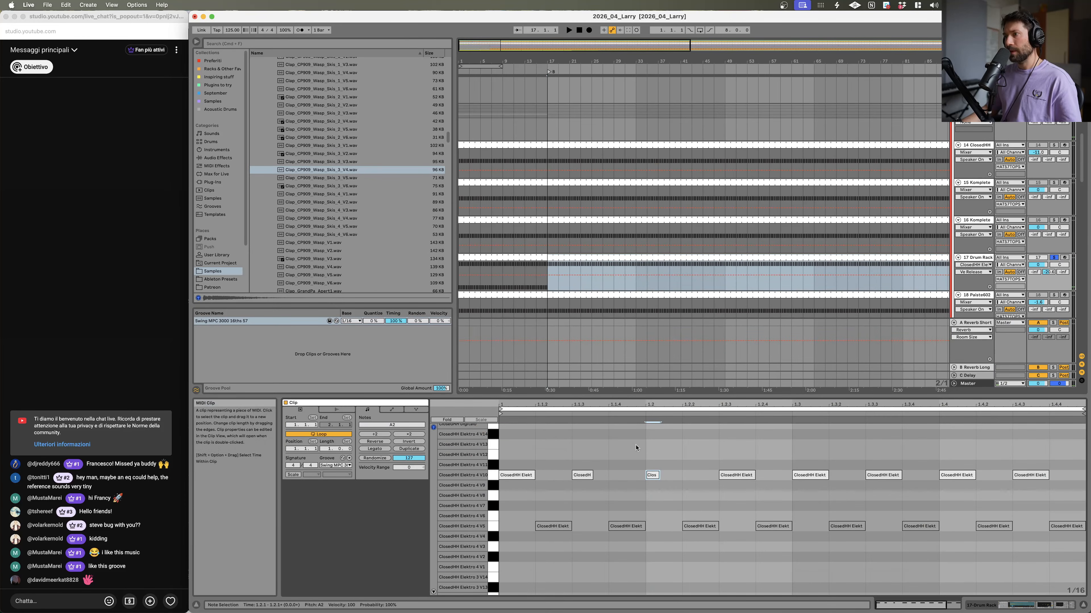
left_click(753, 475)
key("space")
left_click_drag(753, 475, 735, 475)
left_click(883, 475)
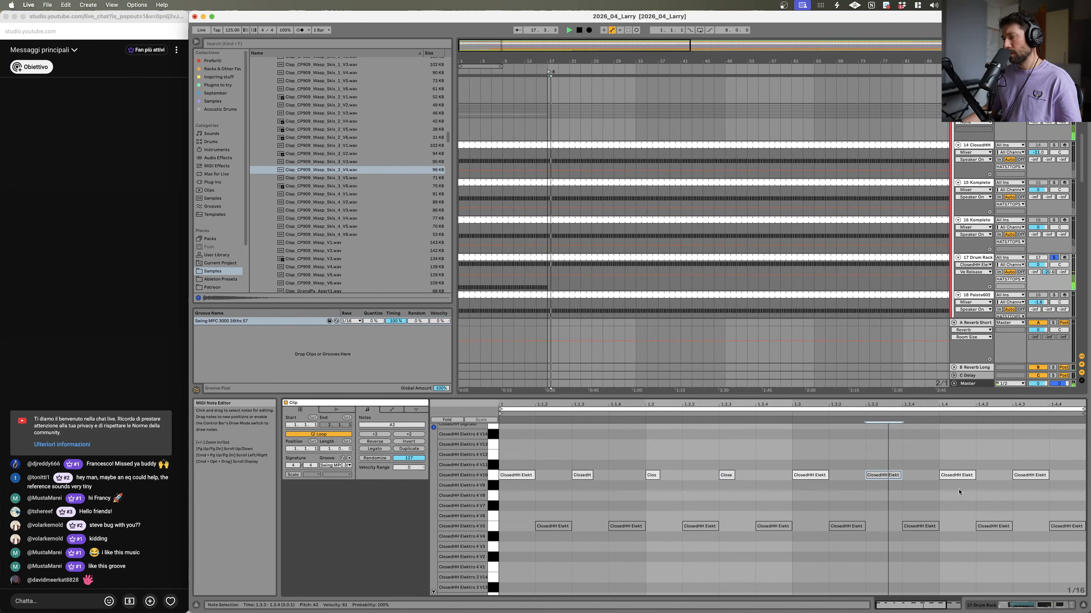
left_click_drag(975, 476, 972, 475)
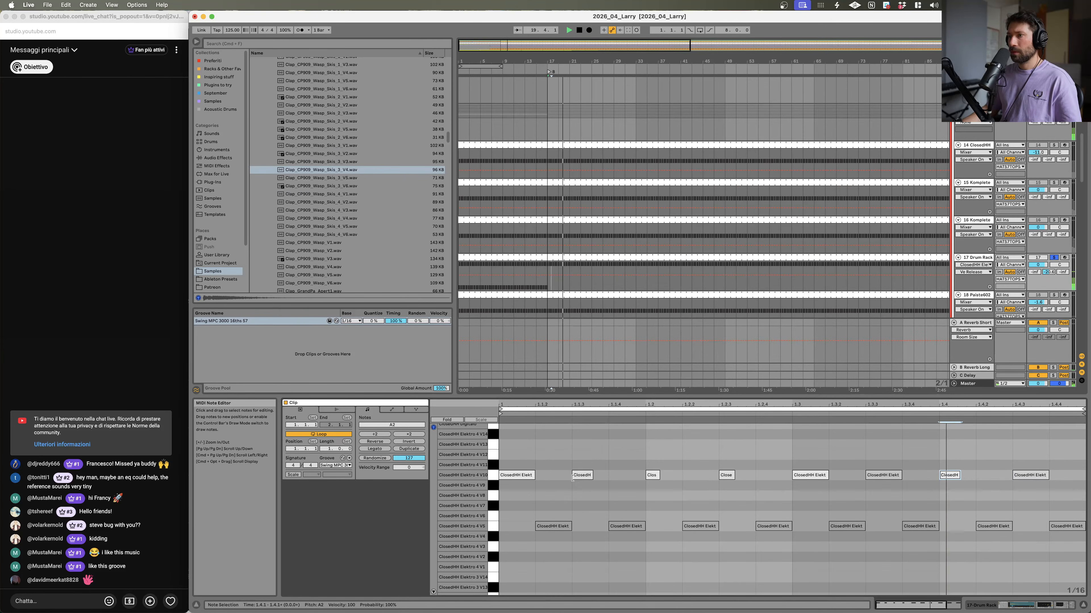
left_click(586, 477)
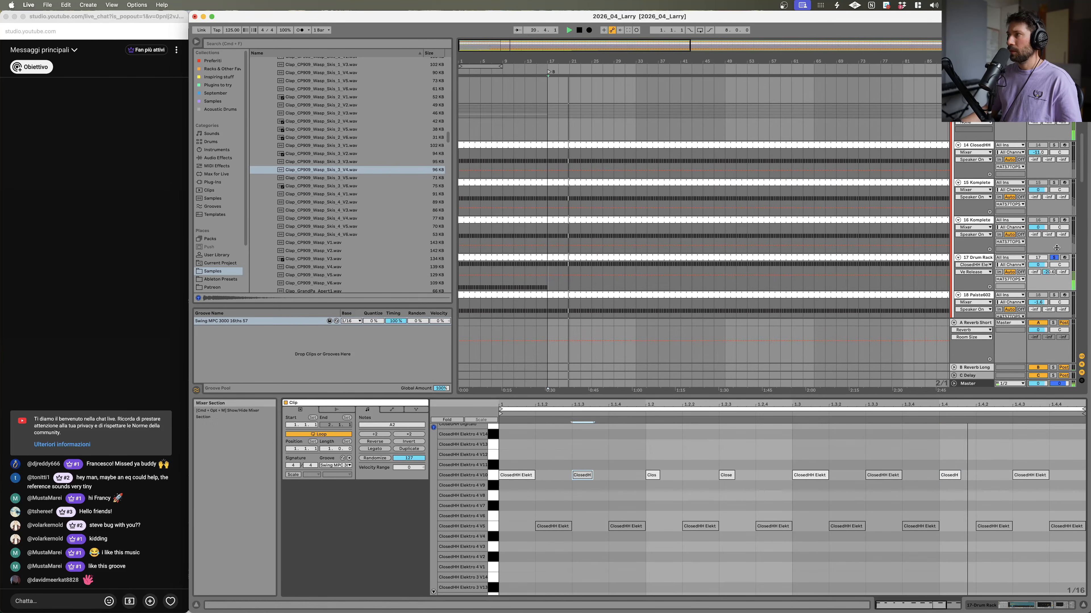
Step: Move solo from the Drum Rack hats to the A Funky Introduction vocal track and audition it from a later bar
left_click(1043, 259)
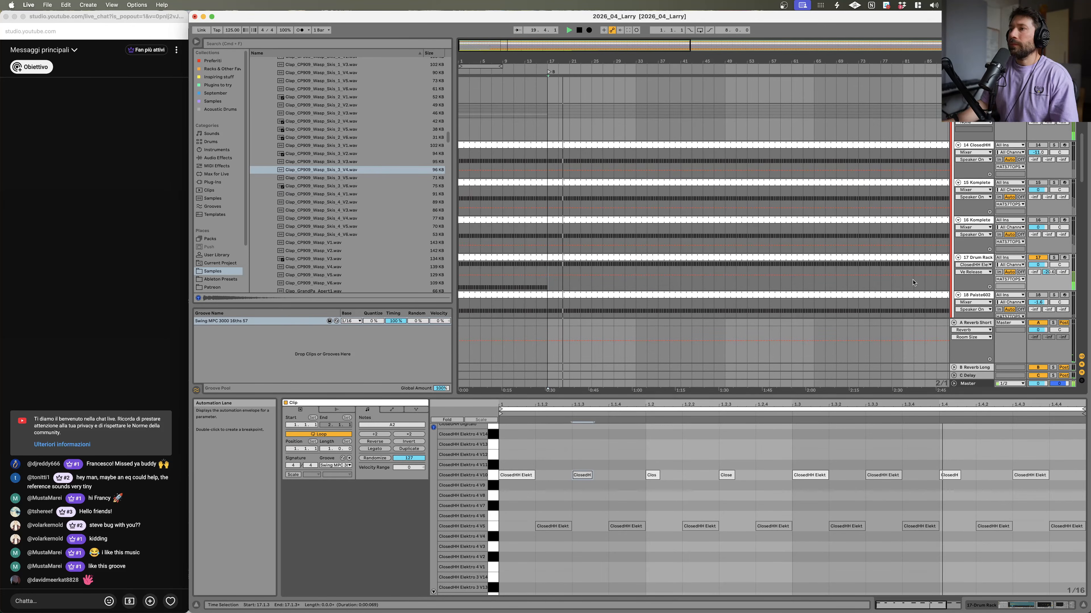
left_click(1082, 606)
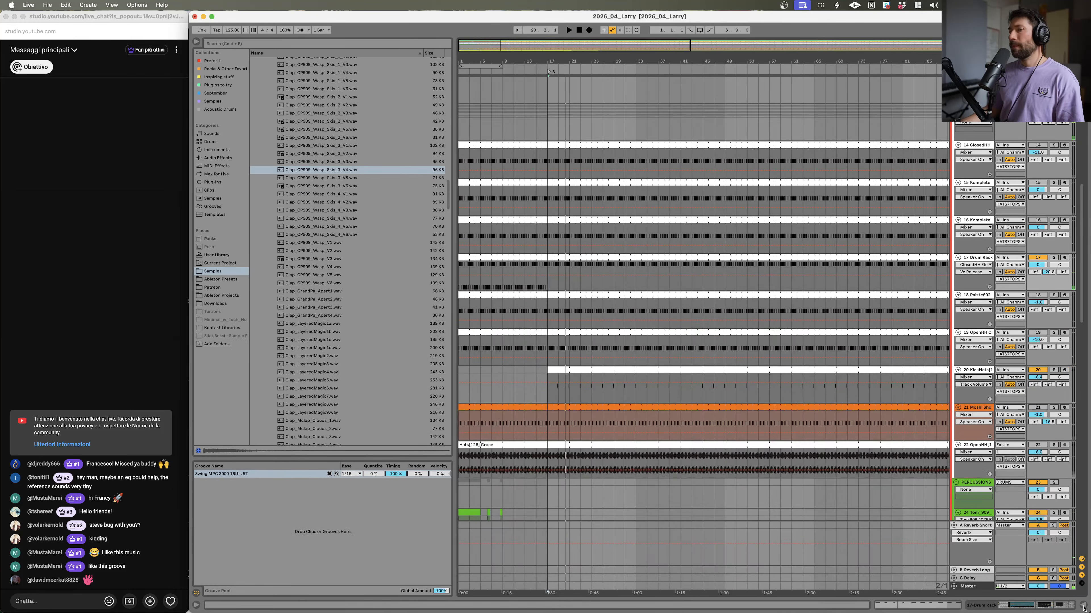
scroll(819, 468, "up", 10)
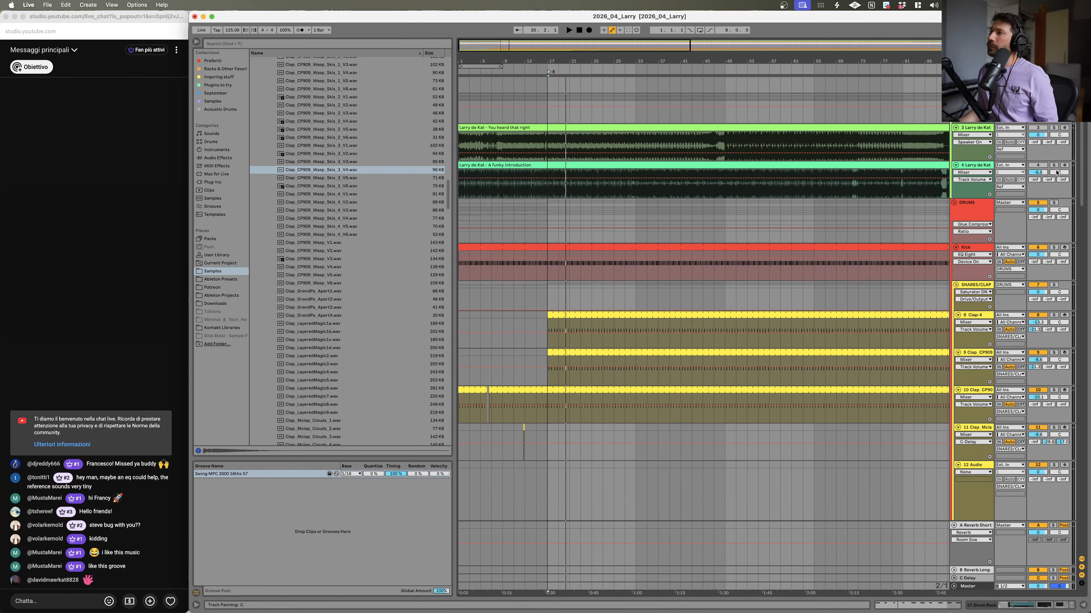
left_click(1054, 165)
key("space")
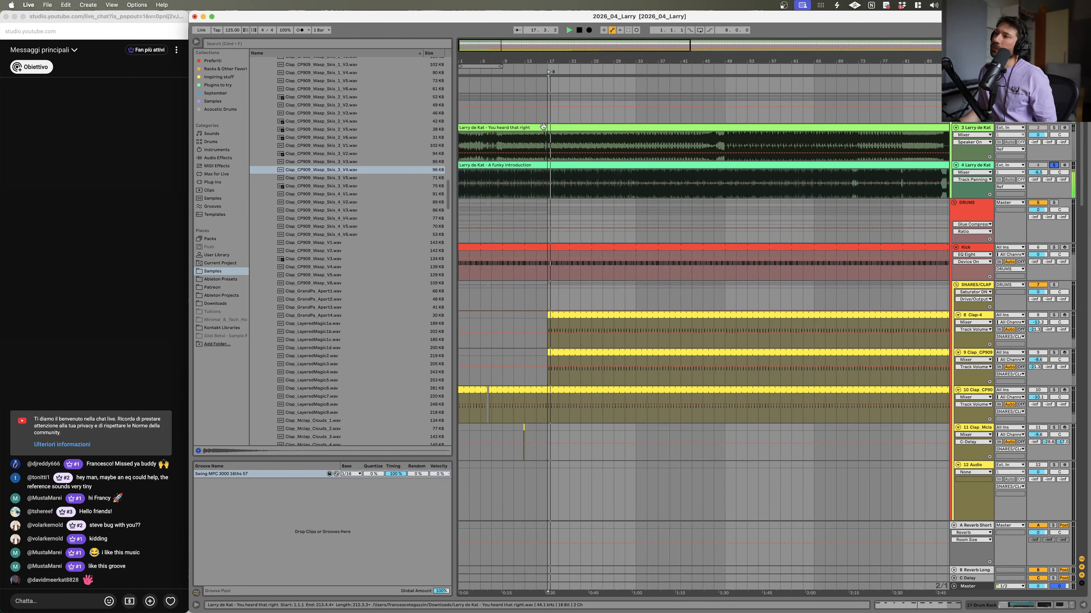
left_click(602, 179)
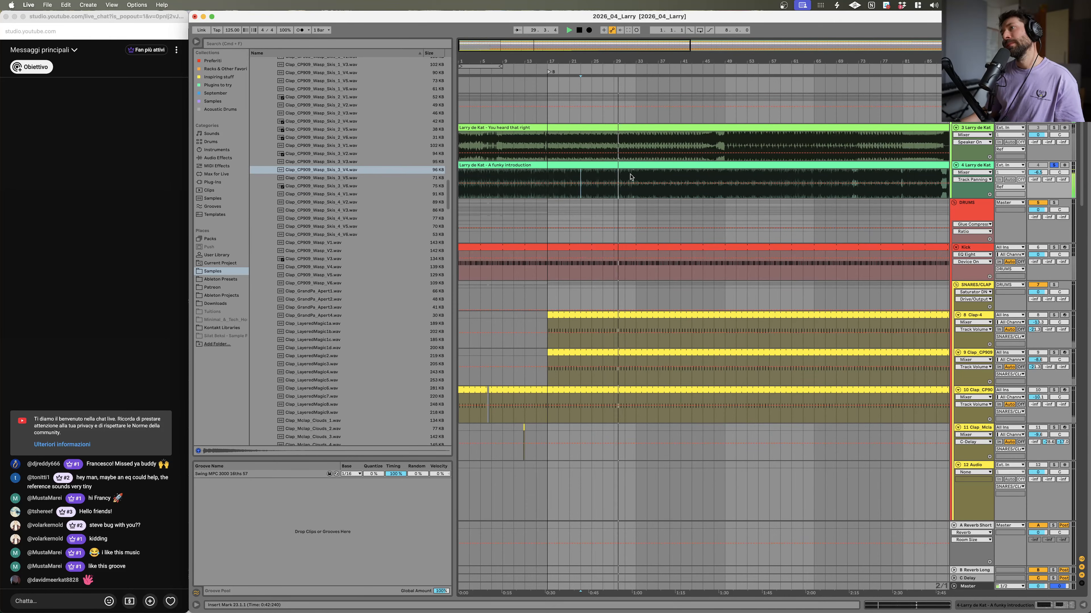
mouse_move(645, 62)
left_mouse_down()
mouse_move(664, 80)
mouse_move(668, 69)
mouse_move(649, 63)
left_mouse_up()
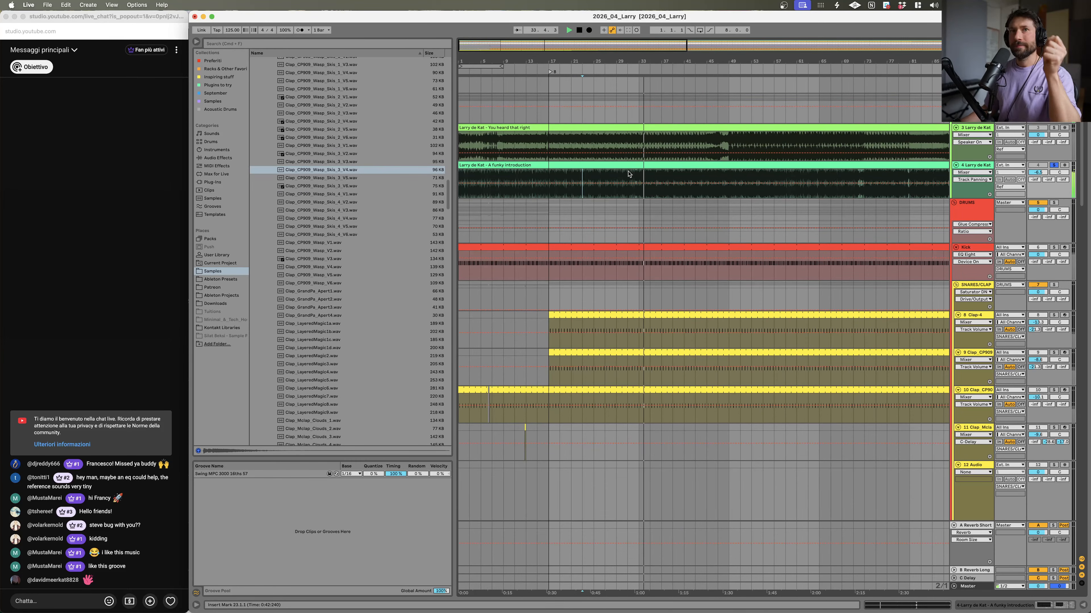
Step: Trim the Hats(126) Grace clip so it starts at bar 37
scroll(643, 211, "down", 15)
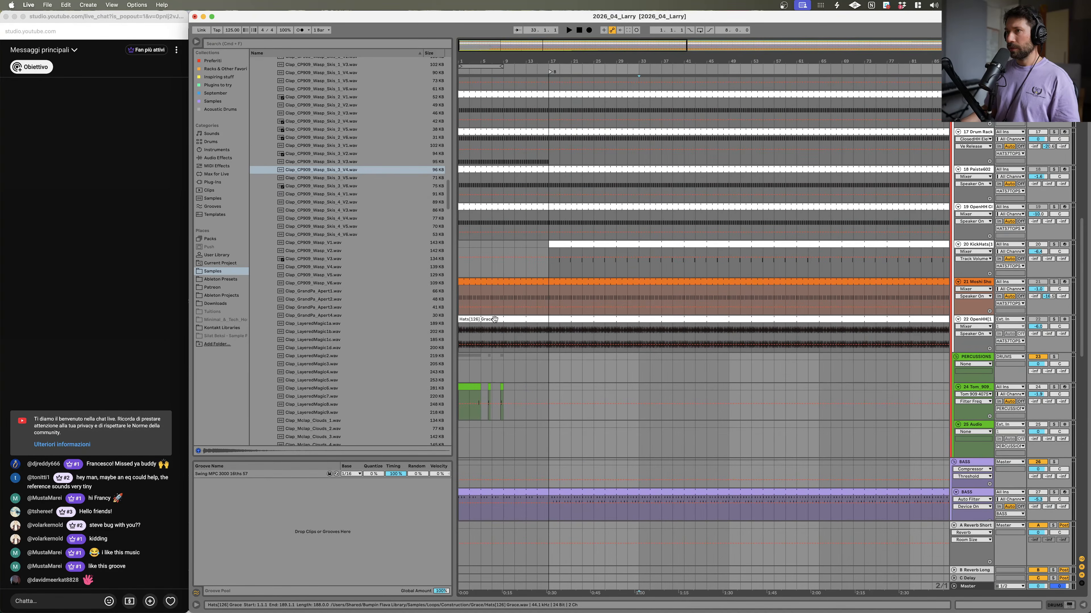
left_click(495, 319)
left_click_drag(464, 320, 656, 333)
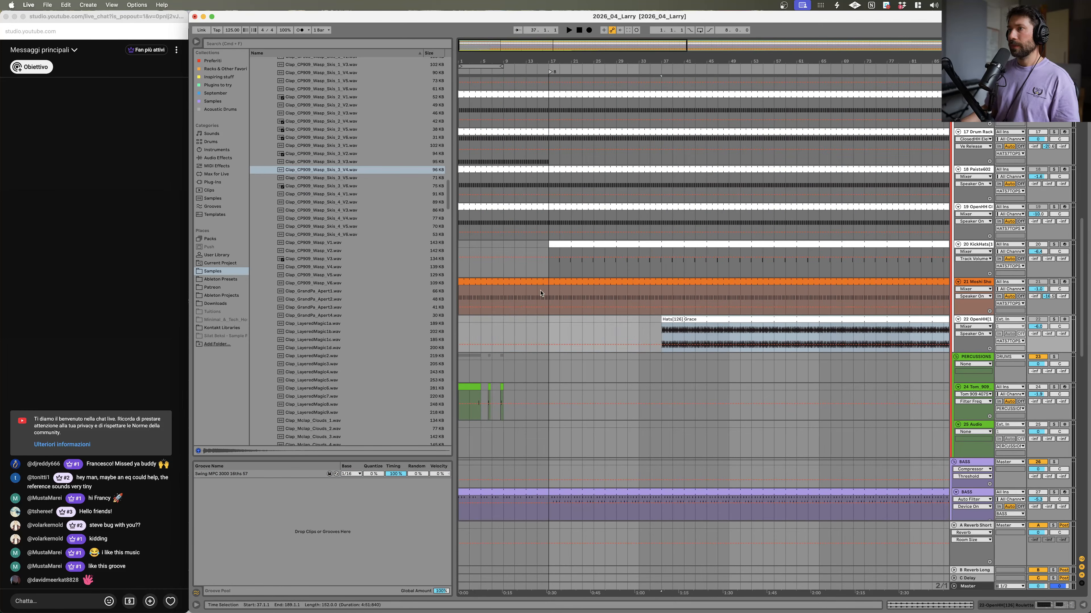
Step: Trim the Moshi Sho track's clip so it starts at bar 25 and play the arrangement
left_click(487, 284)
left_click_drag(460, 282, 593, 288)
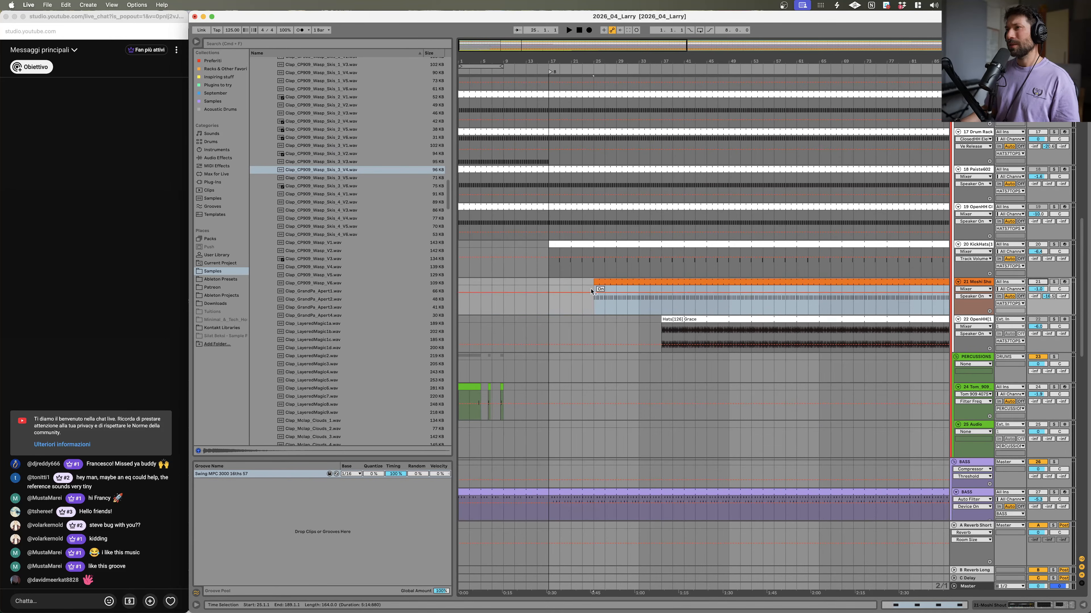
left_click(583, 292)
key("space")
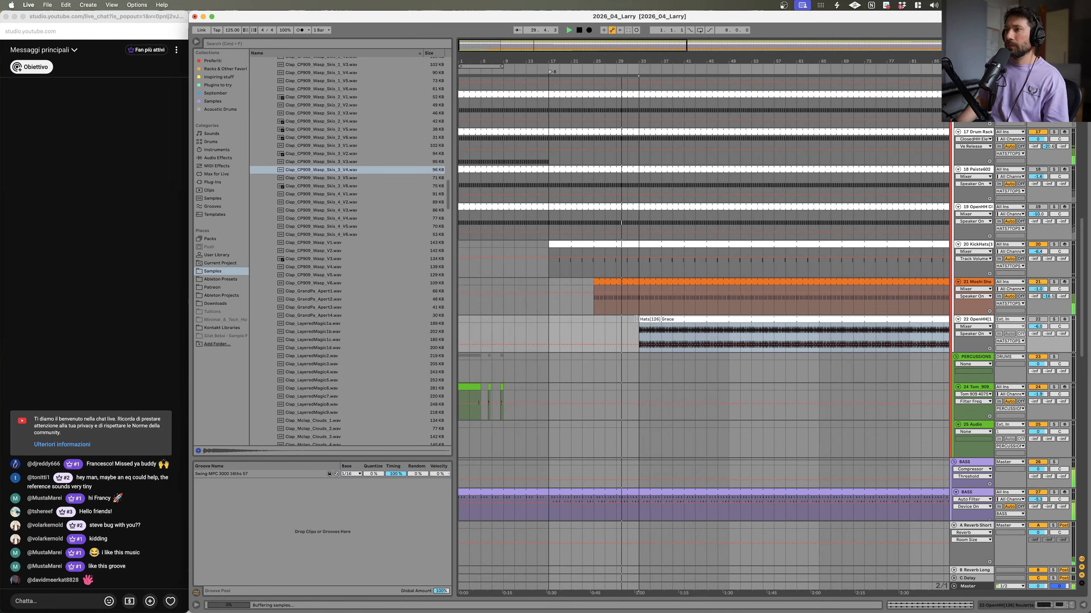
scroll(618, 138, "up", 10)
left_click_drag(639, 61, 690, 71)
scroll(709, 208, "down", 14)
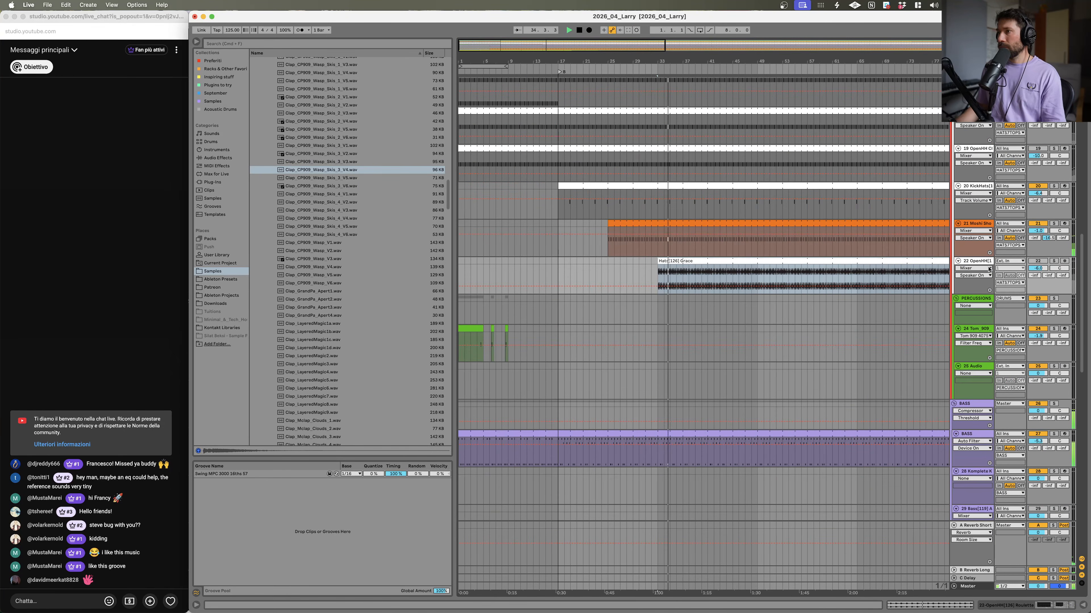
Step: Solo the OpenHH track and trim its clip so it starts at bar 33
left_click(1039, 229)
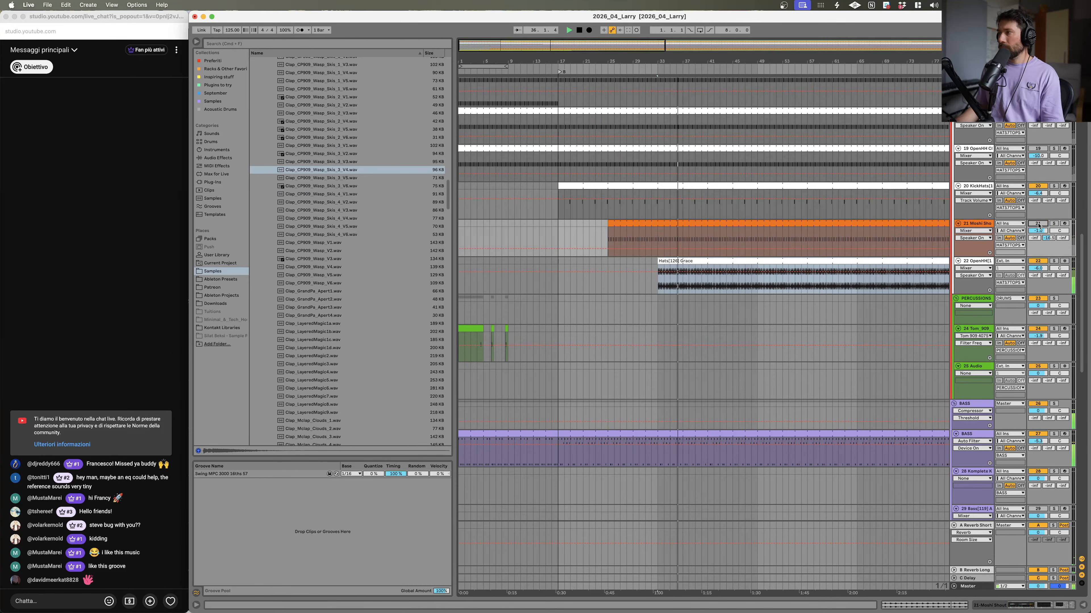
left_click(559, 232)
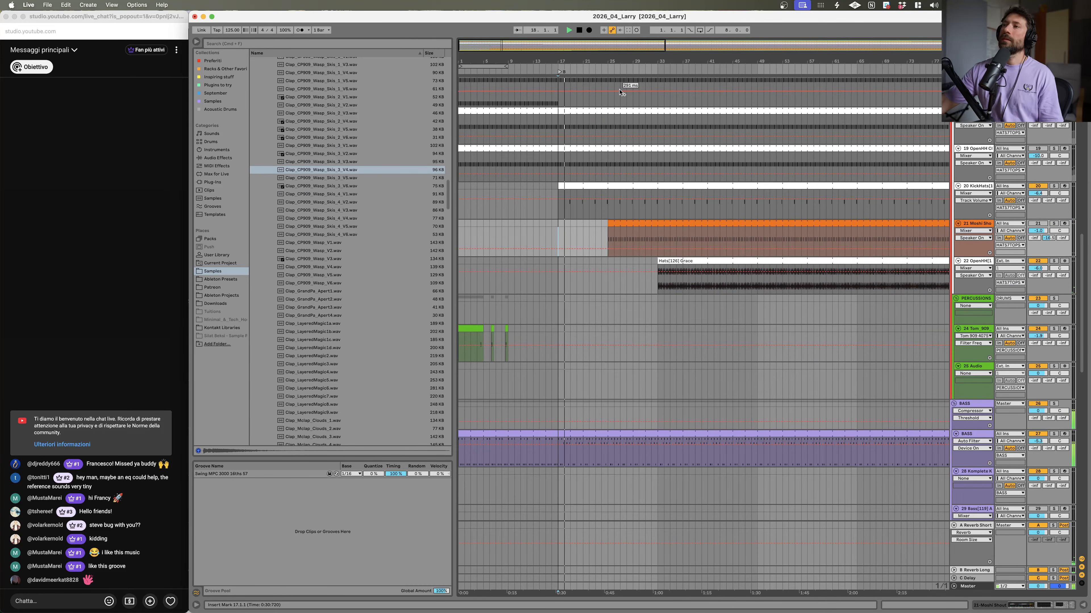
scroll(684, 274, "up", 5)
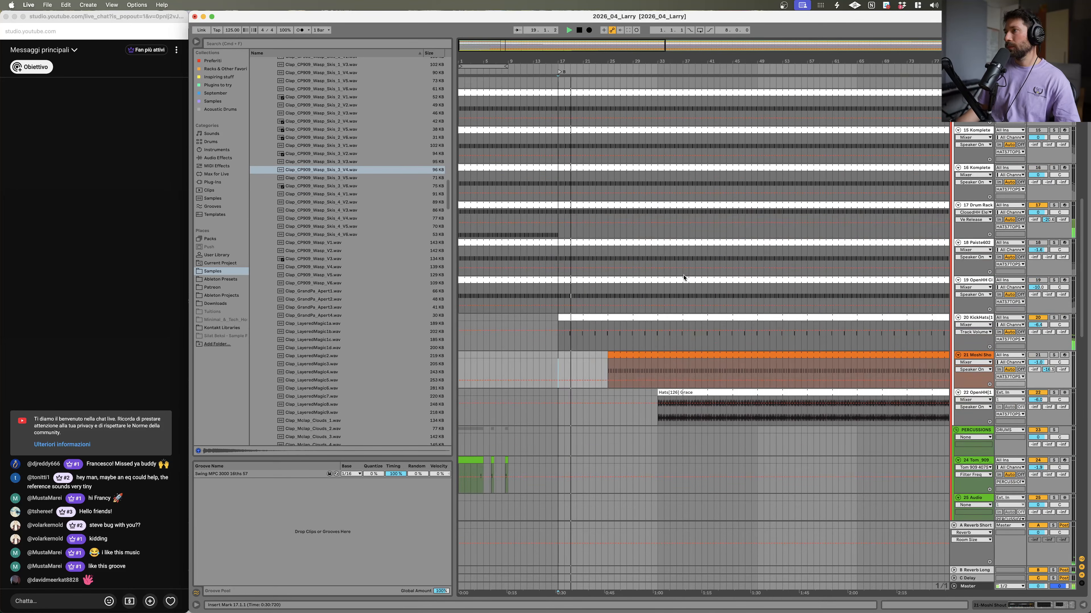
key("space")
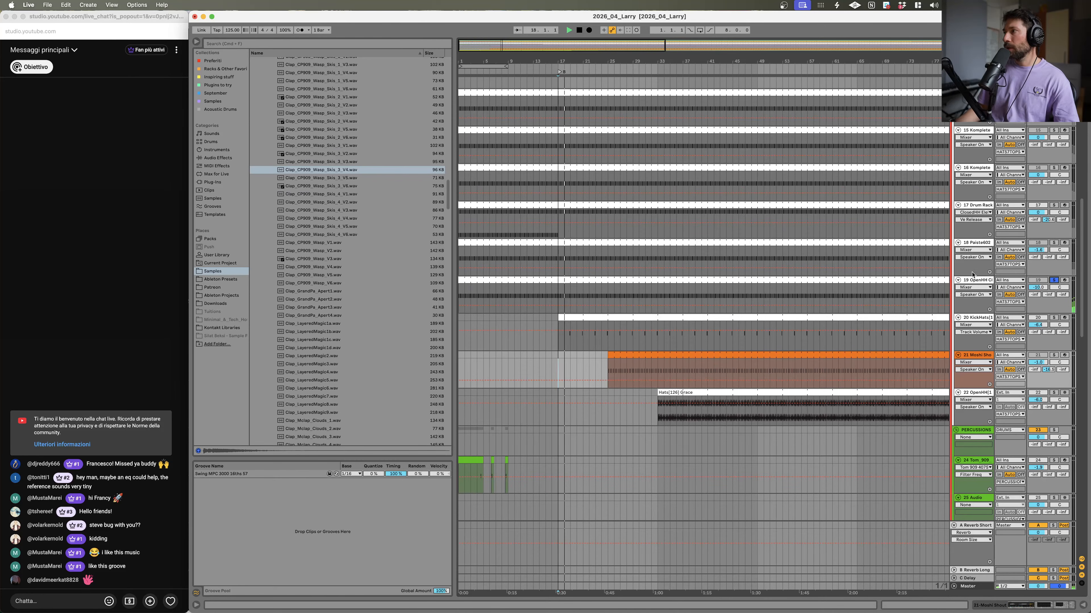
left_click(1053, 282)
left_click(1039, 282)
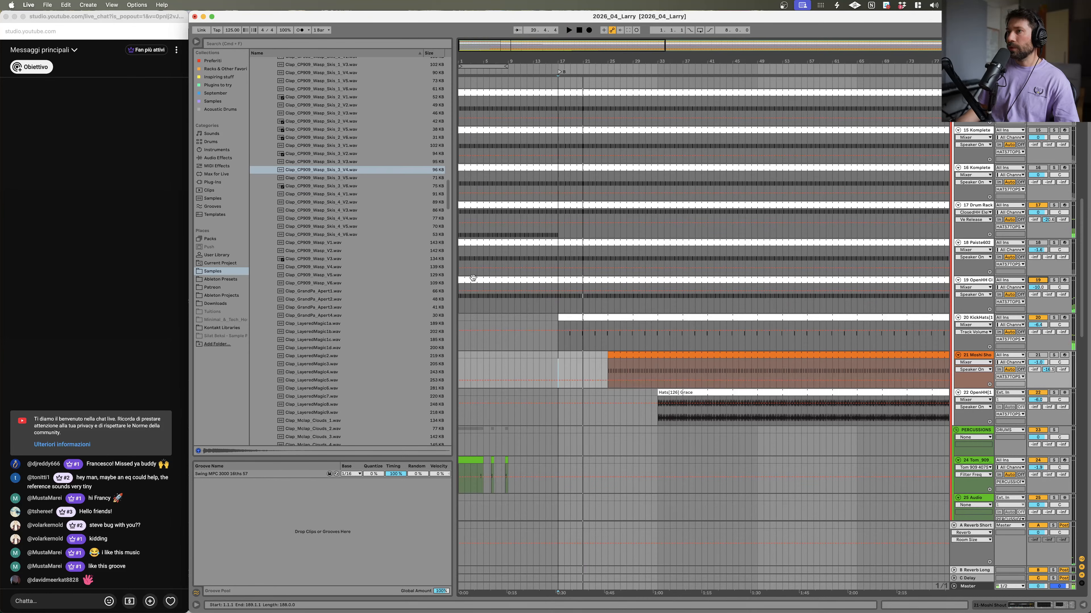
left_click_drag(462, 280, 658, 301)
Step: Delete the Paiste602 track and the two Komplete hat tracks
scroll(1051, 313, "up", 2)
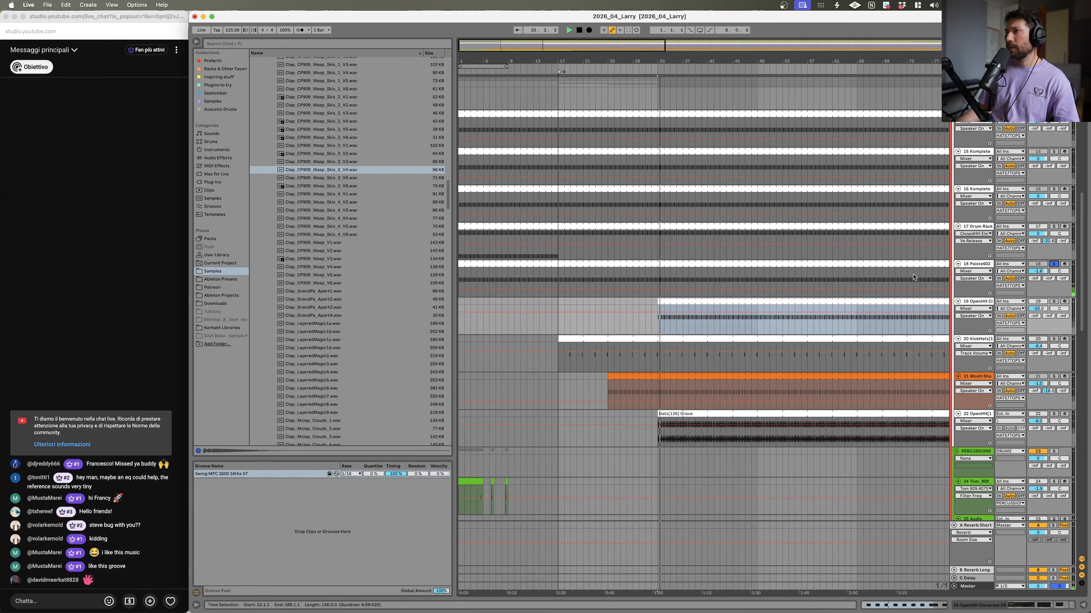
left_click(1054, 265)
left_click(976, 265)
key("Delete")
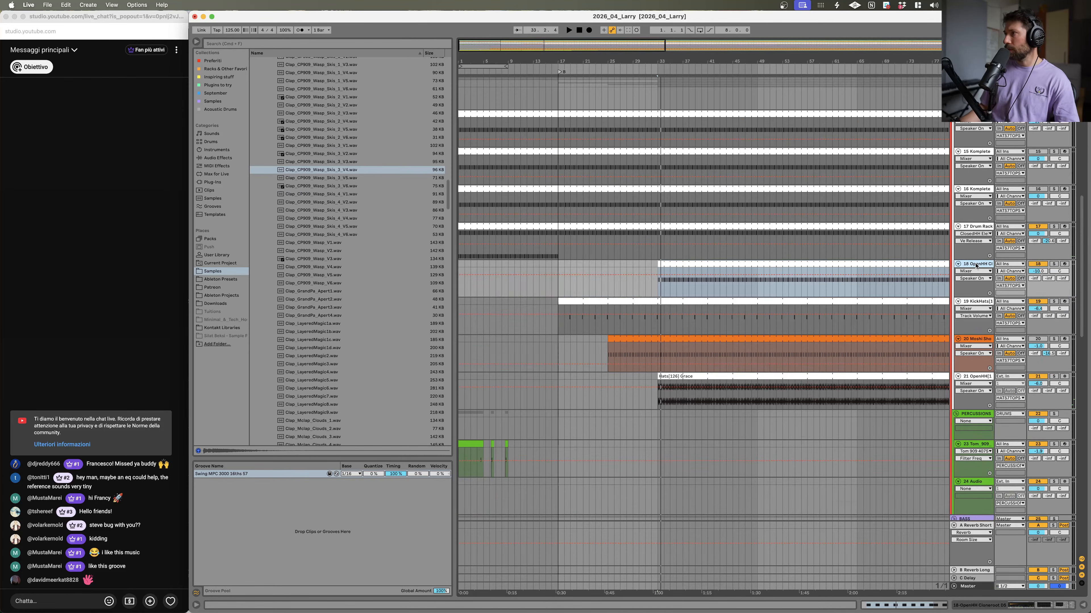
scroll(1004, 287, "up", 5)
left_click(986, 302)
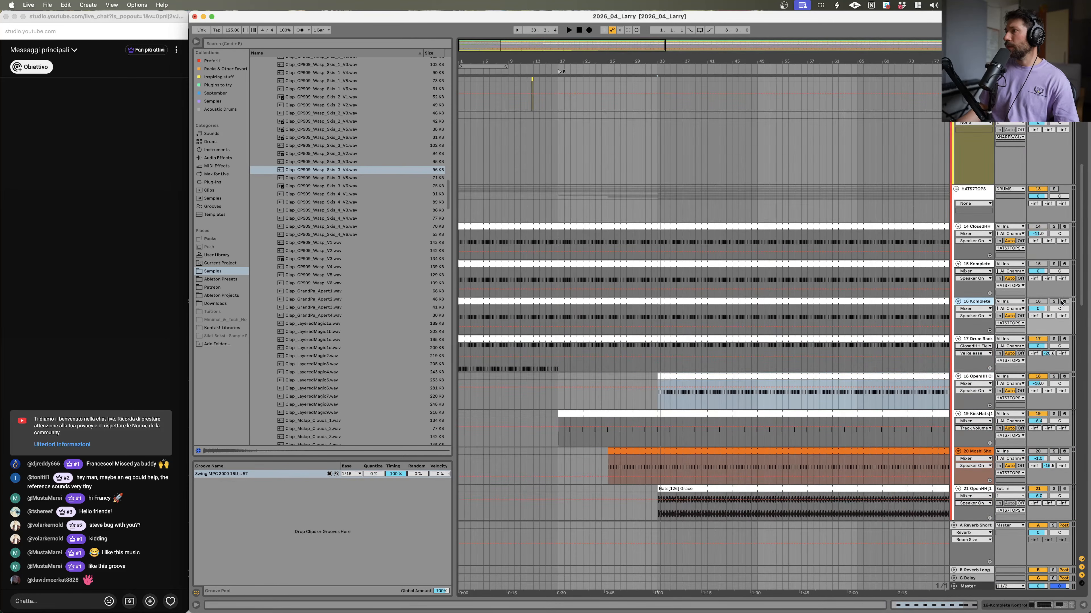
key("Delete")
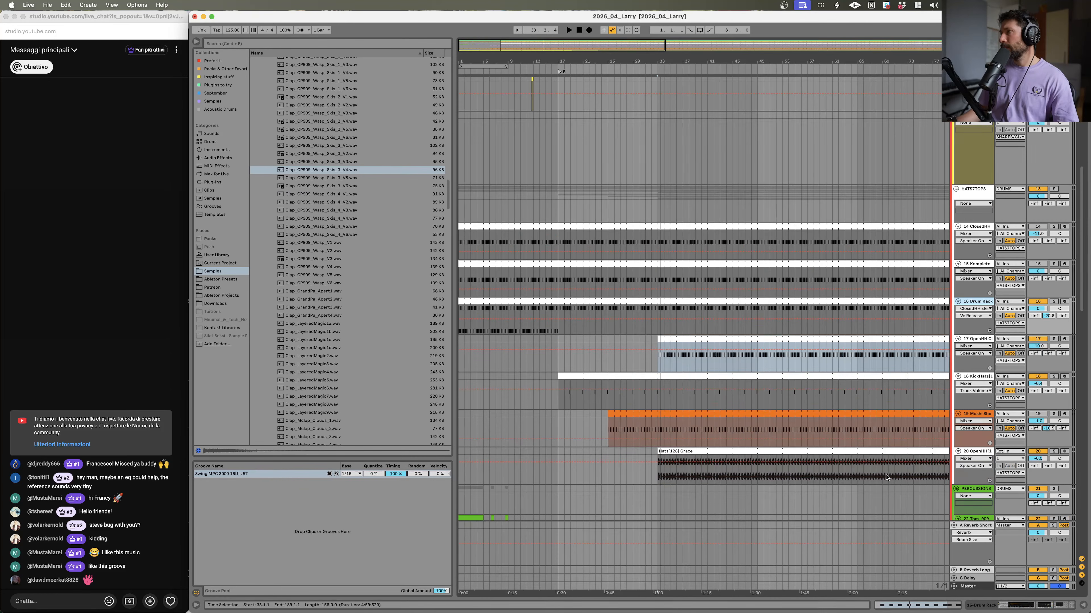
left_click(975, 265)
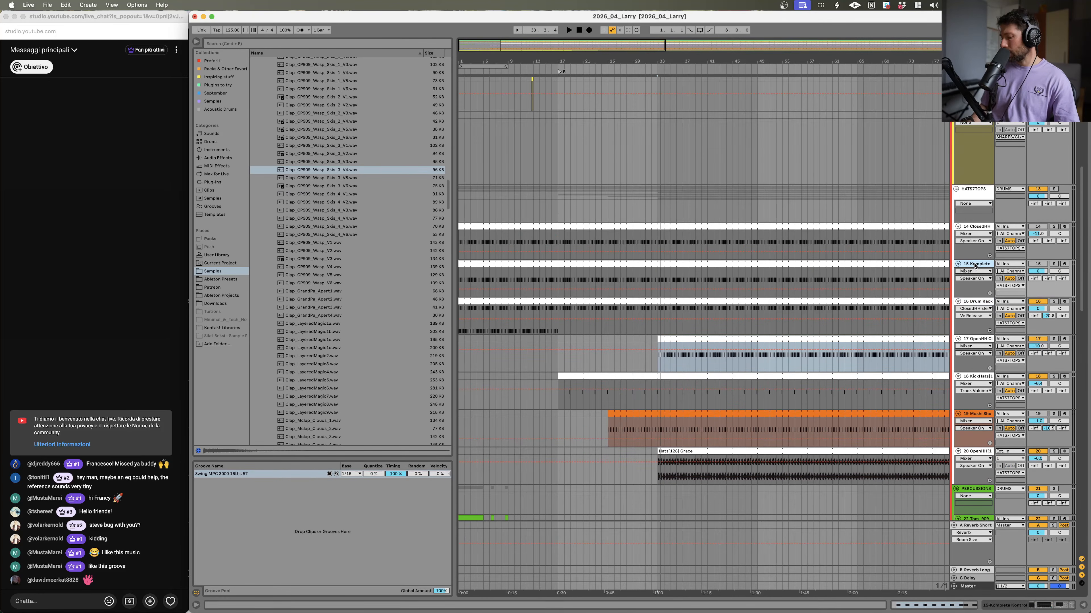
key("Delete")
Step: Solo the ClosedHH track, play it, and trim its clip so it starts at bar 17
left_click(1057, 228)
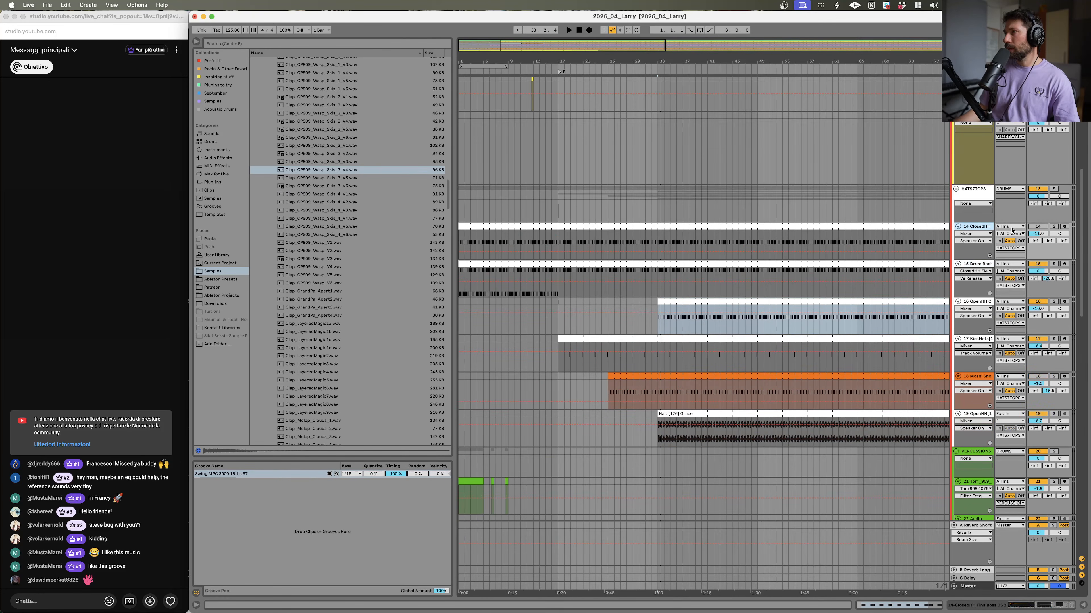
left_click(1053, 227)
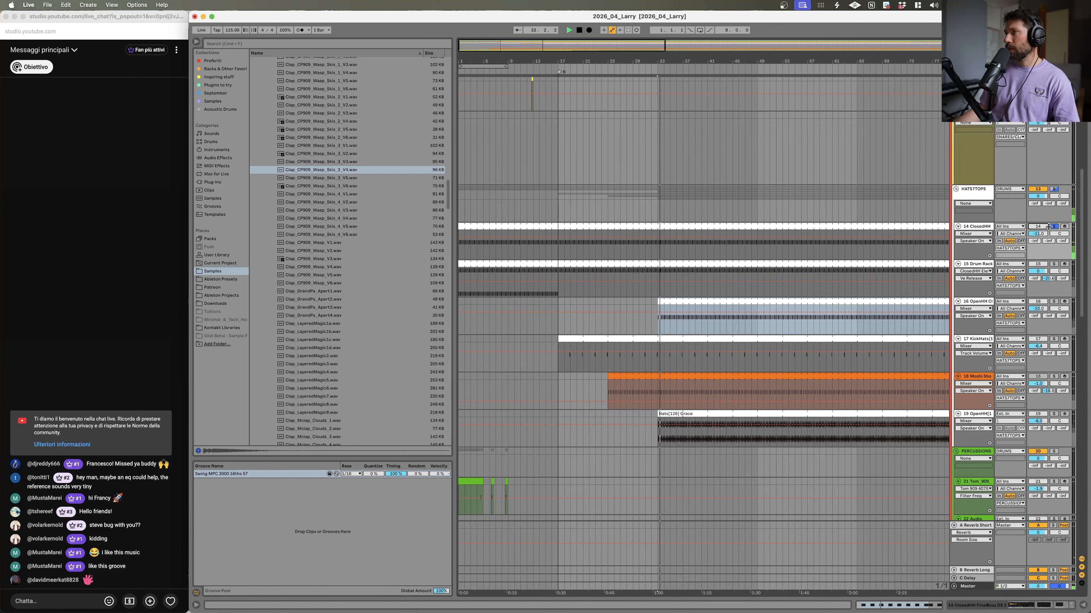
left_click(568, 226)
key("space")
left_click_drag(459, 226, 564, 247)
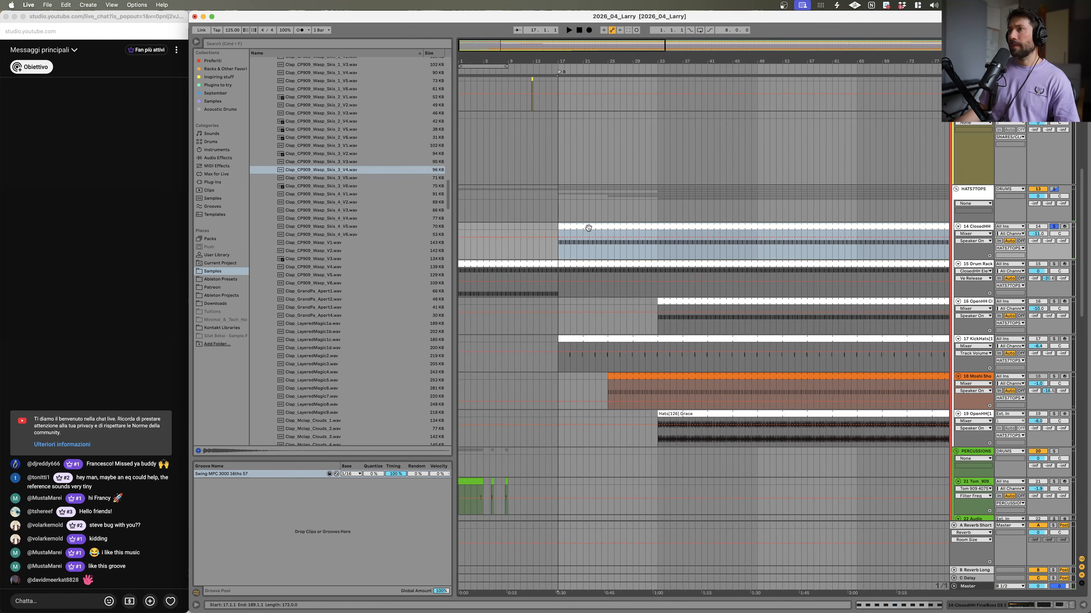
left_click(1053, 226)
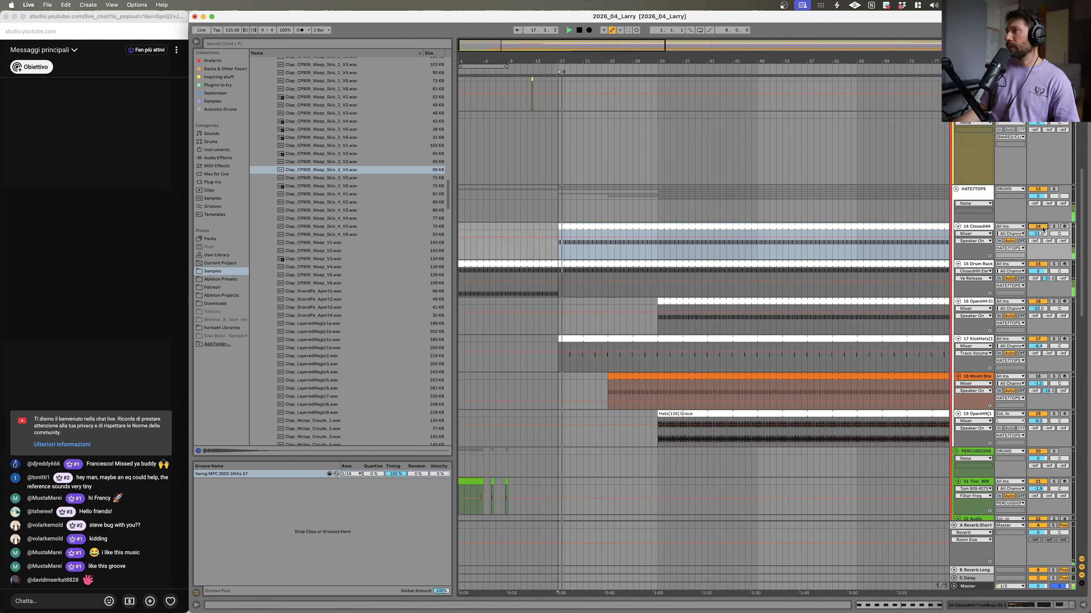
Step: Open the ClosedHH clip and delete several C3 notes to thin out the hat pattern
double_click(564, 226)
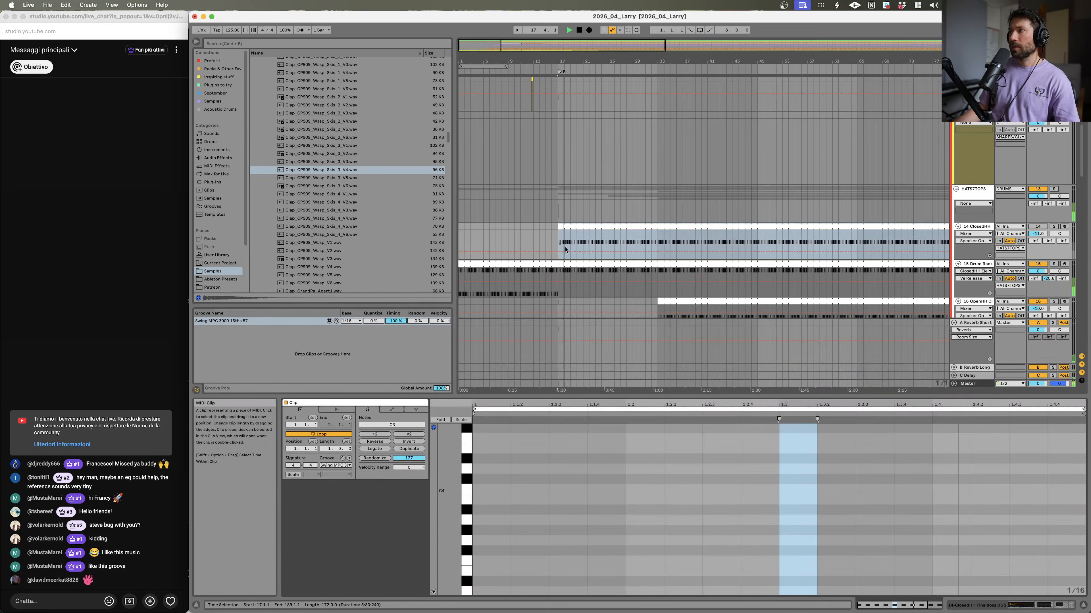
scroll(732, 530, "down", 3)
left_click_drag(502, 536, 641, 529)
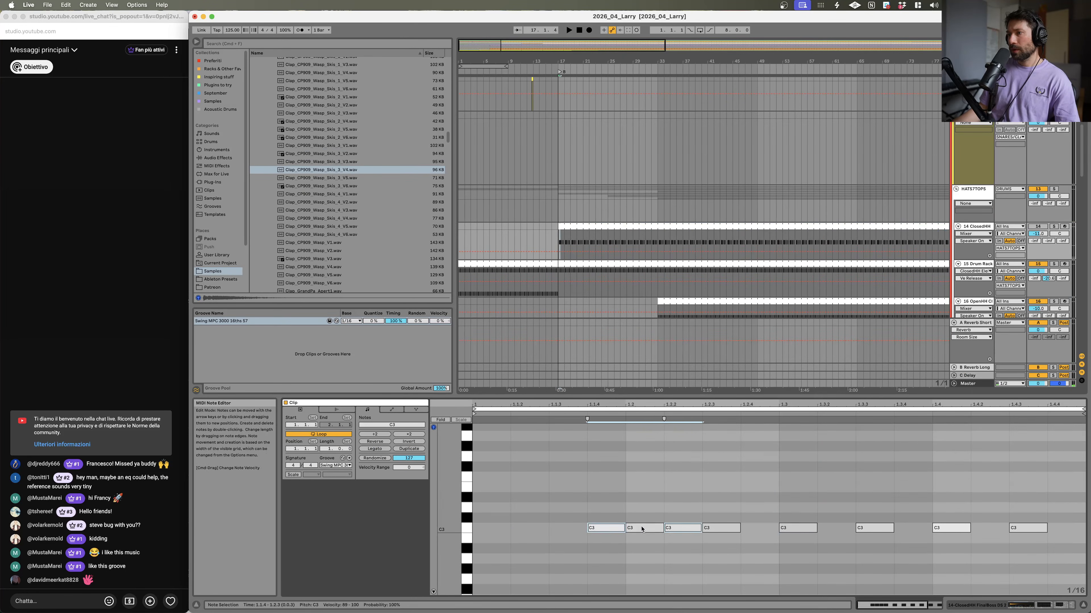
left_click_drag(716, 532, 831, 533)
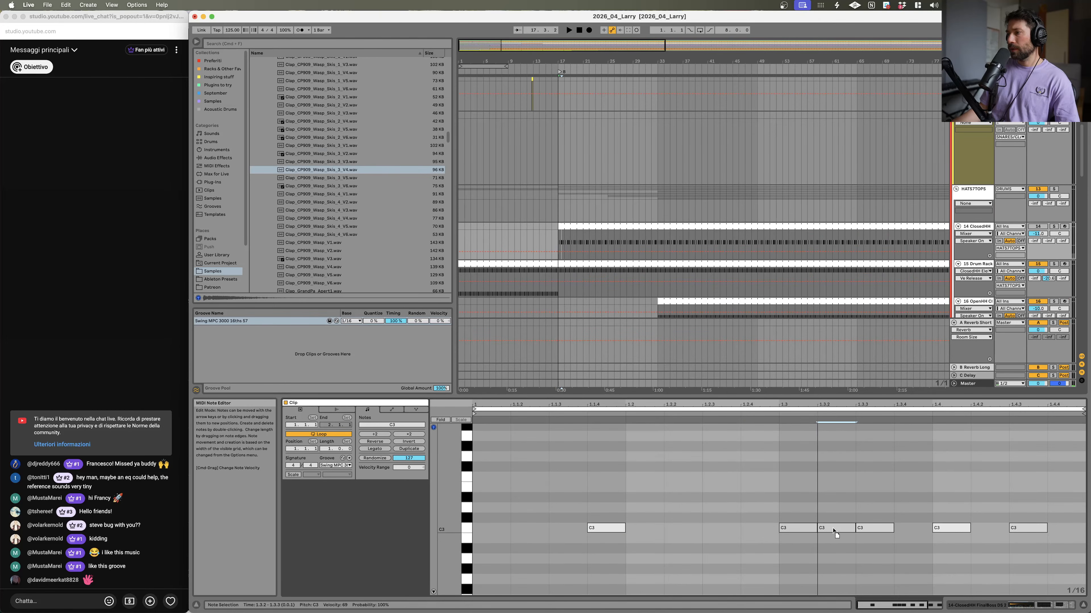
double_click(860, 532)
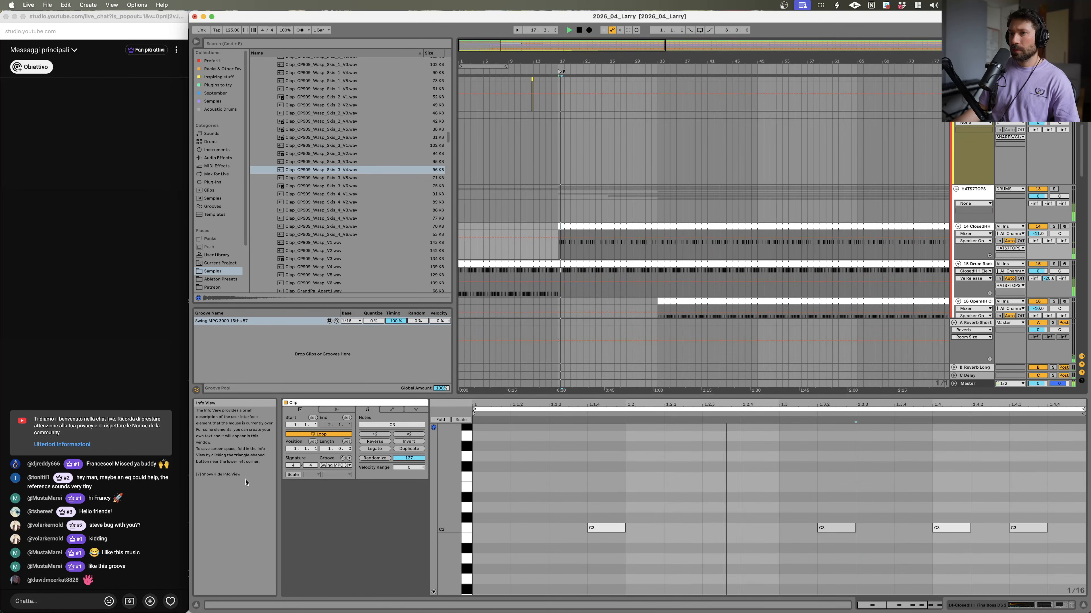
Step: Pan the ClosedHH track to 18
left_click(331, 465)
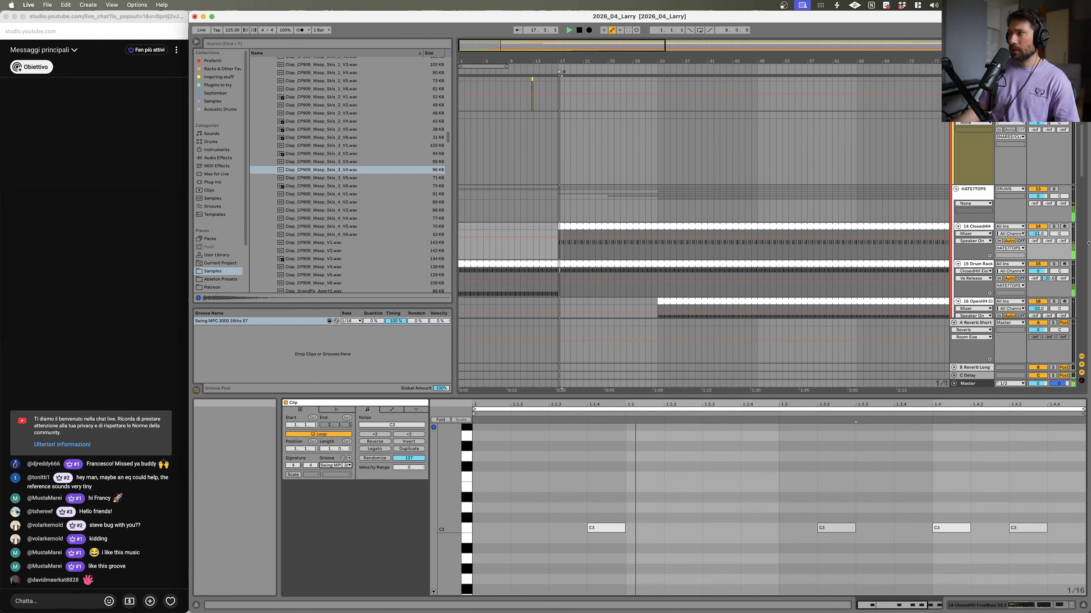
left_click_drag(1071, 227, 1072, 231)
left_click(1059, 234)
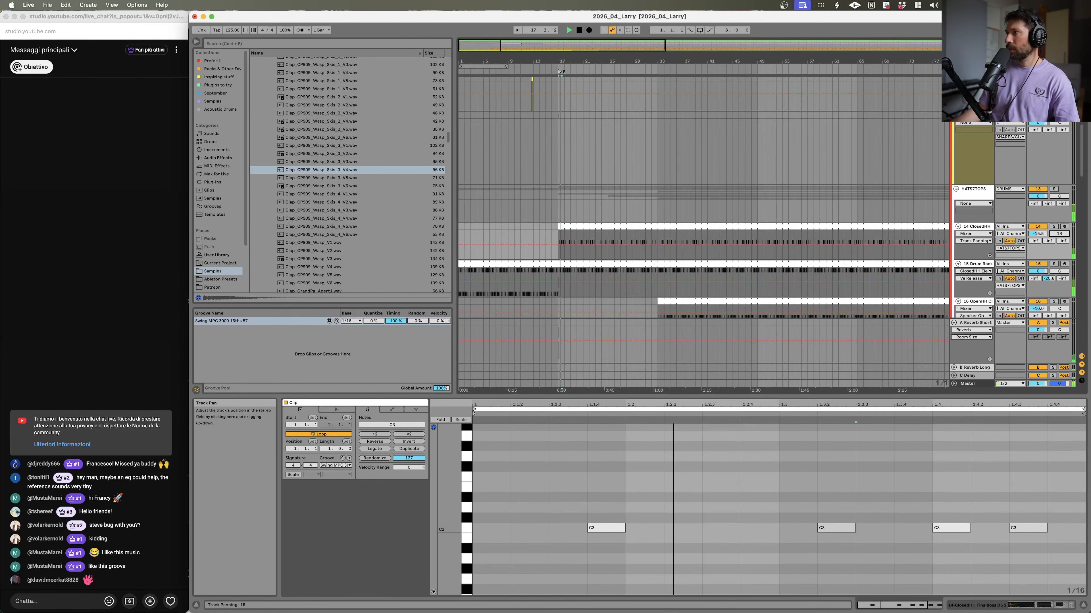
Step: Stop playback, open the Master track's device chain and nudge the Limiter's gain slightly
key("space")
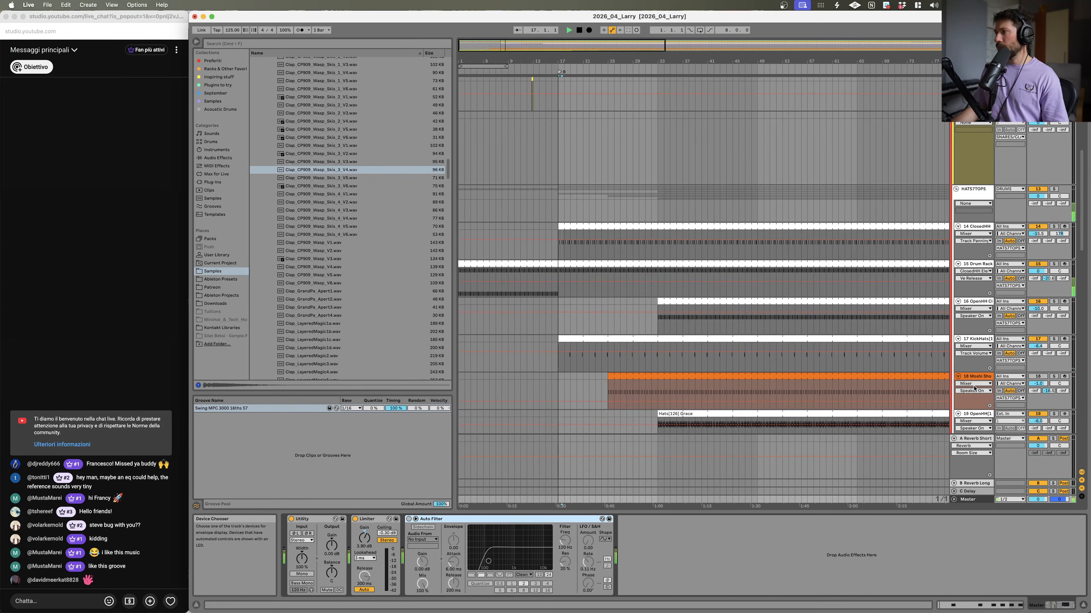
left_click(971, 386)
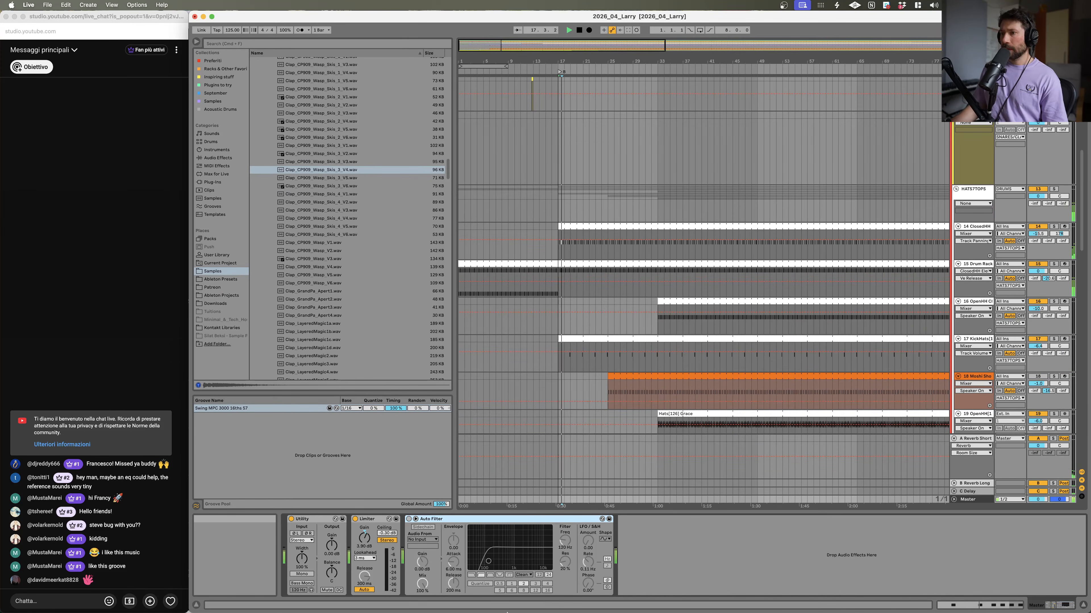
mouse_move(364, 537)
left_mouse_down()
mouse_move(364, 522)
mouse_move(365, 543)
left_mouse_up()
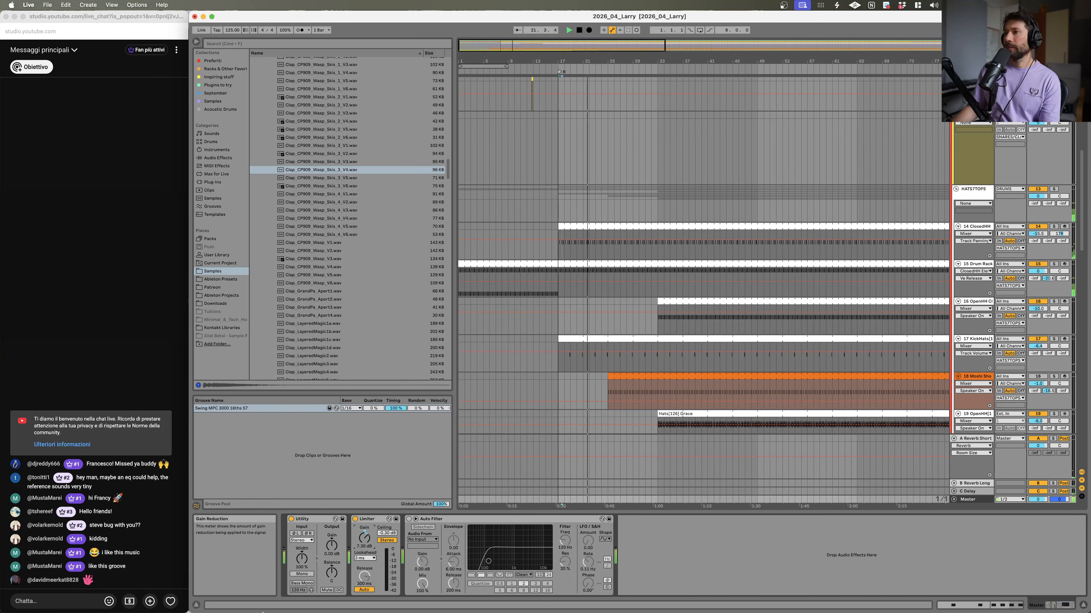
Step: Solo the Pad track and audition its clip from the start
scroll(592, 276, "down", 15)
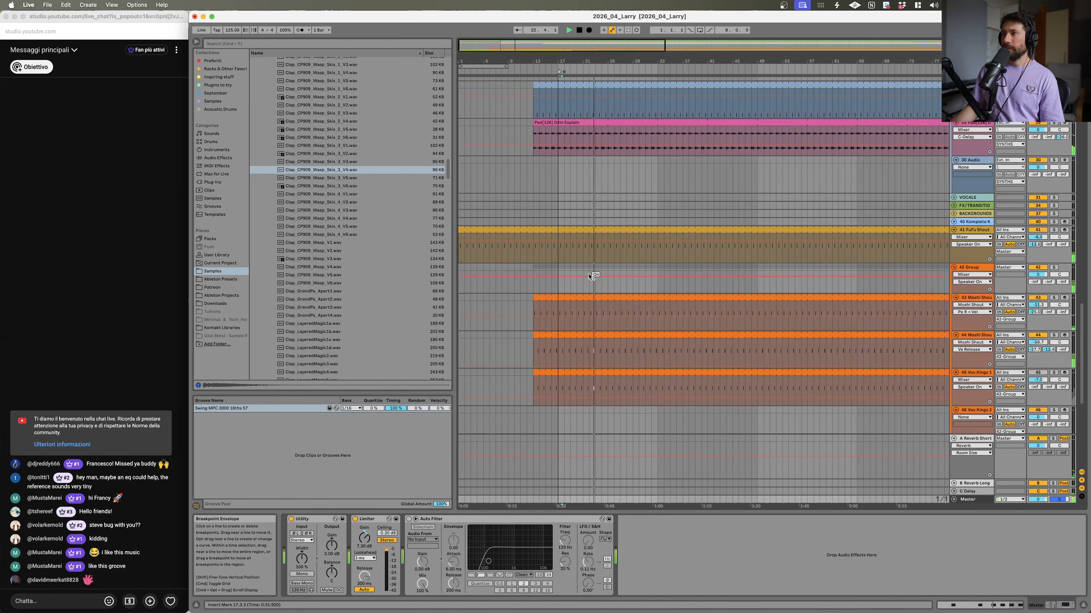
scroll(773, 267, "up", 3)
left_click(1052, 247)
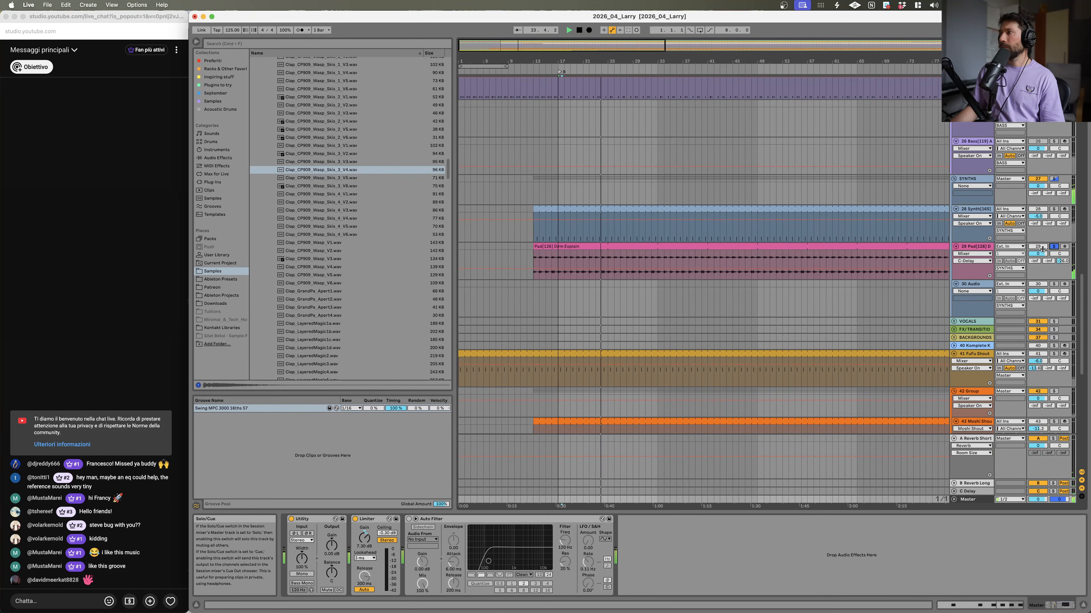
left_click(580, 257)
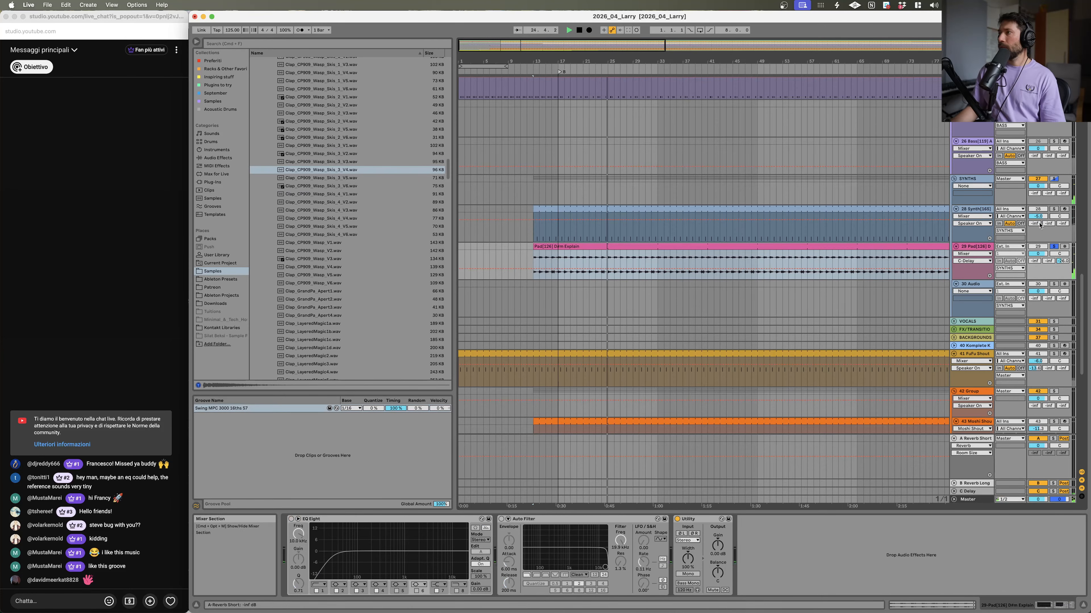
key("space")
key("space")
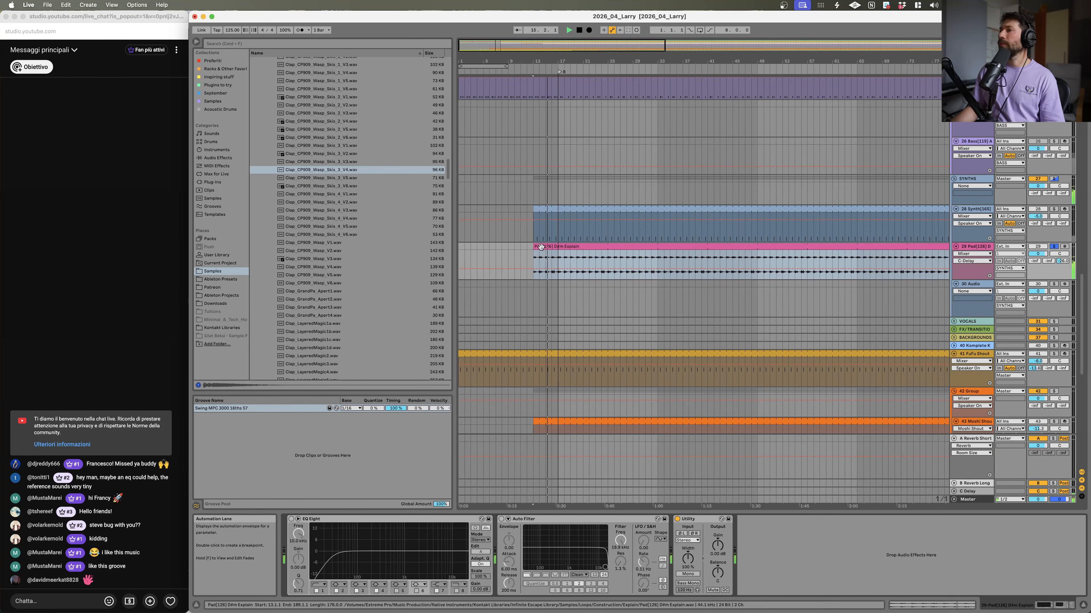
Step: Trim the Pad clip so it starts at bar 33 and unsolo the Pad track
left_click_drag(551, 246, 675, 247)
left_click(1053, 247)
left_click(557, 256)
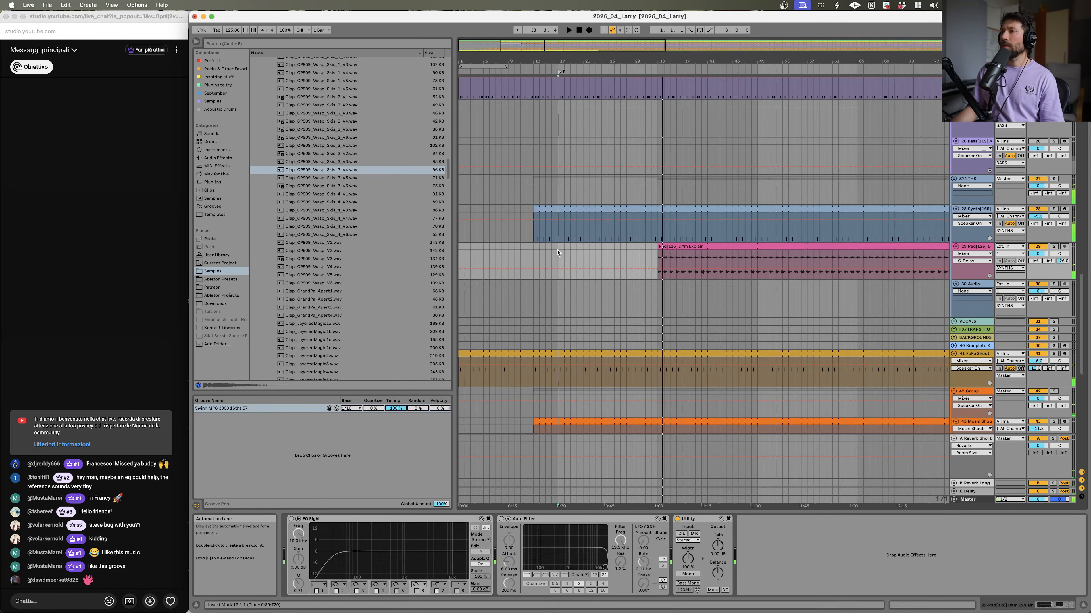
Step: Trim the Synth clip so it starts at bar 33 and deactivate the Vox Kings 1 track
left_click_drag(537, 208, 659, 210)
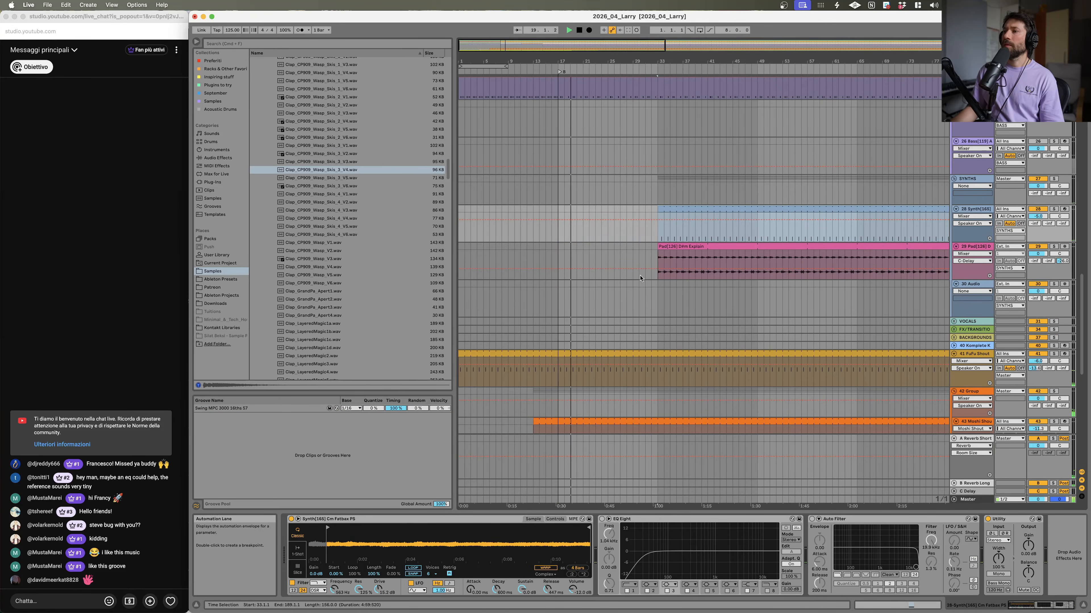
scroll(622, 258, "down", 10)
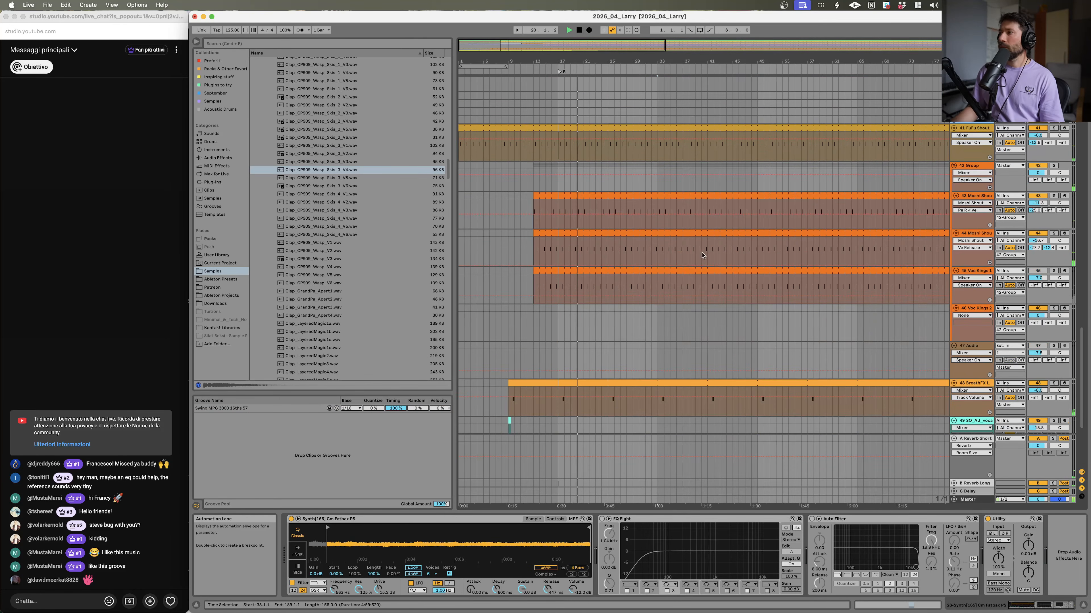
left_click(1042, 272)
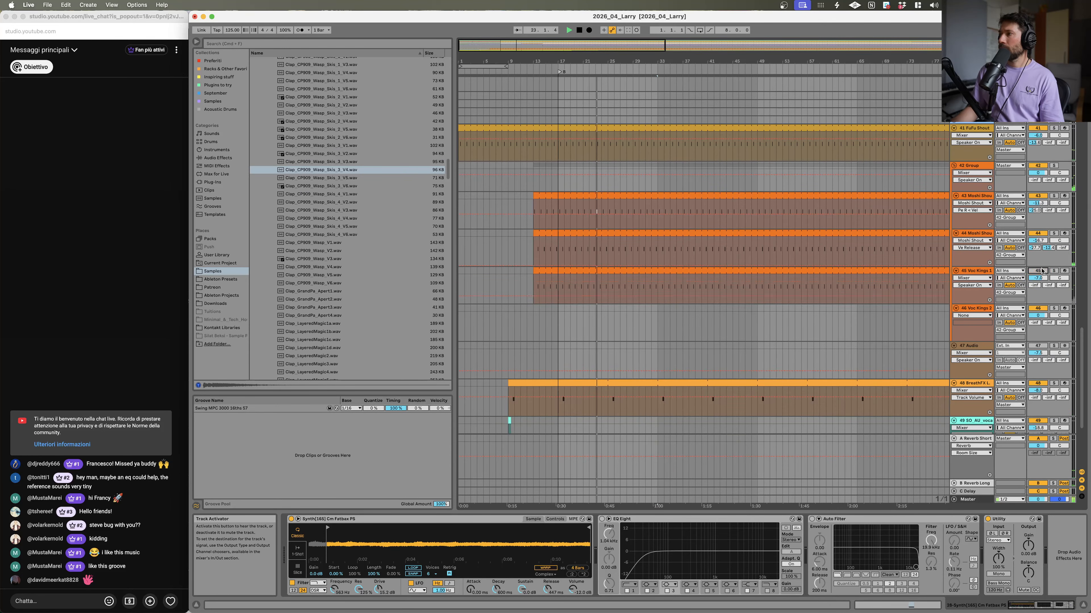
Step: Select the Mashi Shout track and inspect its sample in the device view
scroll(689, 339, "up", 20)
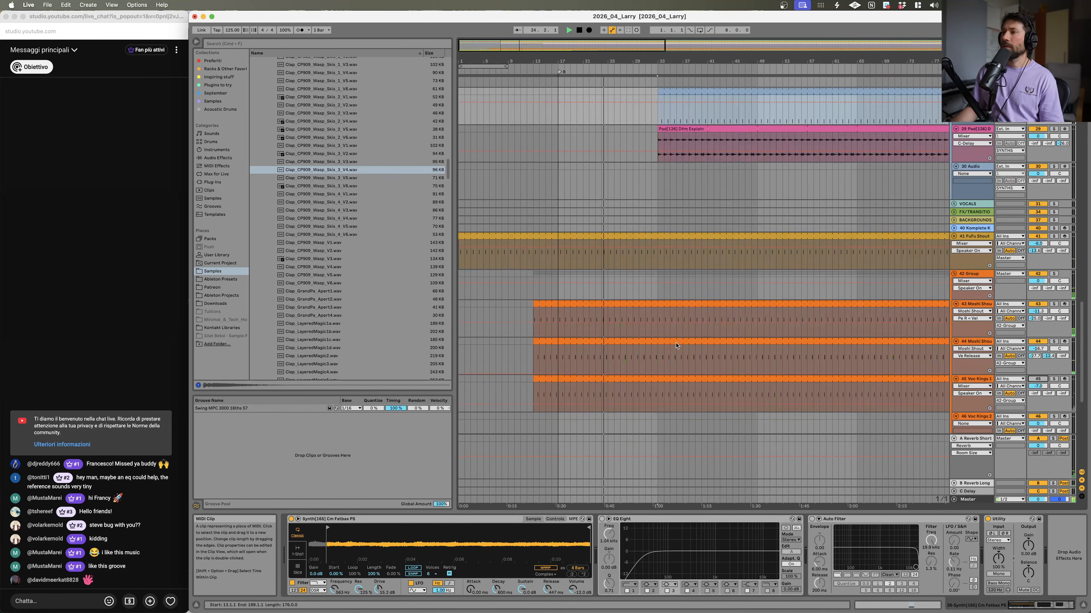
scroll(663, 339, "down", 5)
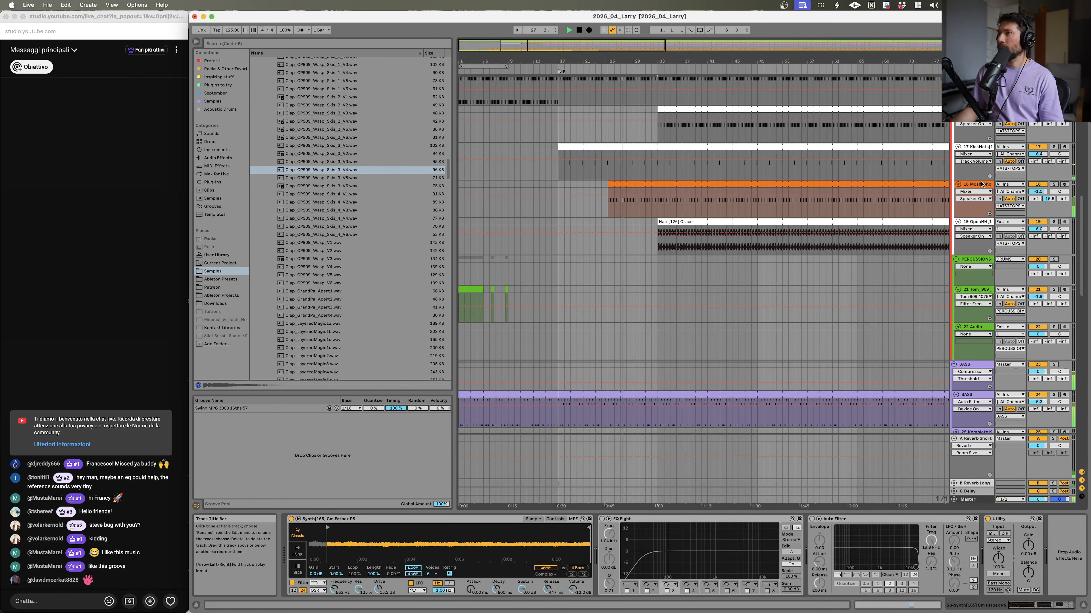
left_click(967, 184)
mouse_move(1038, 192)
left_mouse_down()
mouse_move(1037, 211)
mouse_move(1037, 191)
left_mouse_up()
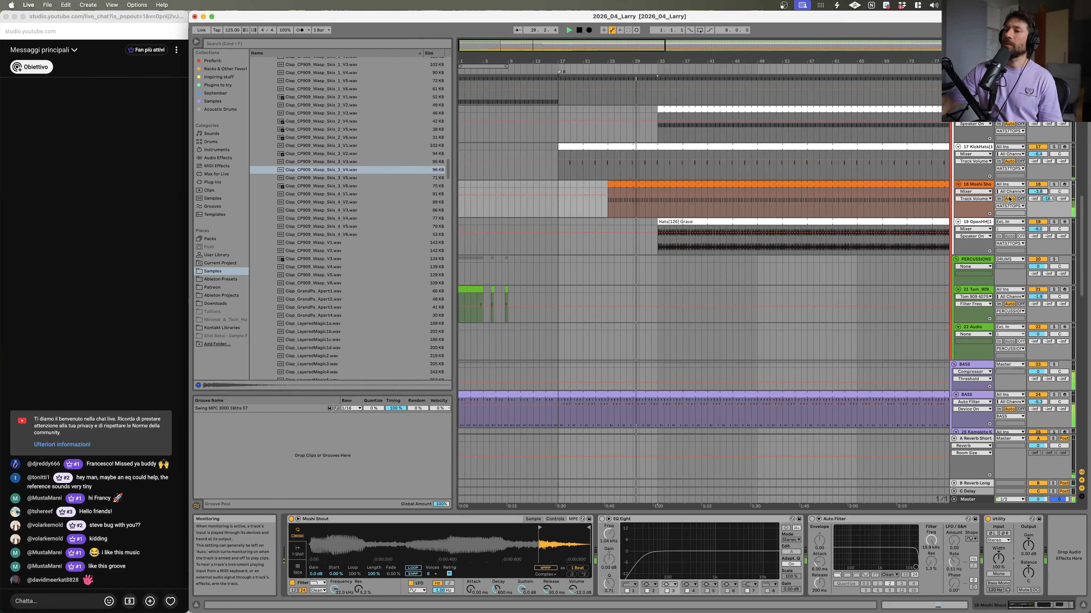
scroll(664, 229, "up", 10)
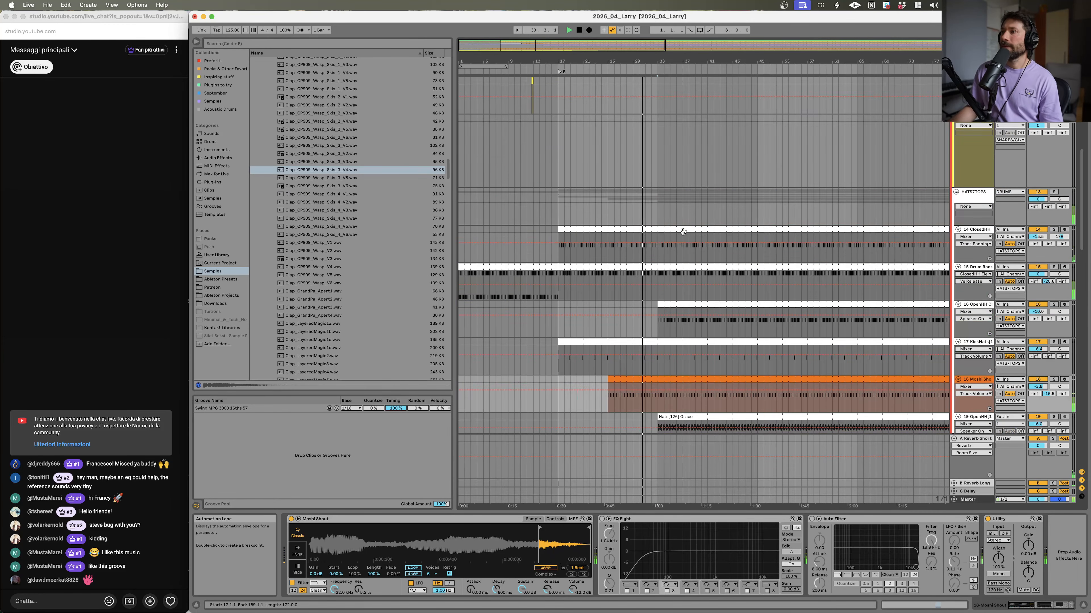
scroll(664, 229, "up", 10)
Step: Solo the 'A funky introduction' vocal track, play it, and raise its volume slightly
left_click(1054, 186)
left_click(632, 199)
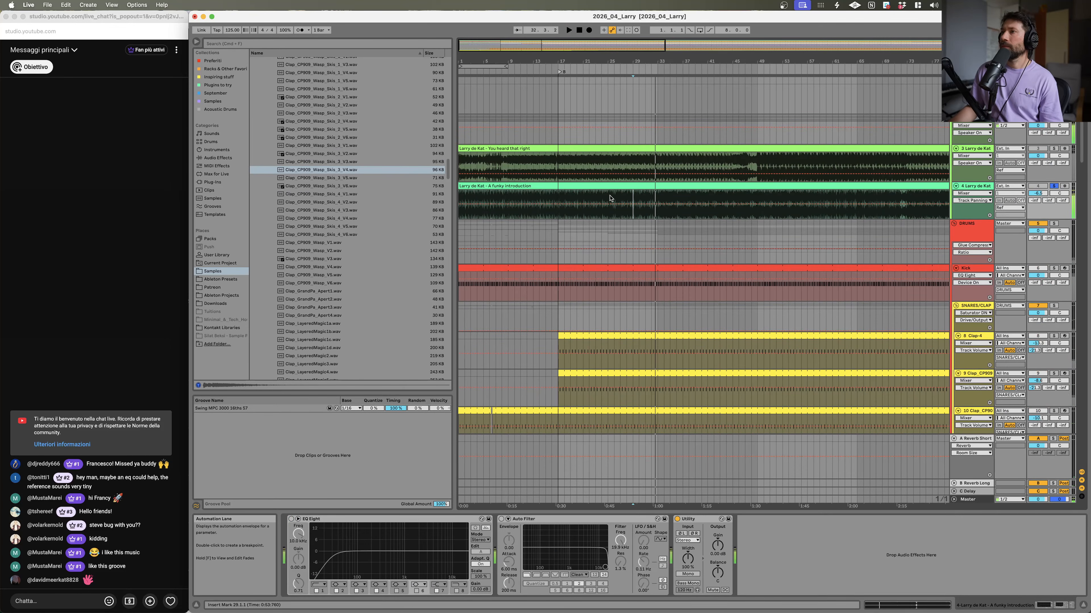
left_click(610, 201)
key("space")
key("space")
left_click_drag(1038, 193, 1038, 185)
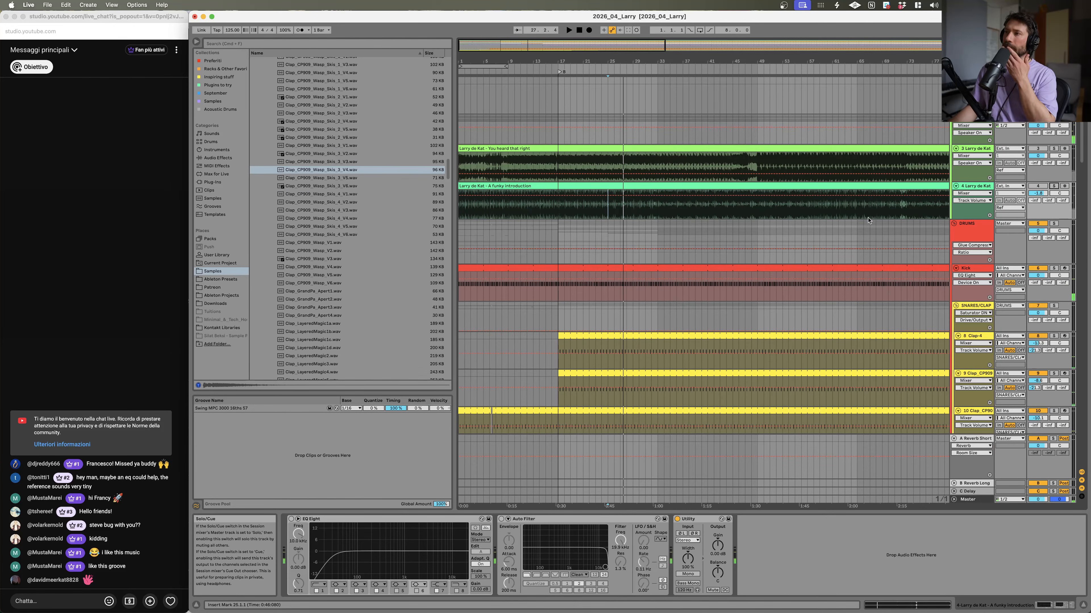
Step: Open the Tom 909 clip and extend it so it loops until bar 68
scroll(608, 217, "down", 20)
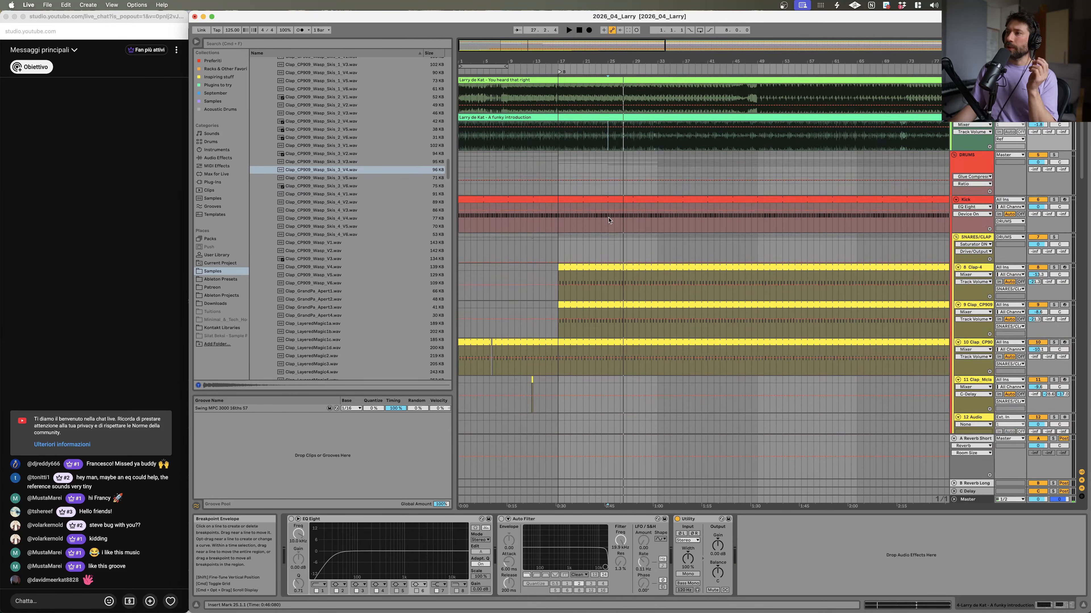
scroll(966, 344, "down", 1)
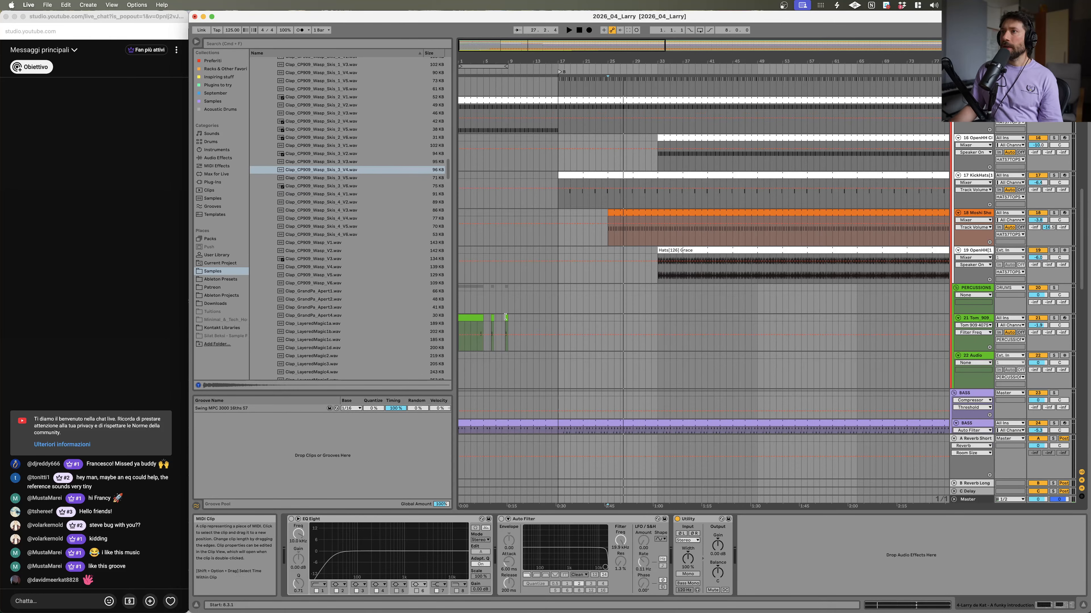
left_click(480, 322)
key("space")
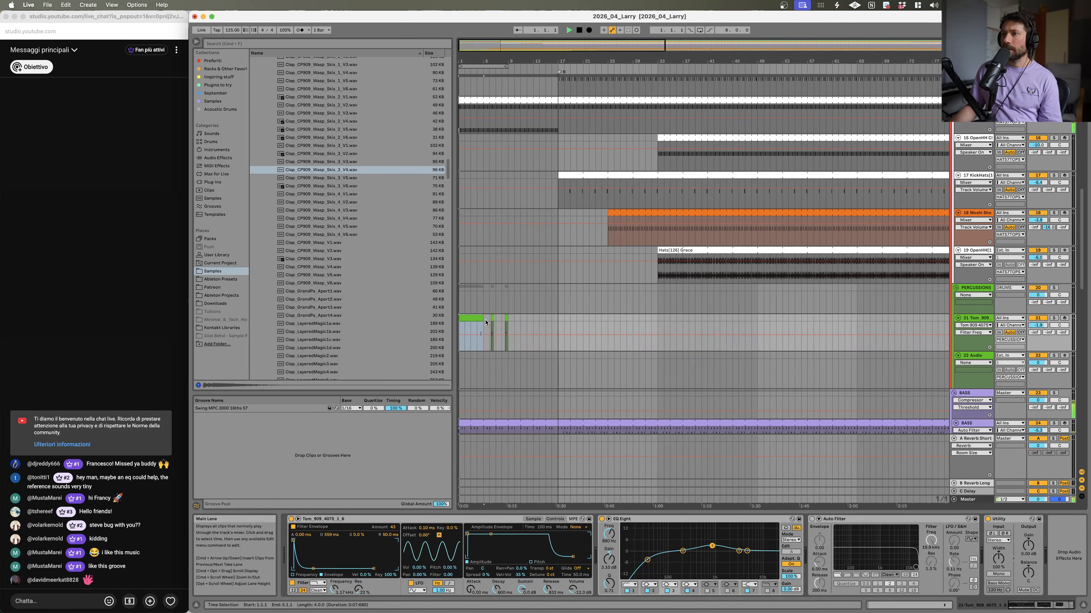
left_click(506, 319)
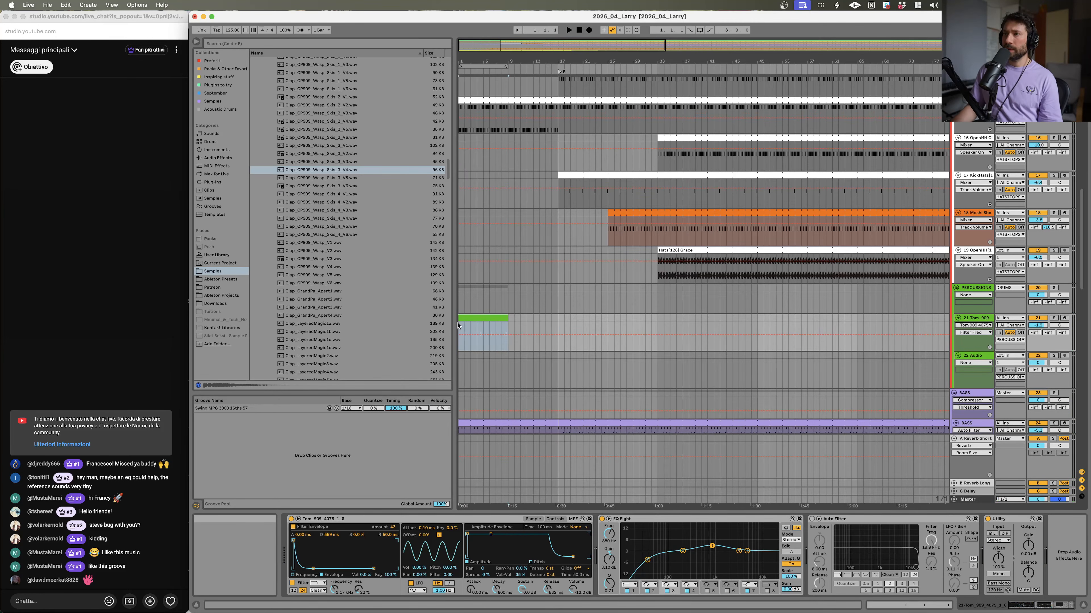
double_click(470, 319)
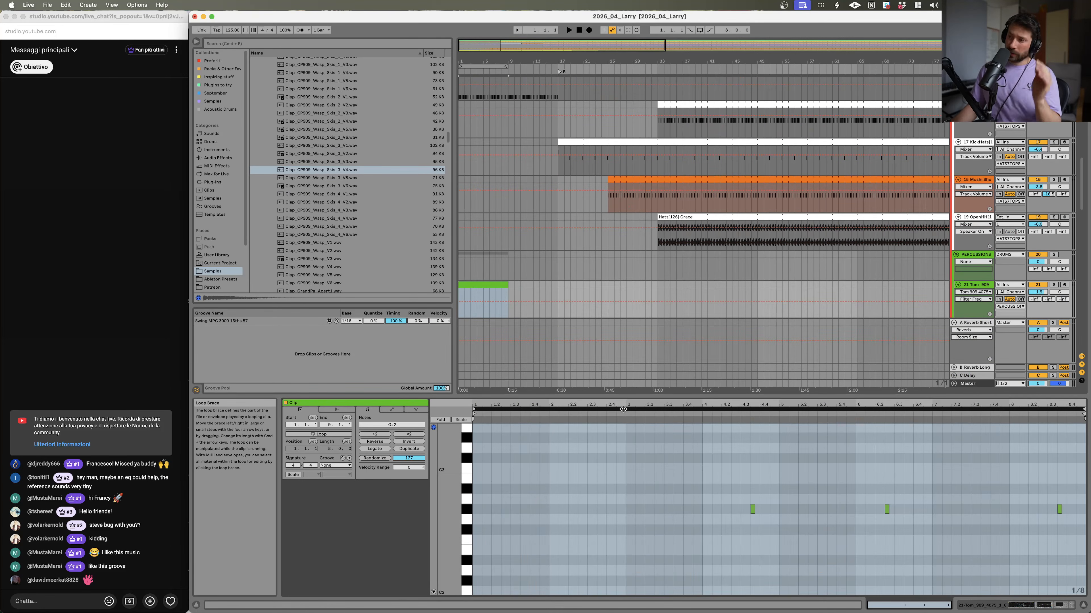
left_click(623, 409)
left_click_drag(505, 282, 875, 283)
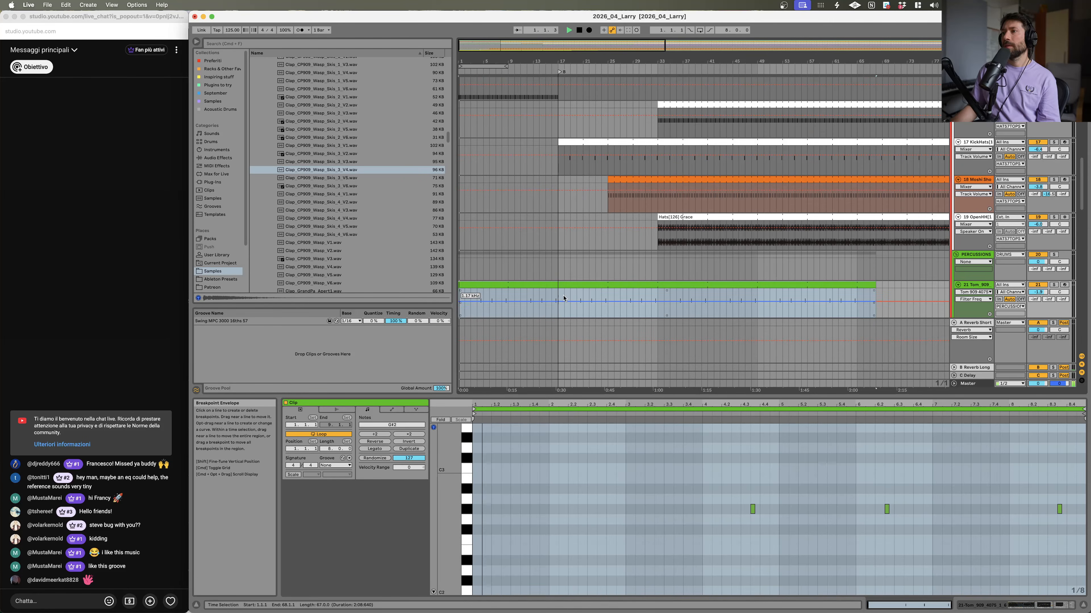
left_click(623, 301)
Step: Set the VOX PRC 34 track's volume to -4.6 dB
scroll(625, 301, "down", 10)
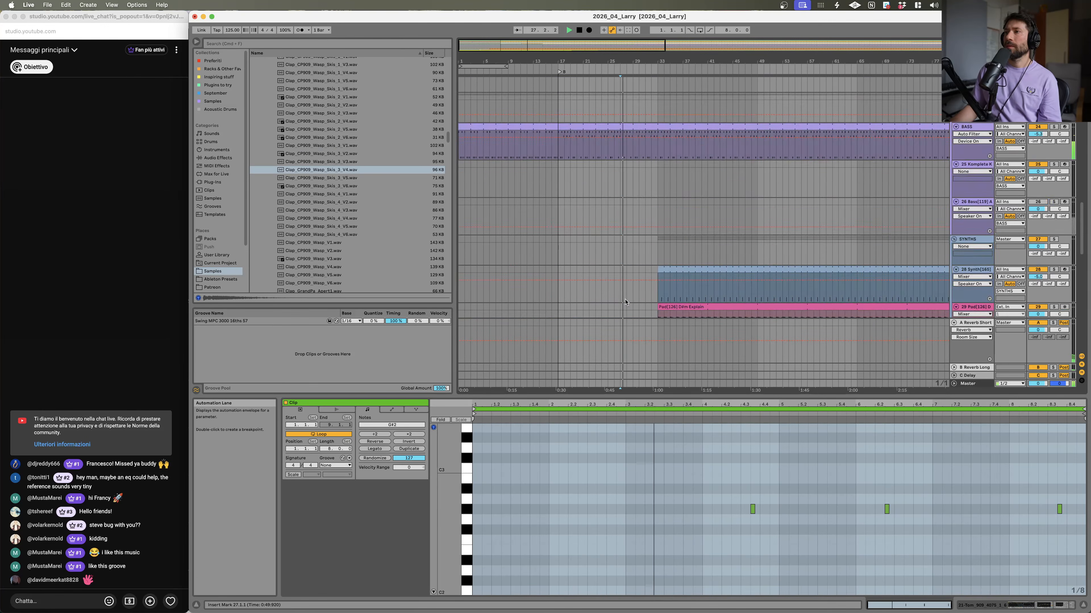
scroll(625, 301, "down", 15)
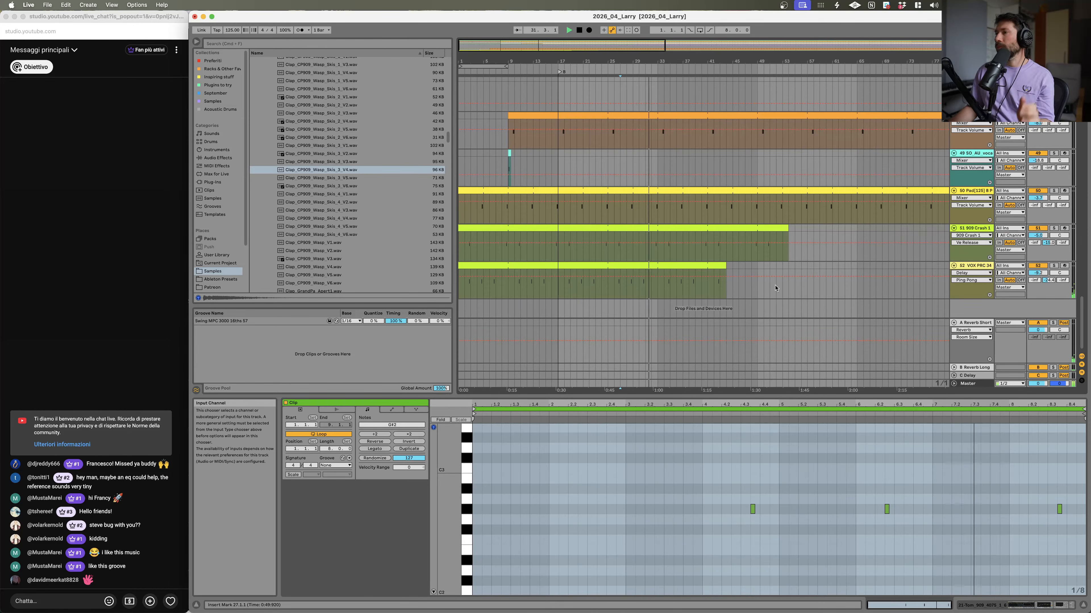
left_click(975, 266)
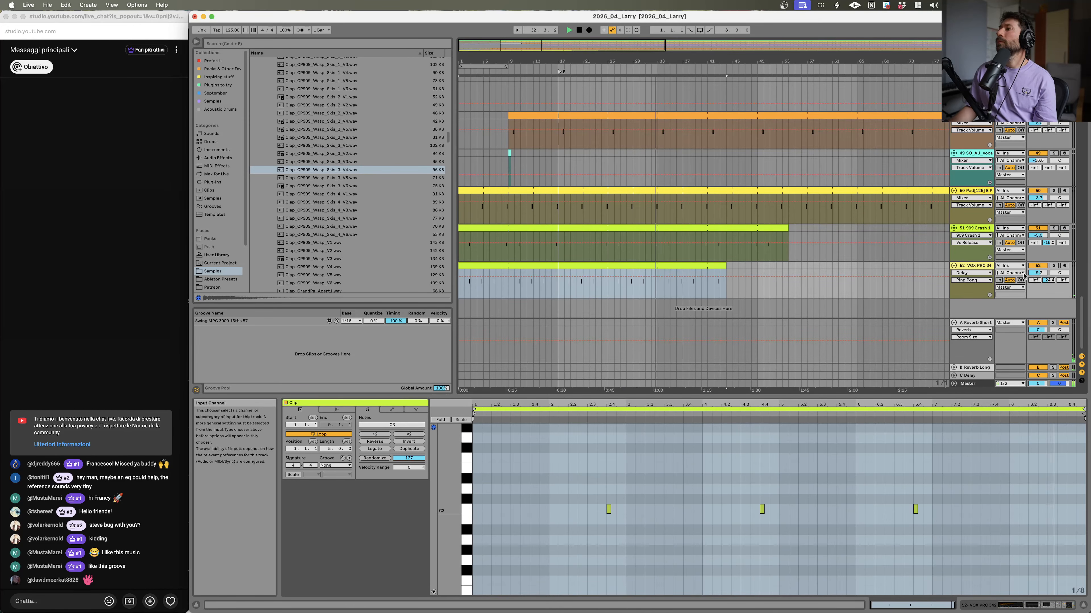
left_click_drag(1038, 272, 1037, 258)
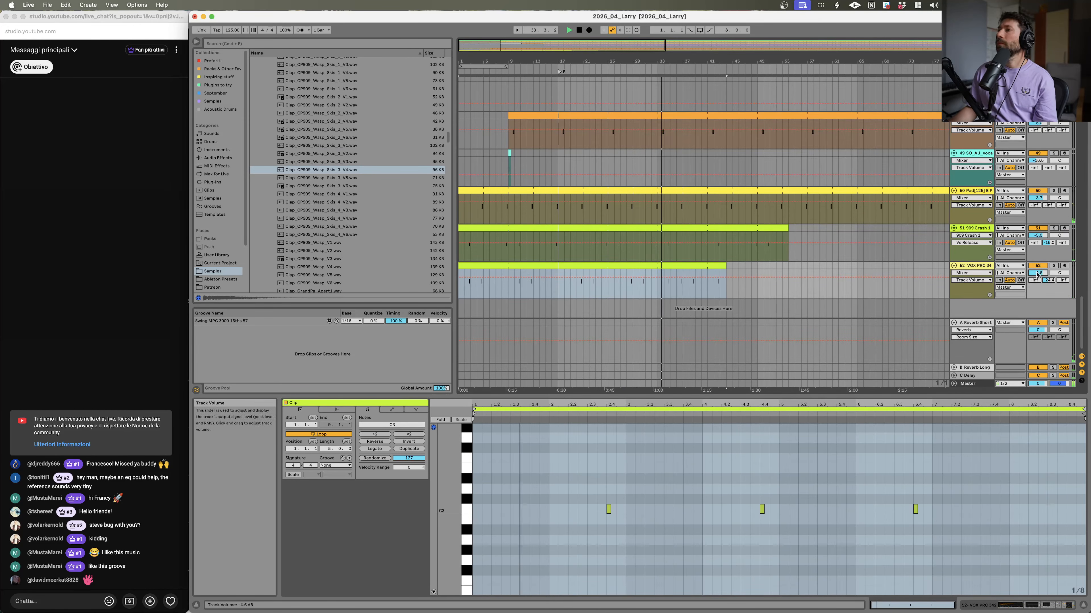
Step: Trim the OpenHH clip so it starts at about bar 50
scroll(654, 254, "up", 10)
scroll(655, 255, "up", 20)
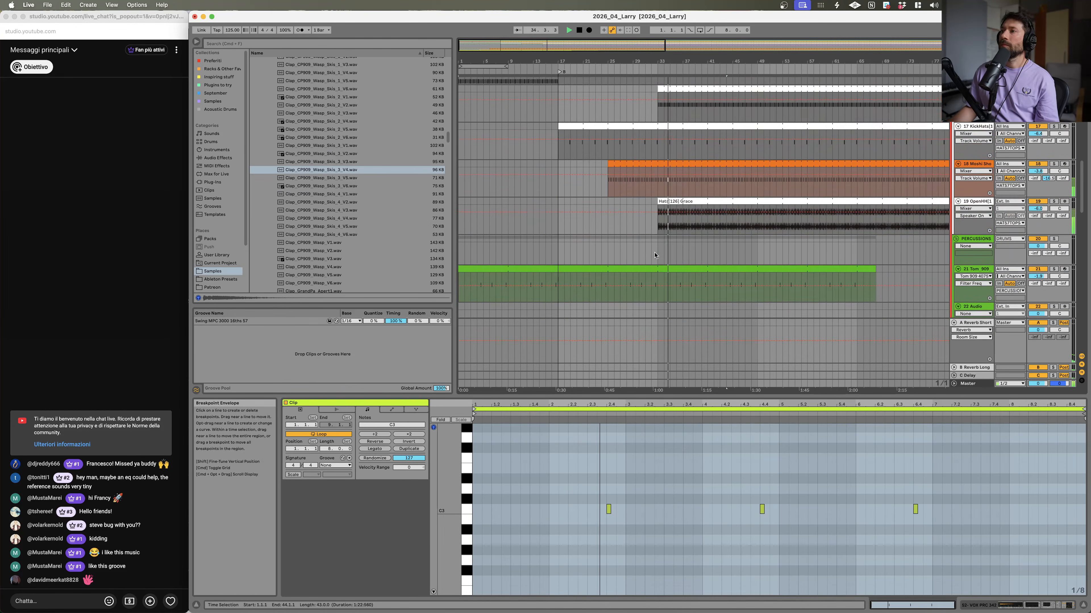
left_click_drag(659, 236, 763, 244)
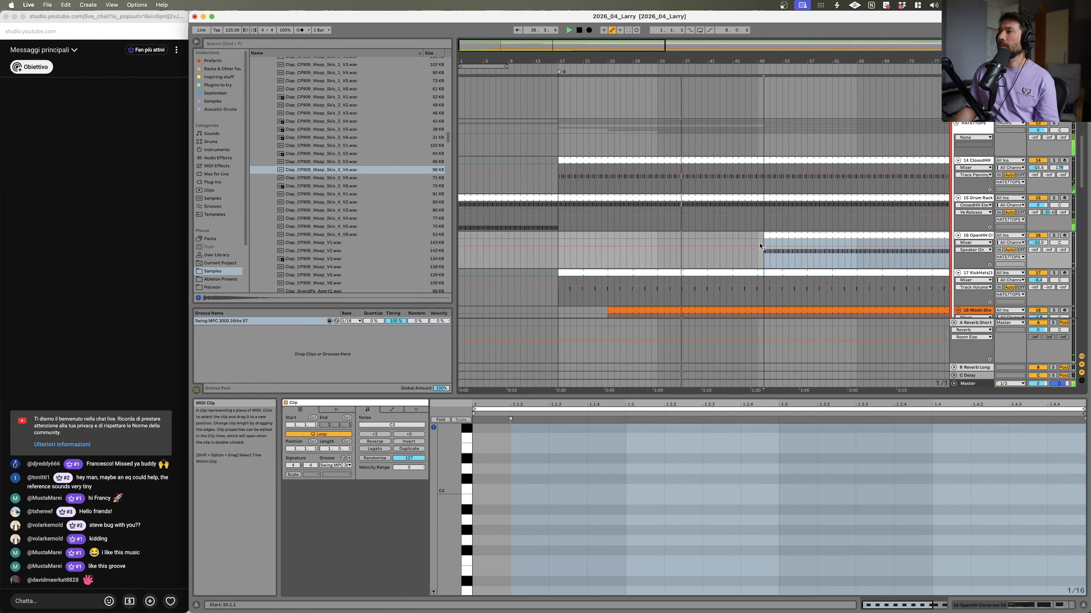
Step: Play the arrangement from around bar 29 to audition the clap and drum layers
scroll(628, 263, "up", 7)
left_click(632, 141)
key("space")
key("space")
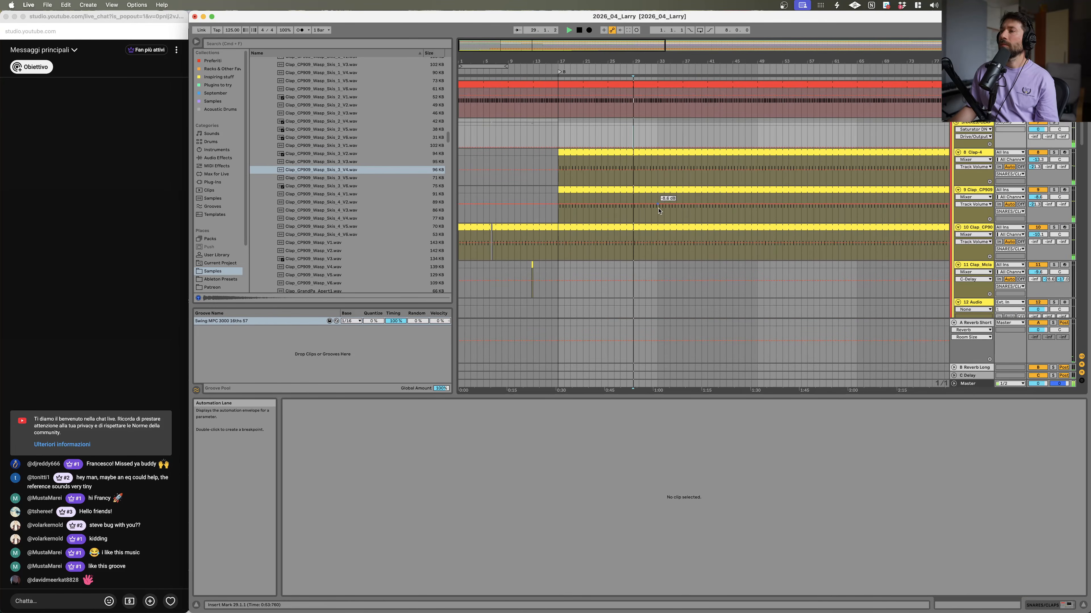
scroll(631, 146, "up", 8)
left_click(611, 235)
key("space")
left_click(611, 235)
scroll(614, 239, "down", 10)
scroll(616, 241, "down", 5)
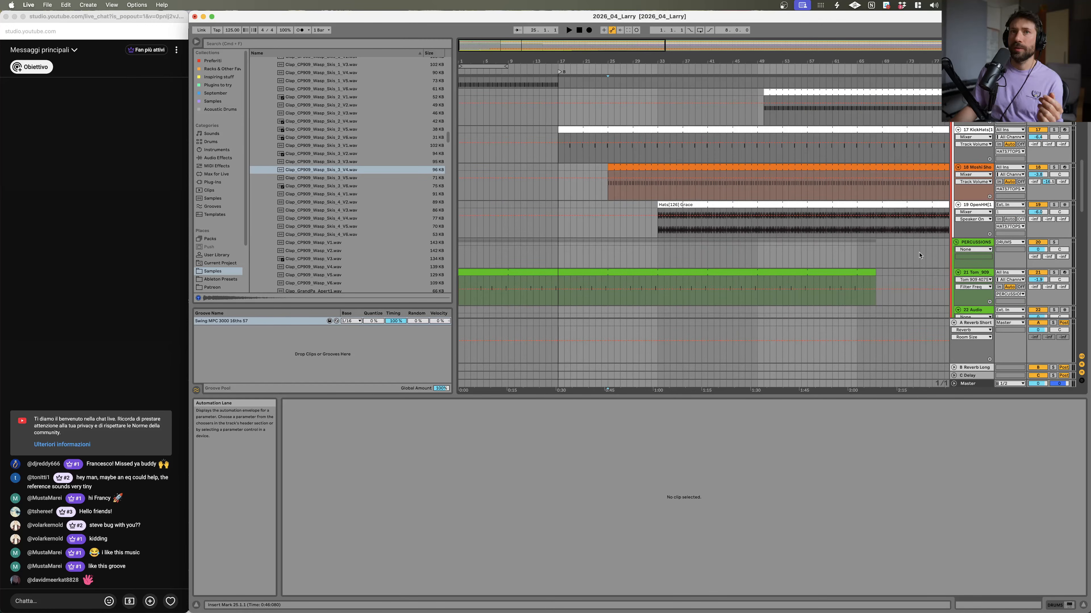
scroll(928, 262, "down", 2)
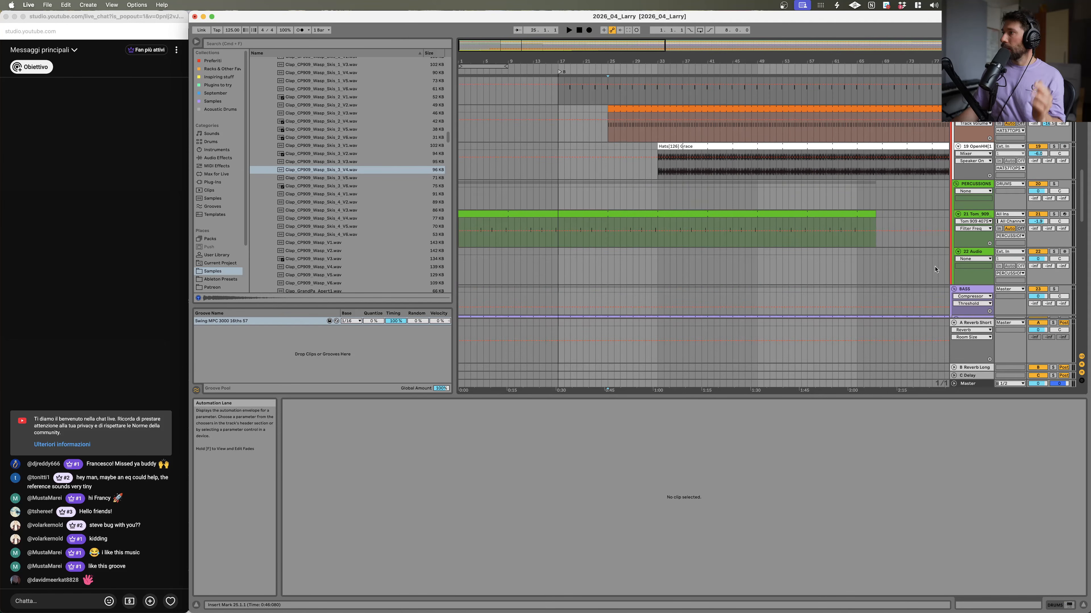
Step: Insert a new MIDI track below the Tom 909 track and delete the empty audio track
key("super+shift+t")
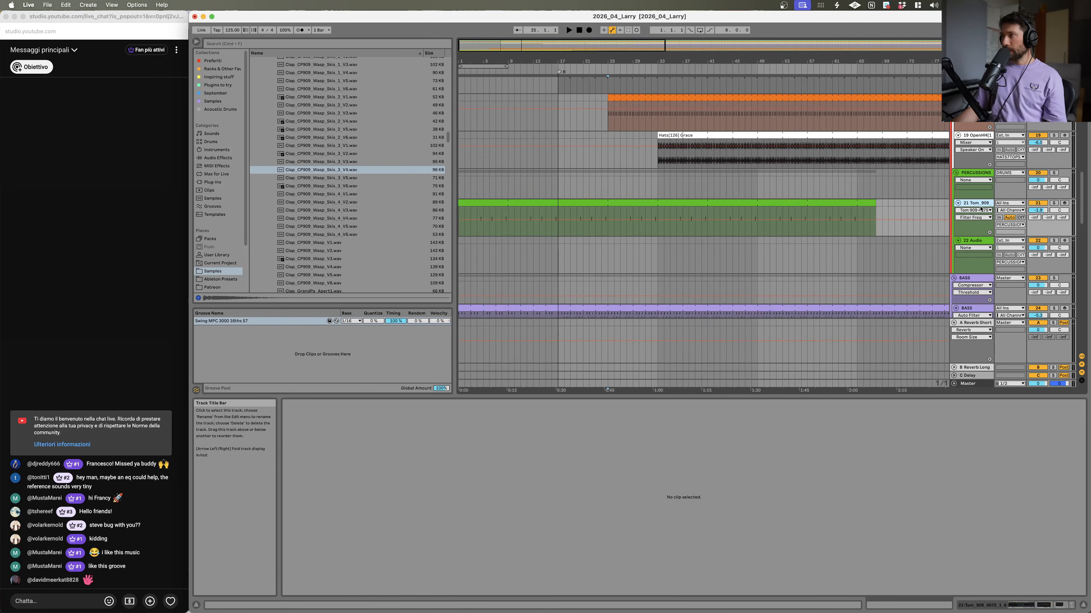
left_click(979, 242)
left_click(975, 279)
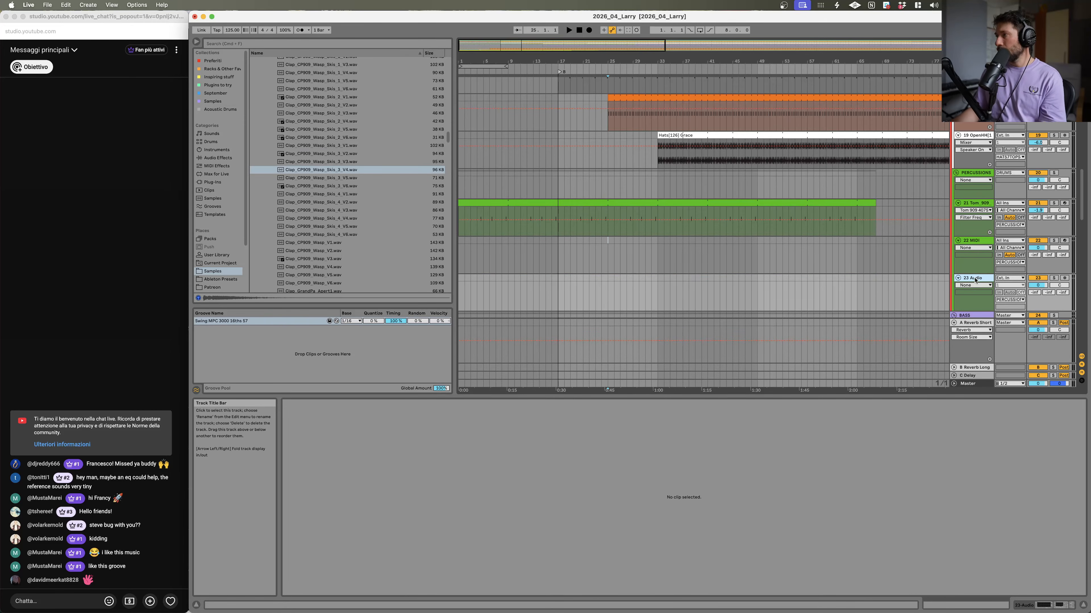
key("Delete")
left_click(969, 243)
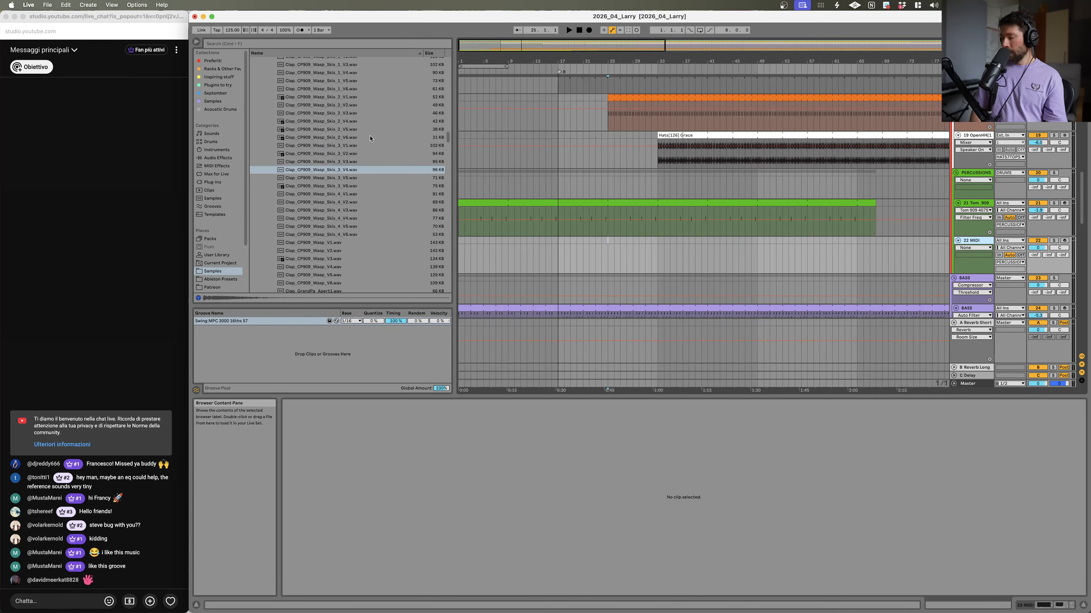
Step: Search the browser for Kompl and load the Komplete Kontrol plugin onto the new MIDI track
key("super+f")
type("Ko")
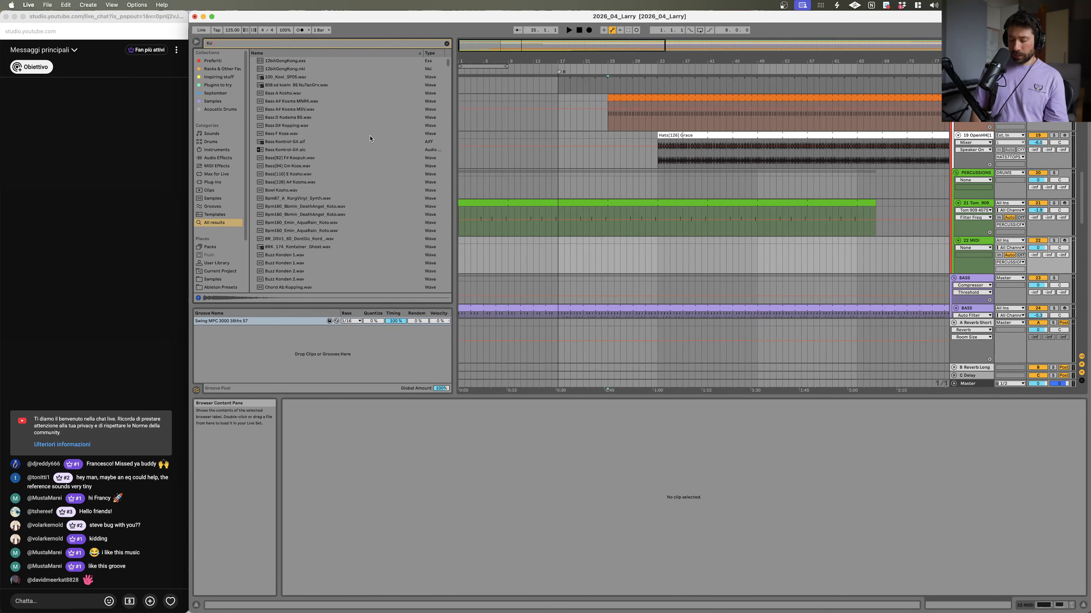
type("mpl")
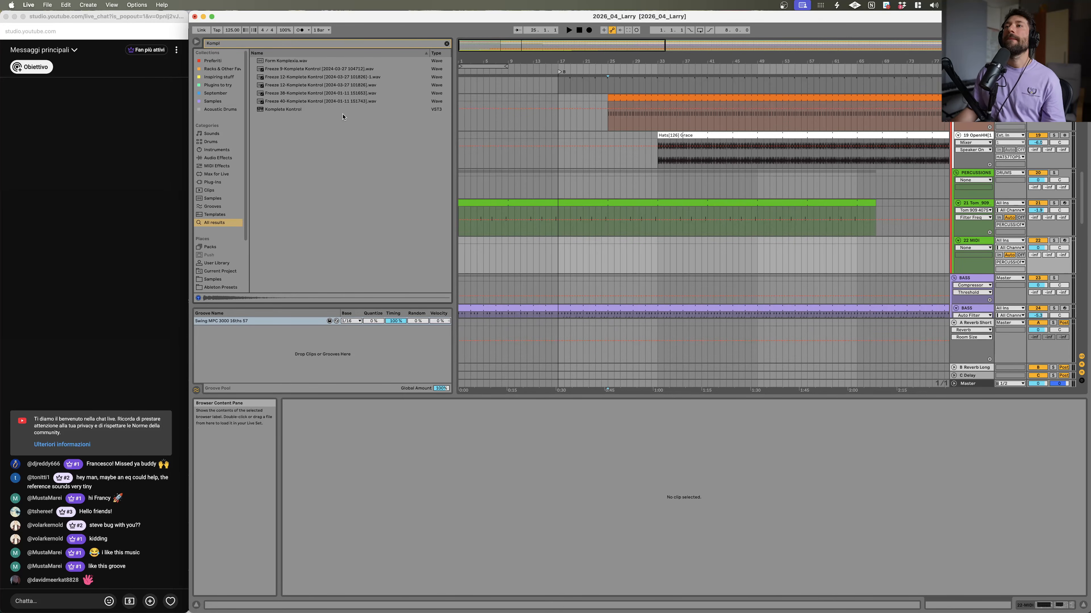
left_click(294, 110)
left_click_drag(421, 507, 422, 509)
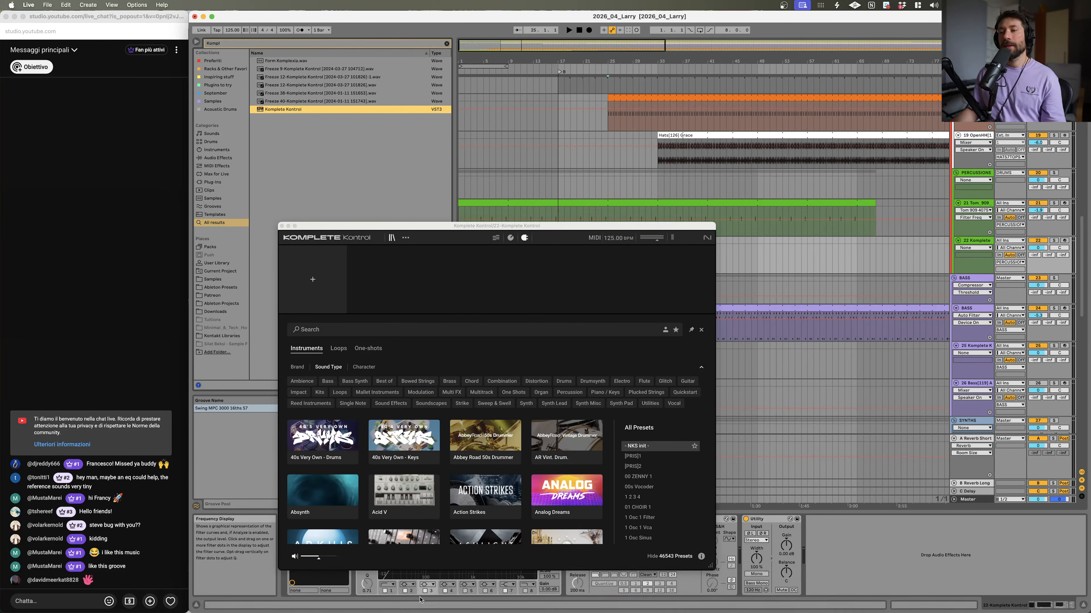
Step: Switch to the web browser to check the YouTube livestream dashboard and return to Live
left_click(278, 593)
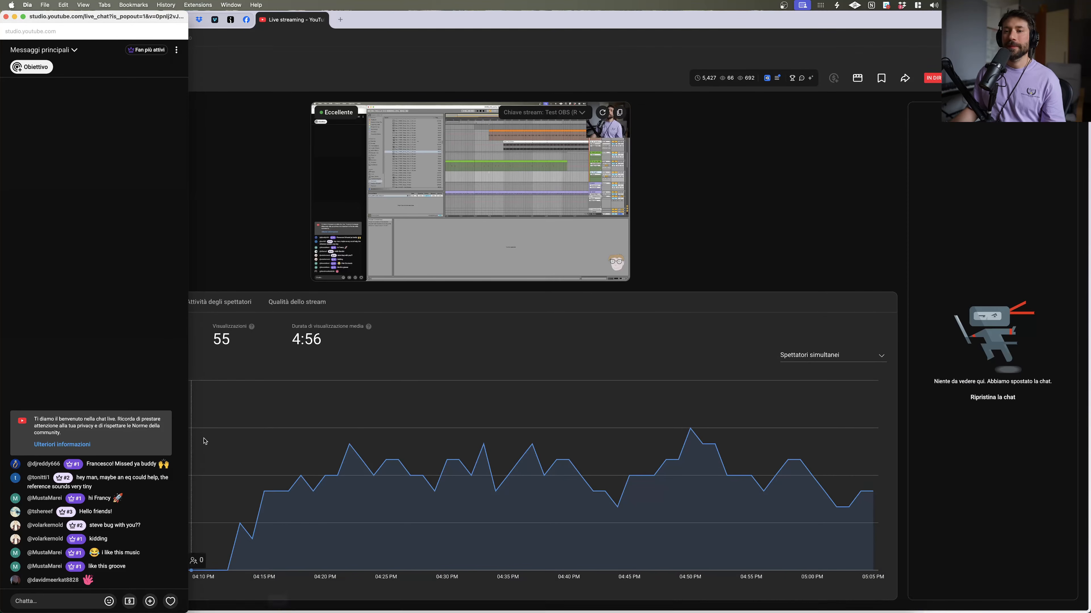
mouse_move(40, 17)
left_mouse_down()
mouse_move(200, 26)
mouse_move(41, 18)
left_mouse_up()
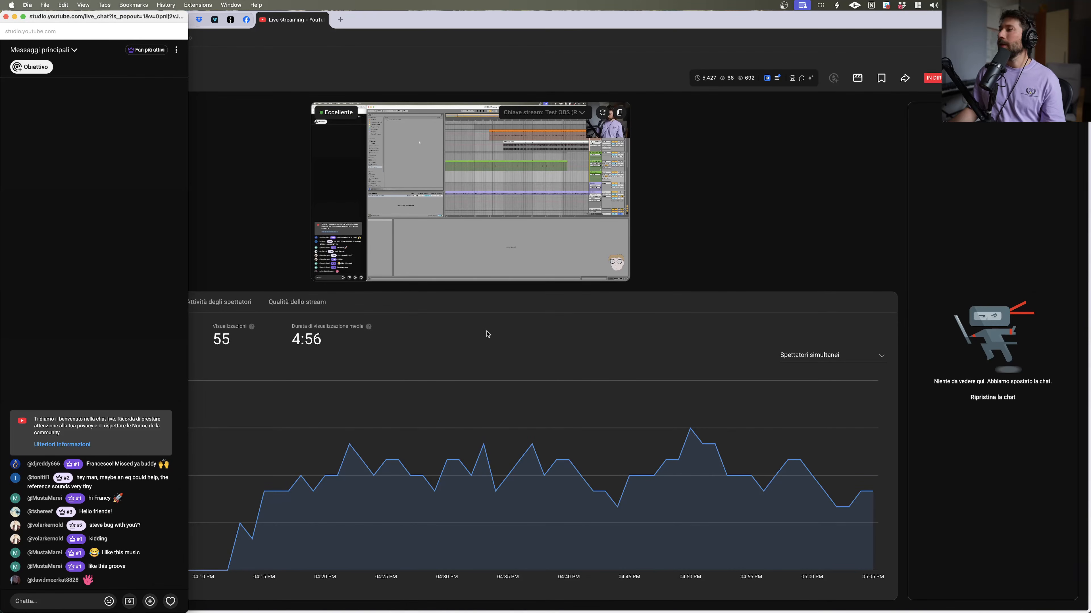
key("ctrl+Up")
left_click(773, 341)
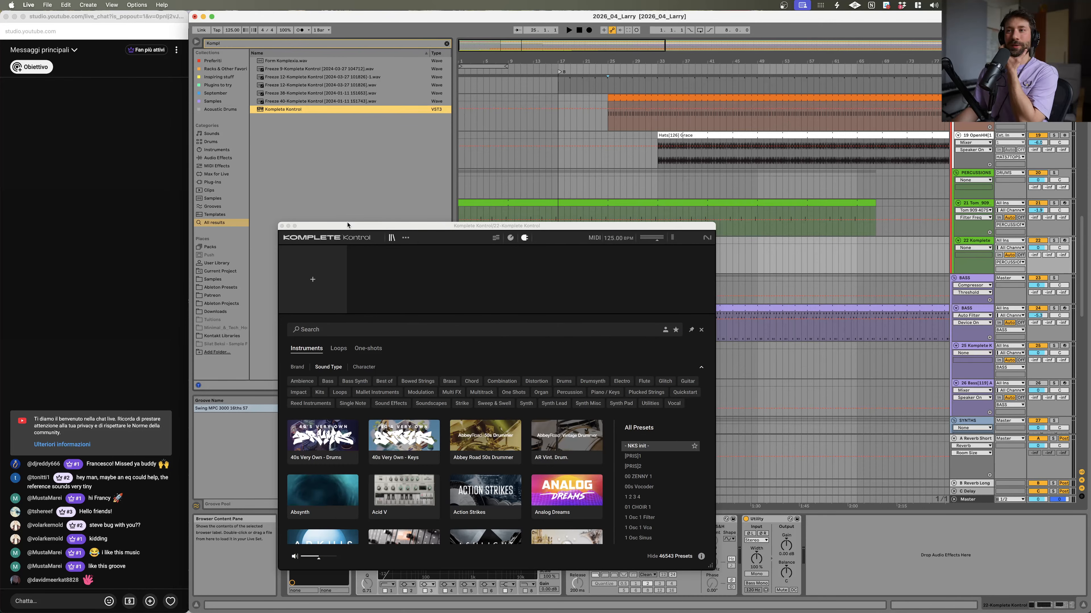
Step: Move the Komplete Kontrol window aside, start playback and browse its Loops filtered by Drums
left_click_drag(356, 230, 85, 88)
key("space")
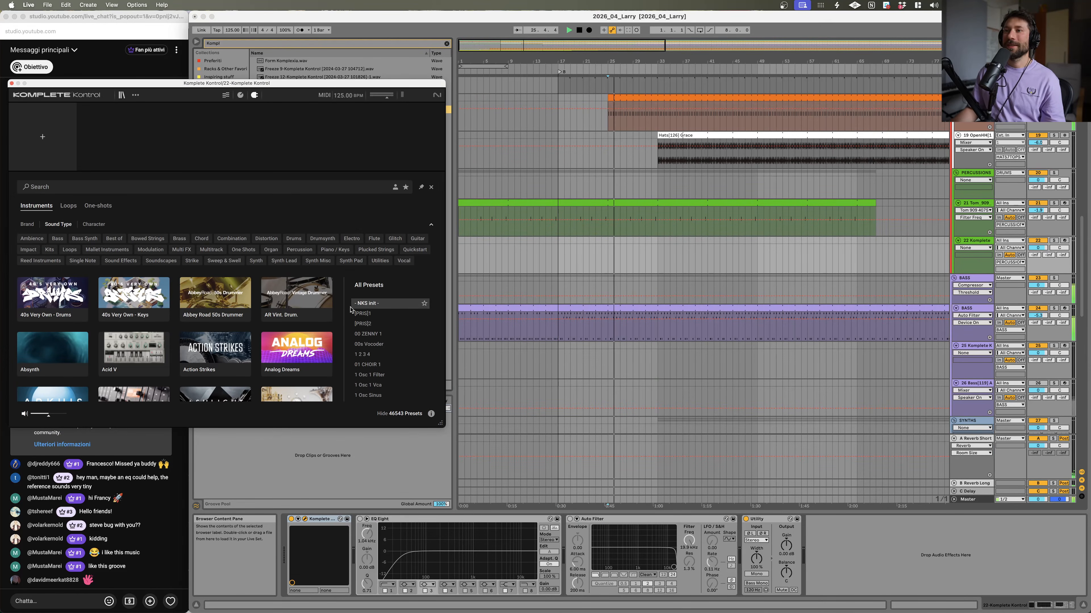
left_click(78, 205)
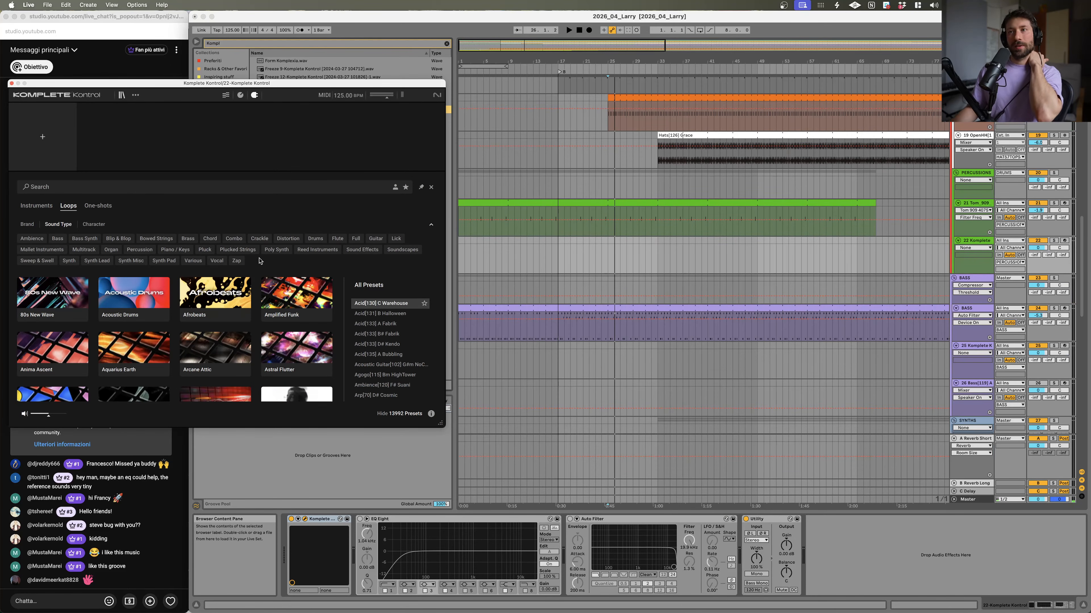
left_click(316, 239)
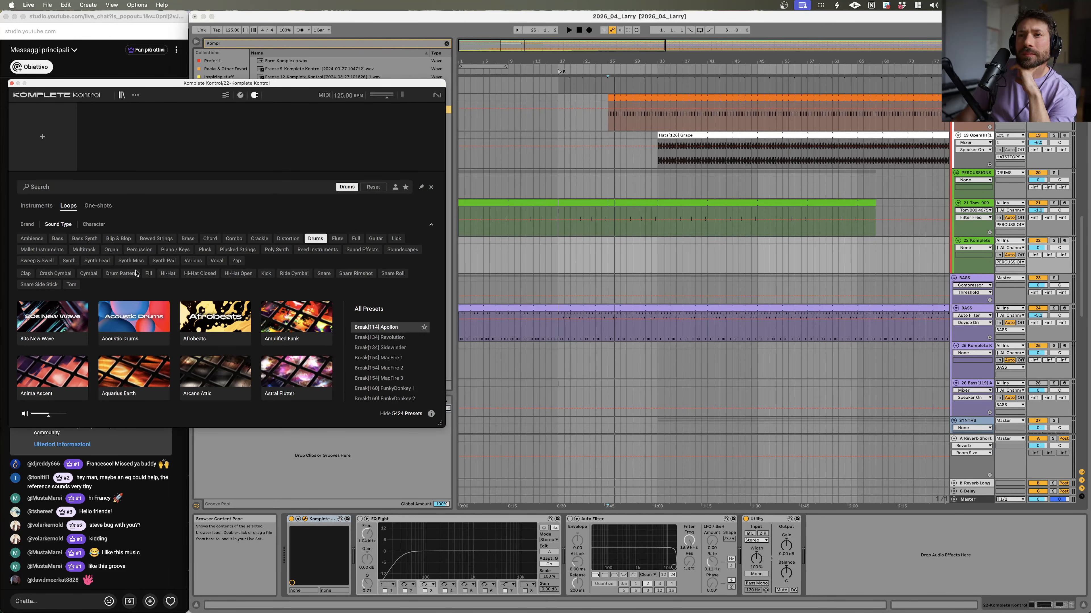
left_click(316, 239)
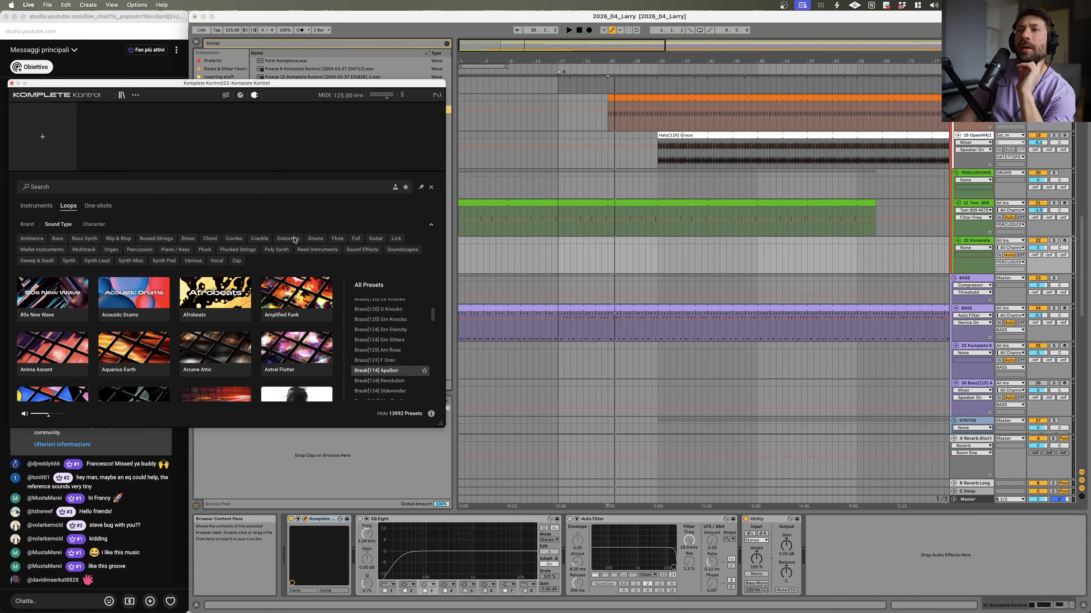
Step: Filter Komplete Kontrol loops by Percussion and audition Bongo and Acoustic Perc Kit presets
left_click(150, 253)
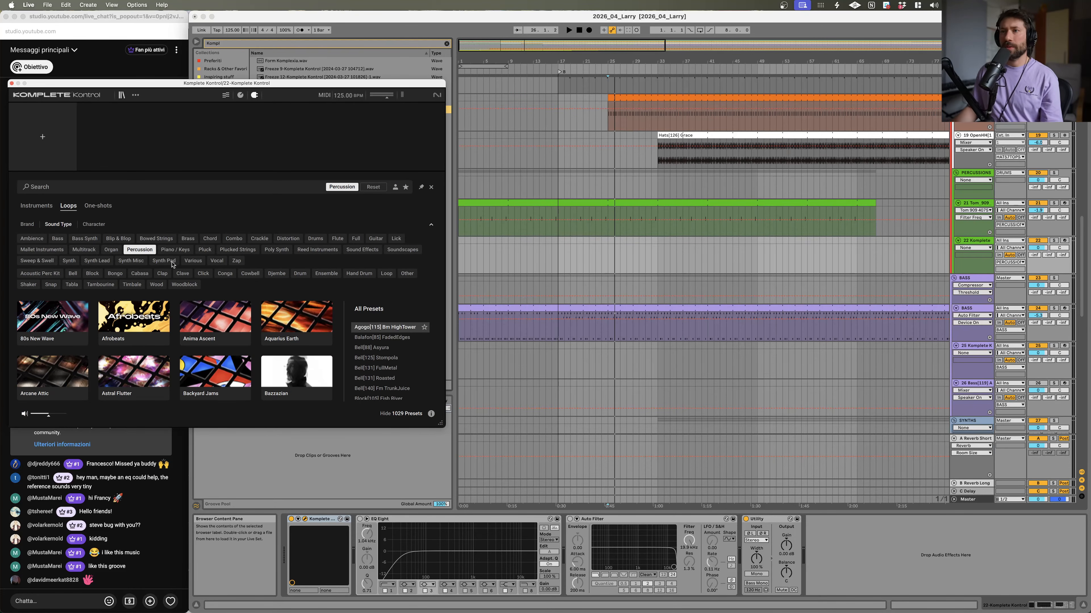
left_click(386, 338)
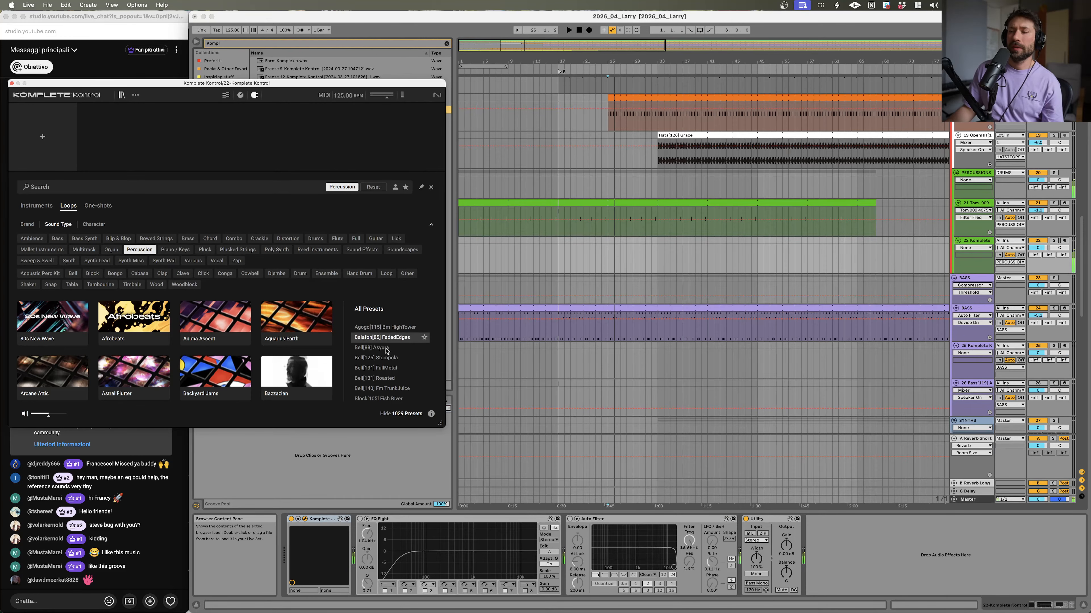
left_click(387, 359)
scroll(370, 360, "down", 5)
left_click(383, 364)
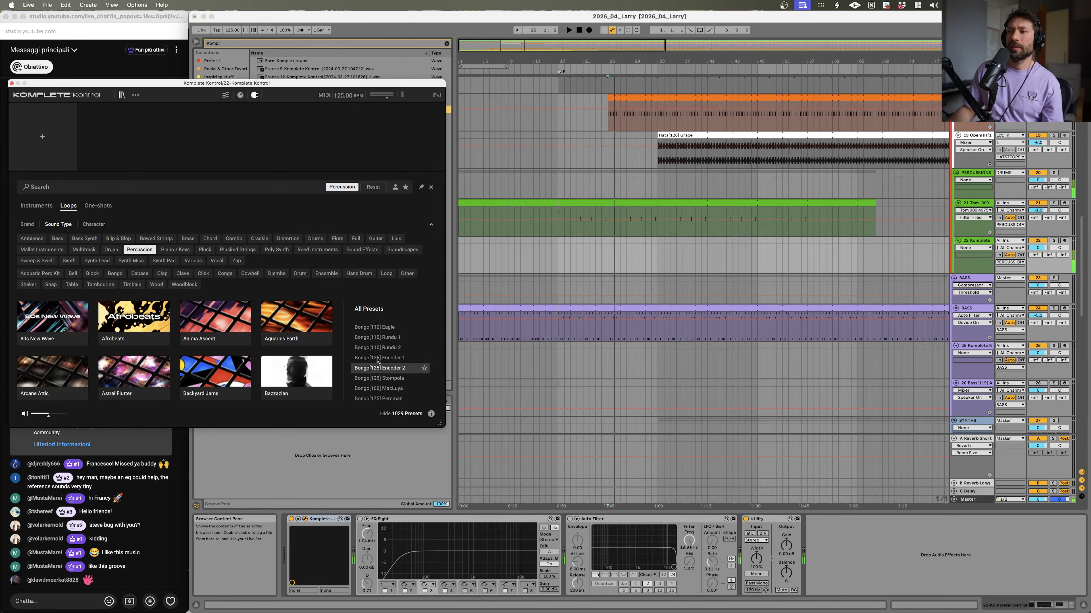
left_click(57, 274)
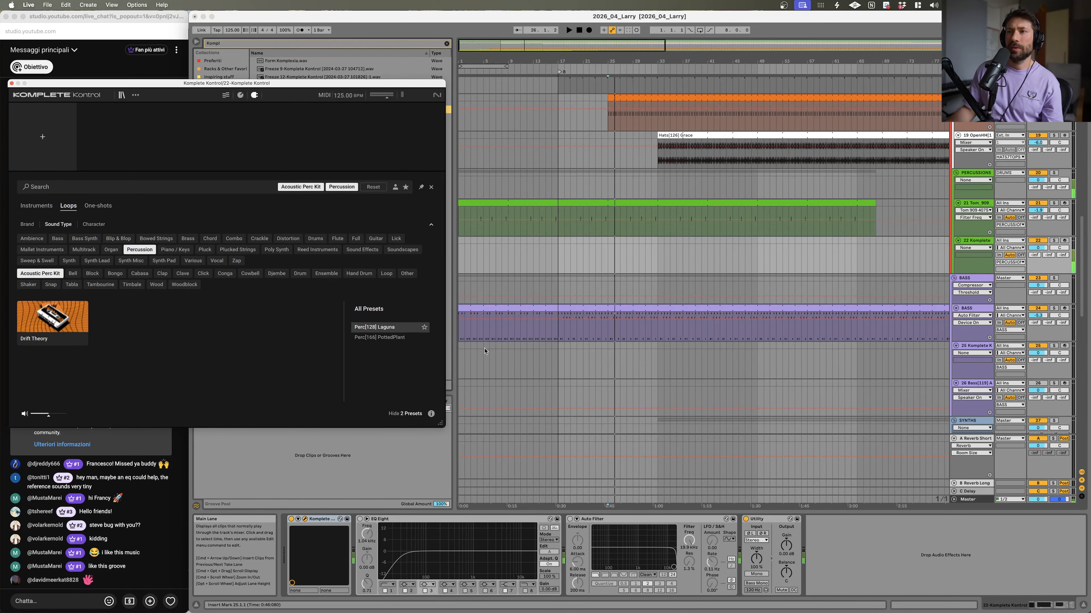
left_click(393, 339)
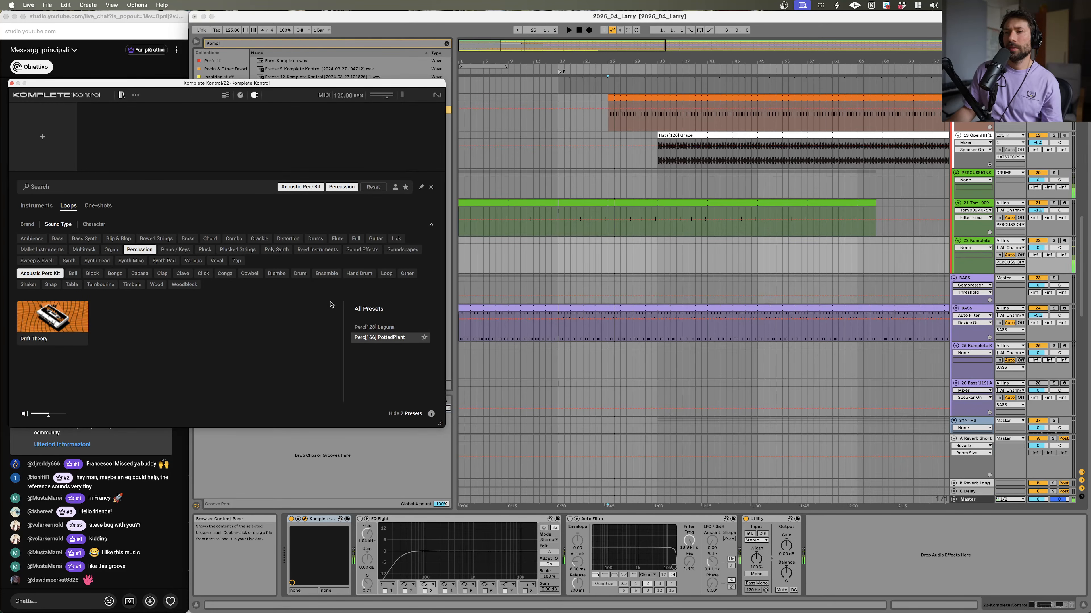
Step: Audition Percussion loops under the Cowbell, Drum, Ensemble and Tambourine filters
left_click(257, 273)
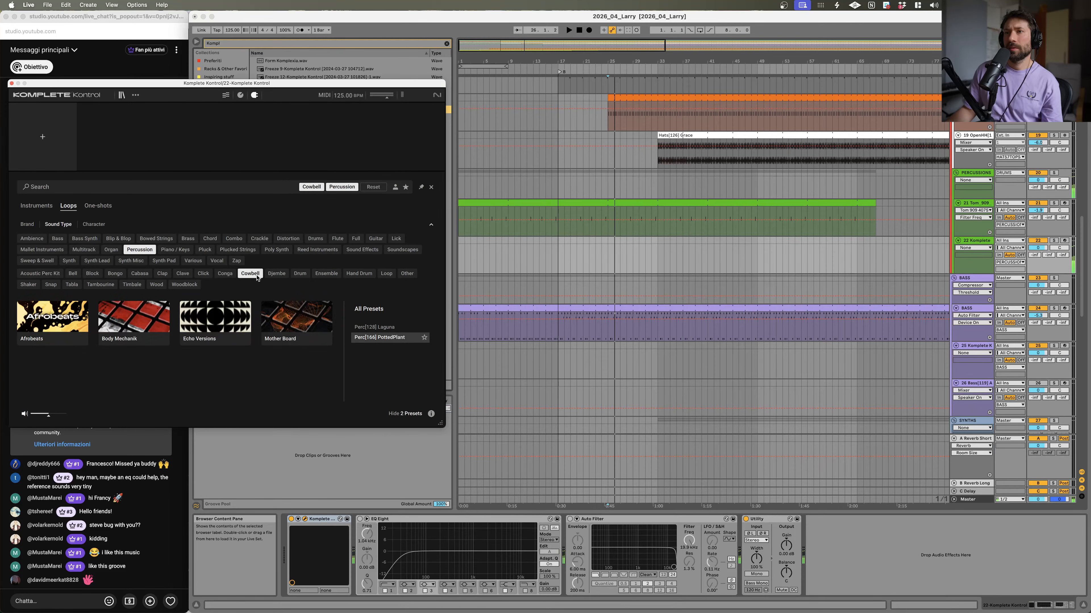
left_click(283, 274)
left_click(300, 274)
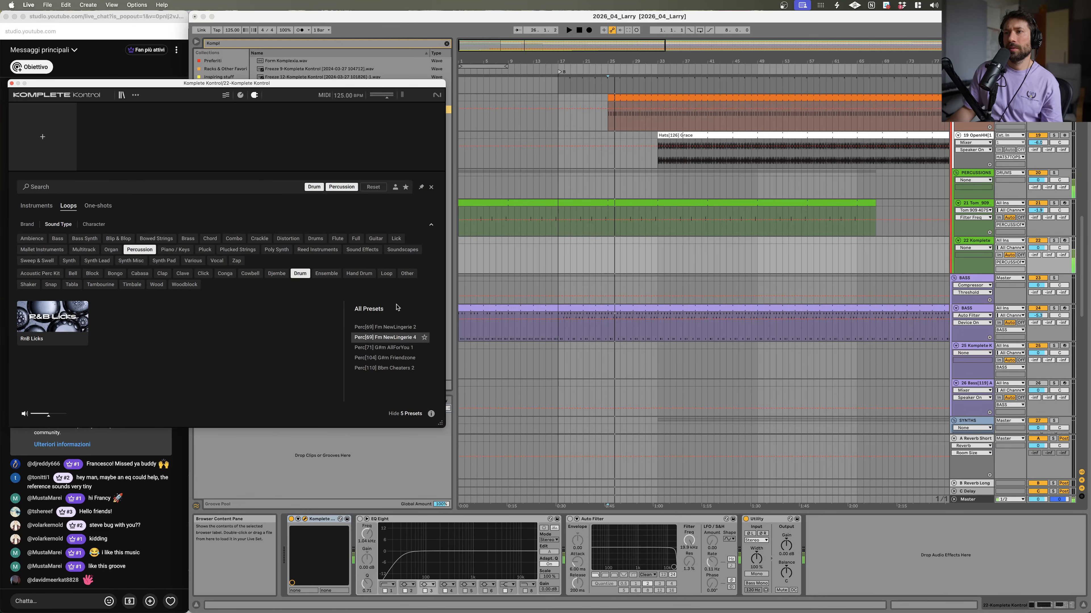
left_click(328, 275)
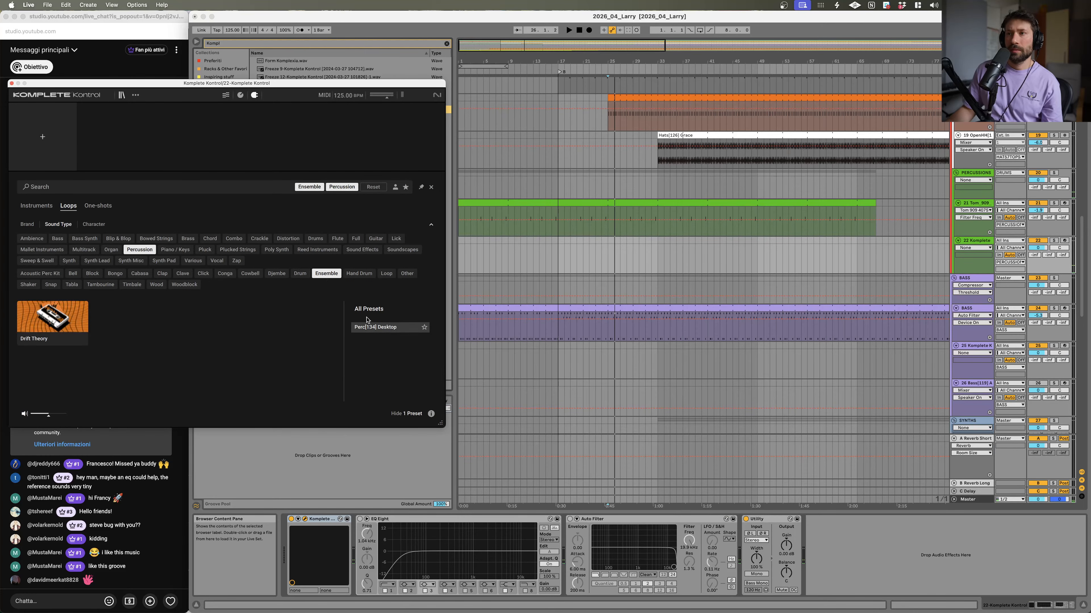
left_click(100, 284)
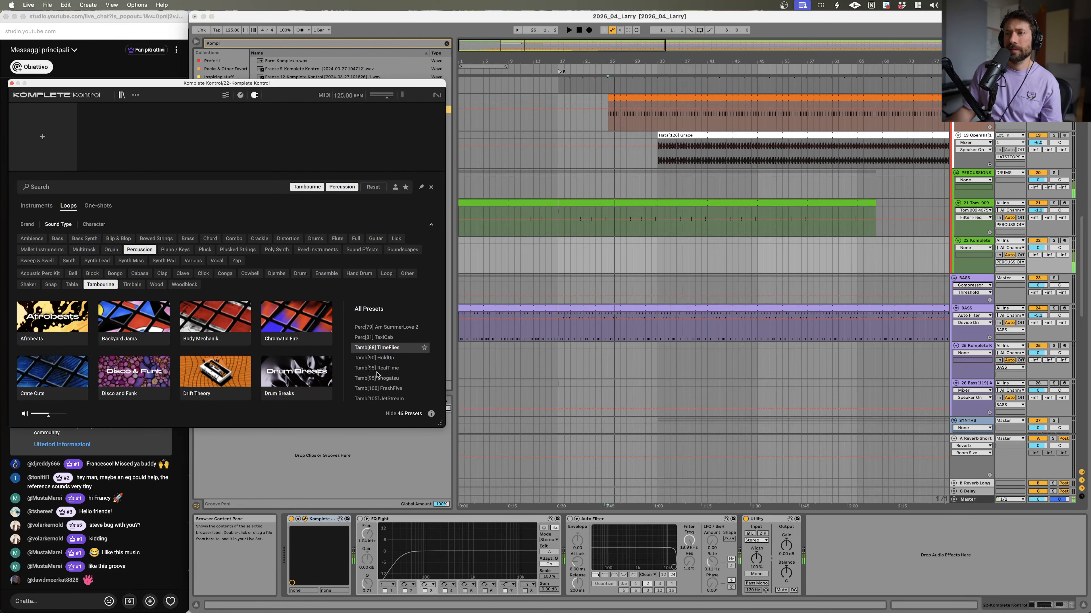
key("Down")
key("Down")
scroll(387, 378, "down", 5)
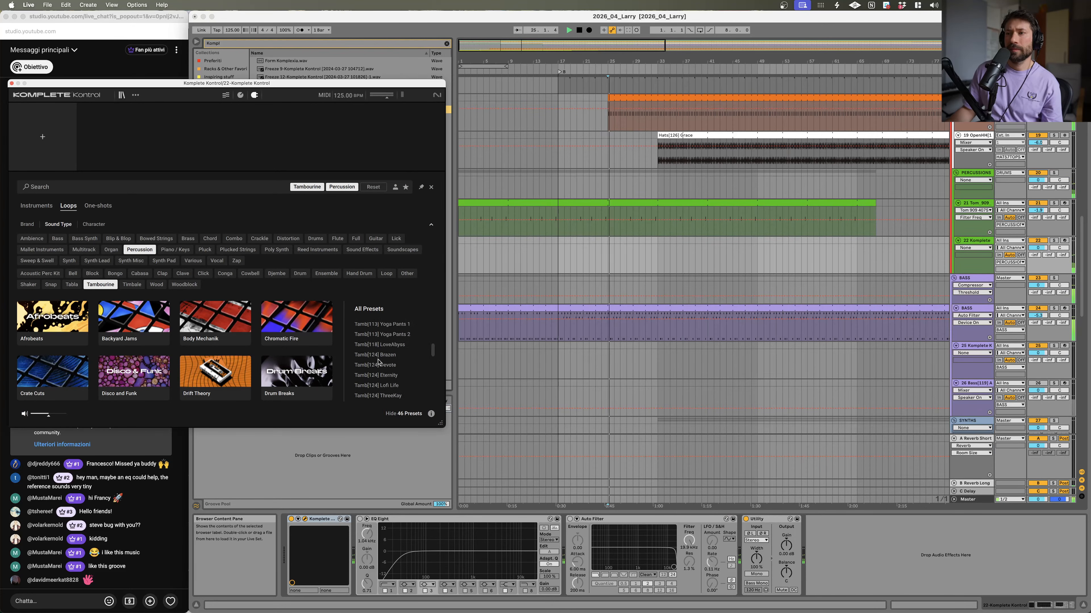
scroll(380, 369, "down", 3)
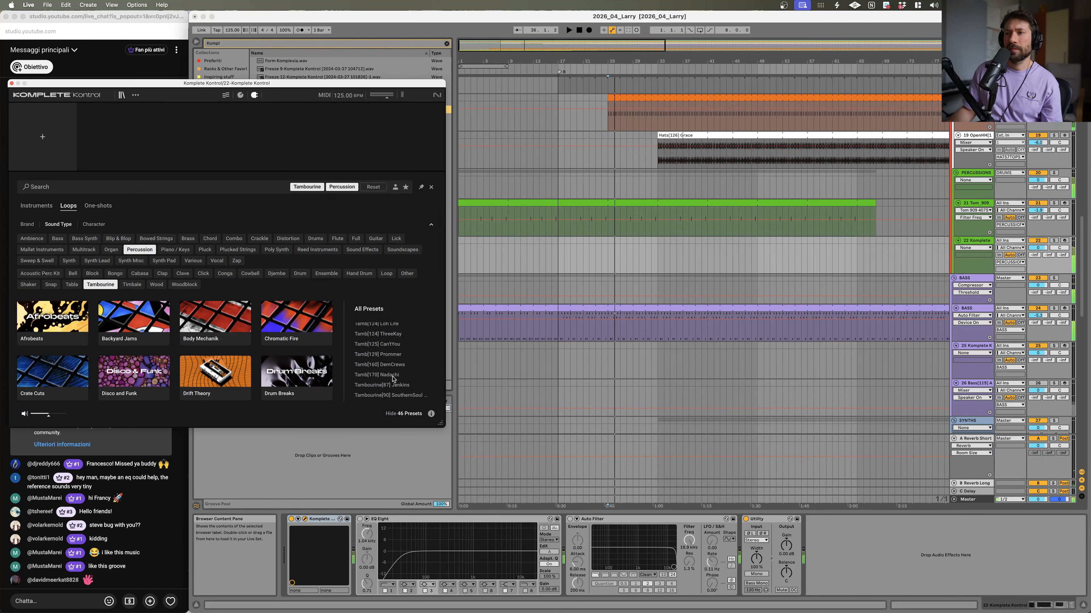
left_click(384, 383)
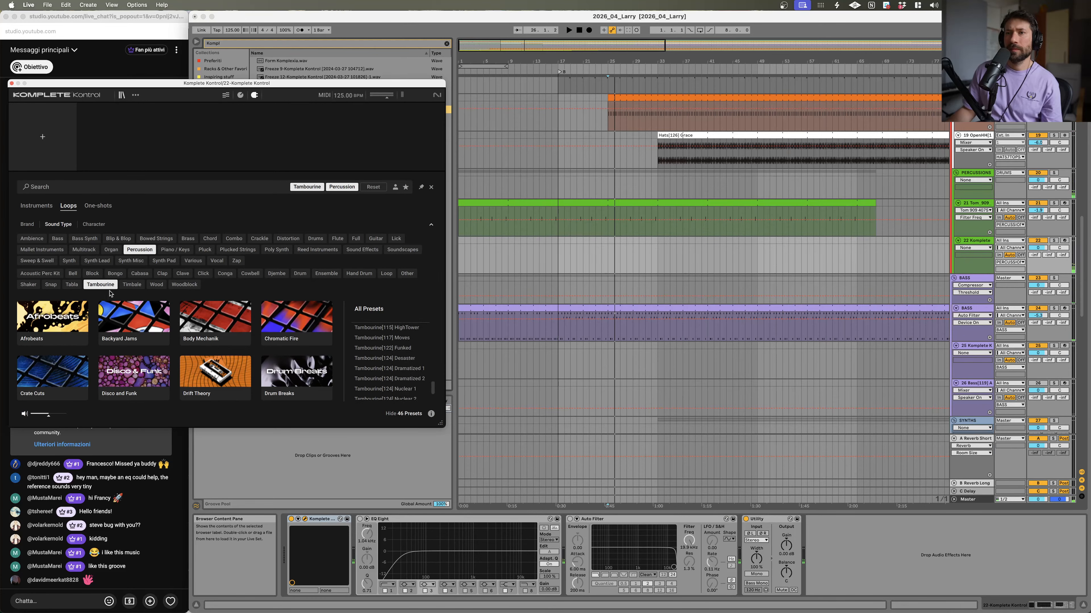
Step: Audition the Snap [70] TrunkJuice loop under the Snap filter
left_click(100, 284)
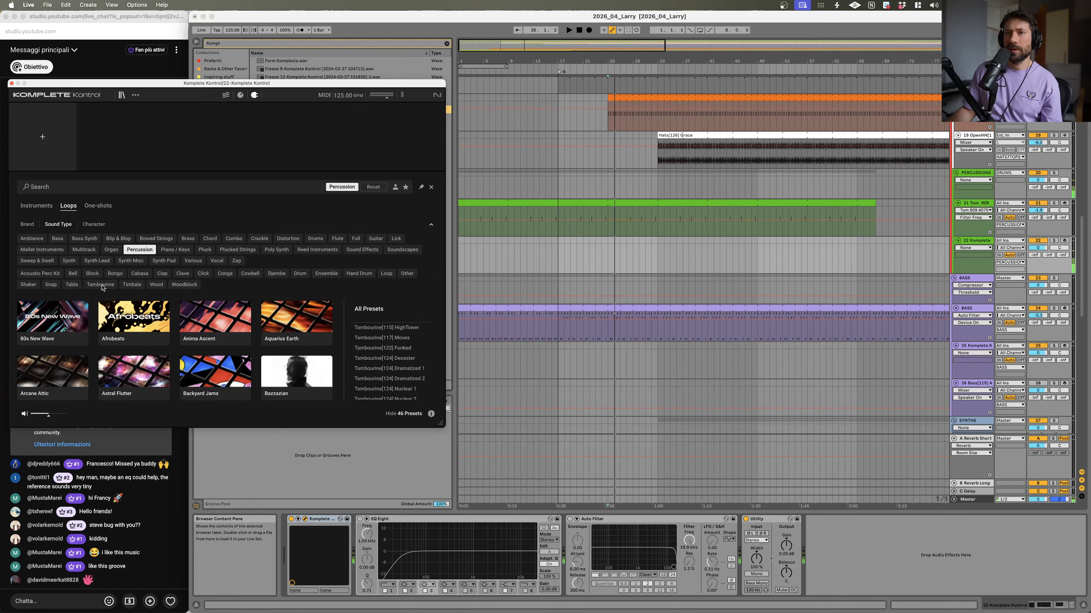
left_click(50, 284)
left_click(369, 338)
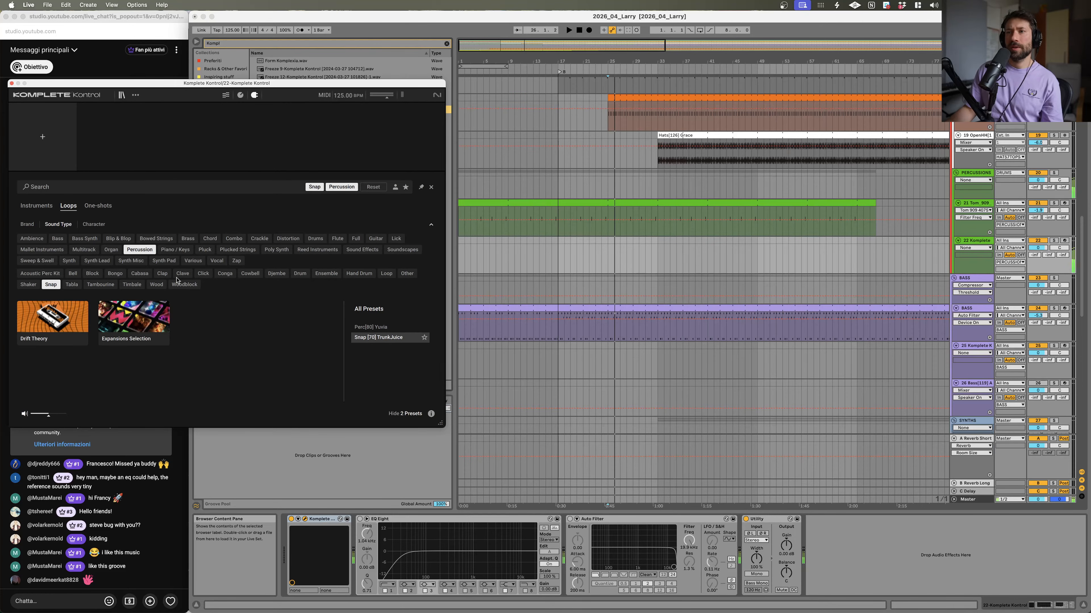
left_click(50, 285)
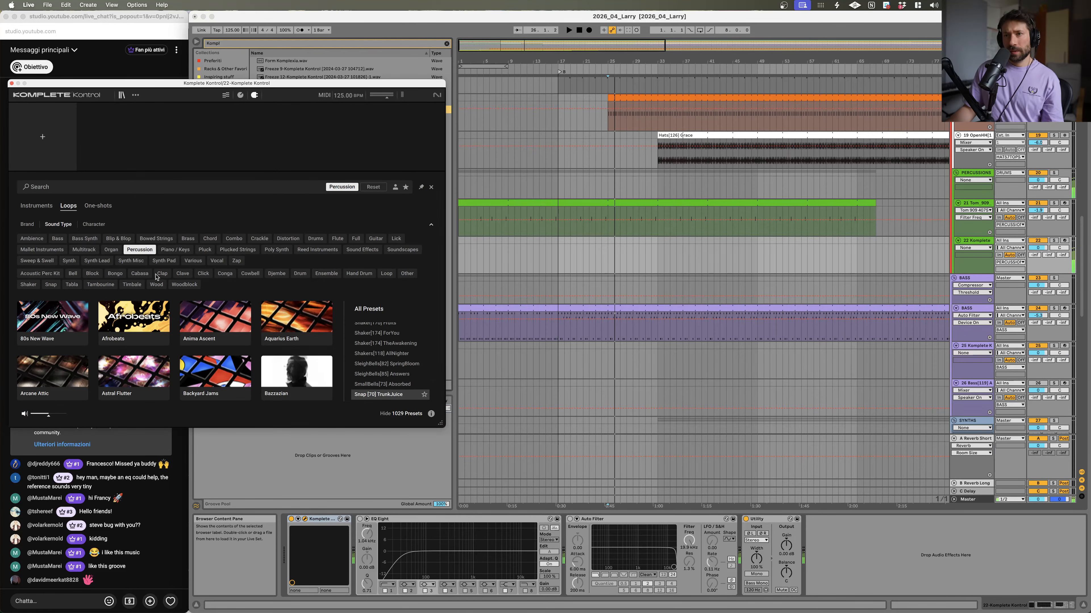
Step: Load the Conga[124] Believe loop preset from the Conga filter and restart playback
left_click(224, 273)
left_click(393, 378)
scroll(399, 389, "down", 5)
key("space")
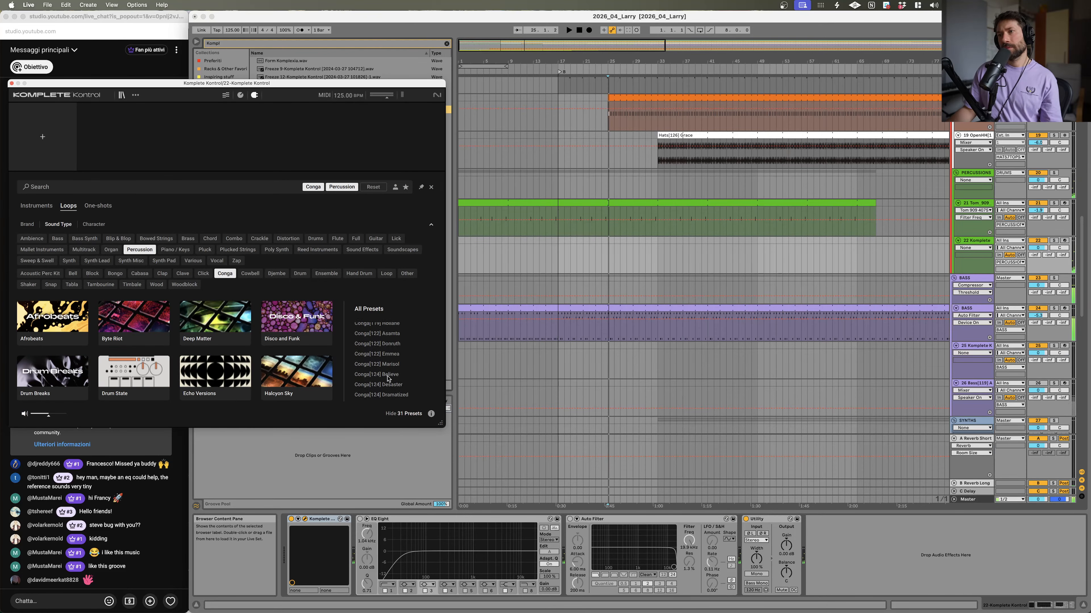
key("space")
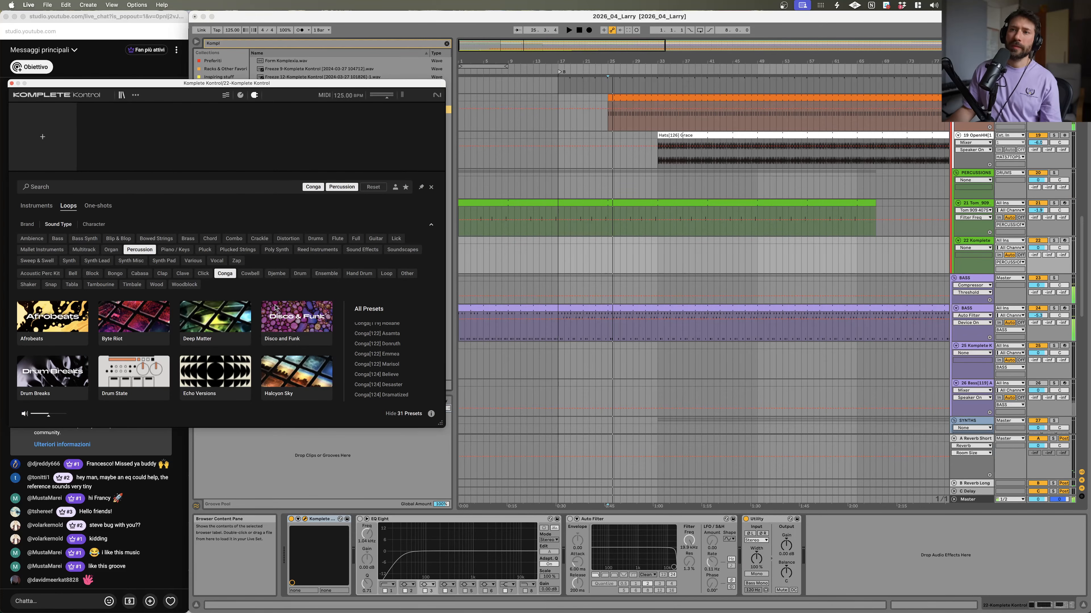
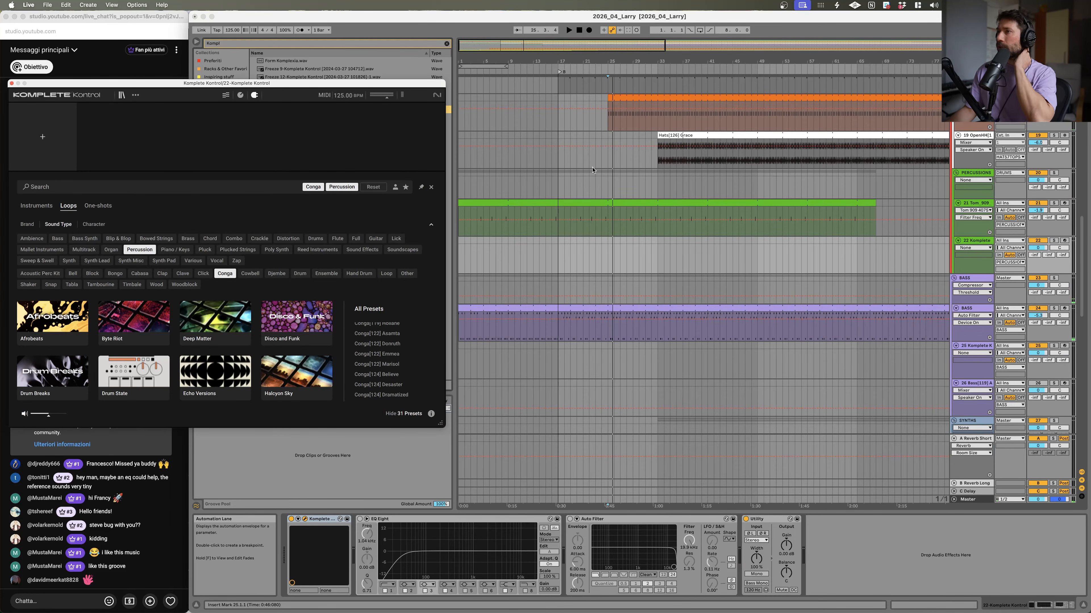
Step: Insert an empty one-bar MIDI clip at bar 25 on the Komplete track 22 and close the Komplete Kontrol window
left_click(613, 241)
mouse_move(611, 242)
left_mouse_down()
mouse_move(640, 243)
mouse_move(620, 246)
left_mouse_up()
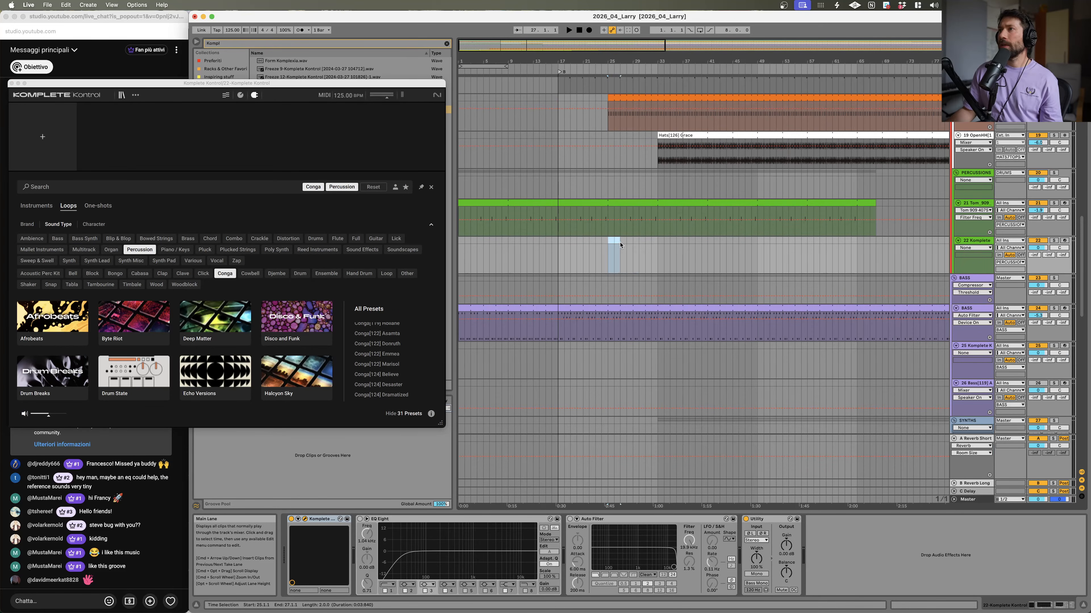
key("super+shift+m")
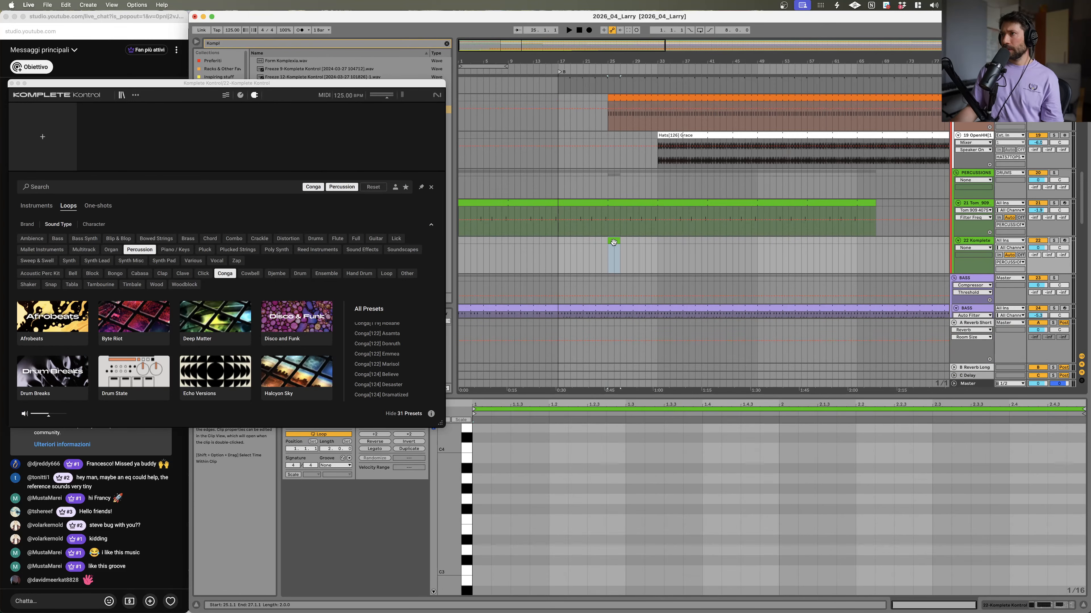
left_click(10, 83)
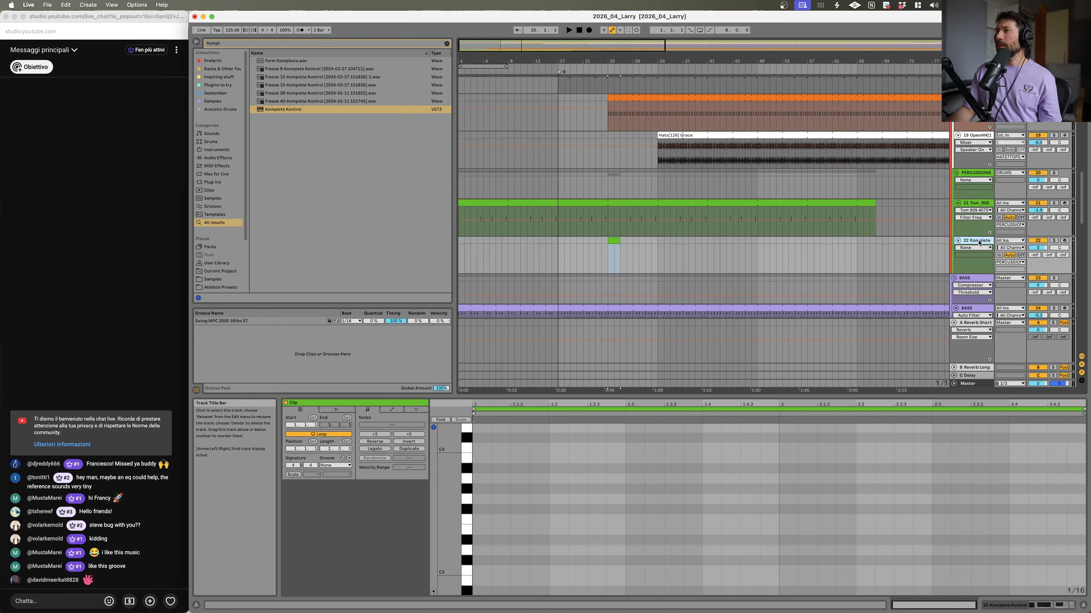
Step: Clear the browser search and open the Samples location
left_click(292, 44)
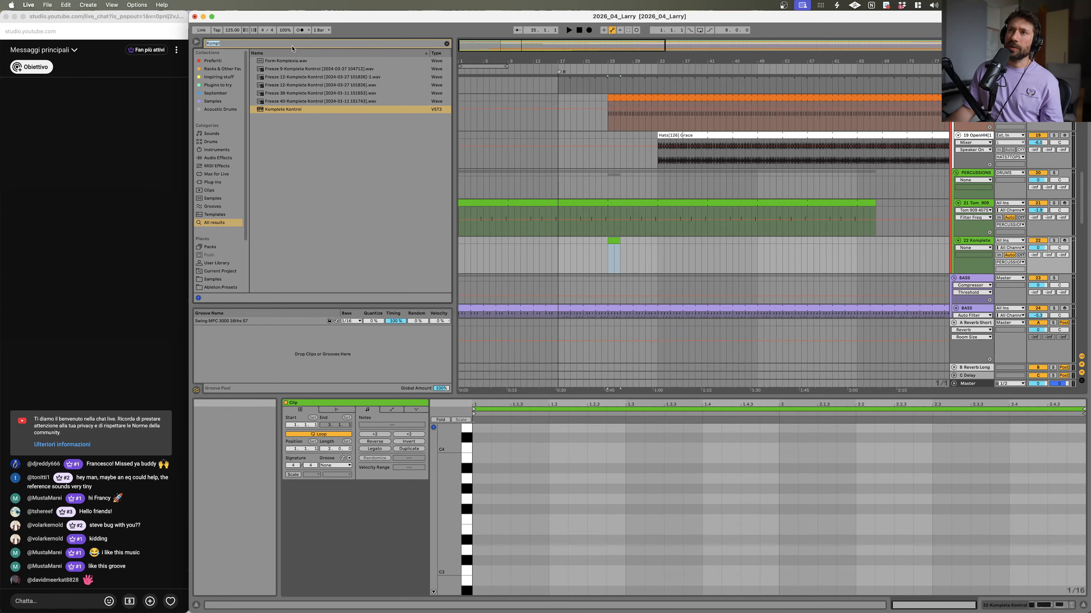
key("BackSpace")
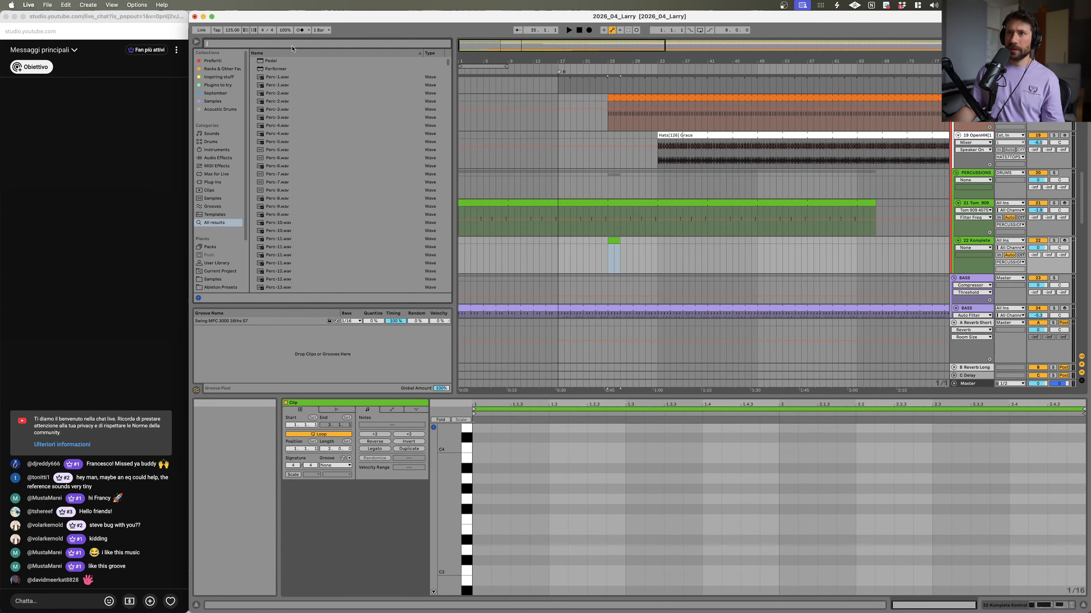
left_click(236, 281)
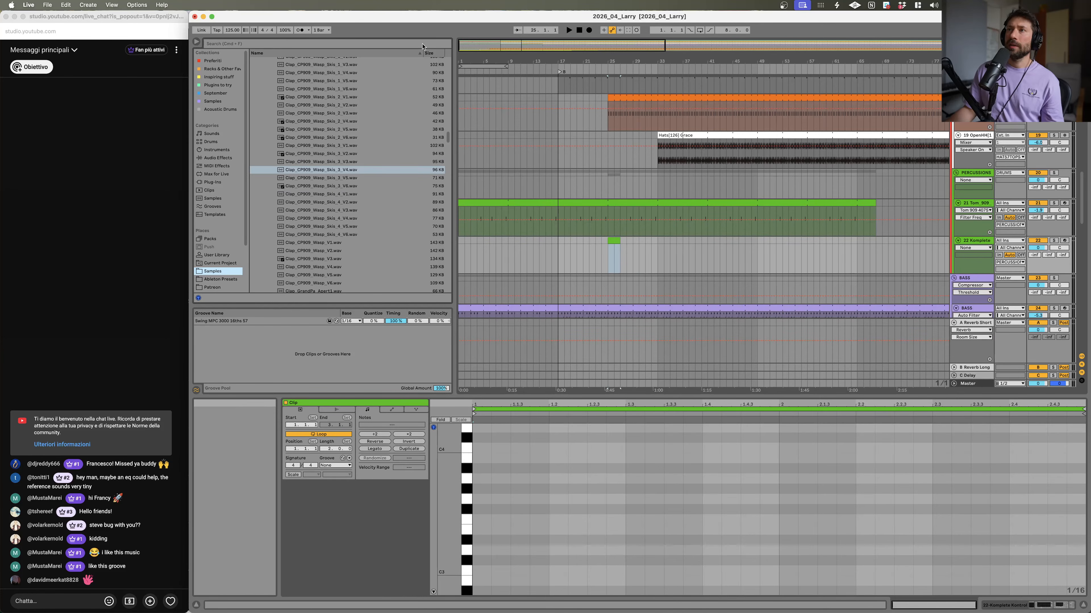
scroll(251, 177, "up", 2)
scroll(301, 176, "up", 10)
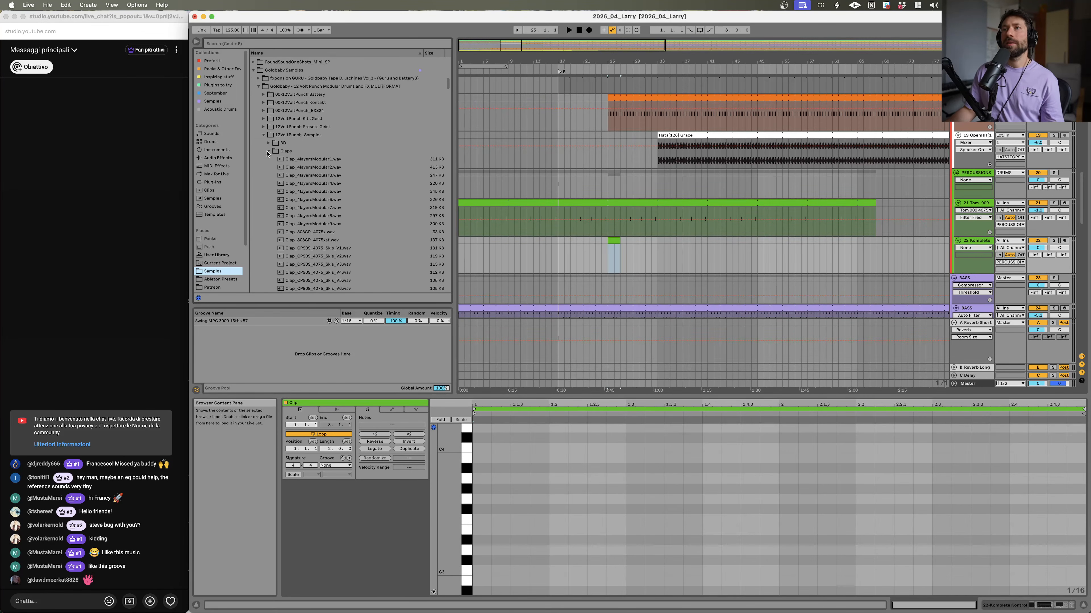
Step: Audition one-shot samples in the 12VoltPunch_Samples clips folder
left_click(269, 152)
left_click(268, 233)
left_click(309, 248)
scroll(309, 247, "down", 5)
left_click(309, 244)
scroll(308, 232, "down", 3)
left_click(307, 221)
scroll(308, 221, "down", 10)
left_click(308, 226)
scroll(309, 223, "down", 5)
left_click(309, 213)
scroll(309, 213, "down", 4)
left_click(309, 215)
left_click(318, 263)
scroll(328, 128, "down", 5)
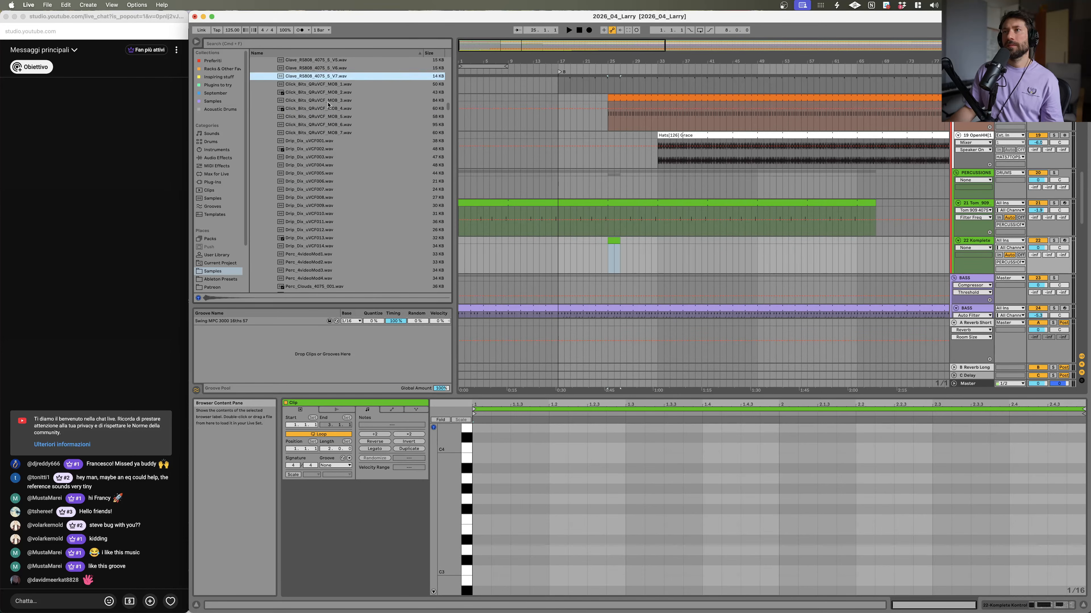
left_click(328, 118)
left_click(328, 101)
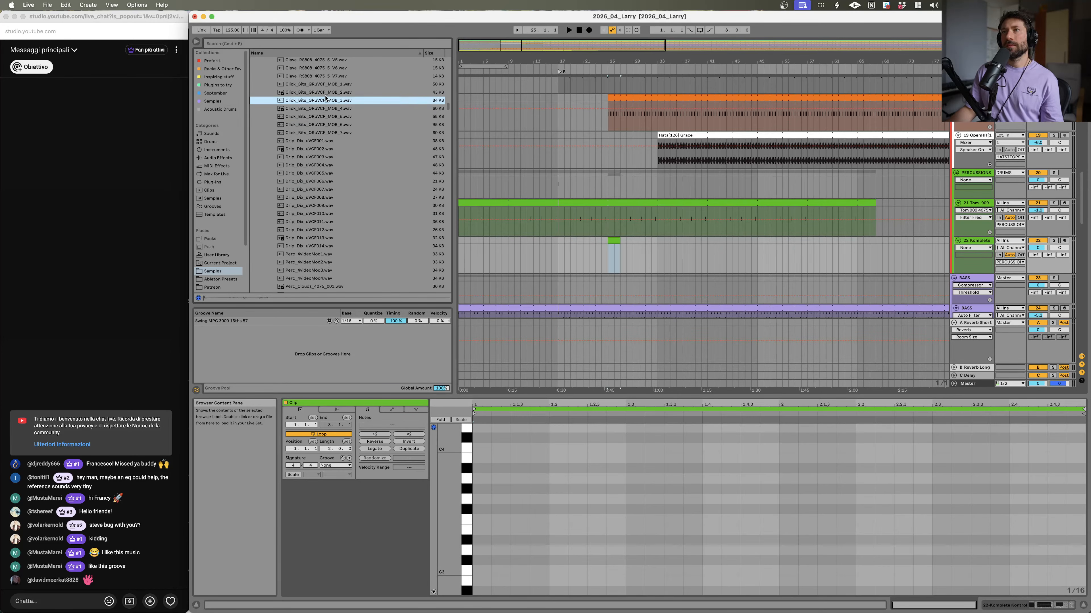
left_click(319, 94)
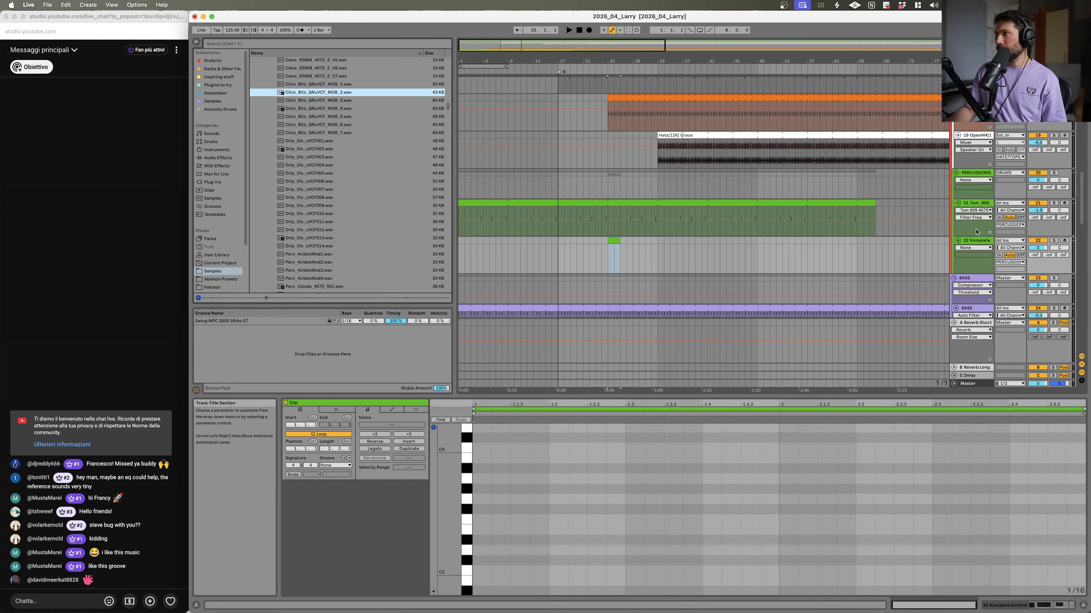
Step: Replace the Komplete Kontrol instrument on track 22 with the Click_Bits_QRzVCF_MOB_2 sample
left_click(969, 243)
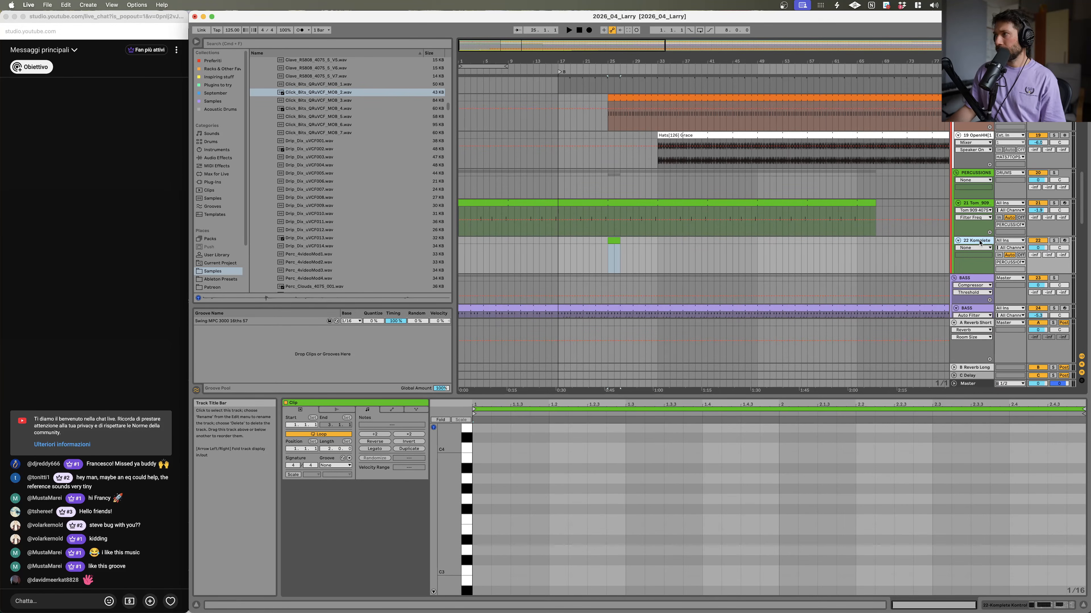
double_click(980, 242)
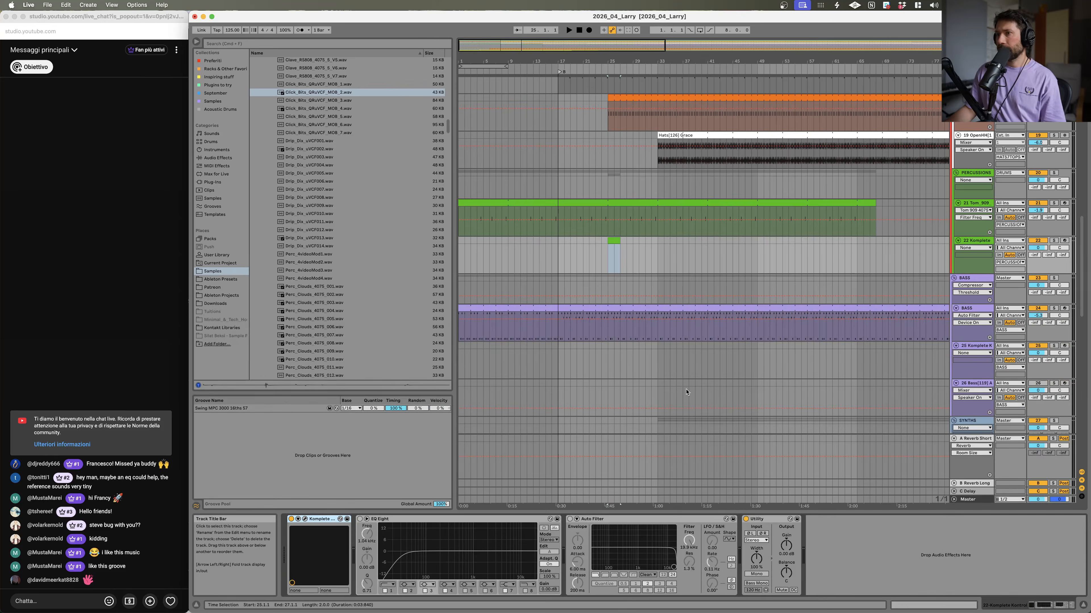
left_click(318, 519)
key("Delete")
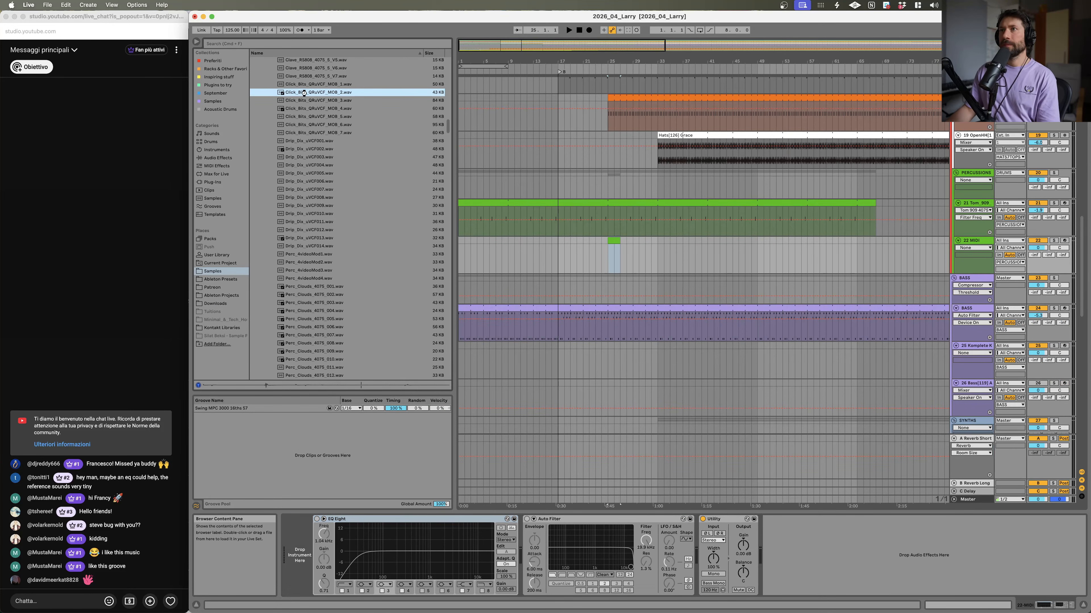
double_click(305, 93)
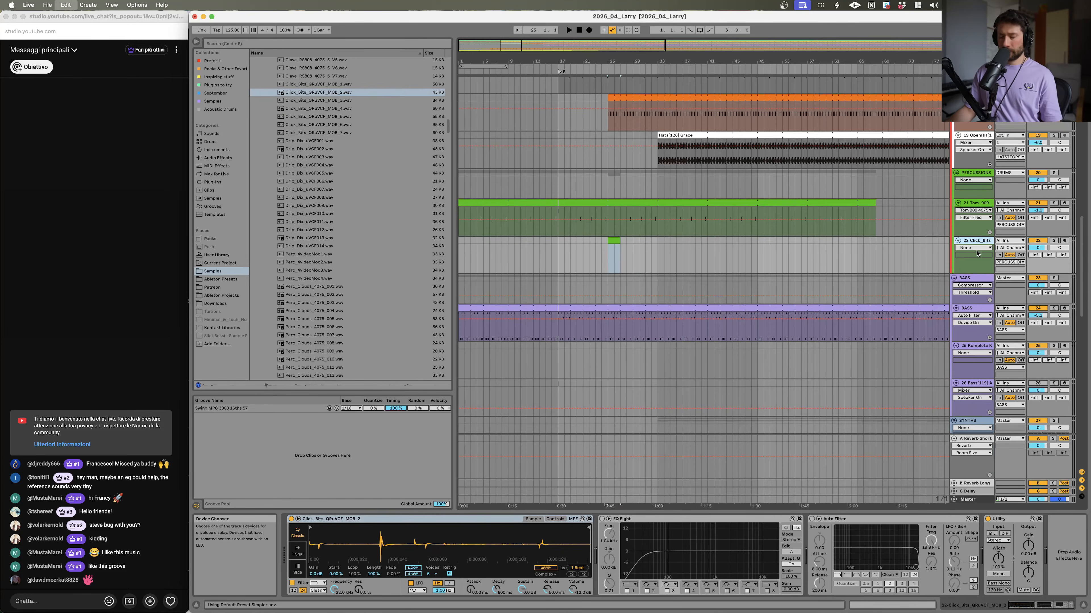
Step: Duplicate the Click_Bits track and load the Perc_AmbedMod1 sample into the copy
key("super+d")
left_click(342, 165)
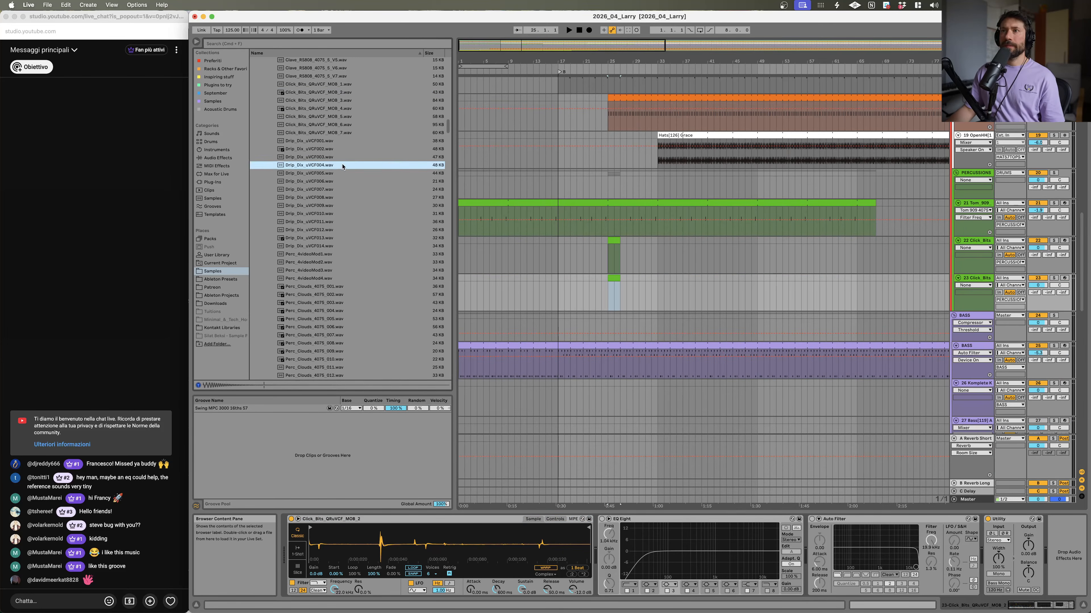
left_click(333, 189)
left_click(328, 230)
left_click(319, 214)
left_click(318, 173)
left_click(315, 279)
left_click(313, 255)
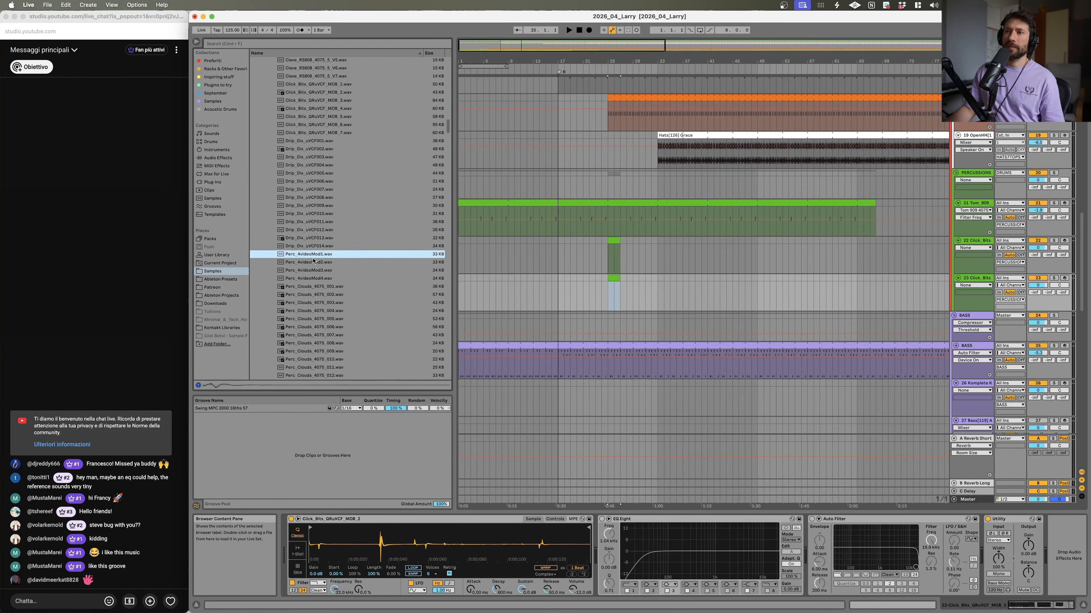
left_click(312, 262)
left_click(316, 256)
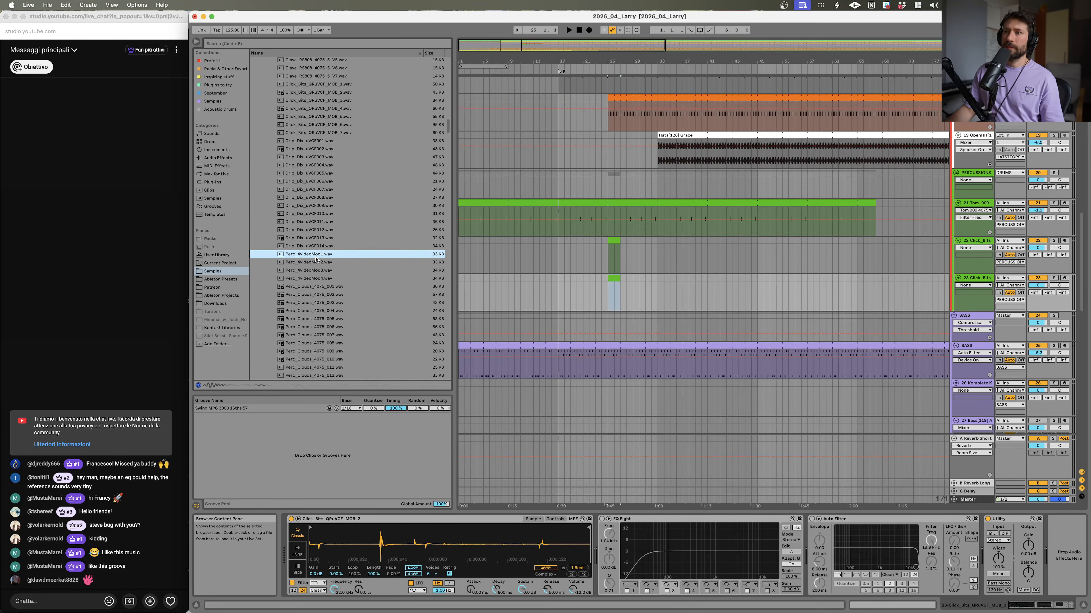
Step: Insert a new MIDI track and load the Perc_Clouds_4075_011 sample into it
left_click(973, 280)
key("super+shift+t")
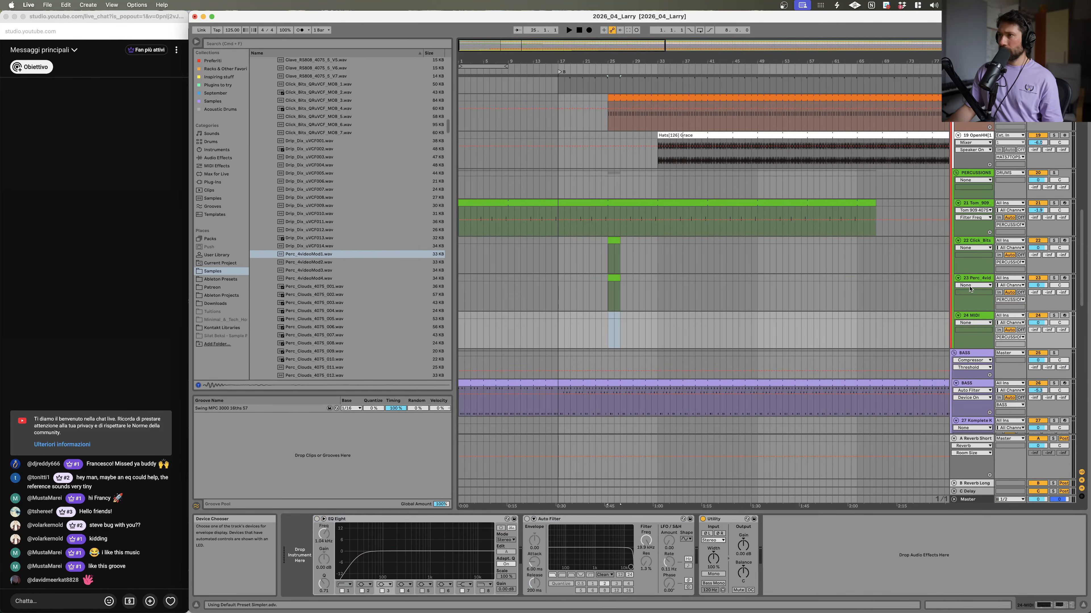
scroll(325, 295, "down", 5)
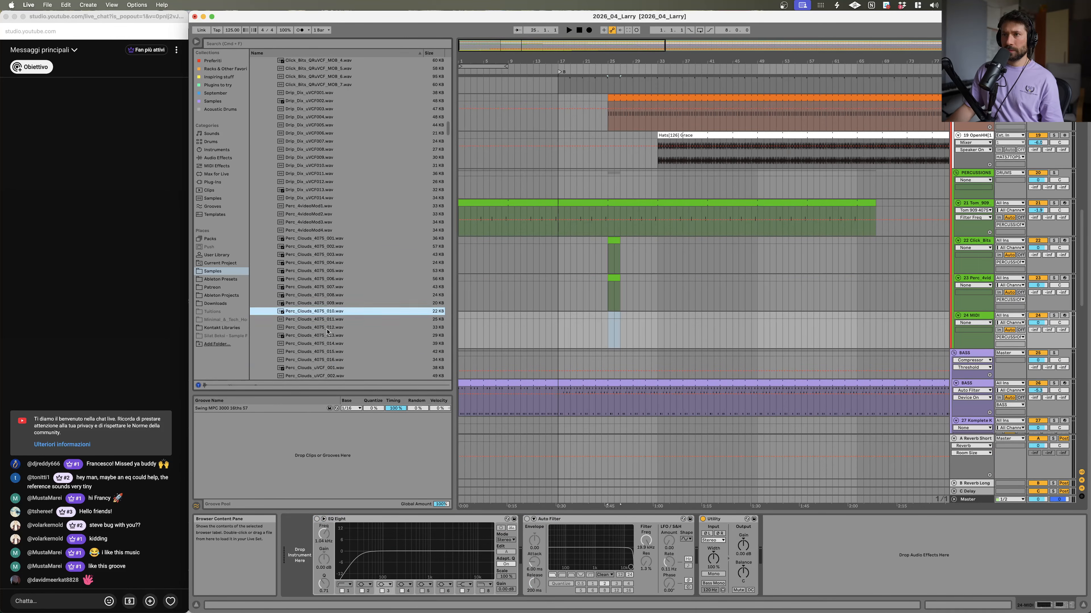
left_click(326, 210)
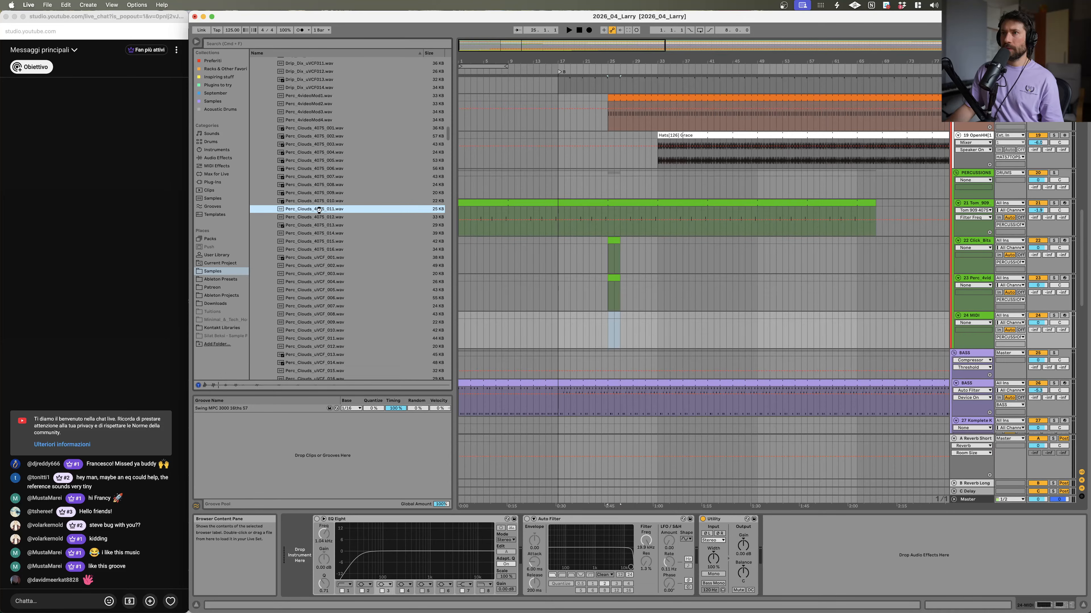
double_click(318, 210)
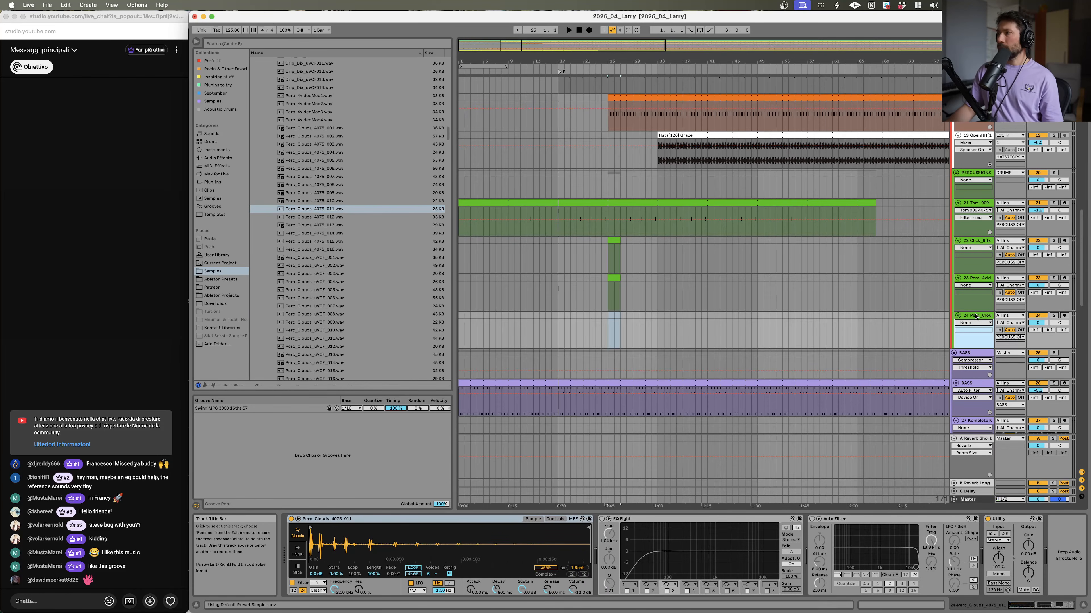
Step: Insert another MIDI track and load the Perc_Hardly_010 sample into it after auditioning Perc samples
key("super+shift+t")
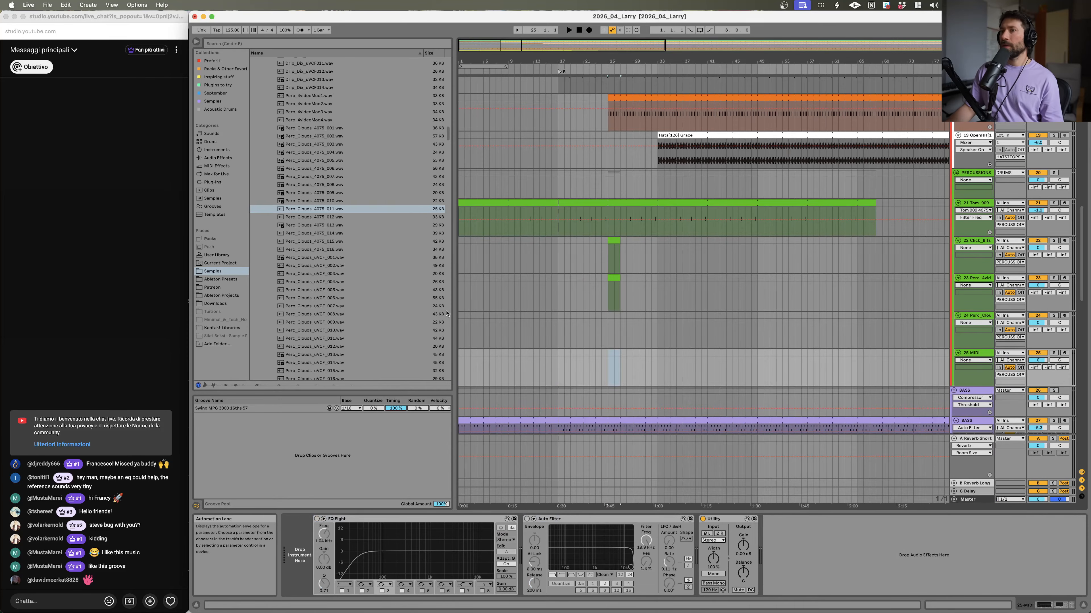
scroll(347, 322, "down", 5)
left_click(347, 322)
scroll(347, 322, "down", 4)
left_click(349, 321)
scroll(350, 320, "down", 4)
left_click(351, 293)
scroll(353, 275, "down", 5)
left_click(353, 276)
left_click(336, 259)
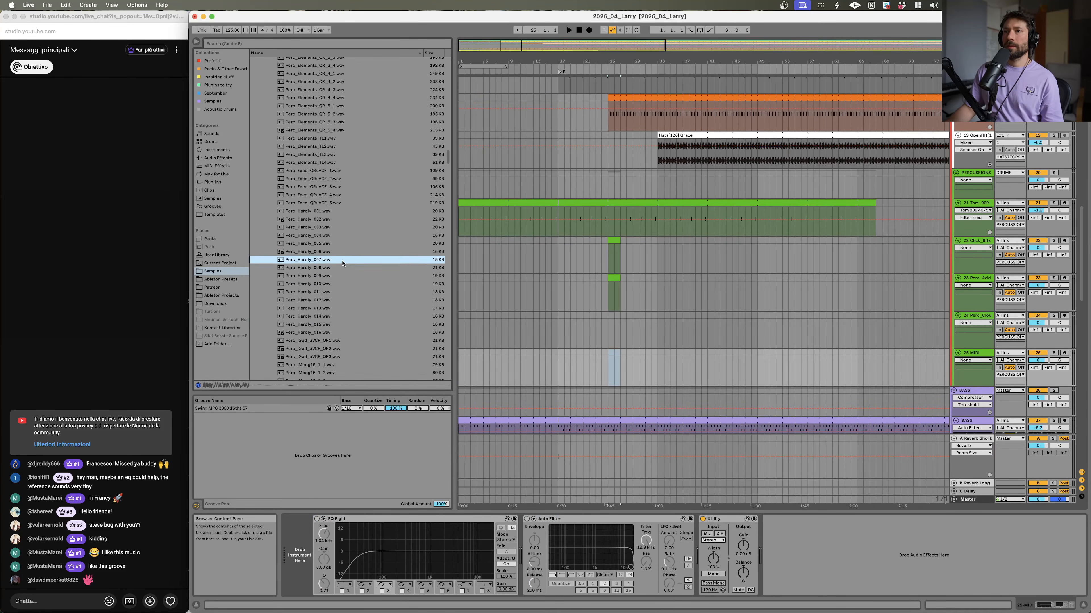
left_click(328, 237)
left_click(332, 299)
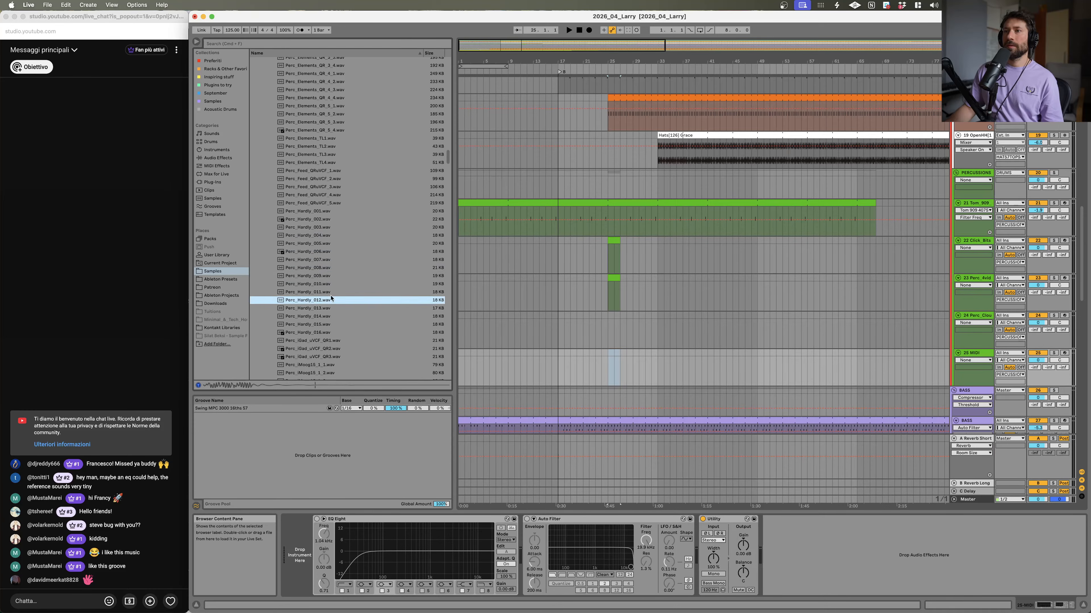
left_click(328, 284)
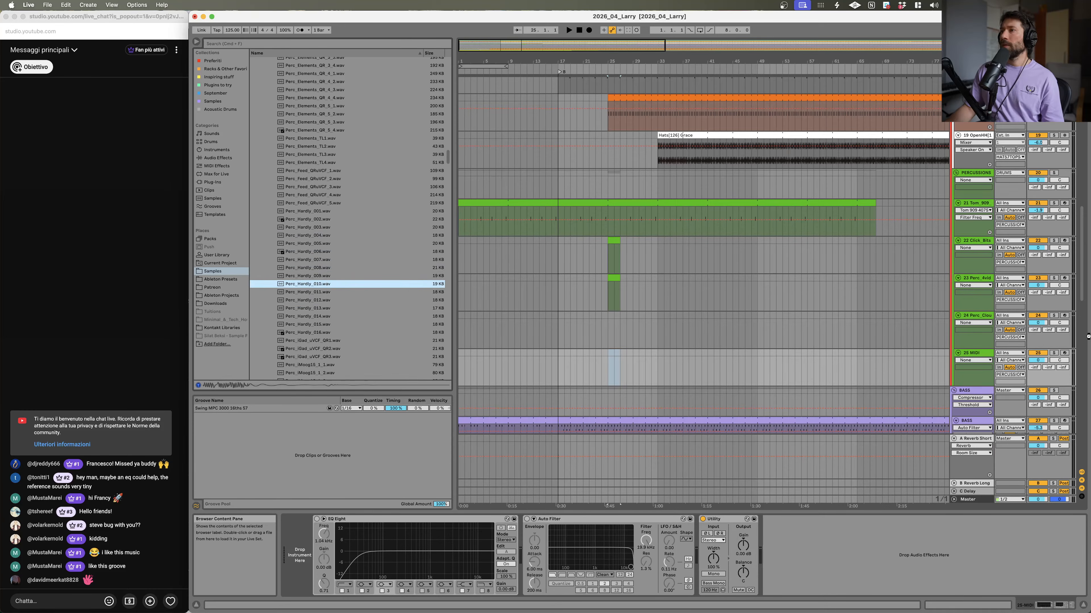
left_click(975, 316)
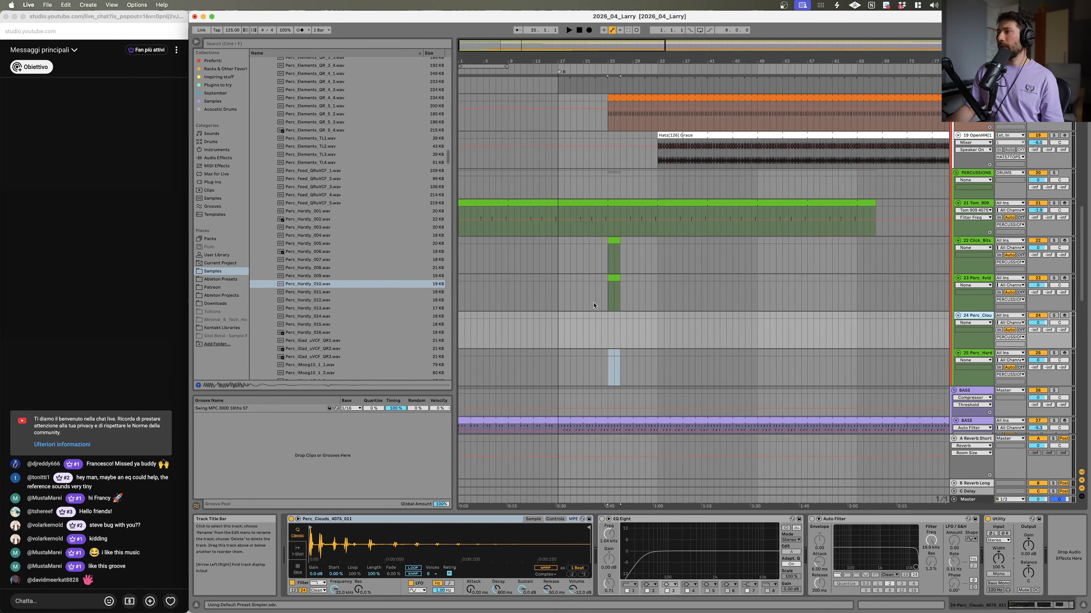
Step: Copy the empty clip at bar 25 onto the two new percussion tracks and start playback
left_click_drag(613, 278, 617, 364)
key("space")
Step: Add a C3 note to the Click_Bits clip and move it to position 1.2.3
double_click(615, 241)
key("space")
key("space")
double_click(508, 571)
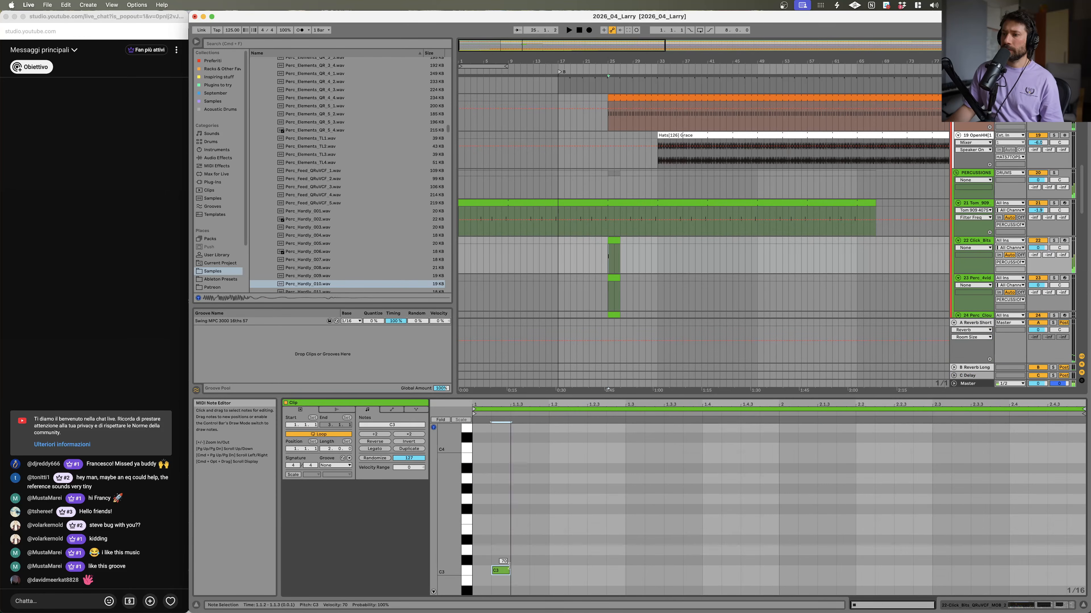
key("space")
left_click_drag(507, 571, 600, 573)
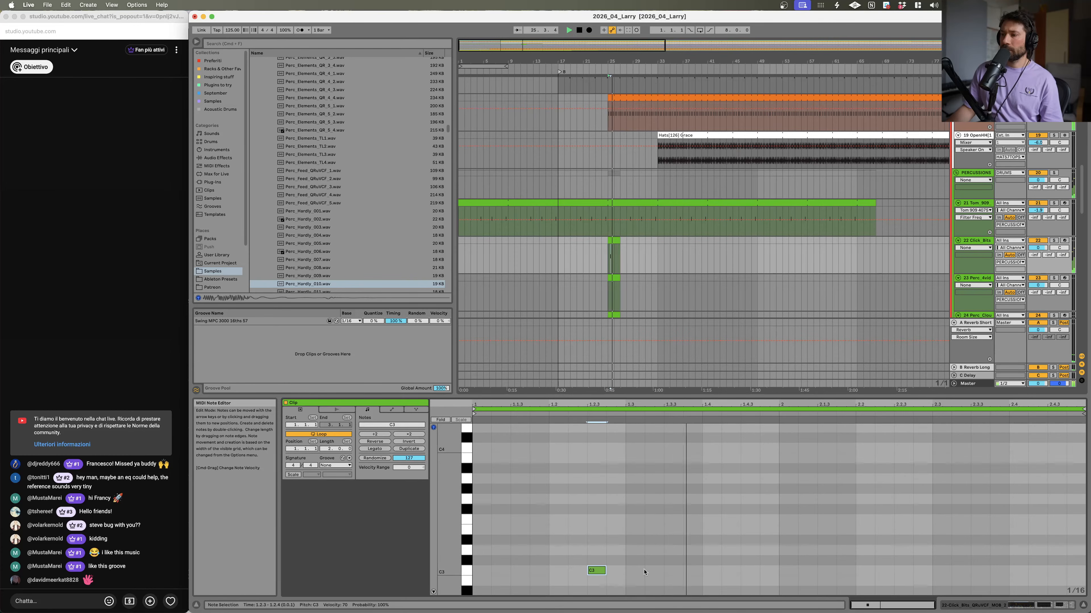
Step: Add a note to the Perc_AmbedMod1 clip and move it toward the end of the bar
scroll(896, 284, "down", 5)
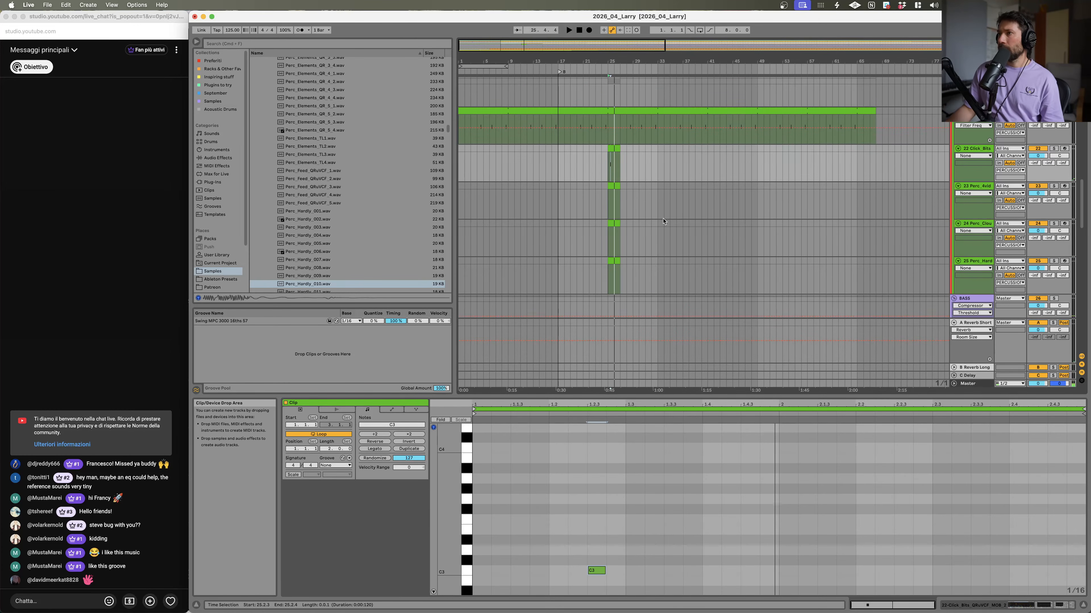
left_click(611, 184)
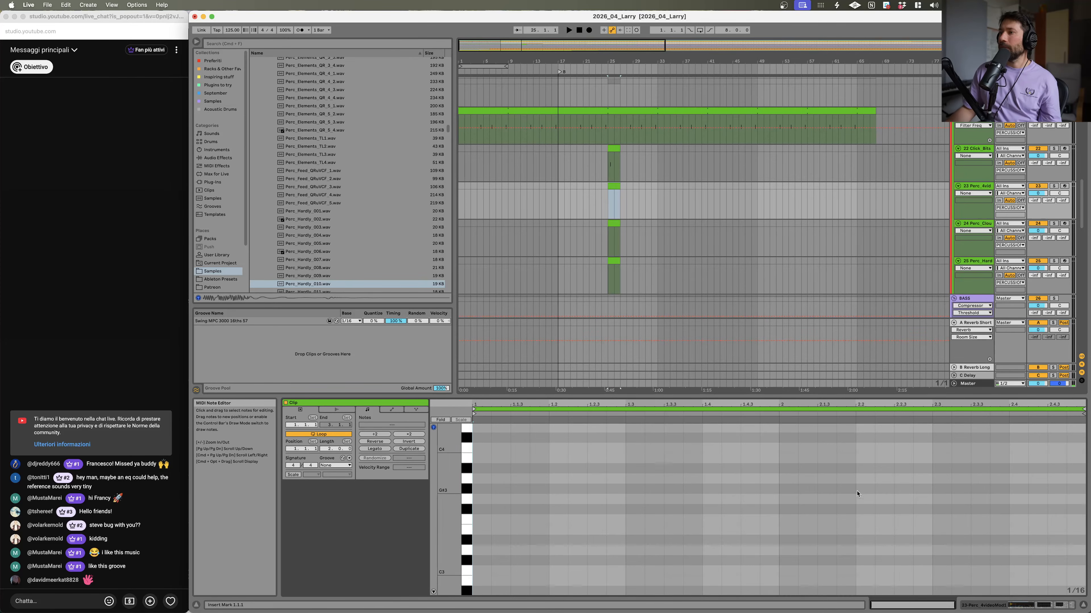
double_click(960, 530)
key("space")
left_click_drag(988, 530, 1006, 530)
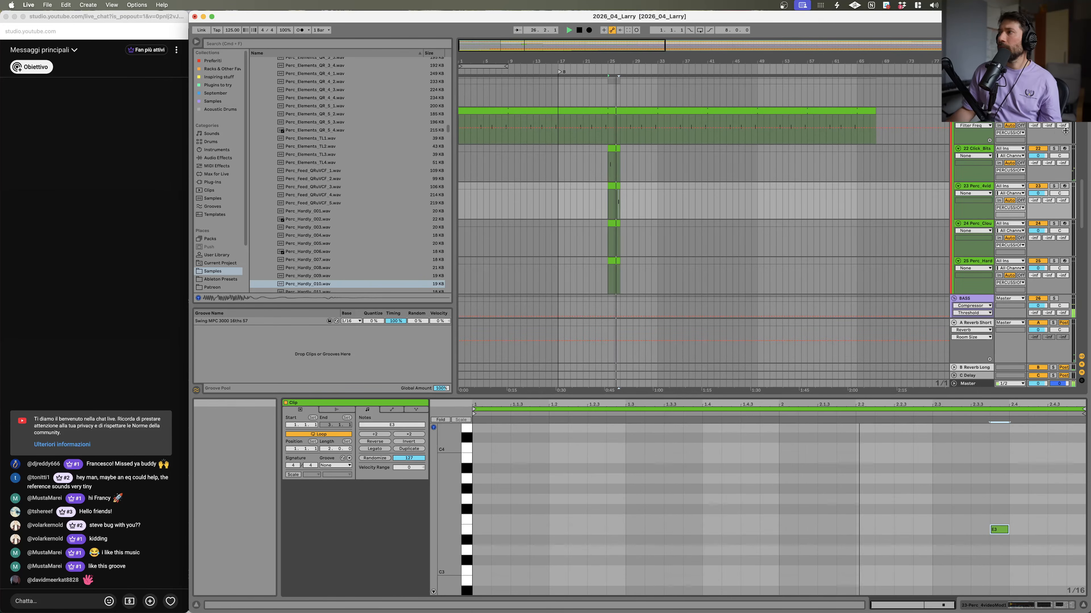
key("space")
left_click_drag(1007, 529, 1065, 539)
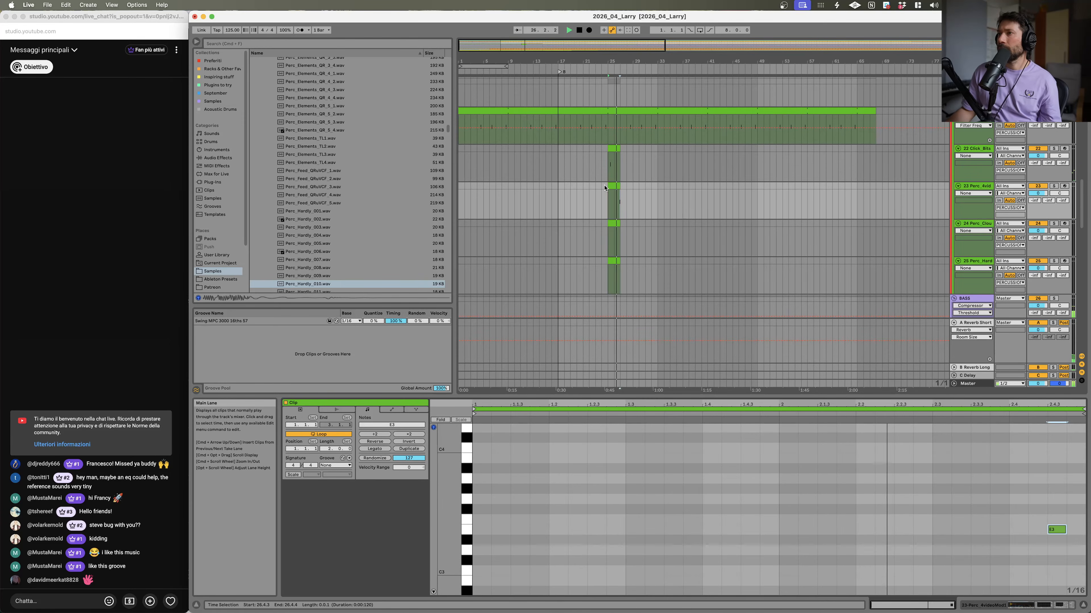
Step: Consolidate the percussion clips from bar 25 into longer clips spanning several bars
left_click_drag(613, 185, 633, 189)
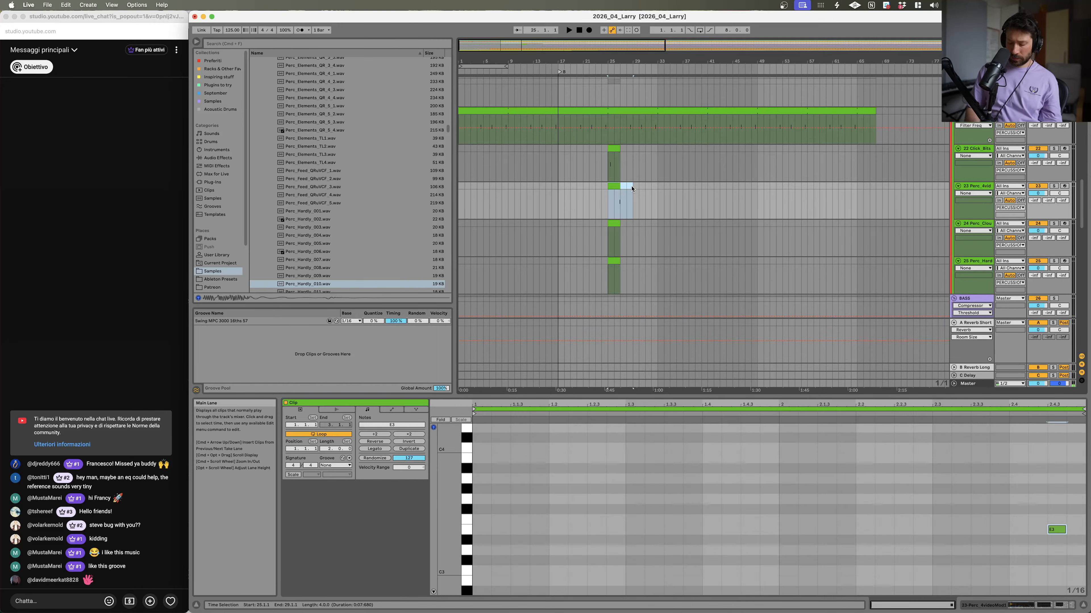
key("super+j")
left_click_drag(609, 161, 633, 169)
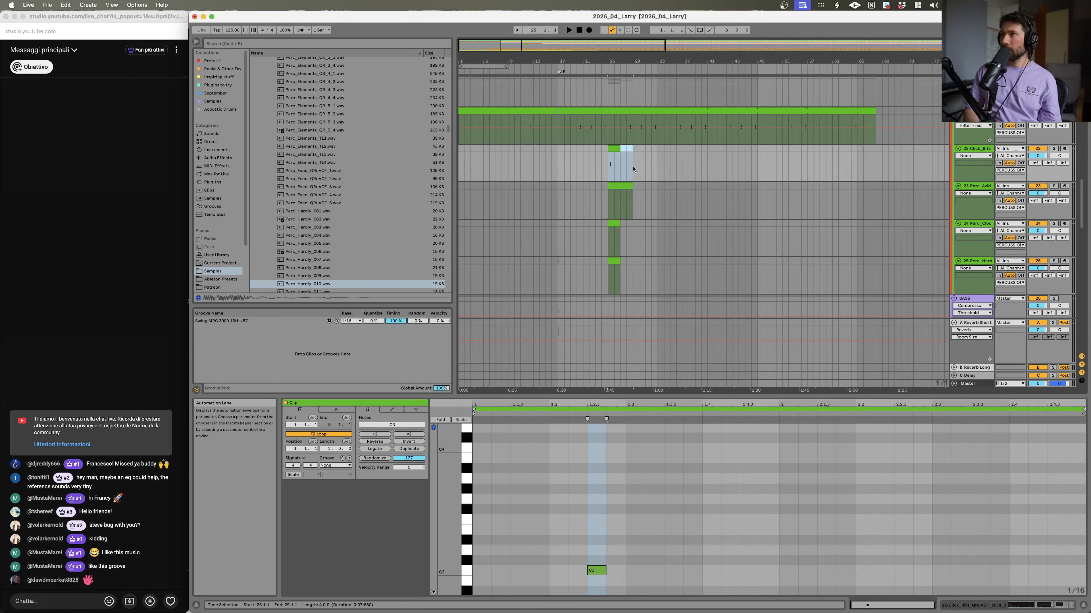
key("super+j")
left_click_drag(609, 229, 647, 266)
key("super+j")
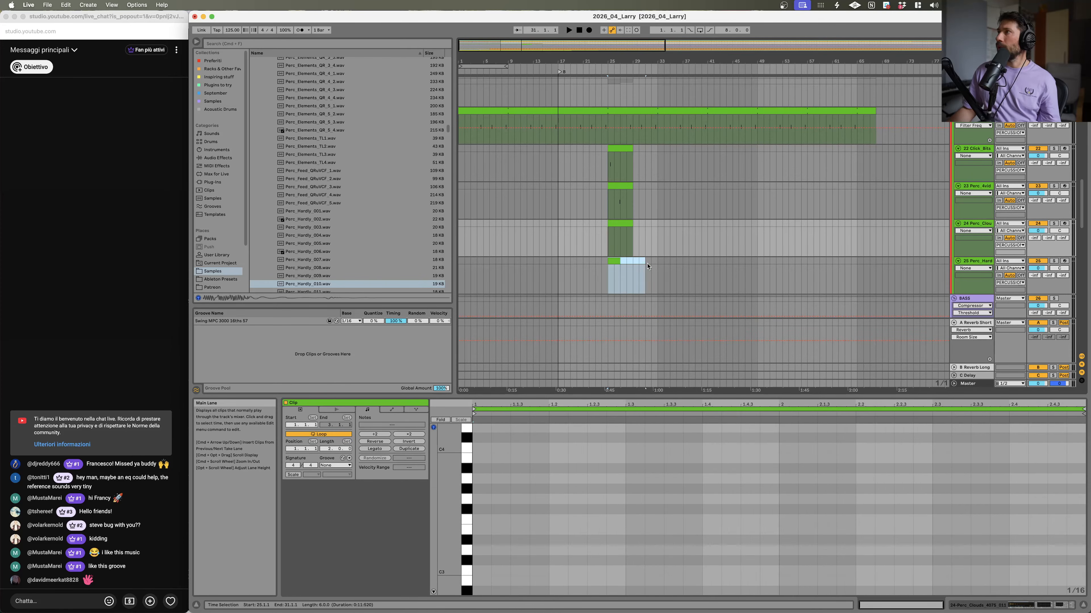
Step: Add a note to the Perc_Claudi clip at bar 25 and nudge it toward the end of the bar
key("super+j")
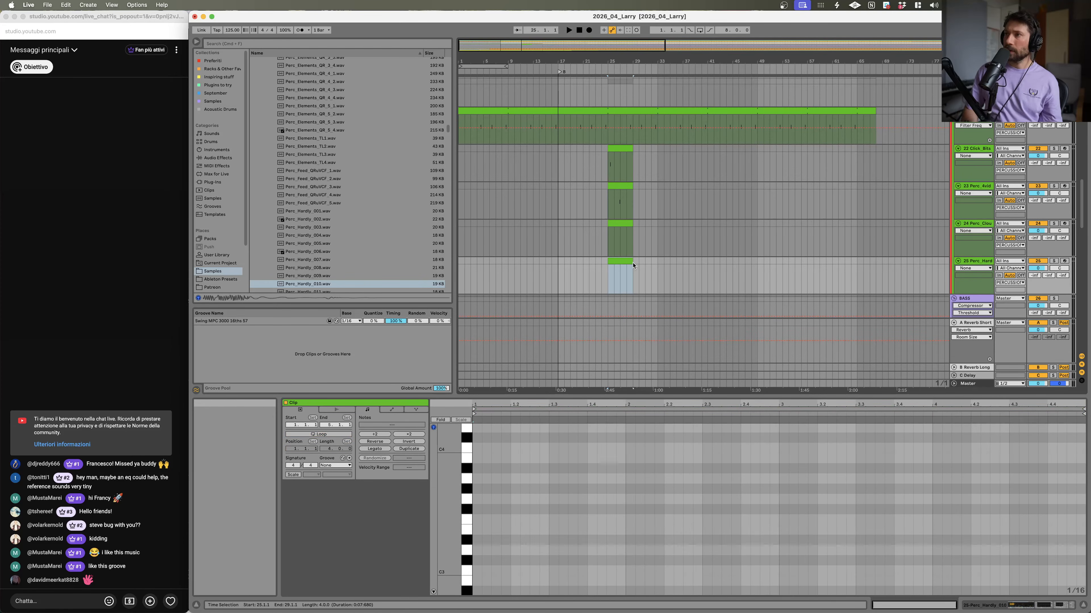
scroll(625, 233, "down", 1)
left_click(625, 200)
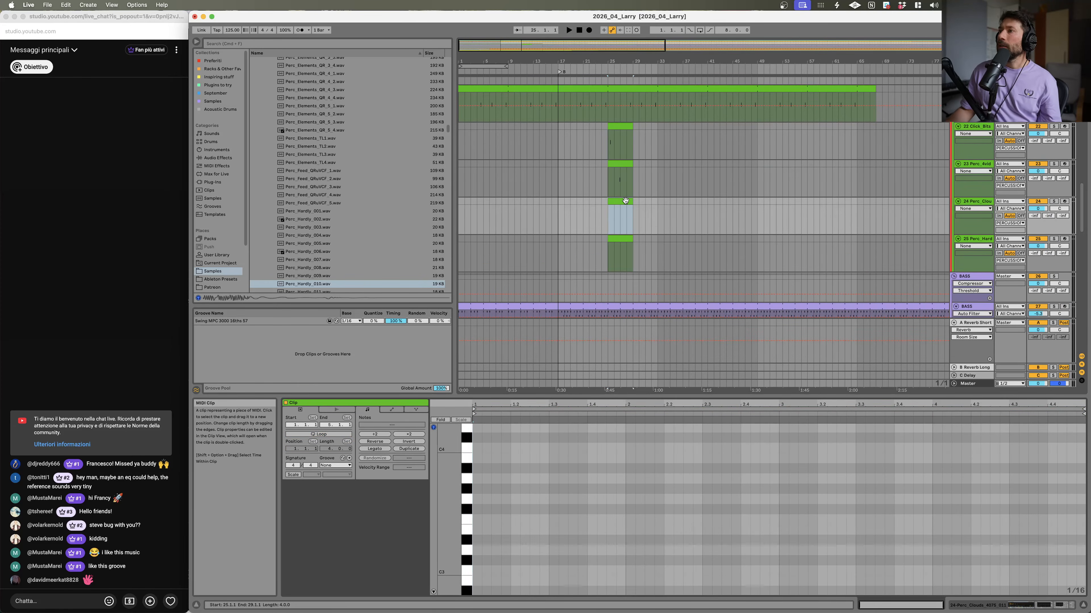
key("shift+Tab")
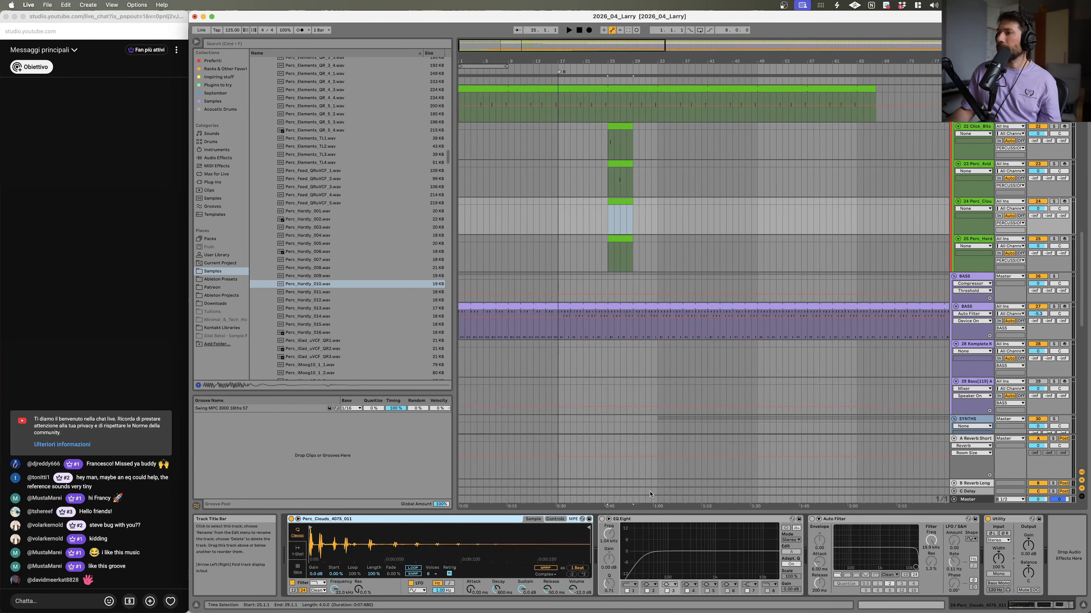
double_click(620, 200)
double_click(545, 489)
left_click_drag(545, 490, 873, 560)
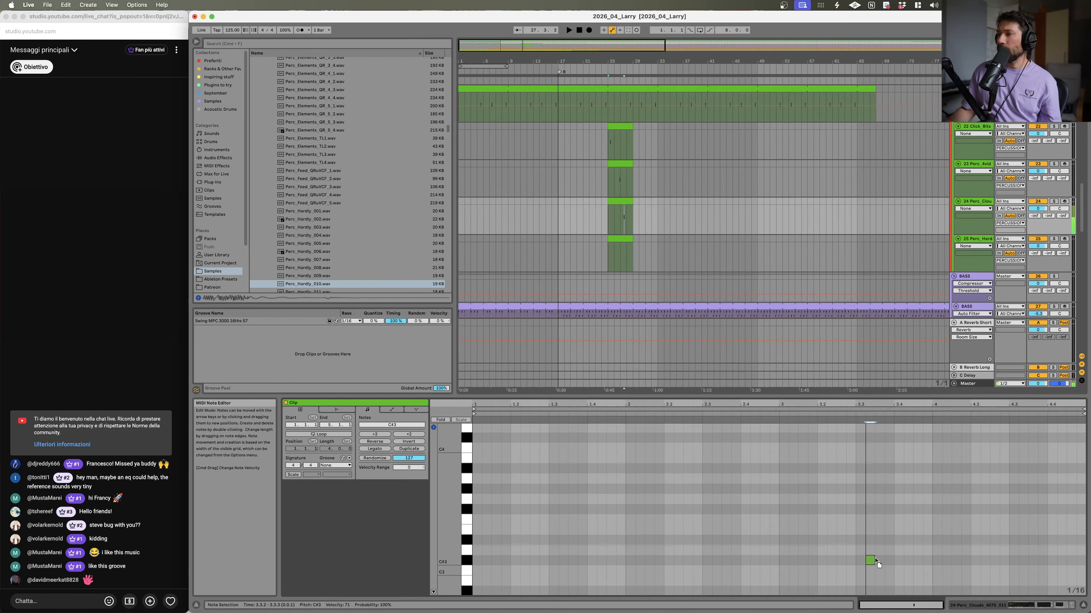
left_click_drag(909, 484, 909, 486)
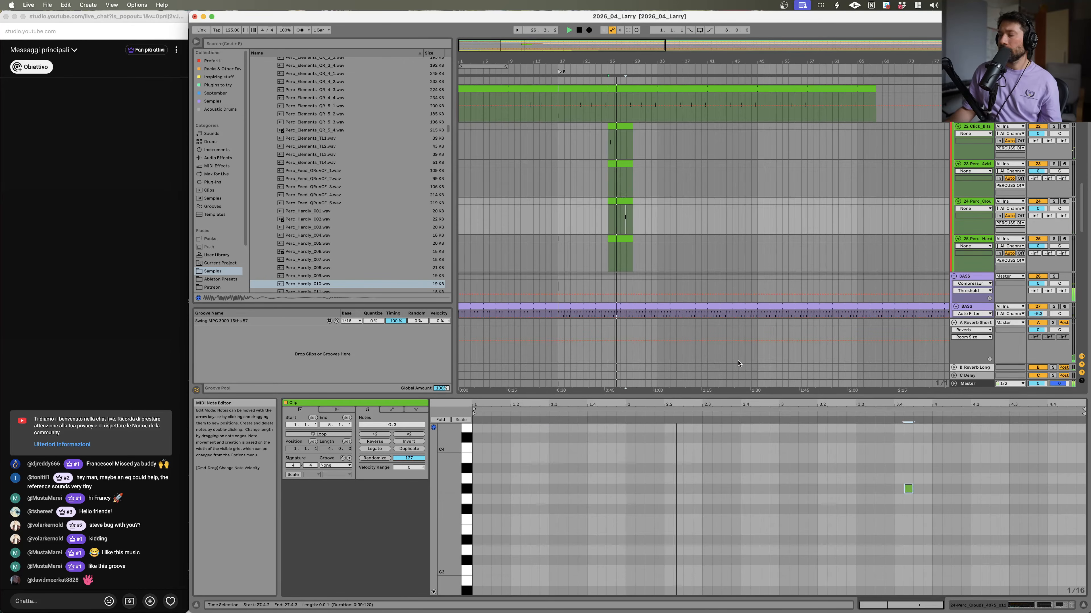
key("Right")
key("Down")
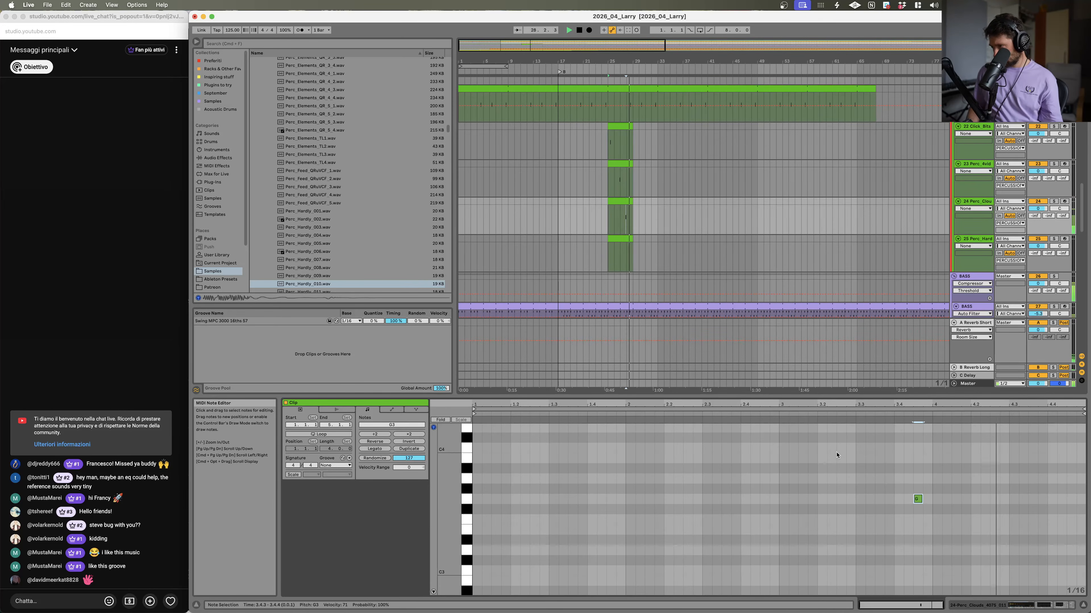
Step: Solo the Larry de Kat vocal track briefly while playing back the arrangement
scroll(715, 169, "up", 10)
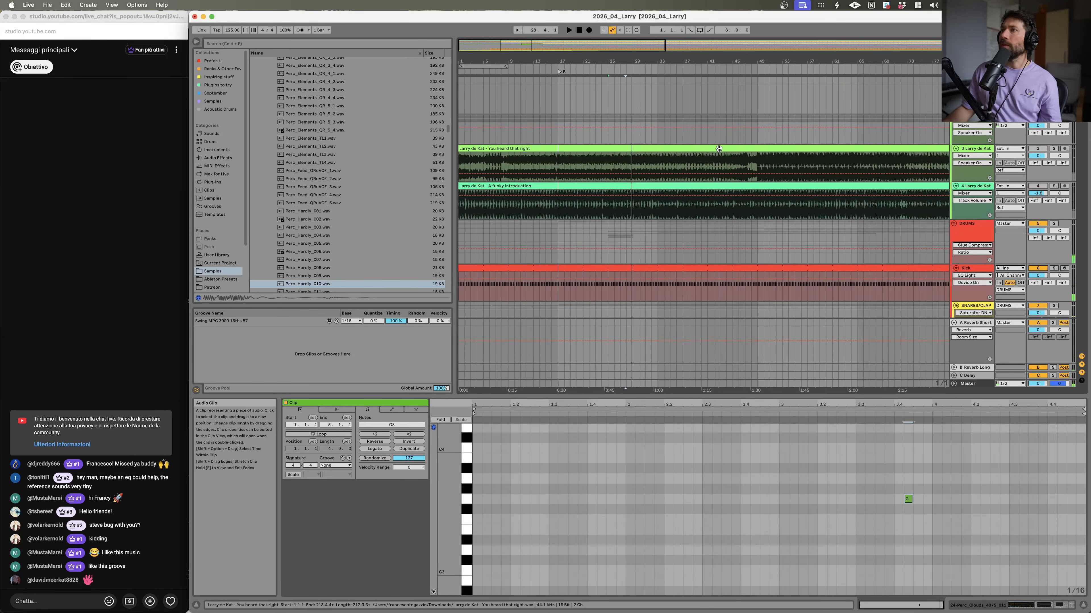
left_click(1053, 187)
key("space")
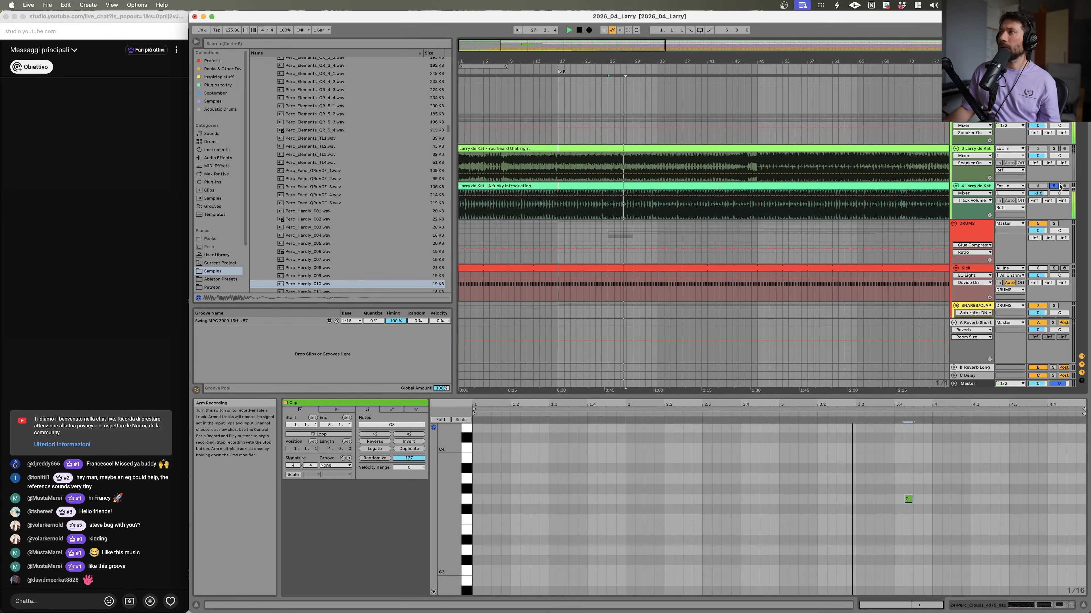
left_click(1055, 187)
key("space")
scroll(652, 153, "down", 15)
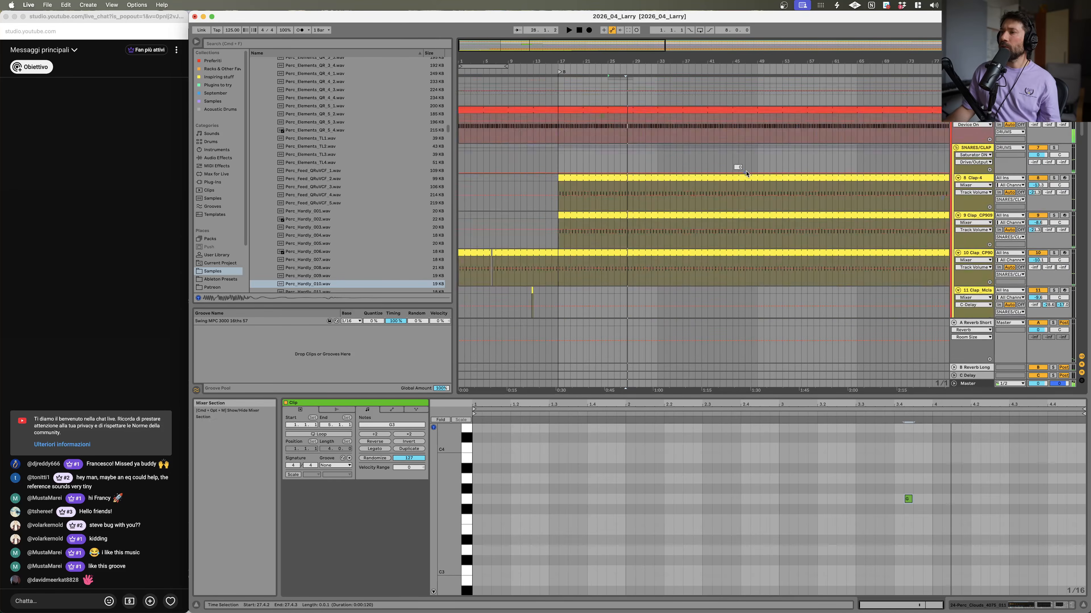
scroll(653, 153, "down", 6)
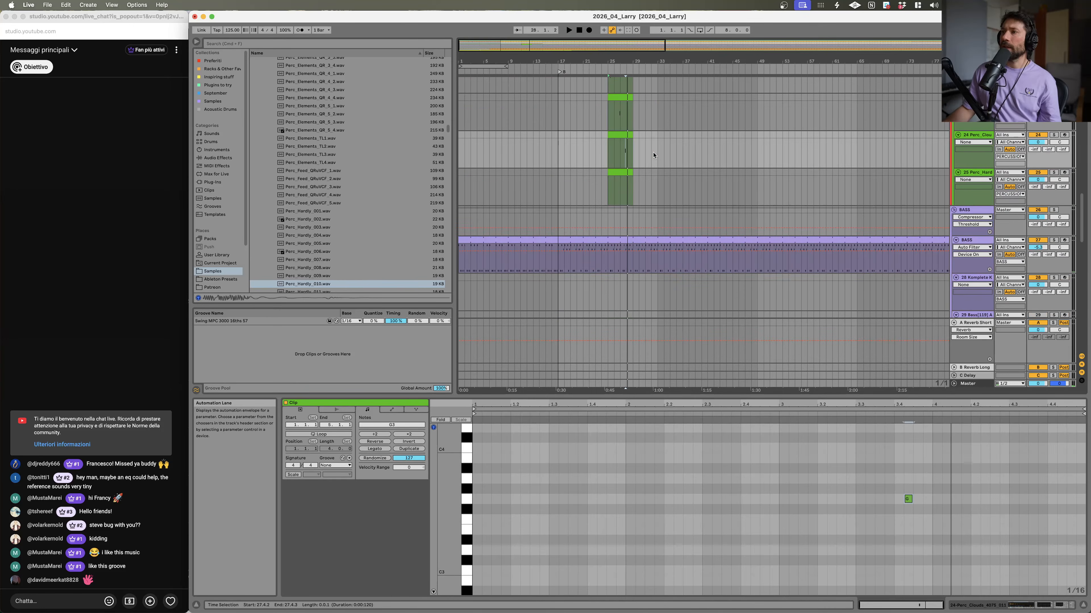
scroll(640, 151, "up", 3)
scroll(624, 145, "down", 2)
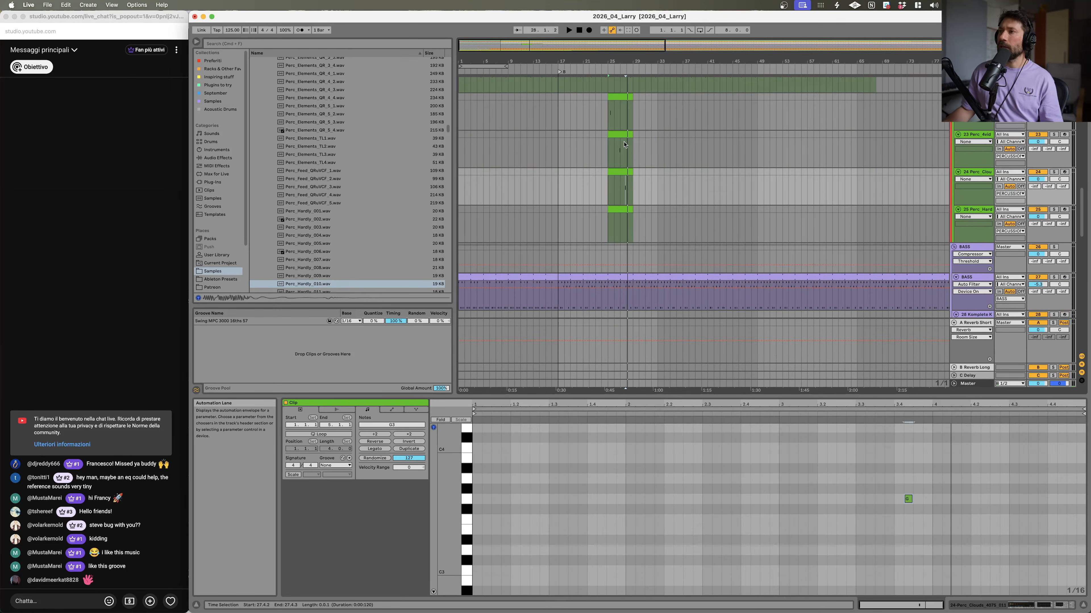
Step: Rework the Perc_AmbedMod1 clip into two C3 hits around beat 2.2.4
left_click(619, 113)
key("space")
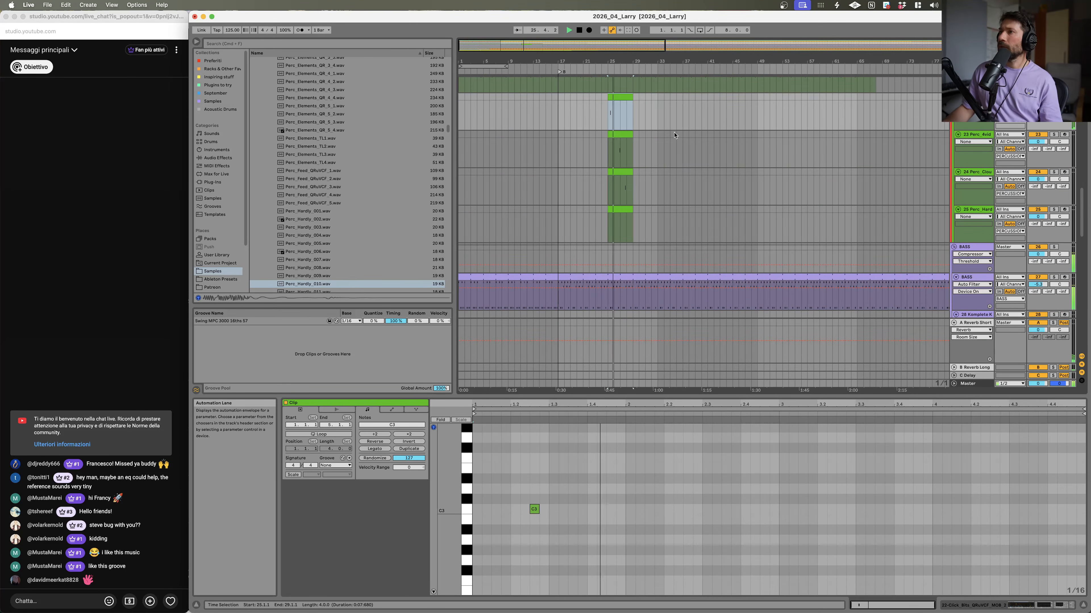
left_click(622, 135)
key("space")
left_click_drag(770, 486, 756, 514)
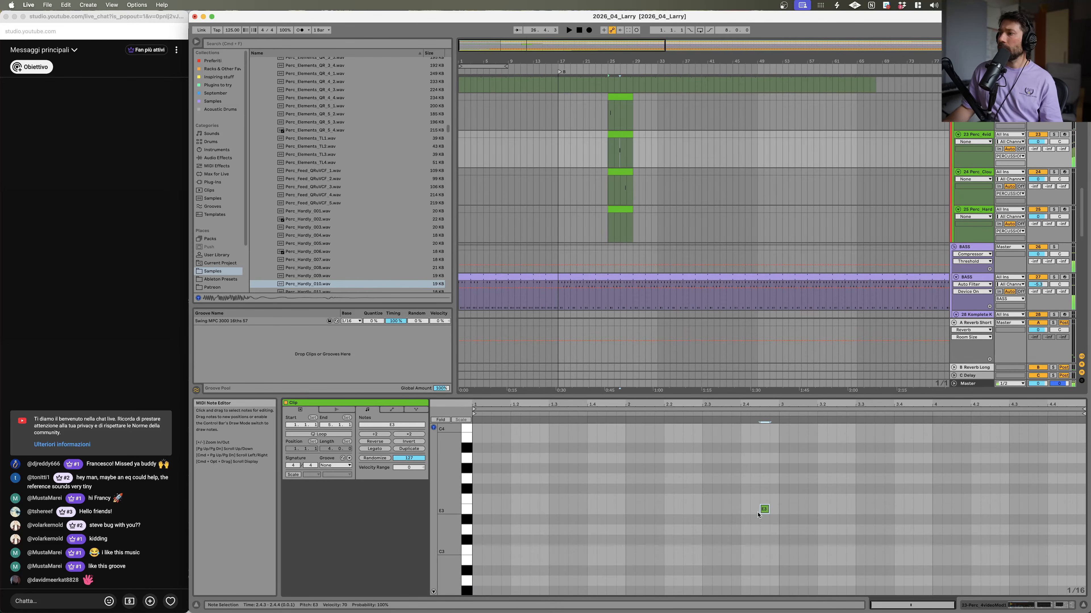
key("Down")
key("Left")
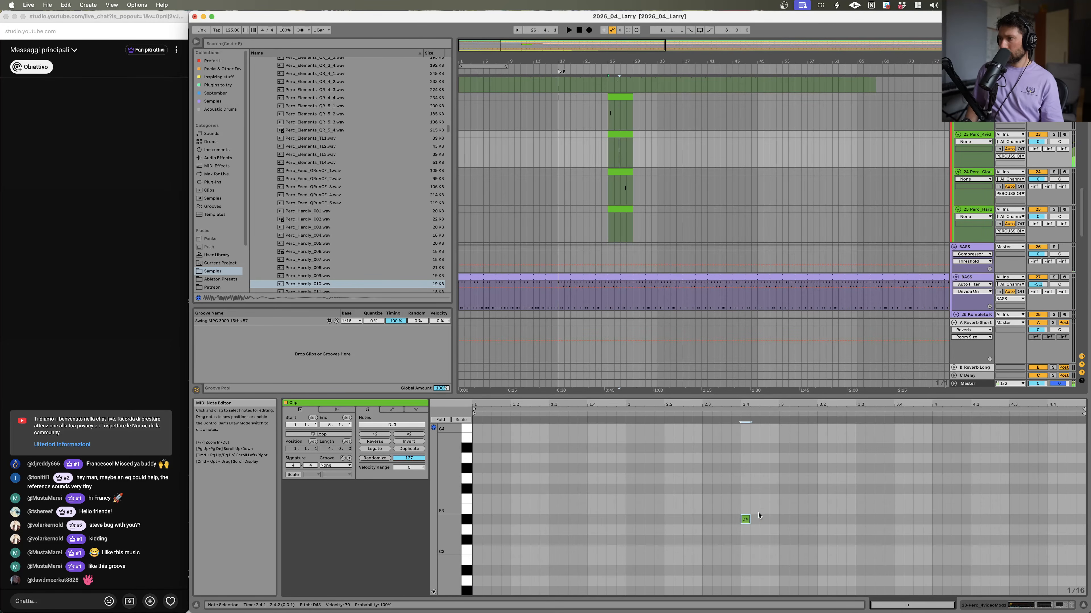
key("Left")
key("Left")
key("Left")
key("Left")
key("Left")
key("Left")
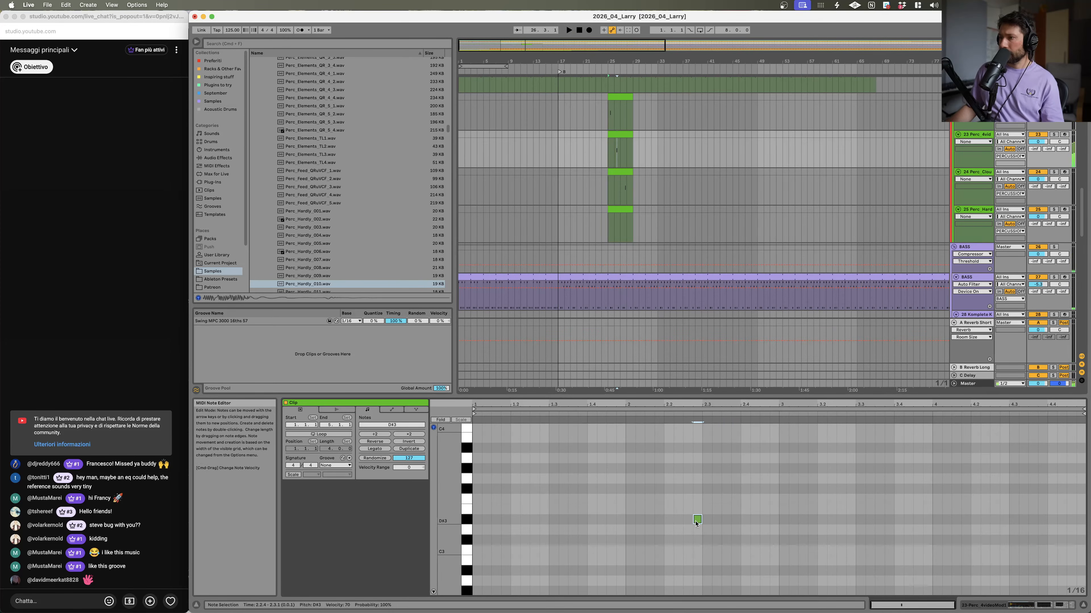
left_click_drag(699, 554, 720, 555)
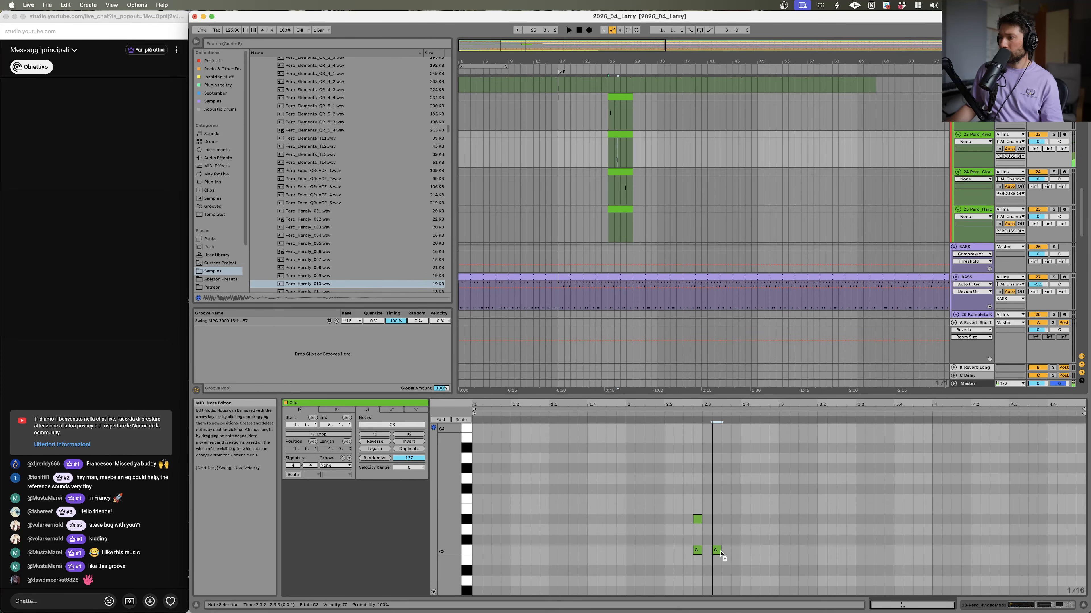
Step: Apply the Swing MPC 3000 16ths 57 groove to the Perc_AmbedMod1 clip and play it back
key("space")
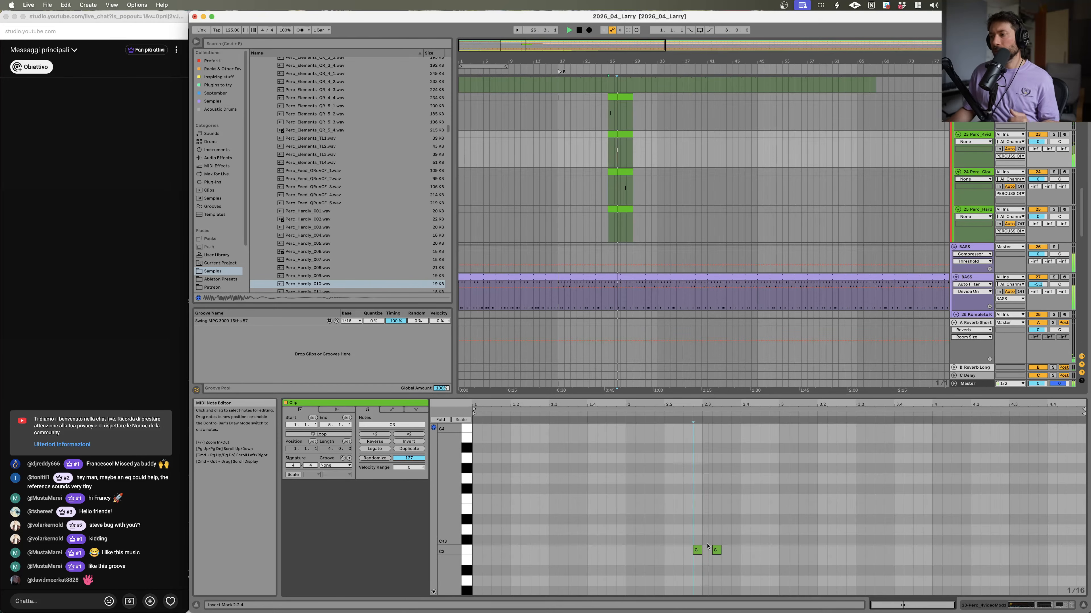
key("space")
left_click(339, 465)
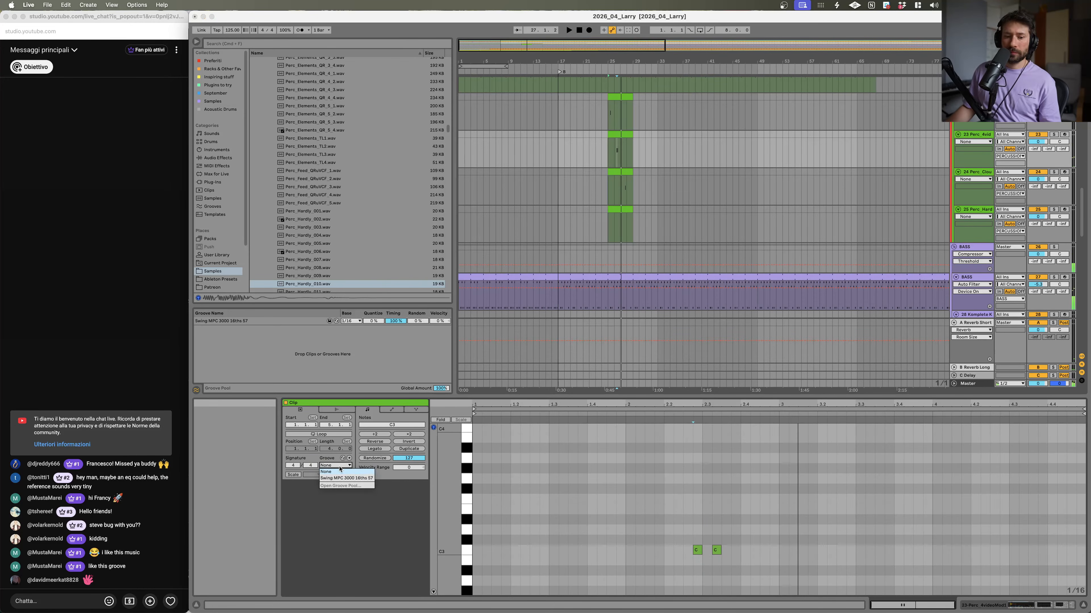
left_click(363, 478)
key("space")
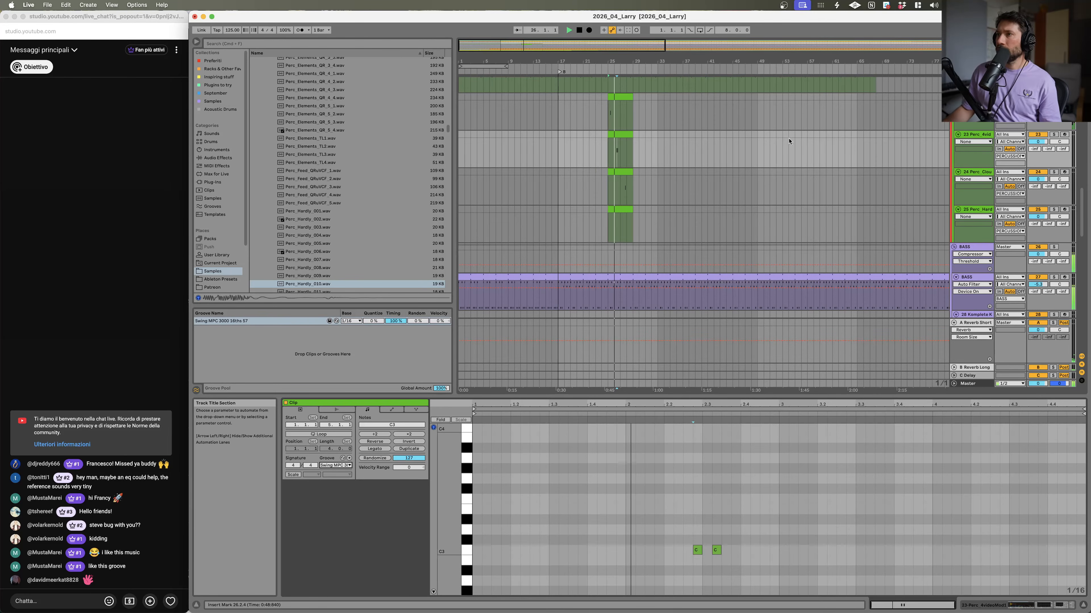
Step: Audition percussion samples in the browser's sample list
left_click(1038, 142)
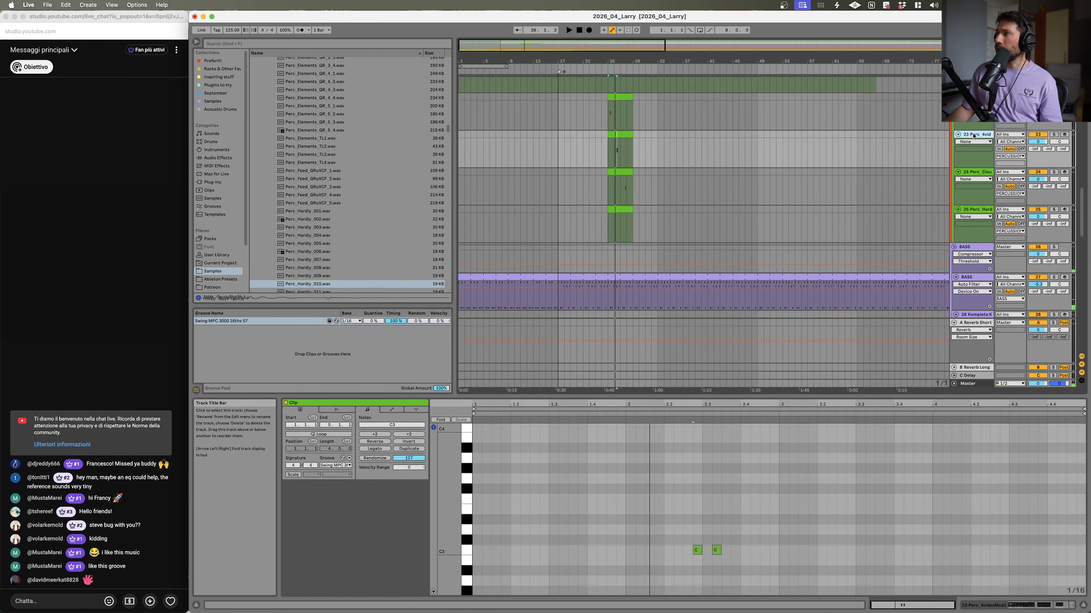
scroll(379, 190, "down", 15)
left_click(379, 193)
left_click(379, 188)
left_click(376, 148)
left_click(374, 115)
left_click(368, 172)
left_click(358, 228)
left_click(355, 260)
scroll(355, 260, "down", 5)
left_click(355, 261)
scroll(355, 261, "down", 2)
left_click(337, 243)
left_click(323, 236)
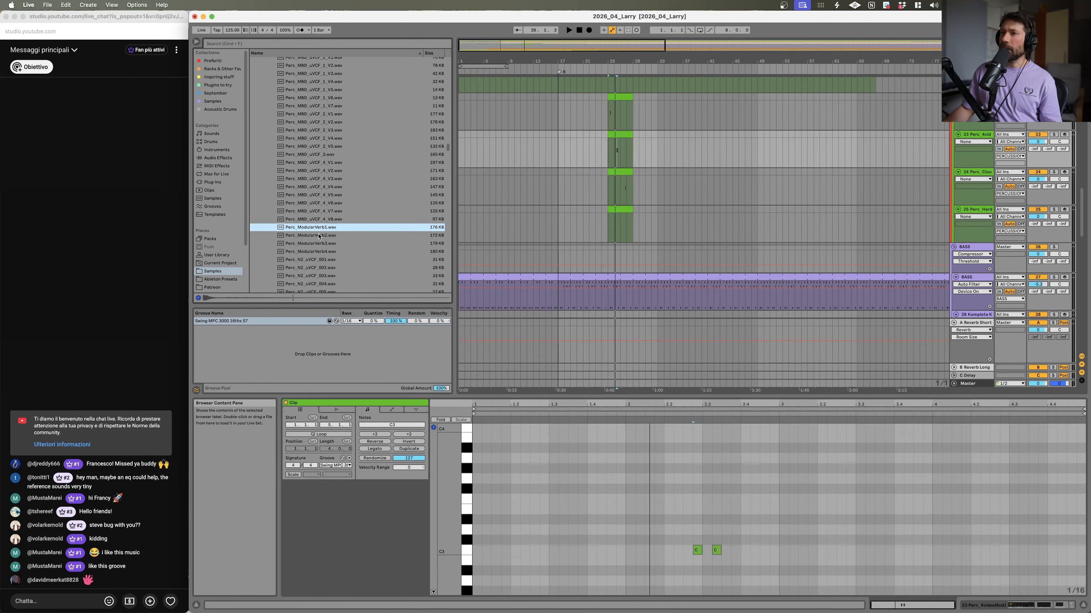
scroll(894, 224, "up", 15)
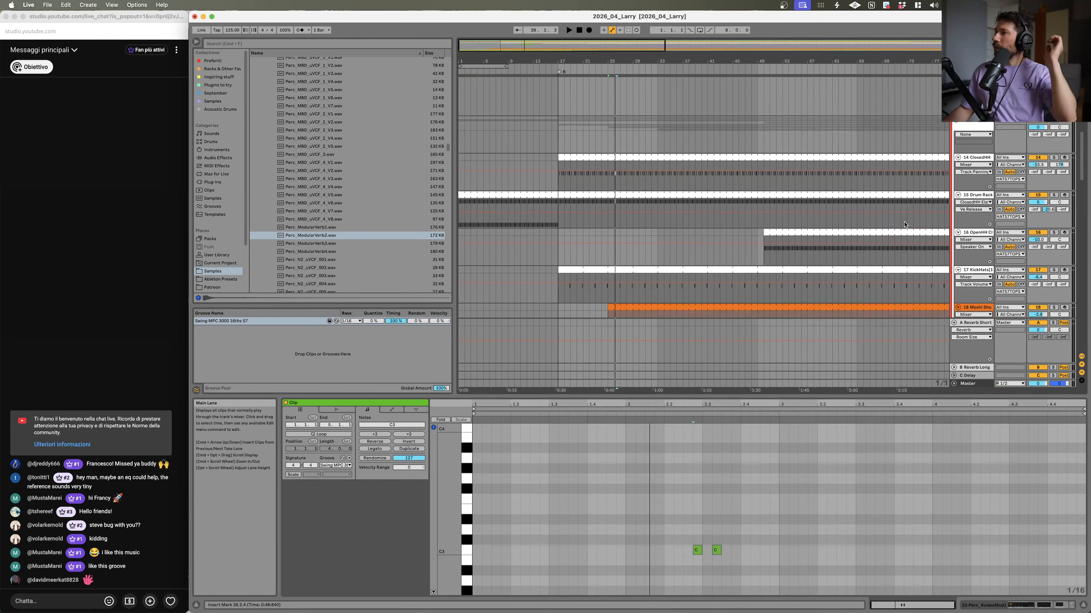
scroll(905, 226, "down", 8)
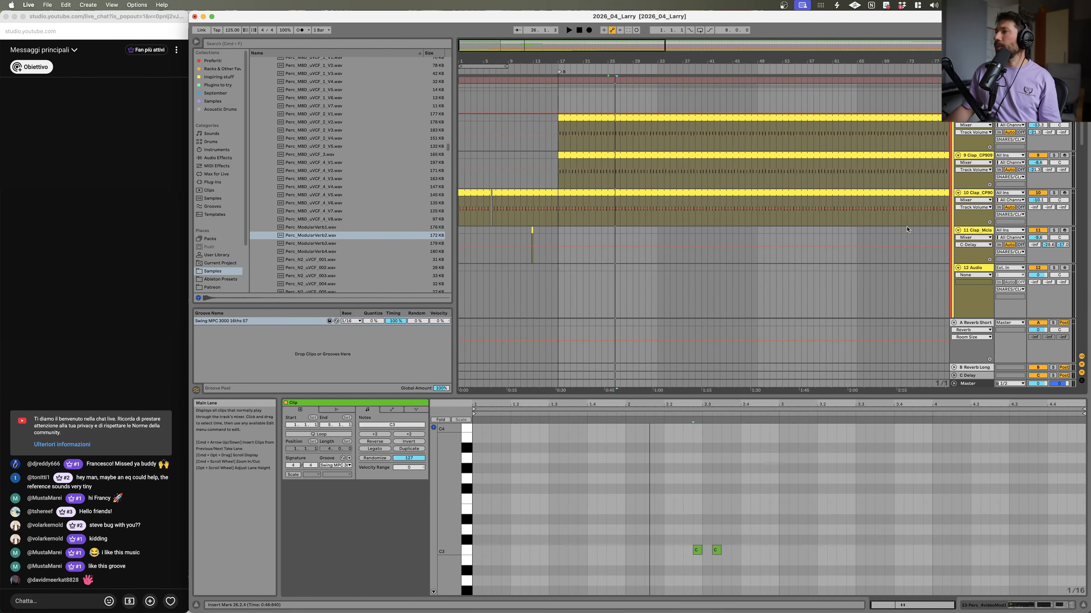
Step: Insert a new MIDI track after Clap_Mute and load the Perc_ModularVerb2 sample onto it
left_click(972, 224)
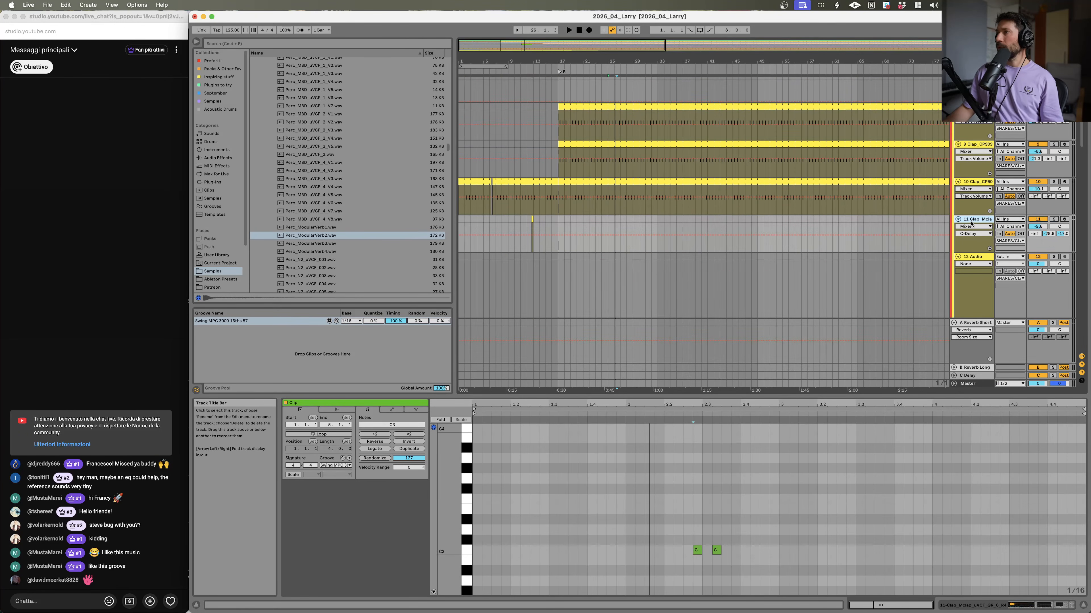
left_click(975, 257)
left_click(975, 220)
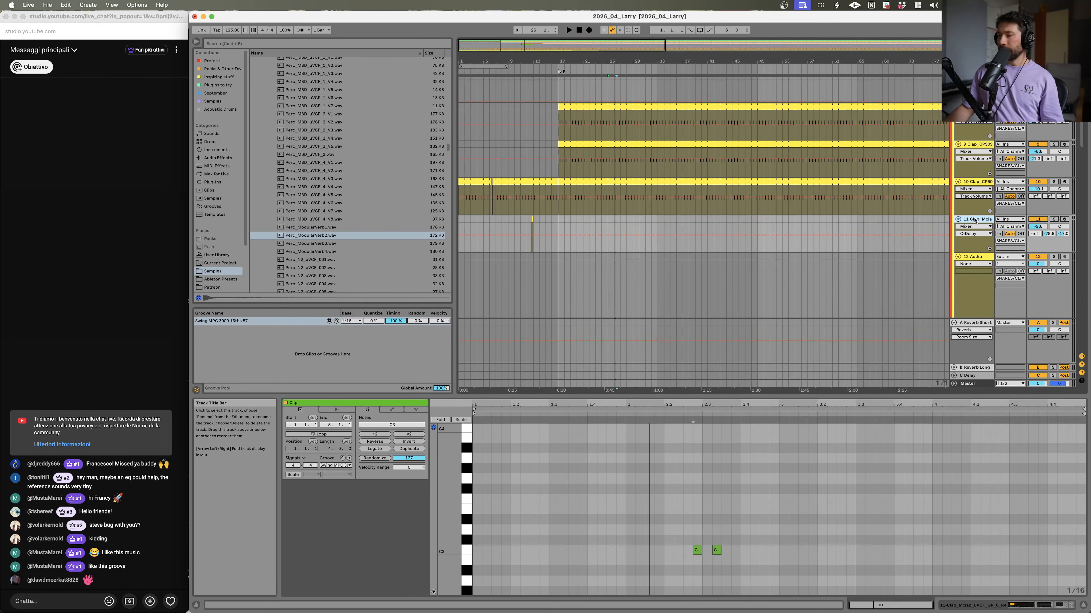
key("super+shift+t")
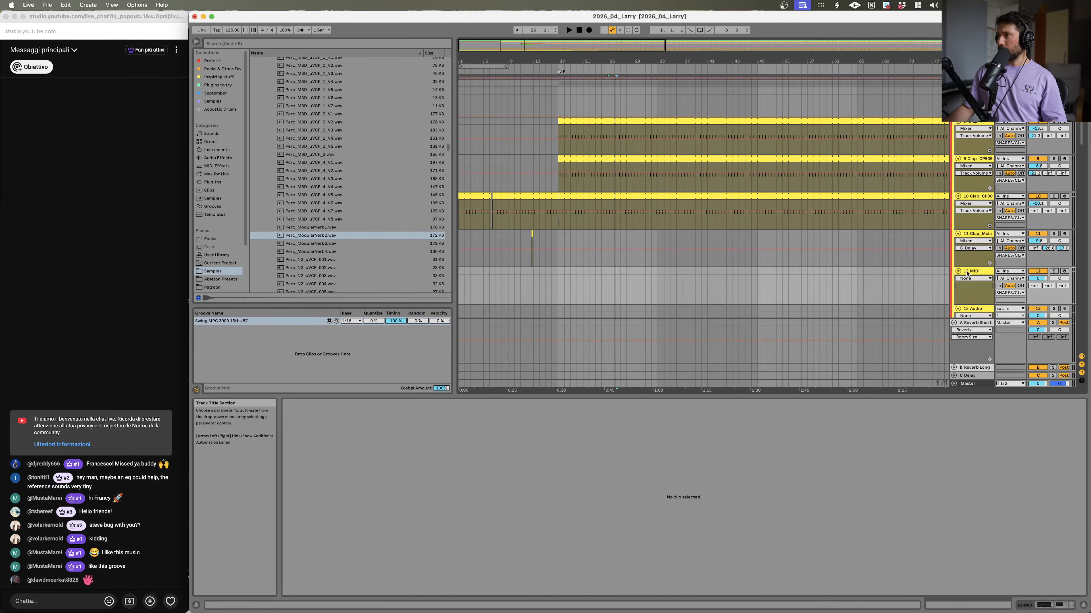
left_click(380, 236)
left_click(380, 244)
left_click(381, 252)
left_click(386, 235)
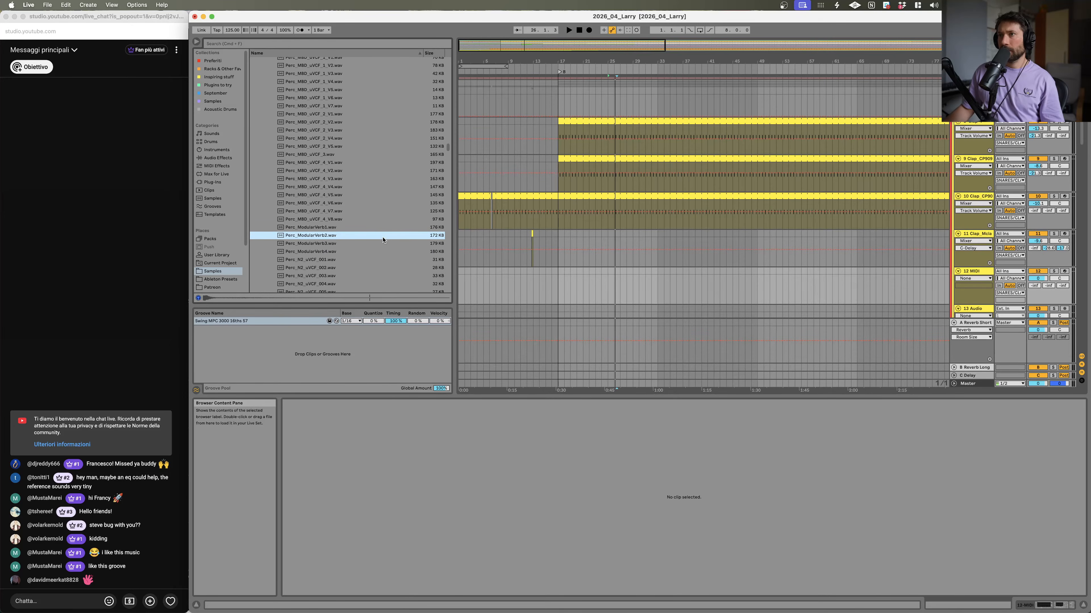
key("Return")
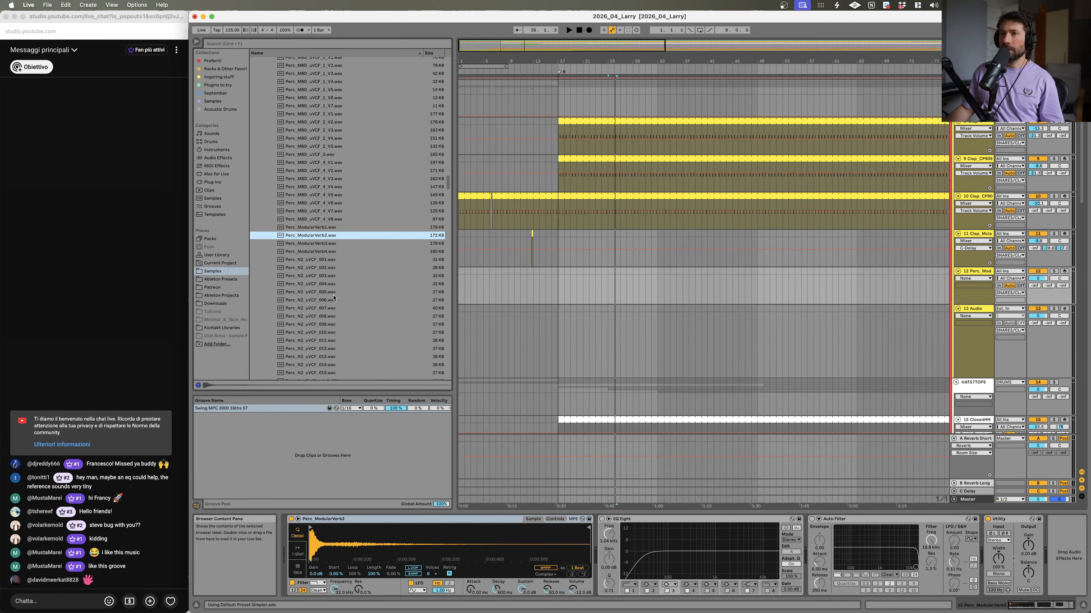
Step: Audition further percussion samples in the browser, from the NeuDisCloud to the Perc_Peaks files
left_click(326, 309)
left_click(333, 341)
scroll(333, 344, "down", 3)
left_click(310, 320)
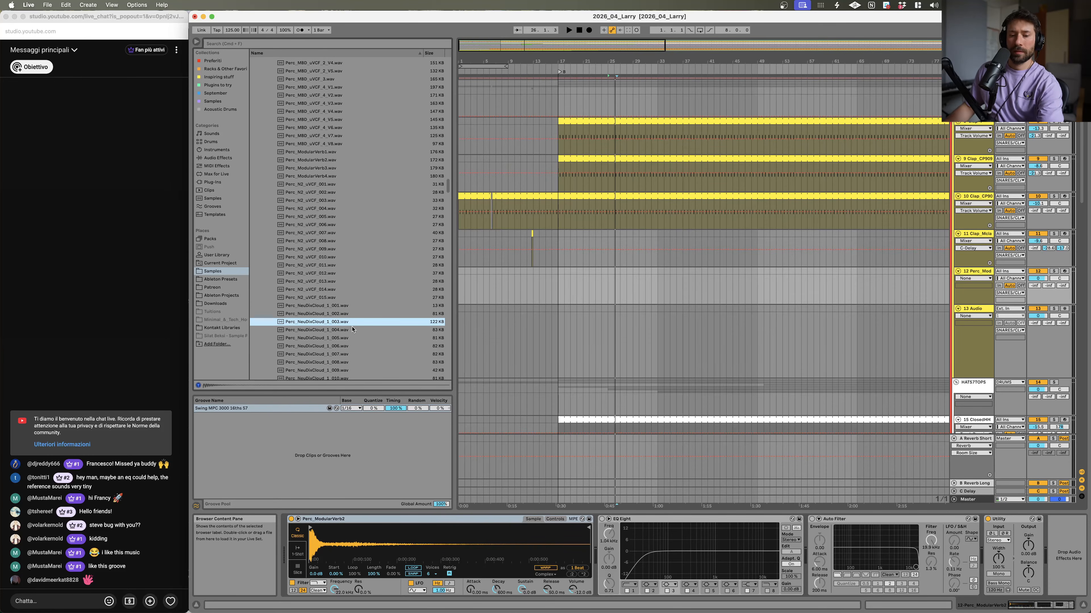
scroll(352, 329, "down", 1)
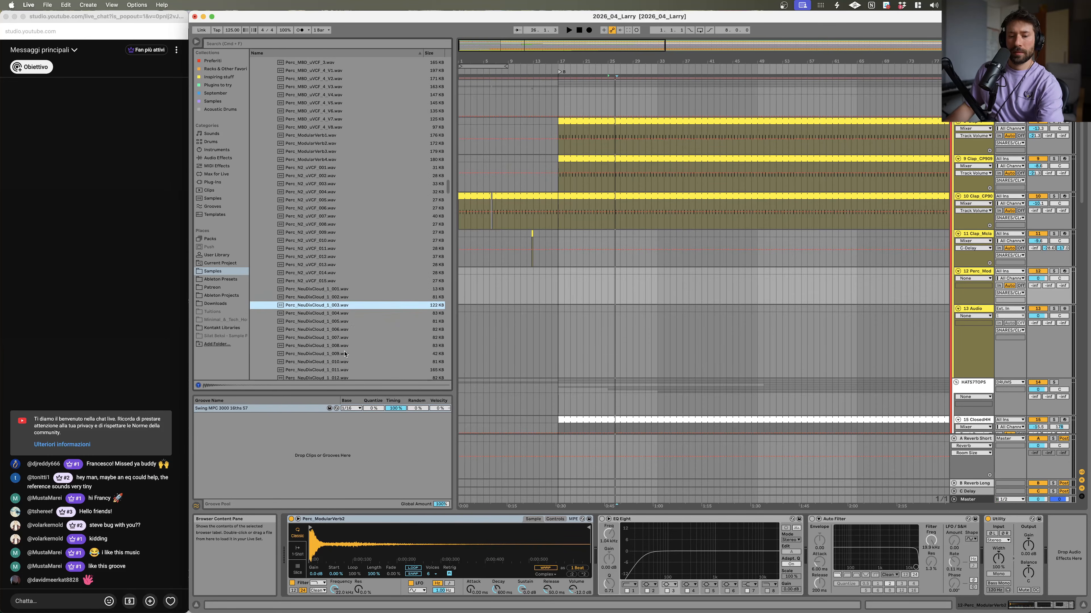
left_click(340, 338)
left_click(337, 323)
left_click(333, 354)
scroll(332, 366, "down", 2)
left_click(331, 366)
scroll(331, 354, "down", 3)
left_click(331, 348)
scroll(330, 343, "down", 3)
left_click(330, 336)
scroll(327, 297, "down", 3)
left_click(325, 284)
left_click(324, 311)
scroll(323, 312, "down", 5)
left_click(324, 312)
scroll(324, 309, "down", 5)
left_click(325, 301)
scroll(325, 298, "down", 5)
left_click(326, 297)
scroll(326, 296, "down", 5)
left_click(326, 297)
scroll(325, 297, "down", 5)
left_click(327, 297)
scroll(326, 297, "down", 5)
left_click(329, 187)
left_click(322, 227)
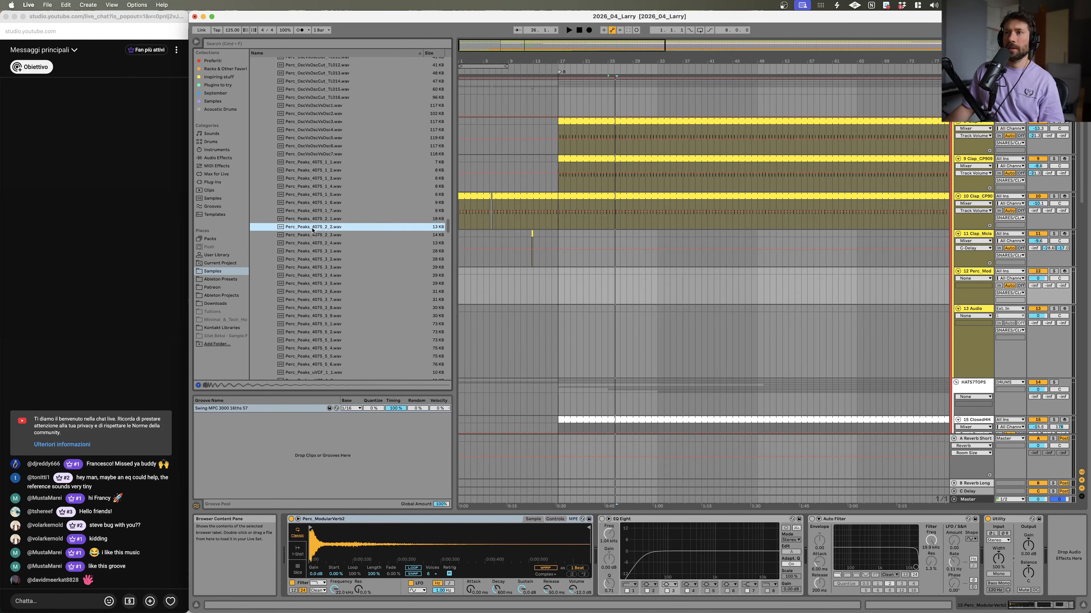
left_click(313, 211)
left_click(312, 227)
left_click(312, 195)
left_click(312, 228)
left_click(316, 243)
left_click(318, 250)
left_click(319, 234)
left_click(319, 226)
scroll(831, 240, "down", 20)
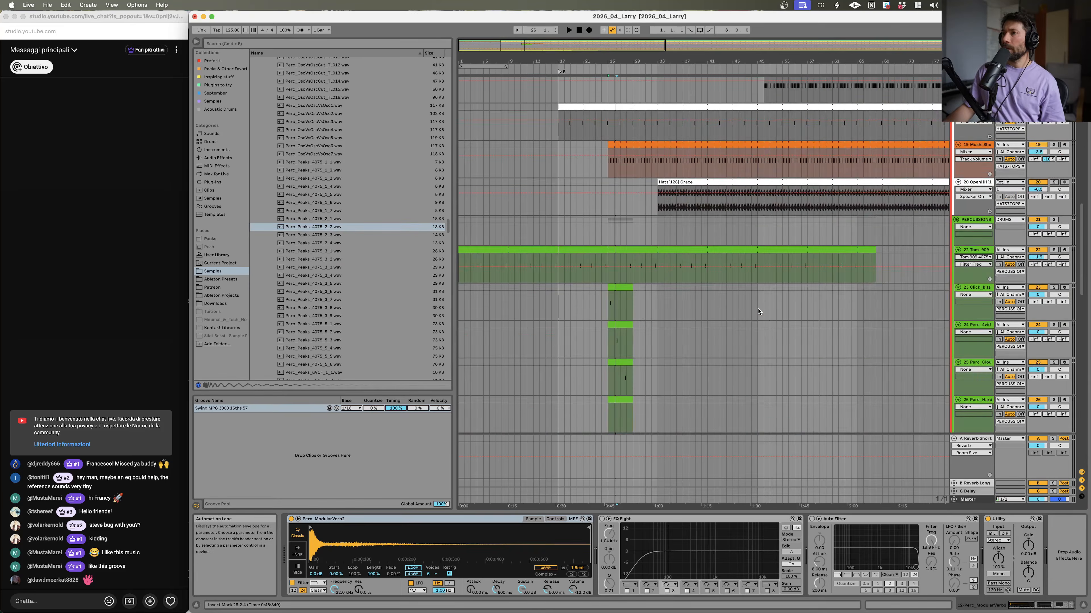
Step: Replace the Perc_Claudi track's sample with Perc_Peaks_4075_2_1 and play its clip
double_click(981, 184)
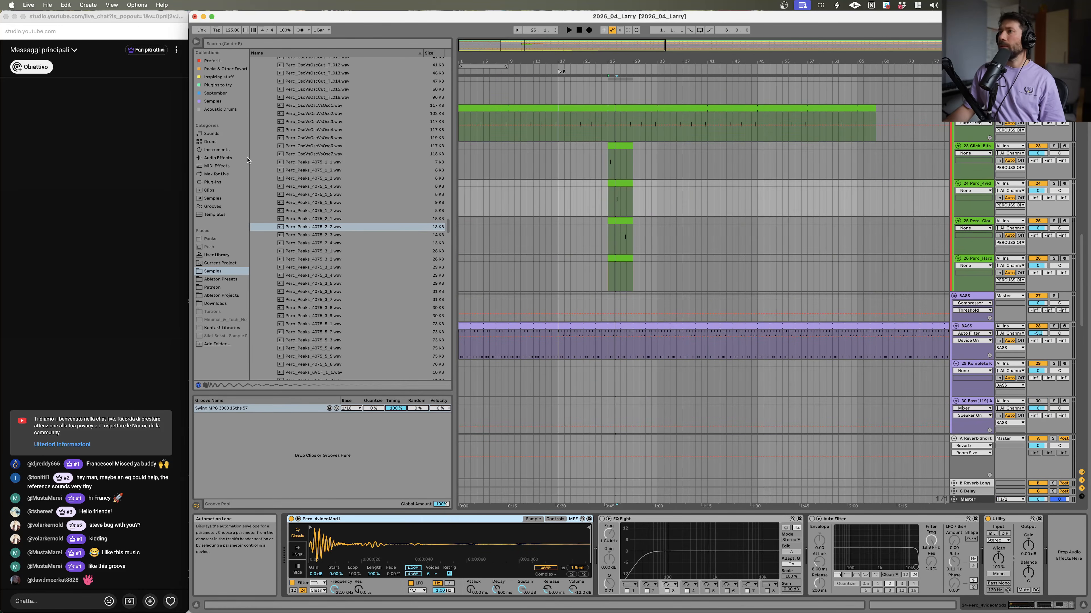
double_click(322, 226)
left_click(318, 219)
double_click(626, 185)
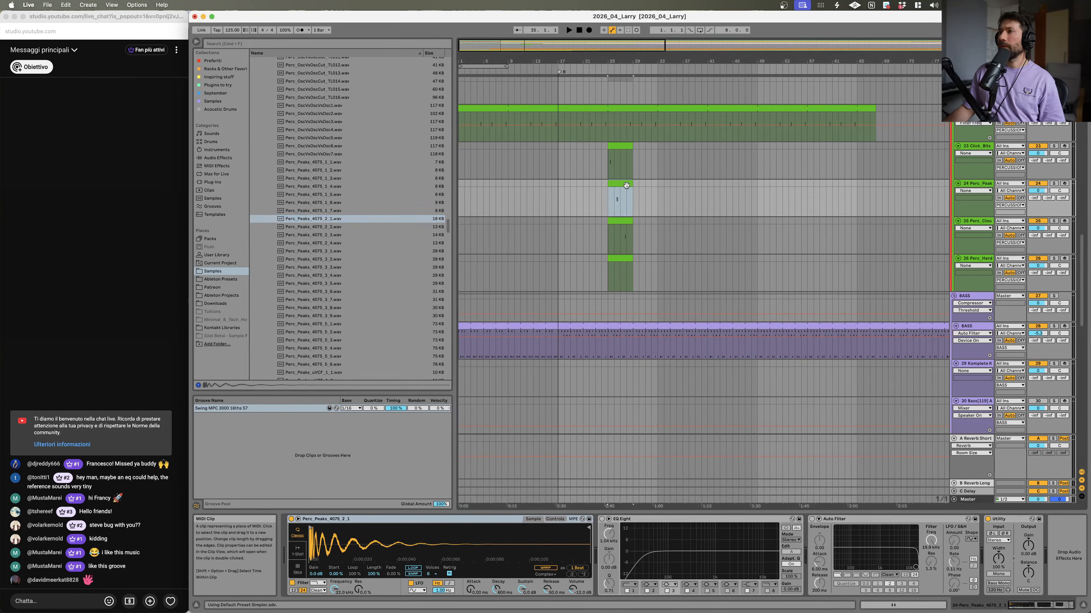
key("space")
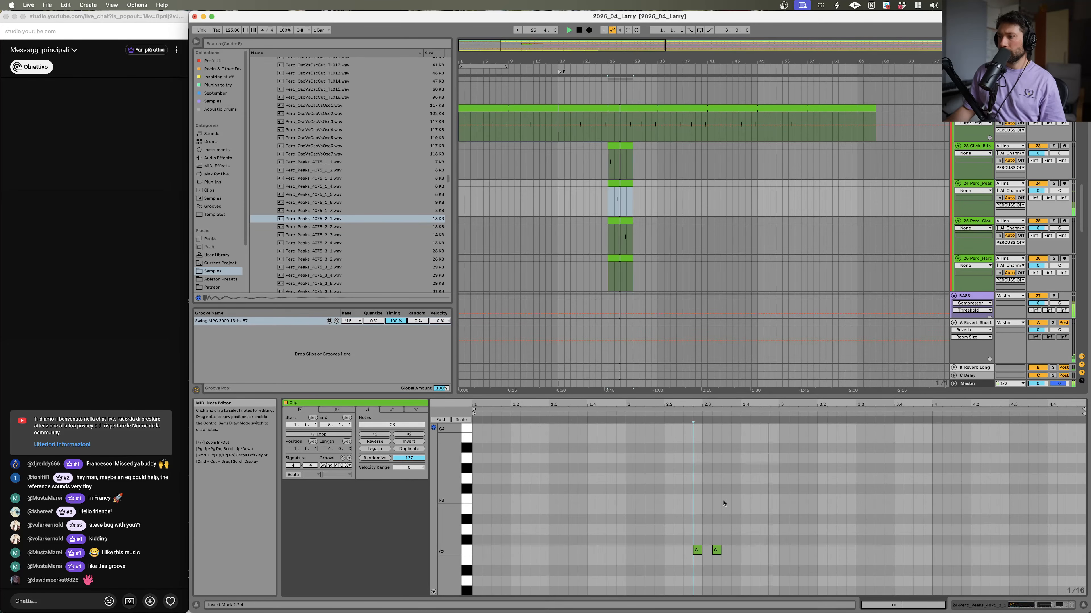
Step: Swap Perc_Peaks_4075_2_2 into the percussion track's sampler and play its clip
left_click(697, 555)
key("space")
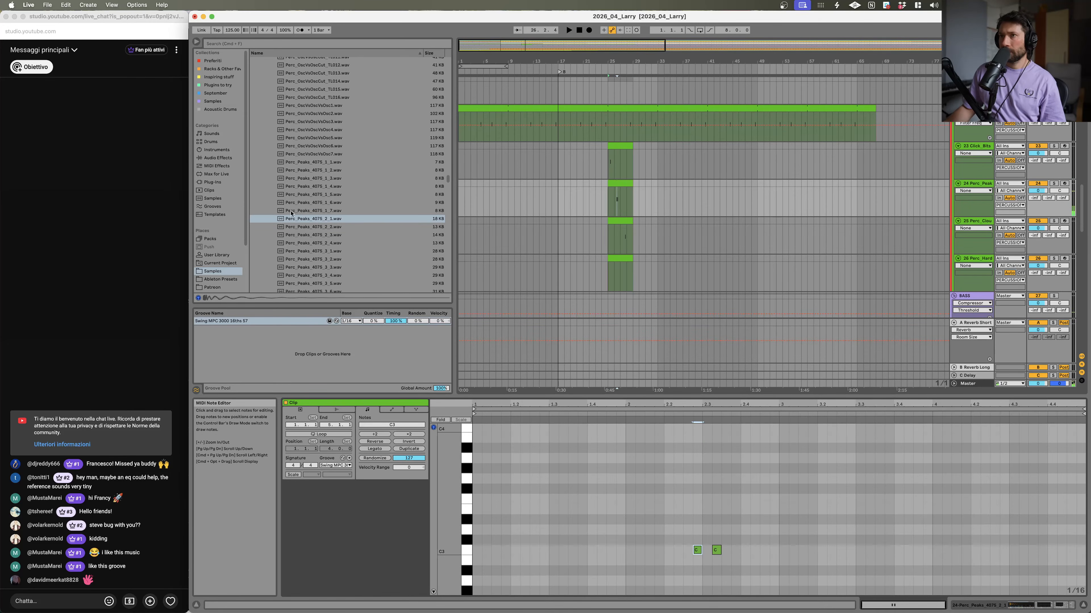
left_click(303, 227)
key("space")
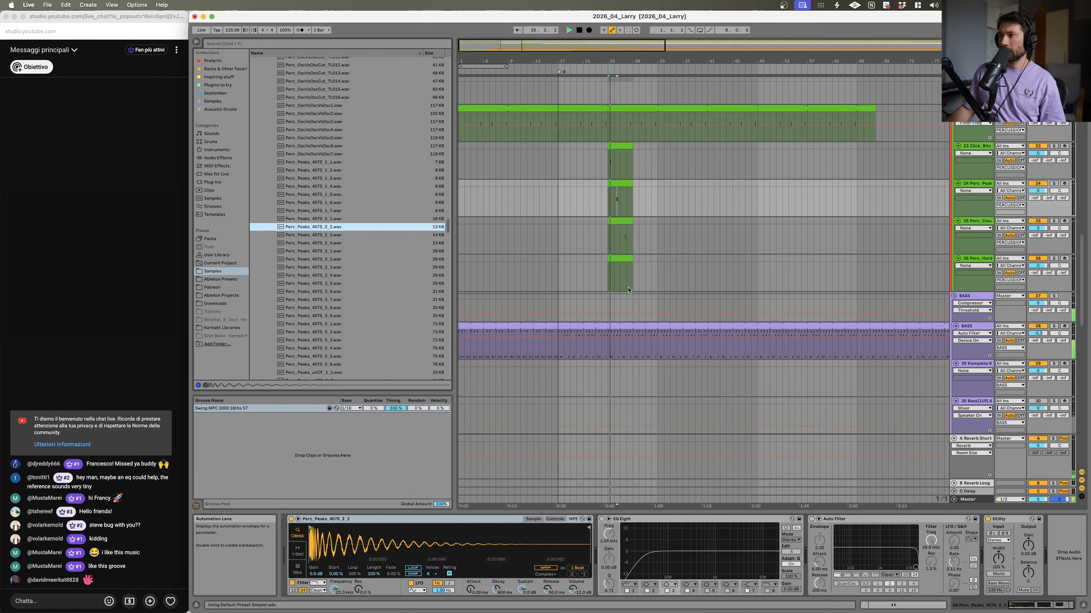
left_click_drag(622, 56, 624, 193)
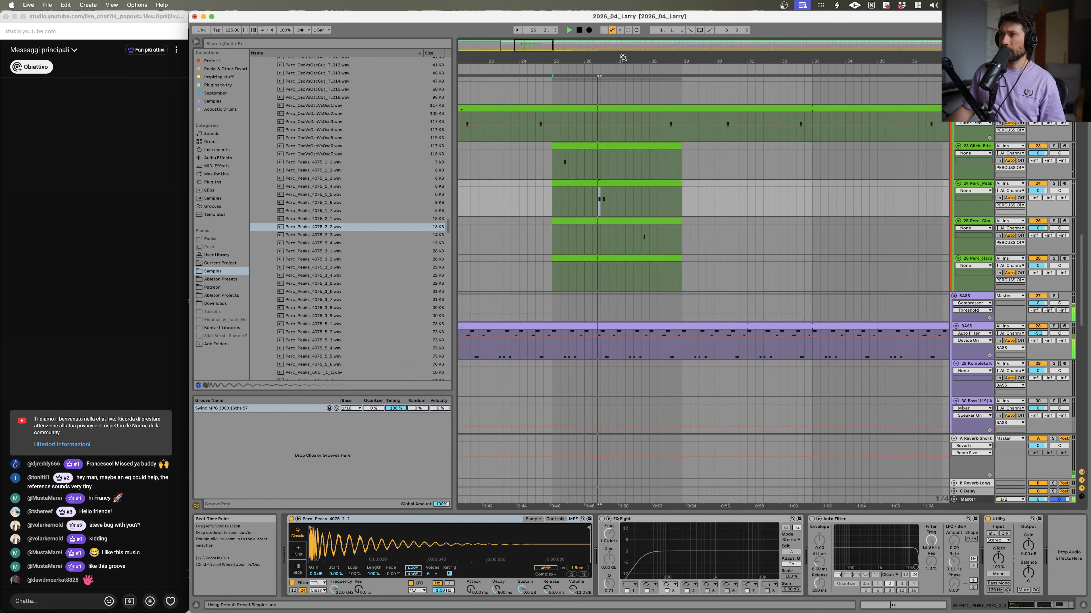
key("space")
left_click(617, 184)
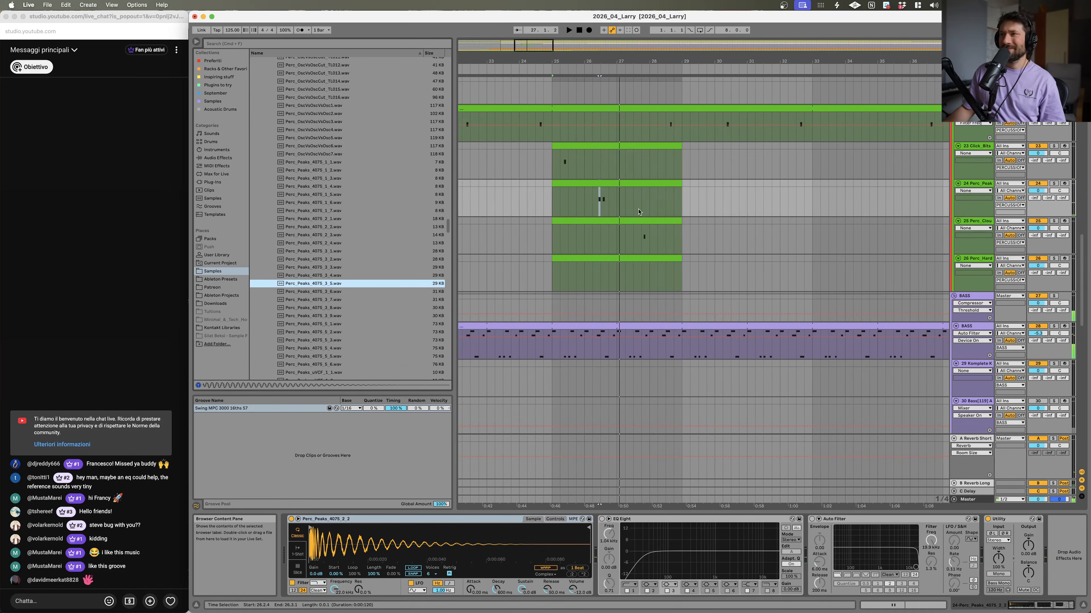
Step: Audition percussion samples on the track, from the Perc_PMGpa files through the Perc_RingMo files
scroll(303, 300, "down", 8)
left_click(303, 326)
scroll(303, 326, "down", 8)
left_click(304, 324)
scroll(304, 324, "down", 6)
left_click(307, 315)
left_click(321, 241)
left_click(318, 208)
left_click(317, 298)
left_click(317, 330)
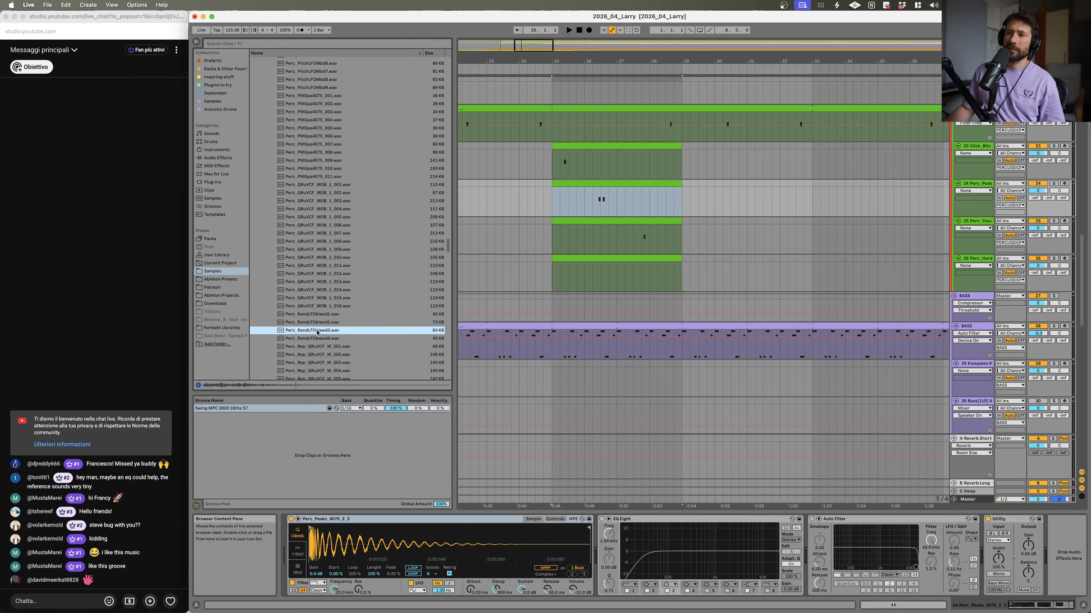
left_click(318, 363)
scroll(319, 360, "down", 6)
left_click(326, 337)
scroll(327, 337, "down", 4)
left_click(332, 304)
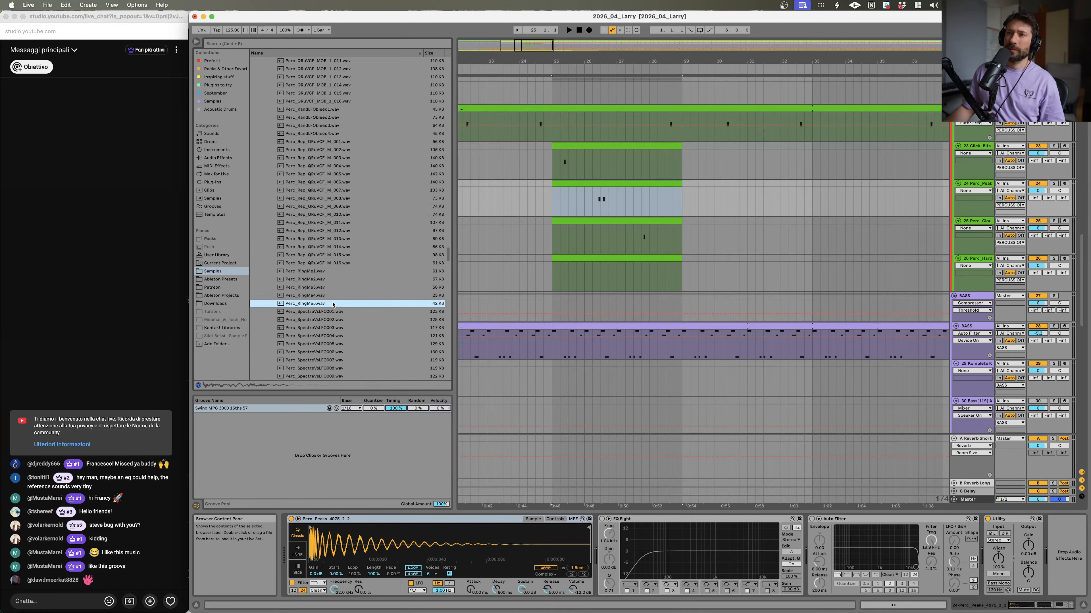
Step: Audition the Perc_TaskUck and Perc_Z3 samples and load Perc_Z3_QRuVCFUP1_9 onto track 24
left_click(316, 329)
scroll(320, 331, "down", 12)
left_click(322, 323)
left_click(327, 251)
left_click(333, 185)
left_click(330, 249)
left_click(322, 306)
left_click(323, 316)
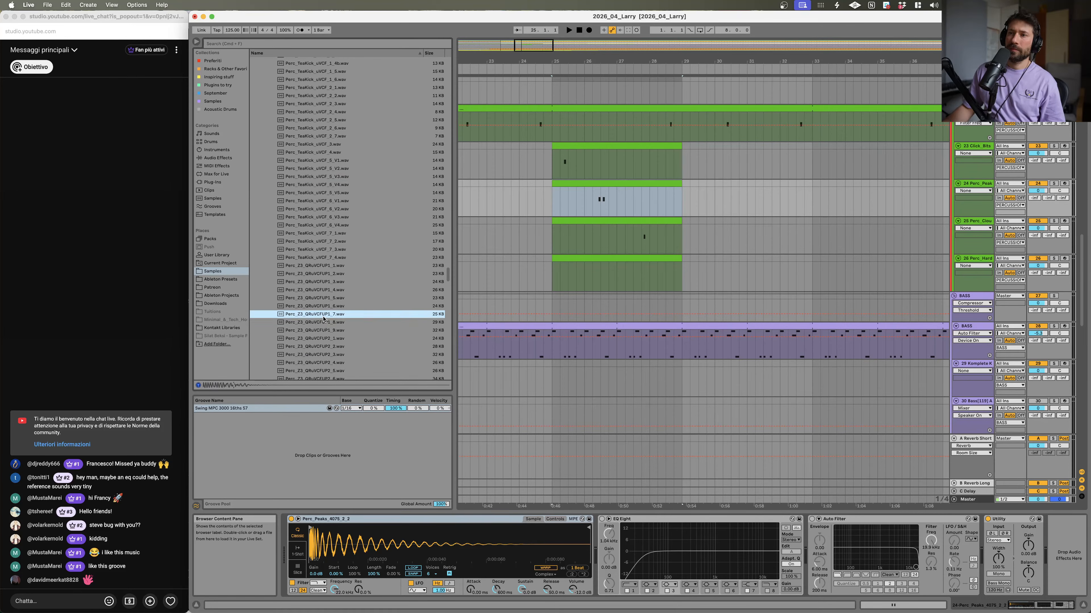
left_click(322, 307)
left_click(319, 330)
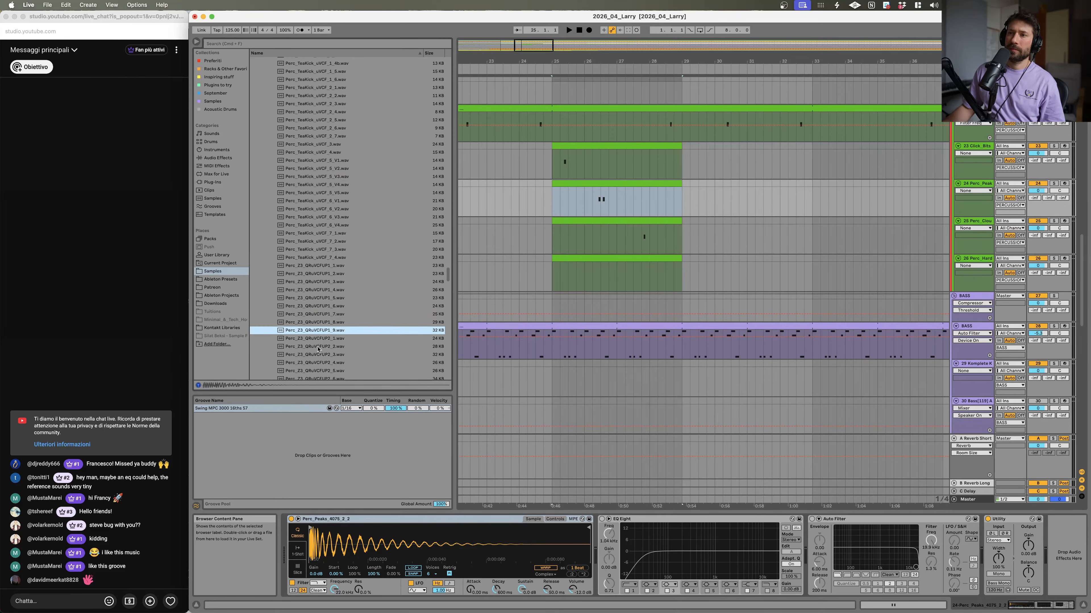
key("space")
left_click_drag(403, 337, 1037, 211)
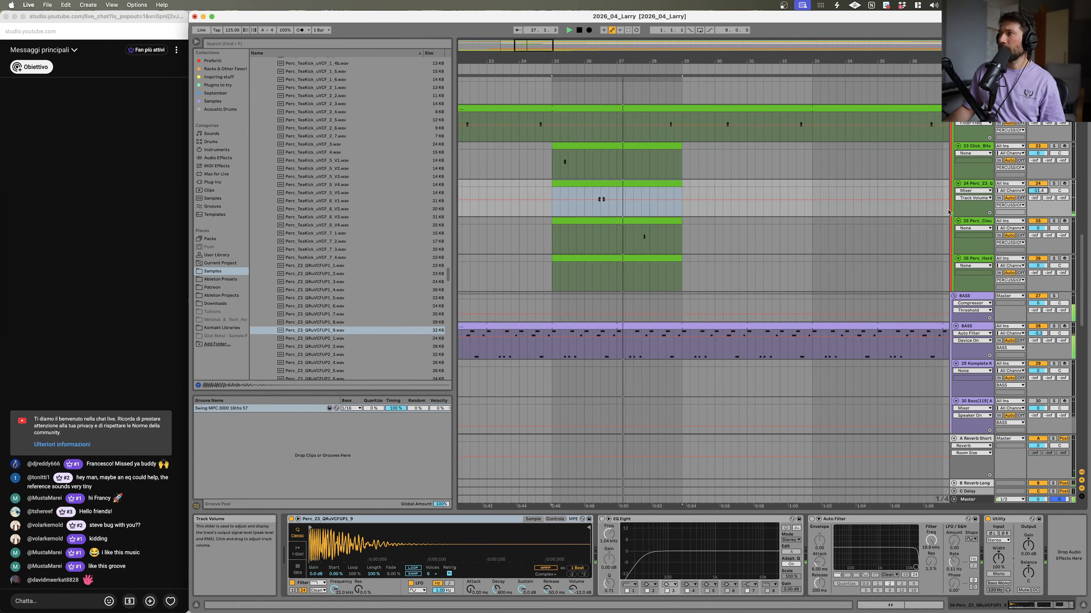
Step: In track 24's clip, remove the second hit and add a new note at 3.3.2
double_click(613, 184)
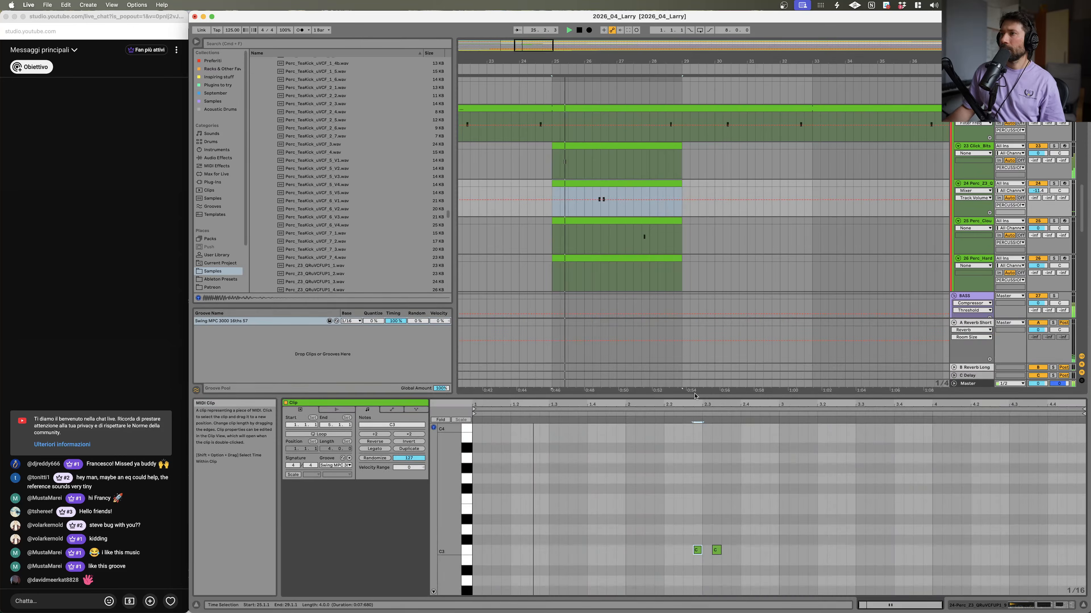
left_click(980, 185)
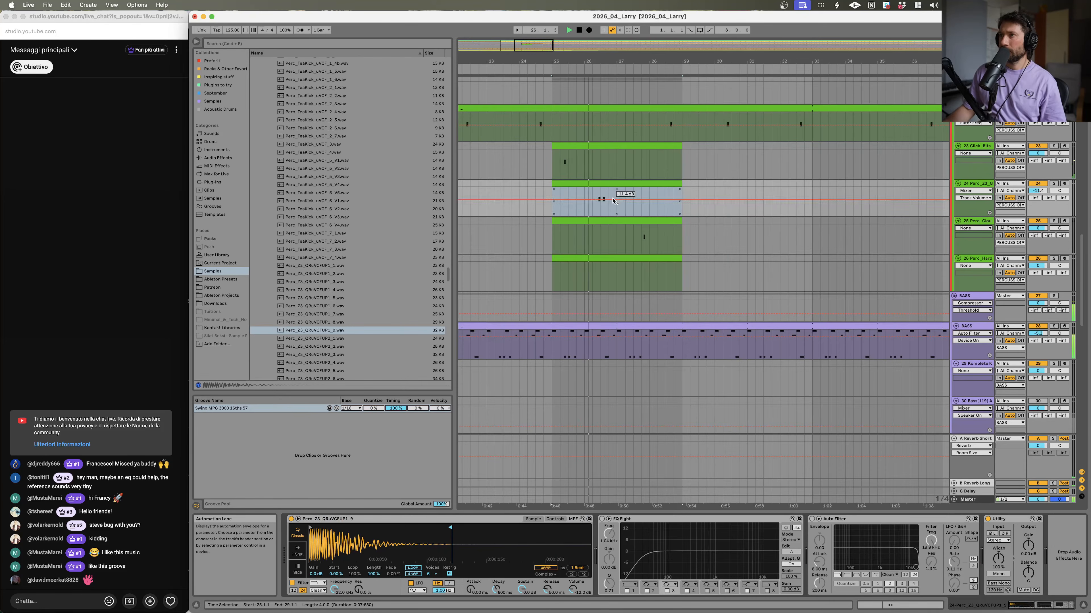
double_click(615, 183)
key("space")
double_click(716, 550)
key("space")
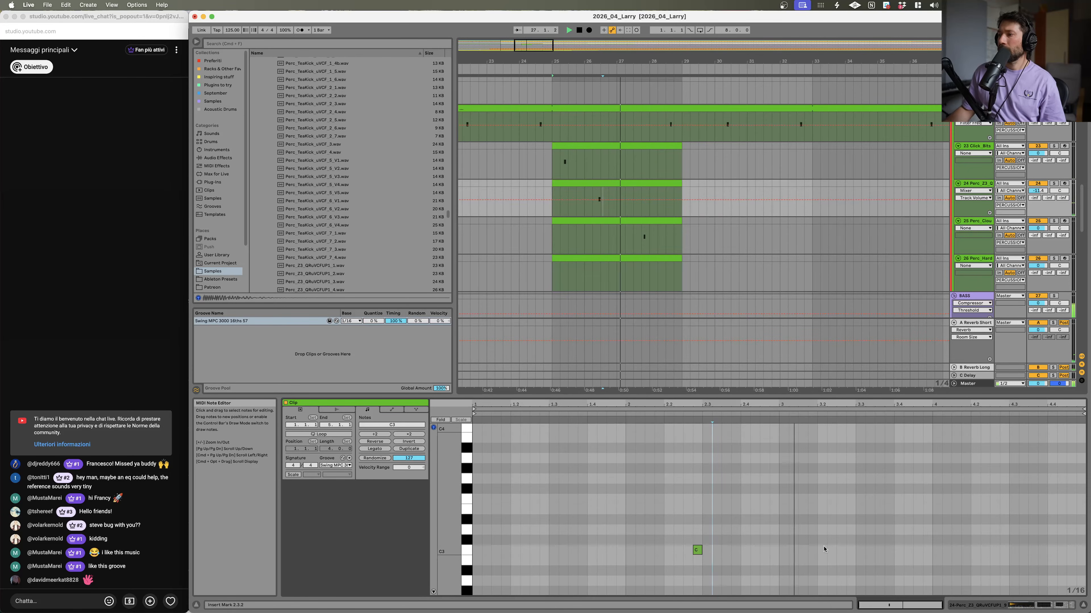
left_click(866, 551)
double_click(867, 551)
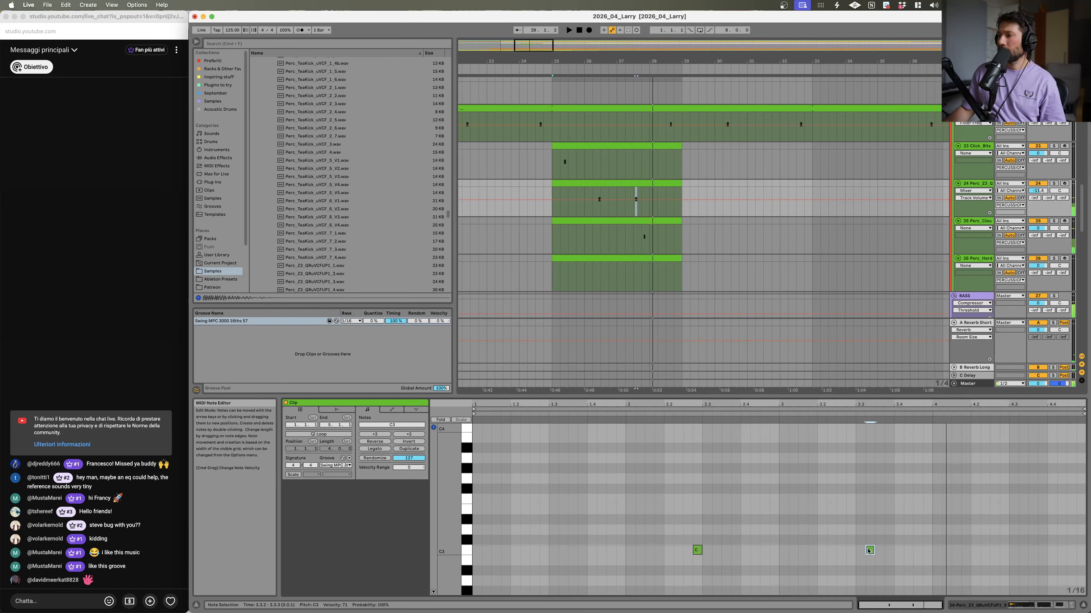
Step: Audition further percussion samples in the browser list
left_click(335, 243)
scroll(336, 252, "down", 8)
left_click(345, 259)
scroll(346, 259, "down", 8)
left_click(346, 256)
left_click(340, 241)
left_click(338, 257)
left_click(338, 282)
Step: Search the browser for snare and preview the Snare.wav result
left_click(295, 42)
type("snare")
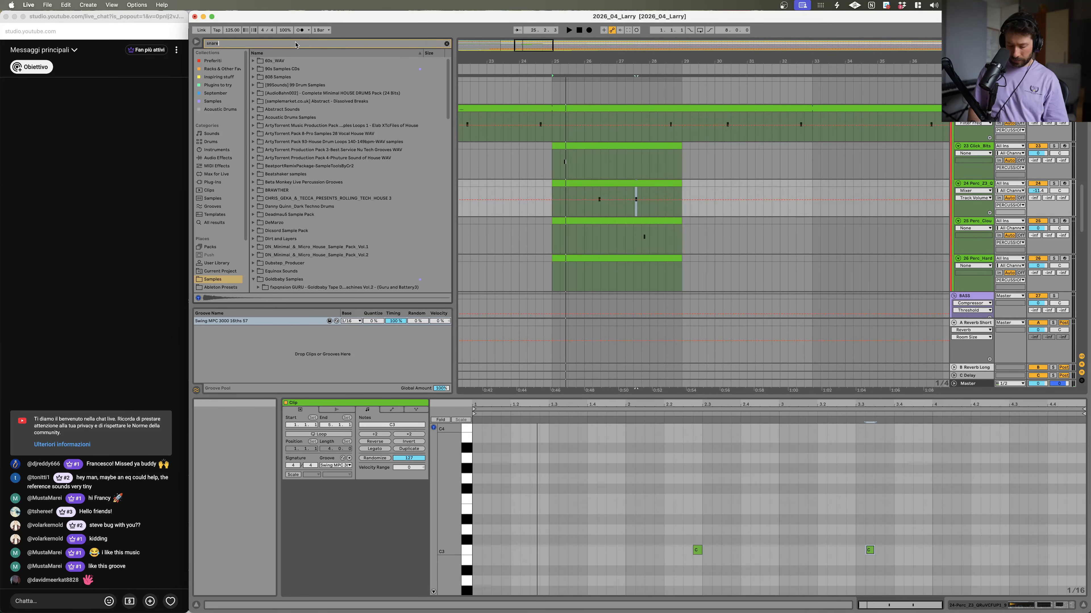
left_click(324, 176)
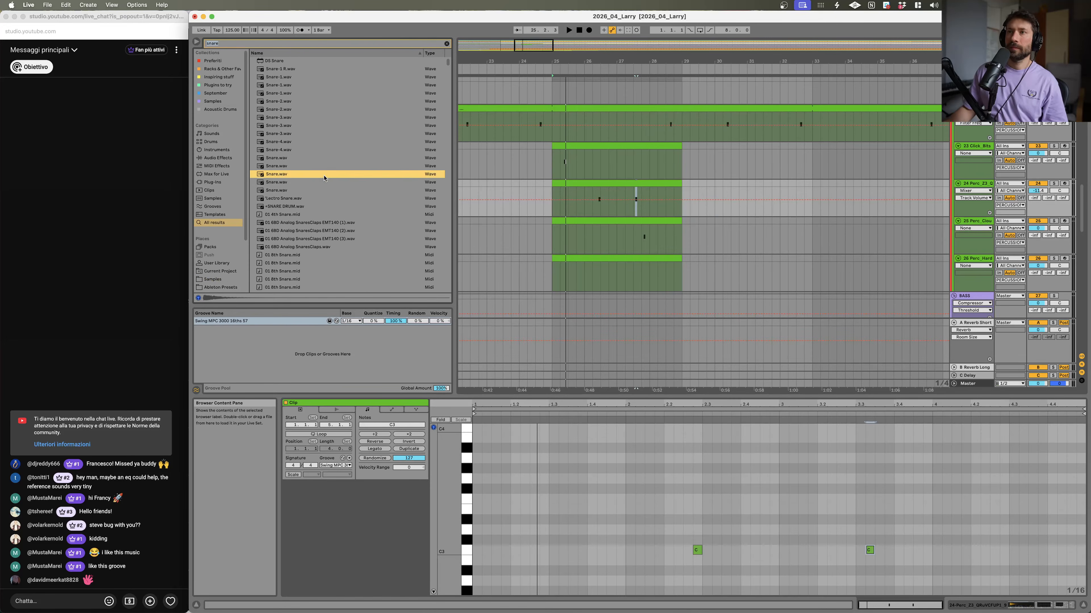
Step: Audition the duk_snare samples while scrolling through the snare results
scroll(331, 248, "down", 5)
left_click(329, 245)
scroll(327, 246, "down", 5)
left_click(326, 246)
scroll(327, 247, "down", 10)
left_click(326, 245)
scroll(326, 248, "down", 15)
left_click(324, 246)
scroll(324, 245, "down", 5)
left_click(324, 245)
scroll(324, 244, "down", 10)
left_click(324, 243)
scroll(324, 244, "down", 5)
left_click(324, 247)
scroll(325, 248, "down", 5)
left_click(325, 248)
scroll(325, 248, "down", 10)
left_click(325, 248)
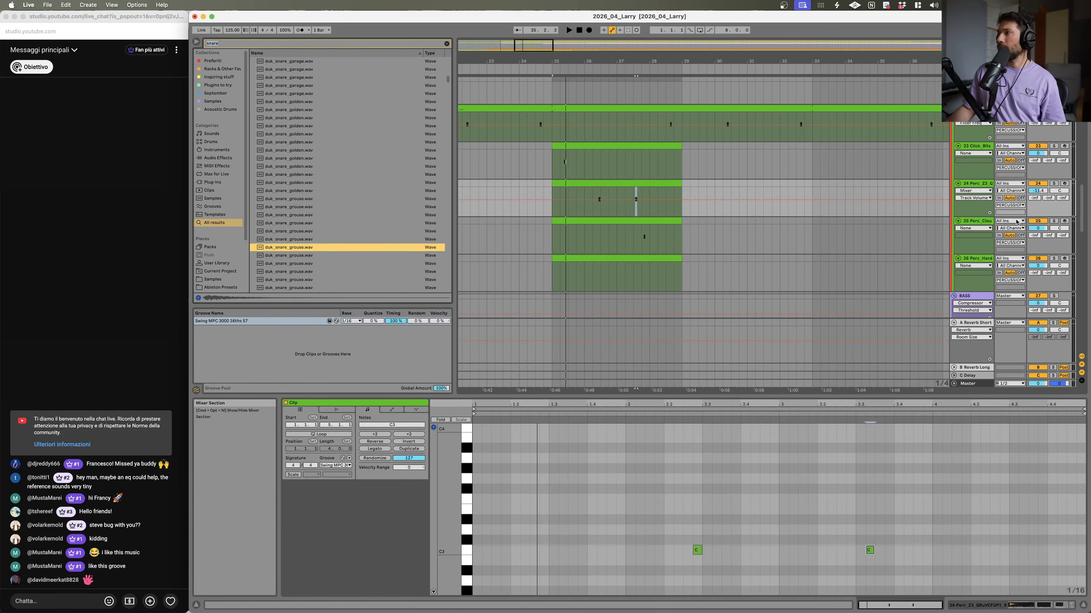
Step: Replace track 26's sample with duk_snare_grouse.wav by dropping it onto the track's clip
left_click(979, 220)
left_click_drag(285, 248, 643, 236)
left_click(643, 236)
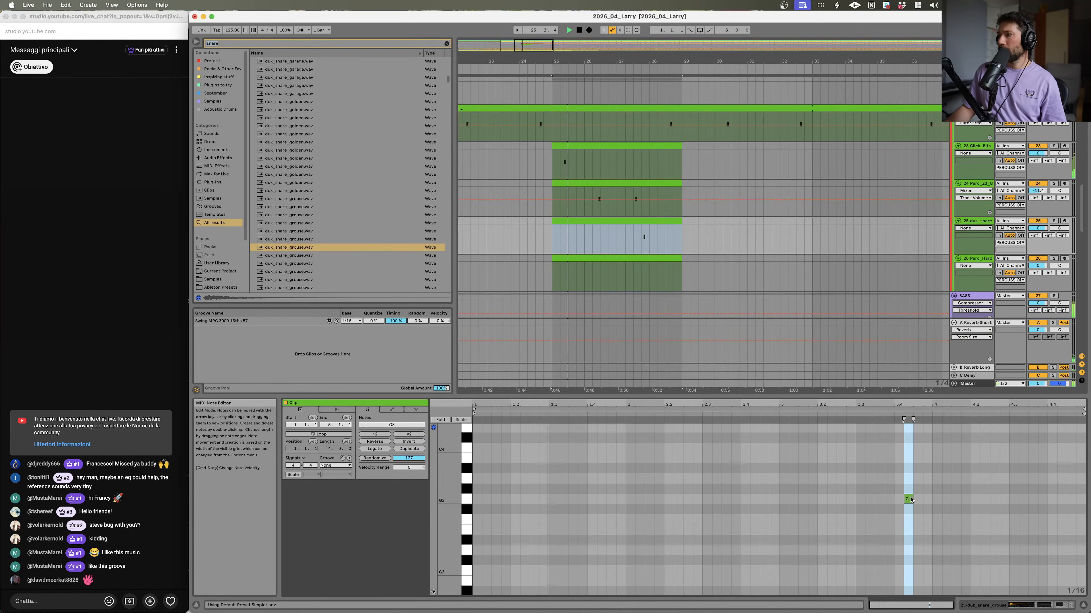
Step: Apply the Swing MPC 3000 16ths 57 groove to the snare clip
left_click(339, 466)
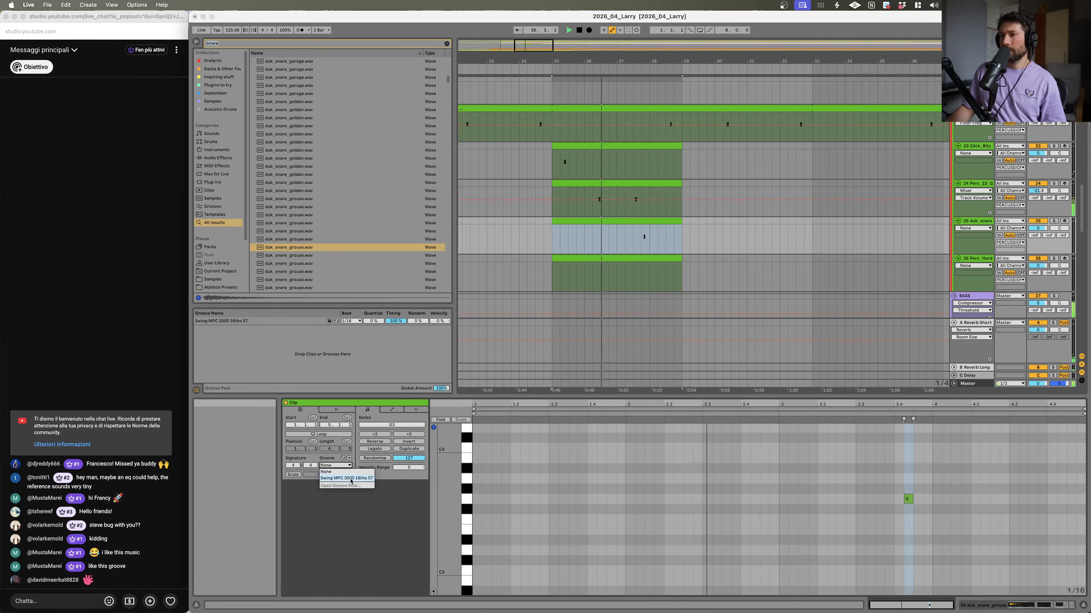
left_click(347, 477)
Step: Inspect the three percussion clips together and their loop settings while playing them back
left_click_drag(1067, 514, 961, 487)
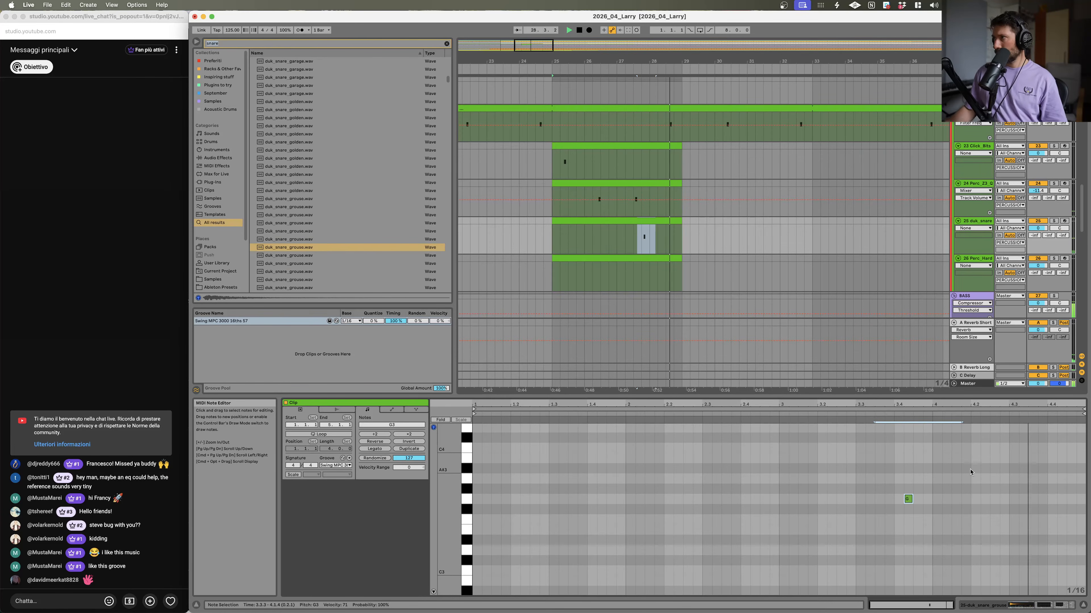
left_click(652, 146)
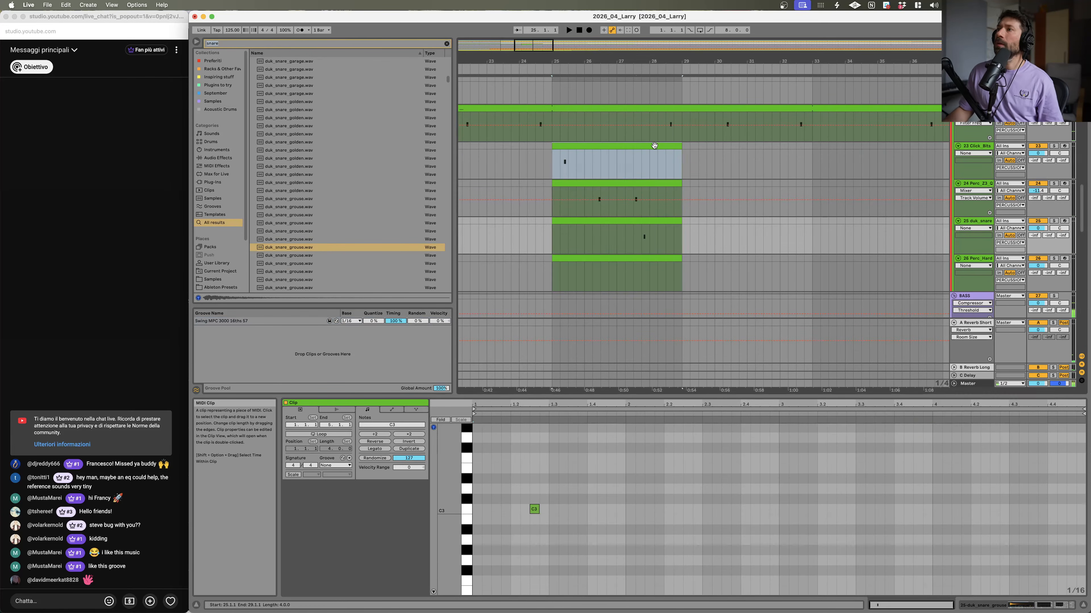
left_click(663, 219, "shift")
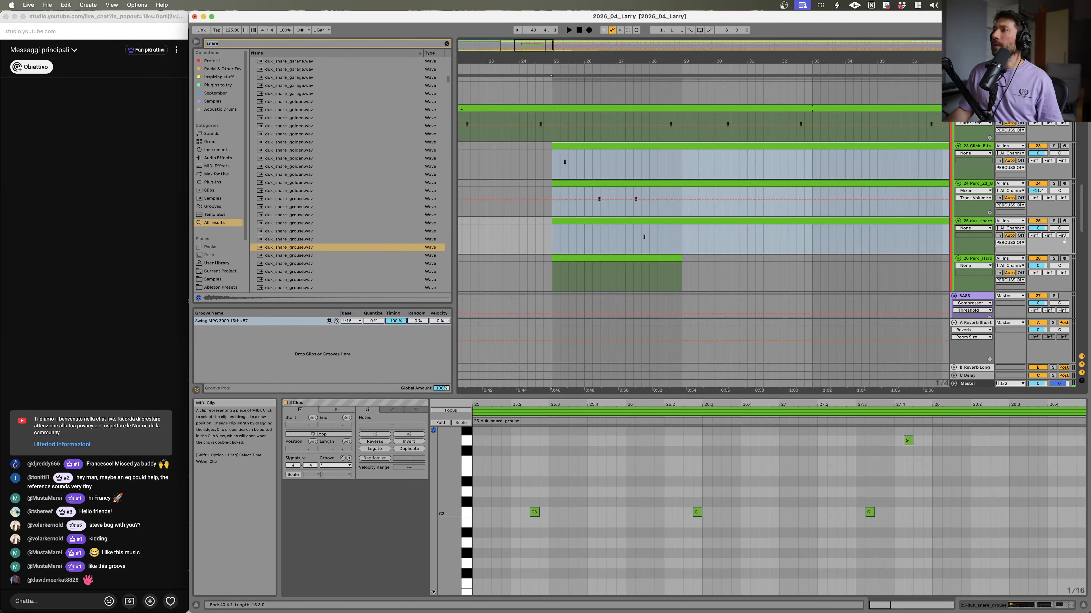
left_click(744, 416)
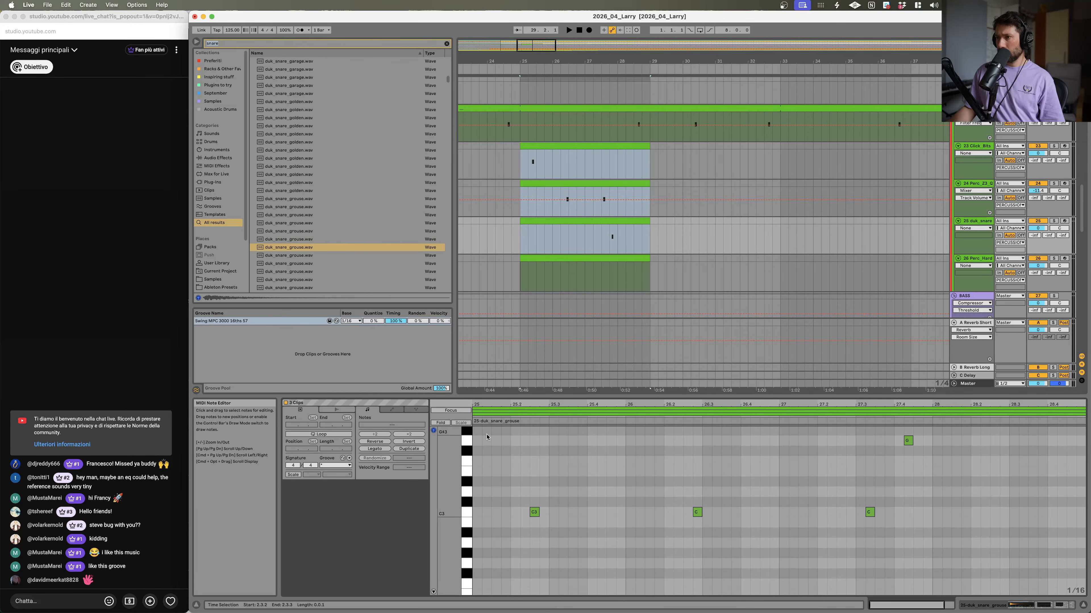
left_click_drag(474, 434, 1087, 500)
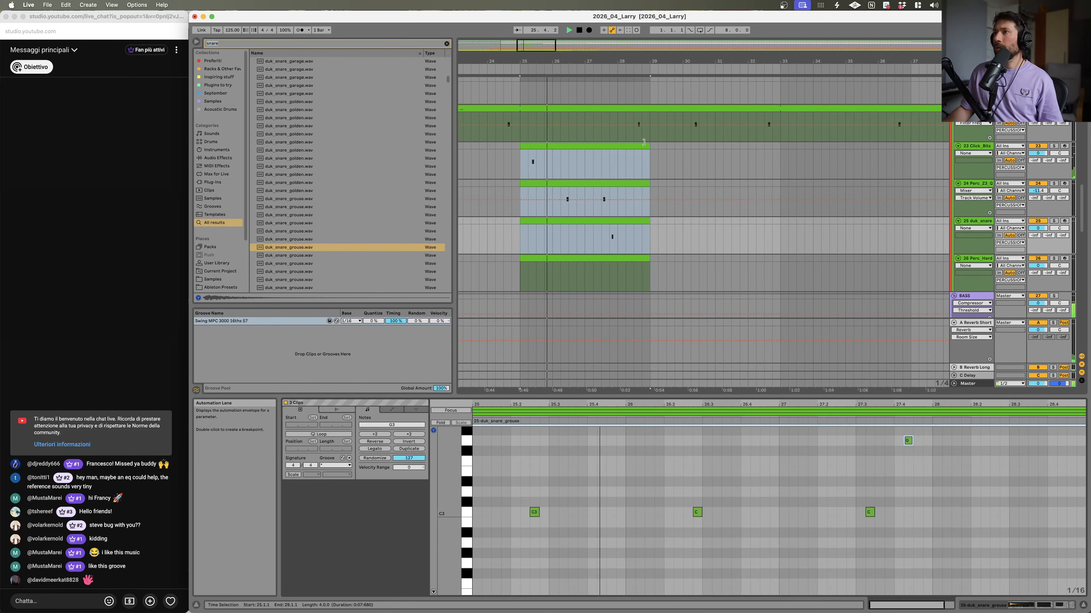
key("space")
left_click(623, 144)
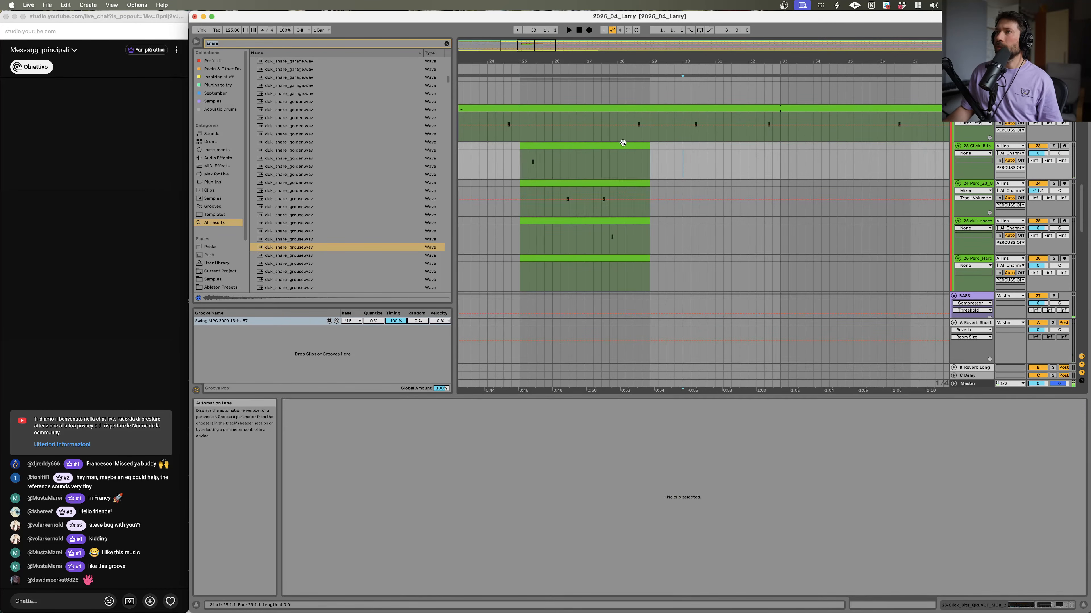
left_click(564, 408)
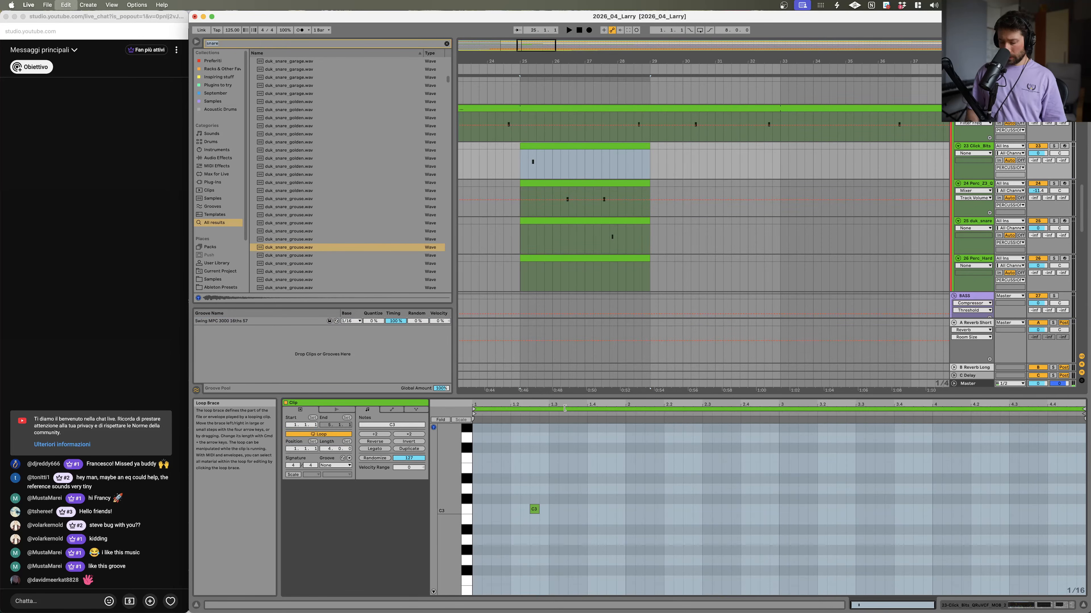
left_click(605, 184)
left_click(669, 409)
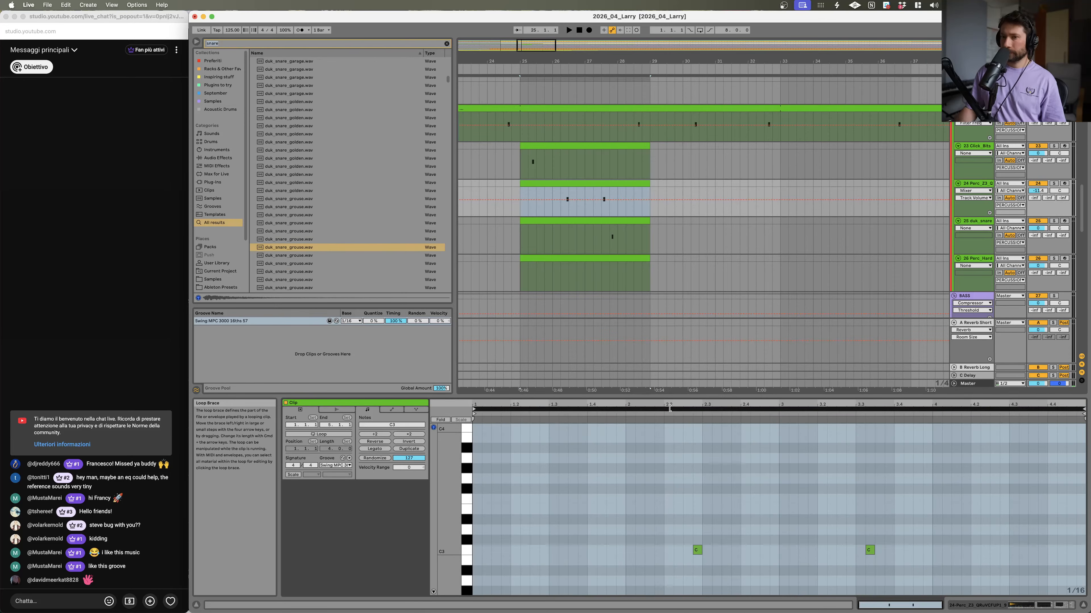
left_click(669, 408)
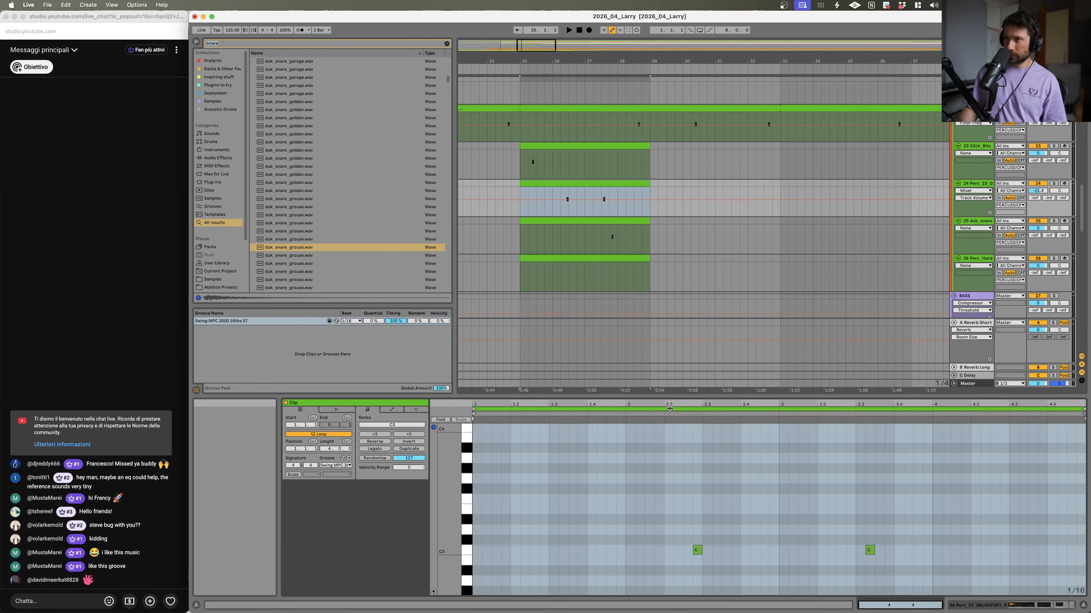
left_click(610, 220)
key("super+k")
key("space")
Step: Lengthen the three percussion clips so they loop from bar 25 to about bar 41
left_click(570, 169)
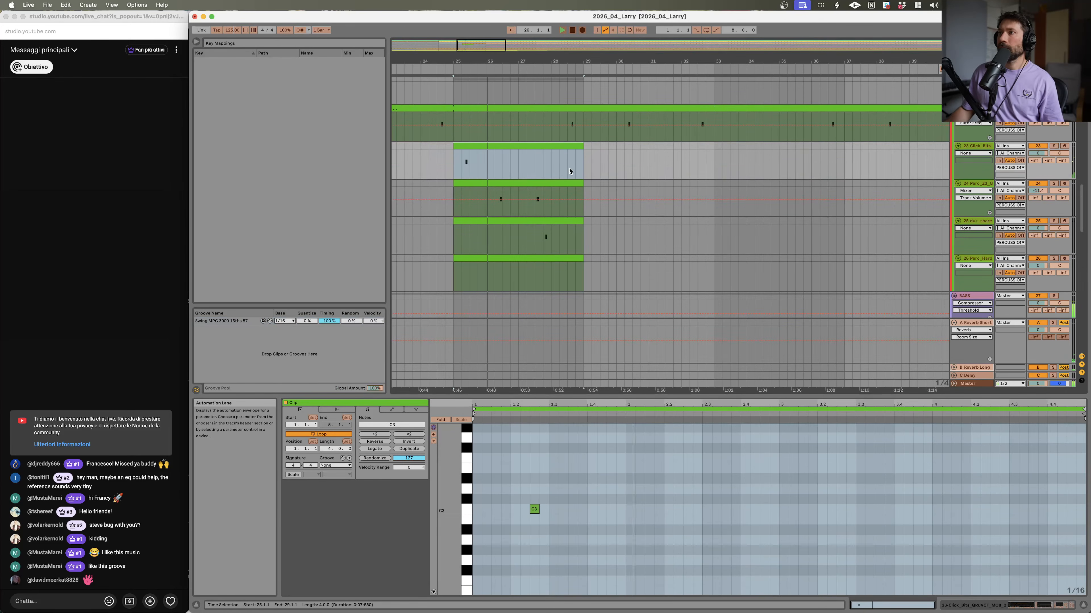
left_click(574, 183, "shift")
left_click(575, 221, "shift")
left_click_drag(582, 222, 950, 228)
left_click_drag(829, 59, 830, 46)
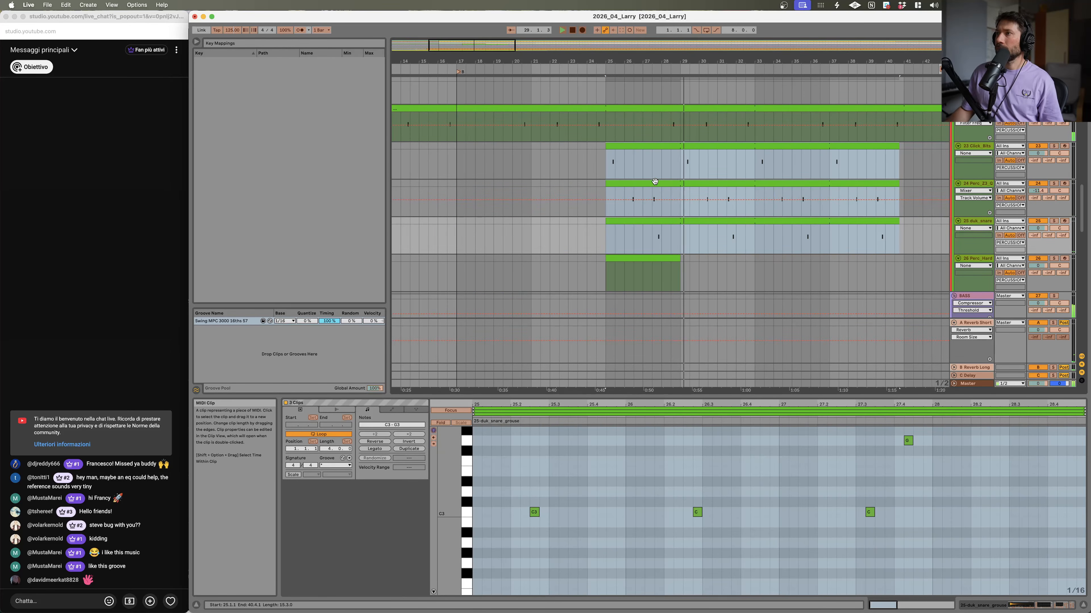
Step: Inspect the notes of the track 24 percussion clip
left_click(679, 148)
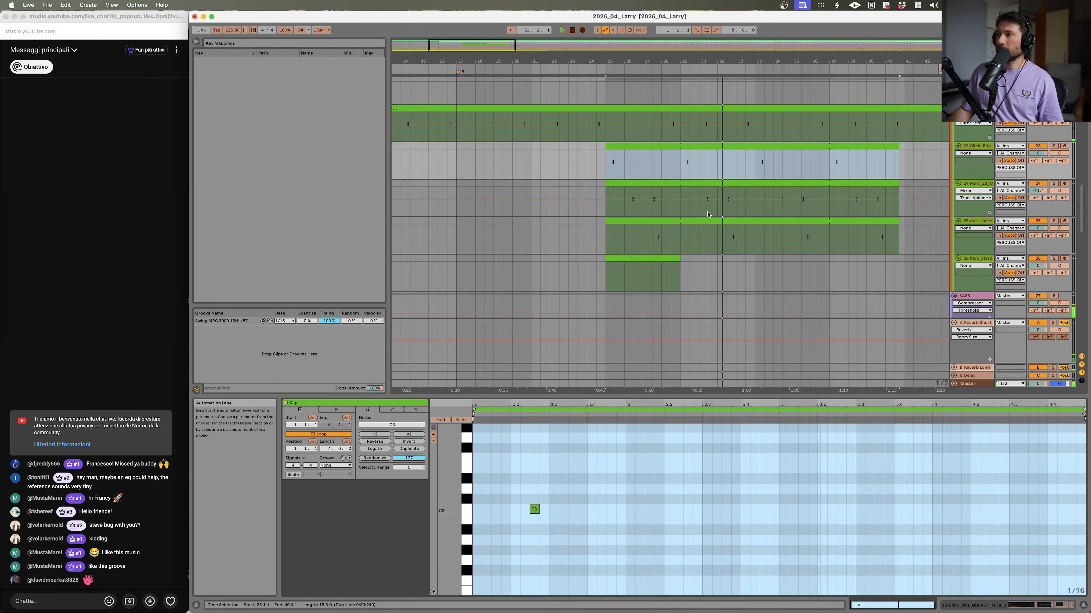
left_click(709, 189)
left_click_drag(697, 512, 705, 546)
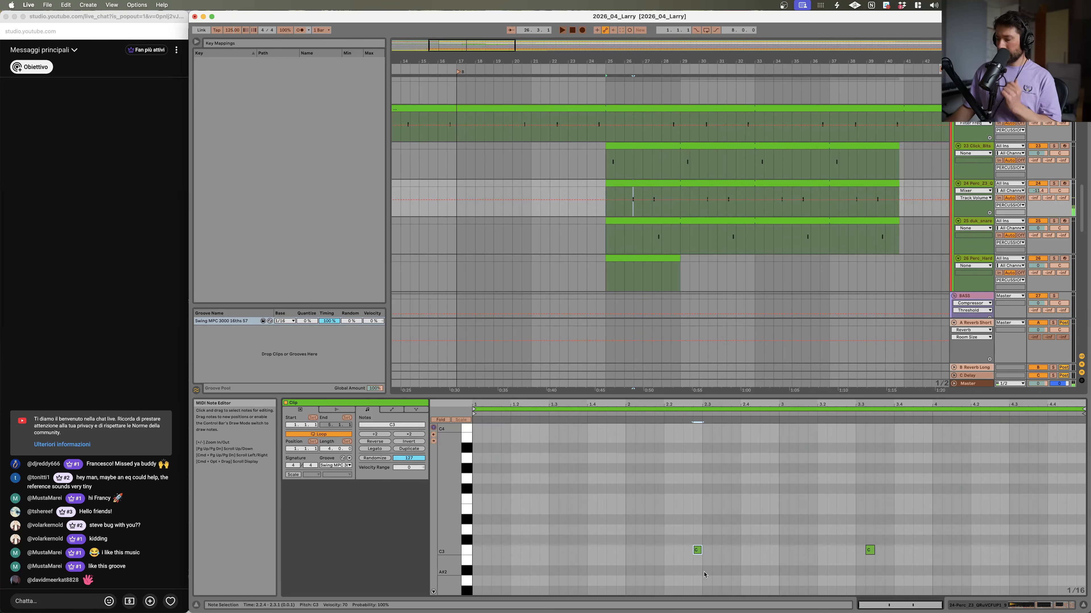
key("super+k")
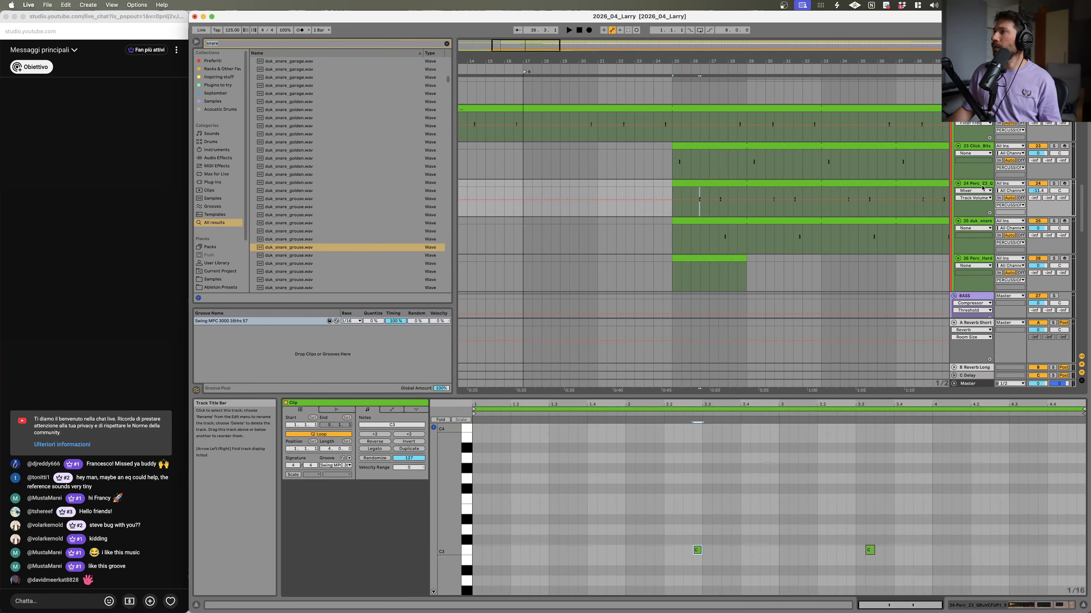
Step: Browse through the snare one-shots and load duk_snare_teal.wav onto the track 24 percussion instrument
left_click(980, 187)
left_click(275, 272)
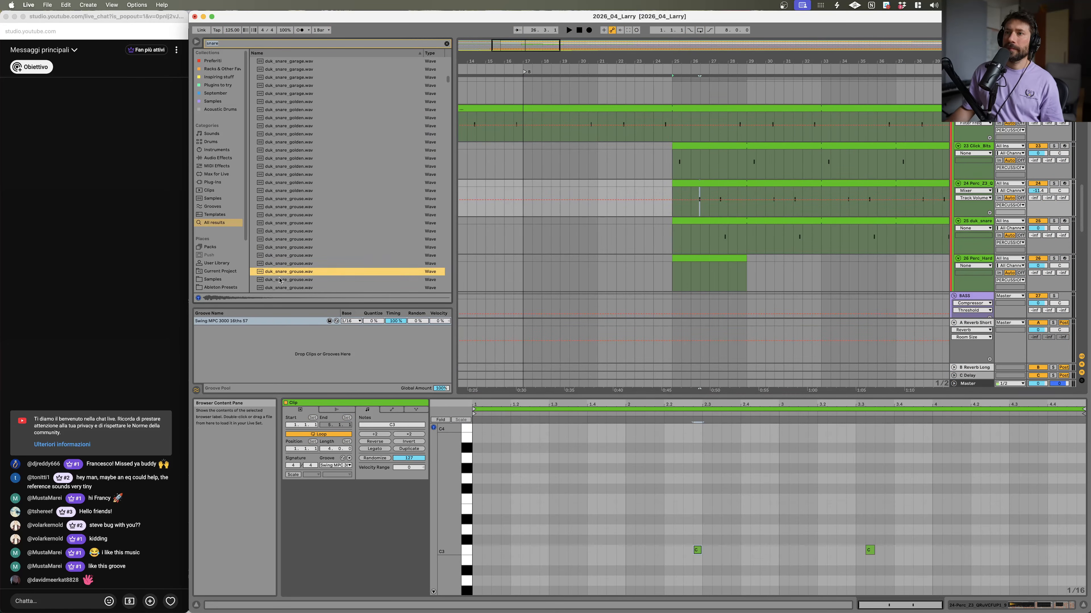
left_click(302, 256)
scroll(303, 262, "down", 4)
left_click(304, 281)
scroll(304, 282, "down", 1)
left_click(304, 281)
scroll(304, 281, "down", 6)
left_click(304, 281)
scroll(304, 281, "down", 8)
left_click(304, 281)
scroll(303, 281, "down", 5)
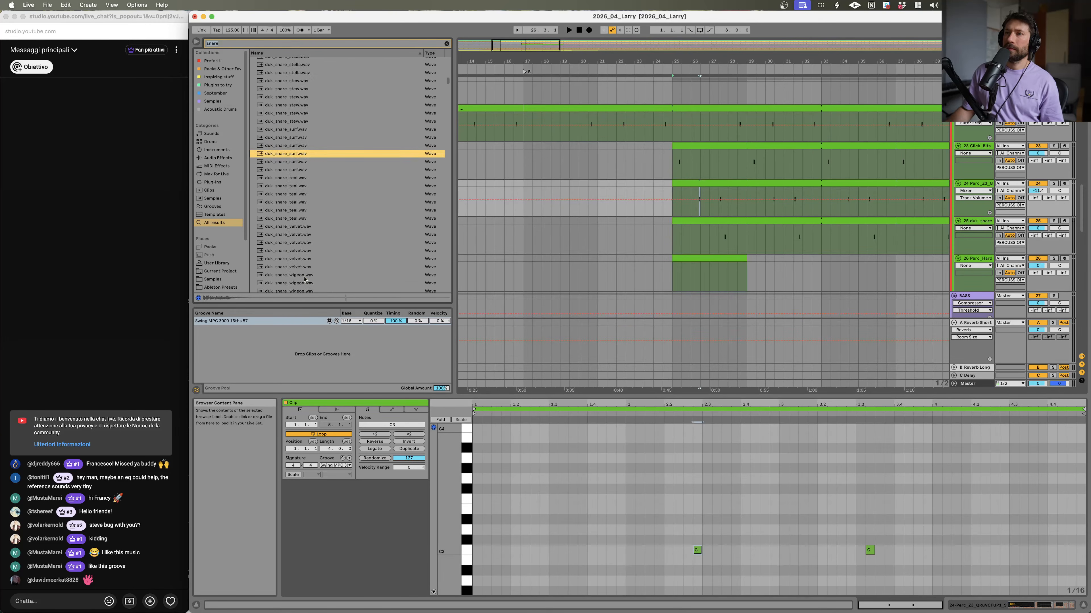
left_click(306, 195)
left_click(307, 251)
scroll(307, 228, "down", 1)
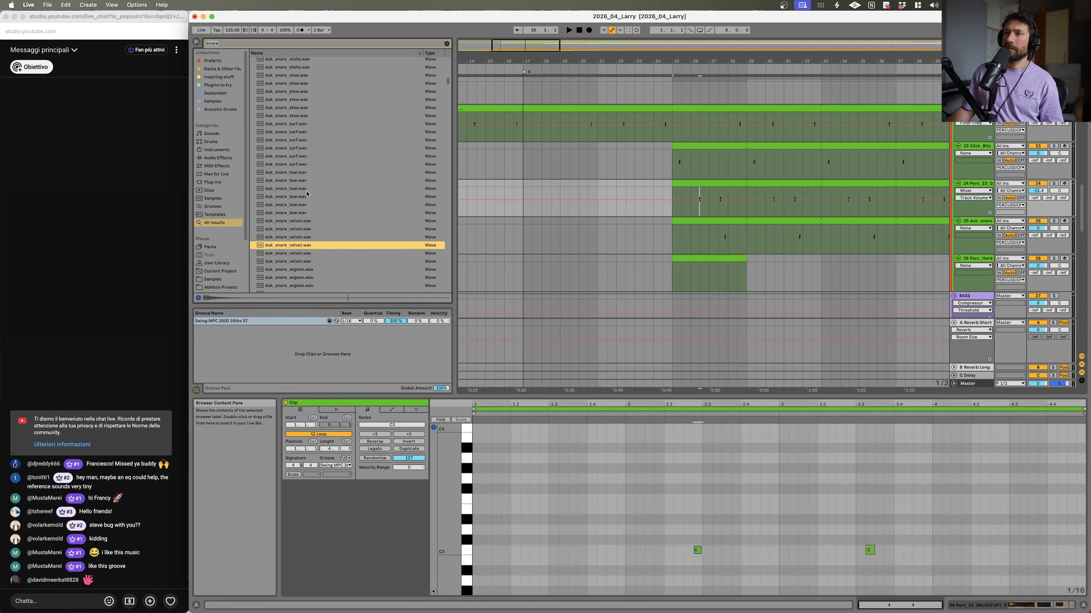
left_click(306, 189)
left_click_drag(304, 188, 871, 208)
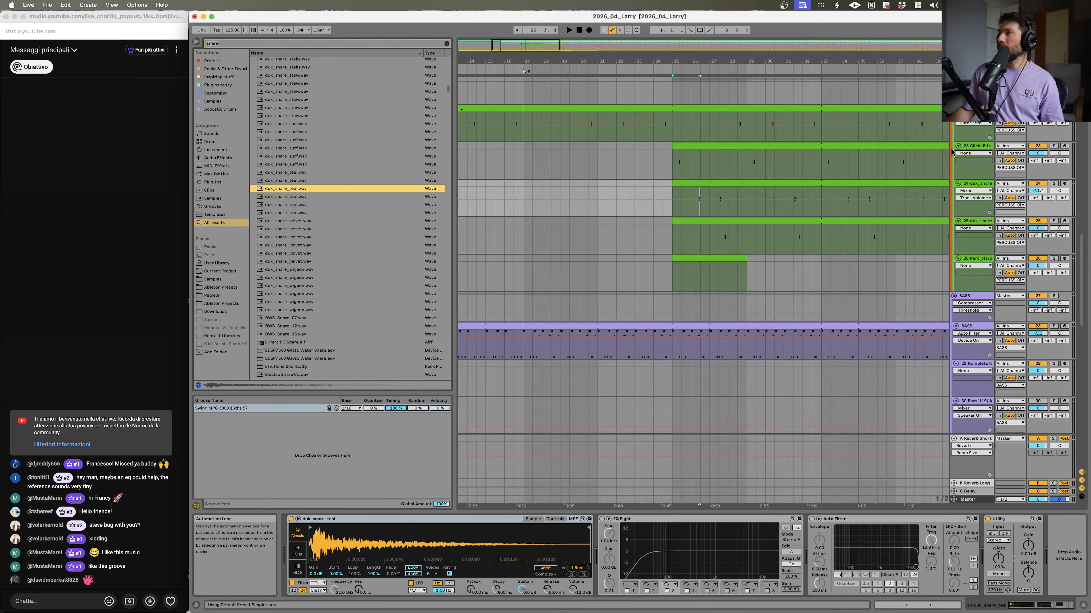
Step: Double the loop length of the track 24 snare clip and shift its last note slightly later
left_click(972, 147)
key("space")
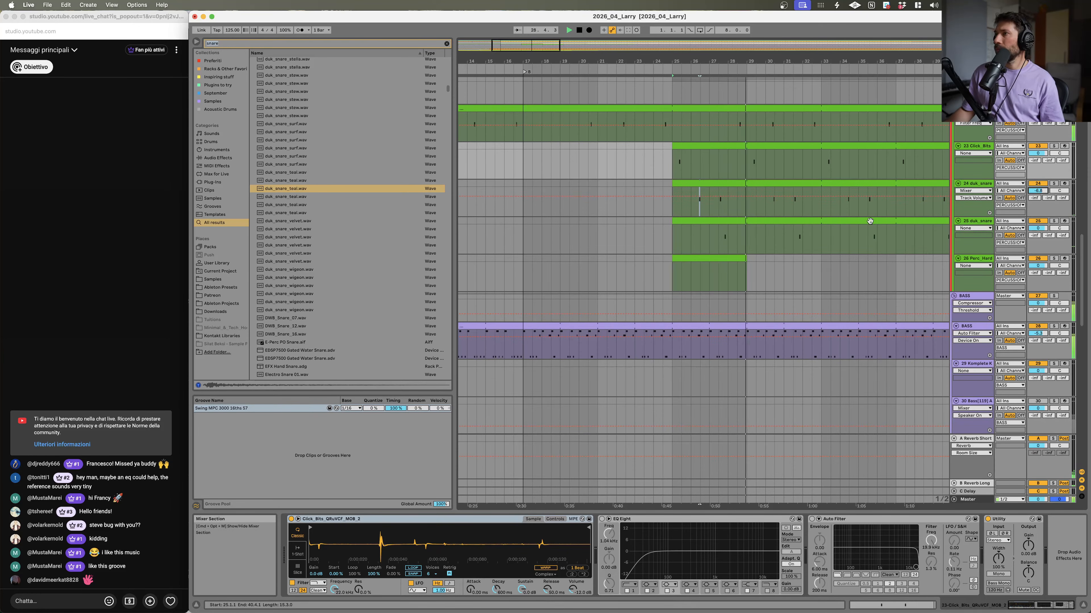
left_click(794, 182)
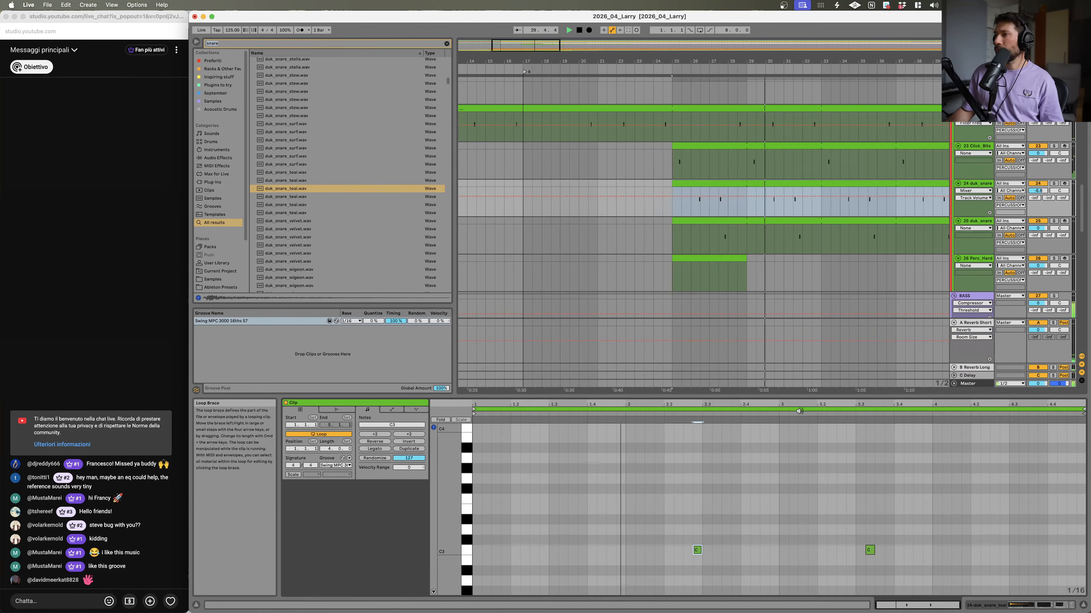
left_click(809, 409)
key("super+d")
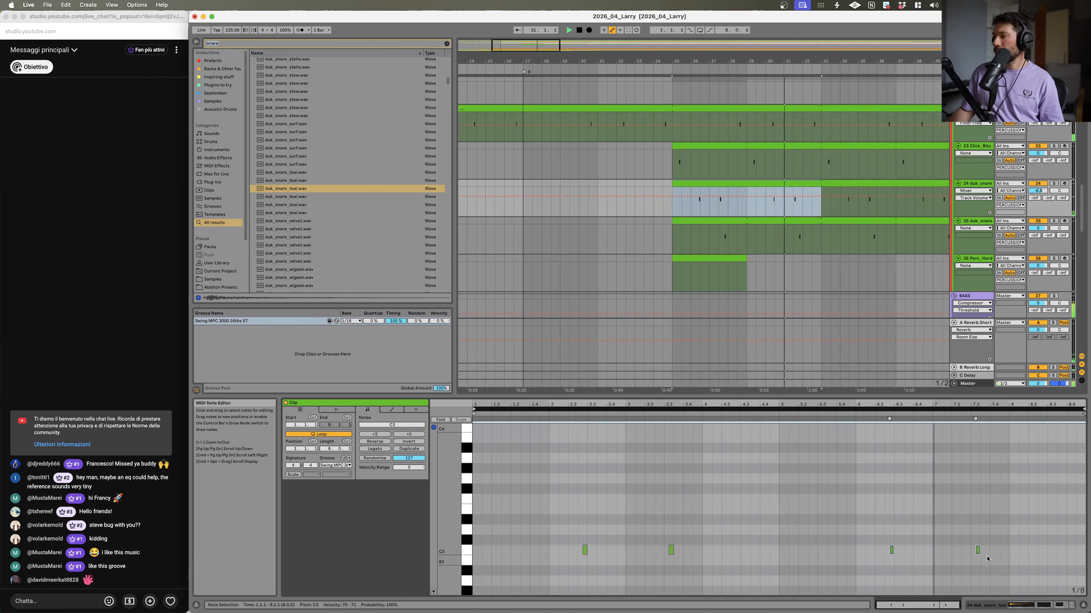
left_click(979, 550)
left_click_drag(985, 557, 1011, 558)
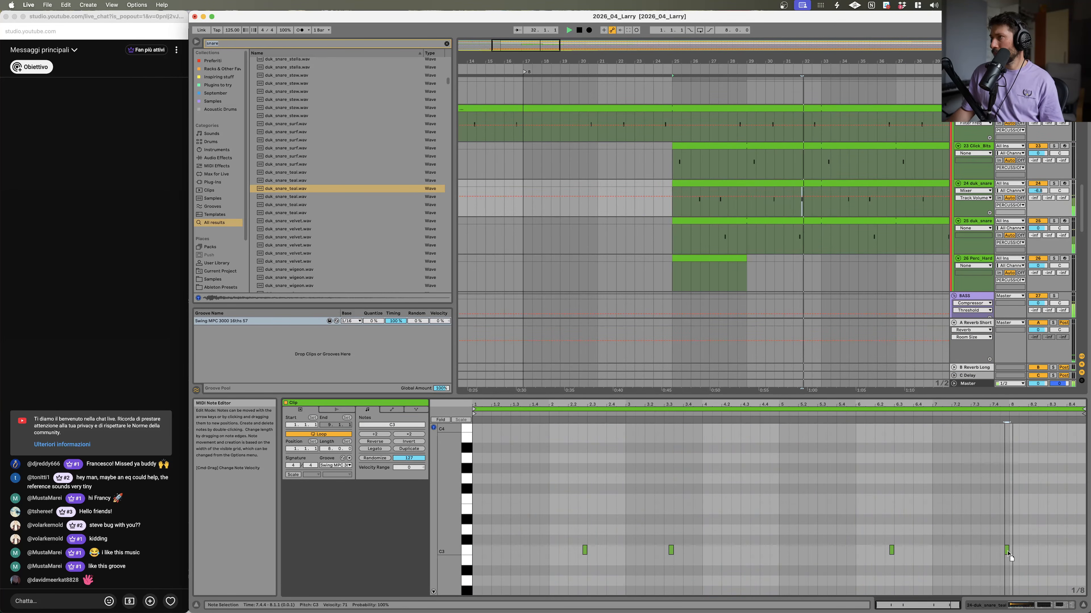
Step: Extend the three percussion clips on tracks 23 to 25 so they loop from bar 25 to about bar 65
scroll(1024, 532, "up", 3)
left_click_drag(782, 61, 632, 43)
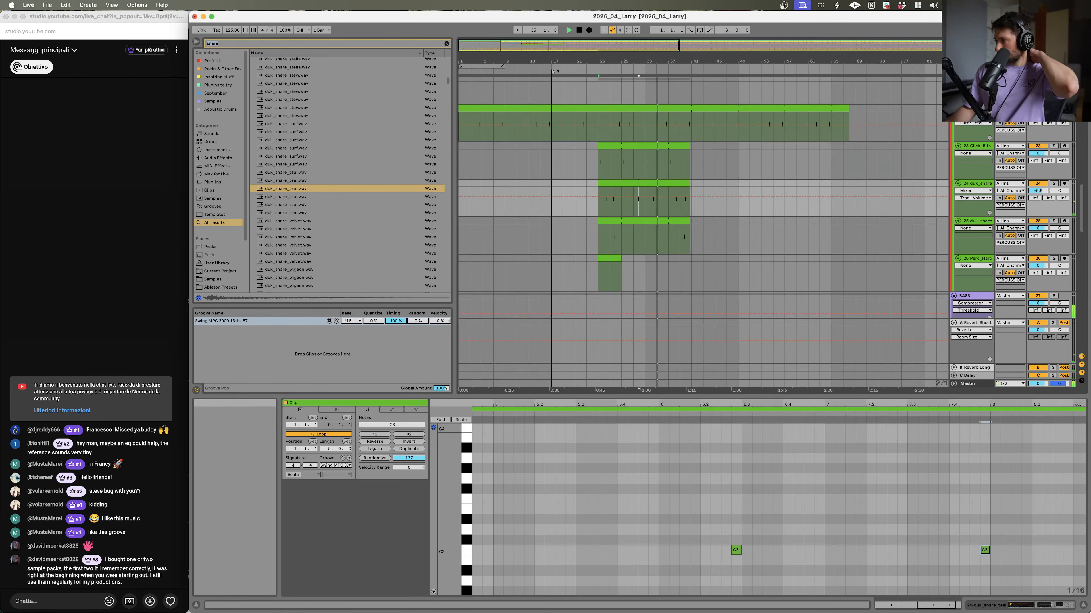
left_click(1084, 605)
scroll(658, 273, "up", 10)
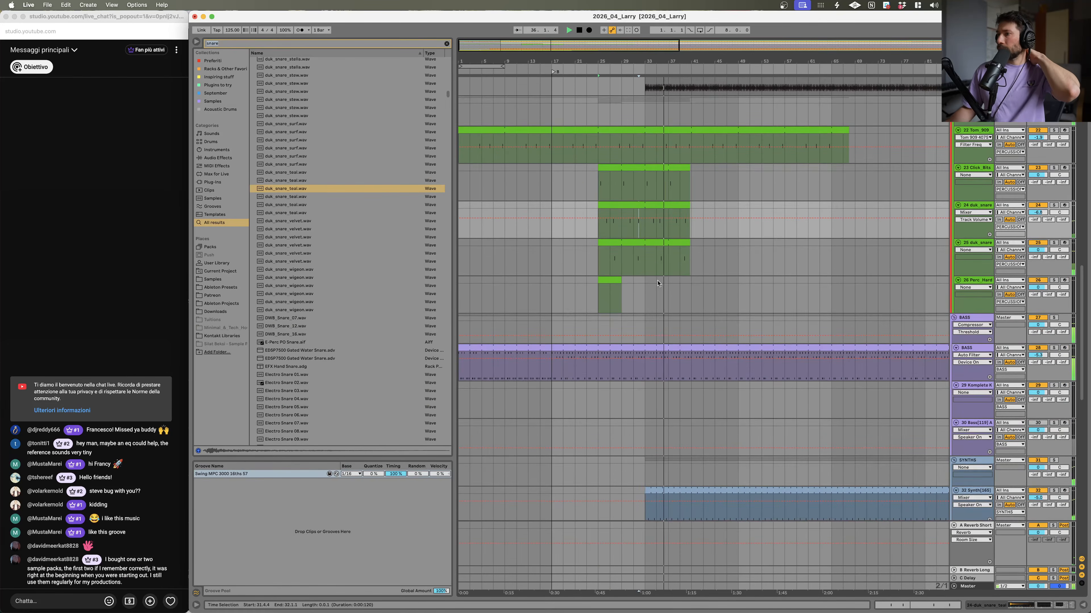
scroll(657, 268, "up", 3)
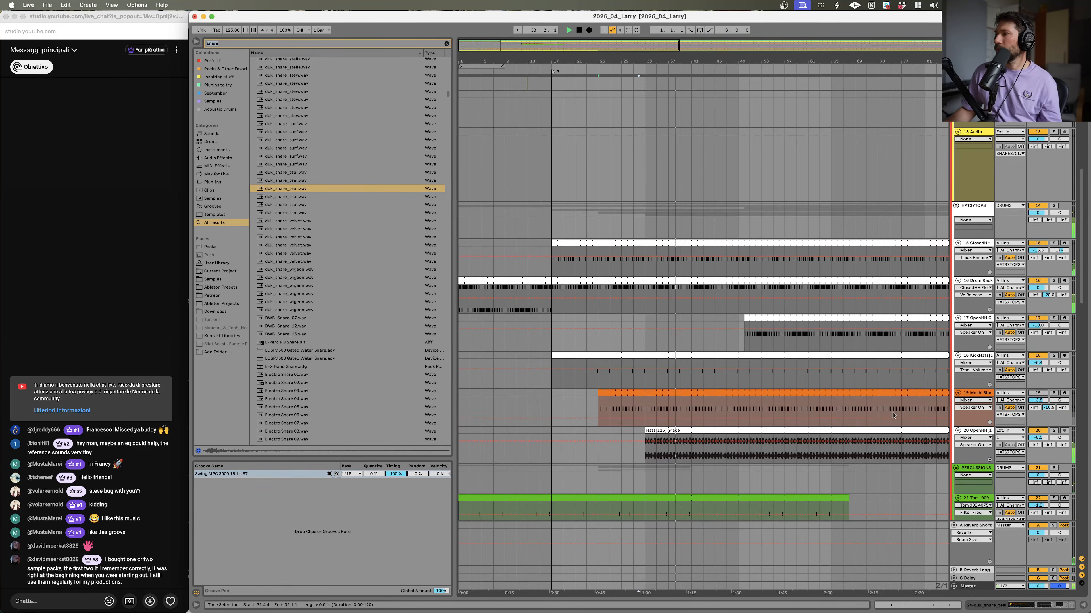
scroll(763, 373, "down", 5)
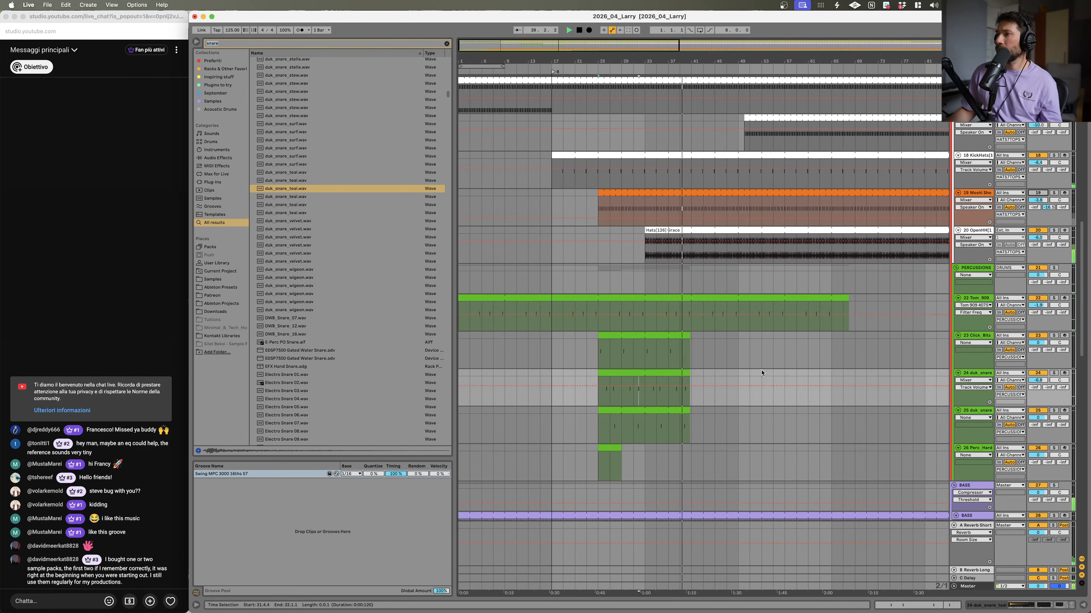
left_click(678, 376)
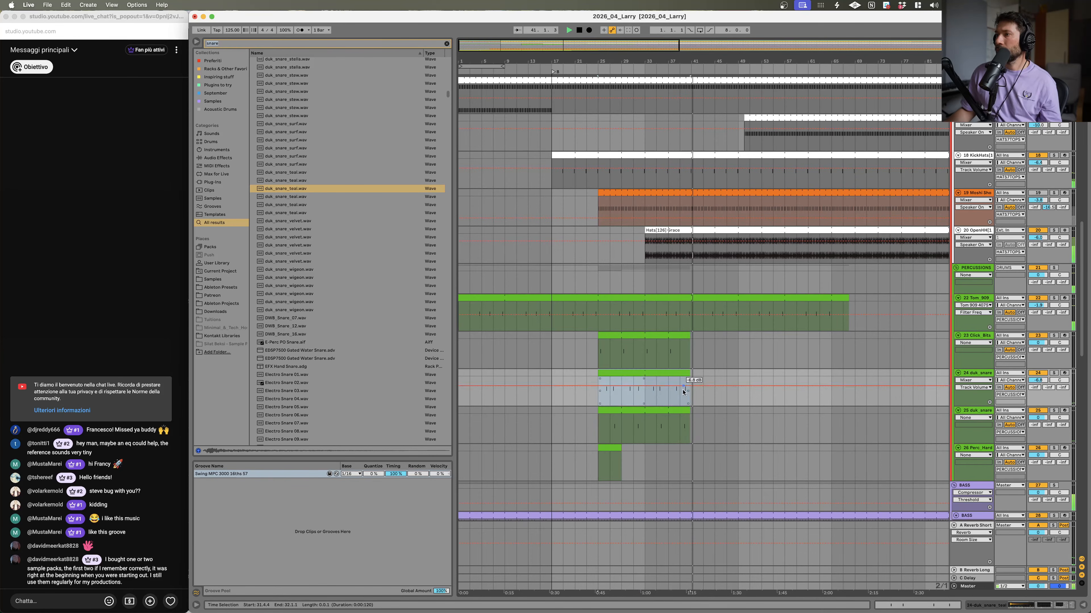
left_click(684, 411, "shift")
left_click(683, 336, "shift")
left_click_drag(689, 336, 815, 338)
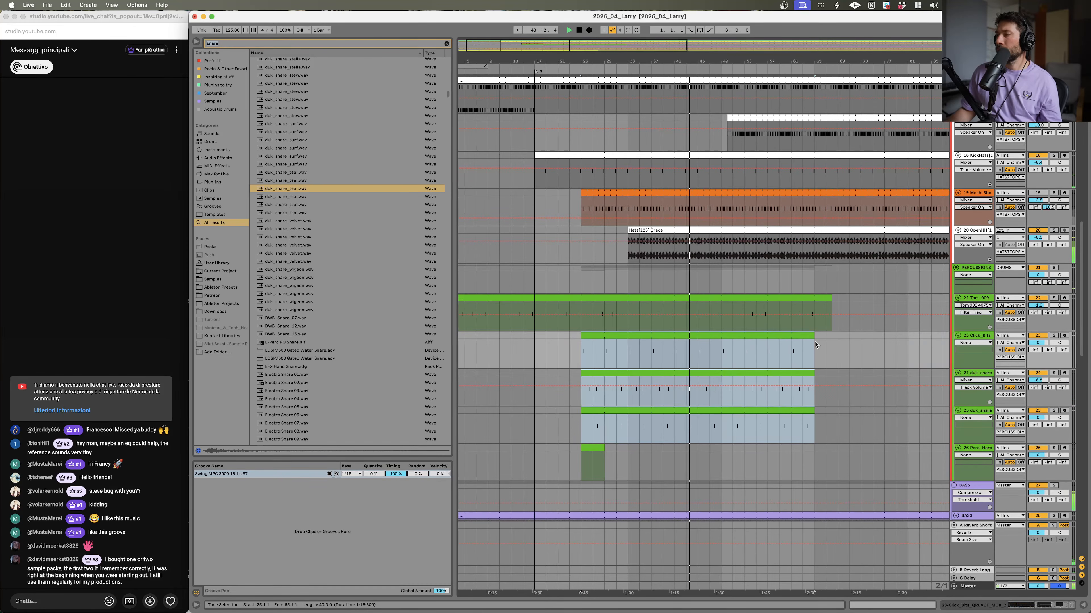
Step: Solo the open hi-hat track and the percussion group and play them back together
scroll(621, 279, "up", 5)
scroll(621, 279, "down", 1)
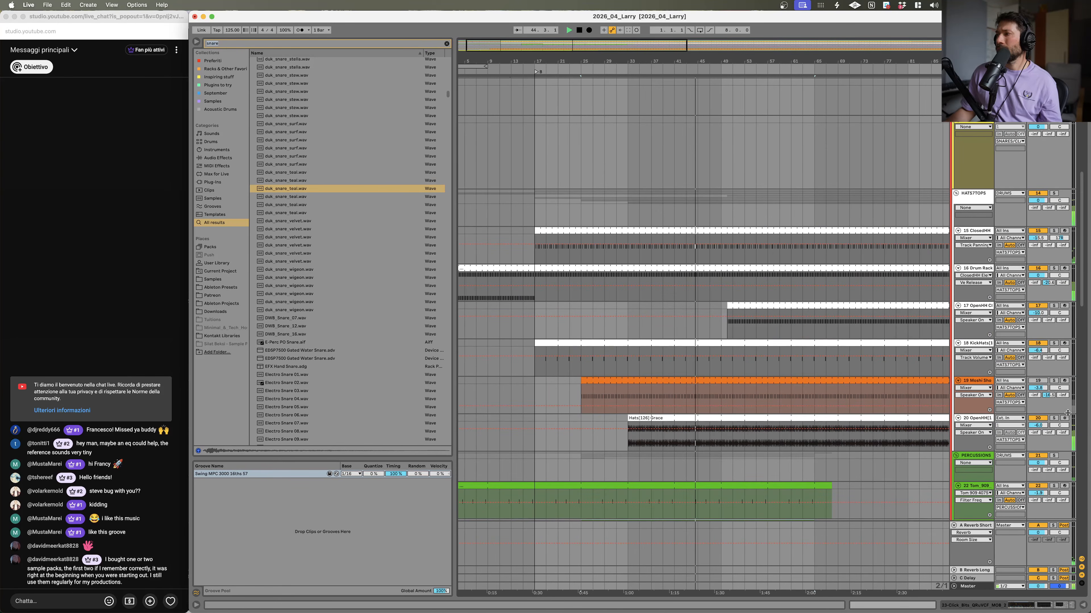
left_click(1054, 418)
left_click(841, 417)
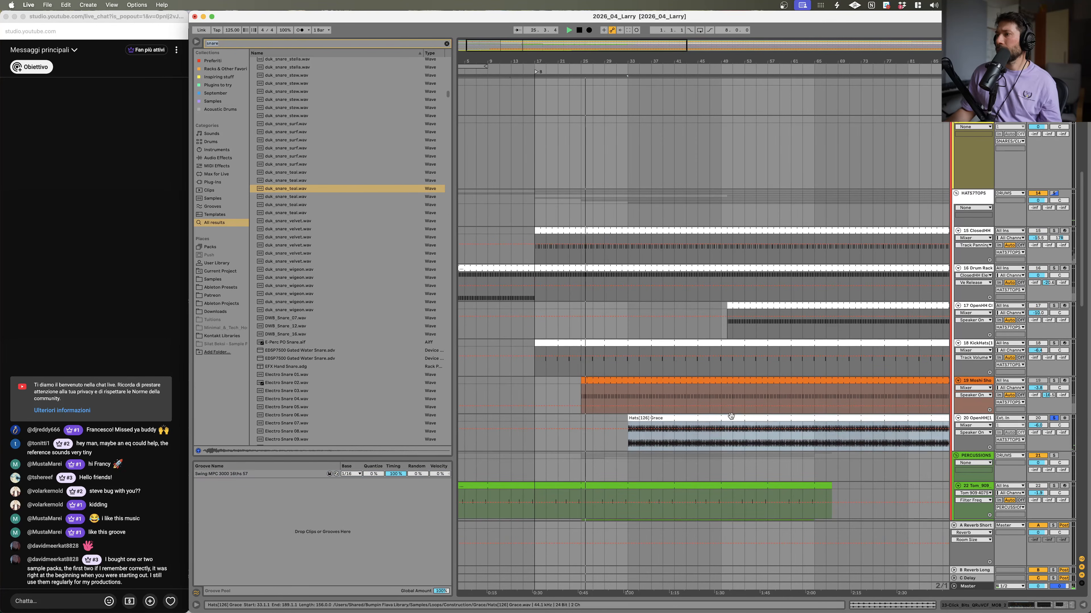
key("space")
scroll(841, 386, "down", 10)
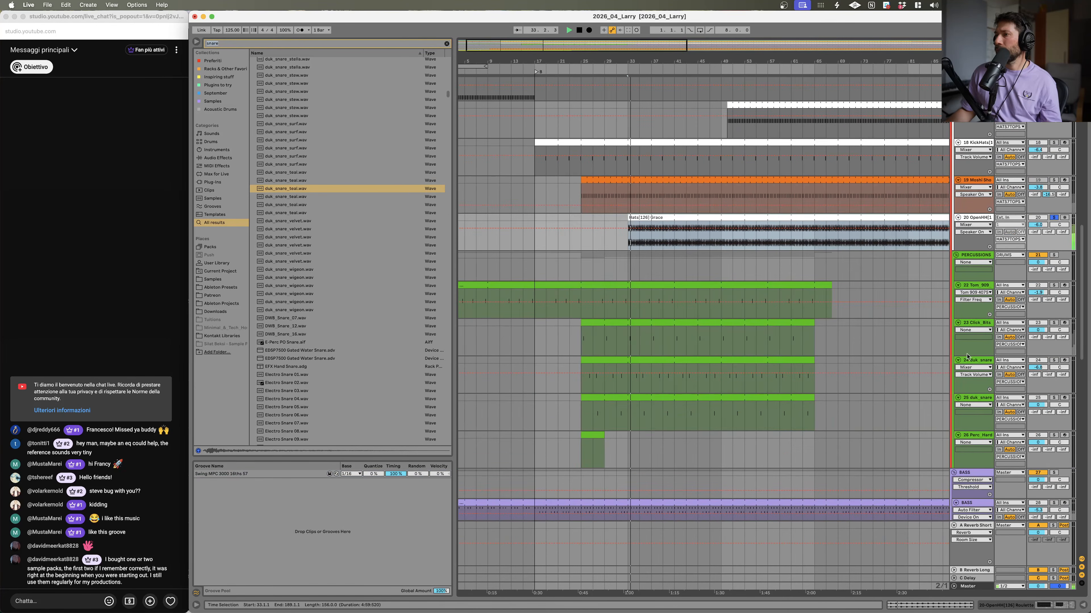
left_click(1053, 255)
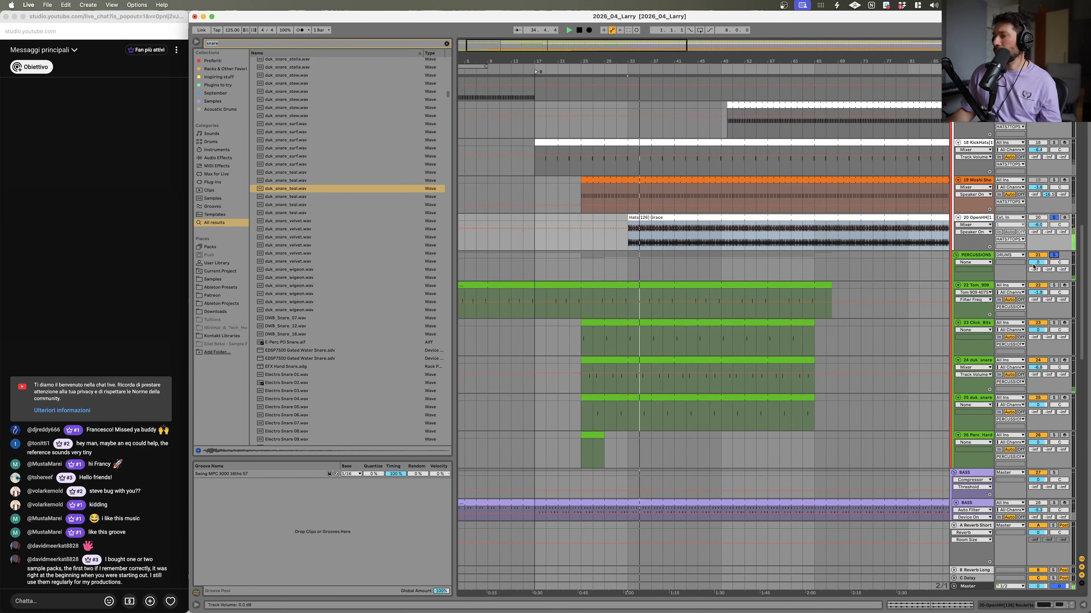
Step: Open the track 24 snare clip and delete its second note
double_click(663, 369)
scroll(683, 507, "down", 2)
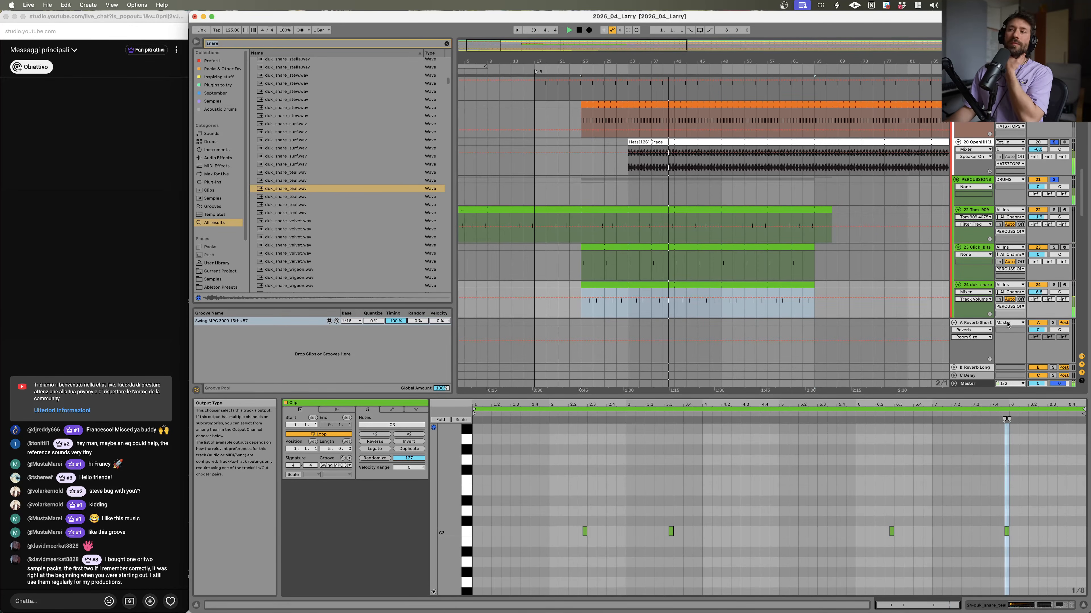
scroll(1016, 487, "down", 2)
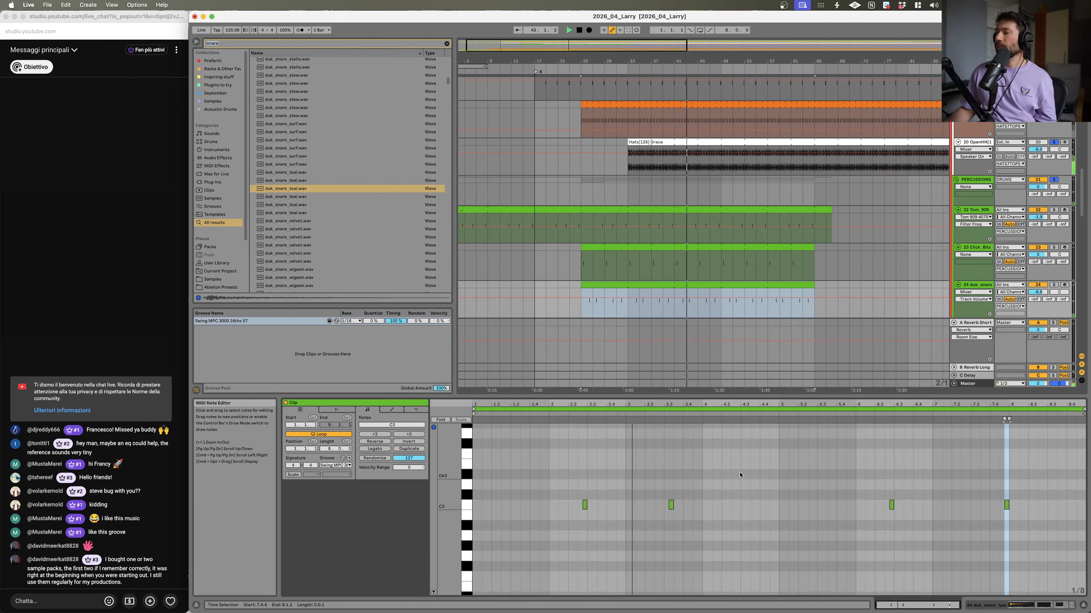
key("space")
left_click(670, 504)
left_click_drag(584, 59, 583, 152)
scroll(711, 192, "down", 5)
scroll(756, 213, "up", 2)
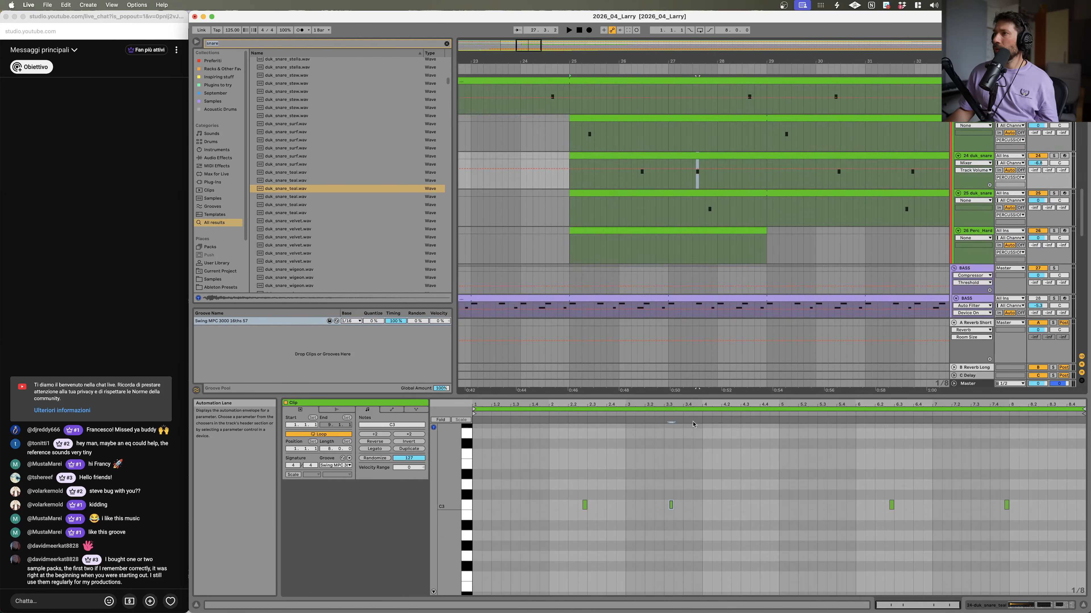
left_click_drag(644, 496, 720, 525)
key("Delete")
key("space")
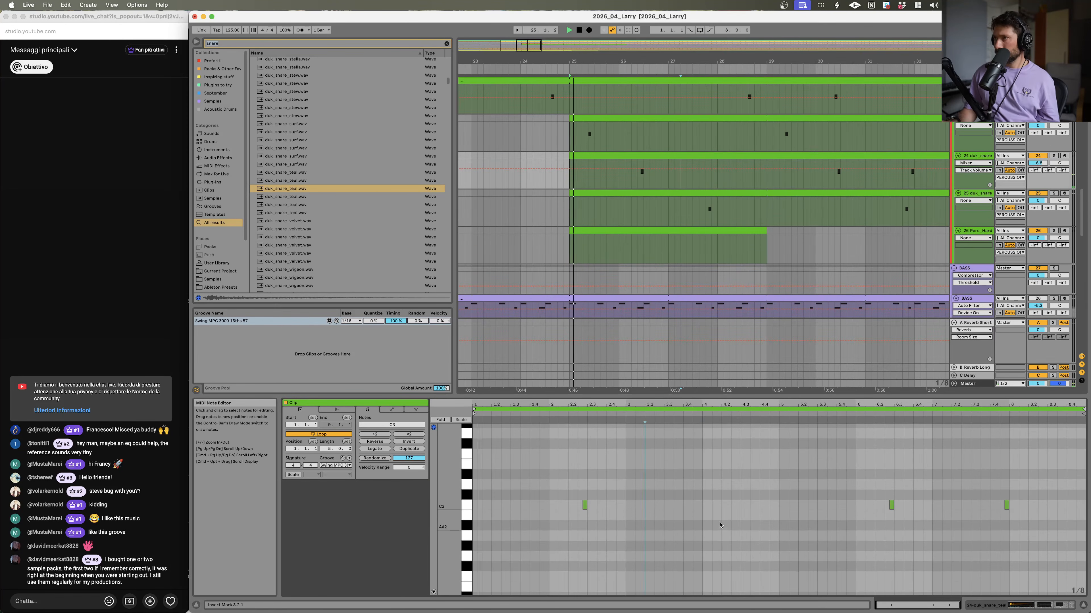
Step: Select the track 25 snare clip and nudge a control on its track's mixer strip slightly
left_click(699, 210)
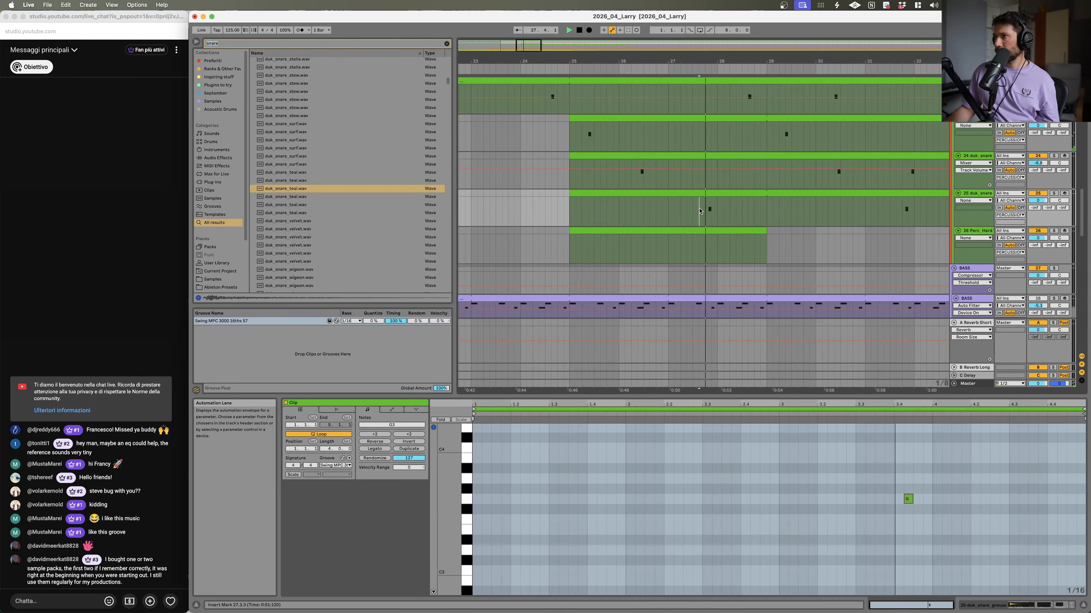
left_click_drag(1059, 201, 1059, 199)
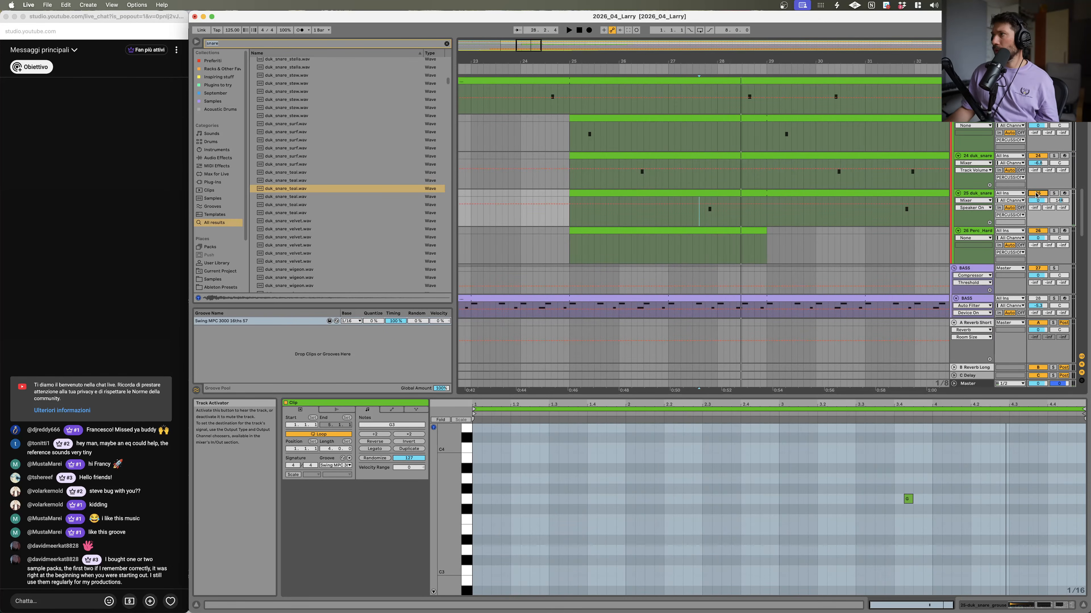
key("space")
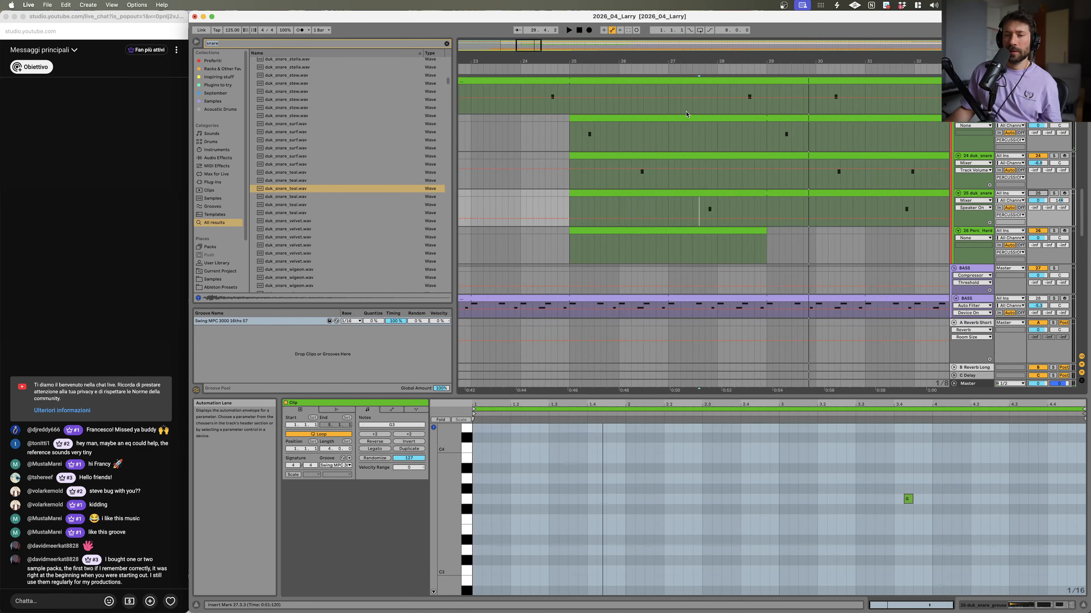
Step: Inspect the open hi-hat and closed hi-hat clips in the hats group
left_click_drag(761, 58, 537, 32)
scroll(547, 202, "up", 1)
scroll(547, 202, "up", 5)
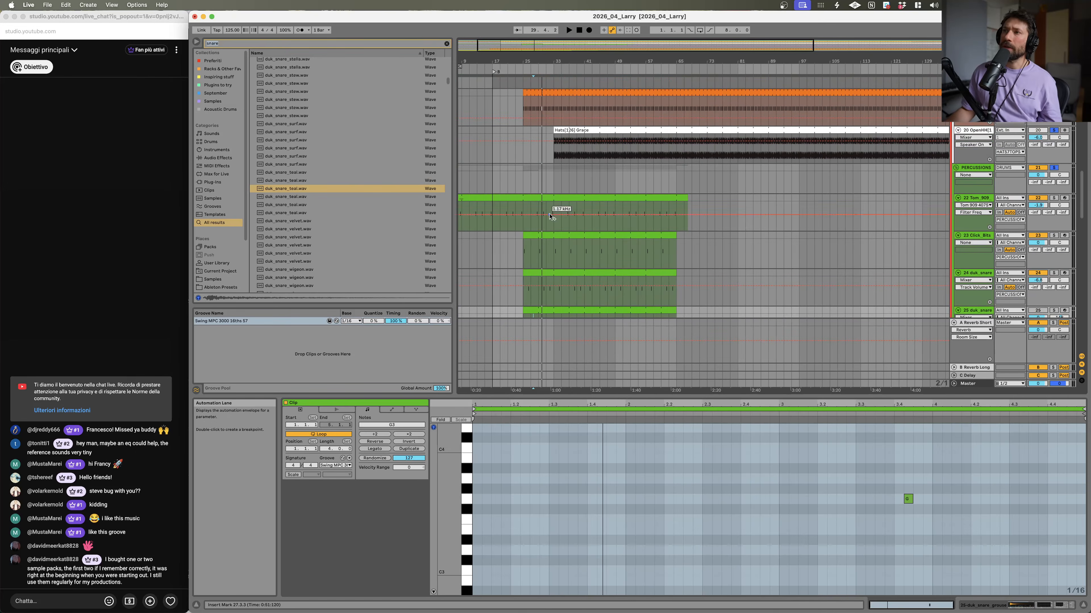
left_click(557, 126)
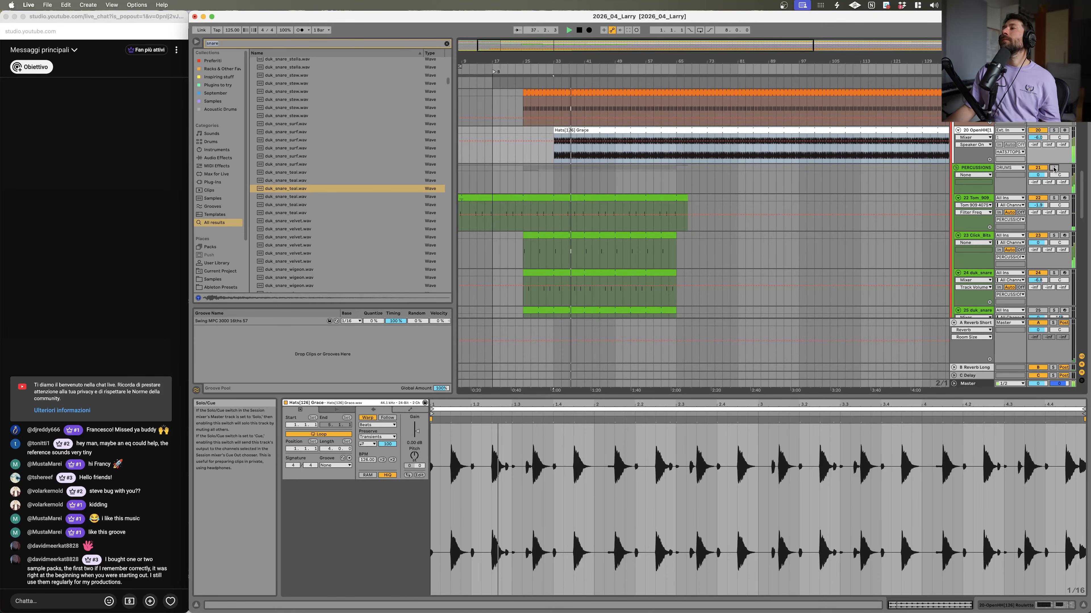
scroll(710, 247, "down", 15)
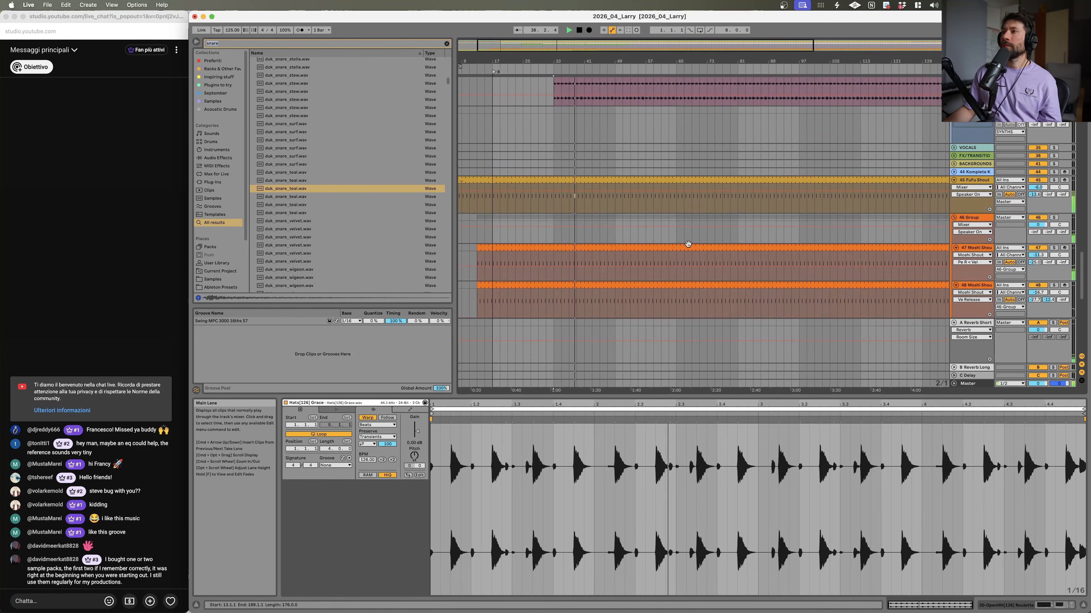
scroll(640, 180, "up", 20)
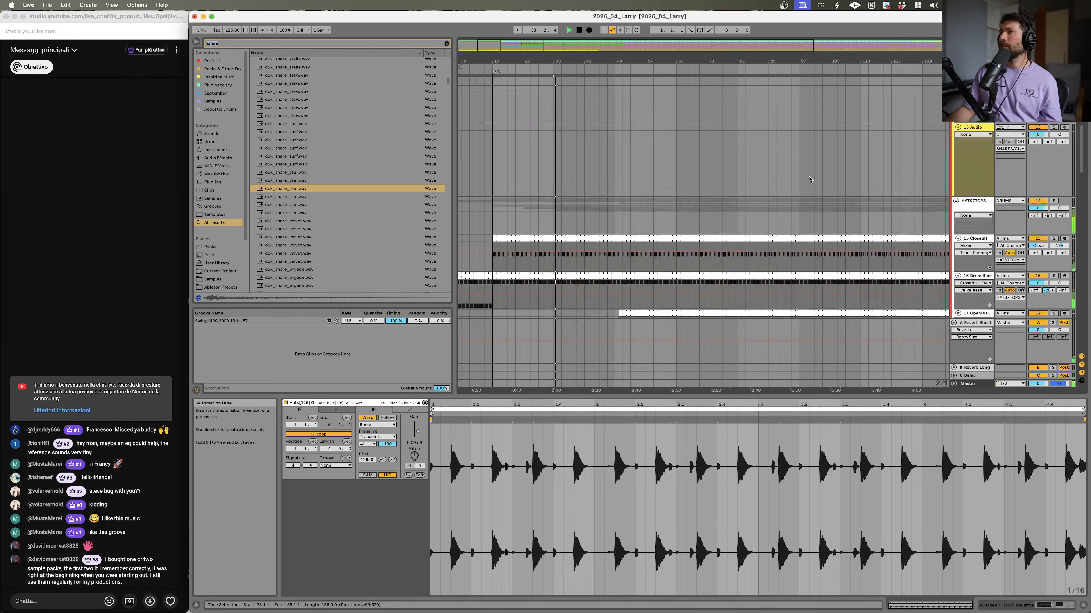
scroll(807, 180, "down", 3)
left_click(642, 221)
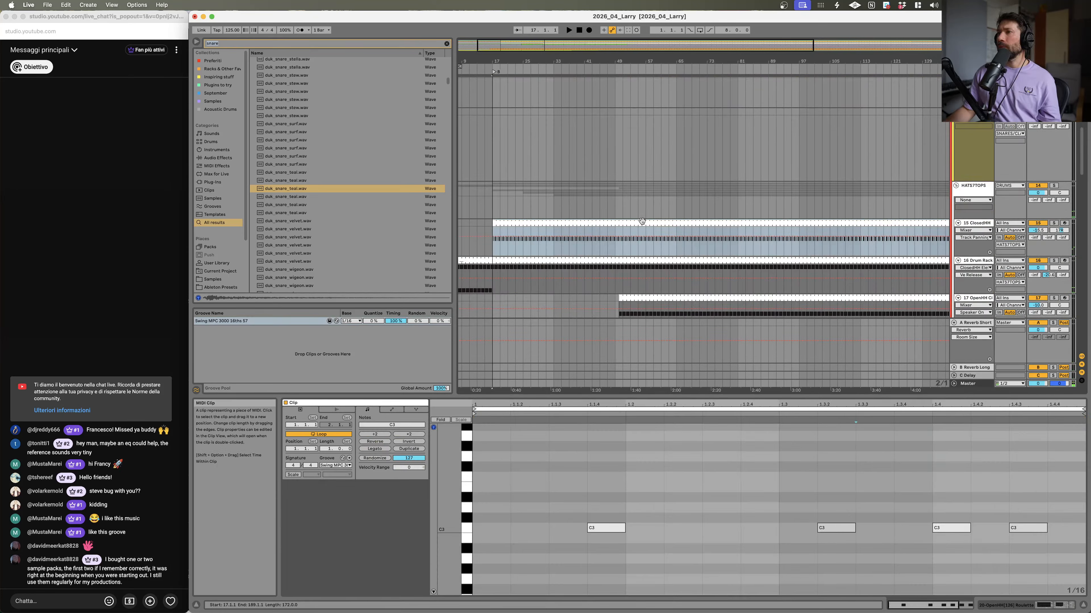
key("space")
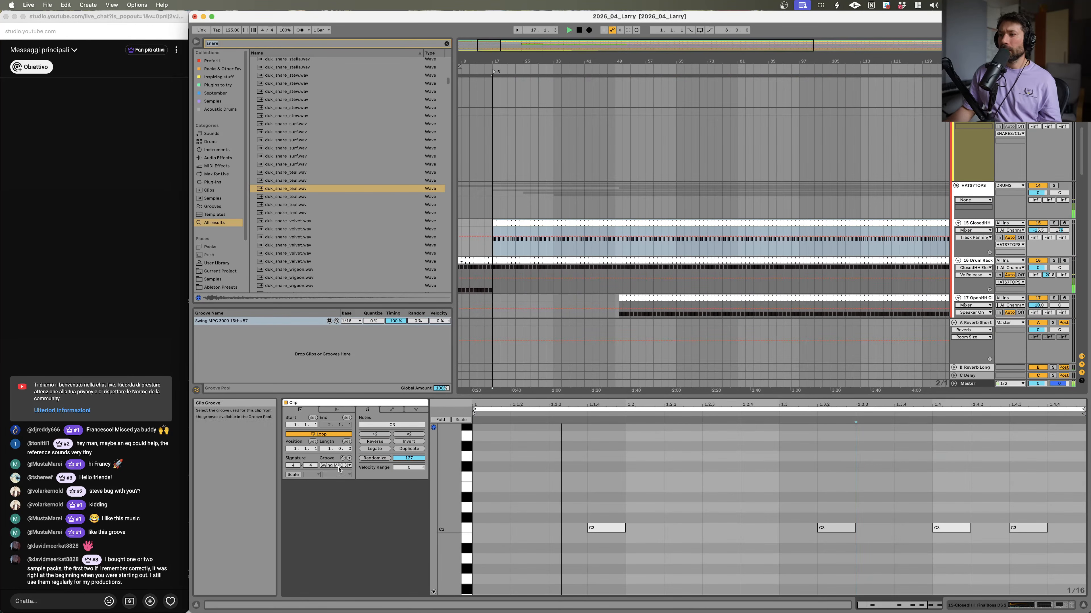
Step: Toggle solos on the hi-hat tracks and play the arrangement back to audition them with the percussion
left_click(615, 240)
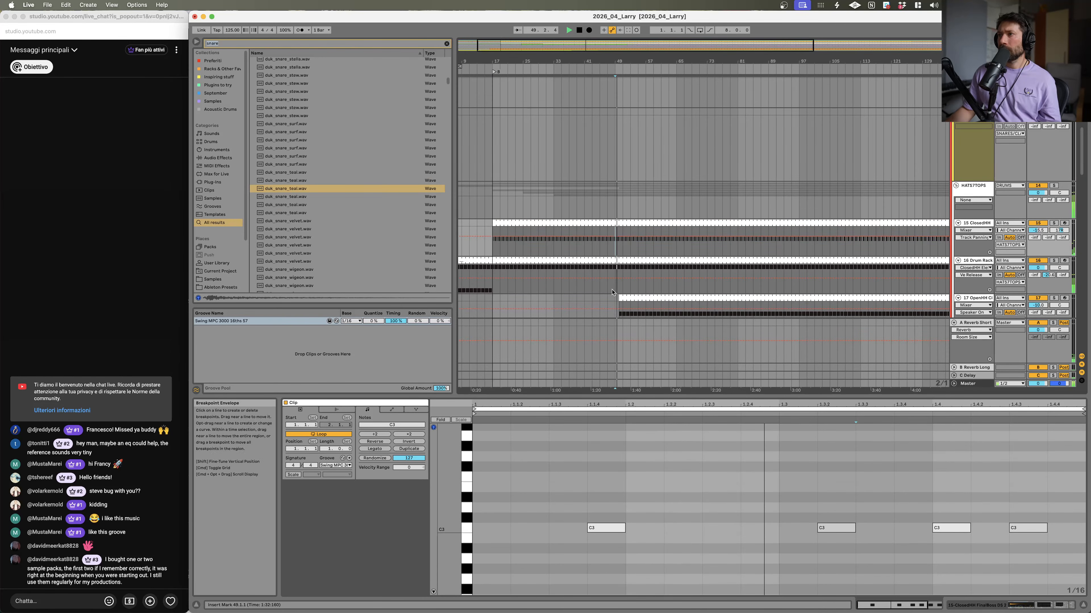
scroll(612, 290, "down", 5)
scroll(745, 201, "down", 3)
key("space")
left_click(1053, 182)
key("space")
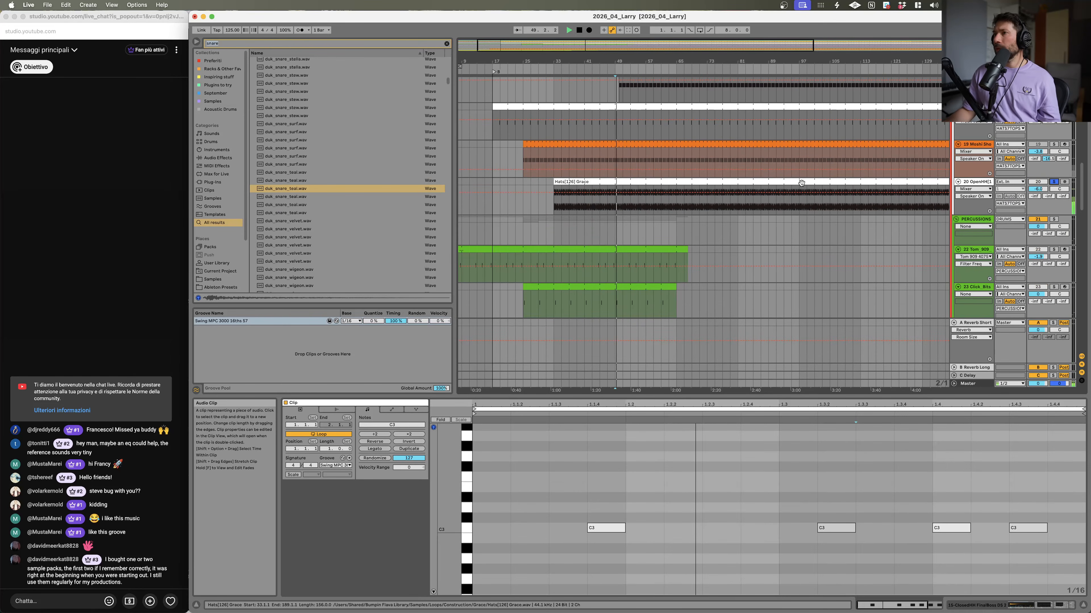
scroll(1032, 170, "up", 5)
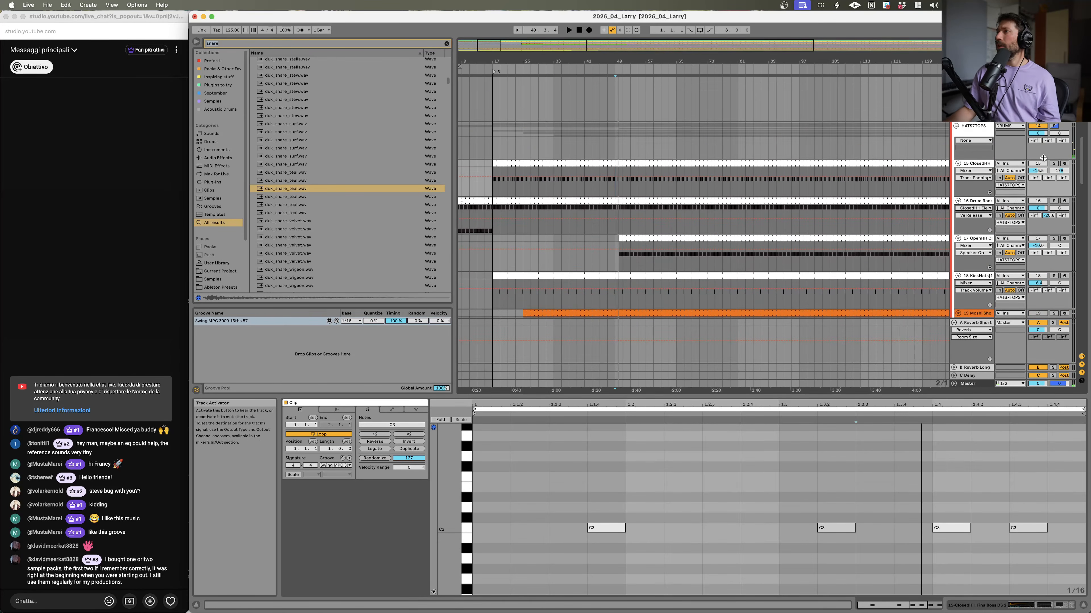
left_click(1052, 164)
key("space")
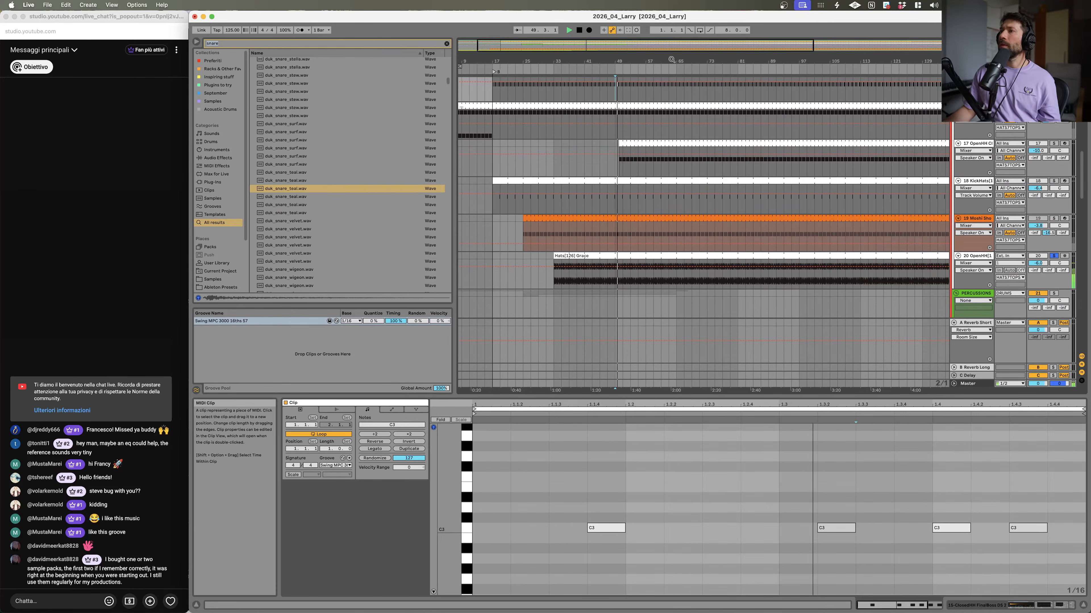
Step: Play back the hats section of the arrangement and select the Hats(126) Grace audio clip
left_click_drag(615, 61, 668, 169)
key("space")
key("space")
key("space")
left_click(573, 256)
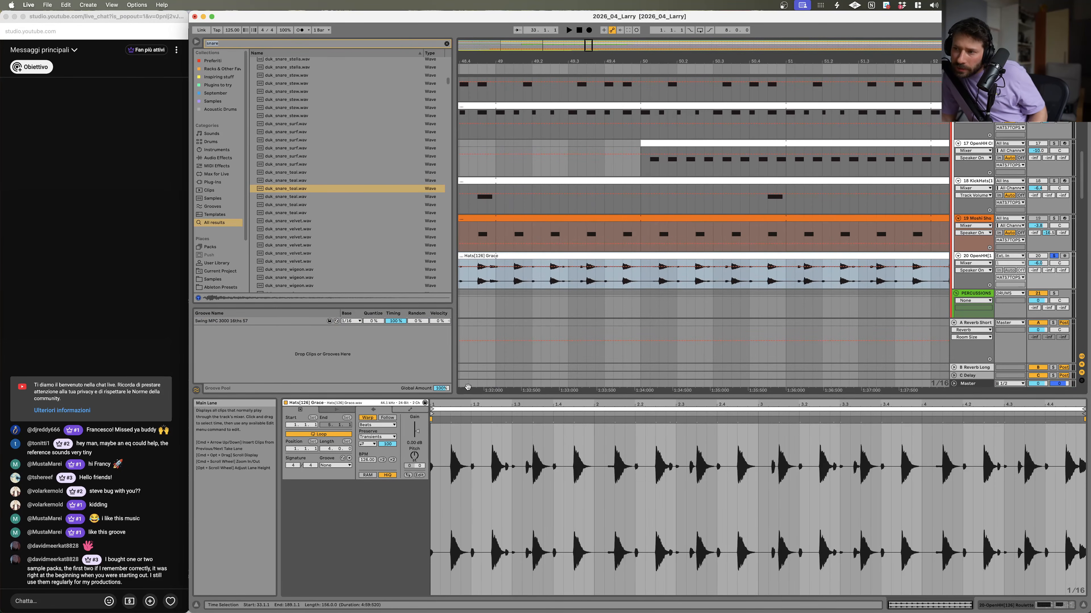
Step: Zoom into the Hats(126) Grace sample waveform in the clip view and audition it
left_click(460, 441)
left_click_drag(454, 455, 498, 493)
key("space")
scroll(679, 192, "up", 15)
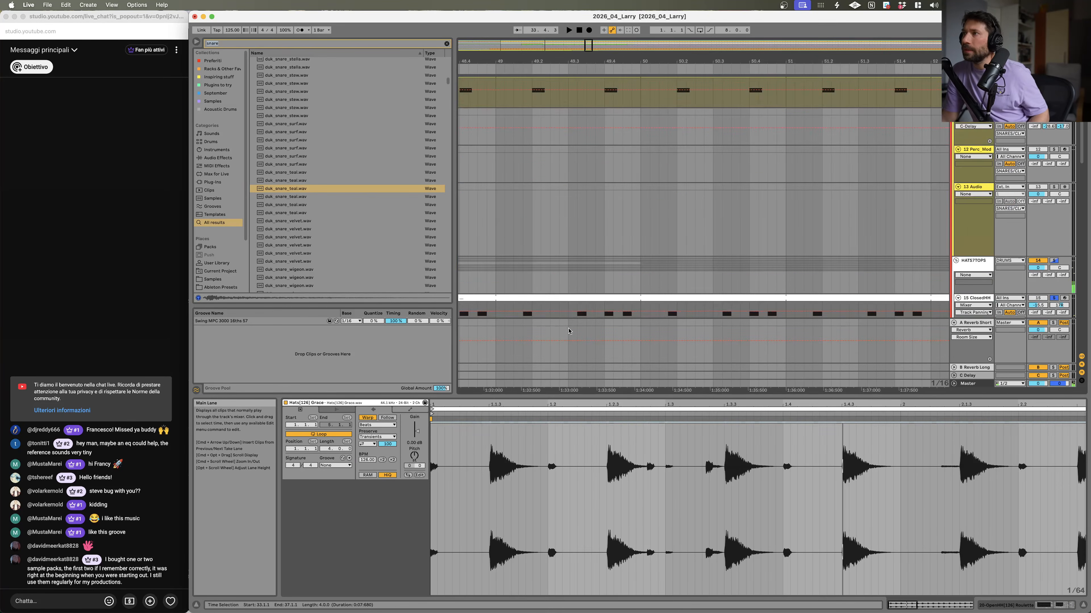
scroll(678, 192, "down", 10)
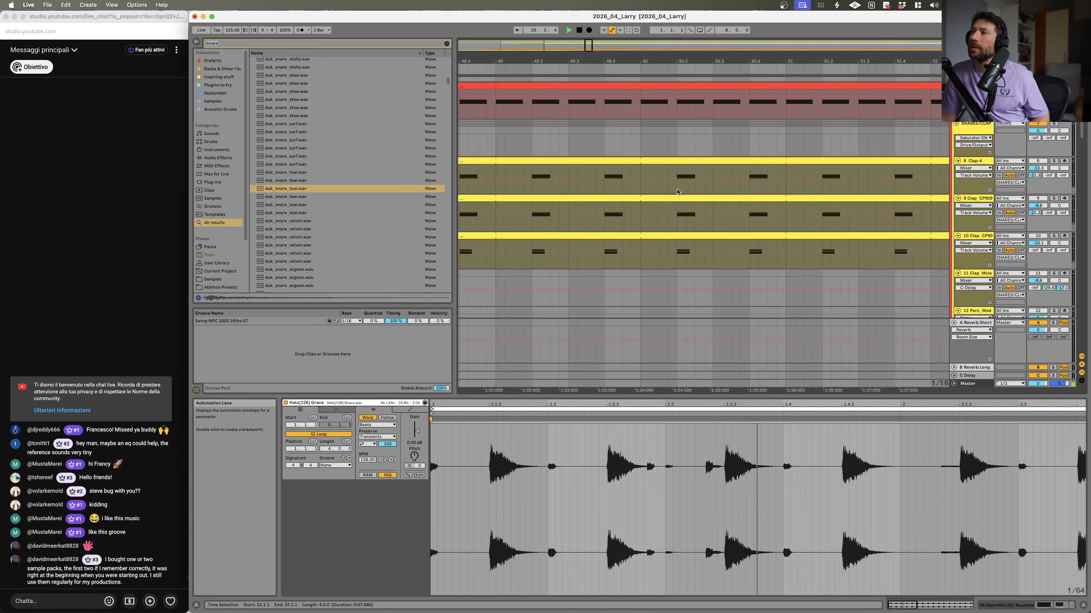
Step: Select the closed hi-hat clip, play it, and toggle the Drum Rack track's solo on and off
left_click(690, 207)
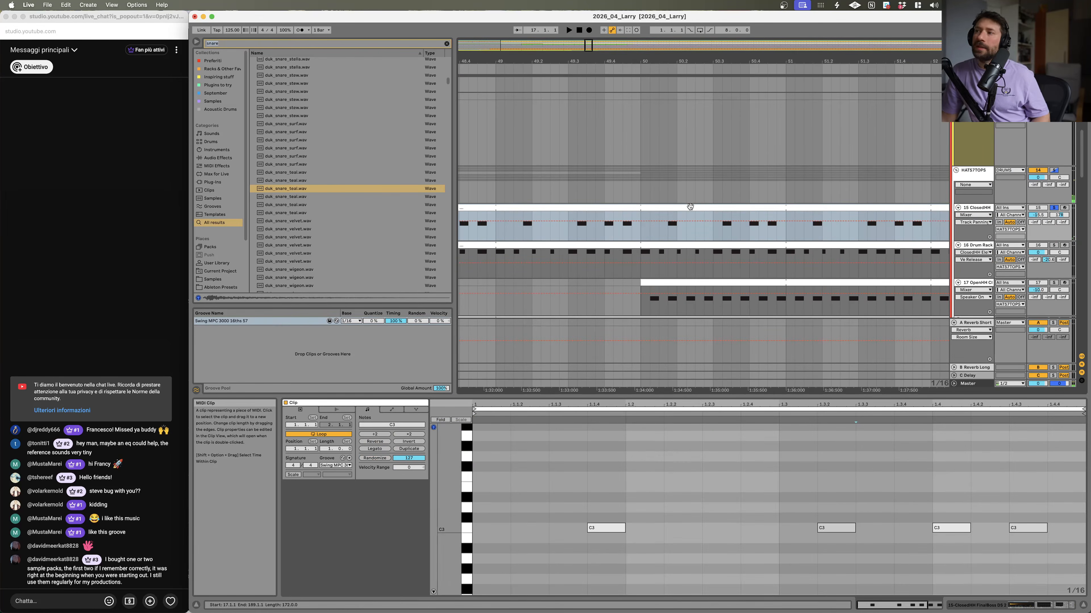
key("space")
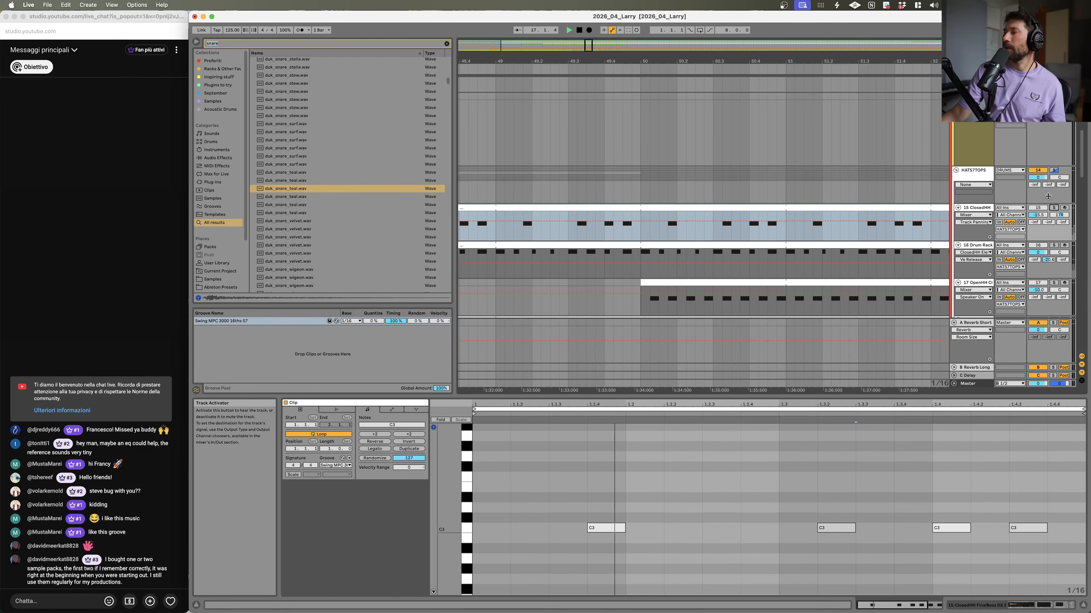
left_click(639, 237)
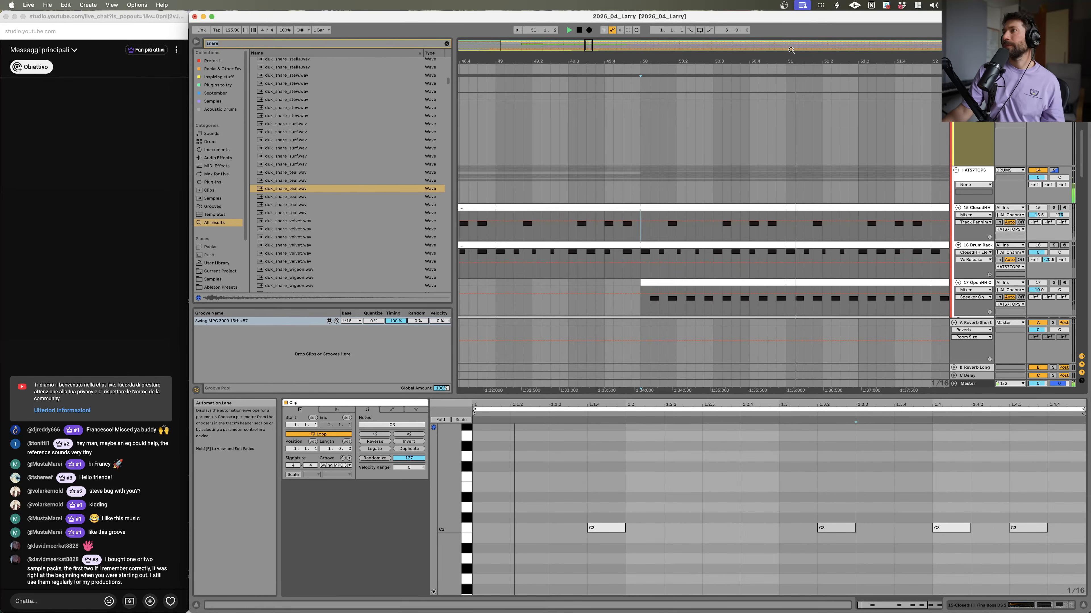
scroll(797, 171, "down", 10)
left_click(1053, 246)
left_click(1053, 246)
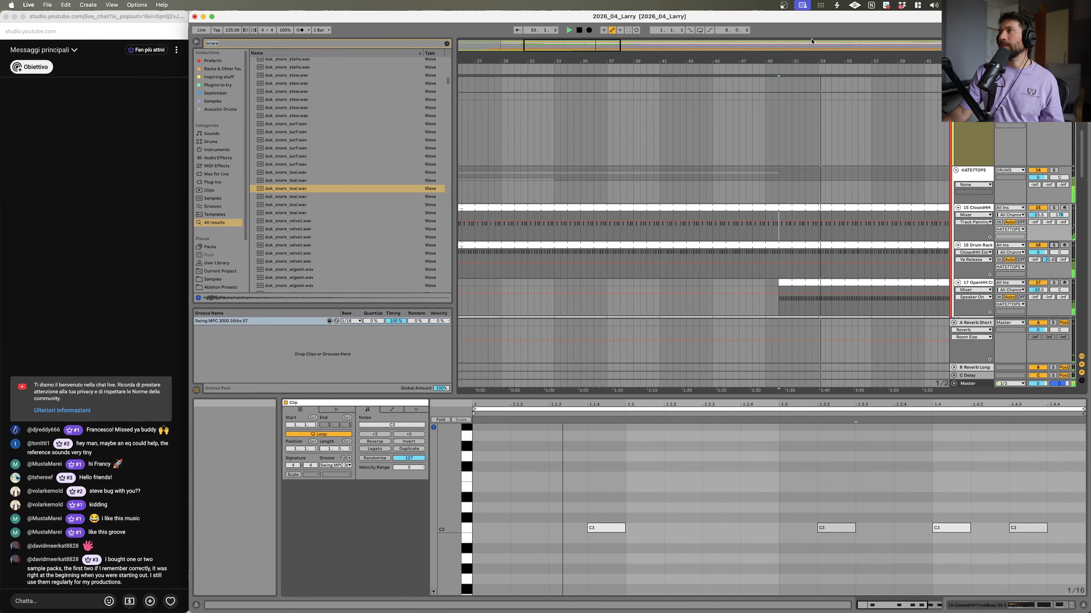
Step: Play back the arrangement from the start of the open hi-hat clip on track 17
left_click_drag(806, 62, 806, 12)
scroll(703, 198, "down", 5)
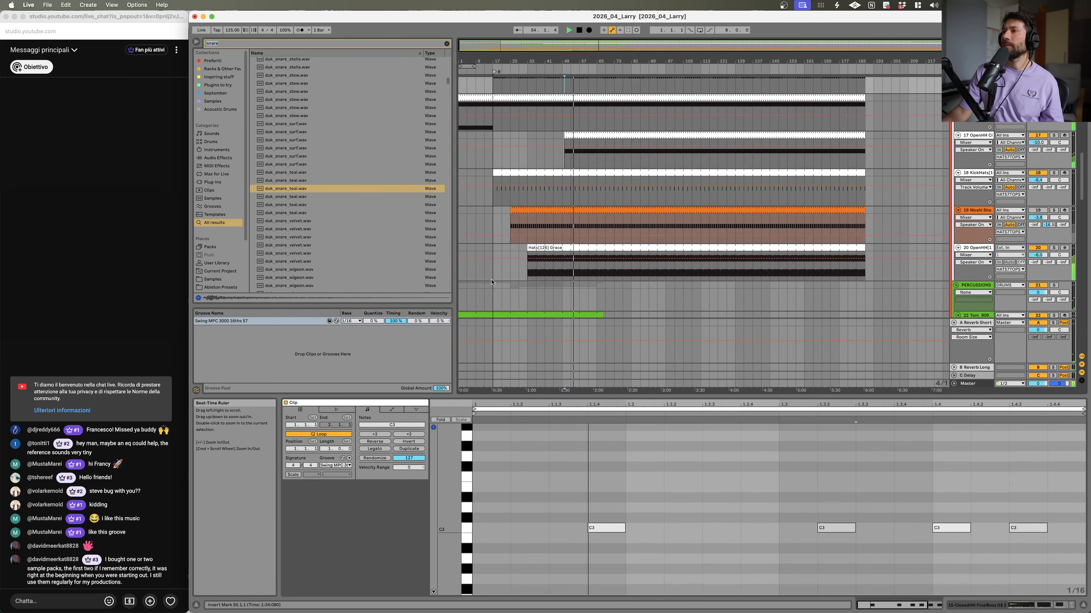
left_click(862, 143)
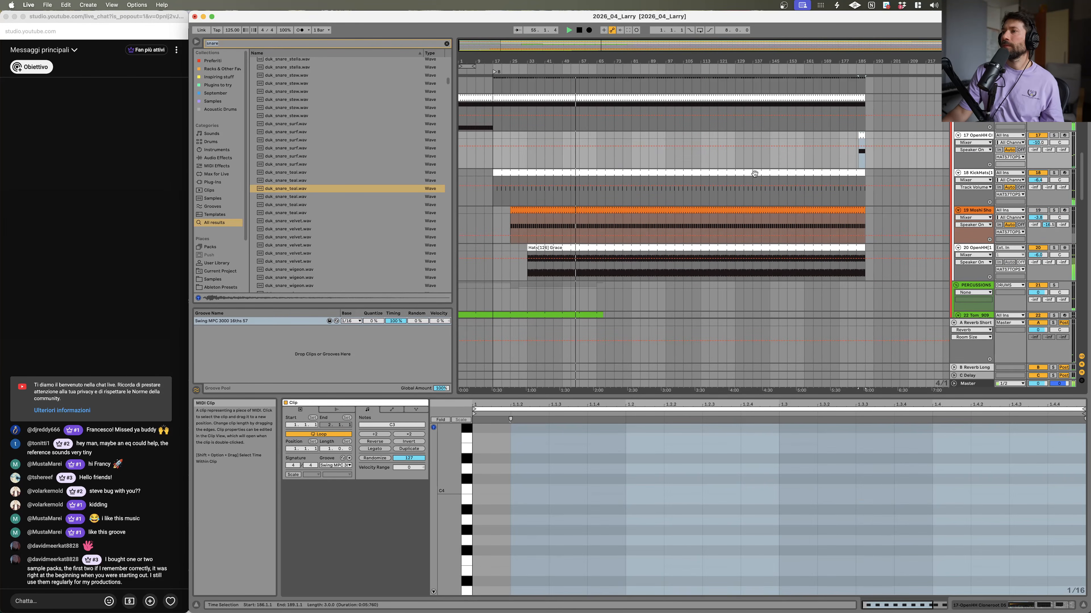
left_click(547, 142)
key("space")
scroll(575, 172, "up", 14)
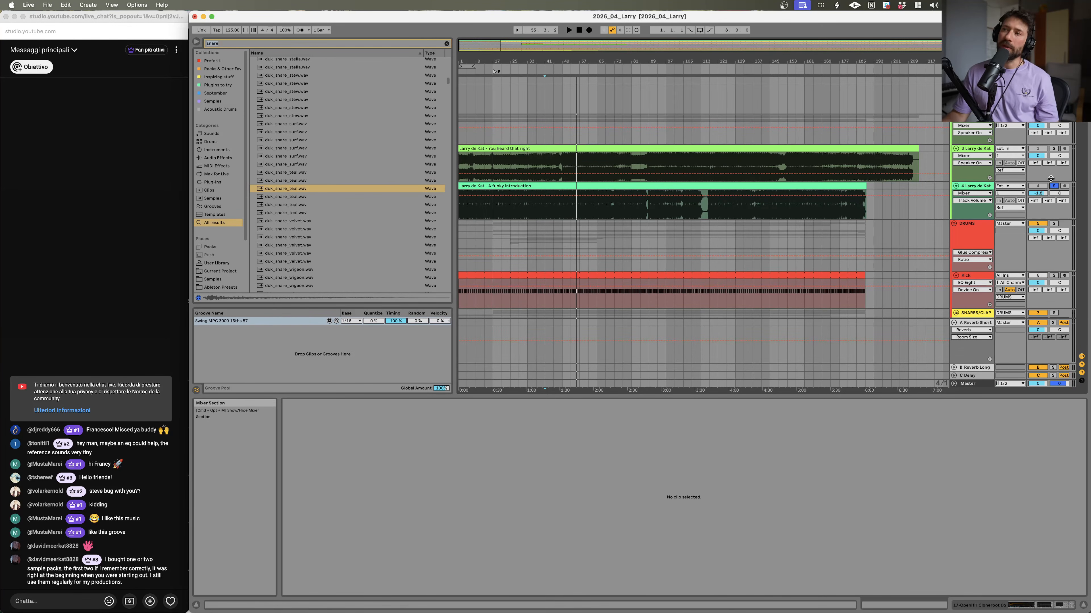
key("space")
Step: Solo the 4 Larry de Kat – A Funky Introduction reference track and review the drum tracks below
left_click_drag(540, 61, 606, 118)
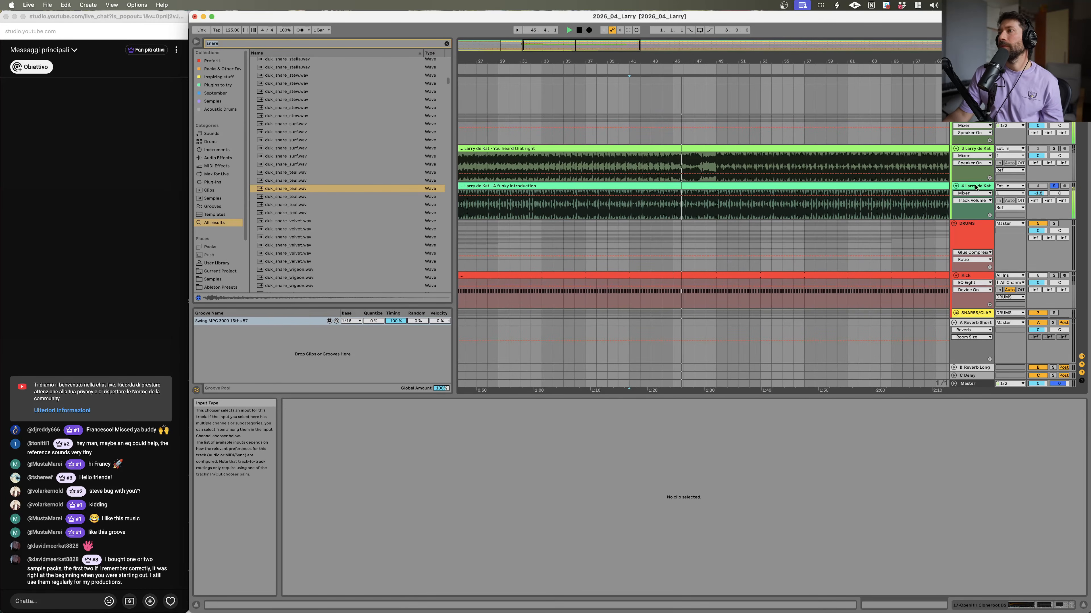
left_click(1053, 185)
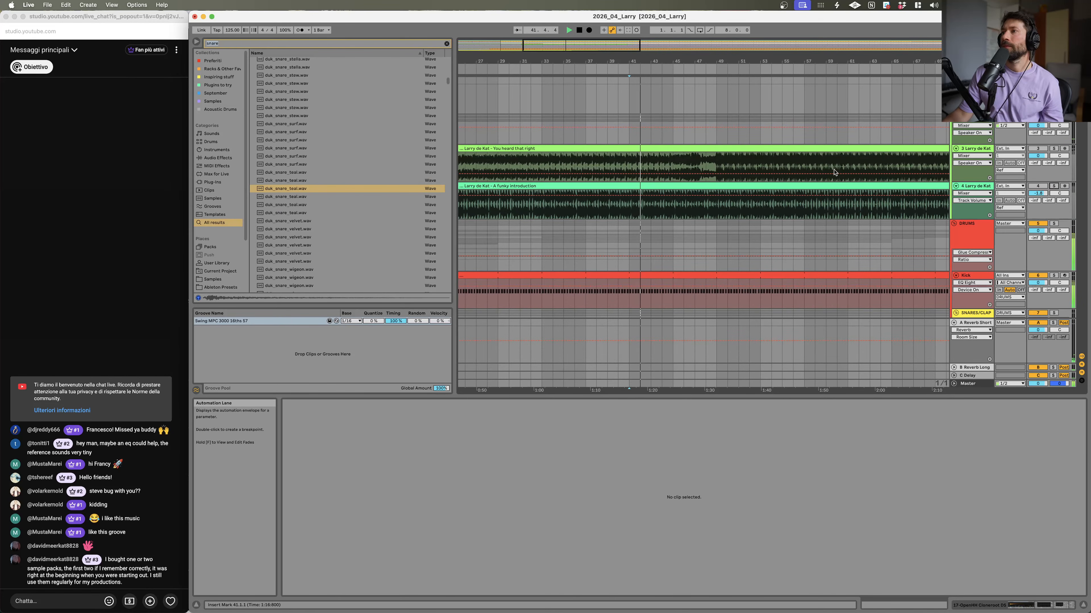
scroll(854, 182, "down", 20)
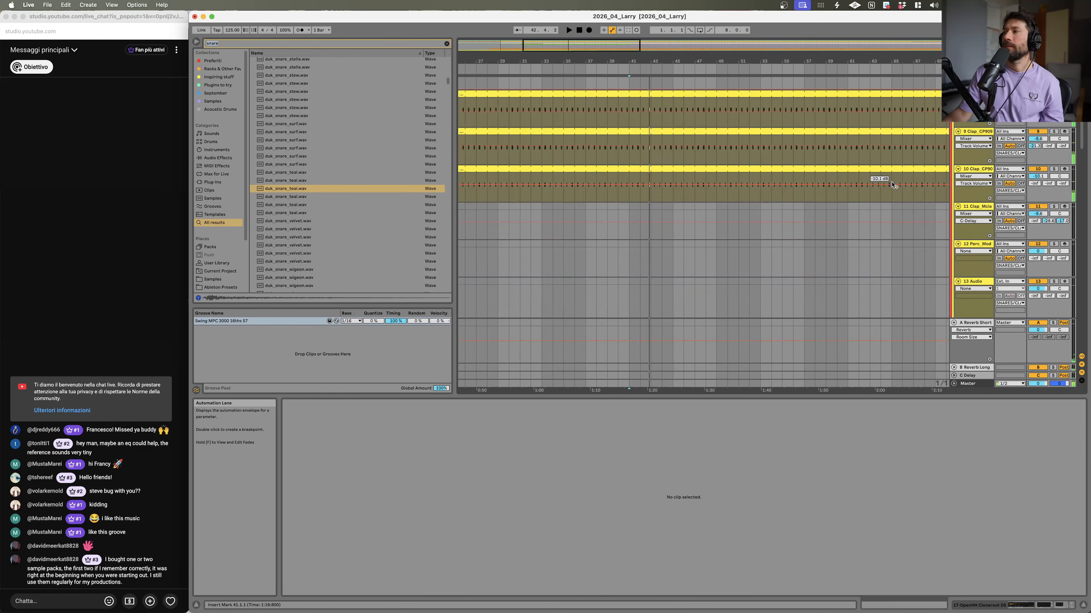
scroll(889, 190, "up", 20)
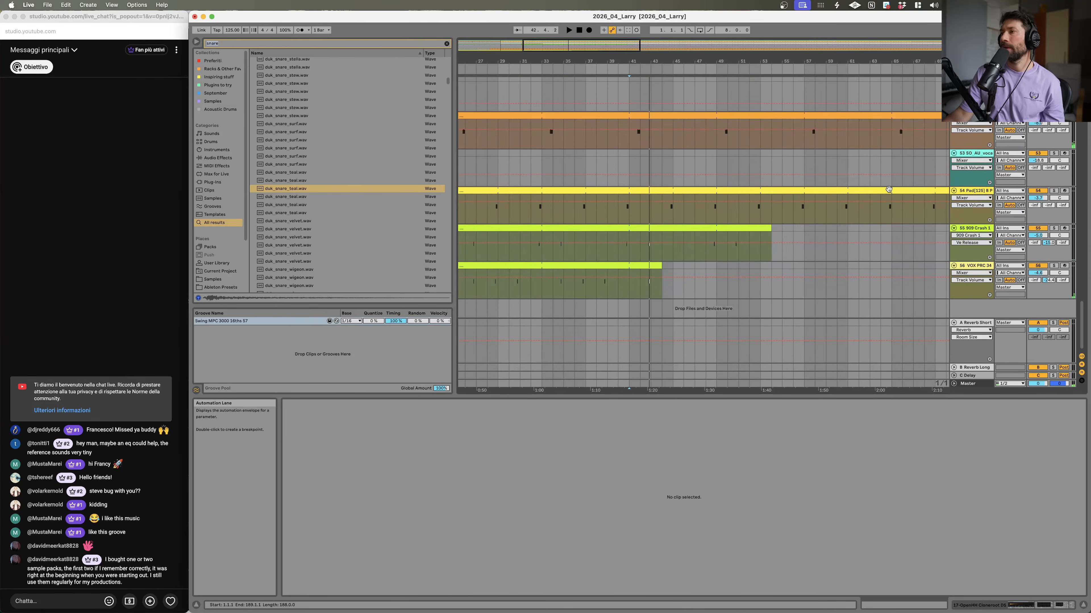
scroll(888, 201, "up", 8)
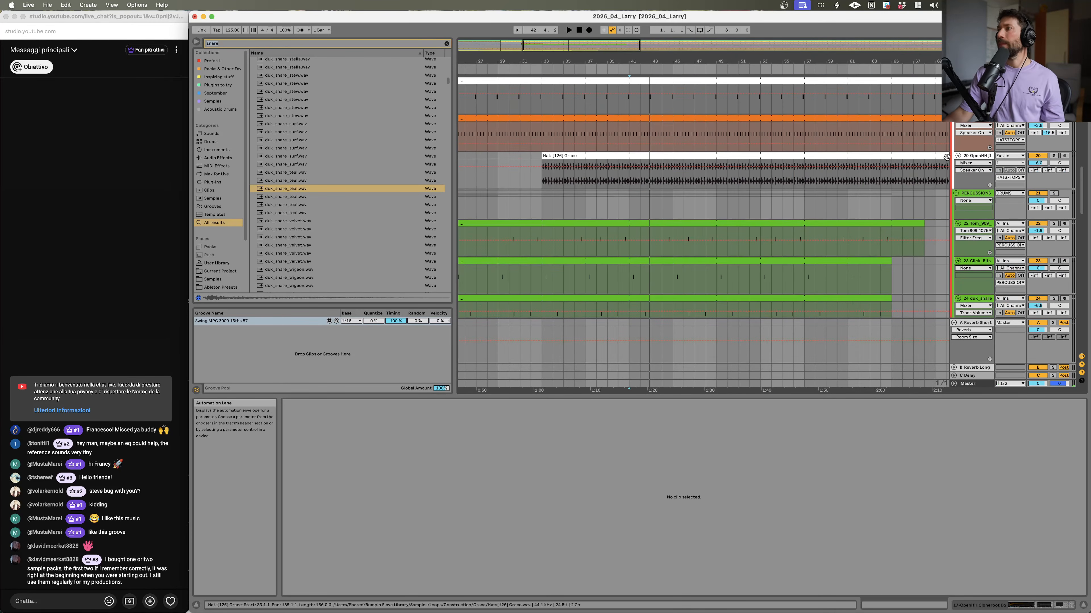
Step: Insert a new MIDI track below the 20 OpenHH1 track
left_click(976, 157)
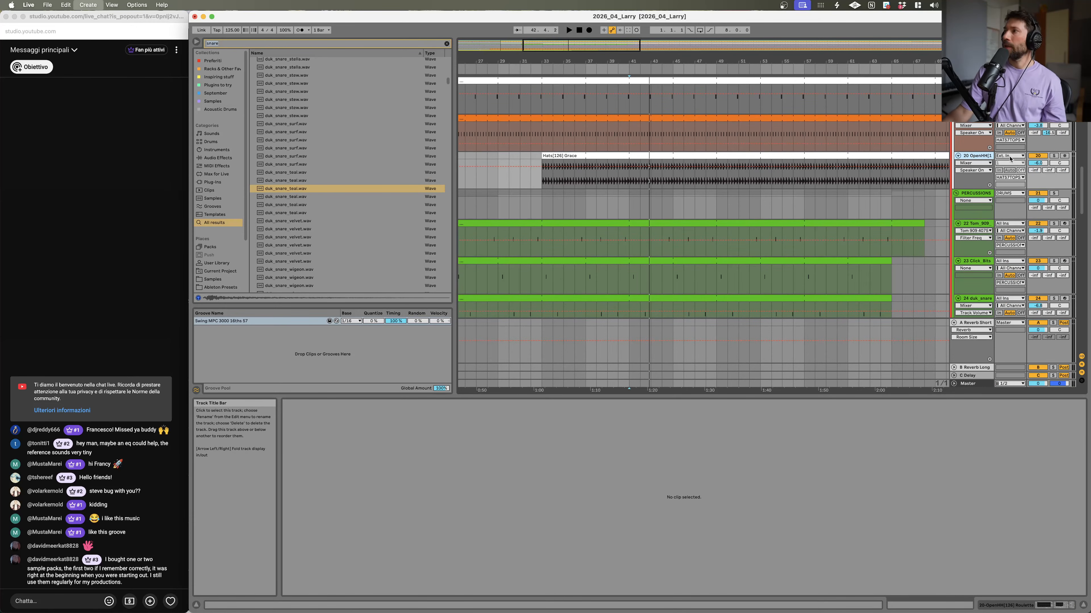
key("super+shift+t")
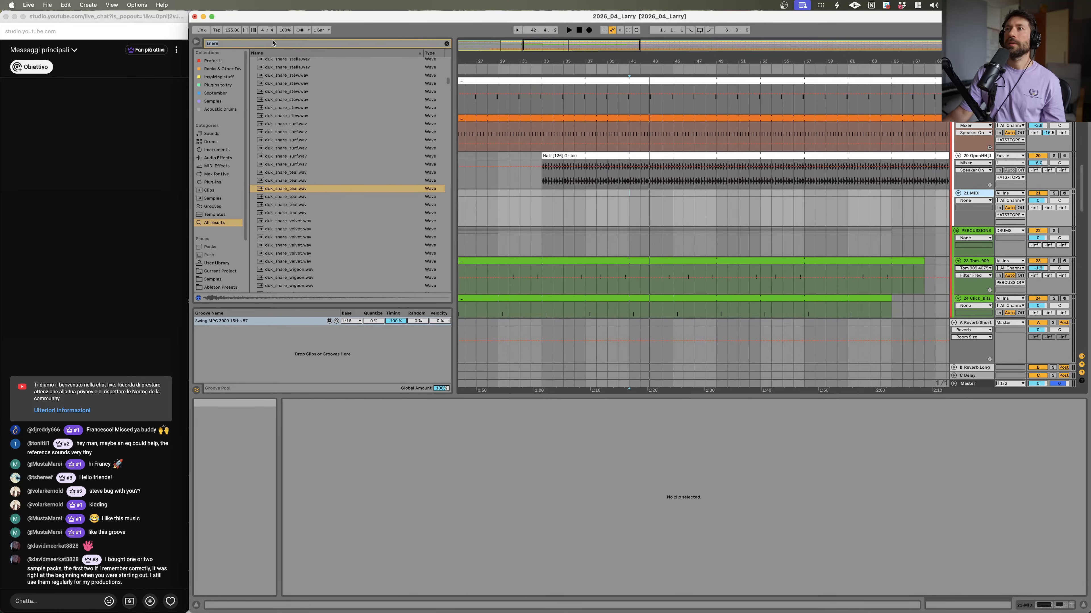
Step: Search the browser for 909, then clear the search and open the Samples location
left_click(272, 42)
type("909")
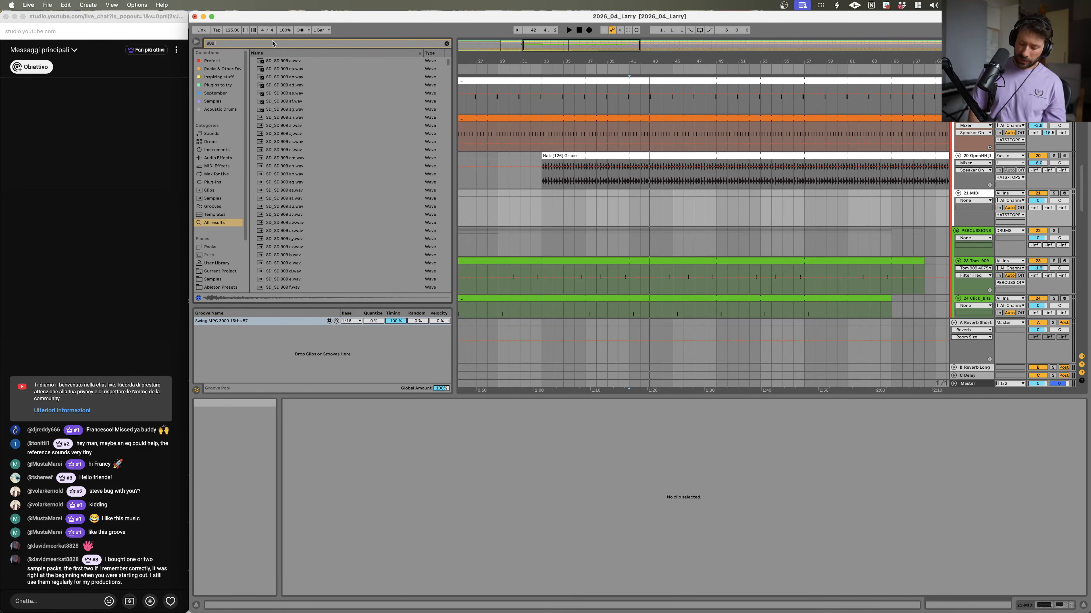
left_click(447, 43)
left_click(234, 279)
Step: Collapse the Perc folder in the Samples browser
scroll(307, 147, "down", 10)
scroll(306, 147, "up", 15)
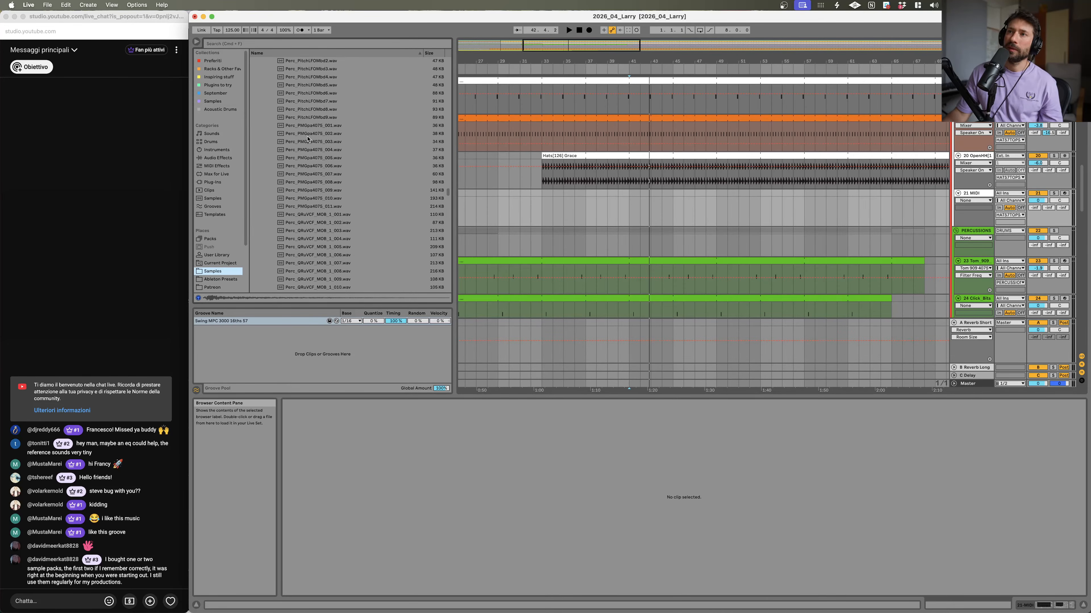
scroll(312, 138, "up", 10)
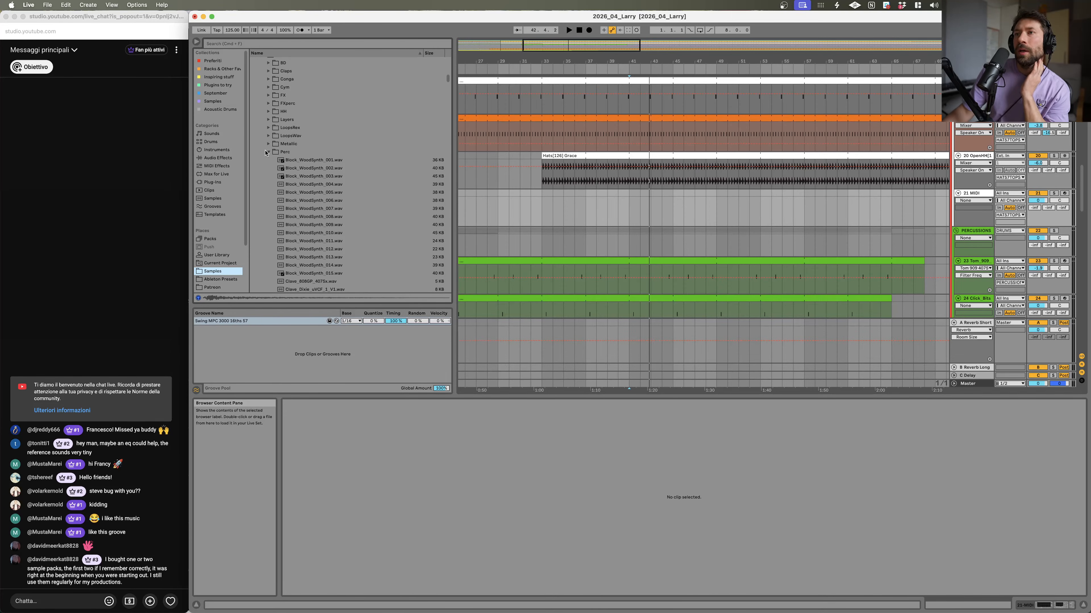
left_click(266, 152)
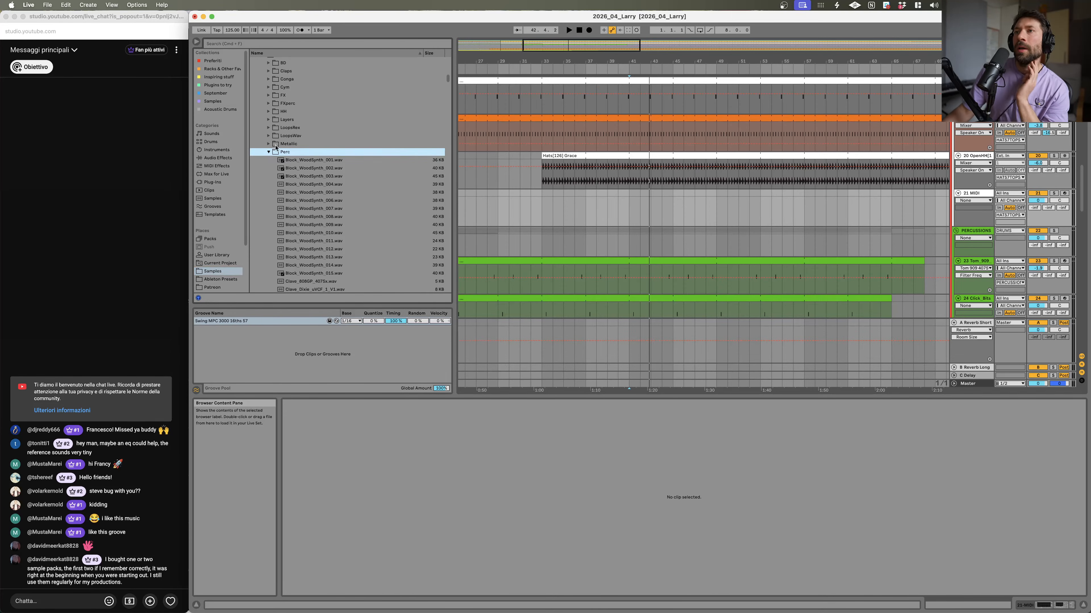
Step: Search the Samples location for 909 and open the HH folder of 12VoltPunch_Samples
left_click(316, 44)
type("909")
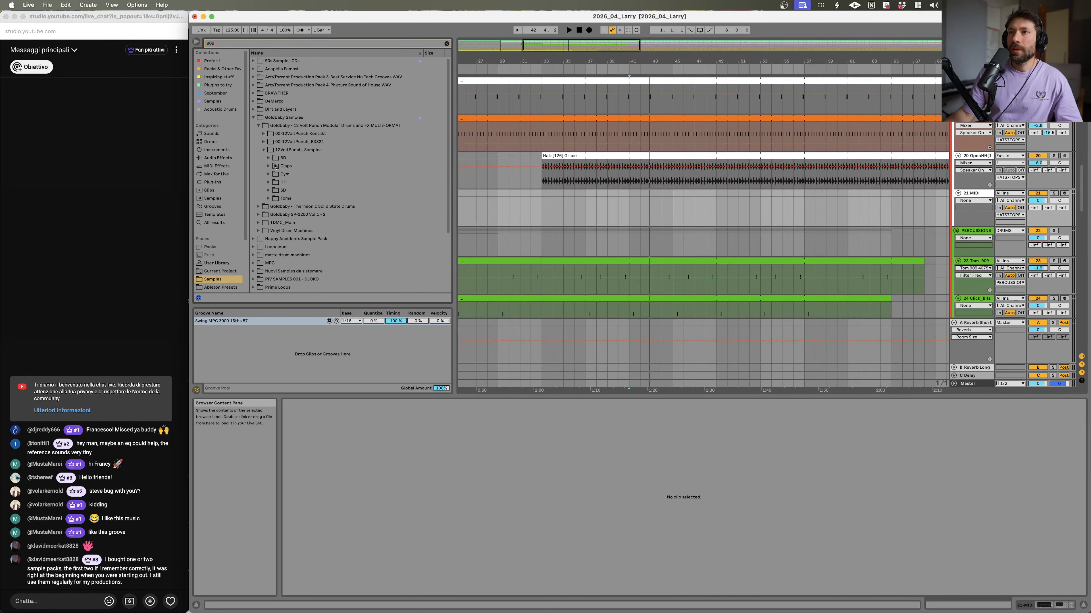
left_click(268, 182)
key("Down")
key("Down")
key("Down")
key("Down")
key("Down")
key("Down")
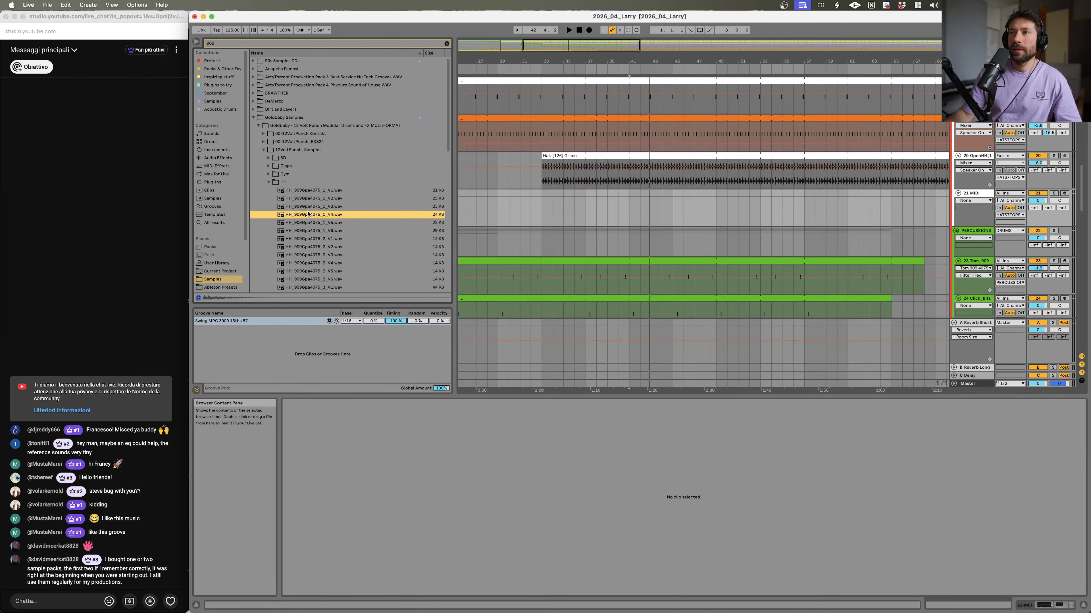
Step: Preview the 909 hi-hat samples in the HH folder one after another
left_click(317, 248)
scroll(317, 248, "down", 5)
left_click(326, 186)
left_click_drag(333, 253, 334, 257)
left_click(339, 234)
left_click(339, 242)
scroll(339, 242, "down", 5)
left_click(329, 171)
left_click(329, 189)
left_click(337, 211)
left_click(334, 192)
left_click(335, 202)
left_click(335, 218)
left_click(336, 153)
key("Up")
key("Up")
key("Up")
key("Up")
key("Up")
key("Up")
key("Up")
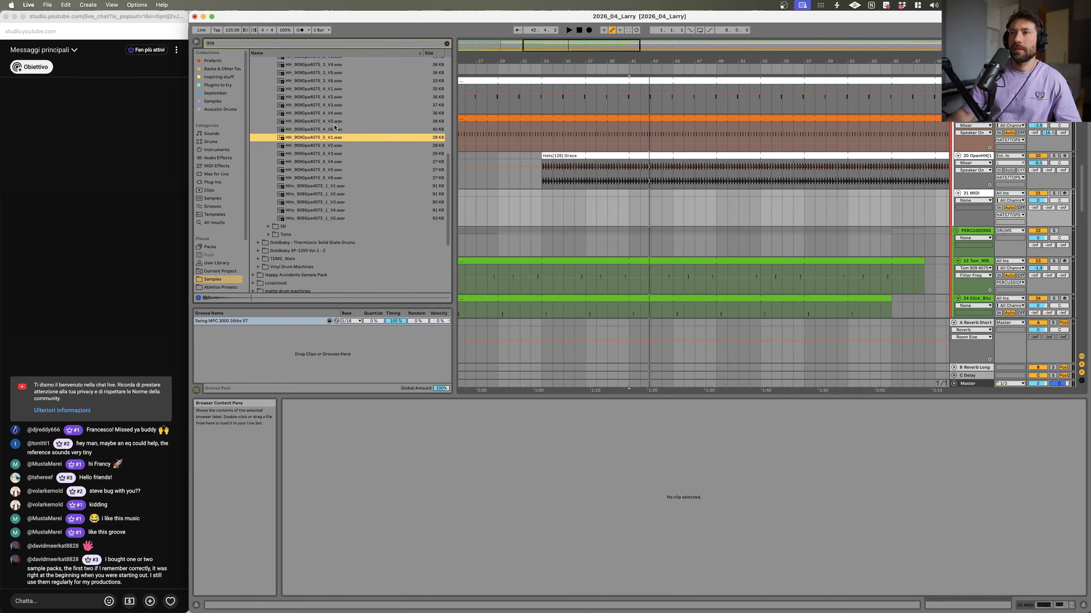
key("Up")
key("Up")
key("Up")
key("Up")
key("Up")
key("Up")
key("Up")
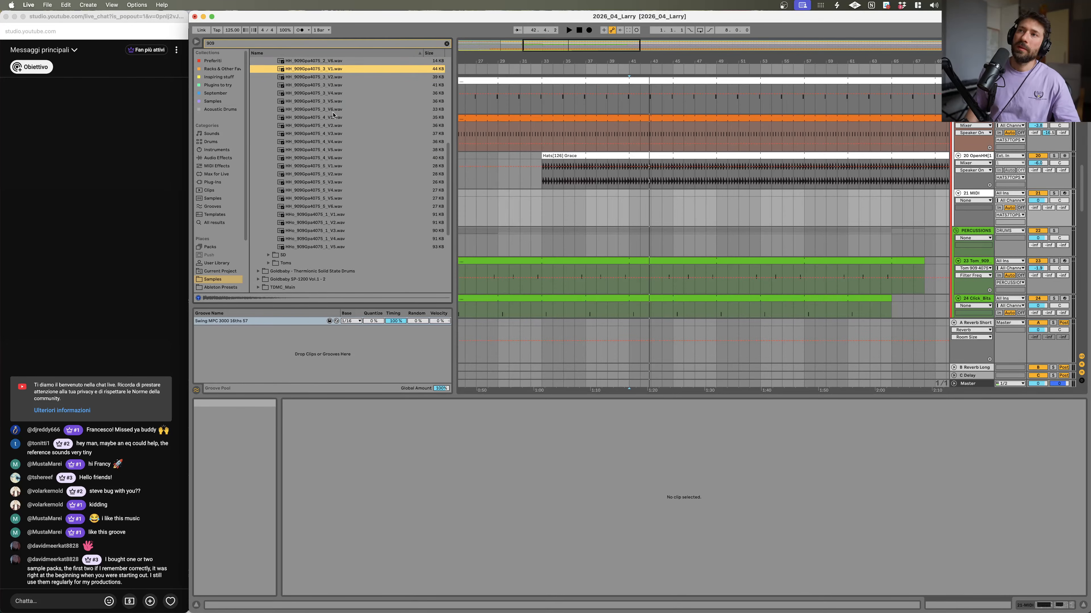
Step: Unsolo the Larry de Kat reference track and toggle playback
scroll(1026, 187, "up", 6)
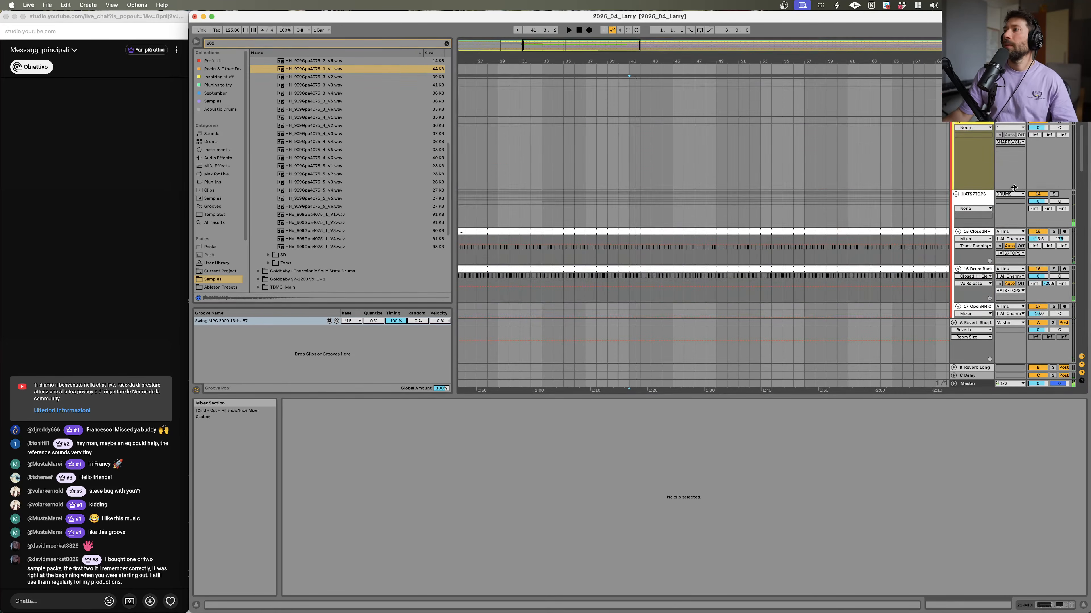
scroll(1026, 187, "up", 10)
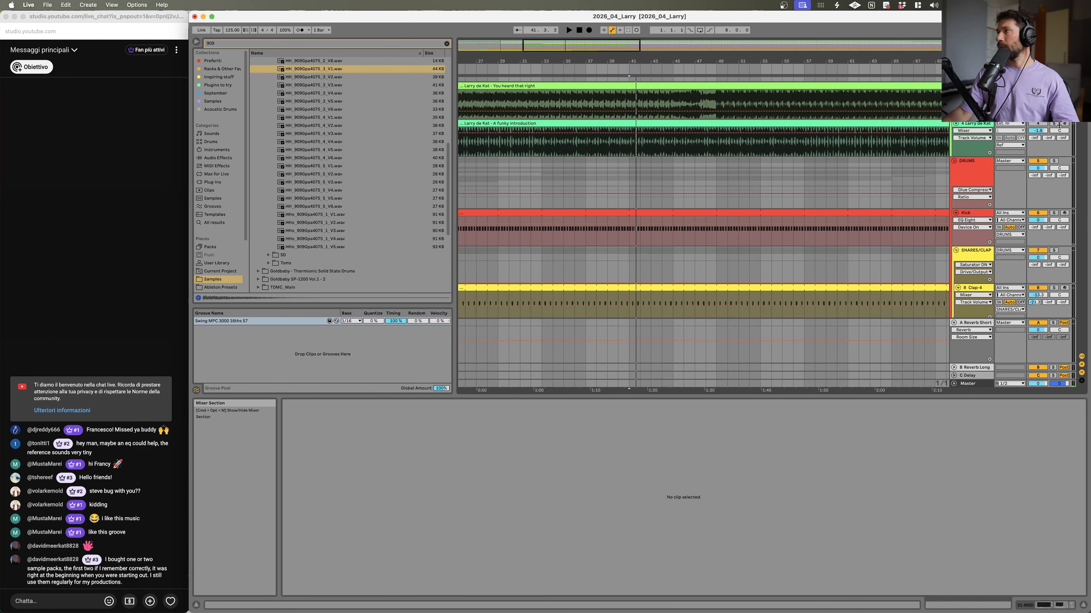
left_click(1057, 124)
key("space")
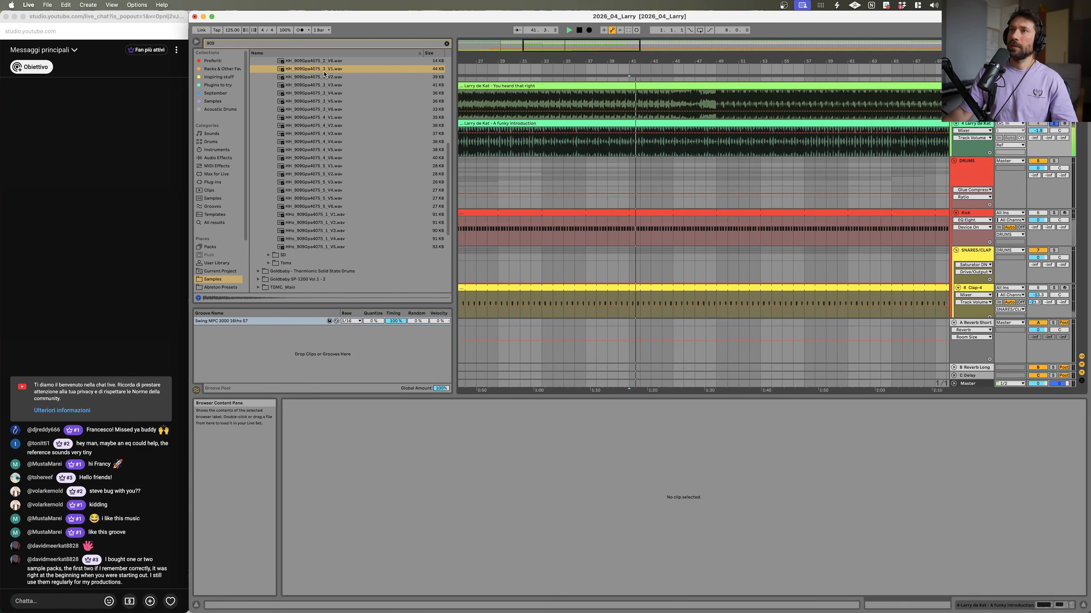
Step: Navigate the Goldbaby sample folders in the browser to find other 909 kits
key("Up")
key("Up")
key("Up")
key("Up")
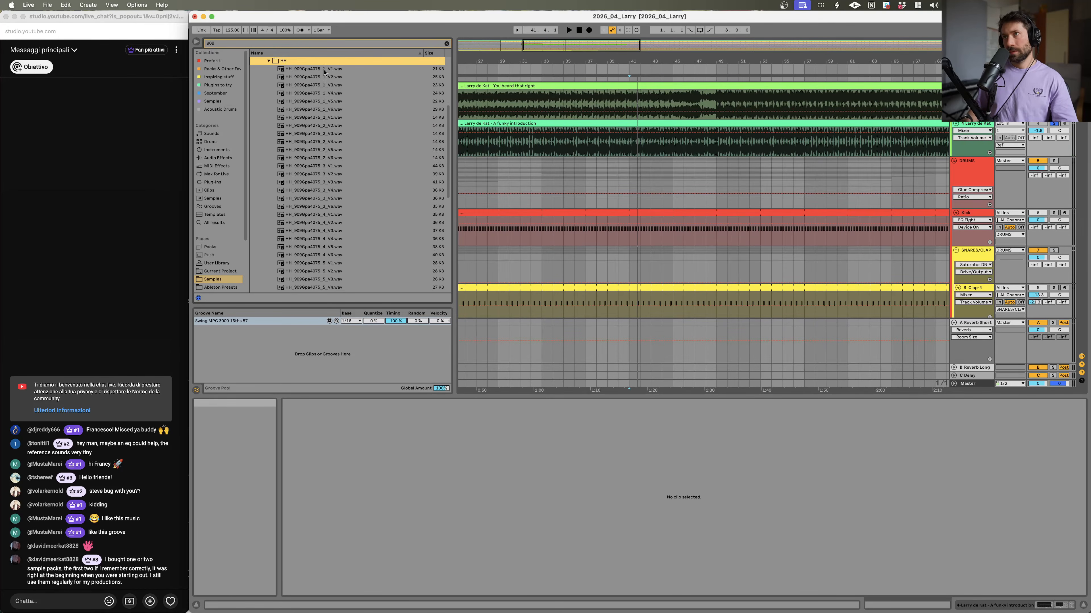
key("Down")
key("Down")
key("Left")
key("Left")
key("Up")
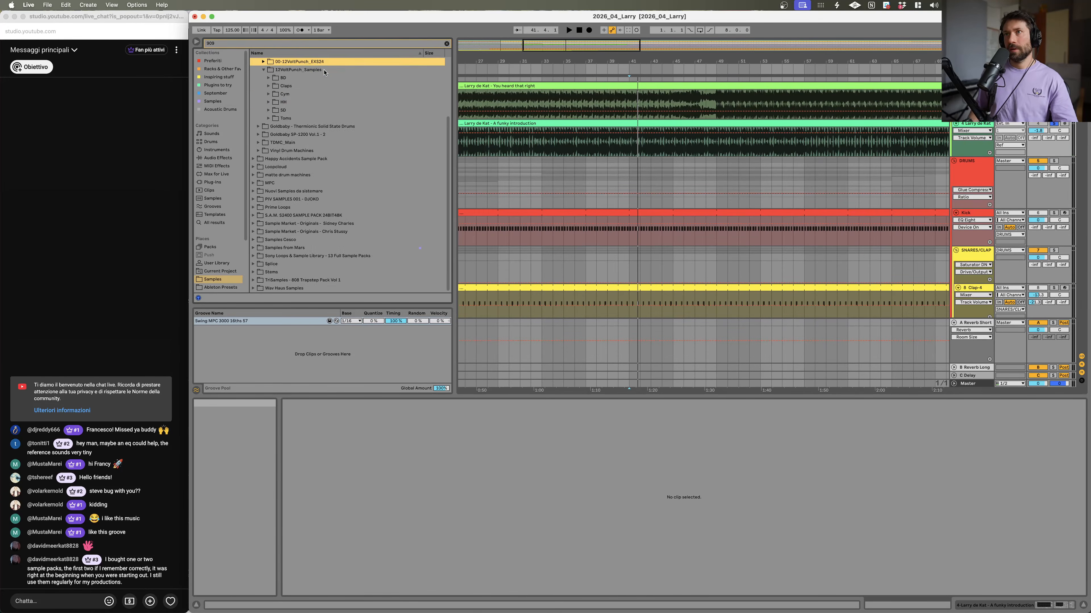
key("Right")
key("Down")
key("Up")
key("Down")
key("Right")
key("Down")
key("Up")
key("Up")
key("Left")
key("Up")
key("Right")
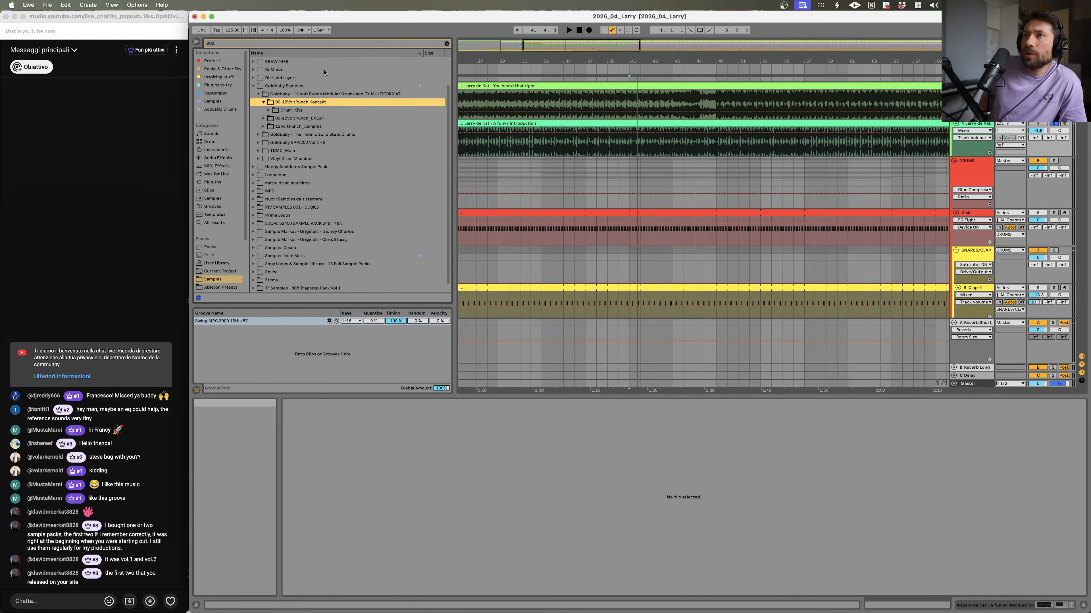
key("Up")
key("Down")
key("Down")
key("Down")
key("Down")
key("Down")
key("Down")
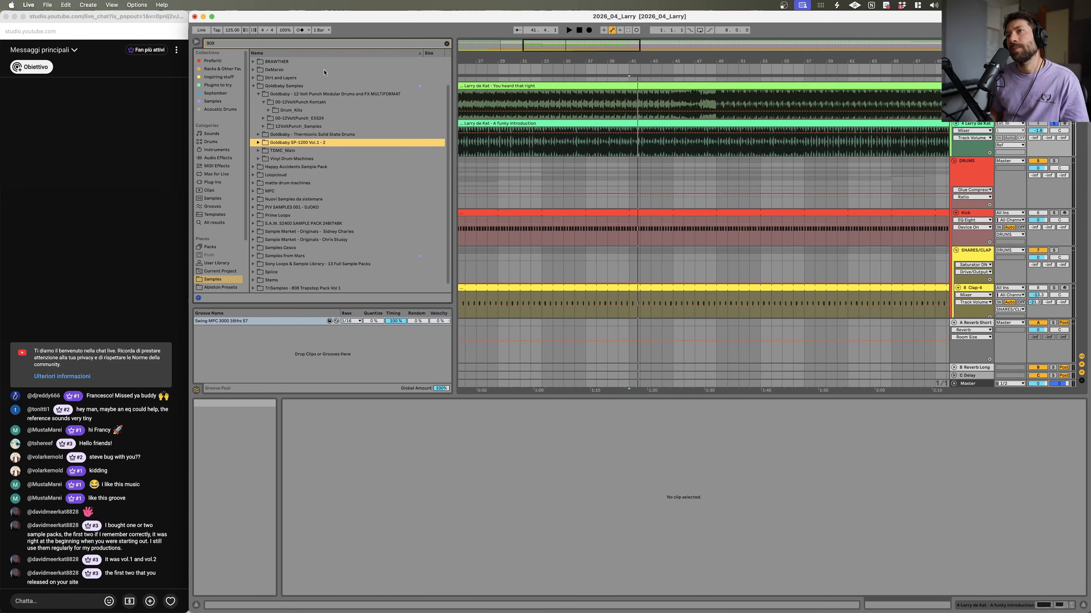
Step: Browse the Goldbaby SP-1200 Vol.1-2 folders and open the 909 SP1200 drum machine sample folder
key("Up")
key("Up")
key("Up")
key("Up")
key("Right")
key("Down")
key("Down")
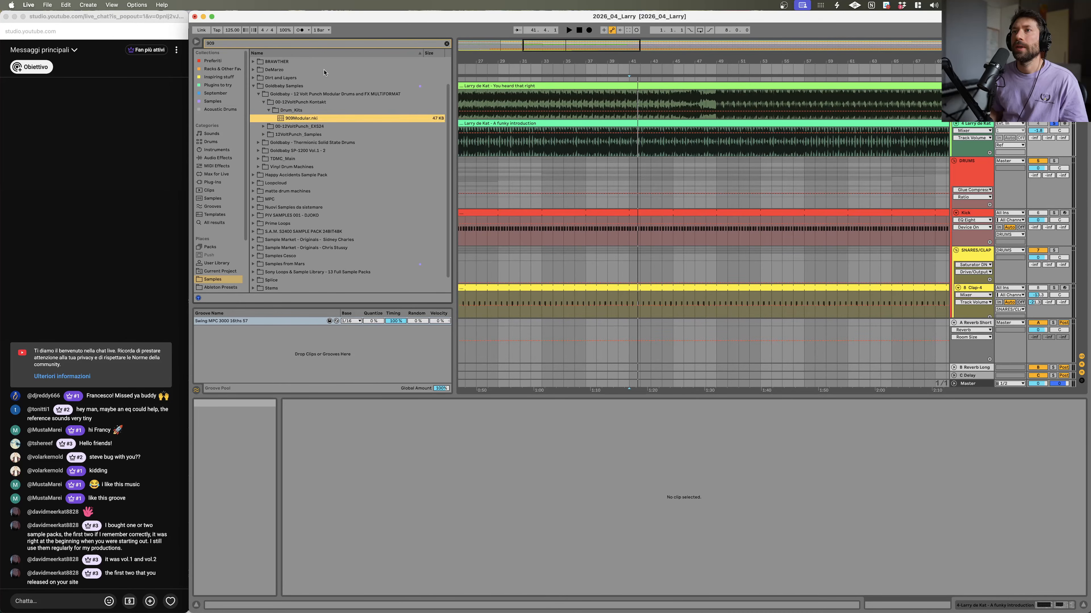
key("Down")
key("Down")
key("Down")
key("Right")
key("Down")
key("Right")
key("Down")
key("Right")
key("Down")
key("Right")
key("Down")
key("Right")
key("Down")
key("Down")
scroll(219, 258, "down", 1)
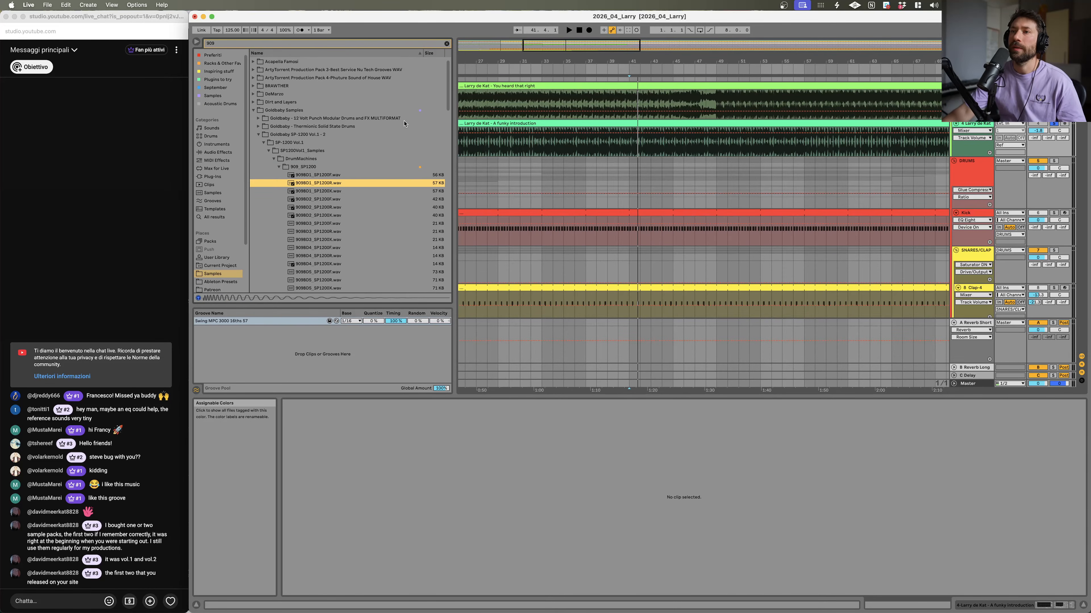
scroll(361, 211, "down", 15)
scroll(348, 222, "down", 3)
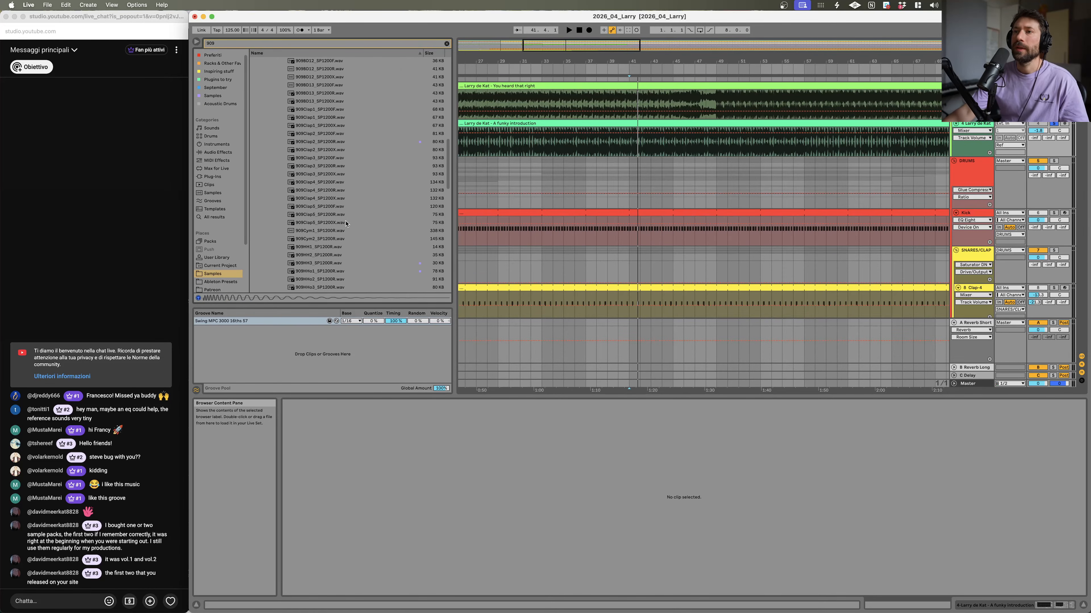
Step: Preview the 909 hi-hat samples of the SP1200 folder one after another while toggling playback
left_click(312, 255)
left_click(310, 249)
key("Down")
key("Down")
key("Down")
key("Down")
key("Up")
key("space")
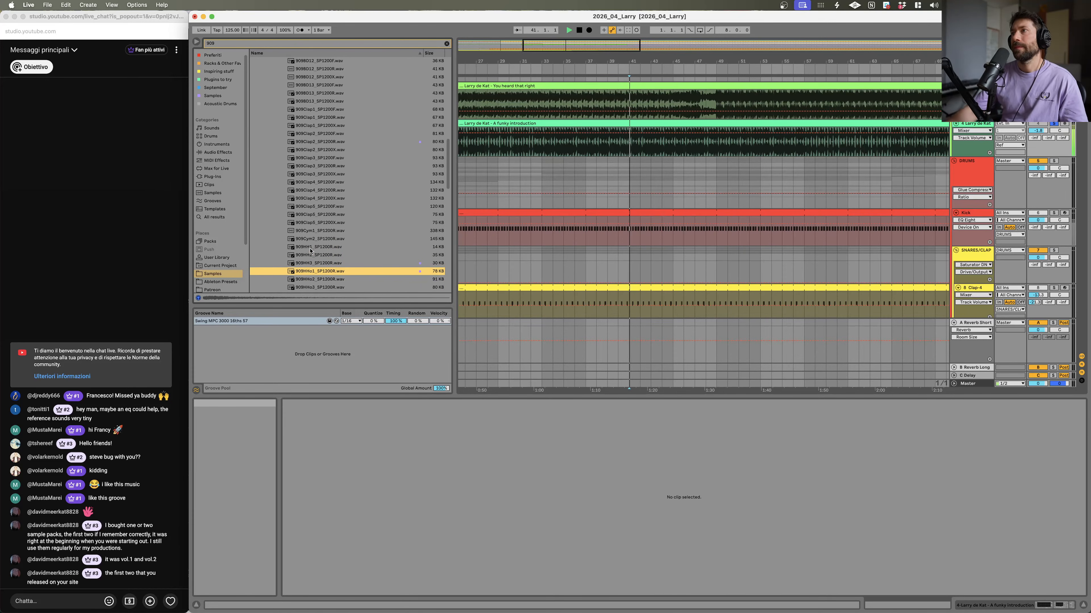
key("Down")
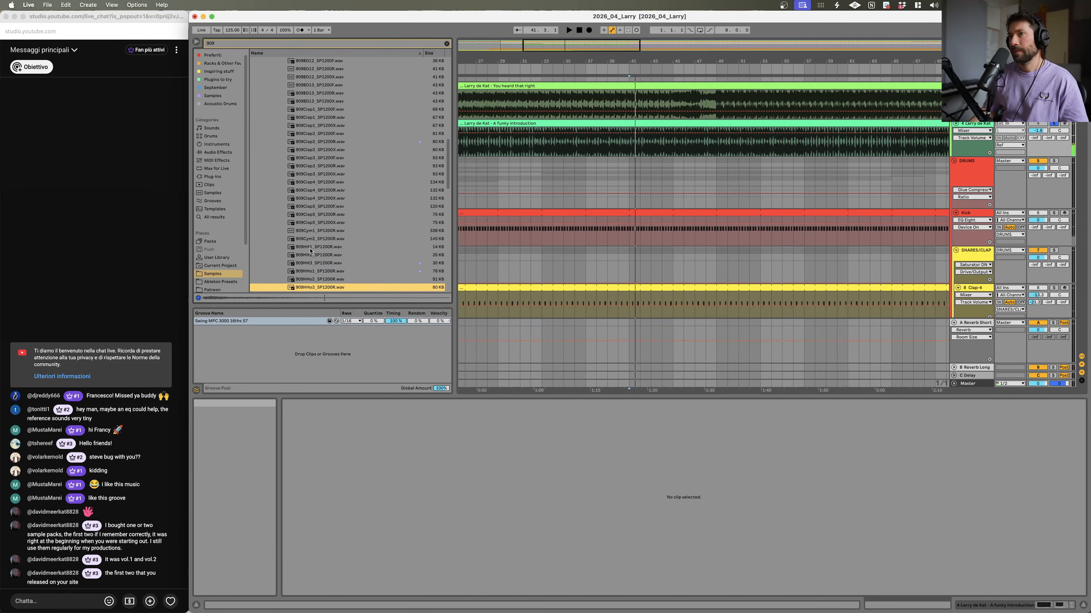
key("Up")
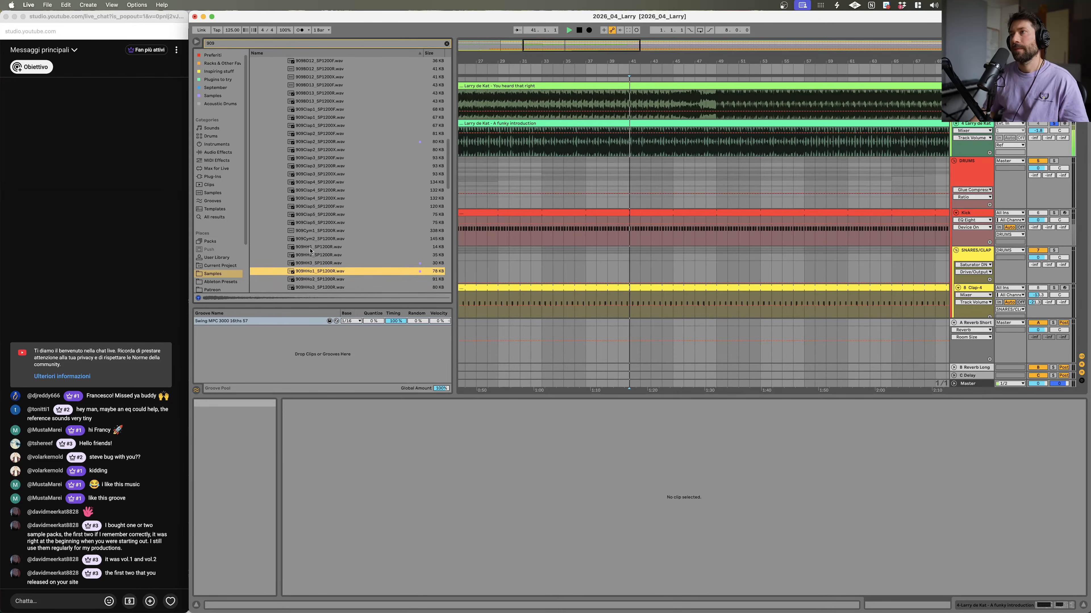
key("Down")
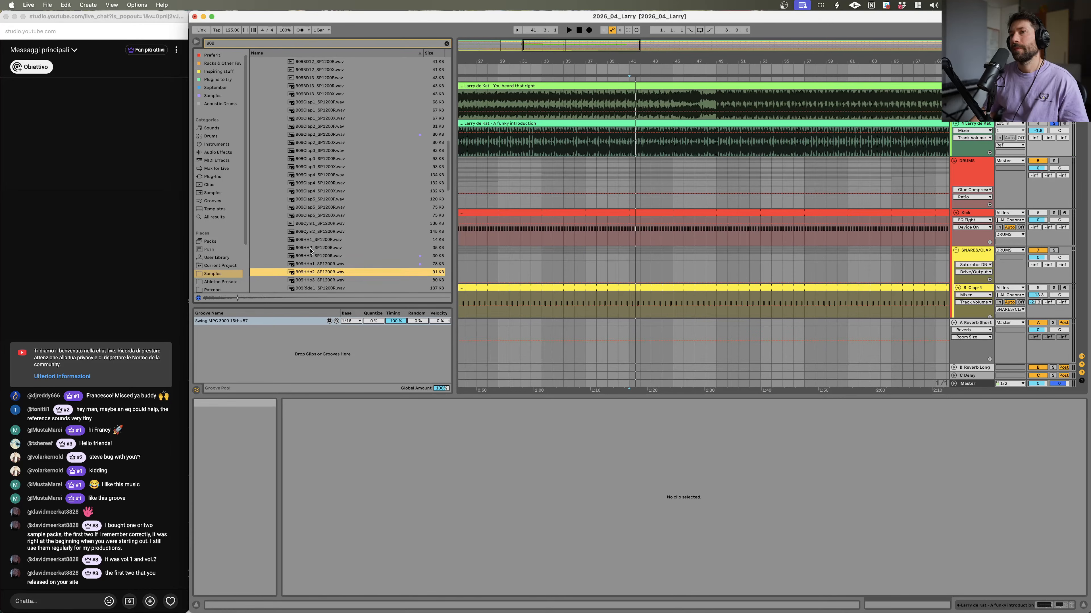
key("Up")
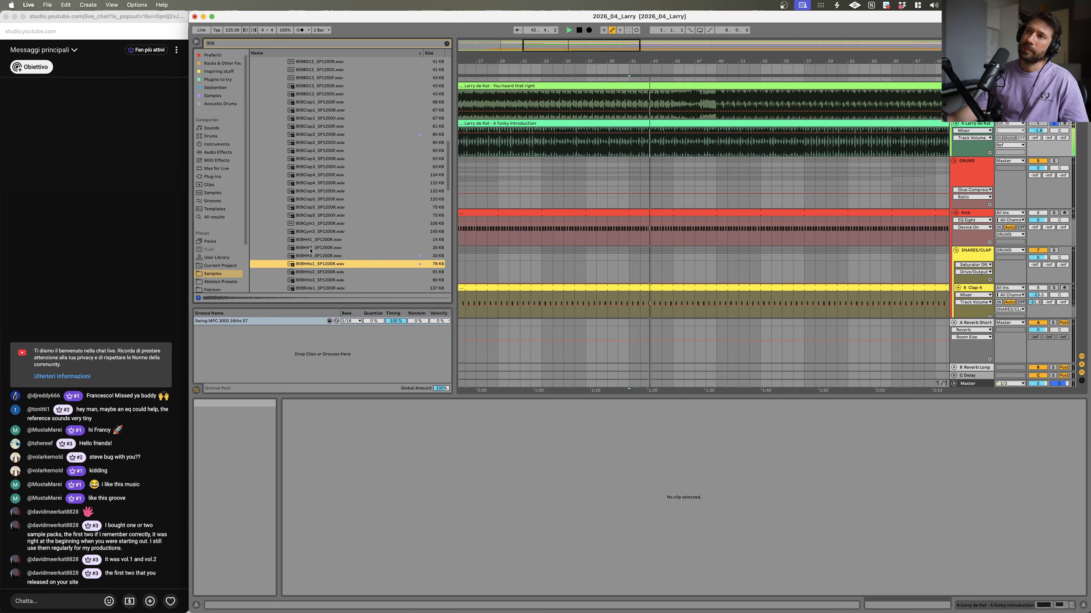
Step: Create a MIDI clip at the start of the empty MIDI track and add a C3 note to it
scroll(910, 197, "down", 5)
scroll(909, 197, "down", 15)
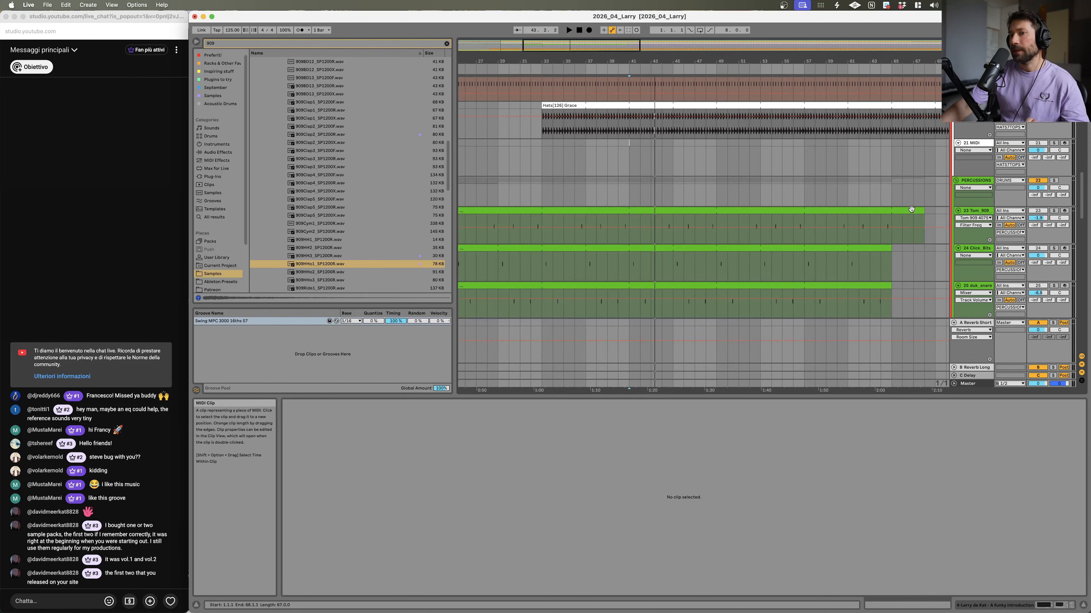
scroll(911, 209, "down", 1)
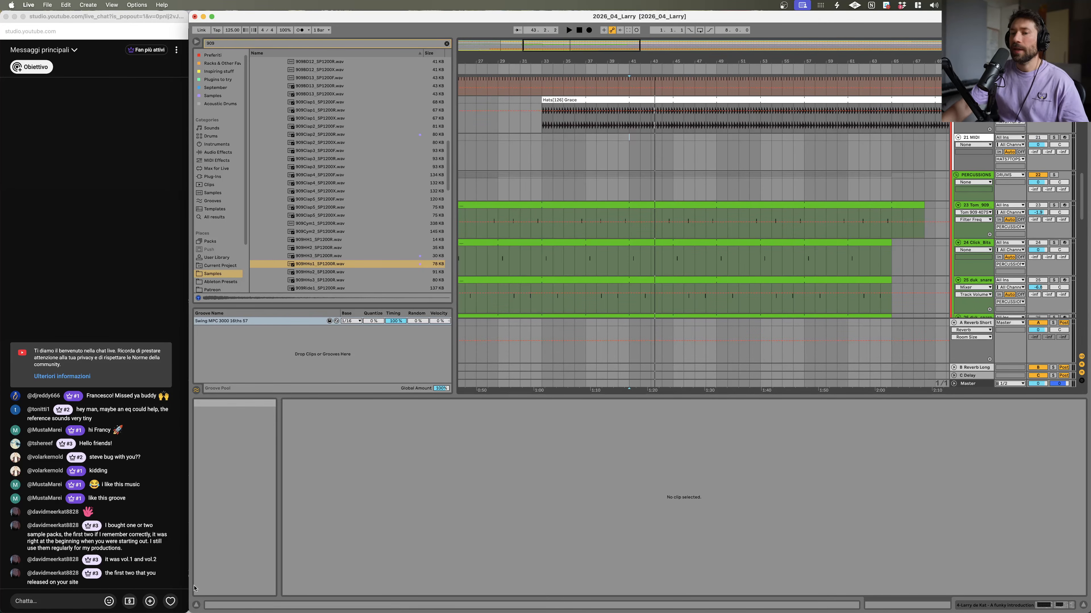
scroll(554, 229, "up", 2)
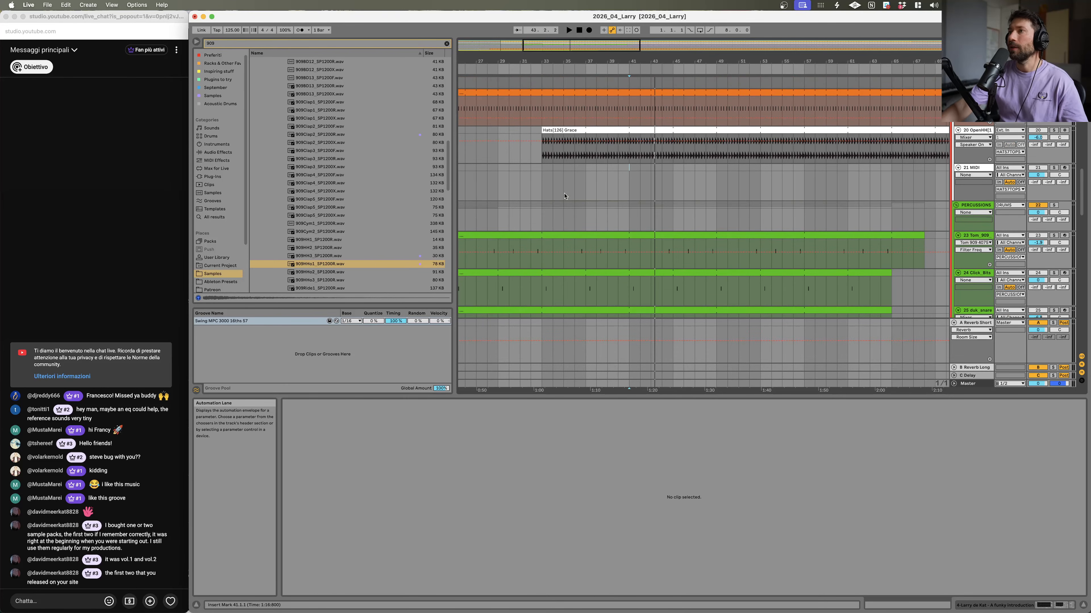
scroll(558, 164, "down", 2)
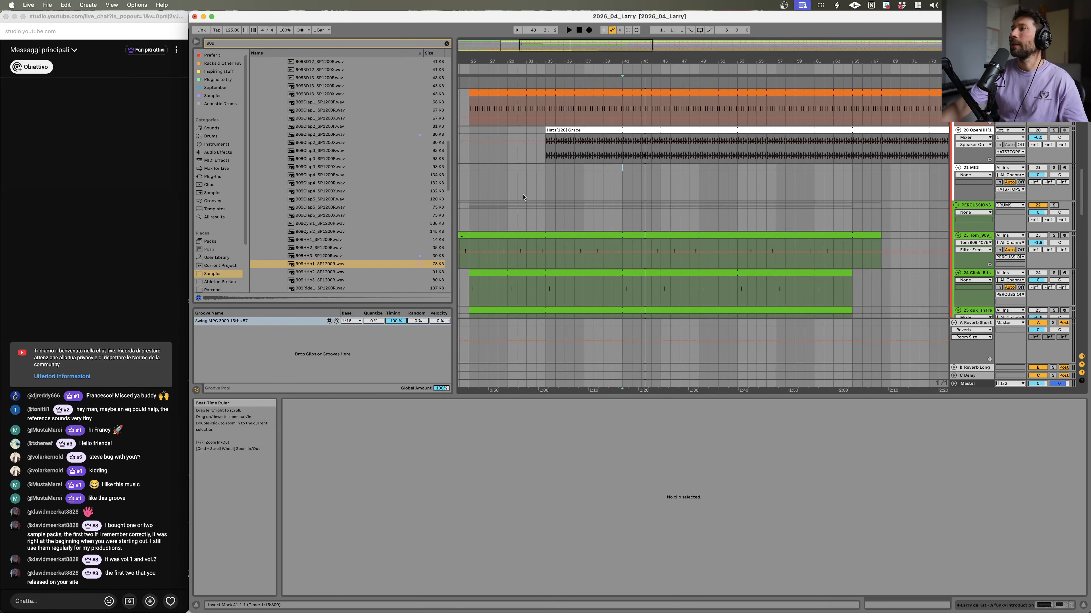
double_click(553, 171)
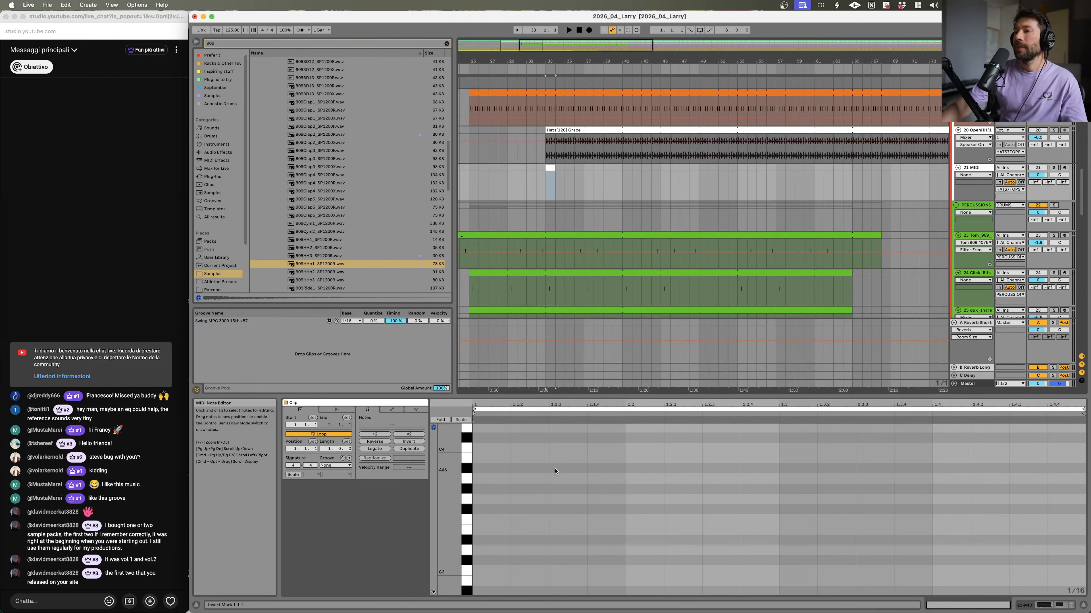
double_click(565, 572)
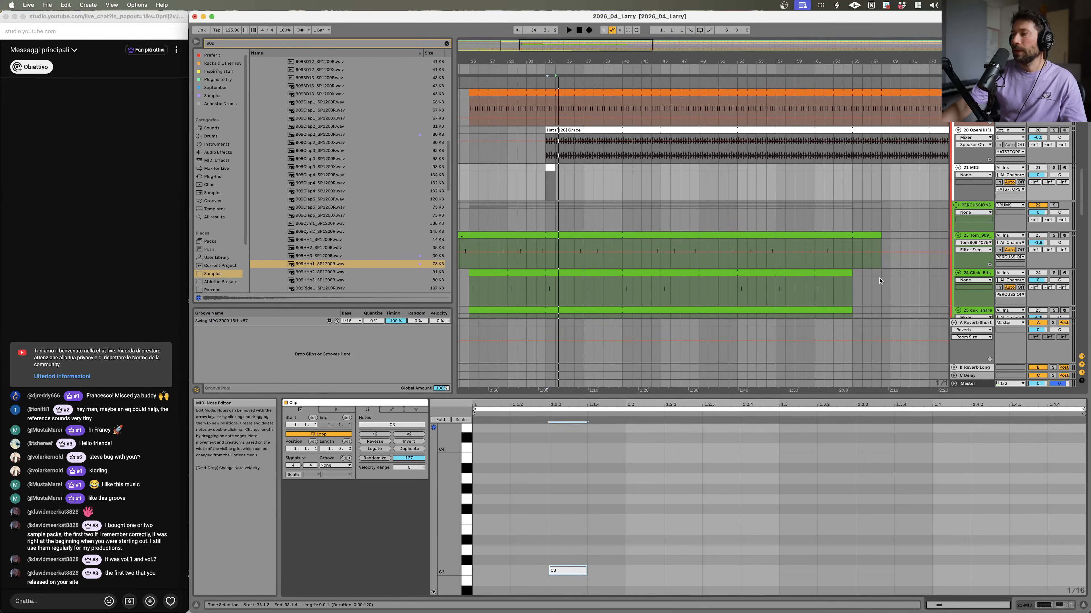
Step: Solo the MIDI track and add a second C3 note later in the bar while auditioning playback
left_click(1053, 168)
key("space")
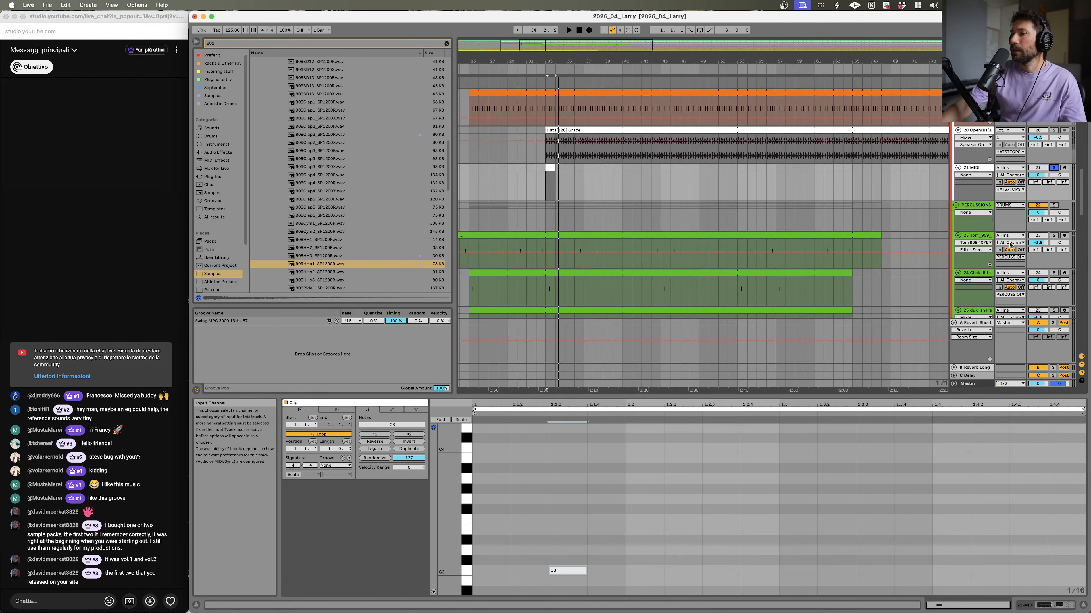
left_click(551, 168)
key("space")
key("space")
key("space")
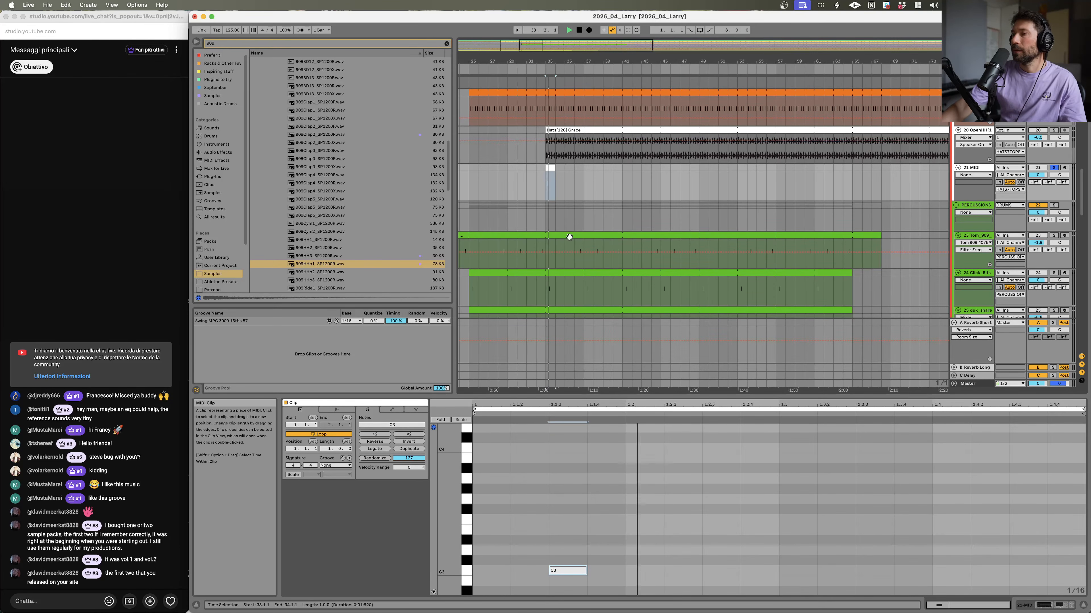
double_click(733, 571)
key("space")
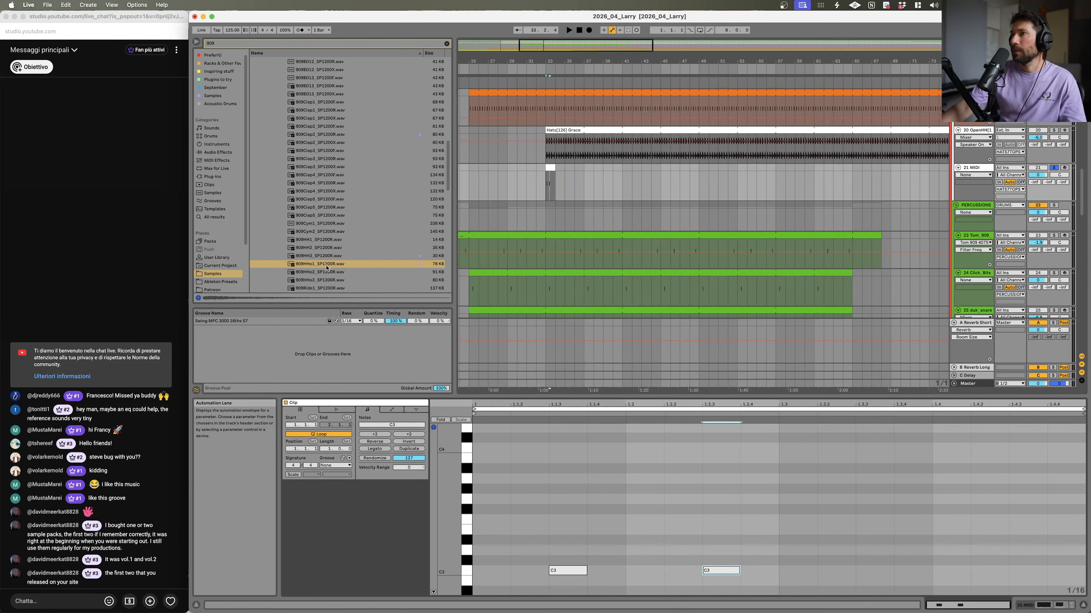
Step: Load the 909HHo1_SP1200 sample onto the MIDI track and lower the Simpler's amp envelope sustain
left_click_drag(316, 268, 988, 170)
key("space")
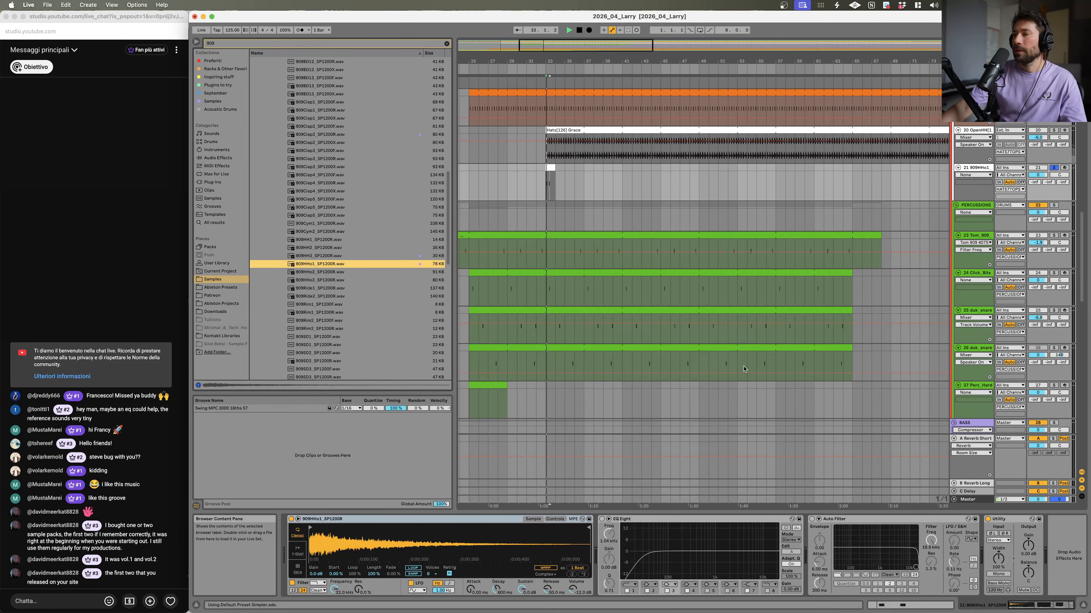
left_click(988, 171)
key("space")
key("space")
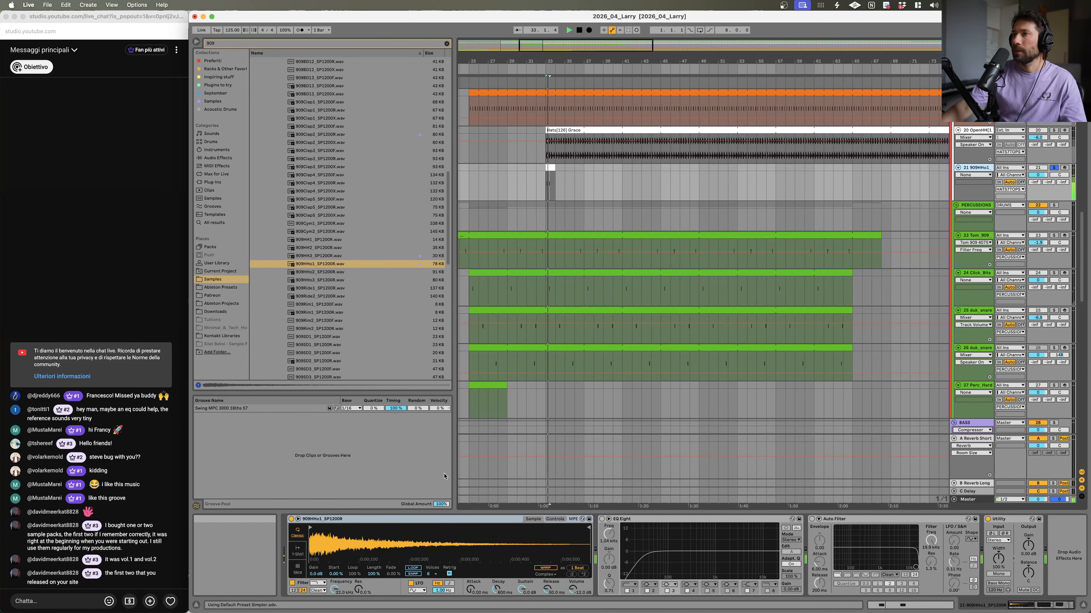
key("space")
key("space")
left_click_drag(550, 593, 523, 589)
left_click(524, 592)
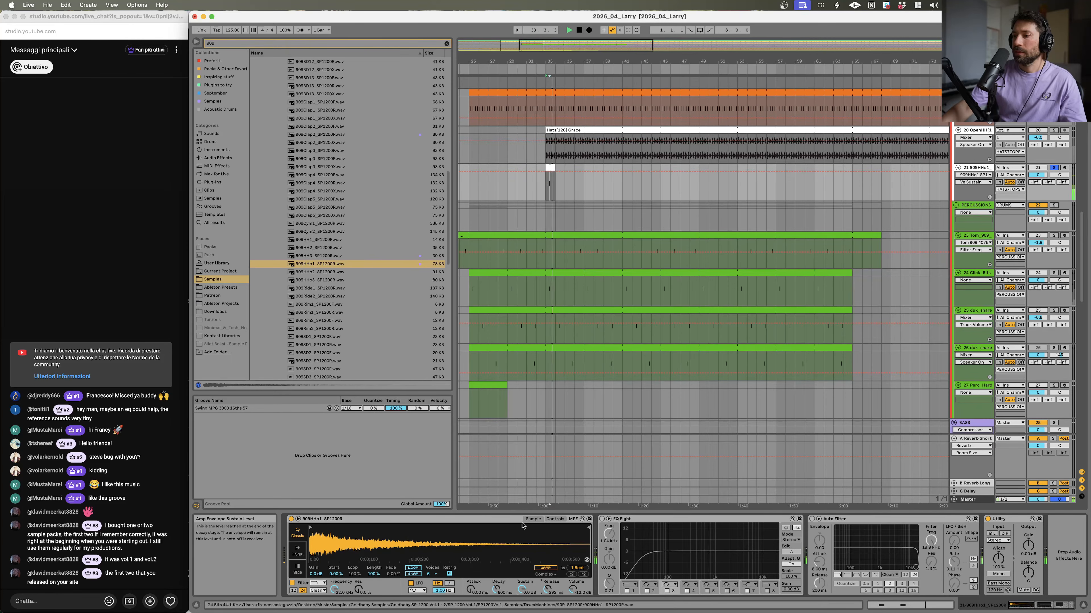
Step: Open the hi-hat clip, select its C3 notes and duplicate them to double the loop
double_click(550, 183)
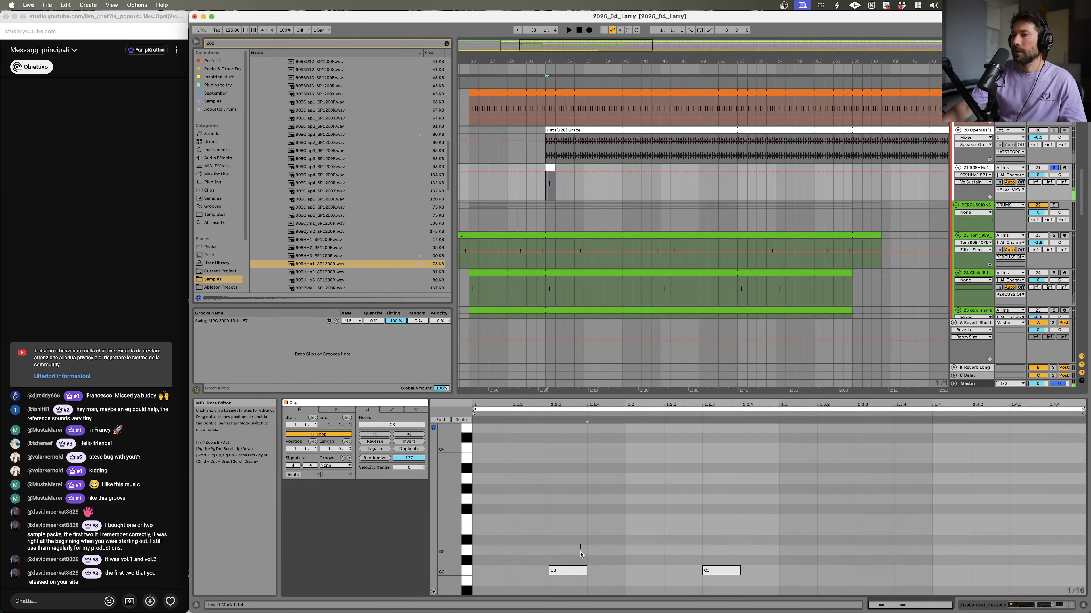
left_click_drag(762, 552, 707, 565)
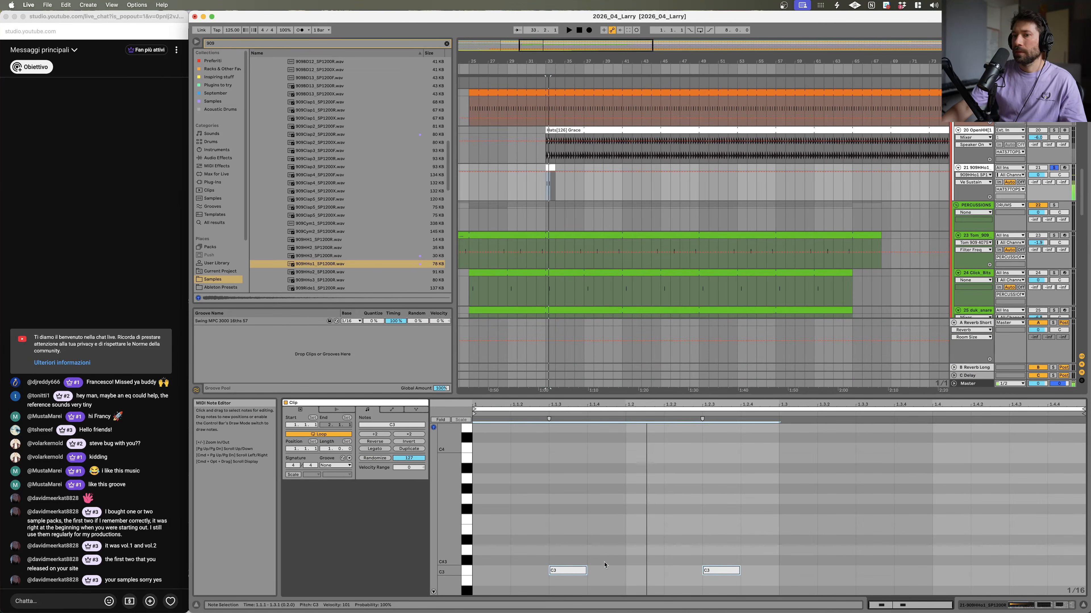
left_click_drag(574, 571, 576, 571)
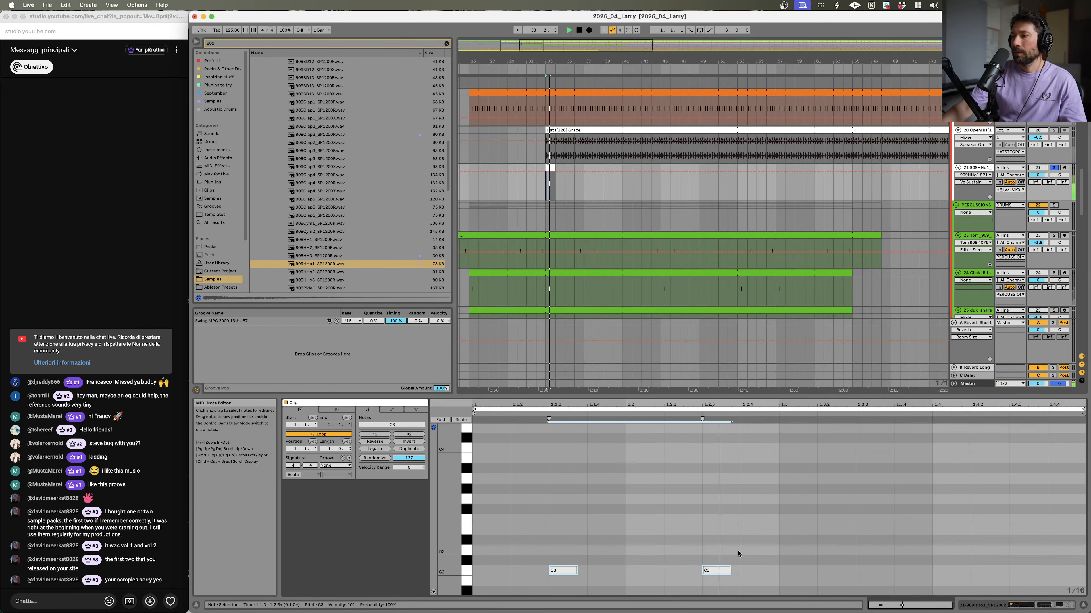
key("super+d")
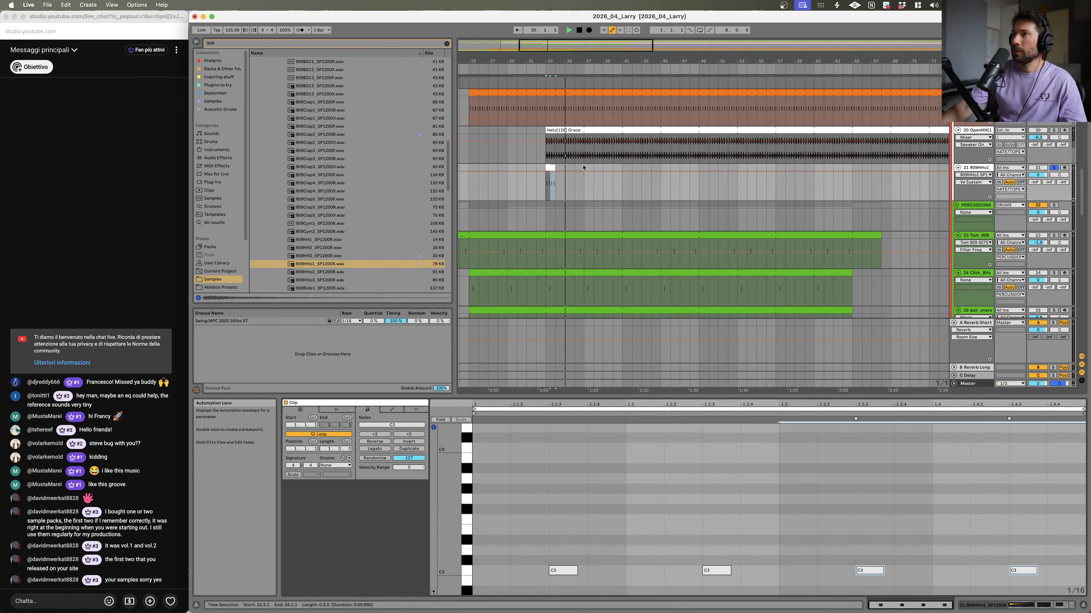
Step: Set the hi-hat clip's length in the arrangement and duplicate the clip right after itself
left_click_drag(555, 168, 575, 168)
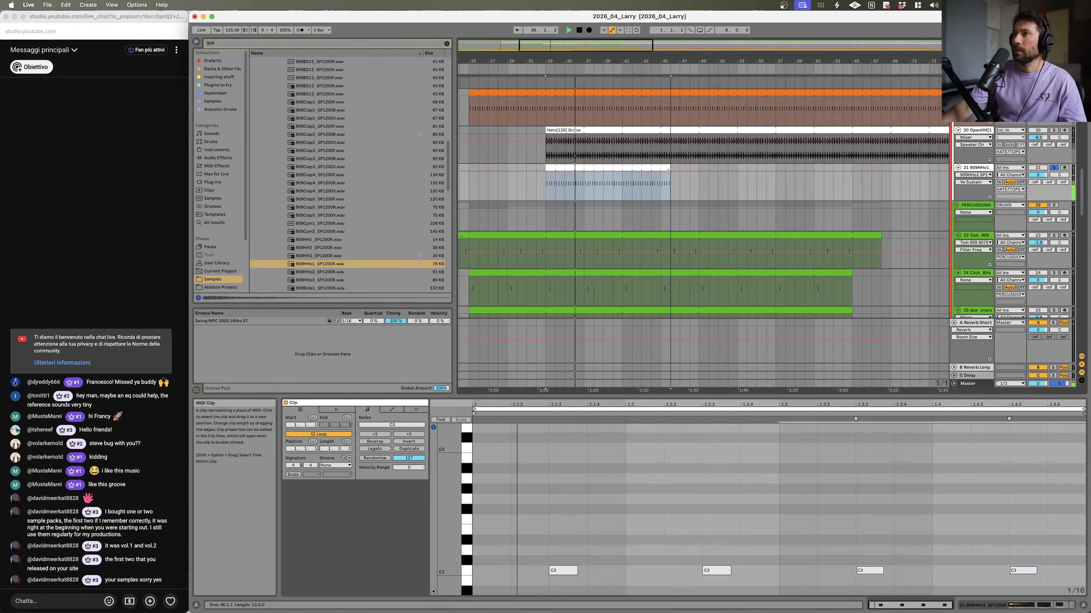
left_click_drag(664, 173, 622, 178)
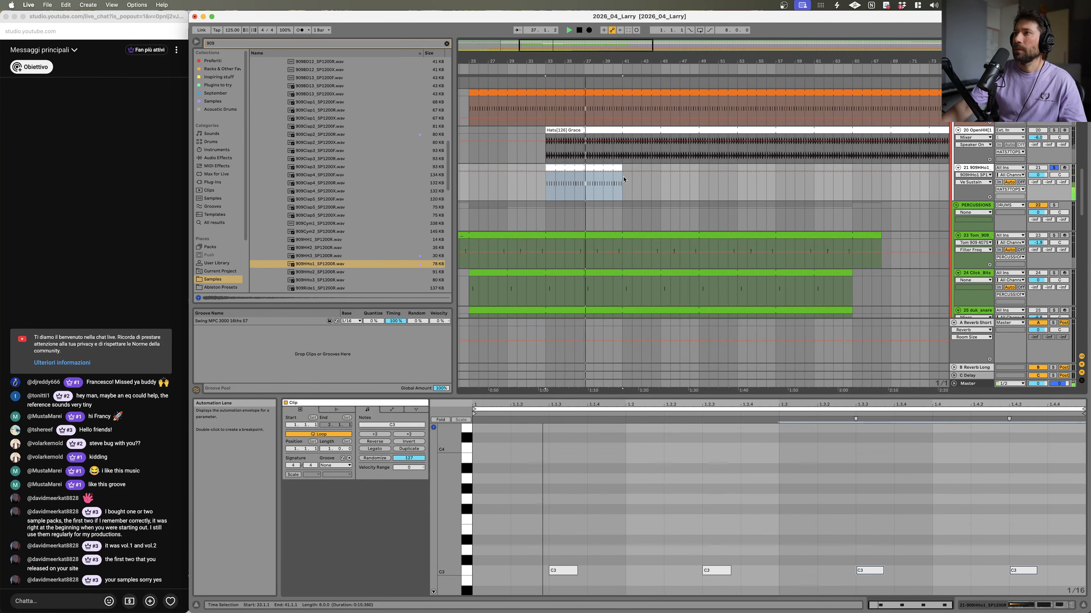
left_click(1054, 168)
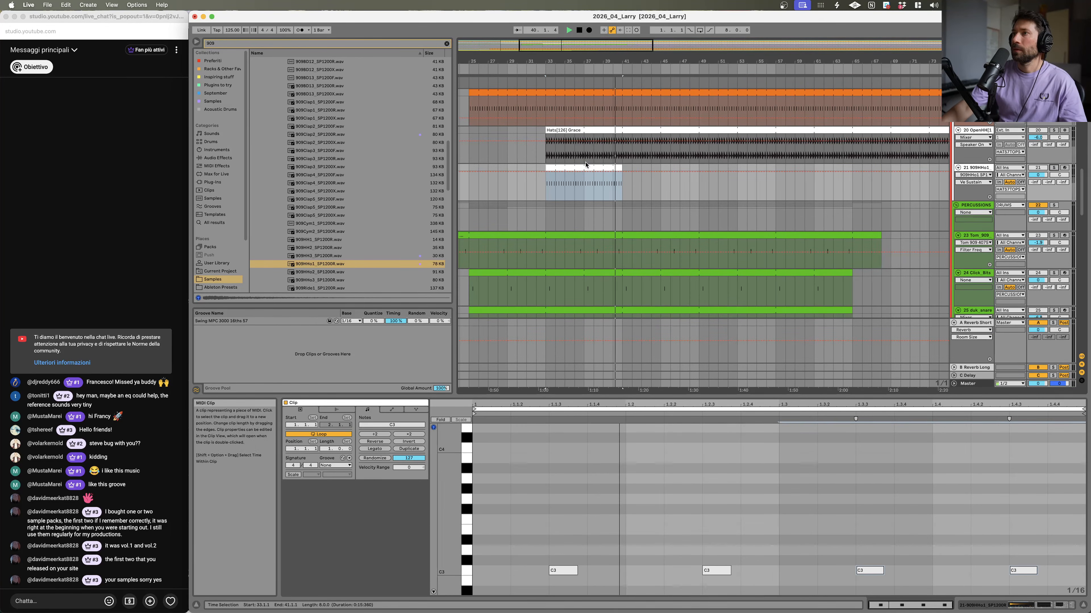
mouse_move(618, 167)
left_mouse_down()
mouse_move(774, 172)
mouse_move(623, 171)
left_mouse_up()
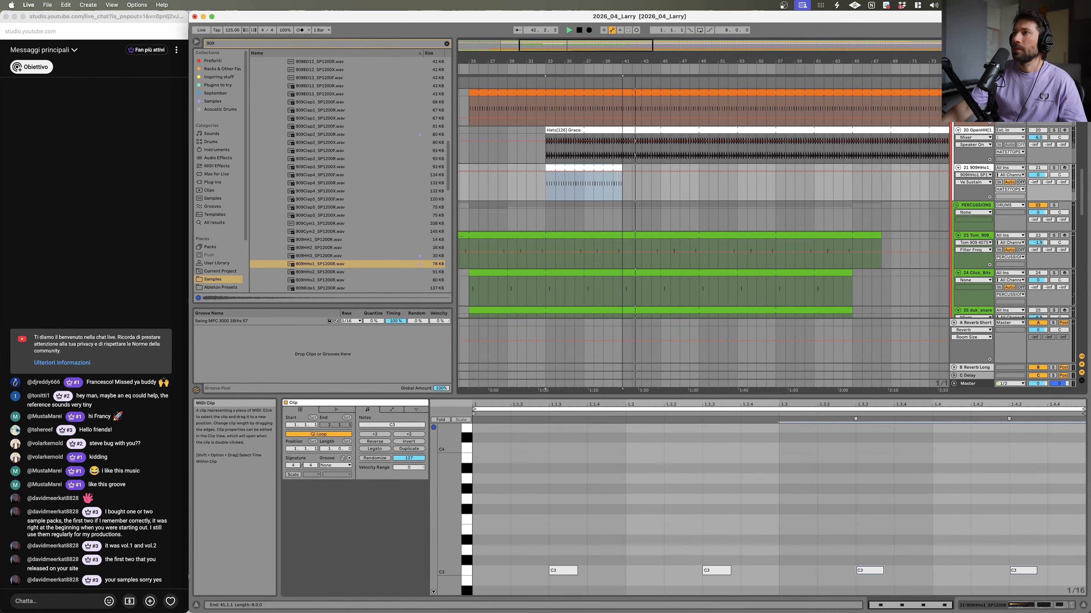
key("super+d")
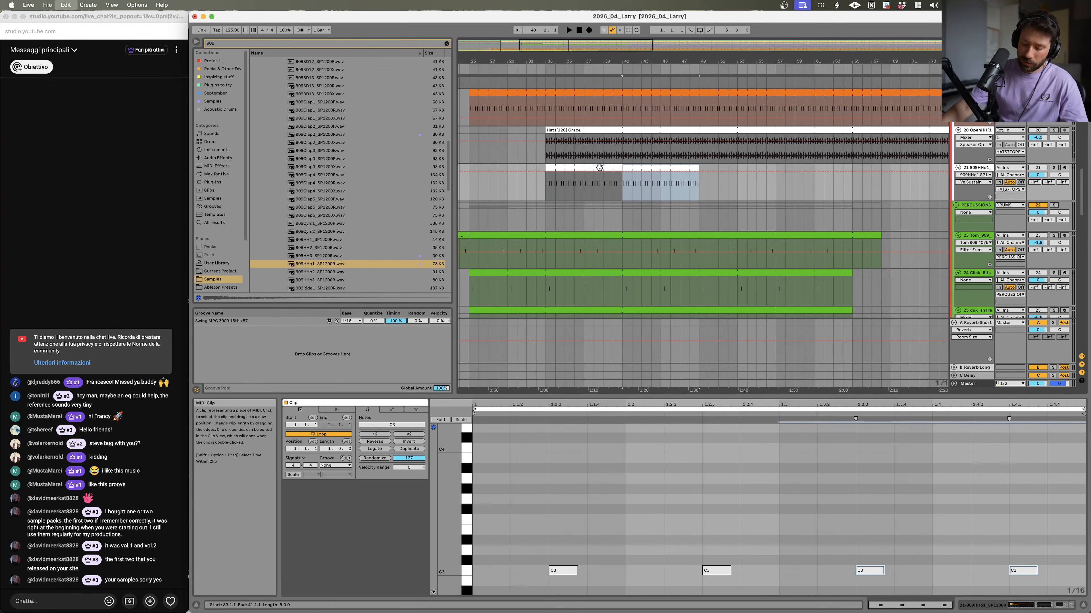
key("space")
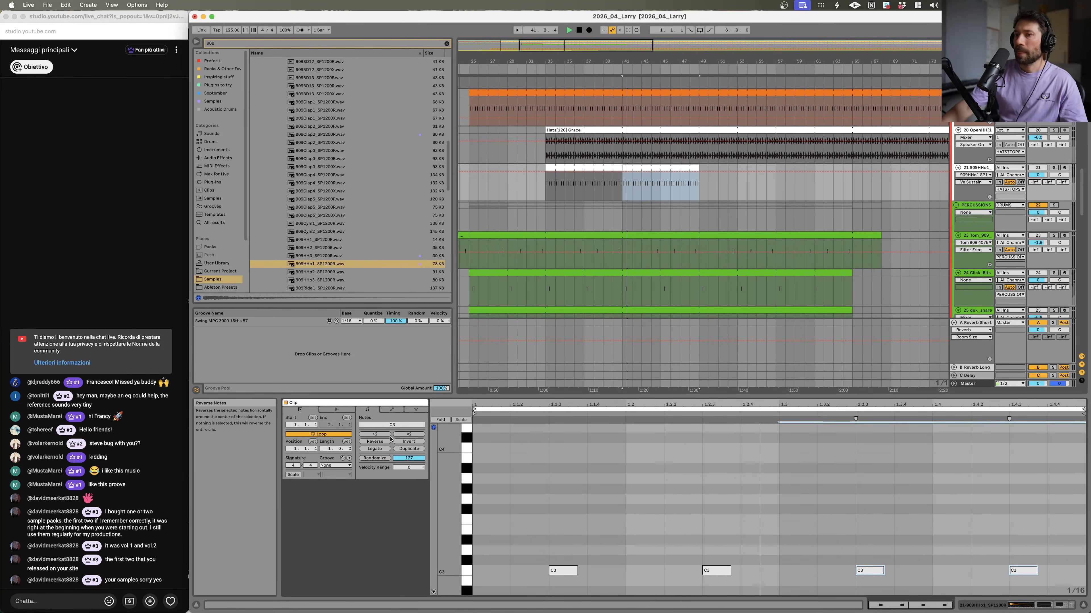
Step: Solo the hi-hat track and add an extra short C3 note after the second note in the clip
left_click(1053, 167)
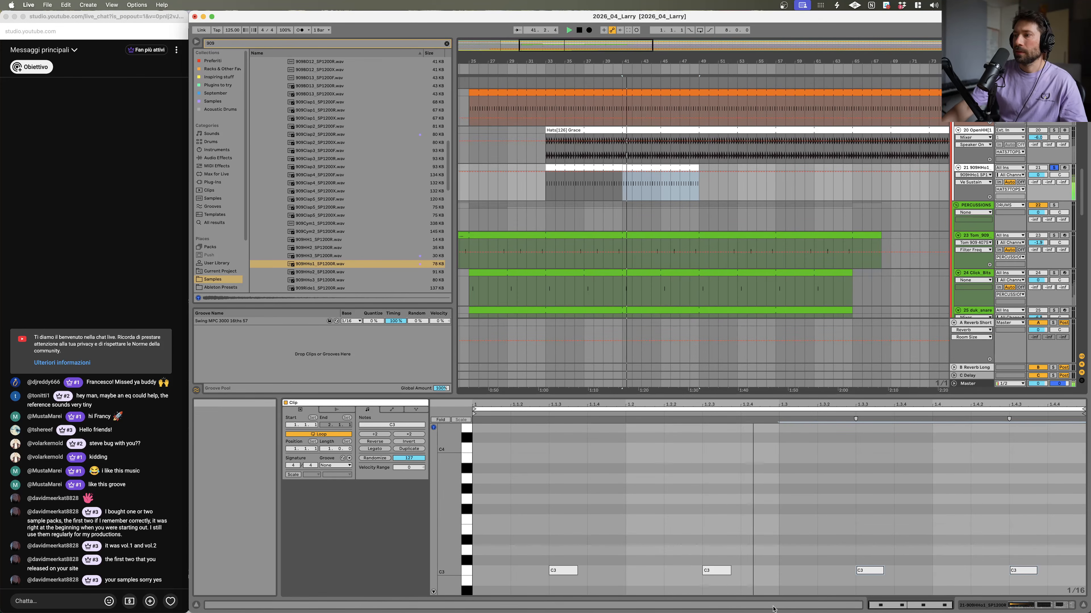
double_click(777, 572)
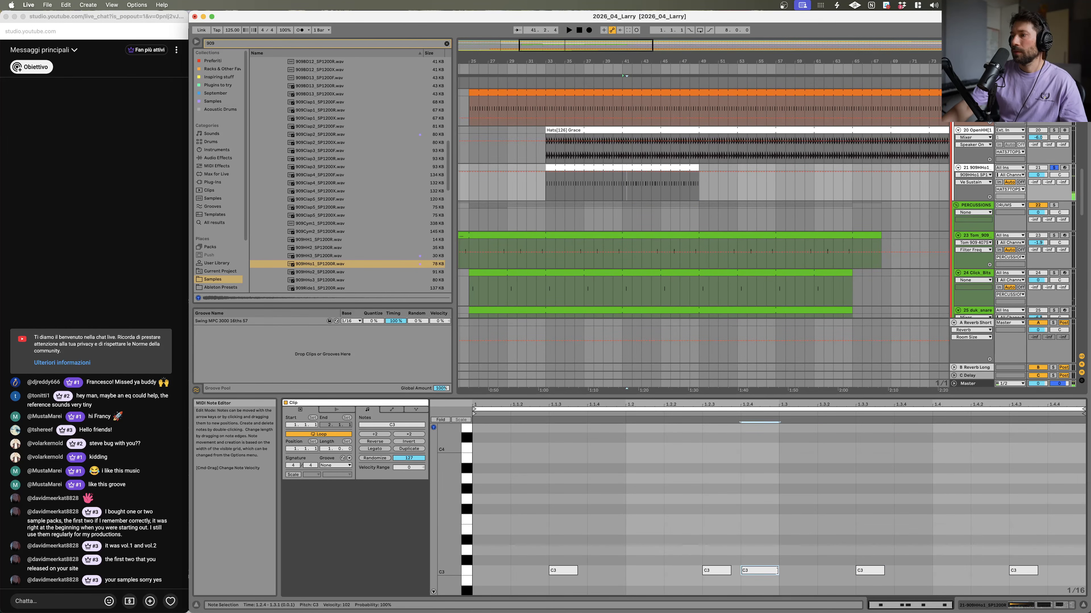
left_click_drag(749, 573, 742, 574)
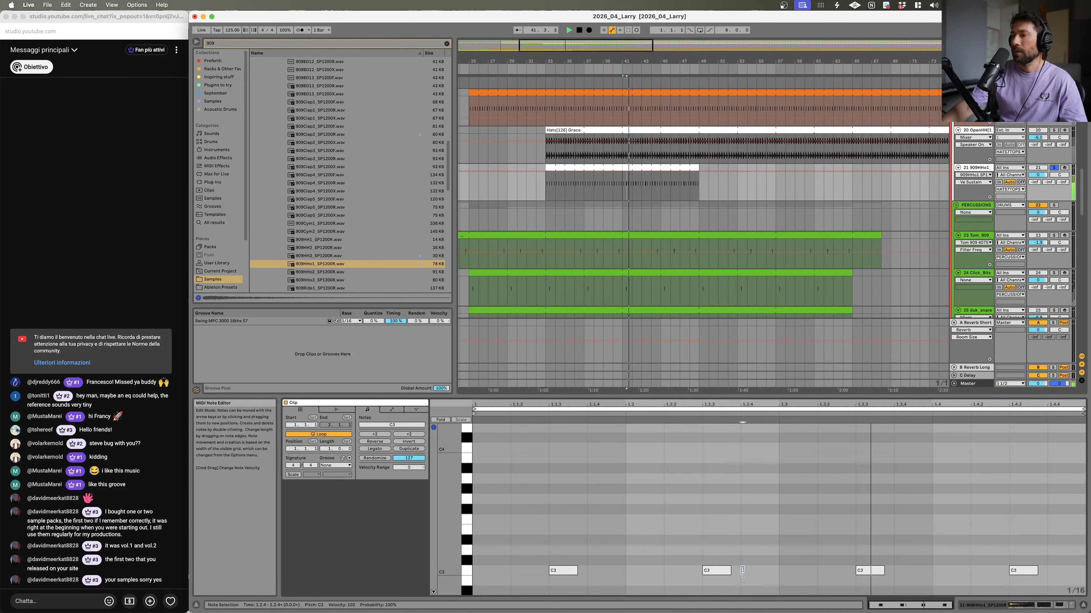
Step: Apply the Swing MPC 3000 16ths 57 groove to the clip and move the extra note later in the bar
left_click(336, 466)
left_click(344, 481)
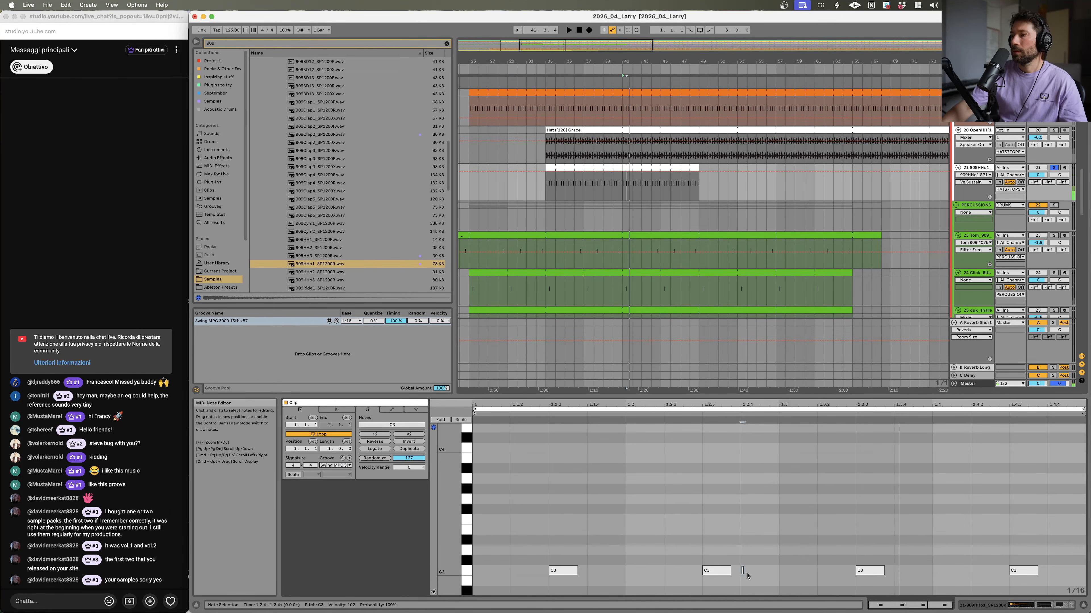
left_click_drag(743, 571, 810, 580)
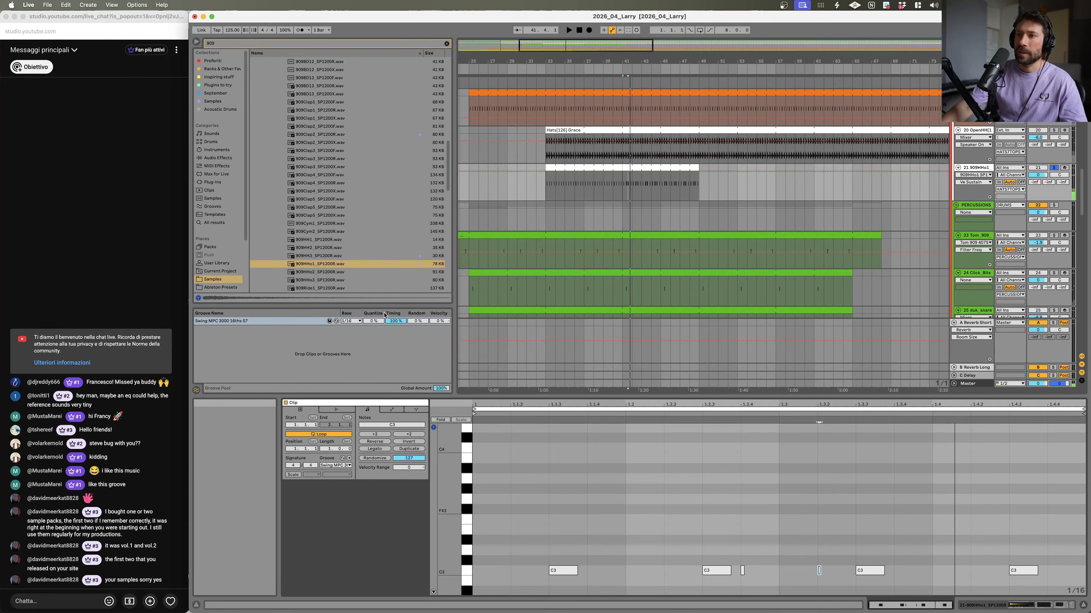
Step: Swap the clip's groove to Swing MPC 3000 16ths 64 and start playback
left_click(335, 322)
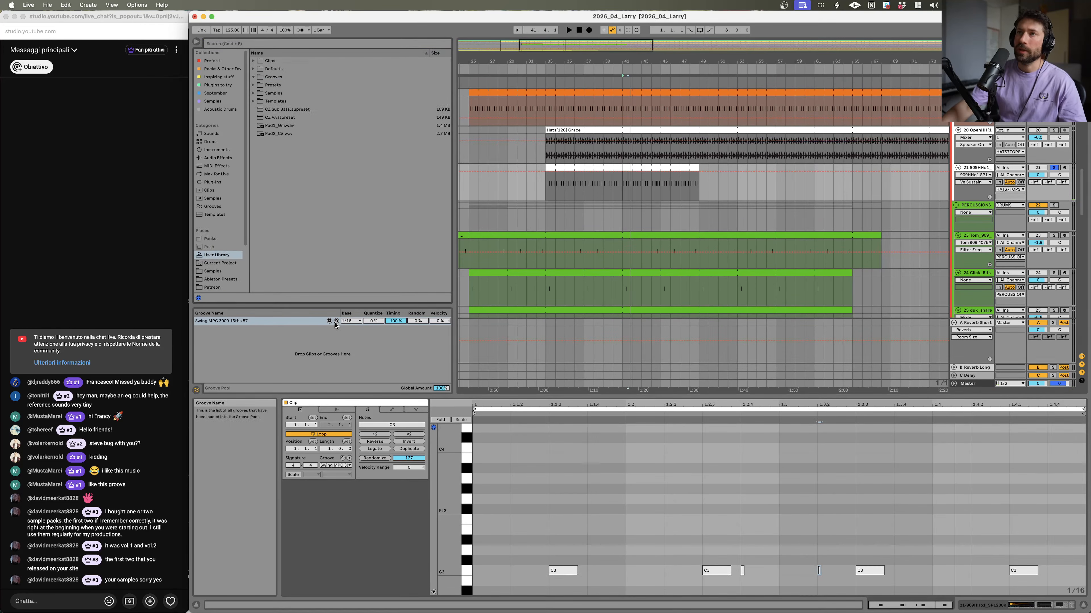
left_click(335, 323)
scroll(348, 273, "down", 2)
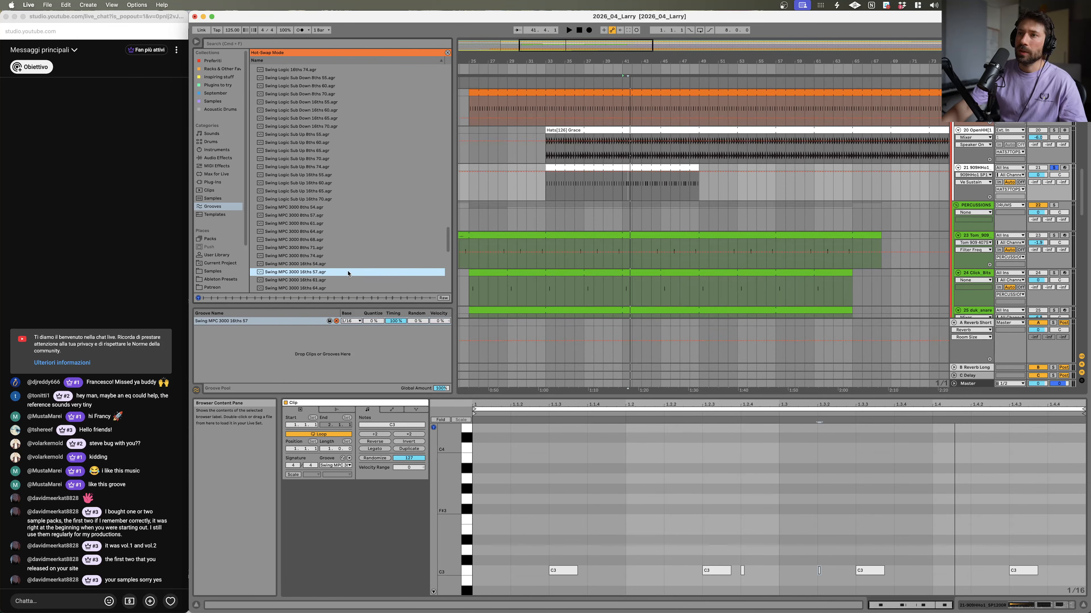
double_click(318, 288)
key("space")
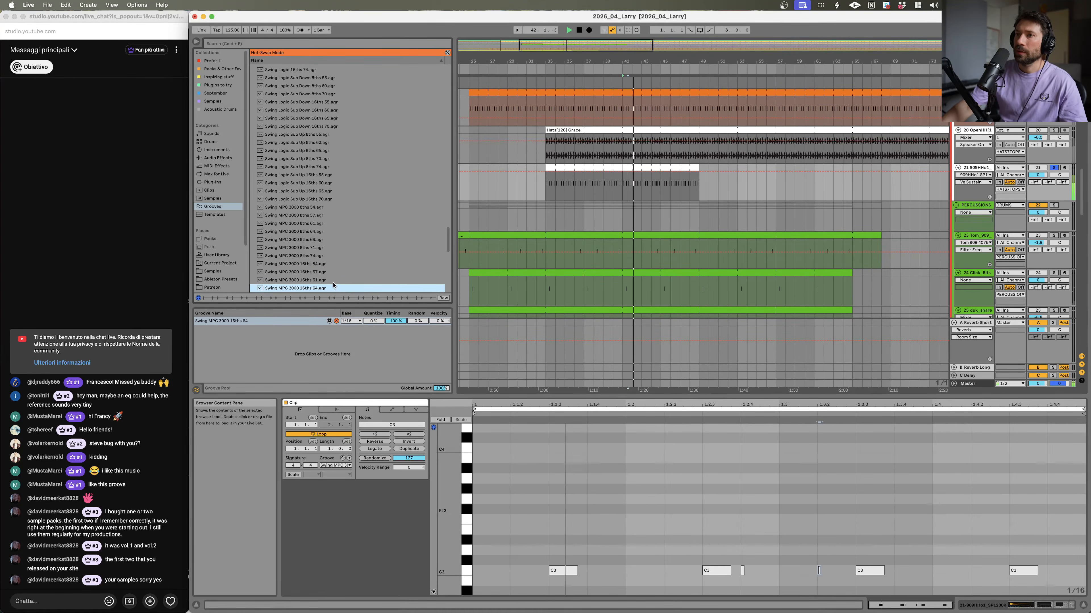
Step: Play the arrangement with the hi-hat track soloed to audition the new groove
left_click(1052, 168)
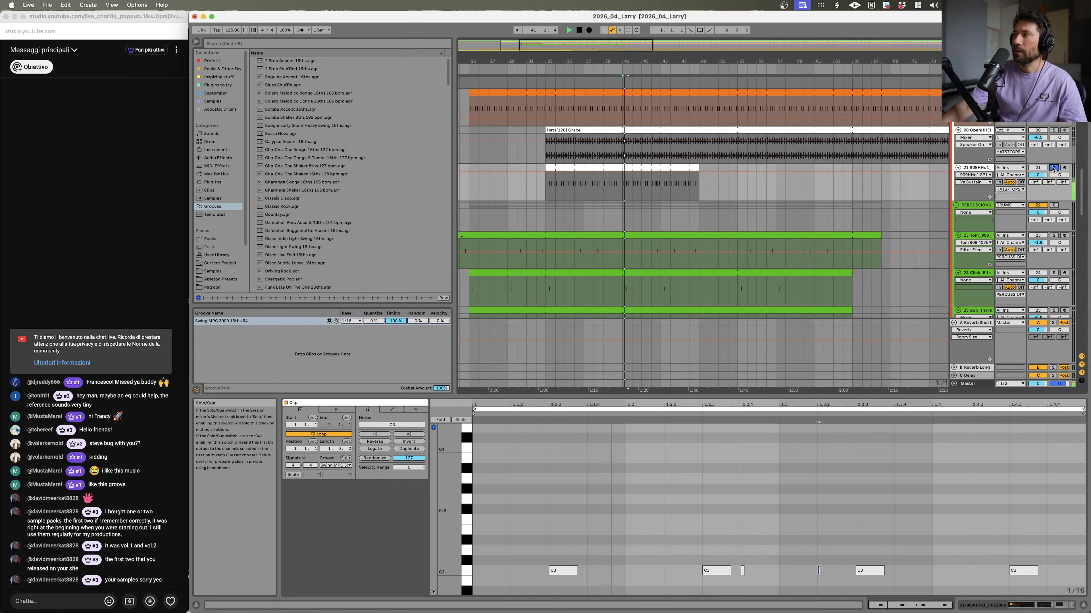
left_click(1052, 168)
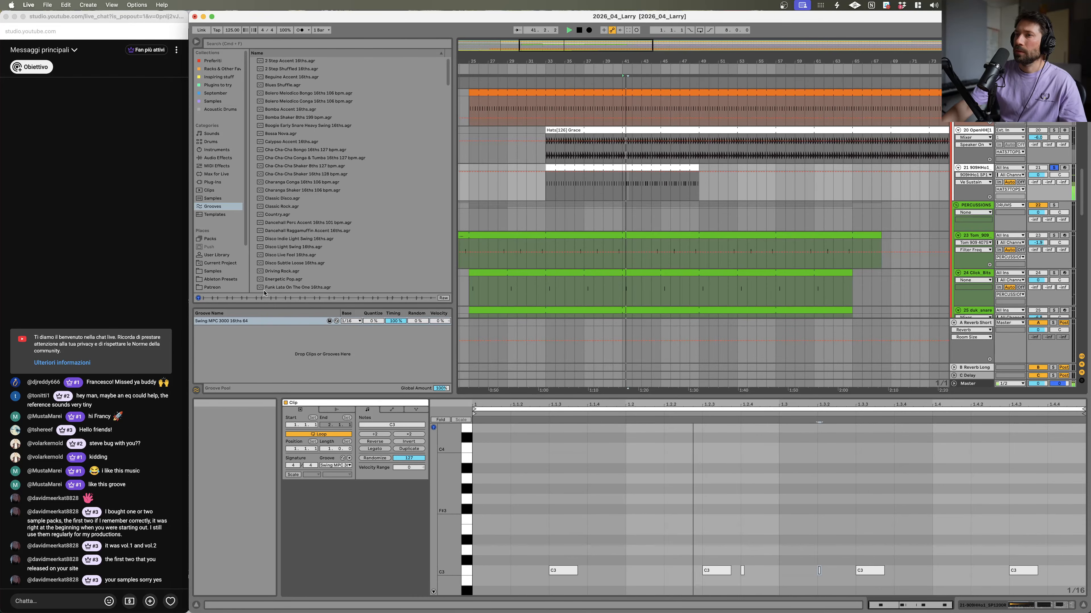
key("space")
key("space")
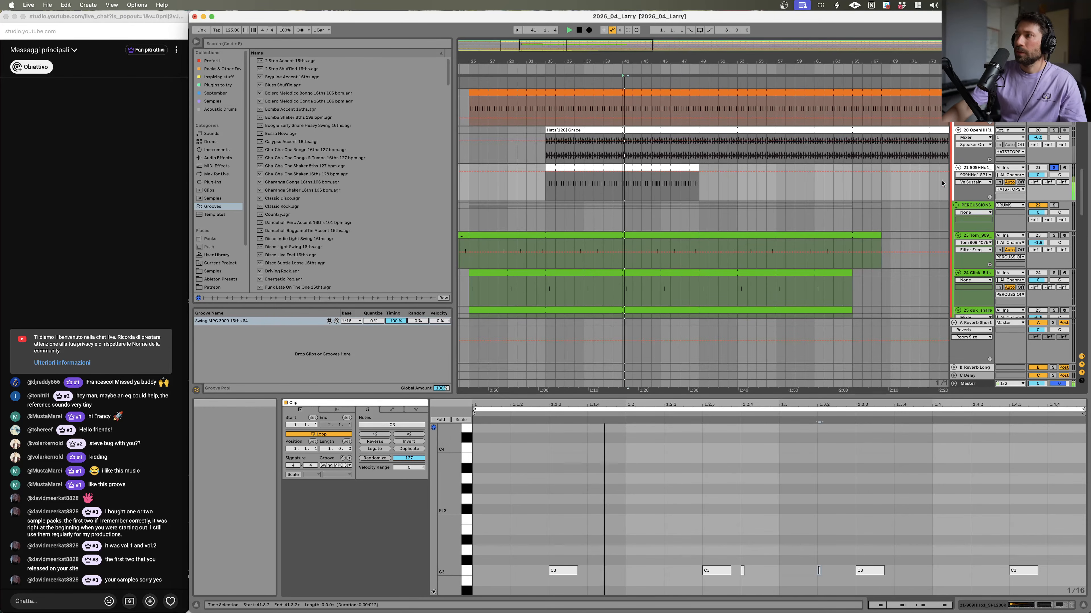
Step: Try the Swing MPC 3000 16ths 68 and 61 grooves on the hi-hat clip, returning to 16ths 64
double_click(977, 168)
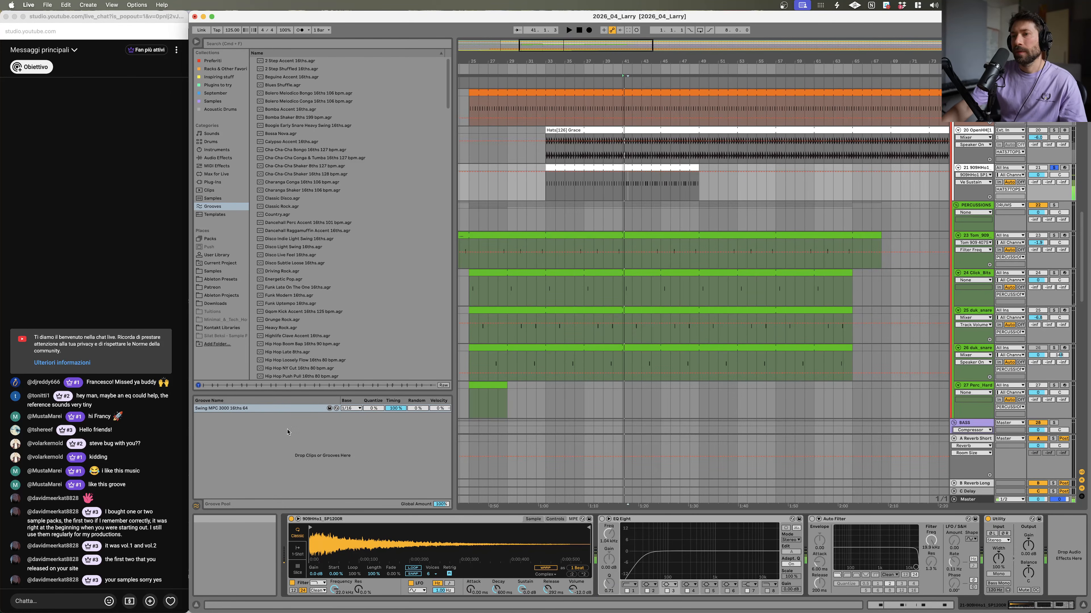
left_click(337, 409)
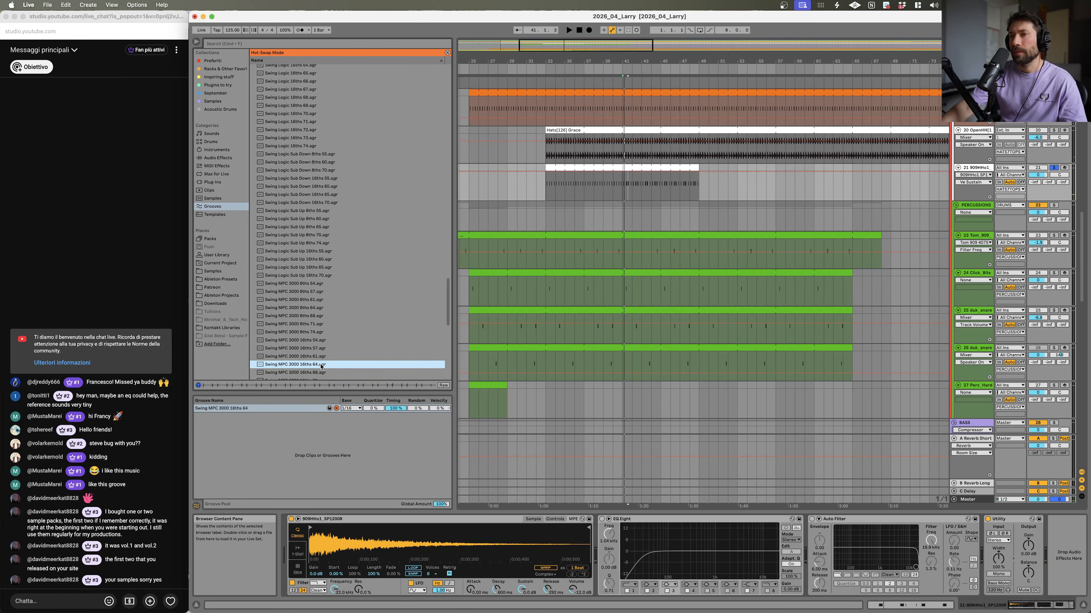
double_click(321, 373)
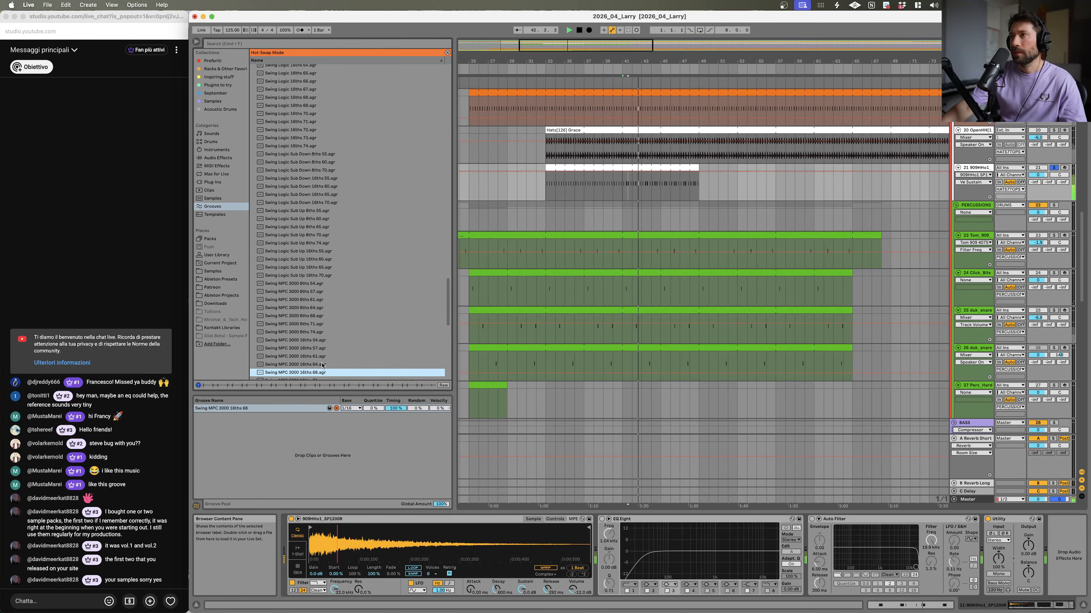
left_click(322, 365)
double_click(323, 357)
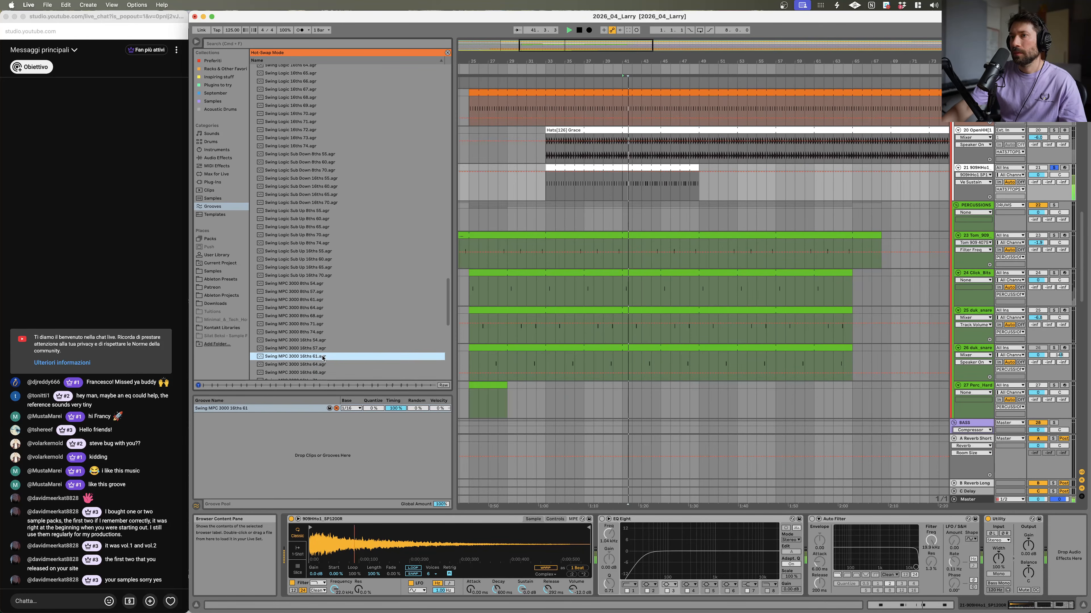
left_click(320, 366)
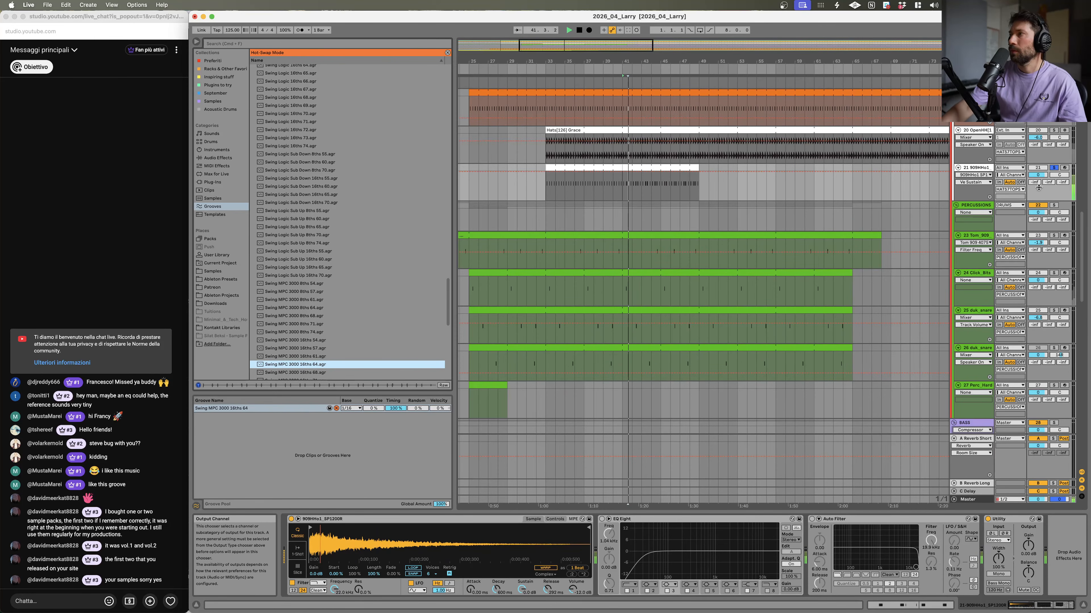
Step: Unsolo the hi-hat track, play the arrangement, select the hi-hat clip and lower the track's volume
left_click(1054, 168)
key("space")
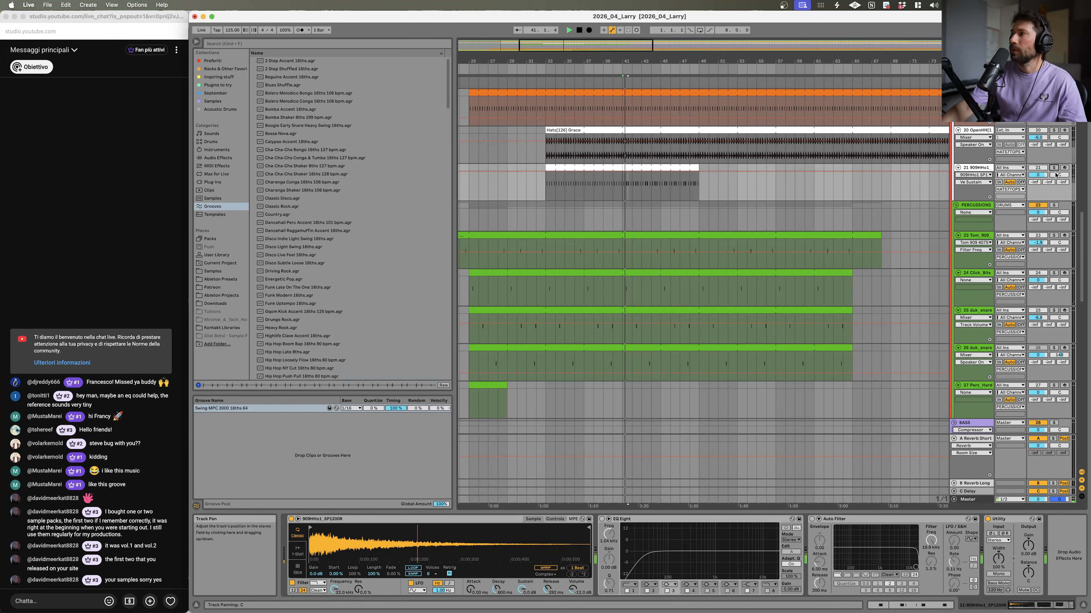
key("space")
key("space")
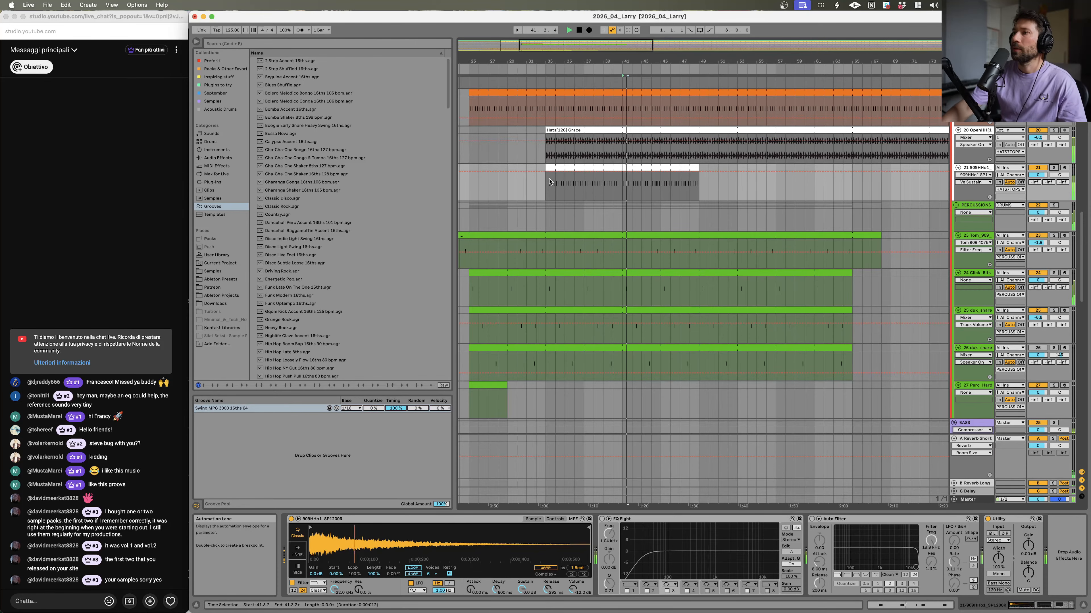
left_click(561, 168)
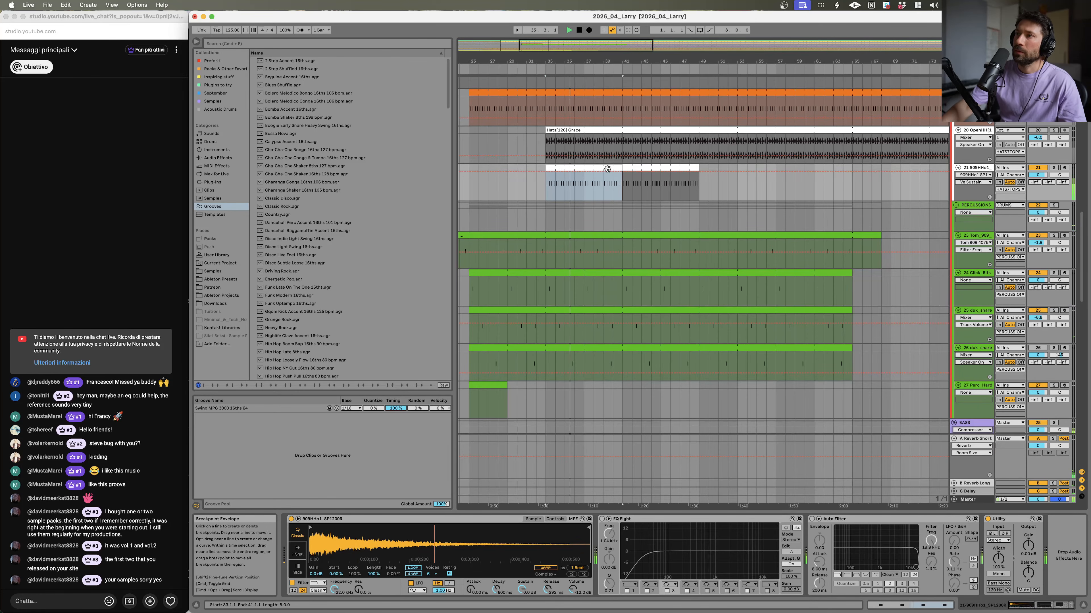
left_click_drag(1038, 175, 1038, 187)
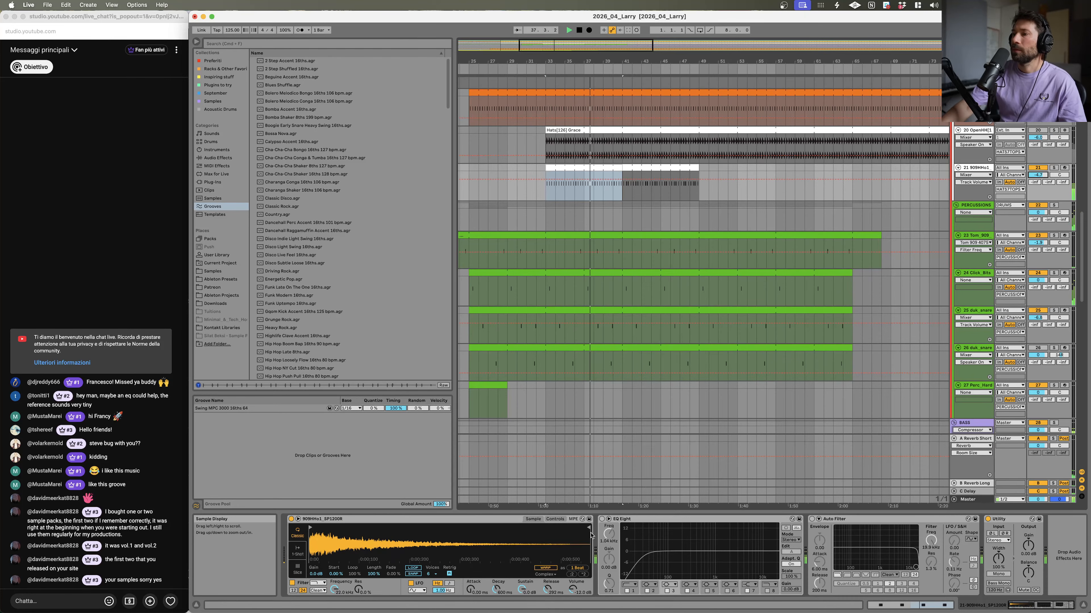
Step: Raise a low-cut band in the hi-hat's EQ Eight to thin out the low frequencies
left_click(602, 519)
left_click_drag(641, 552, 705, 559)
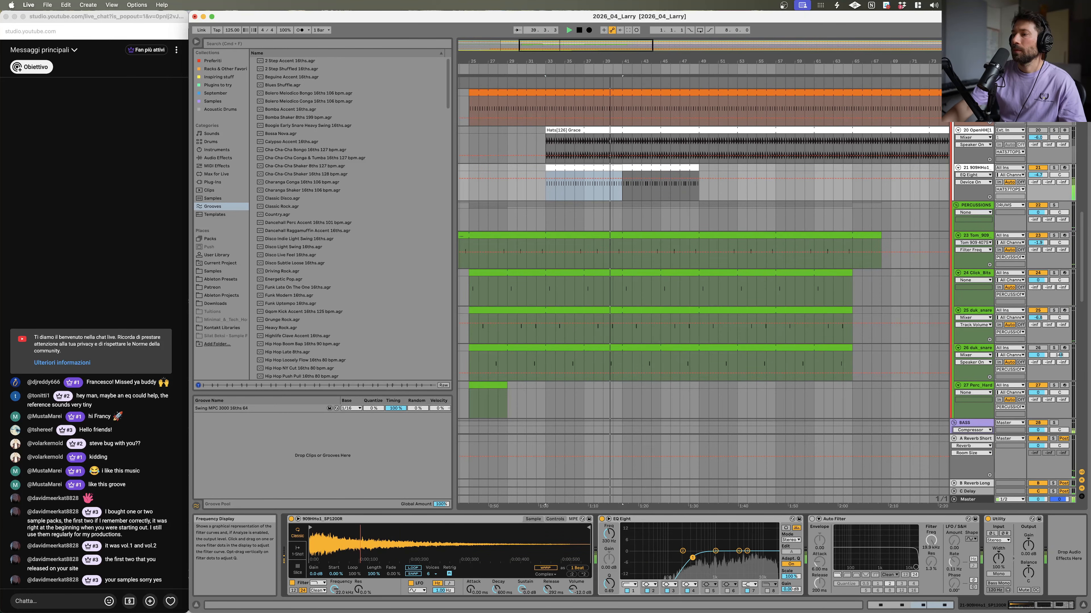
left_click_drag(623, 61, 622, 72)
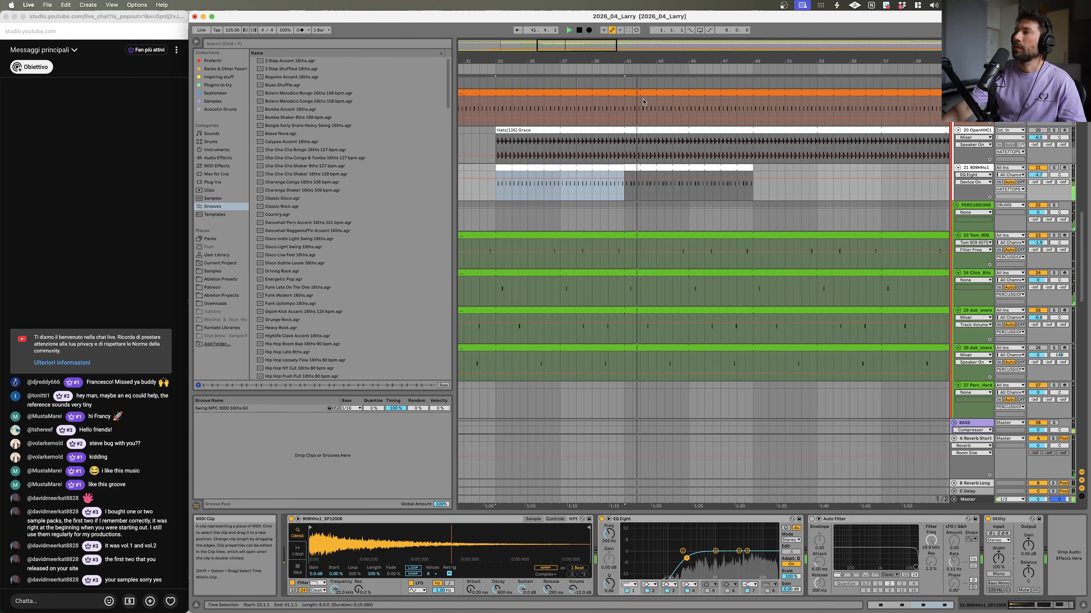
left_click(665, 174)
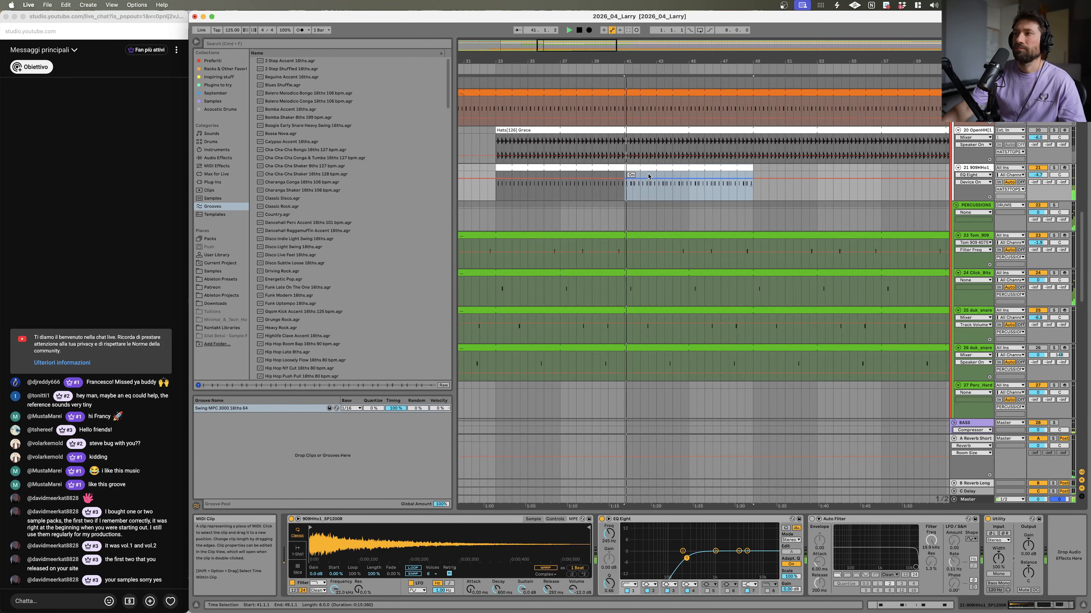
left_click(1053, 168)
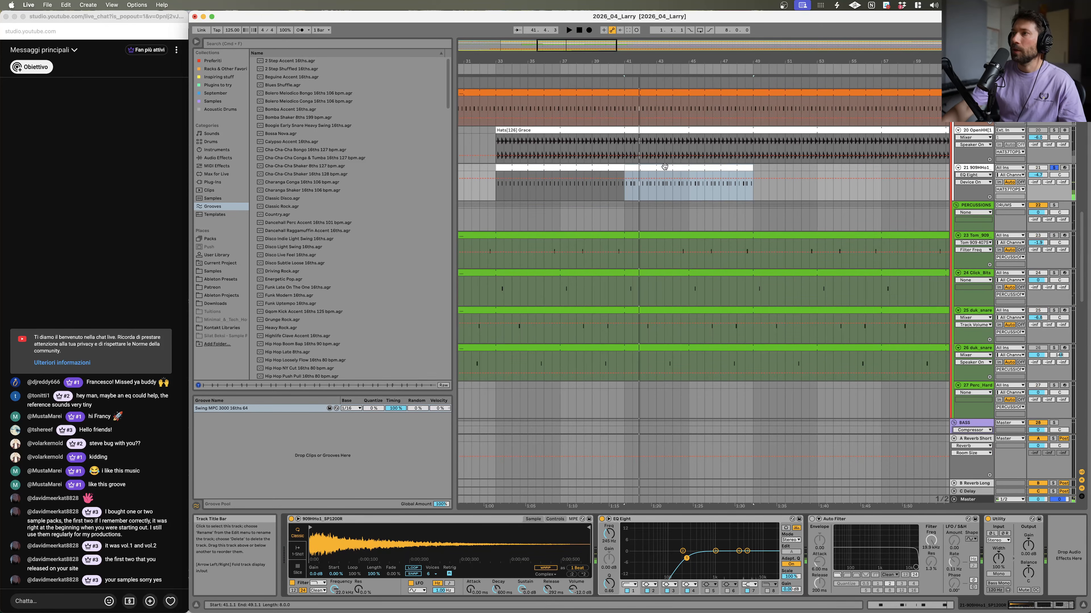
Step: Lengthen the hi-hat sampler's amp envelope decay and play the result
double_click(672, 164)
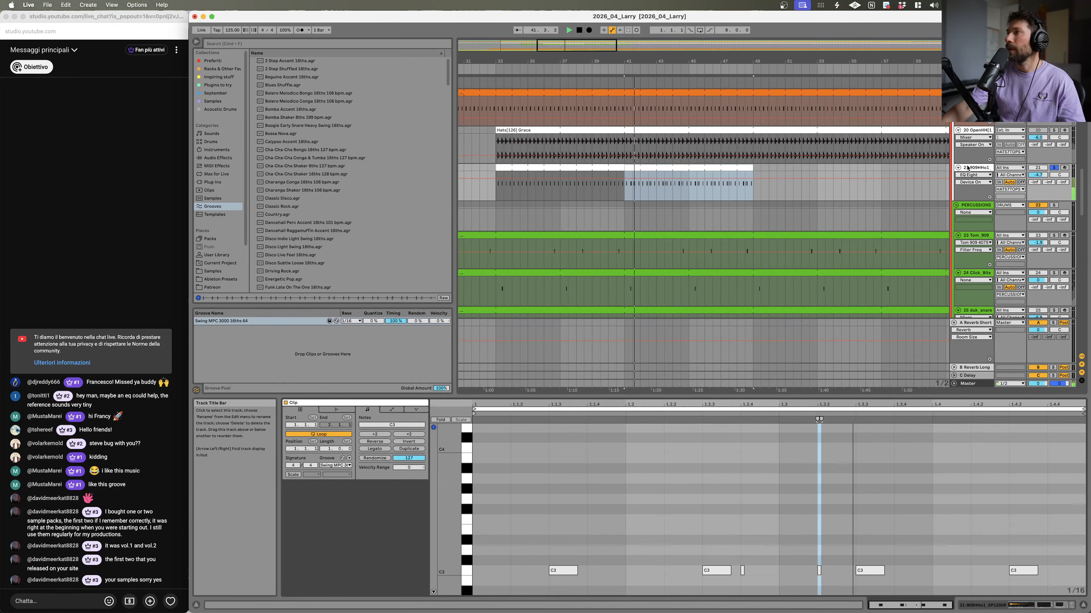
left_click(964, 168)
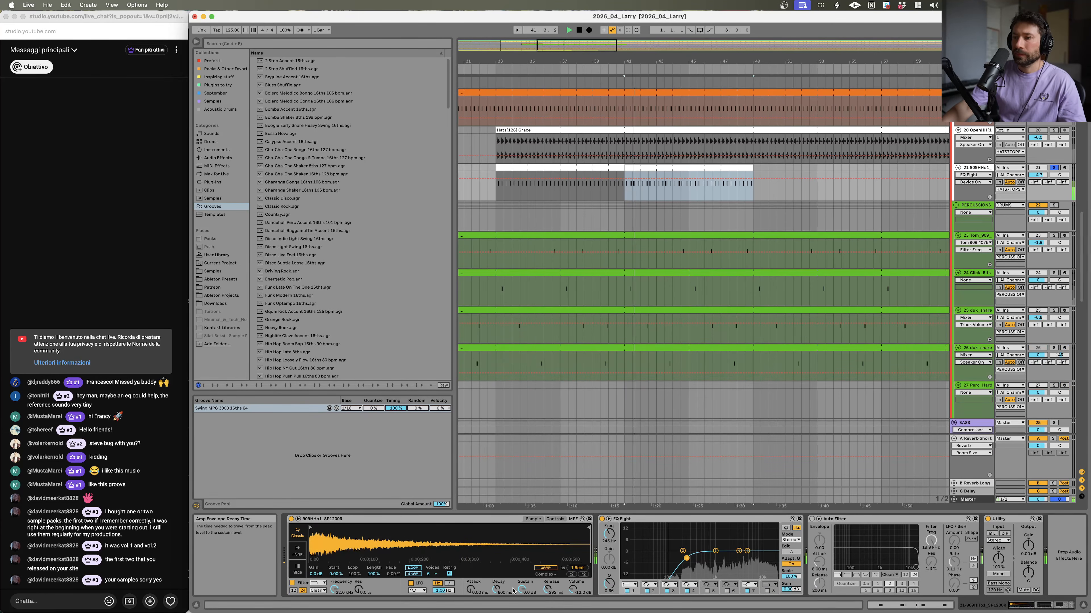
mouse_move(521, 591)
left_mouse_down()
mouse_move(522, 606)
mouse_move(522, 577)
left_mouse_up()
key("space")
key("space")
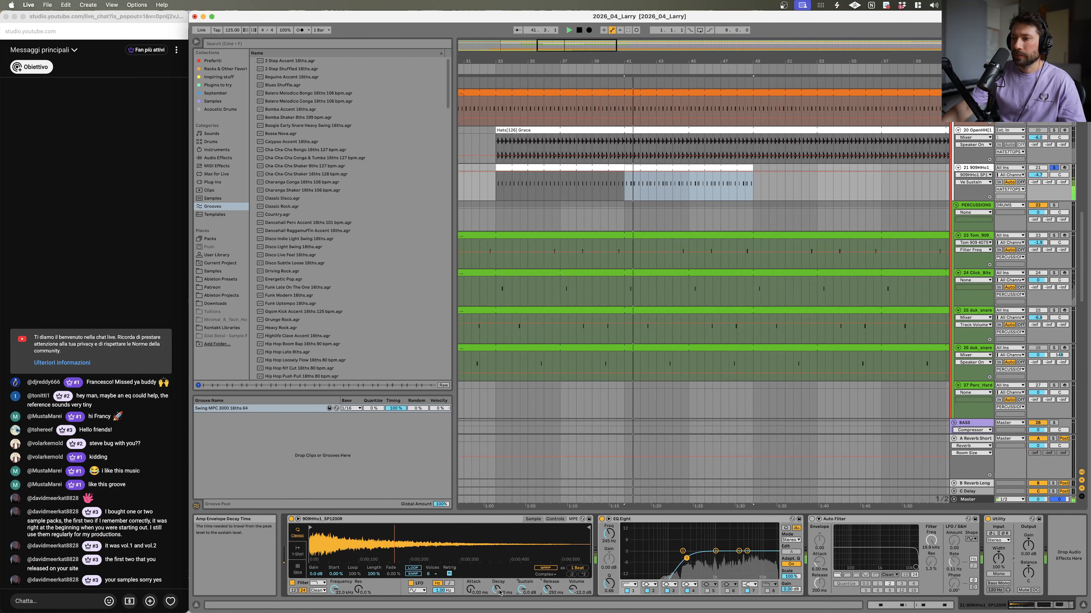
key("space")
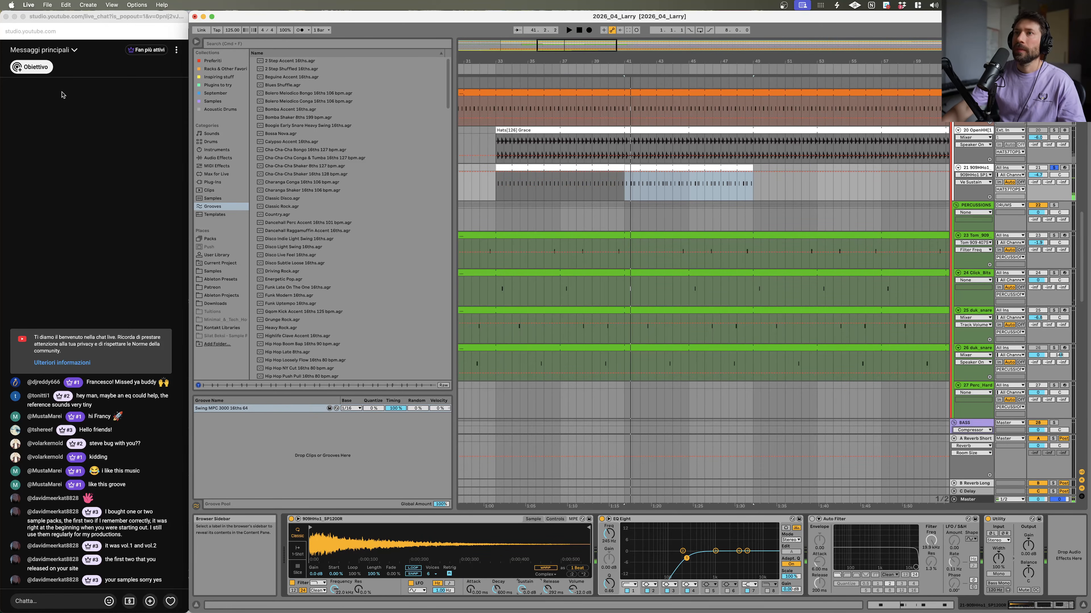
Step: Search the browser for 909 and load the 909 Core Kit drum rack onto a new MIDI track
left_click(308, 44)
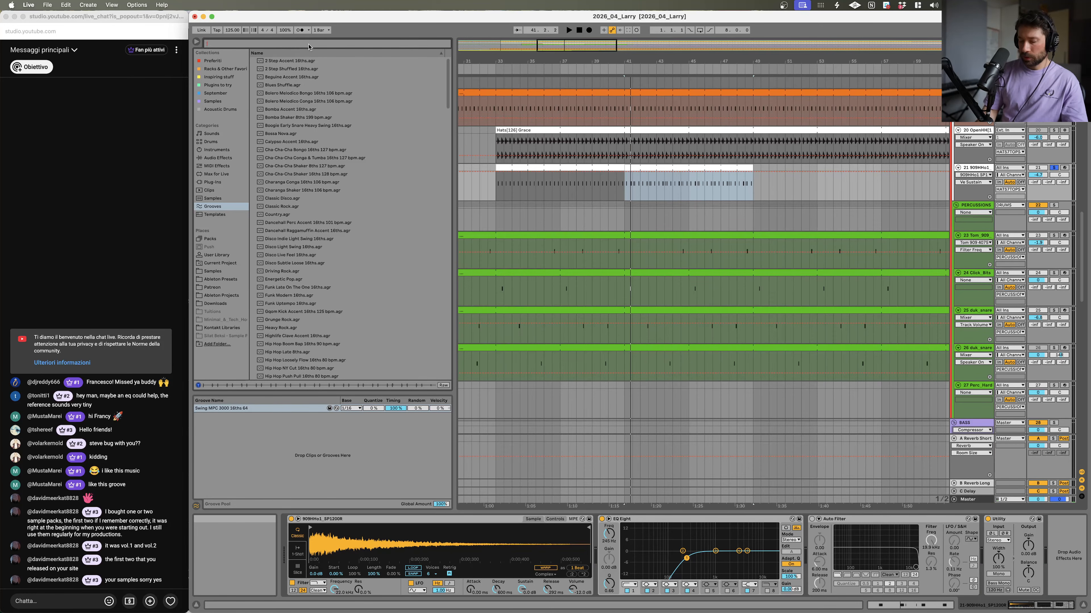
type("909")
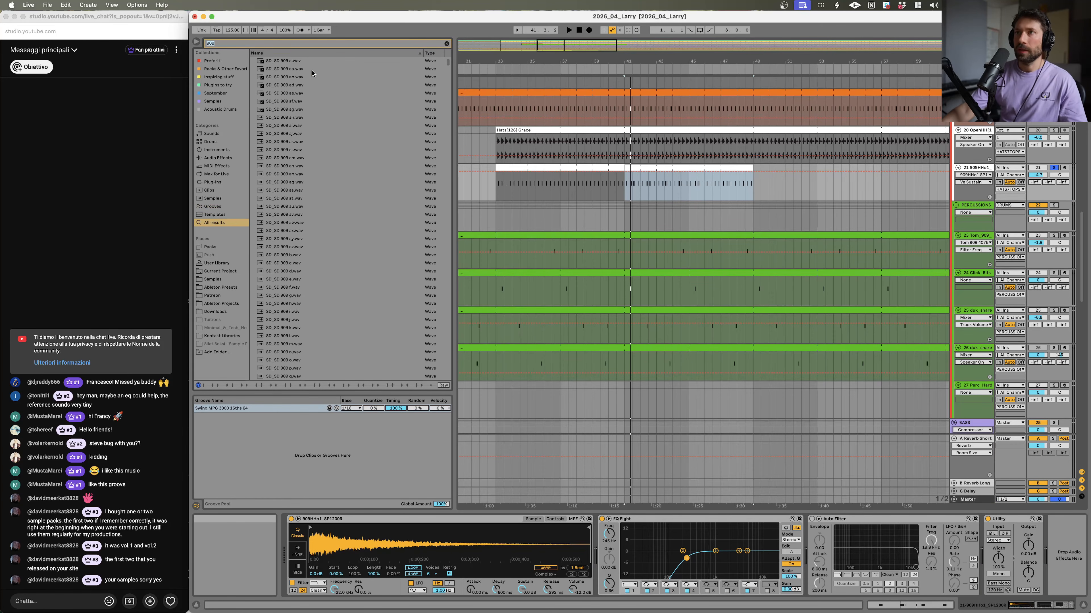
left_click(224, 142)
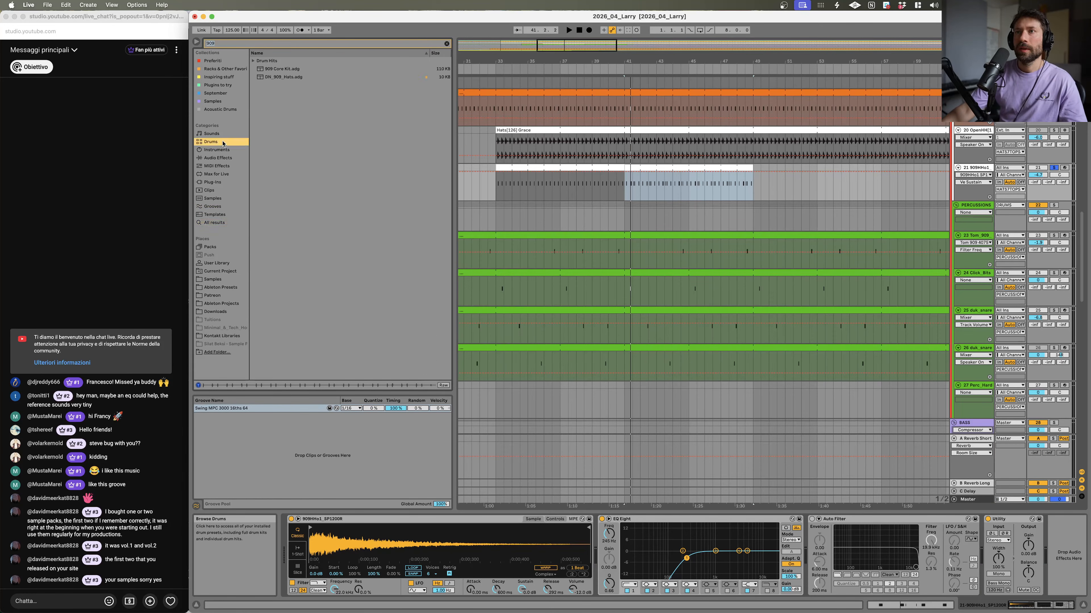
left_click(274, 68)
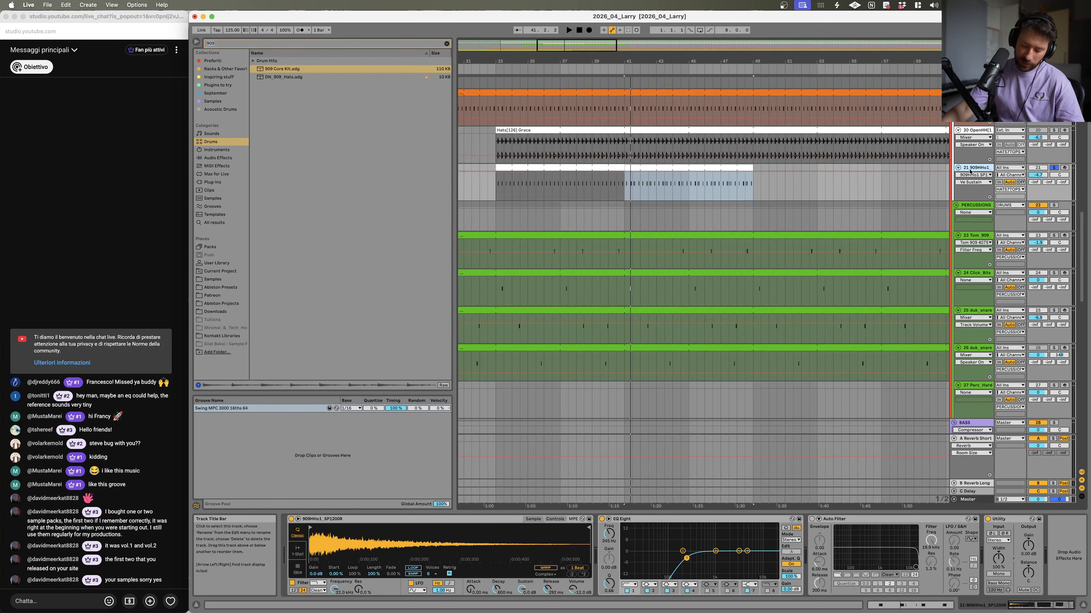
key("super+shift+t")
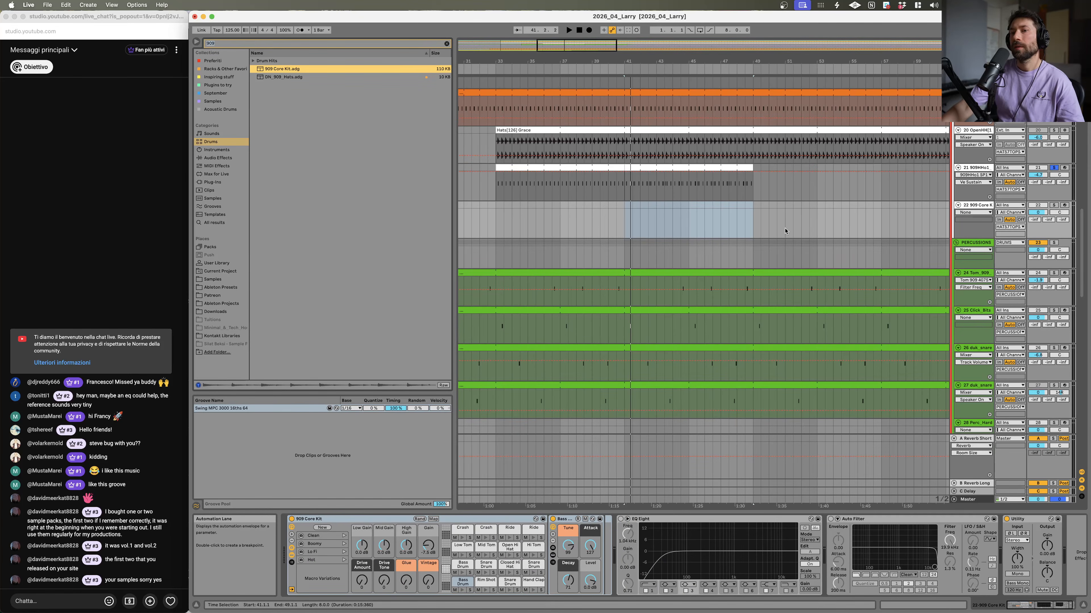
Step: Insert a MIDI clip on the 909 Core Kit track over the selected range and open it
key("super+shift+m")
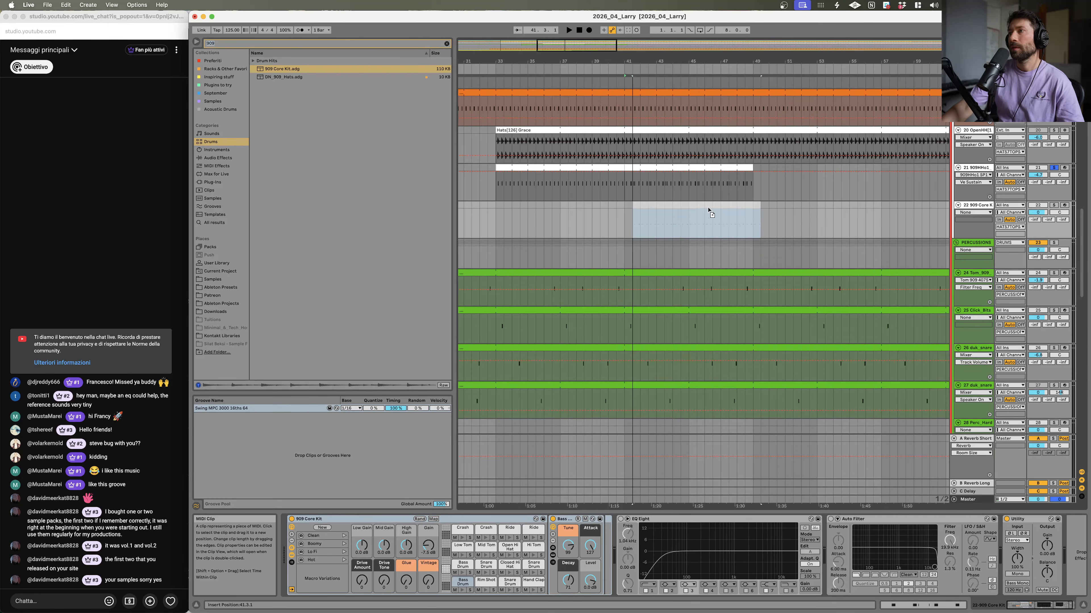
left_click_drag(704, 211, 703, 207)
double_click(703, 206)
key("space")
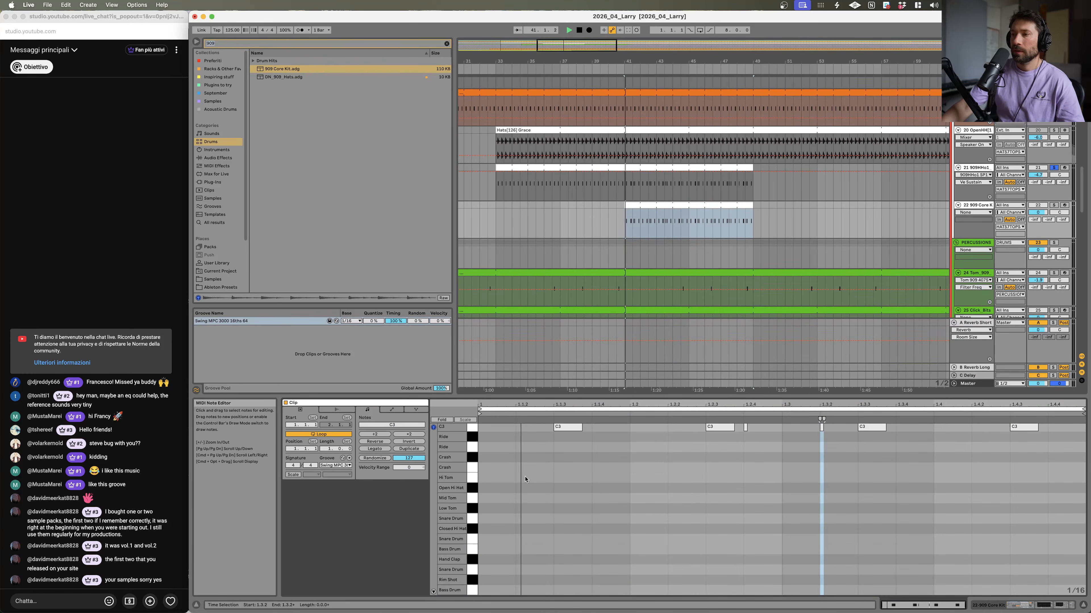
key("space")
Step: Select all notes in the 909 clip and shift them onto the Open Hi Hat pad, auditioning with the track soloed
key("super+a")
key("Down")
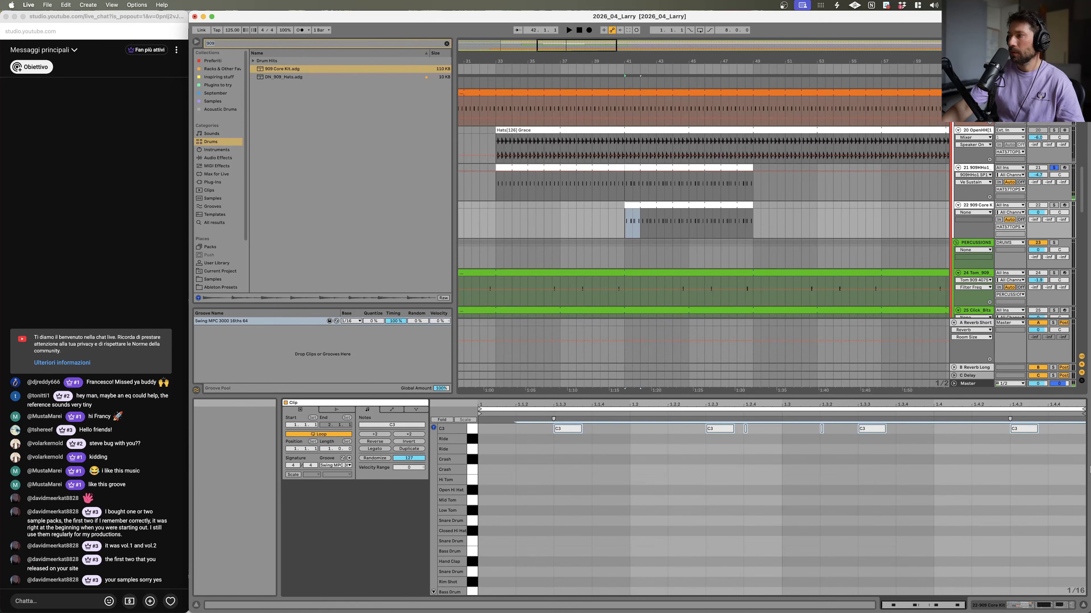
key("Down")
key("Down")
key("Down")
key("Down")
key("Down")
key("Down")
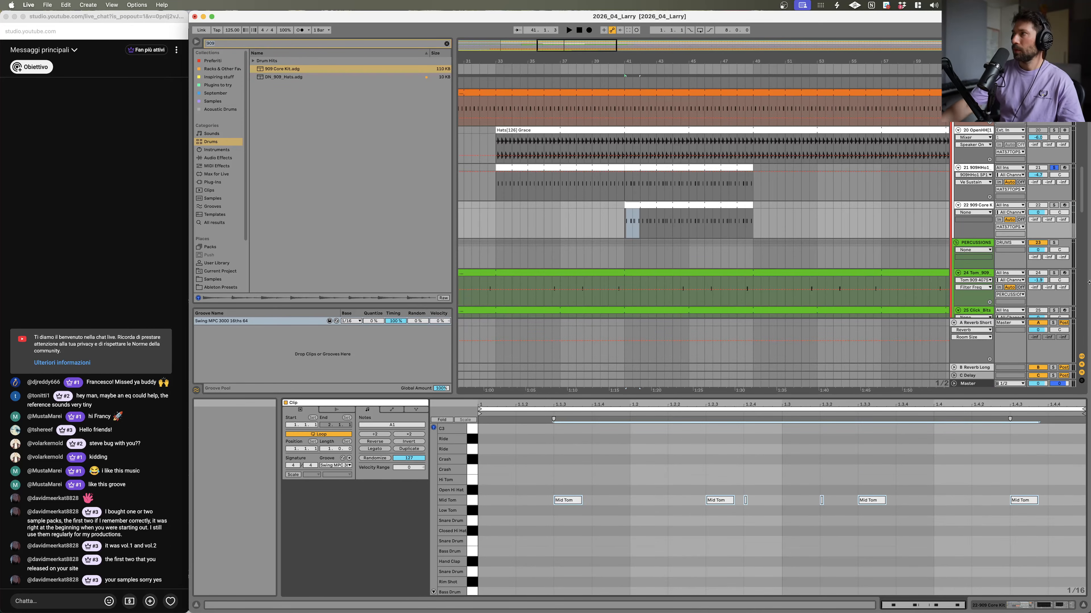
left_click(1054, 206)
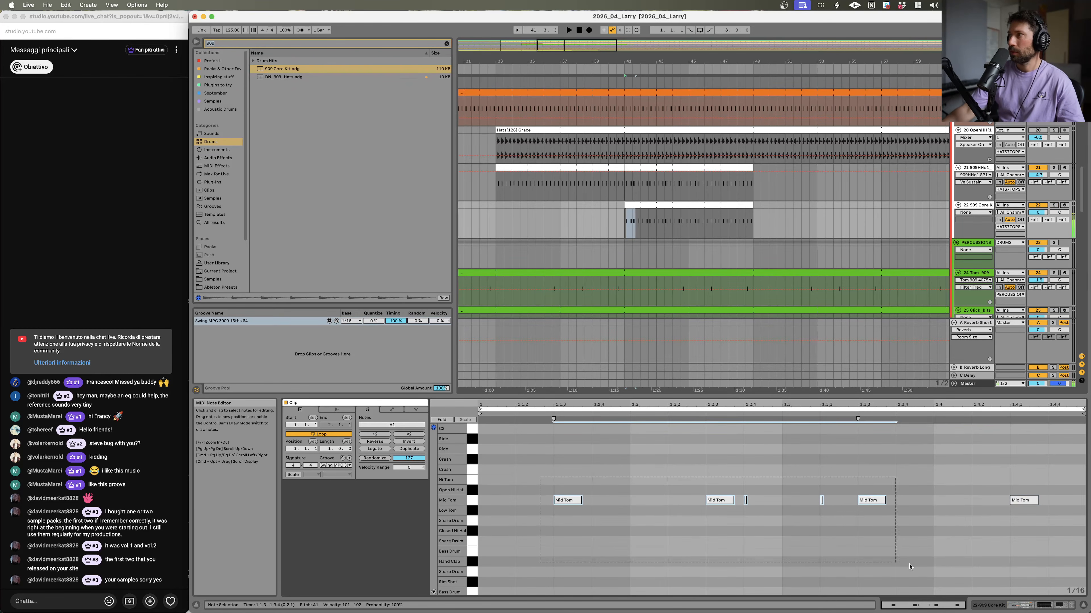
key("Down")
key("Down")
key("Down")
key("Down")
key("Down")
key("Down")
key("Up")
key("Up")
key("Up")
key("Up")
key("Up")
key("Up")
key("Up")
key("space")
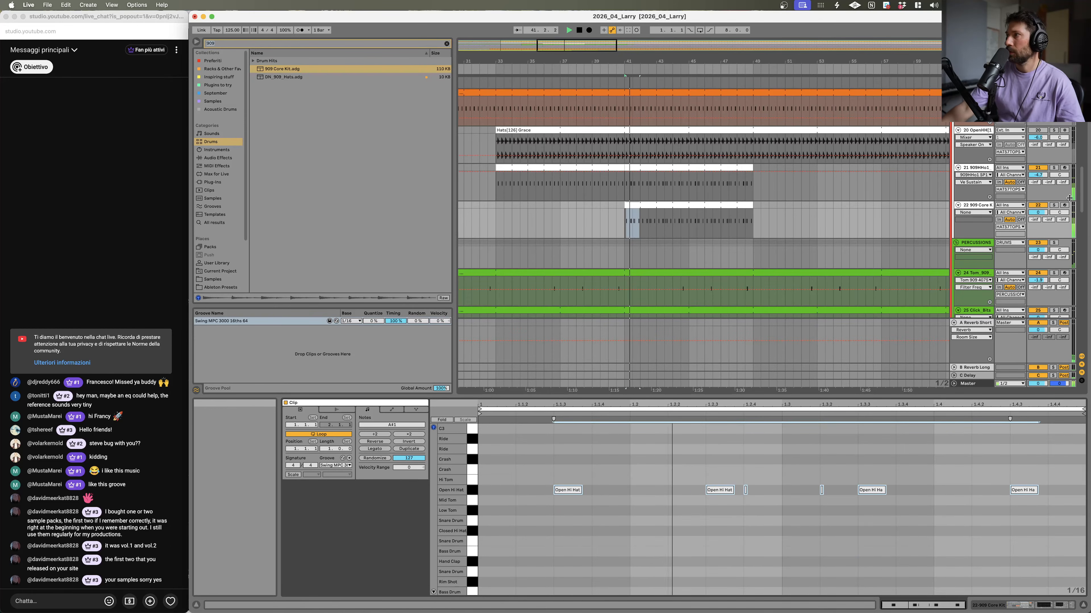
left_click(1053, 205)
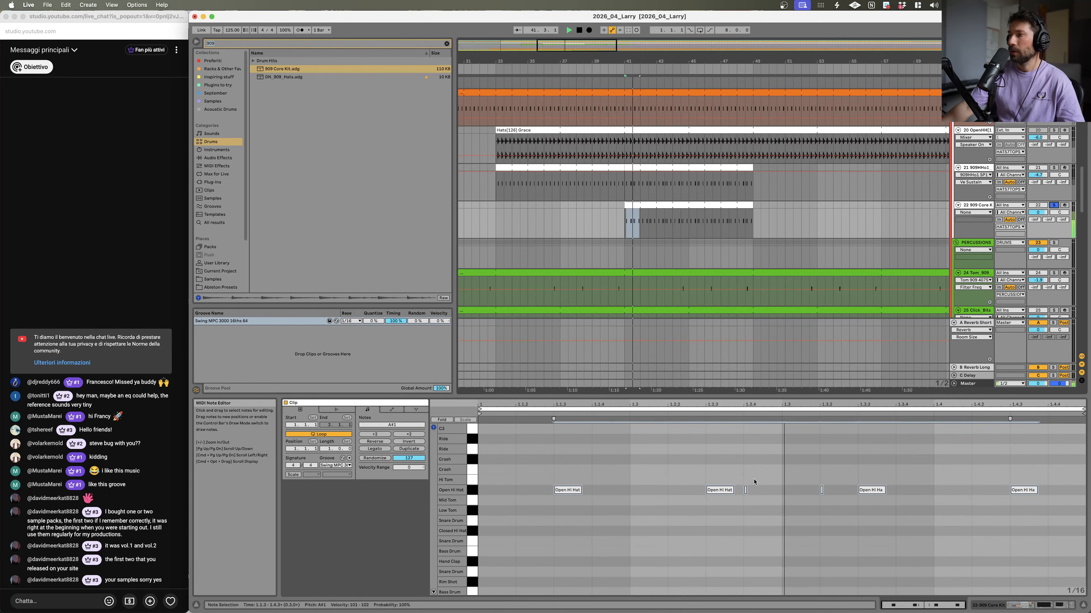
Step: Move the two short hi-hat notes down onto the Closed Hi Hat row
left_click_drag(751, 475, 745, 512)
key("Down")
key("Down")
key("Down")
key("Down")
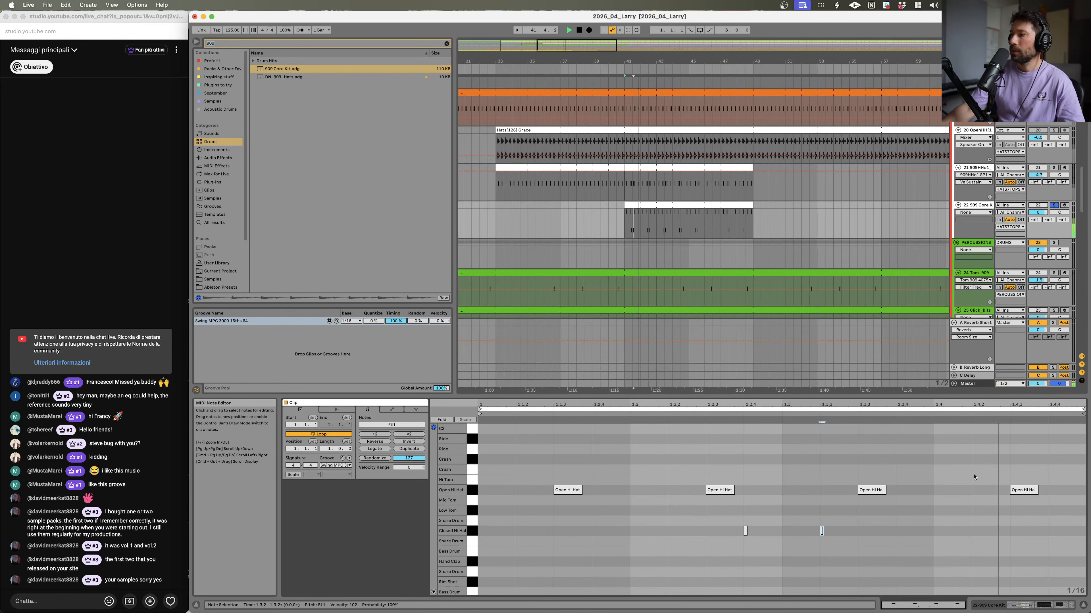
Step: Add a Closed Hi Hat note and shift it earlier to about beat 1.3.4
double_click(980, 533)
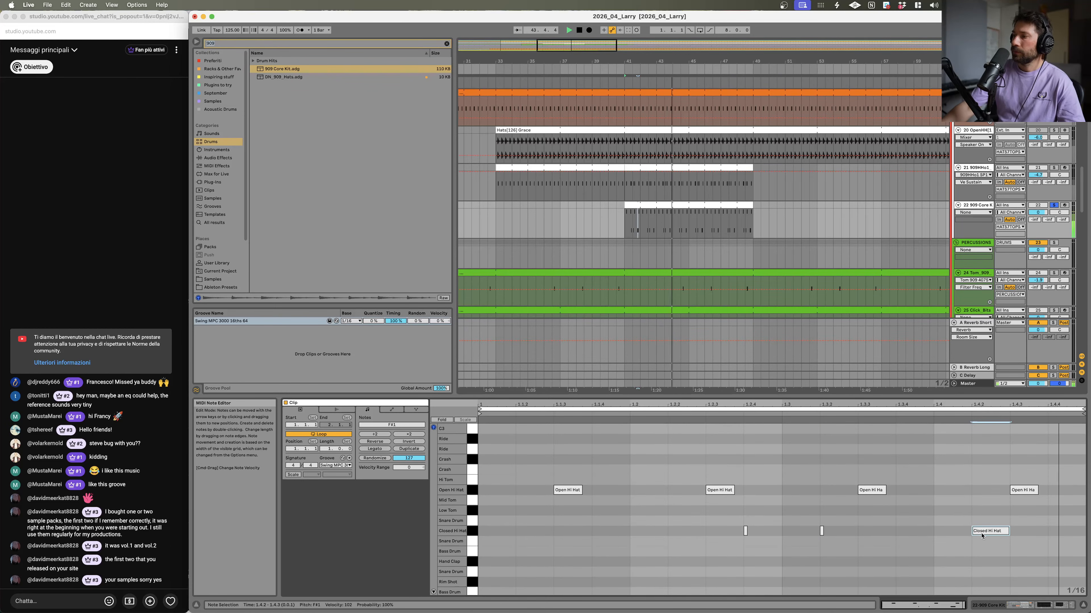
left_click_drag(999, 534, 928, 542)
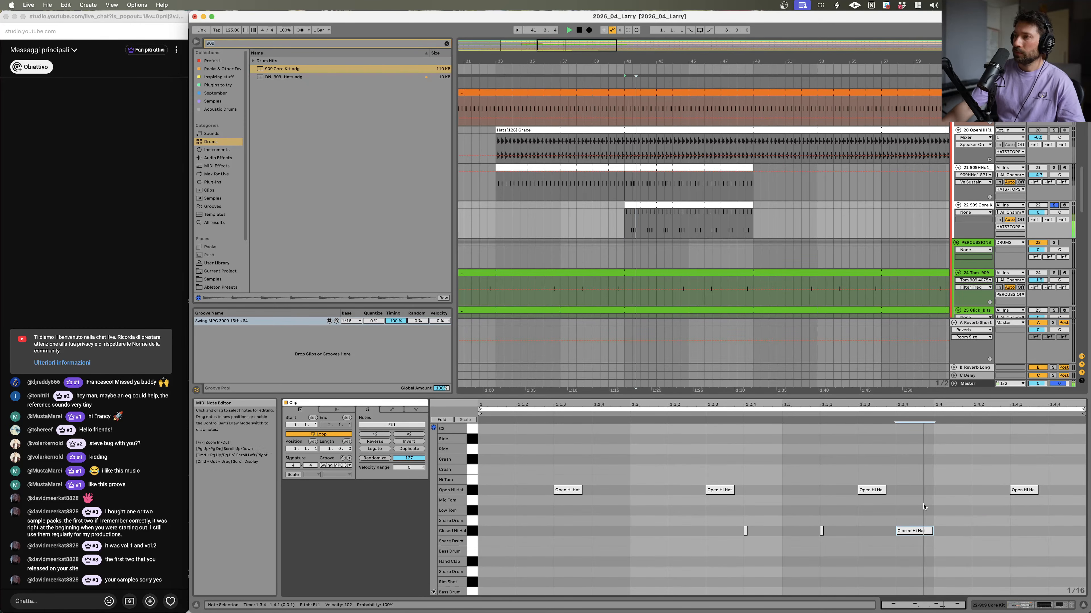
Step: Audition the hi-hat clip against the arrangement, toggling solo on the 909 kit and the Larry de Kat track
key("space")
left_click(1054, 206)
key("space")
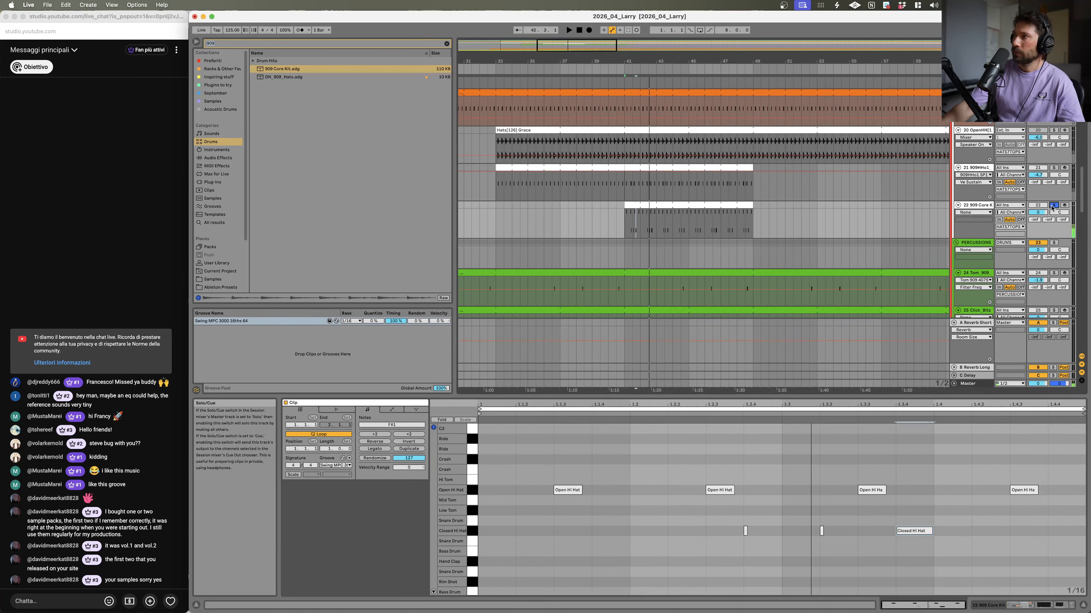
left_click(1040, 169)
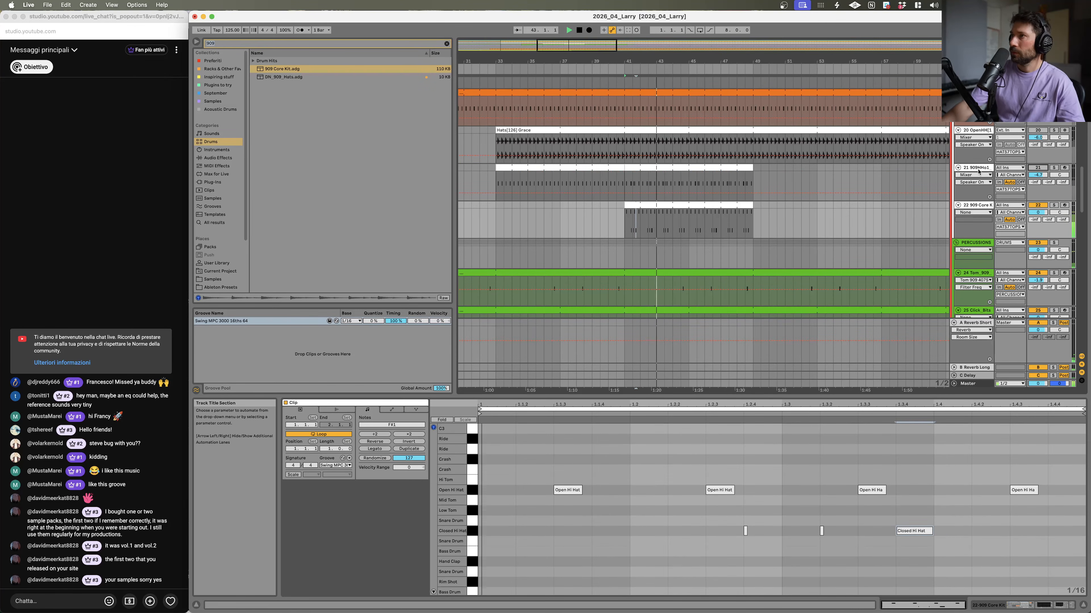
left_click(968, 204)
scroll(1044, 179, "up", 10)
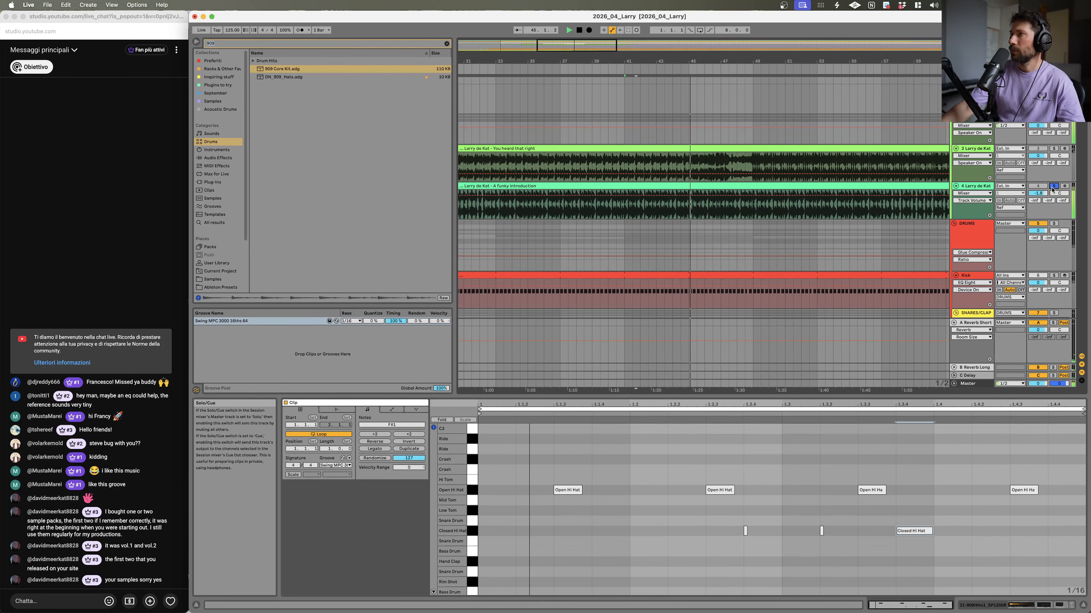
left_click(1053, 186)
scroll(1026, 188, "down", 10)
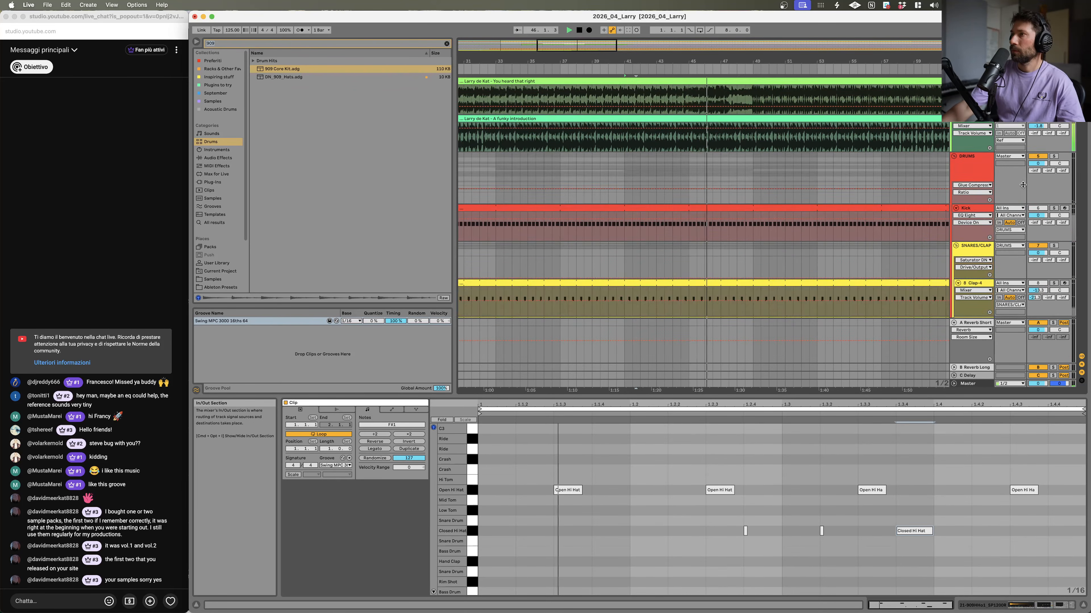
scroll(1022, 188, "down", 8)
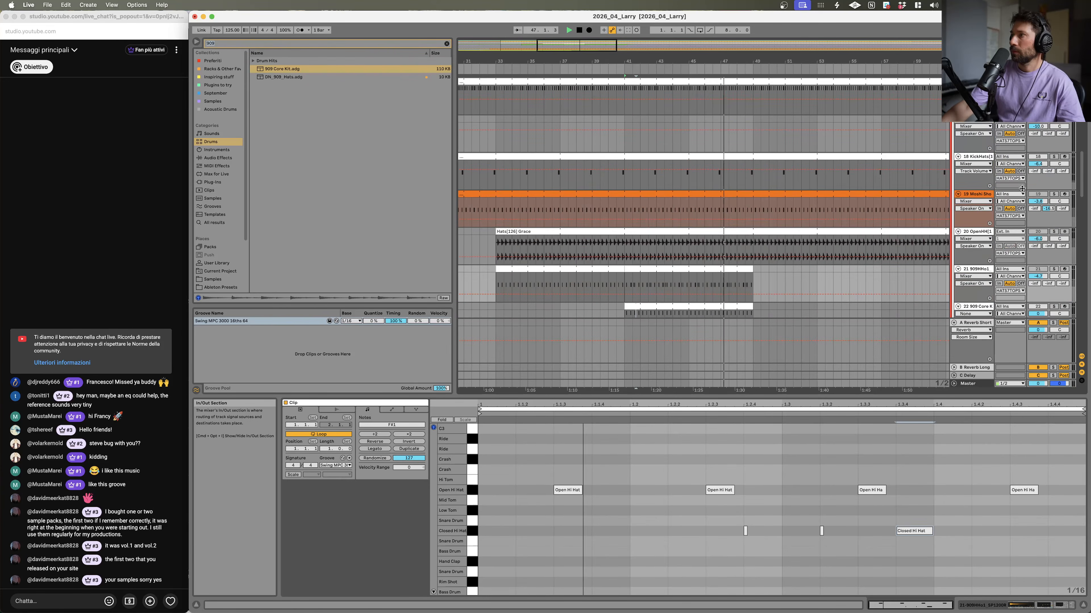
key("space")
left_click(642, 185)
key("space")
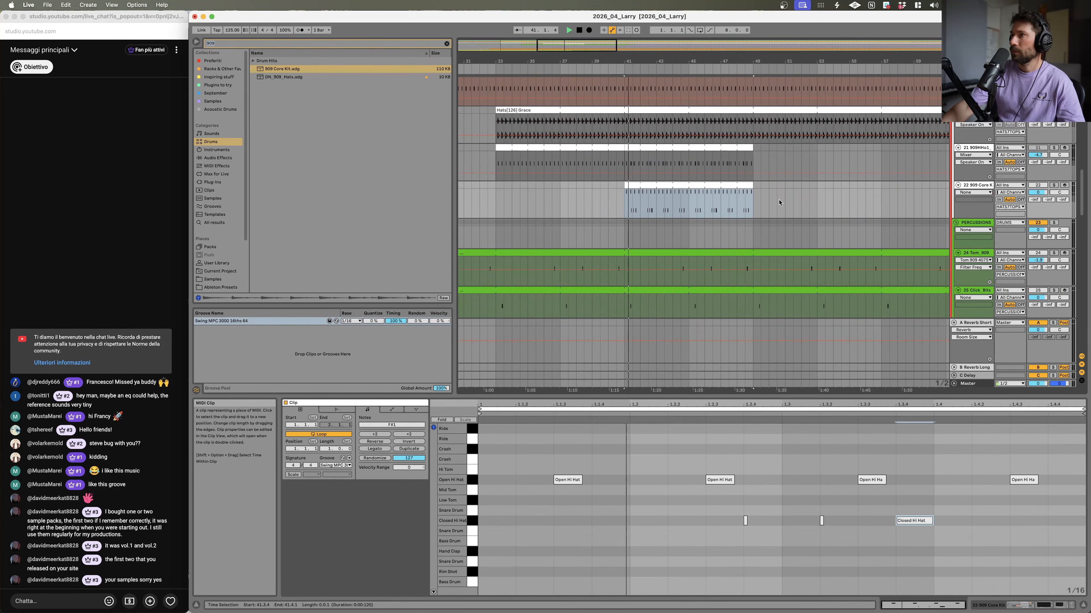
left_click(1053, 185)
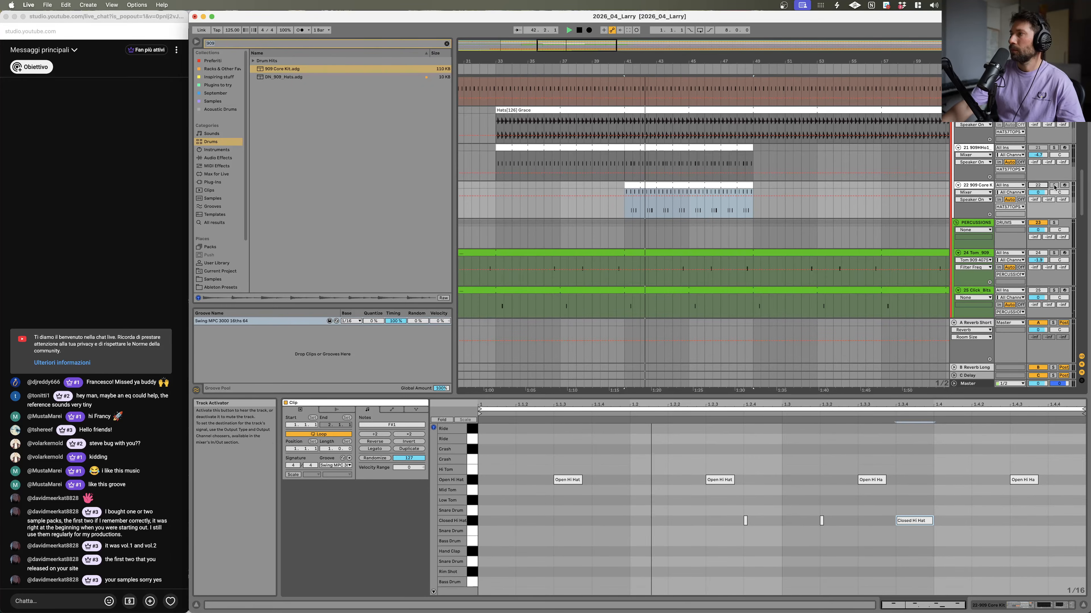
Step: Open the 909 Core Kit rack, select its Open Hi Hat pad and play it back
left_click(974, 187)
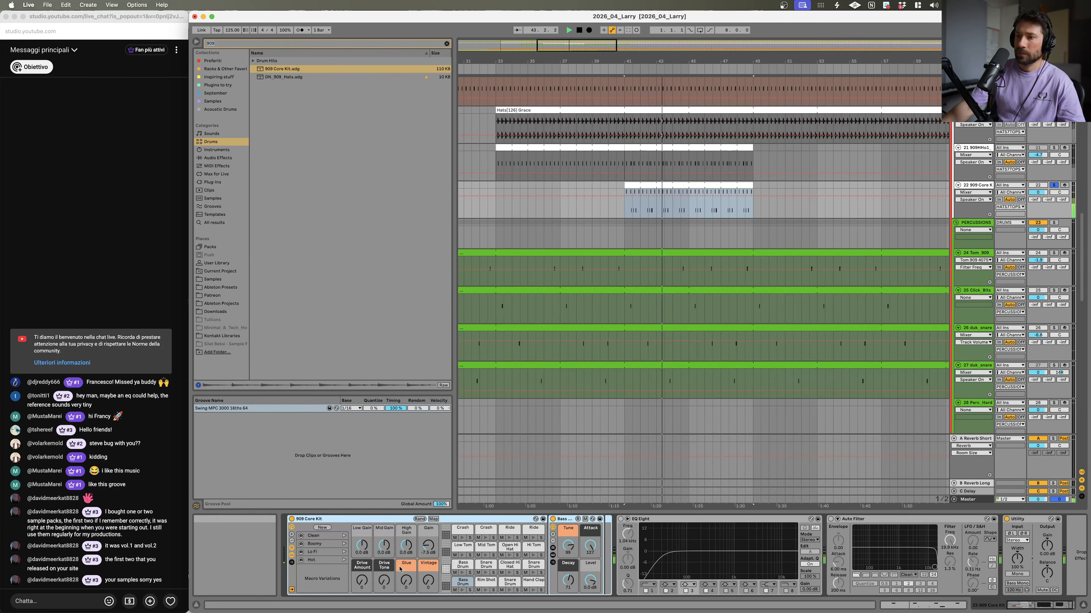
left_click(505, 551)
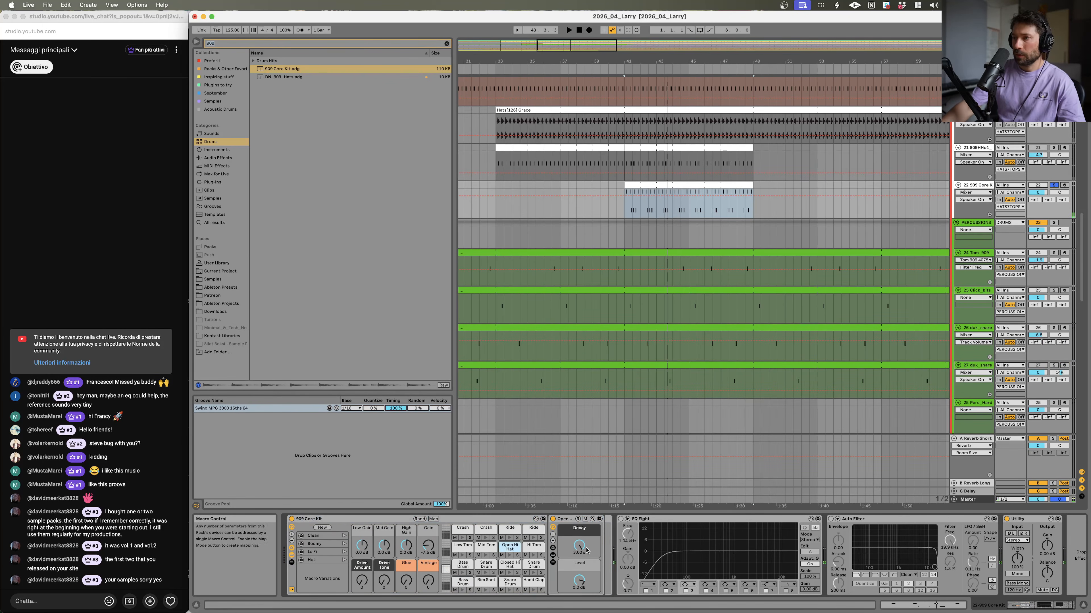
key("space")
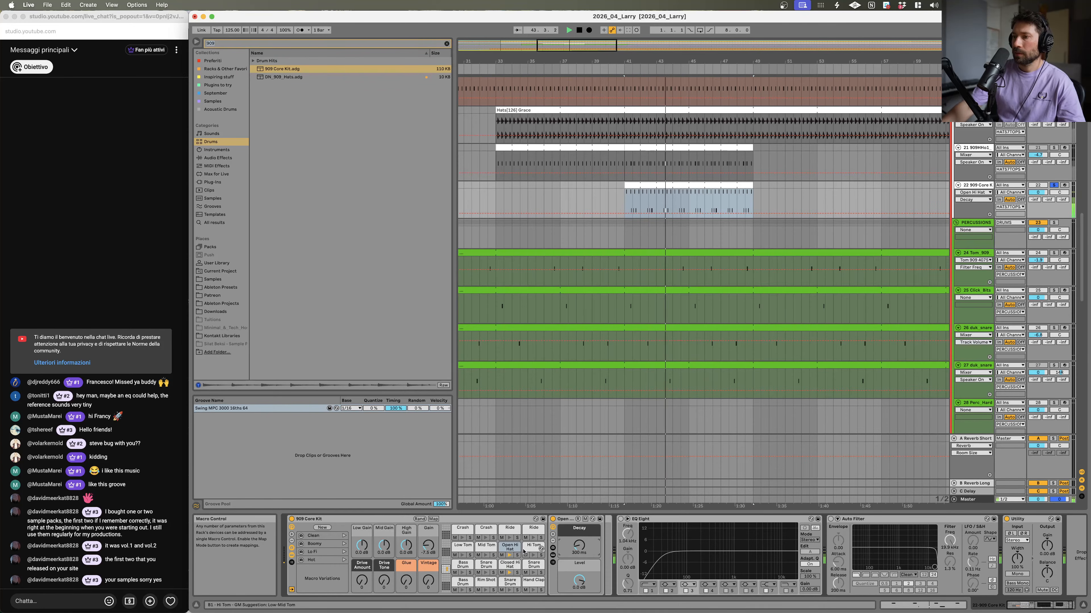
key("shift+Tab")
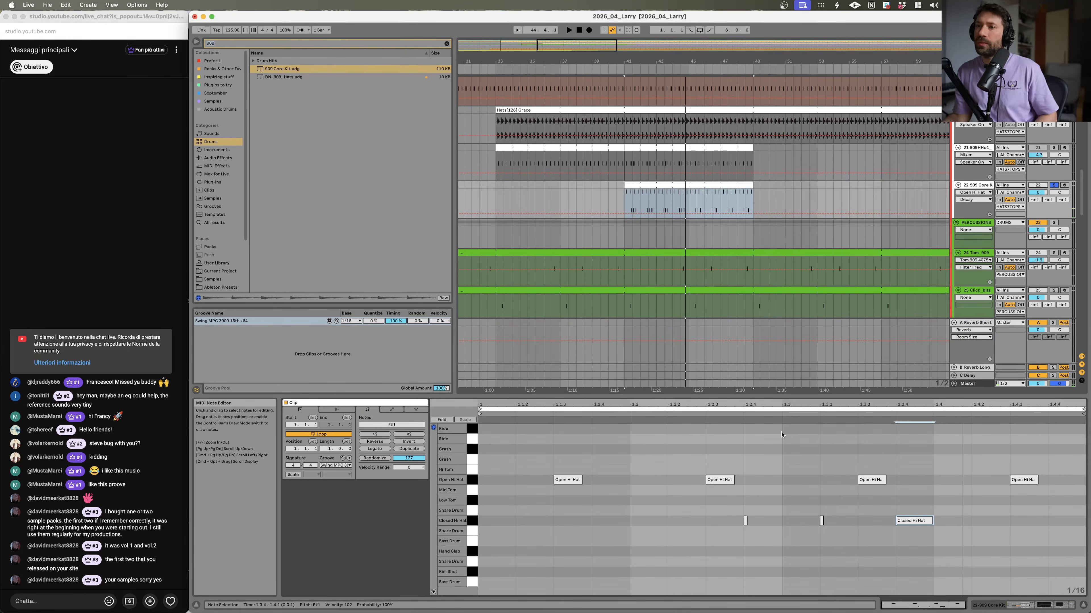
key("space")
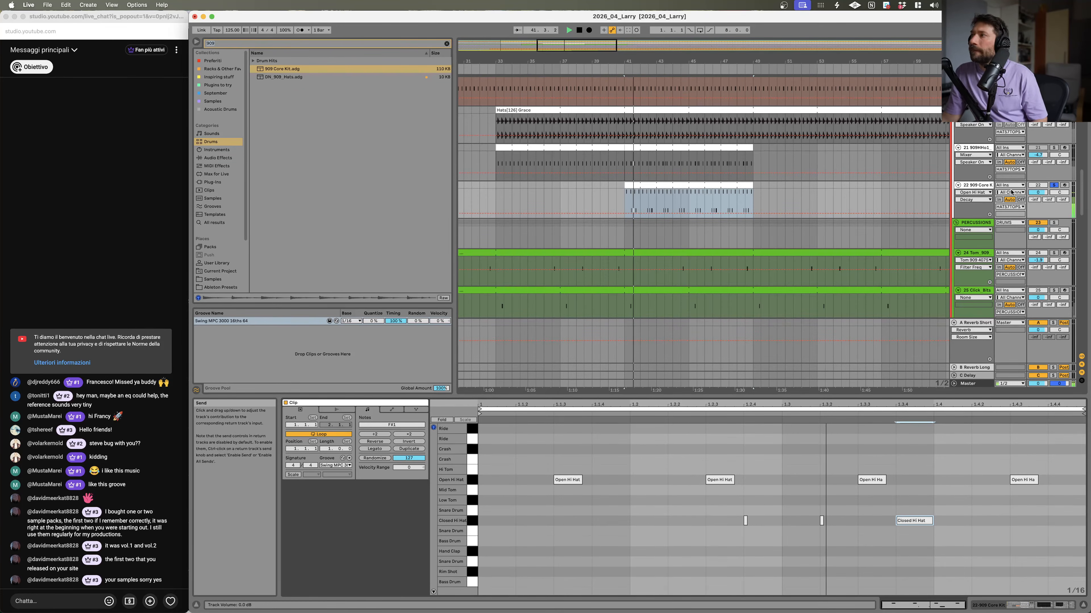
Step: Scroll through the arrangement tracks and reopen the 909 Core Kit clip's notes
scroll(867, 176, "up", 10)
scroll(863, 177, "up", 1)
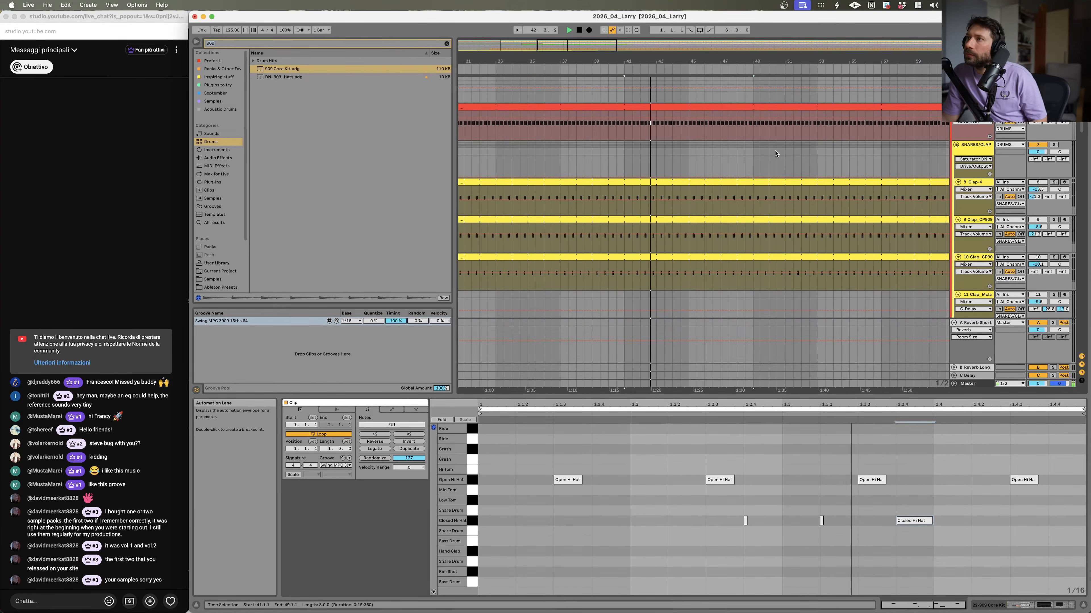
scroll(1049, 194, "up", 5)
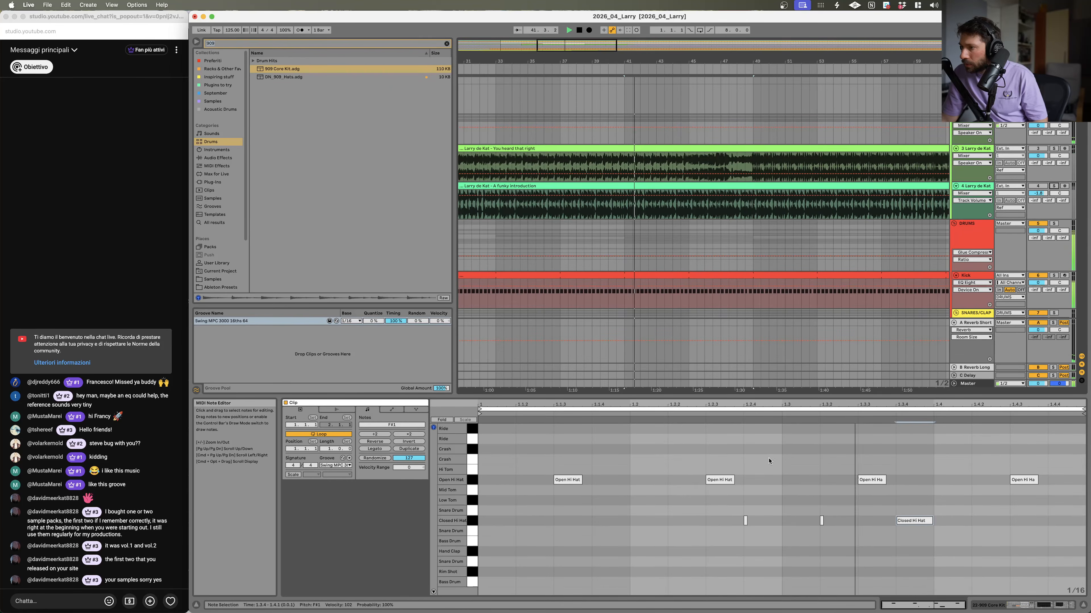
scroll(954, 237, "down", 15)
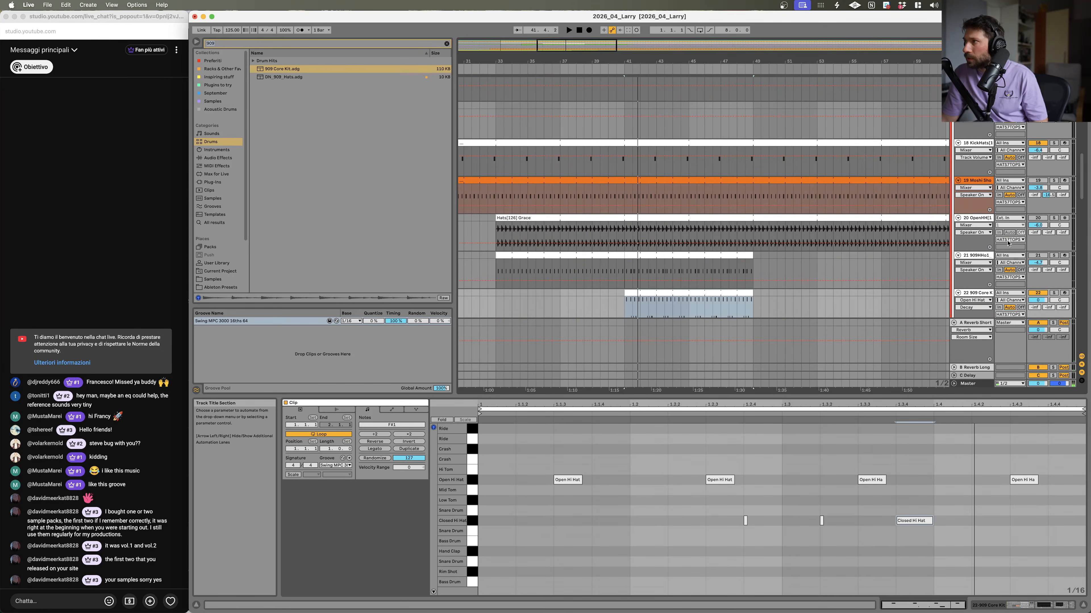
scroll(987, 262, "down", 2)
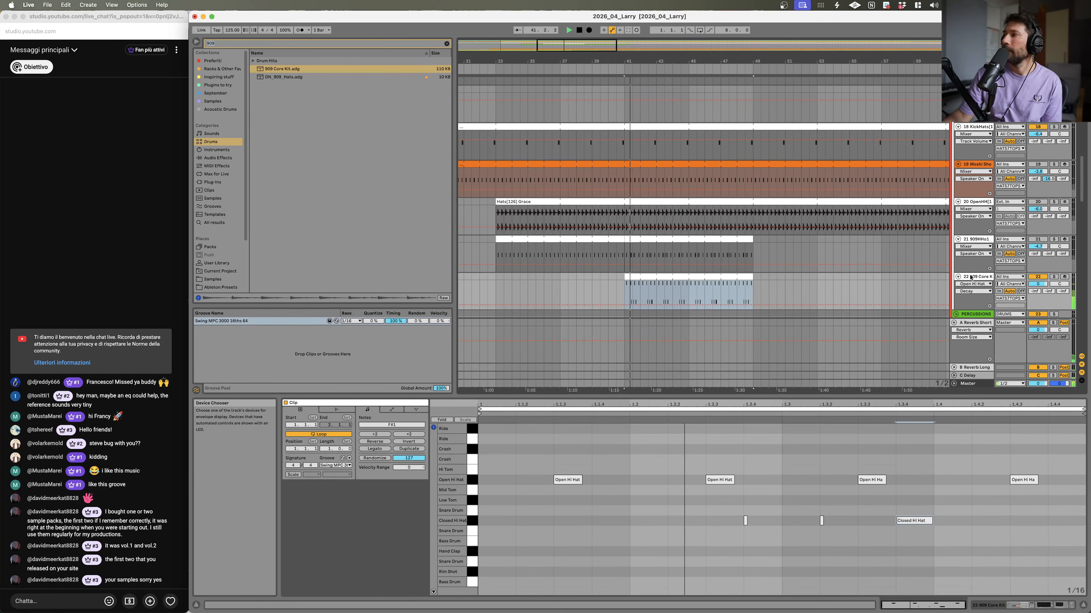
double_click(969, 277)
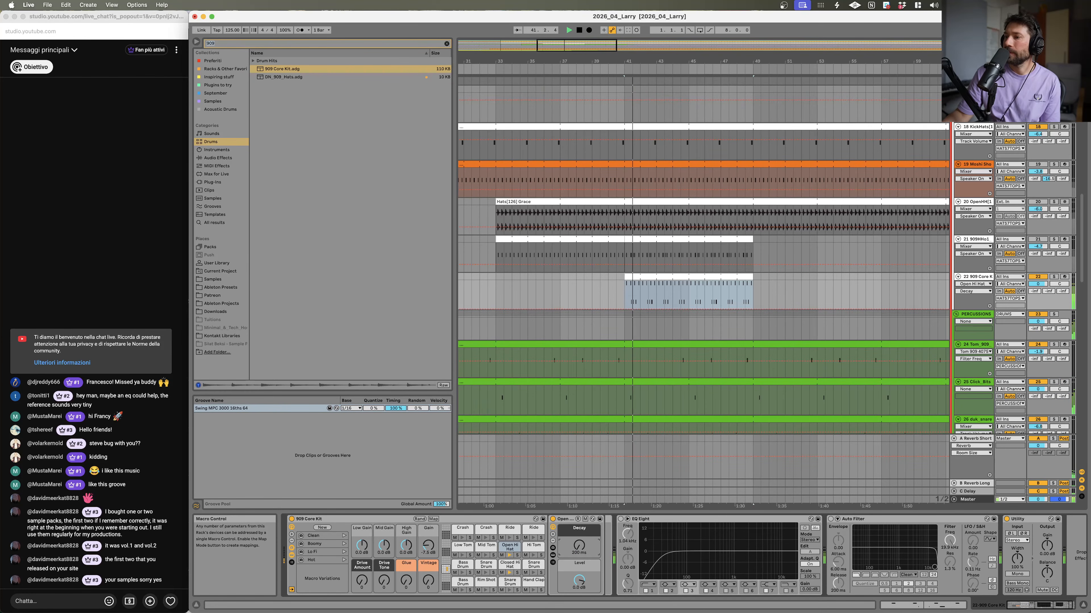
double_click(637, 290)
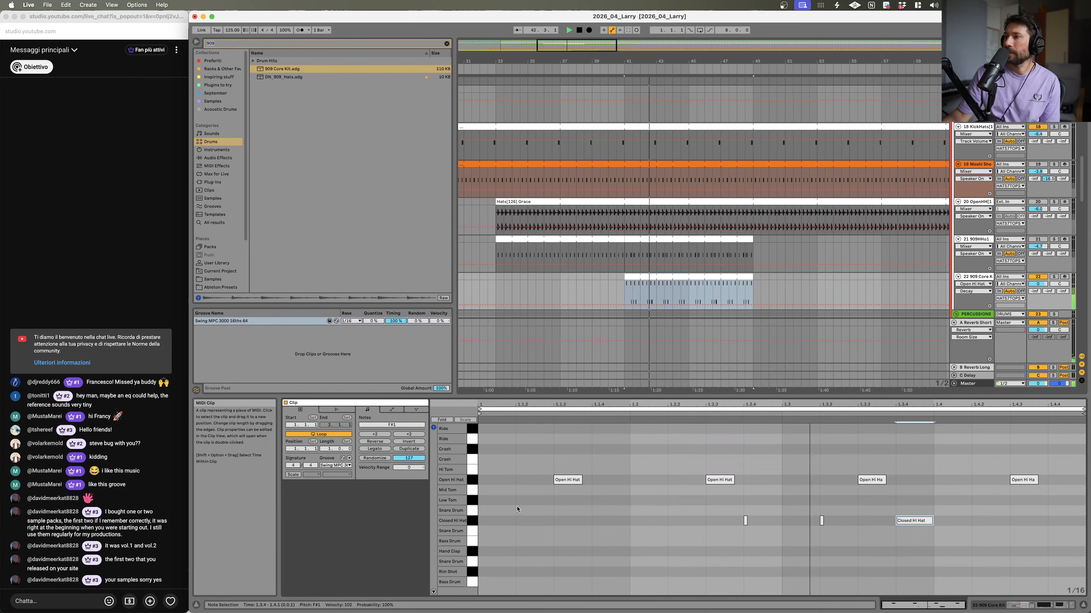
Step: Try to move the last Open Hi Hat note and undo the move
left_click_drag(1036, 480, 1014, 486)
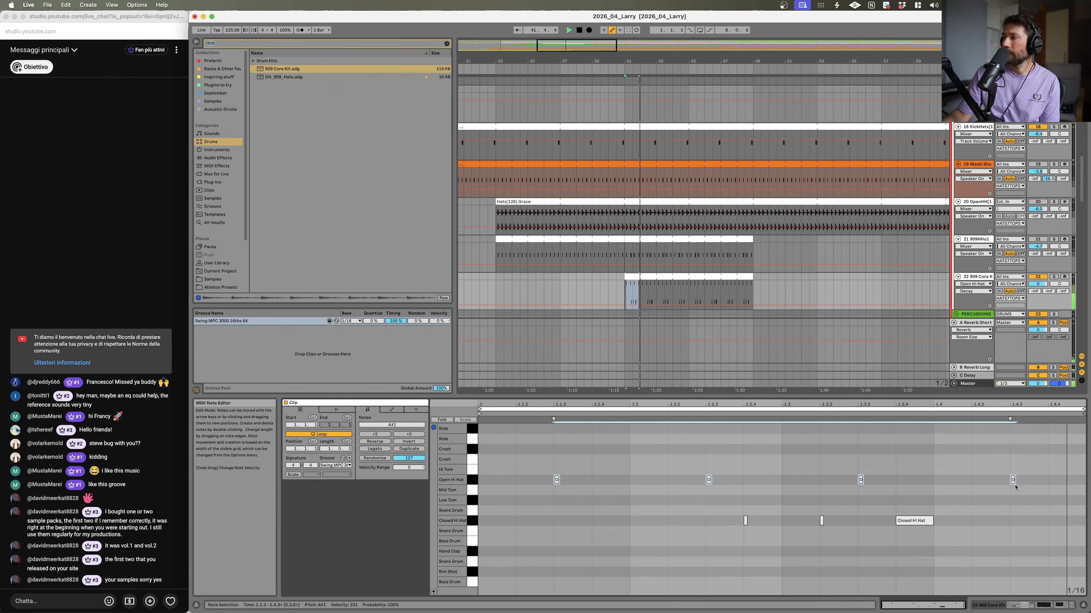
key("super+z")
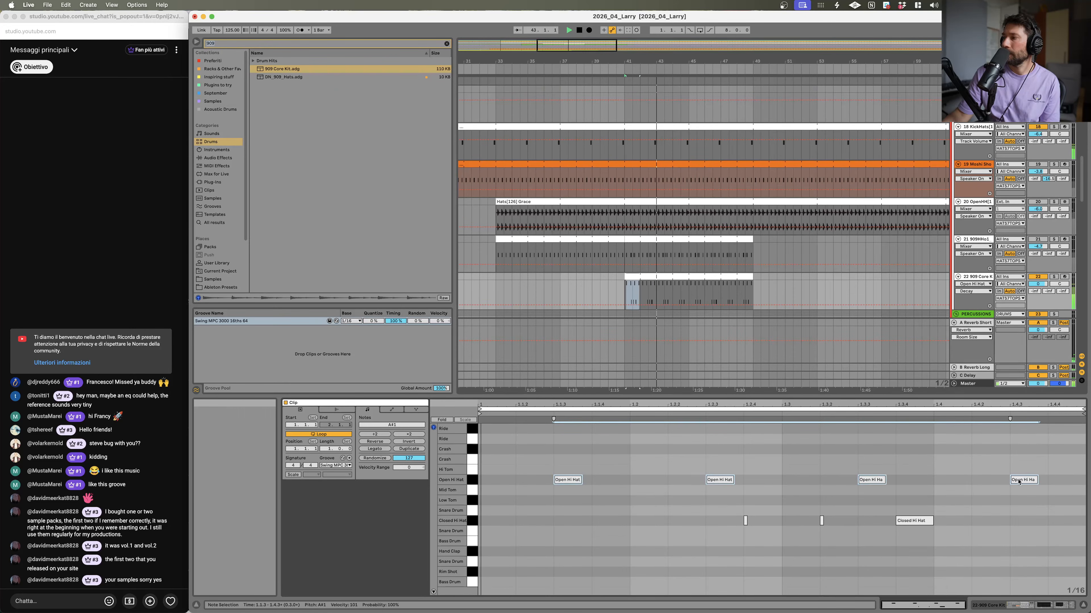
left_click(1055, 277)
left_click(1055, 277)
left_click(1040, 278)
left_click(1039, 278)
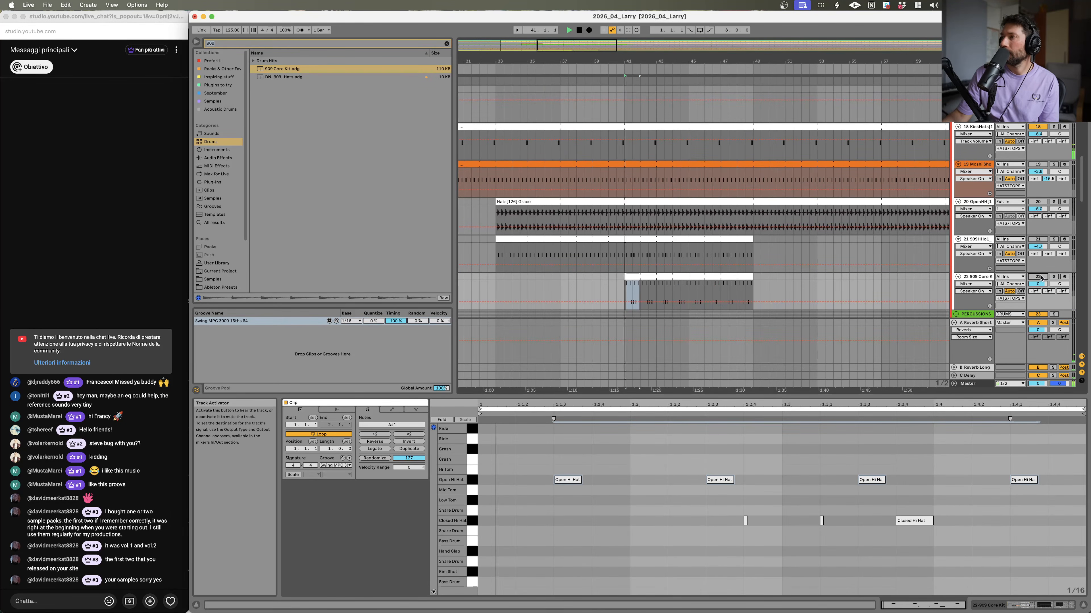
key("space")
key("space")
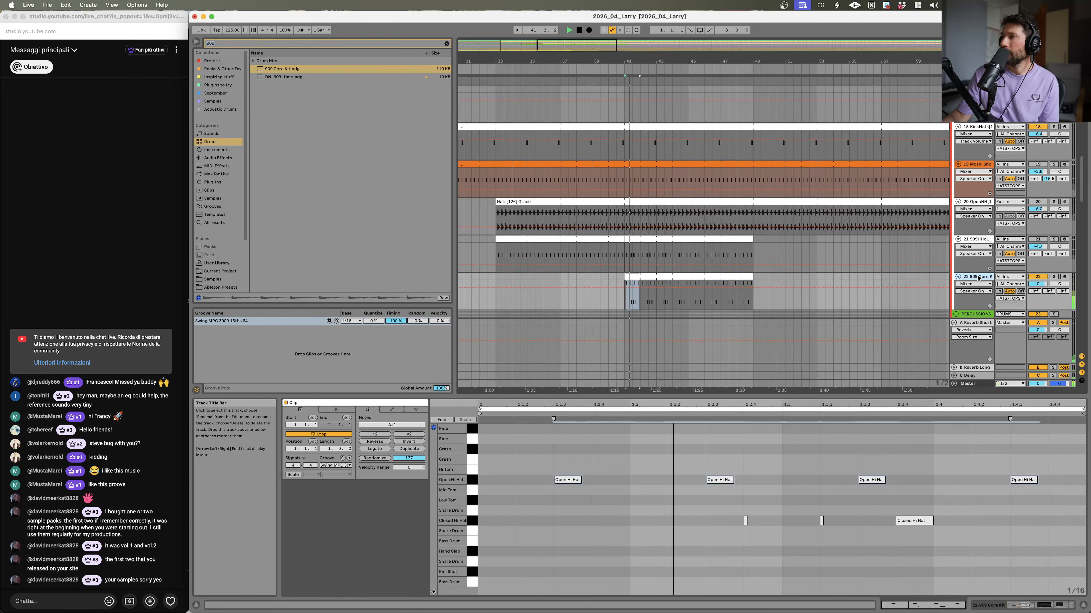
Step: Inspect the Open Hi Hat 909 sampler inside the kit, then reopen the clip and play it
double_click(976, 277)
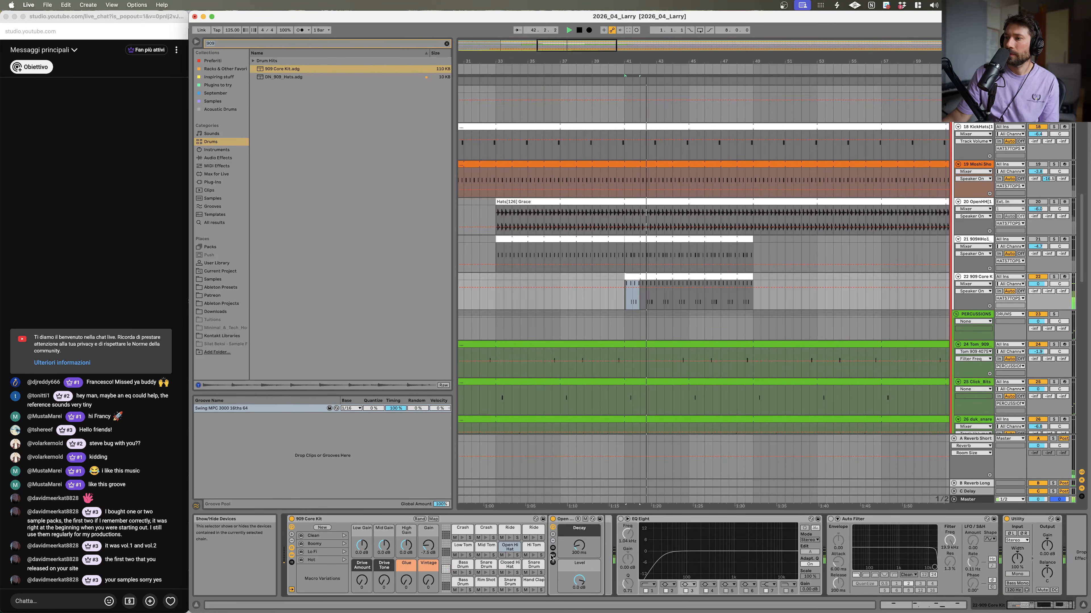
left_click(552, 542)
mouse_move(836, 585)
left_mouse_down()
mouse_move(837, 601)
mouse_move(836, 586)
left_mouse_up()
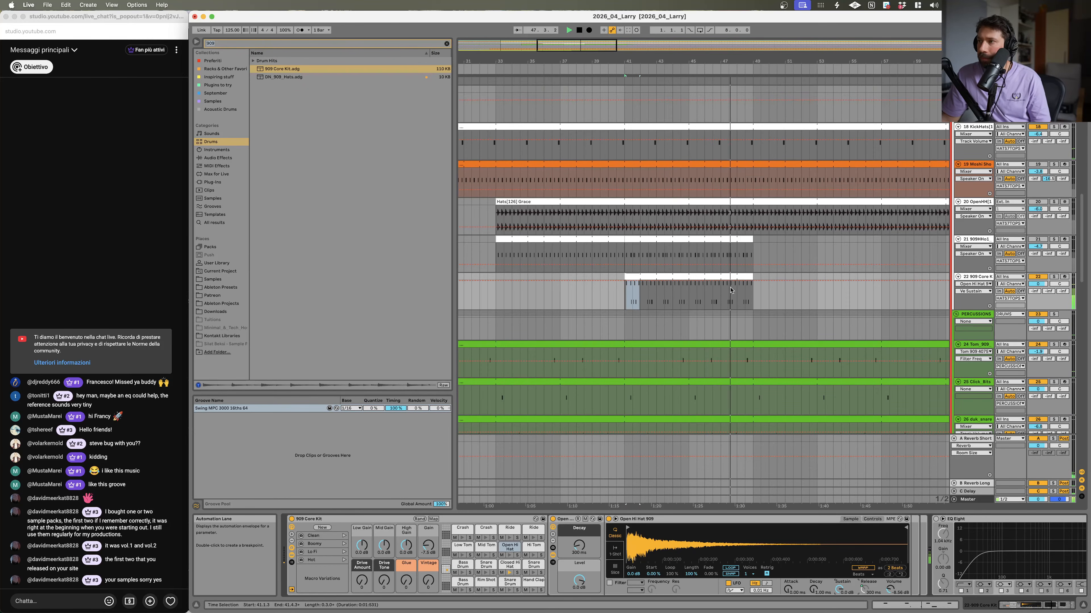
double_click(680, 277)
key("space")
key("space")
Step: Try nudging the closed hi-hat notes slightly later and undo the nudge
left_click_drag(699, 520, 911, 522)
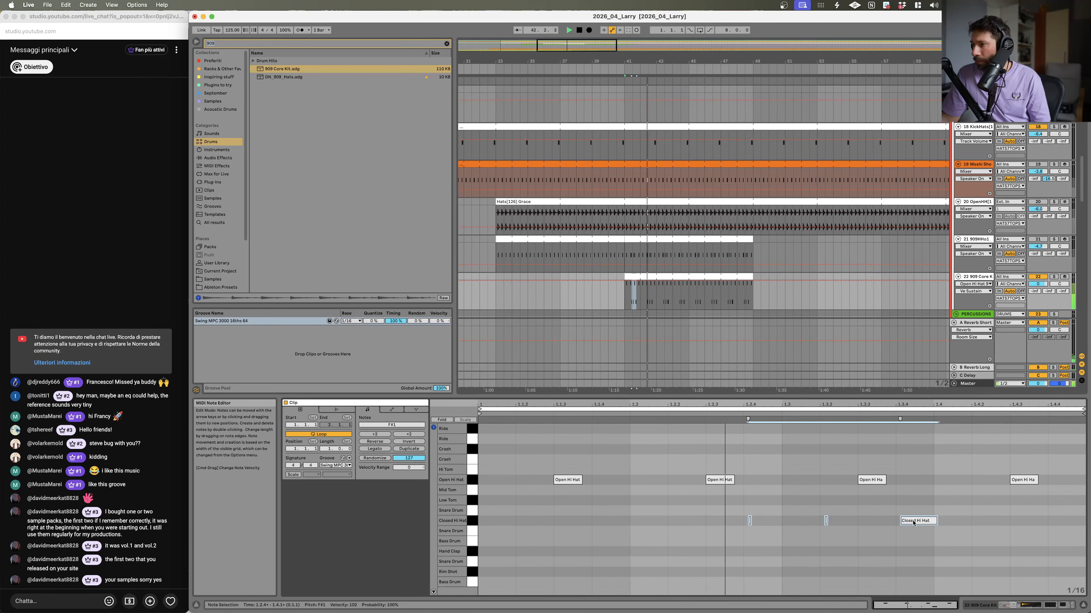
left_click_drag(913, 522, 917, 521)
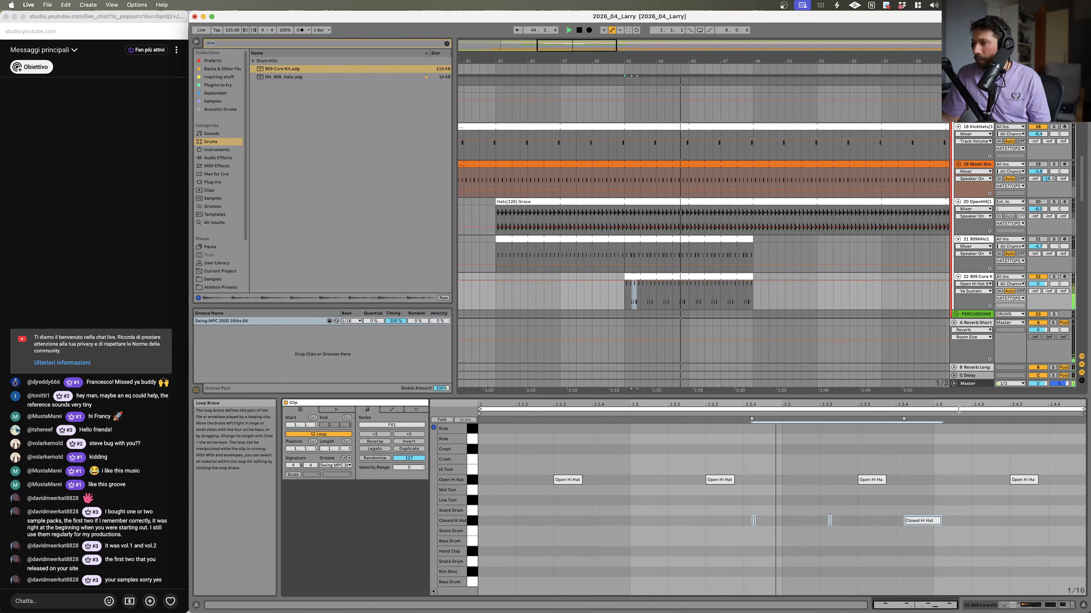
key("super+z")
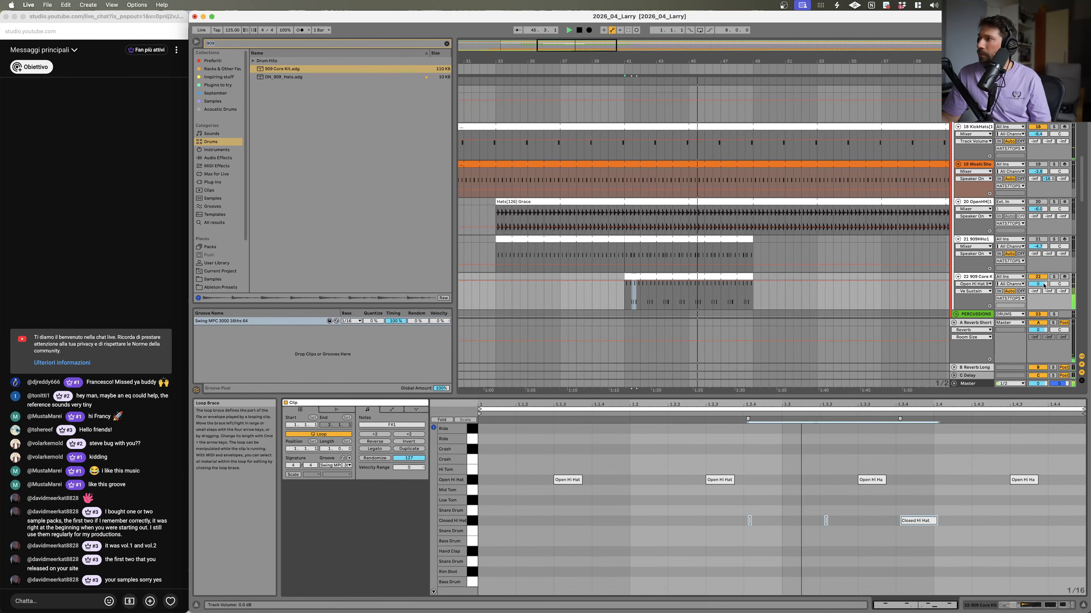
Step: Raise the 909 Core Kit track volume to 3.9 dB and hot-swap the groove to Swing MPC 3000 16ths 68
left_click_drag(1038, 284, 1038, 275)
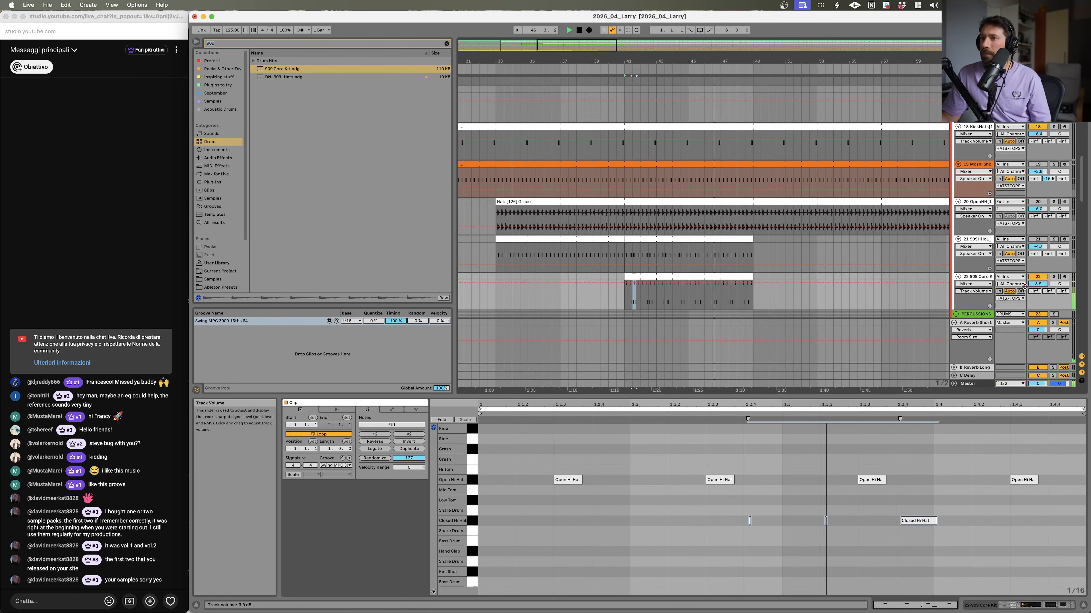
left_click(338, 321)
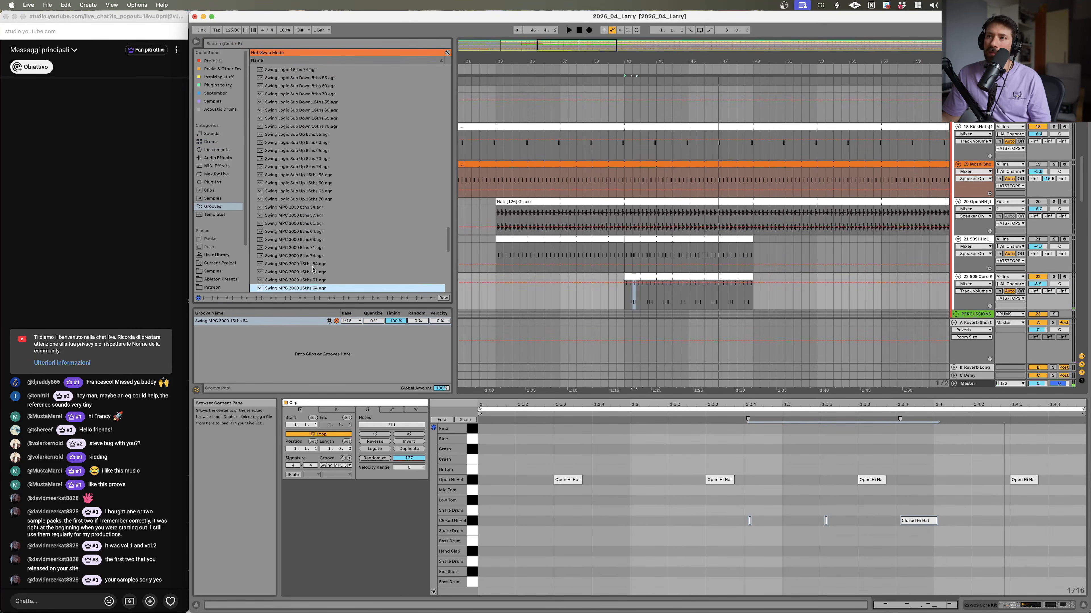
double_click(312, 274)
key("space")
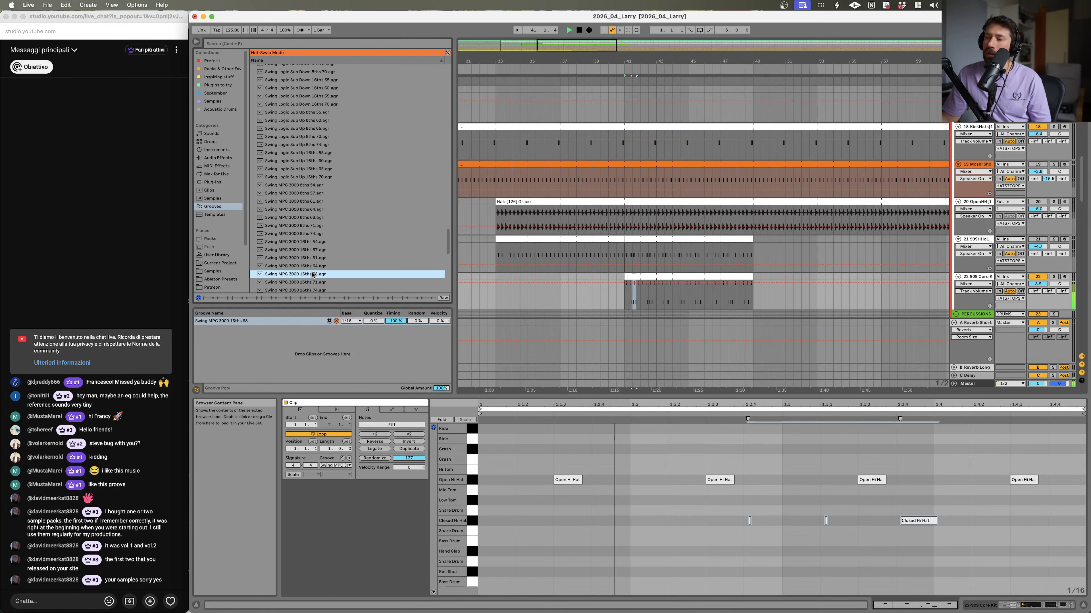
Step: Nudge the closed hi-hat notes slightly earlier
left_click_drag(917, 521, 912, 522)
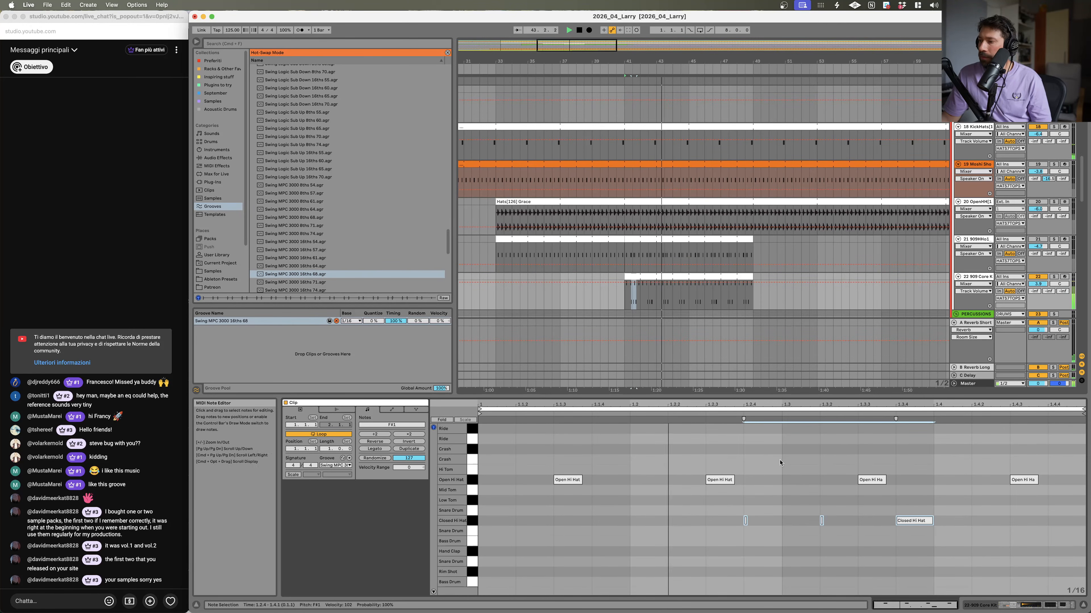
scroll(914, 143, "up", 15)
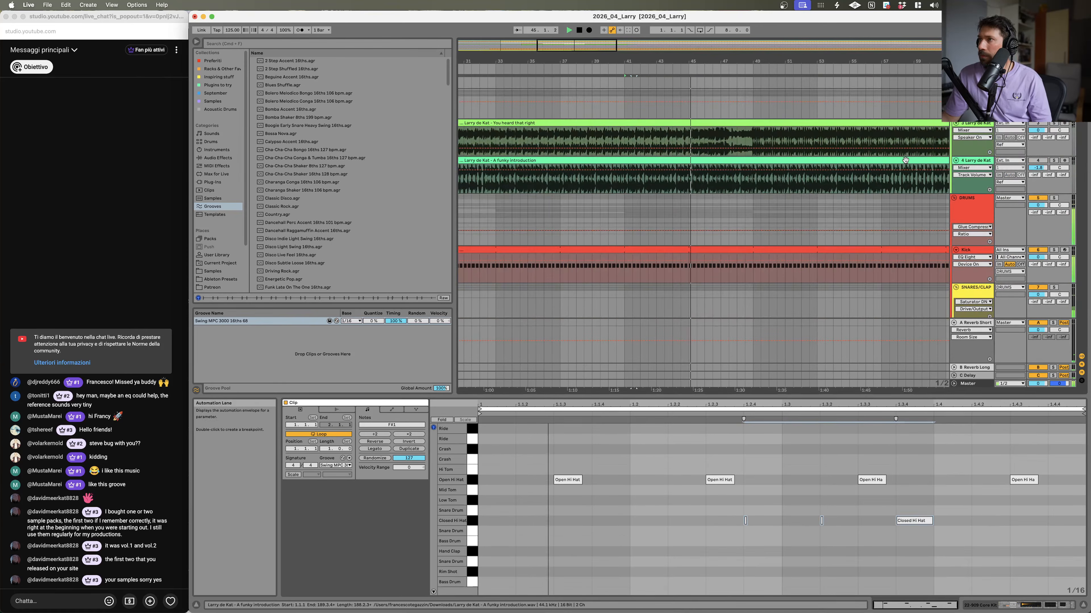
Step: Toggle solo on the Larry de Kat track off and solo the 909 Core Kit track instead
left_click(1053, 161)
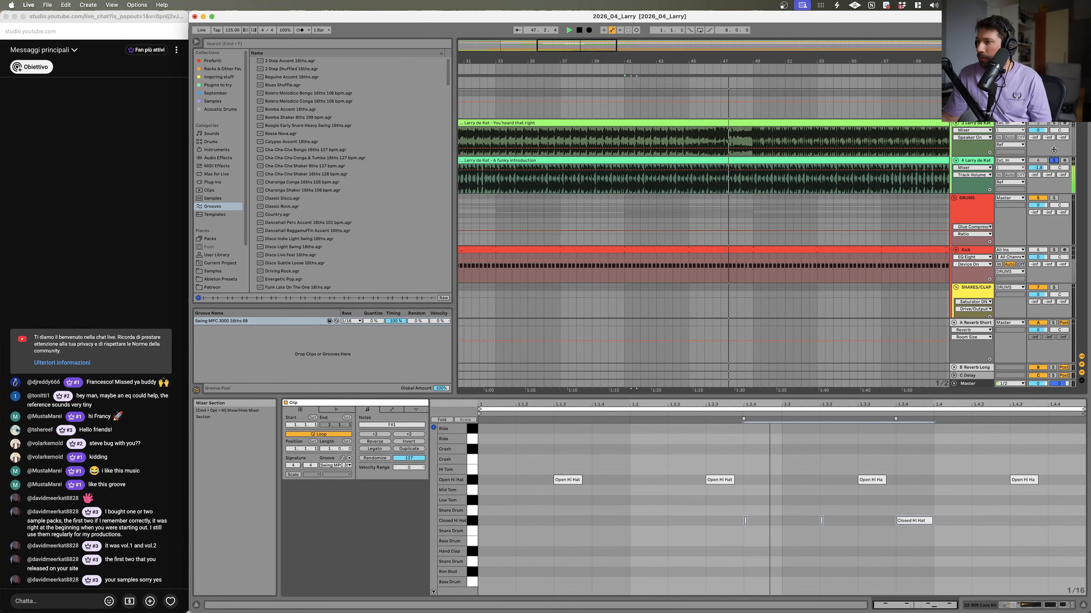
left_click(1054, 160)
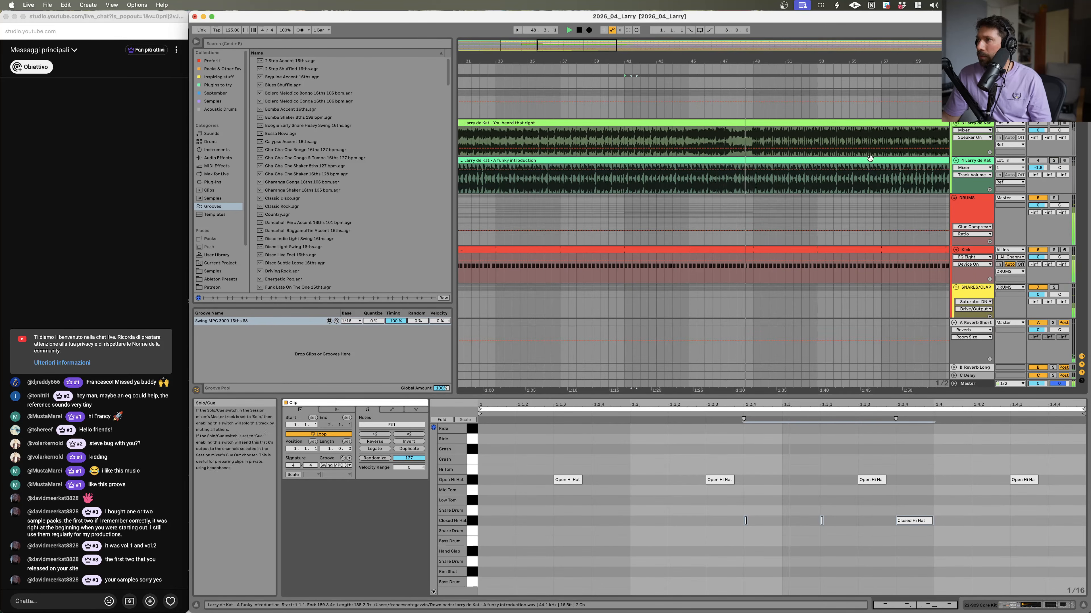
scroll(899, 161, "down", 15)
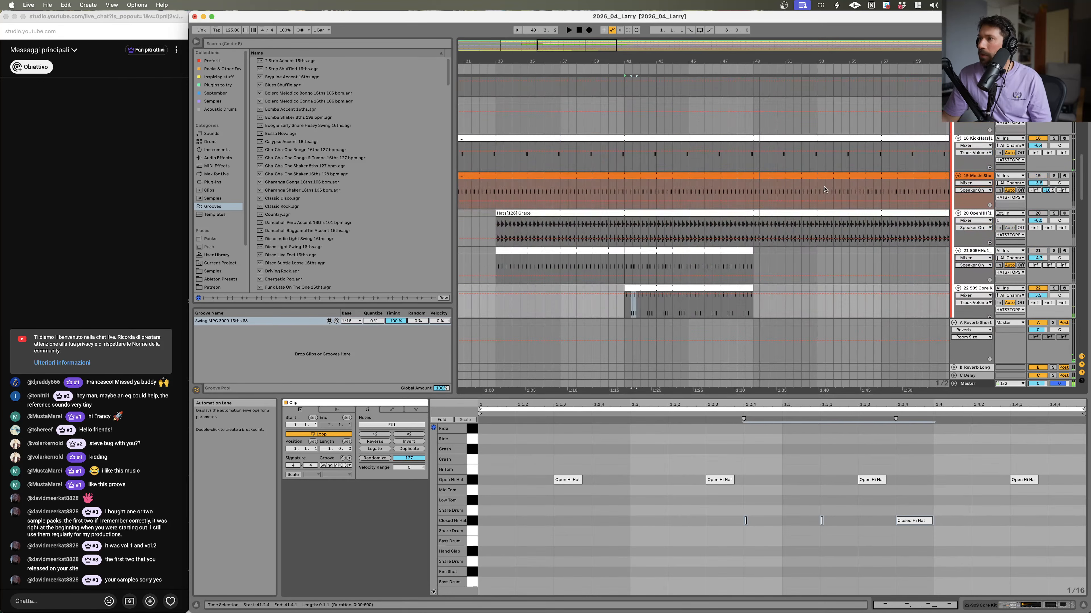
left_click(677, 288)
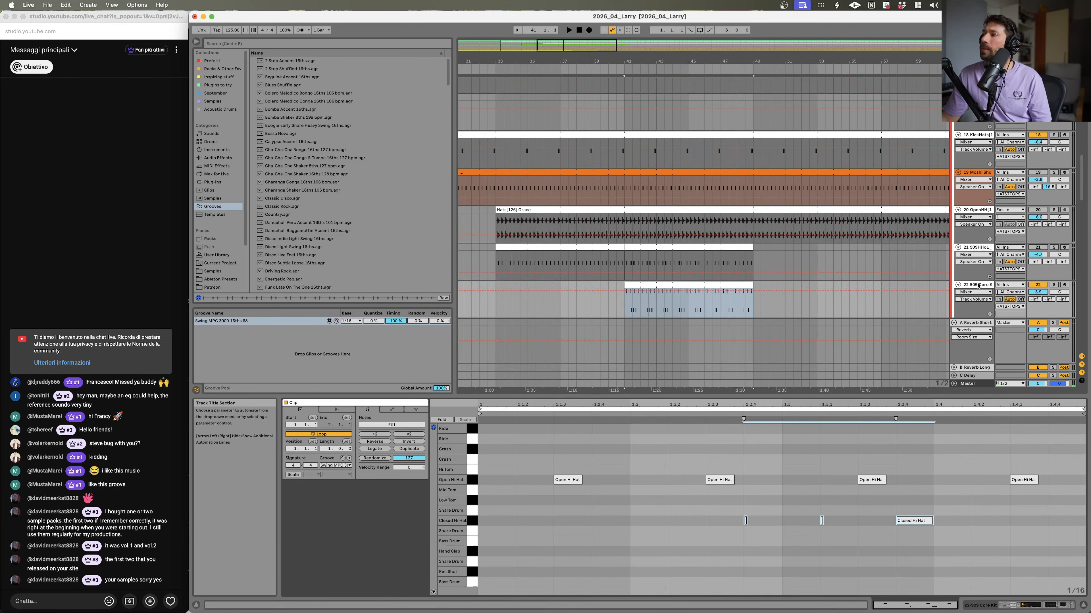
left_click(978, 286)
left_click(1053, 285)
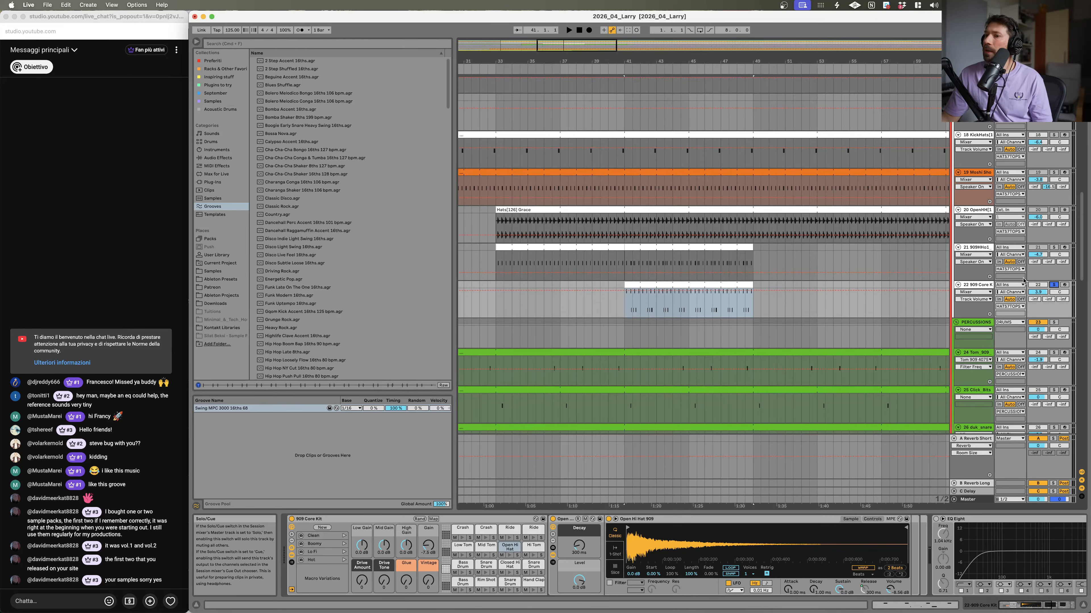
Step: Play the arrangement and lower the release time of the Open Hi Hat 909 sampler in the kit
key("space")
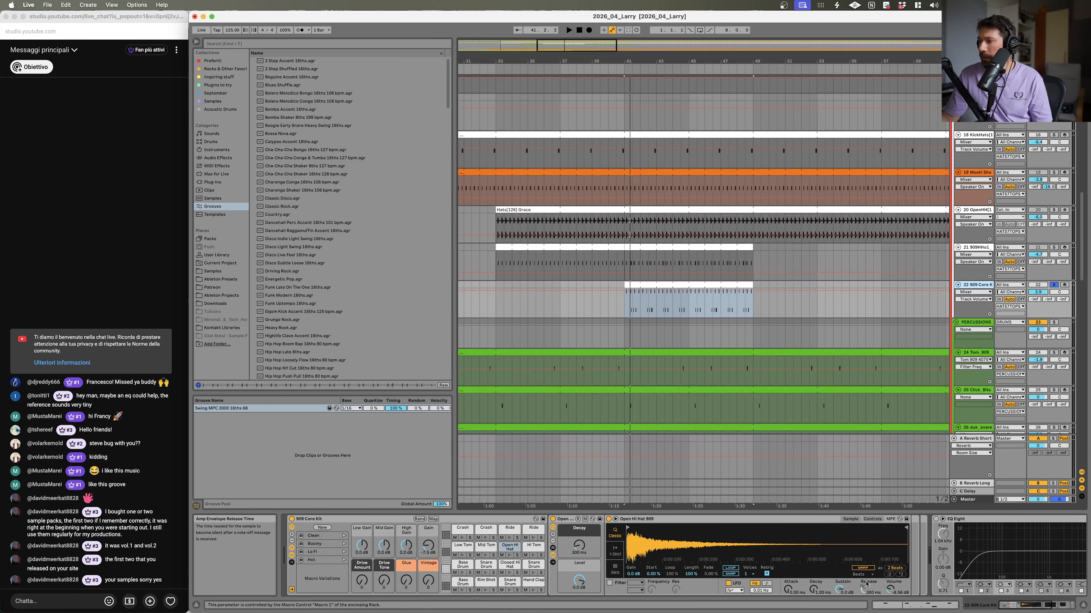
left_click_drag(840, 592, 840, 612)
key("space")
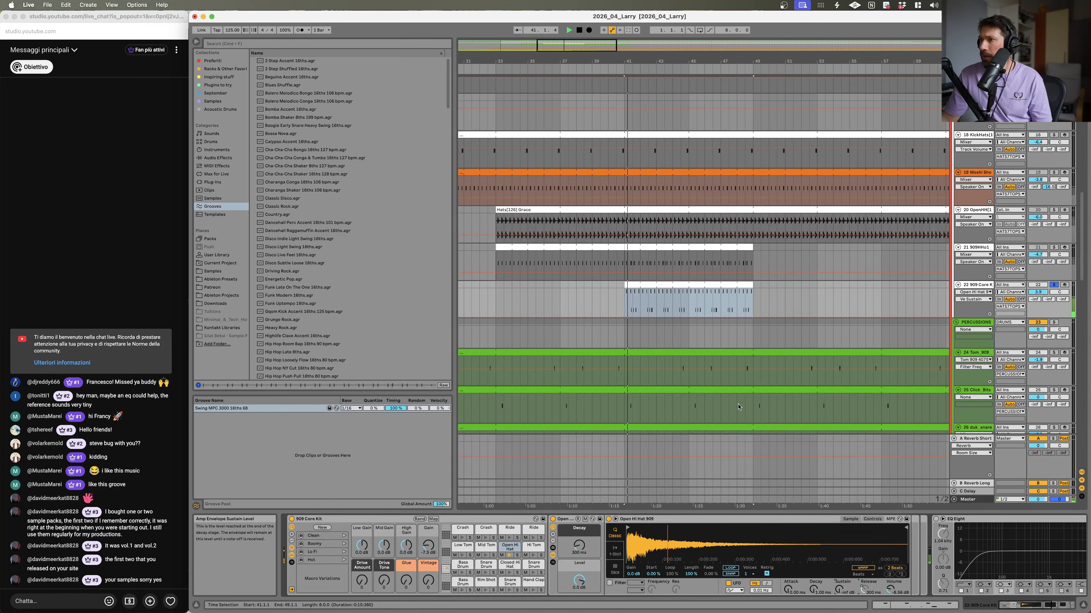
Step: Open the 909 kit clip in the note editor to check its hi-hat notes, then return to the device view
double_click(684, 281)
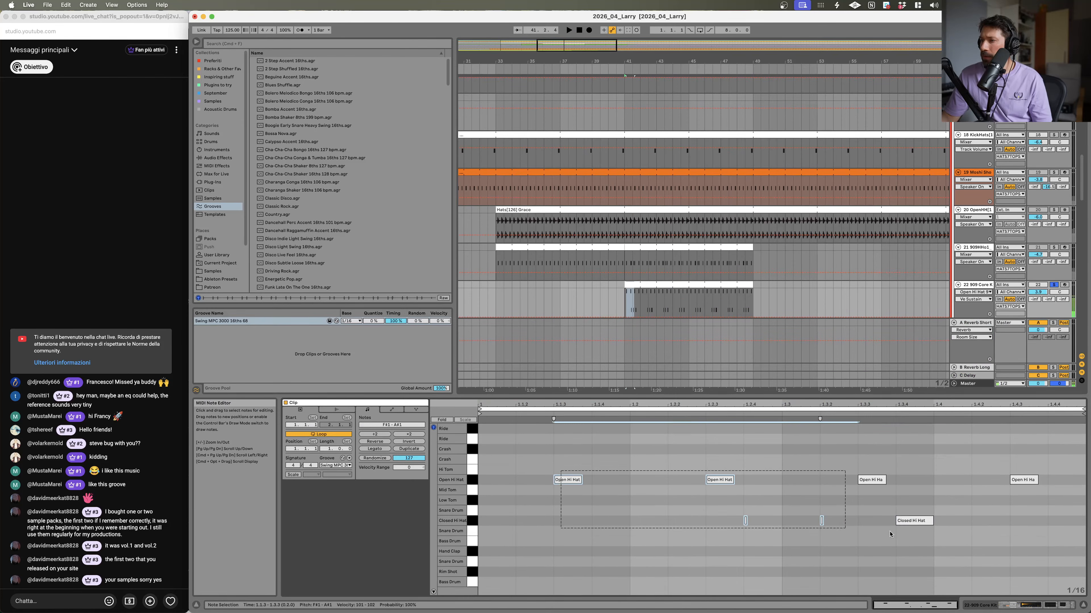
mouse_move(885, 481)
left_mouse_down()
mouse_move(915, 484)
mouse_move(885, 481)
left_mouse_up()
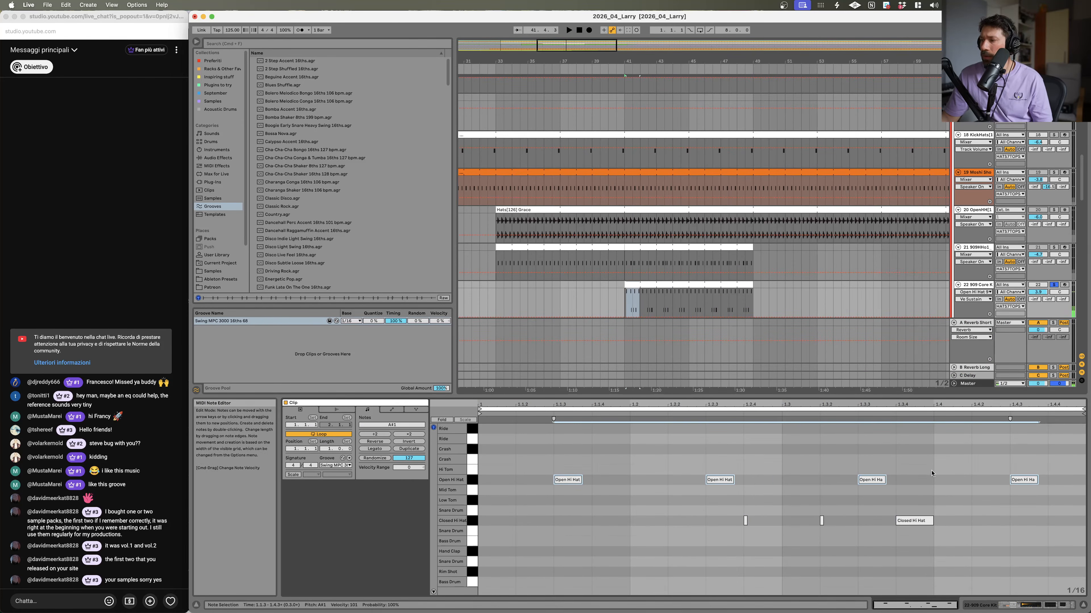
key("shift+Tab")
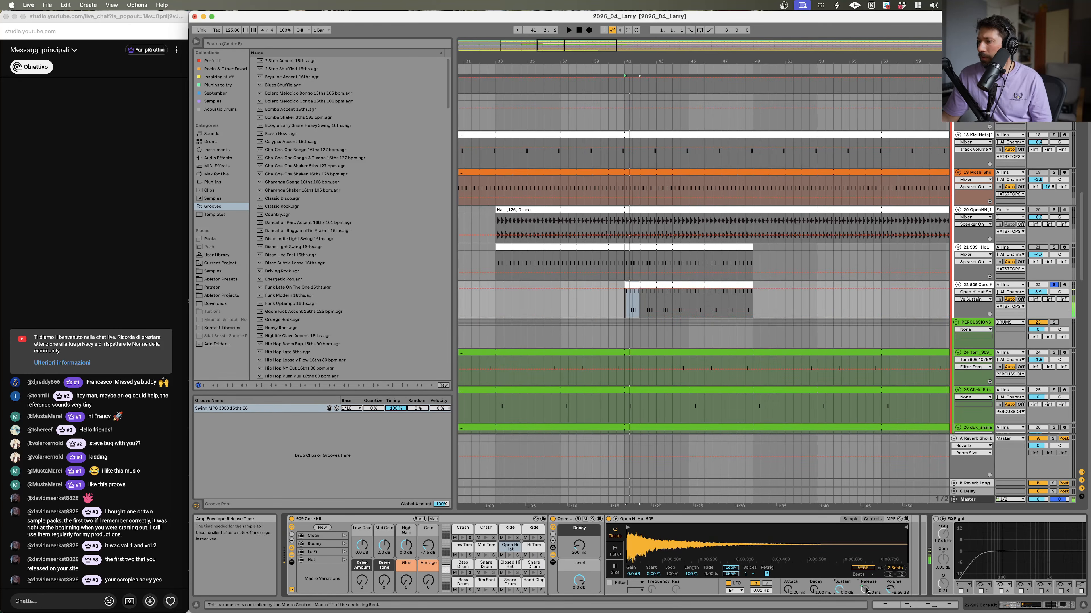
Step: Unmap the Open Hi Hat 909 release knob from the Decay macro and raise the release slightly during playback
right_click(867, 591)
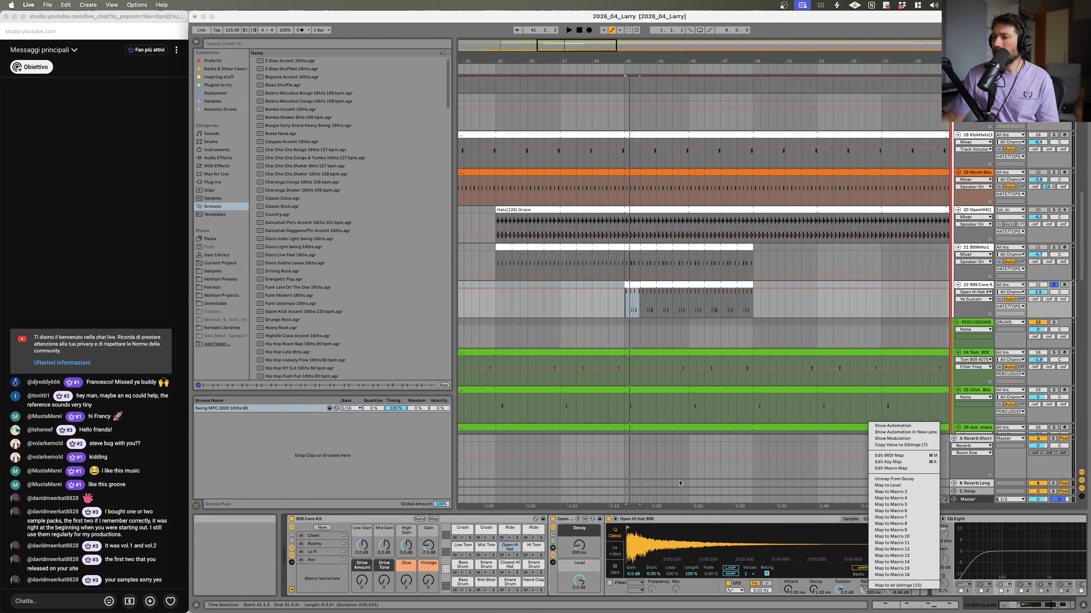
left_click(582, 552)
key("space")
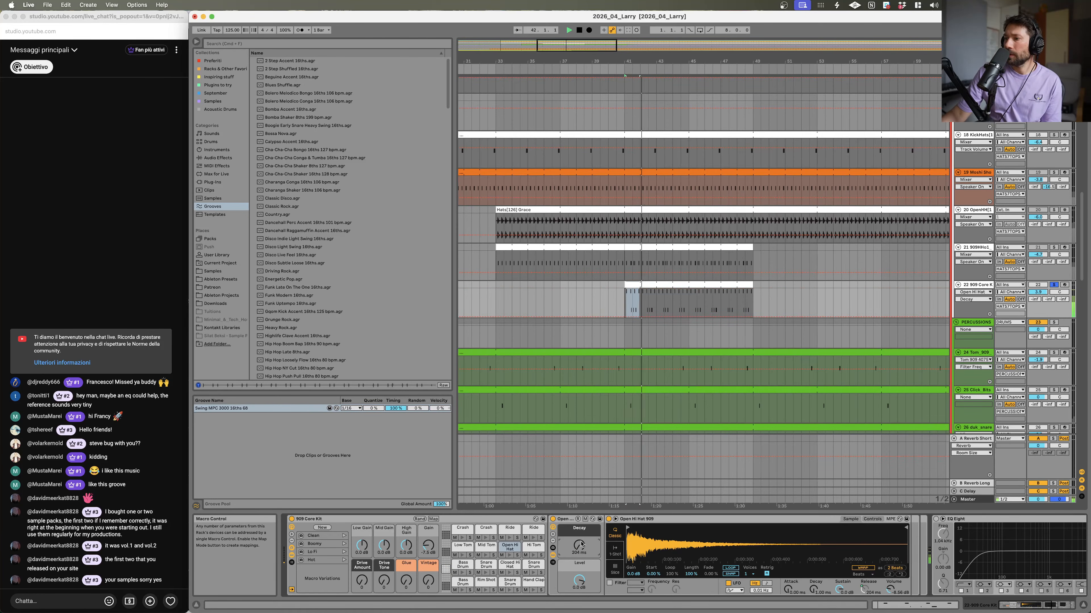
scroll(913, 308, "up", 10)
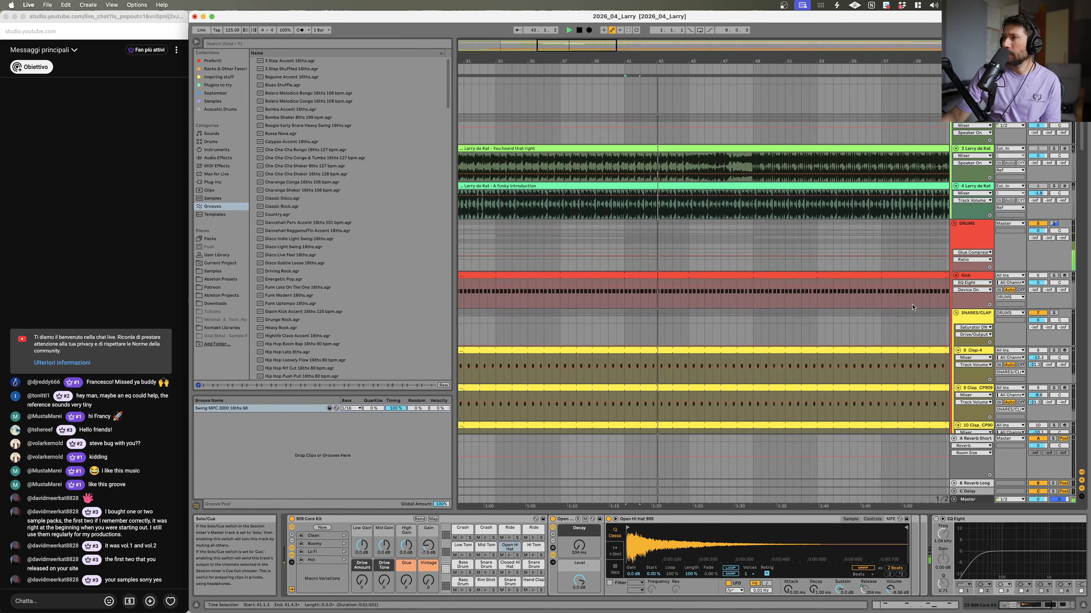
scroll(913, 307, "down", 2)
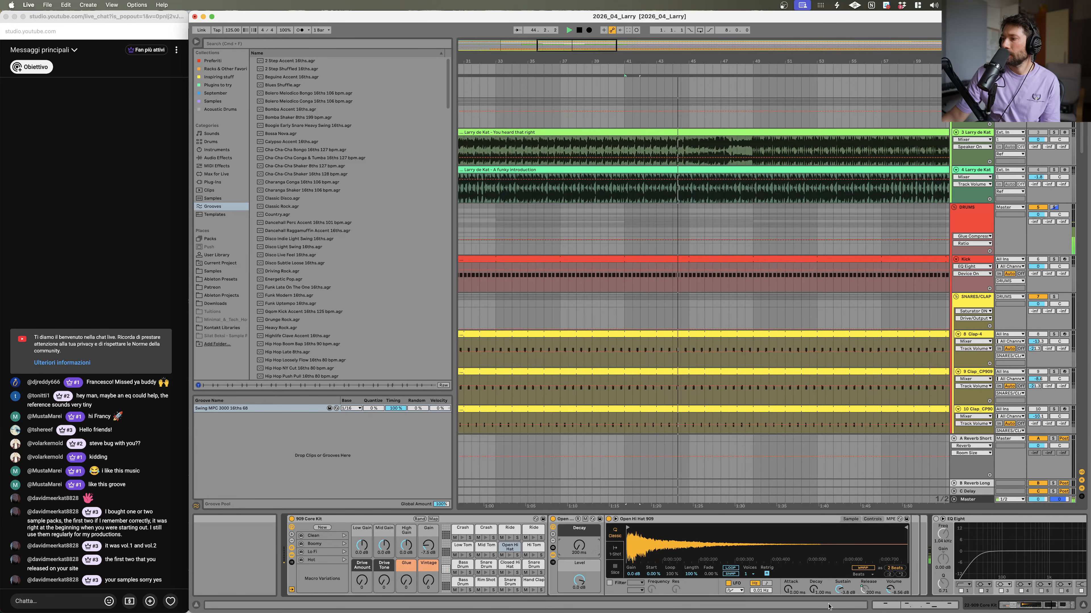
right_click(865, 590)
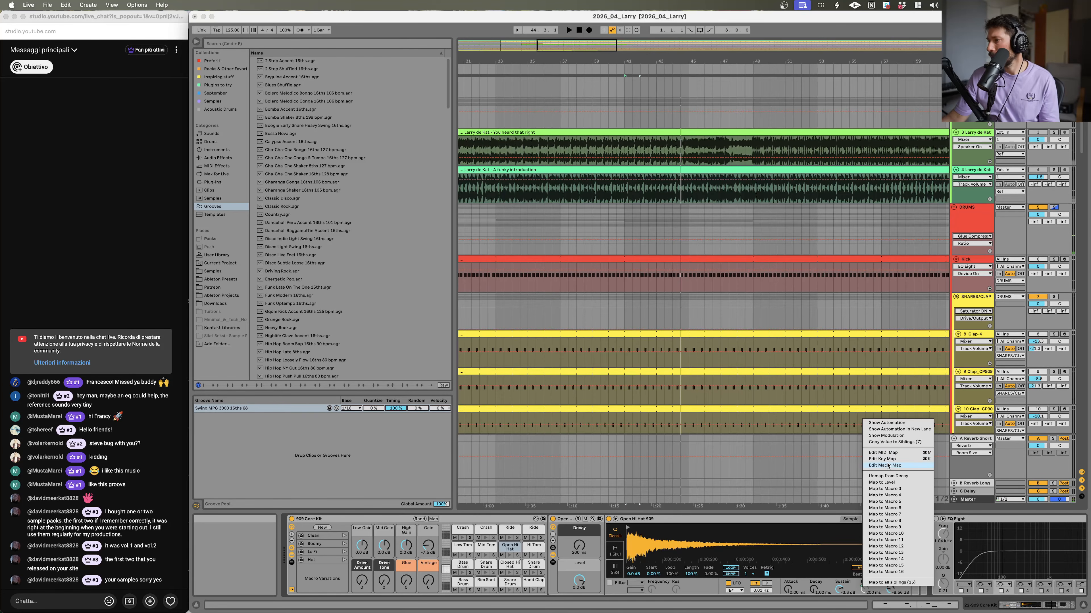
left_click(891, 478)
left_click_drag(865, 589, 865, 580)
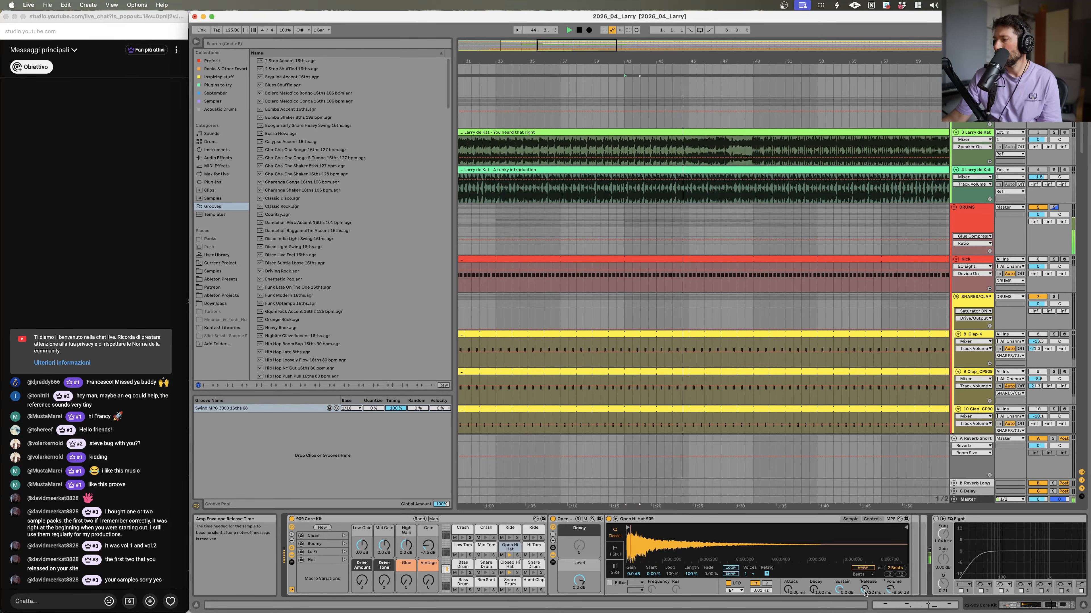
Step: Reset the Drums group's panning to centre and toggle solo on the HATSTOPS group
left_click_drag(1062, 222, 1062, 220)
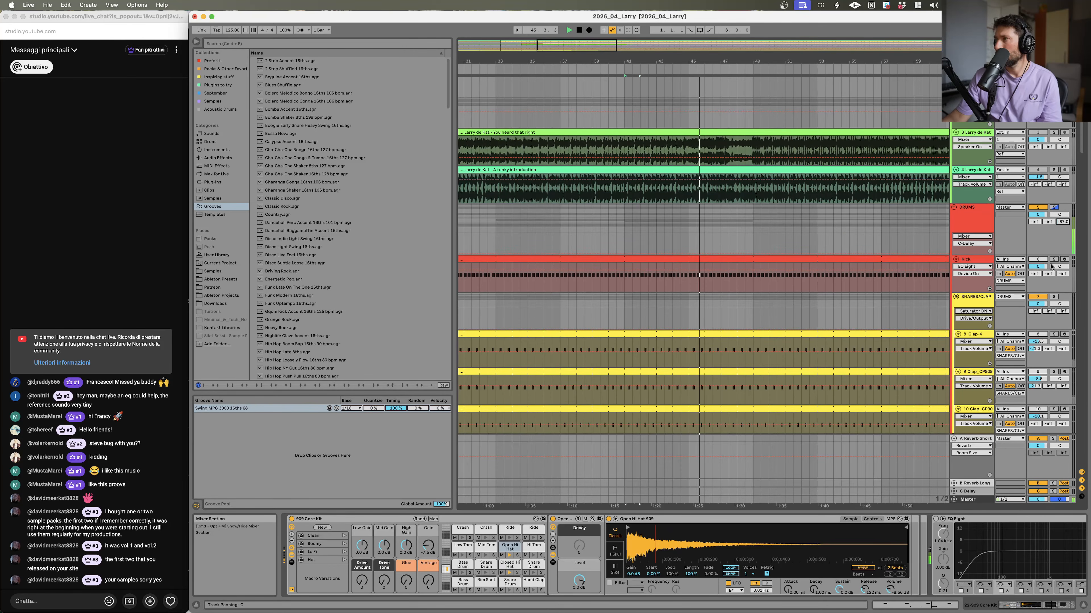
scroll(1051, 267, "down", 10)
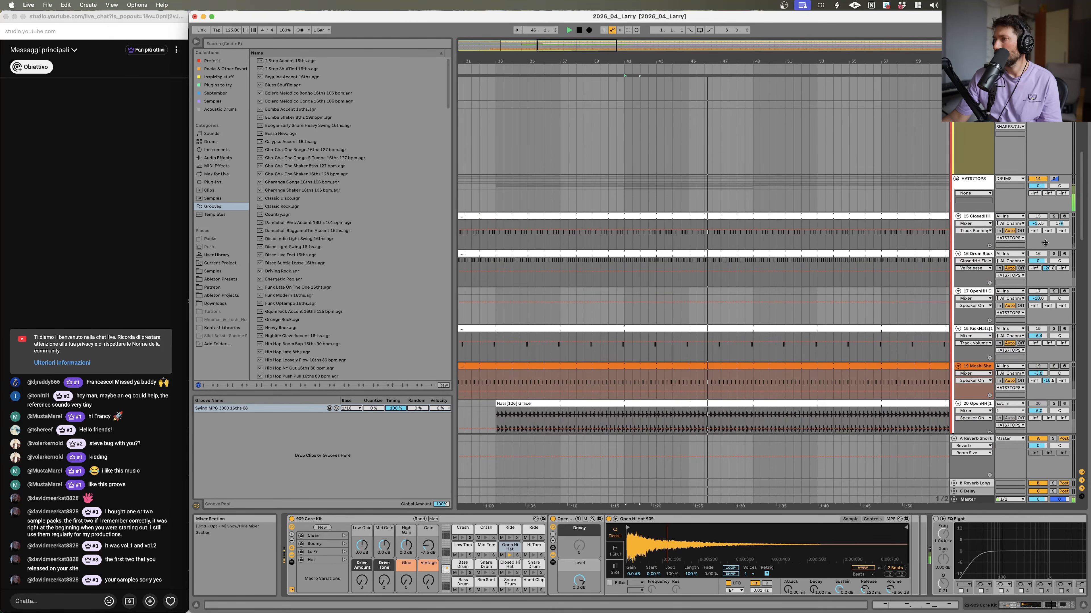
left_click(1054, 180)
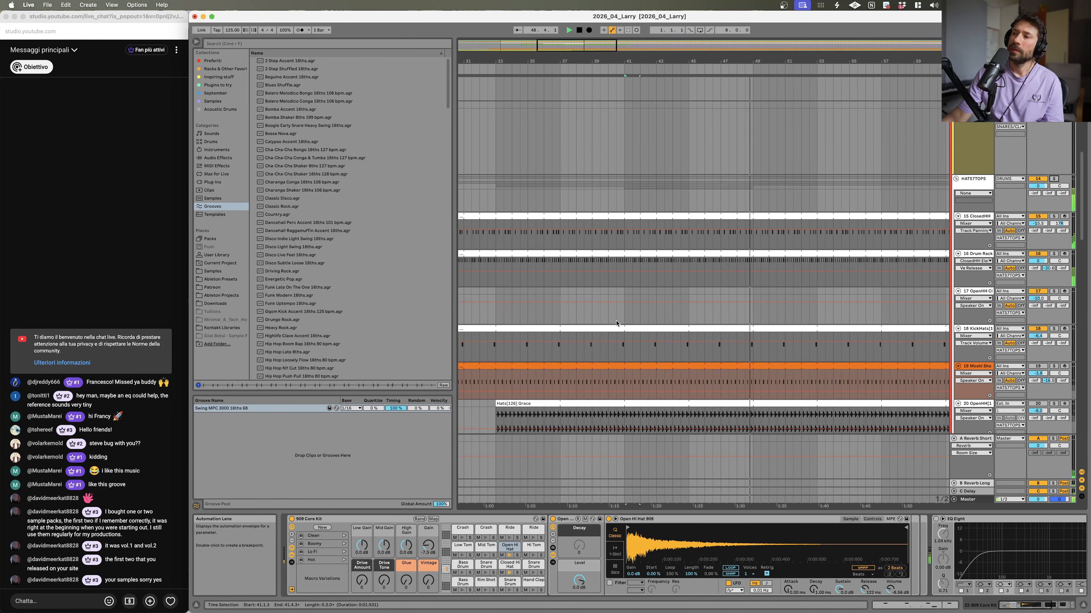
scroll(616, 325, "down", 4)
left_click(598, 368)
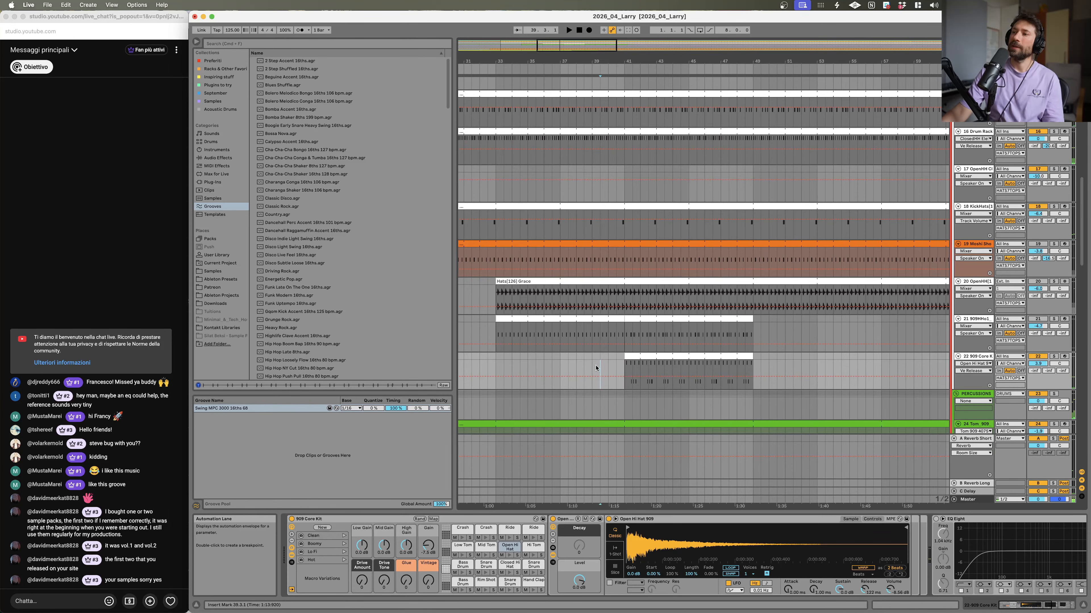
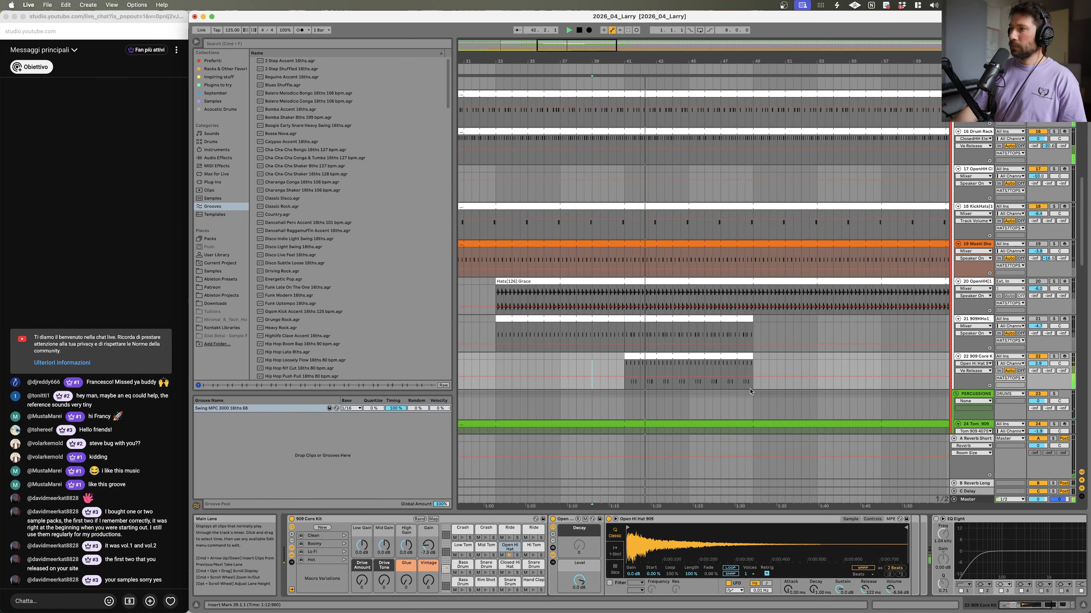
Step: Solo the 909 Core Kit track, then shorten the Closed Hi Hat 909's decay and lower its level in the kit
left_click_drag(1041, 366, 1041, 378)
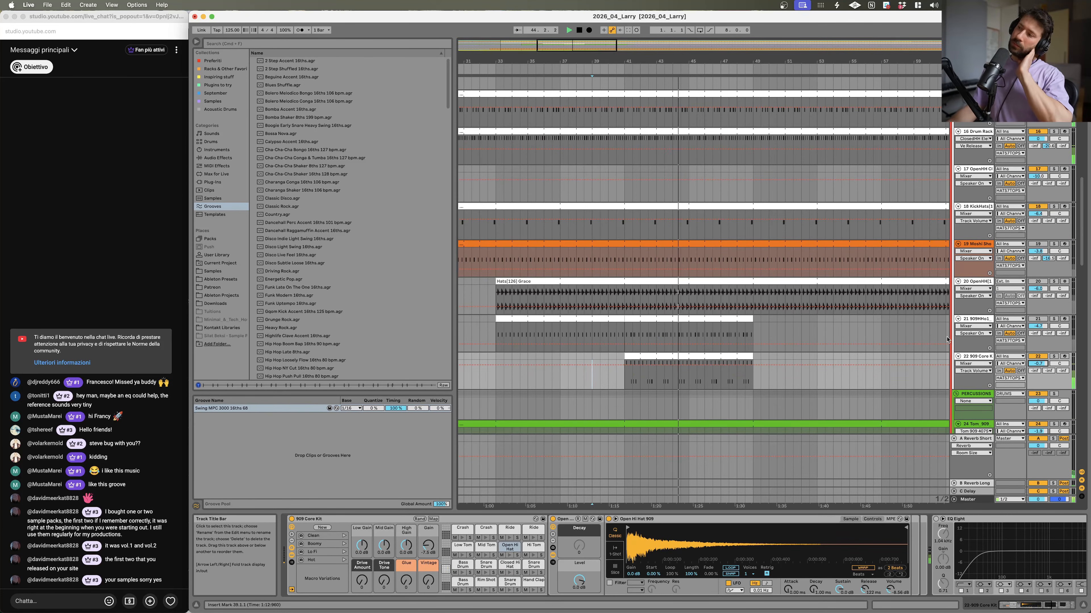
left_click(1053, 356)
left_click(509, 567)
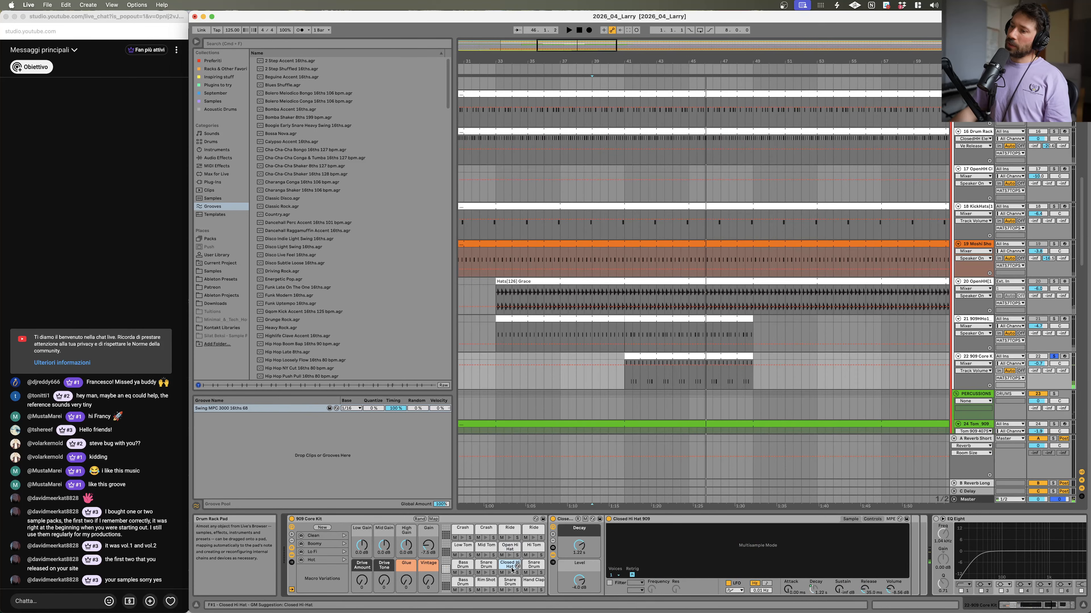
left_click(623, 406)
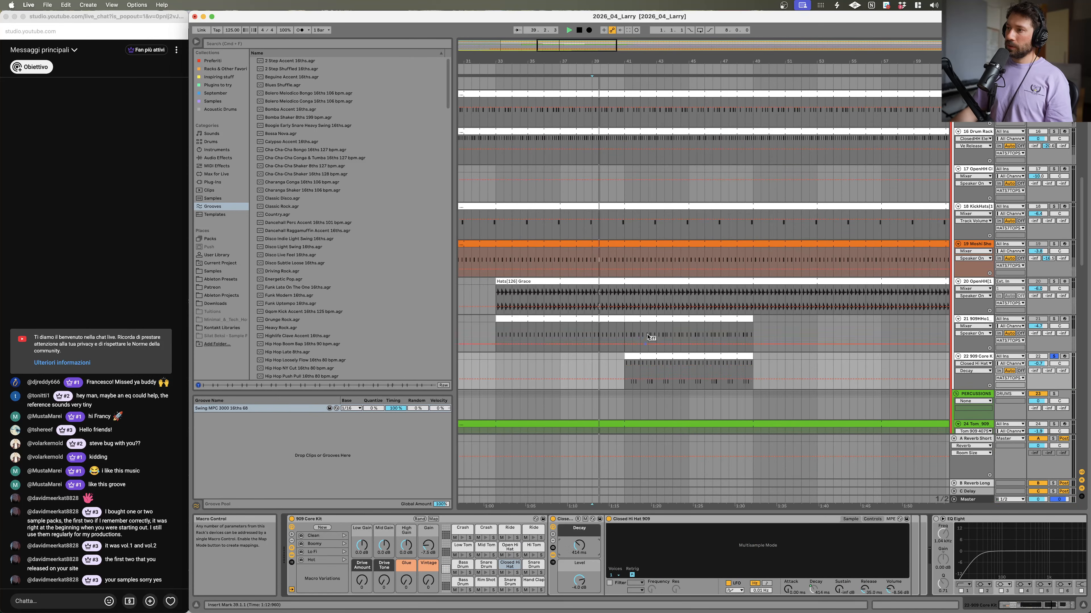
left_click(644, 353)
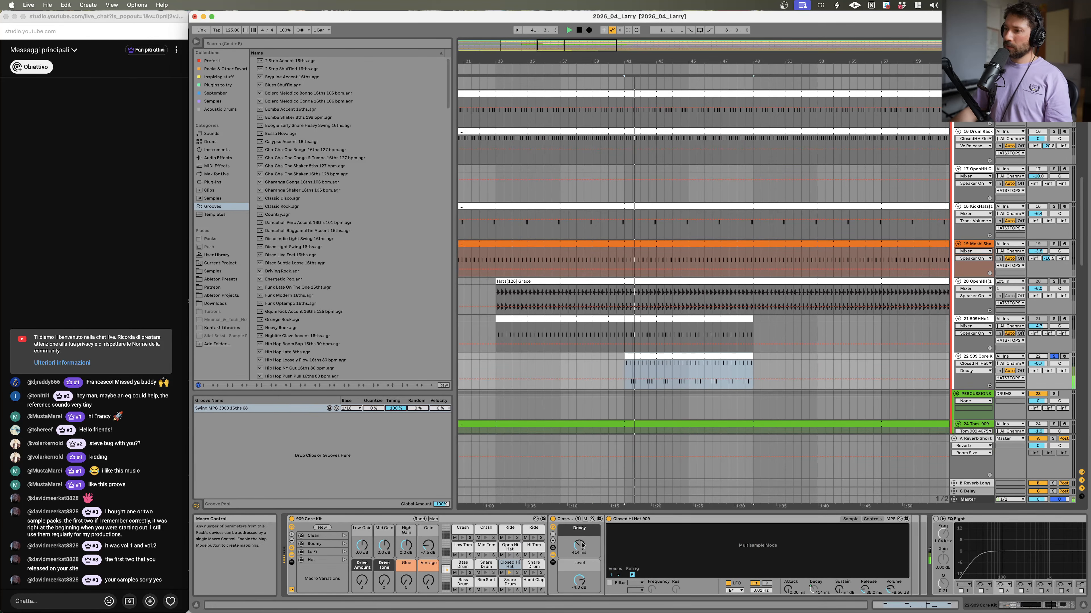
left_click_drag(578, 546, 579, 559)
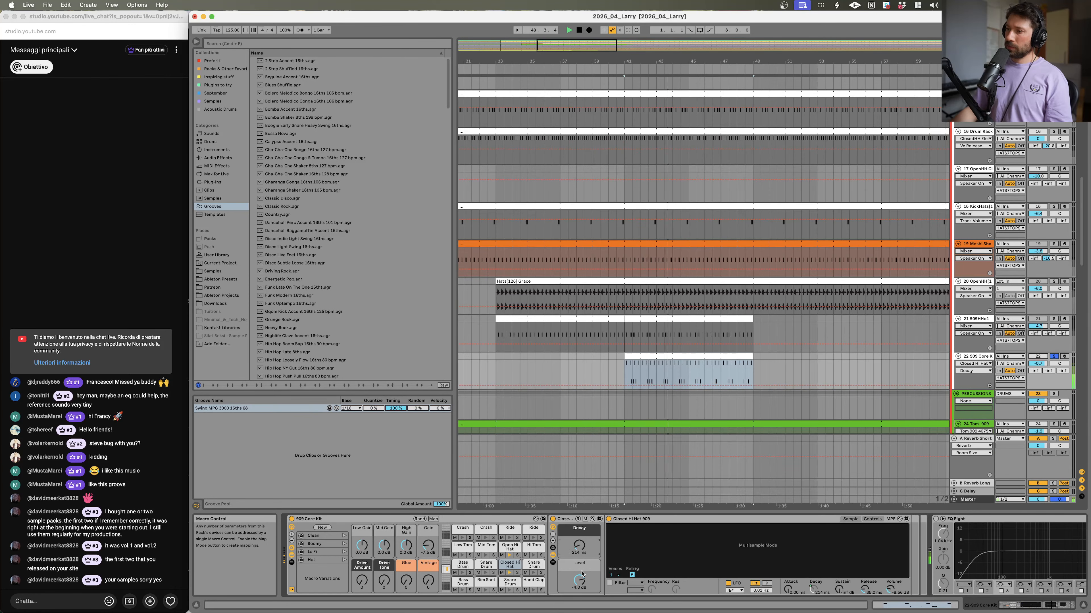
left_click_drag(583, 565, 583, 578)
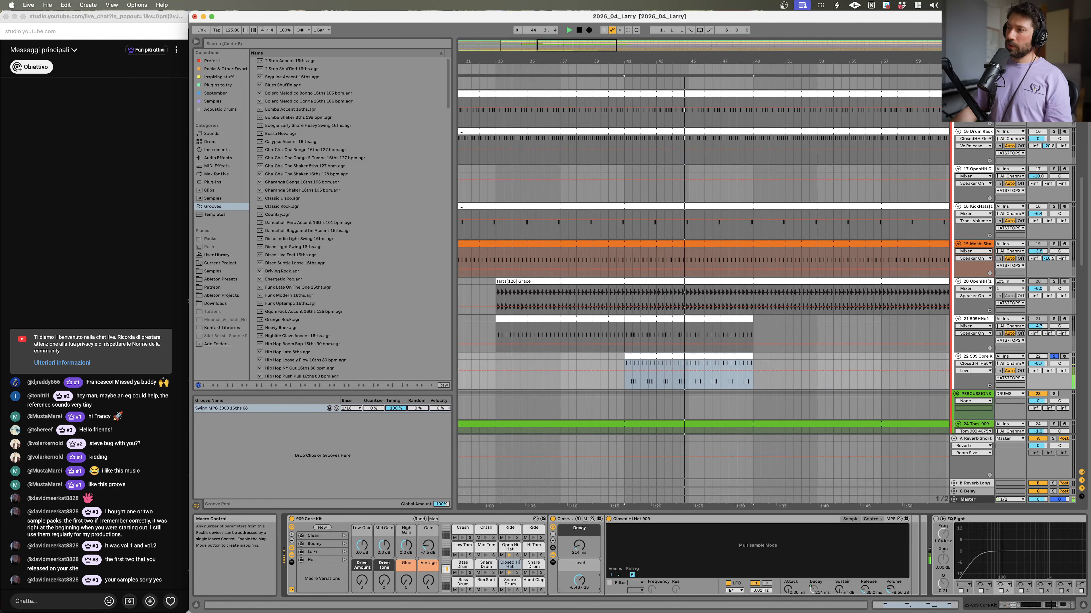
Step: During playback, unsolo the 909 Core Kit track and raise the Closed Hi Hat 909's decay to 600 ms
key("space")
left_click(1053, 356)
key("space")
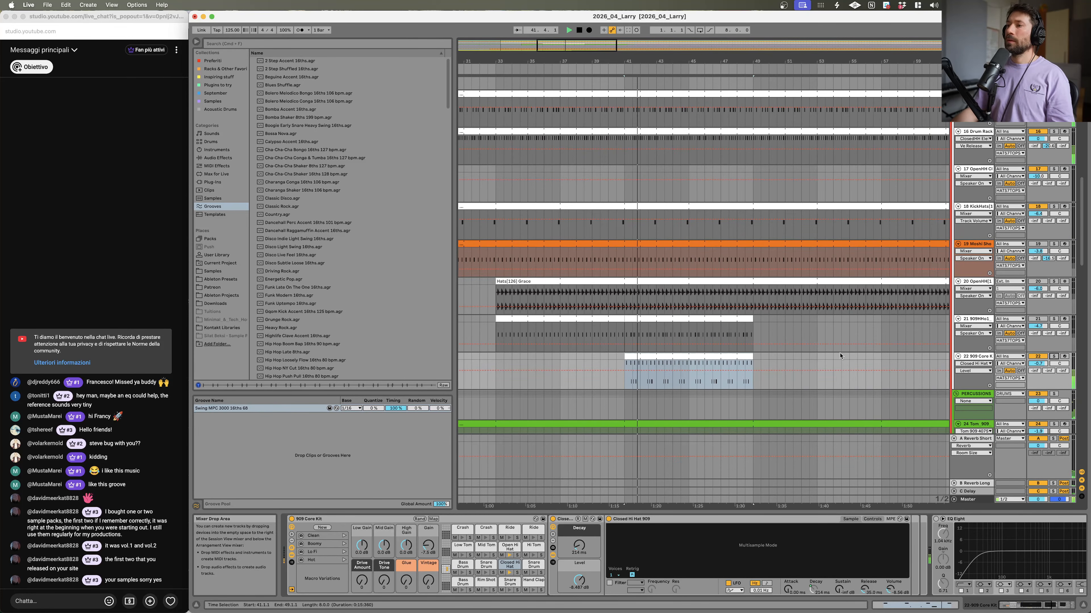
left_click_drag(588, 553, 586, 536)
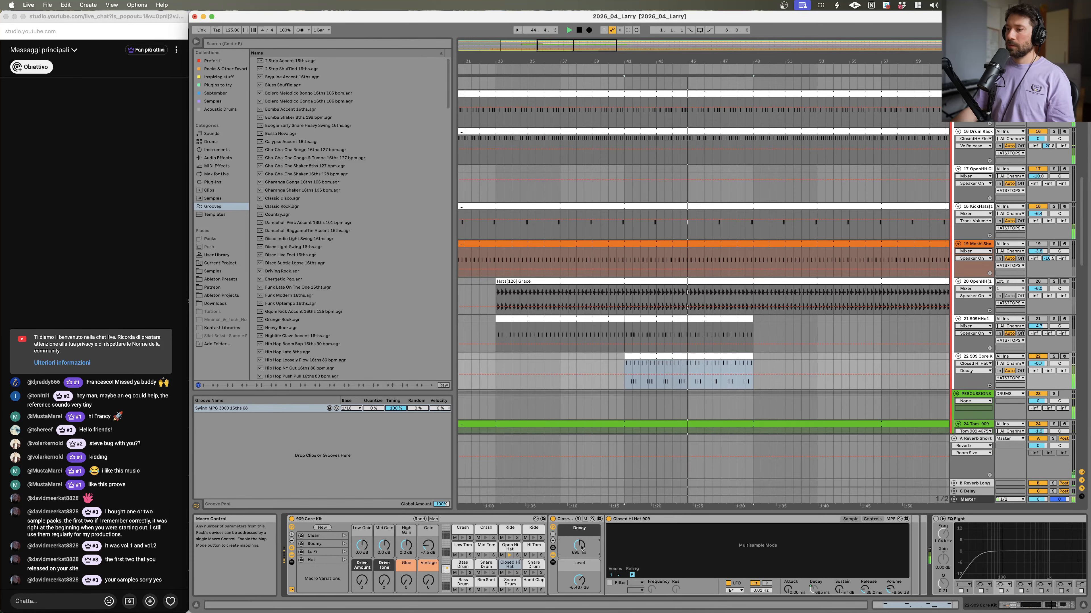
Step: Play the arrangement while toggling solo on the Larry de Kat vocal track and the 909 Core Kit track
scroll(860, 259, "up", 8)
scroll(861, 260, "up", 5)
left_click(1053, 186)
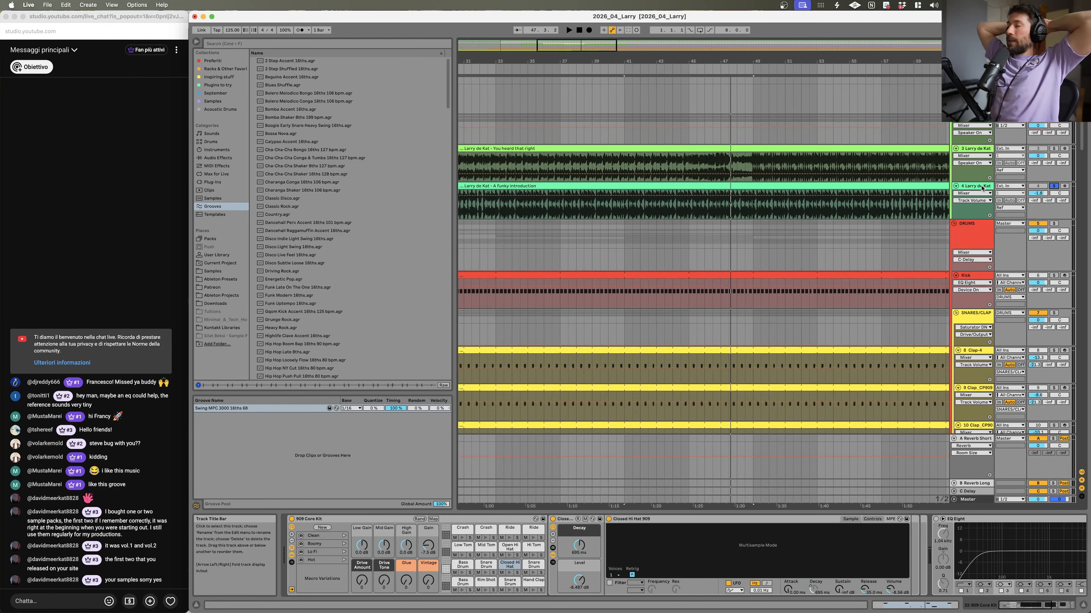
key("space")
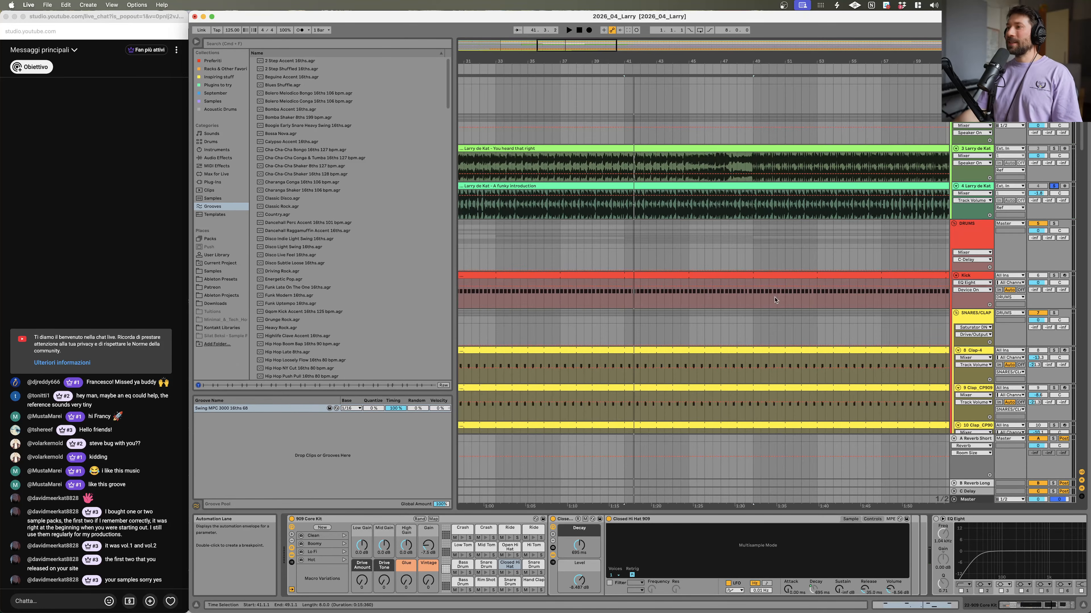
scroll(768, 308, "down", 15)
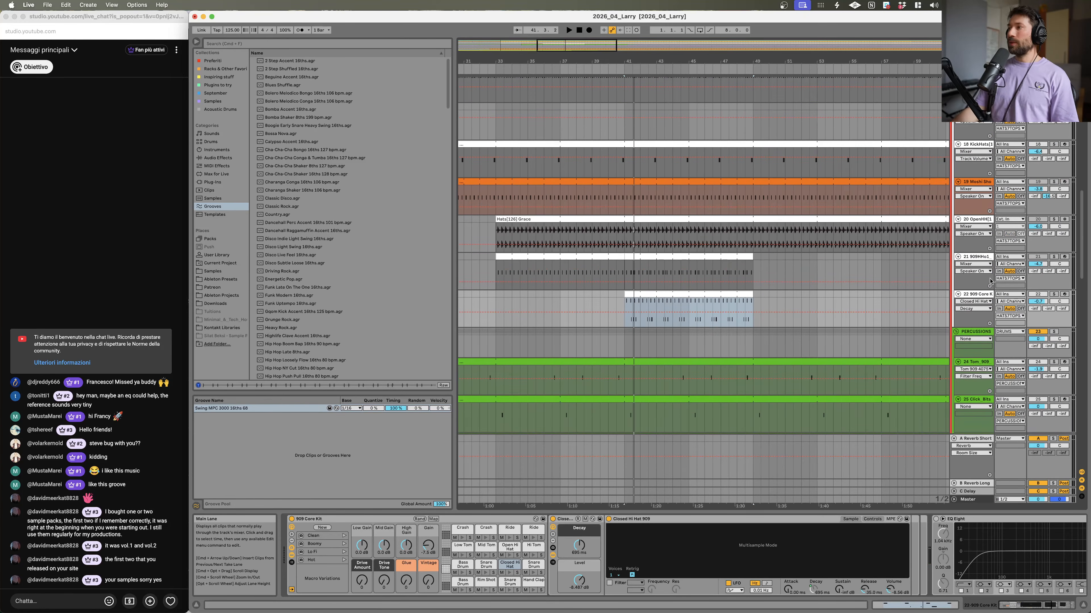
left_click(1053, 294)
key("space")
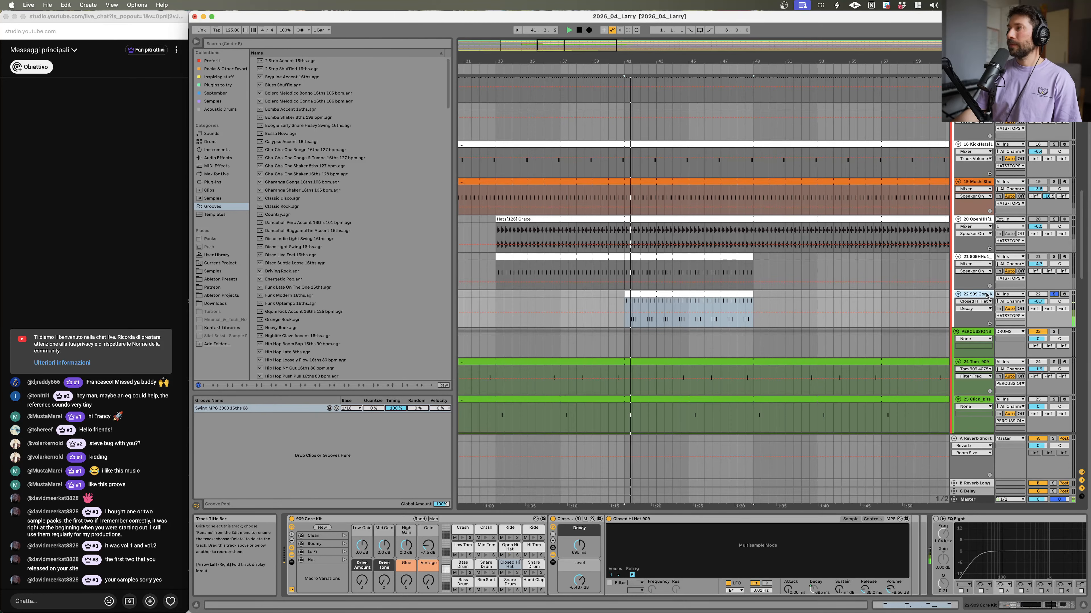
Step: Search the browser for rc 20 and load the RC-20 Retro Color plug-in onto the 909 Core Kit track
left_click(308, 43)
type("rc")
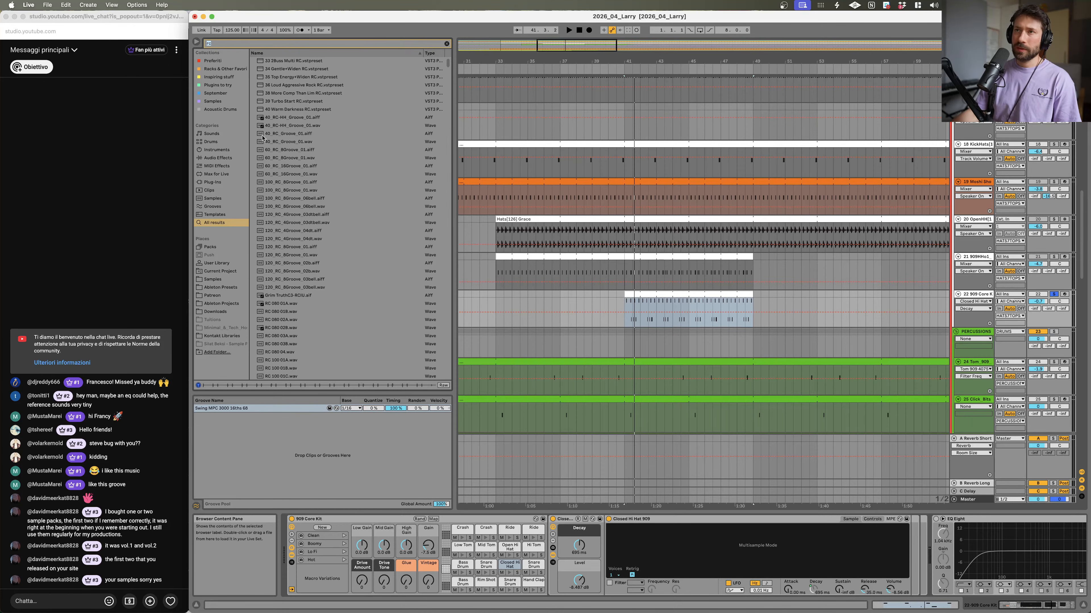
type(" 20")
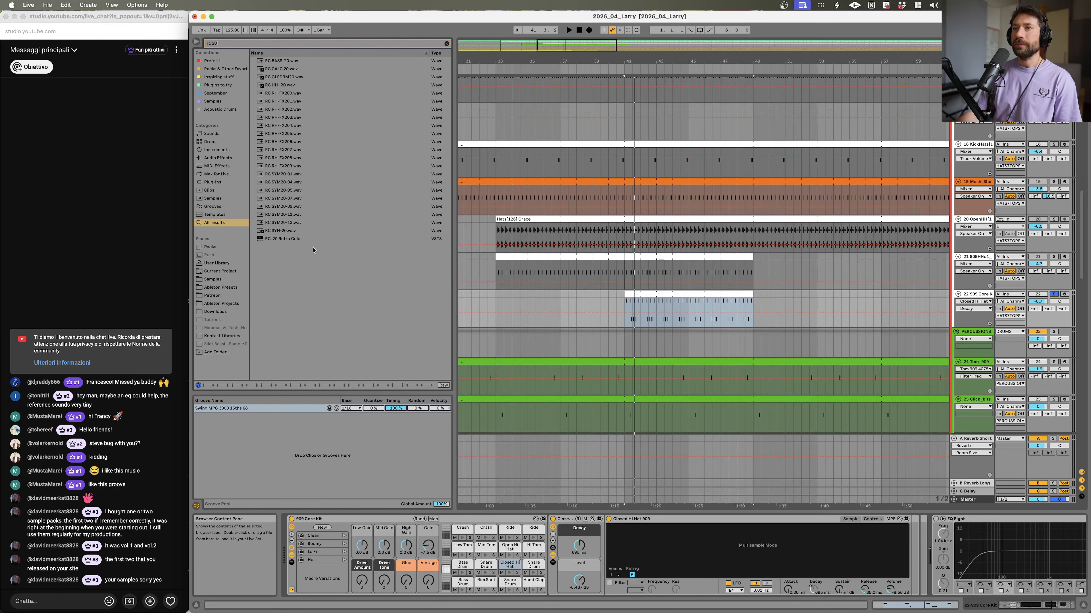
double_click(314, 239)
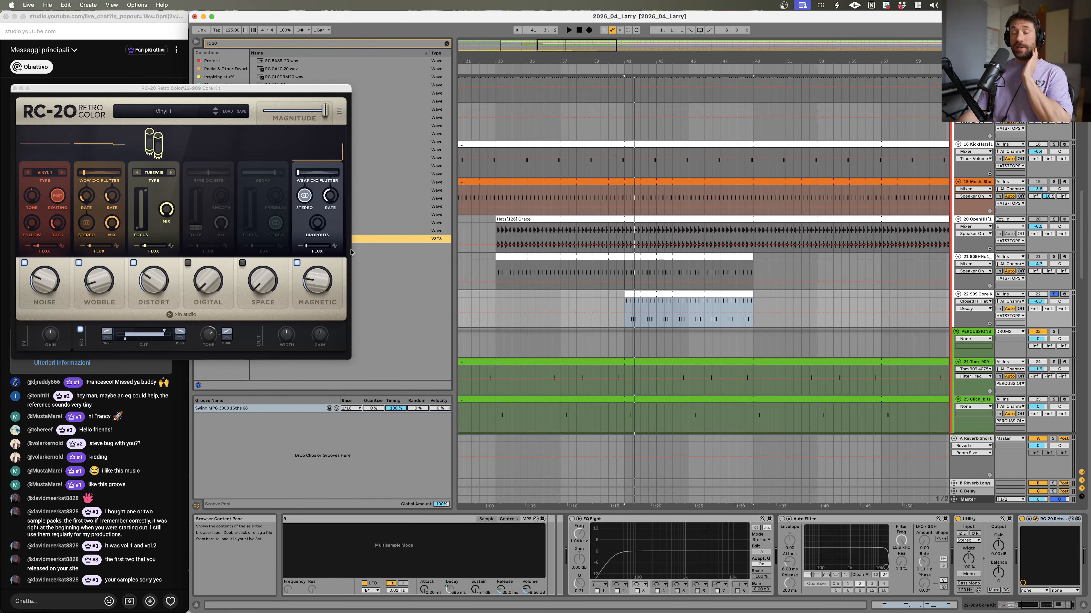
left_click(215, 95)
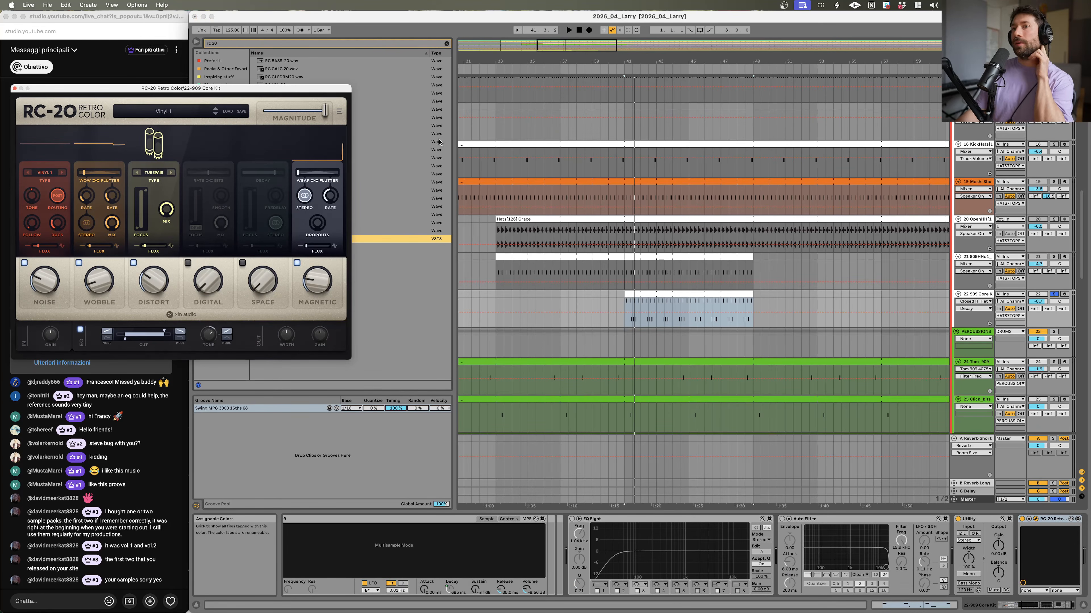
left_click_drag(325, 89, 705, 166)
Step: Play the arrangement and step through the RC-20 presets up to Bass Talk
key("space")
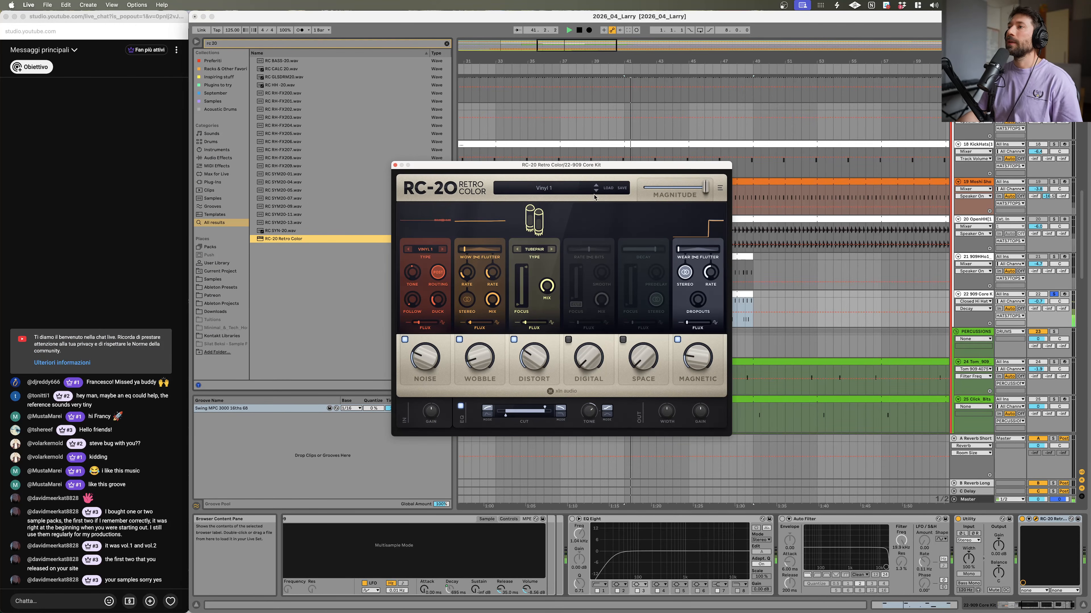
left_click(596, 192)
left_click(596, 192)
left_click(596, 191)
left_click(596, 192)
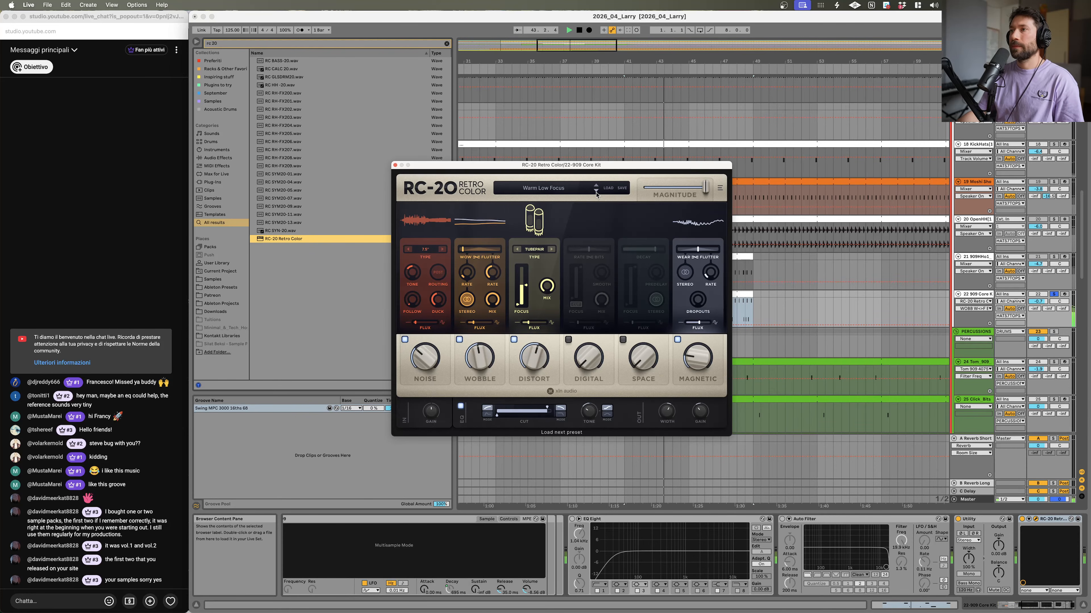
left_click(596, 192)
left_click(596, 191)
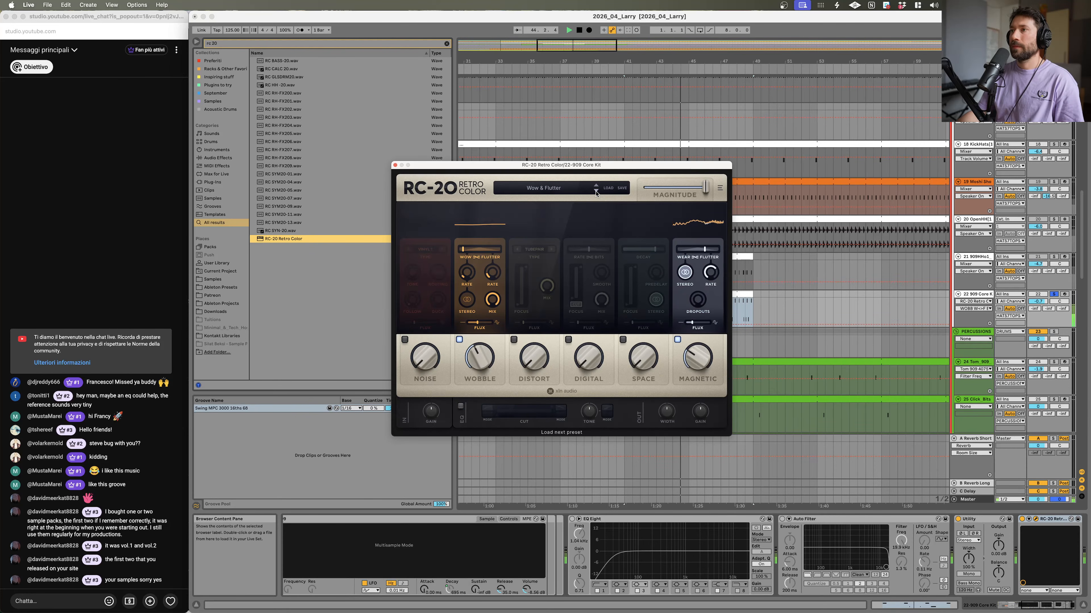
left_click(596, 192)
left_click(596, 192)
left_click(596, 192)
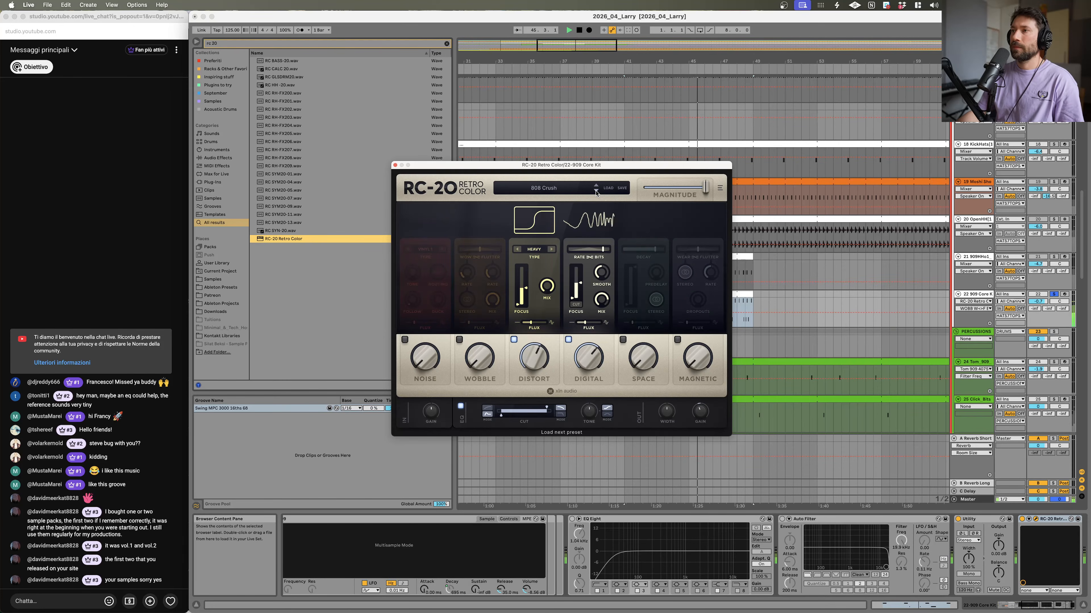
left_click(595, 192)
left_click(596, 192)
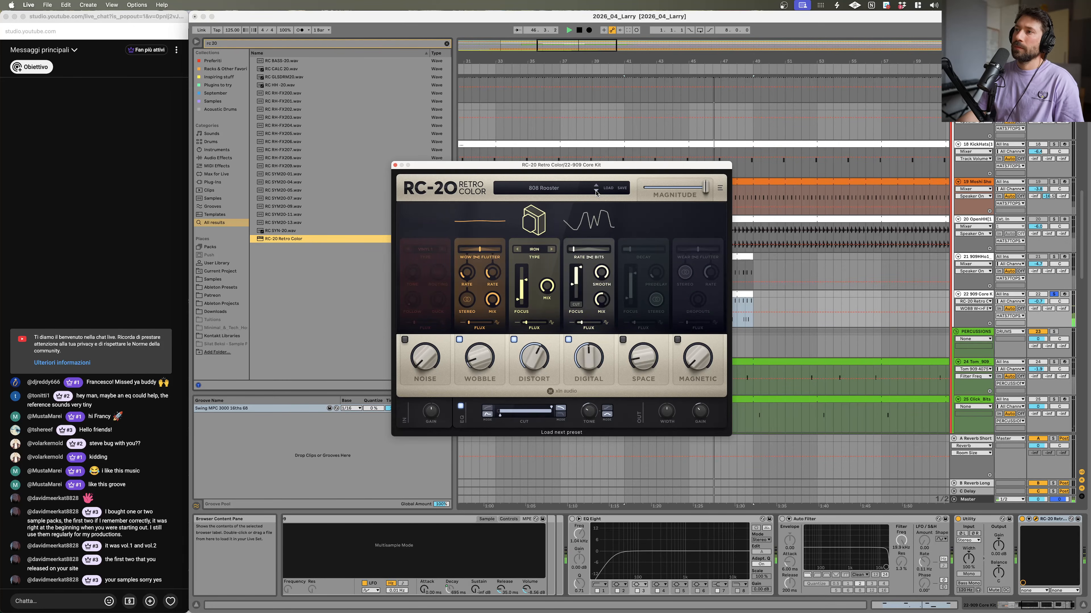
left_click(596, 192)
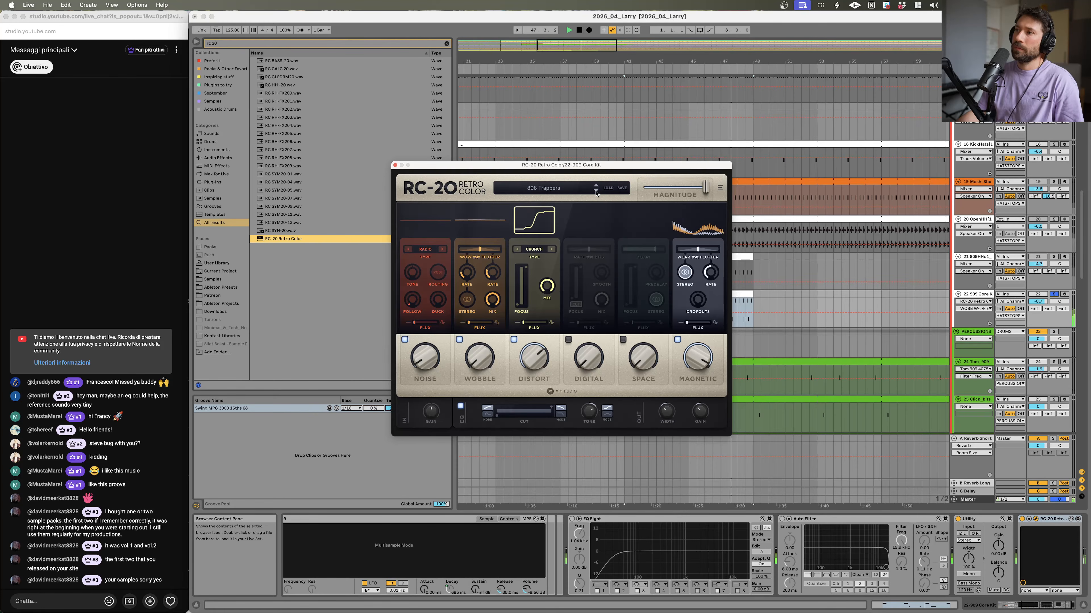
left_click(595, 192)
left_click(596, 192)
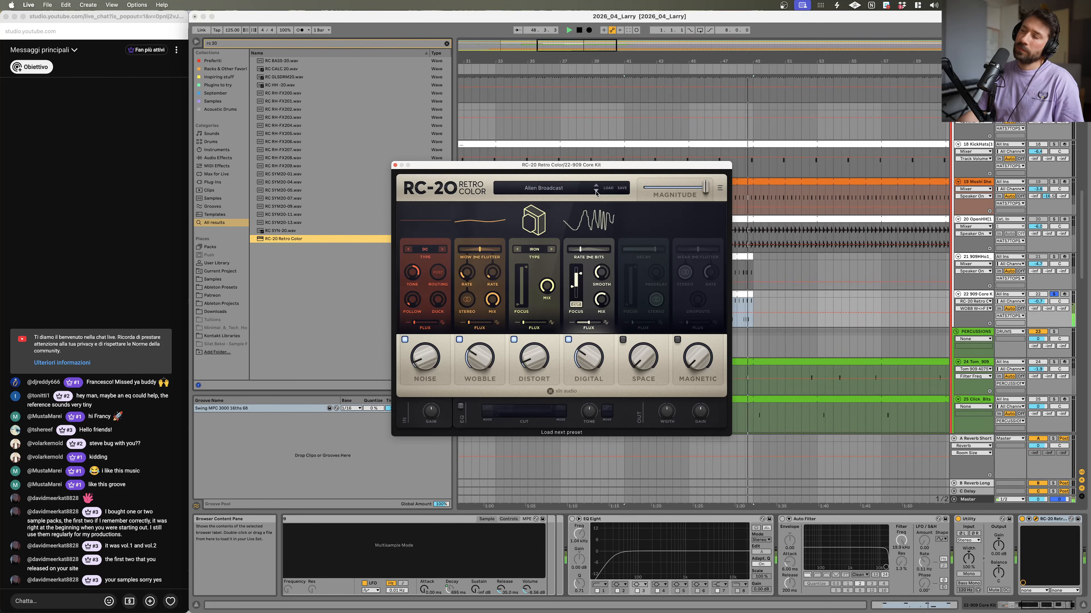
left_click(595, 192)
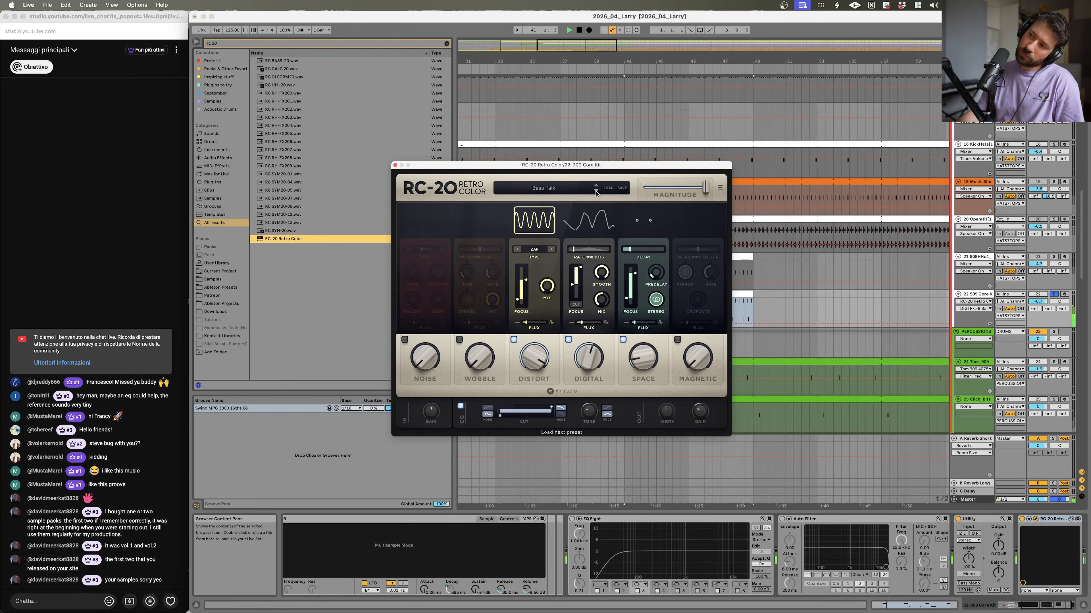
left_click(595, 192)
left_click(596, 186)
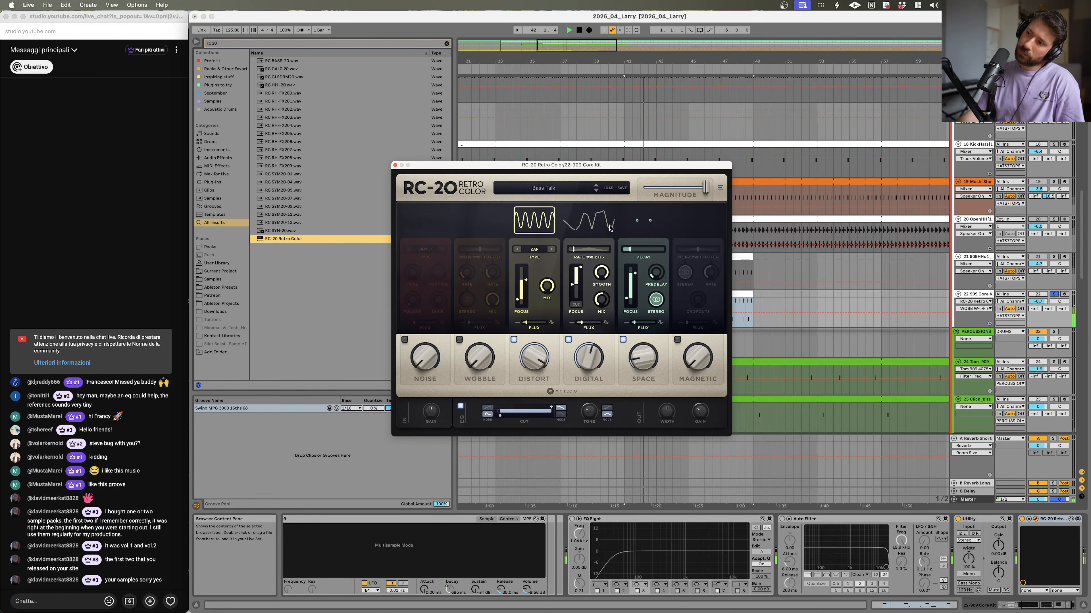
Step: Turn the RC-20 Space amount down to 0% and raise the Distort focus to 20000 Hz
left_click_drag(643, 359, 642, 382)
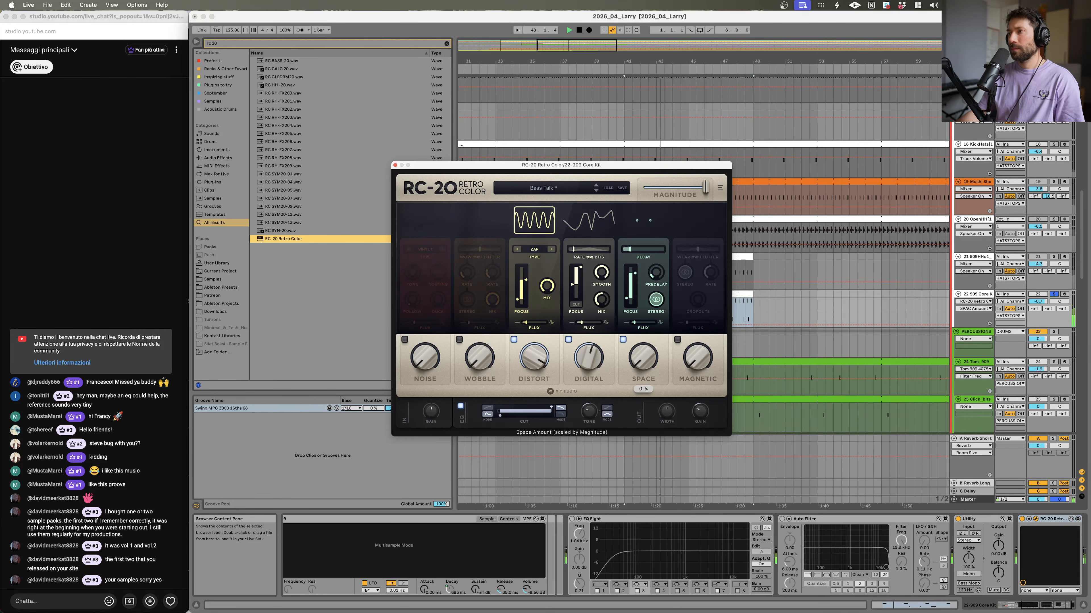
left_click_drag(534, 358, 527, 268)
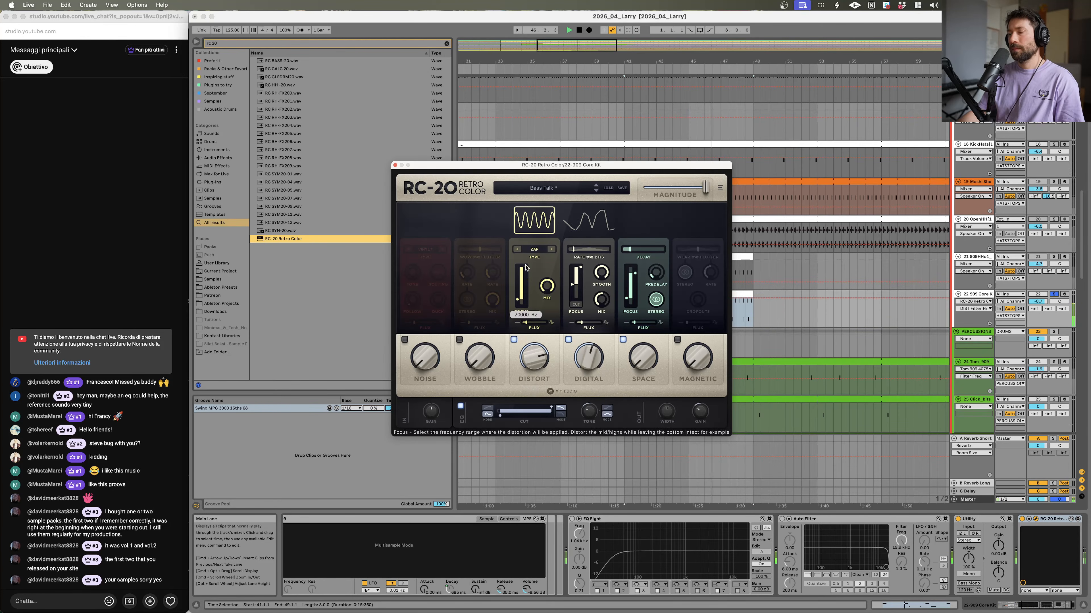
Step: Step on to the Cassette 1st Generation preset and lower its Noise amount
left_click(596, 191)
key("space")
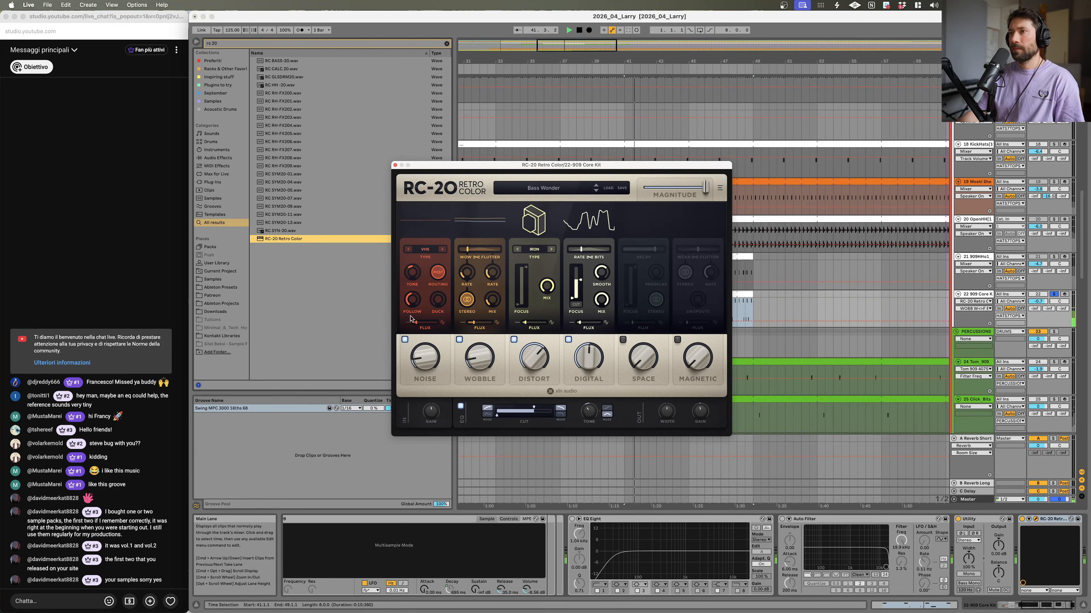
left_click(596, 191)
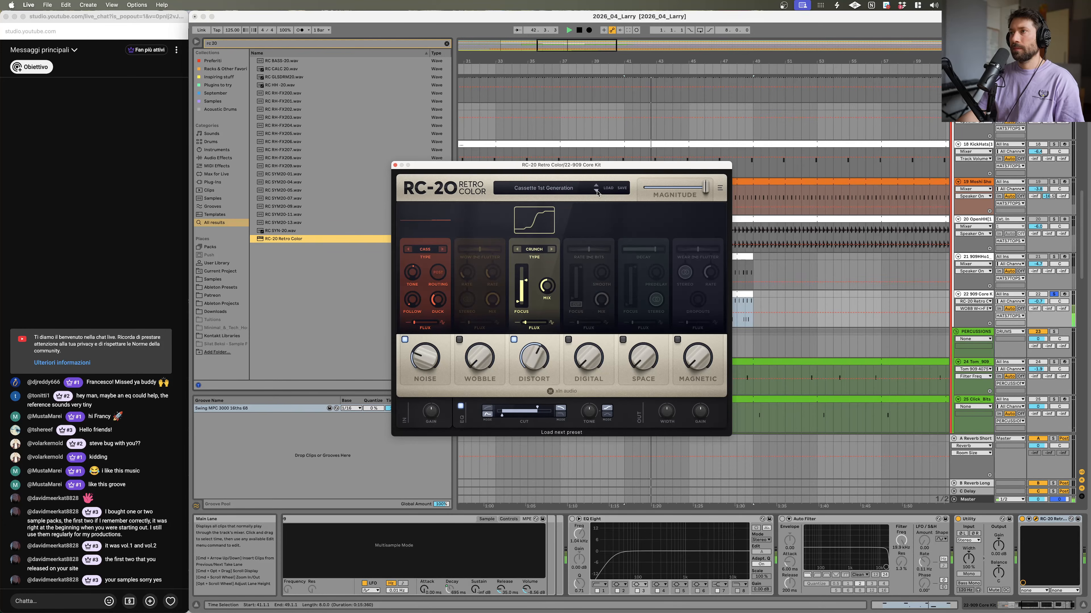
left_click_drag(406, 347, 406, 365)
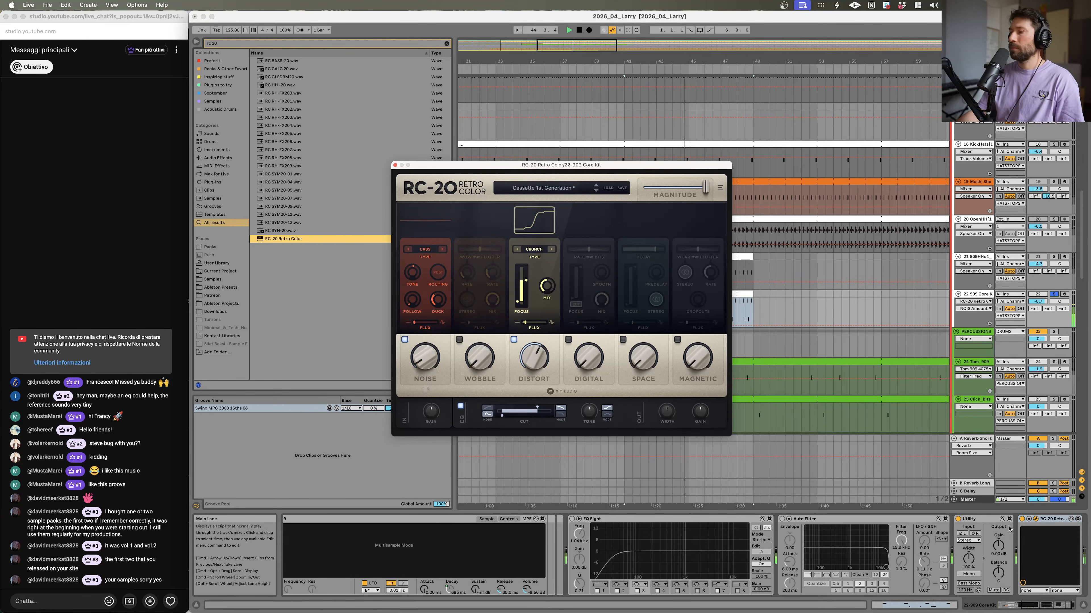
Step: Compare the kit with the RC-20 device bypassed and re-enabled during playback
left_click(1022, 520)
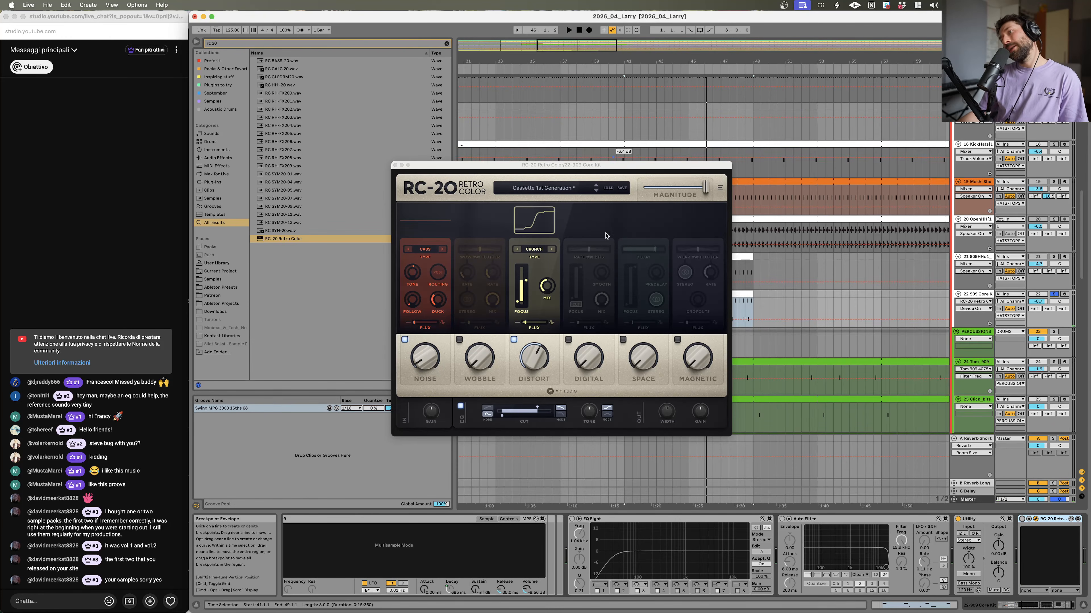
left_click(640, 168)
left_click_drag(640, 168, 425, 119)
key("space")
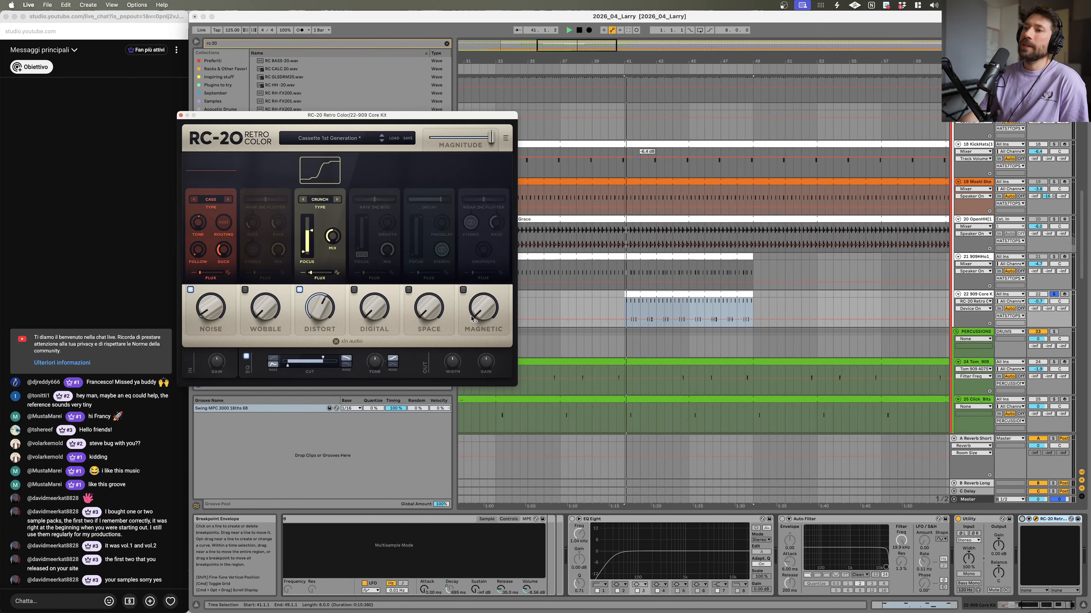
left_click(1021, 519)
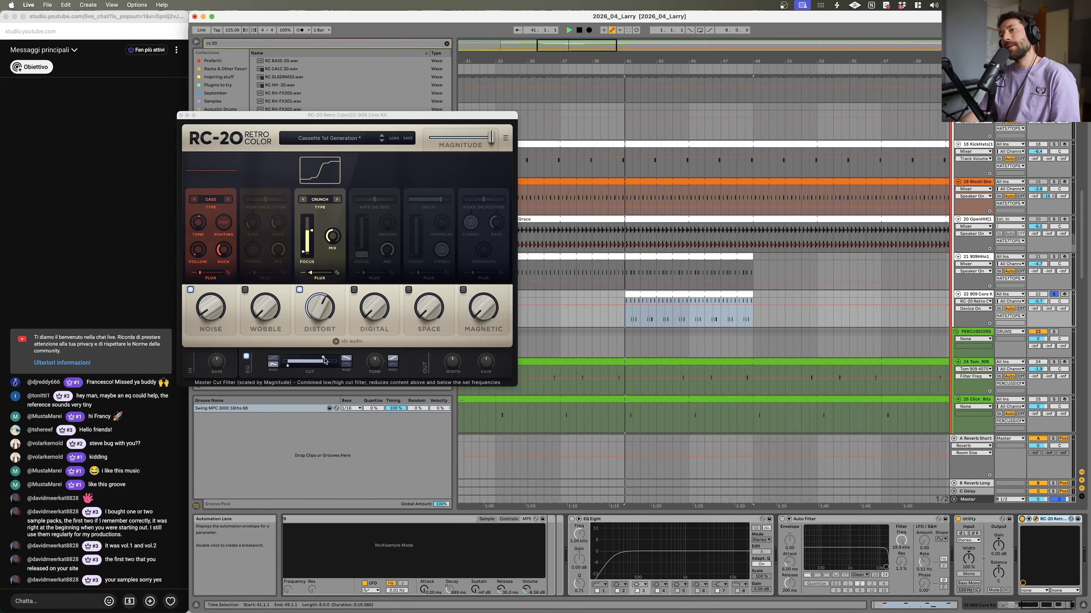
Step: Set the RC-20 master Cut filter to about 5127 Hz and replay the arrangement
mouse_move(323, 358)
left_mouse_down()
mouse_move(335, 358)
mouse_move(325, 358)
left_mouse_up()
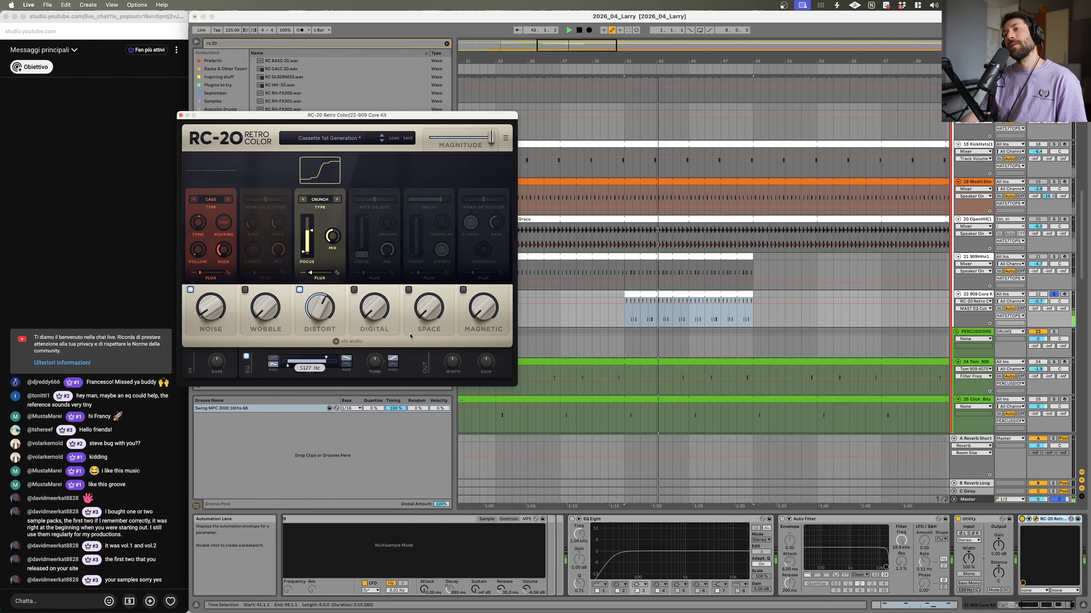
scroll(704, 206, "up", 15)
key("space")
key("space")
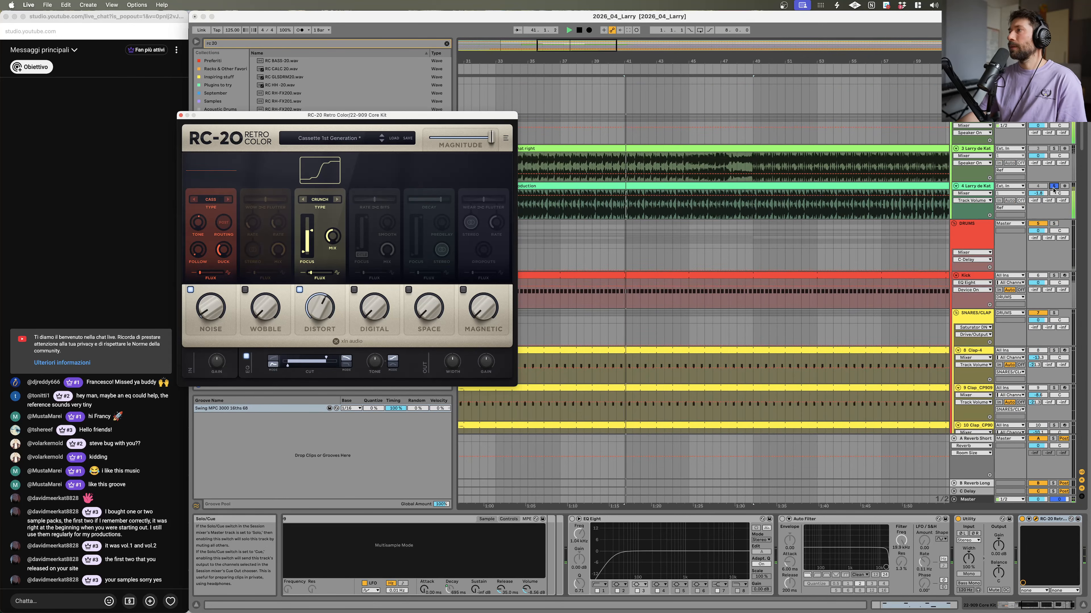
Step: Audition the arrangement and scroll down to the 909 Core Kit track
left_click(1054, 186)
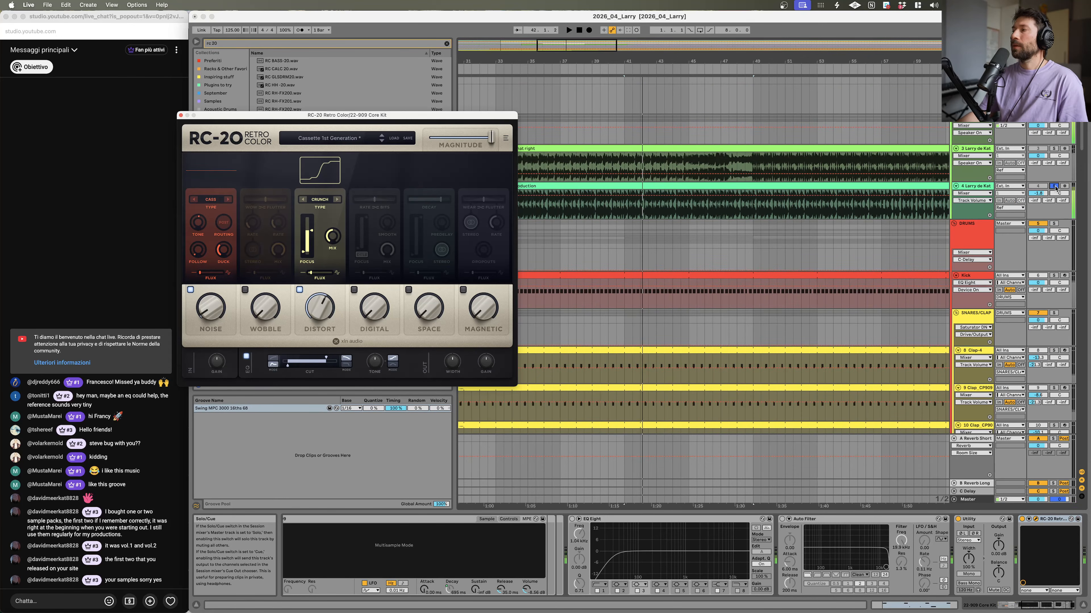
left_click(1055, 187)
key("space")
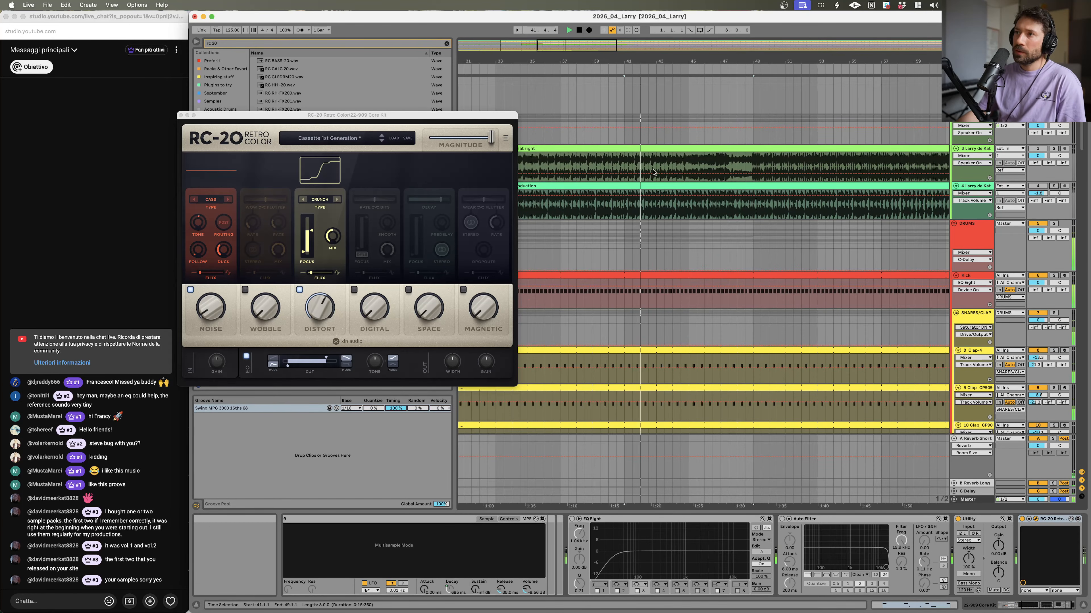
scroll(687, 199, "down", 10)
scroll(694, 200, "down", 15)
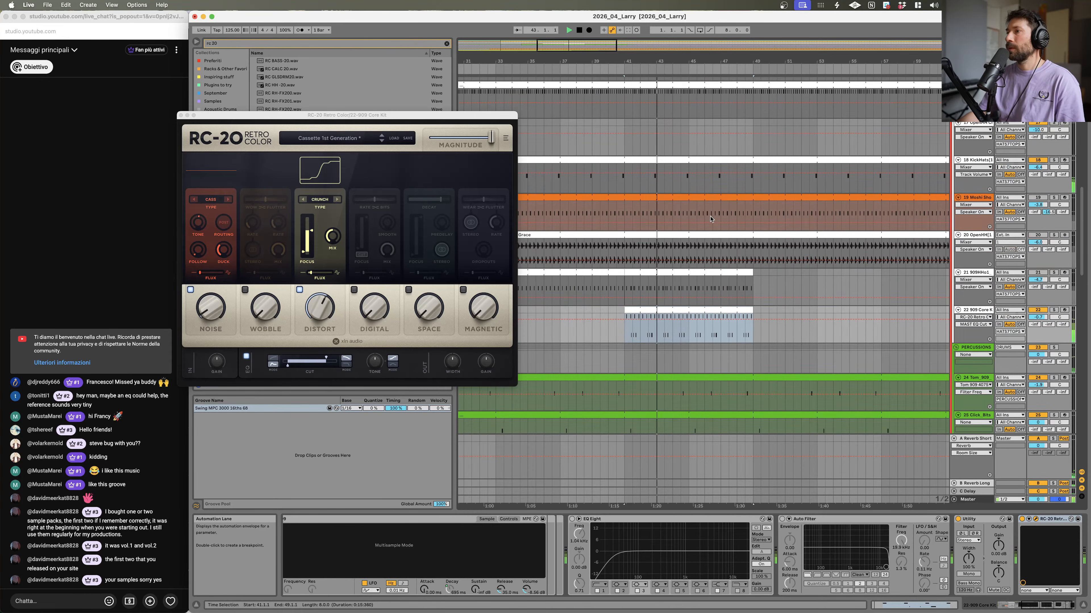
key("space")
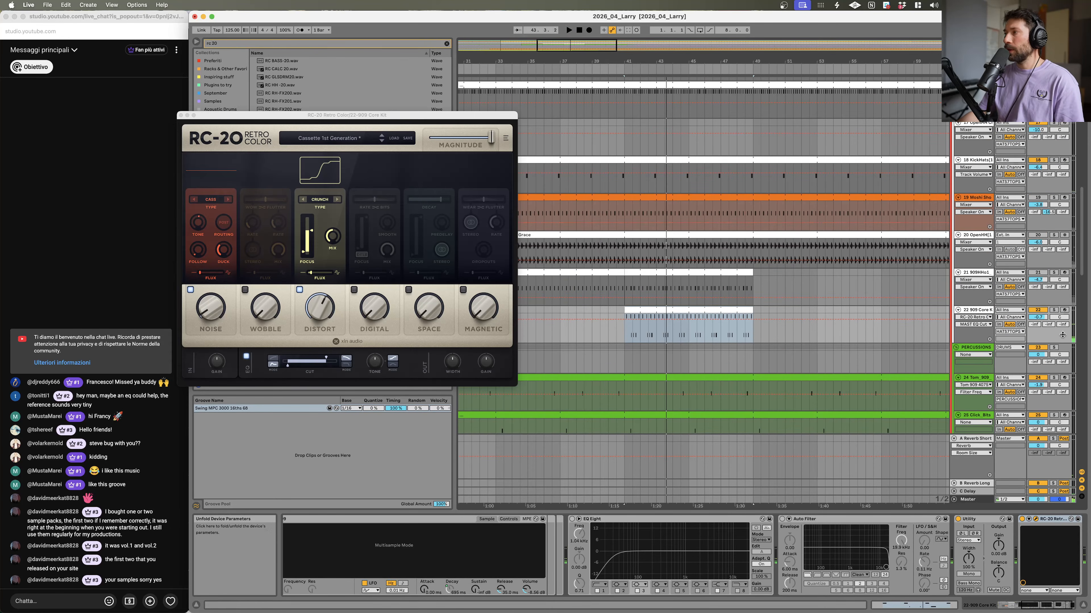
Step: Nudge up the 909 Core Kit track volume slightly and restart playback
left_click(1037, 317)
left_click_drag(1038, 318, 1038, 313)
key("space")
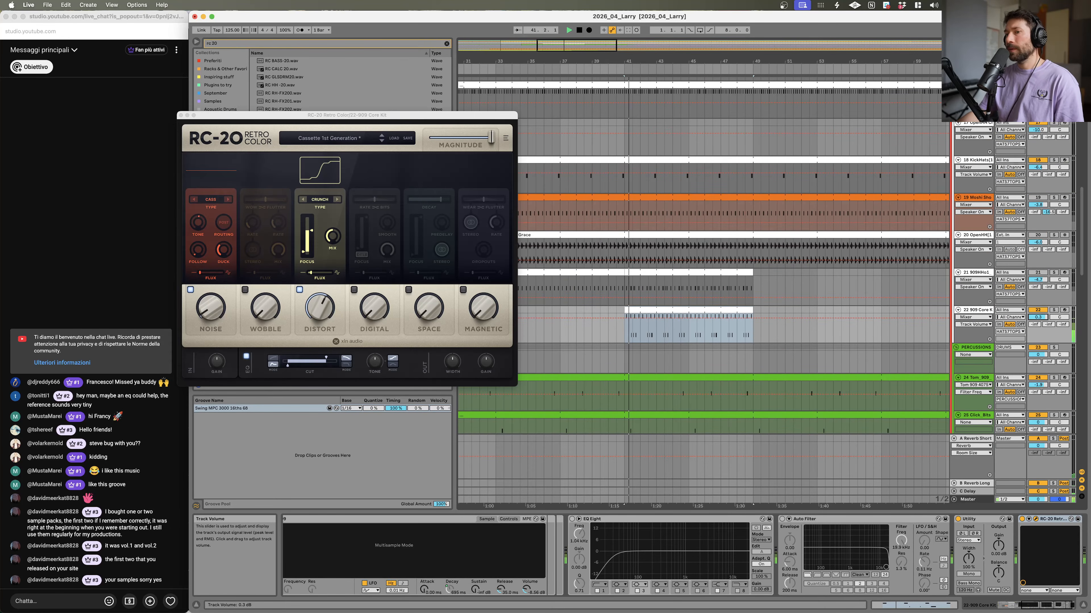
Step: Set the RC-20 Cut filter to about 6517 Hz and replay from a new arrangement position
left_click(1022, 519)
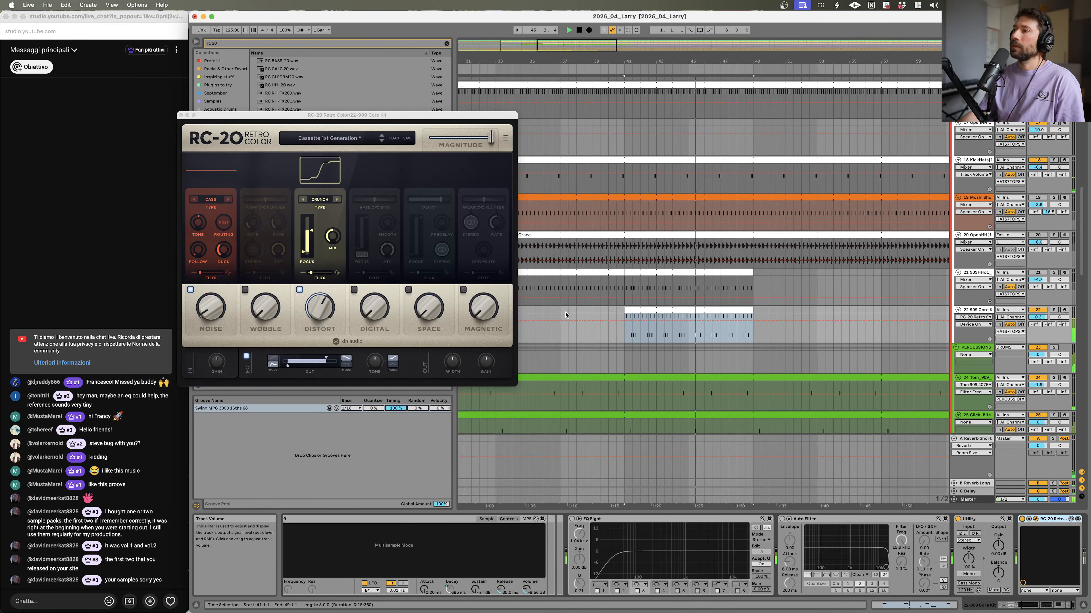
left_click(326, 358)
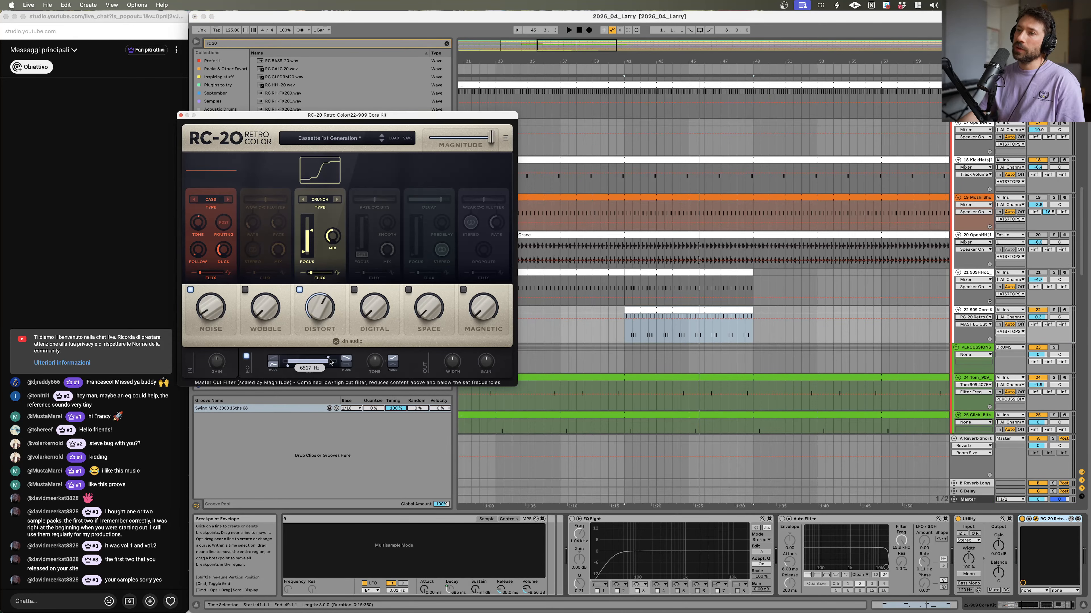
left_click(663, 359)
left_click(675, 309)
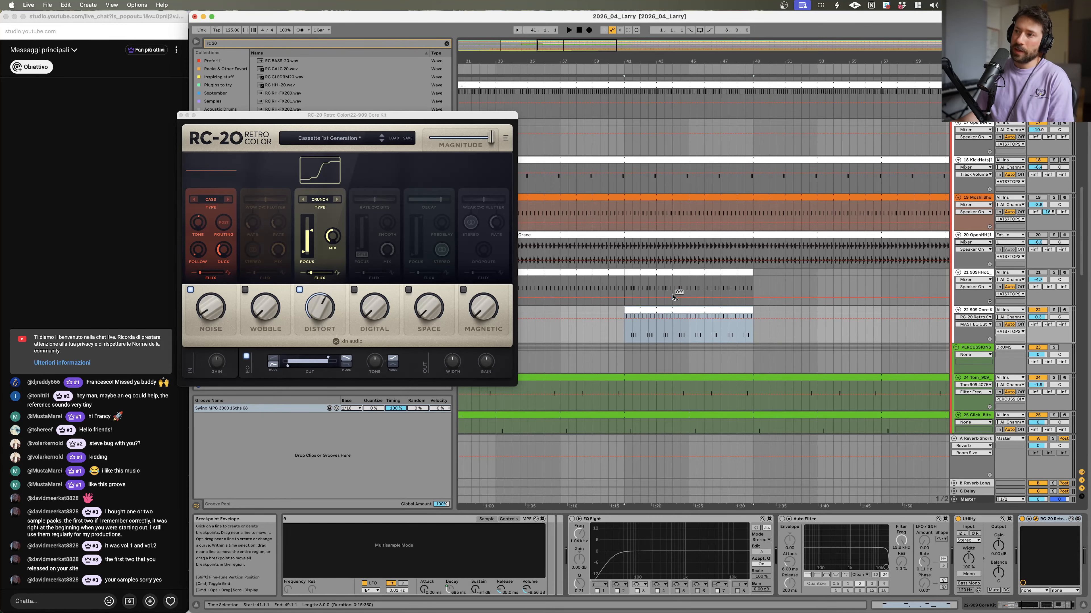
left_click(591, 316)
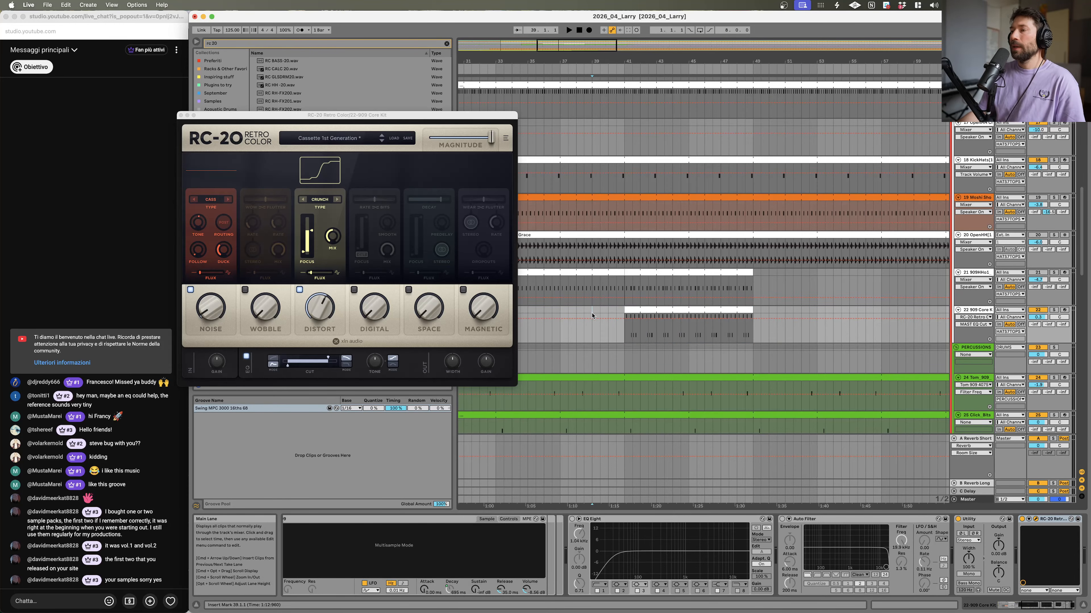
key("space")
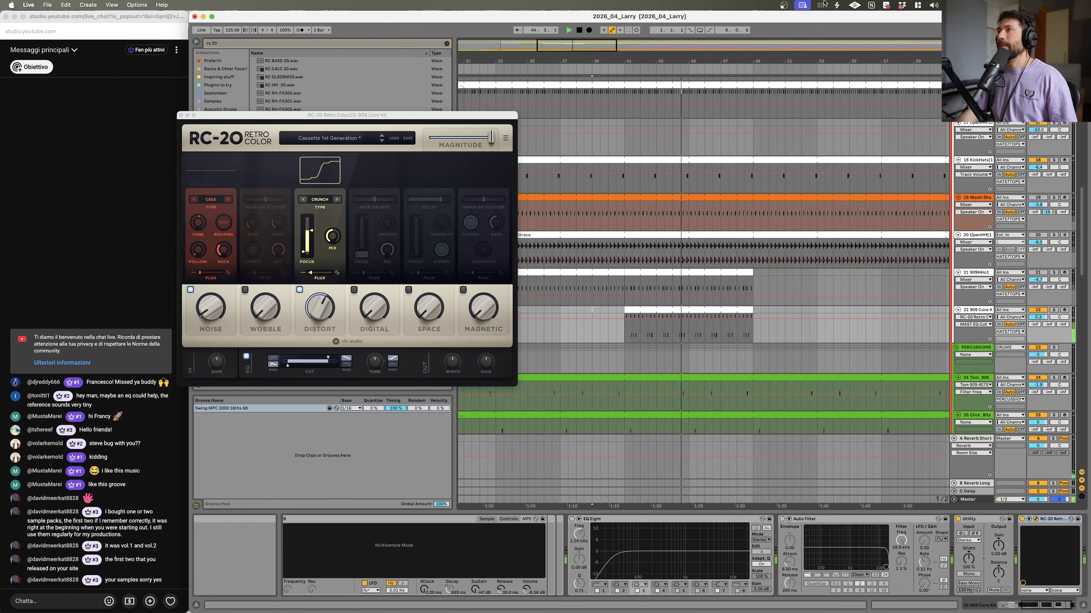
Step: Audition the kit from an earlier point in the arrangement and close the RC-20 plugin window
key("space")
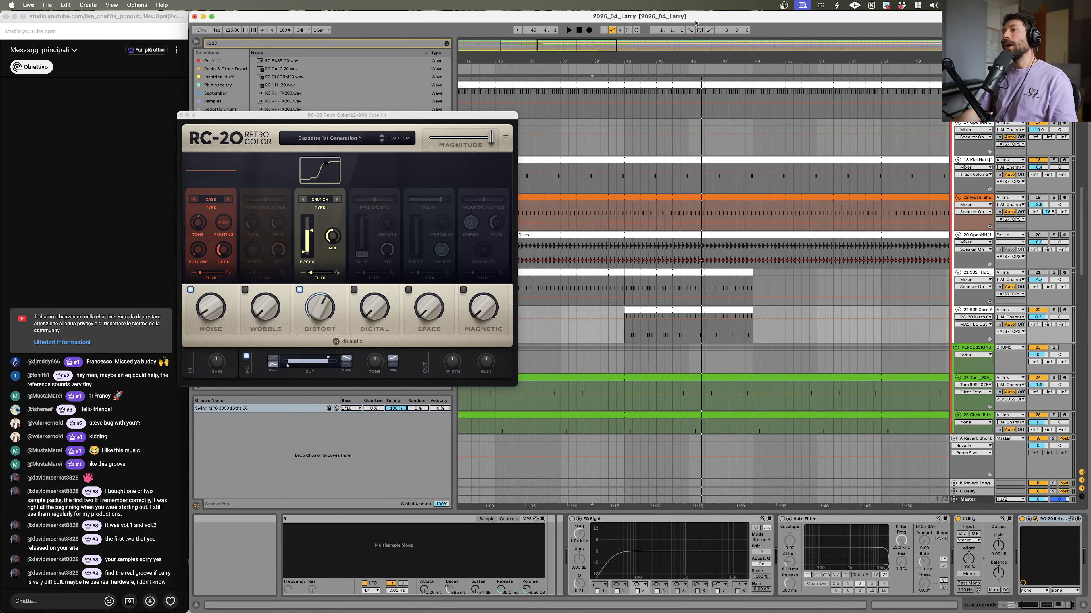
left_click_drag(747, 64, 747, 50)
left_click(635, 309)
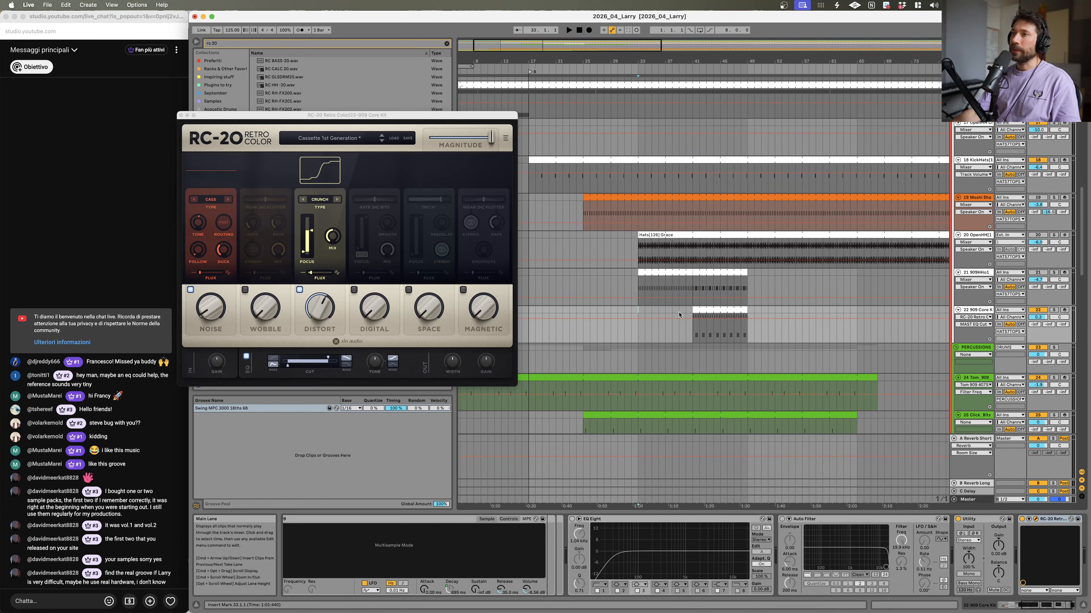
key("space")
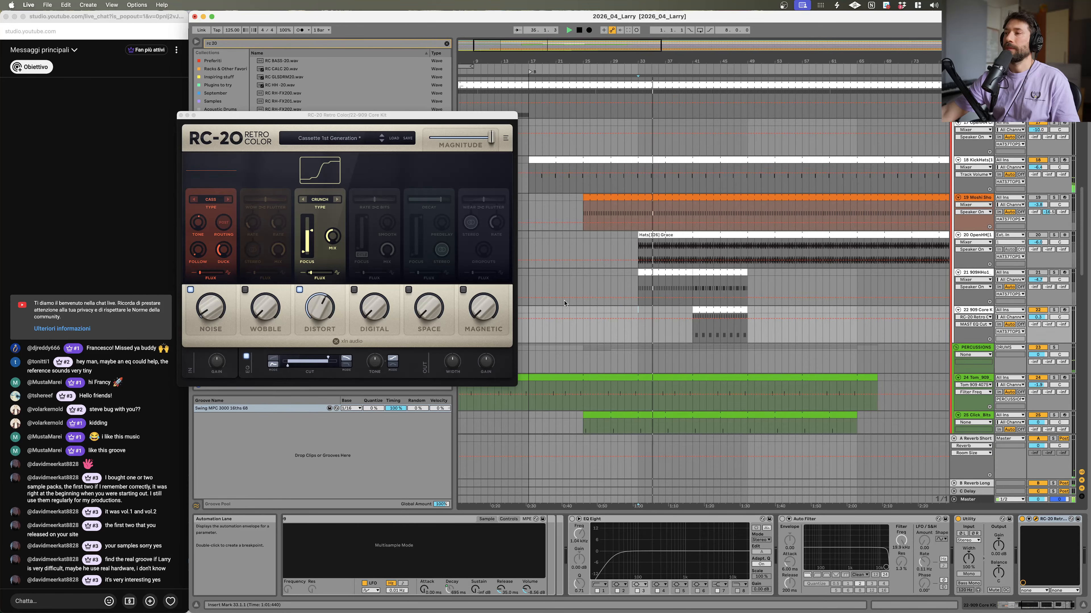
left_click(644, 310)
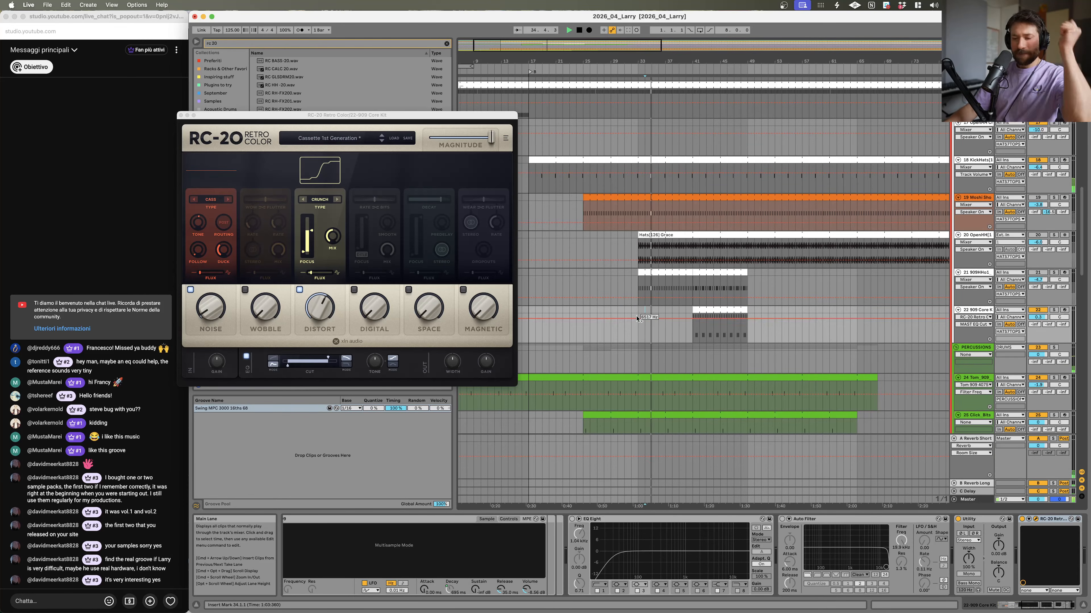
scroll(754, 266, "down", 5)
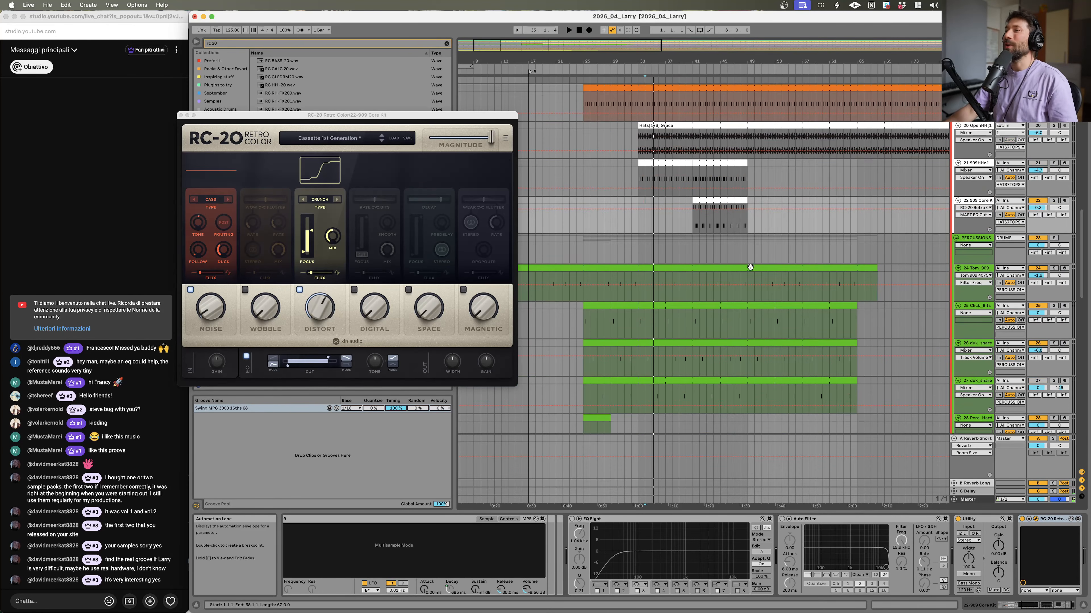
left_click_drag(703, 61, 847, 101)
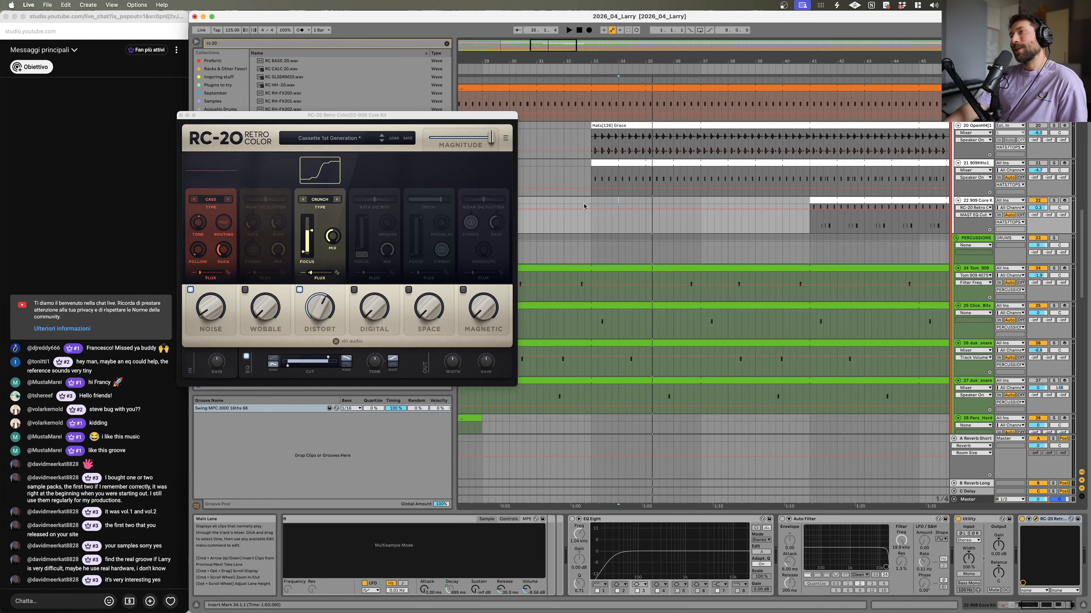
left_click(181, 119)
left_click(180, 116)
Step: Scroll and zoom through the arrangement tracks to review the whole session layout
scroll(602, 307, "down", 20)
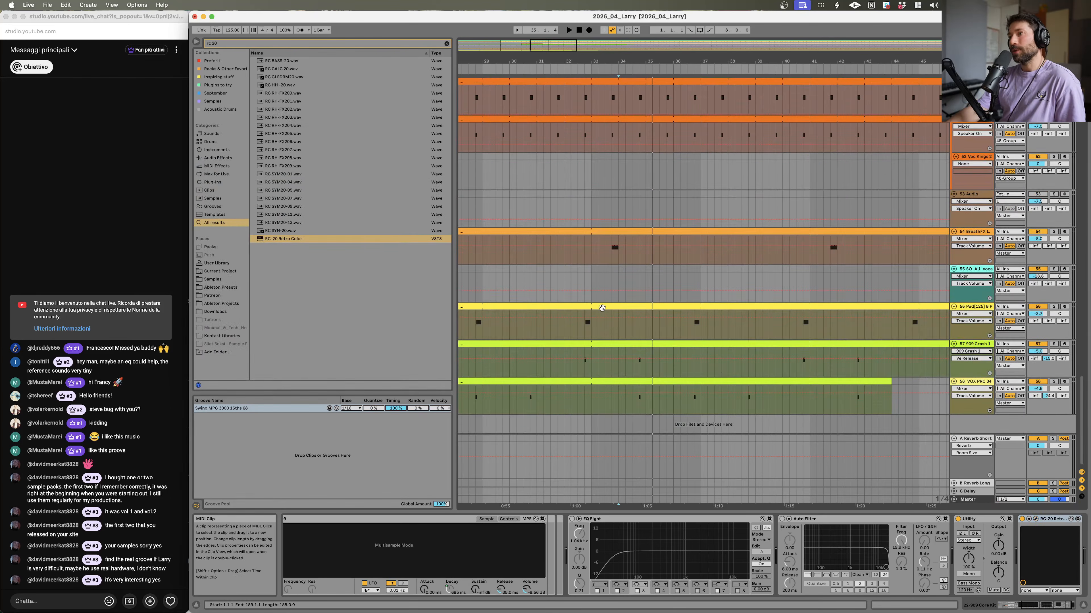
scroll(588, 267, "up", 20)
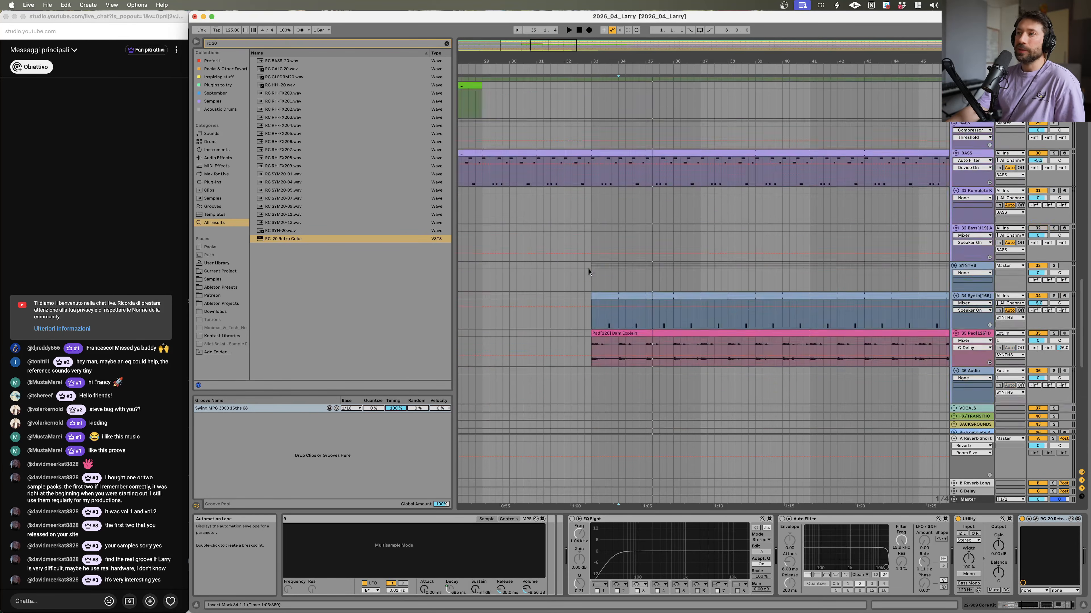
scroll(594, 277, "down", 15)
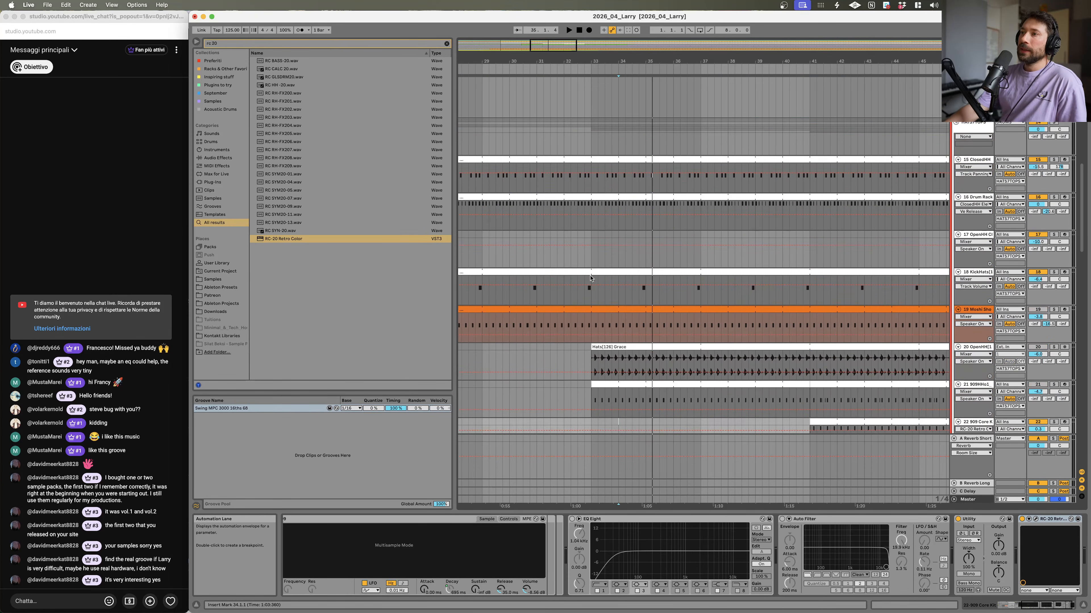
left_click_drag(707, 41, 722, 16)
scroll(671, 283, "down", 12)
scroll(672, 284, "down", 10)
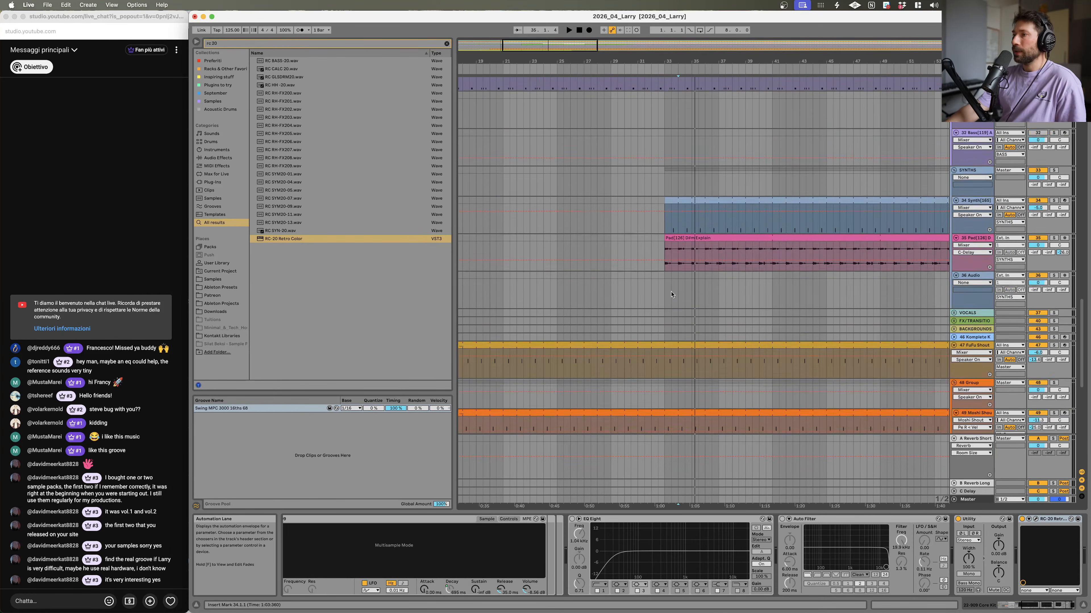
scroll(665, 293, "down", 5)
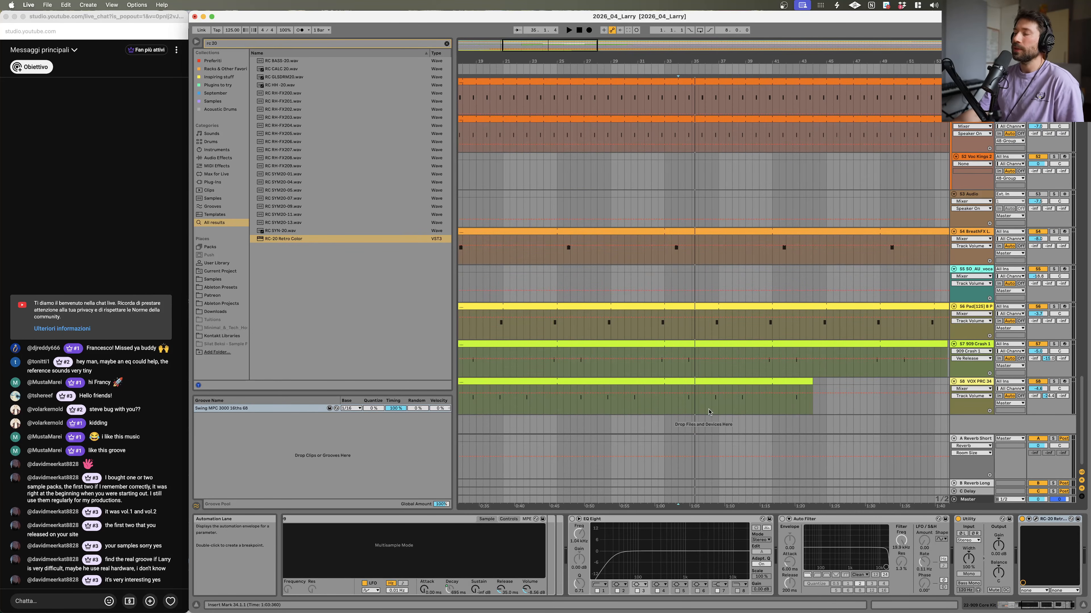
scroll(702, 389, "up", 15)
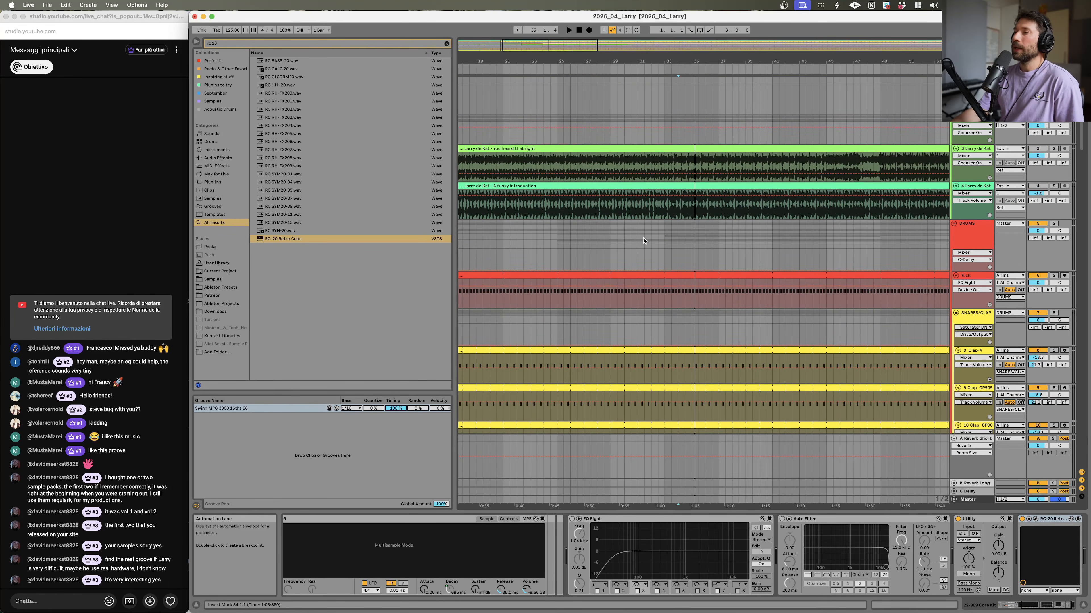
mouse_move(855, 61)
left_mouse_down()
mouse_move(611, 36)
mouse_move(571, 56)
left_mouse_up()
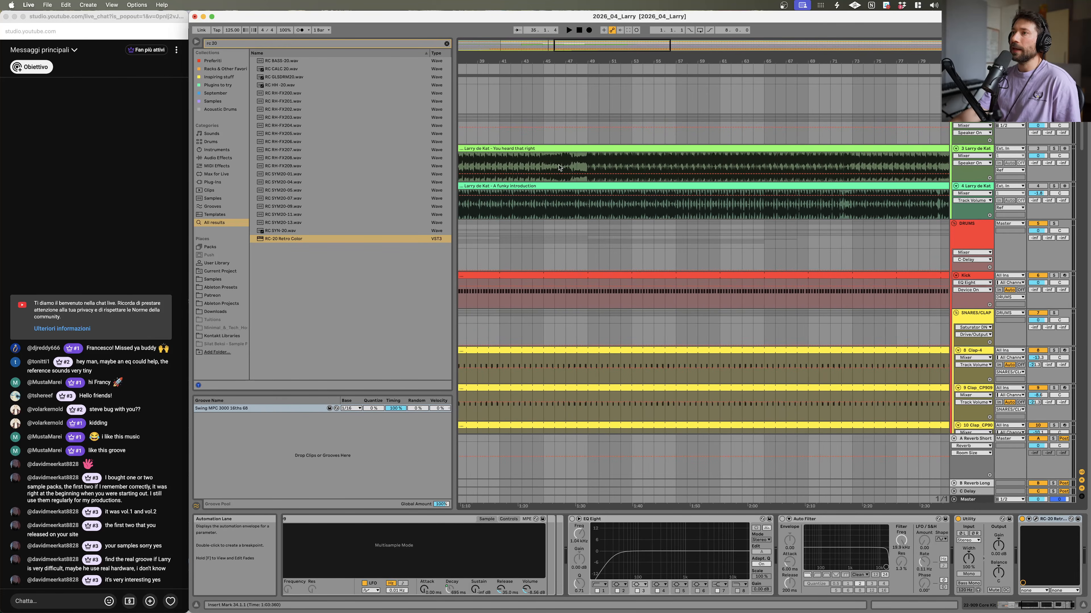
Step: Solo the 'You heard that right' vocal track and audition it from an earlier position
left_click(532, 167)
left_click(1054, 148)
key("space")
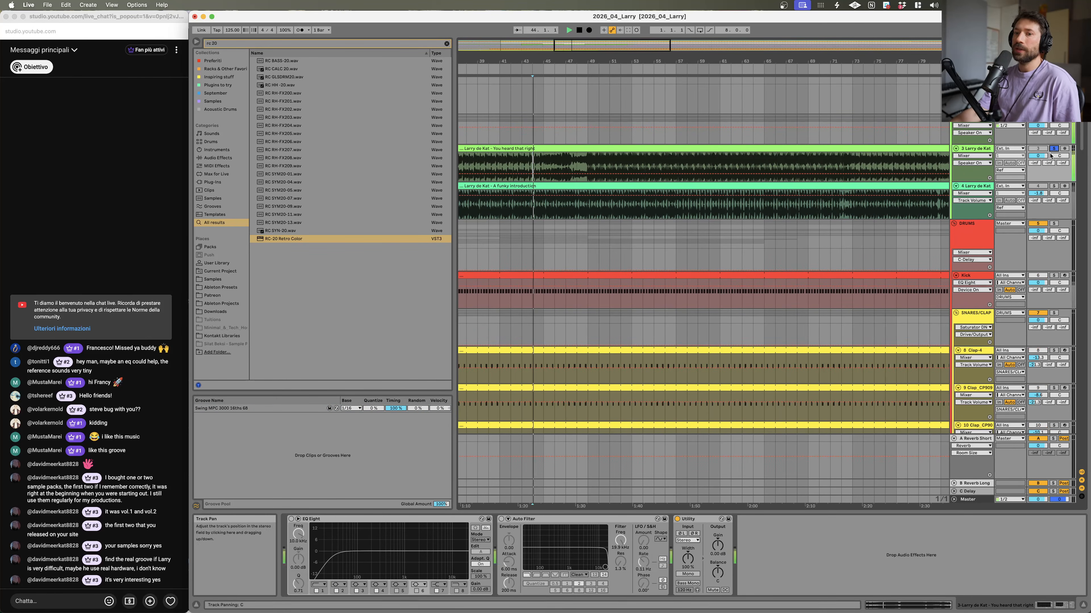
left_click(620, 163)
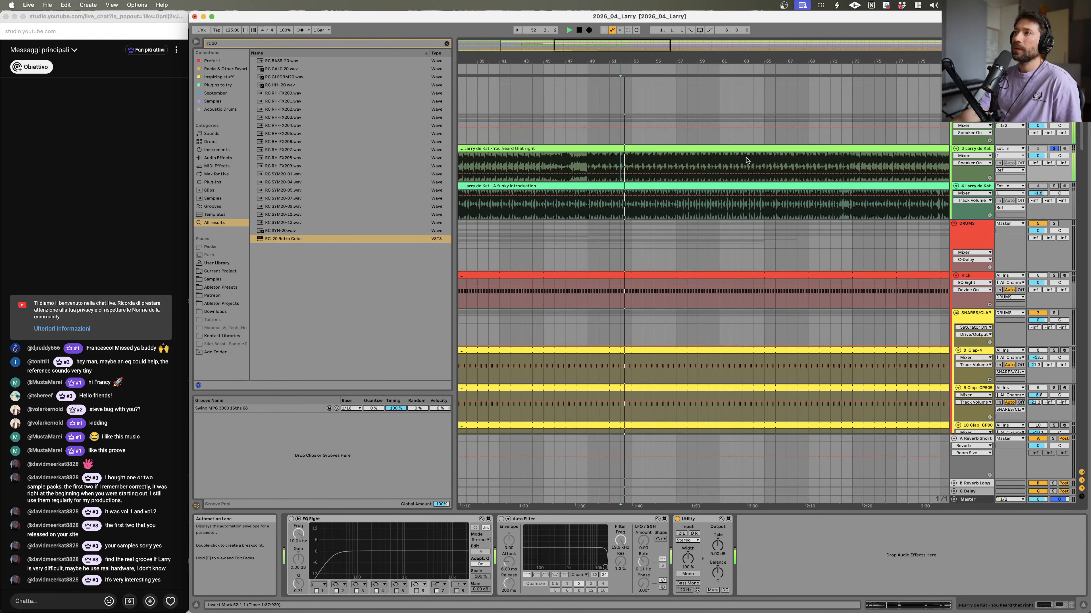
left_click_drag(813, 59, 729, 50)
key("space")
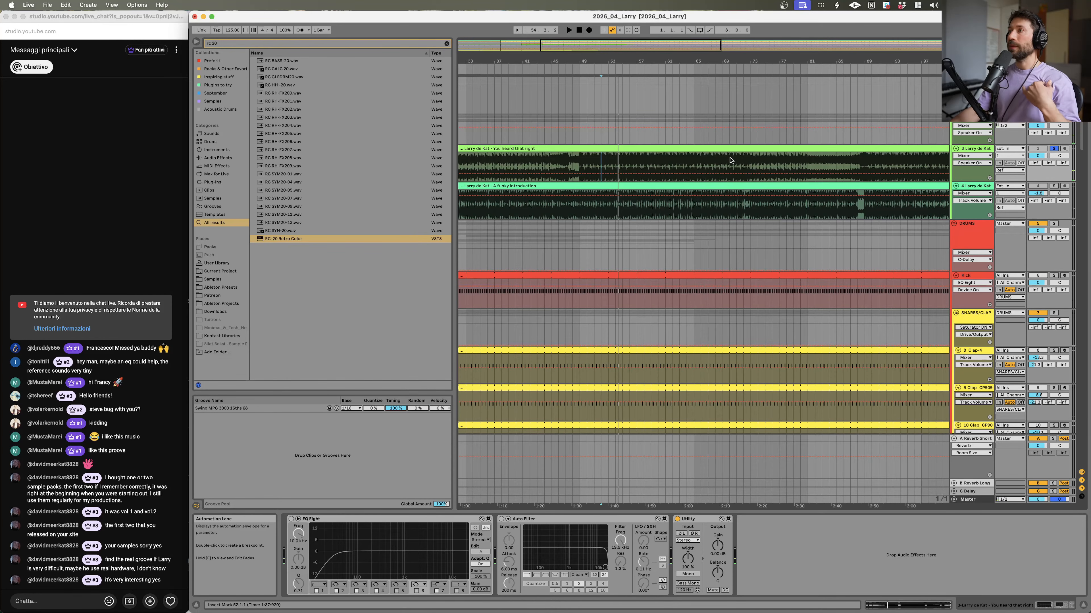
key("space")
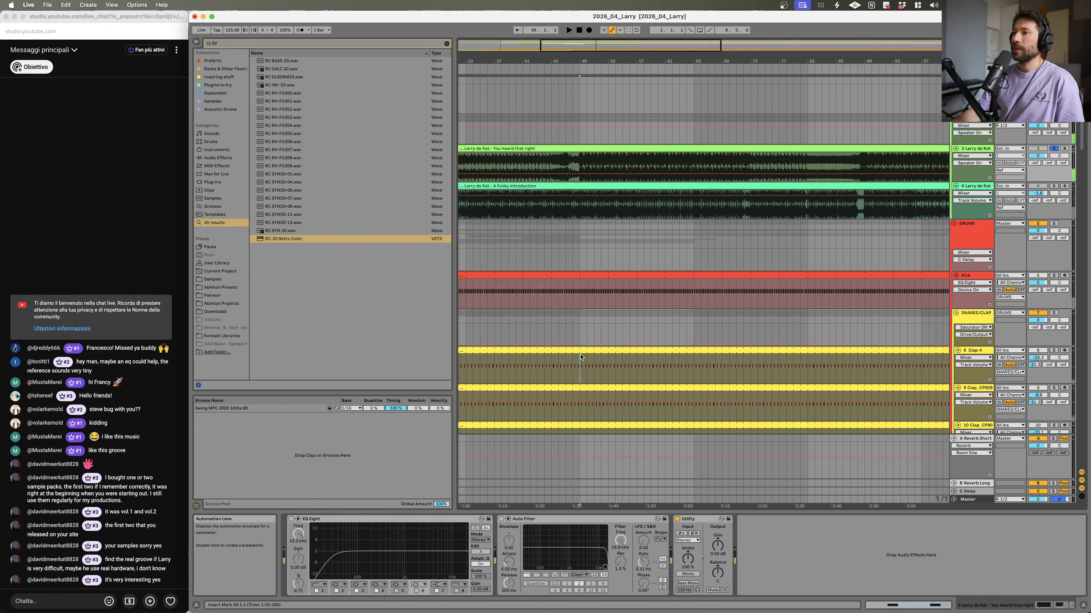
Step: Zoom into the clap tracks around bar 50 and audition them
left_click(580, 365)
key("space")
left_click_drag(603, 61, 667, 263)
key("space")
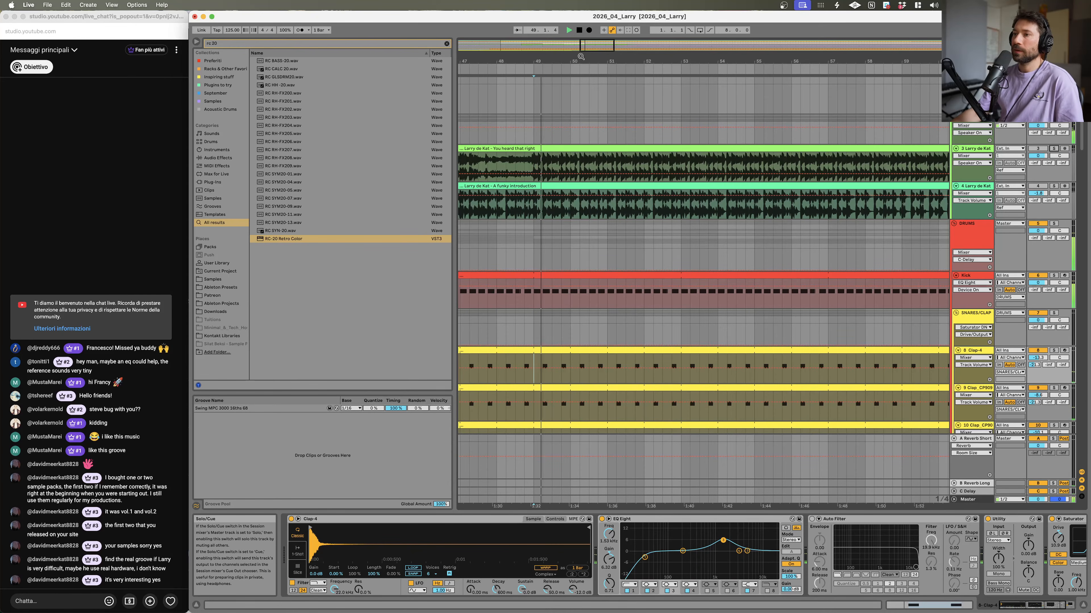
left_click_drag(572, 62, 572, 176)
scroll(640, 224, "down", 8)
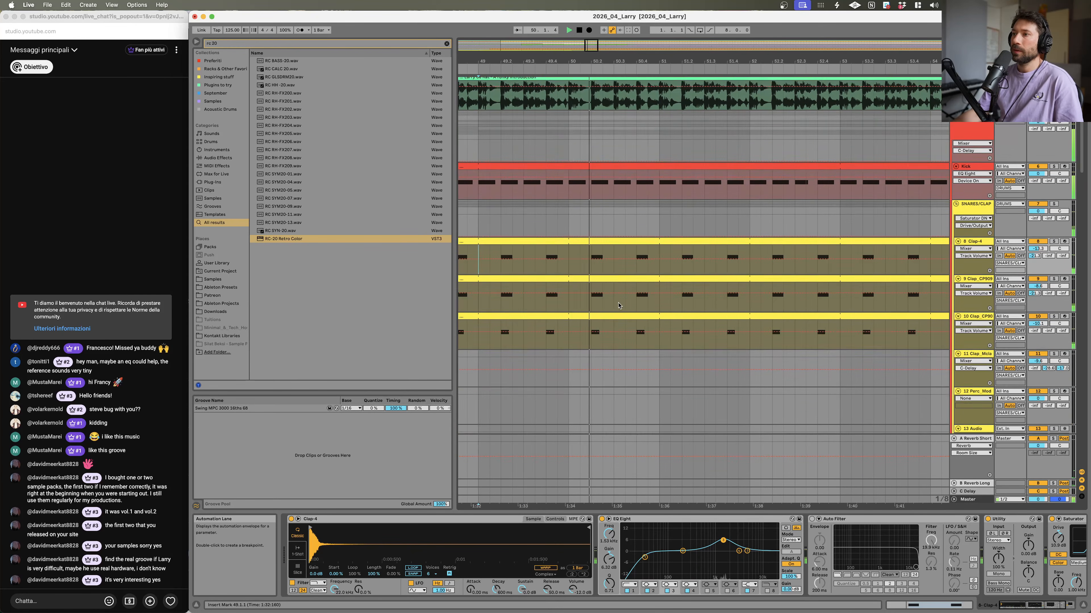
left_click(637, 143)
key("space")
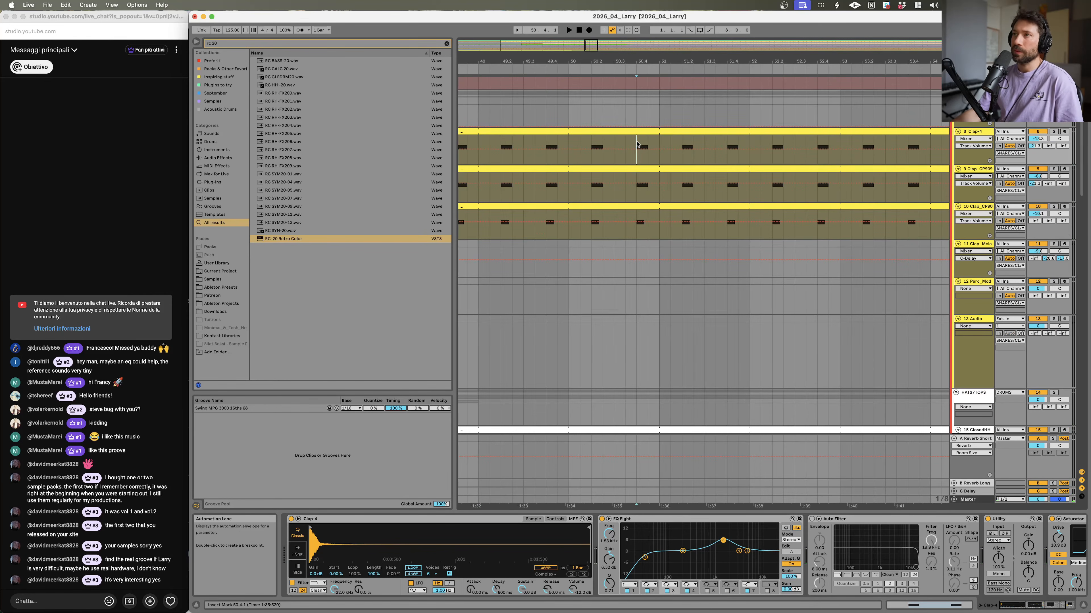
Step: Open the 9 Clap_CP909 clip near bar 50 and add a second C3 note to it
left_click(645, 180)
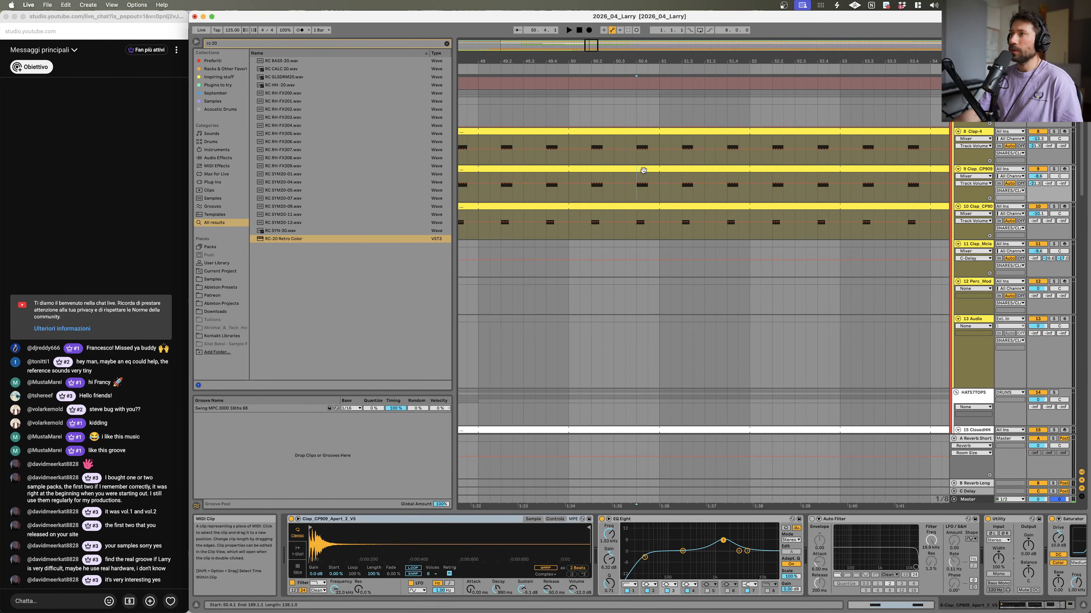
left_click(652, 170)
key("space")
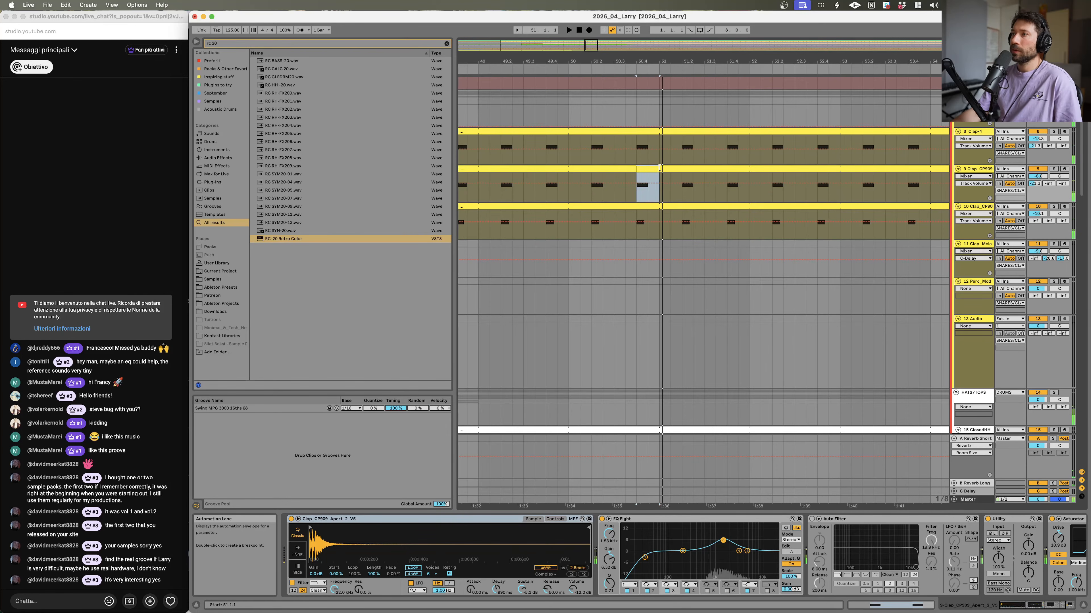
double_click(651, 168)
scroll(852, 516, "up", 4)
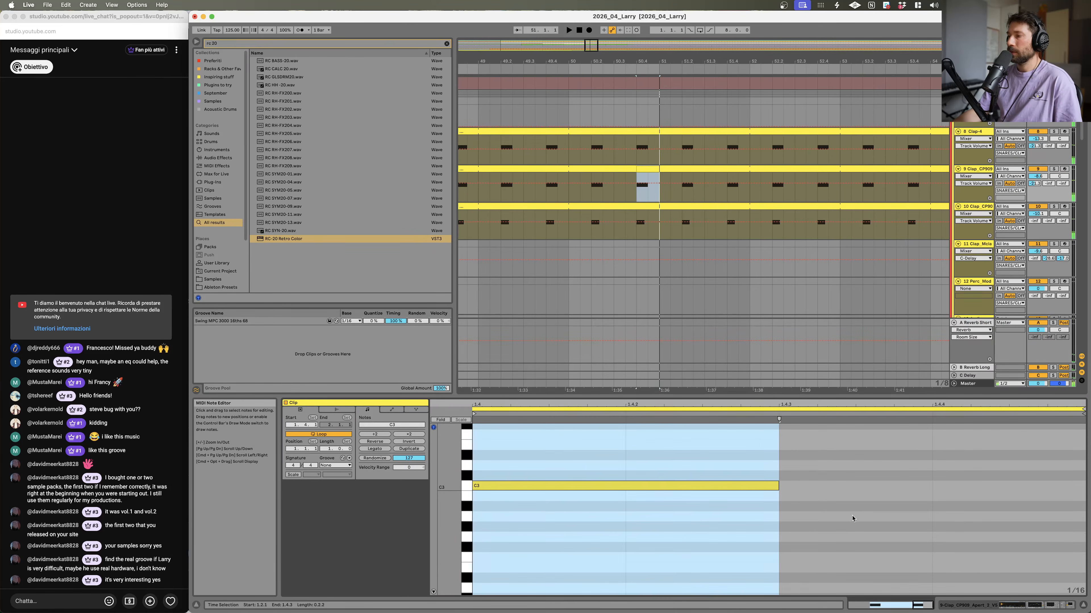
double_click(976, 487)
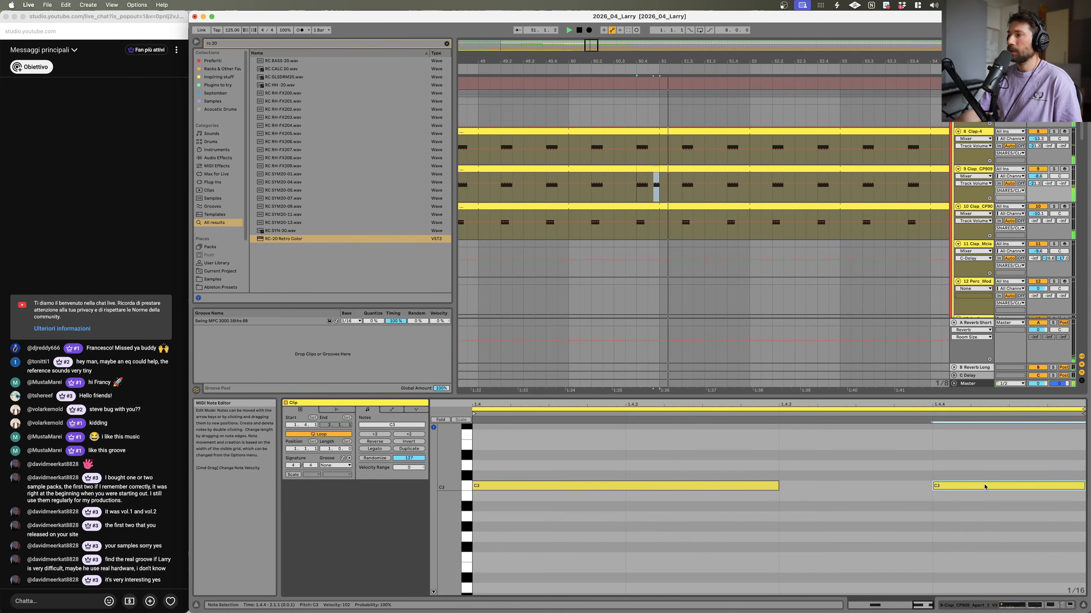
left_click(569, 187)
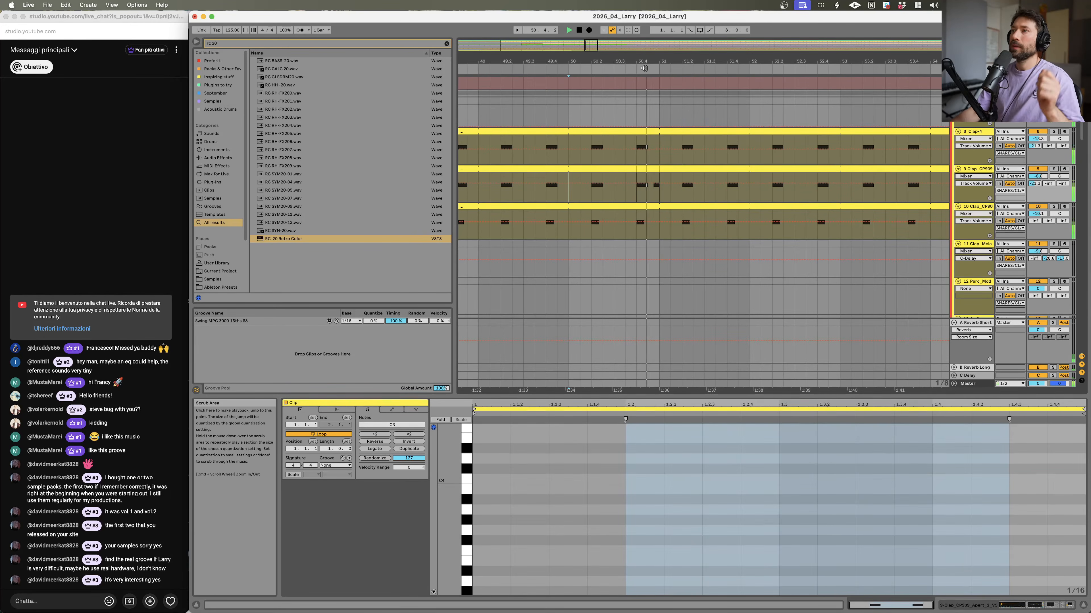
Step: Assign the Swing MPC 3000 16ths 88 groove to the open 9 Clap_CP909 clip and audition the result
key("space")
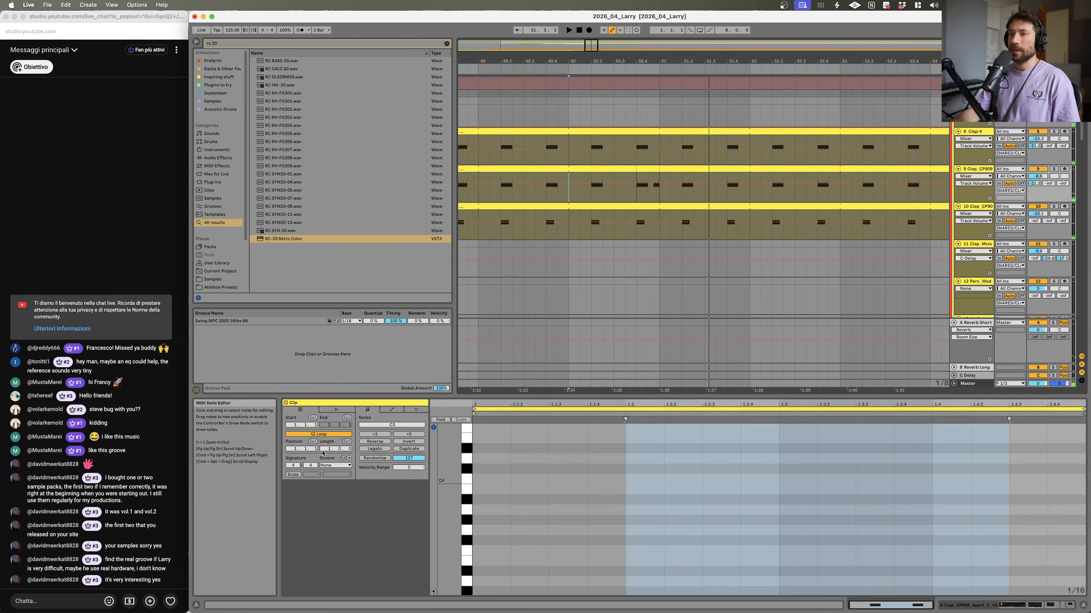
left_click(335, 465)
left_click(343, 475)
key("space")
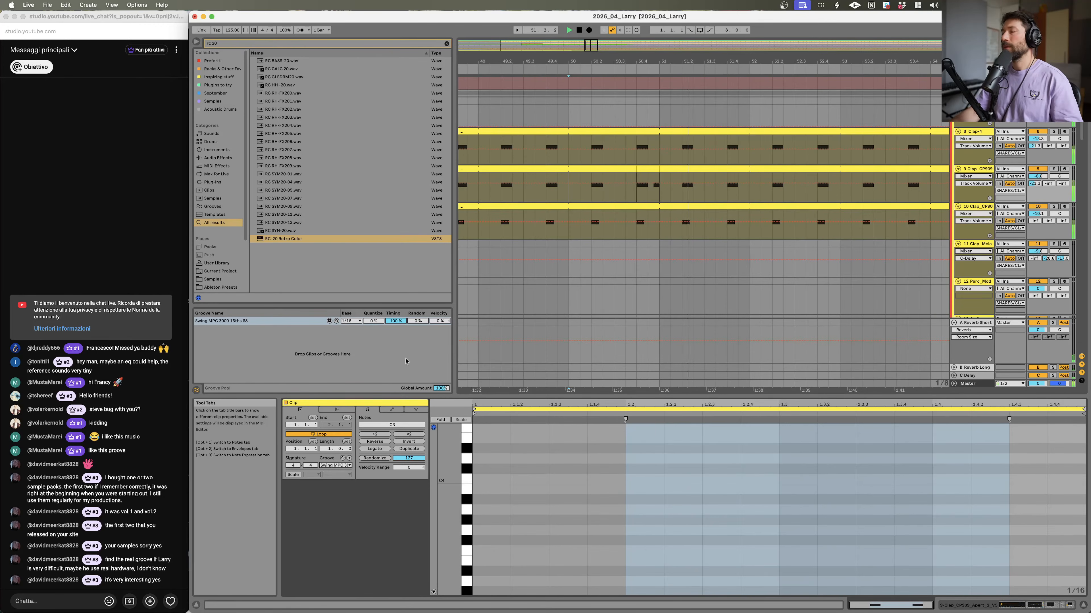
key("space")
Step: Select the short clap clip near bar 50 and apply the same Swing MPC 3000 16ths 88 groove, then play back
left_click(648, 175)
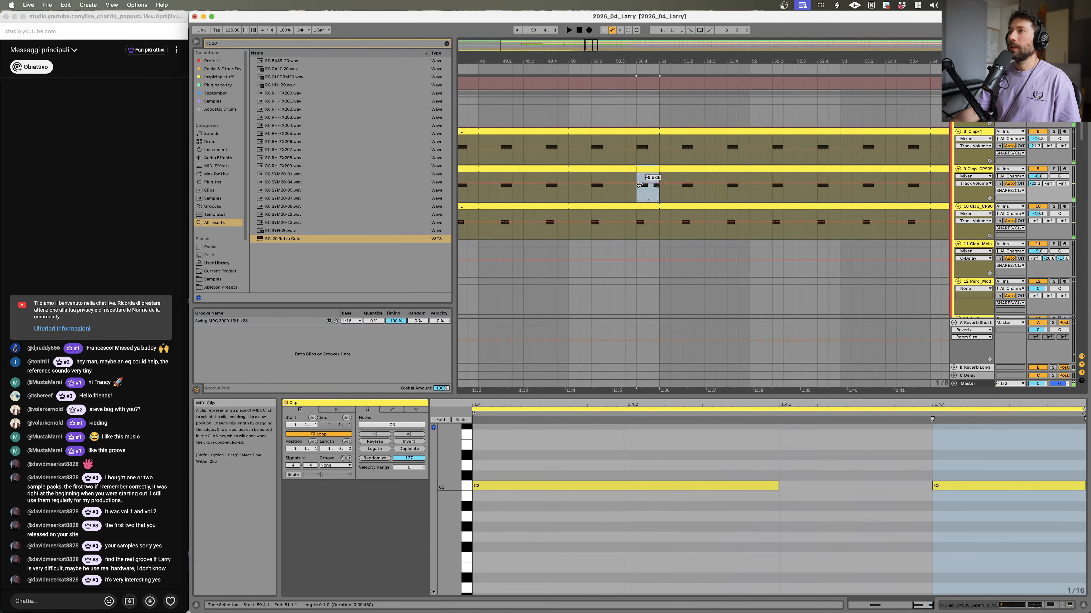
left_click(335, 465)
left_click(344, 475)
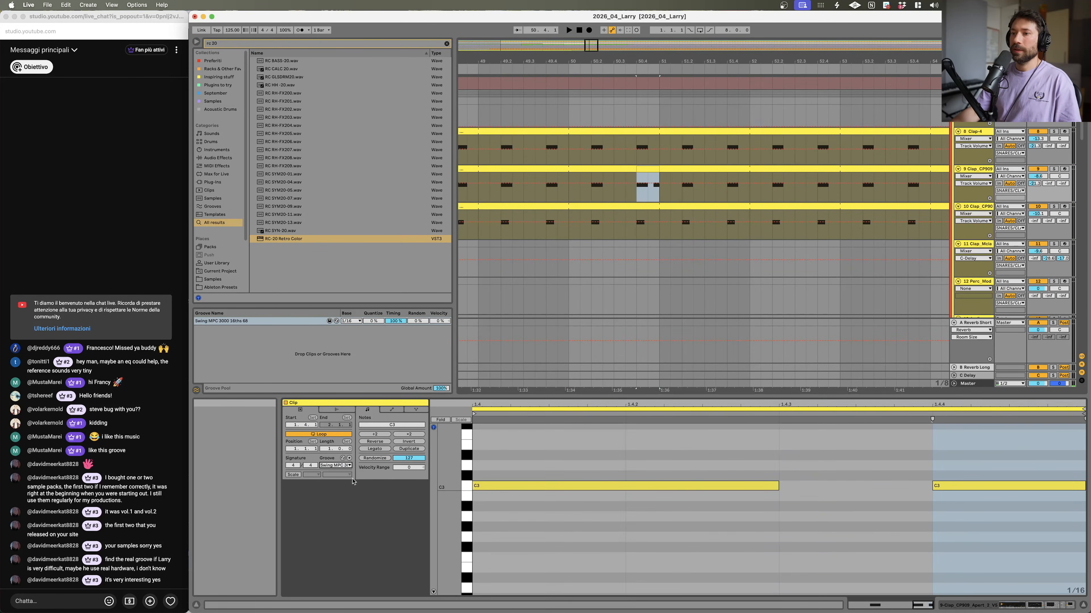
left_click(565, 196)
key("space")
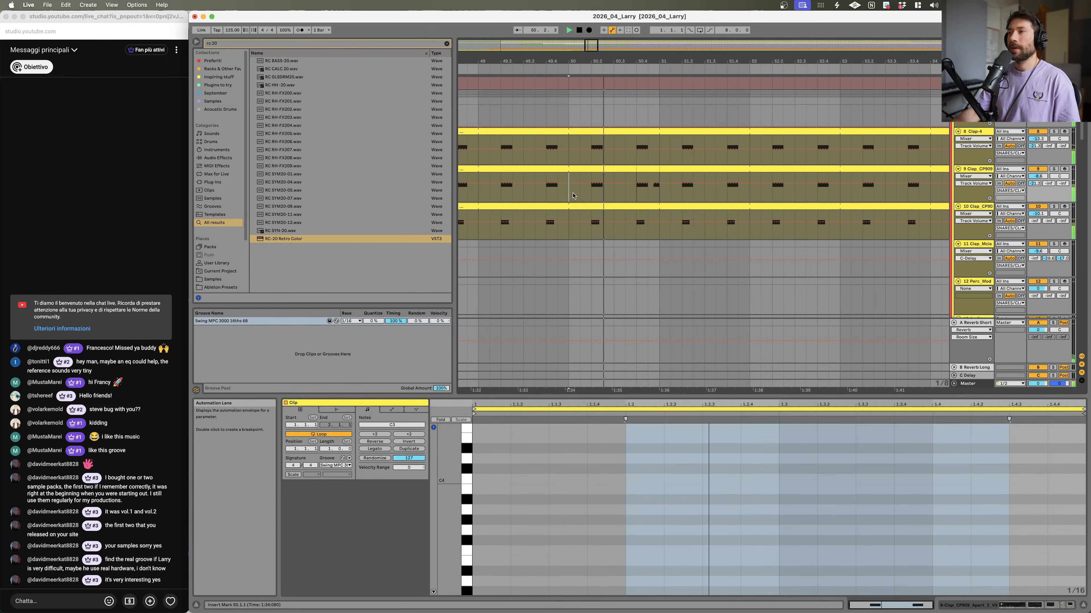
Step: Zoom out and scroll through the arrangement tracks, selecting clips to inspect their notes and grooves
left_click_drag(724, 61, 610, 7)
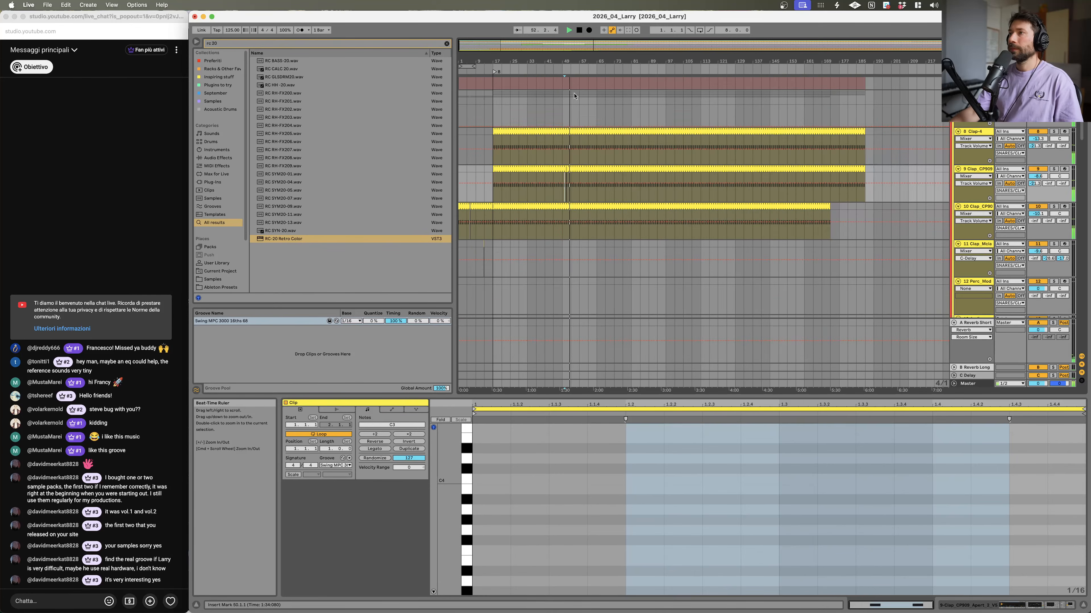
scroll(604, 215, "down", 15)
left_click(514, 243)
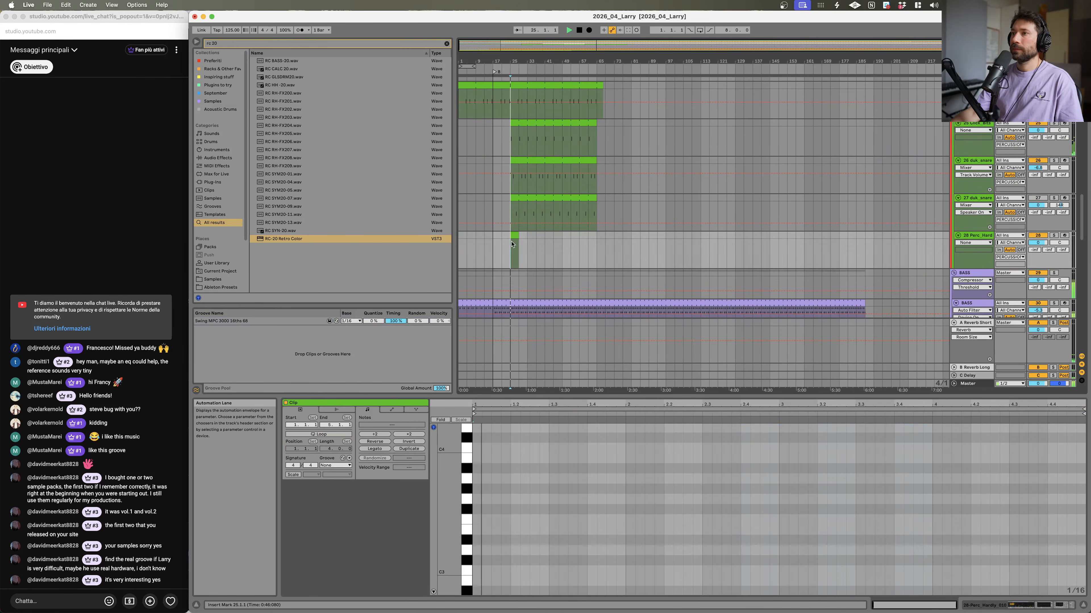
scroll(518, 244, "down", 10)
scroll(517, 244, "up", 12)
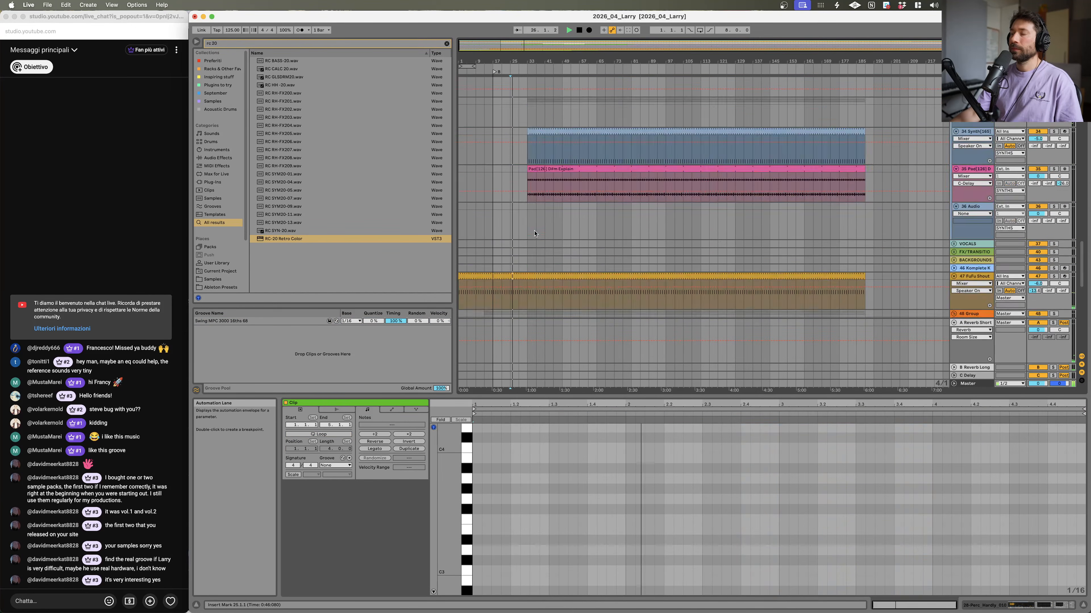
left_click(553, 145)
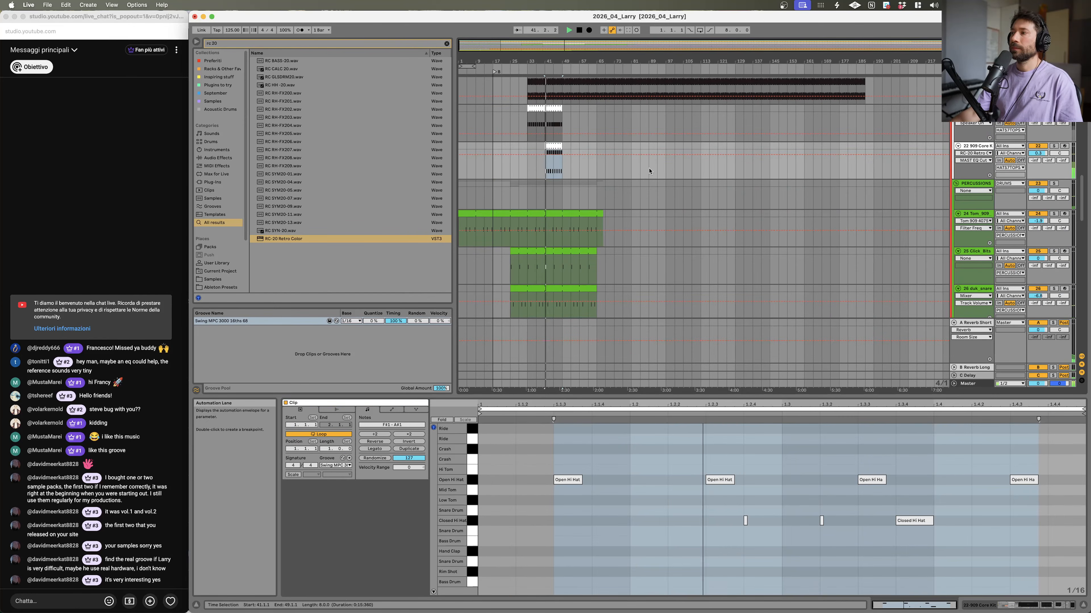
scroll(577, 230, "up", 6)
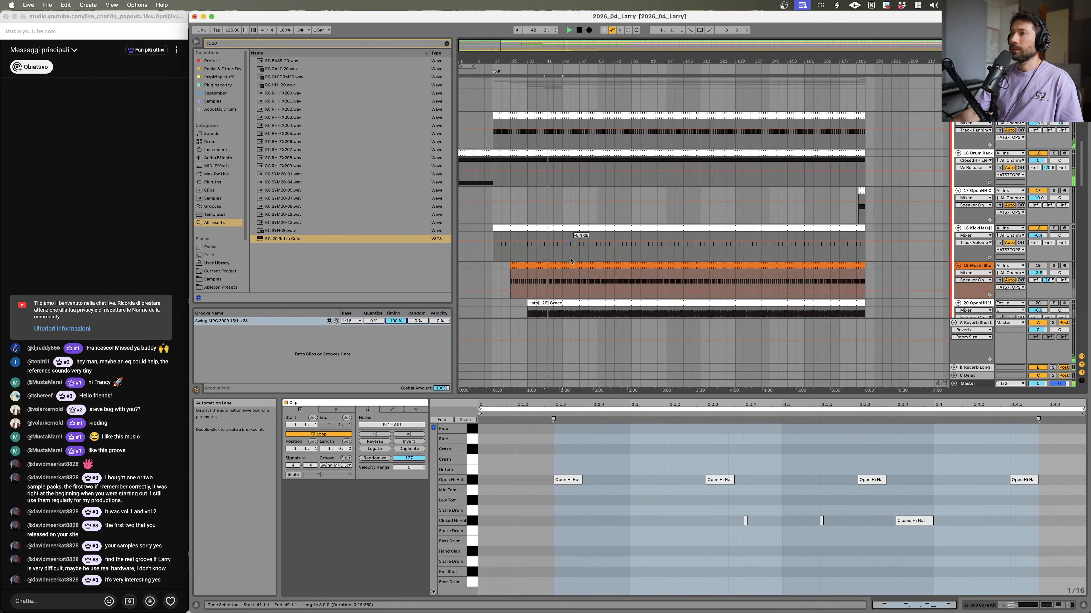
scroll(575, 232, "down", 4)
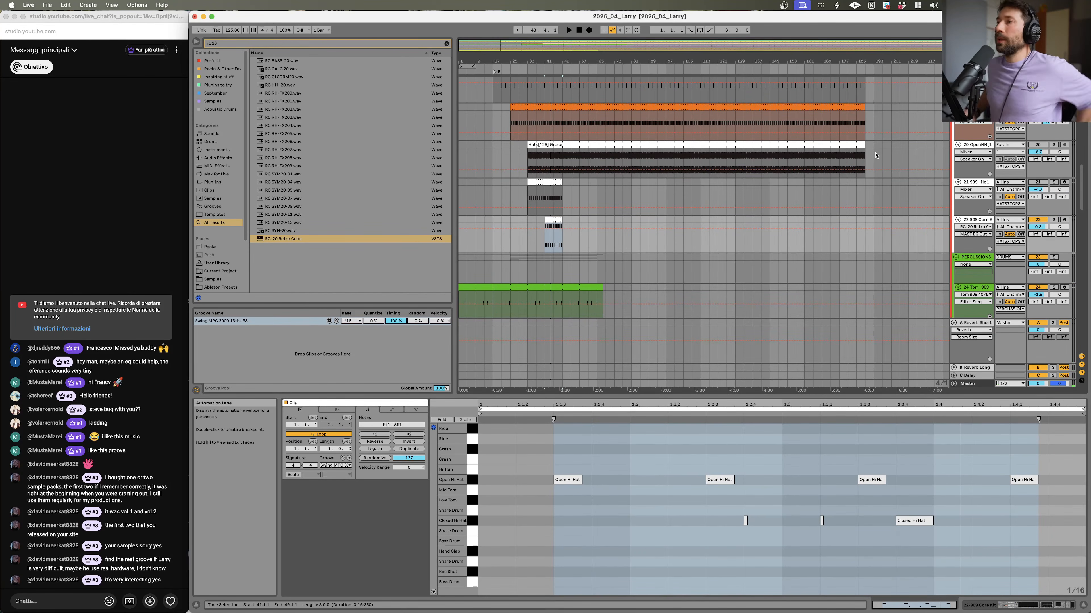
scroll(665, 204, "up", 10)
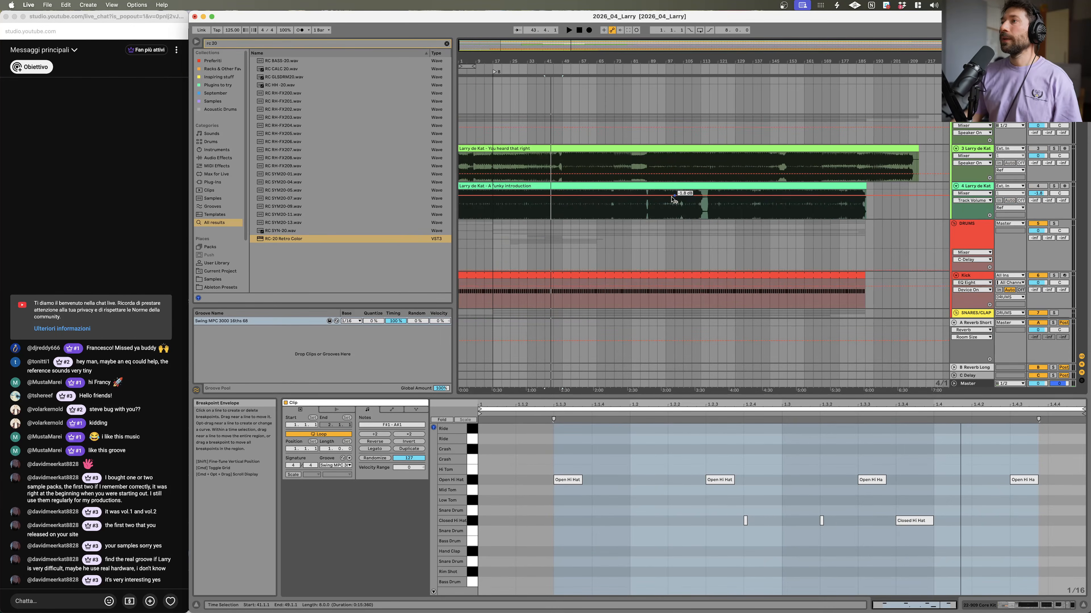
scroll(664, 205, "down", 7)
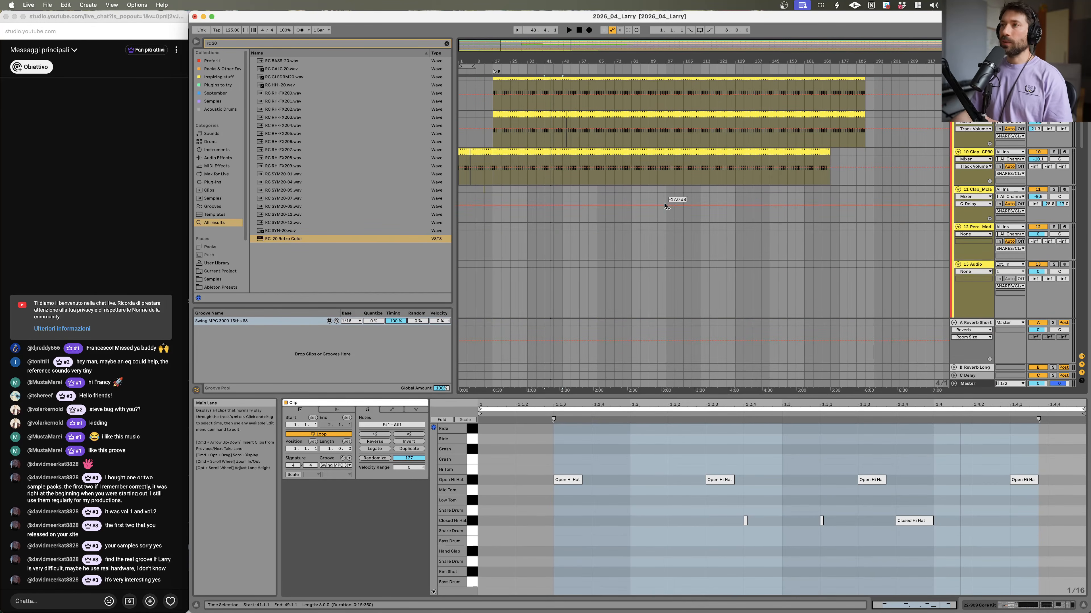
scroll(560, 212, "down", 5)
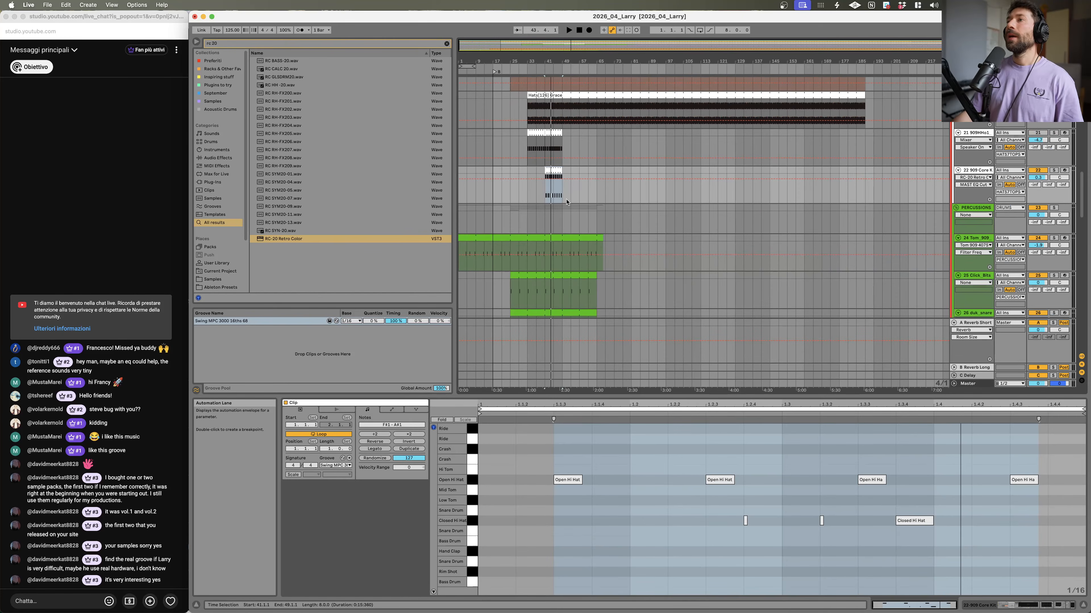
scroll(566, 199, "down", 5)
scroll(555, 244, "down", 1)
Step: Select the green percussion clip with C#3 and C3 notes and open its groove choice
left_click(556, 244)
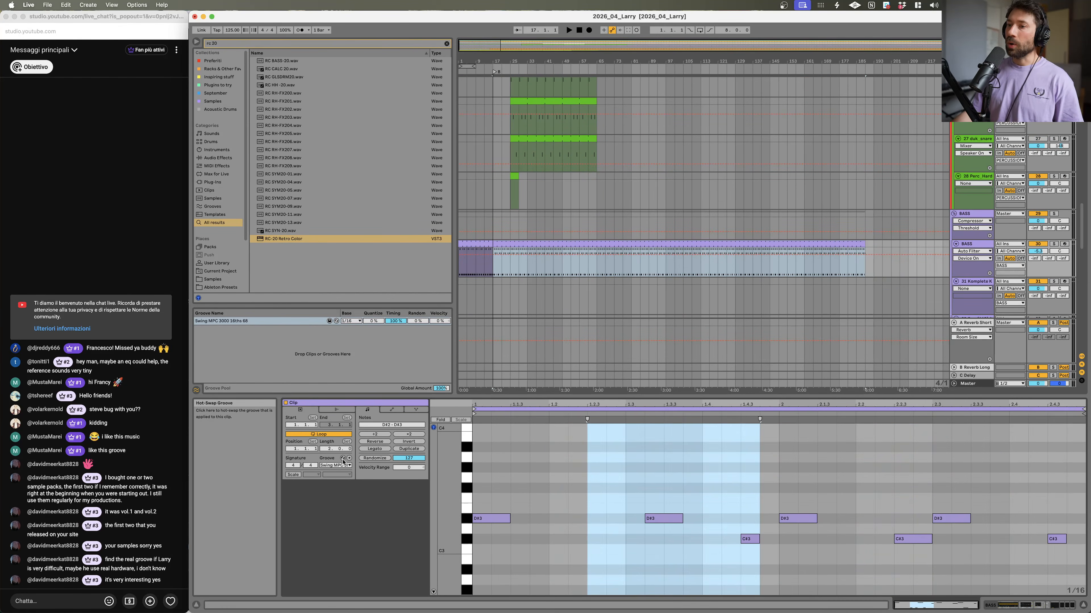
left_click(348, 466)
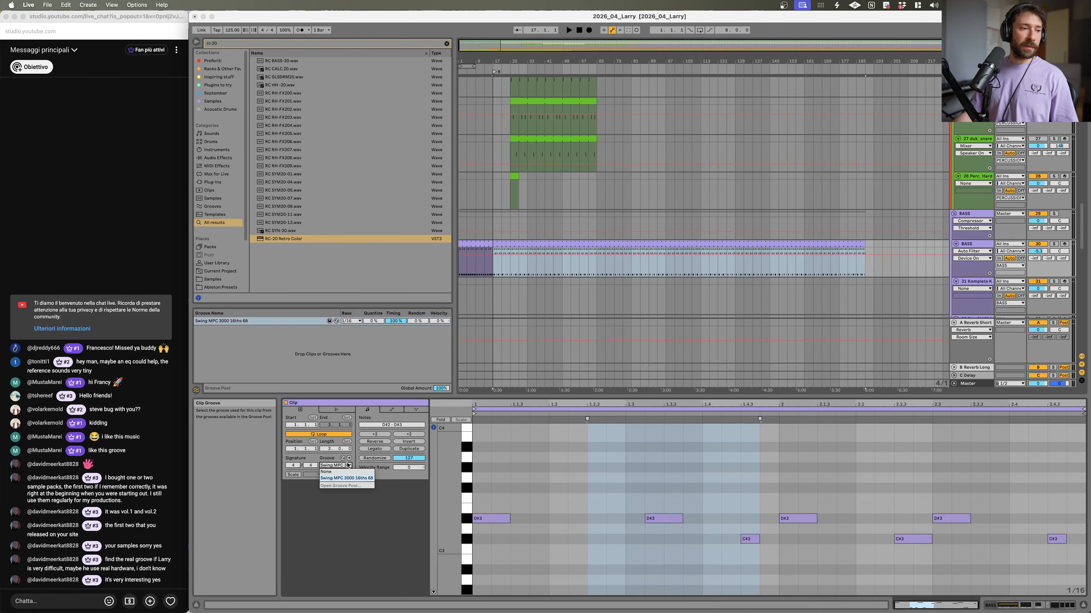